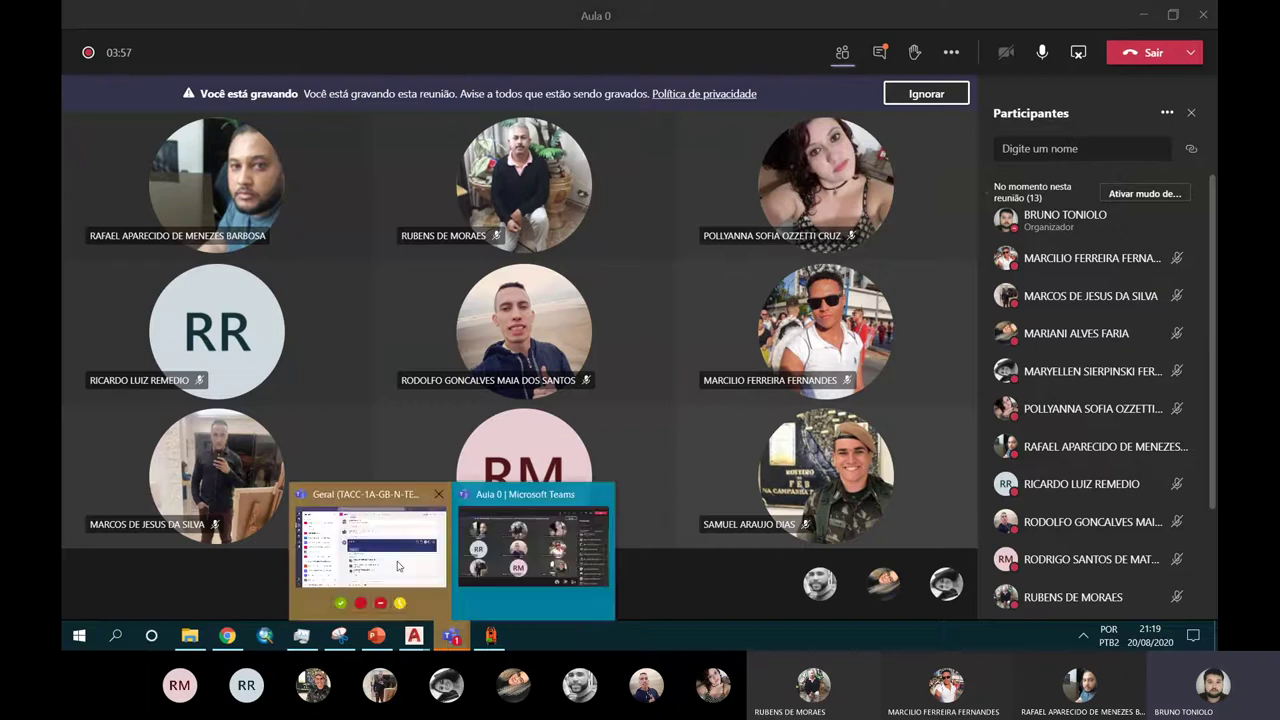
# Step: Leave the Teams meeting view and bring TACC-0_Apresentação.pptx in PowerPoint to the front
pyautogui.click(377, 553)
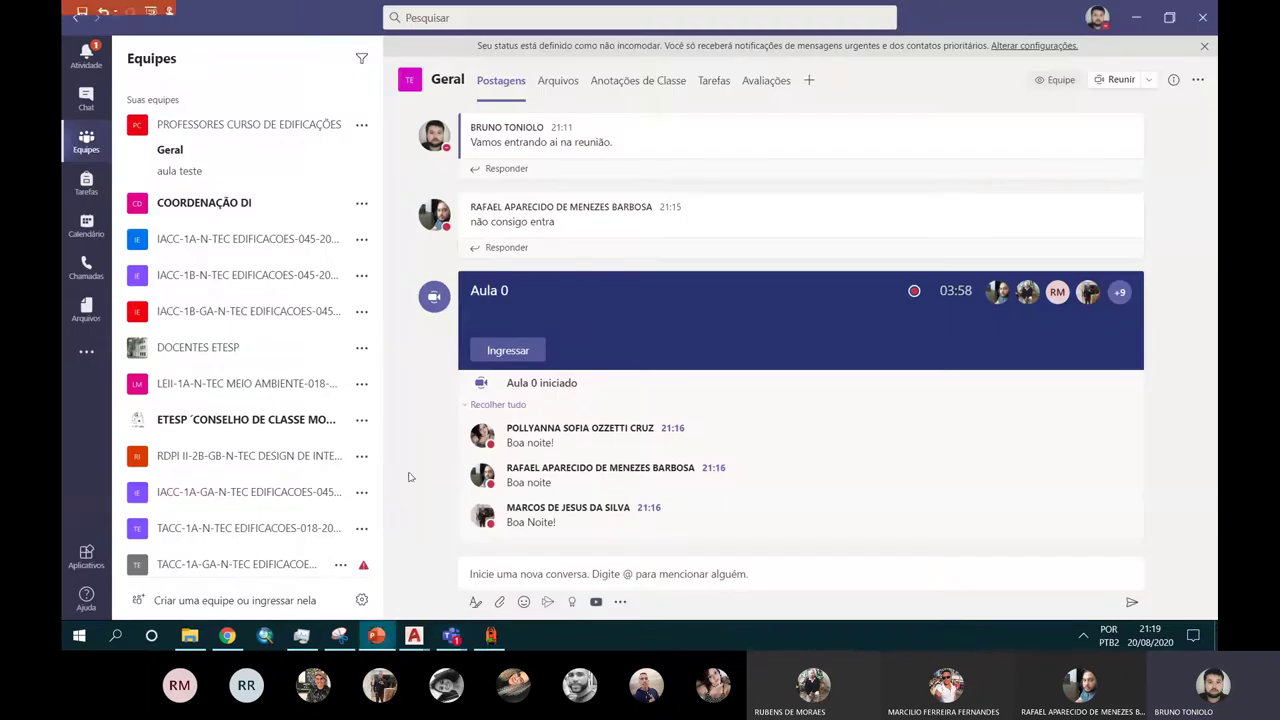
pyautogui.hotkey('alt', 'Tab')
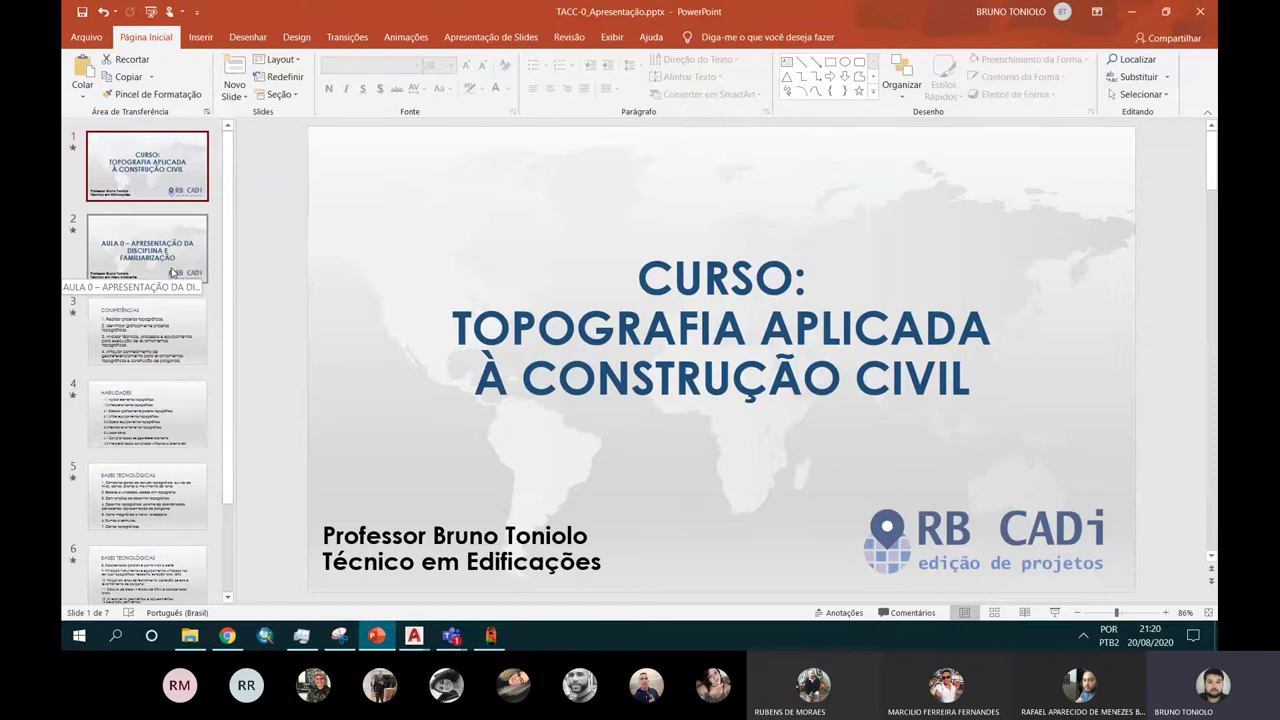
pyautogui.click(146, 483)
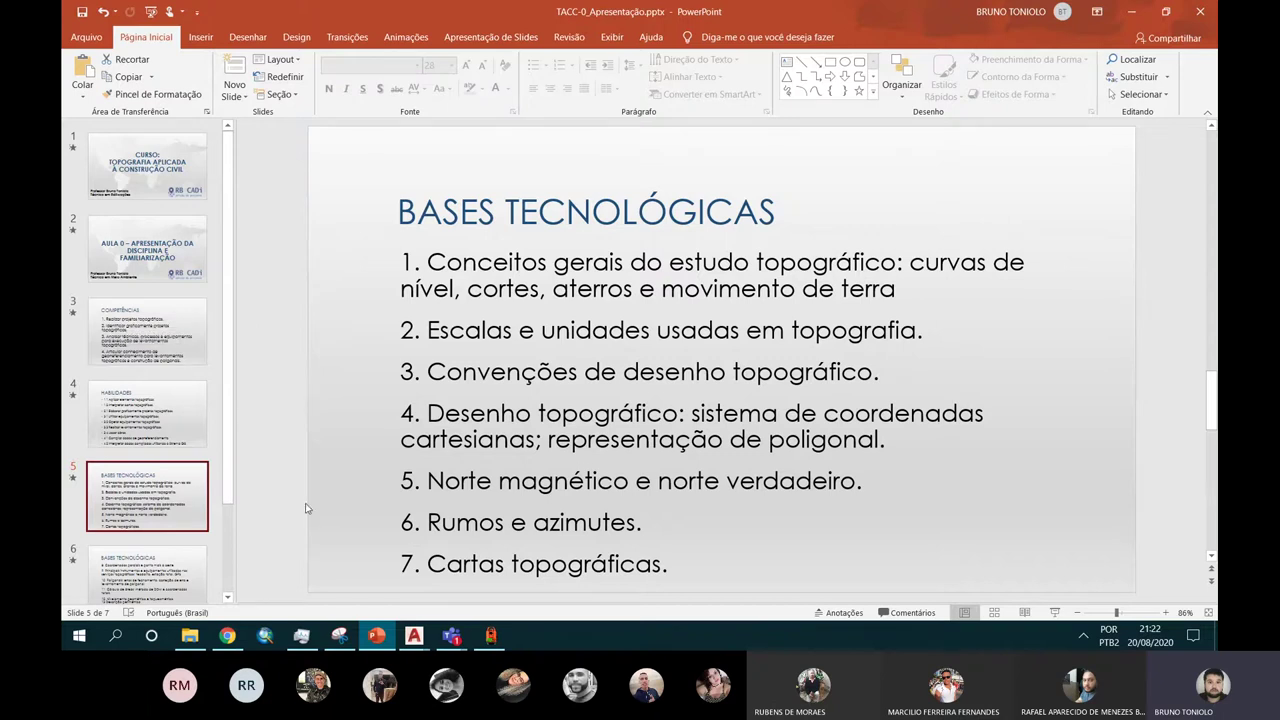
pyautogui.click(183, 350)
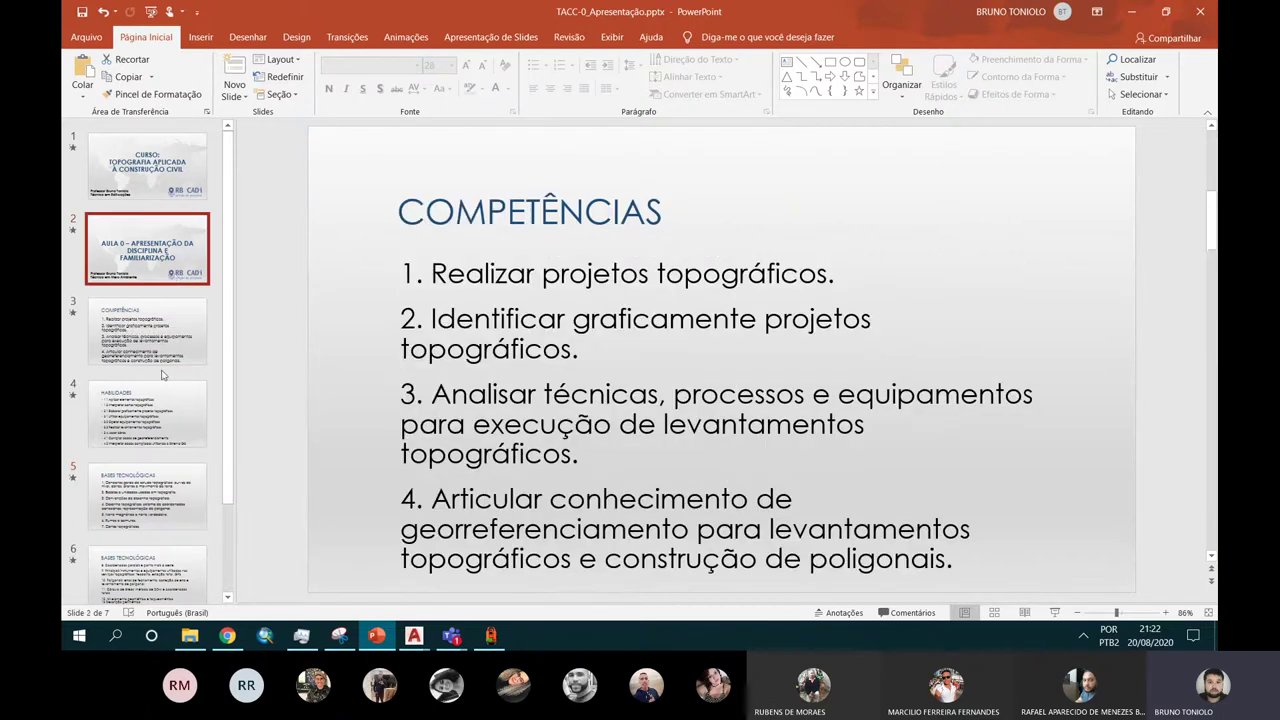
pyautogui.click(163, 282)
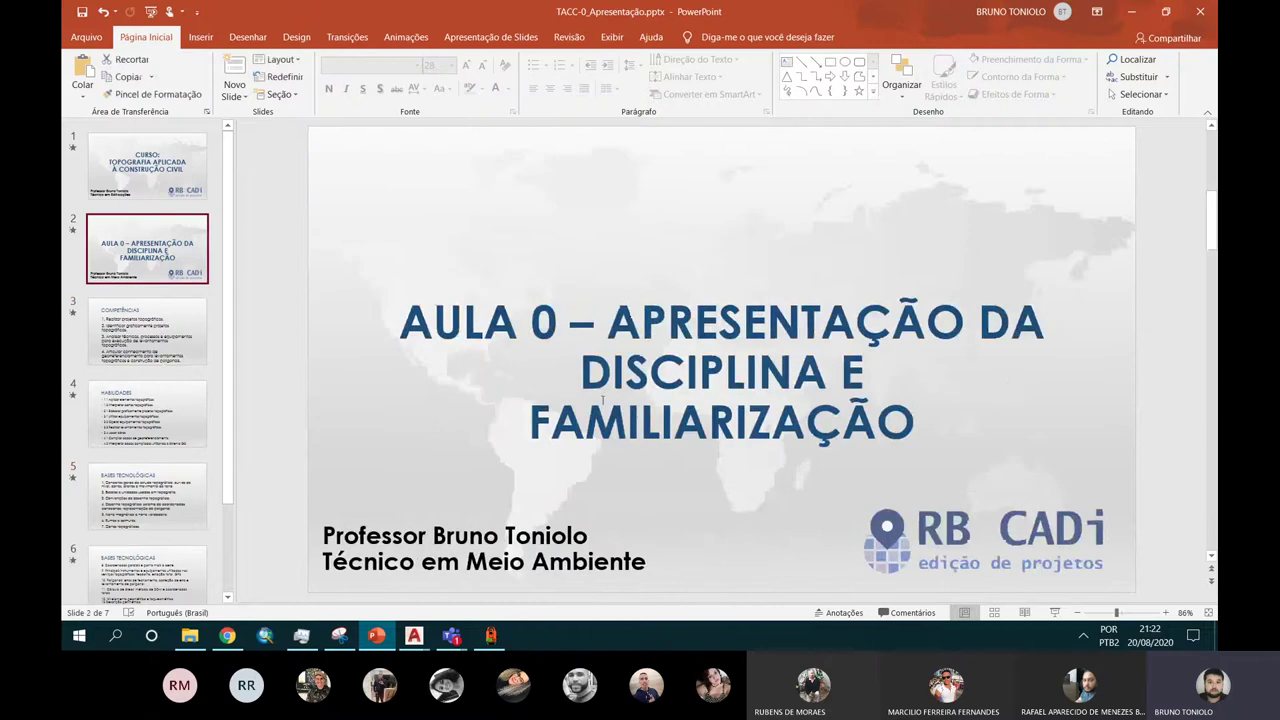
pyautogui.click(189, 195)
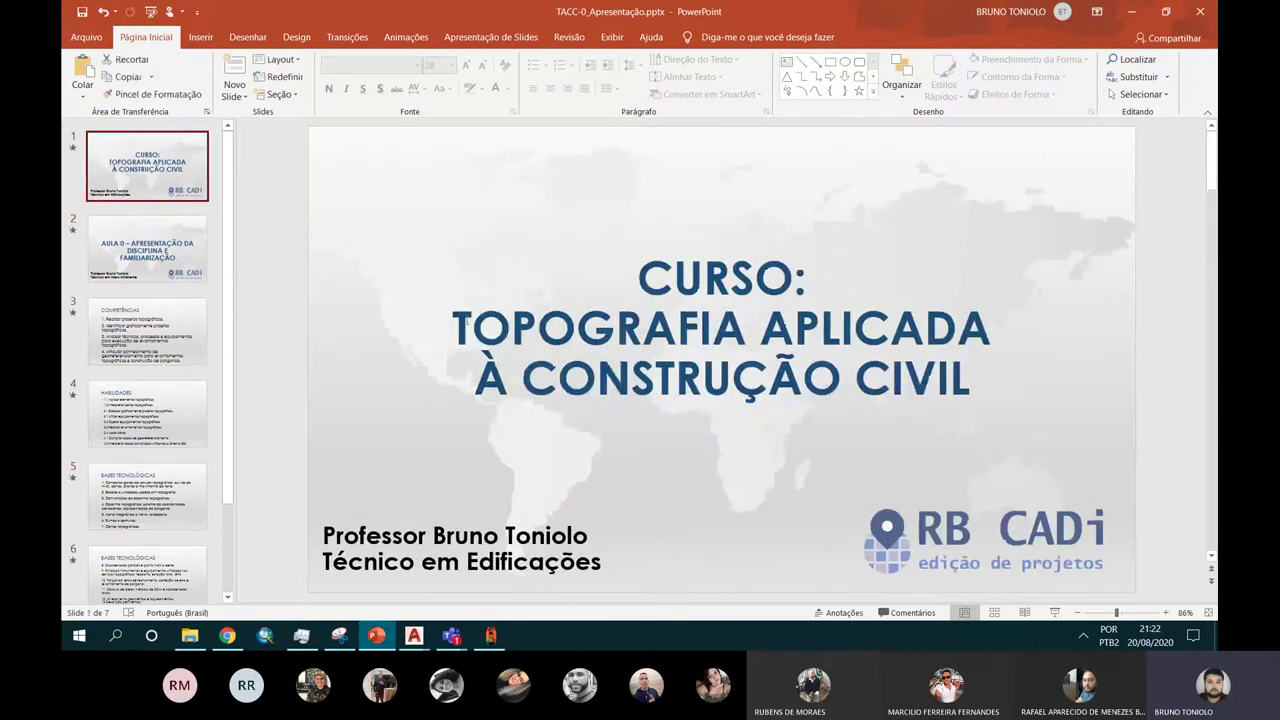
# Step: Colour the letters of TOPOGRAFIA in the title slide heading red, then bring topoGRAPH forward
pyautogui.moveTo(576, 328)
pyautogui.mouseDown()
pyautogui.moveTo(746, 328)
pyautogui.moveTo(452, 330)
pyautogui.mouseUp()
pyautogui.click(495, 89)
pyautogui.moveTo(576, 328); pyautogui.dragTo(472, 328)
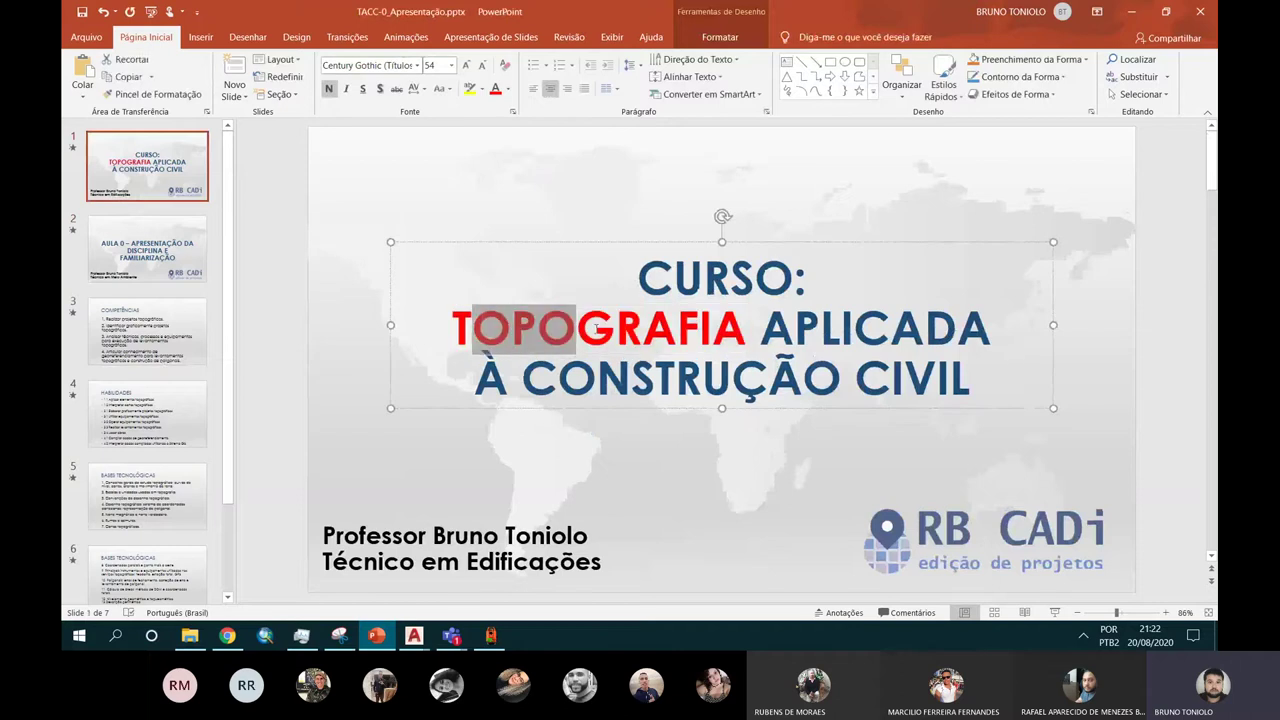
pyautogui.moveTo(576, 328)
pyautogui.mouseDown()
pyautogui.moveTo(712, 330)
pyautogui.moveTo(452, 318)
pyautogui.mouseUp()
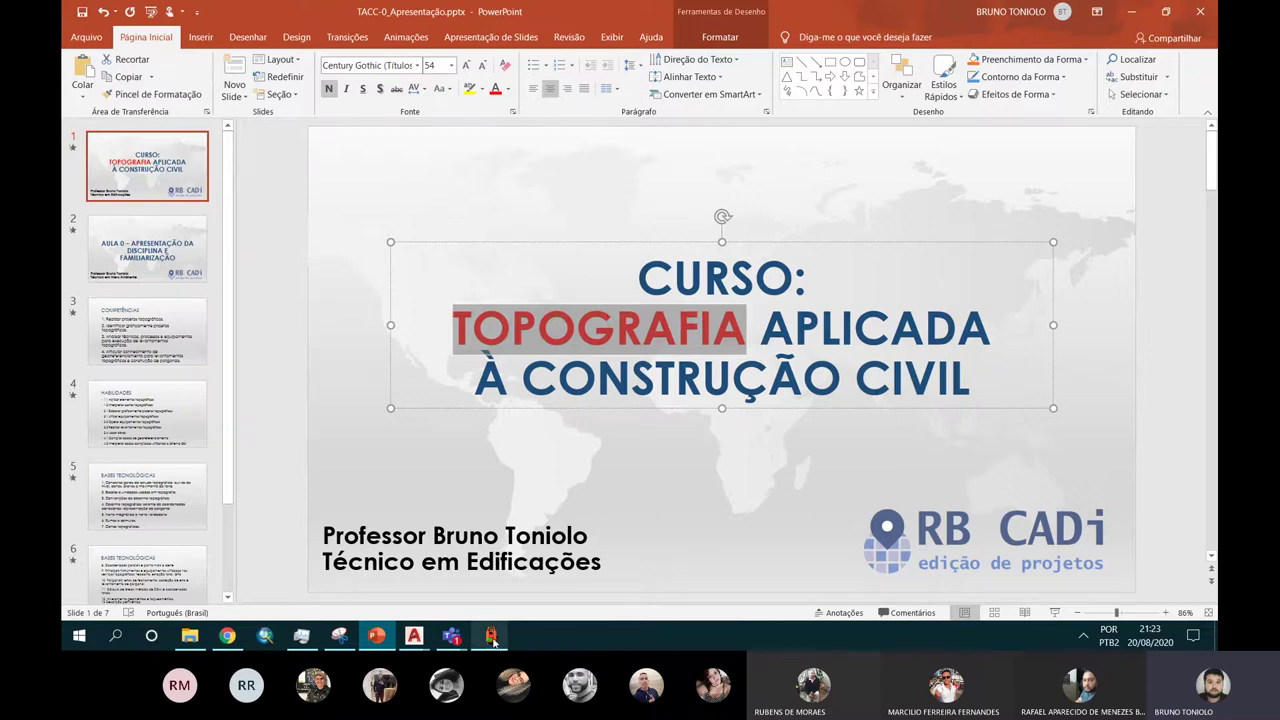
pyautogui.moveTo(490, 636)
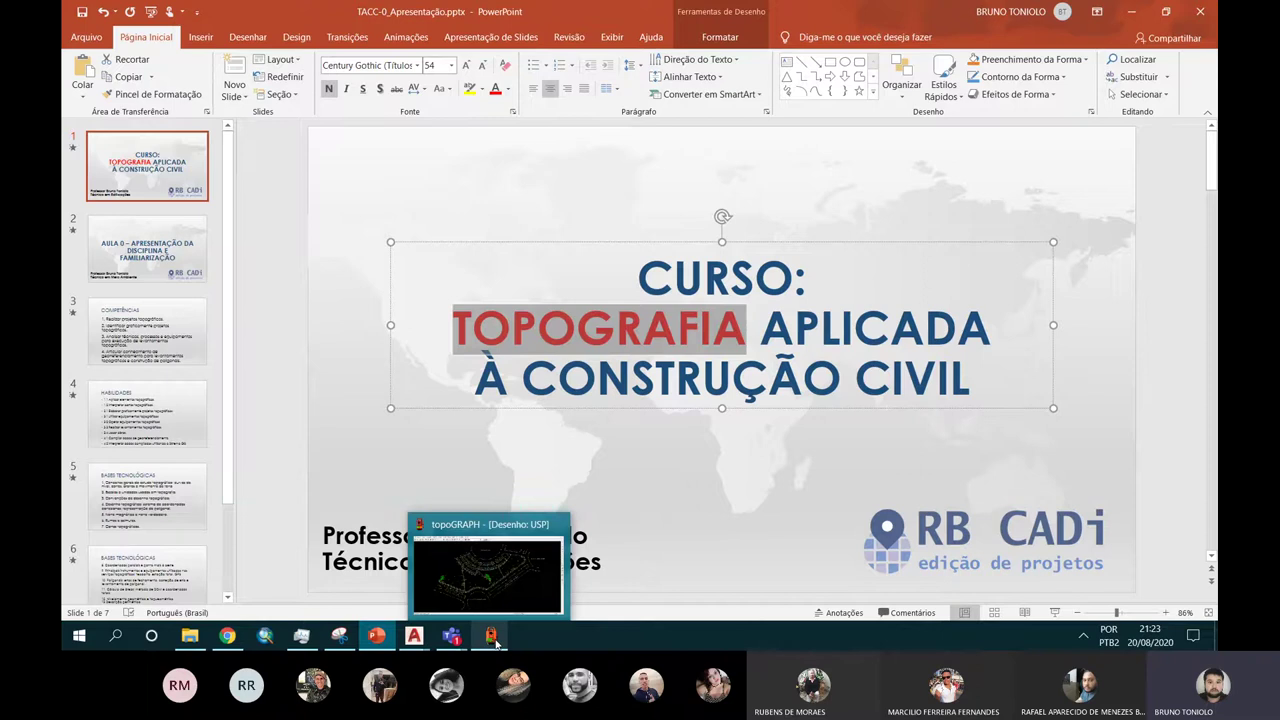
pyautogui.click(491, 636)
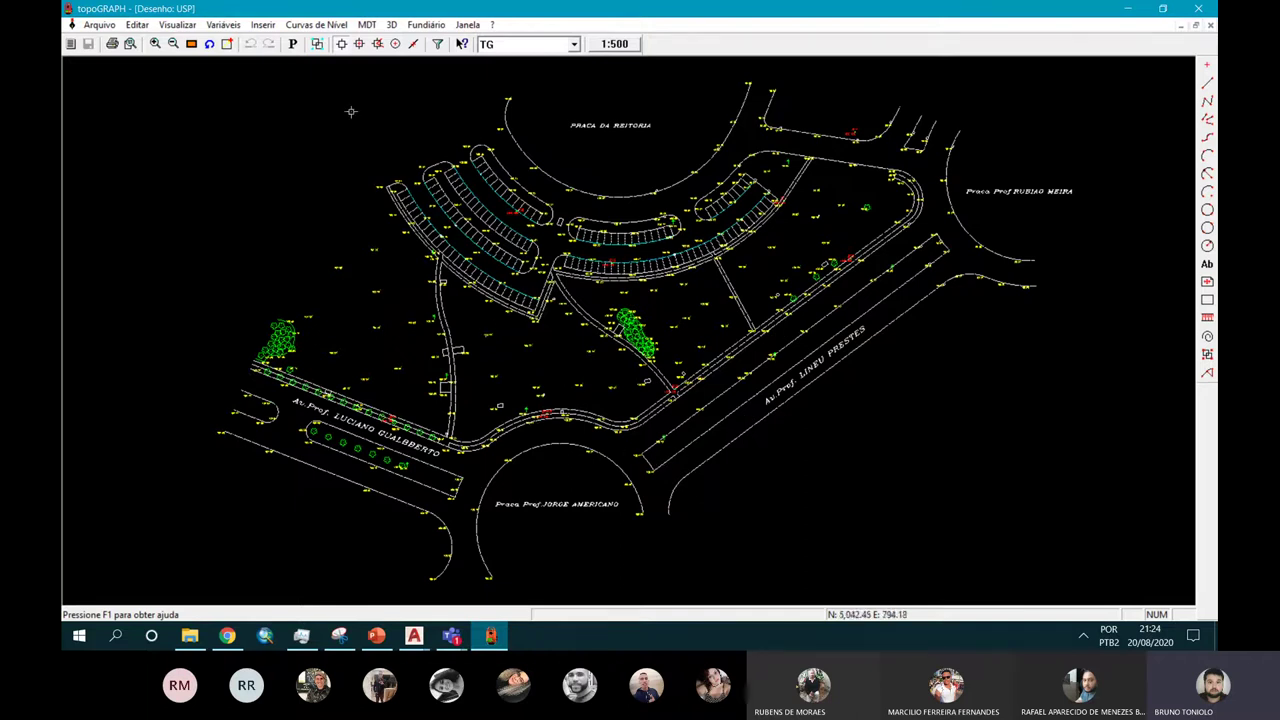
# Step: Zoom in once on topoGRAPH's USP survey drawing
pyautogui.click(156, 43)
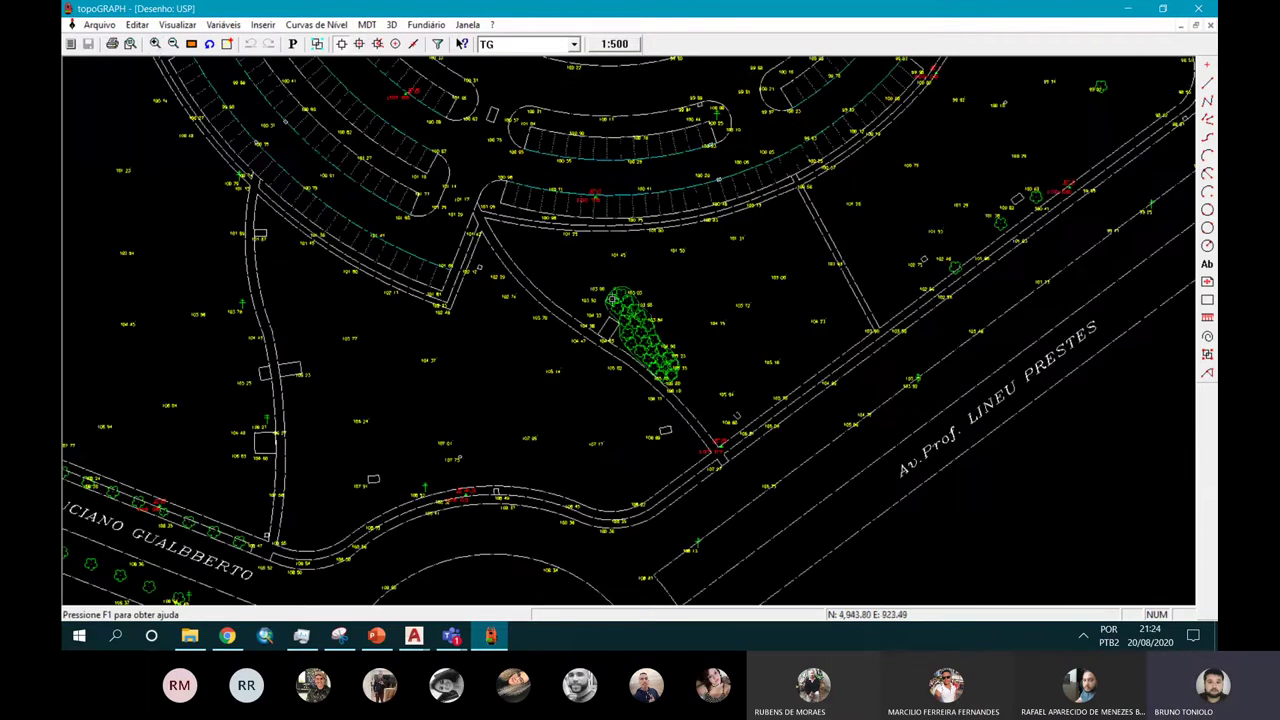
# Step: Zoom in twice on the tree clump, then back out one step to read its elevations
pyautogui.click(156, 44)
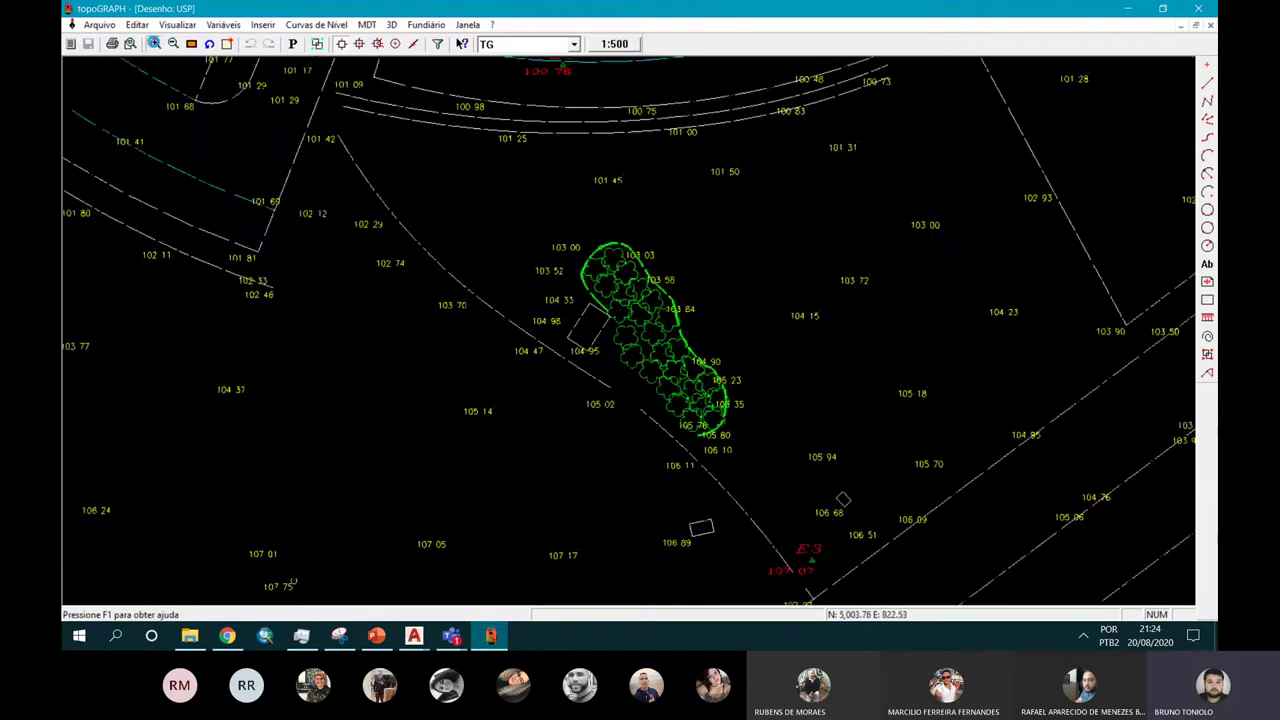
pyautogui.click(155, 44)
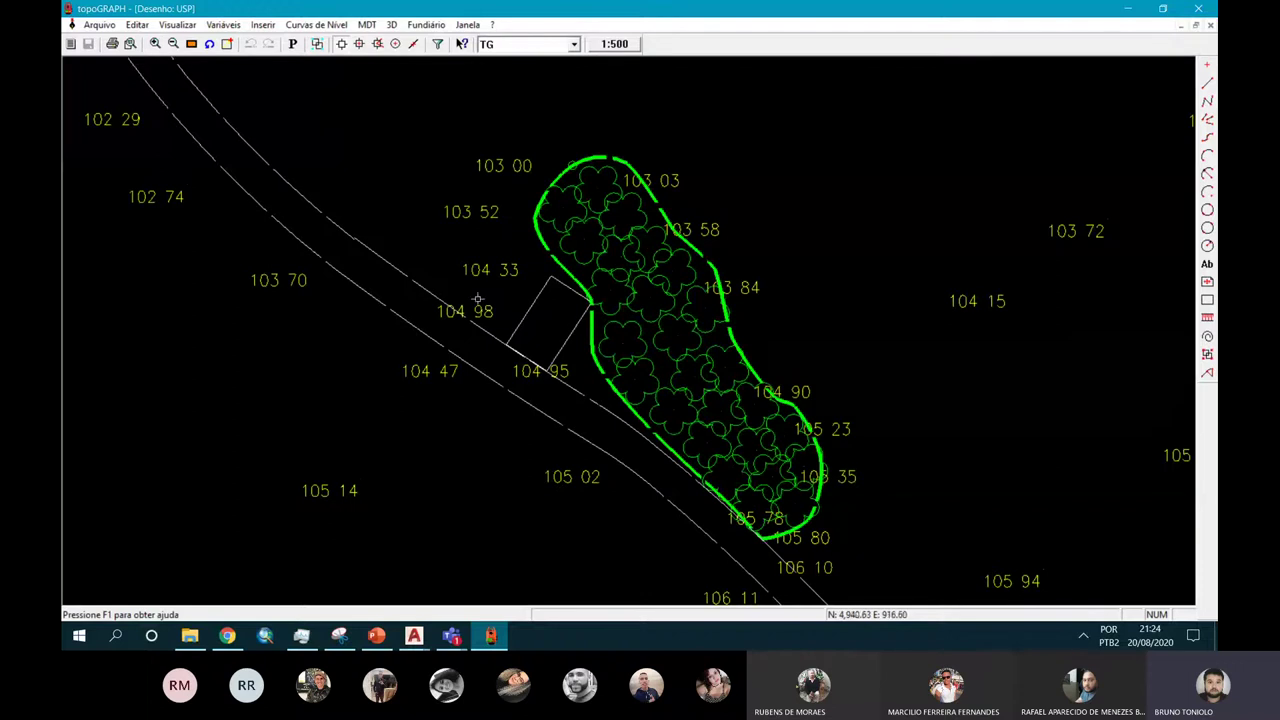
pyautogui.click(173, 44)
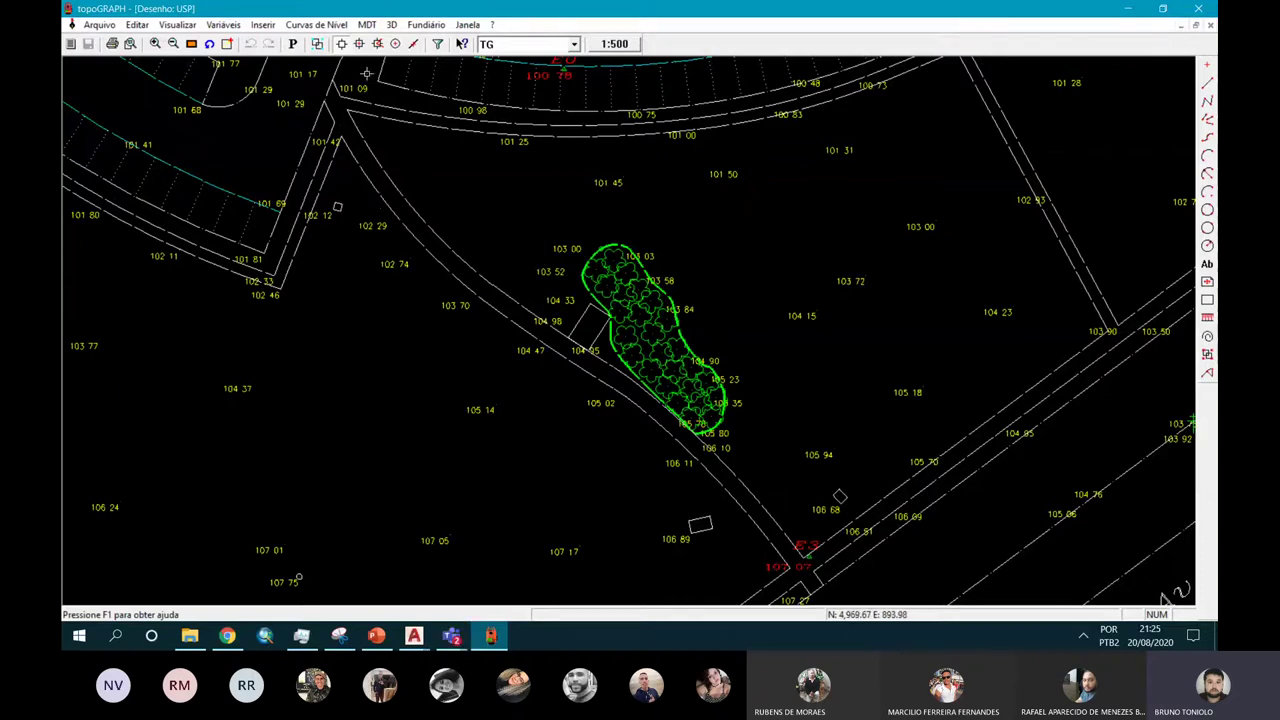
pyautogui.click(191, 44)
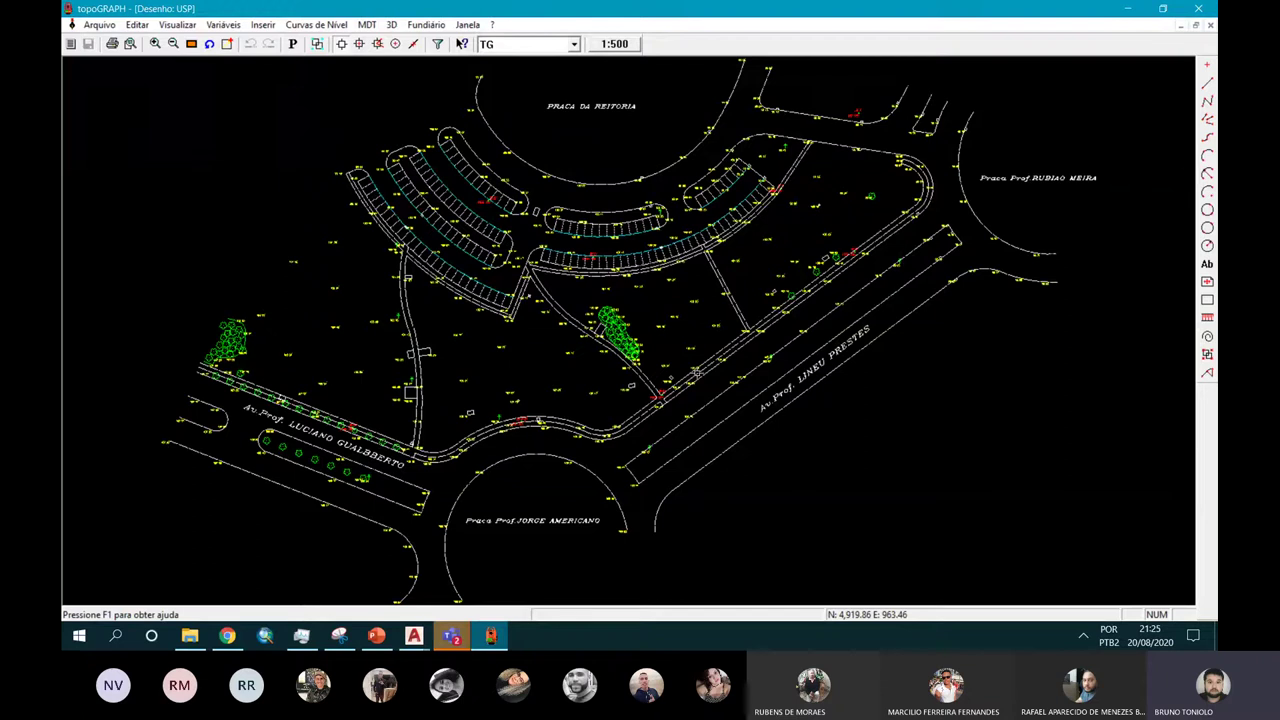
pyautogui.click(452, 636)
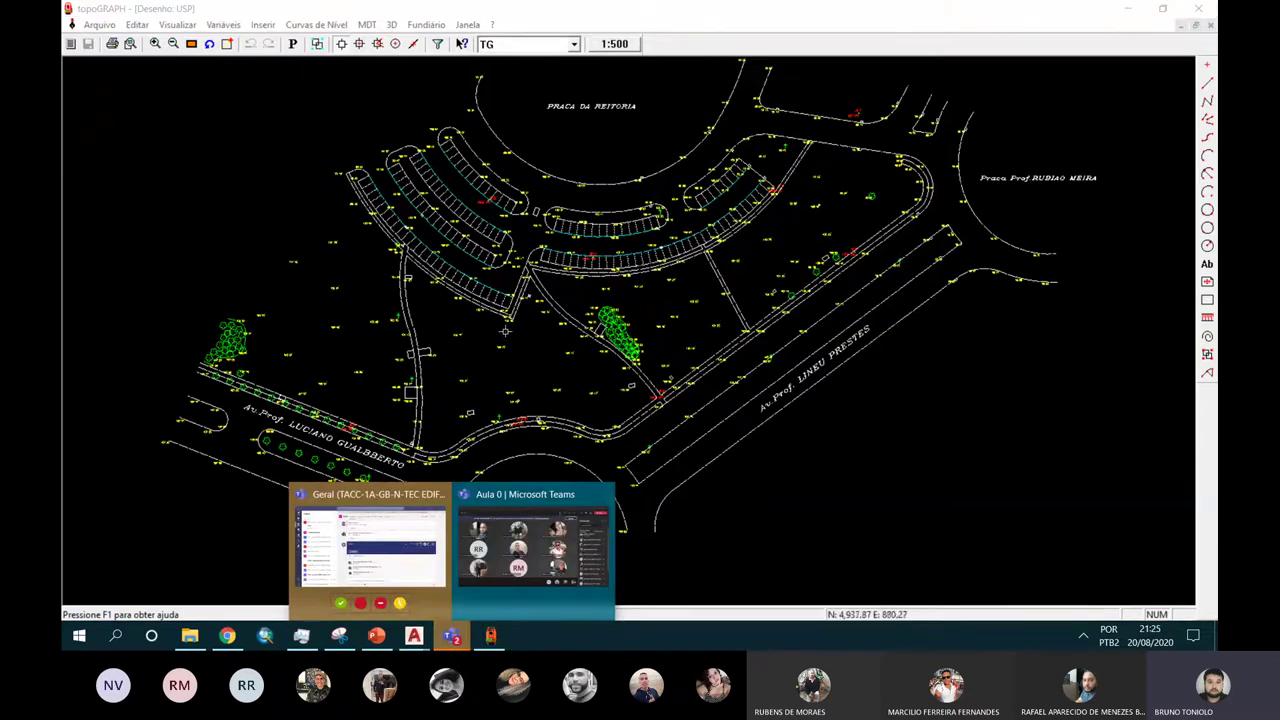
# Step: Return to the Aula 0 Teams meeting and show Chat de reunião beside the videos
pyautogui.click(519, 545)
pyautogui.moveTo(524, 476)
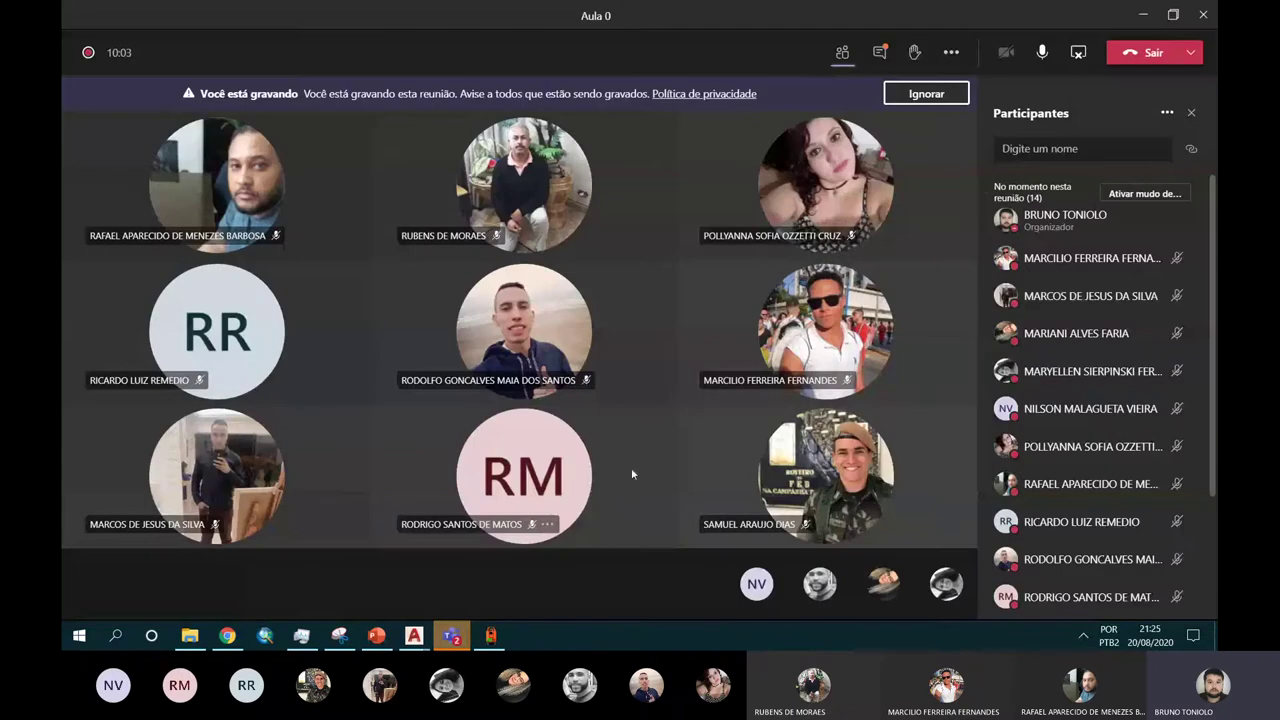
pyautogui.click(881, 52)
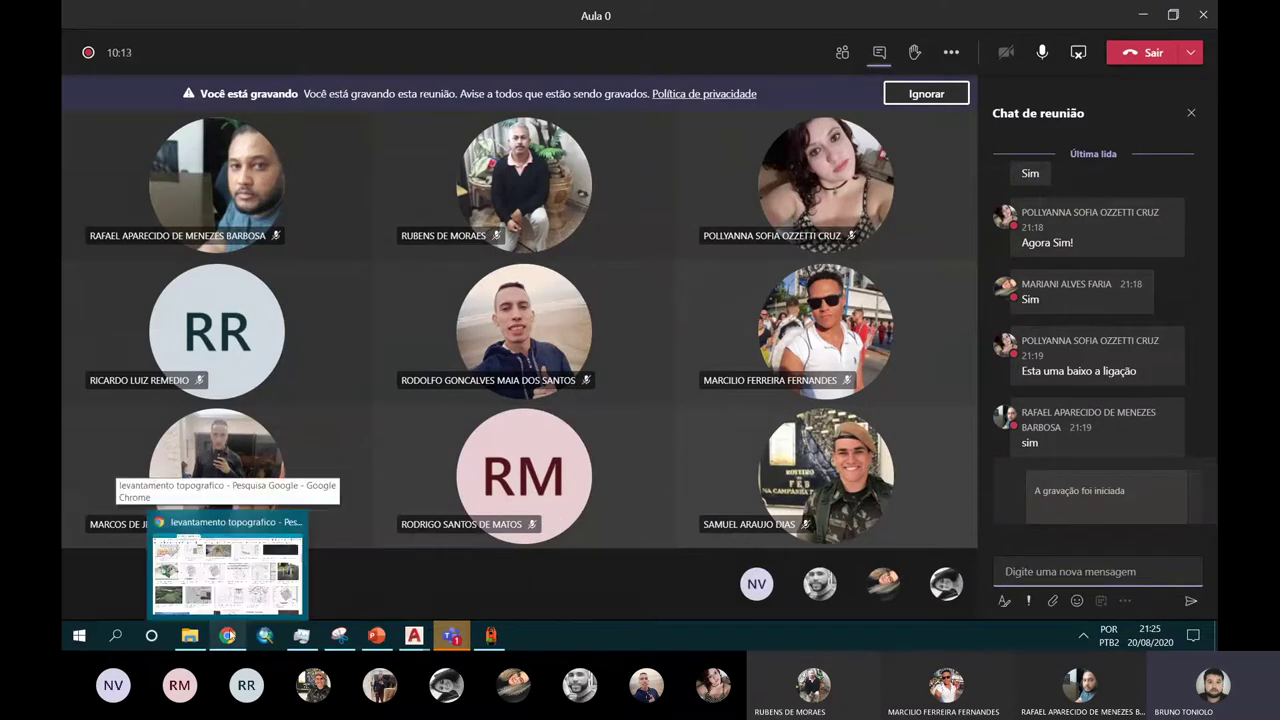
# Step: Switch to the Google Images 'levantamento topografico' results and clear text from the search box
pyautogui.click(228, 635)
pyautogui.scroll(5, 312, 97)
pyautogui.tripleClick(312, 97)
pyautogui.write('levant')
pyautogui.press('BackSpace')
pyautogui.press('BackSpace')
pyautogui.press('BackSpace')
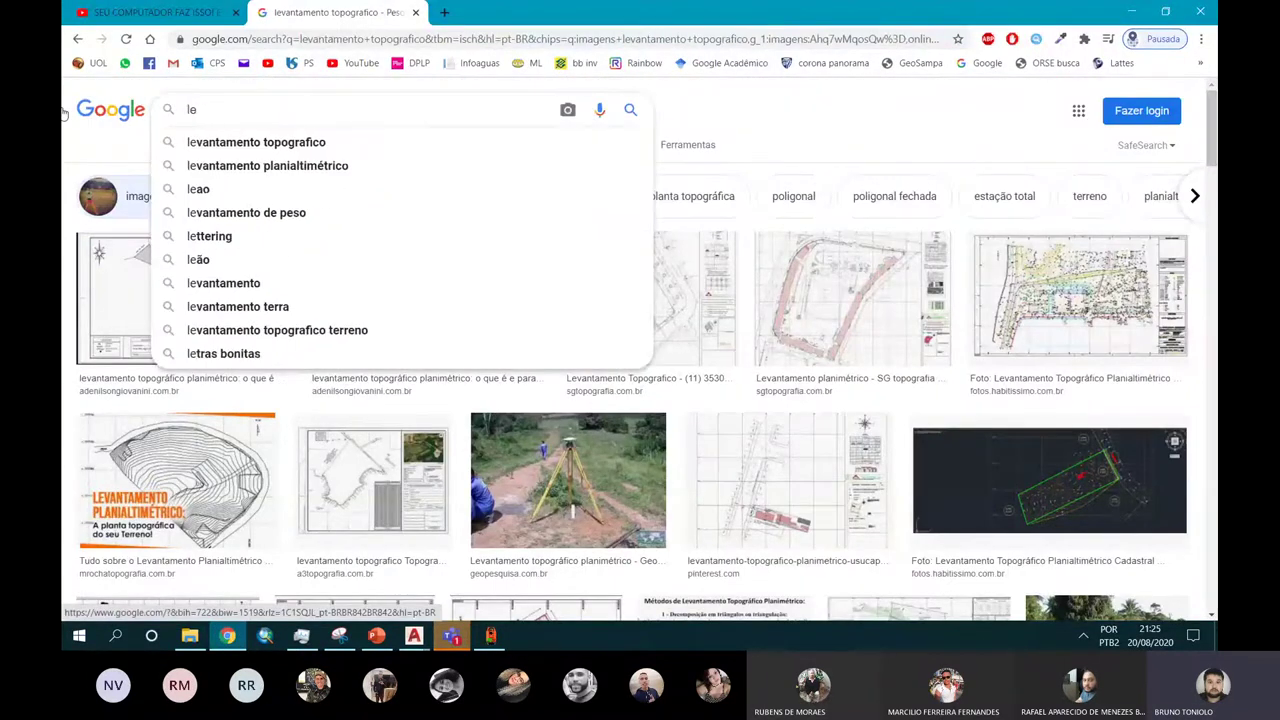
pyautogui.press('BackSpace')
pyautogui.press('BackSpace')
pyautogui.scroll(-2, 250, 250)
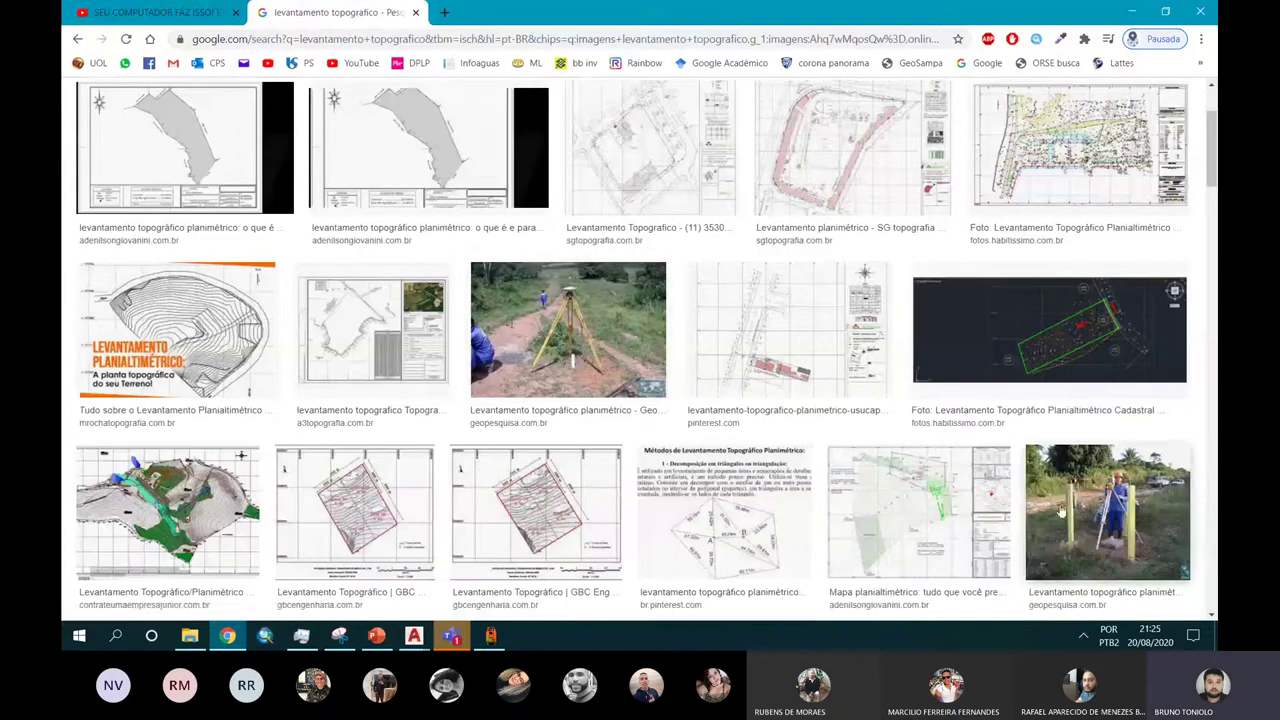
# Step: Preview the Geopesquisa photo of a surveyor at a tripod, then return to PowerPoint
pyautogui.click(1067, 508)
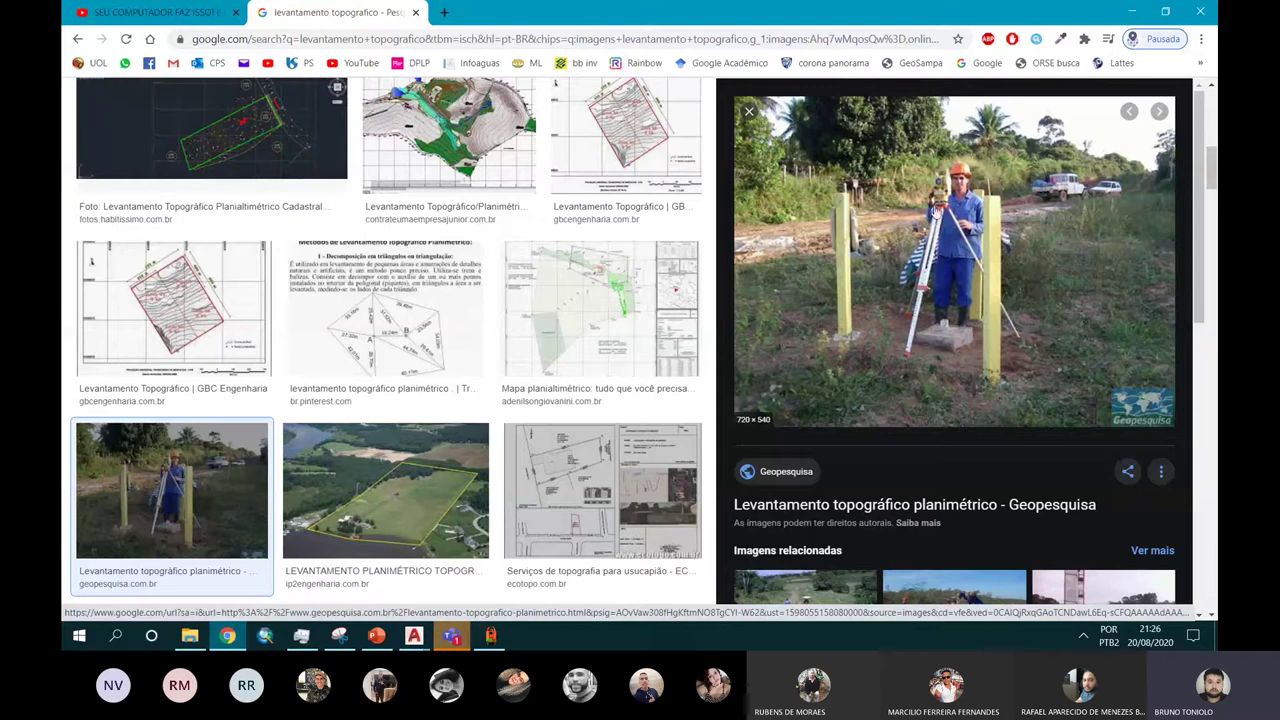
pyautogui.scroll(1, 918, 222)
pyautogui.scroll(2, 918, 222)
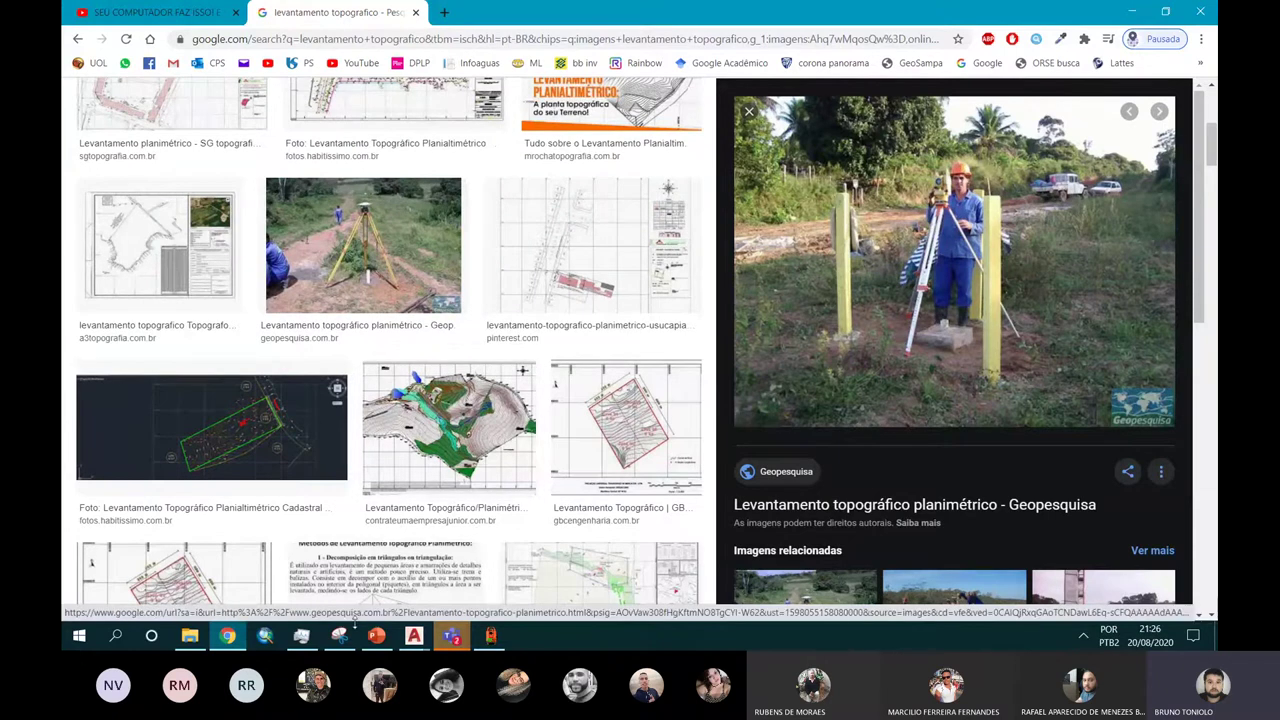
pyautogui.click(376, 635)
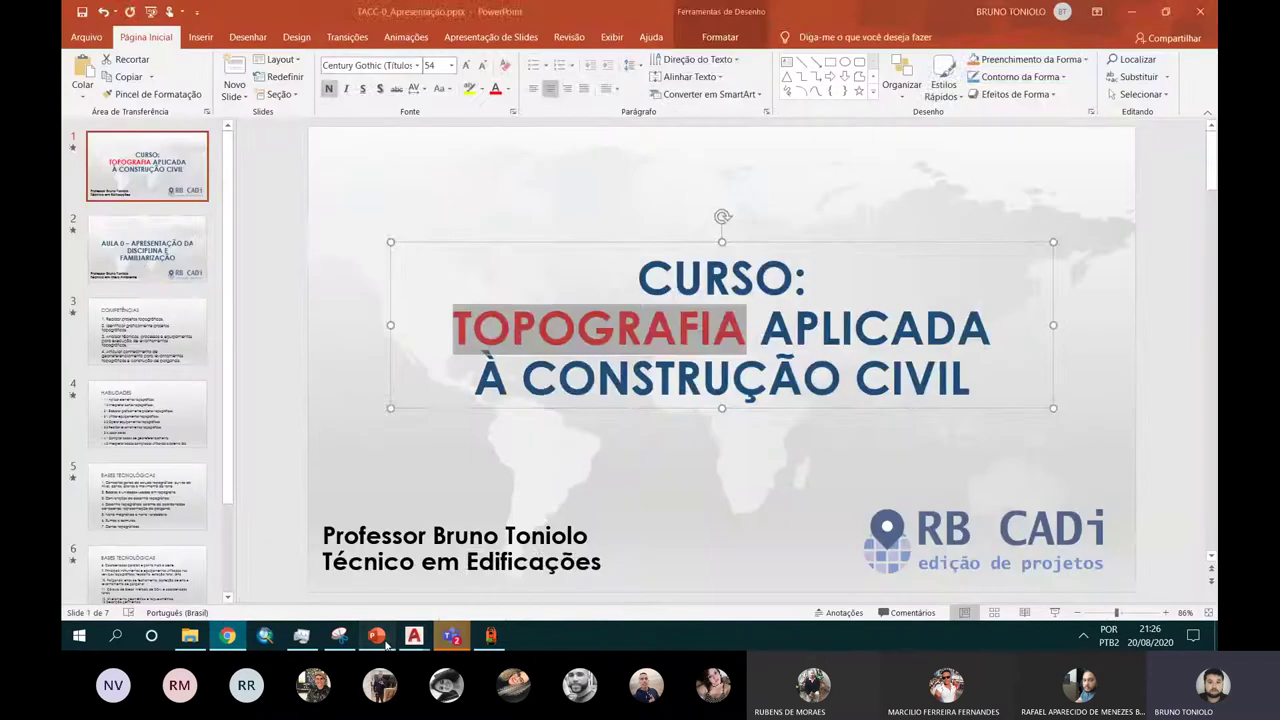
# Step: Insert a new slide after slide 2 (Aula 0), title it APARELHOS, and start its body text
pyautogui.click(145, 262)
pyautogui.rightClick(145, 262)
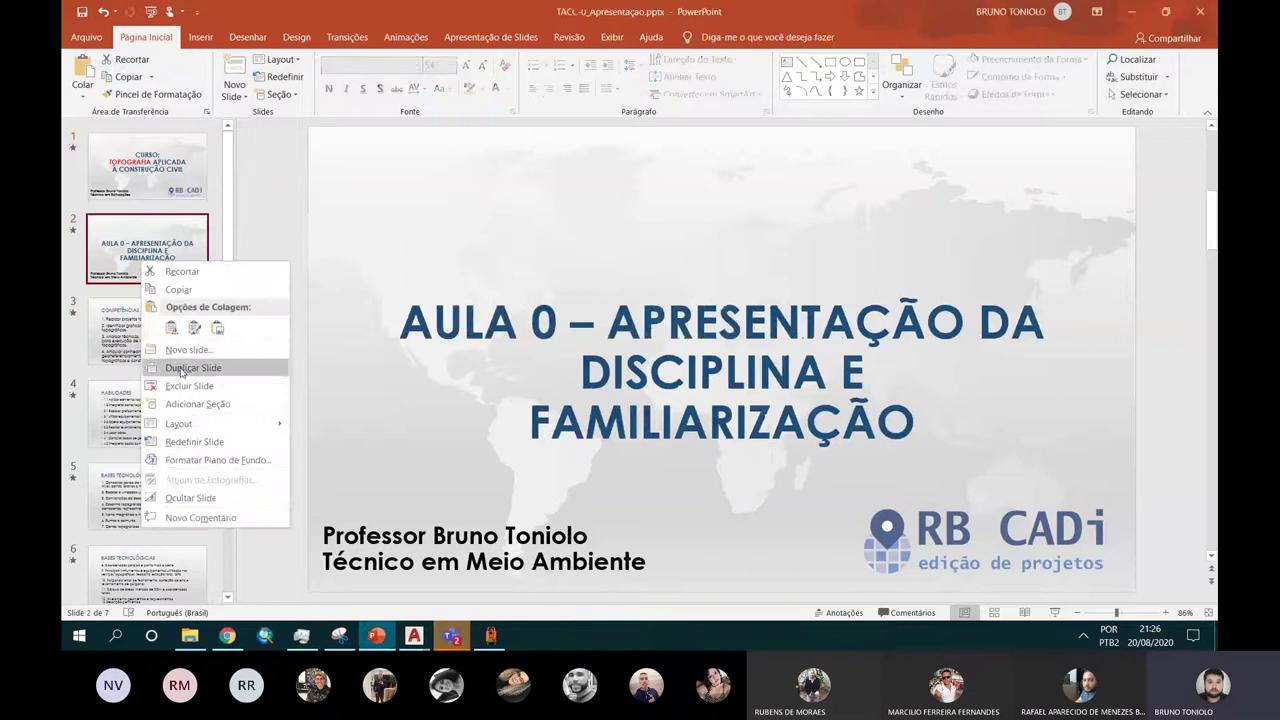
pyautogui.click(188, 349)
pyautogui.click(461, 221)
pyautogui.write('APARELHOS')
pyautogui.click(452, 272)
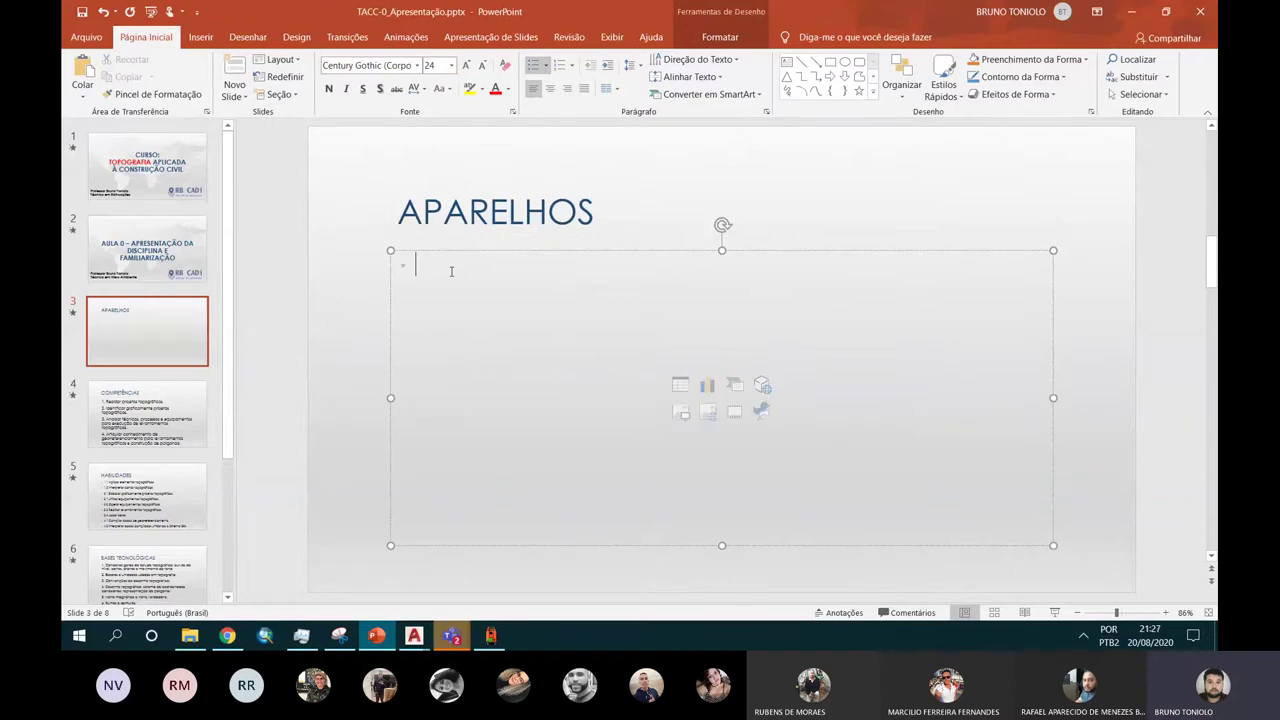
# Step: Type the first bullet 'TEODOLITO (até final dos 90)'
pyautogui.write('TEODOLITO (e')
pyautogui.press('BackSpace')
pyautogui.write('a')
pyautogui.press('BackSpace')
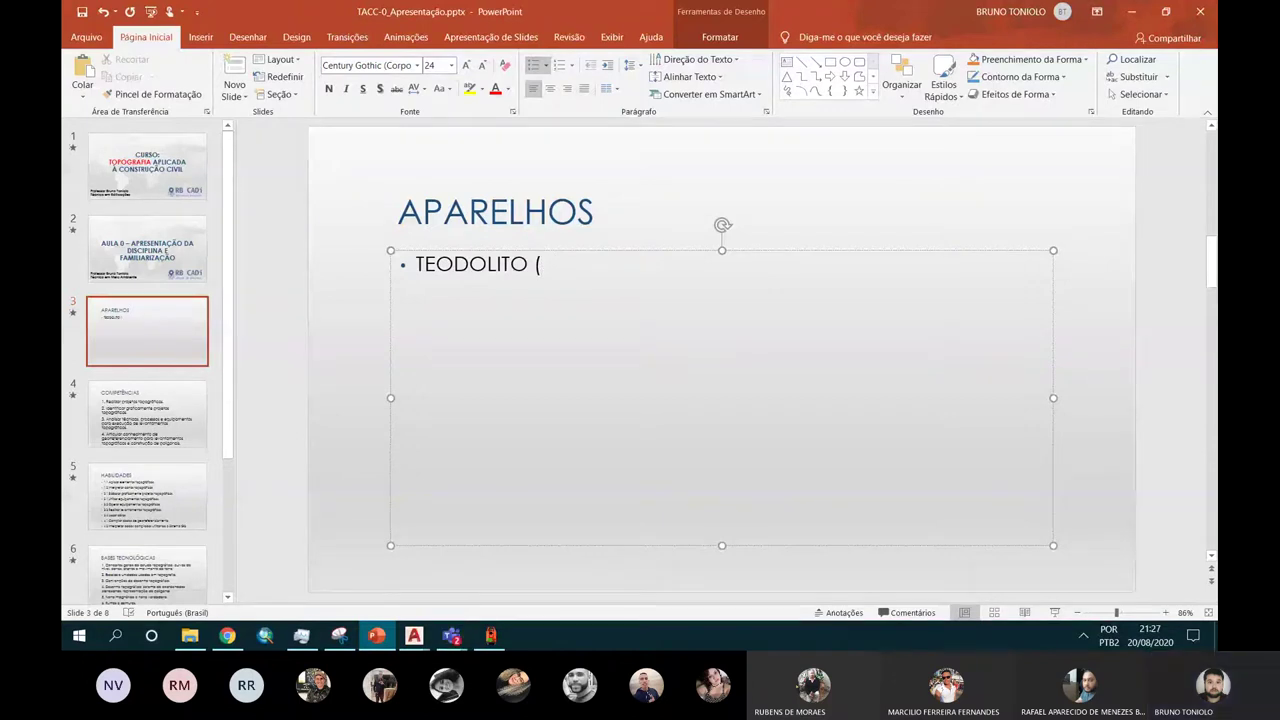
pyautogui.write('até fi')
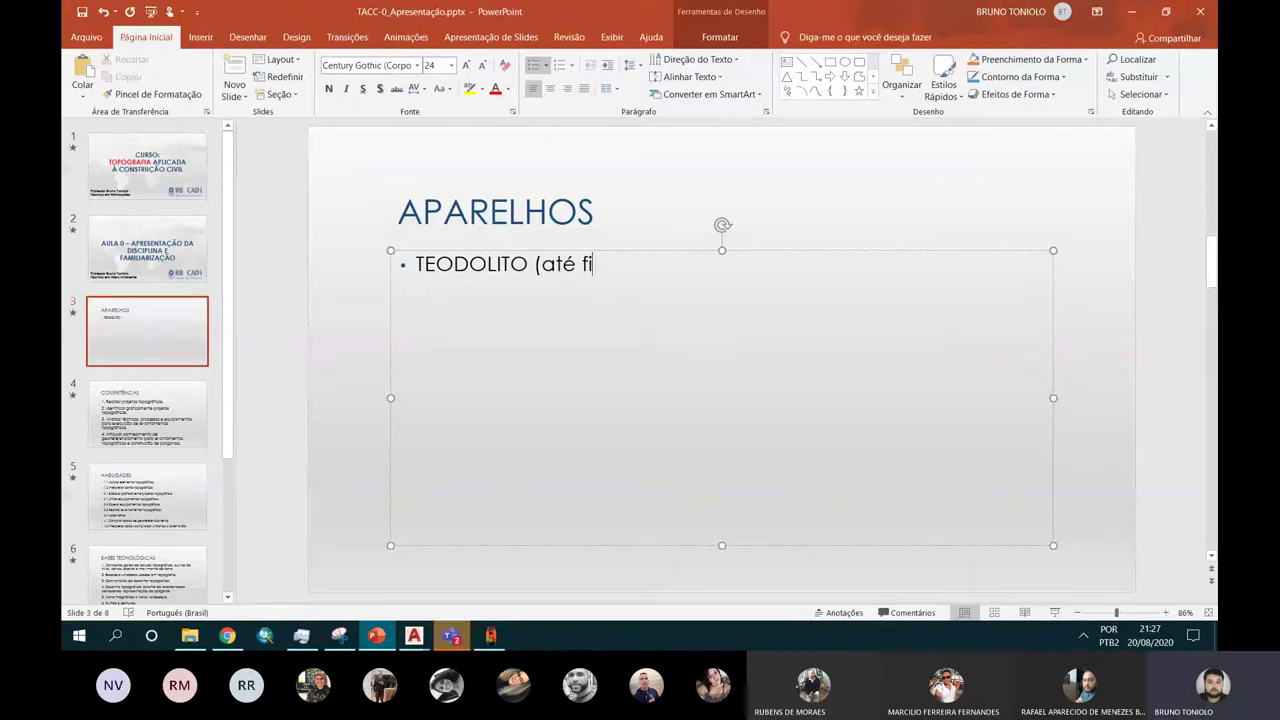
pyautogui.write('nal dos 90)')
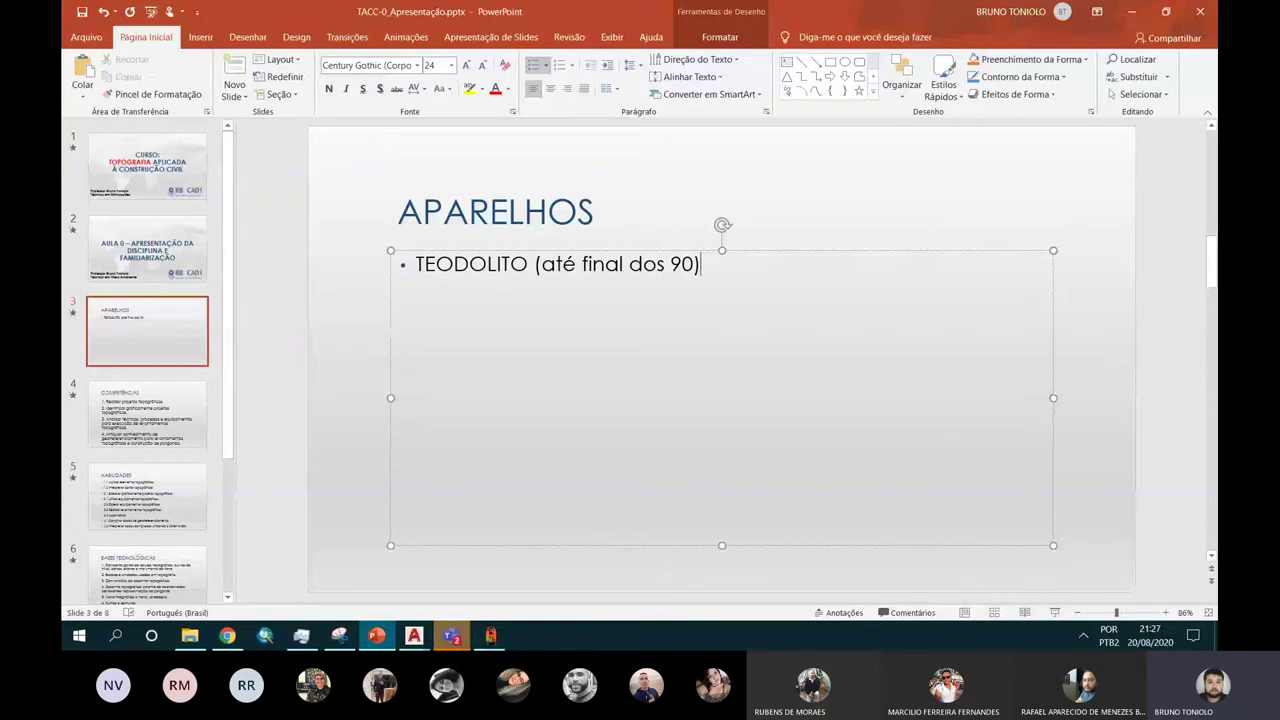
# Step: Add the second bullet 'ESTAÇÃO TOTAL (começo dos anos 90)'
pyautogui.press('Return')
pyautogui.write('ESTAÇÃO TOTAL (começo do')
pyautogui.press('BackSpace')
pyautogui.press('BackSpace')
pyautogui.write('começo dos anos 90')
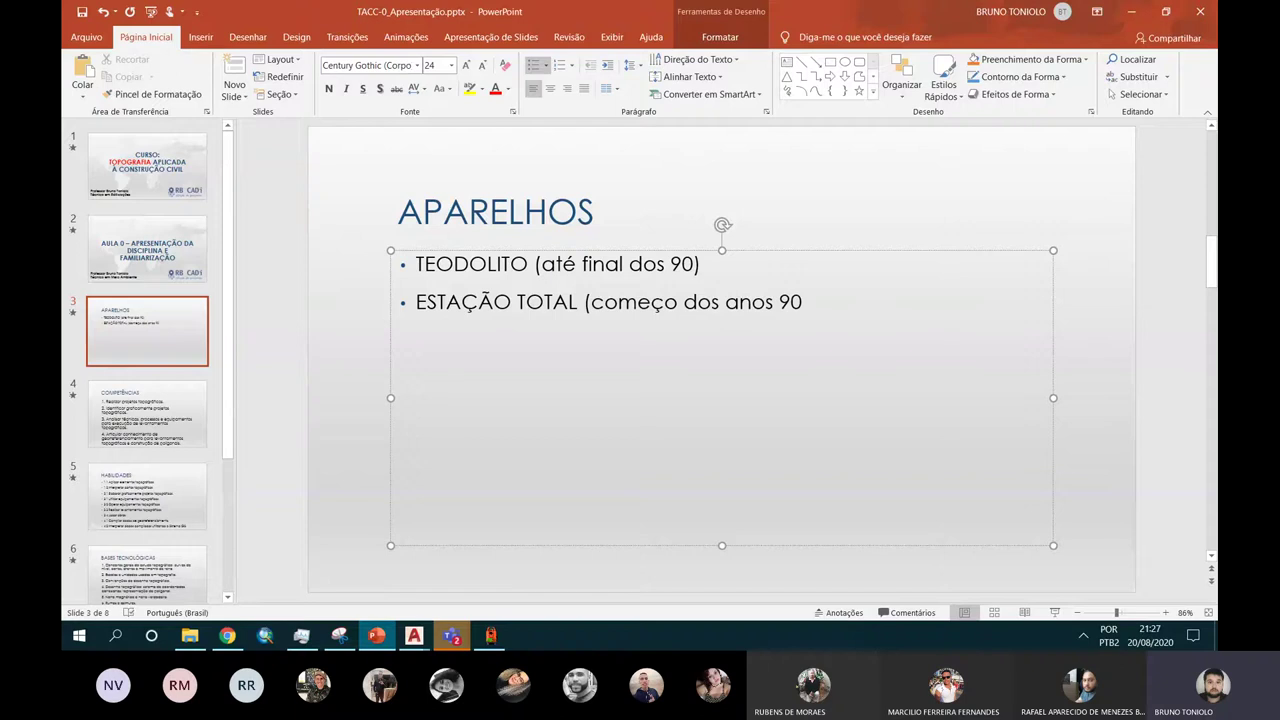
pyautogui.write(')')
# Step: Add the GPS (Global Position System) bullet: military origin since the 60s, released from the late 80s
pyautogui.press('Return')
pyautogui.write('GPS (')
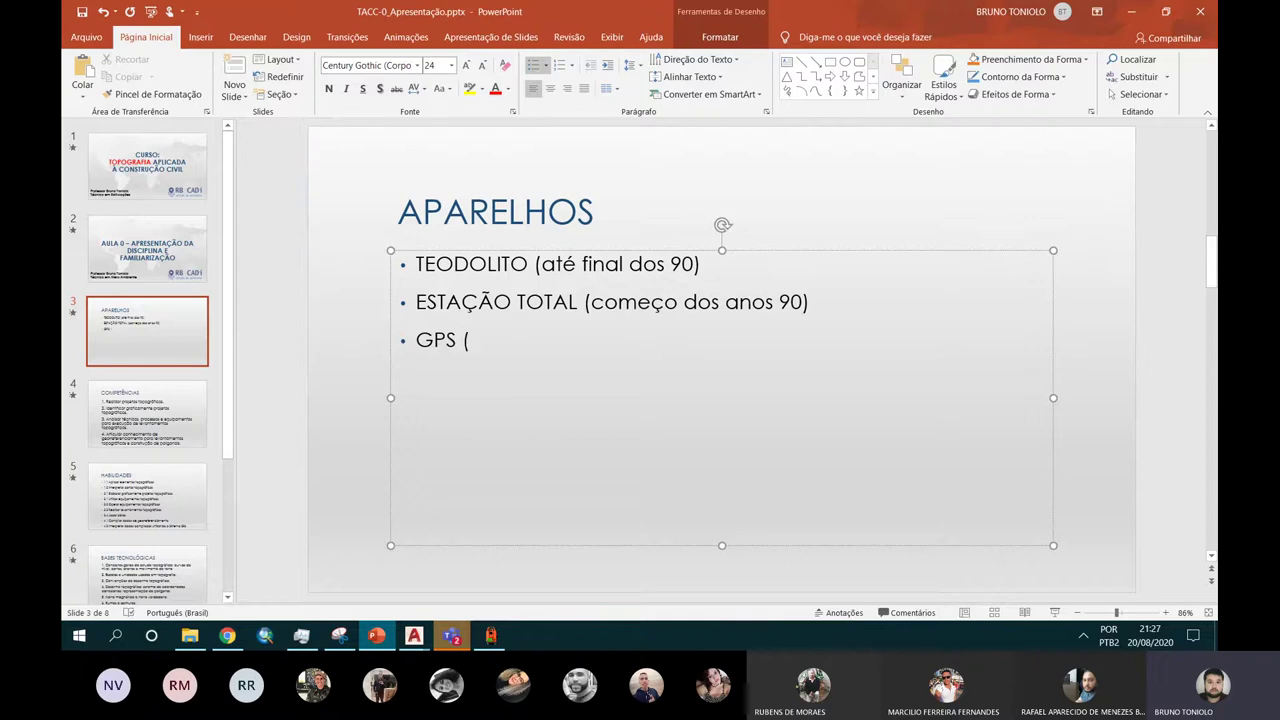
pyautogui.write('Globp')
pyautogui.press('BackSpace')
pyautogui.write('al P')
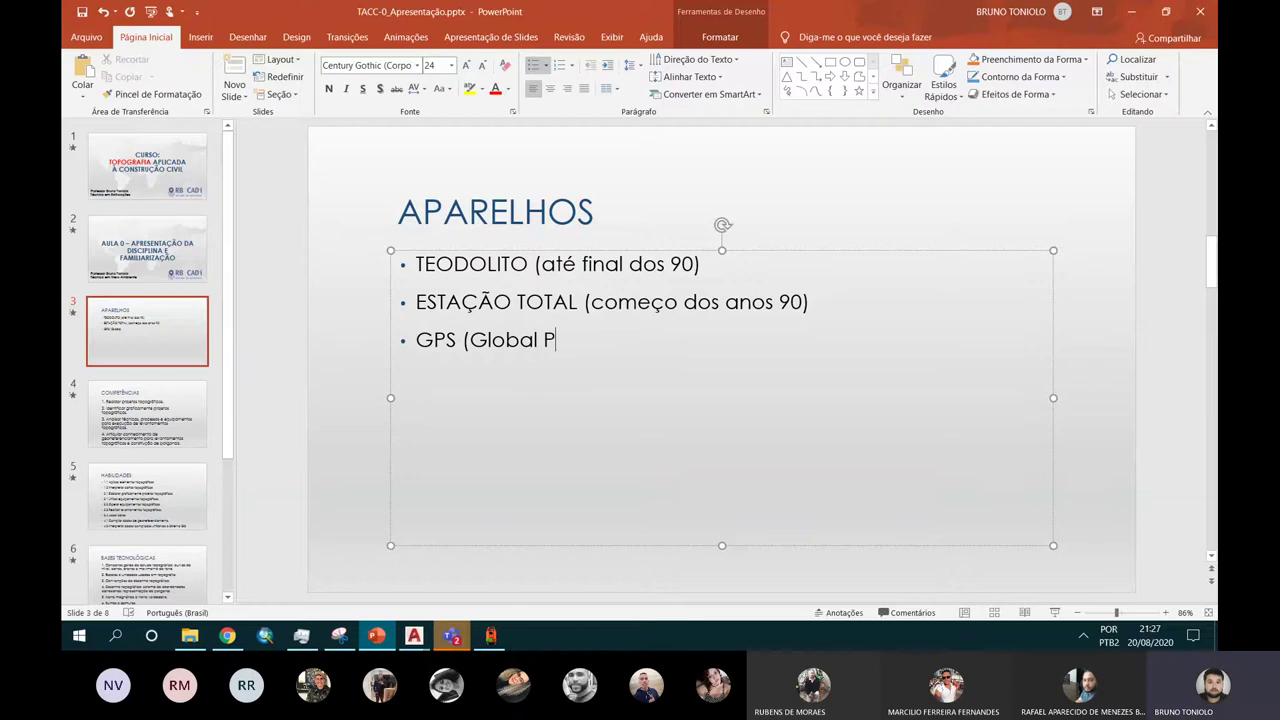
pyautogui.write('osition System) -')
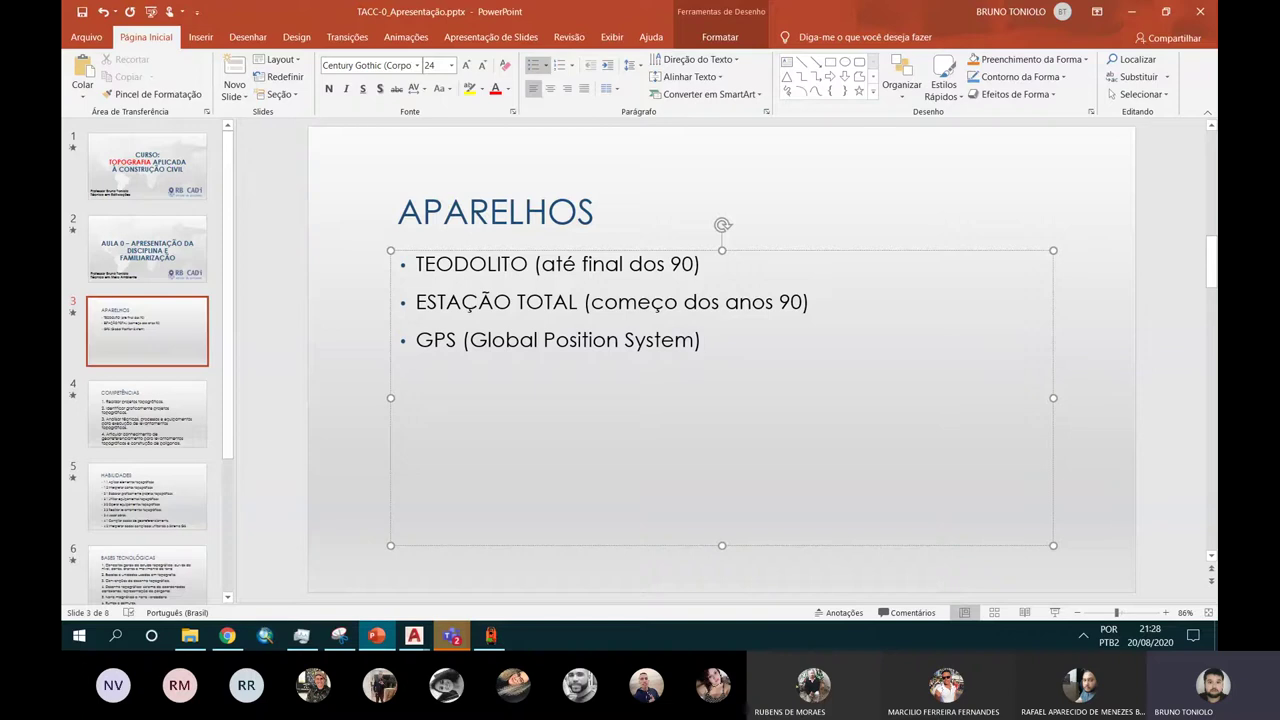
pyautogui.write('- origem miliar d')
pyautogui.press('BackSpace')
pyautogui.press('BackSpace')
pyautogui.press('BackSpace')
pyautogui.press('BackSpace')
pyautogui.write('tar desde')
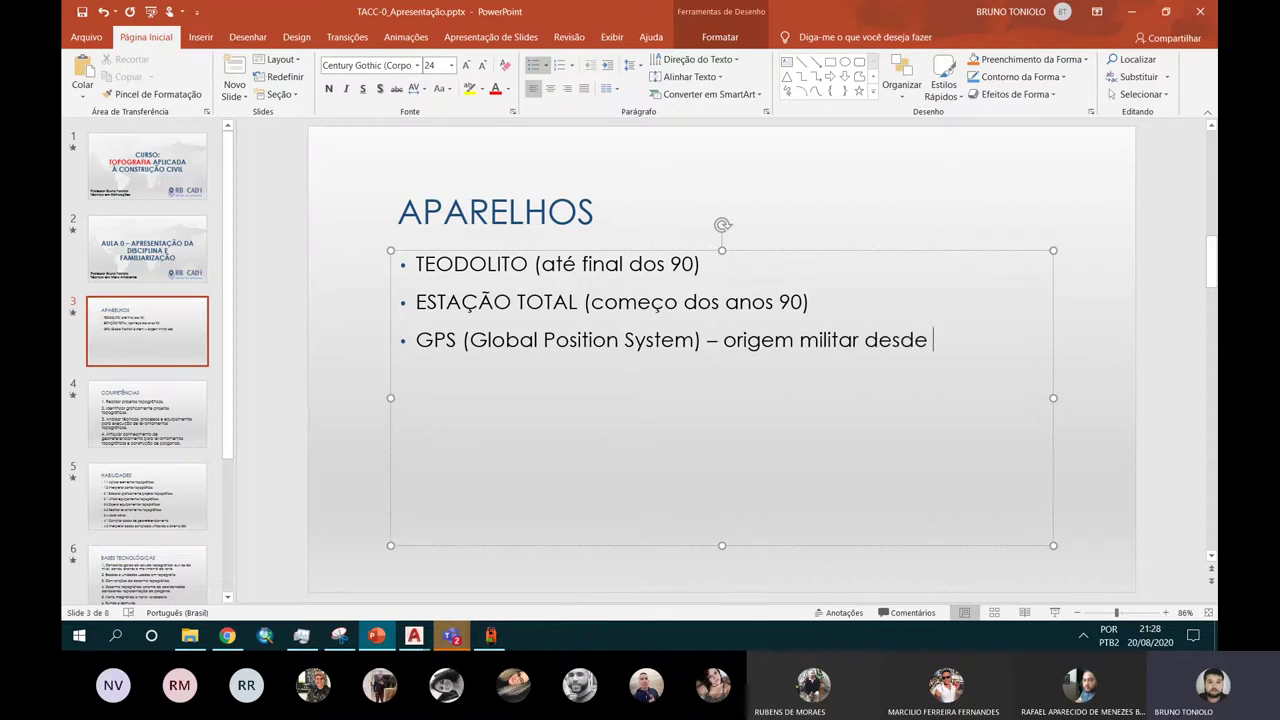
pyautogui.write(' anos')
pyautogui.write('60, mas')
pyautogui.write(' só em')
pyautogui.press('BackSpace')
pyautogui.press('BackSpace')
pyautogui.press('BackSpace')
pyautogui.write('a parit')
pyautogui.press('BackSpace')
pyautogui.press('BackSpace')
pyautogui.write('tir dos')
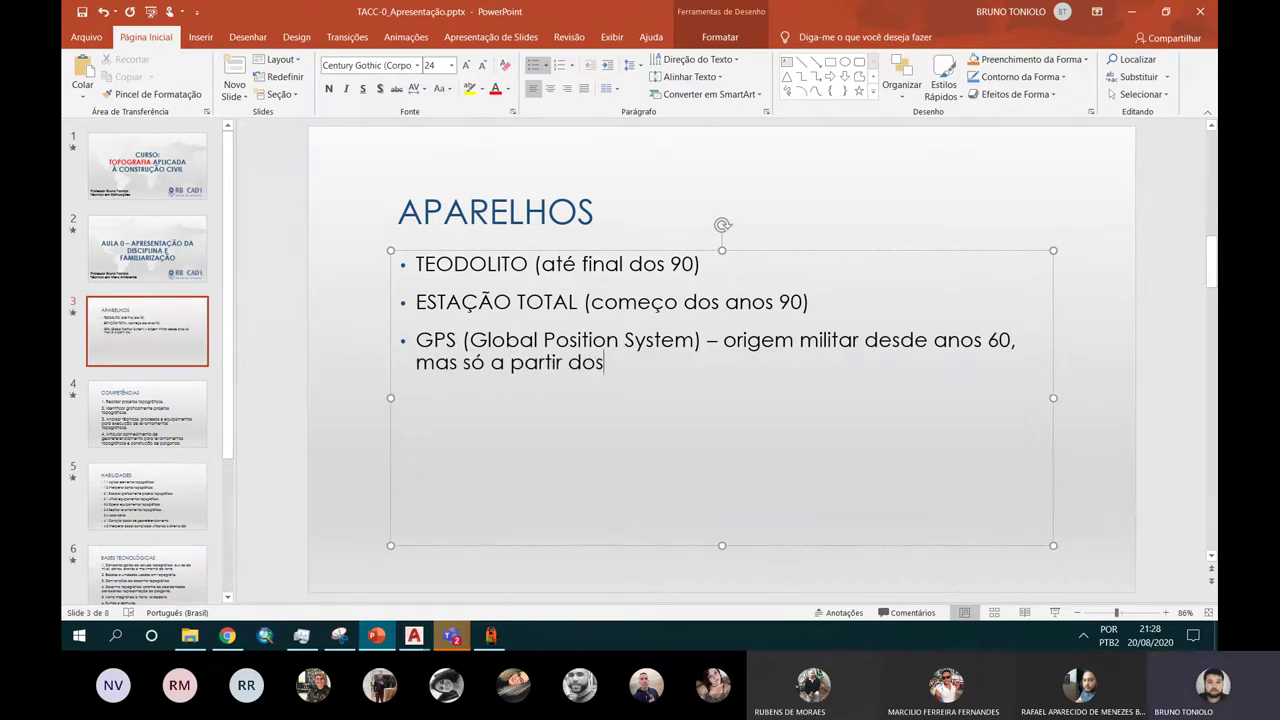
pyautogui.press('BackSpace')
pyautogui.press('BackSpace')
pyautogui.write('final dos anos 80 ')
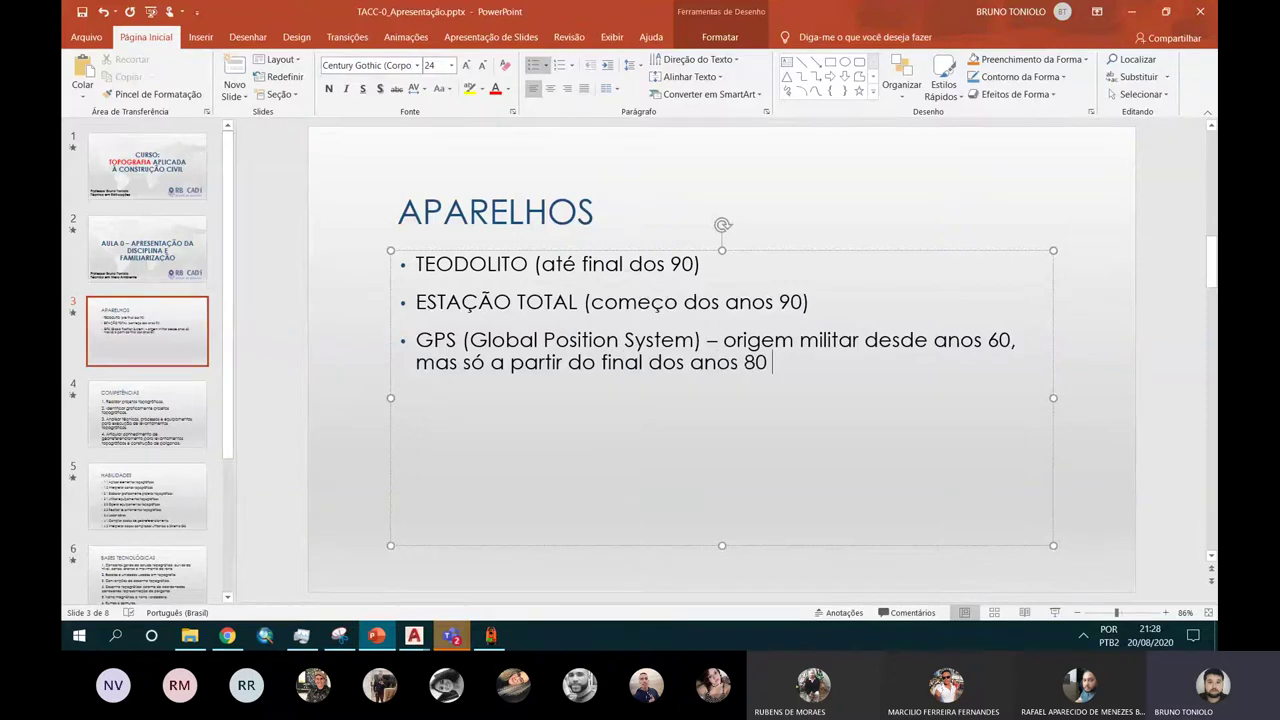
pyautogui.write('que foi liberado.')
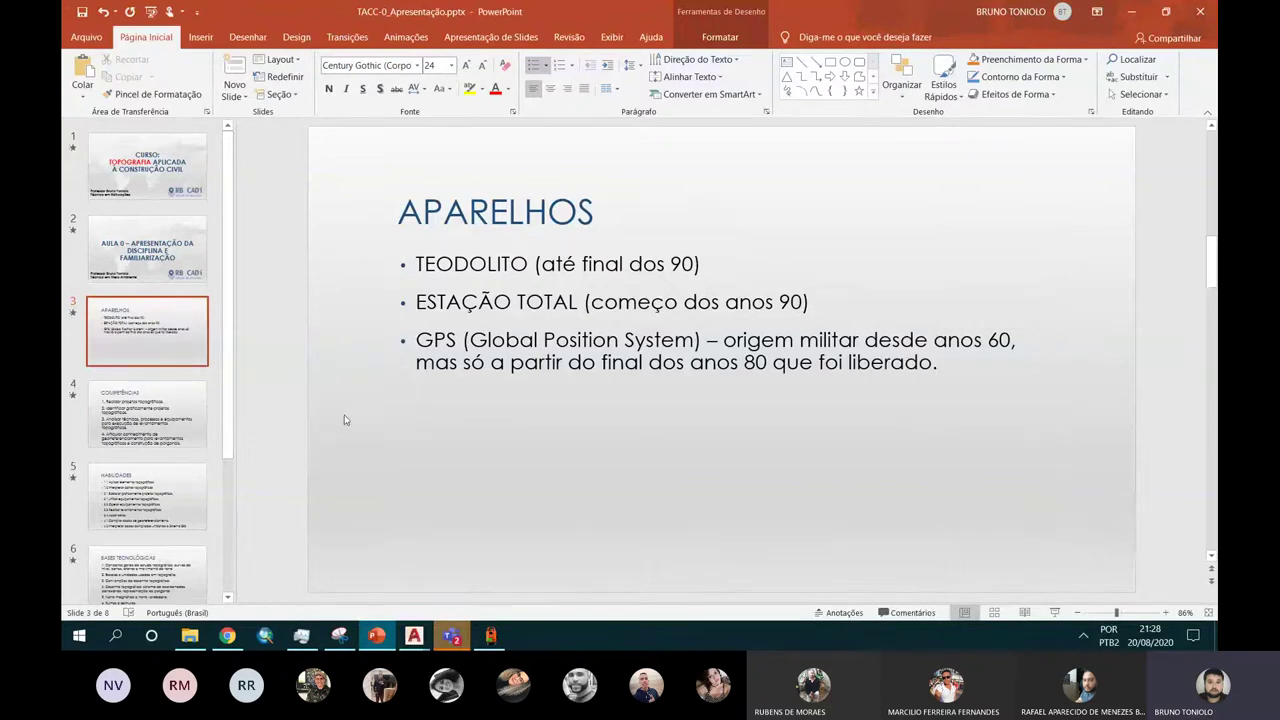
# Step: Finish editing the APARELHOS body text box and bring the Chrome image results forward
pyautogui.click(345, 420)
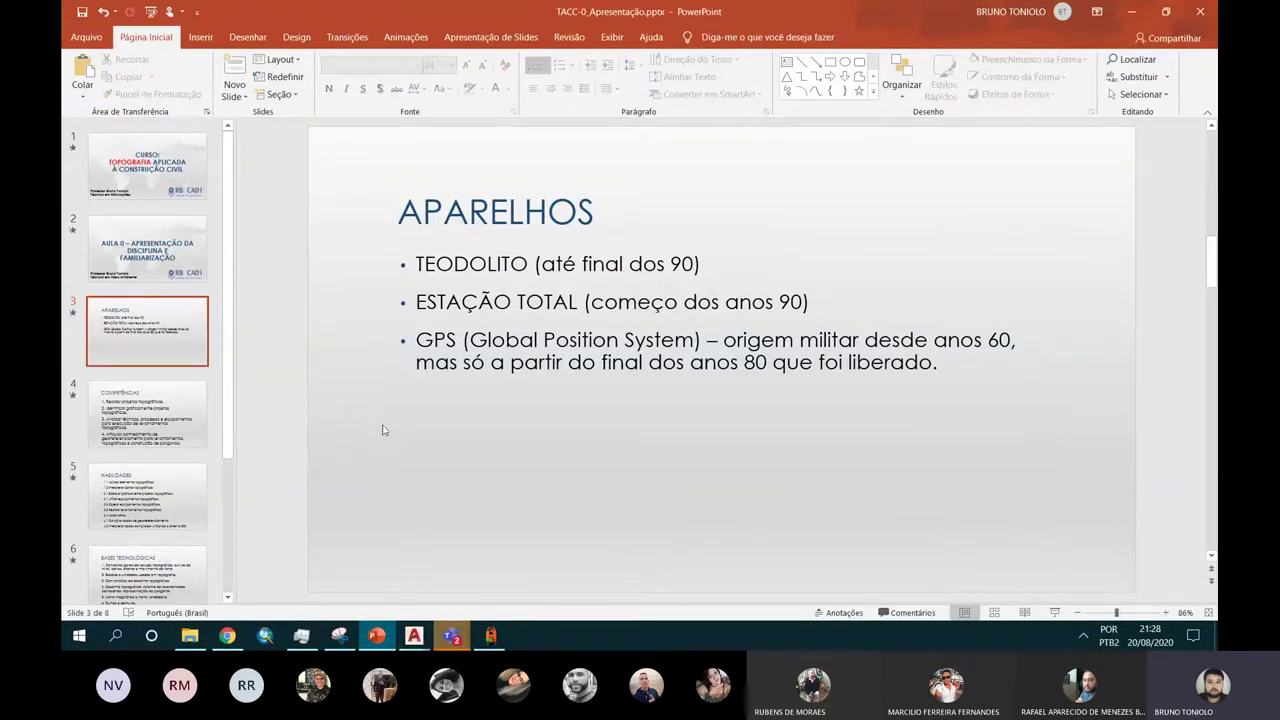
pyautogui.click(551, 370)
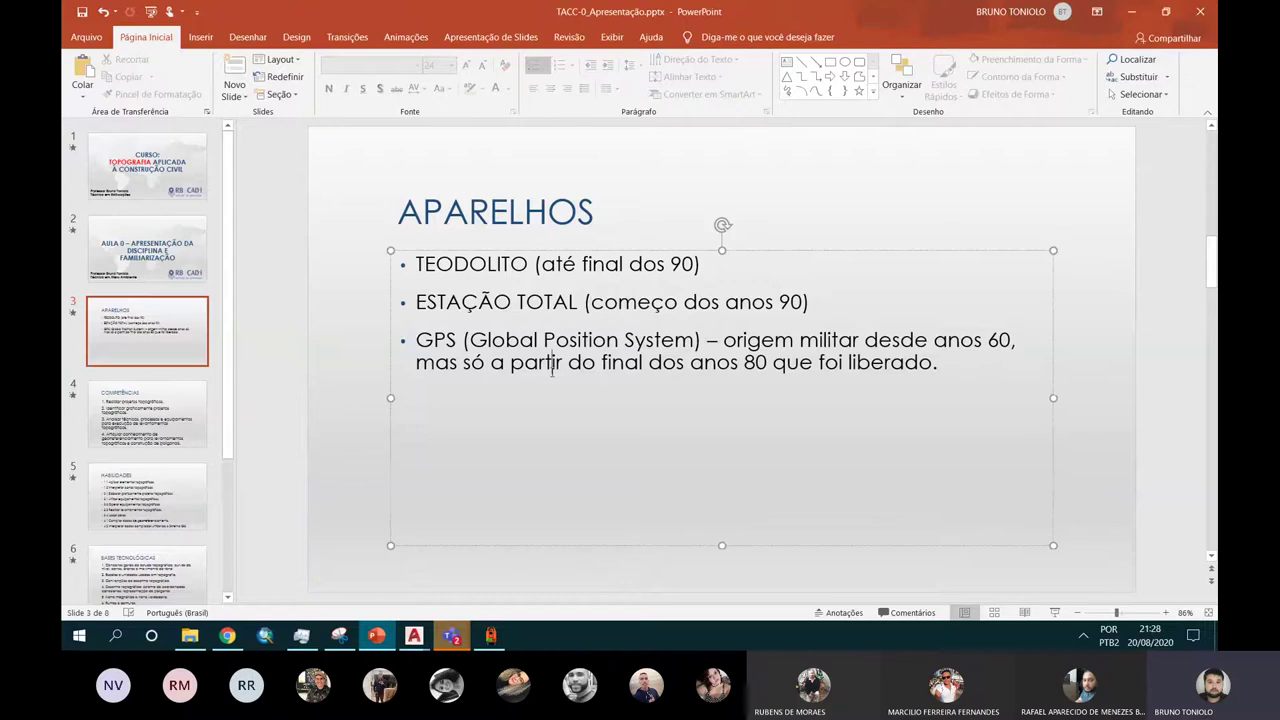
pyautogui.click(372, 385)
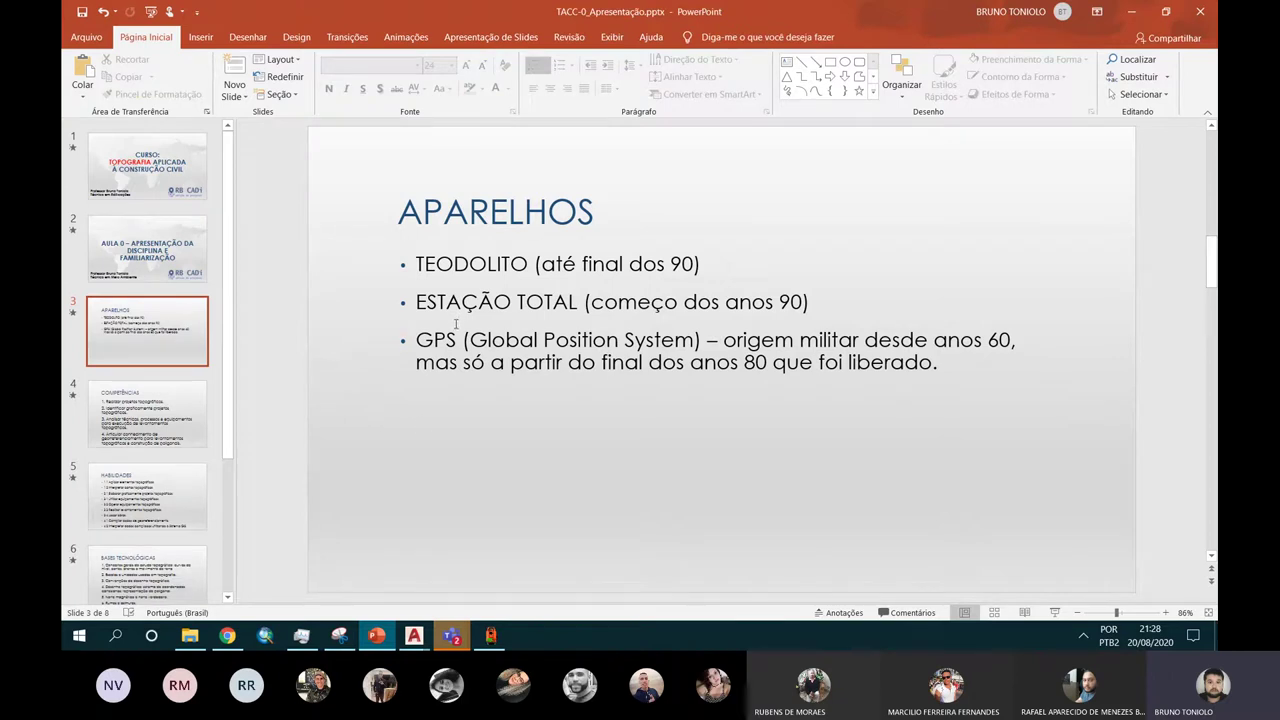
pyautogui.click(459, 306)
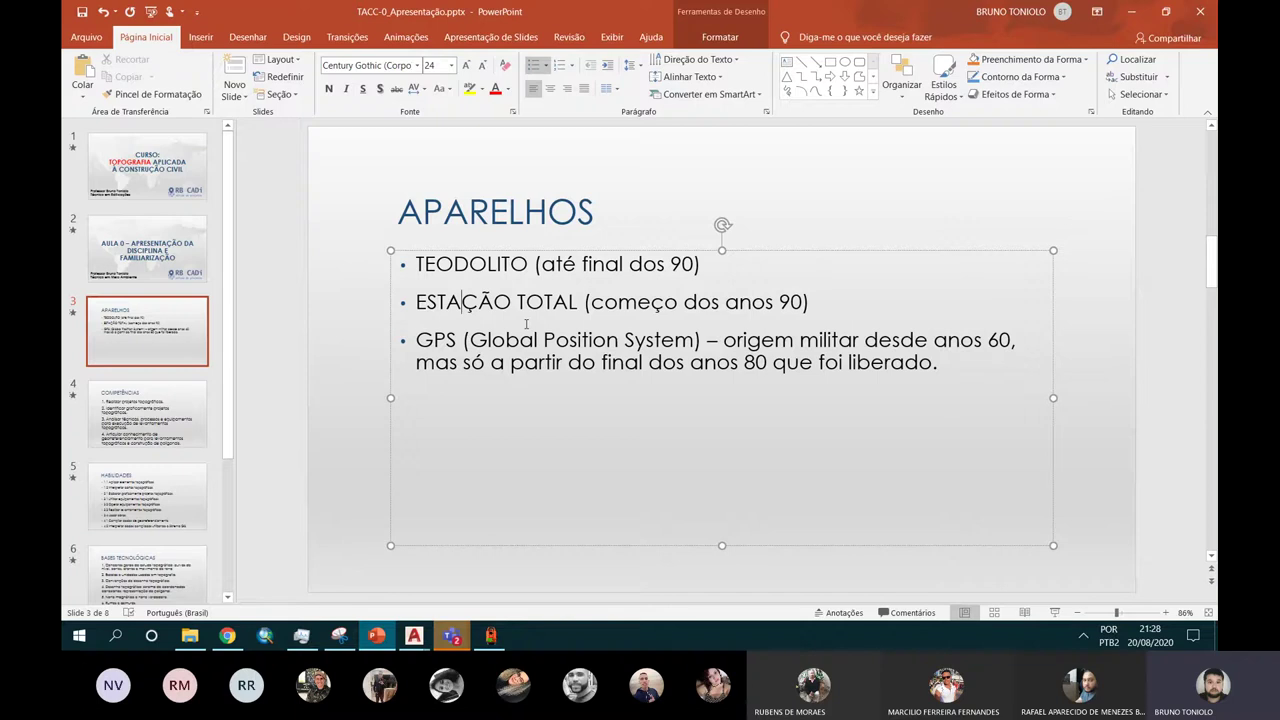
pyautogui.click(334, 431)
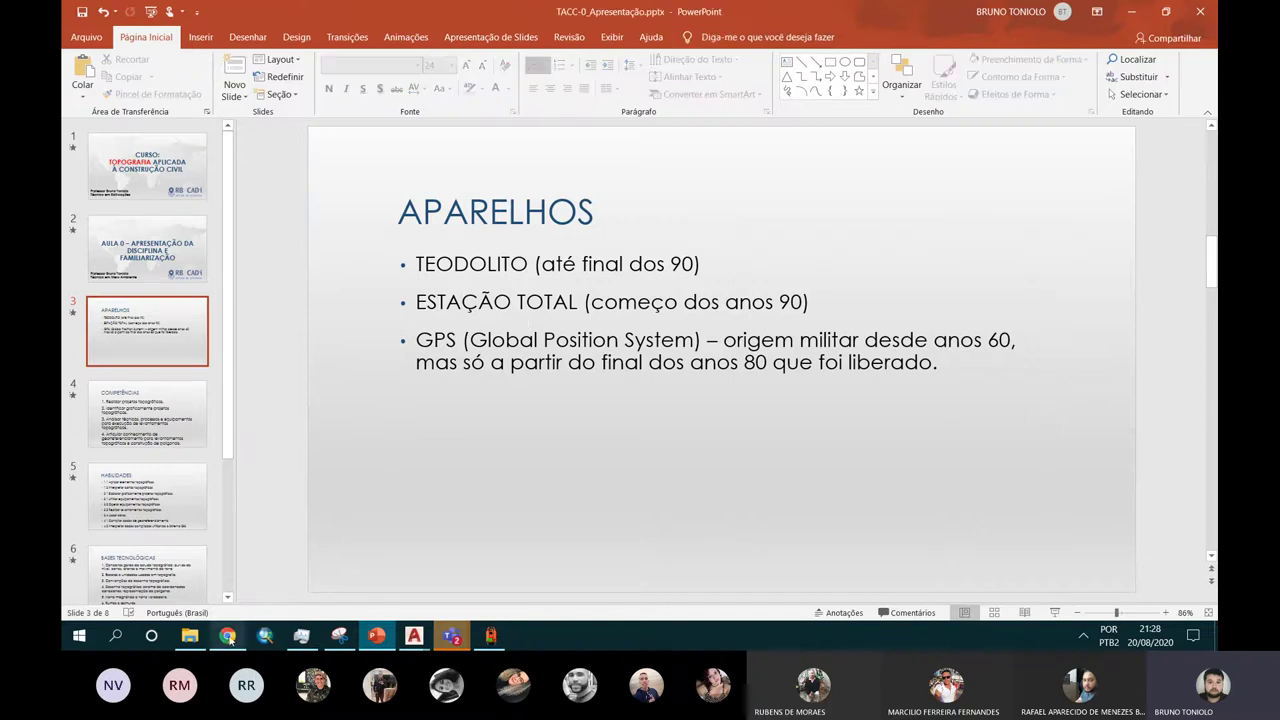
pyautogui.click(228, 636)
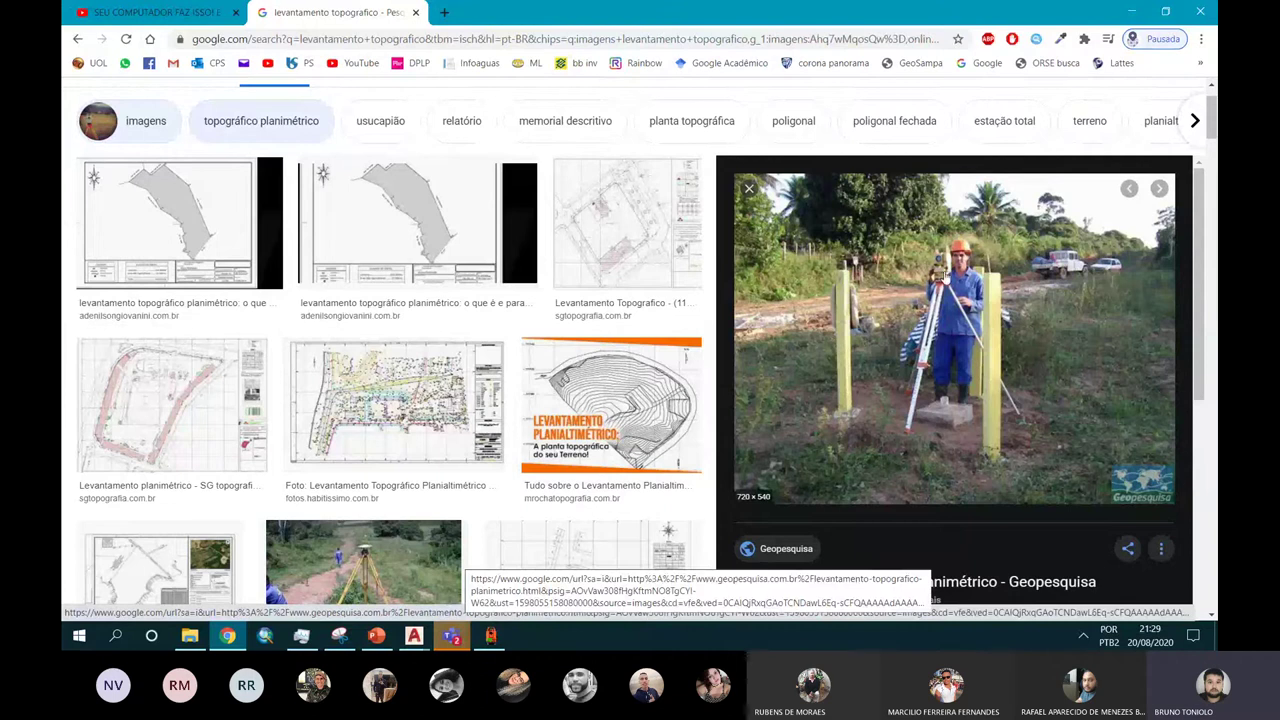
# Step: Search Google Images for 'teodolito' and preview the Wikipédia theodolite photo
pyautogui.scroll(1, 590, 232)
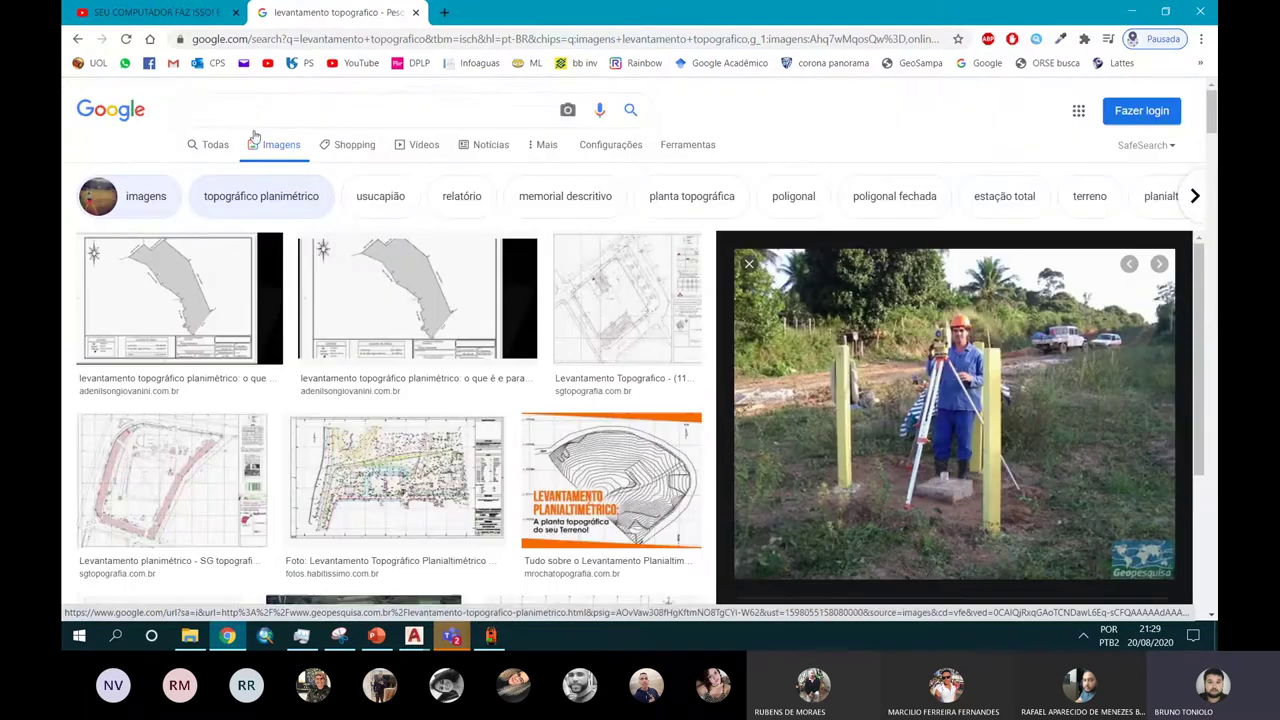
pyautogui.write('teodolito')
pyautogui.press('Return')
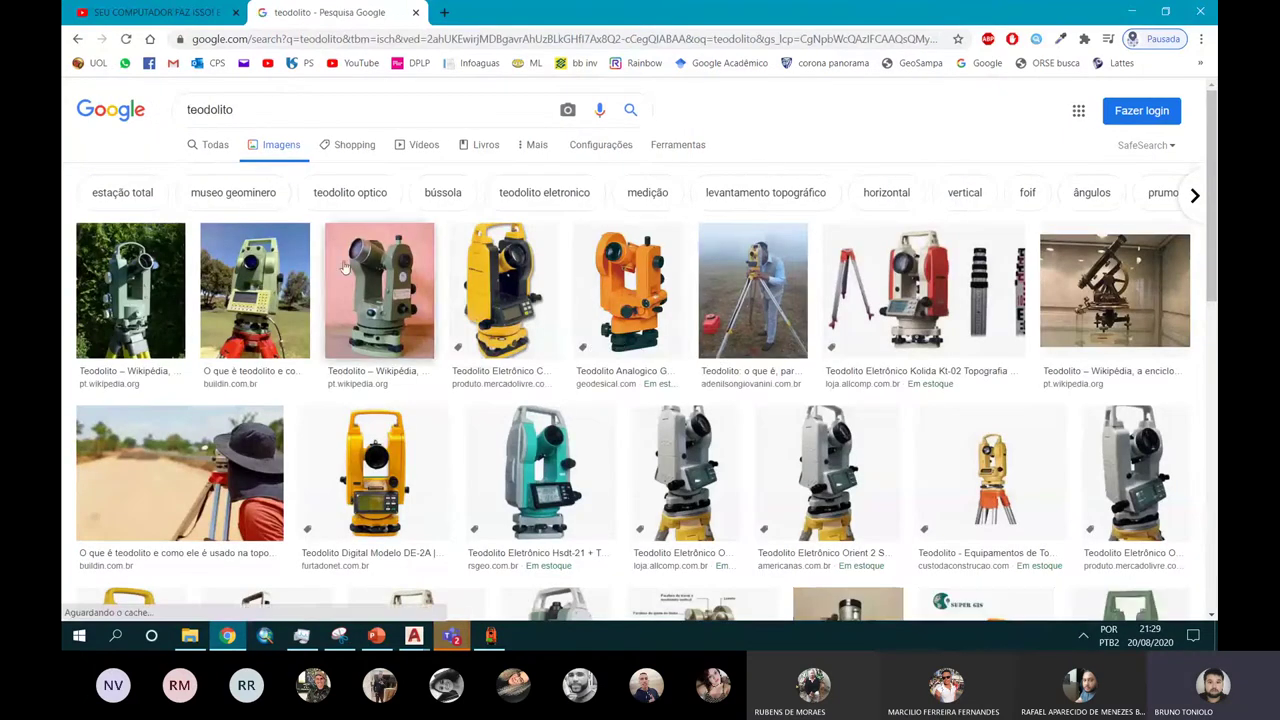
pyautogui.click(365, 305)
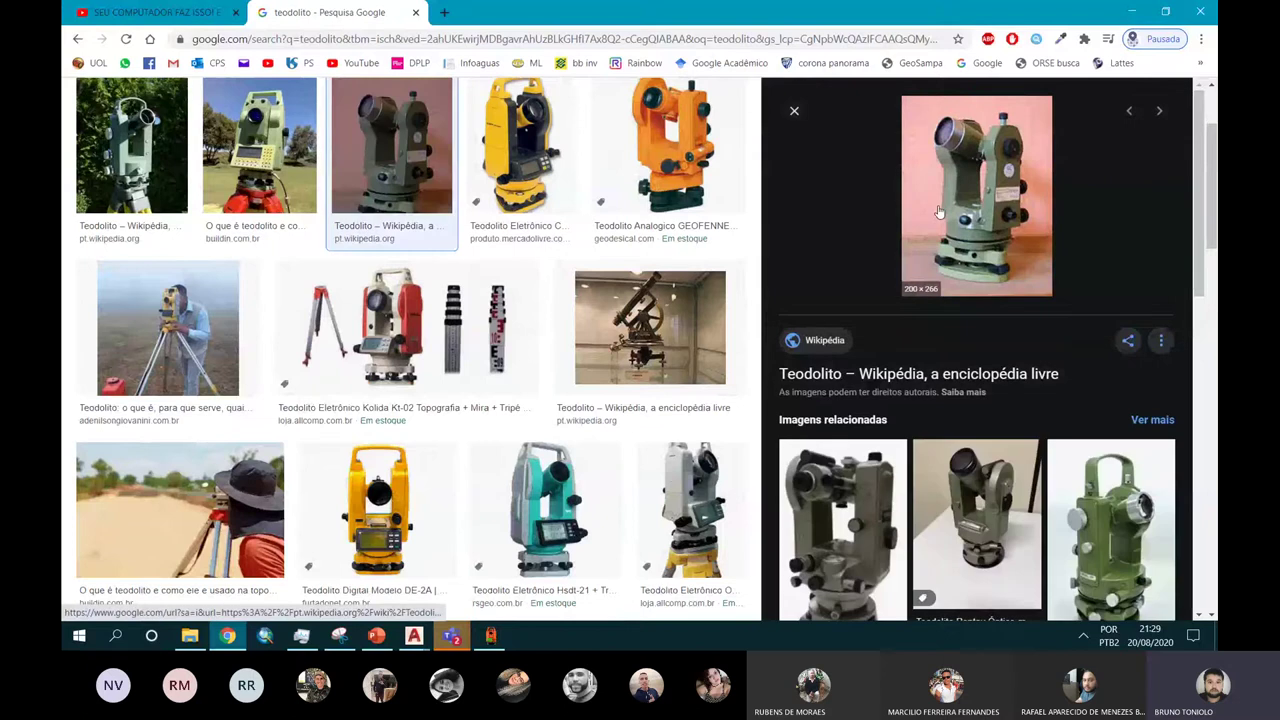
pyautogui.scroll(1, 946, 268)
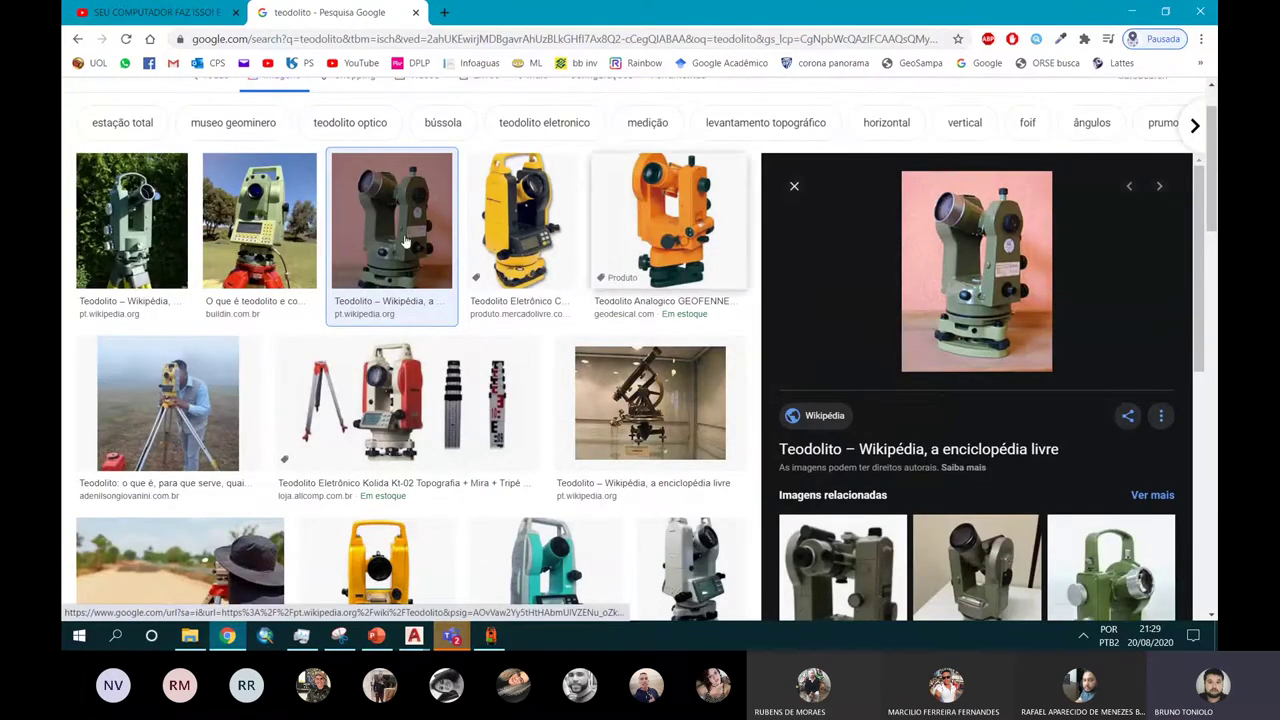
pyautogui.scroll(1, 270, 325)
pyautogui.doubleClick(210, 109)
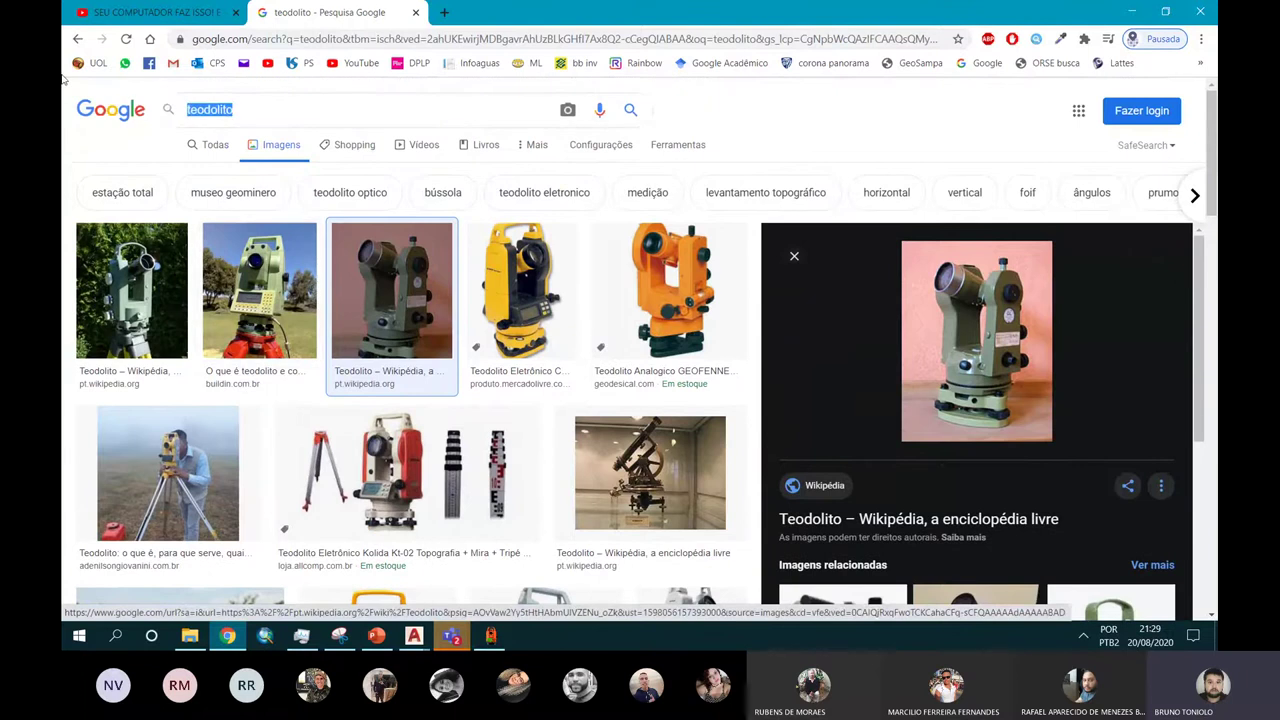
# Step: Search Google Images for 'levantamento topografico' and browse the results
pyautogui.write('levant')
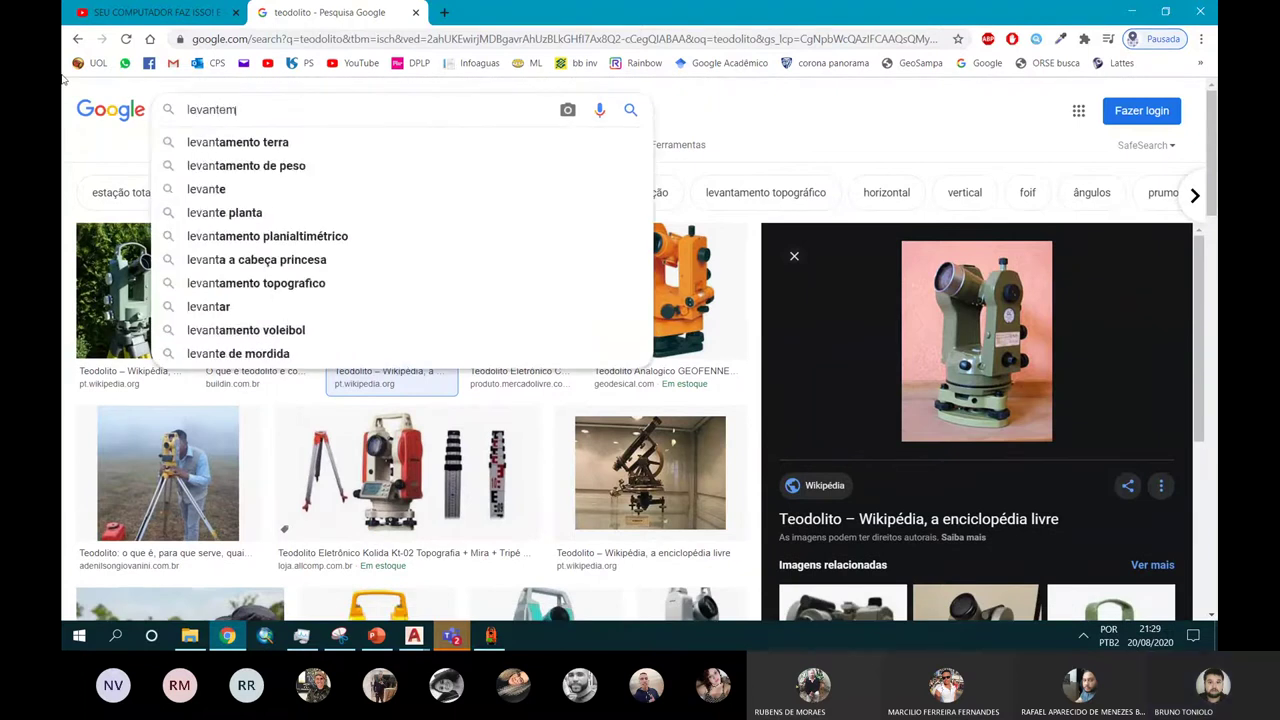
pyautogui.write('em')
pyautogui.press('BackSpace')
pyautogui.press('BackSpace')
pyautogui.write('amento topogra')
pyautogui.press('Return')
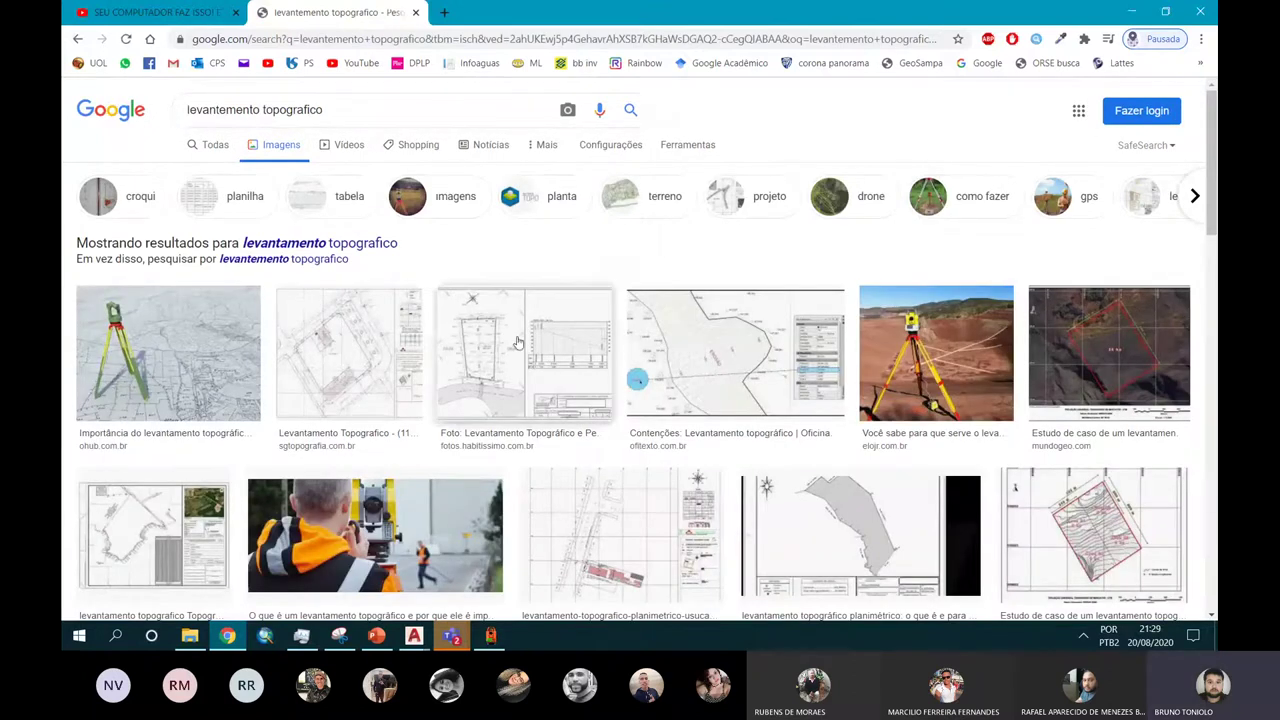
pyautogui.scroll(-3, 512, 340)
pyautogui.scroll(-3, 517, 342)
pyautogui.scroll(2, 517, 342)
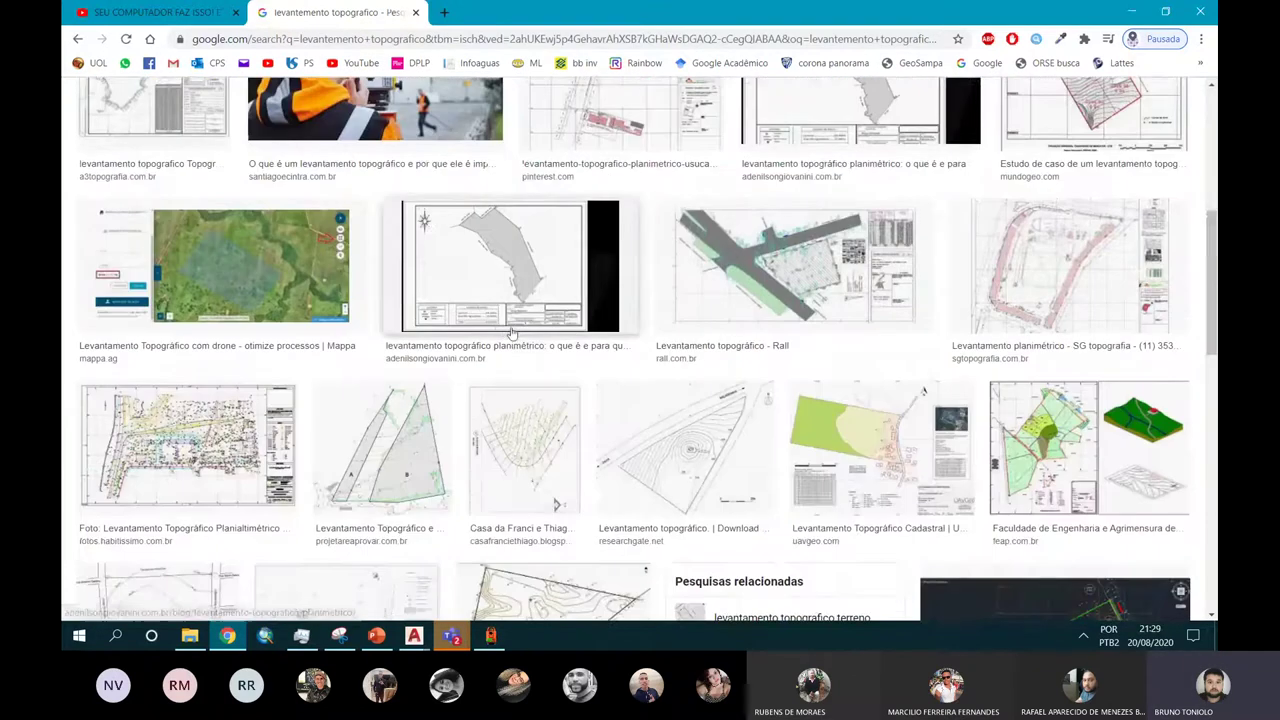
pyautogui.scroll(4, 450, 250)
# Step: Try the query with 'esquematico' added, then go back to the plain results
pyautogui.write('esquematico')
pyautogui.press('Return')
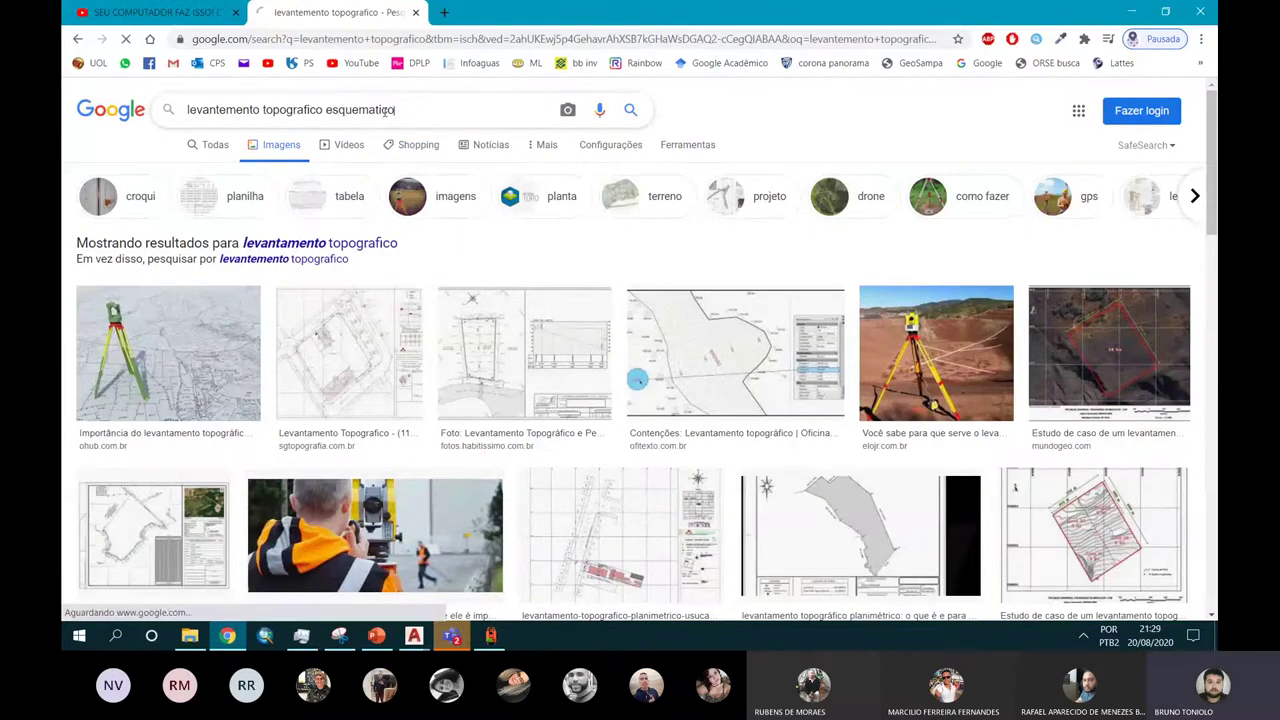
pyautogui.scroll(-1, 385, 112)
pyautogui.scroll(-2, 385, 112)
pyautogui.scroll(3, 300, 100)
pyautogui.click(86, 41)
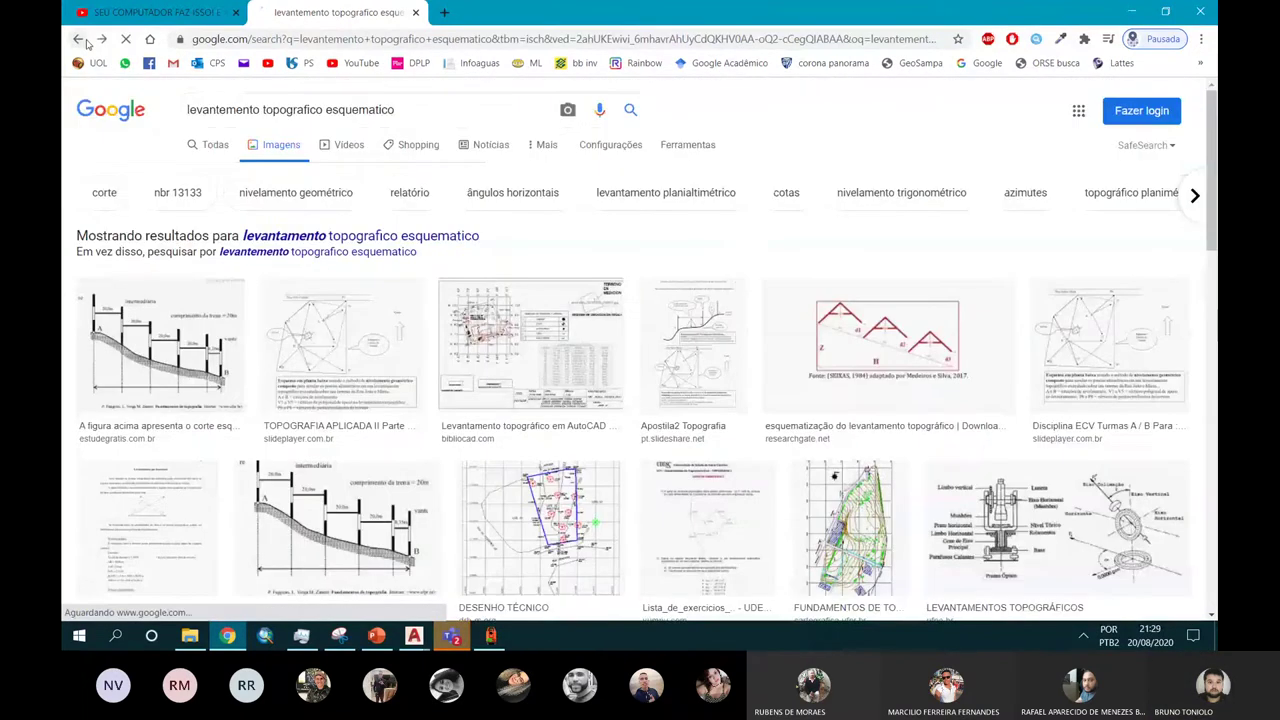
# Step: Preview the Santiago & Cintra photo of a surveyor at a total station
pyautogui.scroll(-2, 297, 420)
pyautogui.click(297, 422)
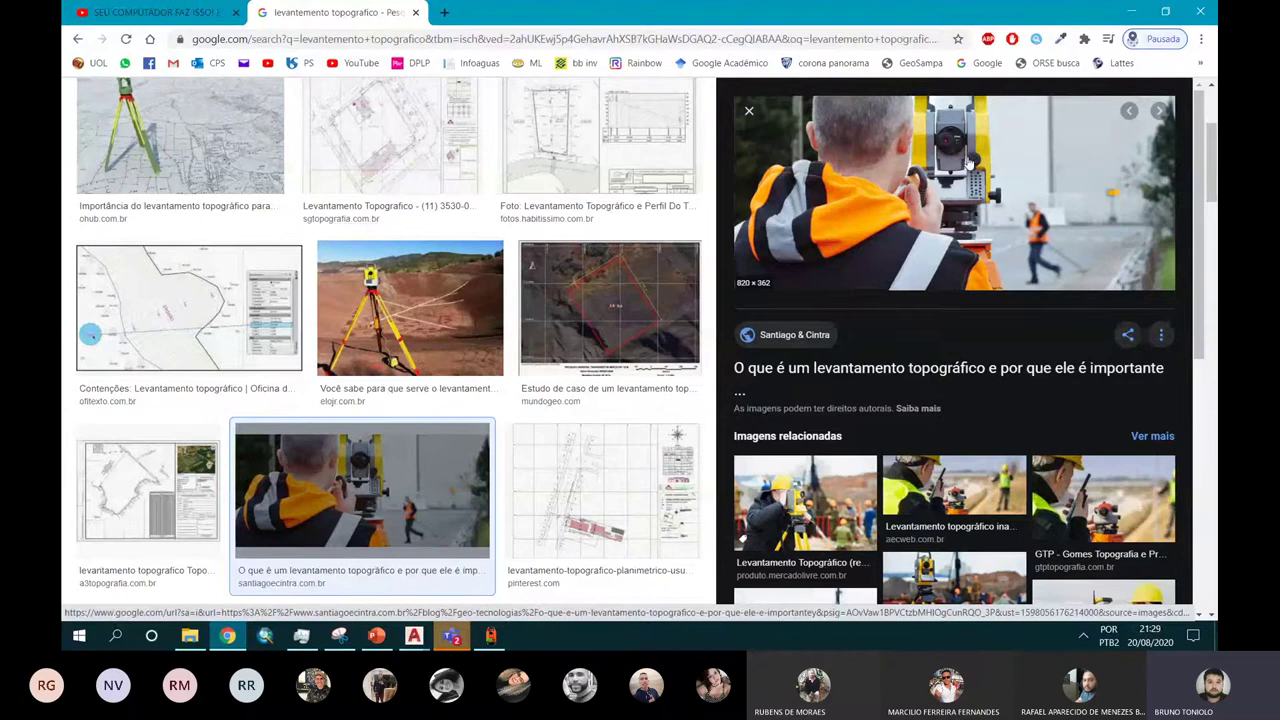
pyautogui.scroll(-1, 958, 224)
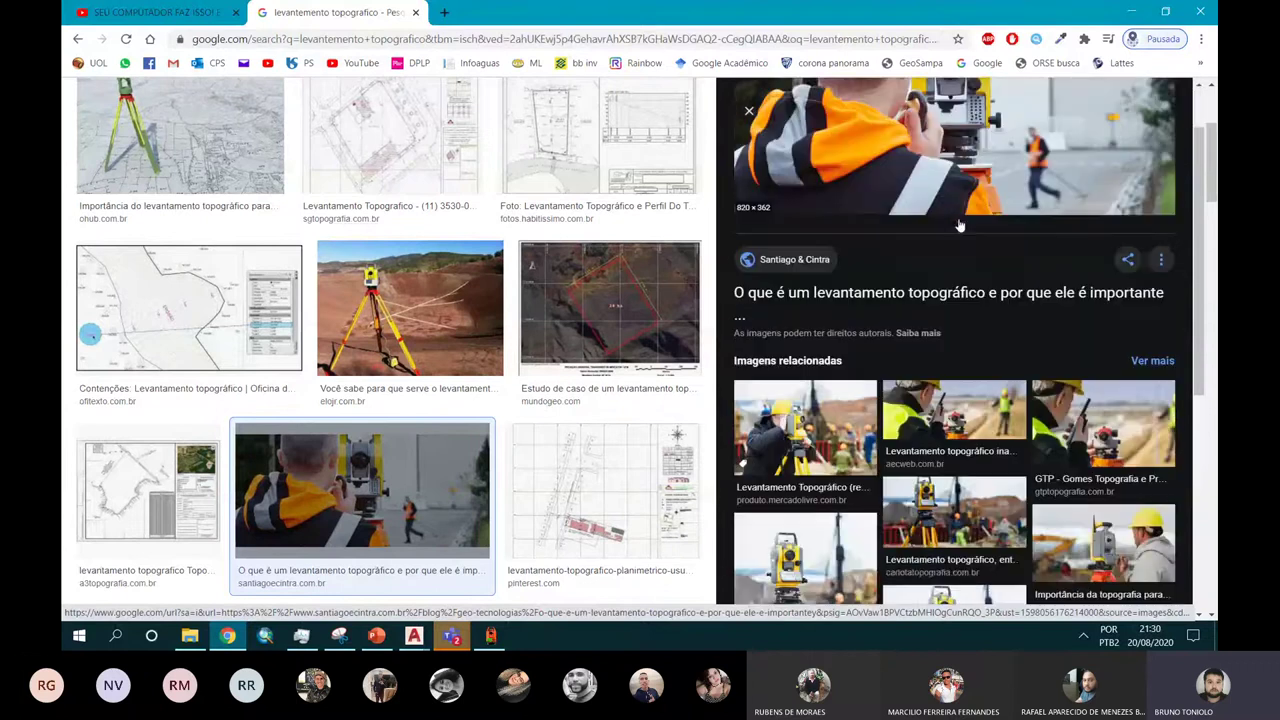
pyautogui.scroll(-2, 958, 220)
pyautogui.scroll(3, 958, 215)
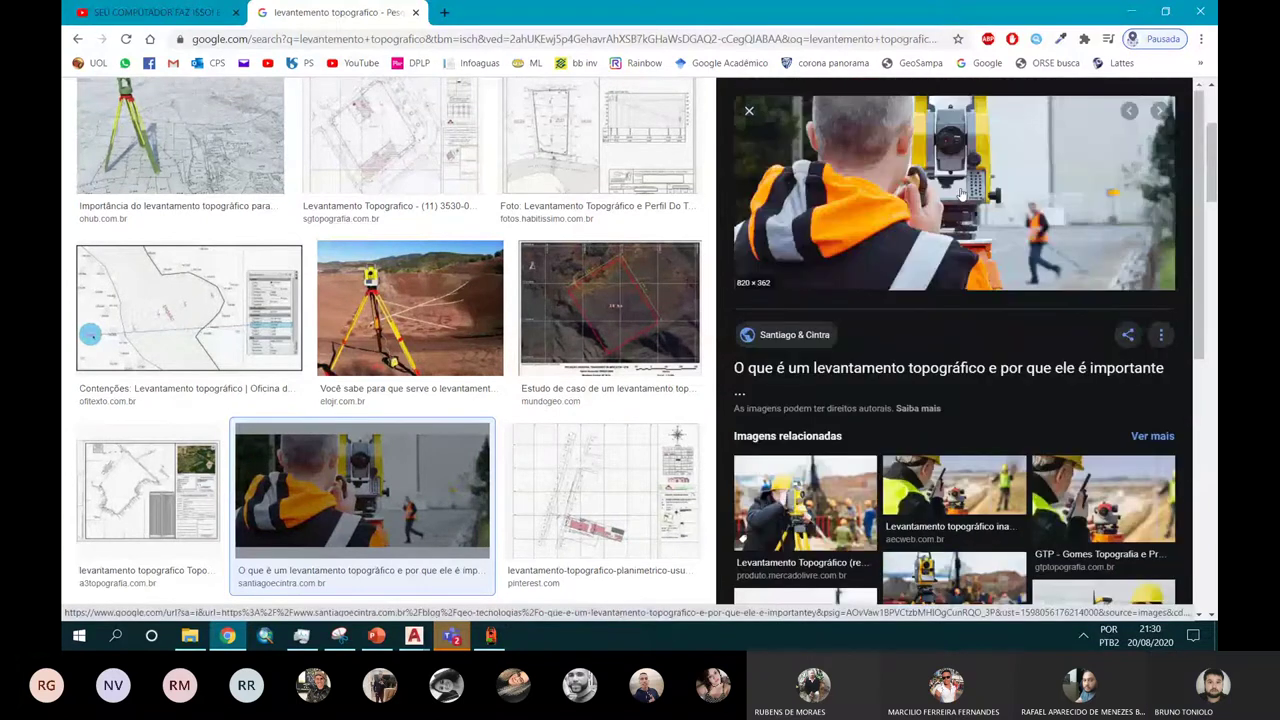
pyautogui.scroll(1, 956, 208)
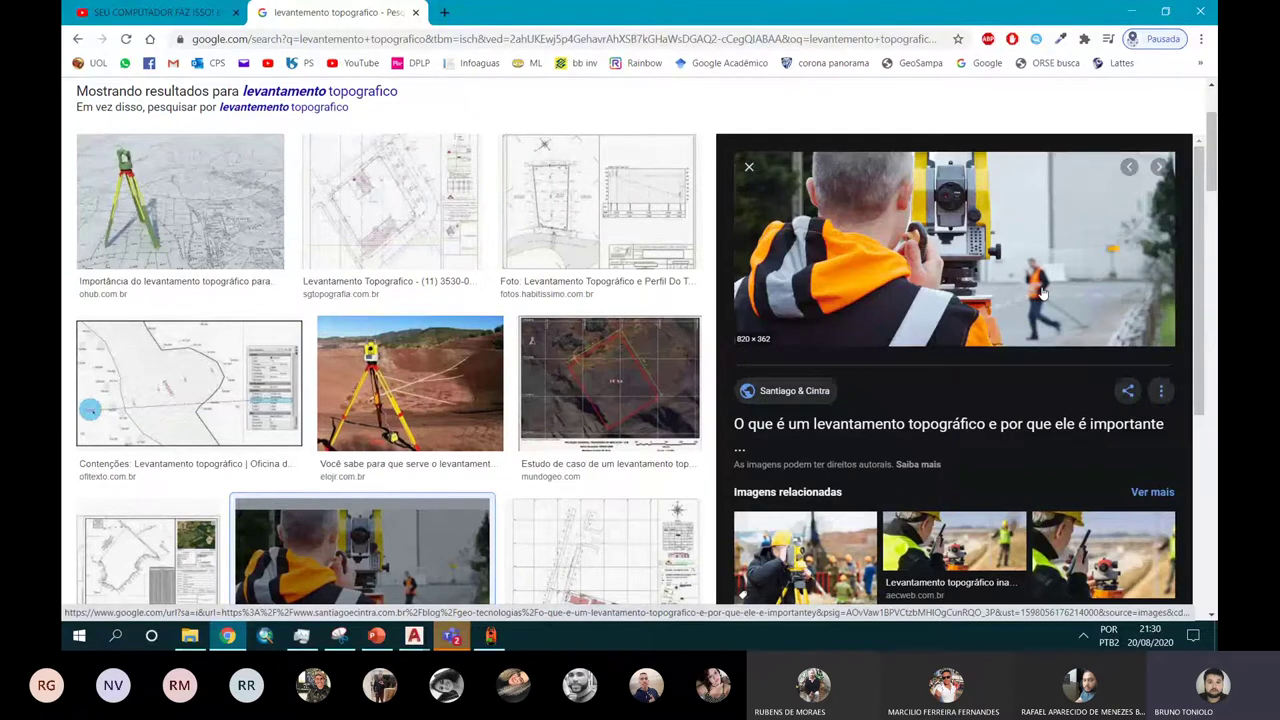
# Step: Search Google Images for 'baliza topografia prisma' in a new tab and preview the ALLCOMP equipment photo
pyautogui.click(444, 12)
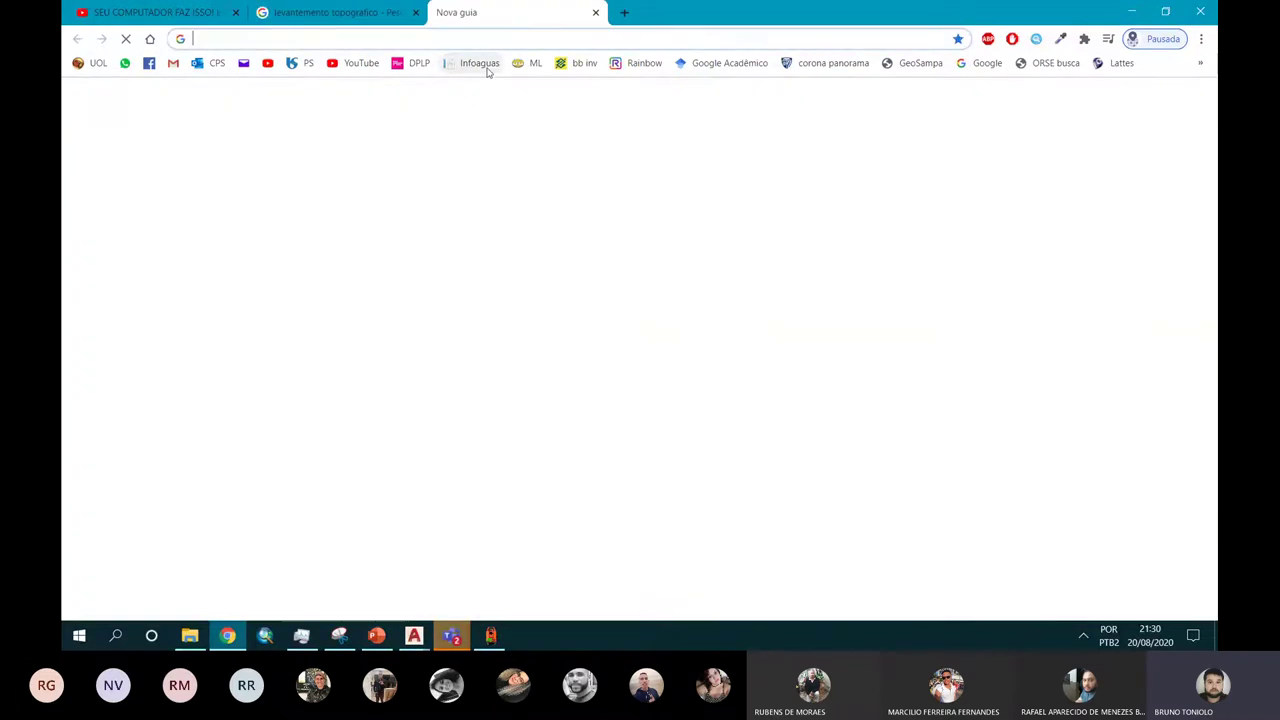
pyautogui.write('ebaliza topografia pri')
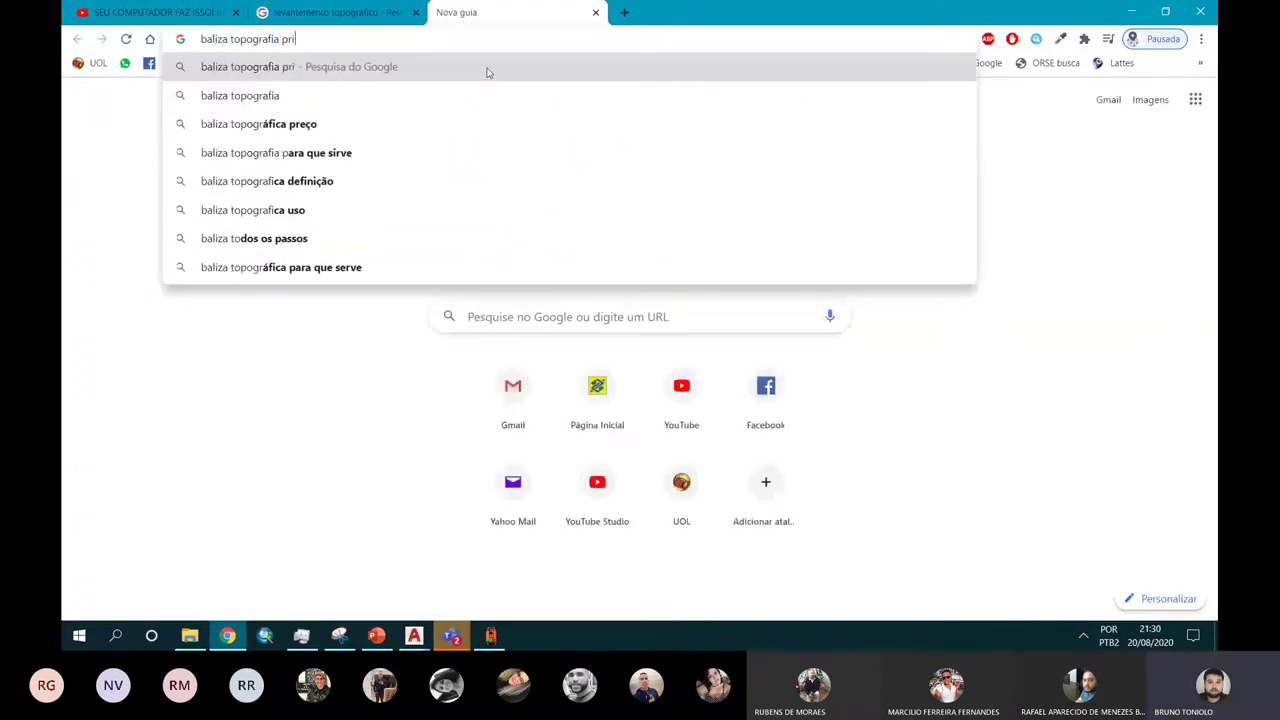
pyautogui.write('sma')
pyautogui.press('Return')
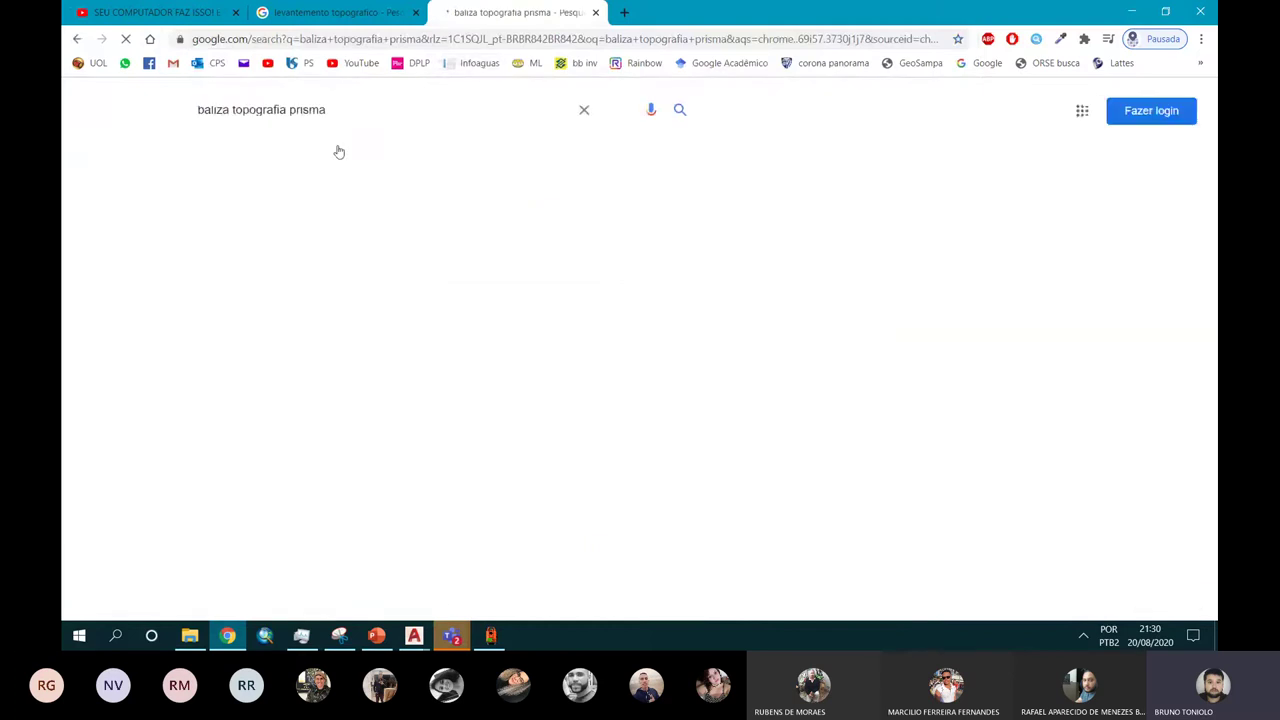
pyautogui.click(279, 148)
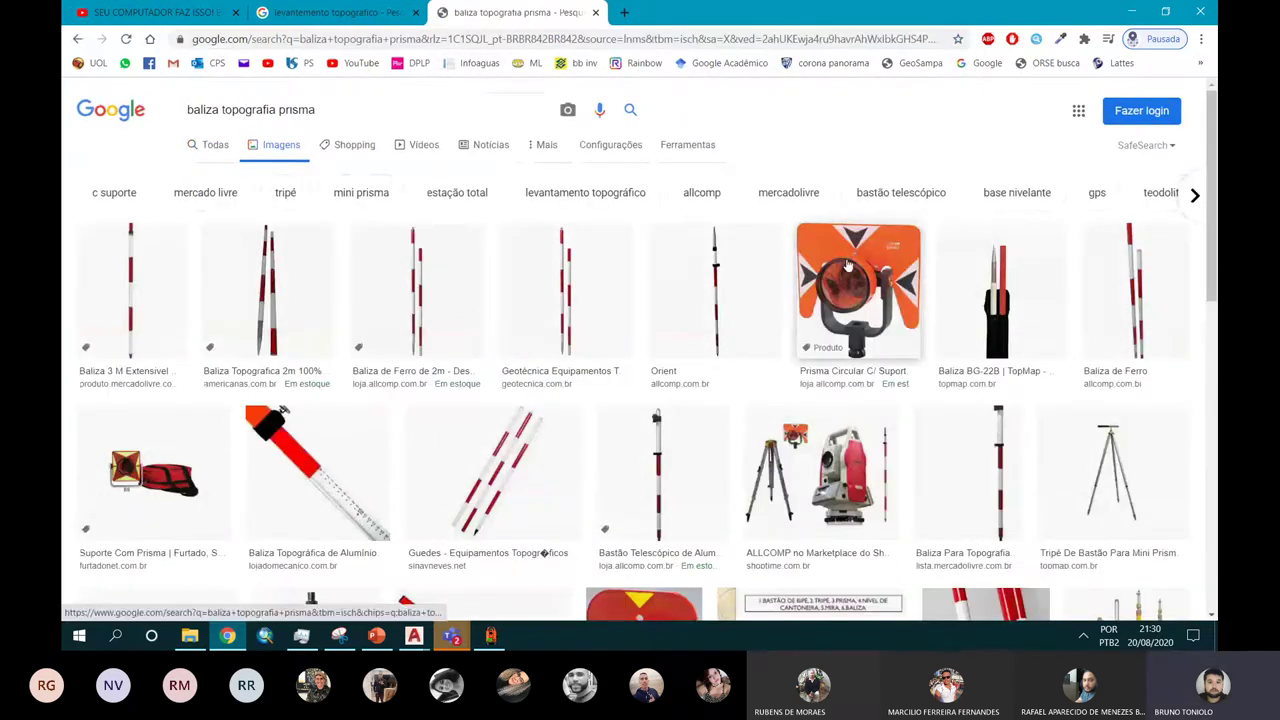
pyautogui.click(826, 428)
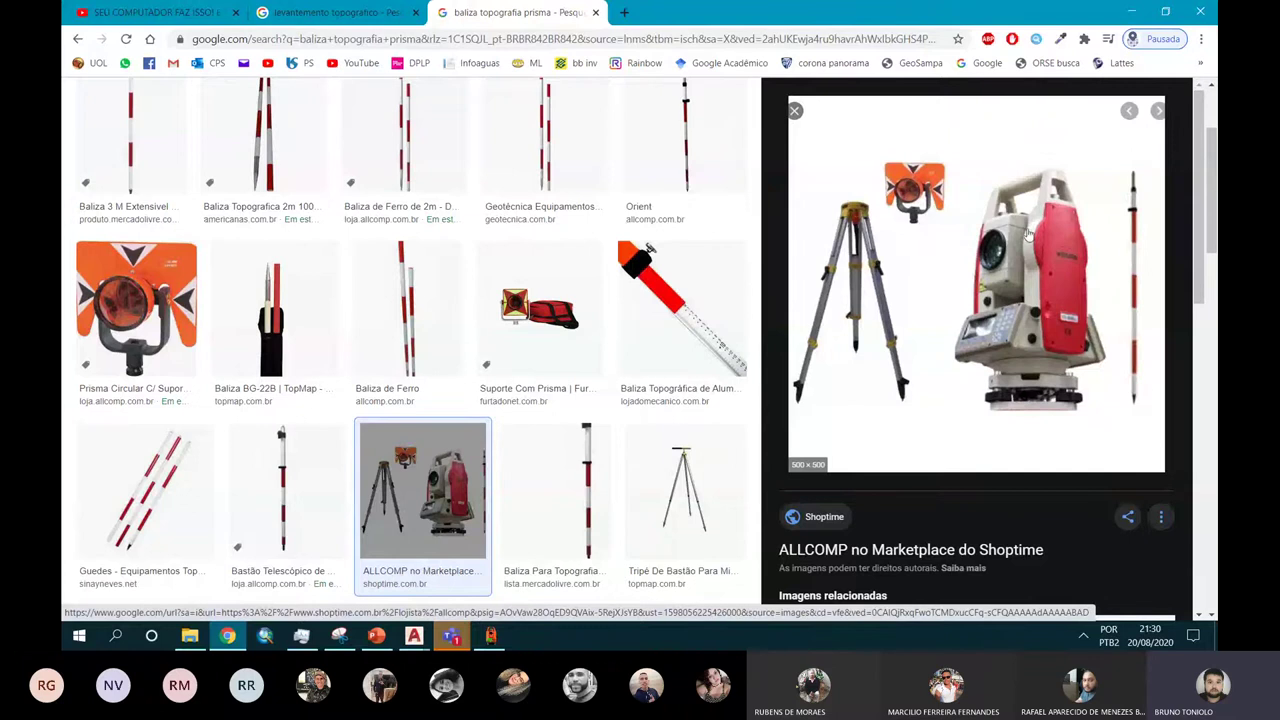
pyautogui.scroll(2, 533, 300)
# Step: Compare the levantamento topografico and baliza topografia prisma results, then bring the topoGRAPH drawing forward
pyautogui.click(381, 20)
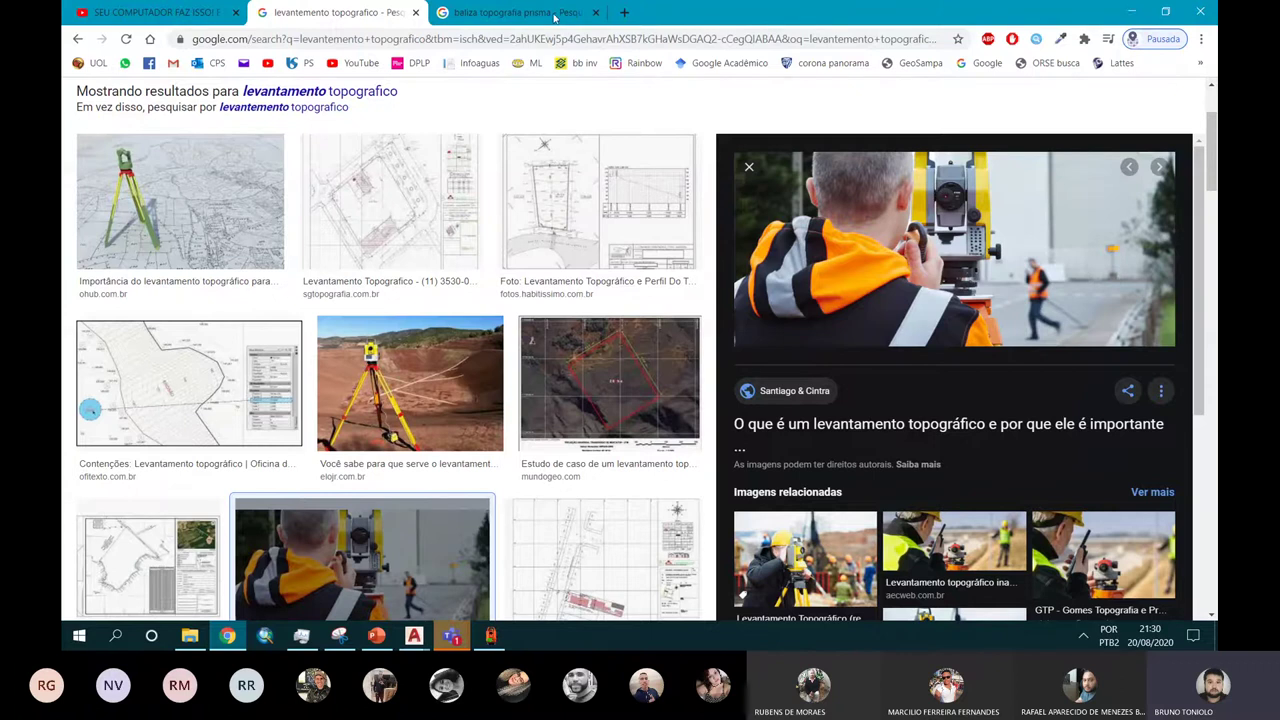
pyautogui.click(437, 10)
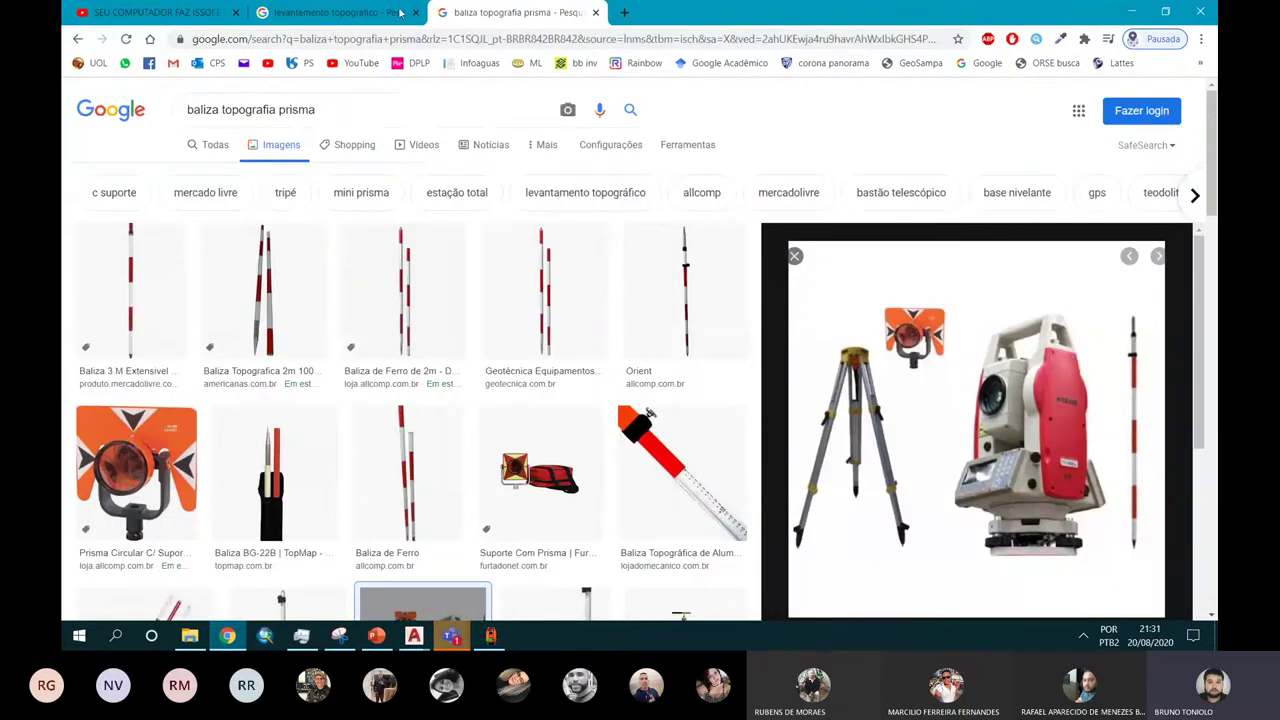
pyautogui.click(335, 12)
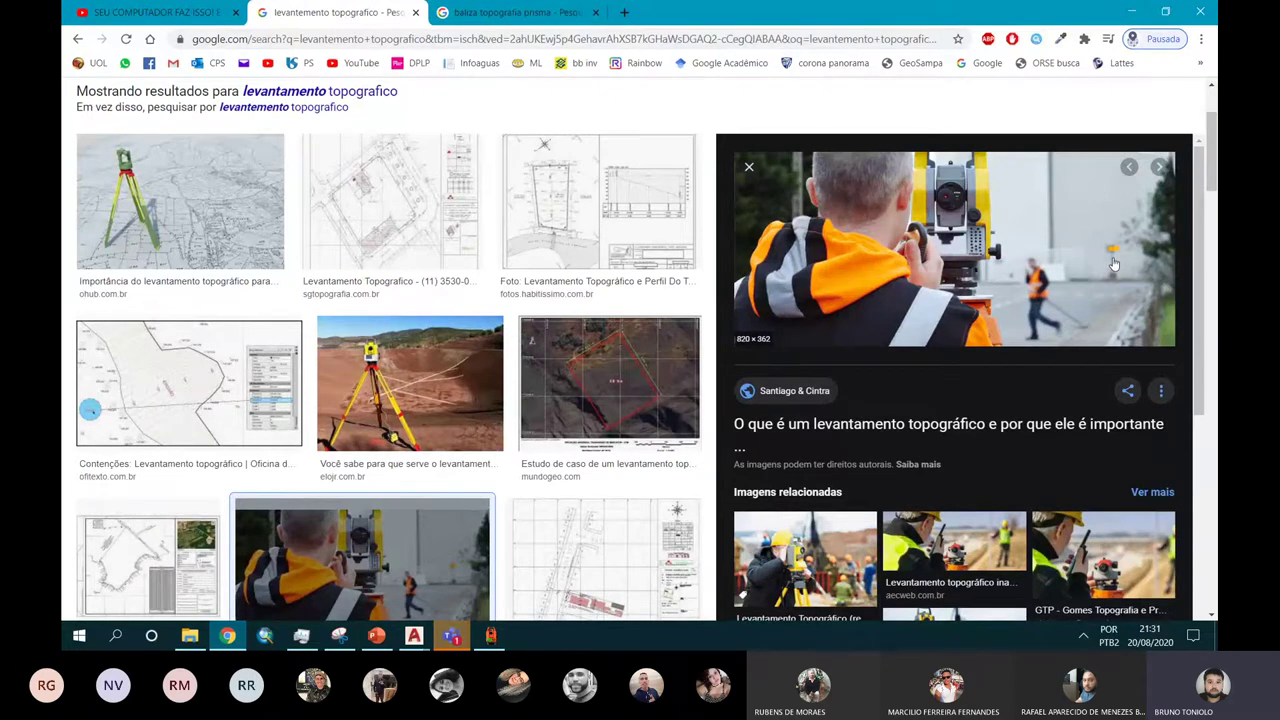
pyautogui.click(549, 10)
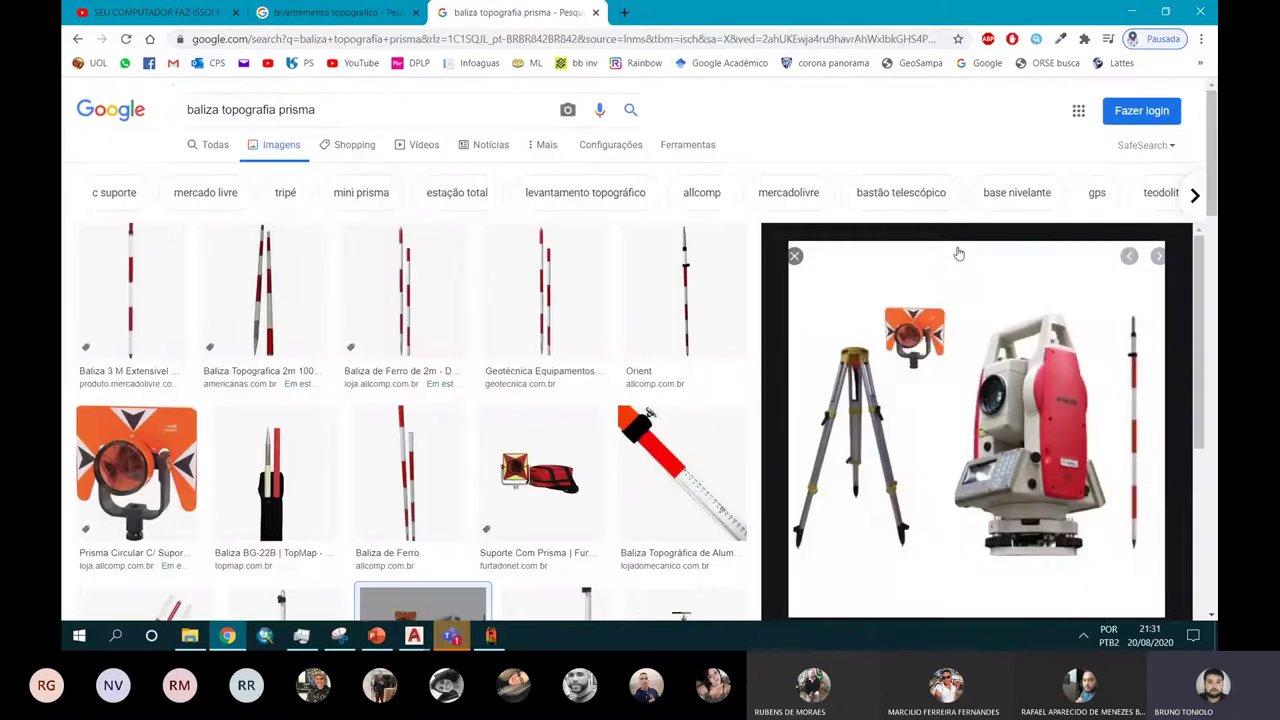
pyautogui.click(403, 12)
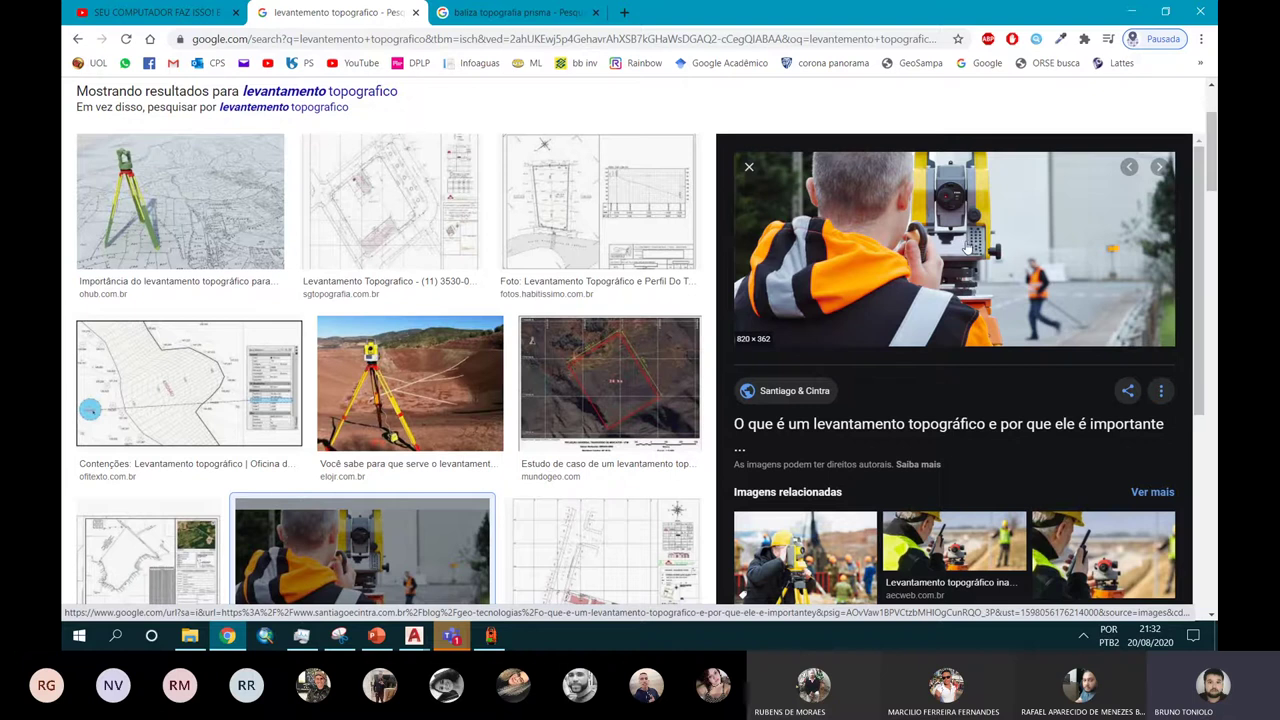
pyautogui.click(492, 636)
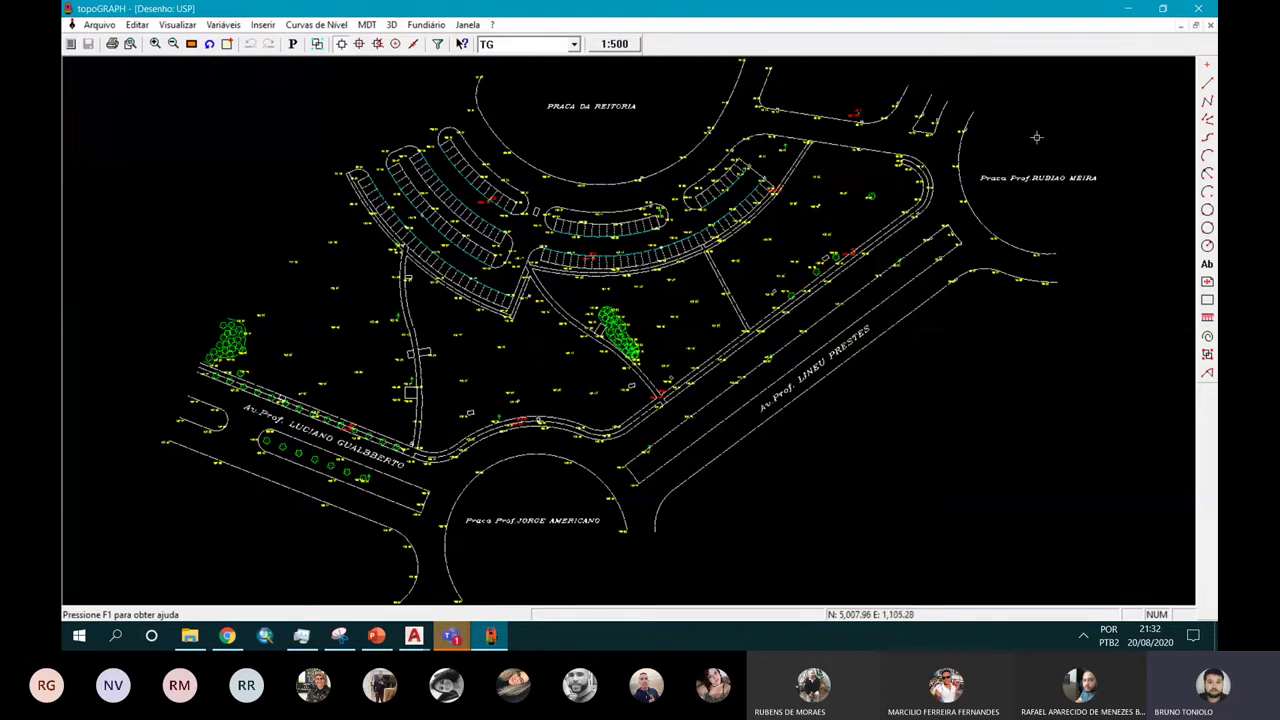
# Step: Minimize and restore the topoGRAPH drawing, then bring up PowerPoint's APARELHOS slide
pyautogui.click(1128, 10)
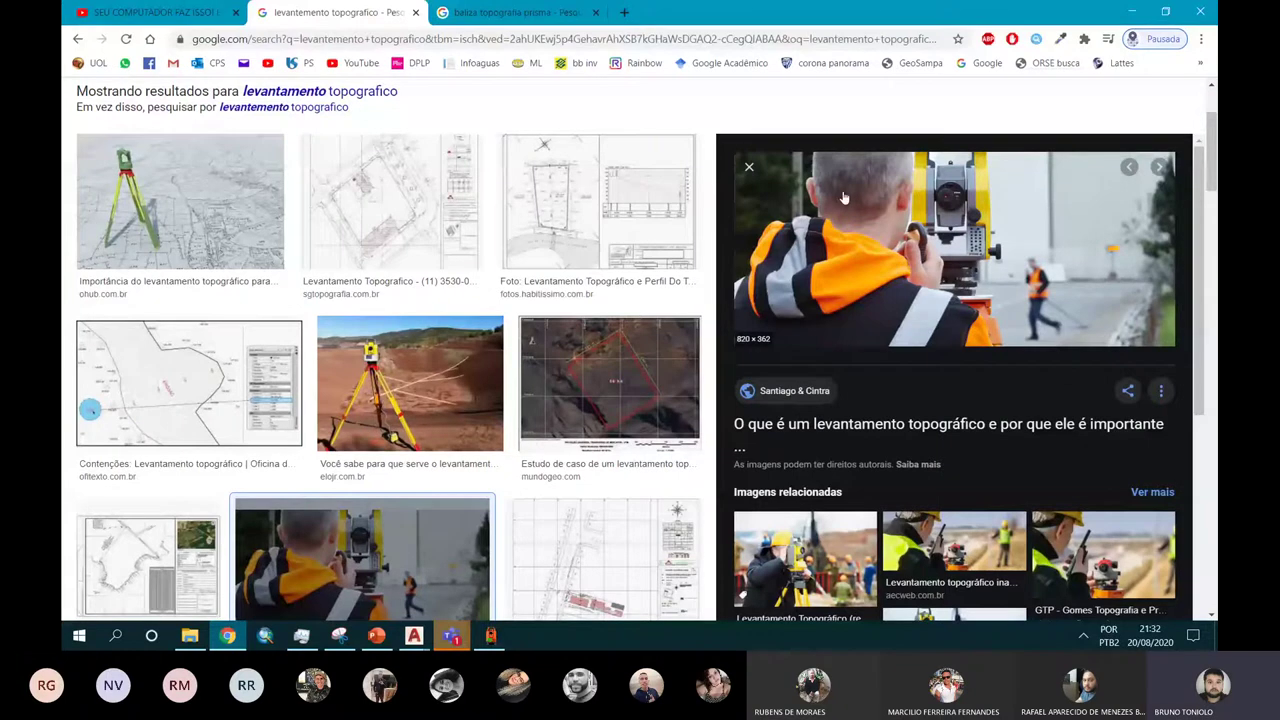
pyautogui.click(490, 636)
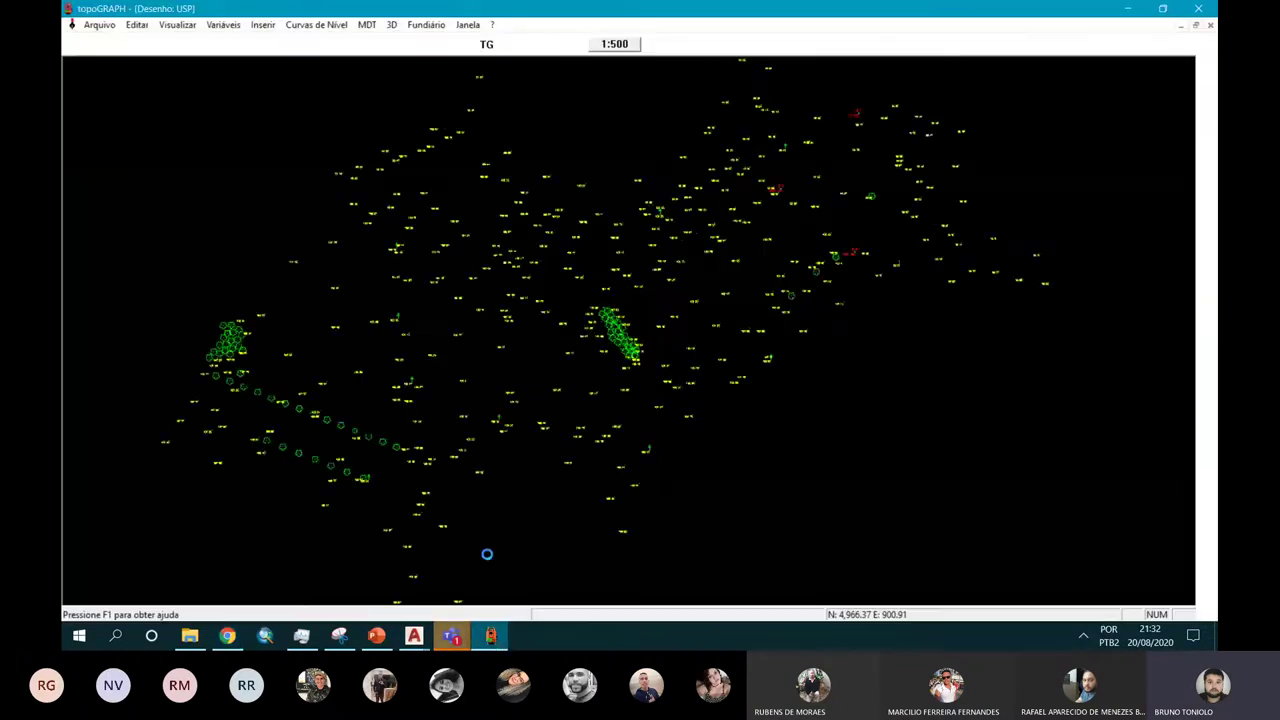
pyautogui.click(374, 637)
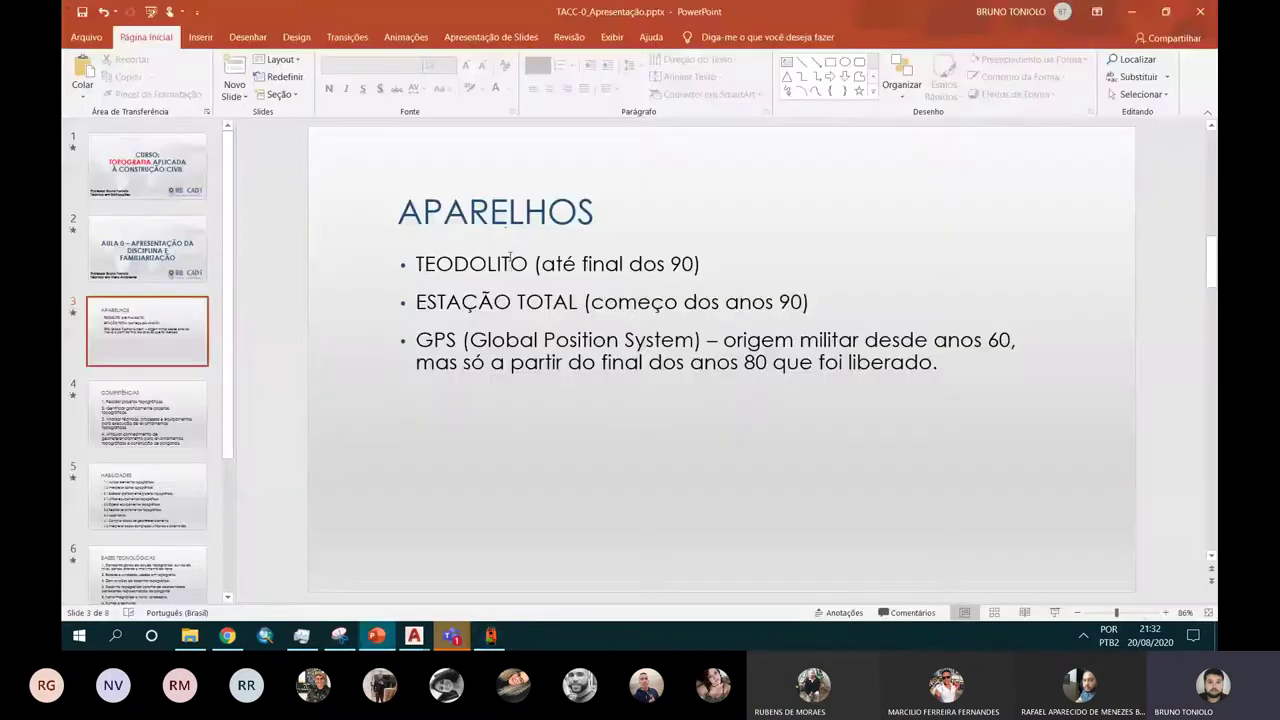
# Step: Append '- tem que usar trena pra medir entre o topografo e o ponto onde o auxiliar' to the TEODOLITO bullet
pyautogui.click(712, 274)
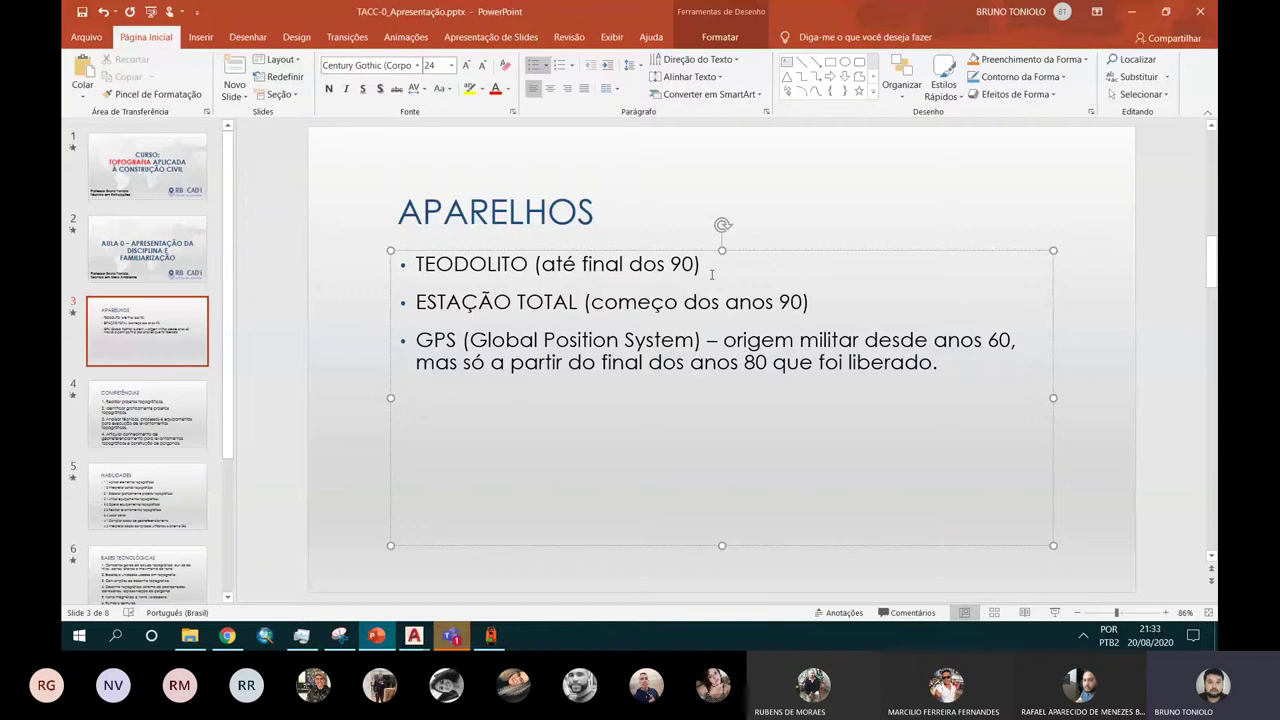
pyautogui.write('-')
pyautogui.write(' te')
pyautogui.write('m que usar trena m')
pyautogui.press('BackSpace')
pyautogui.write('pra medi')
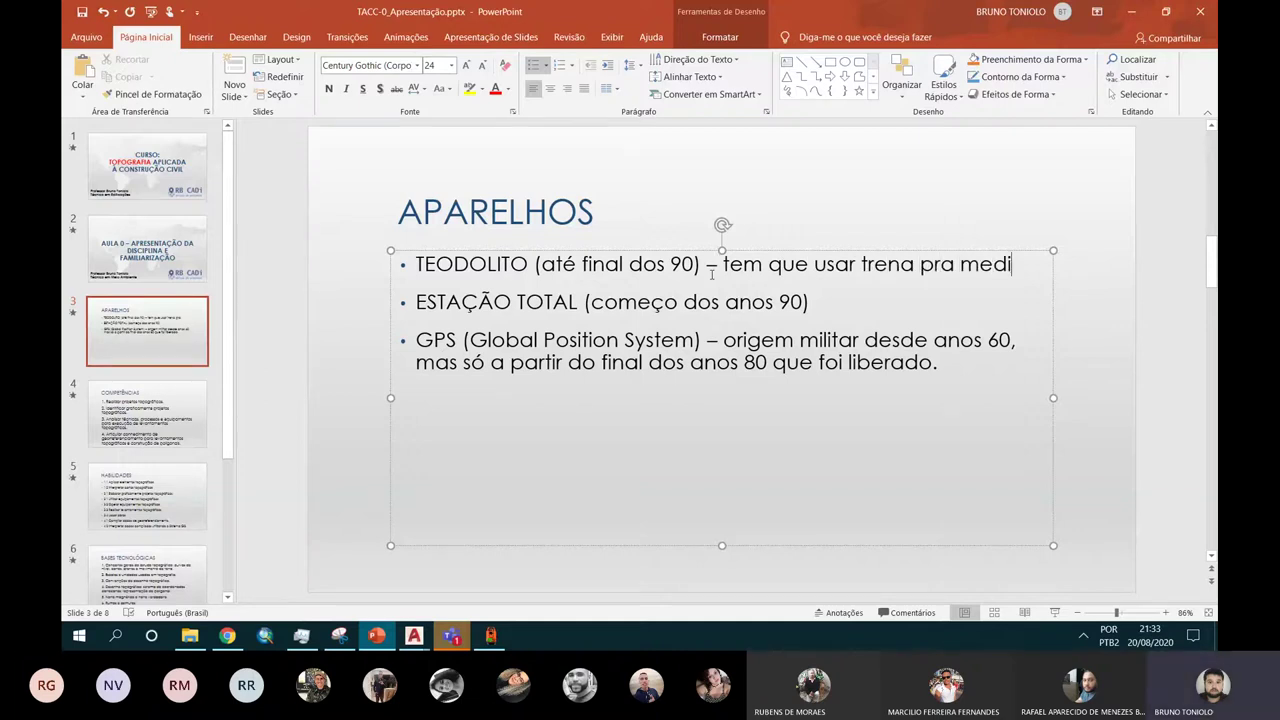
pyautogui.write('r entre o ')
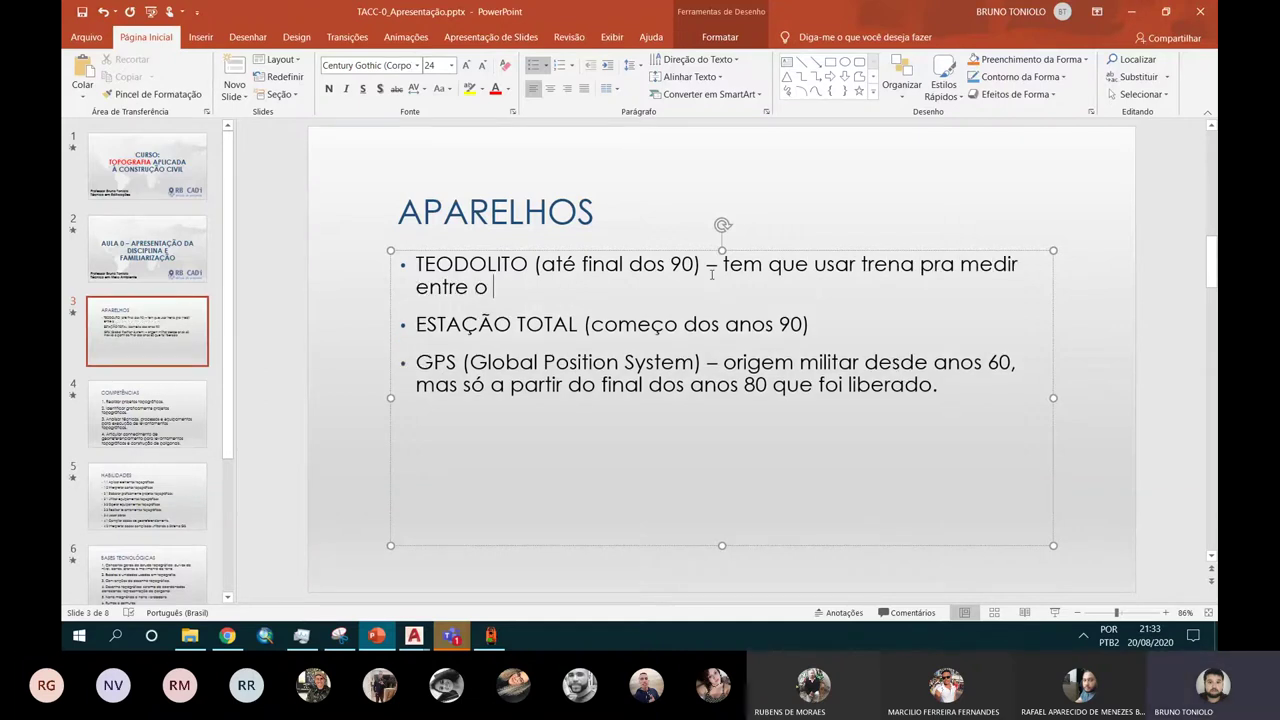
pyautogui.write('topografo eo a')
pyautogui.press('BackSpace')
pyautogui.press('BackSpace')
pyautogui.press('BackSpace')
pyautogui.write('o ponto onde a')
pyautogui.press('BackSpace')
pyautogui.write('o auxiliar.')
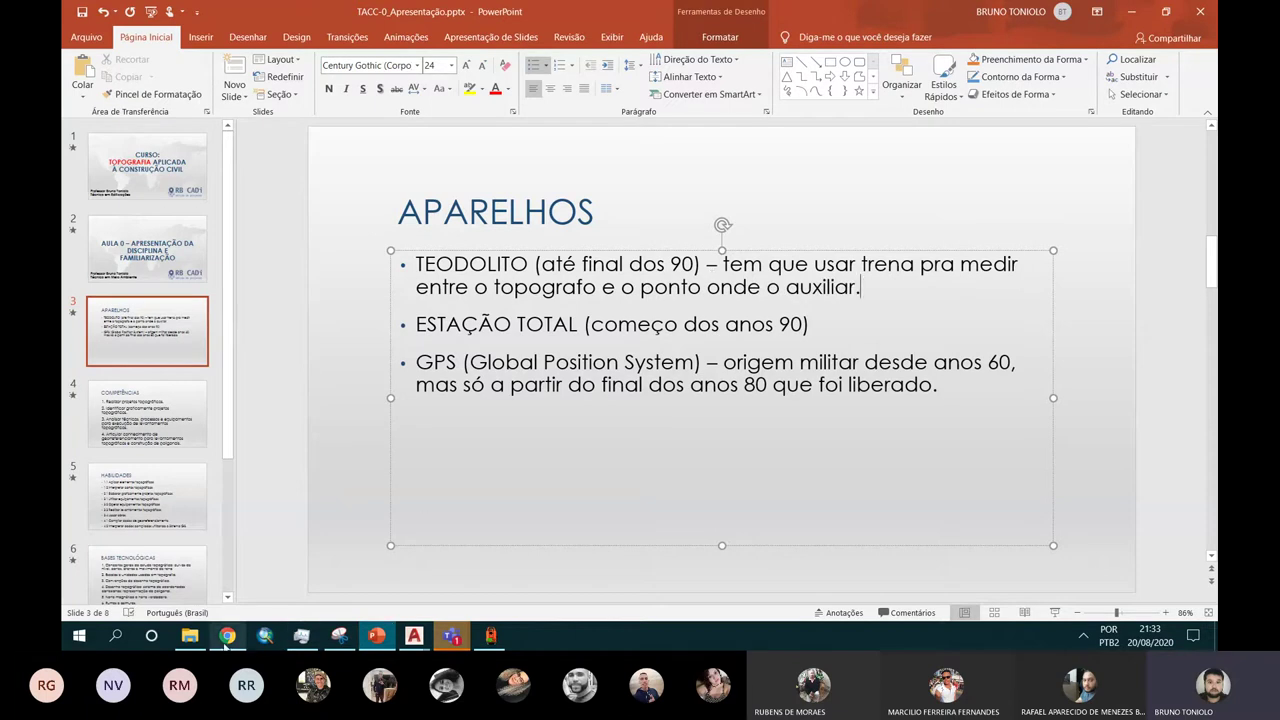
# Step: Bring Chrome back and switch to the 'baliza topografia prisma' tab showing the ALLCOMP photo
pyautogui.click(227, 637)
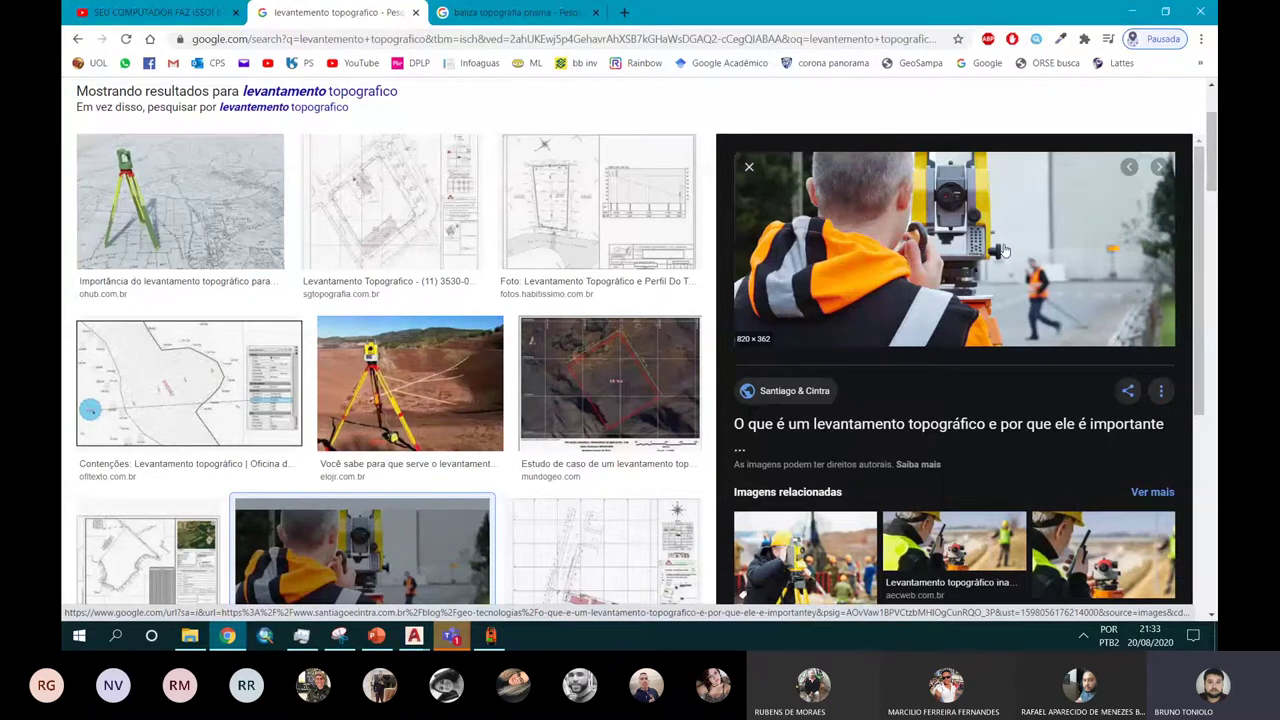
pyautogui.hotkey('ctrl', 'Tab')
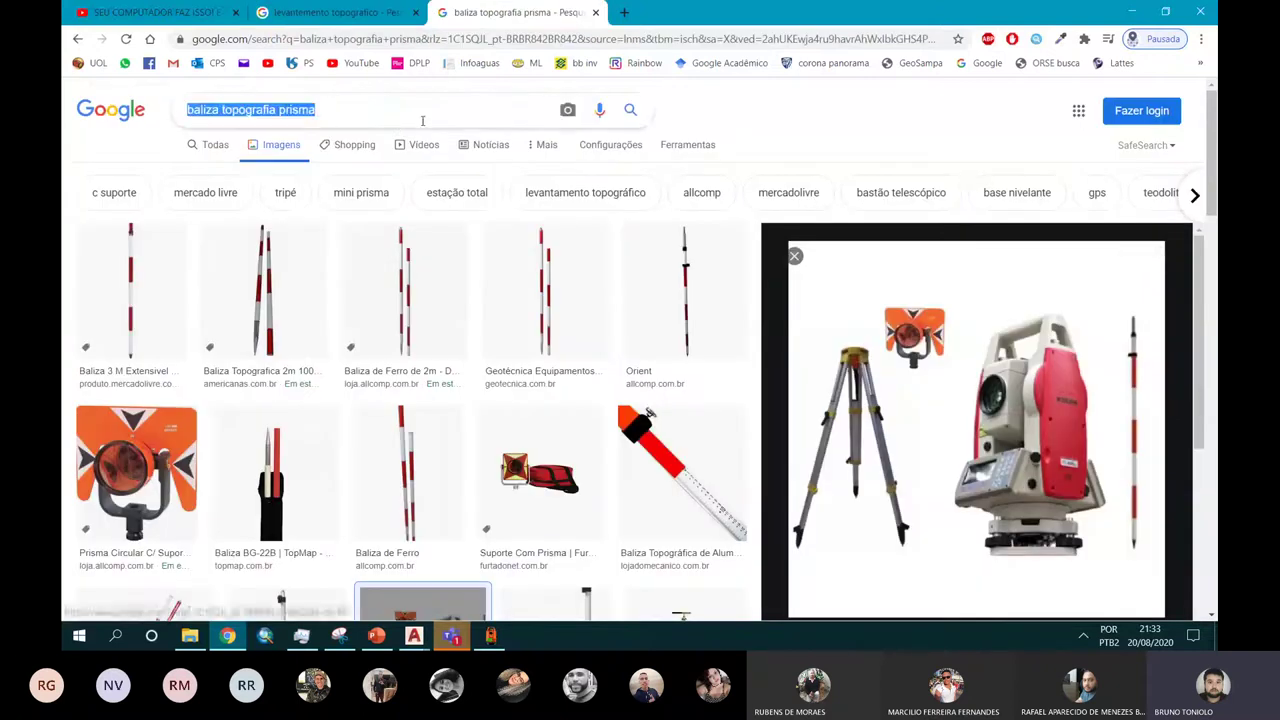
pyautogui.click(390, 118)
pyautogui.moveTo(384, 104); pyautogui.dragTo(179, 106)
pyautogui.write('trena 50 m lona')
pyautogui.press('Return')
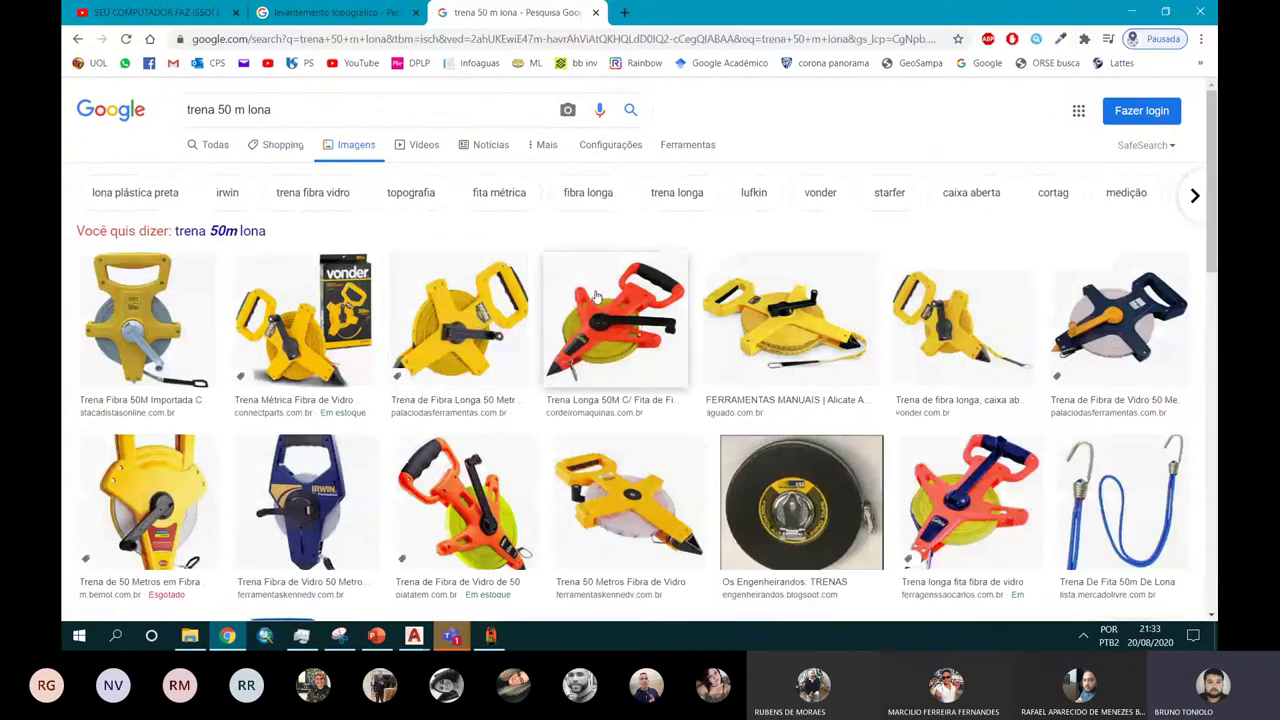
pyautogui.click(222, 108)
pyautogui.press('BackSpace')
pyautogui.write('1')
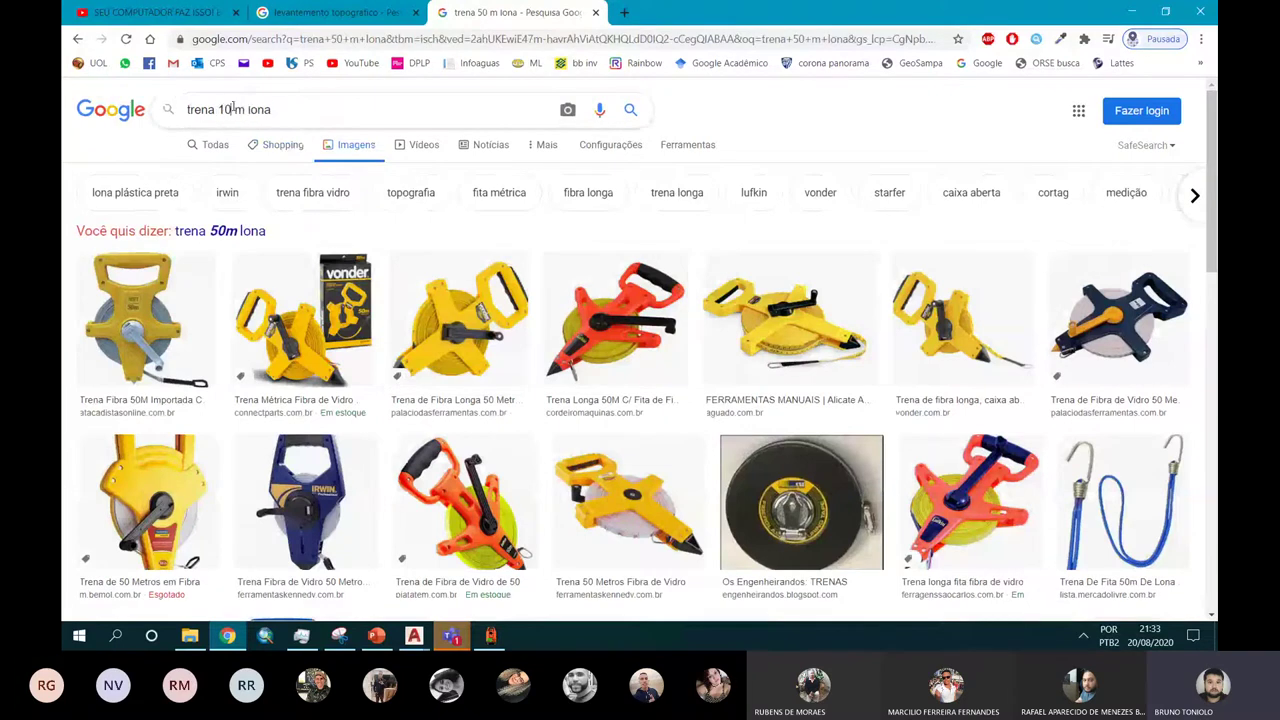
pyautogui.write('0')
pyautogui.press('Return')
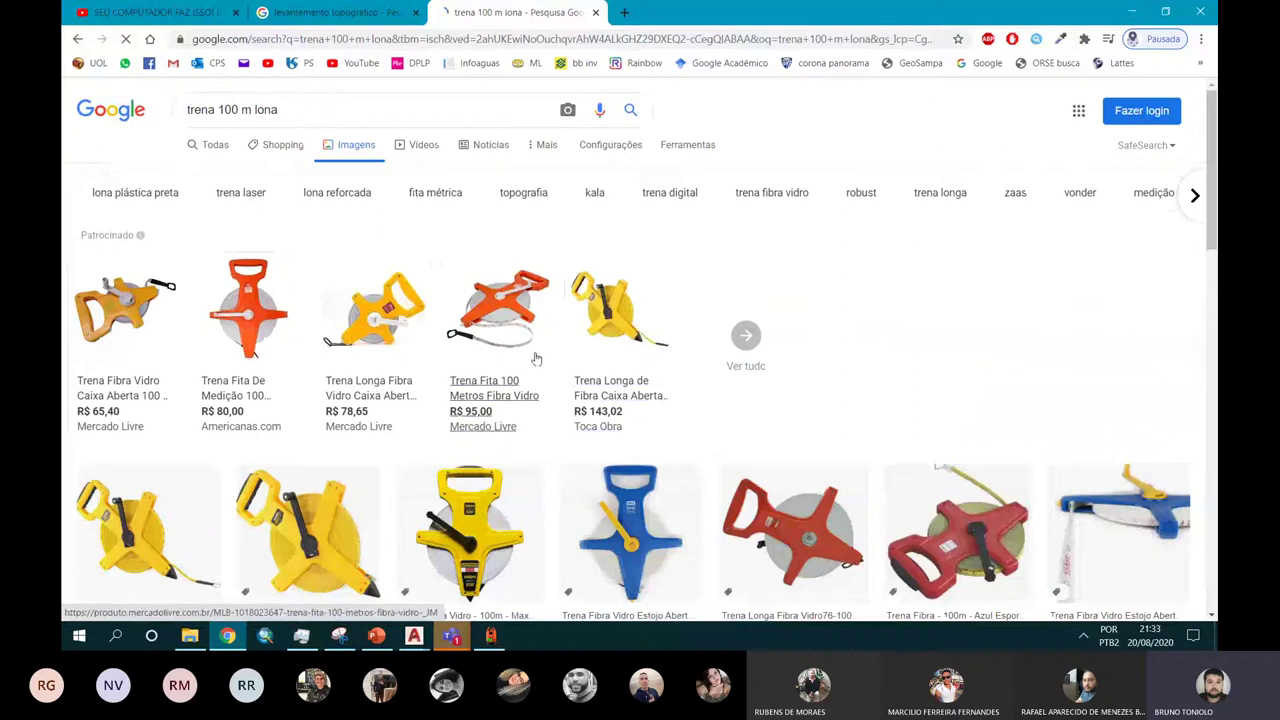
pyautogui.scroll(-2, 520, 300)
pyautogui.scroll(2, 378, 298)
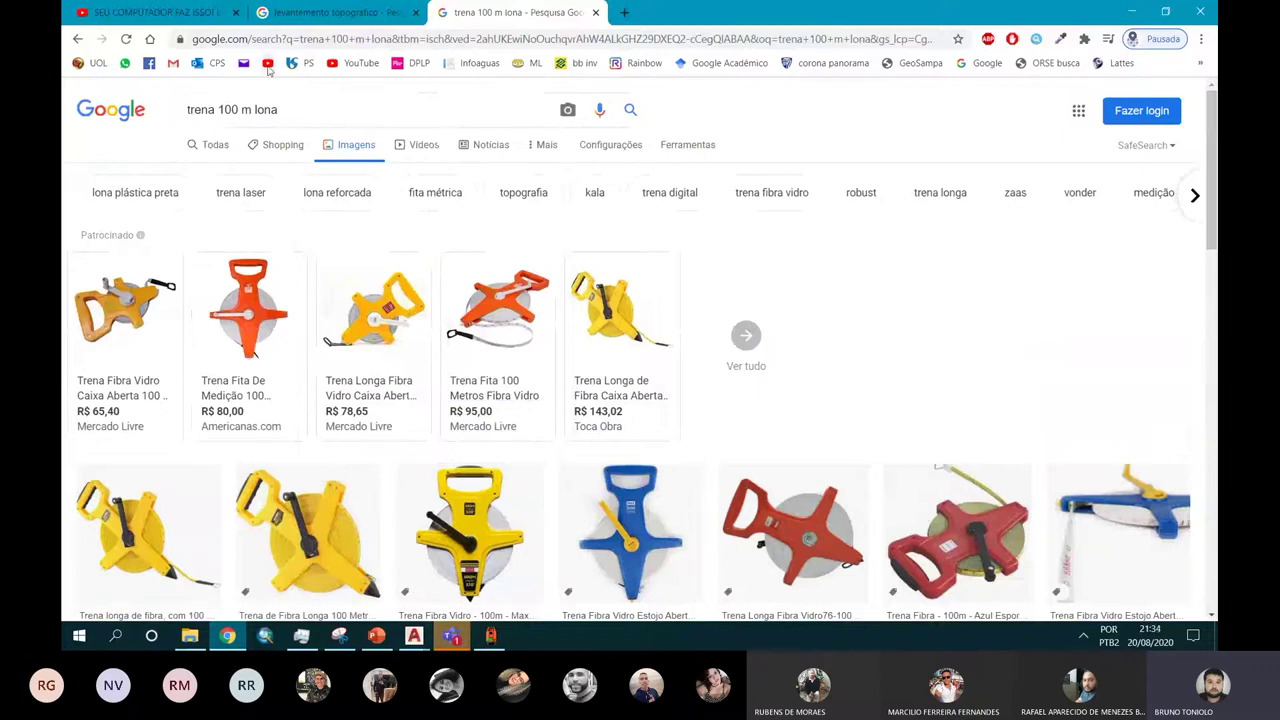
pyautogui.click(78, 39)
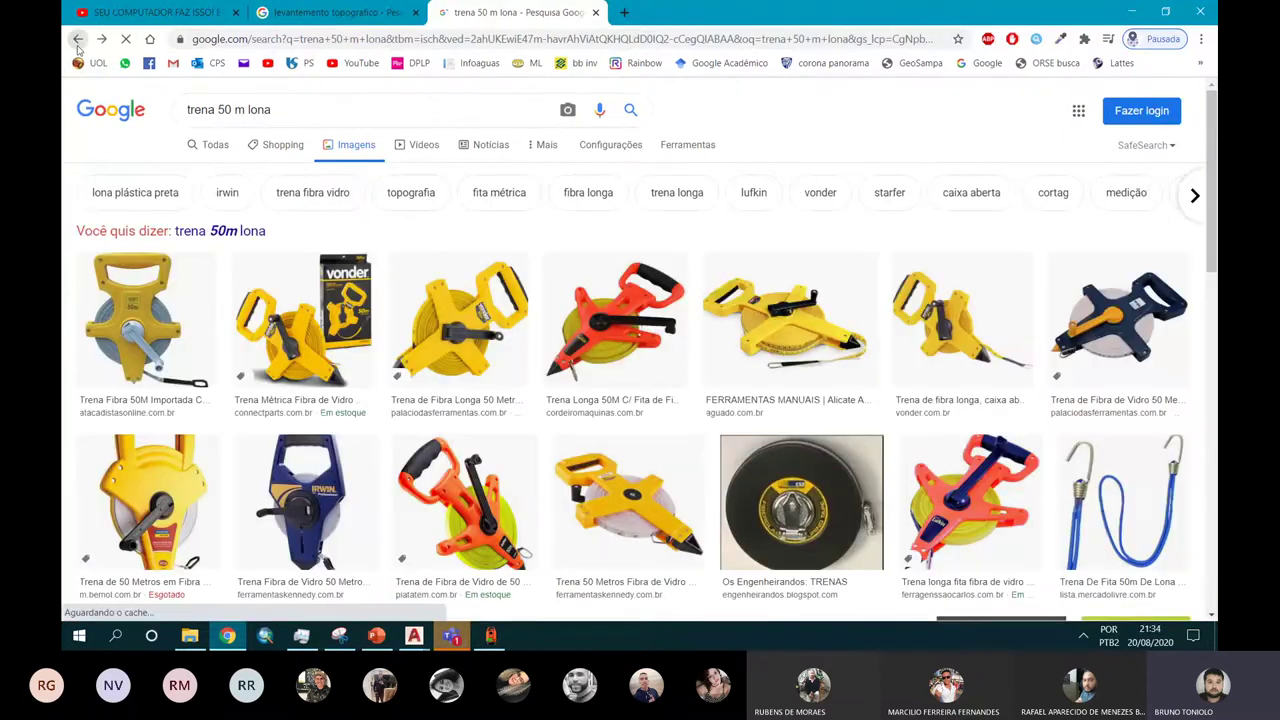
pyautogui.click(77, 45)
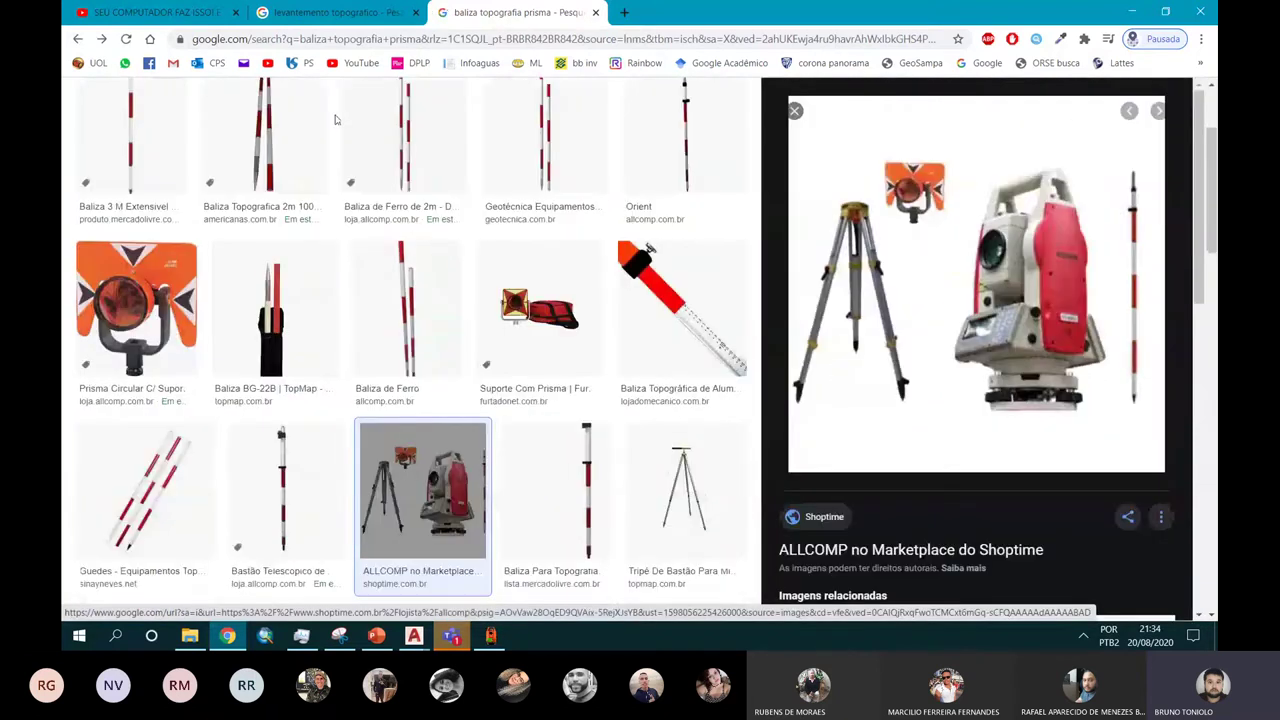
# Step: Select the Google search query, then bring the topoGRAPH USP survey drawing back to the front
pyautogui.scroll(2, 460, 261)
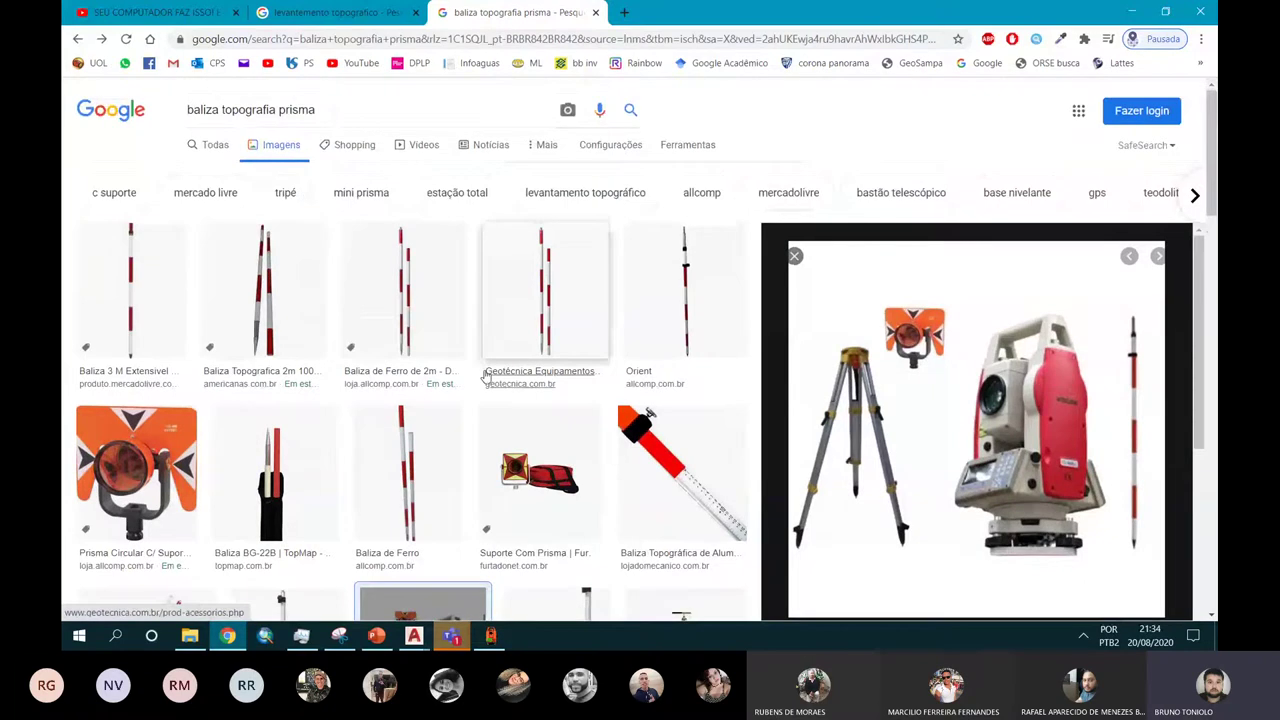
pyautogui.moveTo(316, 110); pyautogui.dragTo(166, 112)
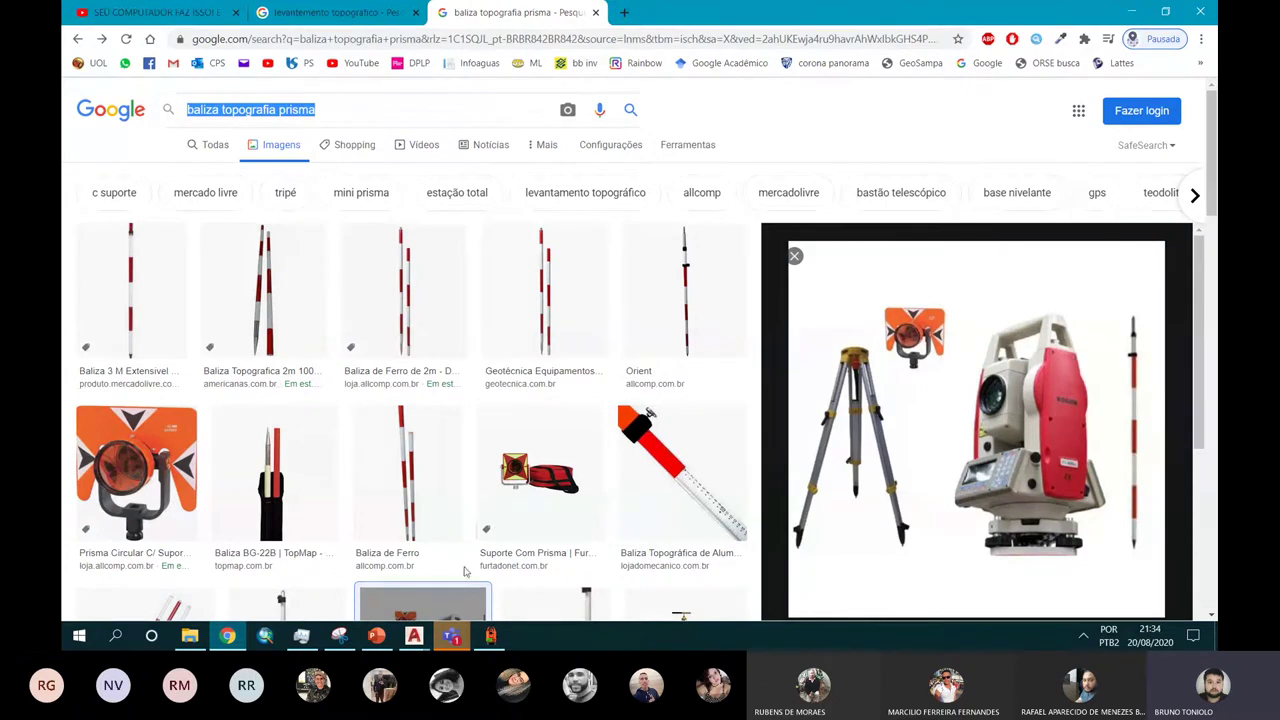
pyautogui.click(490, 634)
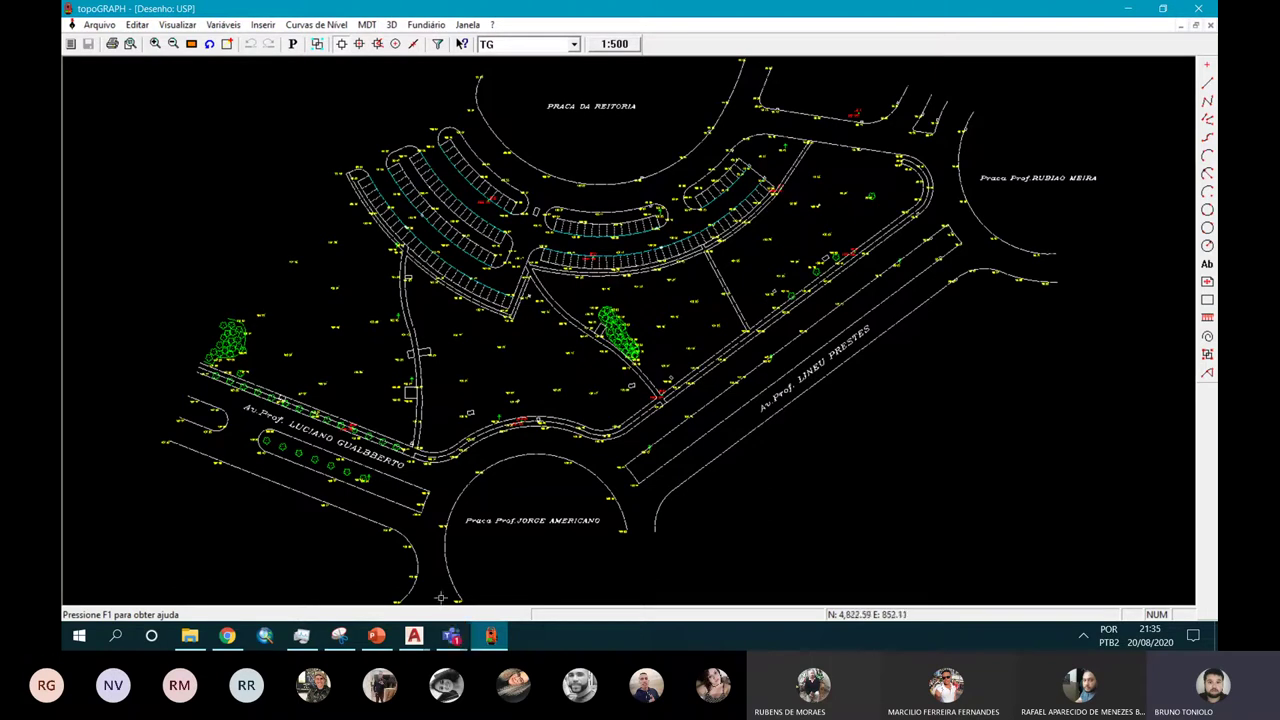
# Step: Switch to Teams through the Geral channel preview and open the Aula 0 meeting window
pyautogui.click(447, 638)
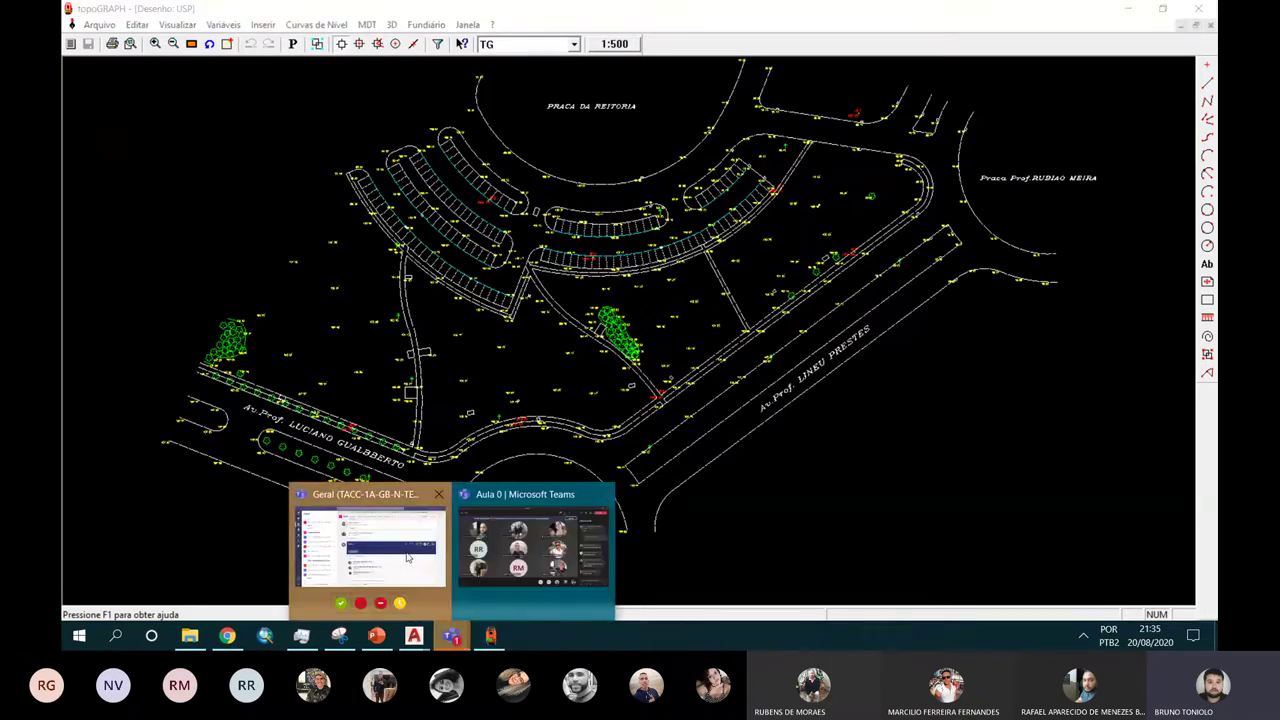
pyautogui.click(417, 563)
pyautogui.moveTo(451, 636)
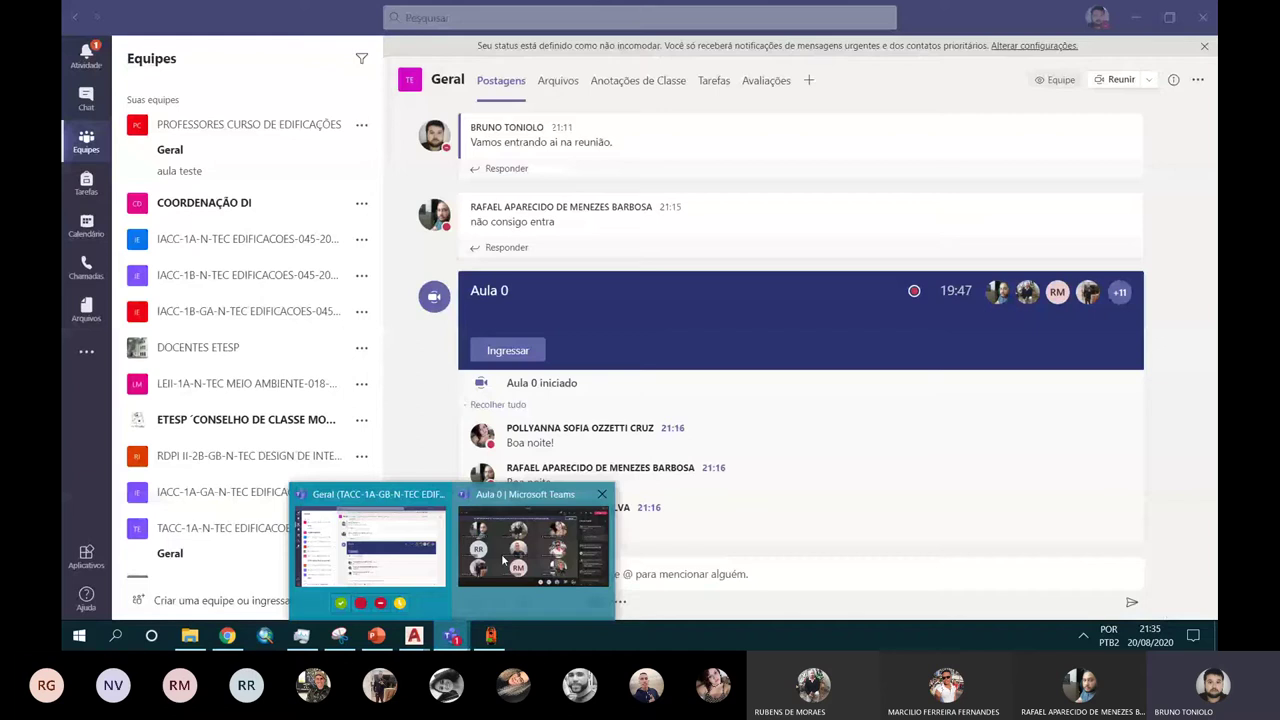
pyautogui.click(503, 561)
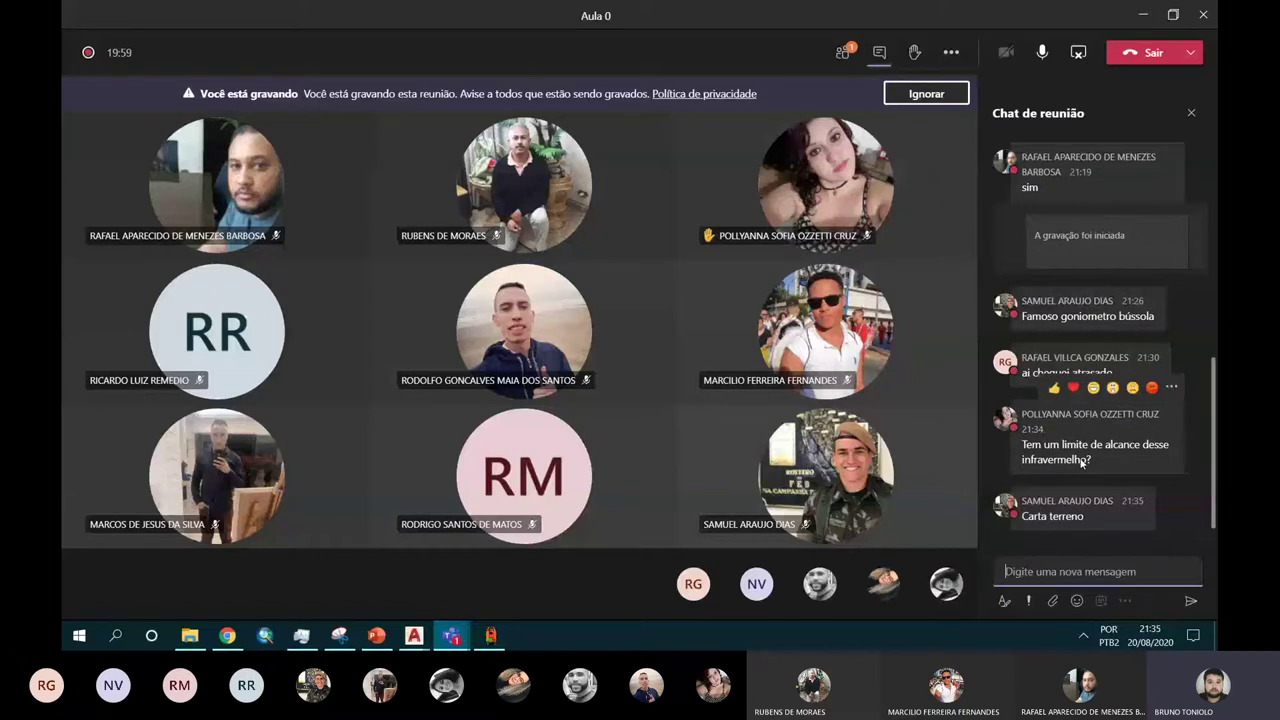
# Step: Add a surprised-face reaction to the 'Carta terreno' chat message and switch back to the topoGRAPH USP drawing
pyautogui.moveTo(1043, 444); pyautogui.dragTo(1091, 459)
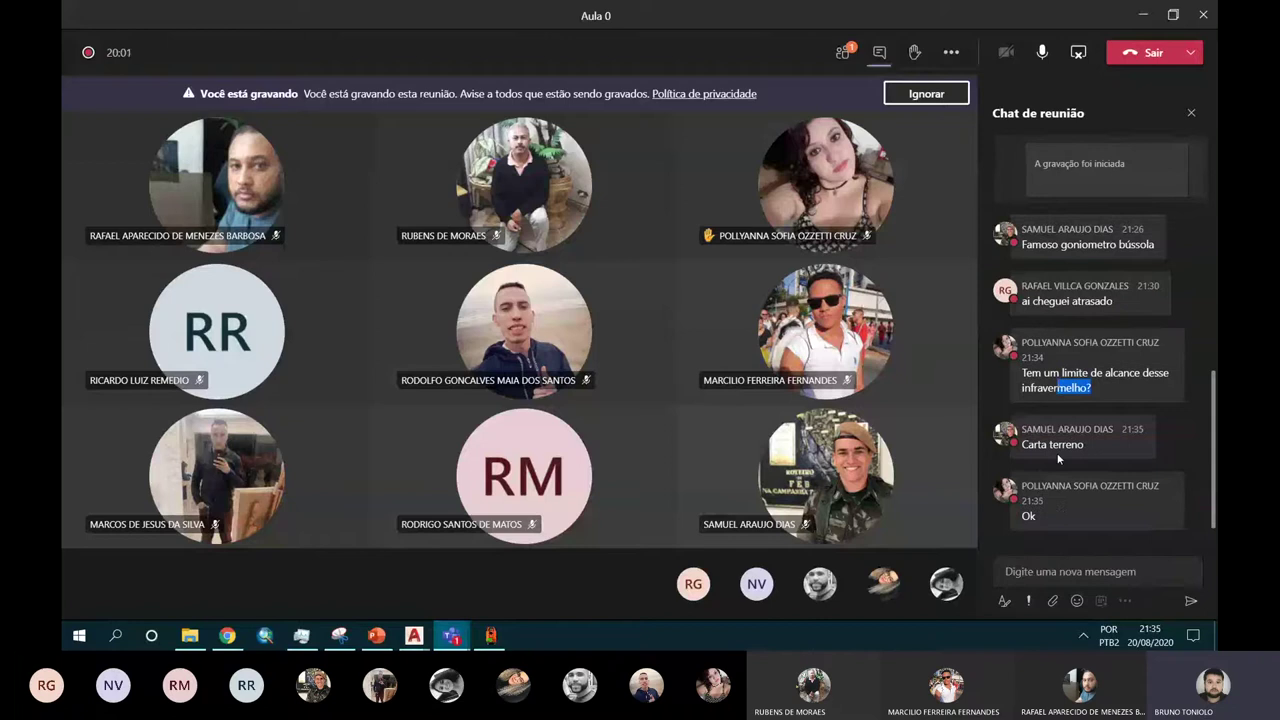
pyautogui.click(1112, 458)
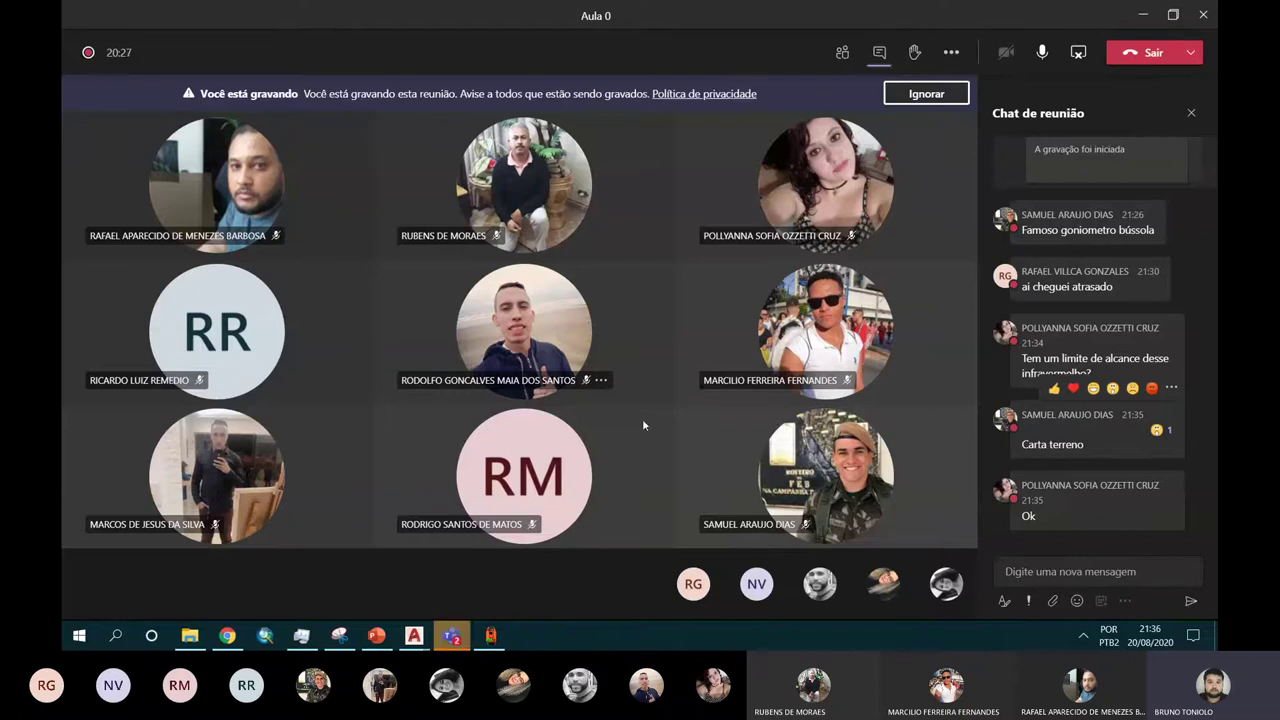
pyautogui.moveTo(770, 380)
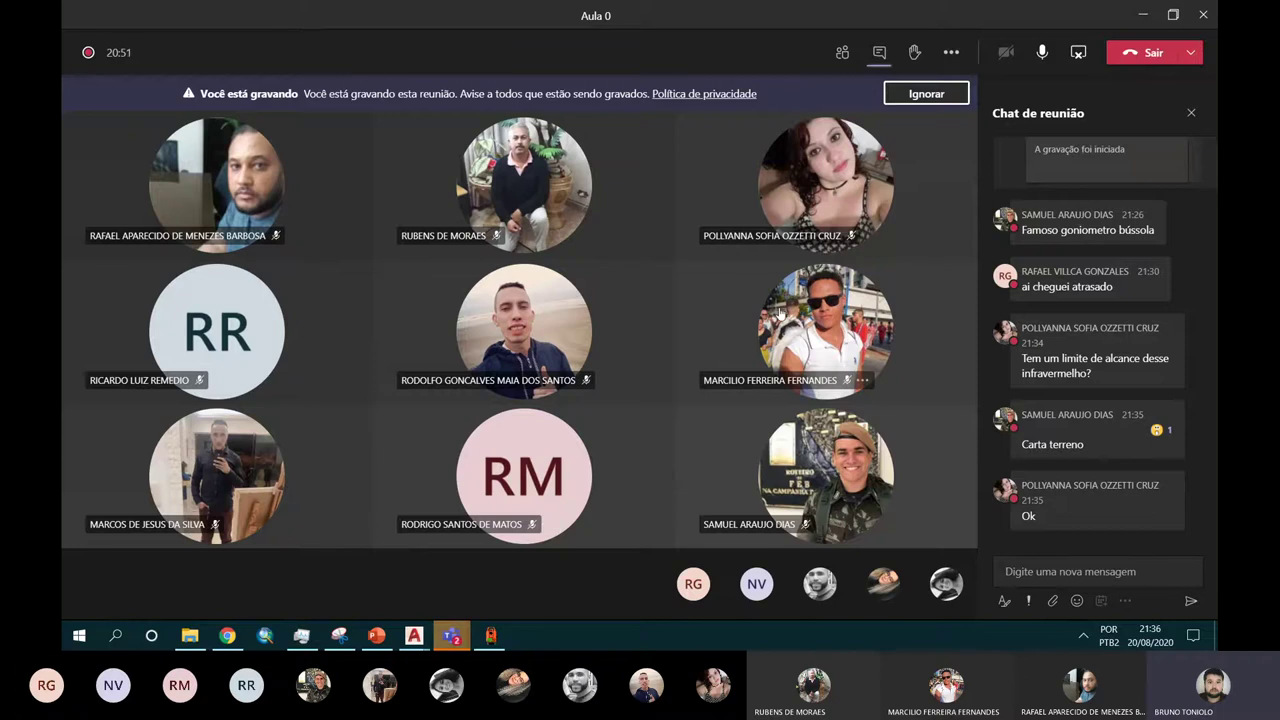
pyautogui.moveTo(690, 377)
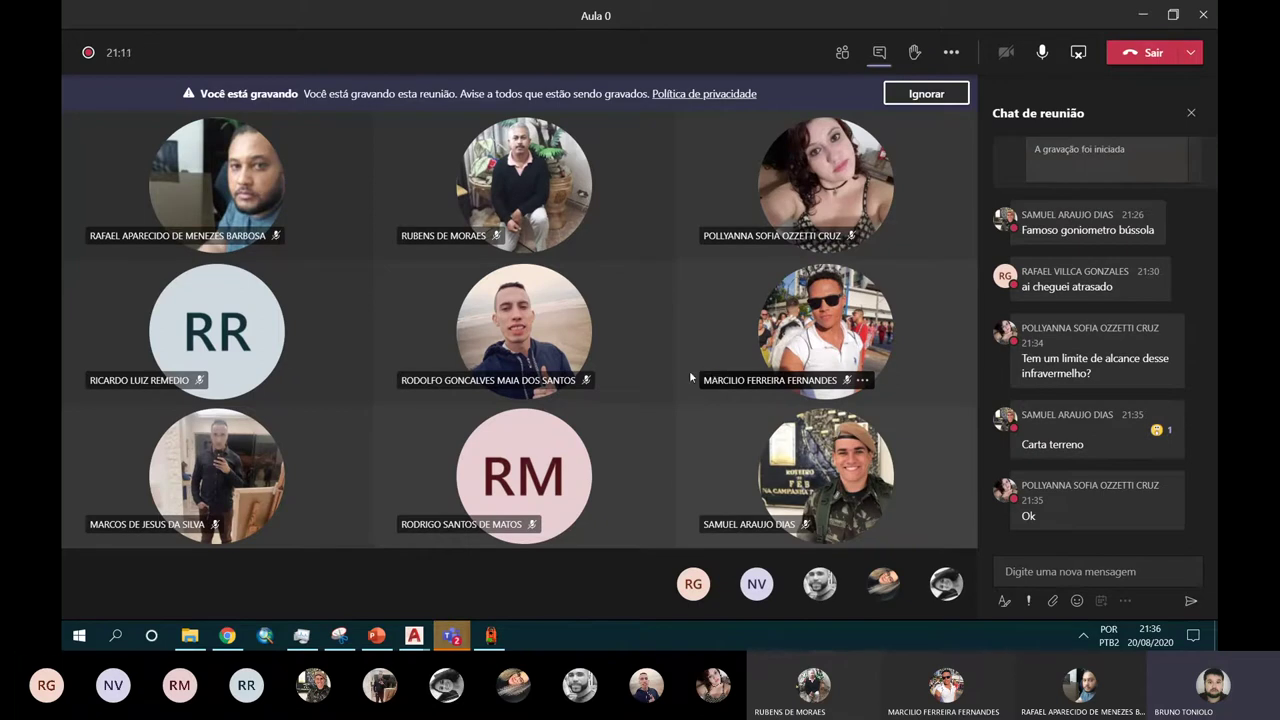
pyautogui.click(452, 635)
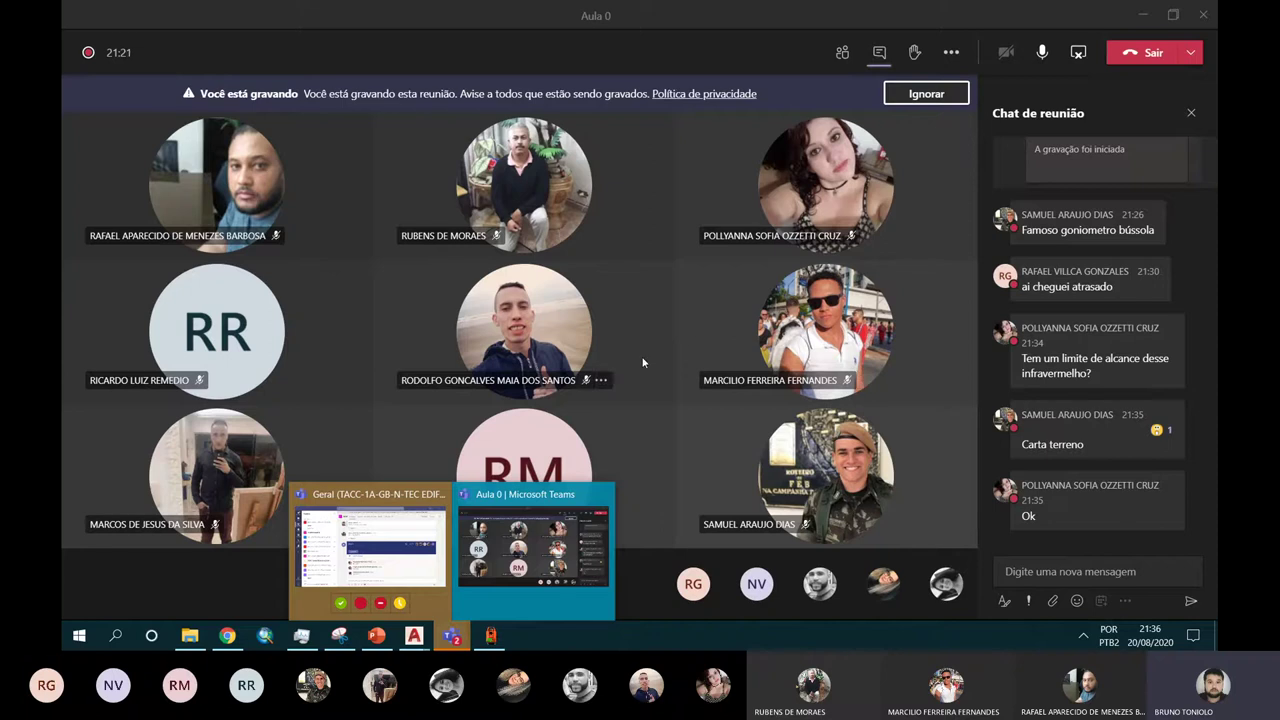
pyautogui.click(487, 635)
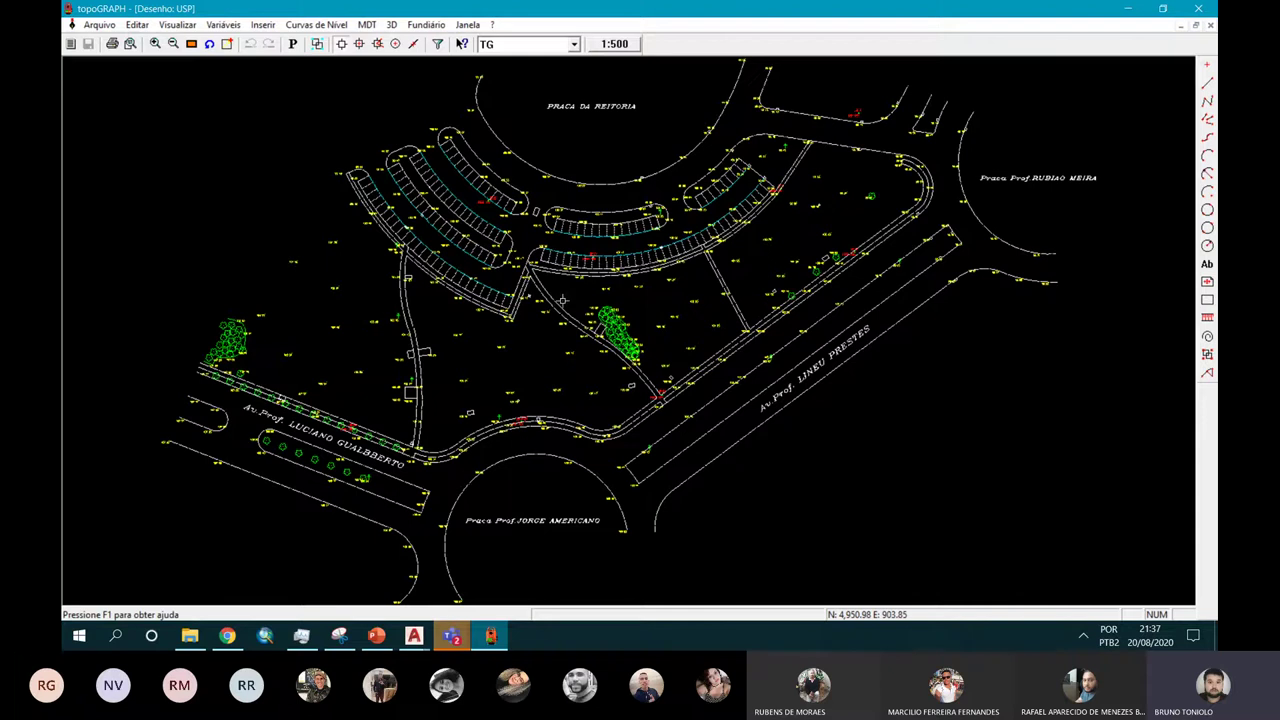
# Step: Open topoGRAPH's Arquivo menu
pyautogui.click(99, 24)
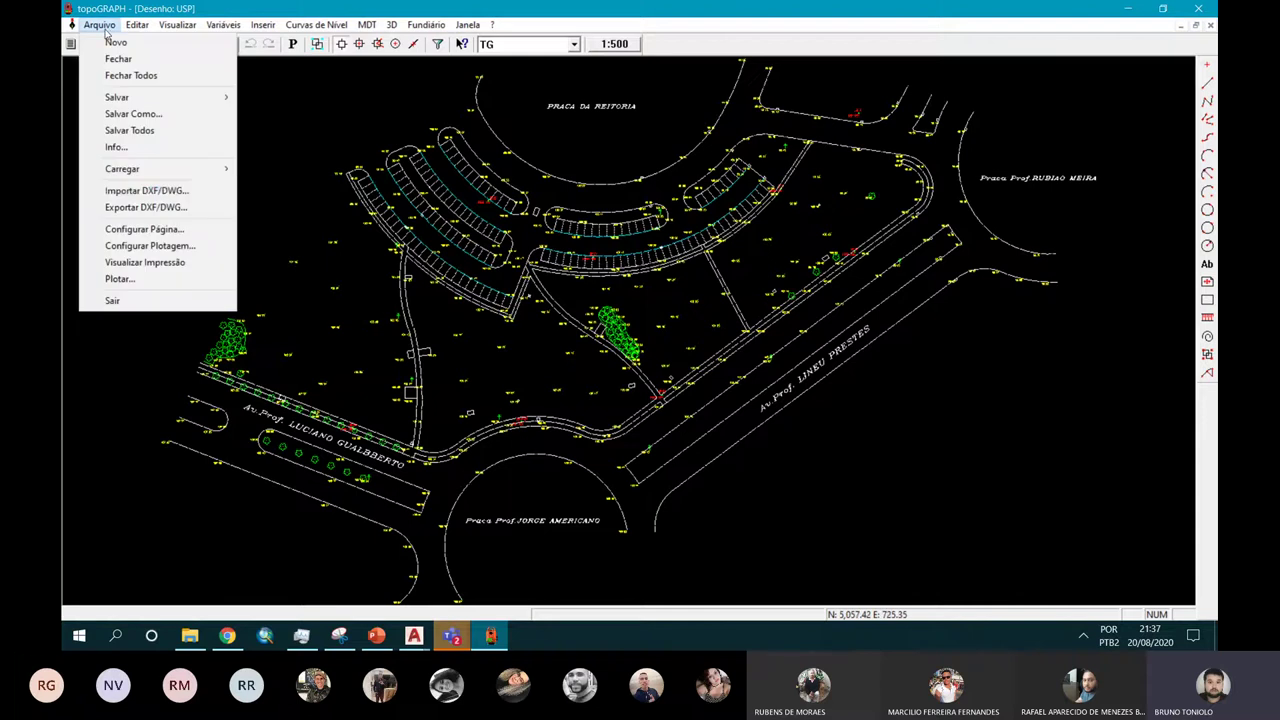
# Step: Export the USP drawing as DWG named topografia.dwg into Downloads, then switch to AutoCAD 2020
pyautogui.click(137, 208)
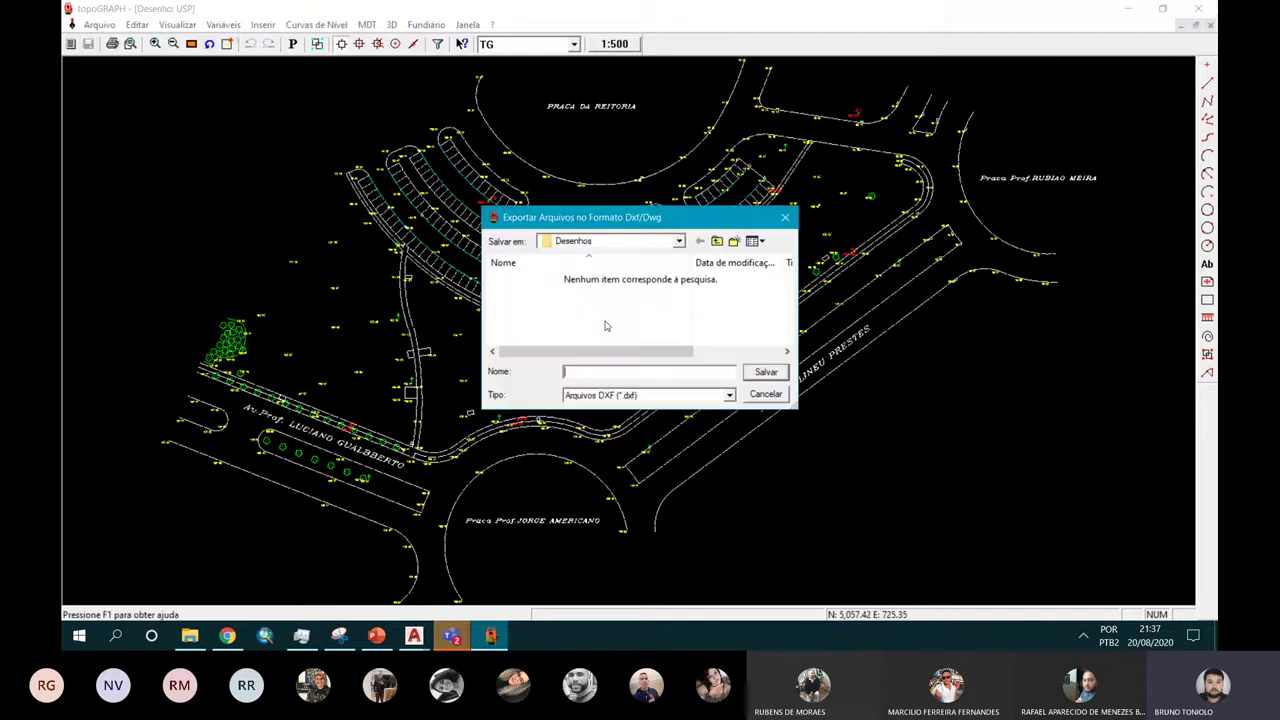
pyautogui.click(629, 397)
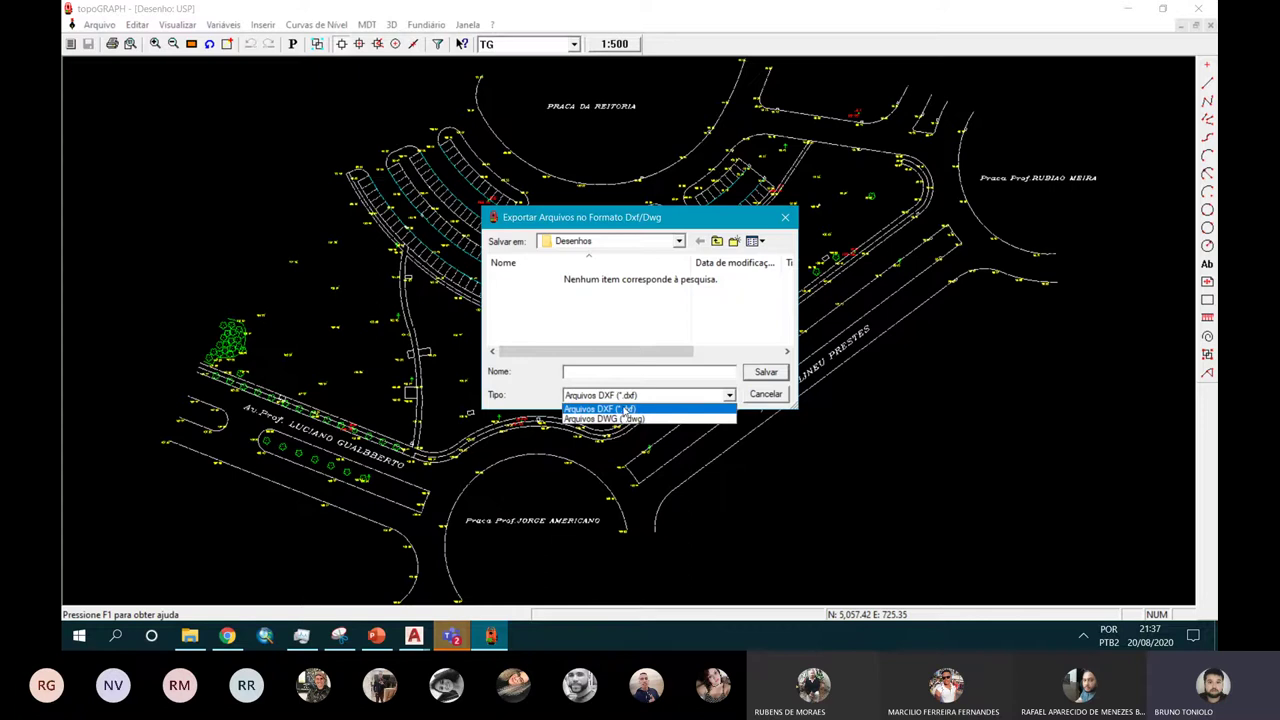
pyautogui.click(625, 414)
pyautogui.click(613, 245)
pyautogui.scroll(3, 590, 290)
pyautogui.scroll(-1, 590, 296)
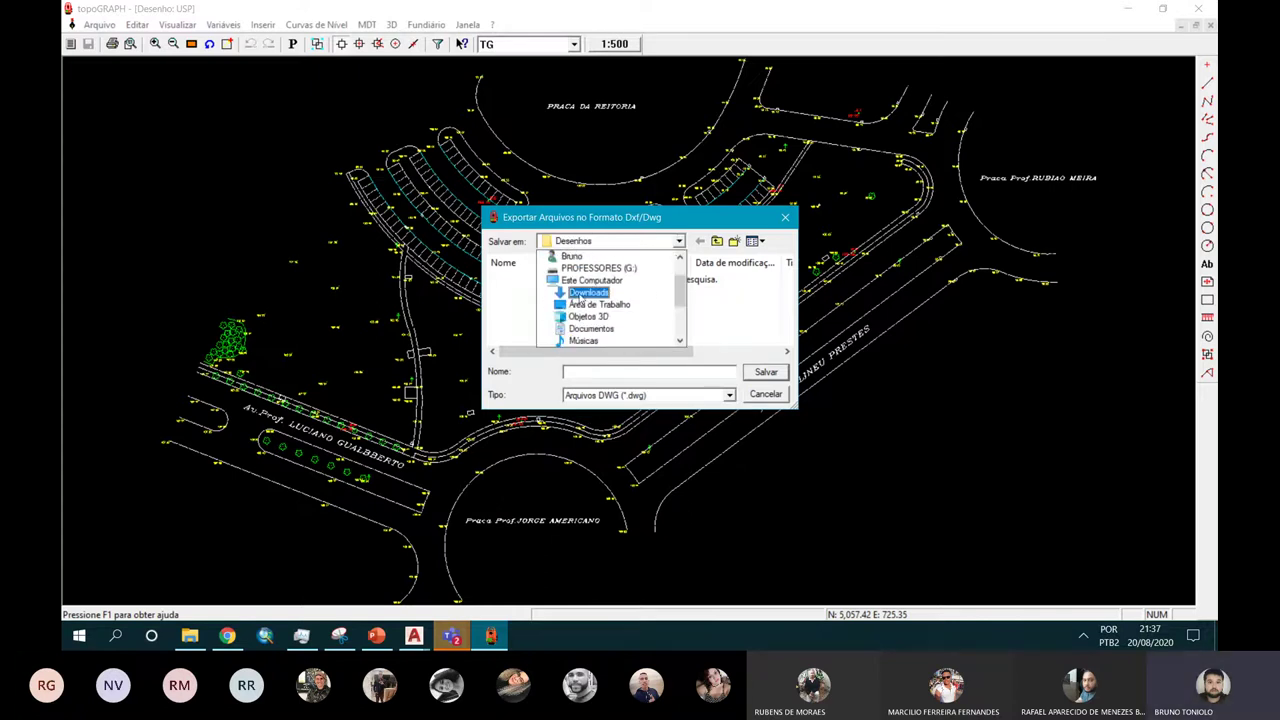
pyautogui.click(589, 292)
pyautogui.write('topograf')
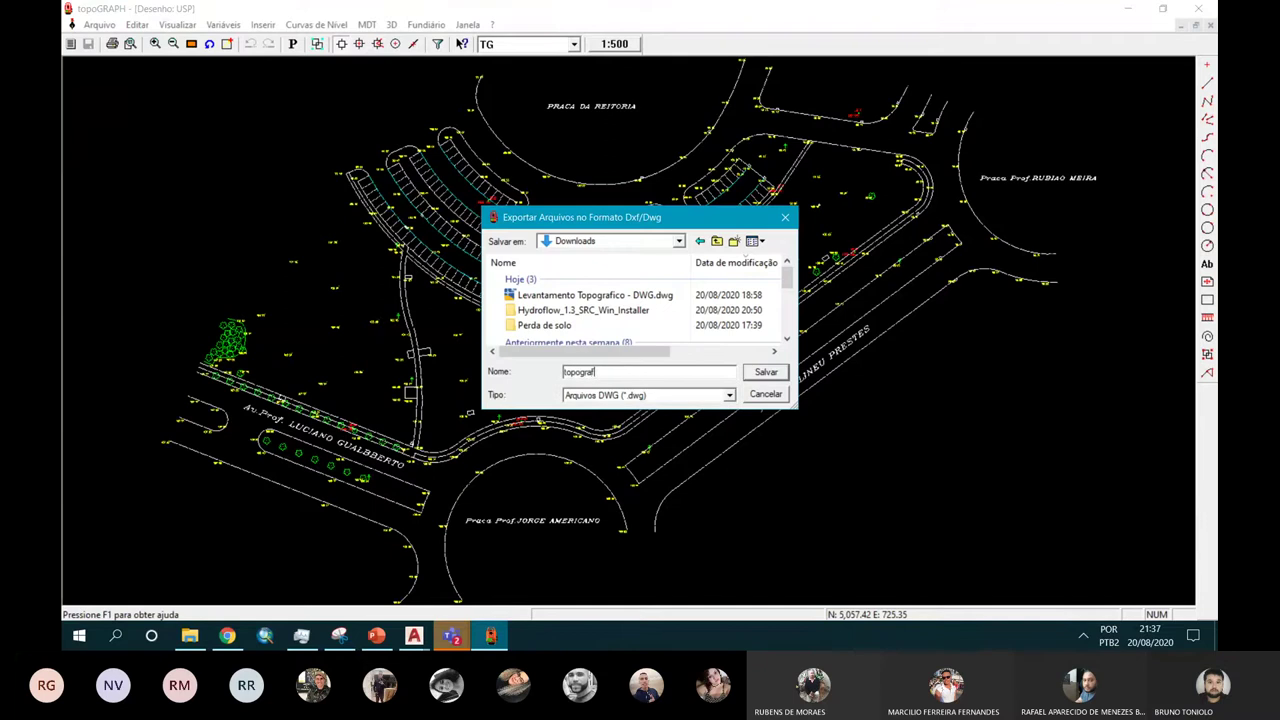
pyautogui.write('ia')
pyautogui.press('Return')
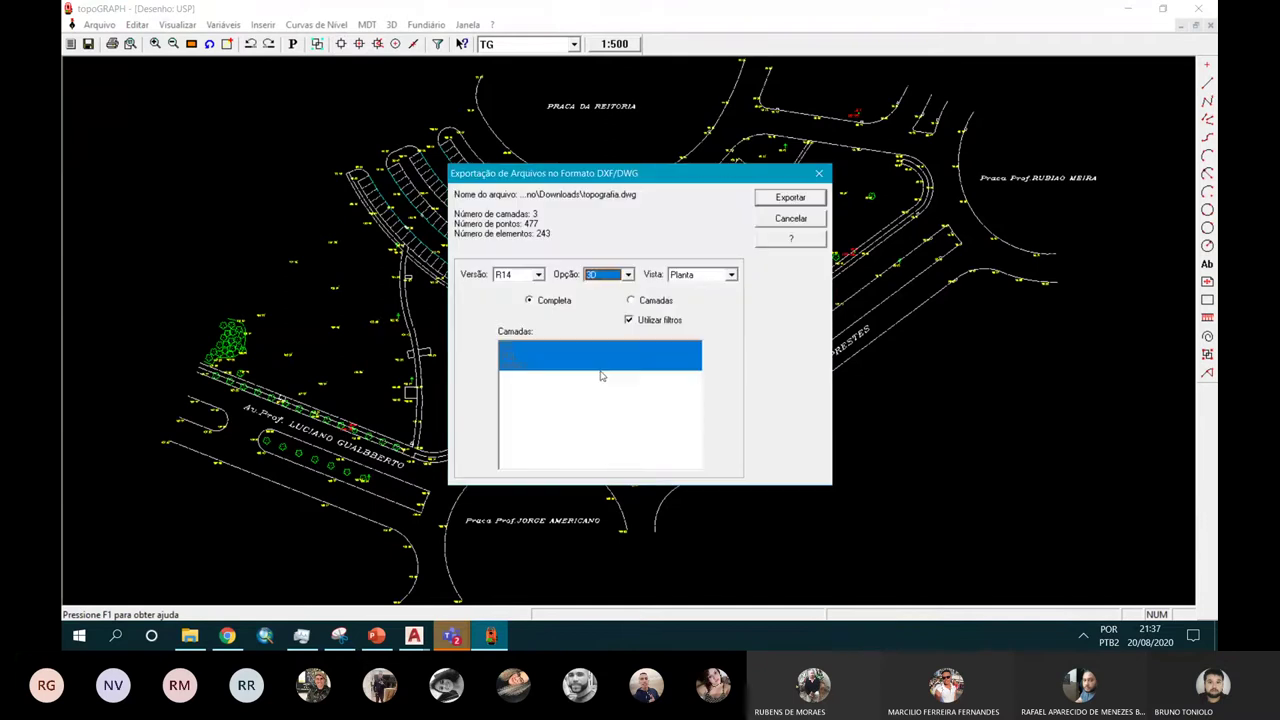
pyautogui.click(764, 203)
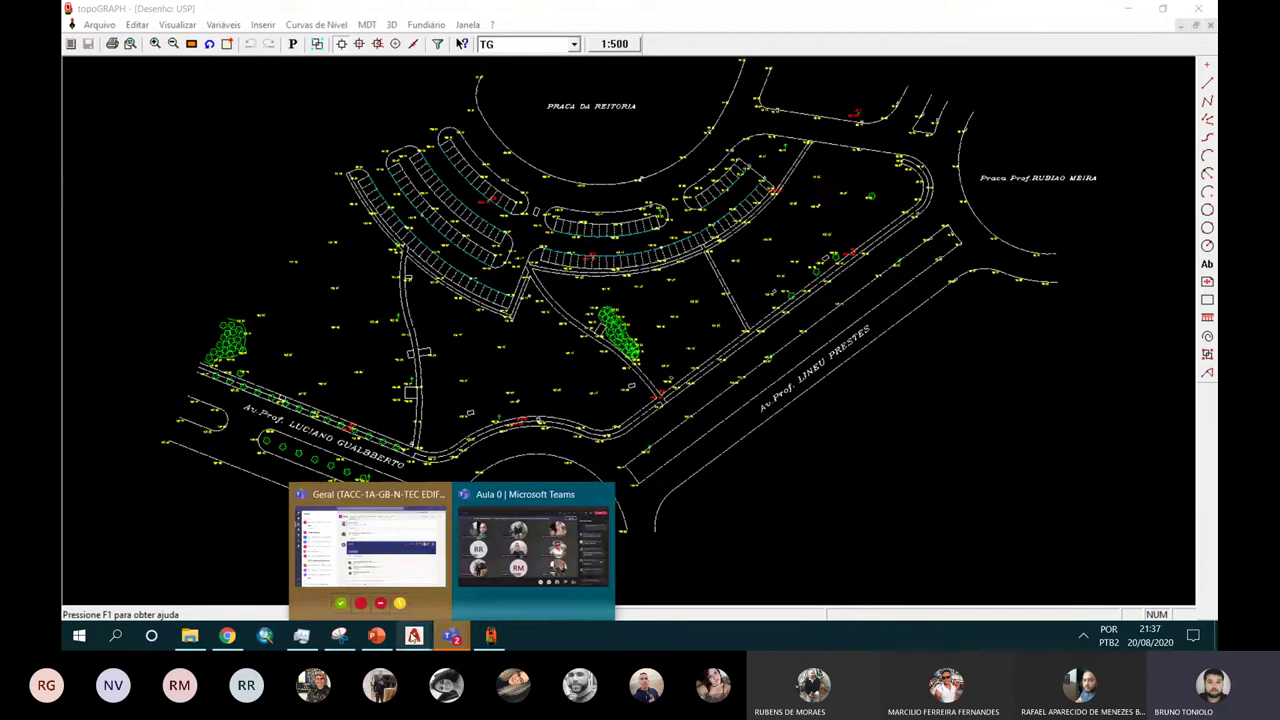
pyautogui.click(494, 574)
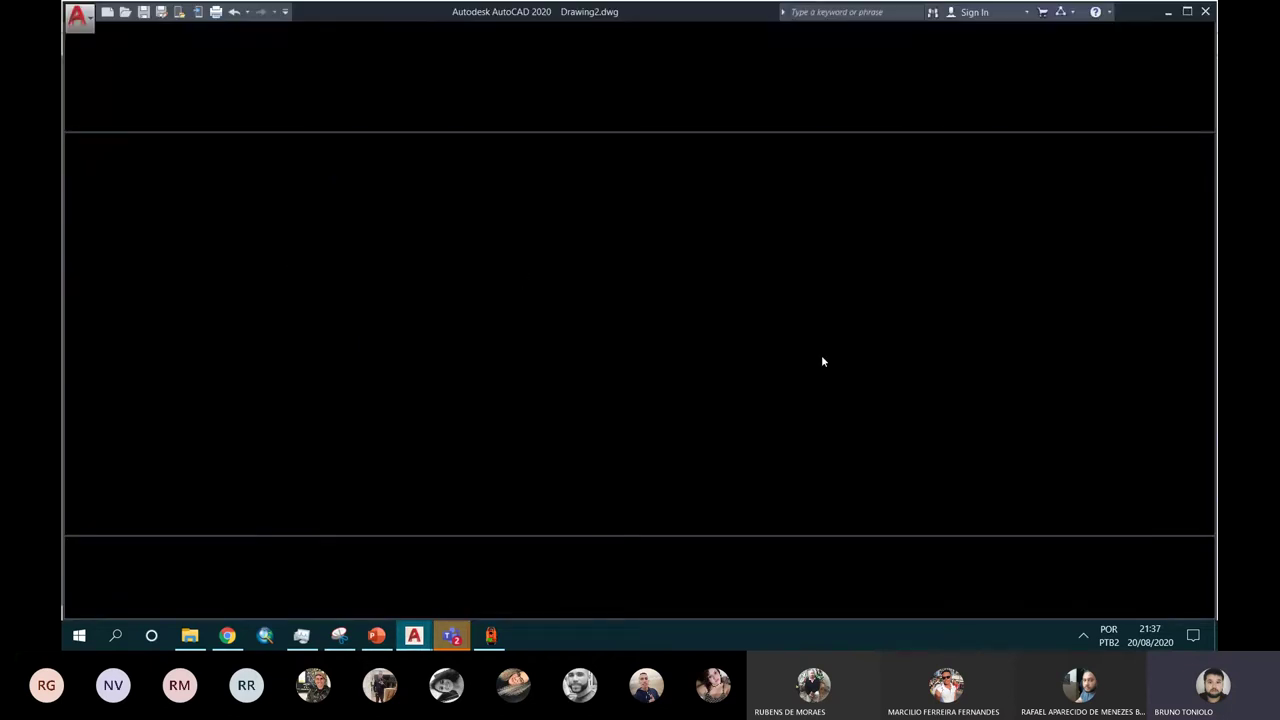
# Step: Close Drawing2, answering the save prompt, and start a new blank Drawing3
pyautogui.click(1202, 143)
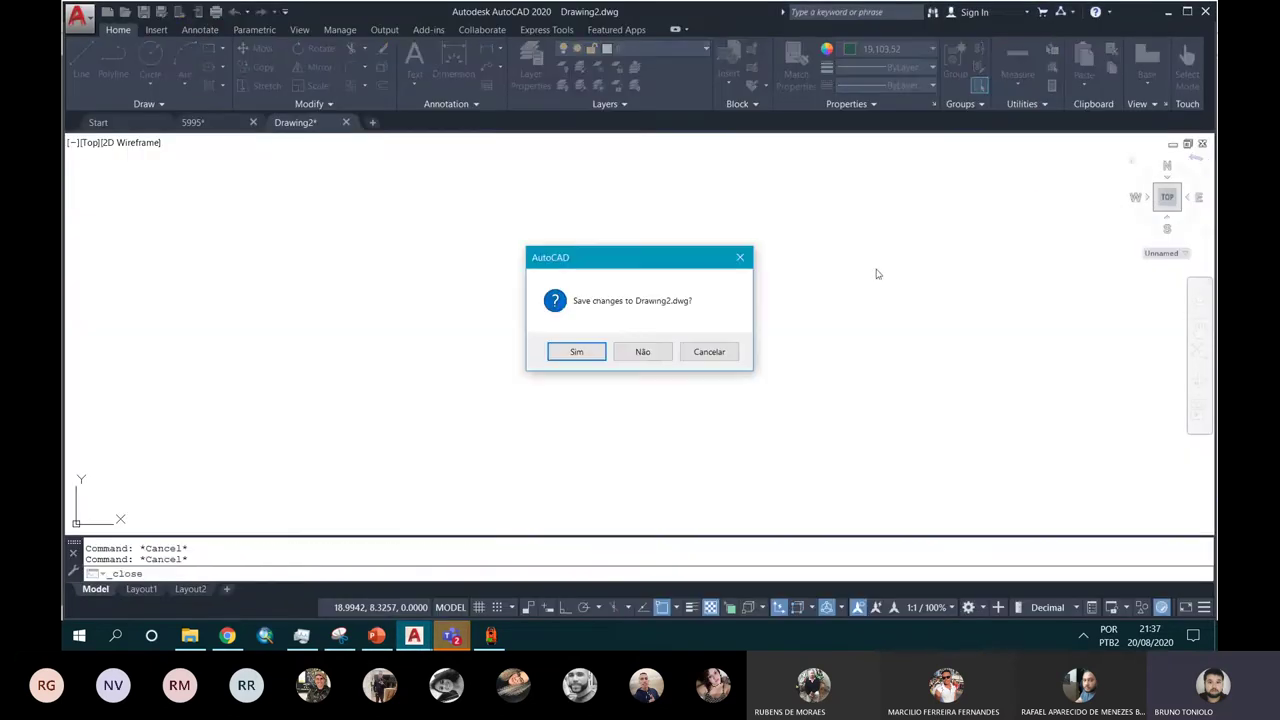
pyautogui.click(640, 352)
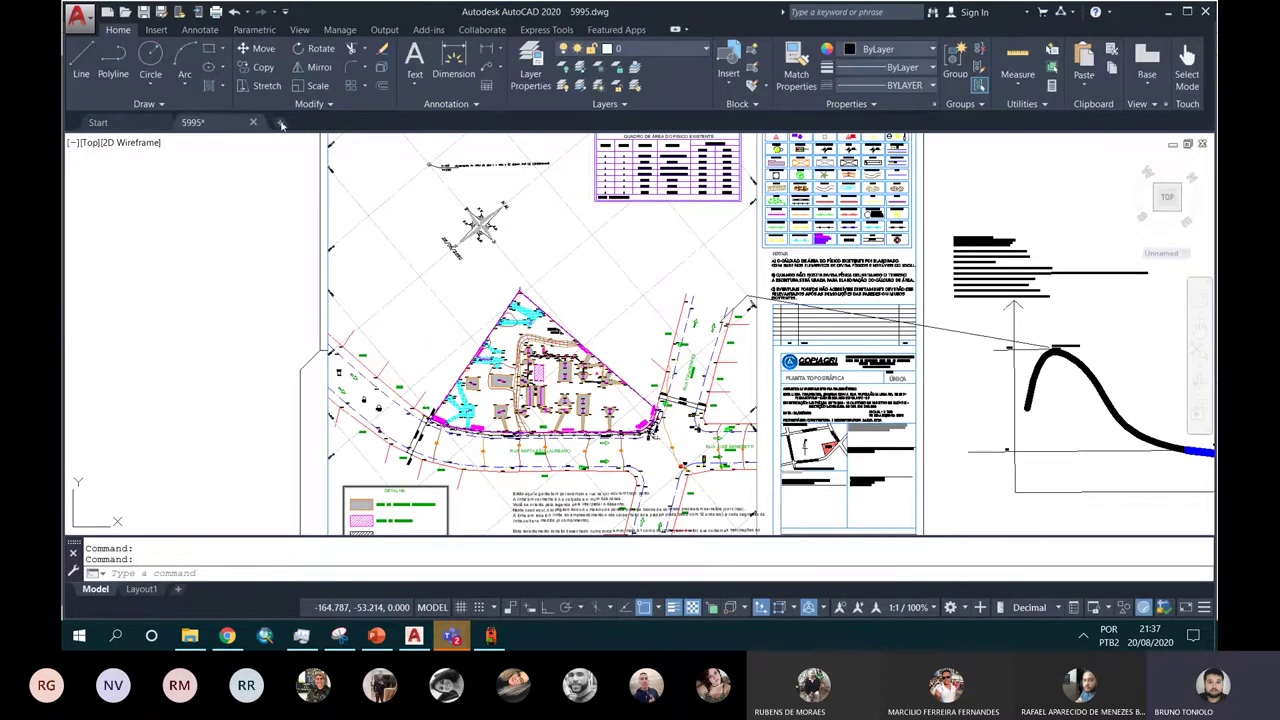
pyautogui.click(127, 13)
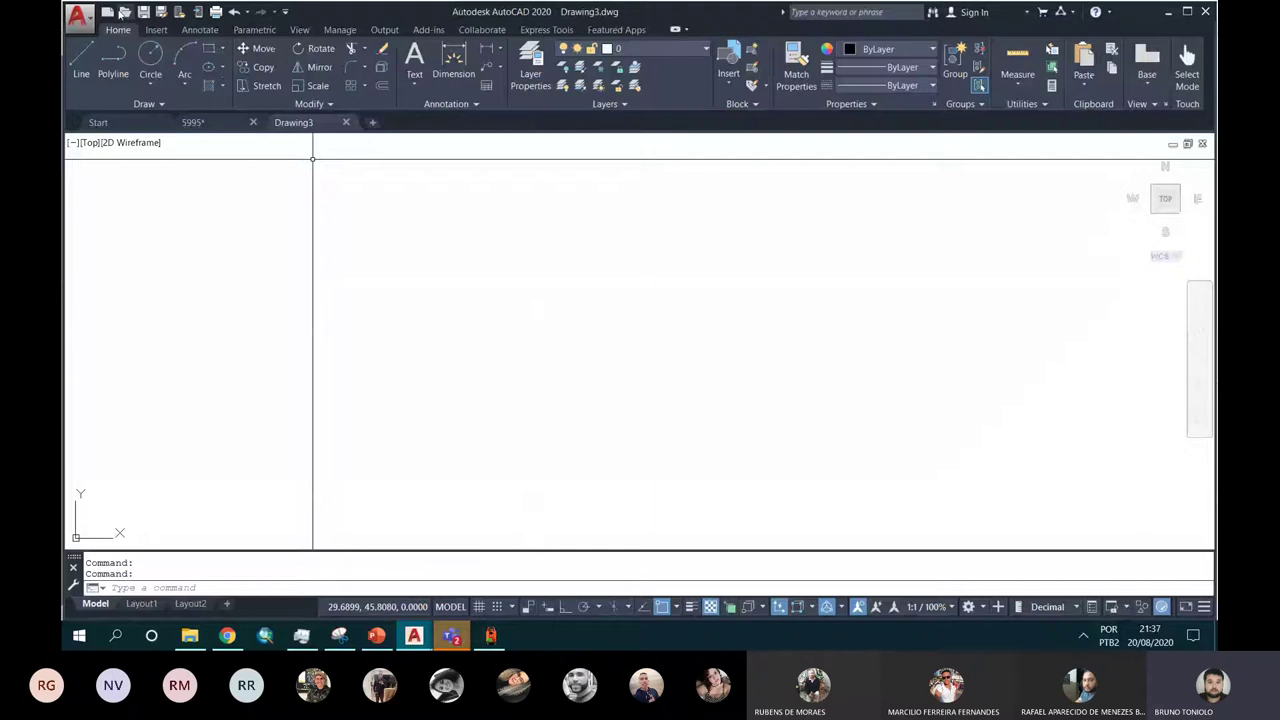
# Step: Browse the Downloads files in AutoCAD's Open dialog, then return to topoGRAPH's Arquivo menu
pyautogui.click(121, 11)
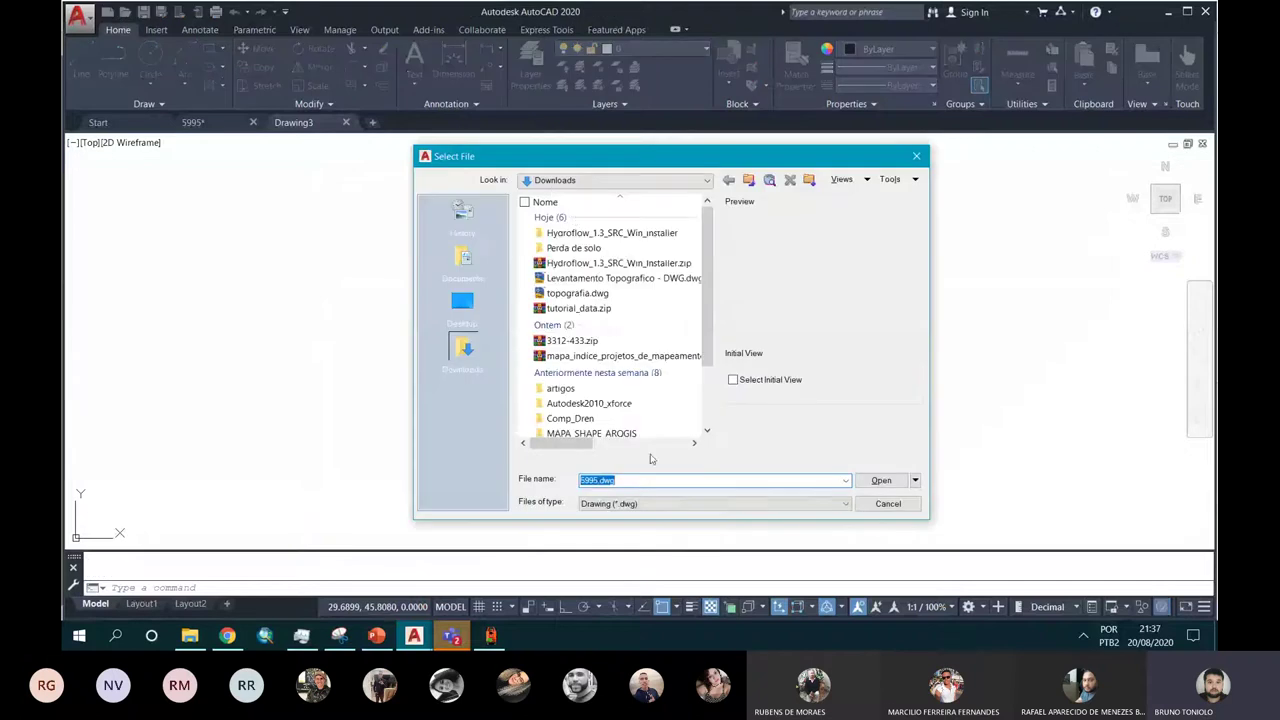
pyautogui.click(631, 503)
pyautogui.click(597, 325)
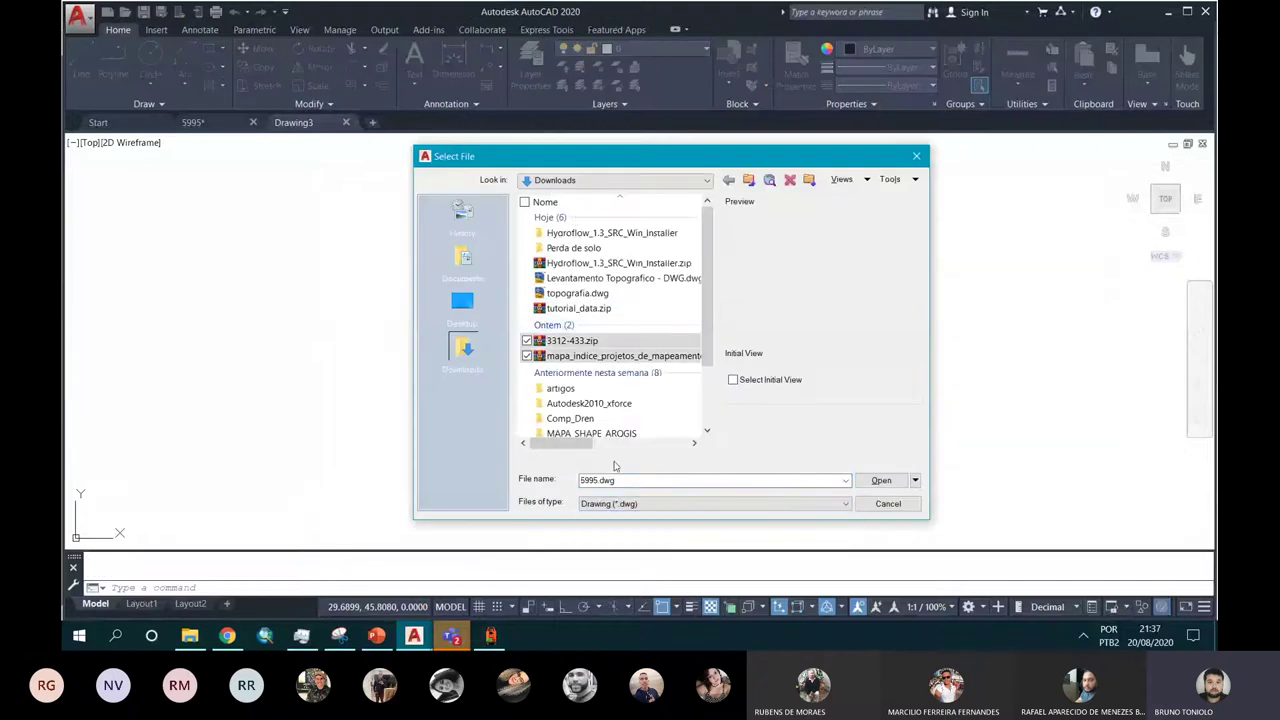
pyautogui.scroll(-2, 616, 416)
pyautogui.scroll(2, 616, 416)
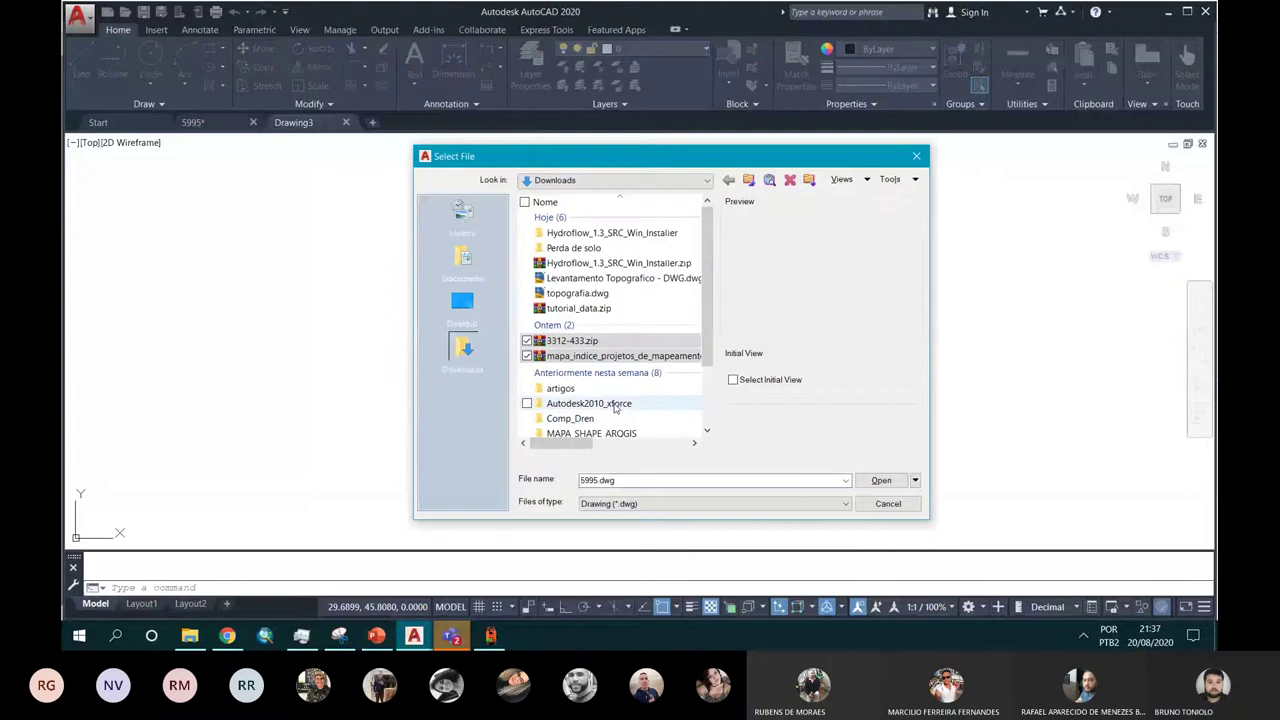
pyautogui.scroll(-2, 616, 416)
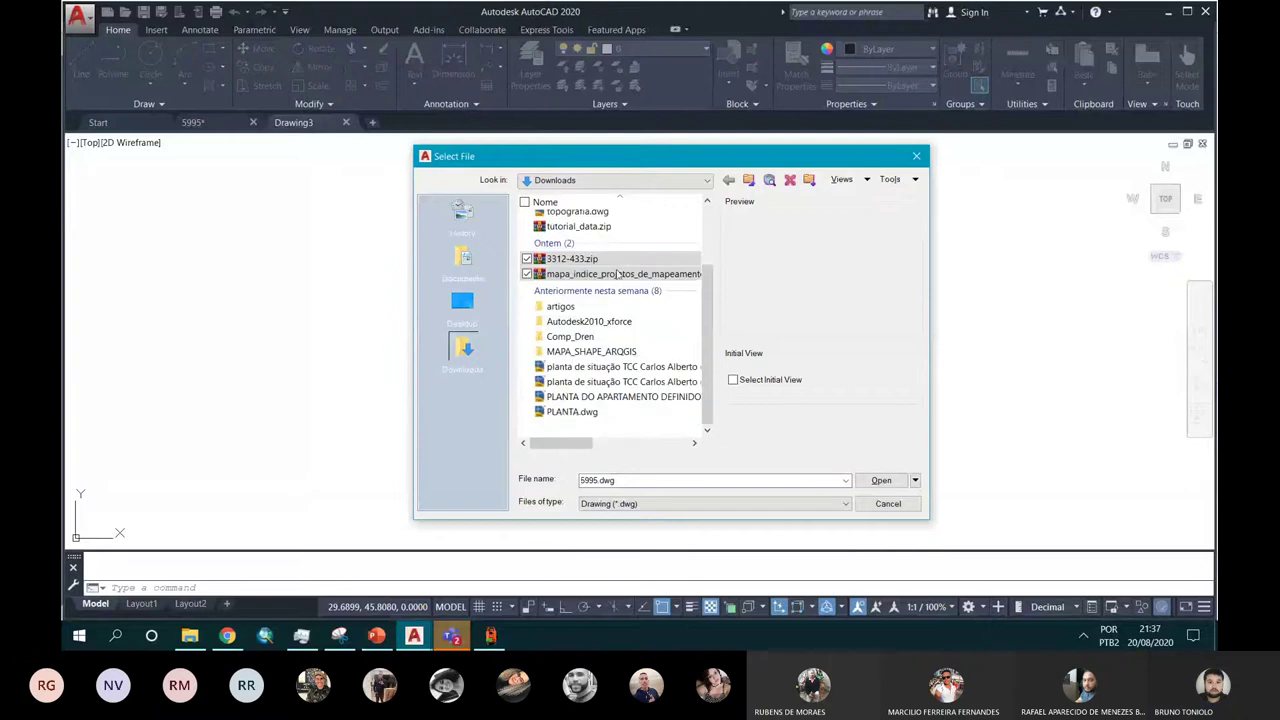
pyautogui.click(452, 635)
pyautogui.click(99, 24)
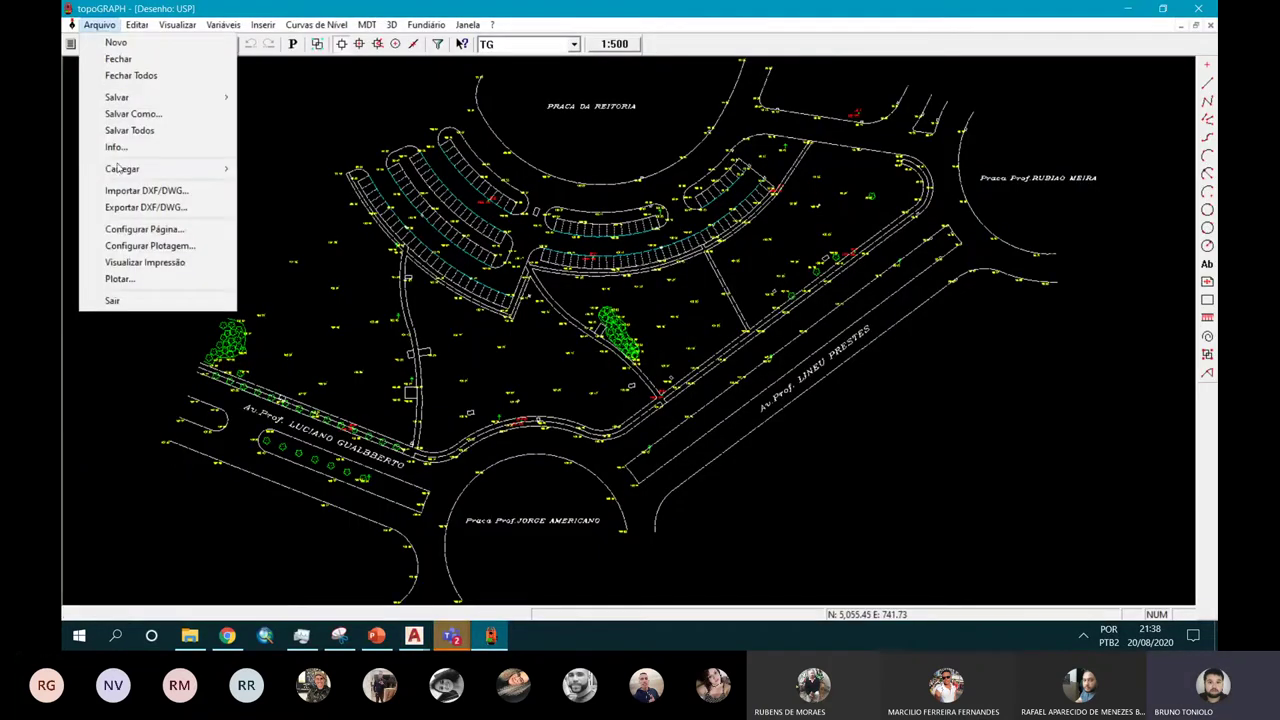
# Step: Re-export the drawing as DWG to Downloads, overwriting topografia.dwg, and go to AutoCAD
pyautogui.click(146, 207)
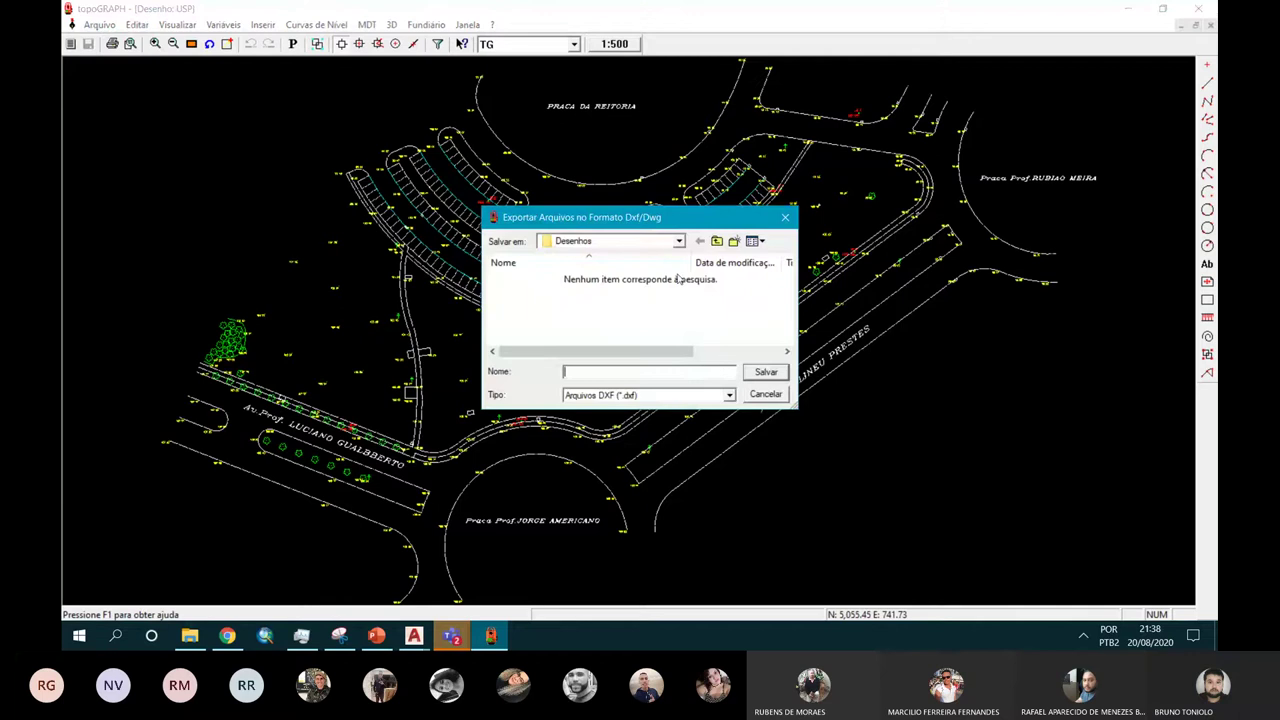
pyautogui.click(651, 238)
pyautogui.scroll(3, 617, 265)
pyautogui.click(590, 286)
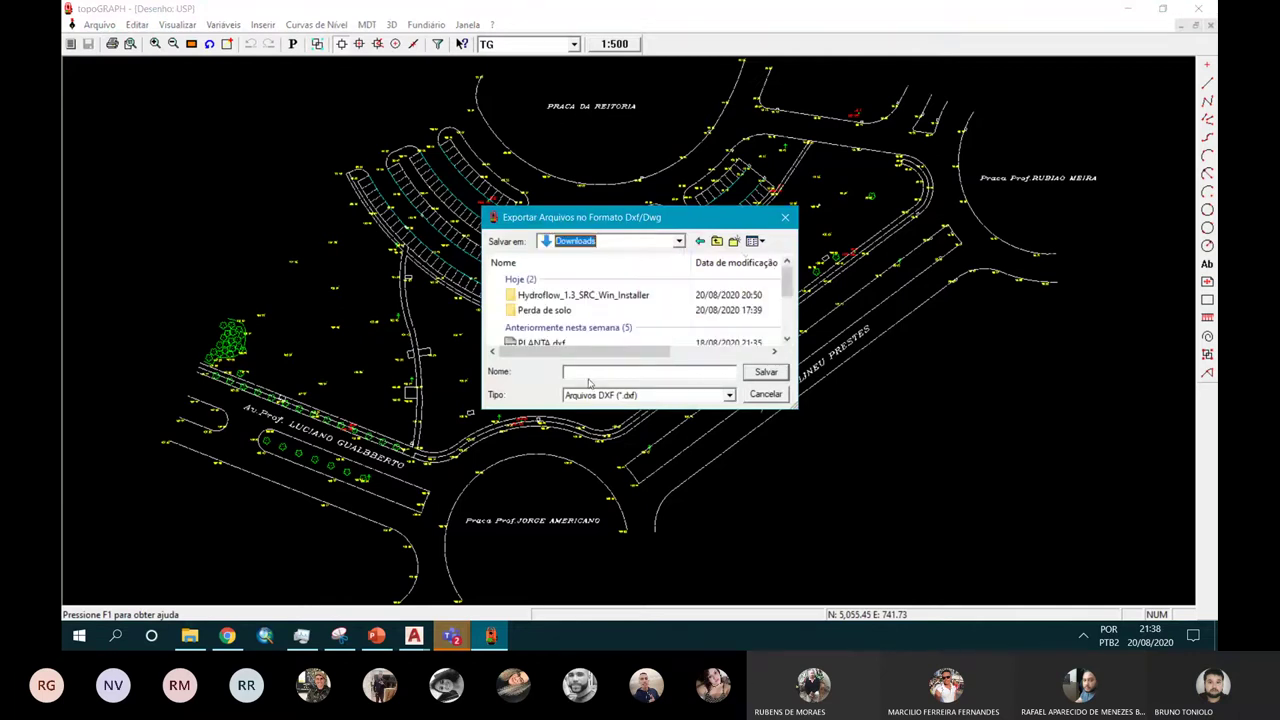
pyautogui.click(596, 395)
pyautogui.click(597, 419)
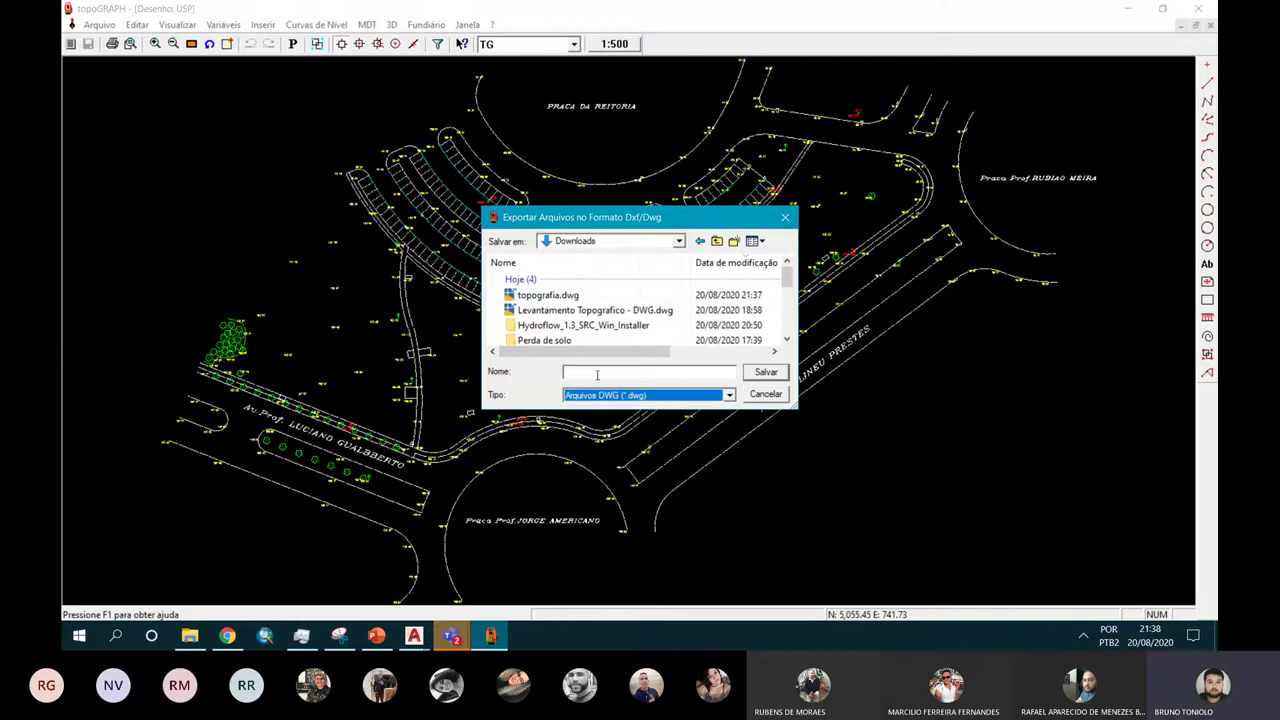
pyautogui.doubleClick(548, 295)
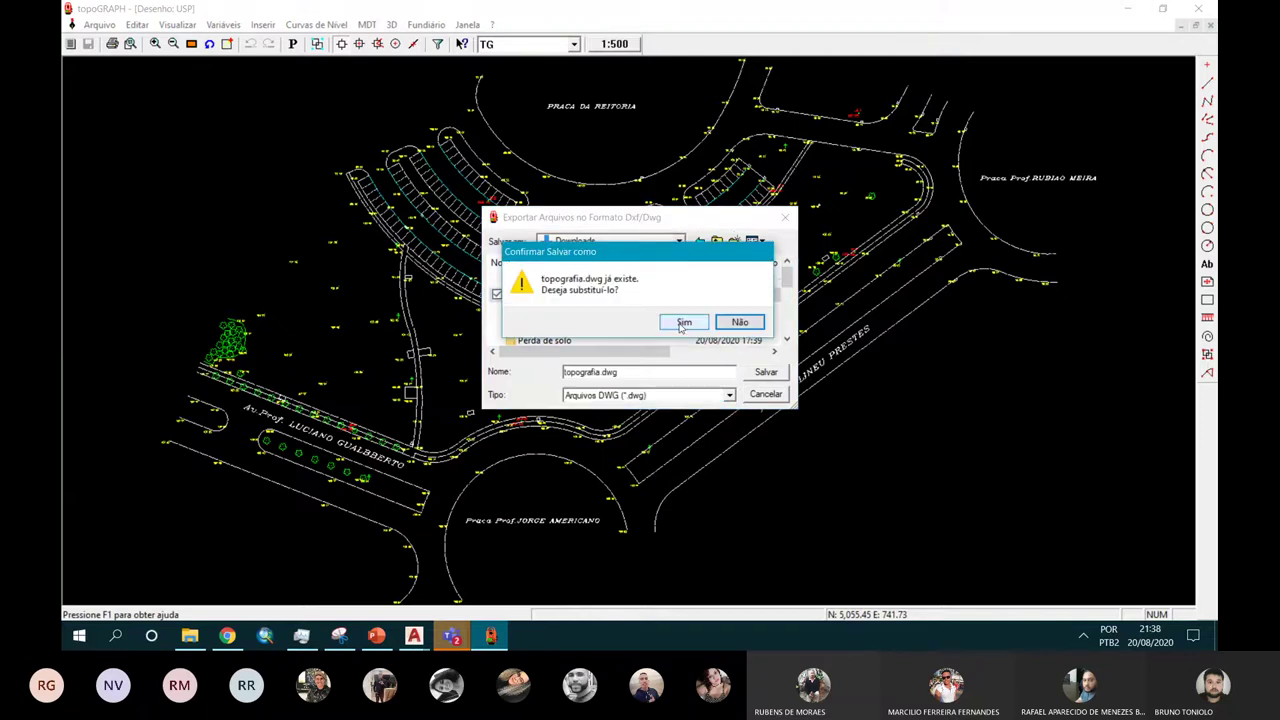
pyautogui.click(682, 321)
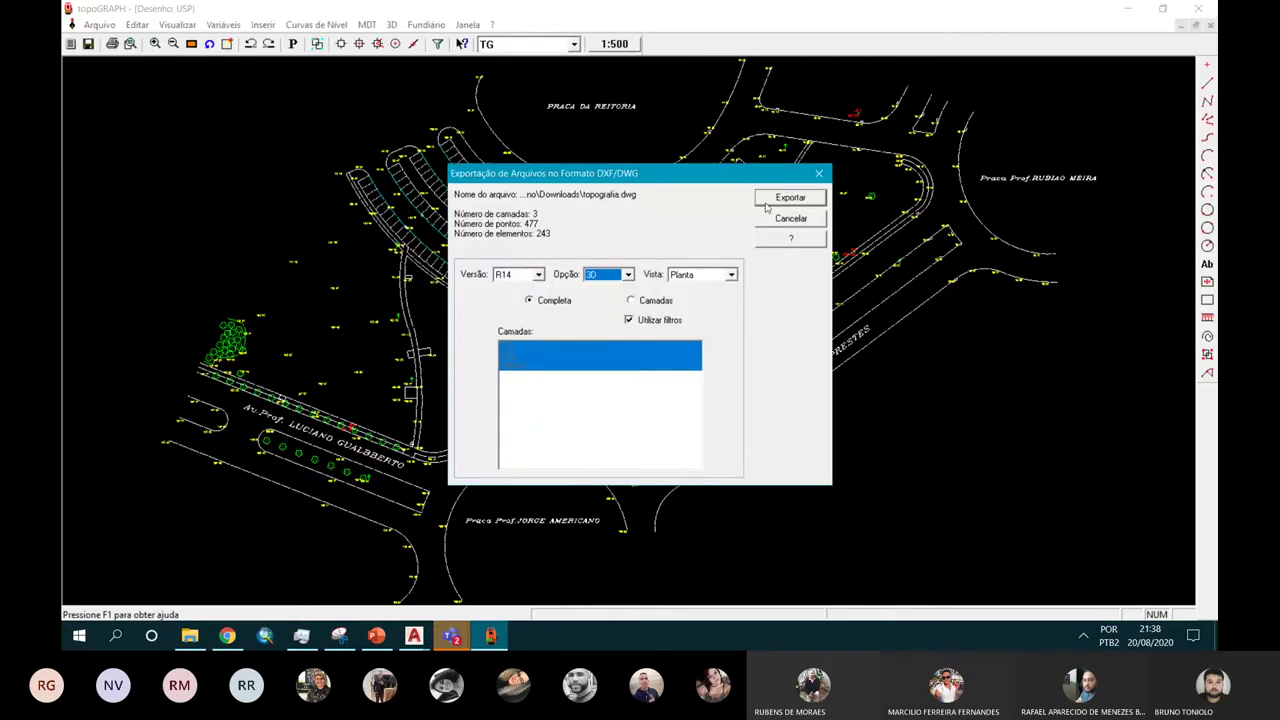
pyautogui.click(767, 204)
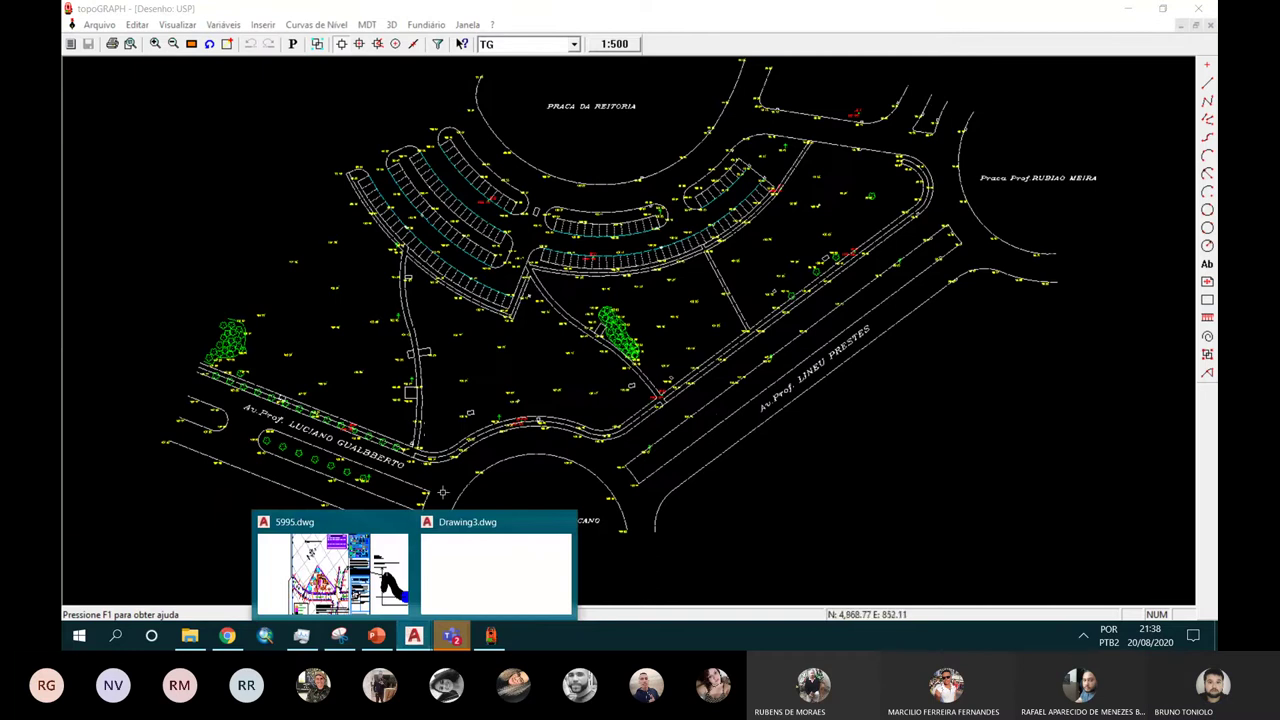
pyautogui.click(466, 551)
# Step: Open topografia.dwg in AutoCAD, zoom to its extents, and bring up Options with OP
pyautogui.doubleClick(571, 212)
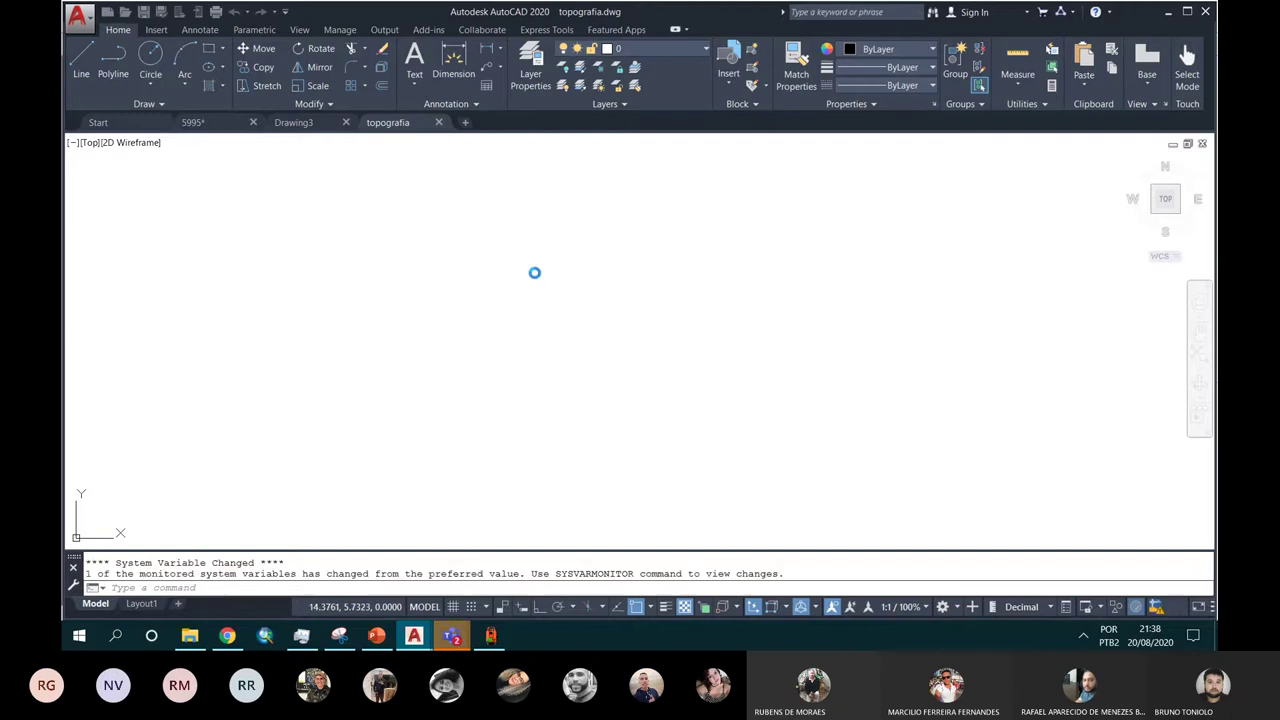
pyautogui.middleClick(523, 329)
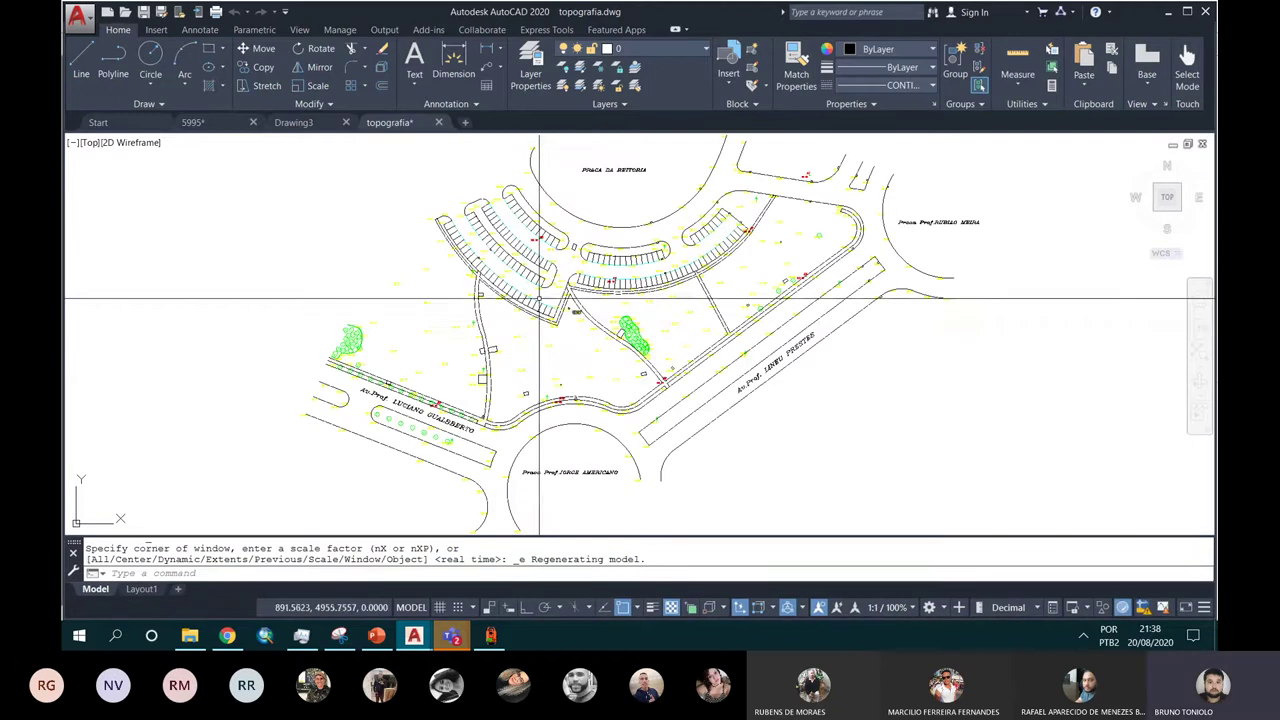
pyautogui.write('op')
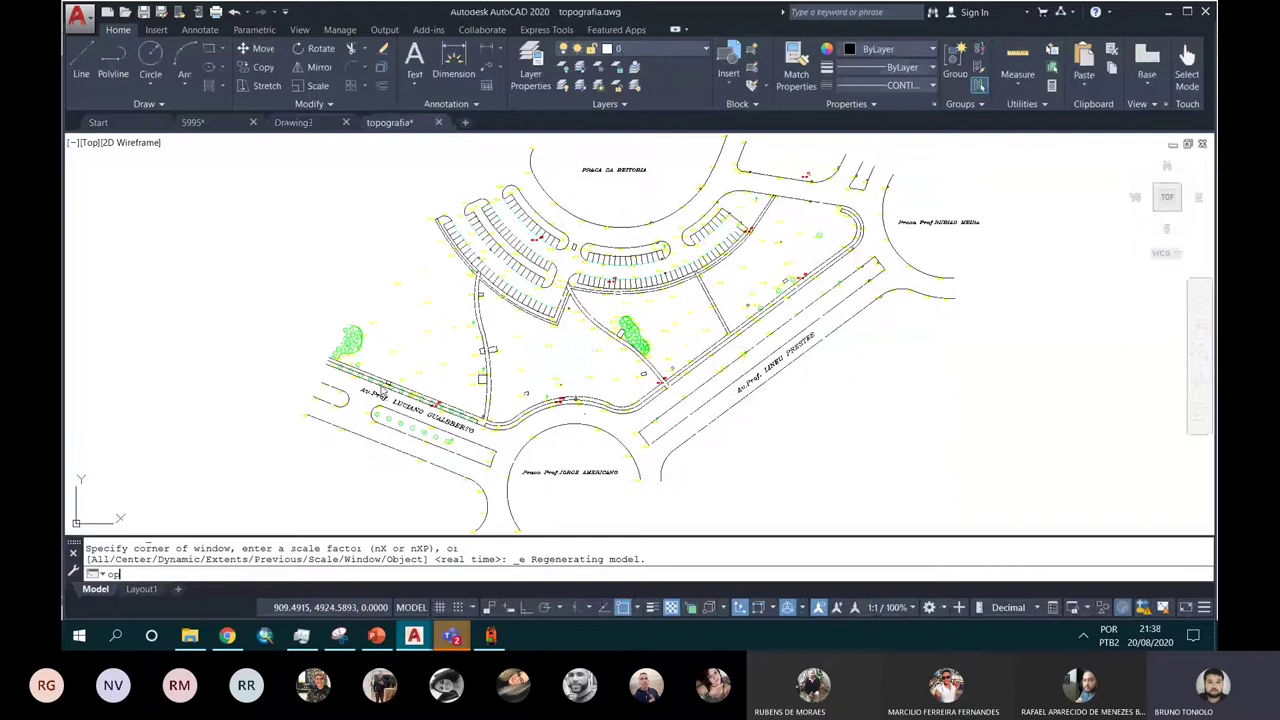
pyautogui.press('Return')
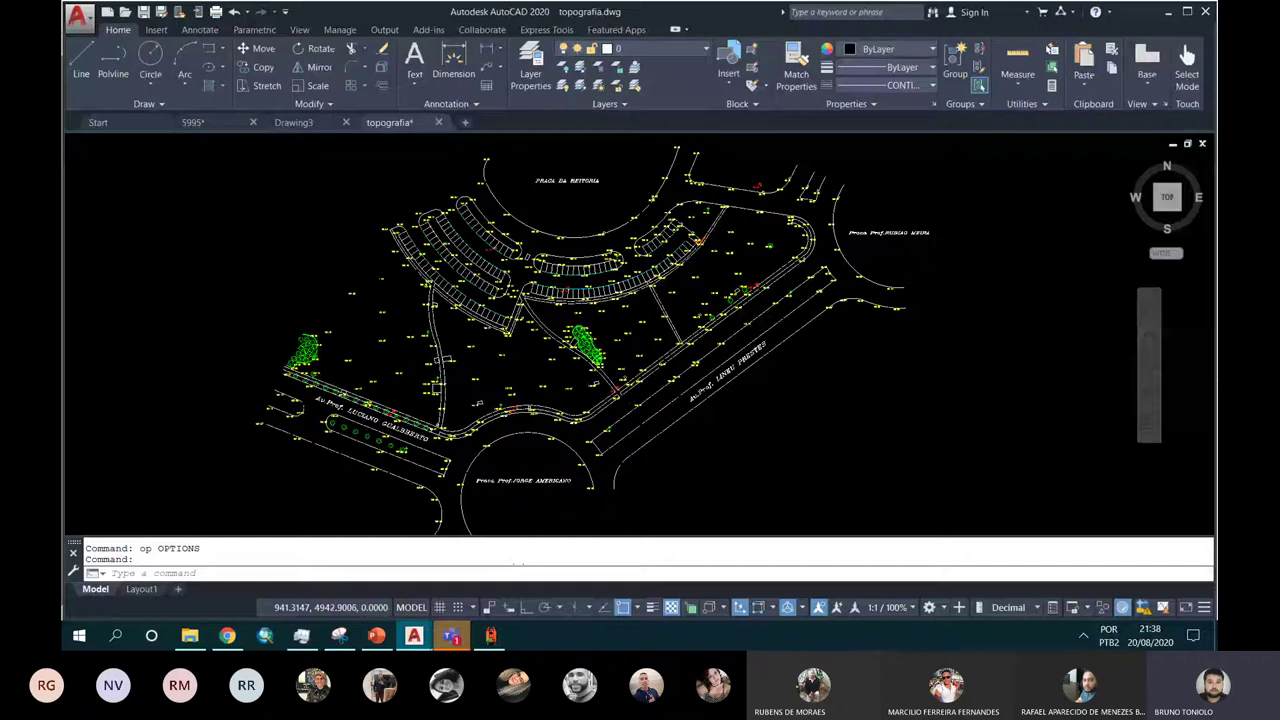
# Step: Zoom to the green tree hatch and draw a REC rectangle enclosing it
pyautogui.scroll(4, 580, 340)
pyautogui.scroll(4, 536, 285)
pyautogui.moveTo(536, 285); pyautogui.dragTo(557, 220, button='middle')
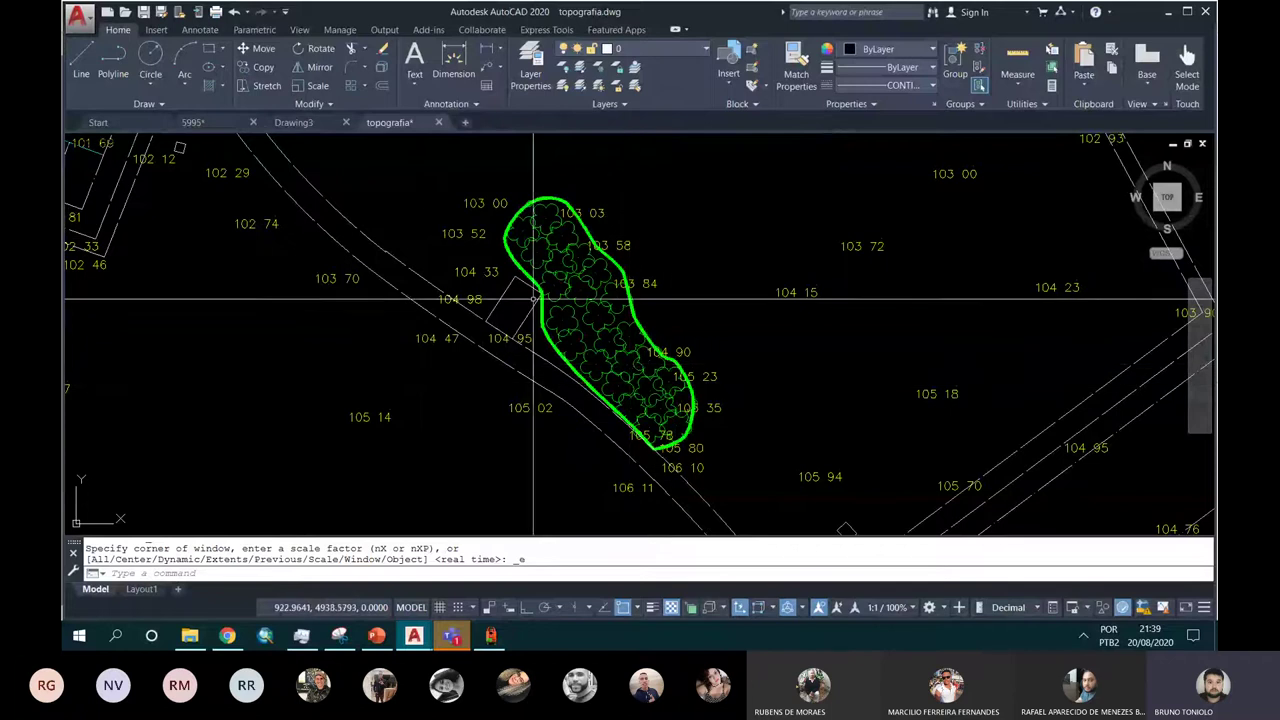
pyautogui.write('rec')
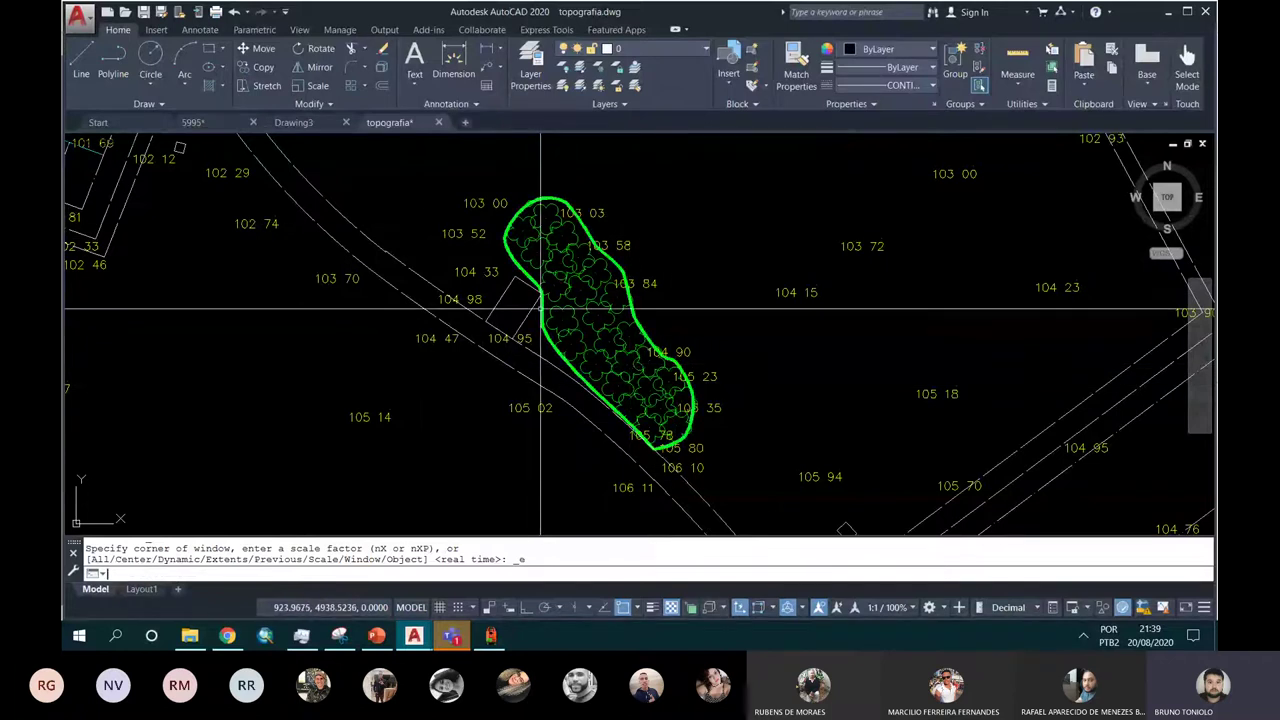
pyautogui.press('Return')
pyautogui.click(435, 184)
pyautogui.click(741, 468)
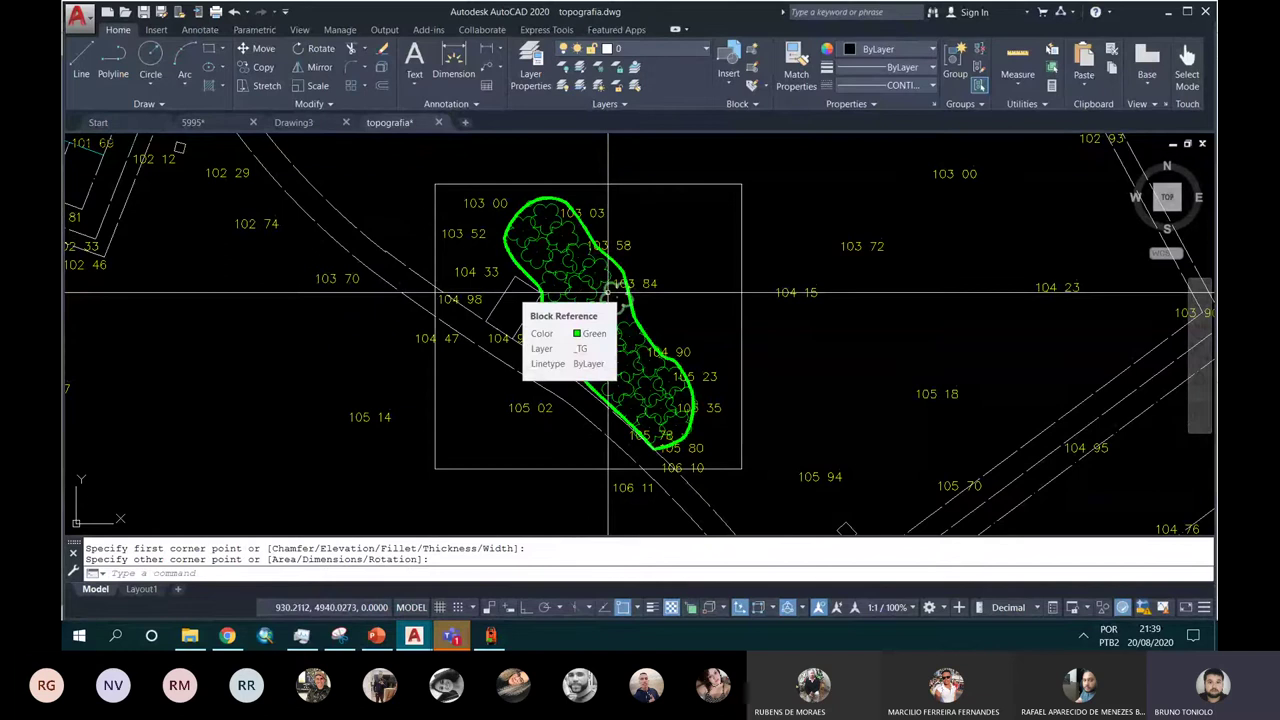
# Step: Window-select the tree hatch, outline and rectangle (44 objects) and delete them
pyautogui.click(476, 461)
pyautogui.click(428, 178)
pyautogui.scroll(-4, 579, 338)
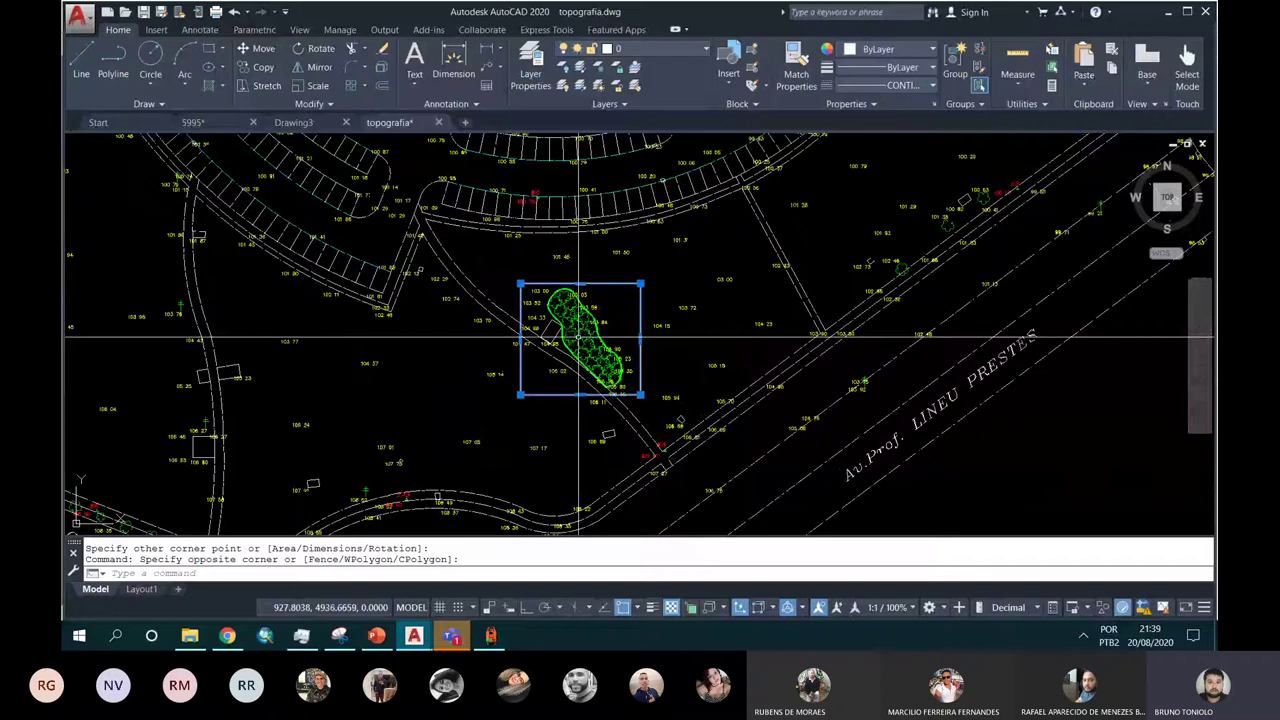
pyautogui.scroll(4, 579, 338)
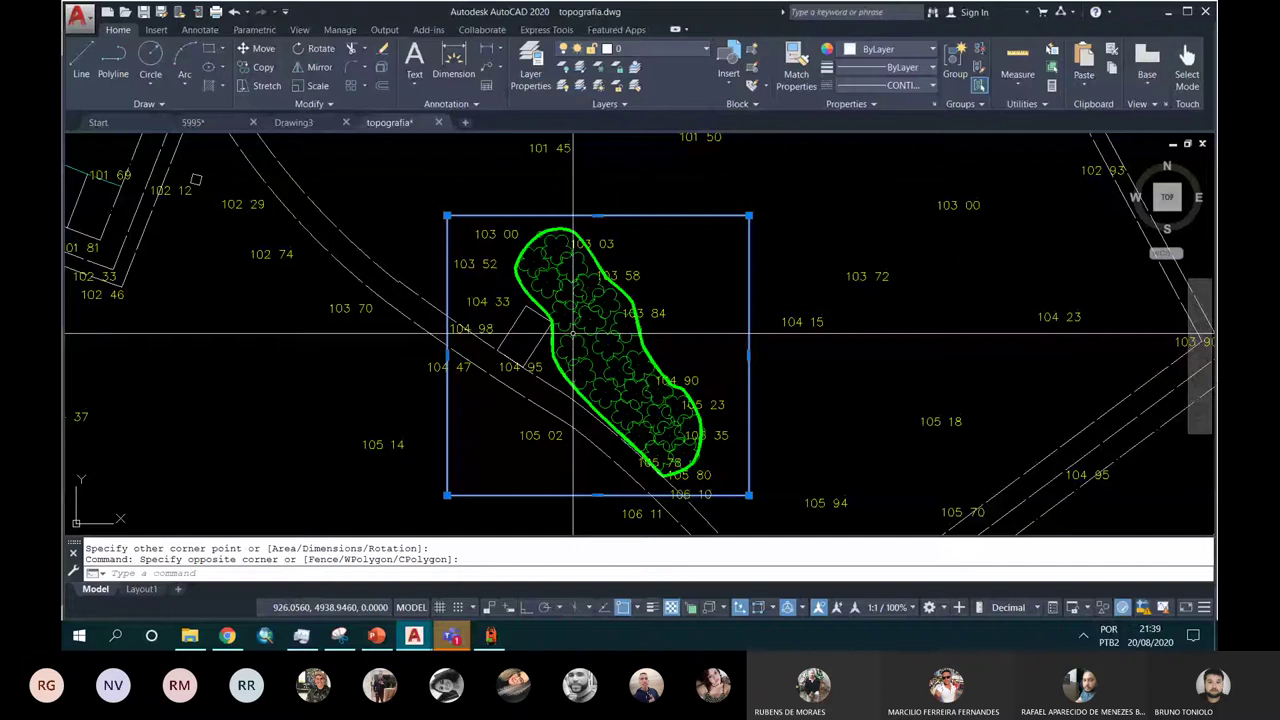
pyautogui.press('Delete')
pyautogui.scroll(-3, 573, 333)
pyautogui.scroll(4, 544, 349)
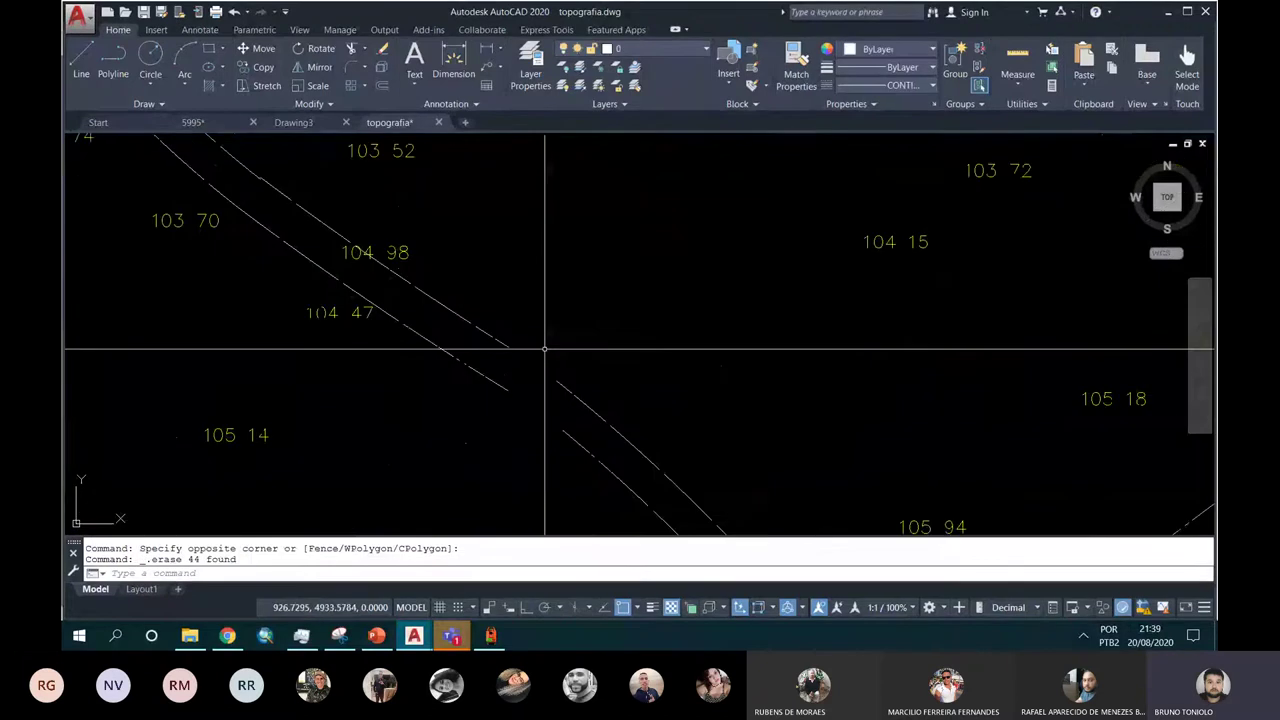
pyautogui.click(498, 341)
pyautogui.click(508, 347)
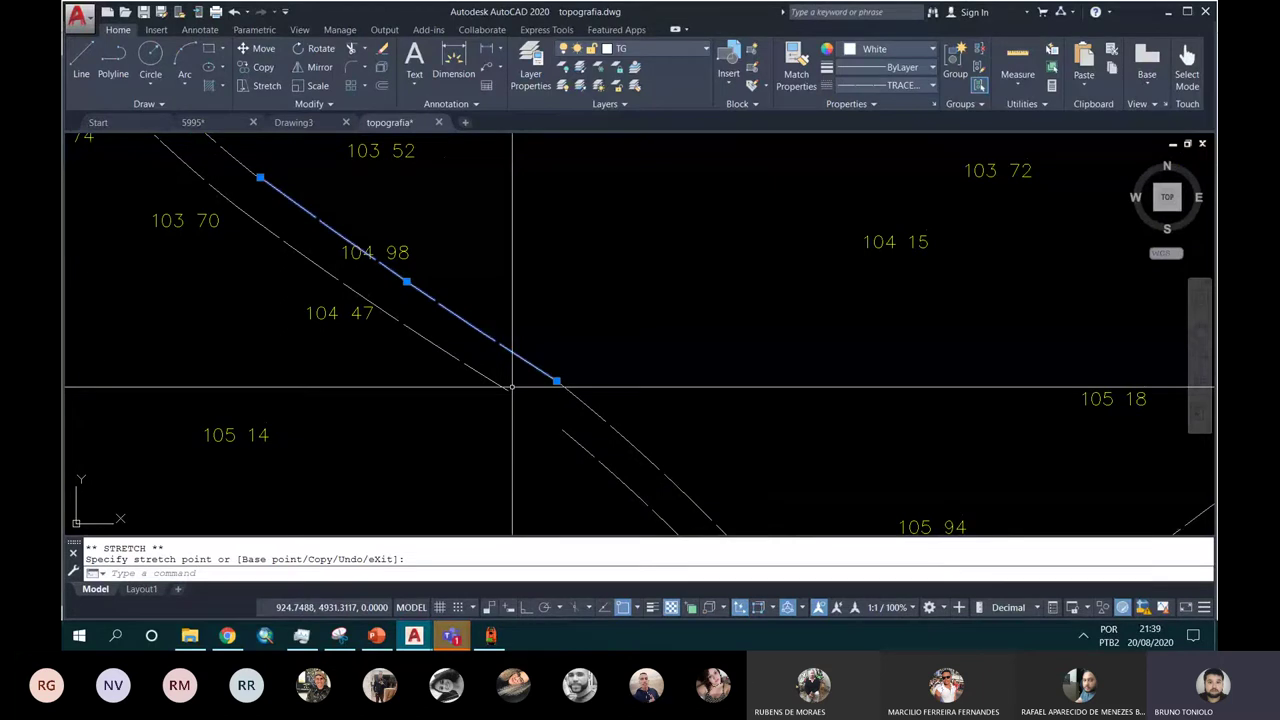
pyautogui.press('Escape')
pyautogui.scroll(-10, 512, 387)
pyautogui.middleClick(601, 351)
pyautogui.middleClick(601, 351)
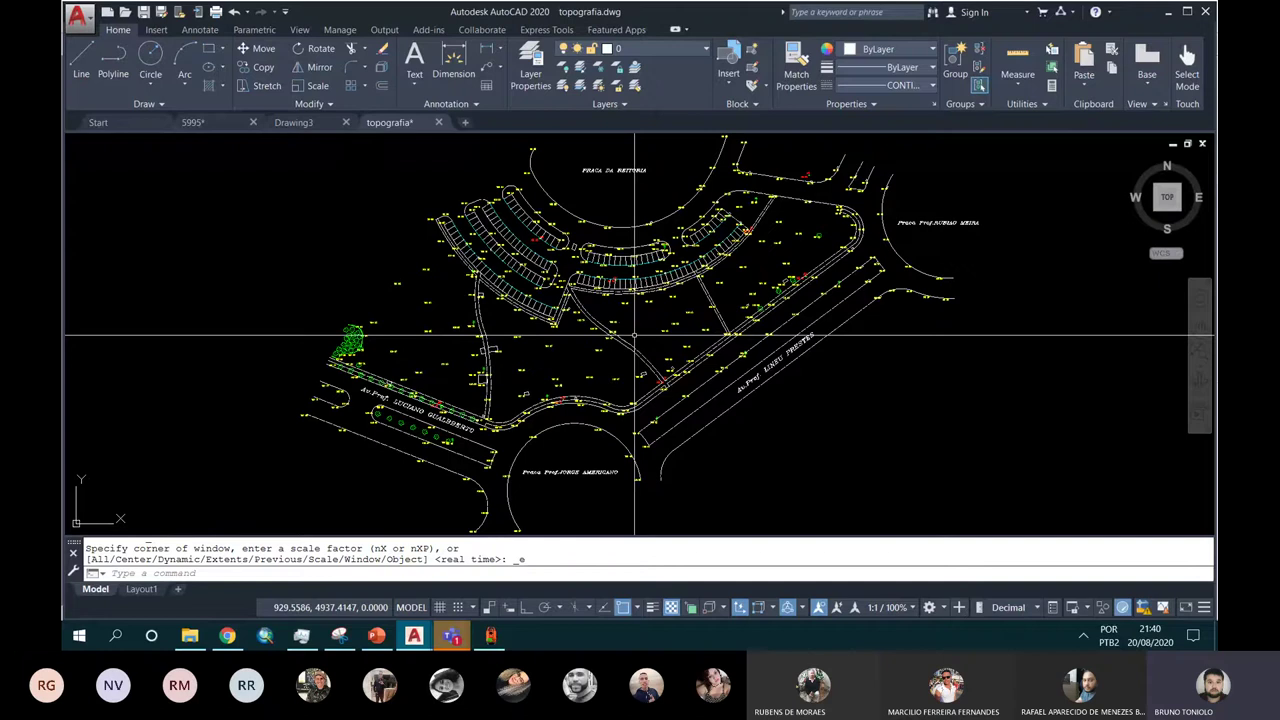
pyautogui.scroll(5, 634, 335)
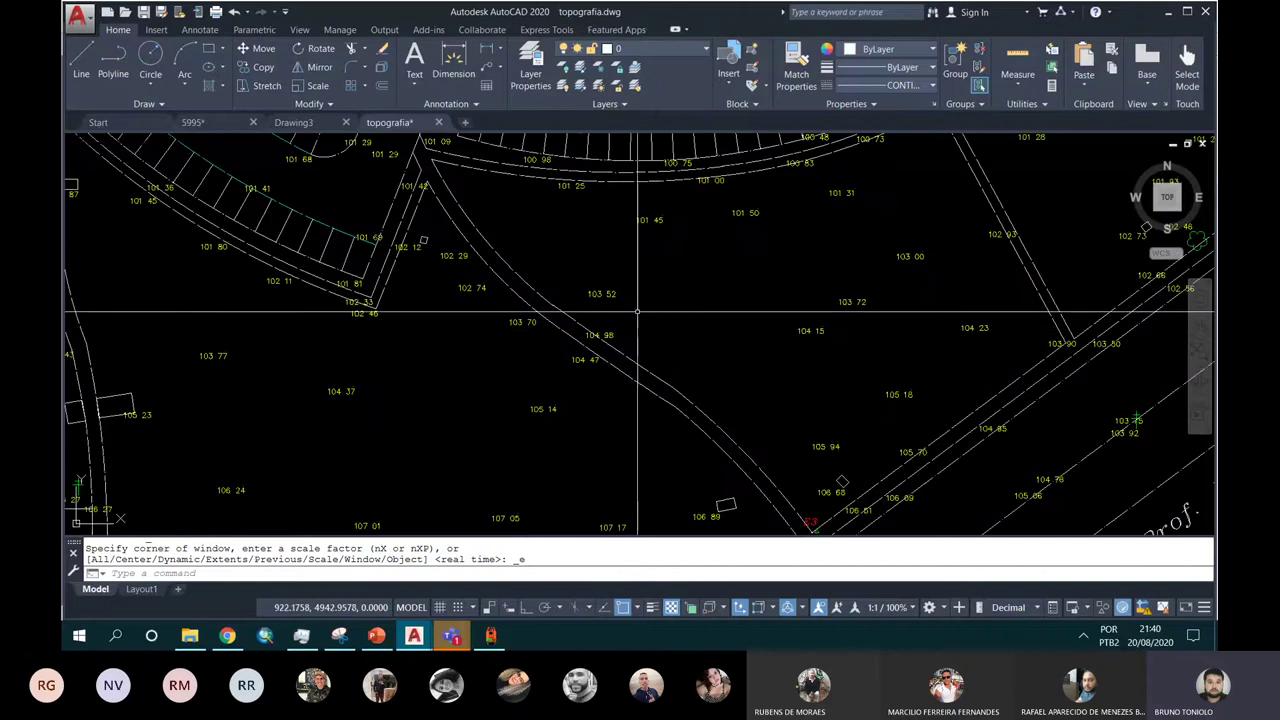
pyautogui.scroll(1, 607, 371)
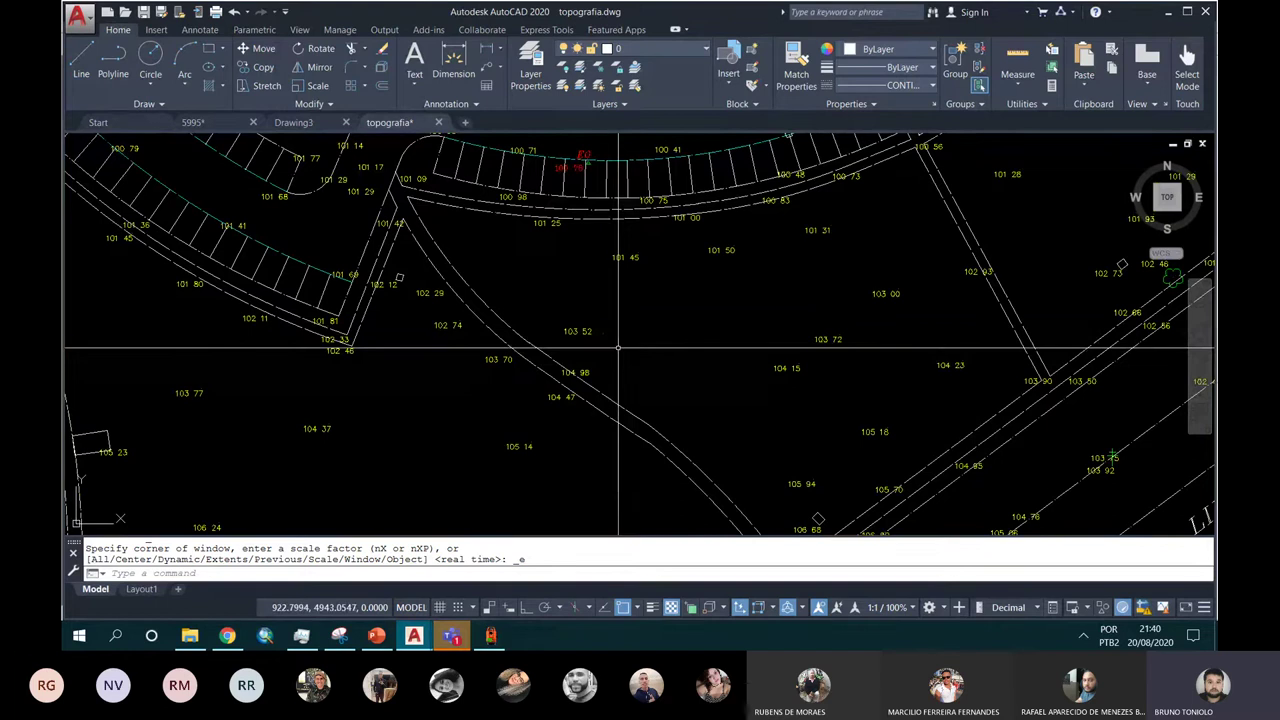
pyautogui.scroll(1, 617, 358)
pyautogui.scroll(1, 616, 367)
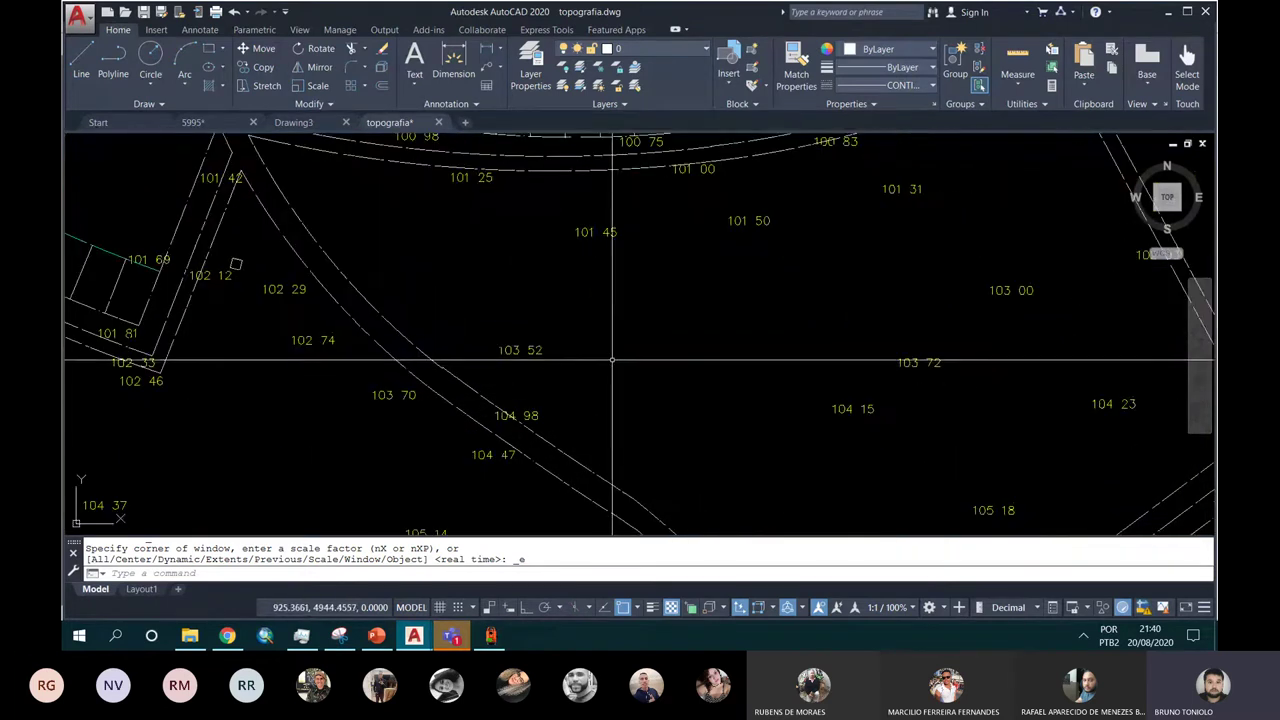
pyautogui.moveTo(612, 359); pyautogui.dragTo(564, 319, button='middle')
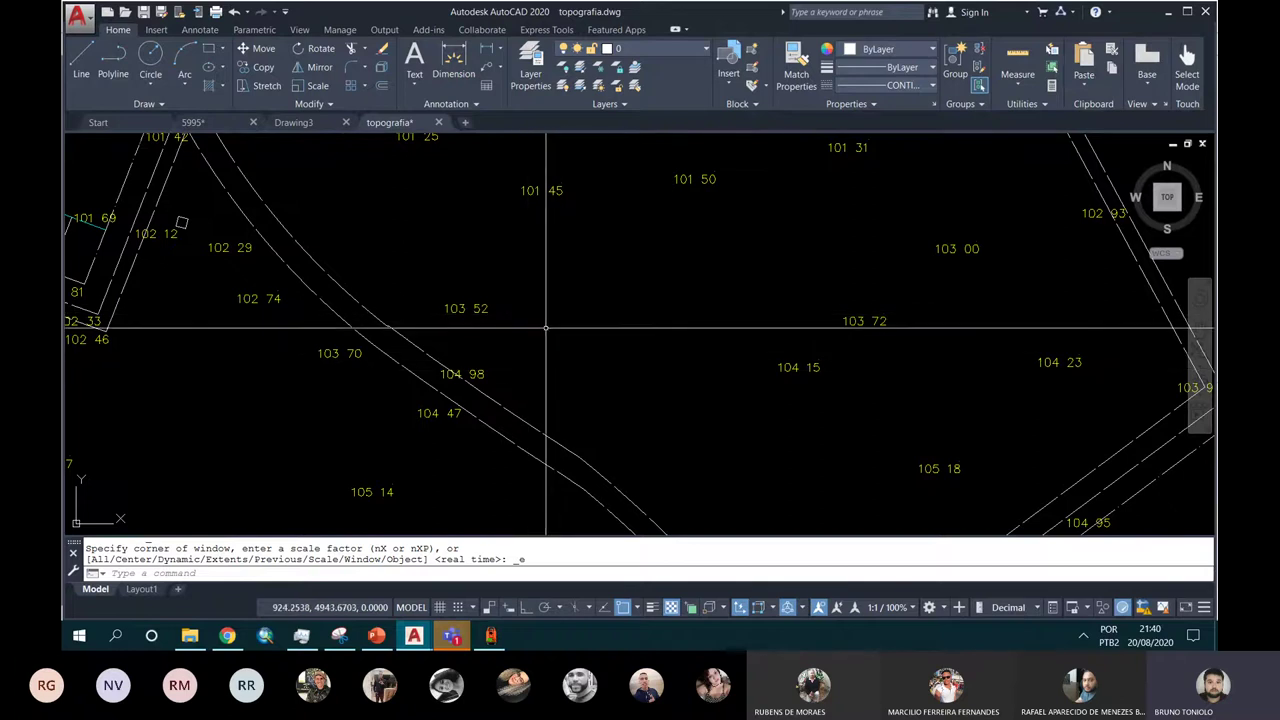
pyautogui.moveTo(546, 327); pyautogui.dragTo(536, 377, button='middle')
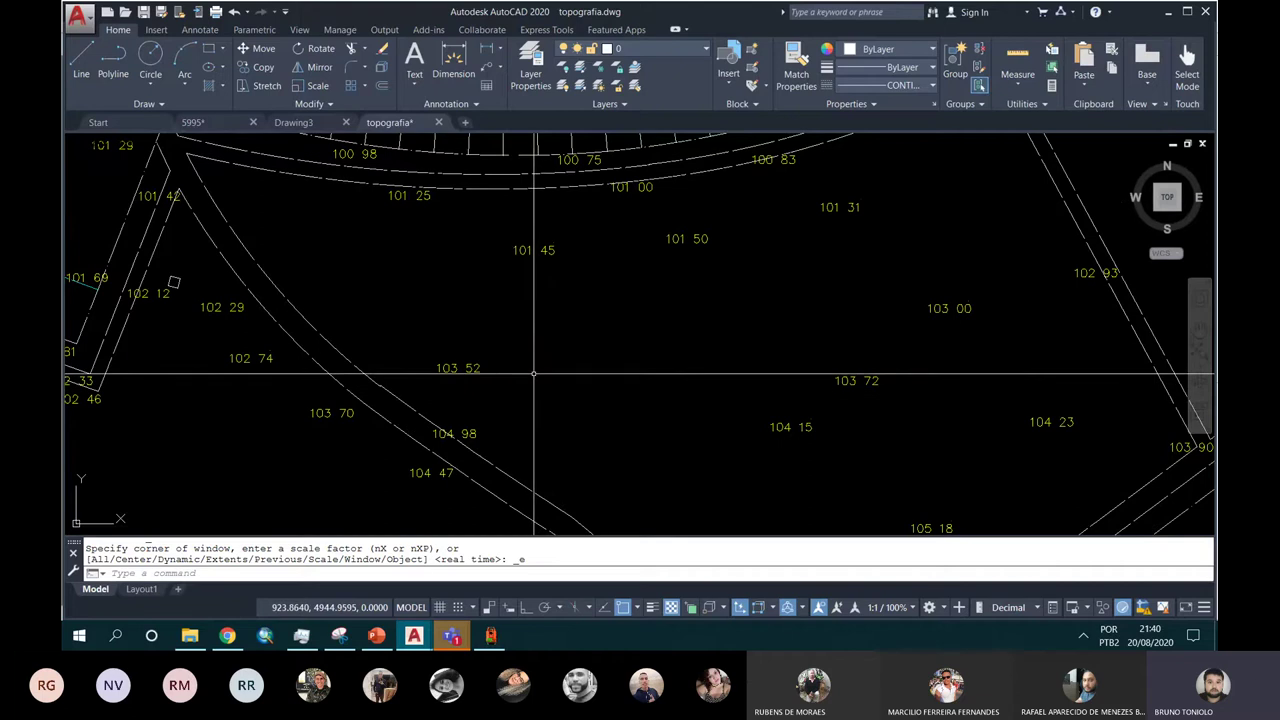
pyautogui.moveTo(534, 374); pyautogui.dragTo(568, 346, button='middle')
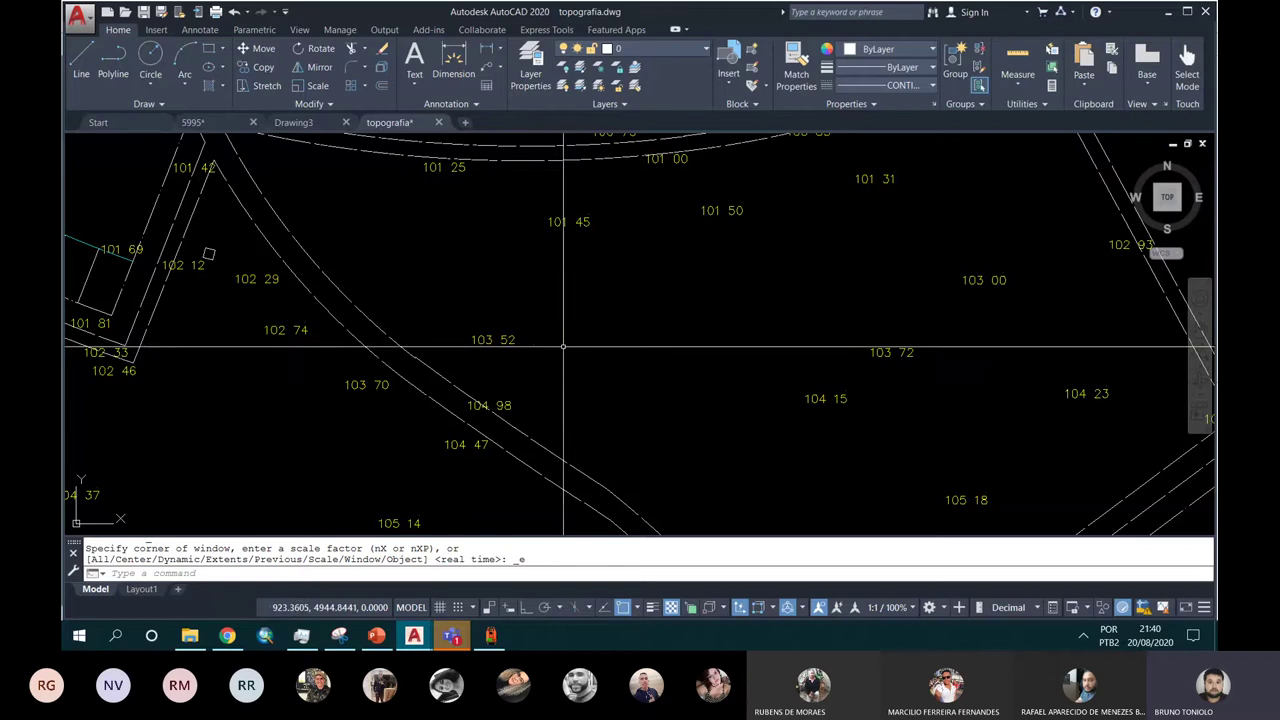
pyautogui.scroll(-3, 595, 328)
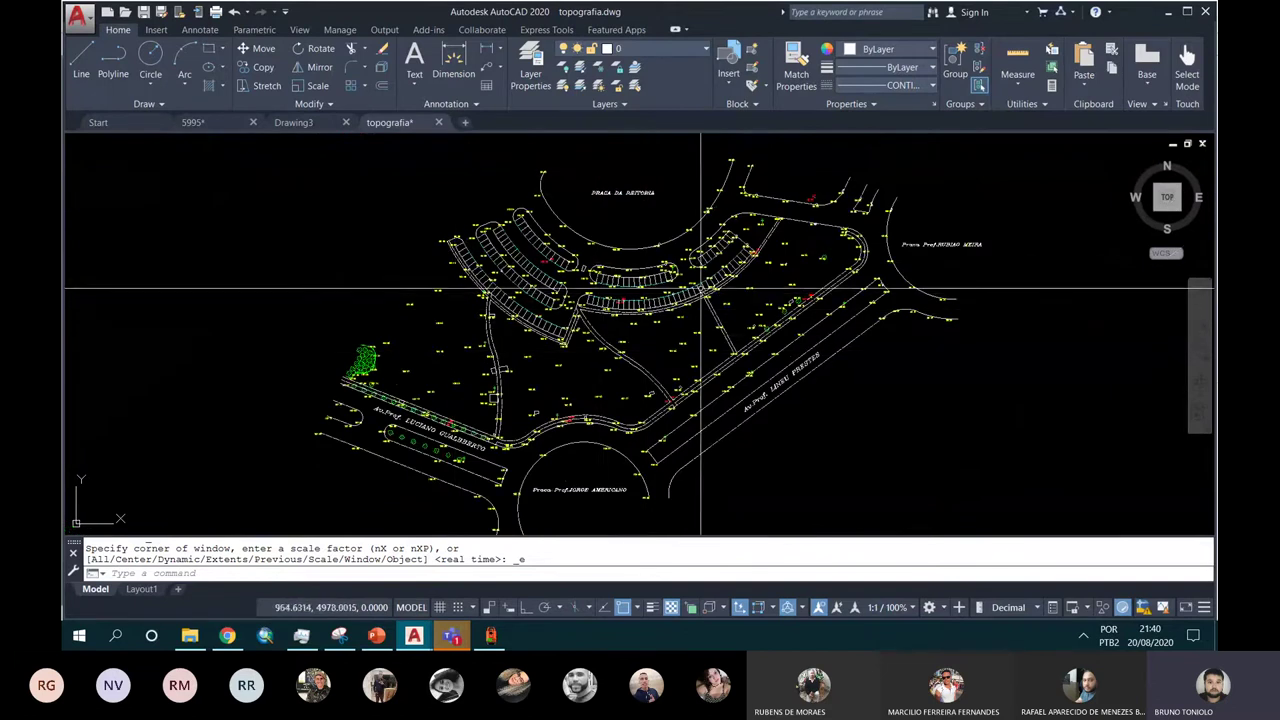
pyautogui.scroll(1, 688, 320)
pyautogui.scroll(-1, 678, 326)
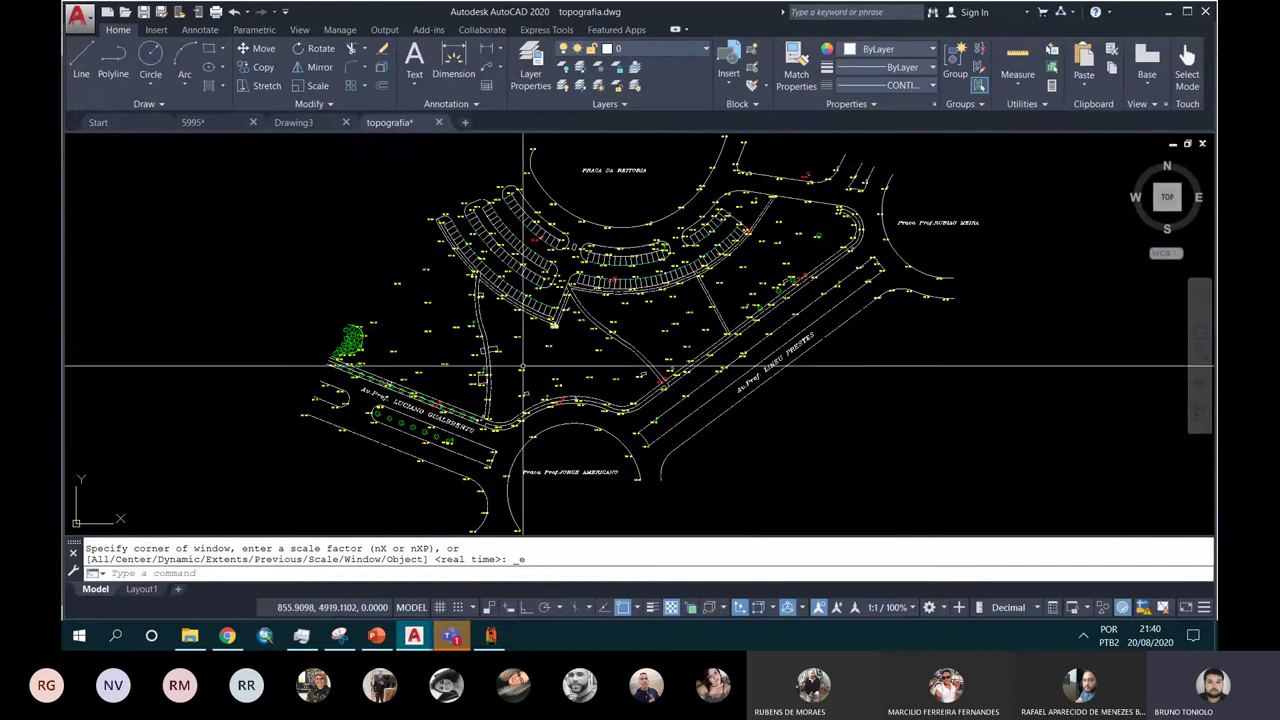
pyautogui.scroll(1, 368, 467)
pyautogui.scroll(2, 368, 467)
pyautogui.moveTo(691, 266); pyautogui.dragTo(620, 456, button='middle')
pyautogui.scroll(-3, 622, 356)
pyautogui.scroll(3, 814, 263)
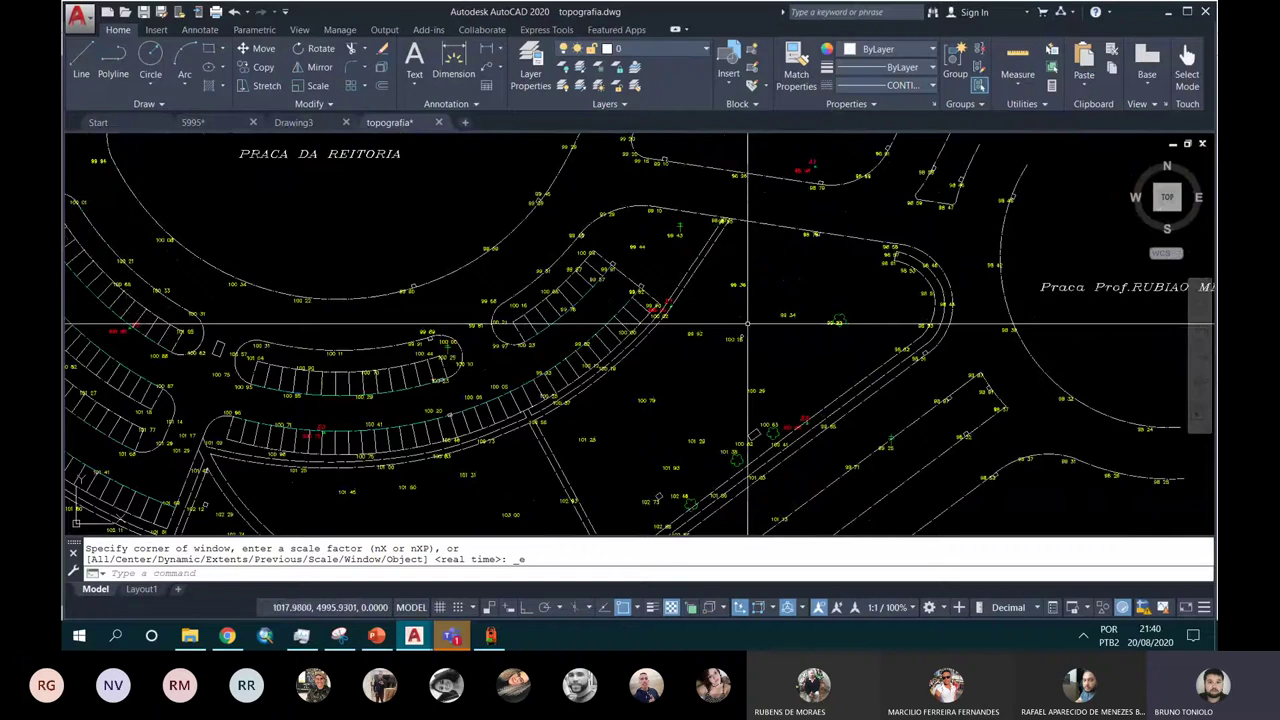
pyautogui.scroll(-1, 640, 310)
pyautogui.scroll(1, 515, 288)
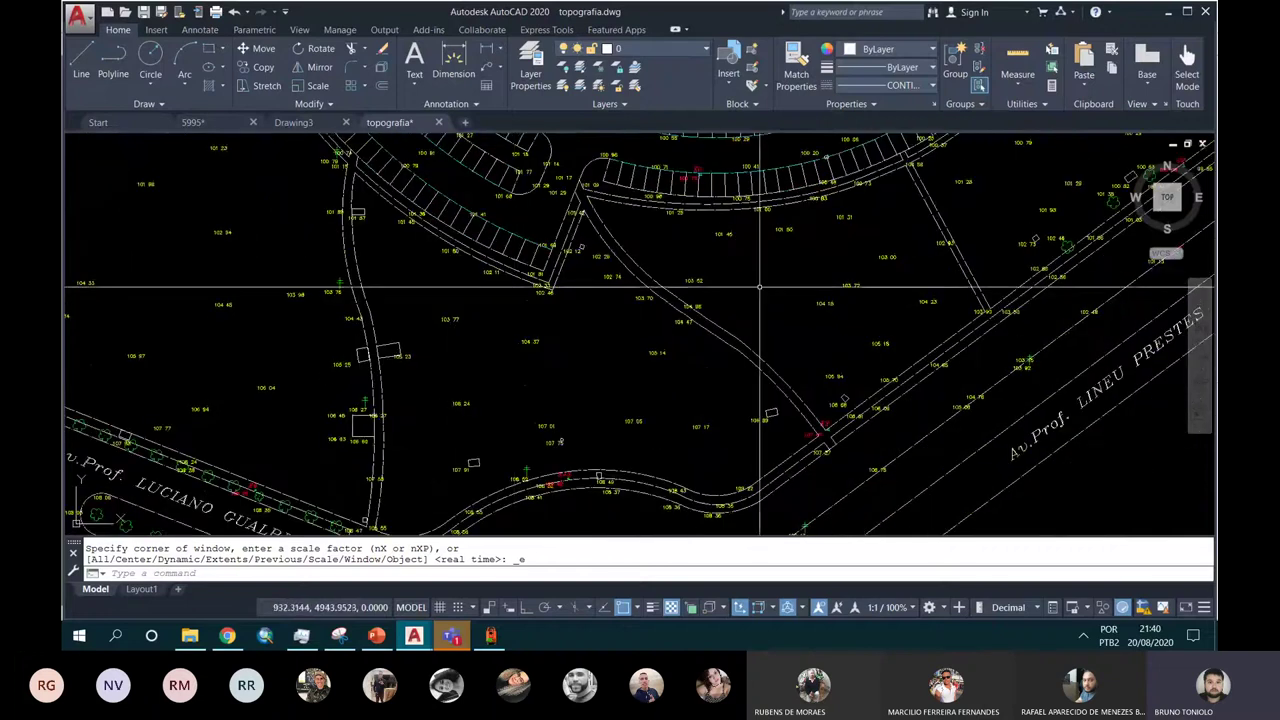
pyautogui.scroll(-1, 760, 287)
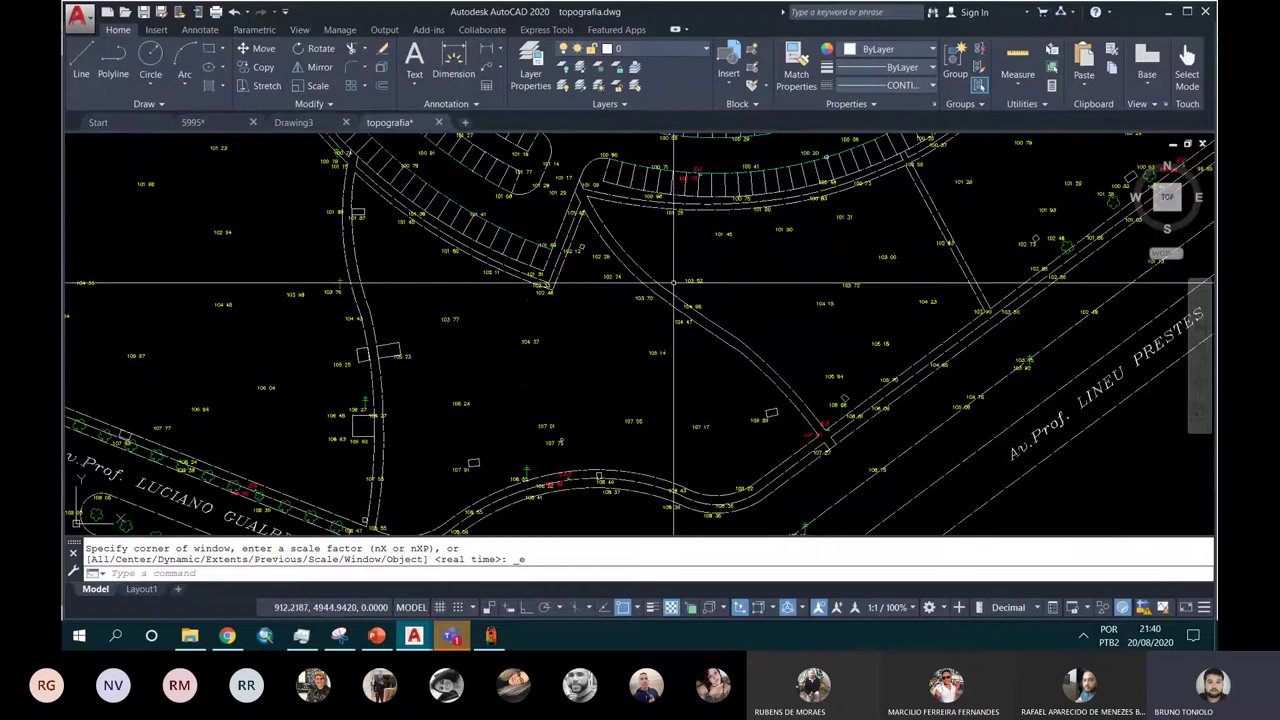
pyautogui.scroll(-3, 666, 271)
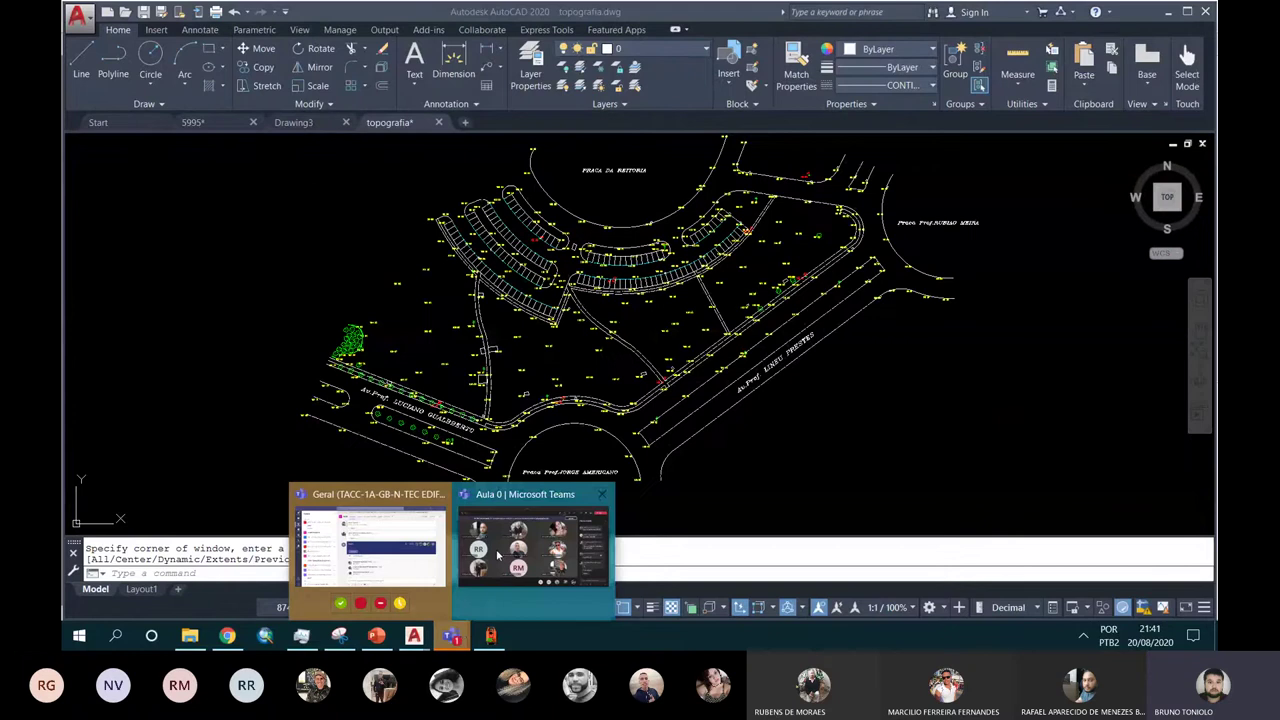
# Step: Dismiss the Teams meeting's recording notice, then return through AutoCAD to the PowerPoint slides
pyautogui.click(497, 555)
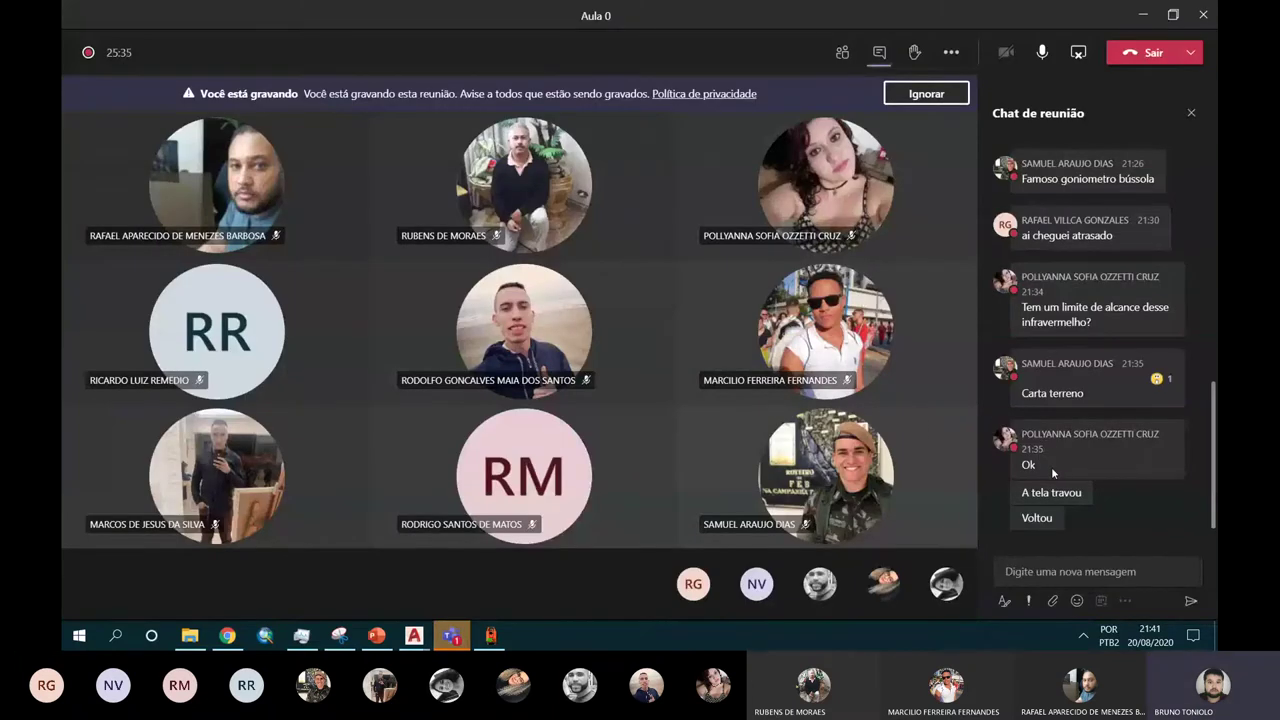
pyautogui.click(927, 94)
pyautogui.moveTo(1090, 470)
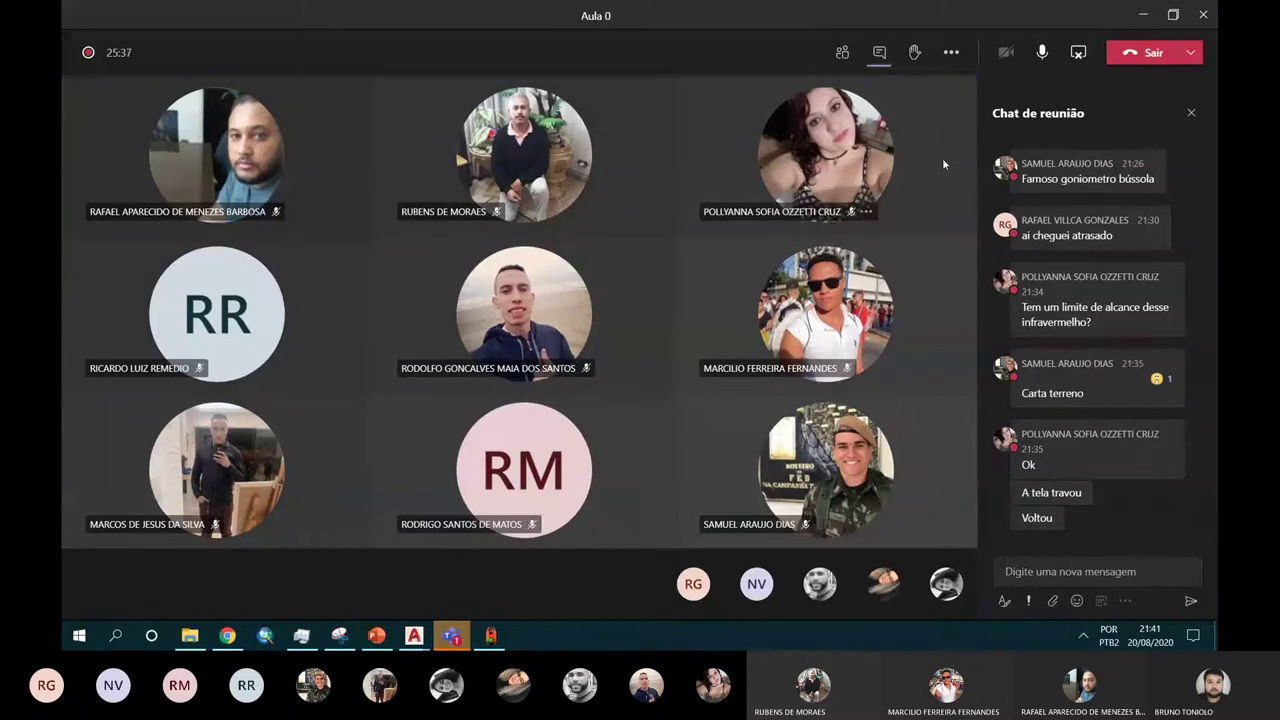
pyautogui.click(1143, 14)
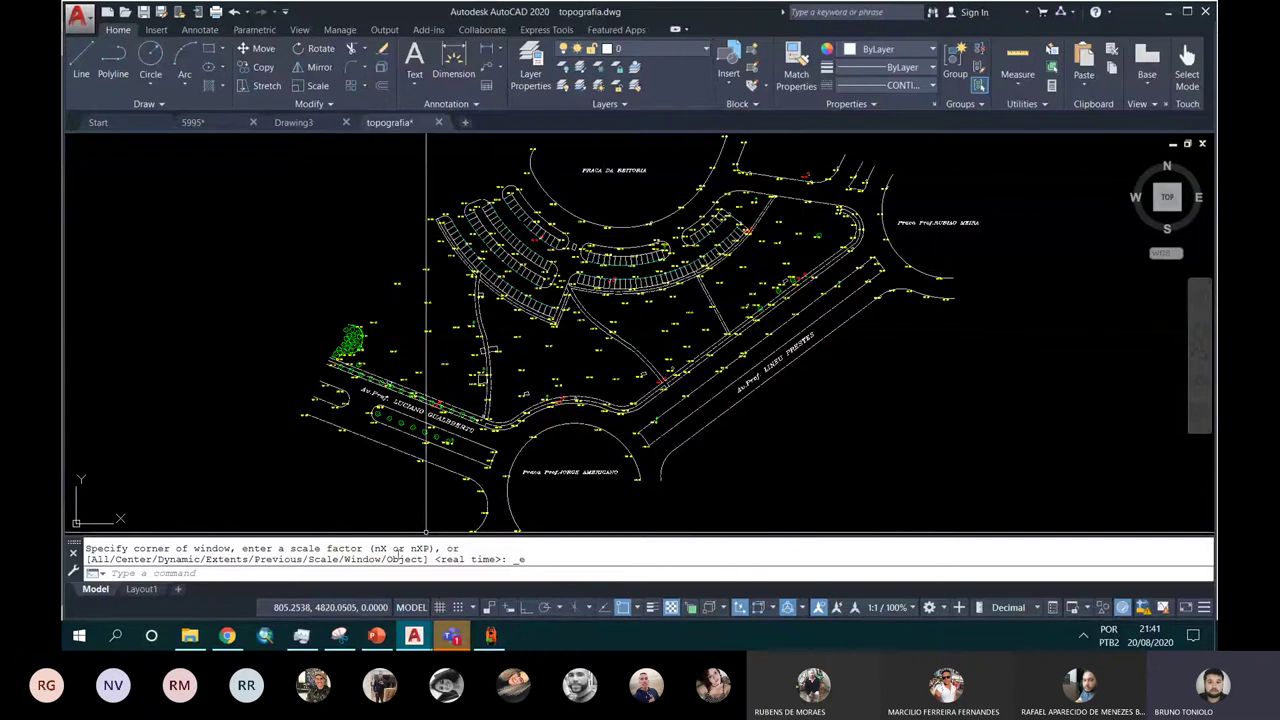
pyautogui.click(376, 635)
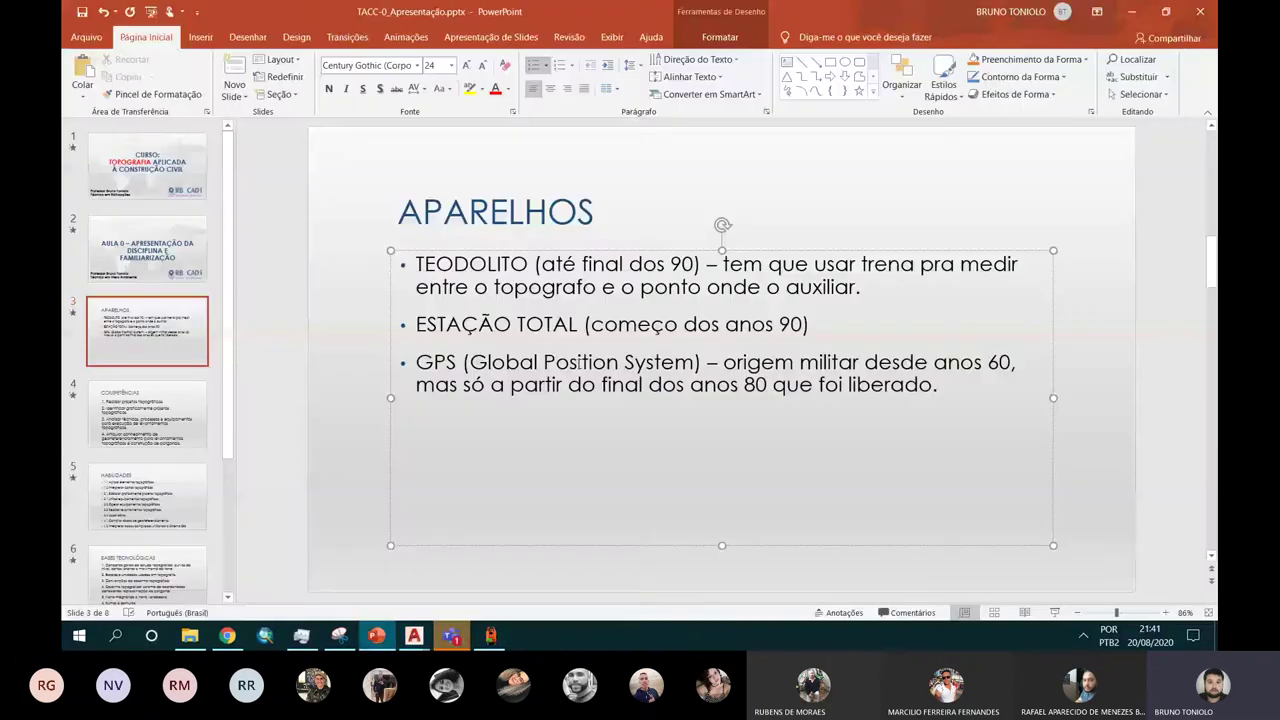
# Step: Add a bullet after GPS: 'LEVANTAMENTO TOPOGRÁFICO É IGUAL LEVANT. PLANIALTIMÉTRICO.'
pyautogui.click(978, 393)
pyautogui.press('Return')
pyautogui.press('Return')
pyautogui.press('BackSpace')
pyautogui.write('LEVANTA')
pyautogui.write('MENTO TOPOGRÁFICO É IGUAL LEVANT. PLANIALTIMÉTRICO.')
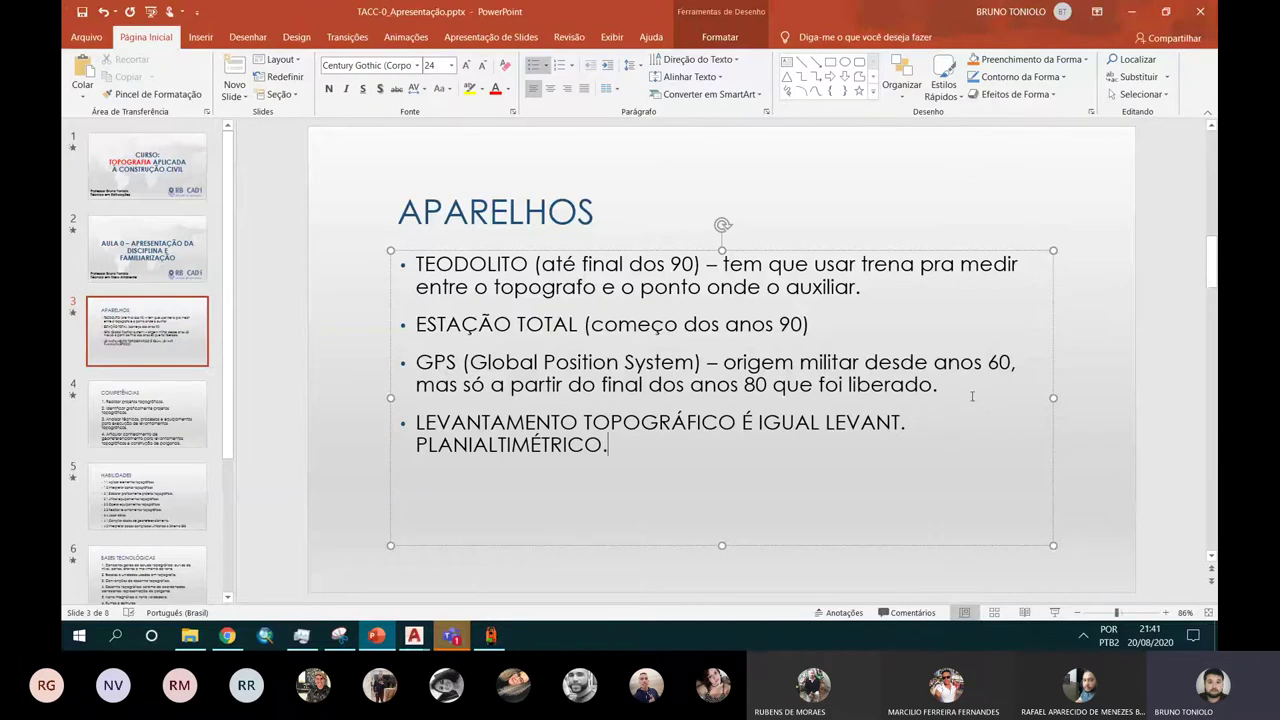
# Step: Append '- PLANO (2d - X E Y), ALTIMETRICO (3D).' to the bullet, then show topoGRAPH
pyautogui.moveTo(471, 445); pyautogui.dragTo(416, 445)
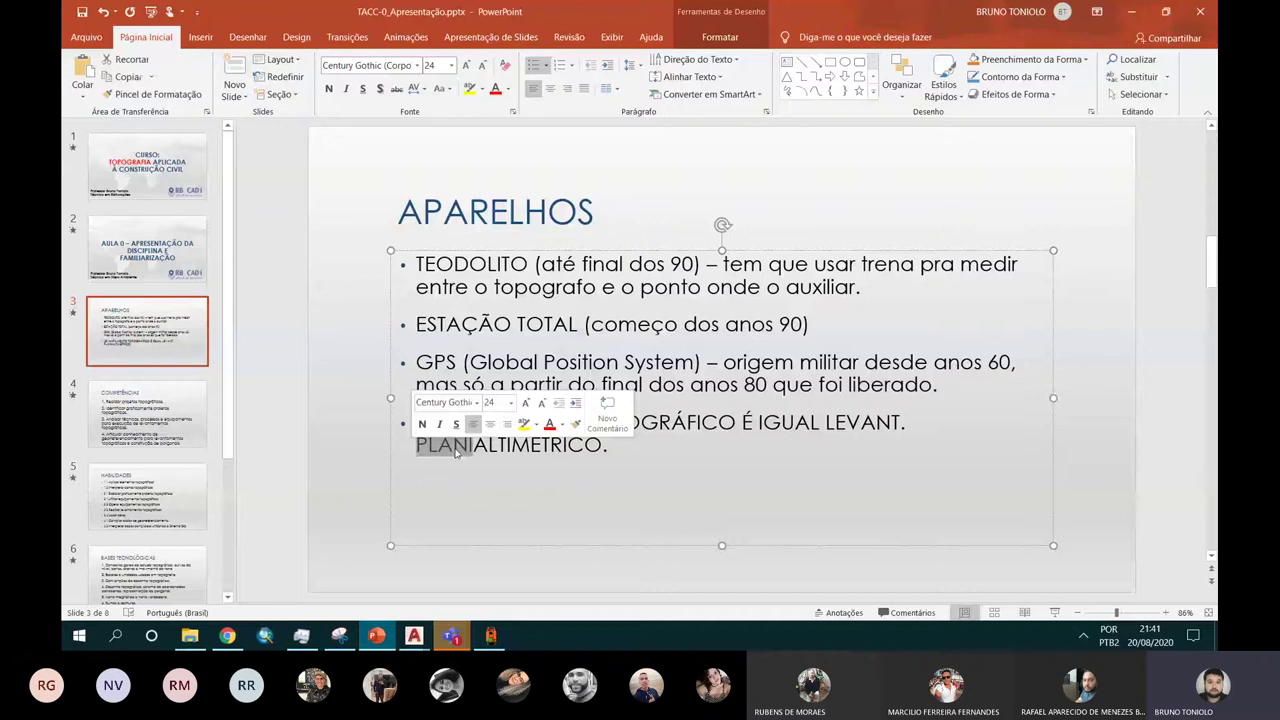
pyautogui.click(622, 446)
pyautogui.write('- ')
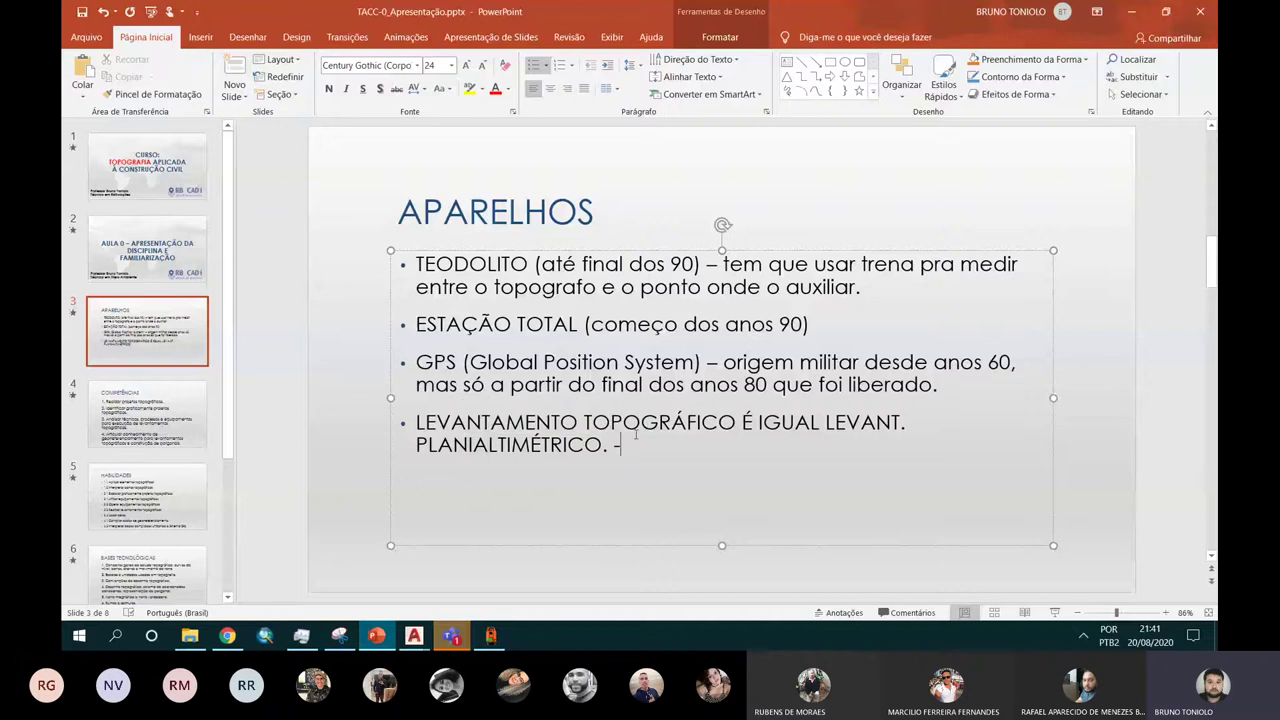
pyautogui.write('PLANO (2')
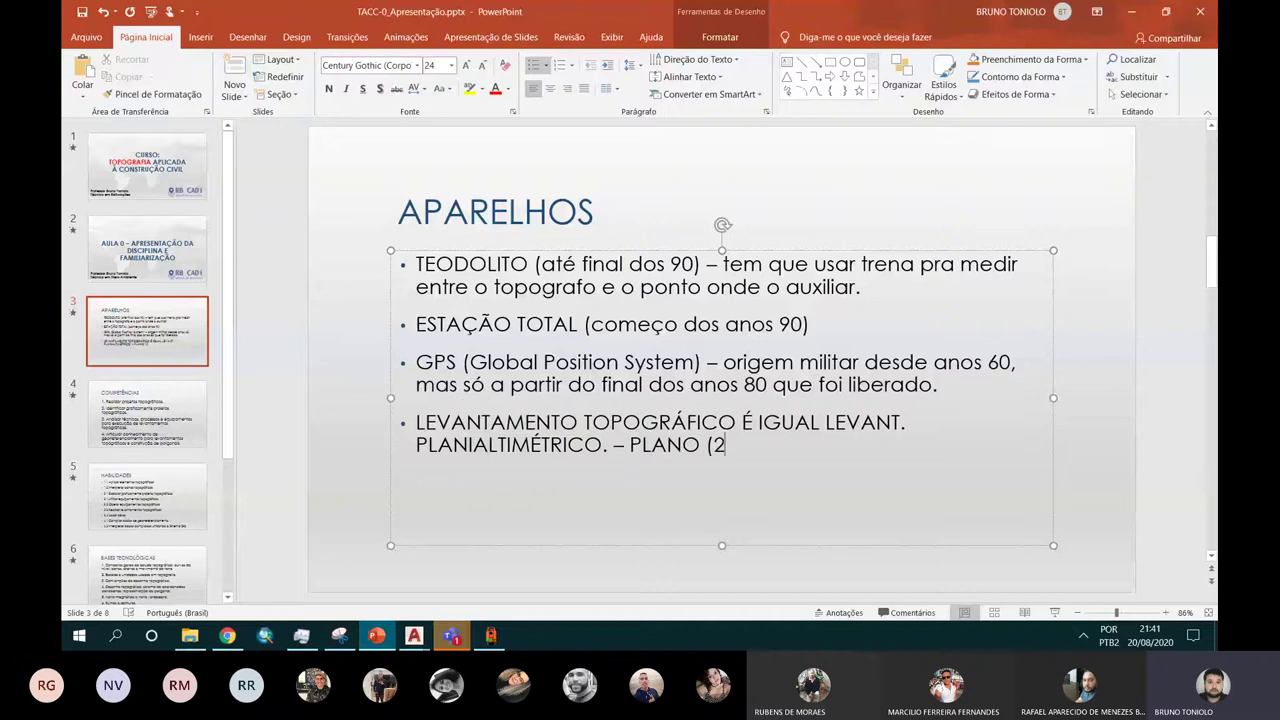
pyautogui.write('d')
pyautogui.press('BackSpace')
pyautogui.write('d - X E Y), ALTIMETRI')
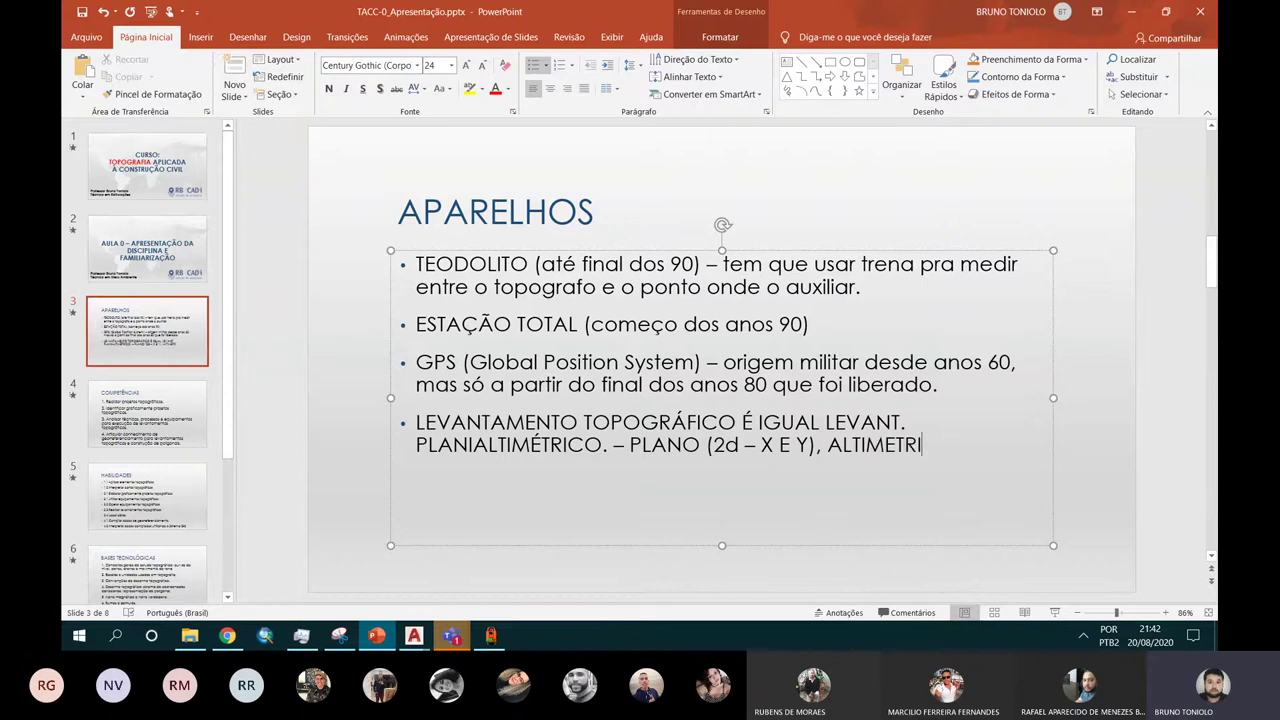
pyautogui.write('CO (')
pyautogui.write('3D Z')
pyautogui.write(').')
pyautogui.click(496, 637)
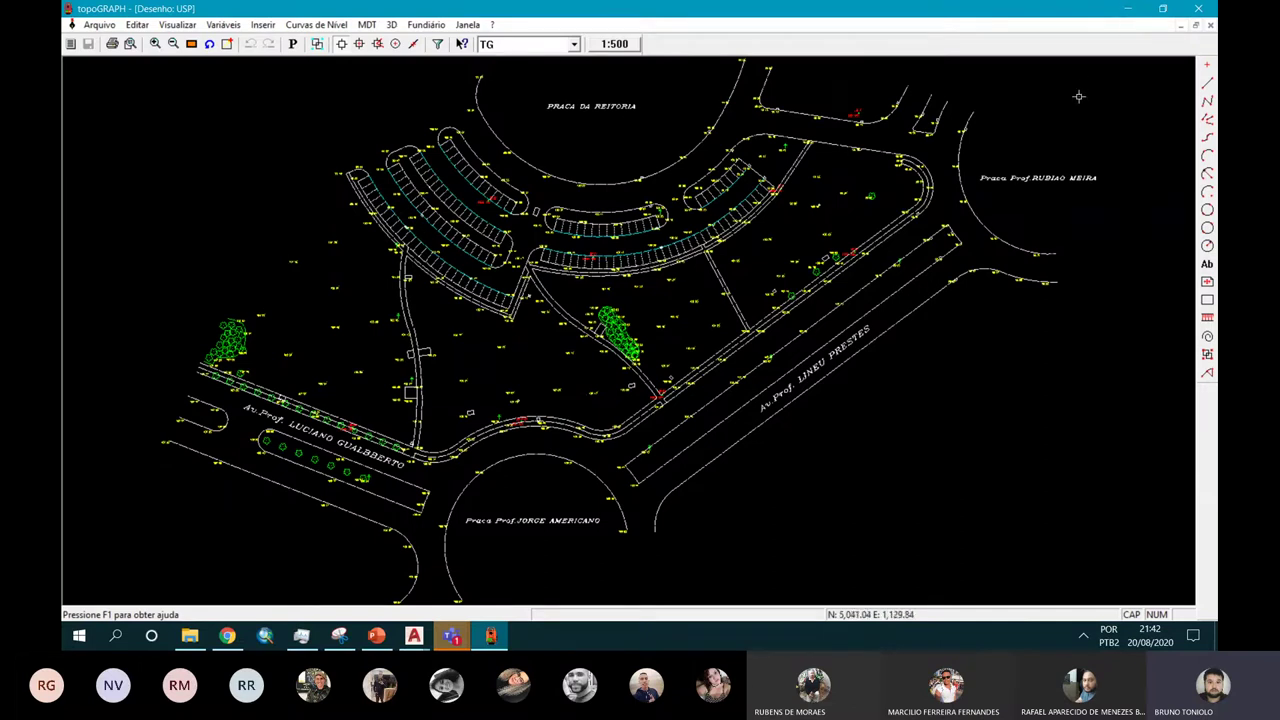
# Step: Minimize and restore topoGRAPH, then bring topografia.dwg forward in AutoCAD and zoom in
pyautogui.click(1129, 9)
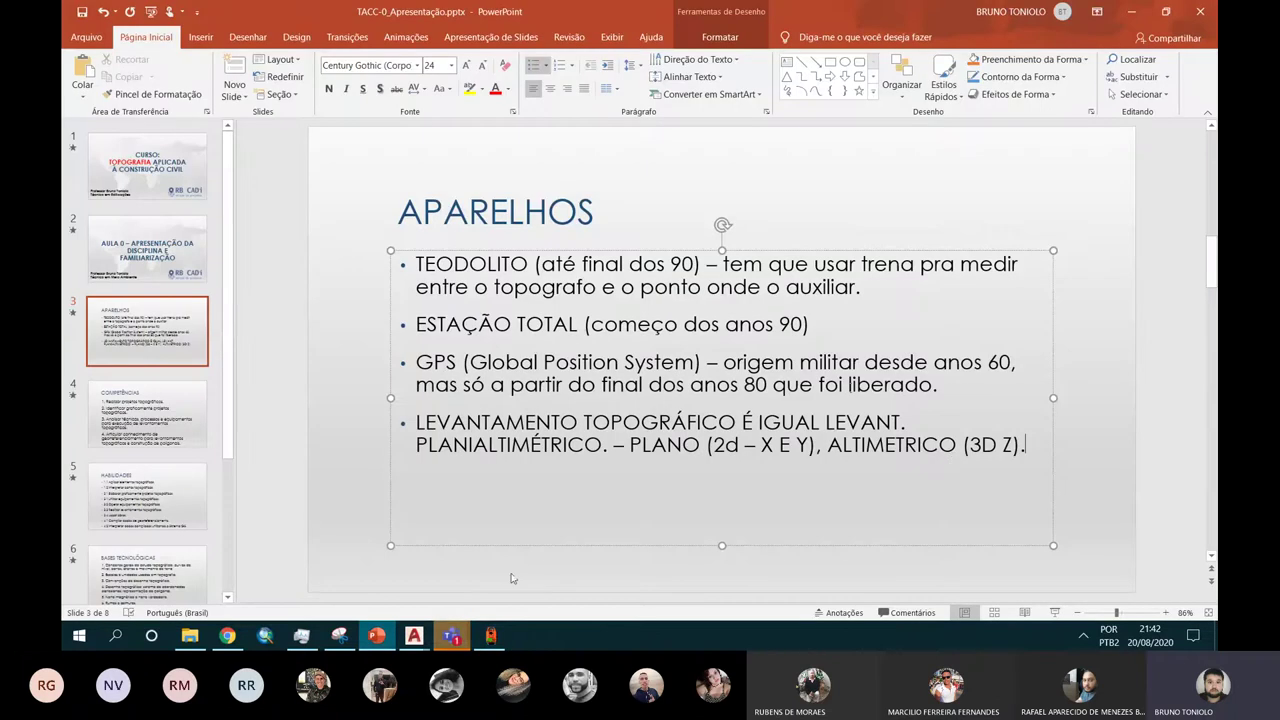
pyautogui.click(451, 636)
pyautogui.click(490, 636)
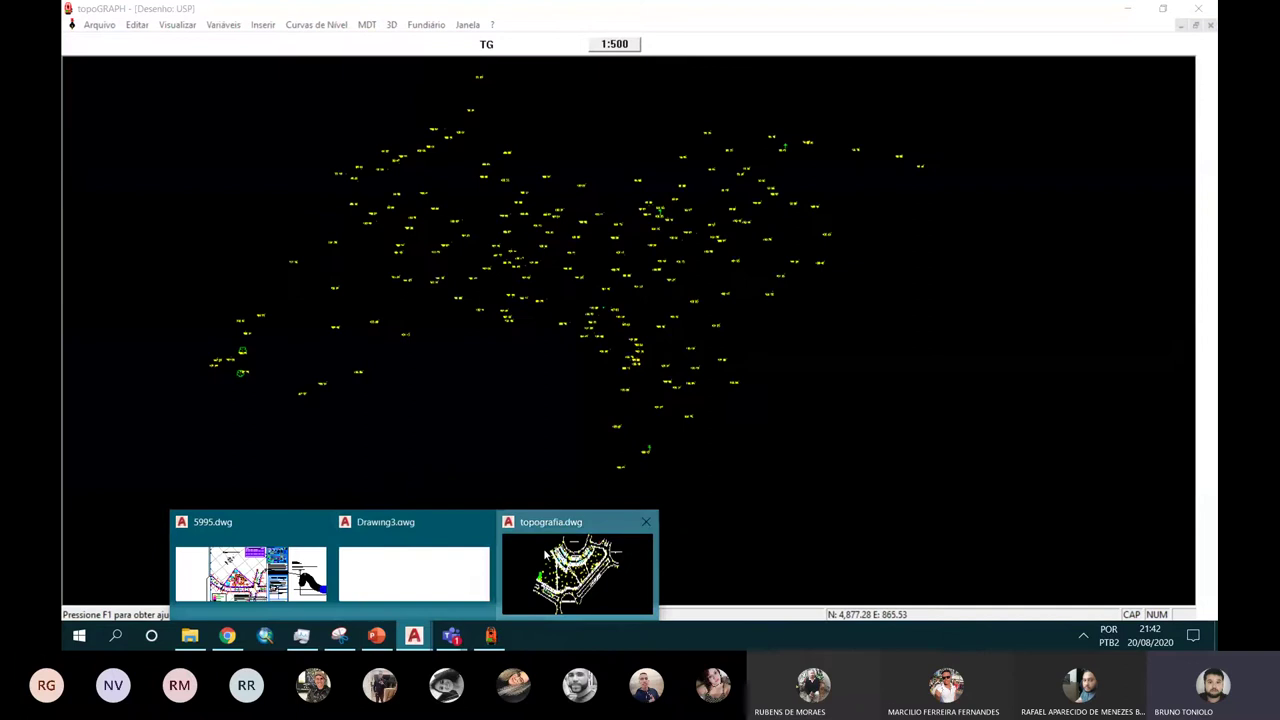
pyautogui.click(577, 570)
pyautogui.scroll(10, 580, 350)
pyautogui.scroll(10, 580, 350)
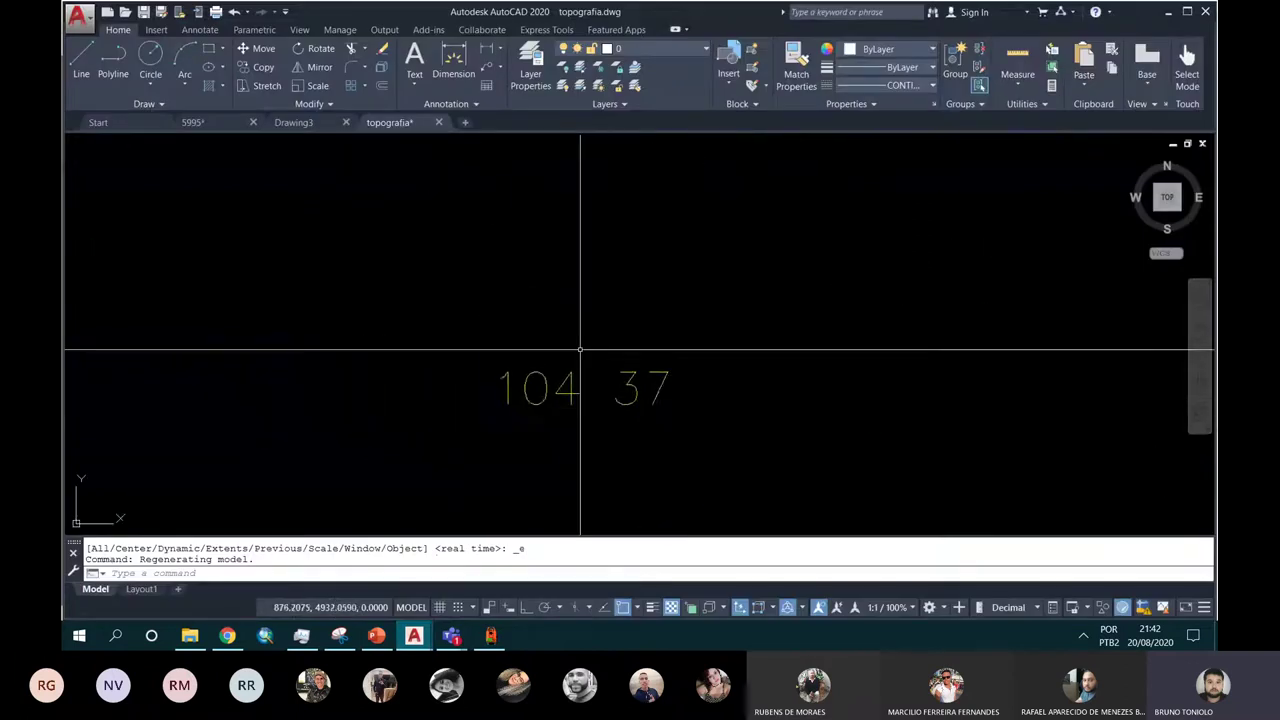
# Step: Select the 104 37 elevation label and zoom in and out around it
pyautogui.click(645, 380)
pyautogui.scroll(-2, 597, 377)
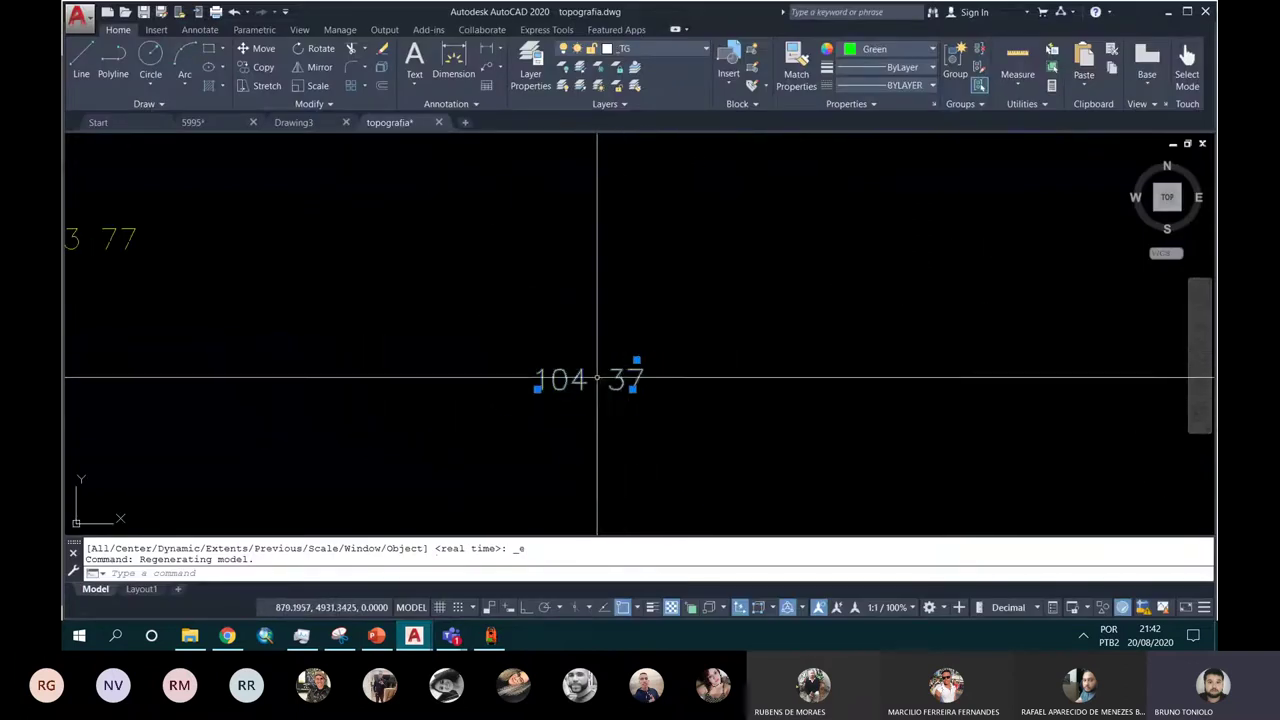
pyautogui.scroll(-3, 597, 377)
pyautogui.scroll(-1, 543, 360)
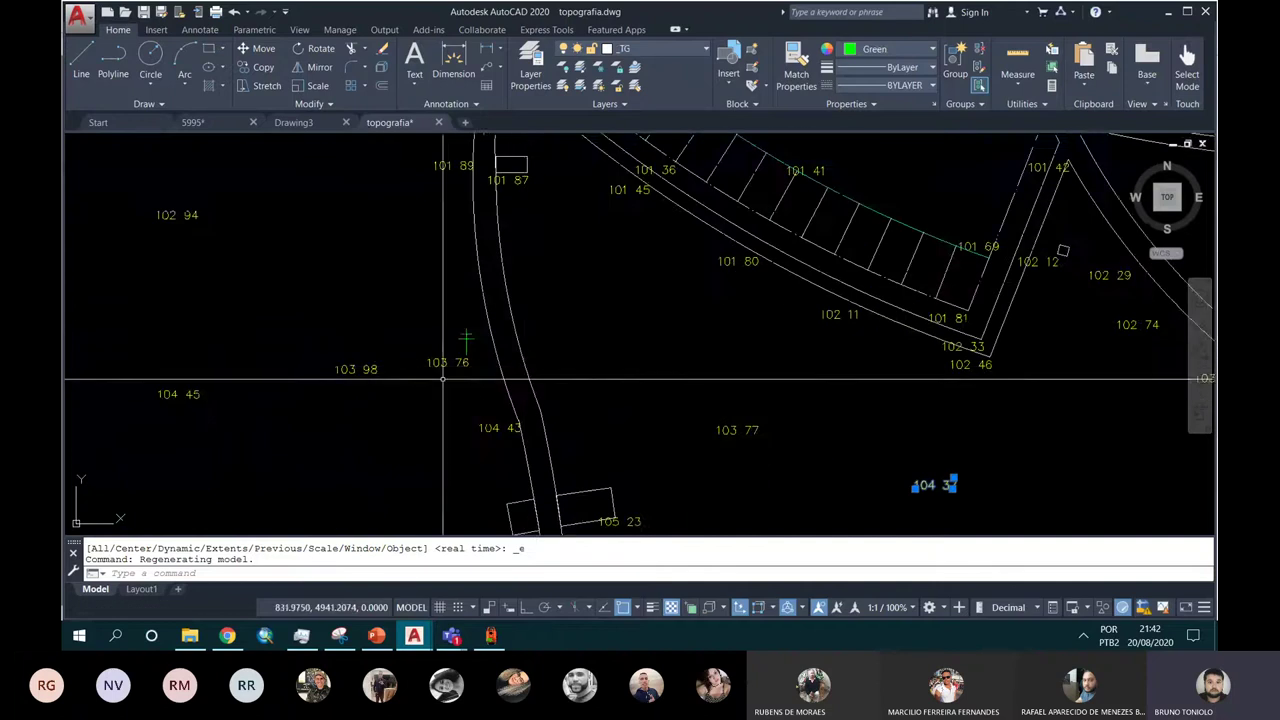
pyautogui.scroll(4, 443, 379)
pyautogui.scroll(-4, 548, 313)
pyautogui.scroll(4, 480, 332)
pyautogui.scroll(1, 435, 334)
pyautogui.scroll(-5, 600, 330)
pyautogui.scroll(-2, 735, 325)
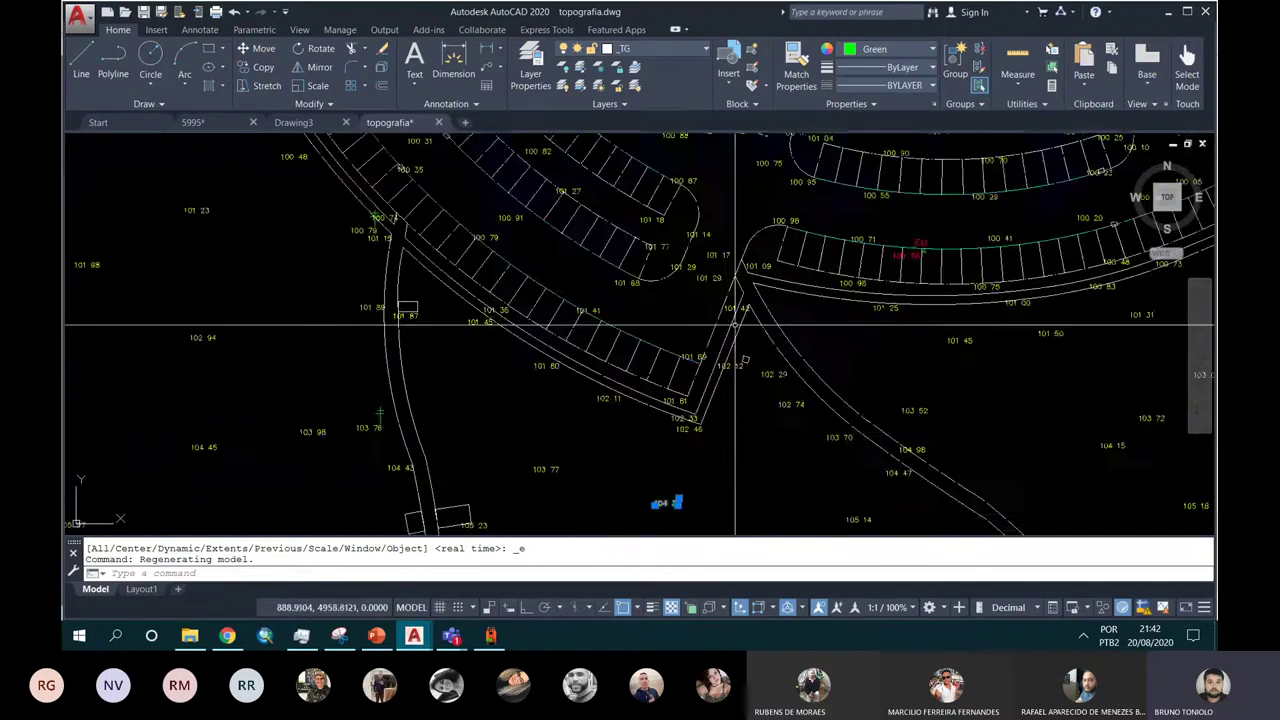
# Step: Pan across the curved lots near 100 55 and parking rows around station E0, then return to topoGRAPH
pyautogui.moveTo(735, 325); pyautogui.dragTo(669, 335, button='middle')
pyautogui.scroll(5, 754, 268)
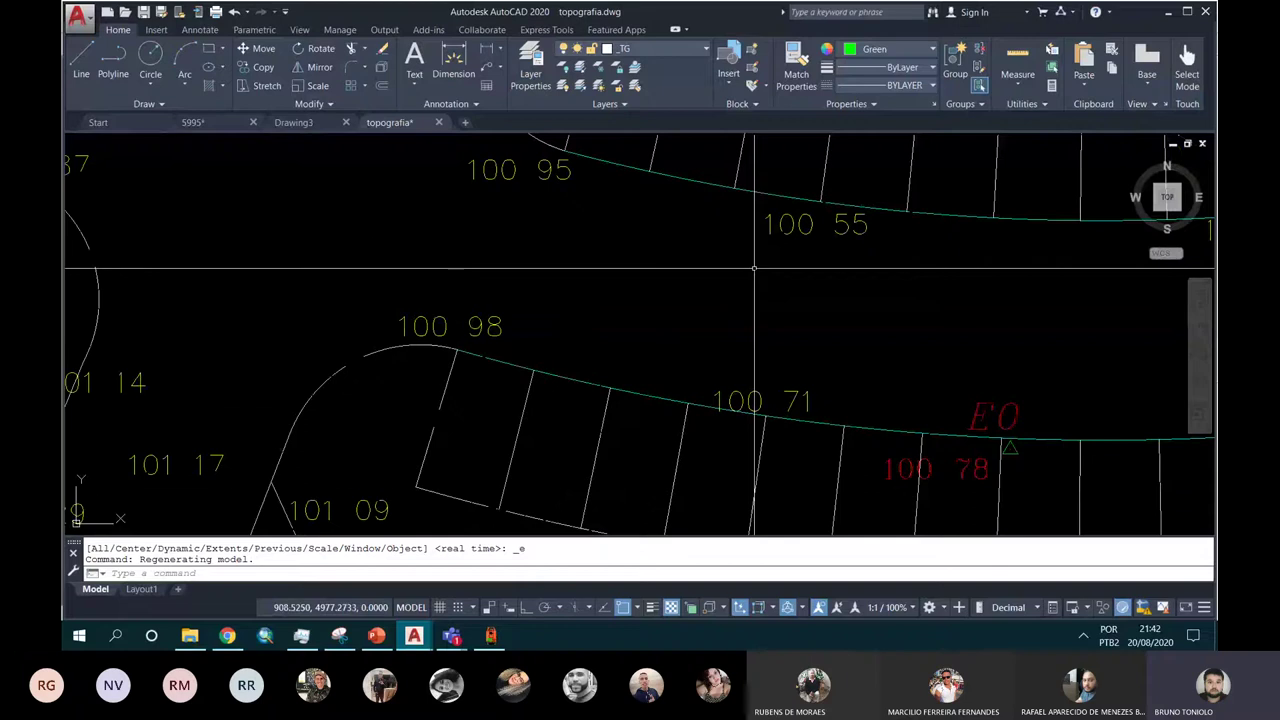
pyautogui.scroll(-2, 752, 270)
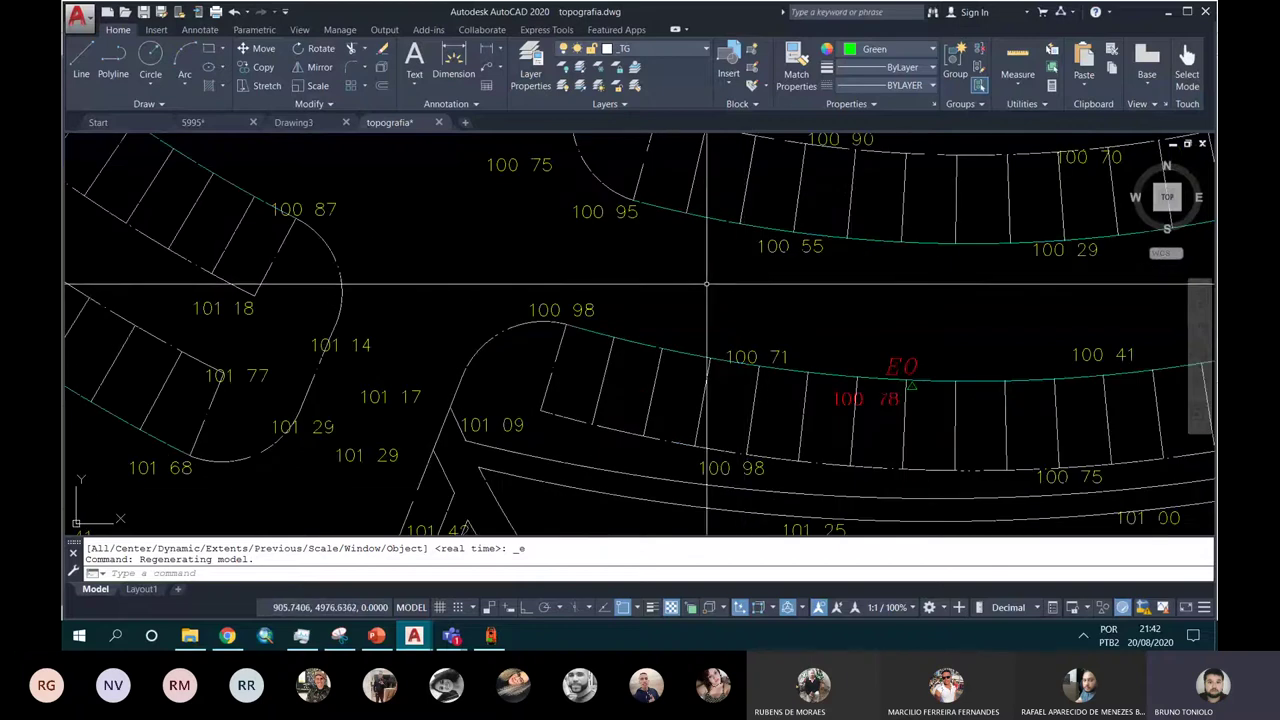
pyautogui.scroll(4, 582, 309)
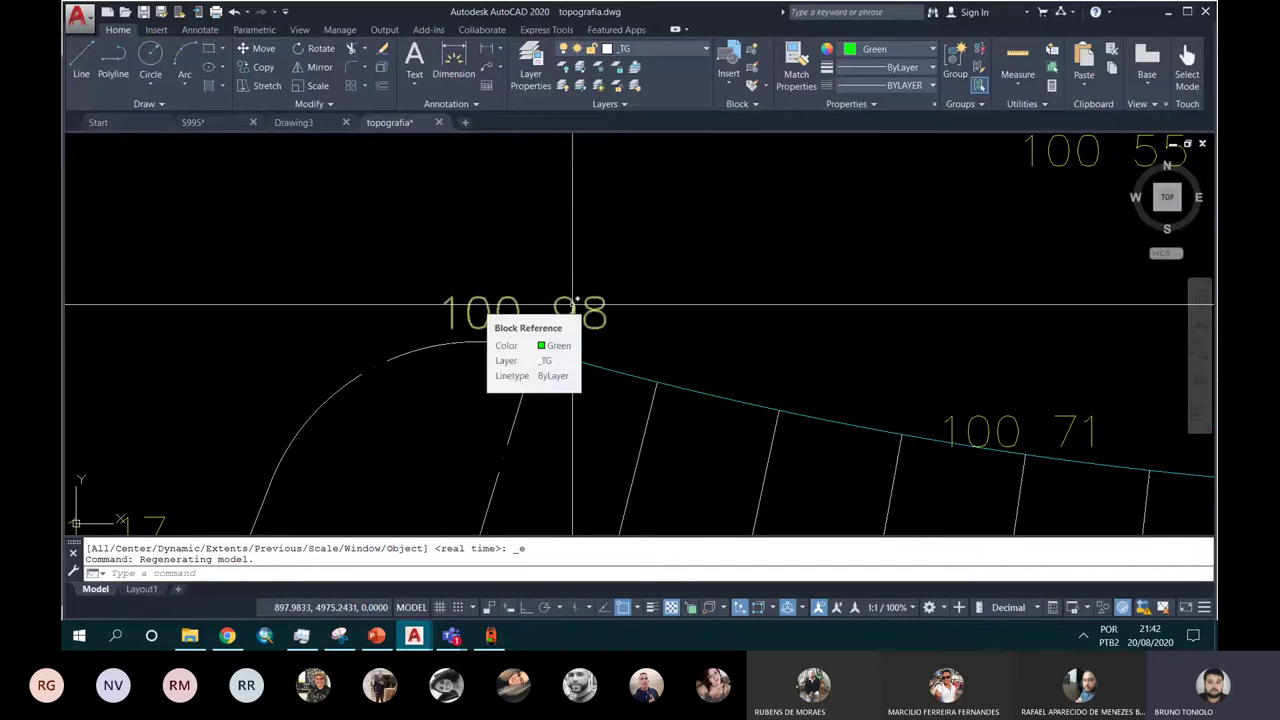
pyautogui.scroll(-3, 576, 300)
pyautogui.scroll(-3, 576, 300)
pyautogui.moveTo(585, 316); pyautogui.dragTo(788, 307, button='middle')
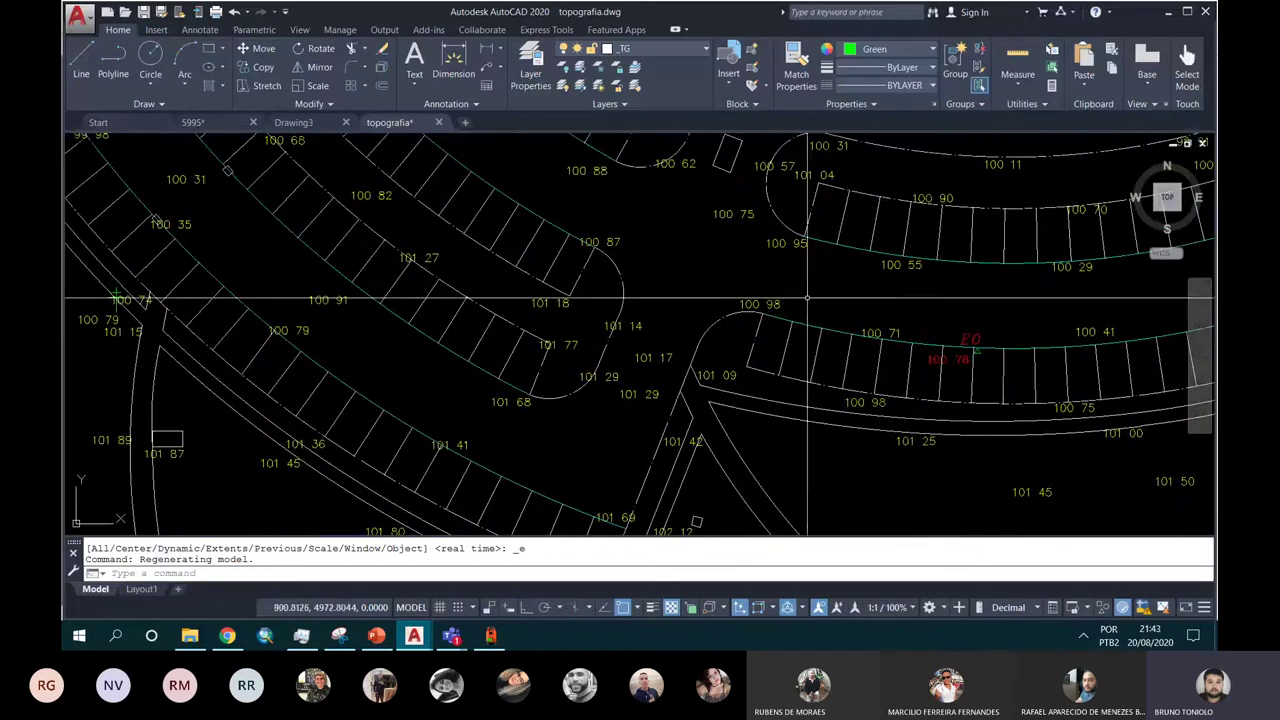
pyautogui.moveTo(697, 286)
pyautogui.mouseDown(button='middle')
pyautogui.moveTo(641, 321)
pyautogui.moveTo(589, 413)
pyautogui.moveTo(663, 350)
pyautogui.mouseUp(button='middle')
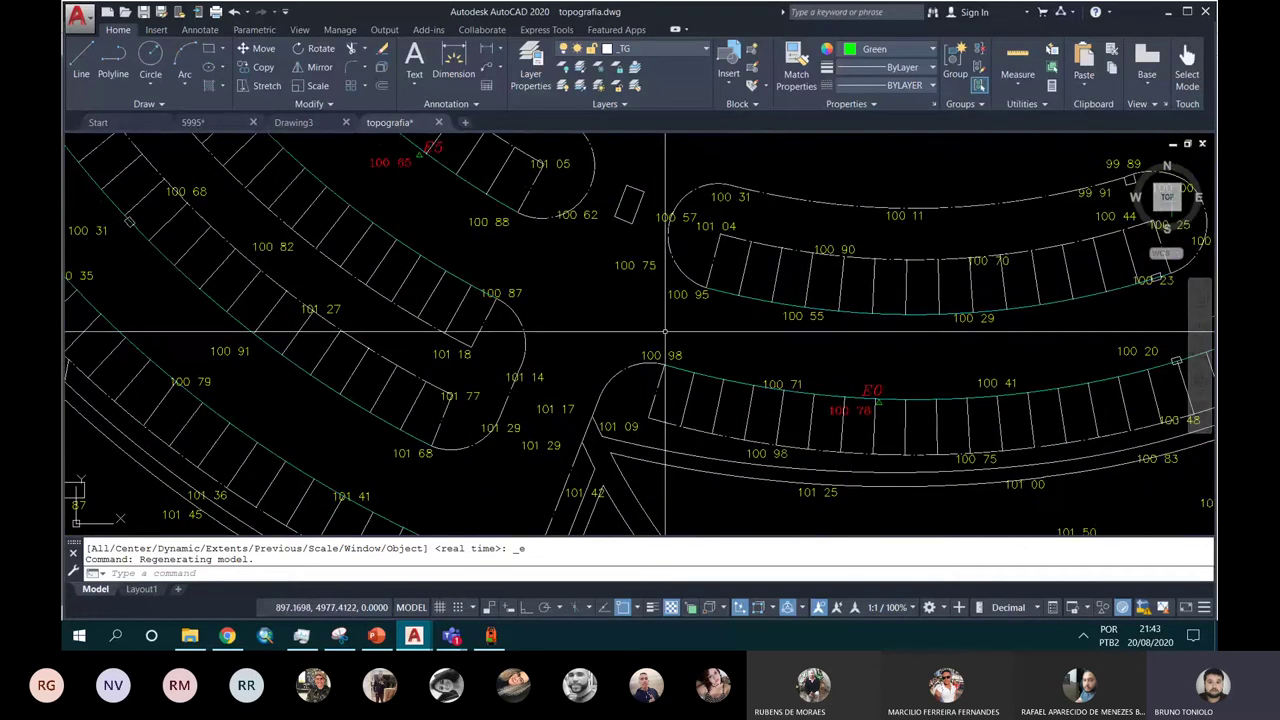
pyautogui.scroll(1, 665, 330)
pyautogui.scroll(1, 665, 330)
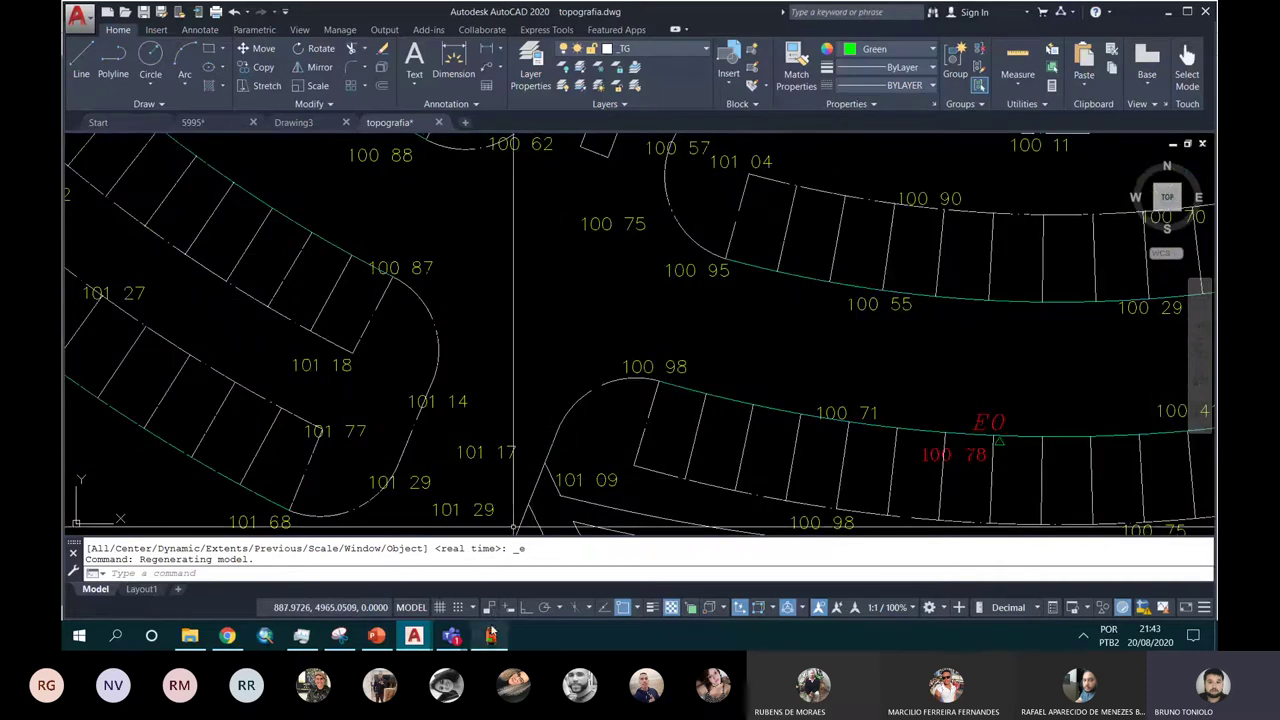
pyautogui.click(490, 636)
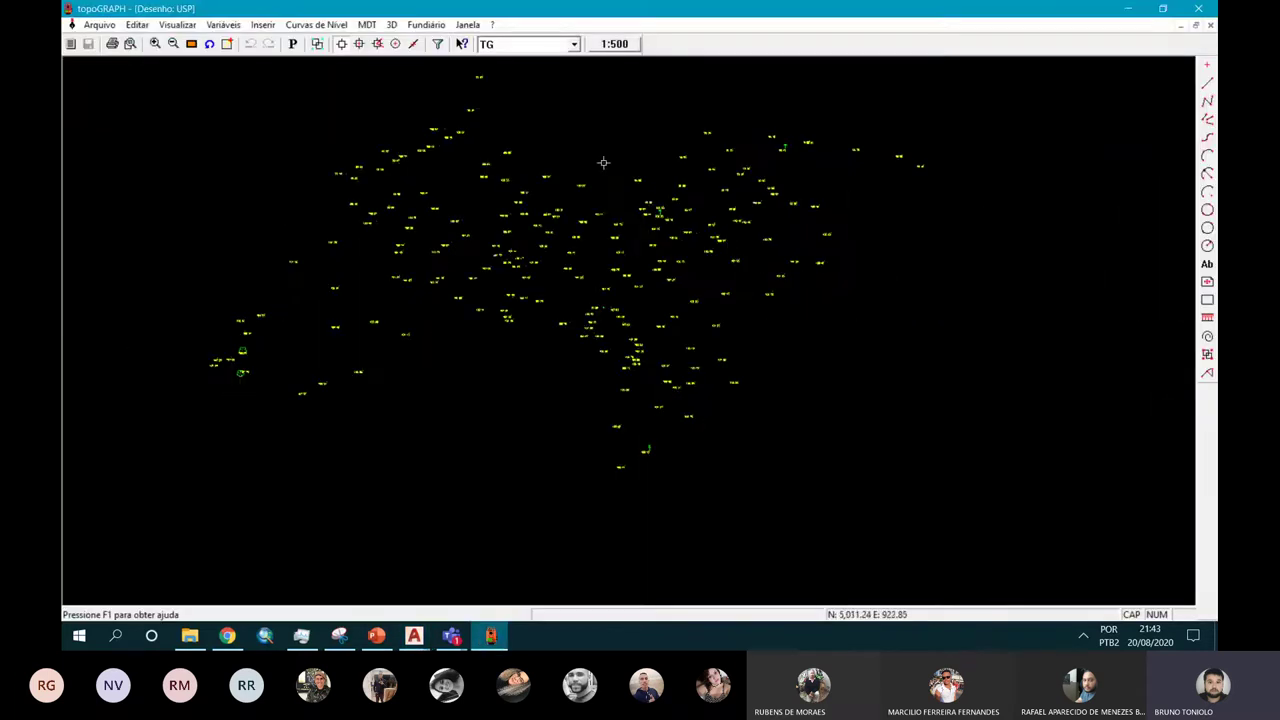
# Step: Close the USP drawing and view the Cadernetas Completas and UTM Coordenadas tables
pyautogui.click(1208, 24)
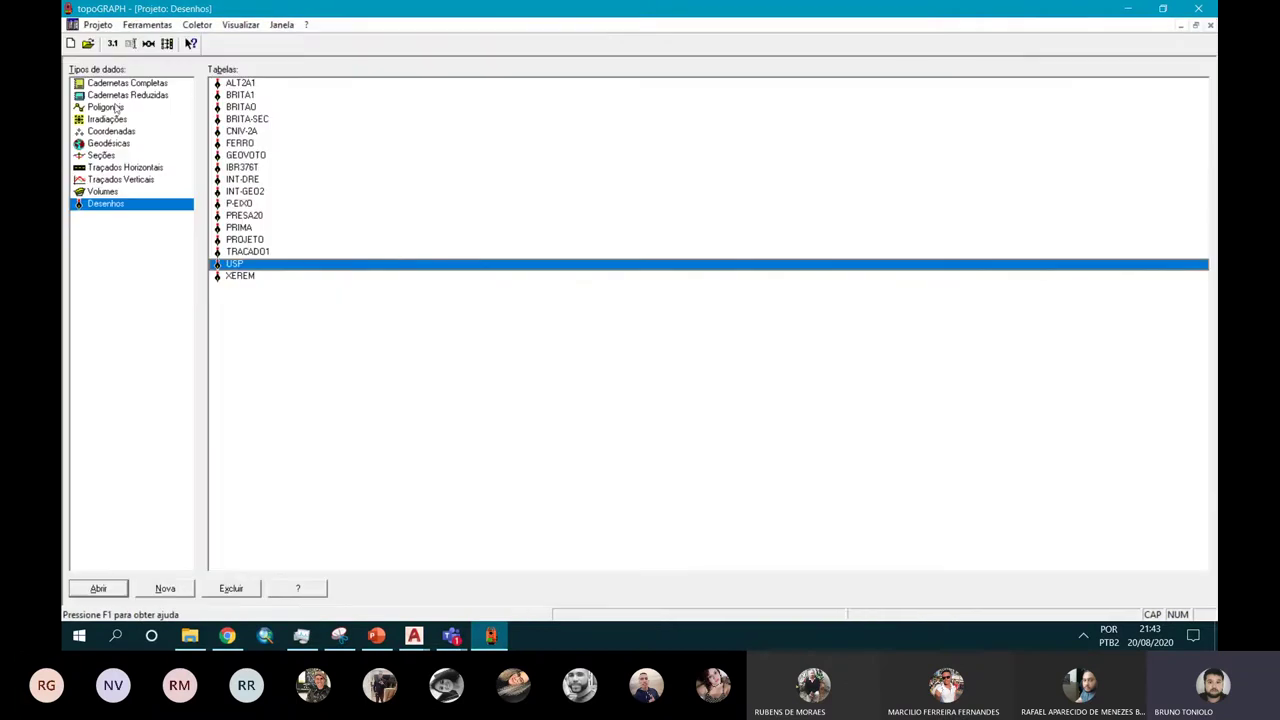
pyautogui.click(117, 85)
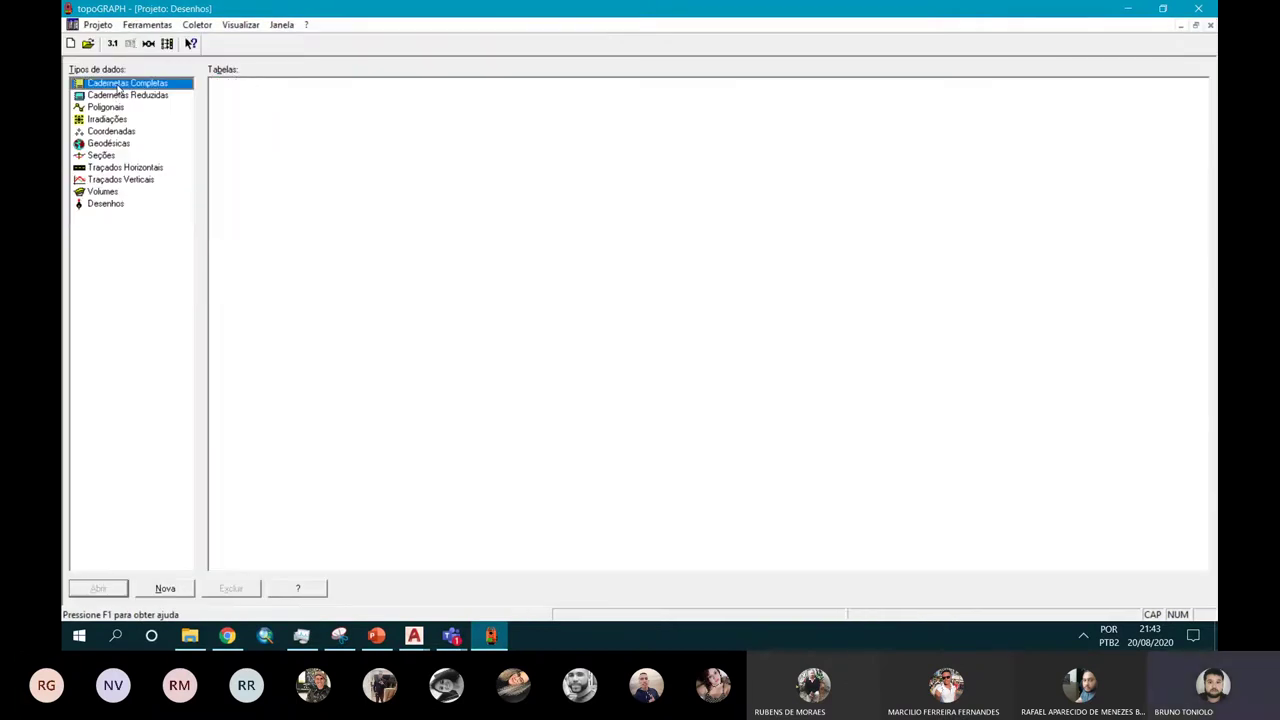
pyautogui.click(121, 133)
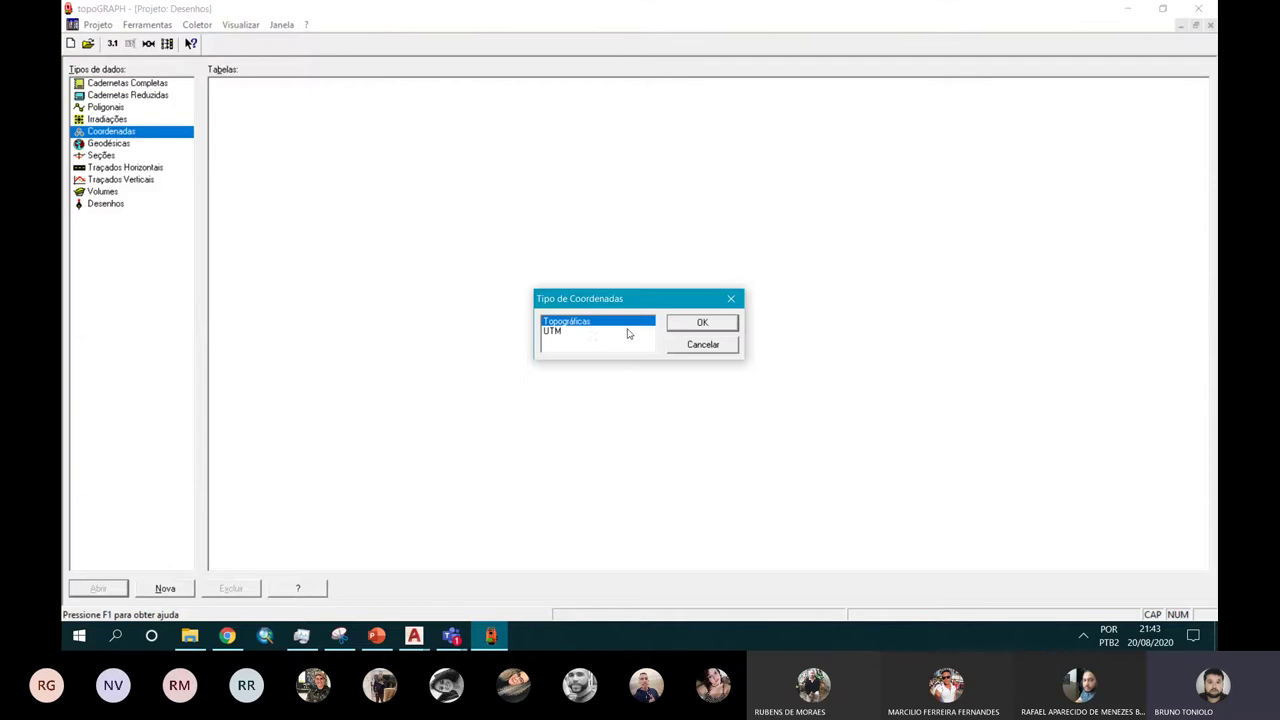
pyautogui.click(630, 332)
pyautogui.click(699, 325)
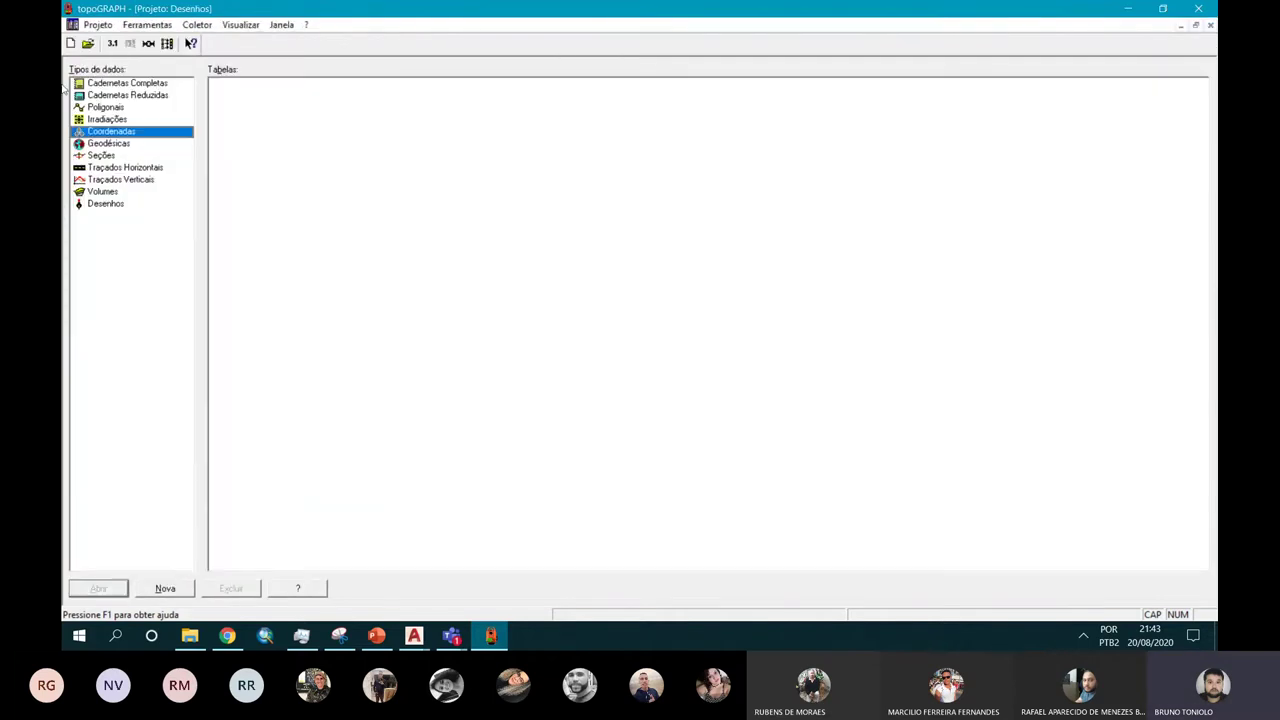
# Step: Open the Tutorial project from the Projetos folder
pyautogui.click(88, 44)
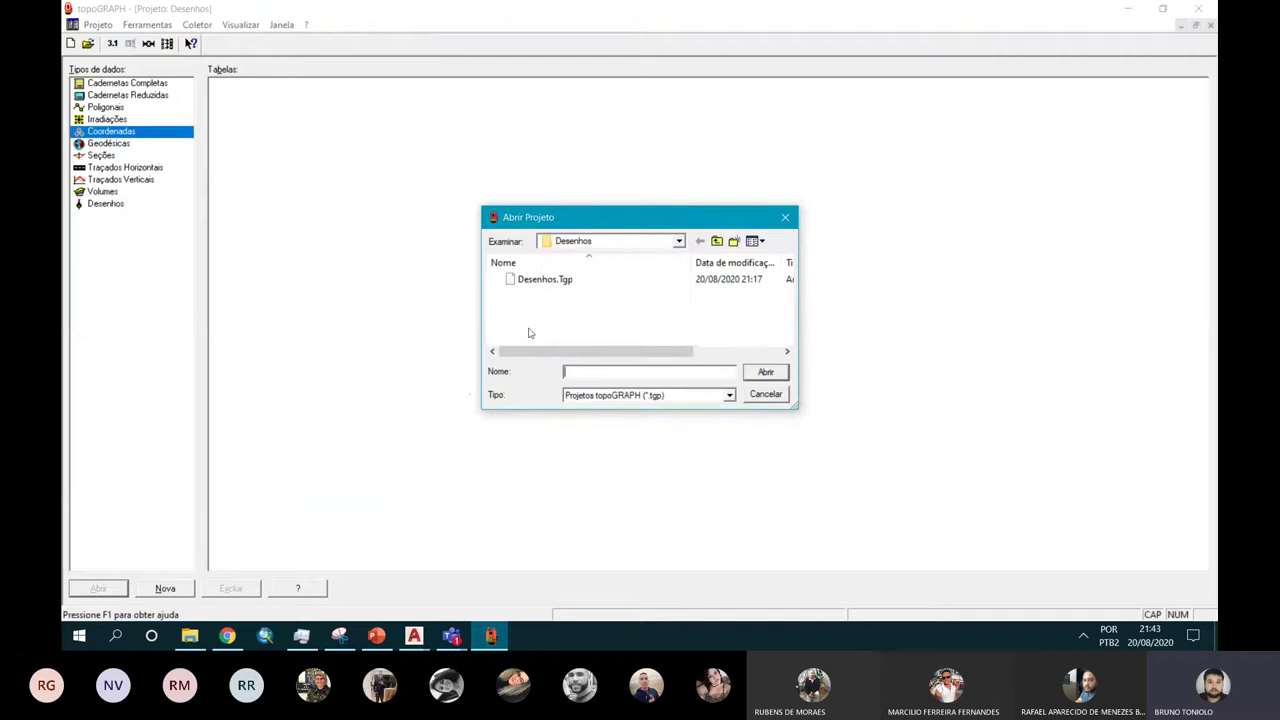
pyautogui.click(716, 241)
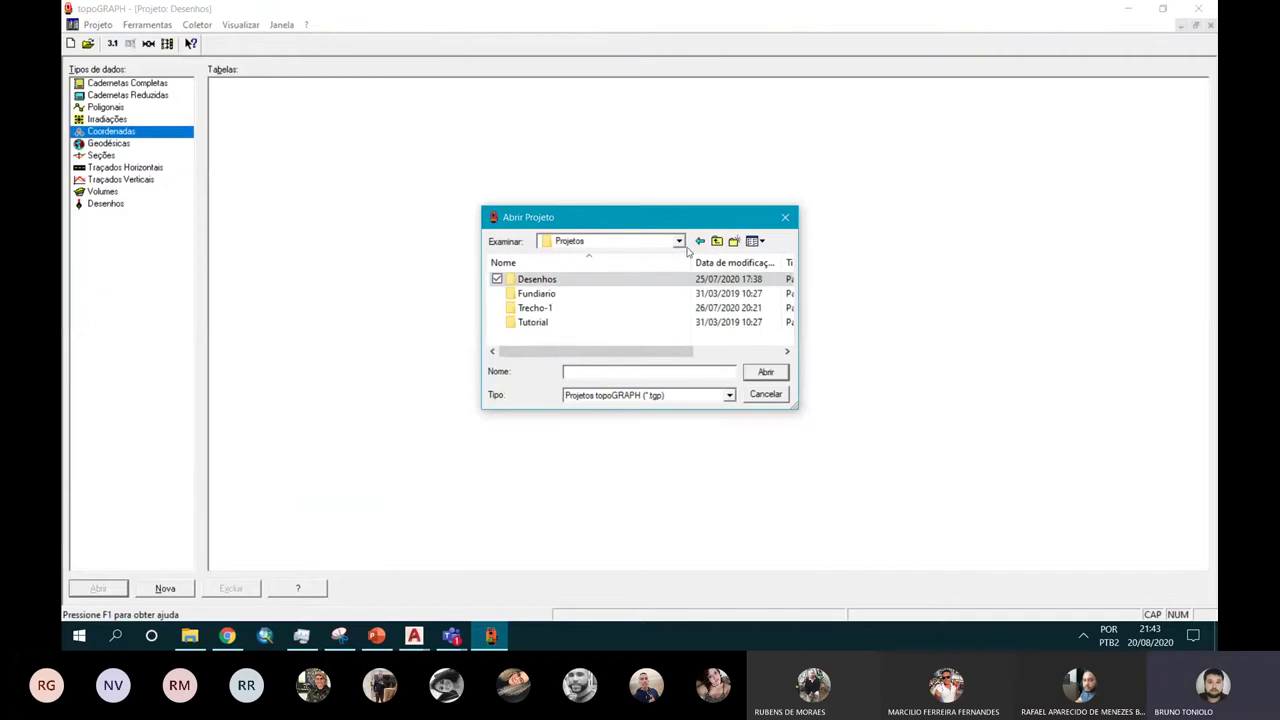
pyautogui.doubleClick(533, 322)
pyautogui.doubleClick(530, 279)
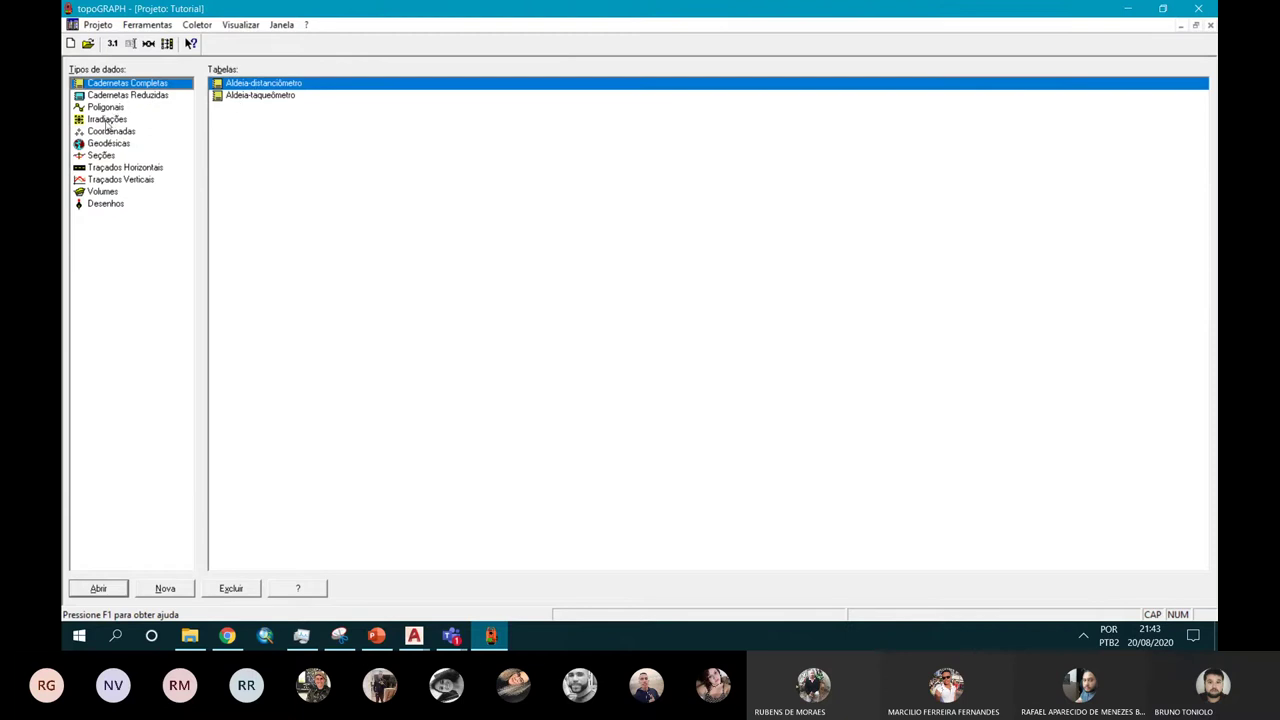
# Step: Open the Aldeia-distanciômetro complete field book and inspect point 753's description
pyautogui.click(109, 131)
pyautogui.click(123, 95)
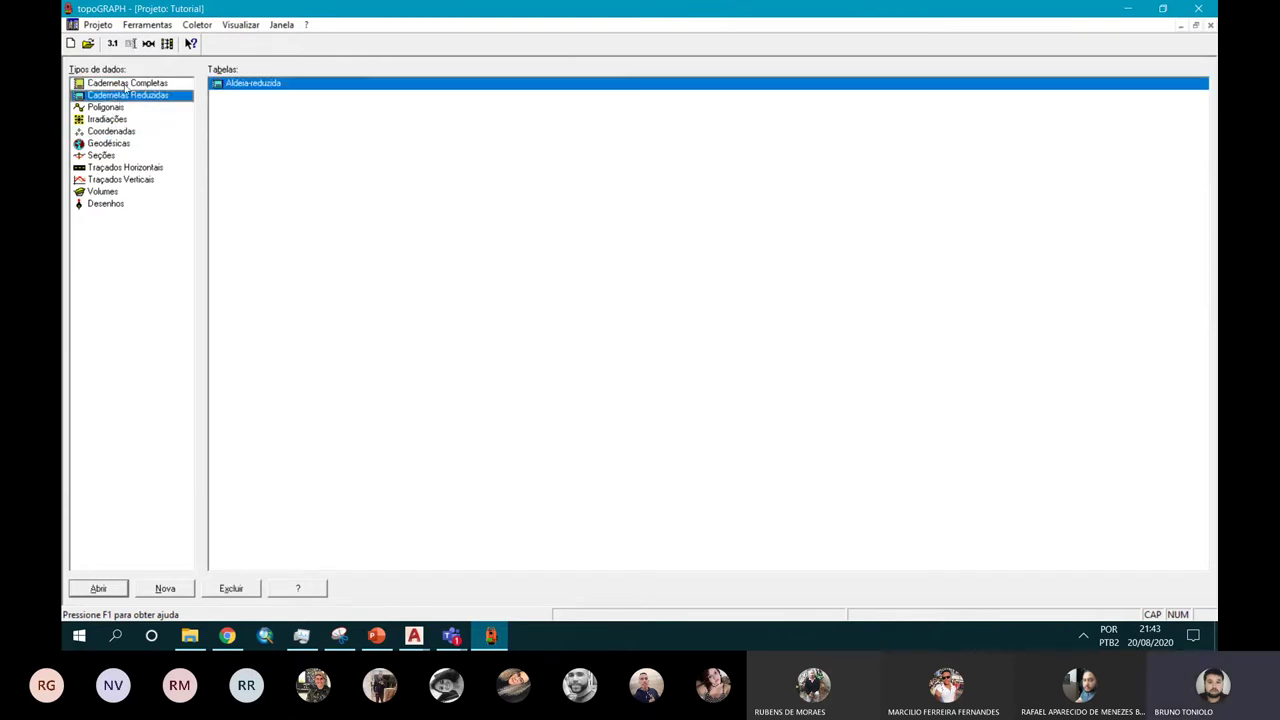
pyautogui.click(127, 83)
pyautogui.doubleClick(258, 85)
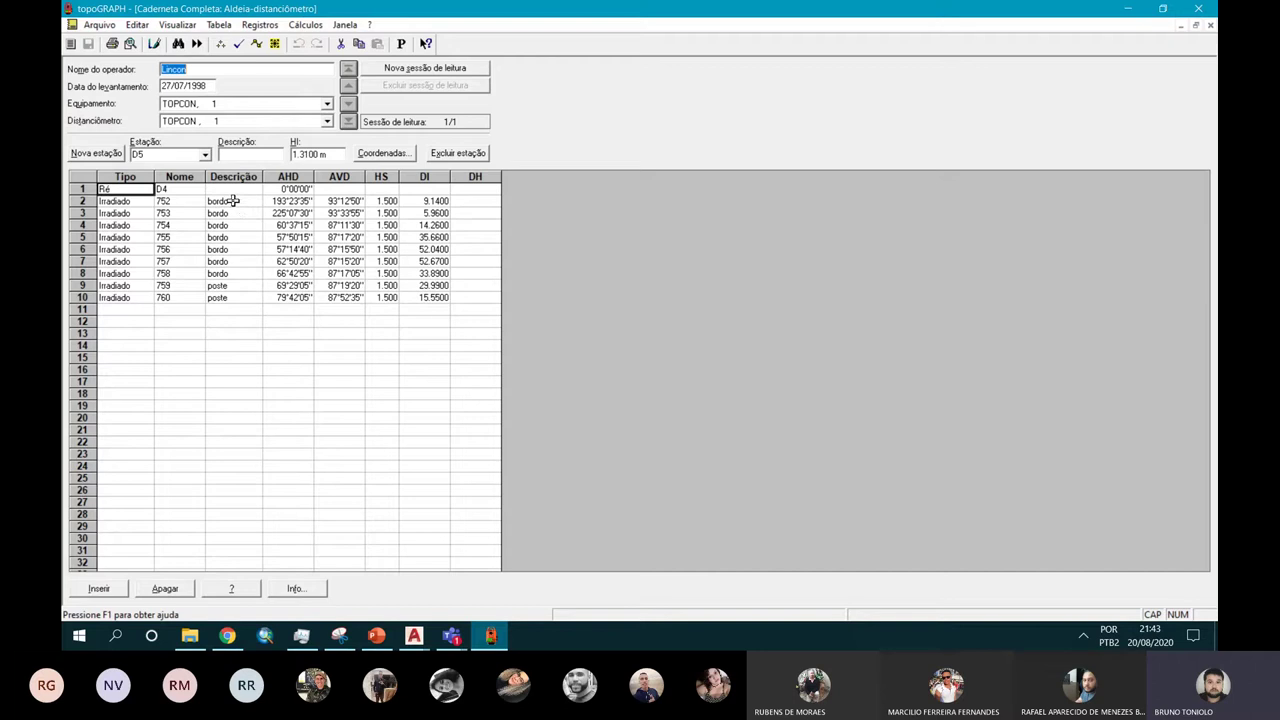
pyautogui.click(232, 201)
pyautogui.click(236, 213)
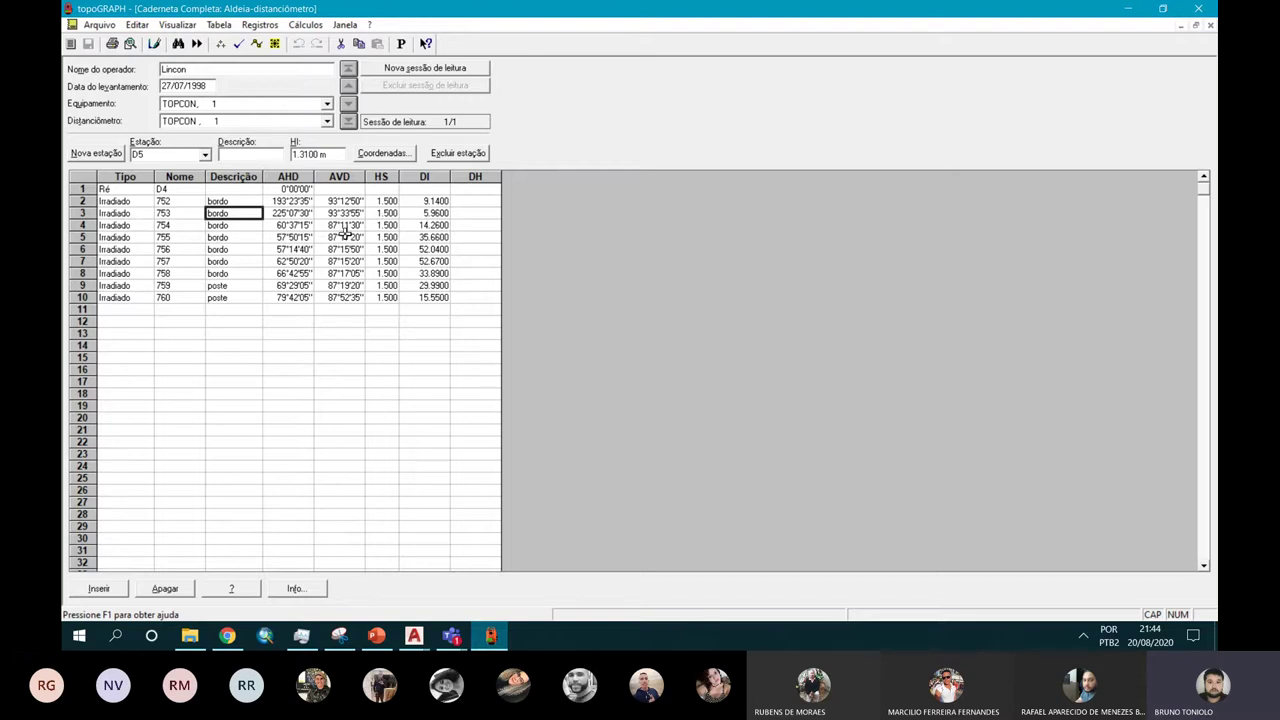
# Step: View the station coordinates, cancel the dialog, and close the field book
pyautogui.click(381, 155)
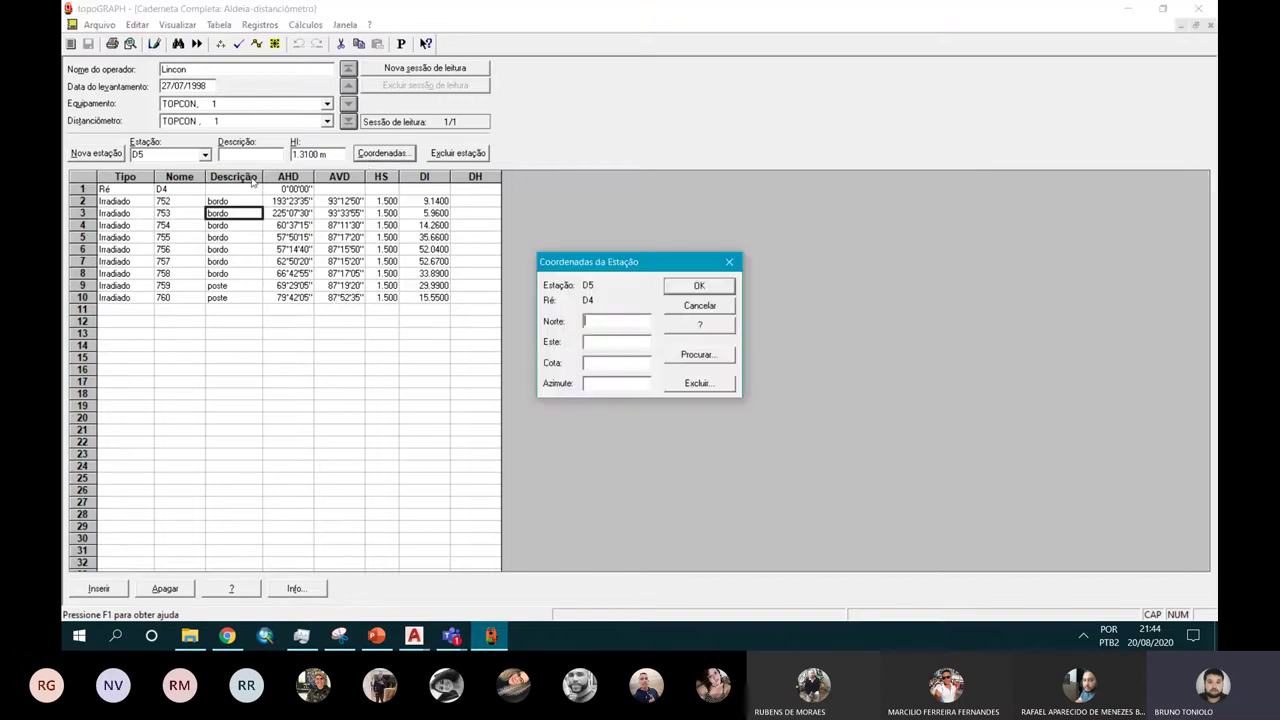
pyautogui.click(695, 307)
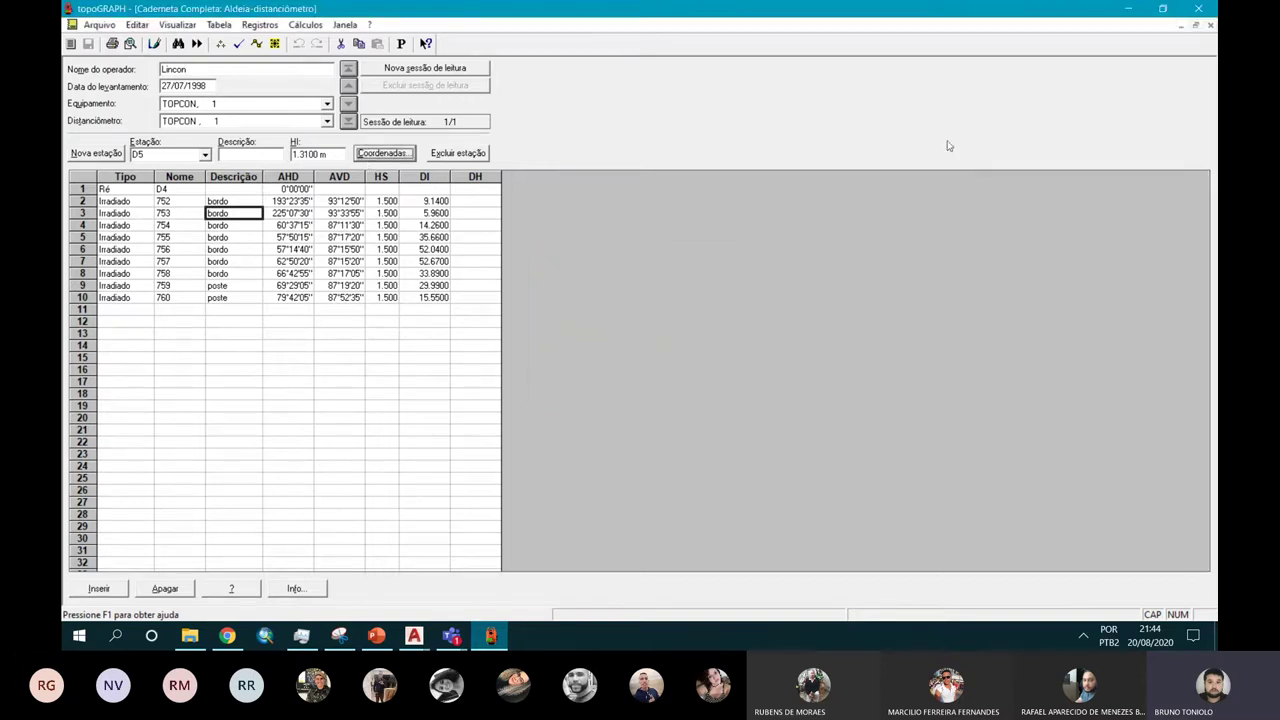
pyautogui.click(1210, 25)
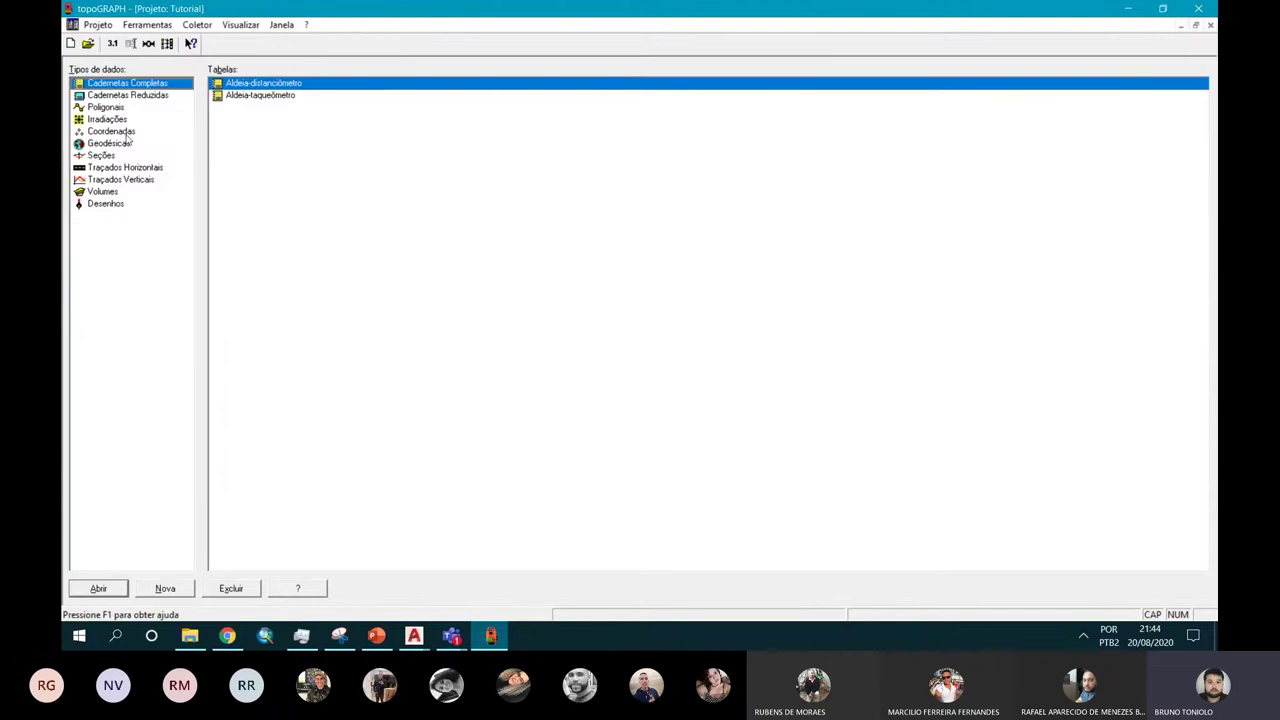
# Step: Try a UTM coordinate table in Tutorial and close the empty result
pyautogui.click(119, 133)
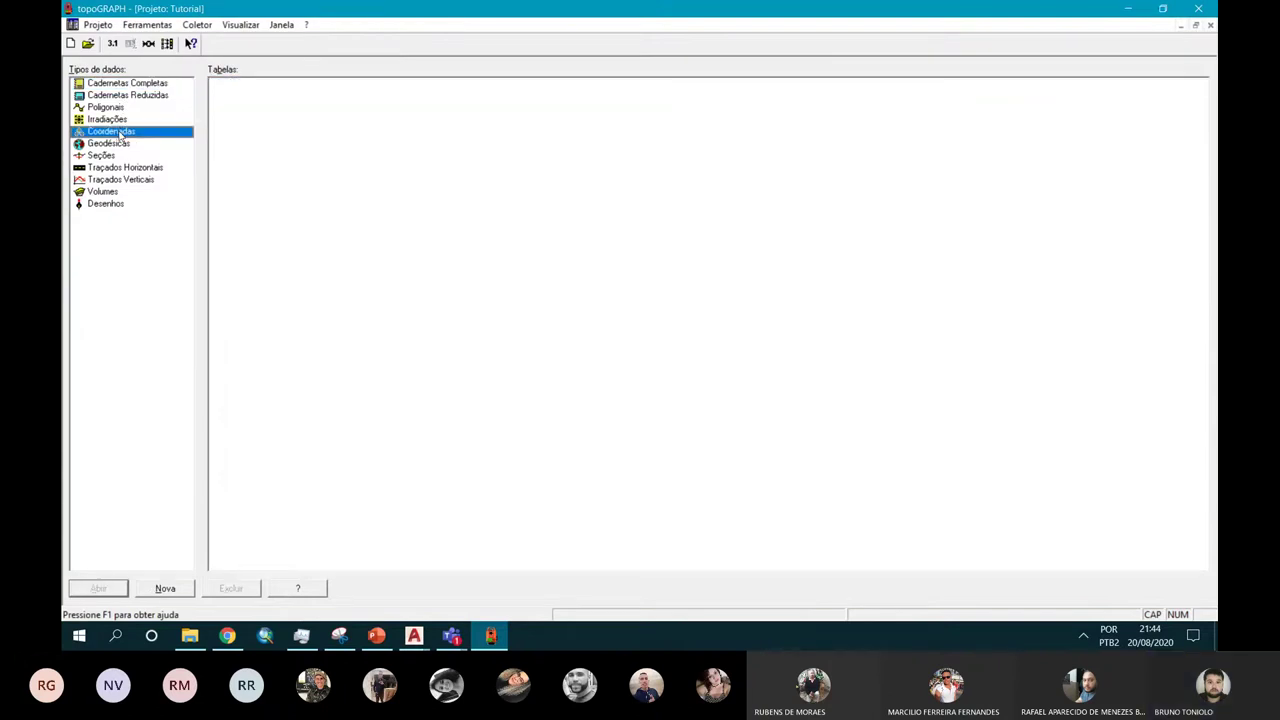
pyautogui.doubleClick(604, 332)
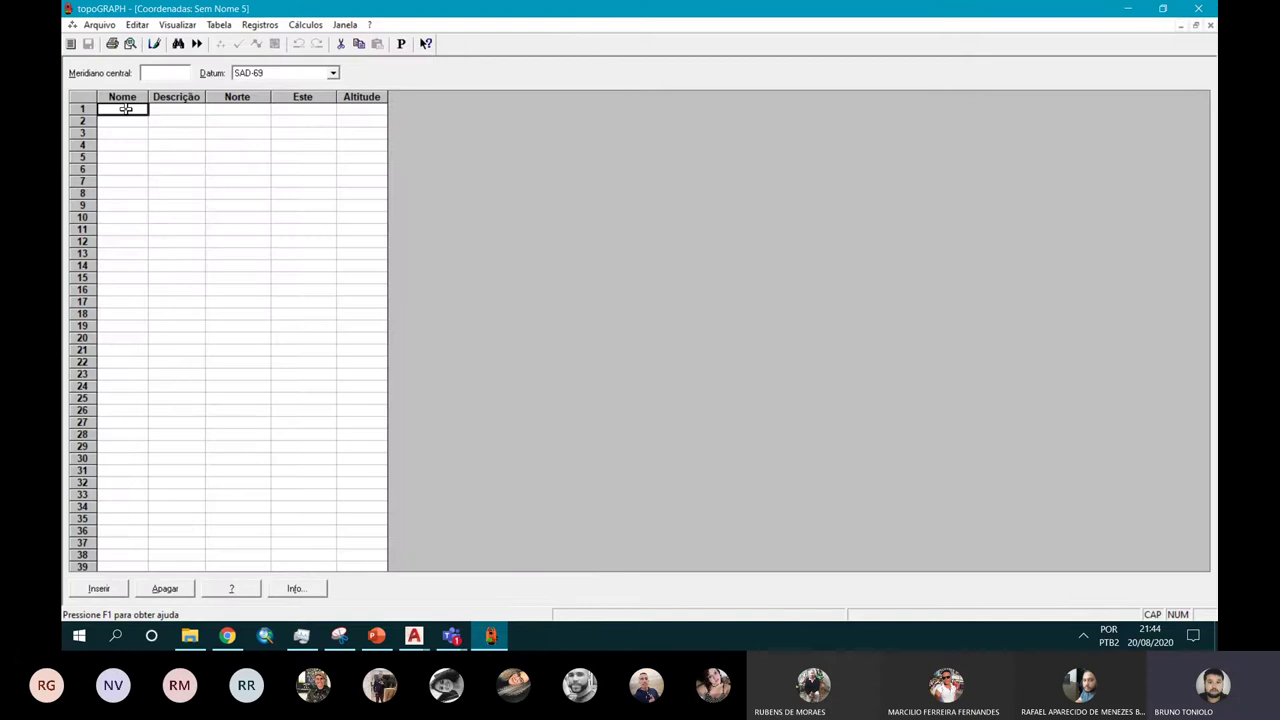
pyautogui.click(1210, 25)
# Step: Open the Trecho1 project and try a UTM coordinate table there, closing it empty
pyautogui.click(88, 43)
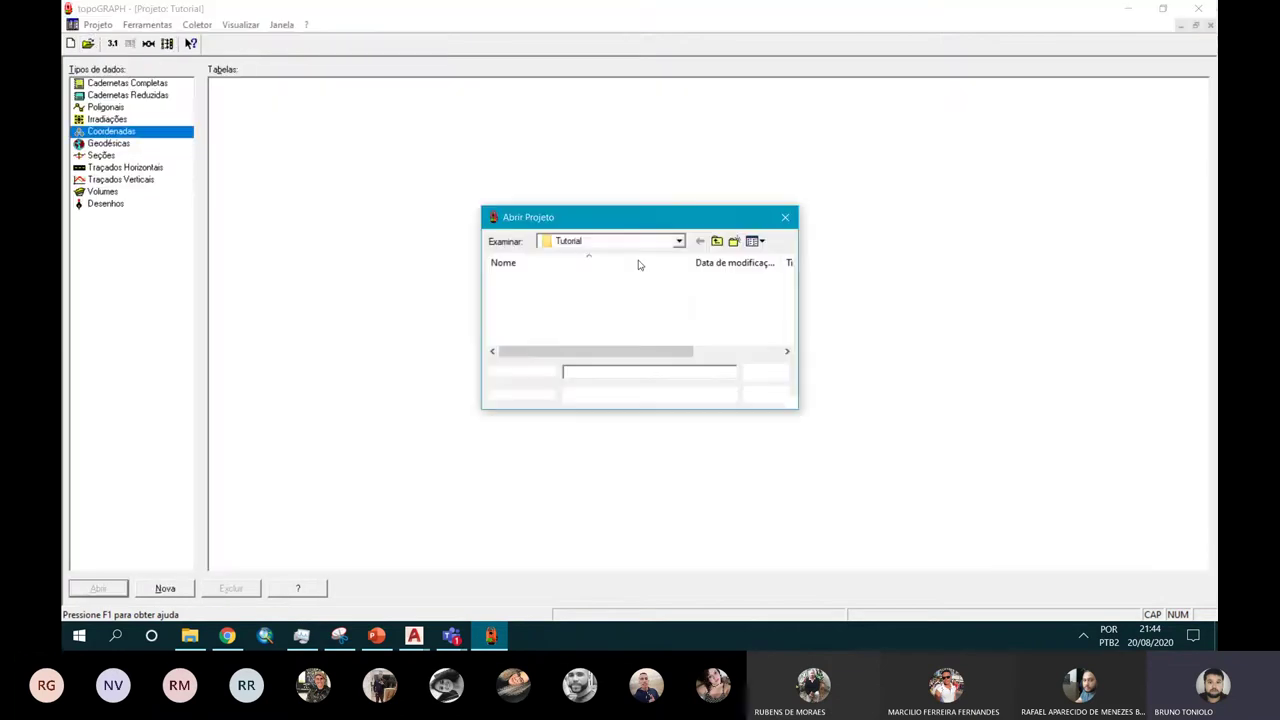
pyautogui.click(717, 241)
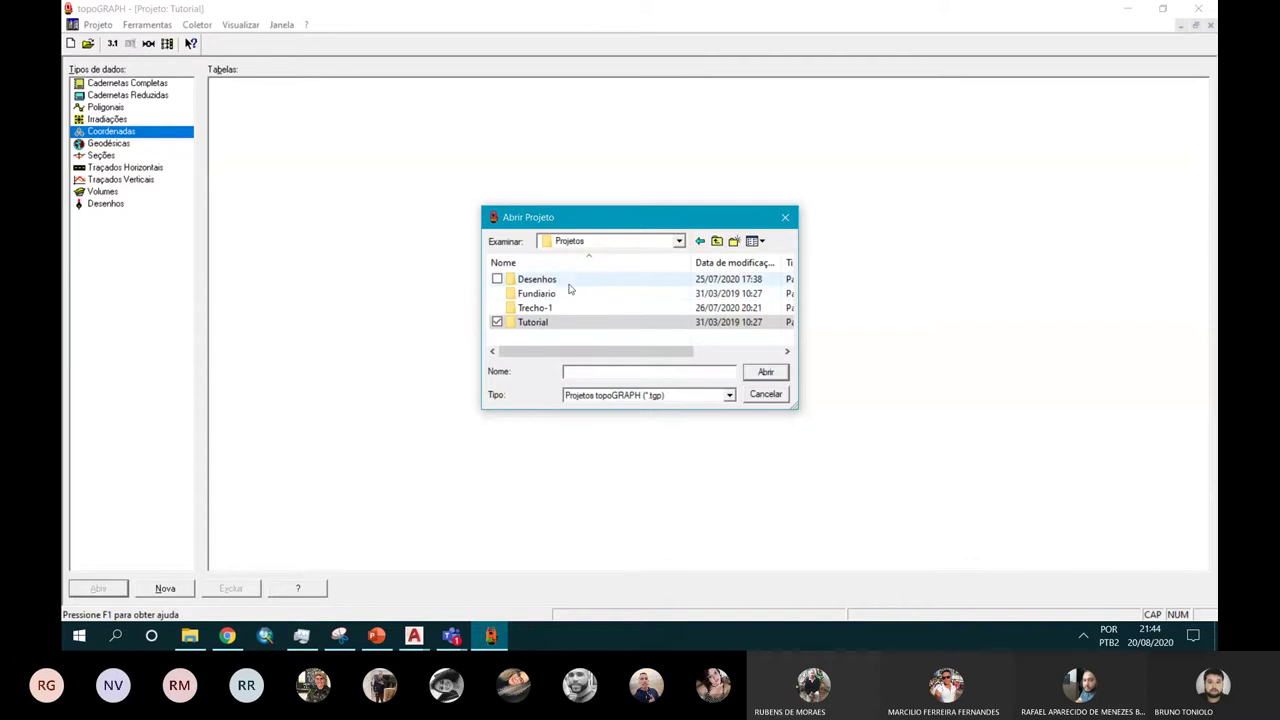
pyautogui.doubleClick(548, 308)
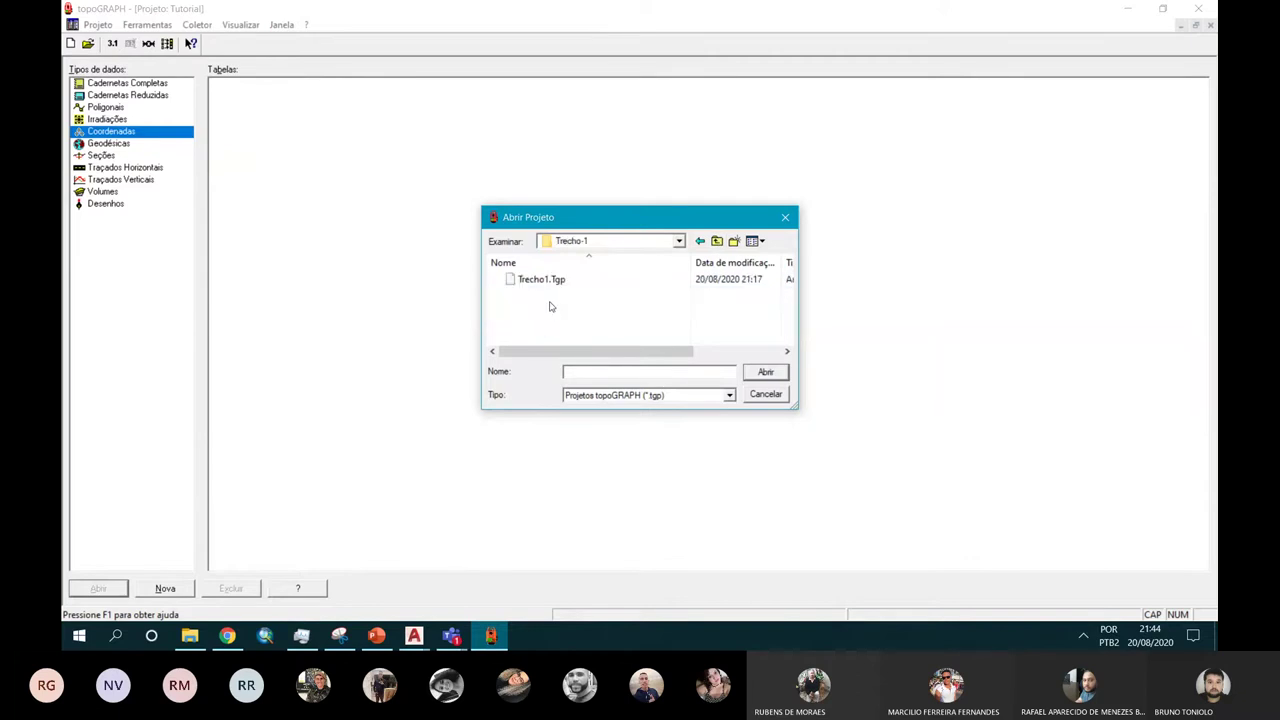
pyautogui.doubleClick(549, 284)
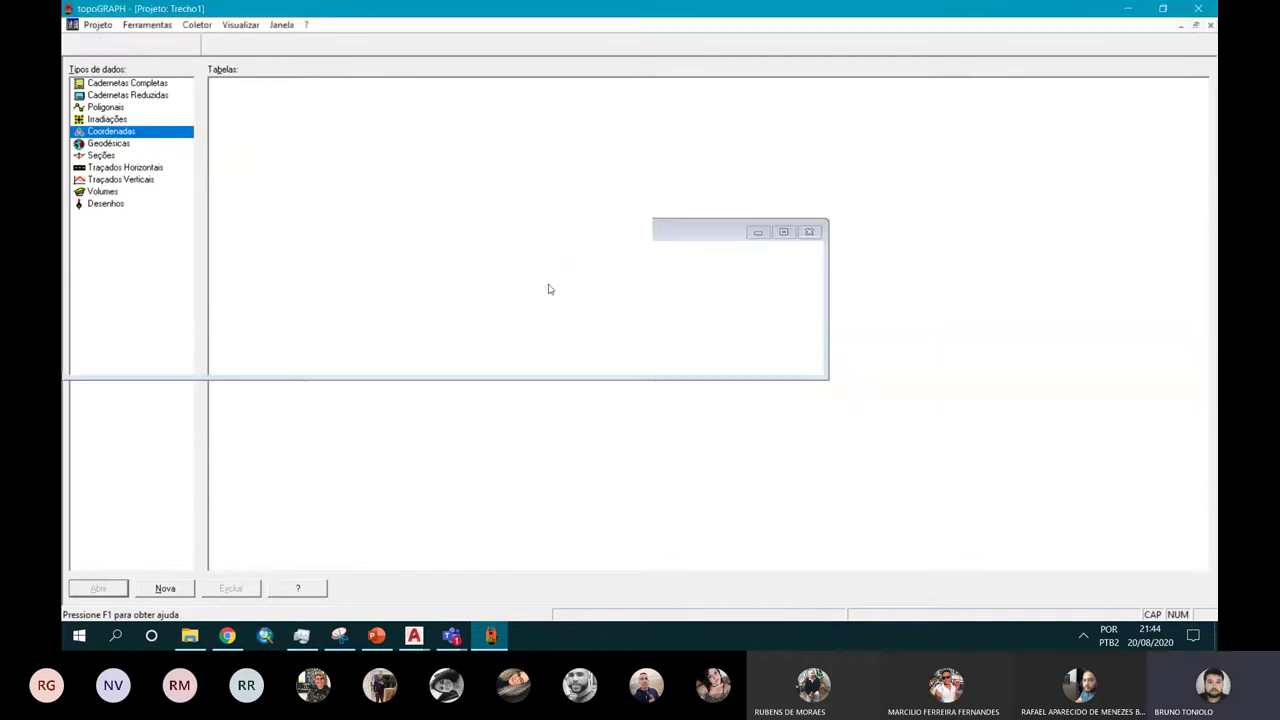
pyautogui.click(107, 101)
pyautogui.doubleClick(100, 133)
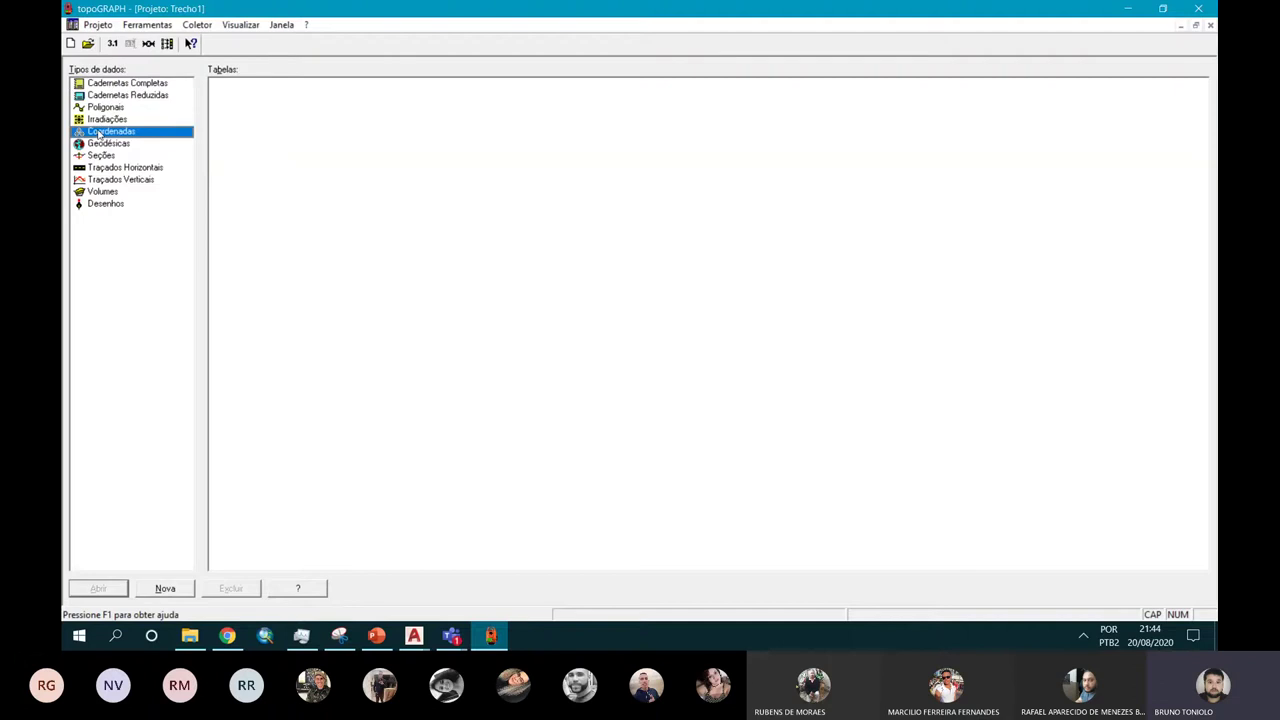
pyautogui.doubleClick(592, 330)
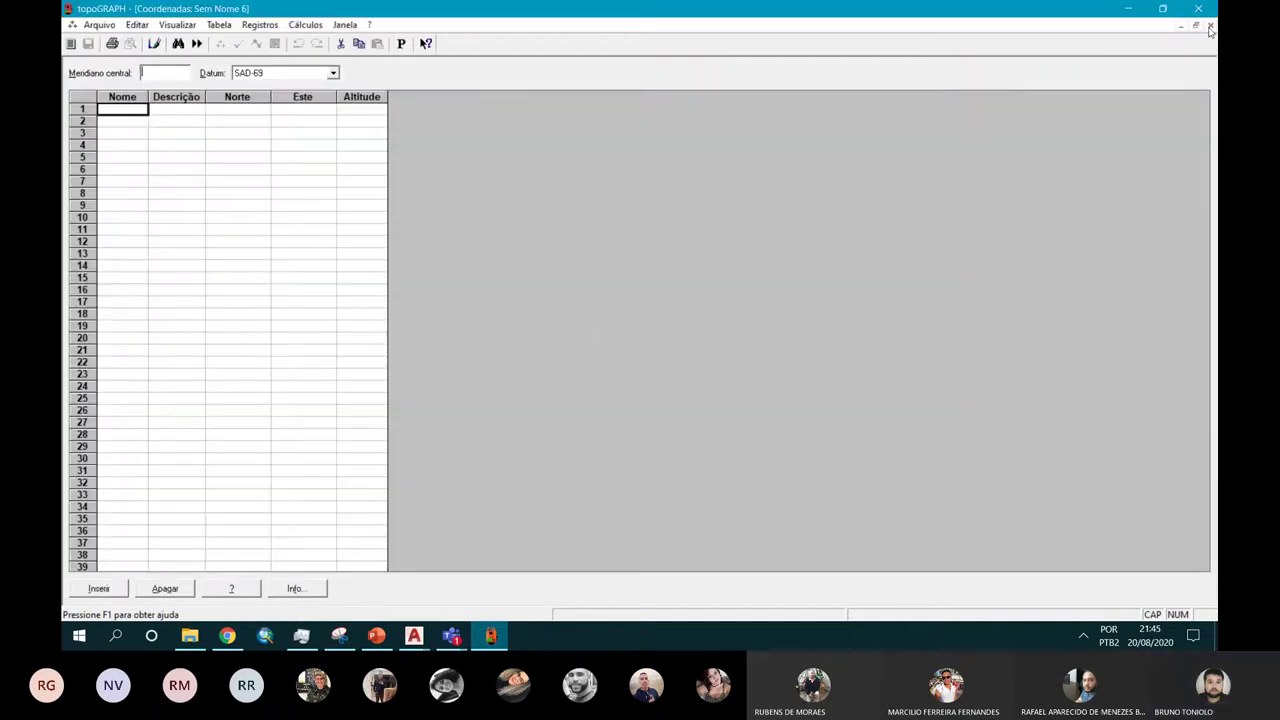
pyautogui.click(1210, 27)
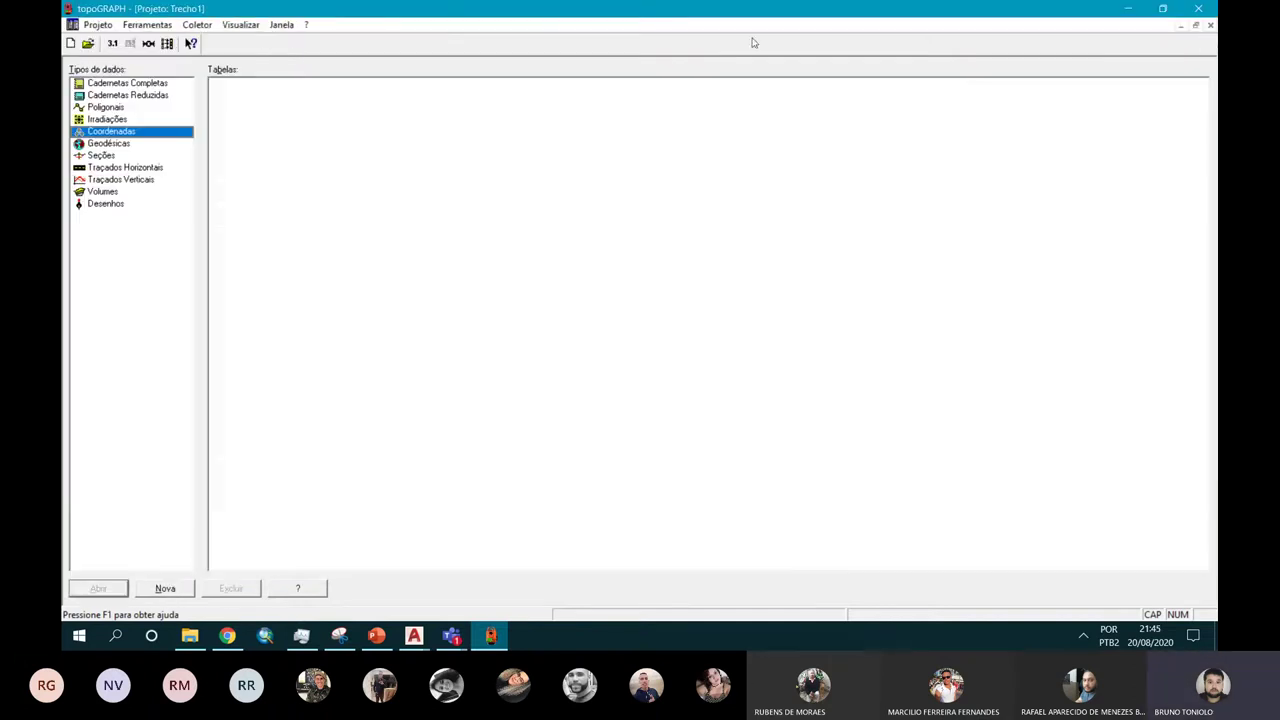
# Step: Reopen the Tutorial project and retry a UTM coordinate table, closing it empty
pyautogui.click(88, 44)
pyautogui.click(699, 242)
pyautogui.doubleClick(534, 324)
pyautogui.doubleClick(537, 280)
pyautogui.click(115, 96)
pyautogui.click(101, 132)
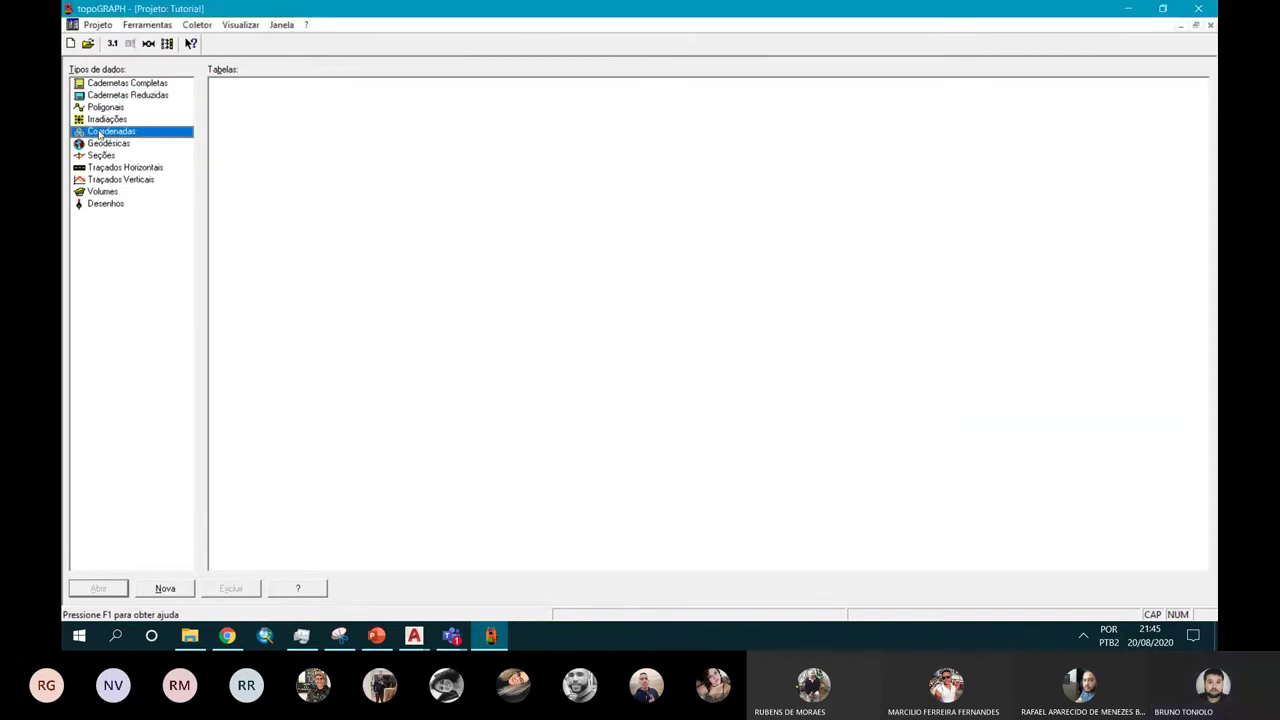
pyautogui.doubleClick(101, 132)
pyautogui.click(560, 331)
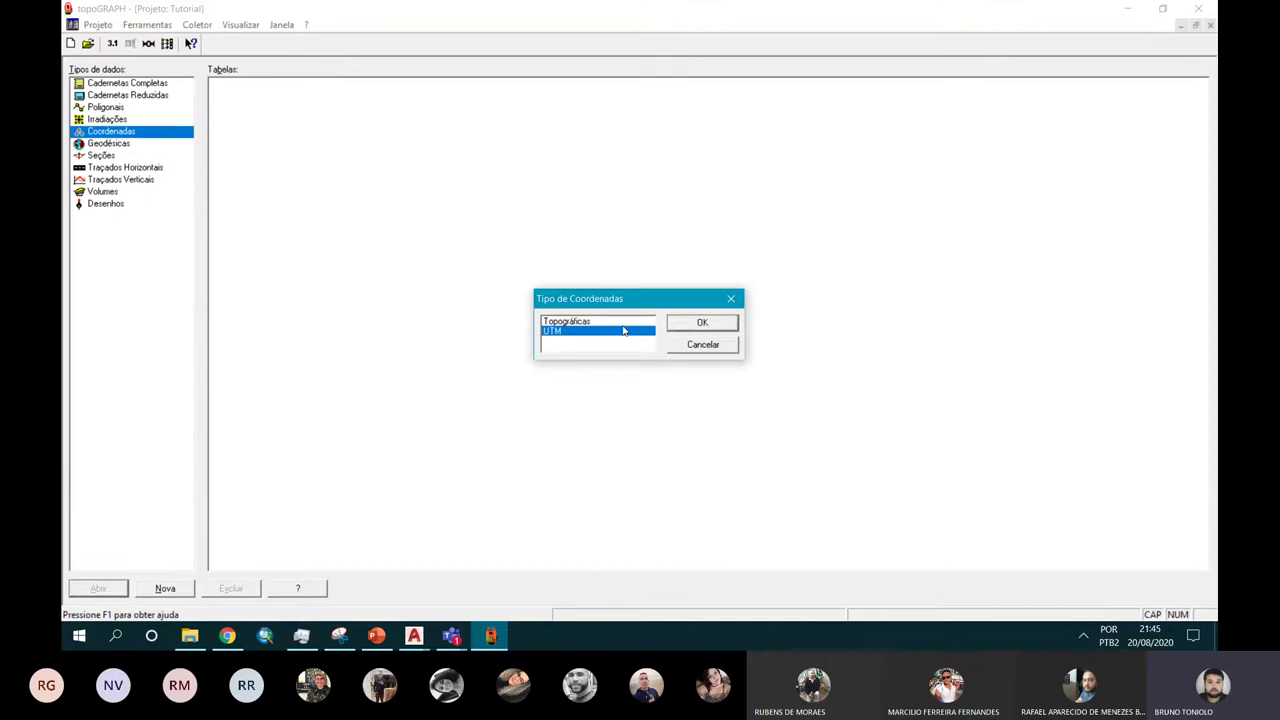
pyautogui.click(706, 325)
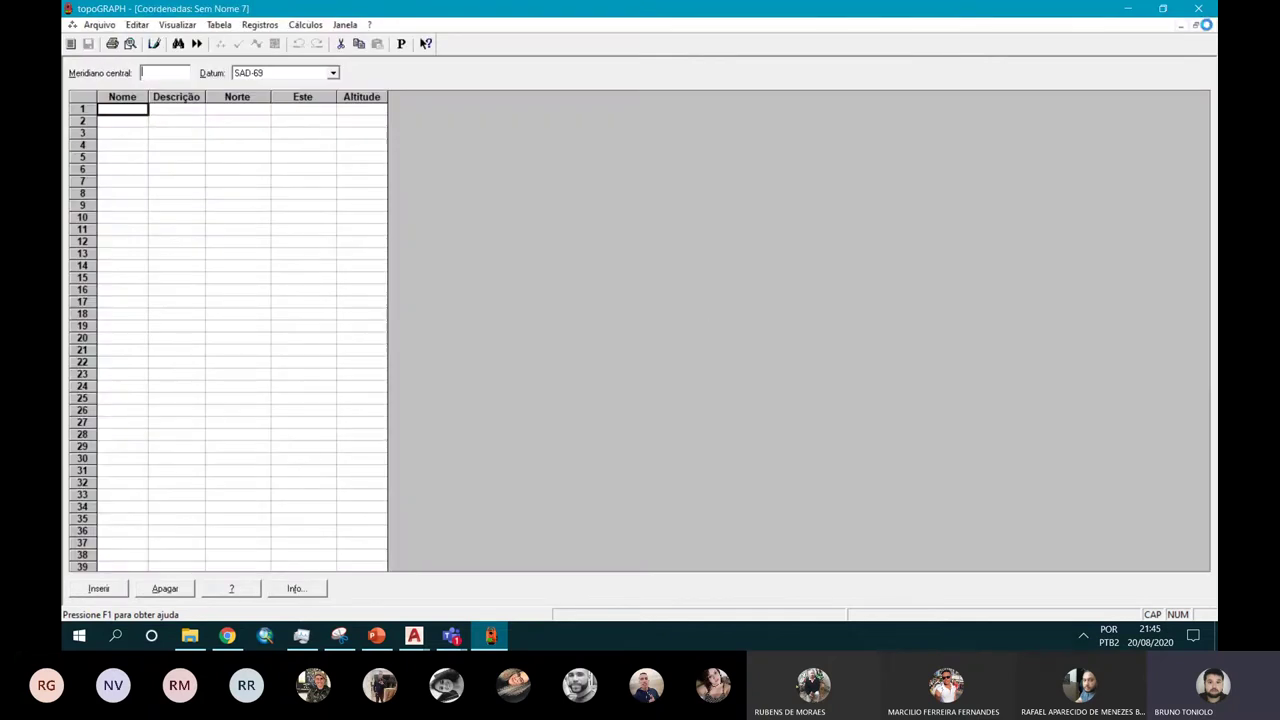
pyautogui.click(1210, 24)
# Step: Open Fundiário.tgp from Projetos\Fundiario and check its Poligonais tables
pyautogui.click(88, 43)
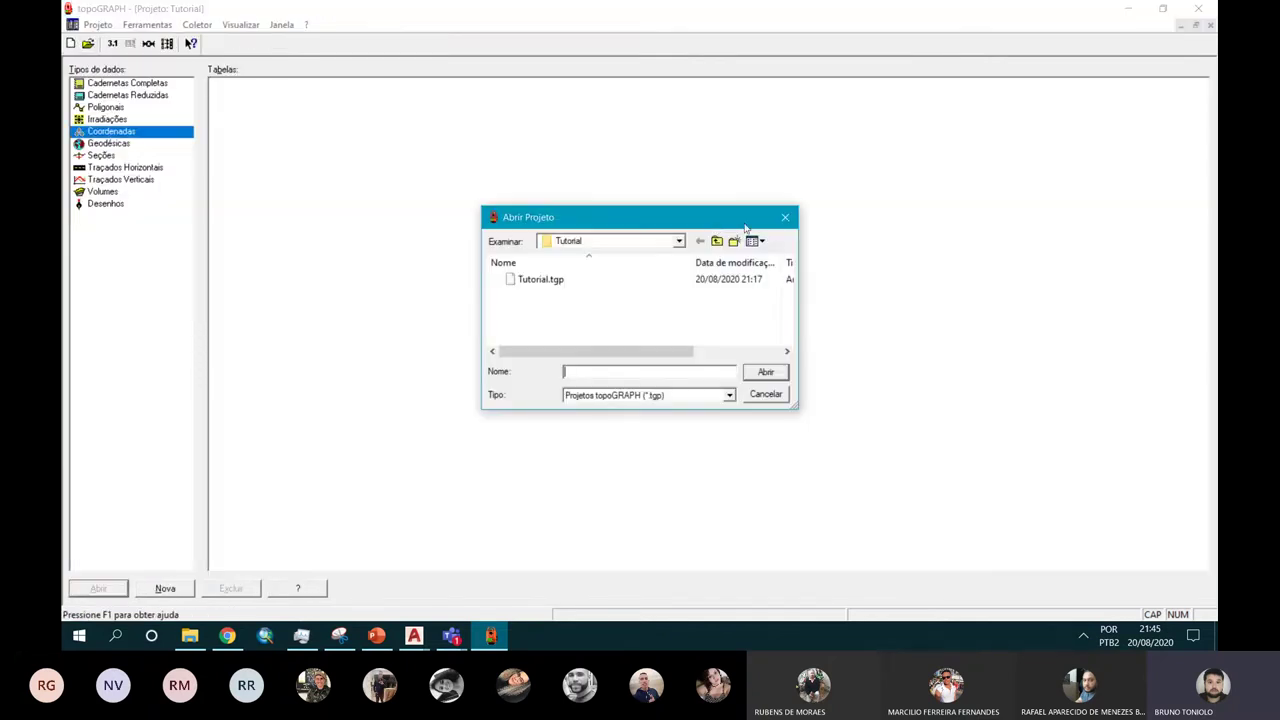
pyautogui.click(716, 241)
pyautogui.doubleClick(536, 293)
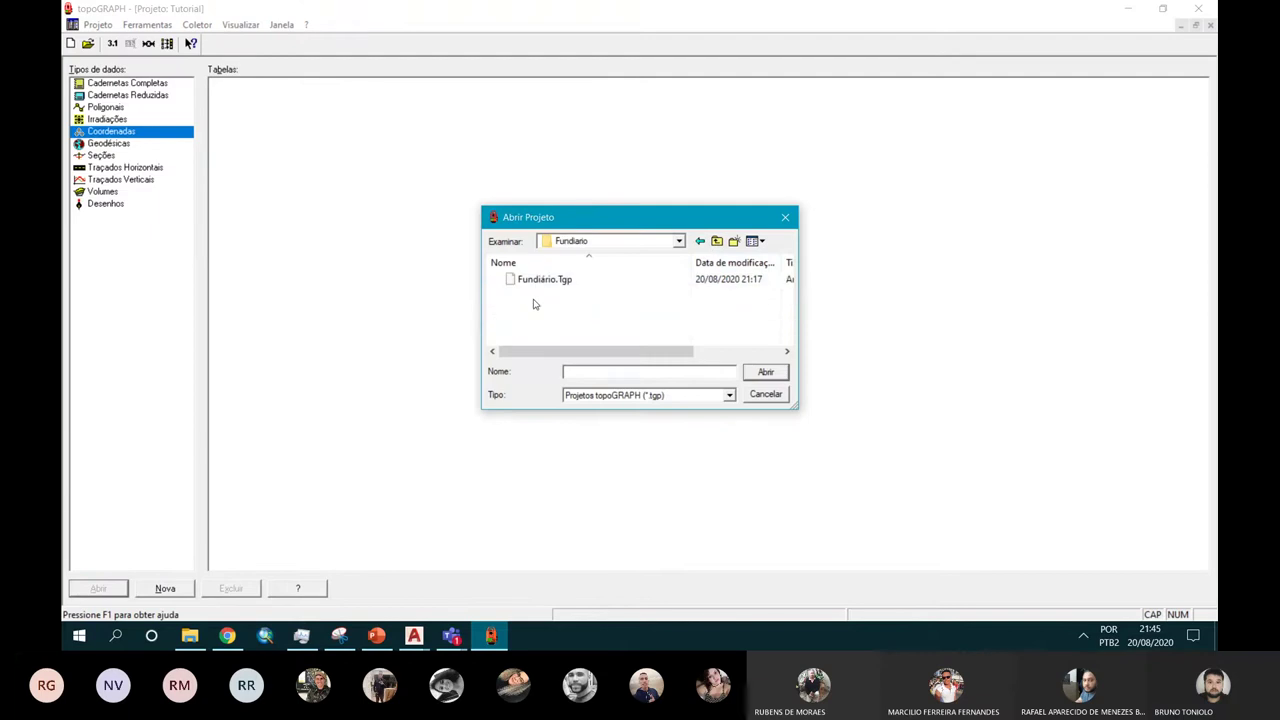
pyautogui.doubleClick(536, 281)
pyautogui.click(103, 108)
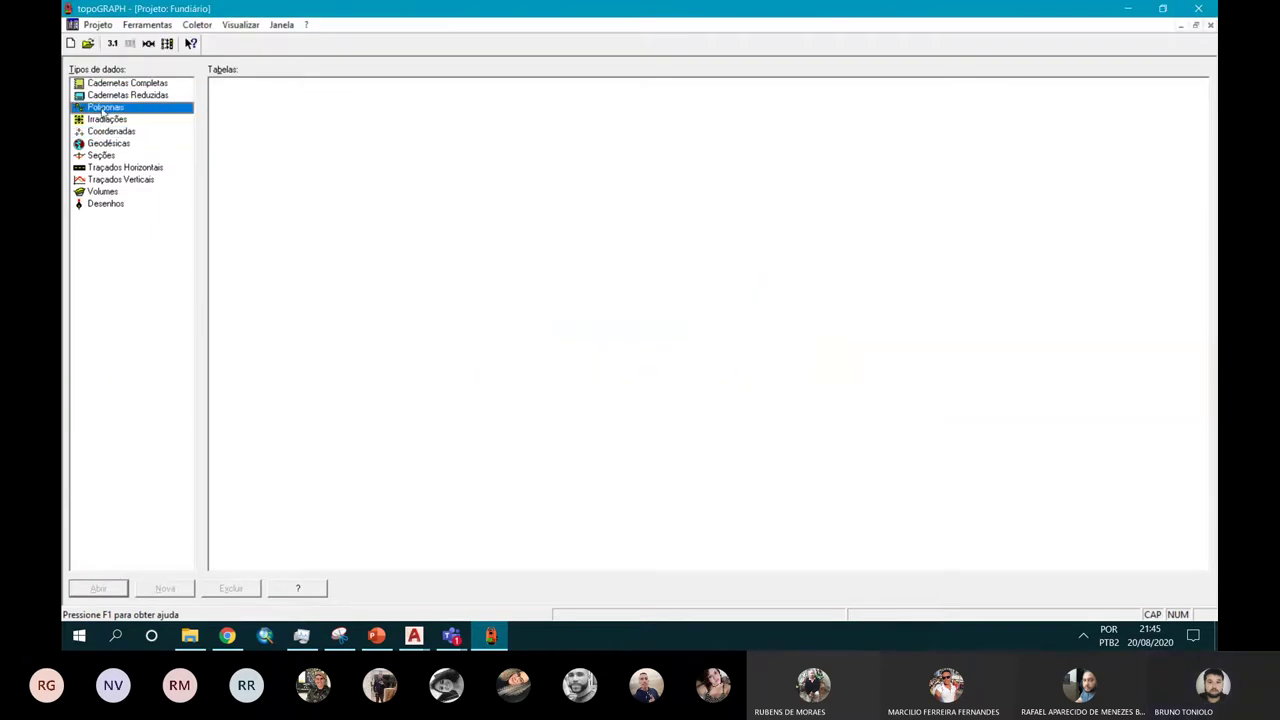
# Step: Open the Fundiário Açude coordinate table (26 points), then bring topografia.dwg to the front in AutoCAD 2020
pyautogui.click(94, 131)
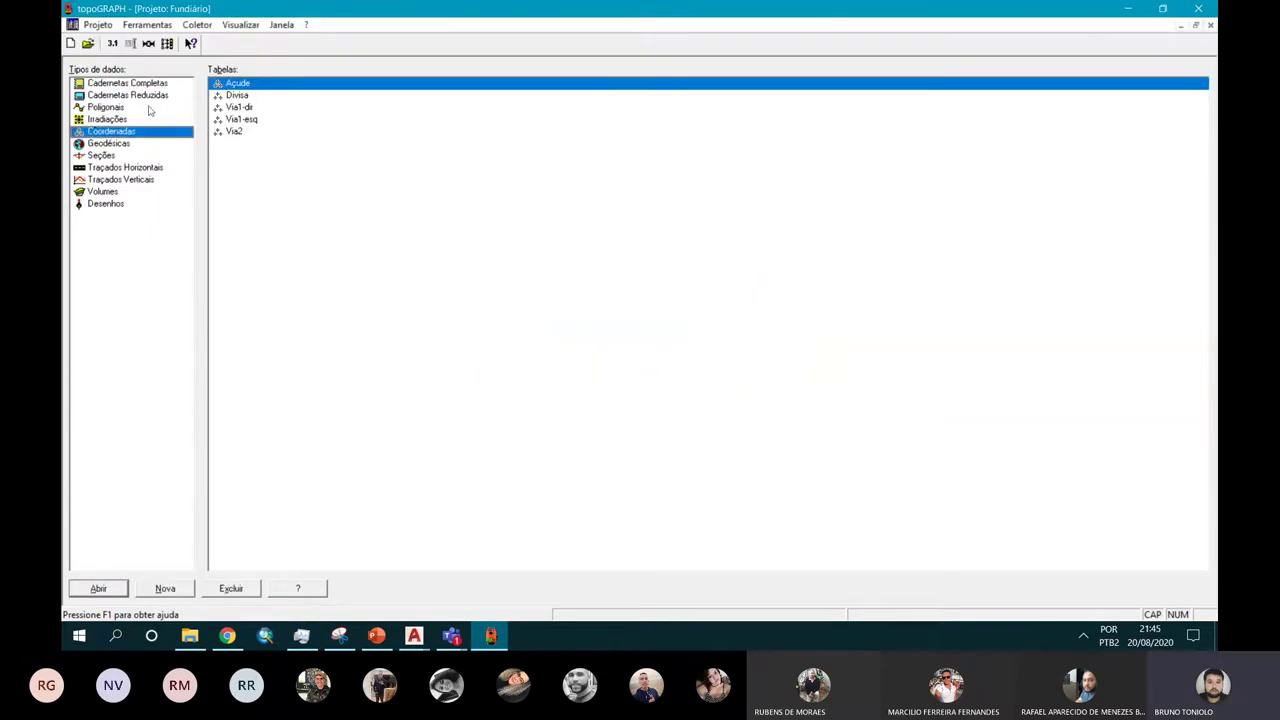
pyautogui.doubleClick(250, 87)
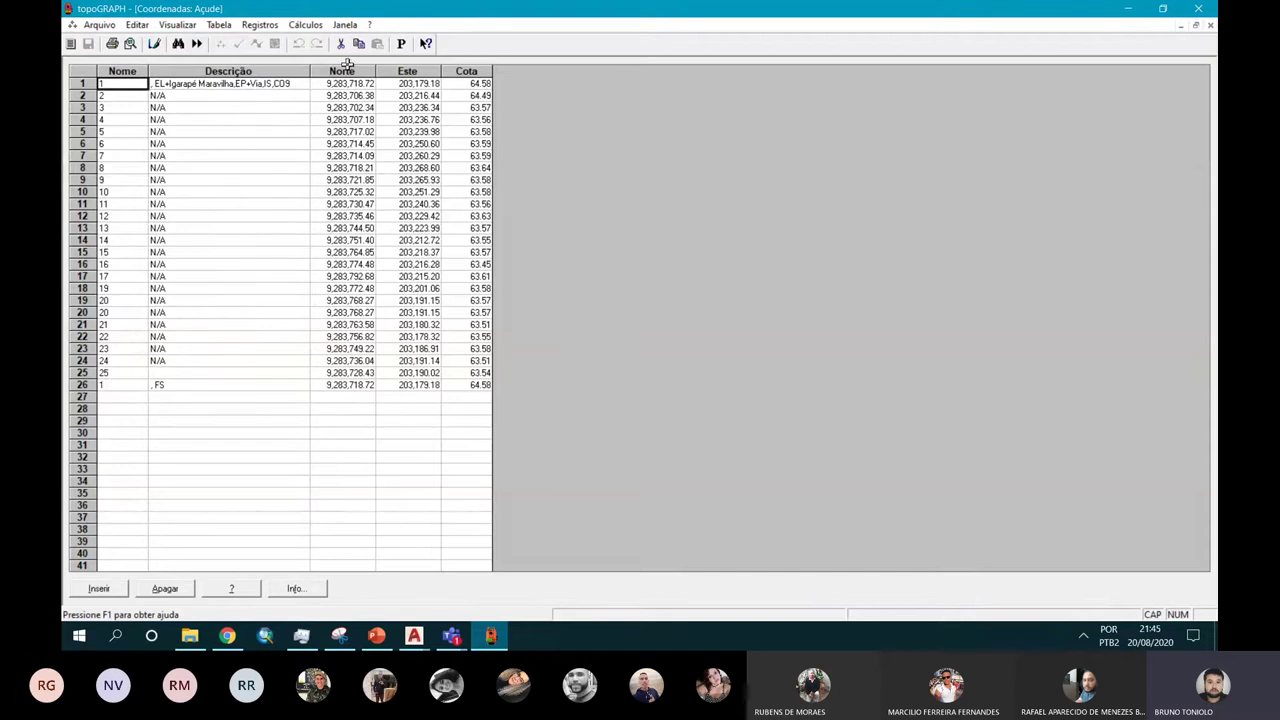
pyautogui.click(414, 640)
pyautogui.click(590, 565)
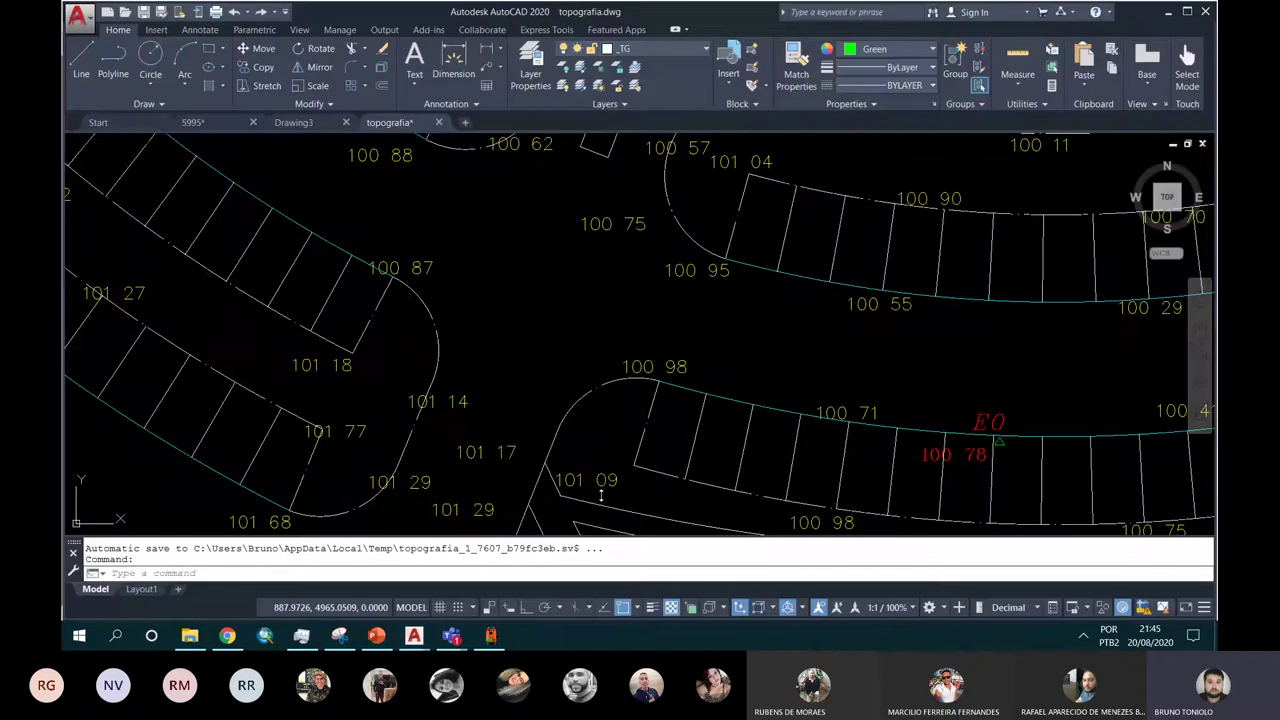
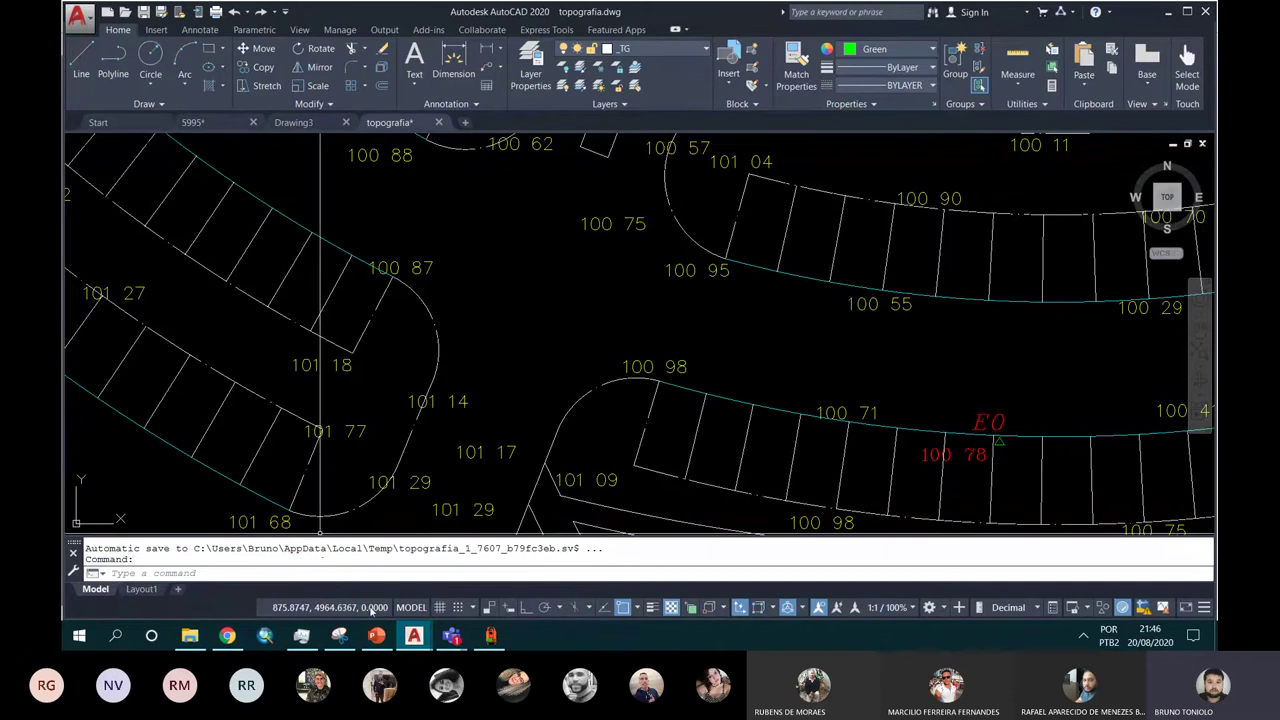
# Step: Bring the topoGRAPH coordinate table window in front of AutoCAD
pyautogui.click(490, 635)
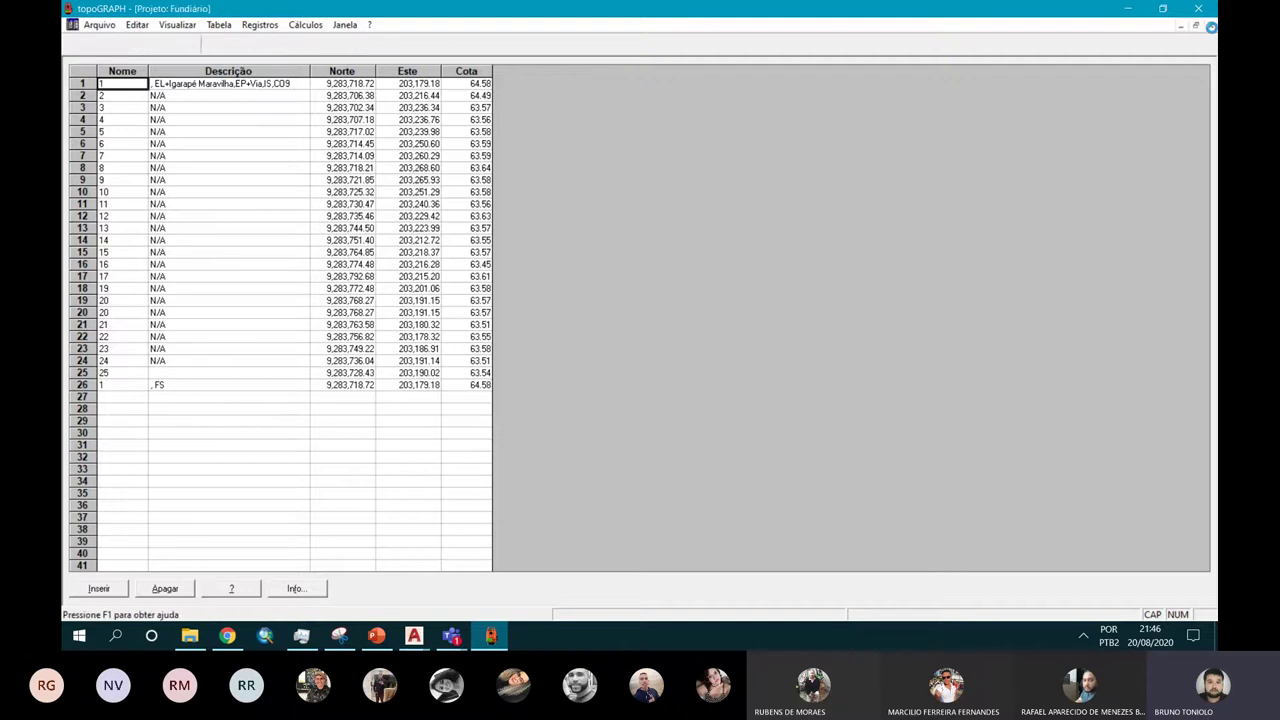
# Step: Close the Açude coordinate table and check the Desenhos, Traçados Horizontais and Volumes data types
pyautogui.click(1210, 25)
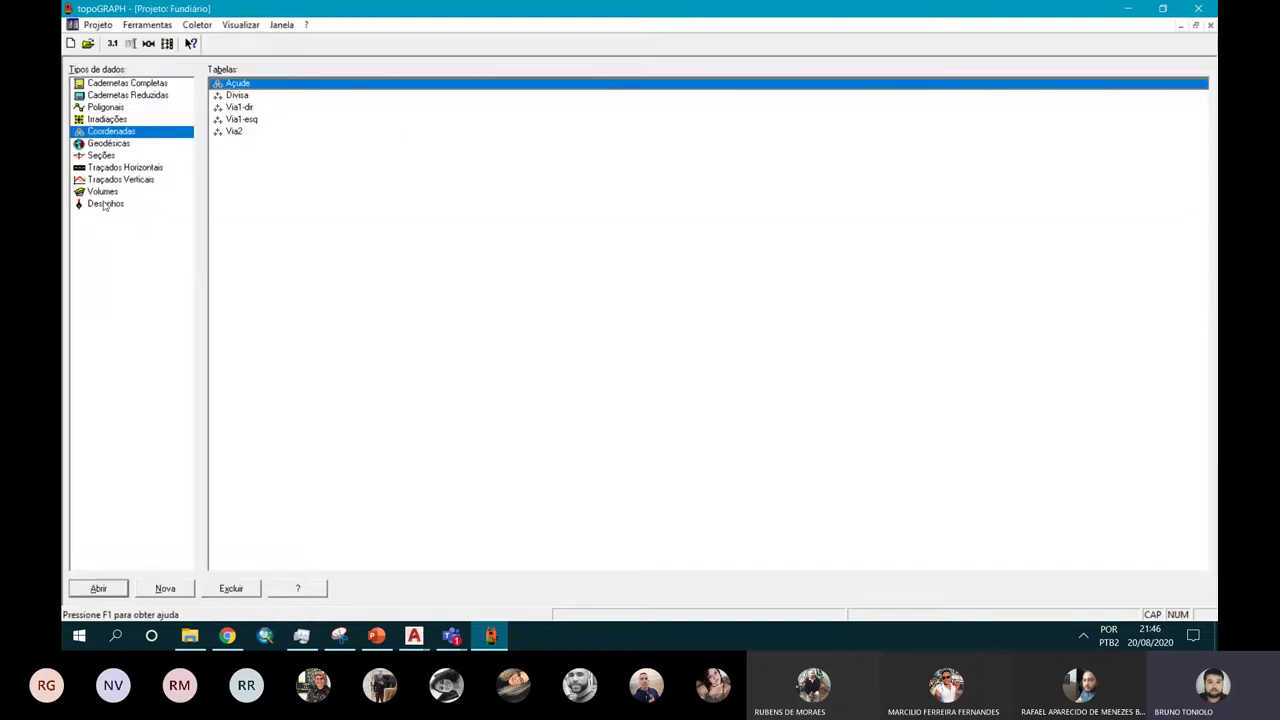
pyautogui.click(105, 204)
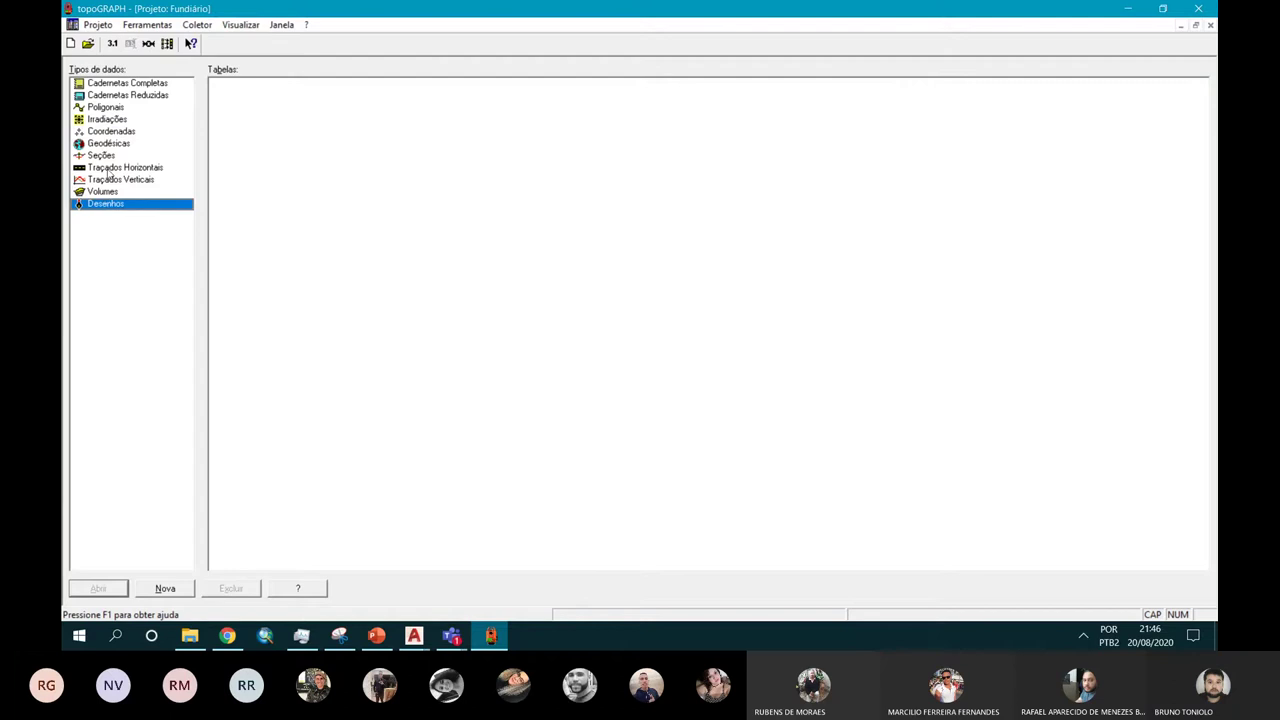
pyautogui.click(109, 168)
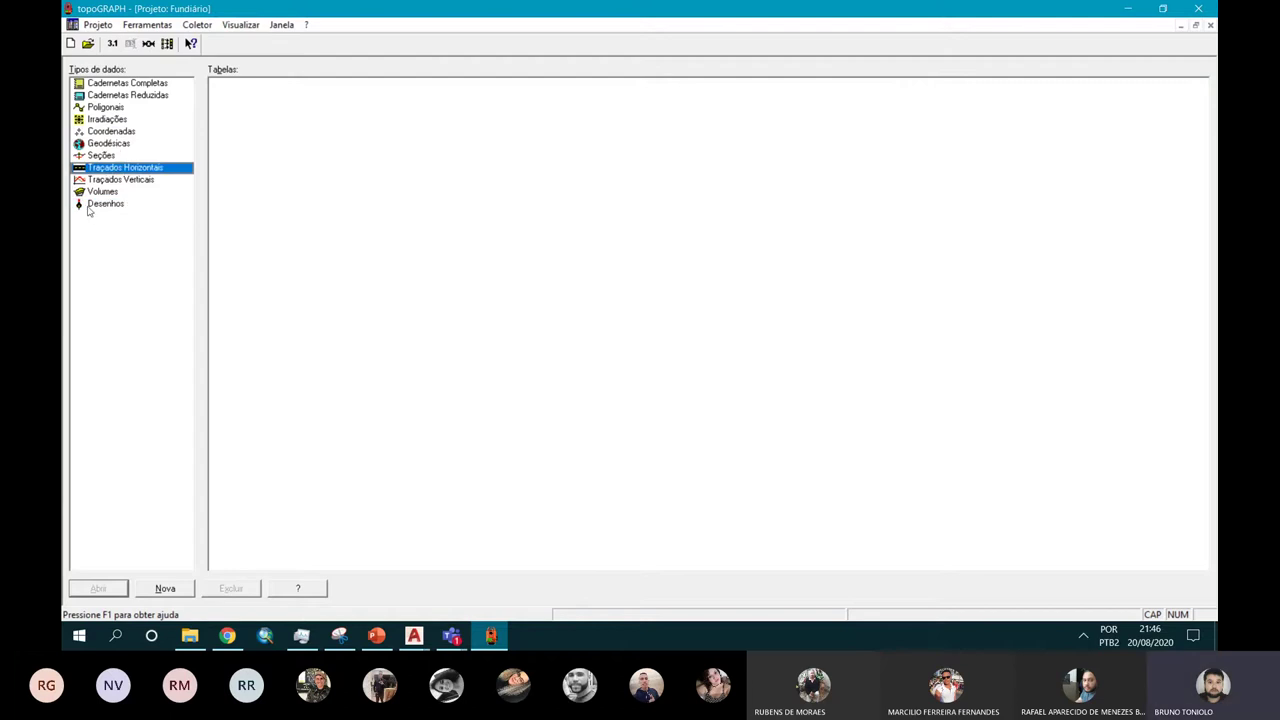
pyautogui.click(104, 192)
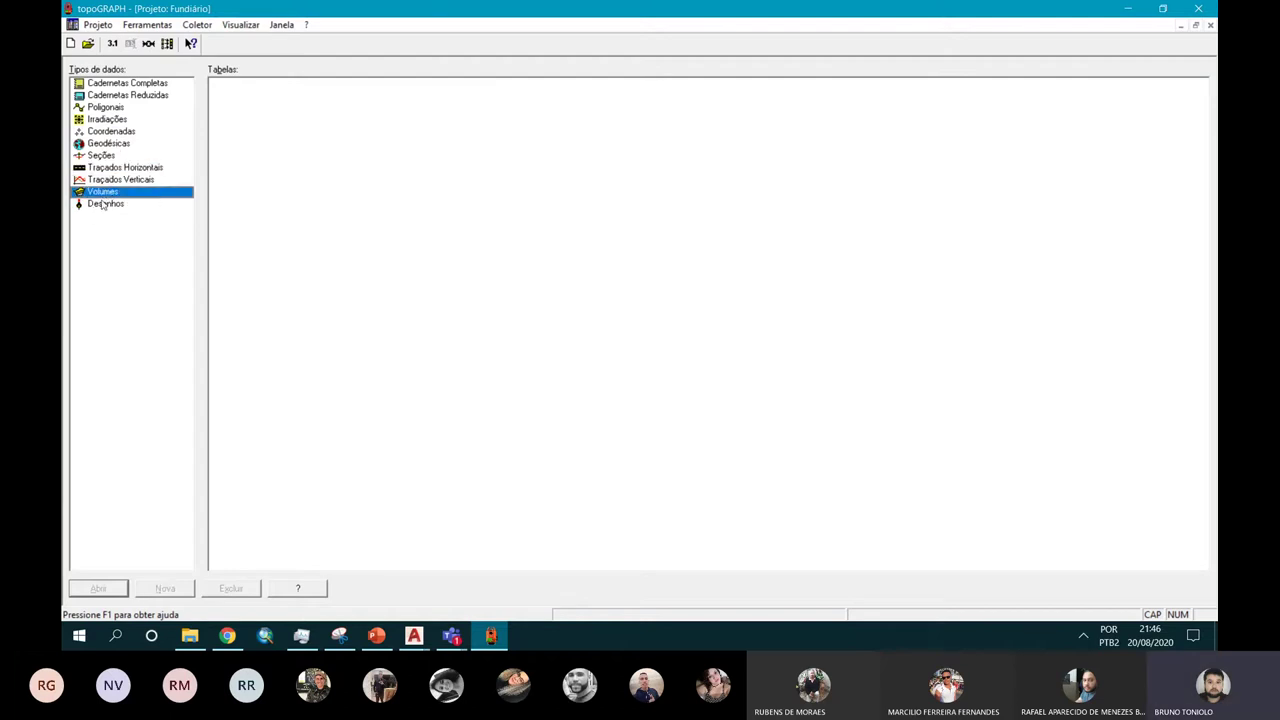
# Step: Check the Irradiações, Coordenadas and Geodésicas data types, then switch to Chrome
pyautogui.click(118, 120)
pyautogui.click(110, 134)
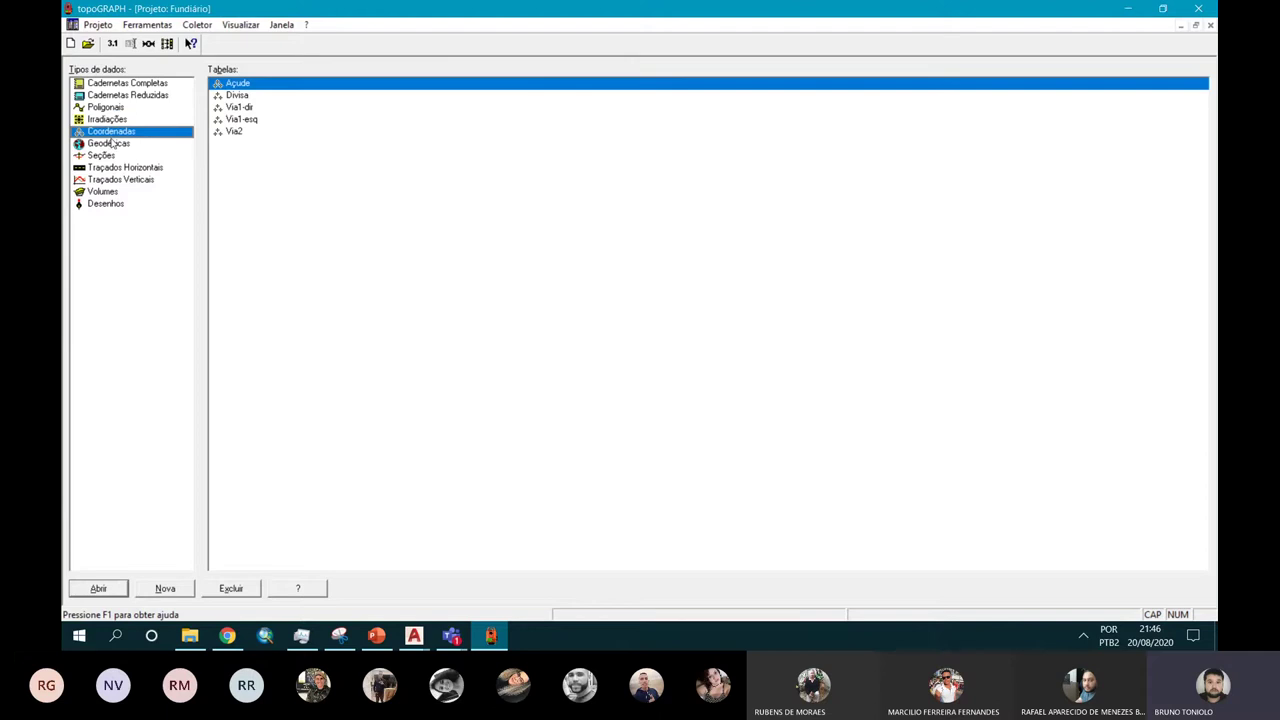
pyautogui.click(110, 145)
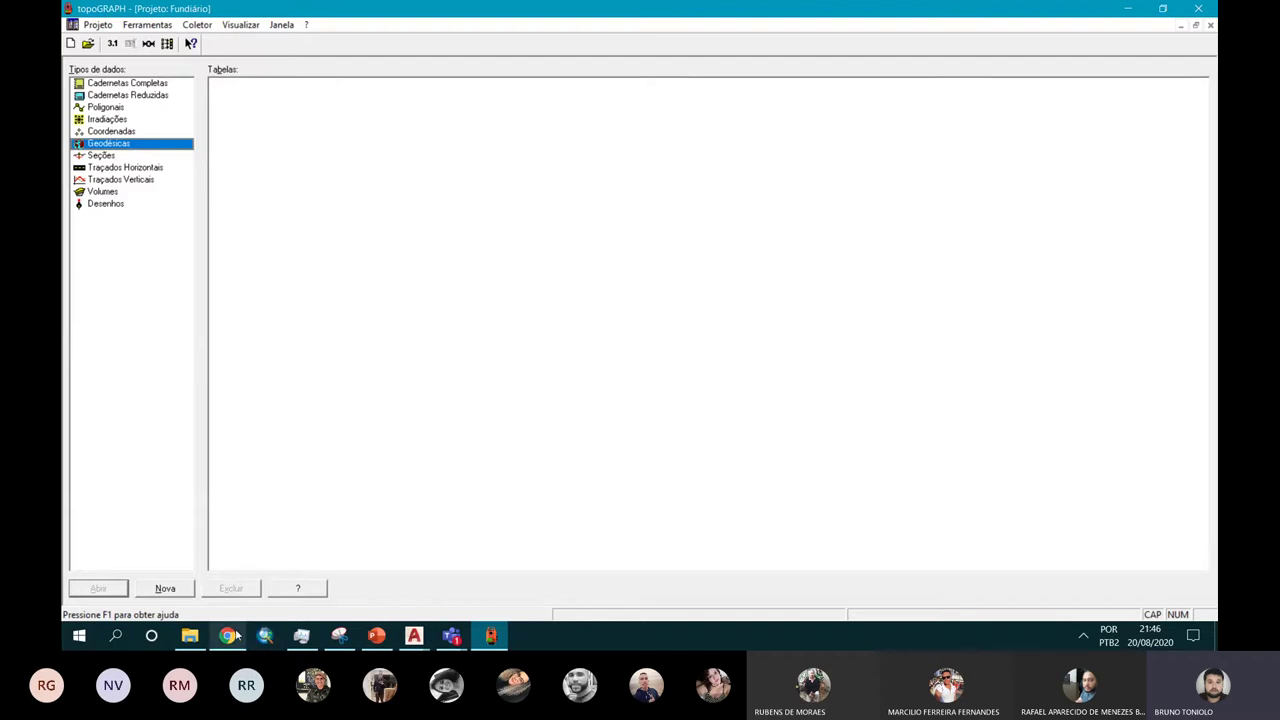
pyautogui.click(228, 635)
# Step: Search Google Images for 'TEODOLITO'
pyautogui.click(345, 37)
pyautogui.write('TEOD')
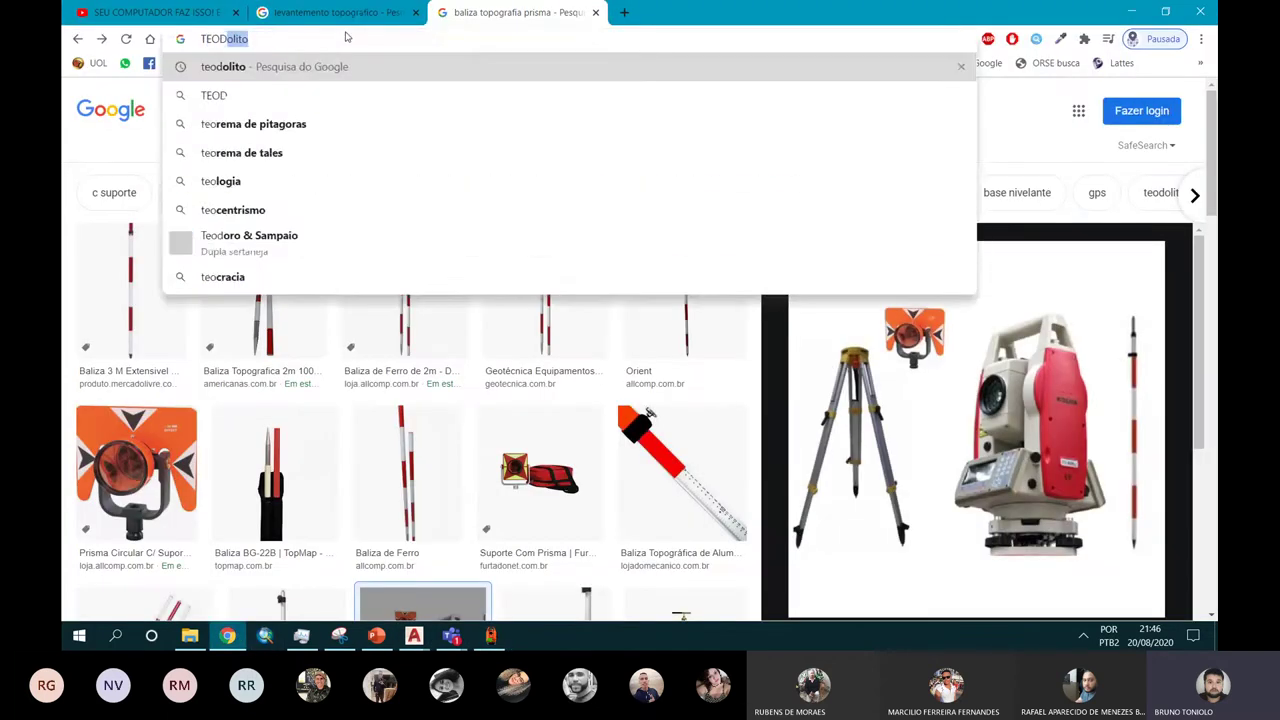
pyautogui.write('OLITO')
pyautogui.press('Return')
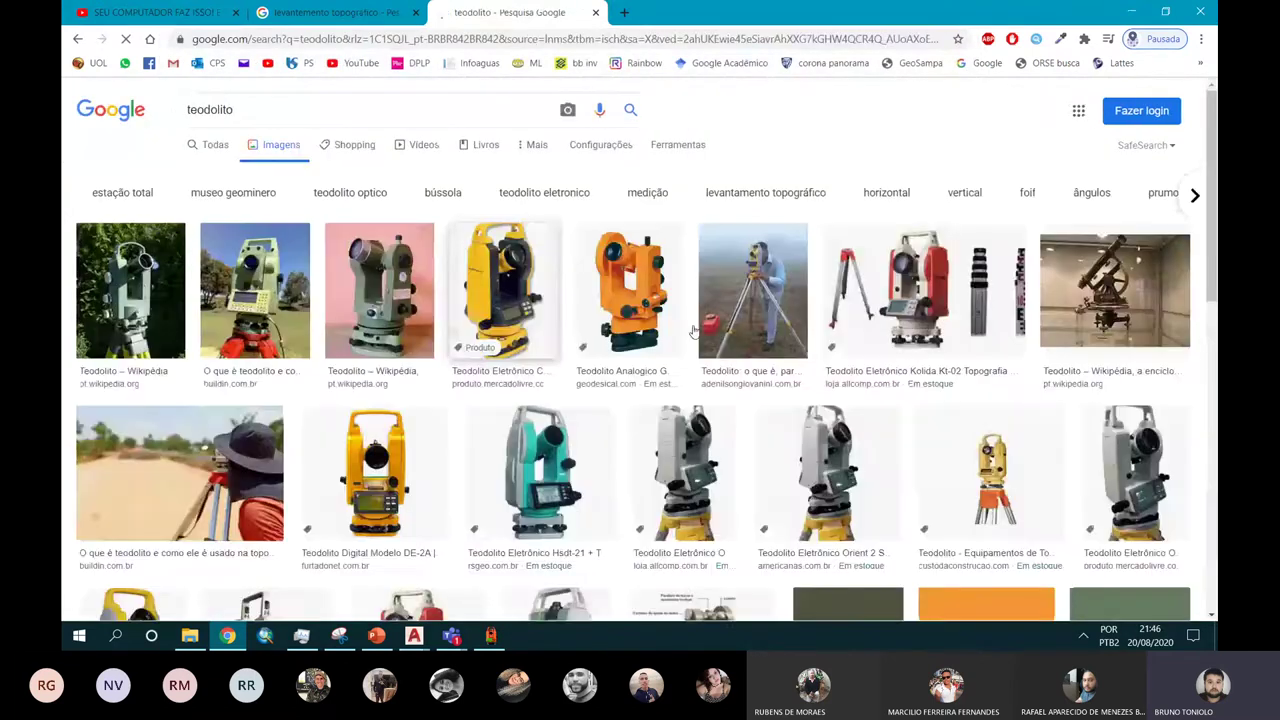
# Step: Preview the surveyor-at-tripod theodolite photo, then return to topoGRAPH
pyautogui.click(720, 328)
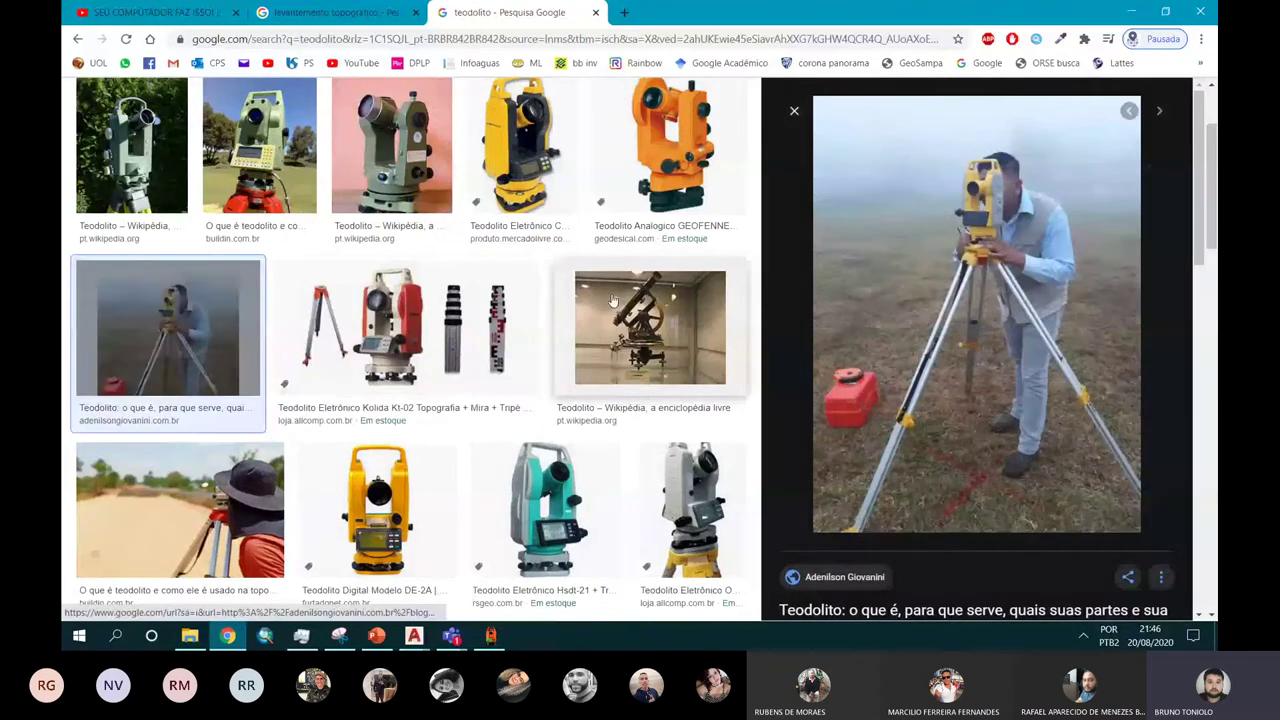
pyautogui.scroll(-3, 300, 370)
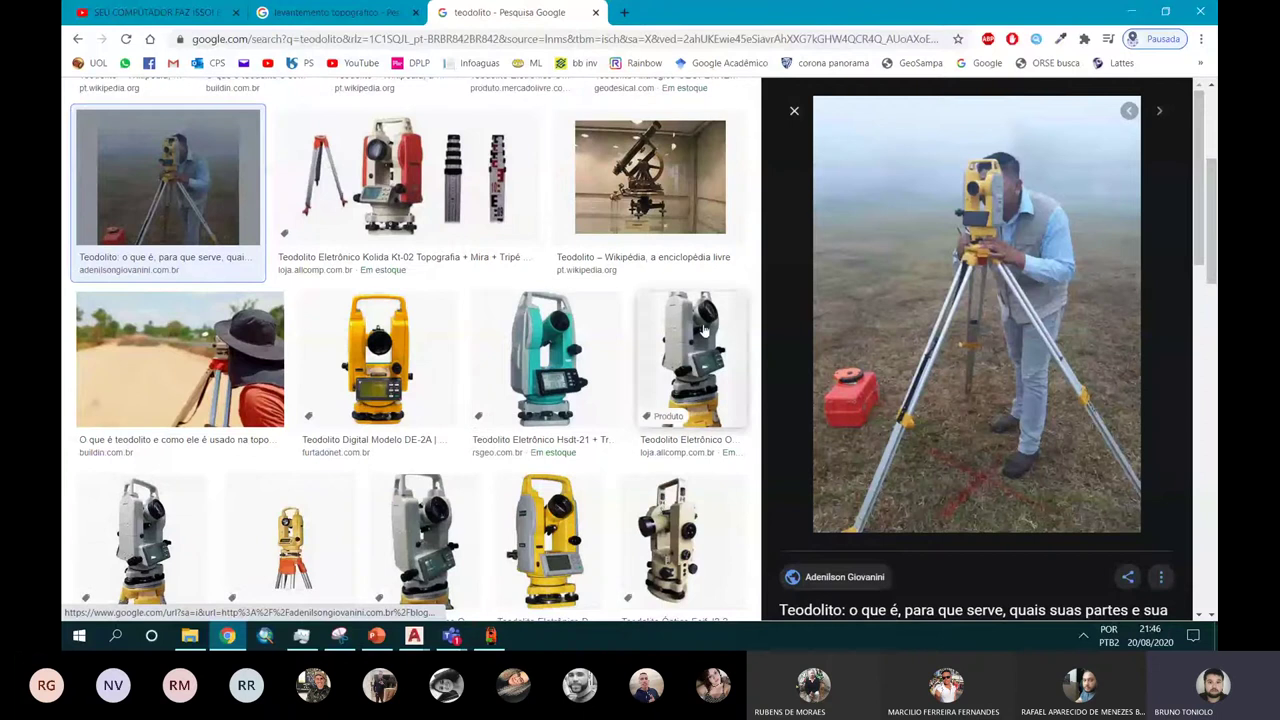
pyautogui.click(490, 635)
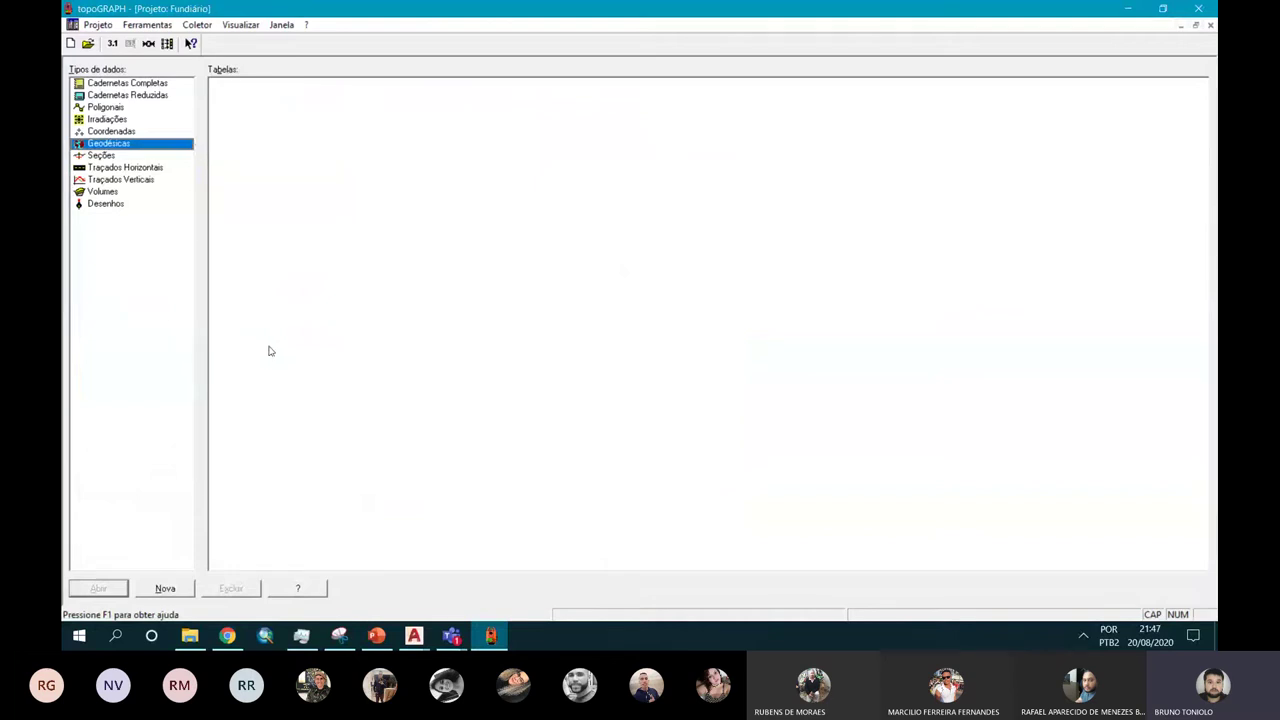
# Step: Open the Divisa table under Coordenadas
pyautogui.click(123, 96)
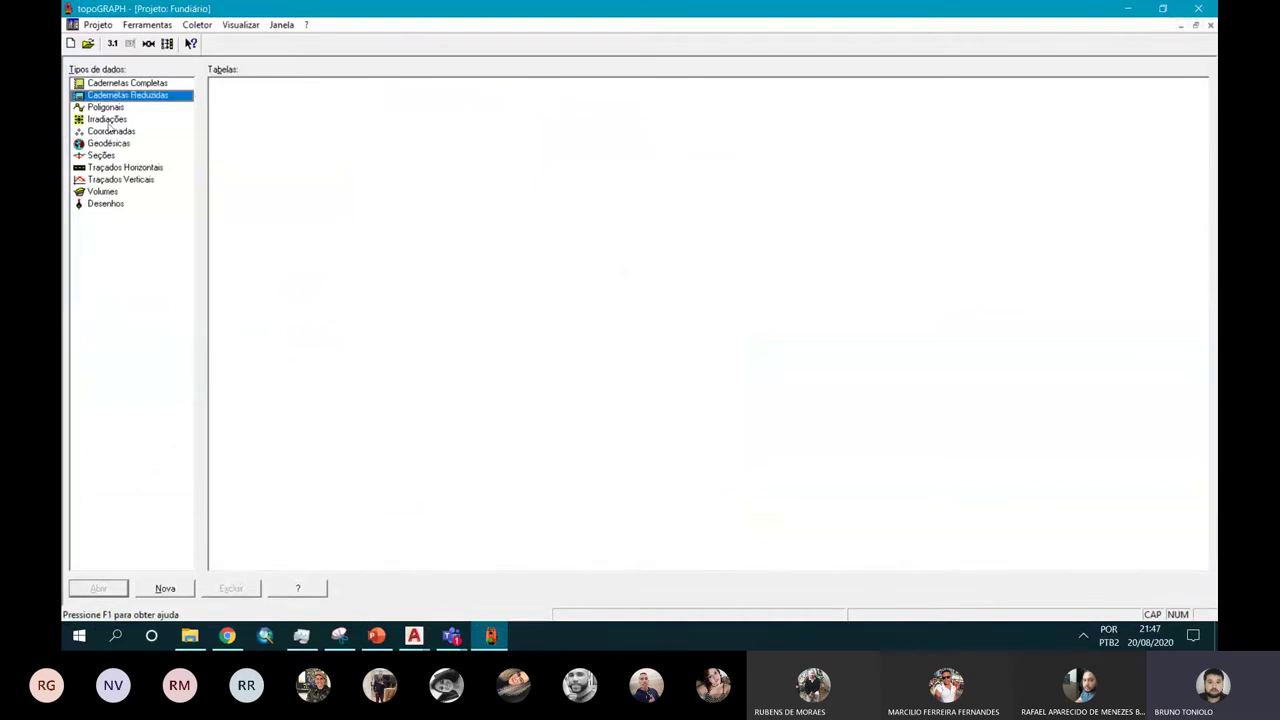
pyautogui.click(110, 131)
pyautogui.doubleClick(245, 96)
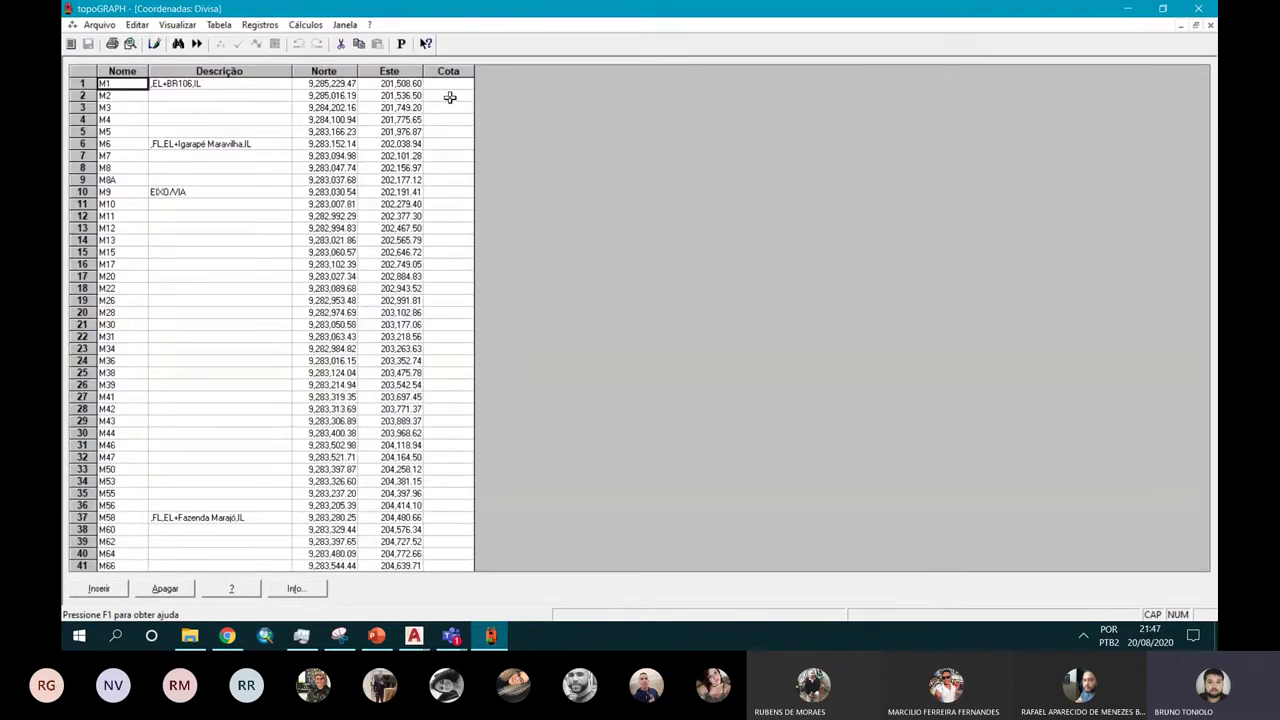
# Step: Switch from topoGRAPH to the topografia.dwg drawing in AutoCAD
pyautogui.click(1128, 10)
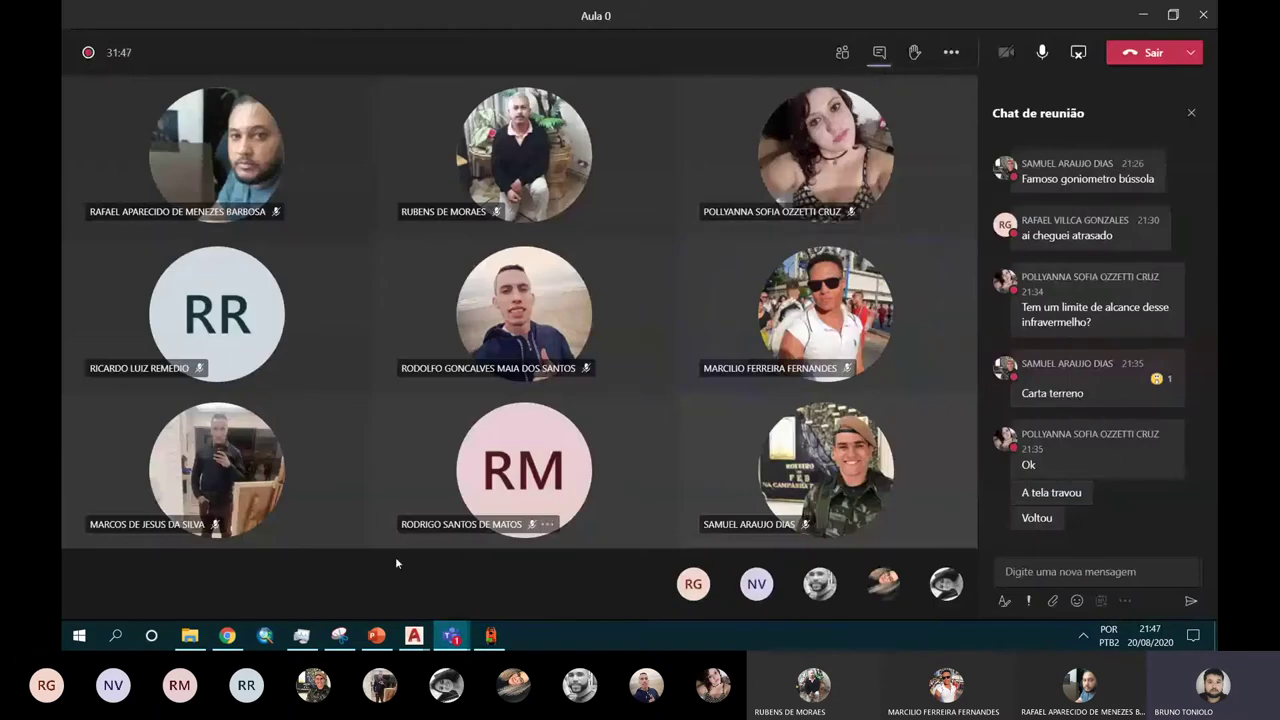
pyautogui.click(509, 622)
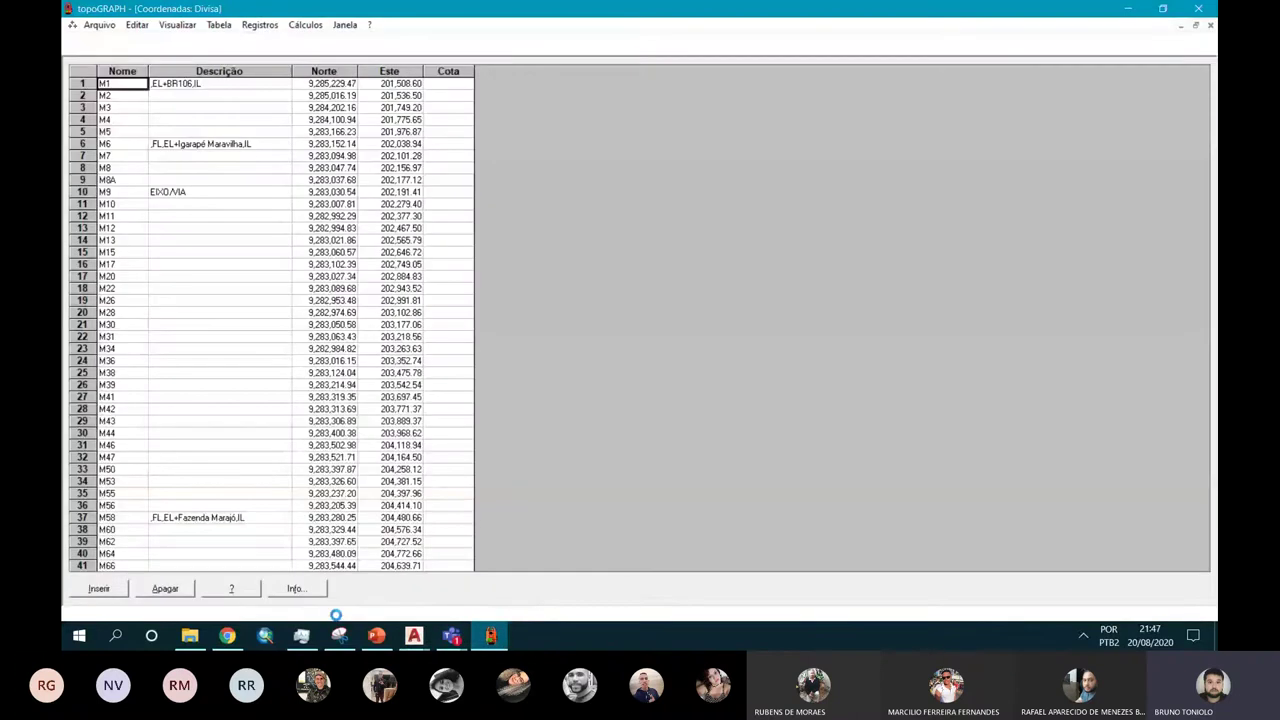
pyautogui.click(414, 636)
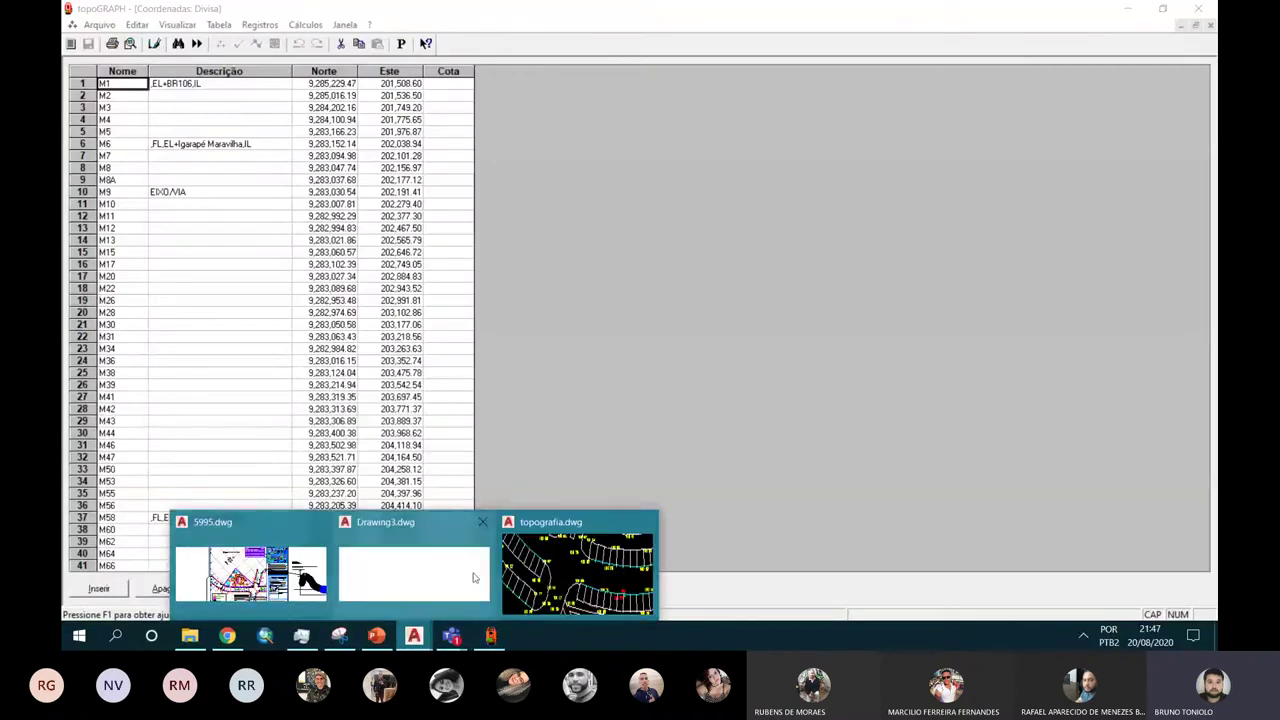
pyautogui.click(530, 570)
pyautogui.scroll(-10, 591, 249)
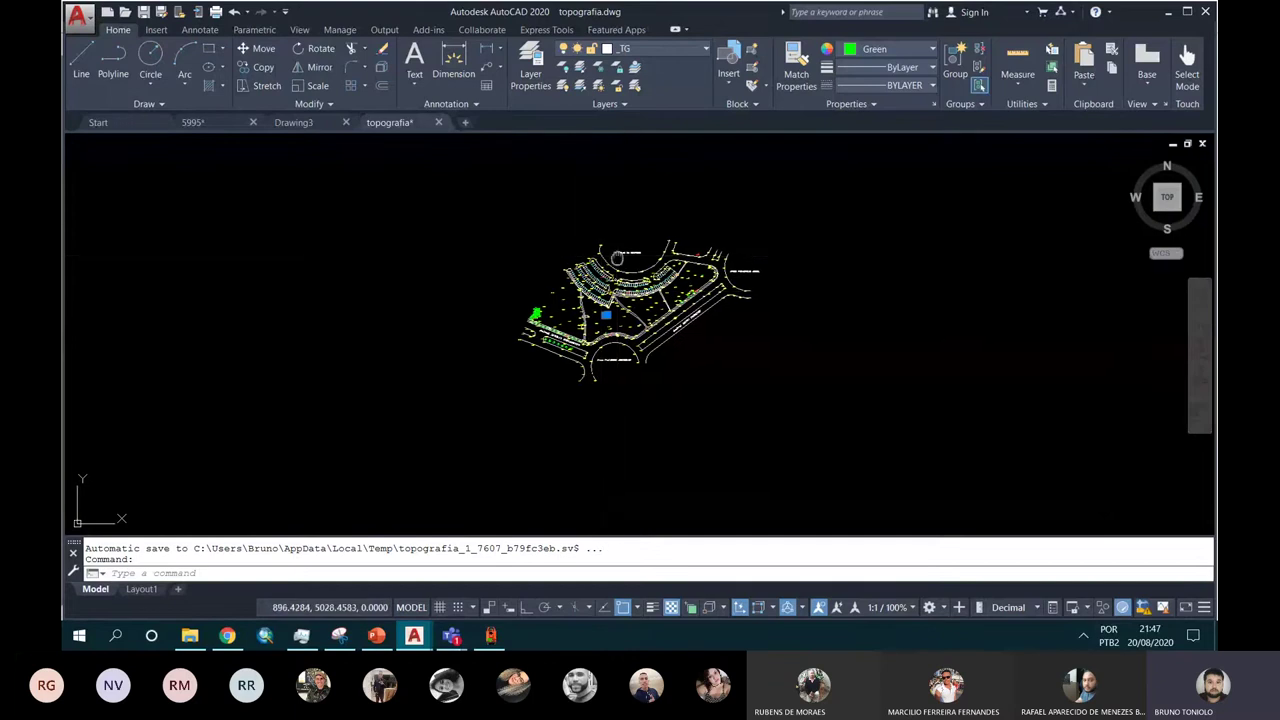
# Step: Zoom and pan around the topografia site plan to inspect the curved lot rows and tree cluster
pyautogui.middleClick(617, 257)
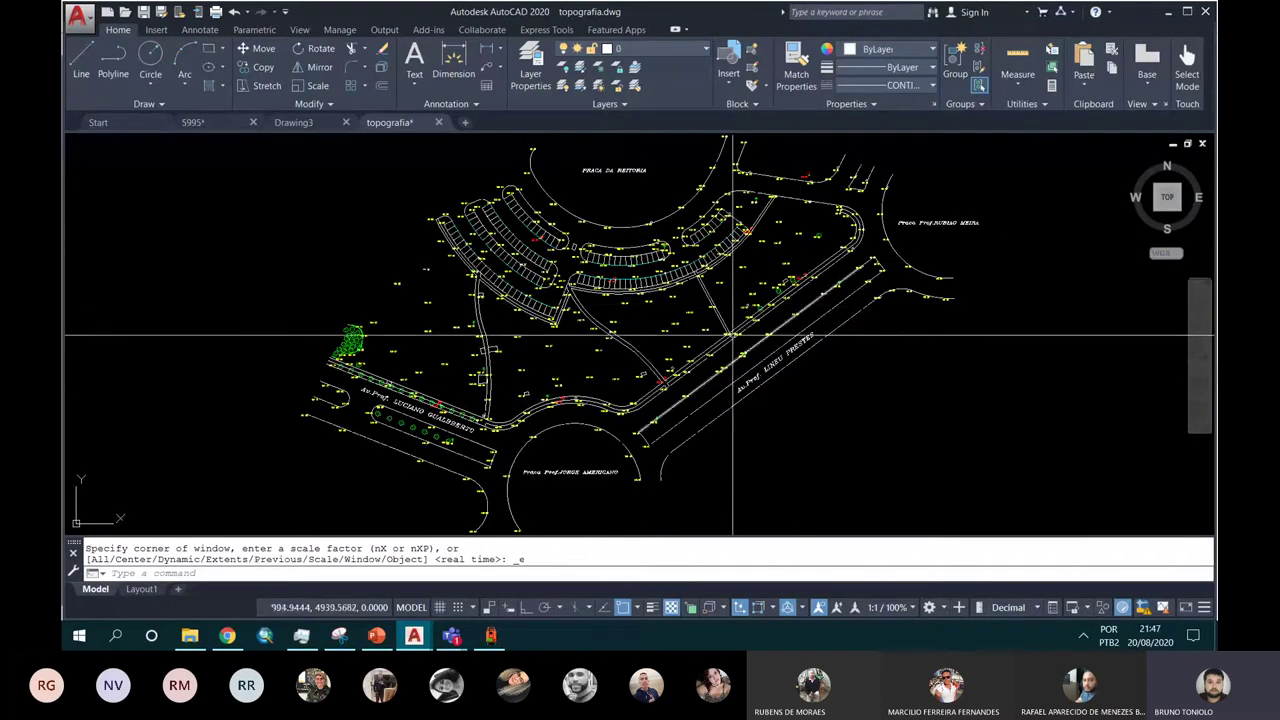
pyautogui.scroll(2, 708, 347)
pyautogui.scroll(2, 708, 347)
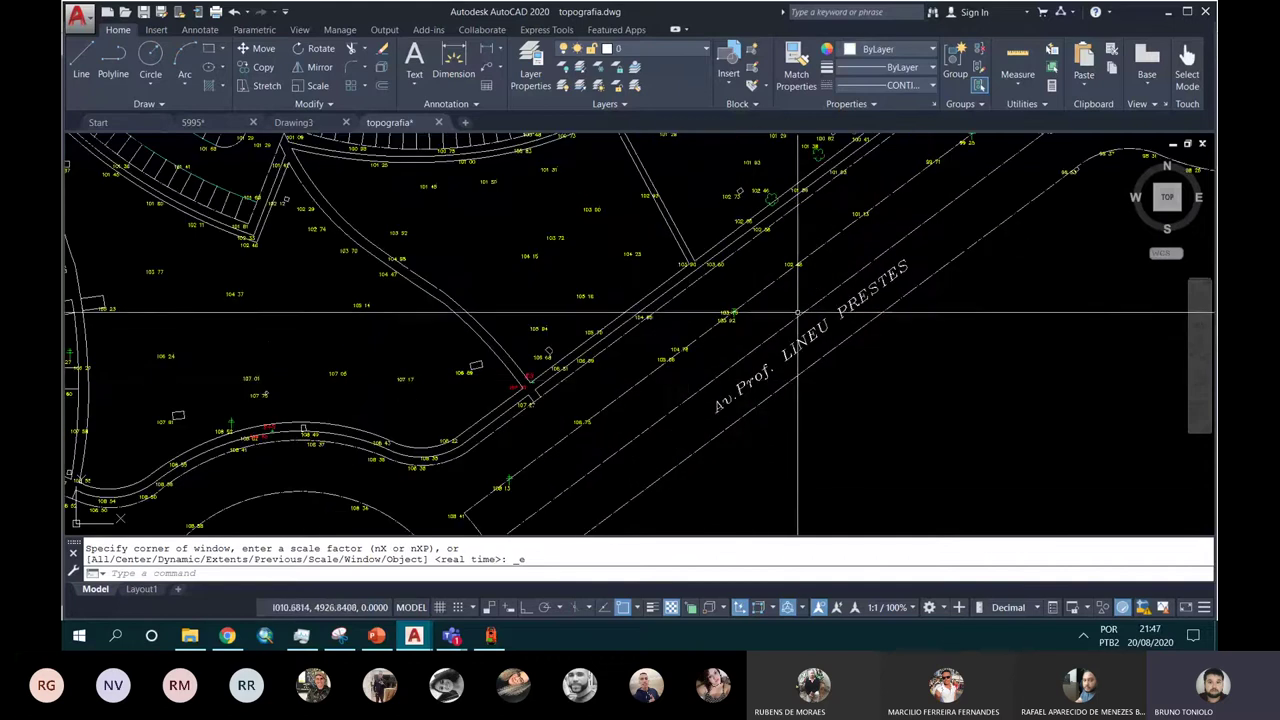
pyautogui.scroll(3, 600, 250)
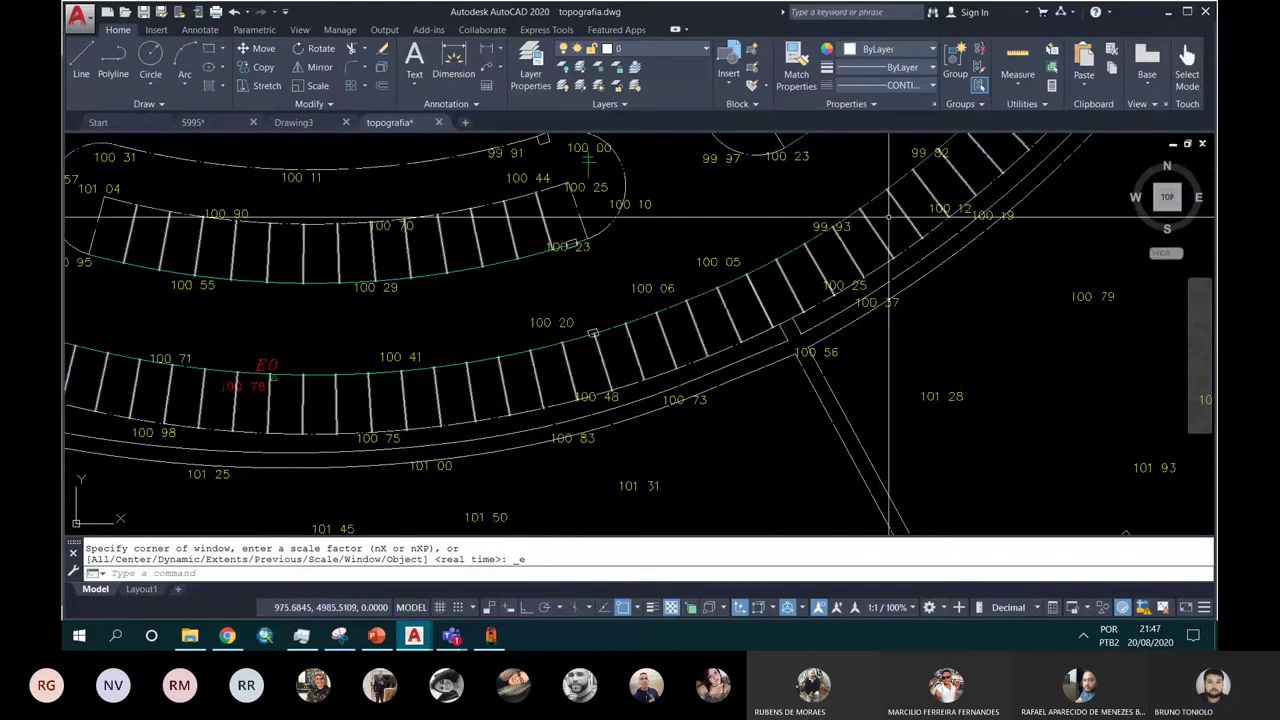
pyautogui.moveTo(310, 227)
pyautogui.mouseDown(button='middle')
pyautogui.moveTo(505, 331)
pyautogui.moveTo(735, 297)
pyautogui.mouseUp(button='middle')
pyautogui.scroll(-2, 452, 259)
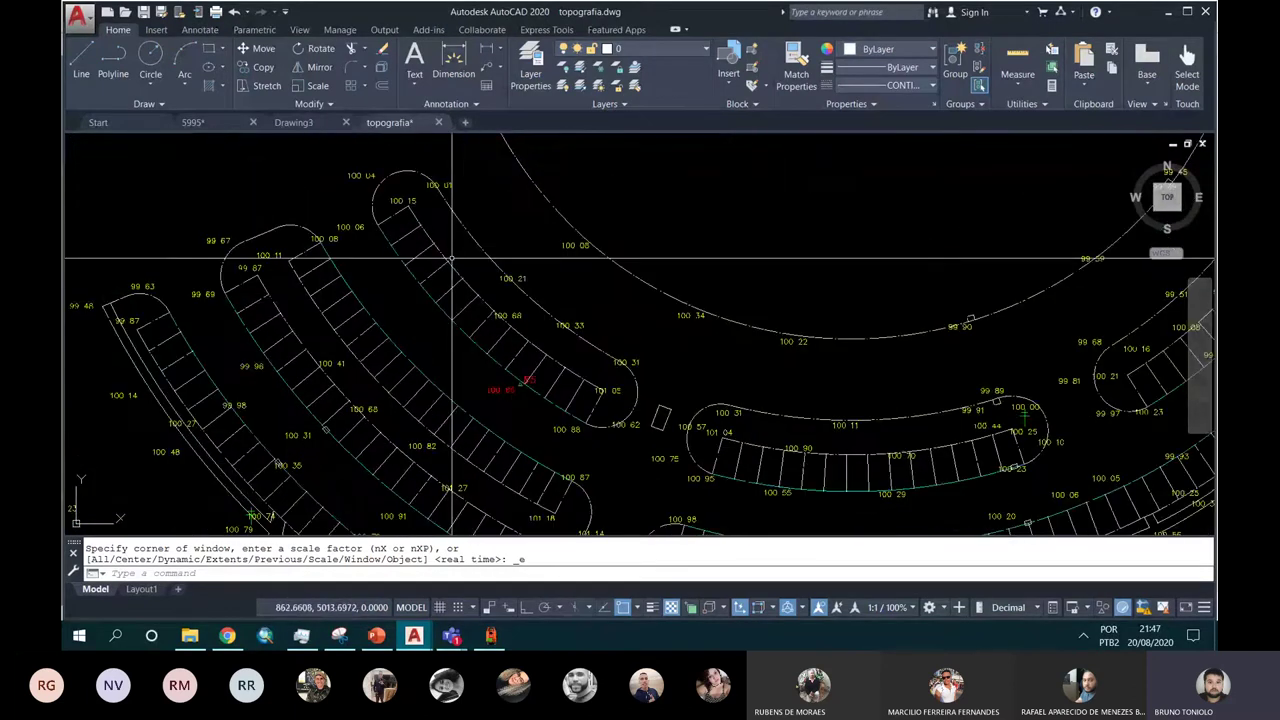
pyautogui.scroll(-3, 452, 259)
pyautogui.scroll(-1, 625, 352)
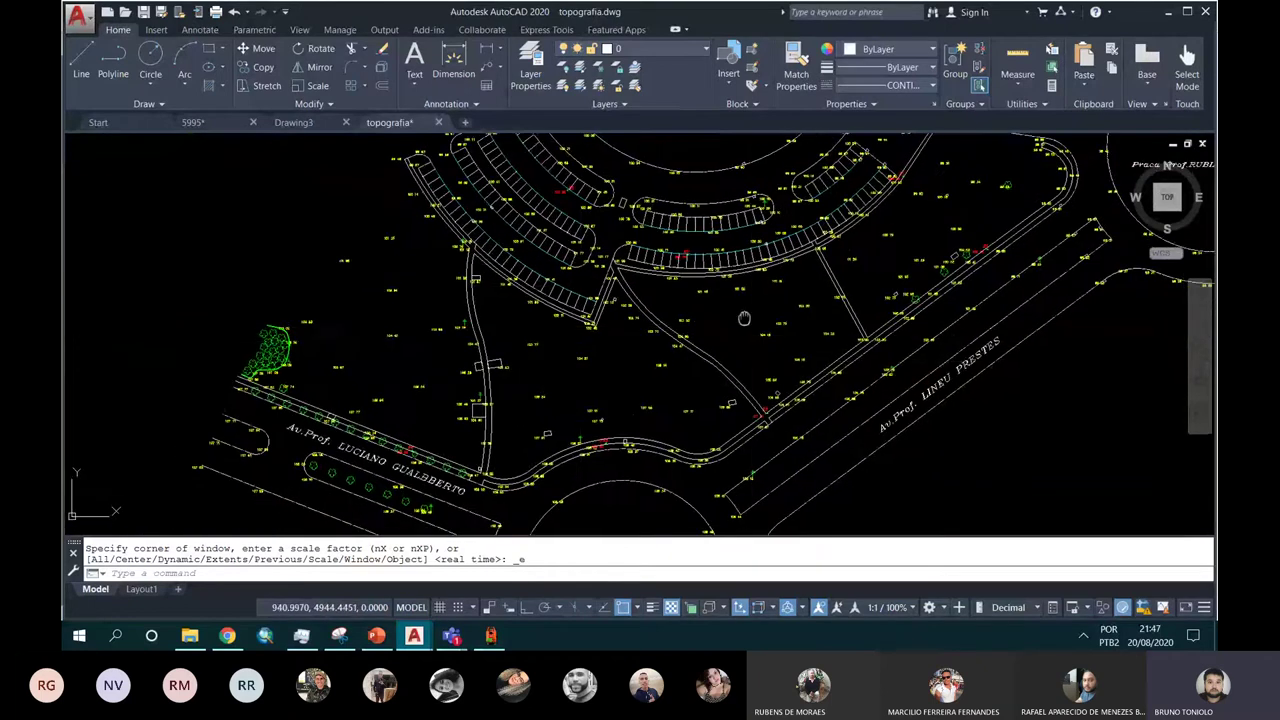
pyautogui.moveTo(530, 415); pyautogui.dragTo(555, 330, button='middle')
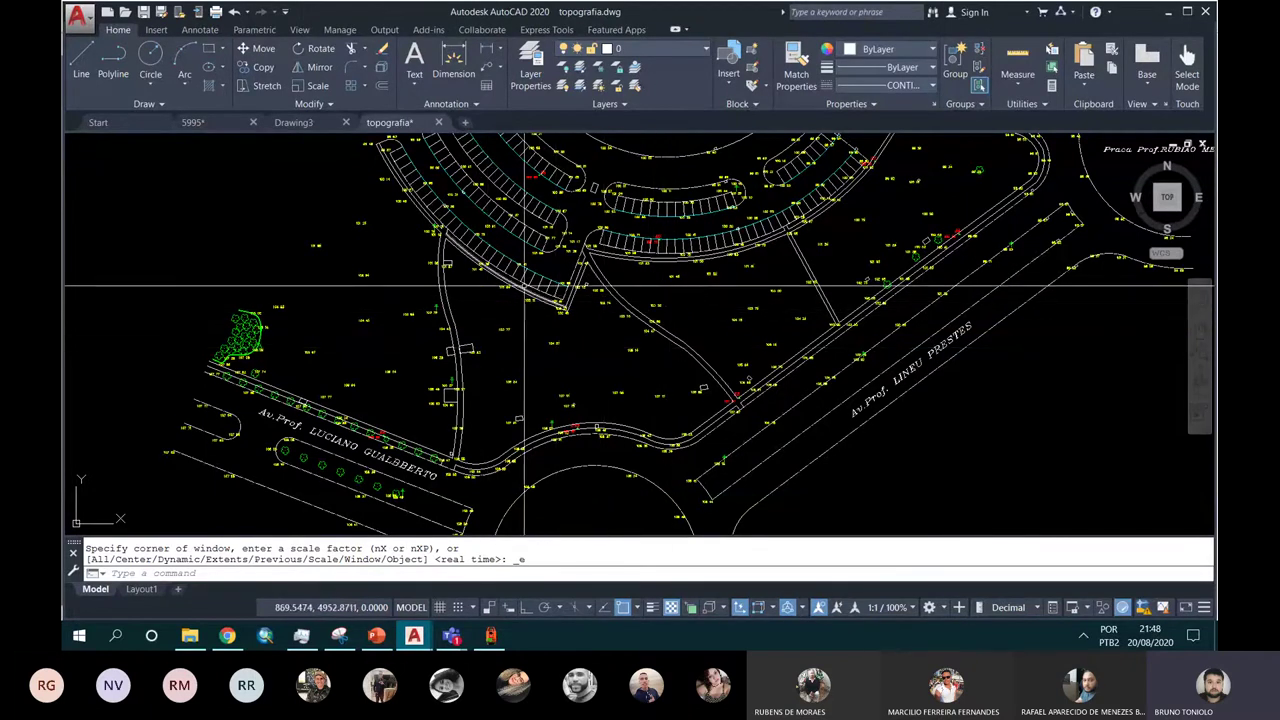
pyautogui.scroll(2, 408, 317)
pyautogui.moveTo(542, 183); pyautogui.dragTo(657, 271, button='middle')
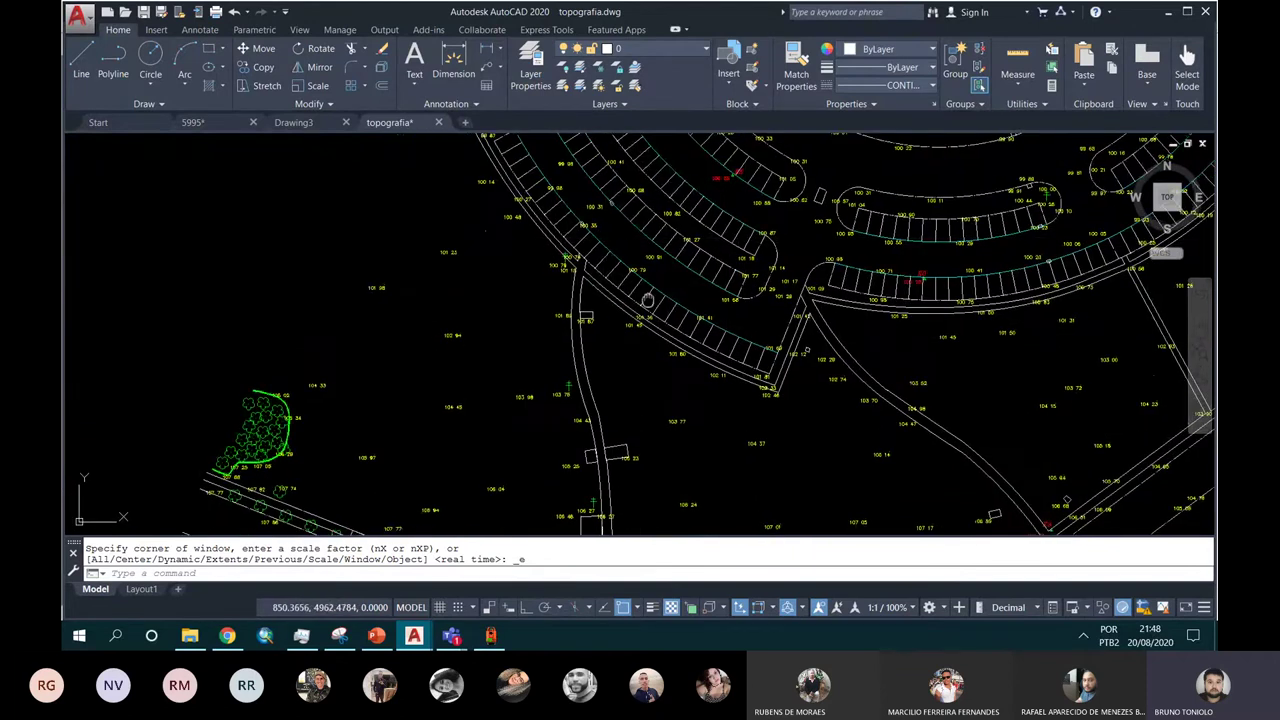
pyautogui.moveTo(496, 422); pyautogui.dragTo(584, 315, button='middle')
pyautogui.scroll(4, 453, 387)
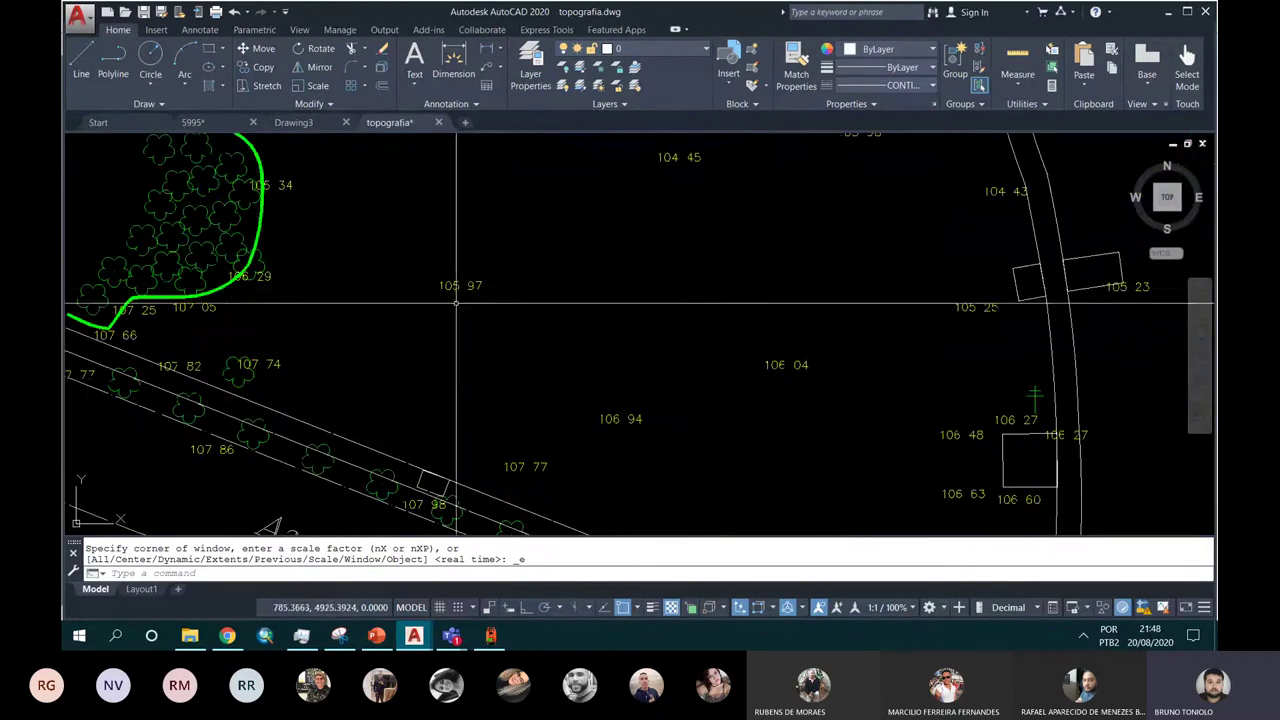
pyautogui.scroll(-5, 692, 308)
pyautogui.scroll(-5, 534, 291)
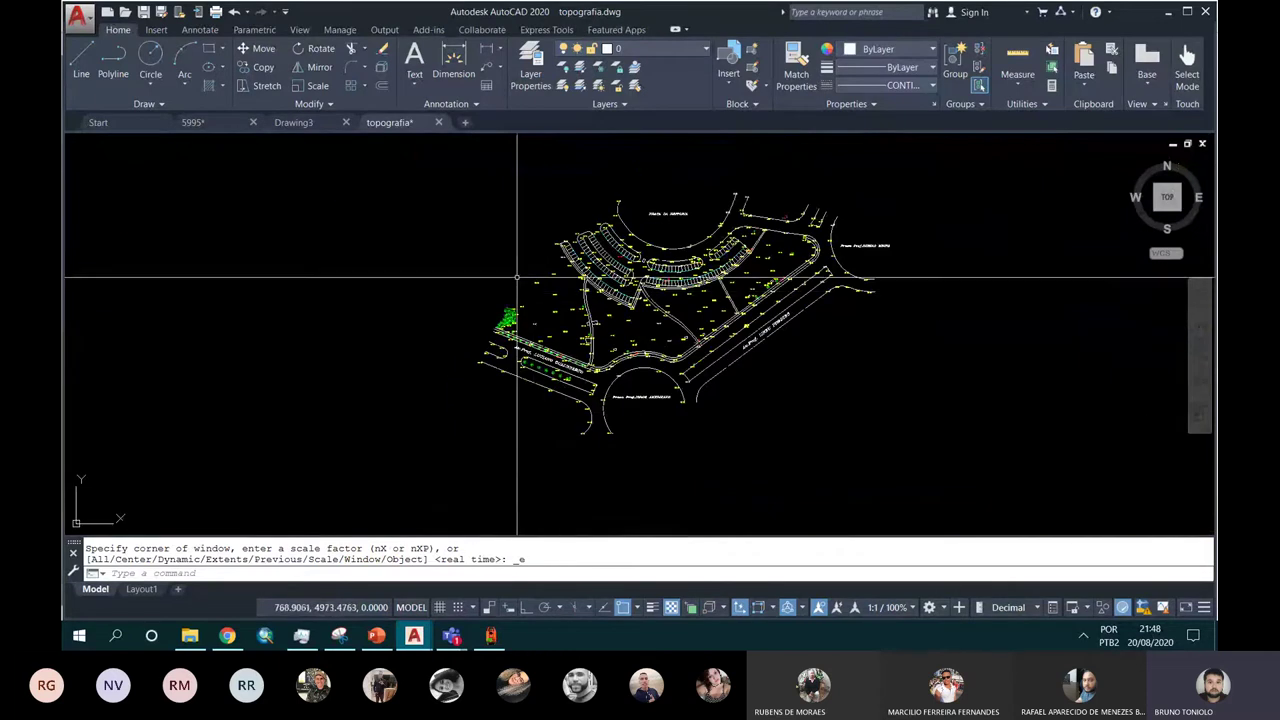
pyautogui.scroll(4, 534, 291)
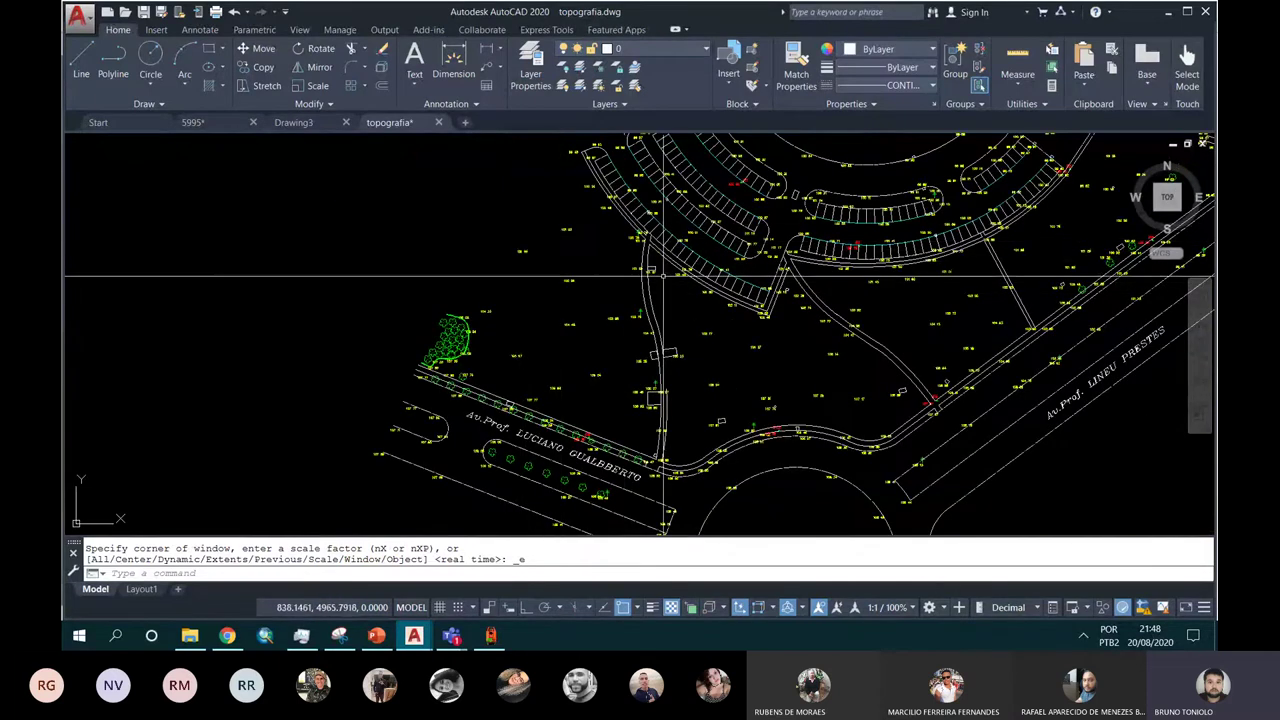
pyautogui.scroll(4, 617, 397)
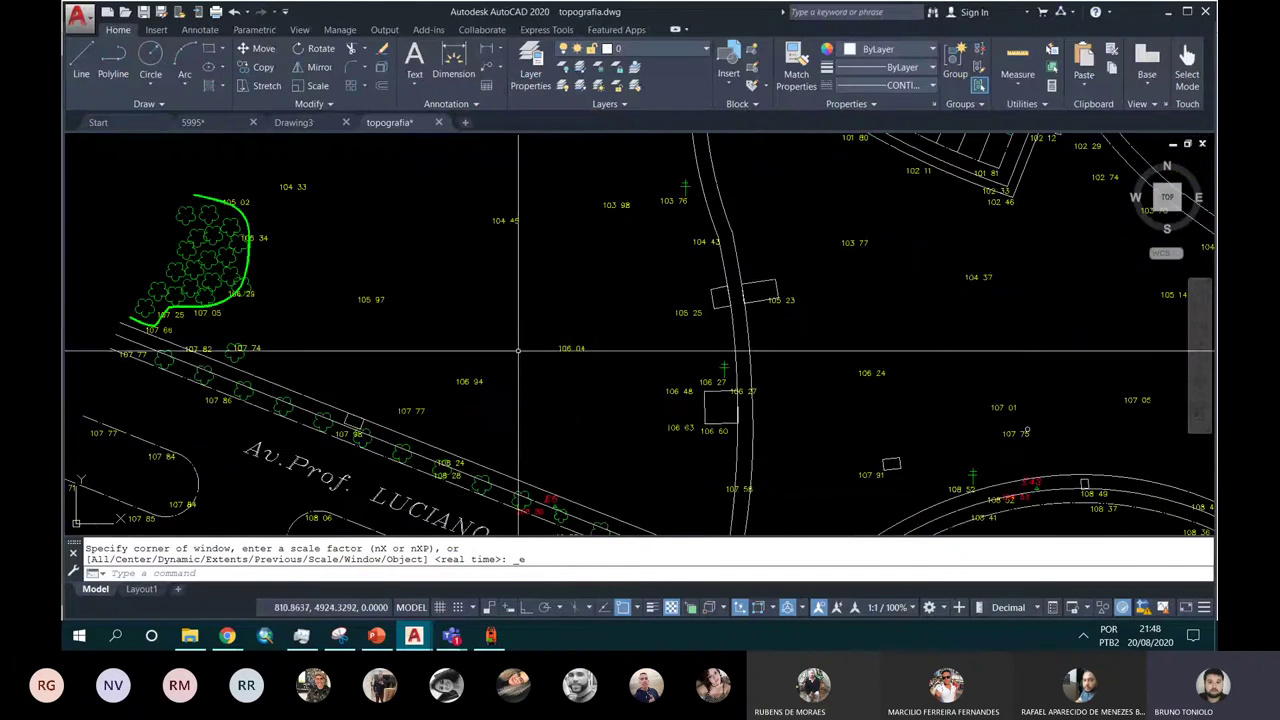
pyautogui.scroll(-4, 514, 300)
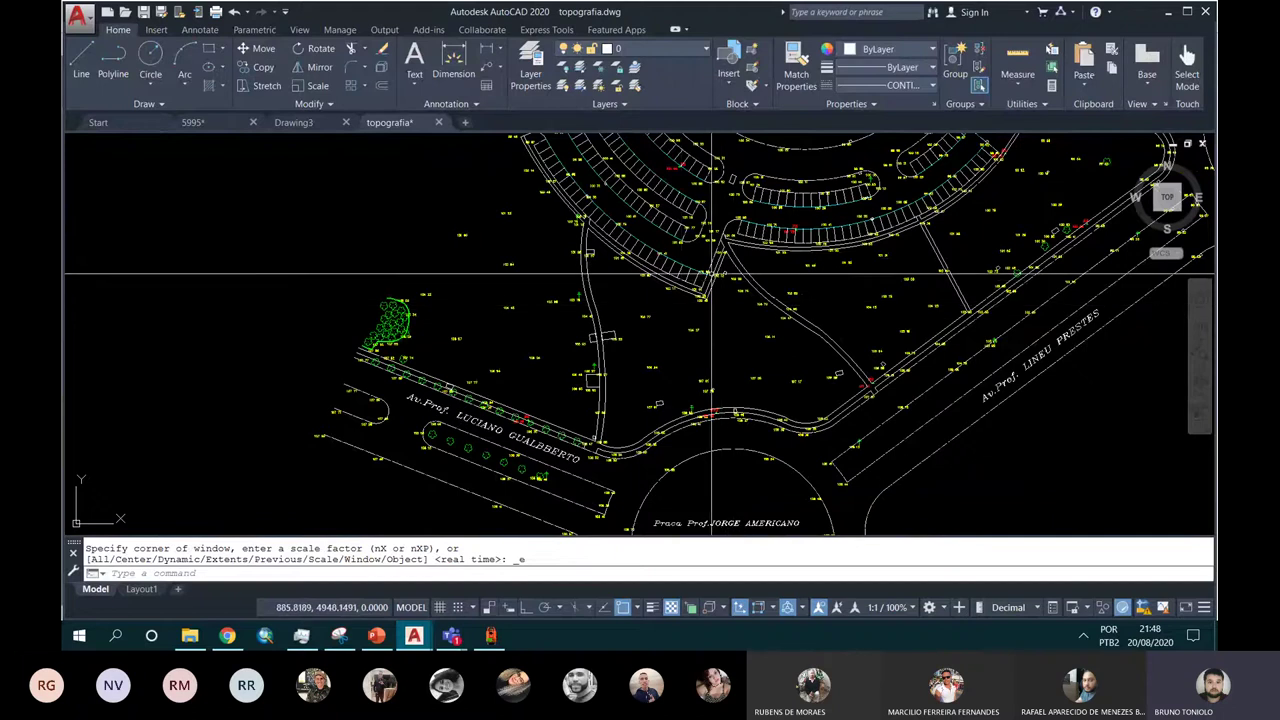
pyautogui.moveTo(788, 292); pyautogui.dragTo(630, 421, button='middle')
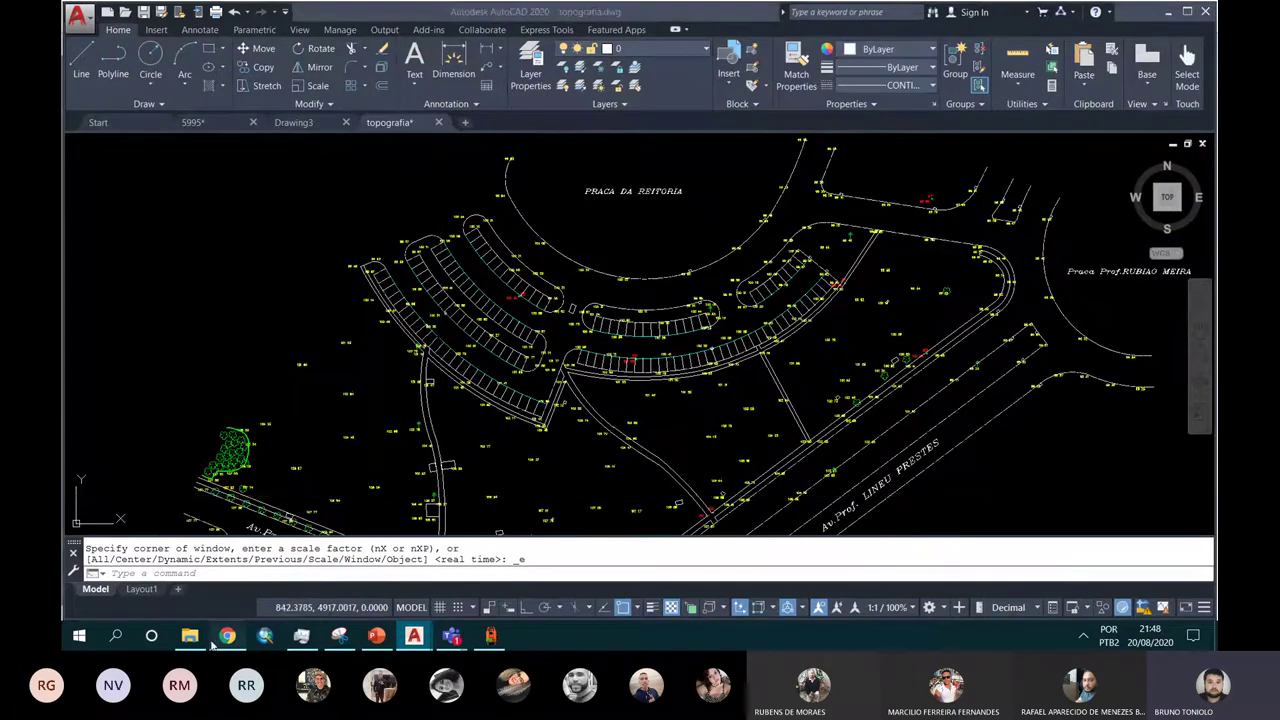
# Step: Bring up the blank Drawing3 in AutoCAD and zoom to its extents
pyautogui.click(268, 636)
pyautogui.moveTo(413, 636)
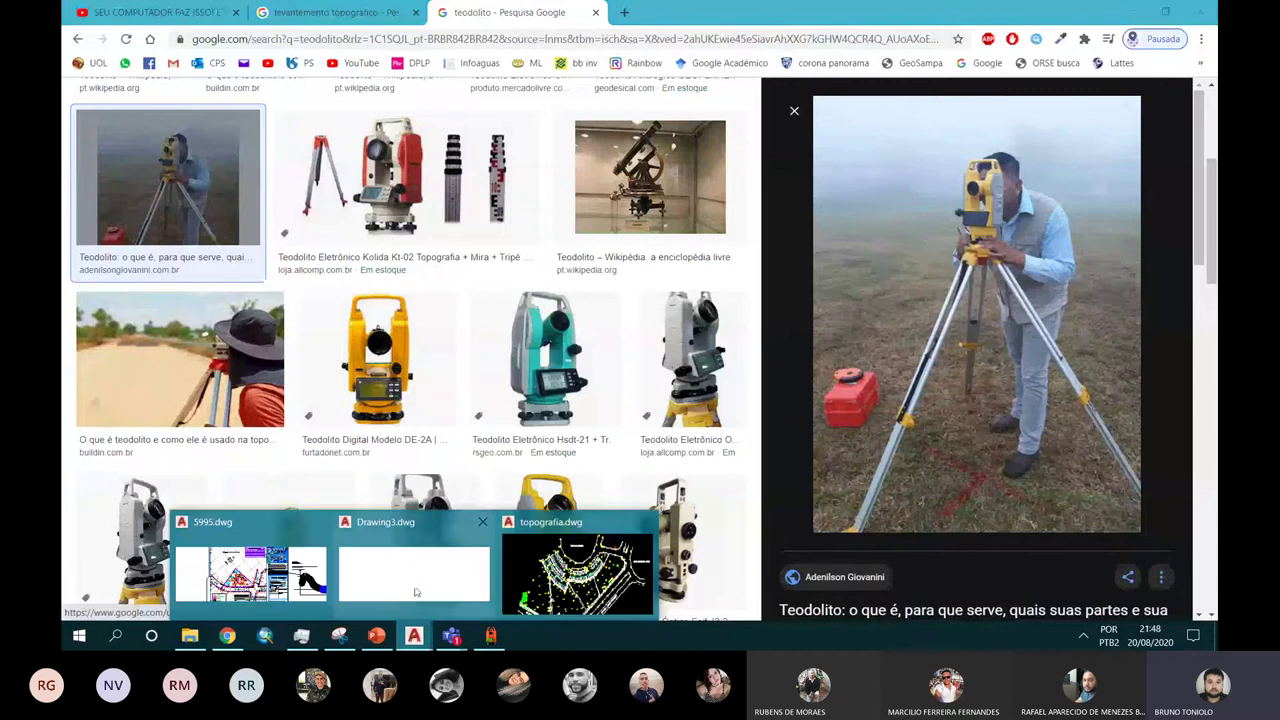
pyautogui.click(416, 590)
pyautogui.middleClick(456, 253)
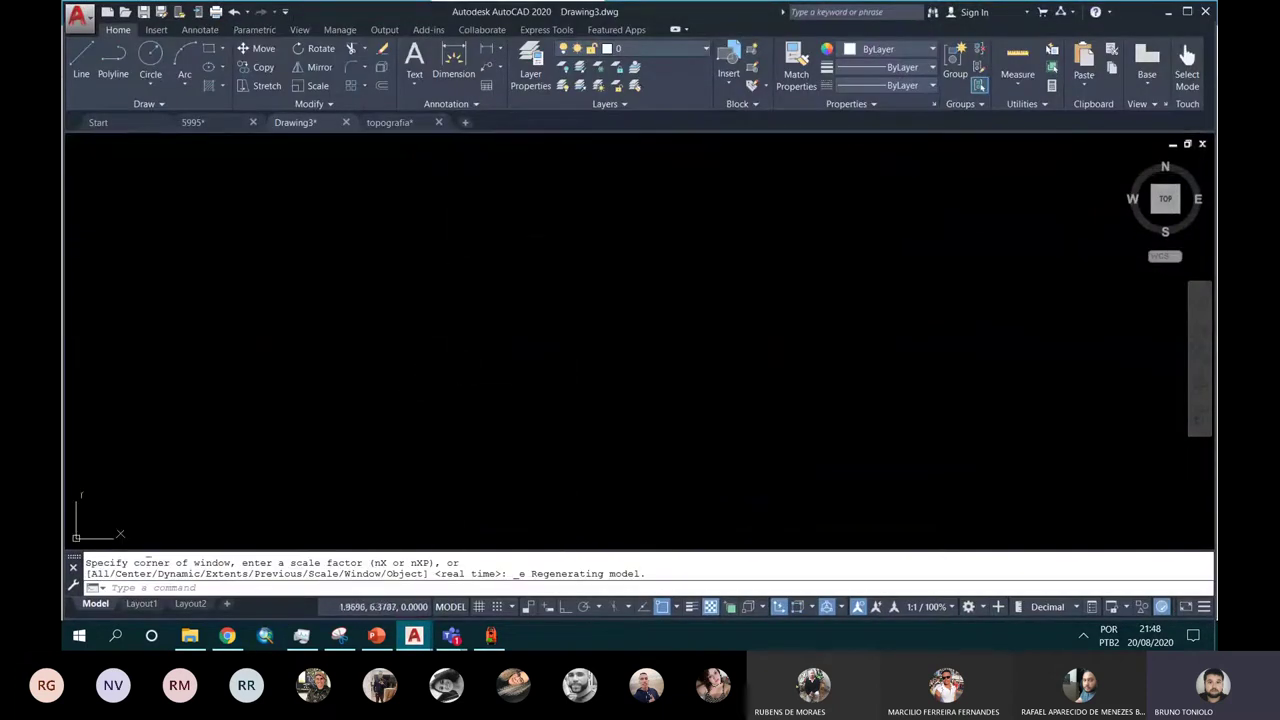
# Step: Show the whole 5995 topographic plan, then go back to the teodolito image results
pyautogui.click(215, 124)
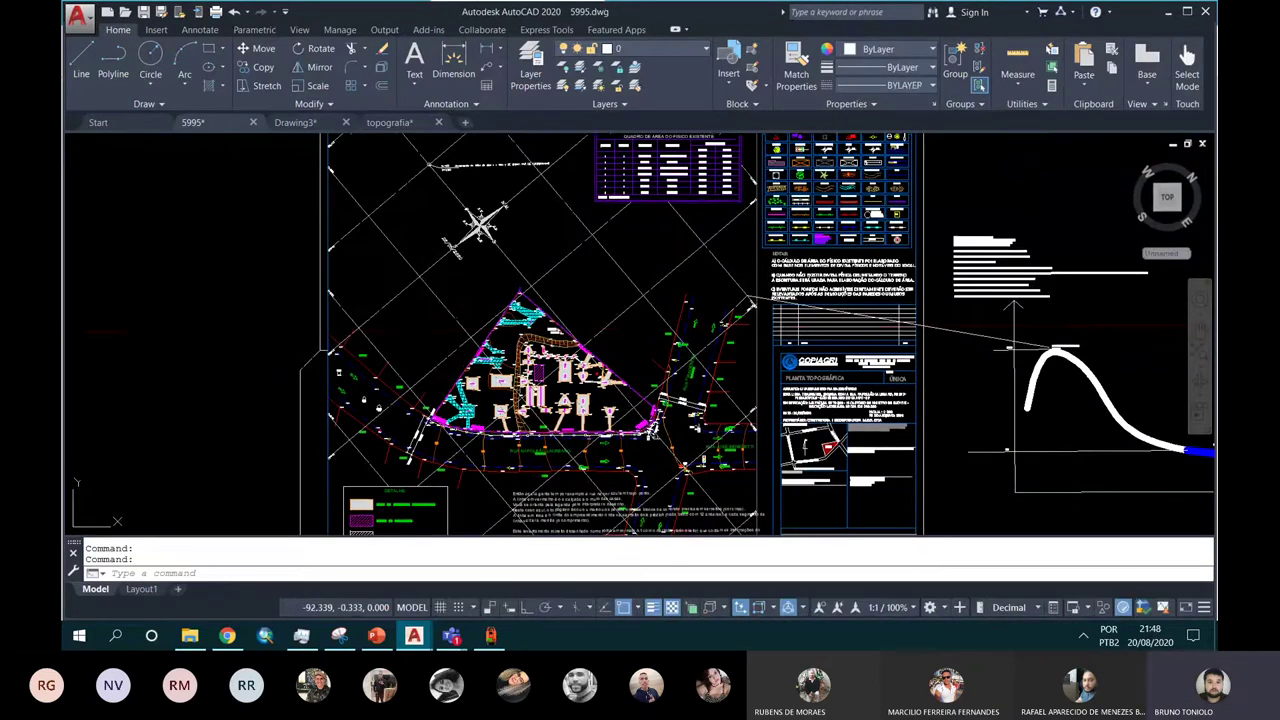
pyautogui.middleClick(340, 325)
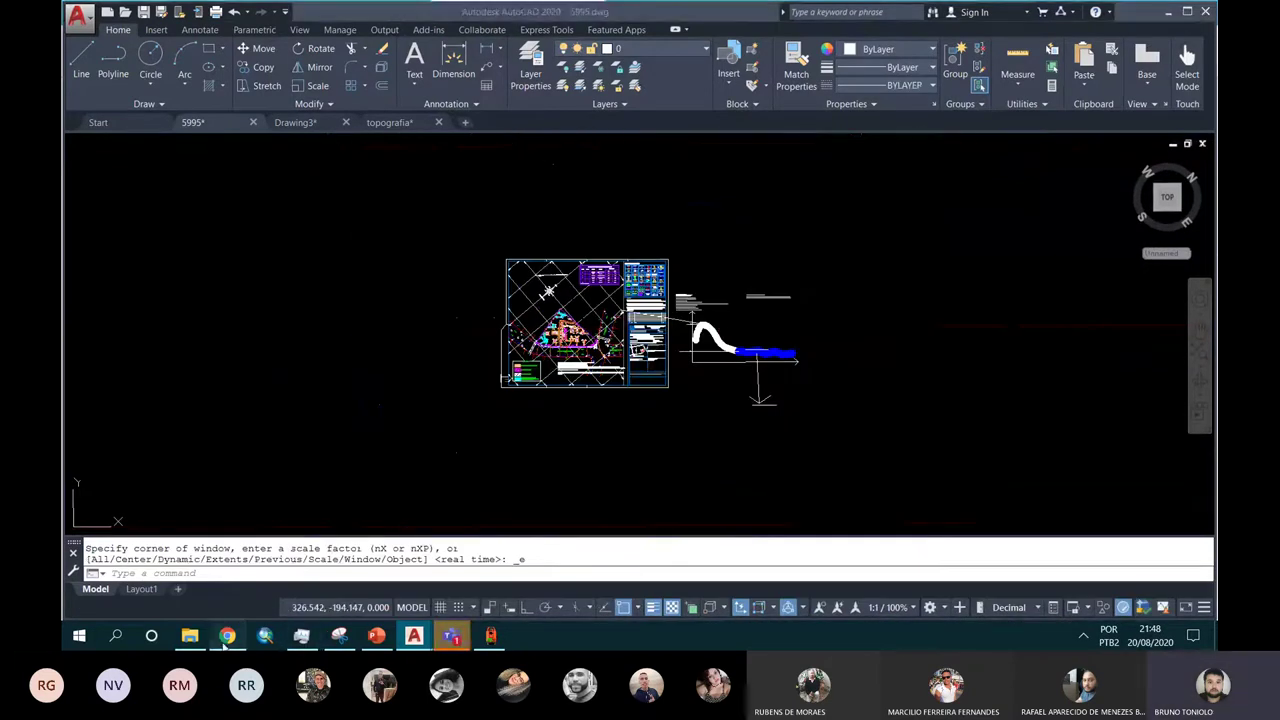
pyautogui.click(228, 636)
pyautogui.scroll(3, 441, 226)
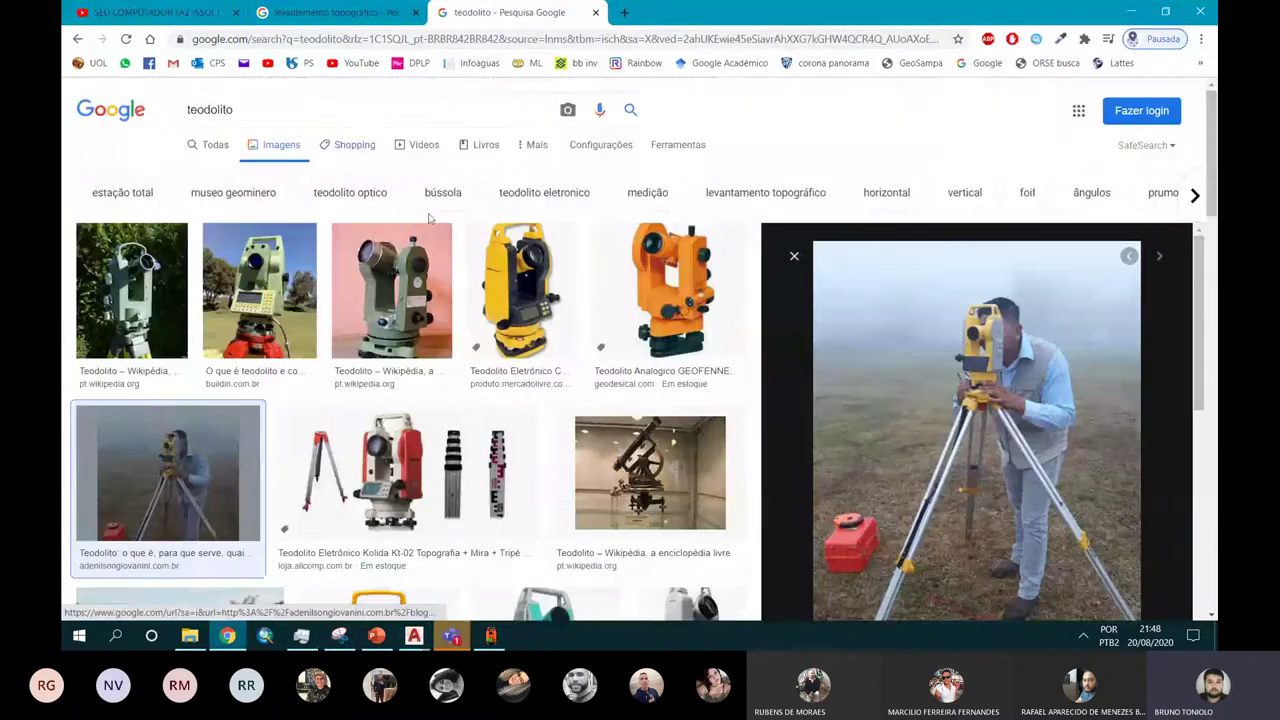
# Step: Search Google Images for 'curvas de nivel'
pyautogui.doubleClick(230, 109)
pyautogui.write('q')
pyautogui.write('UR')
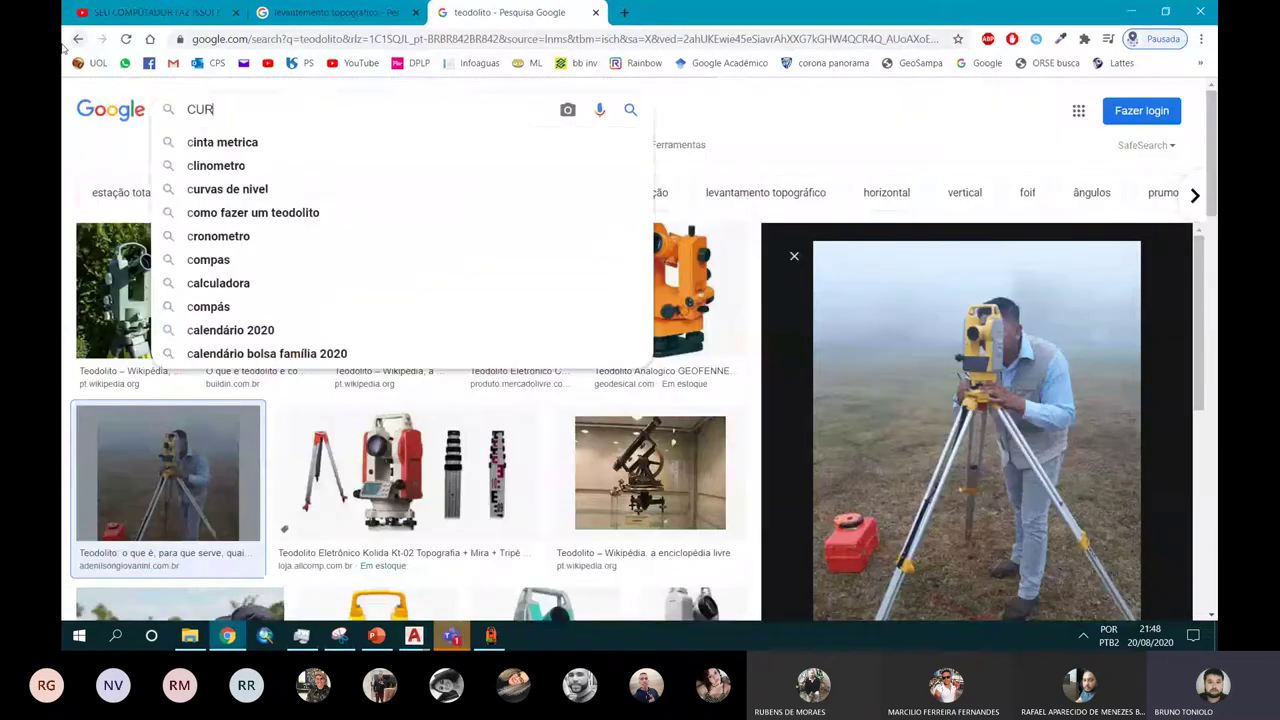
pyautogui.write('VAS DE NIVEL')
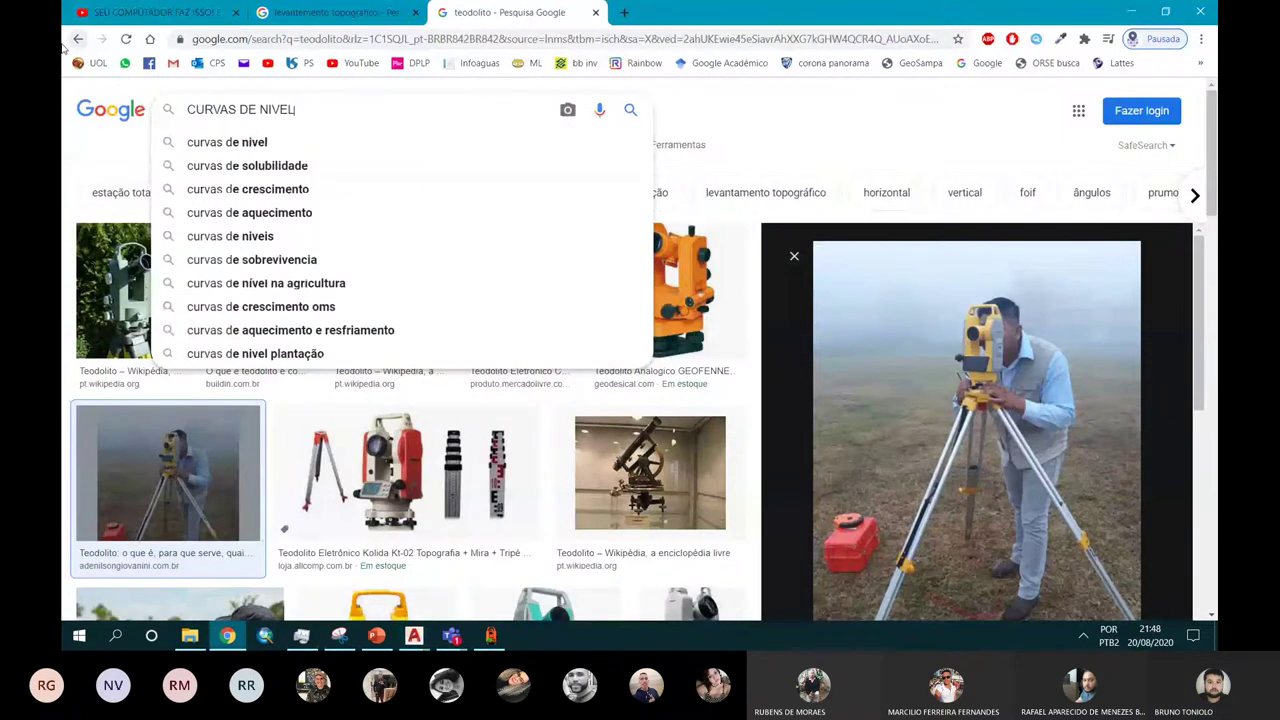
pyautogui.press('Return')
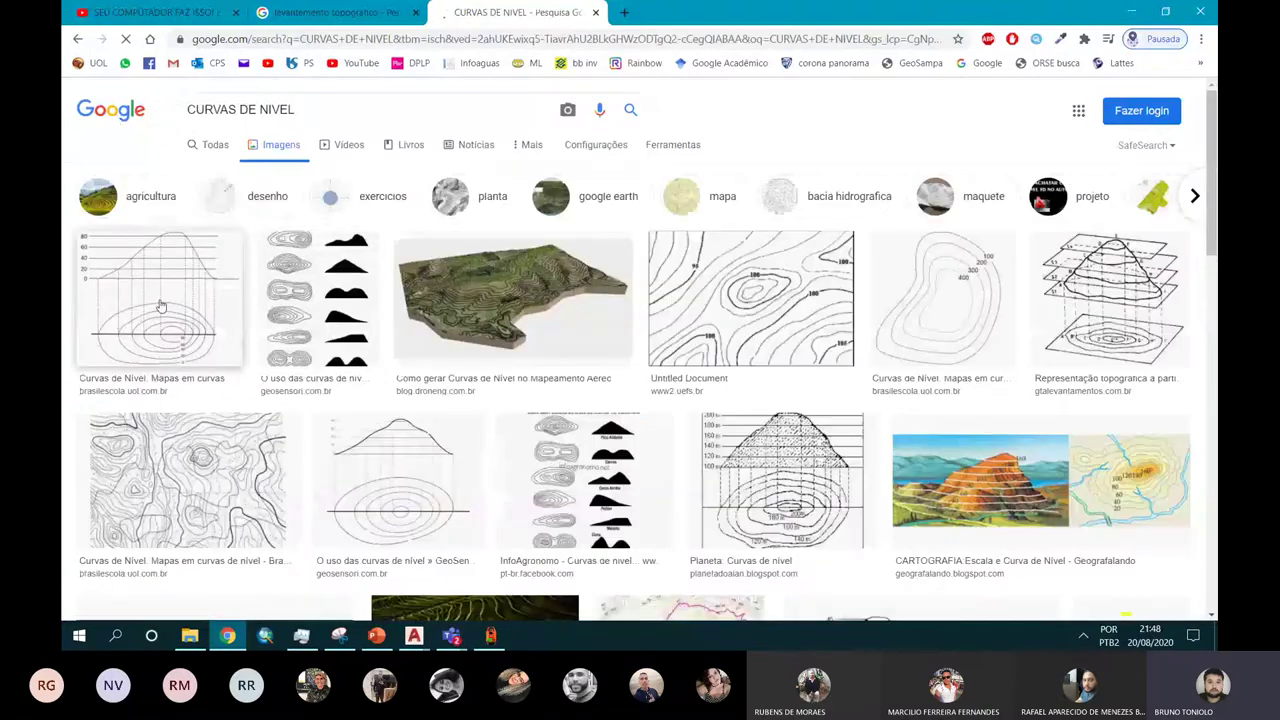
# Step: Open the contour-line image with its elevation profile in its own tab
pyautogui.click(160, 305)
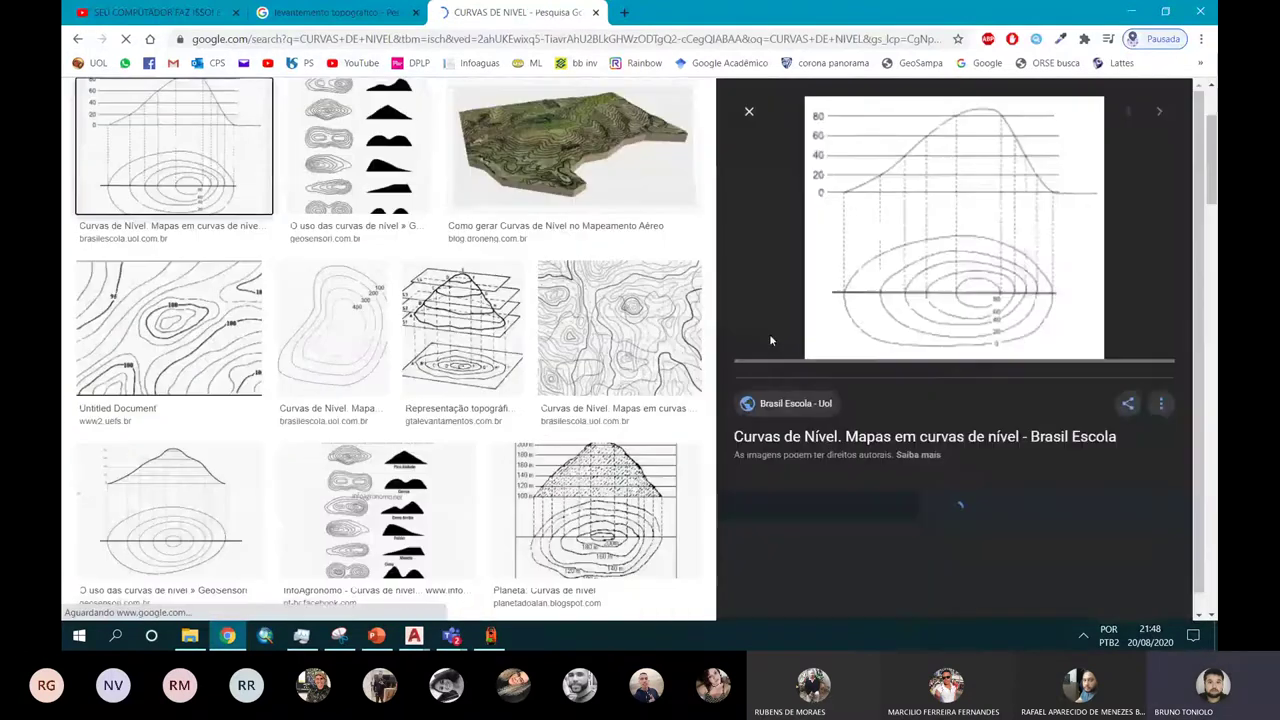
pyautogui.rightClick(907, 214)
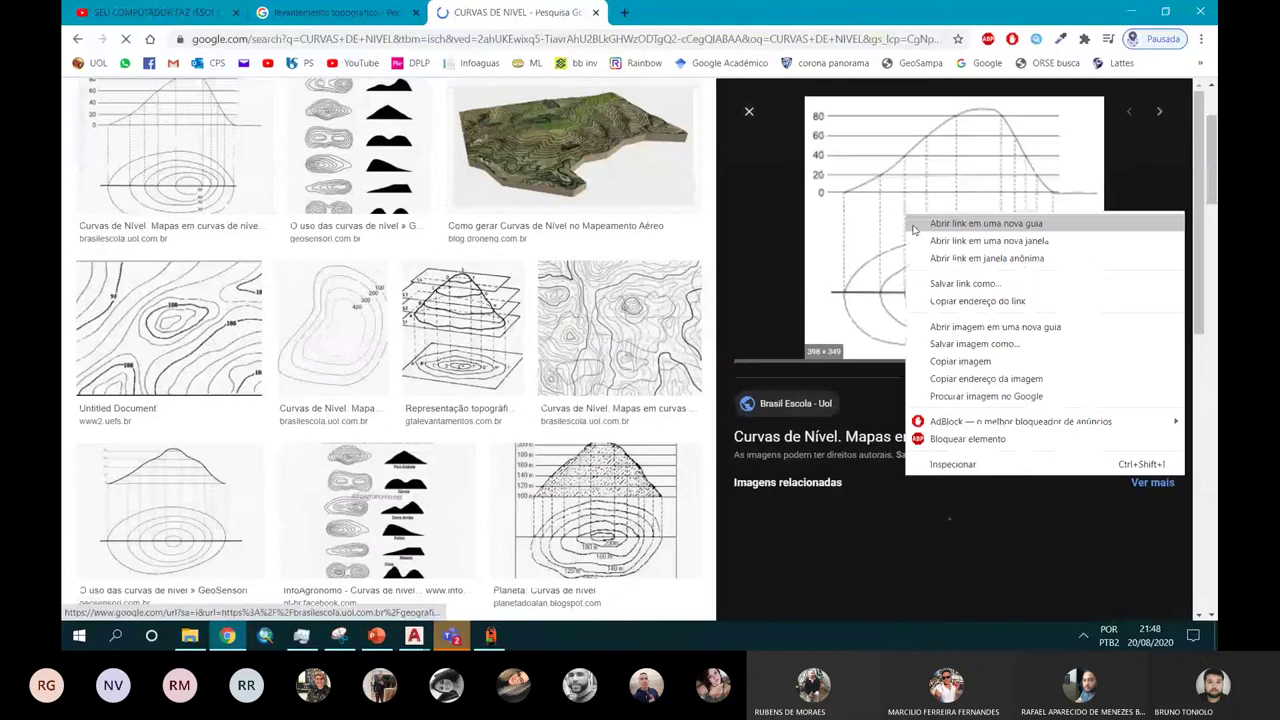
pyautogui.click(913, 228)
pyautogui.click(1105, 517)
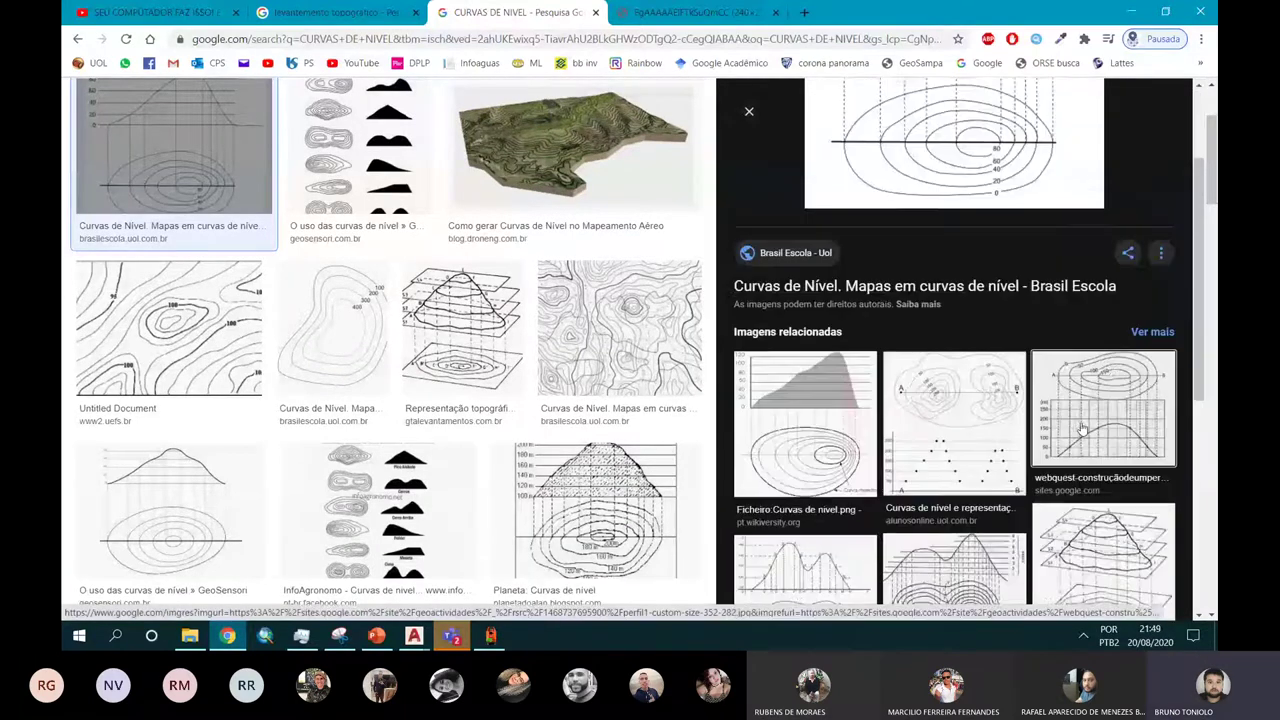
pyautogui.rightClick(937, 215)
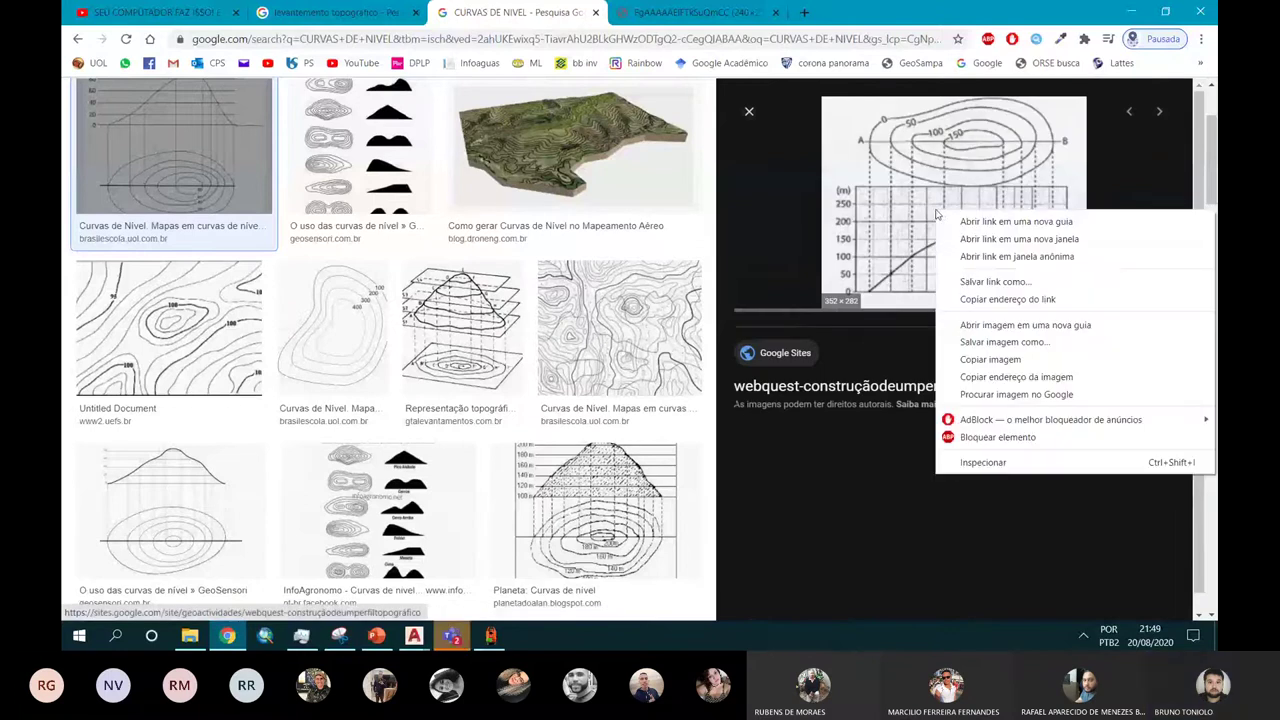
pyautogui.click(983, 325)
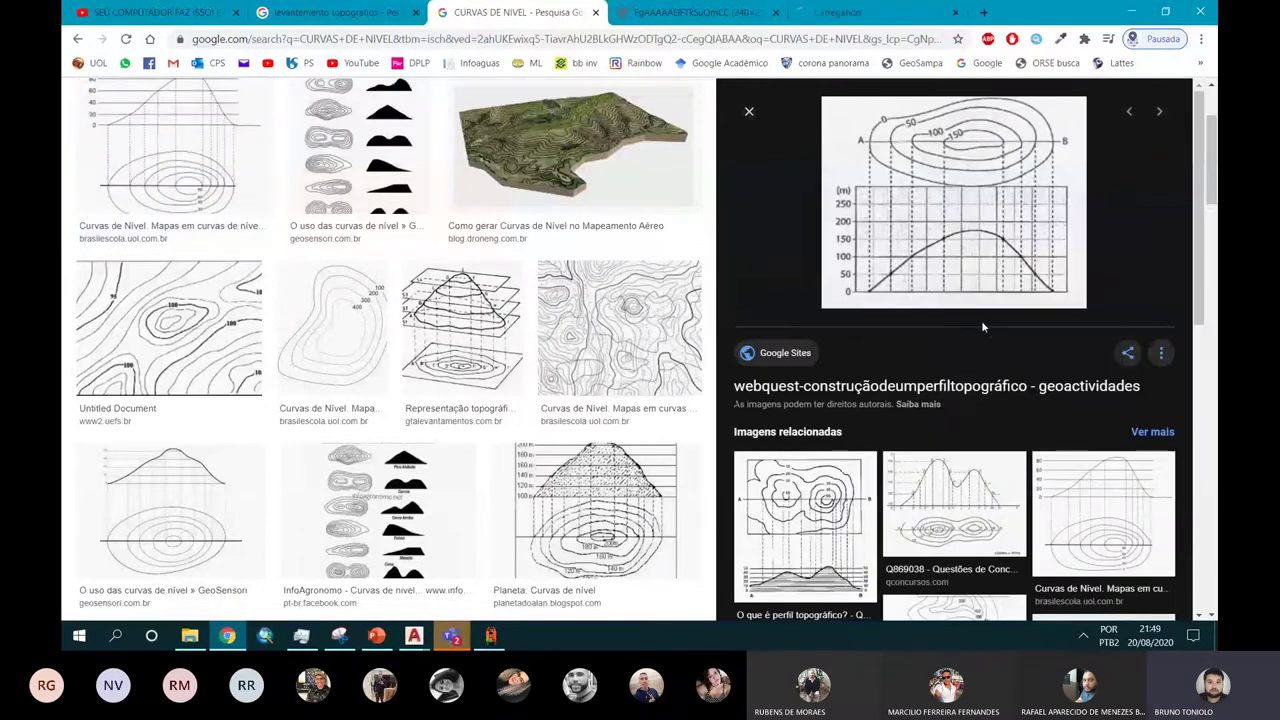
pyautogui.click(857, 12)
pyautogui.click(775, 12)
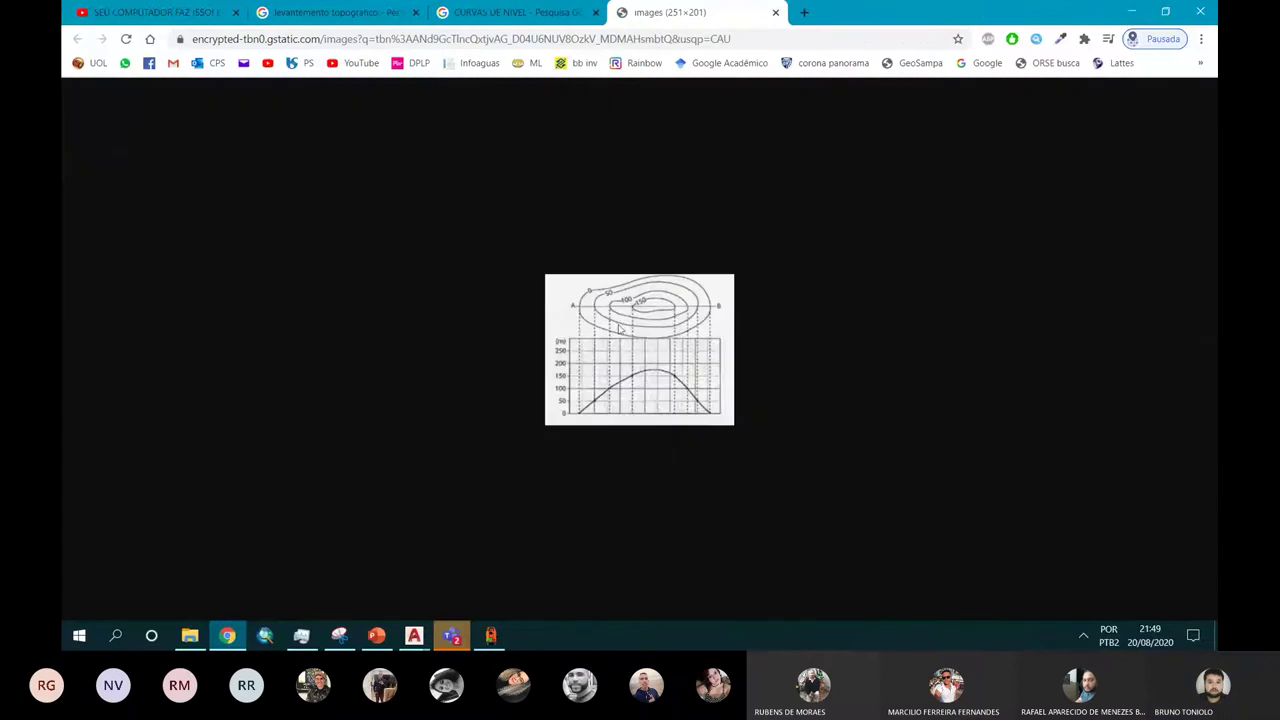
# Step: Copy the contour profile image and get back to AutoCAD's Drawing3
pyautogui.rightClick(618, 330)
pyautogui.click(680, 368)
pyautogui.moveTo(452, 636)
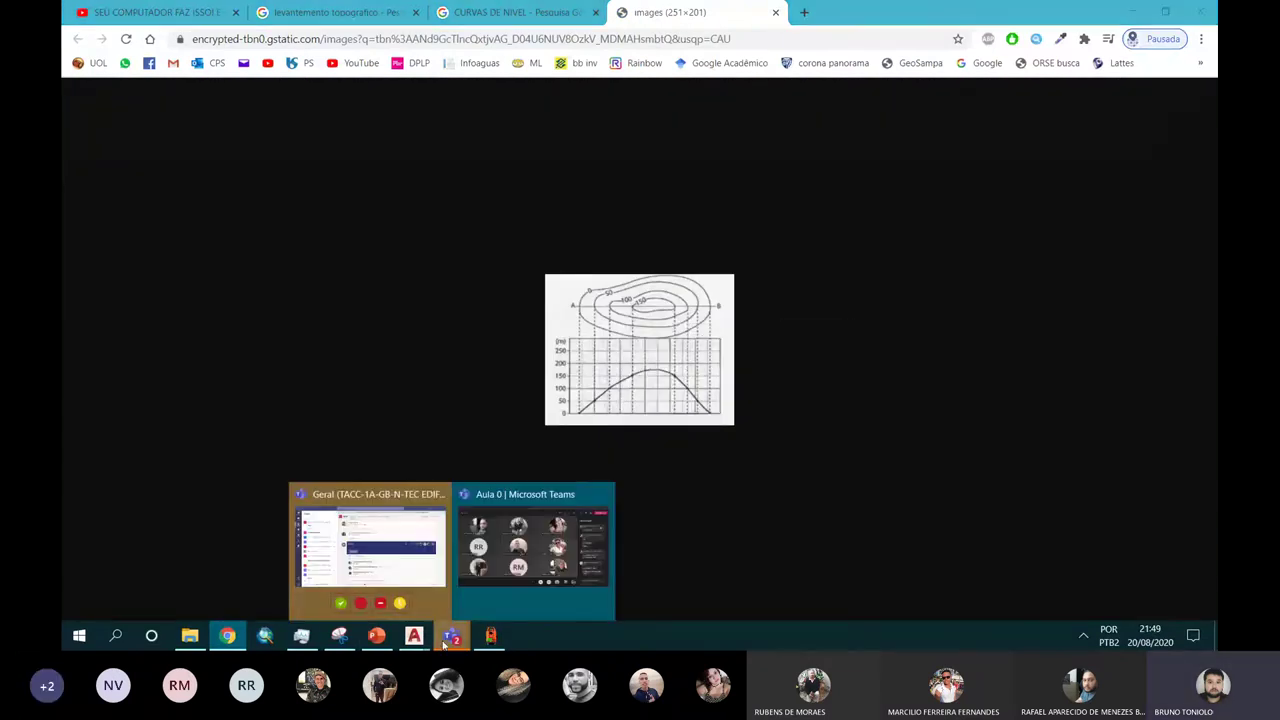
pyautogui.click(365, 555)
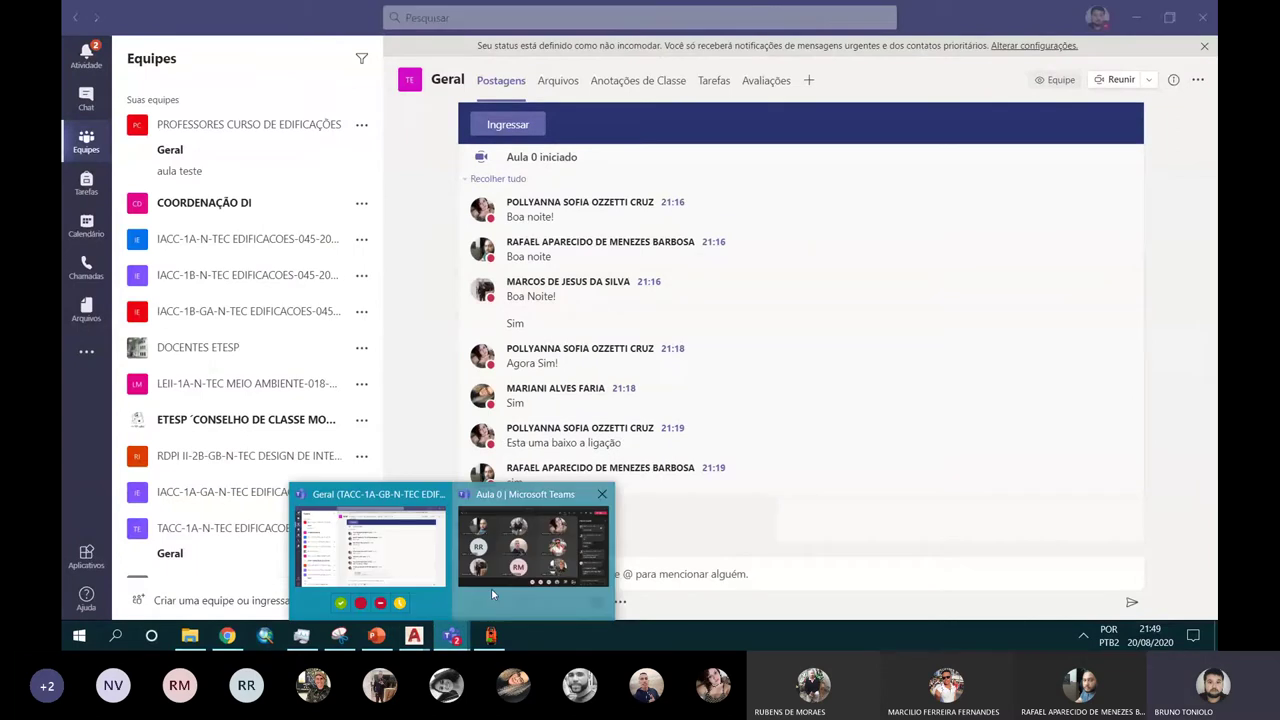
pyautogui.click(408, 598)
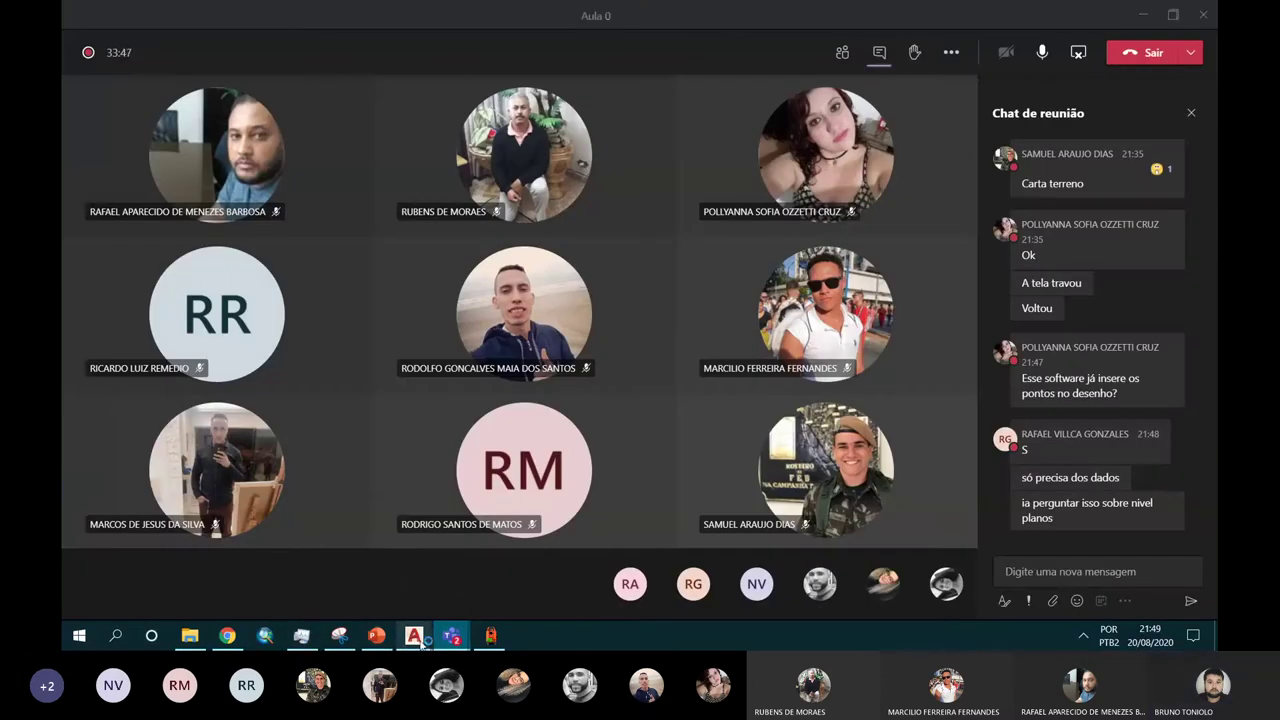
pyautogui.moveTo(414, 636)
pyautogui.click(438, 578)
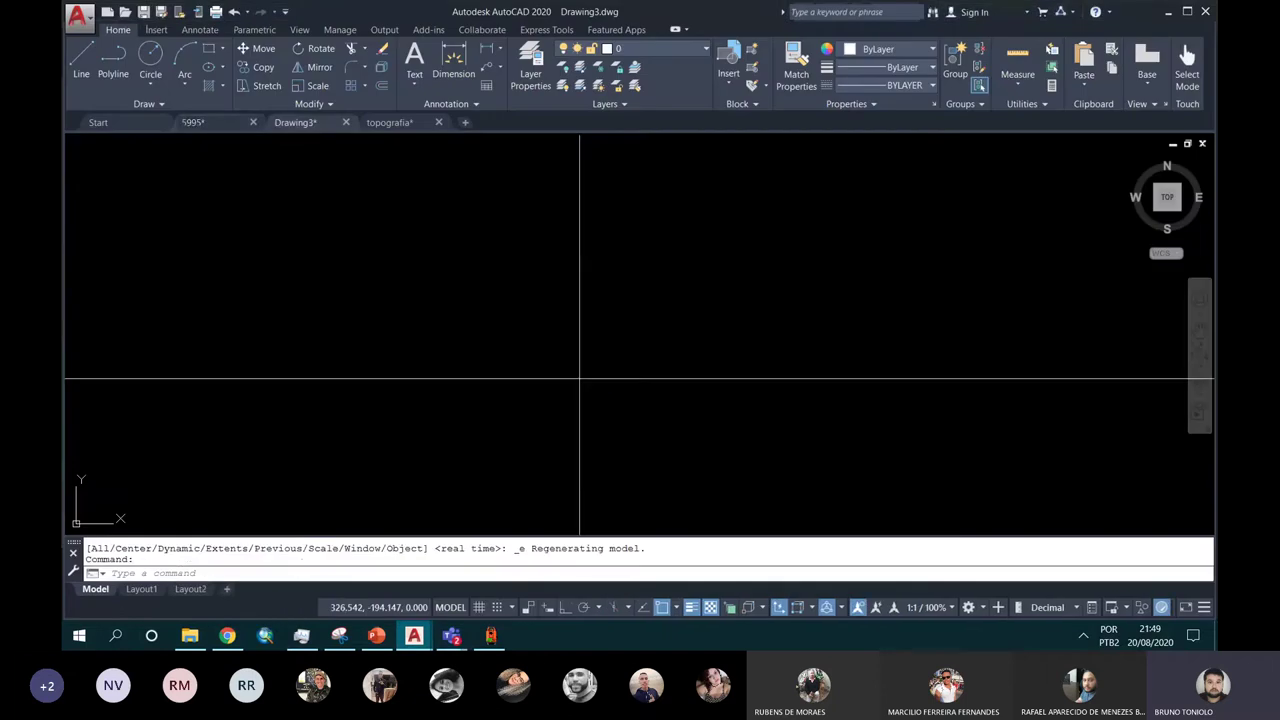
pyautogui.click(563, 357)
pyautogui.press('Escape')
# Step: Paste the copied contours 0–150 image into Drawing3 and zoom in on it
pyautogui.hotkey('ctrl', 'v')
pyautogui.click(528, 386)
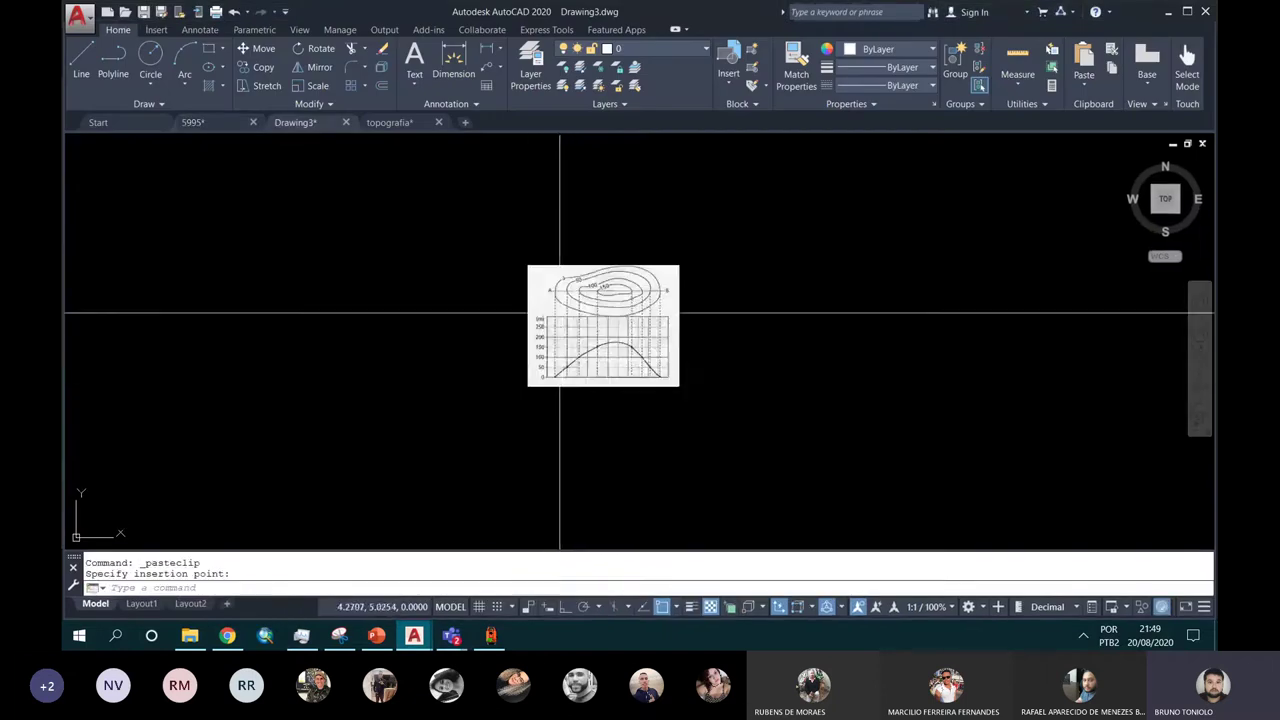
pyautogui.scroll(5, 550, 340)
pyautogui.scroll(2, 674, 232)
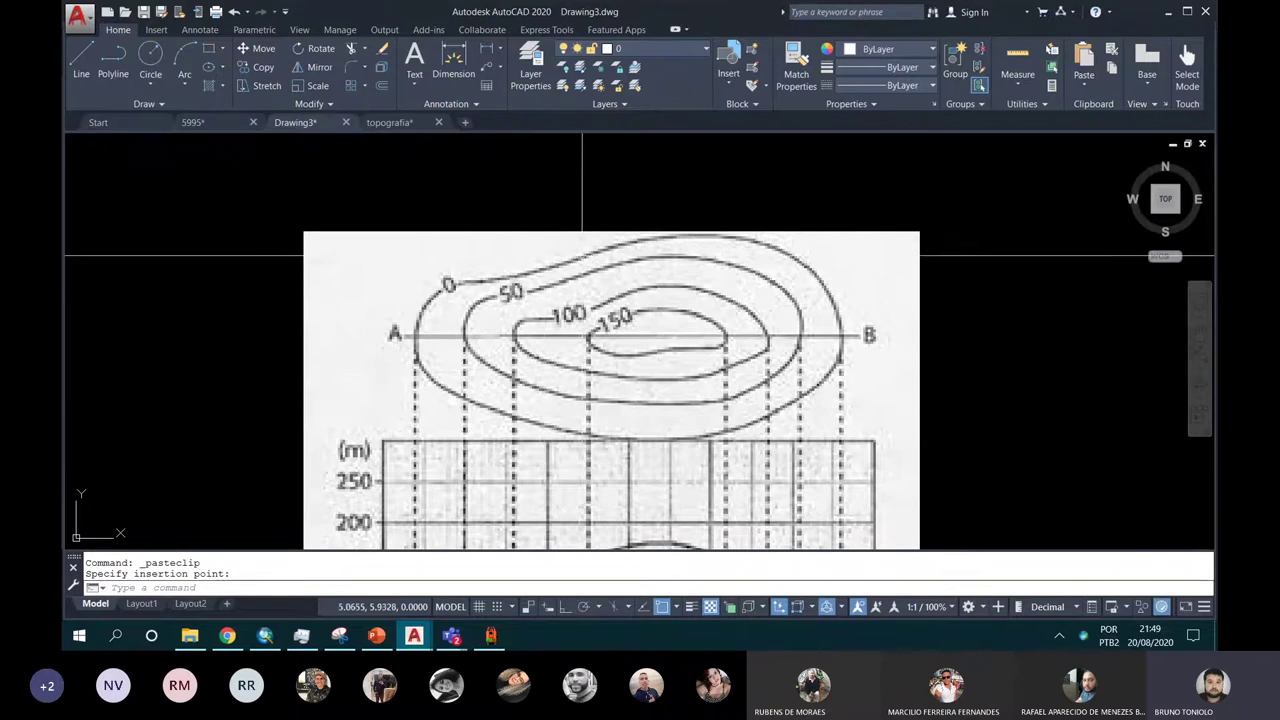
pyautogui.scroll(2, 448, 276)
pyautogui.scroll(-2, 448, 276)
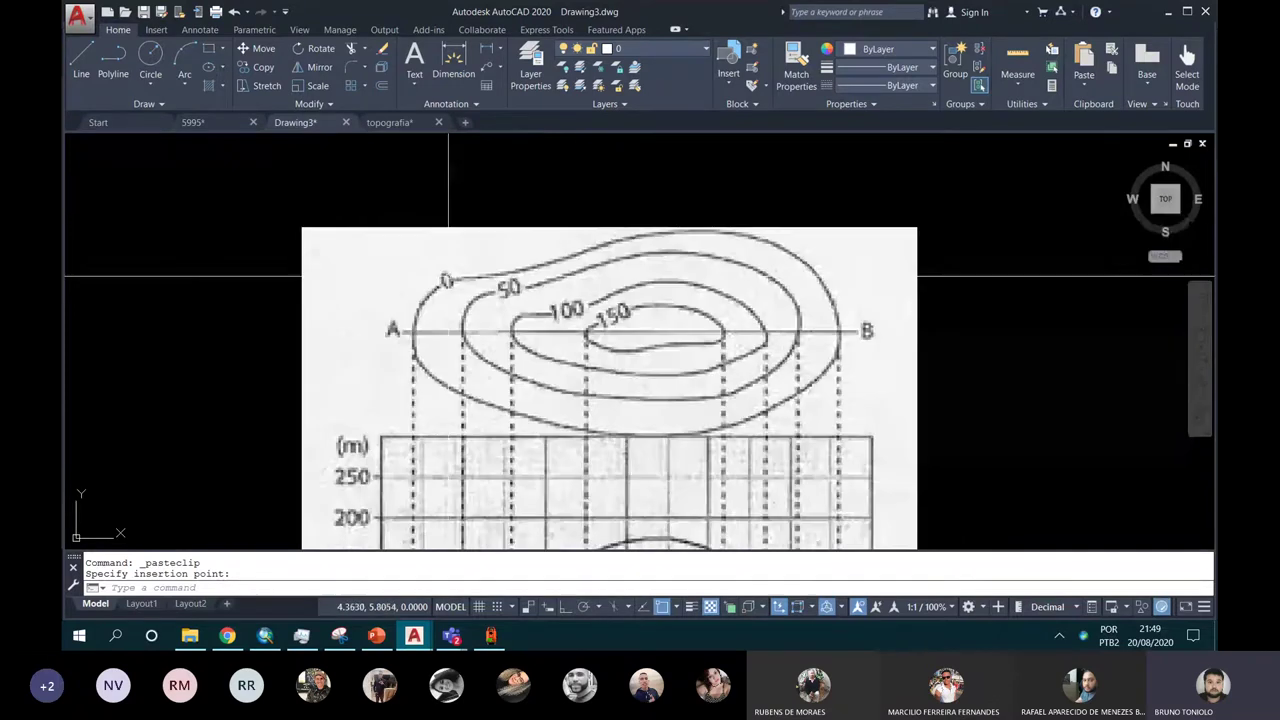
pyautogui.scroll(2, 455, 276)
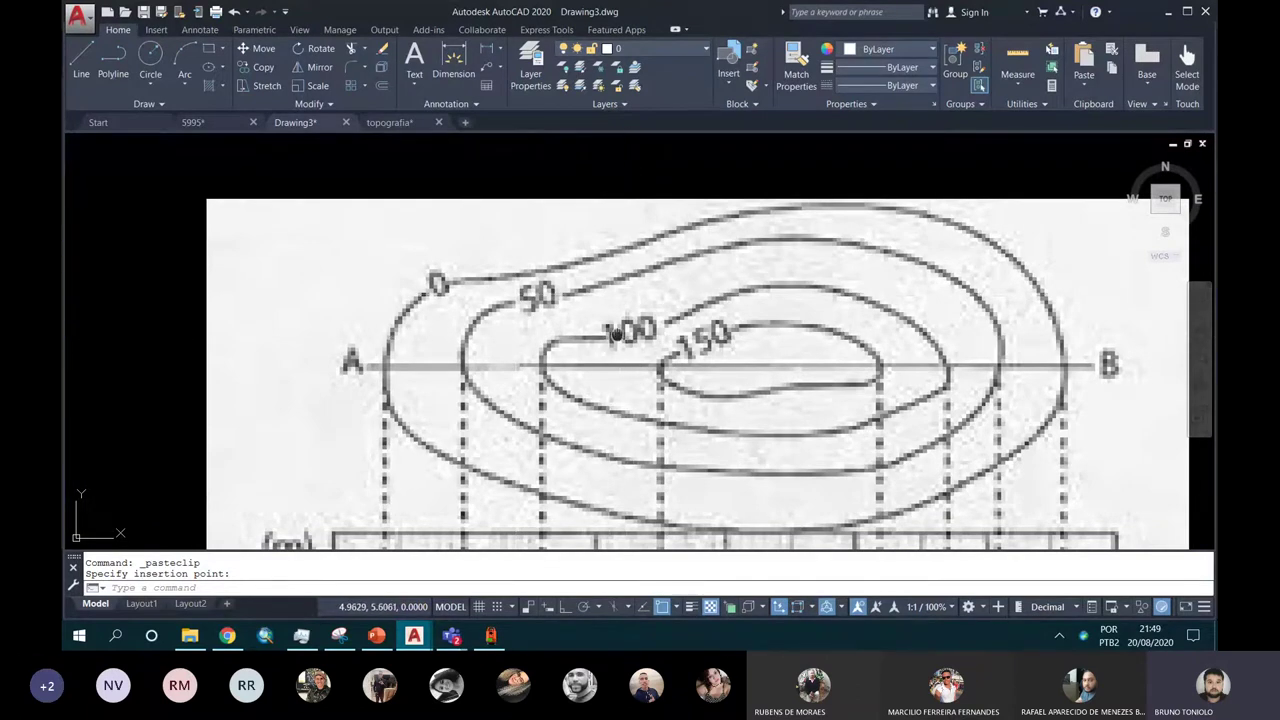
pyautogui.scroll(-3, 554, 290)
pyautogui.scroll(3, 494, 263)
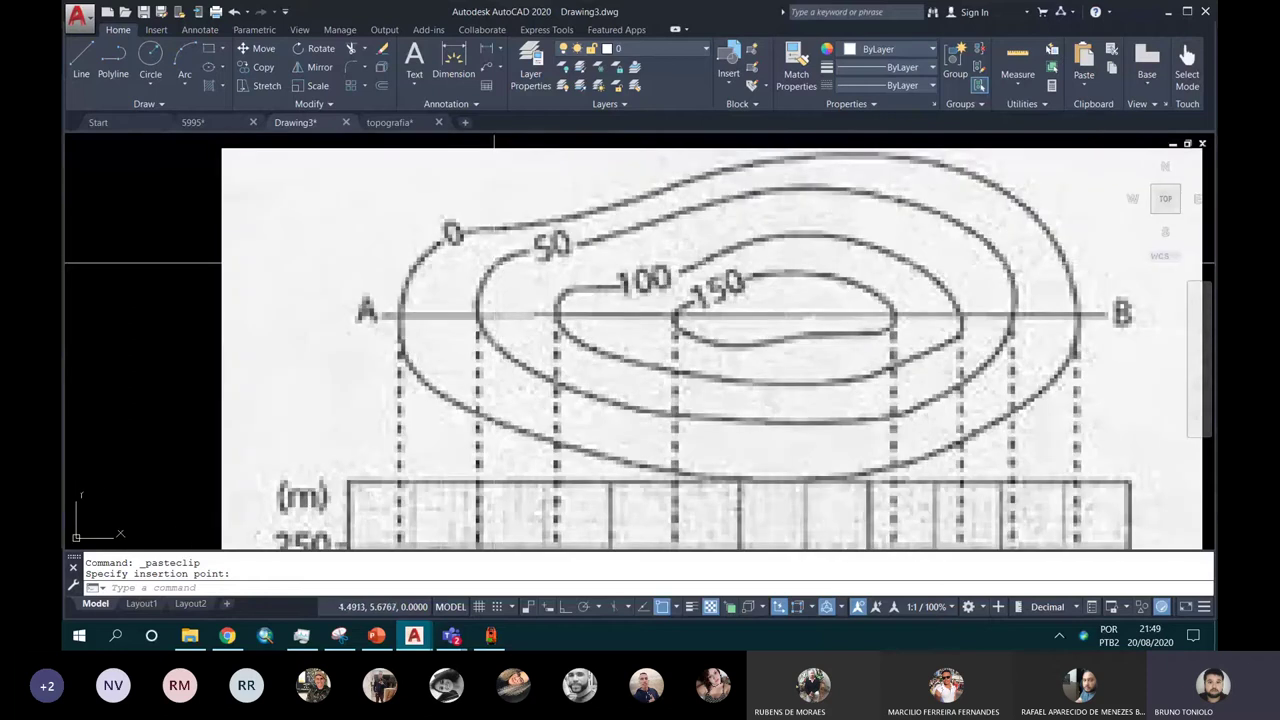
pyautogui.scroll(-2, 438, 278)
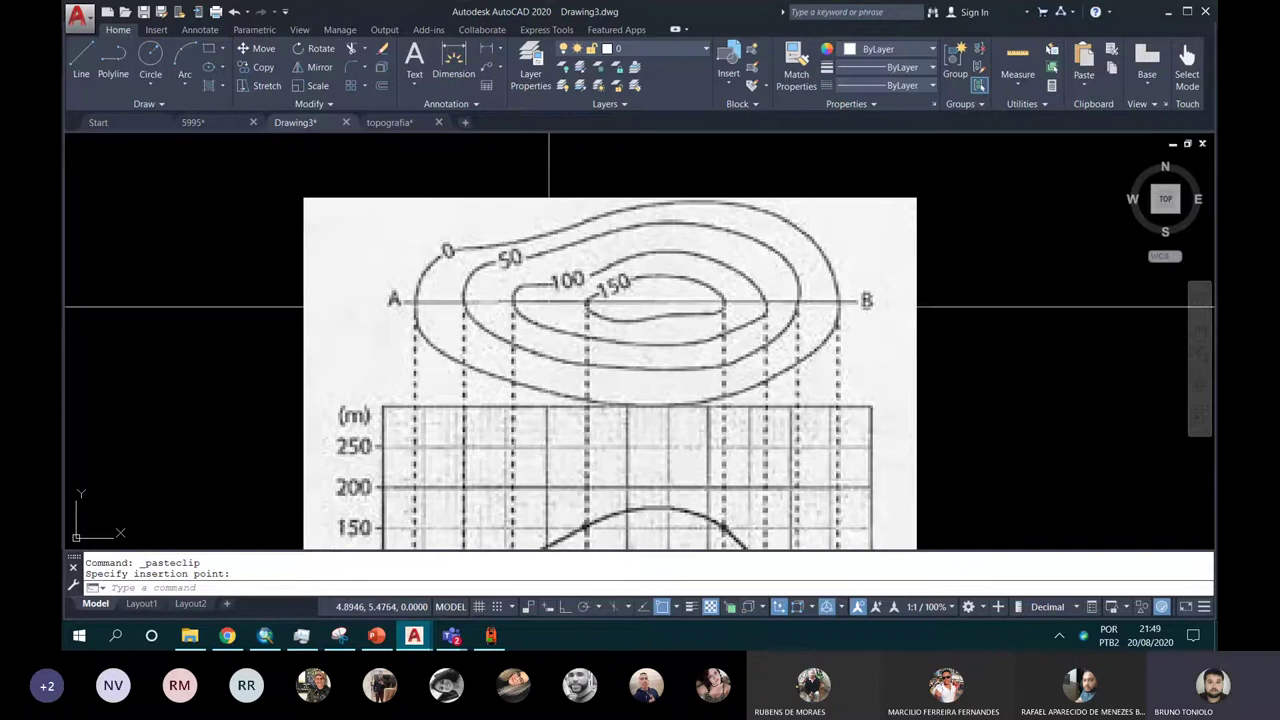
pyautogui.scroll(-3, 565, 283)
pyautogui.scroll(3, 565, 283)
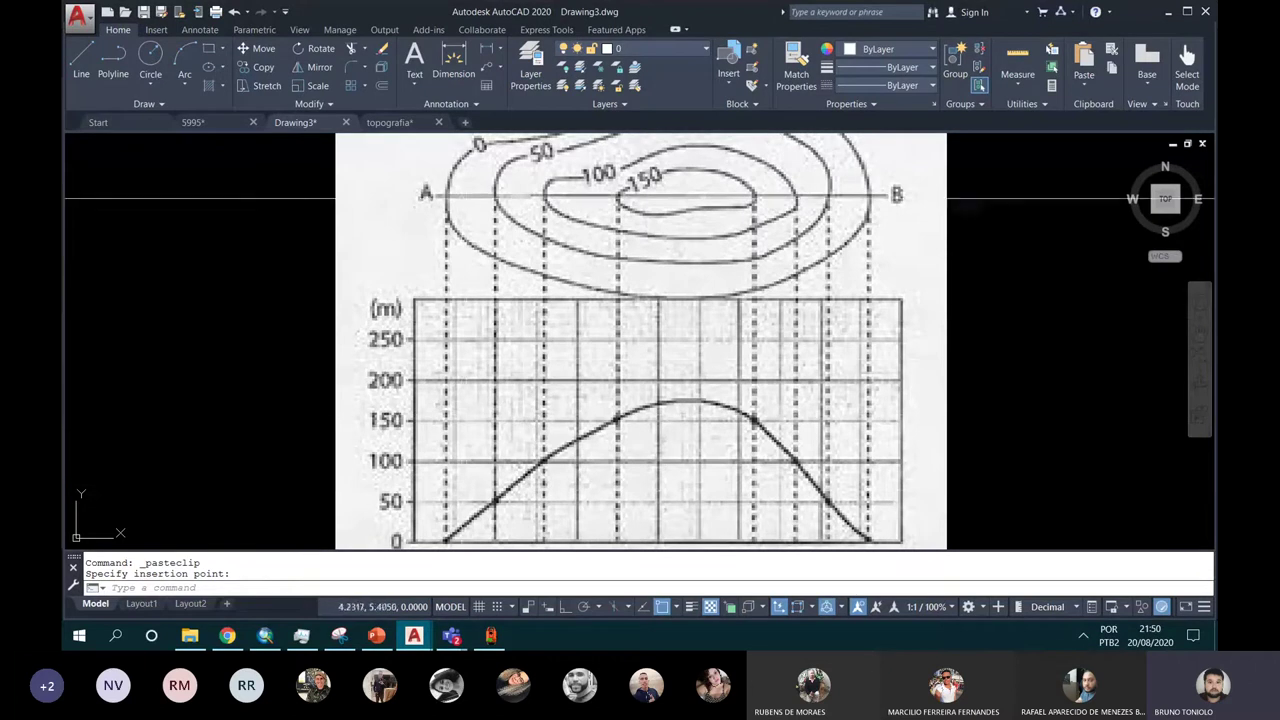
# Step: Inspect the A–B profile graph below the contours, then return to the 5995 plan
pyautogui.moveTo(472, 373); pyautogui.dragTo(461, 360, button='middle')
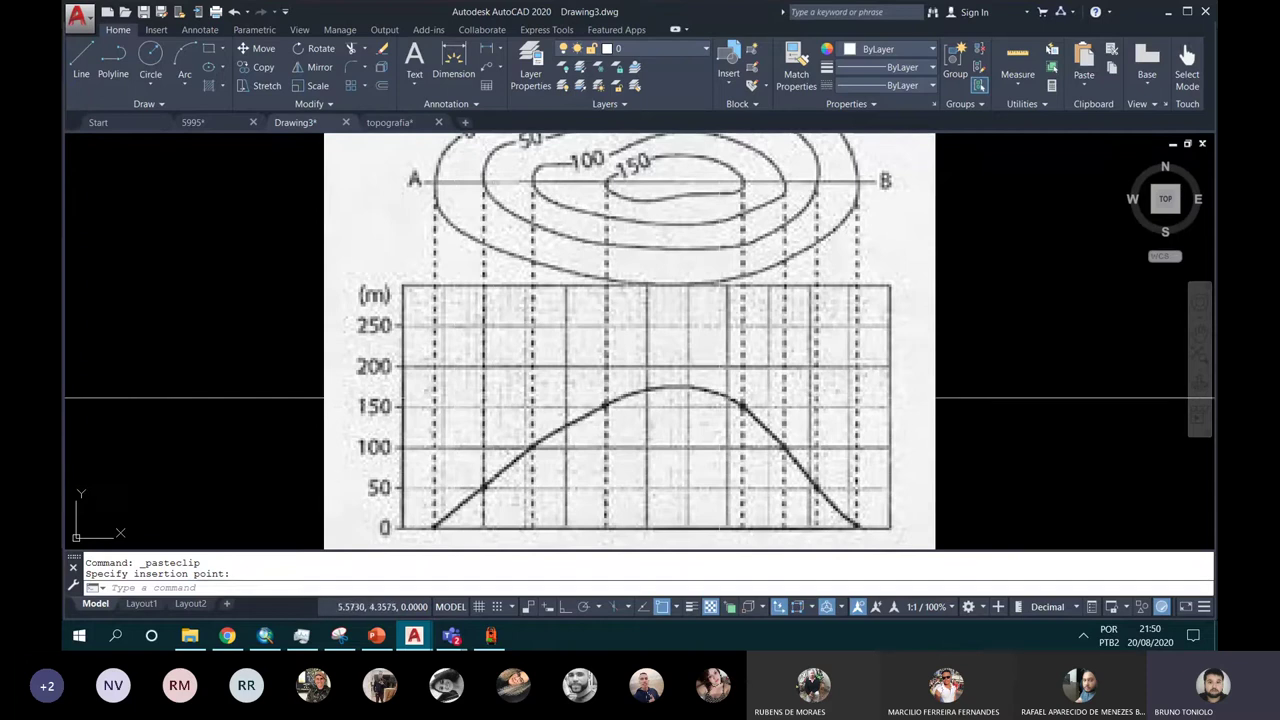
pyautogui.scroll(-2, 640, 398)
pyautogui.scroll(2, 597, 418)
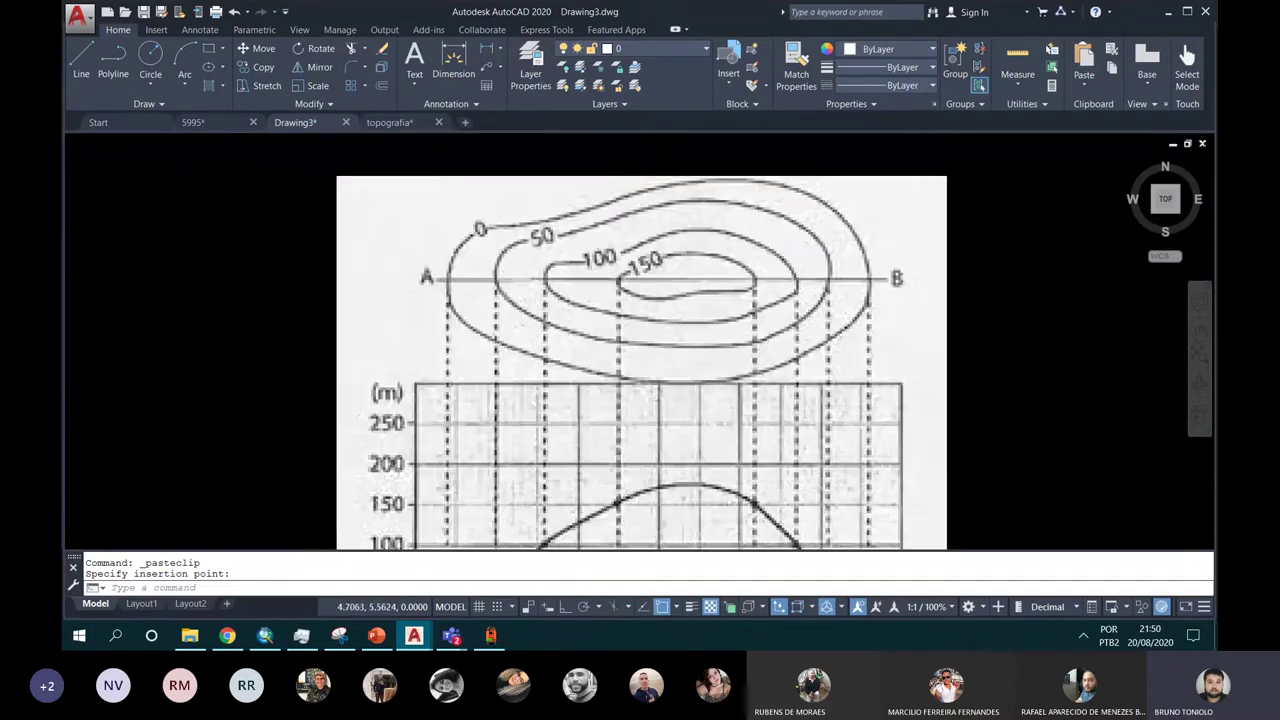
pyautogui.scroll(1, 544, 262)
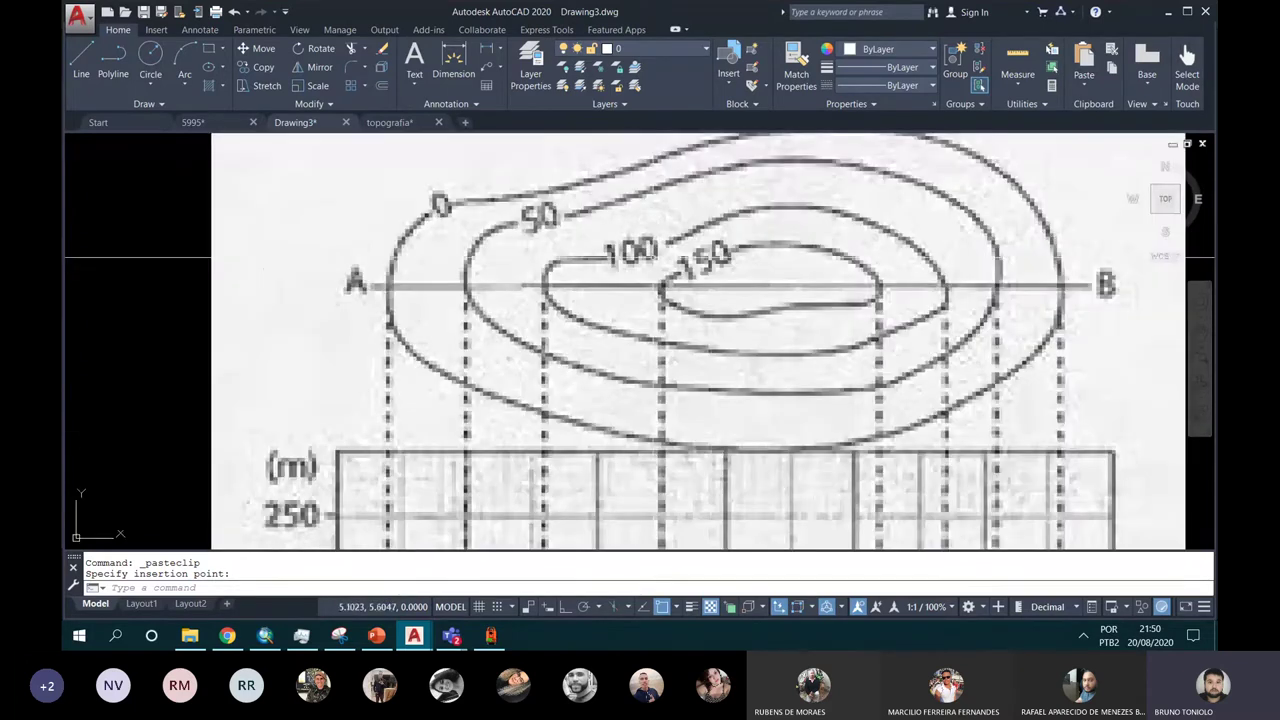
pyautogui.scroll(-1, 535, 260)
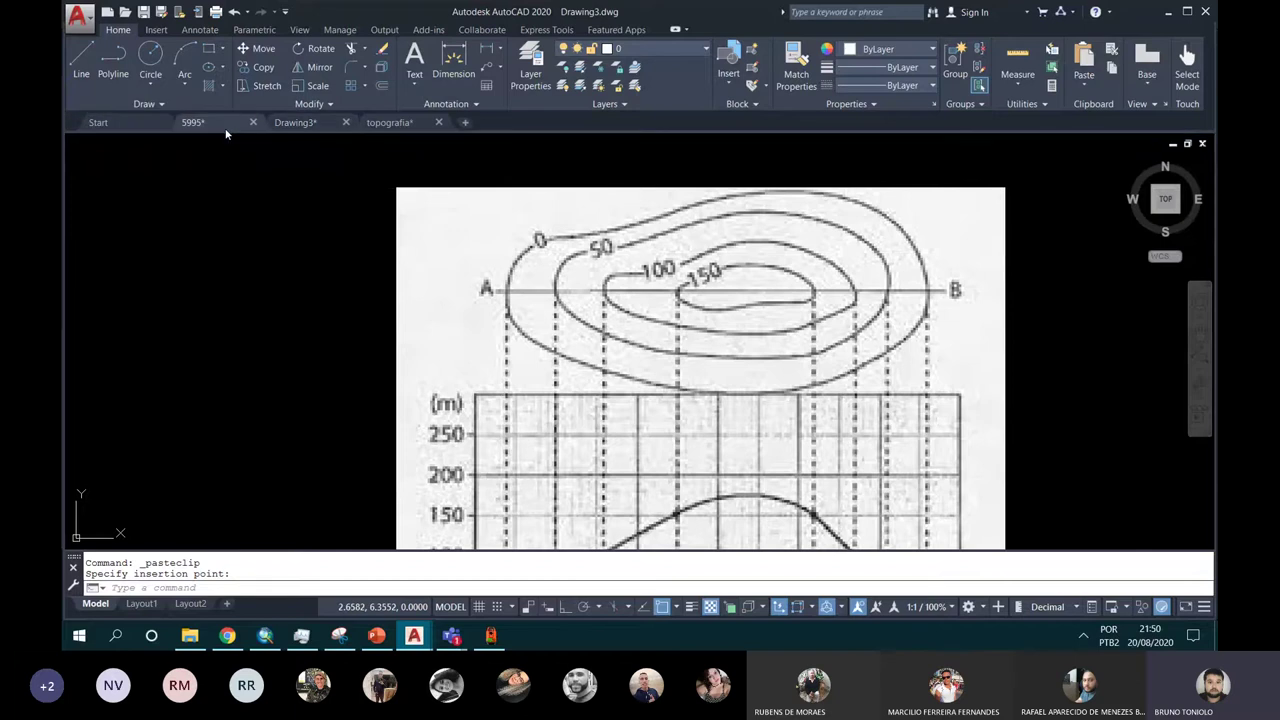
pyautogui.click(226, 128)
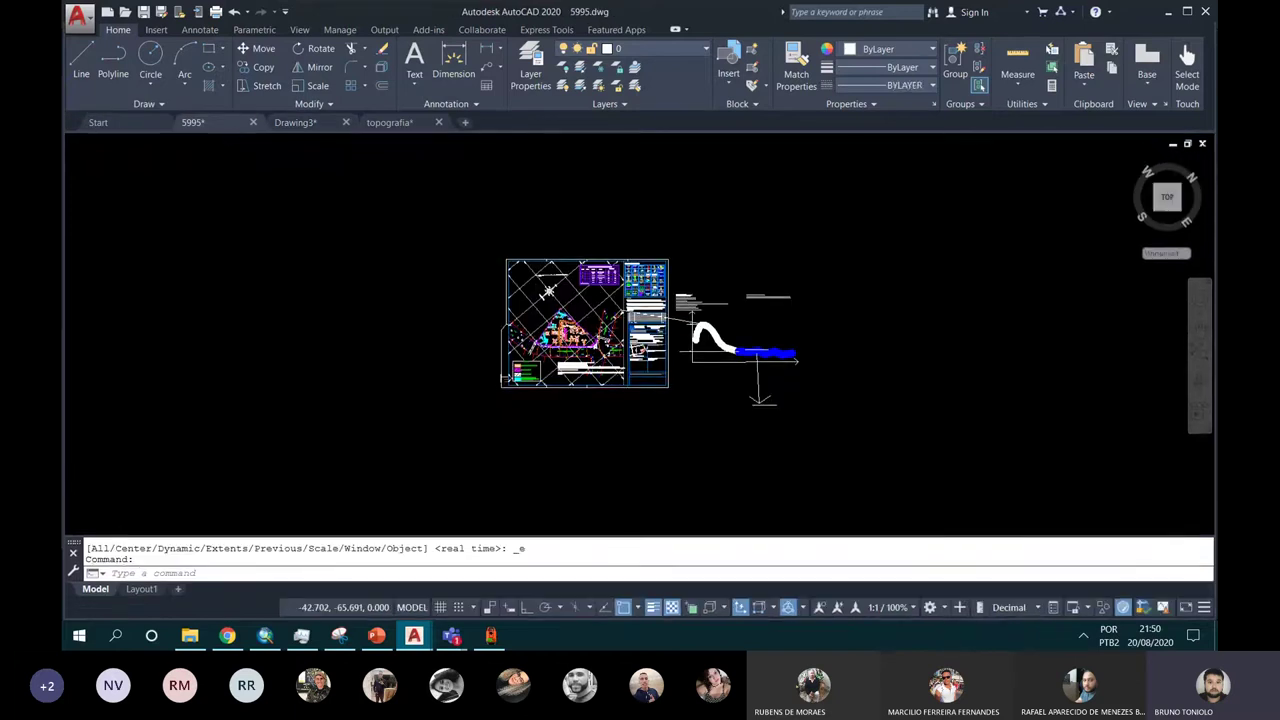
# Step: Hide the profile graphic and notes to the right of the 5995 sheet
pyautogui.scroll(2, 575, 300)
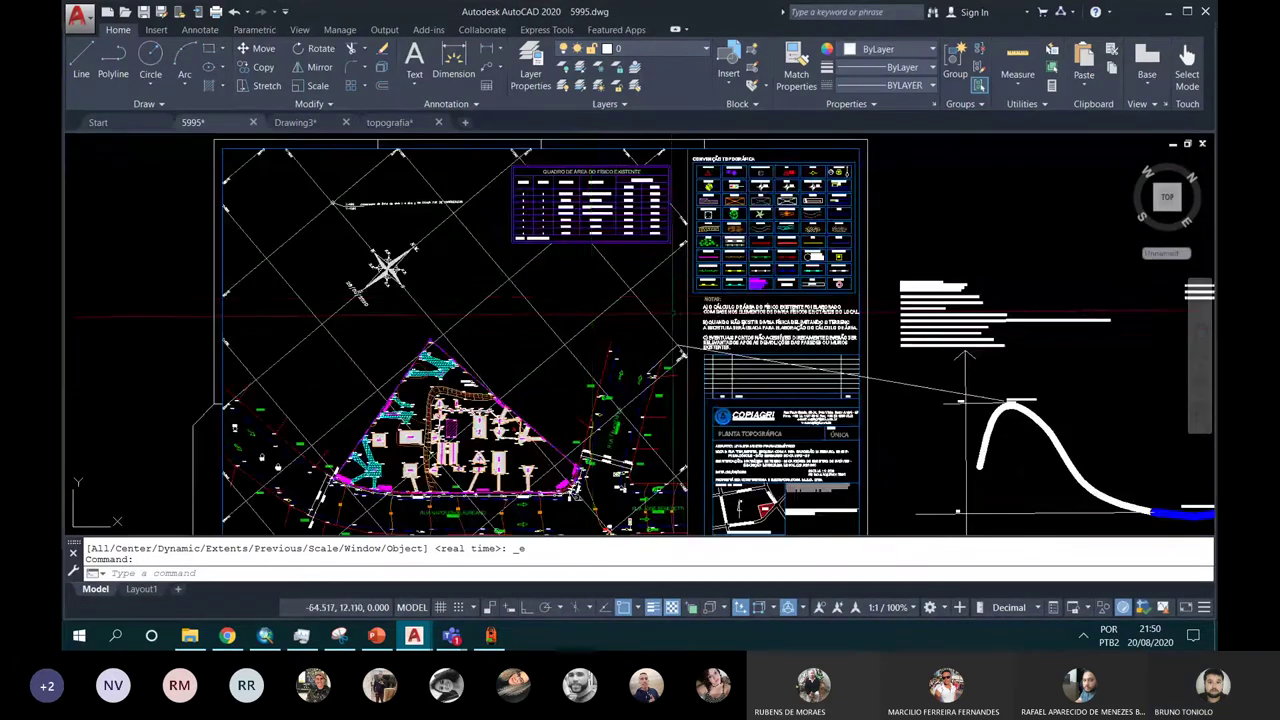
pyautogui.scroll(-2, 681, 310)
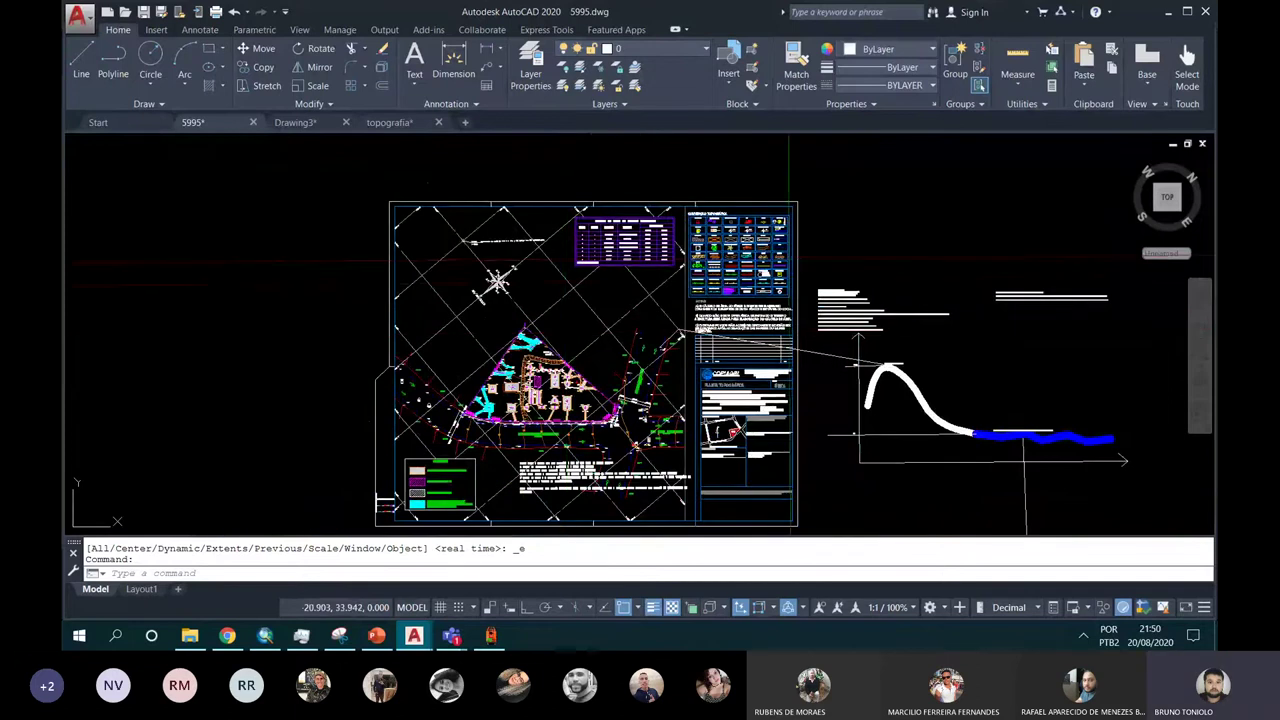
pyautogui.click(790, 262)
pyautogui.scroll(-2, 790, 262)
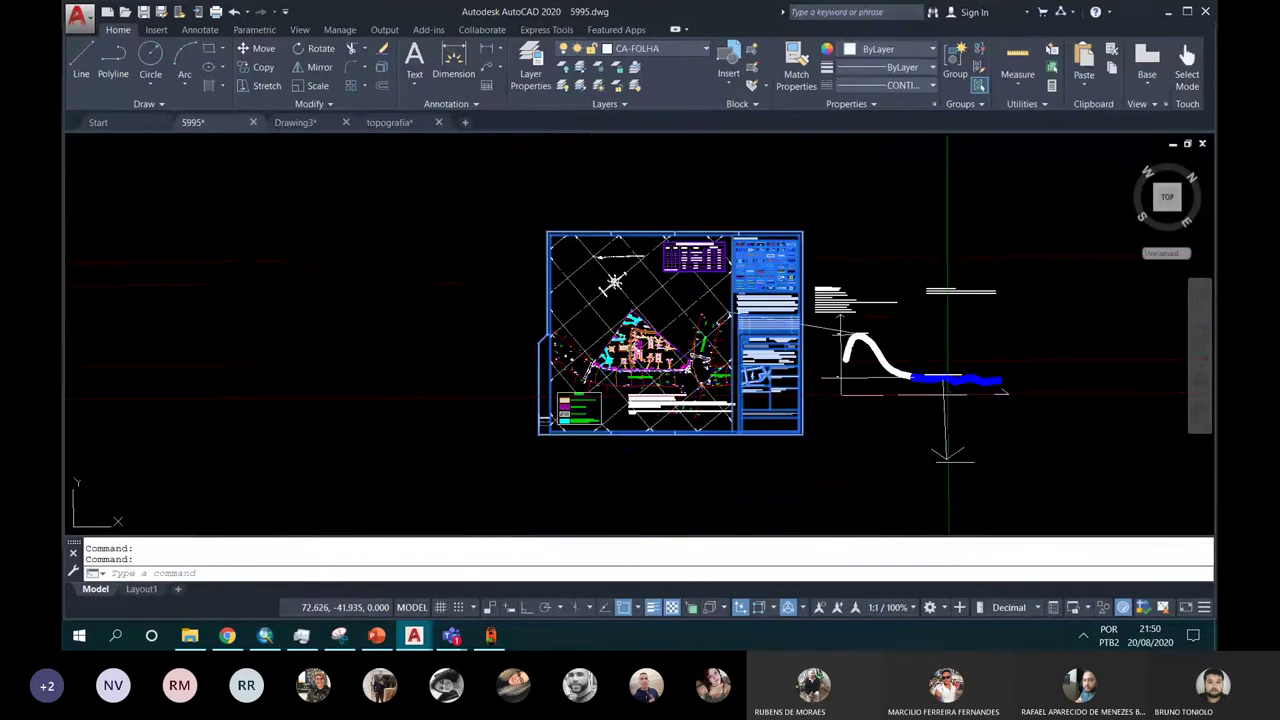
pyautogui.press('Escape')
pyautogui.moveTo(1060, 480); pyautogui.dragTo(810, 280)
pyautogui.rightClick(962, 390)
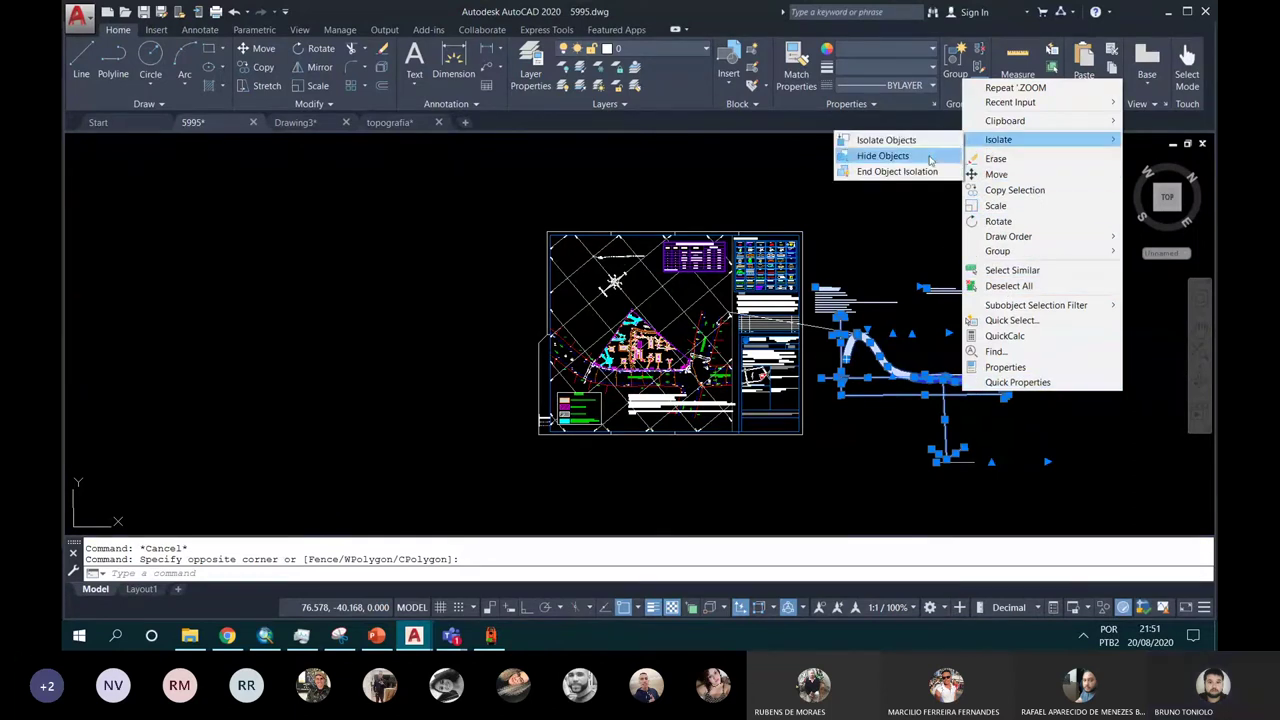
pyautogui.click(889, 155)
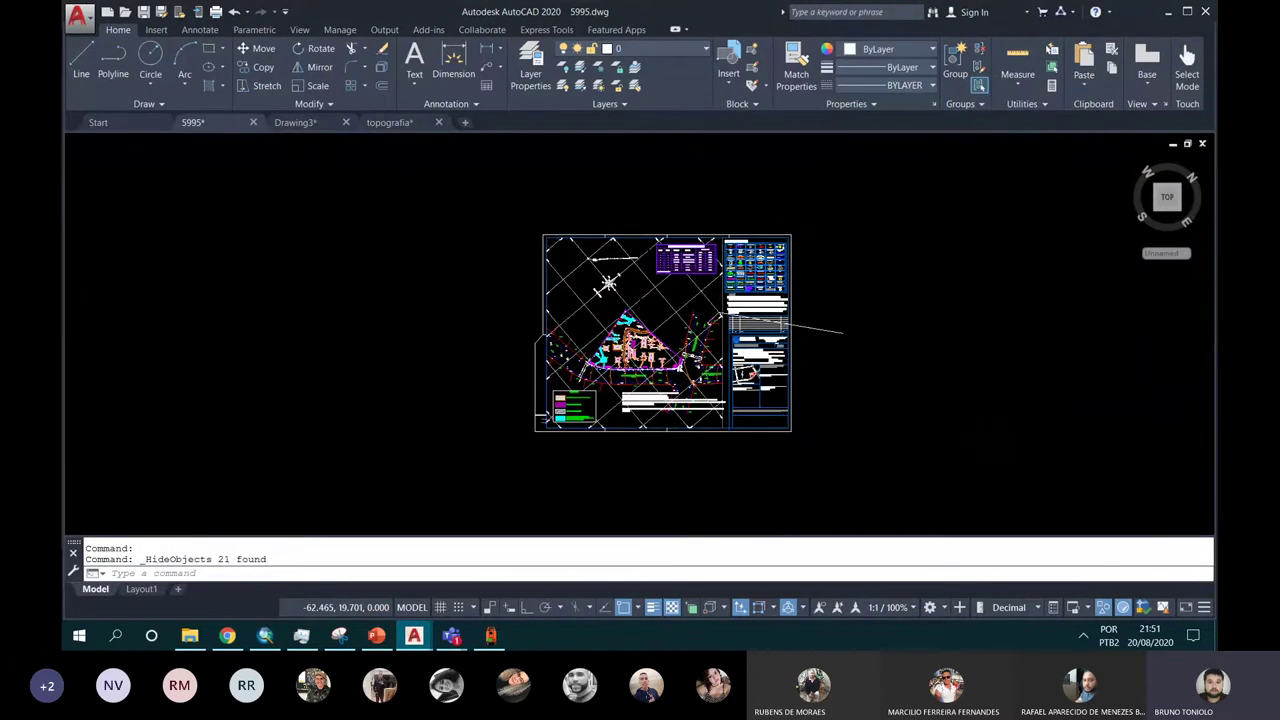
# Step: Zoom to the whole drawing and delete the leftover stray line
pyautogui.click(1199, 352)
pyautogui.click(789, 317)
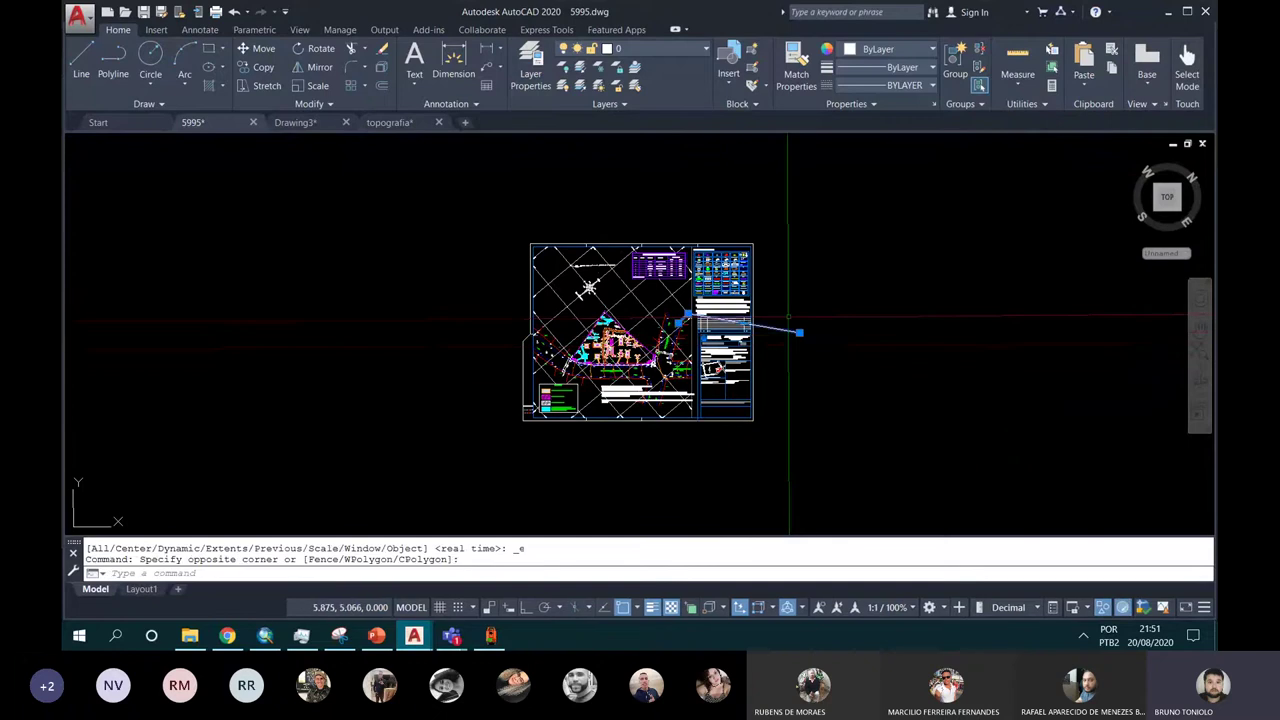
pyautogui.press('Delete')
pyautogui.scroll(2, 611, 341)
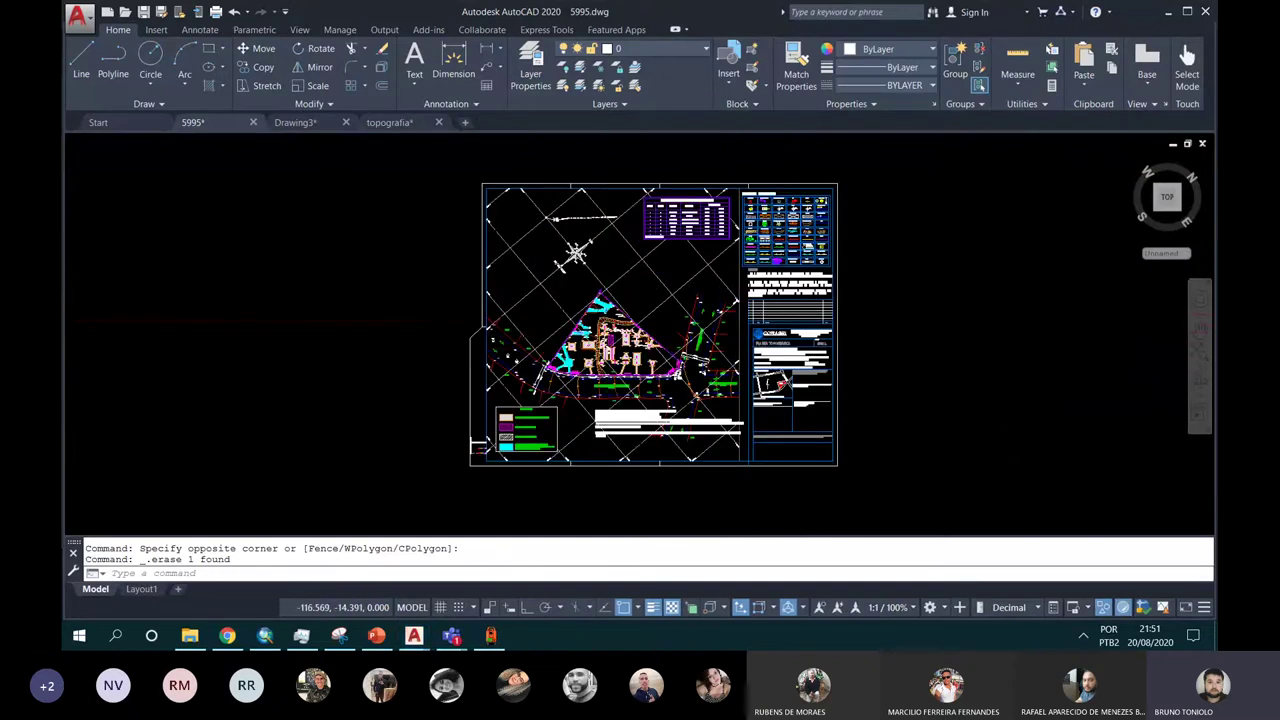
pyautogui.scroll(4, 615, 357)
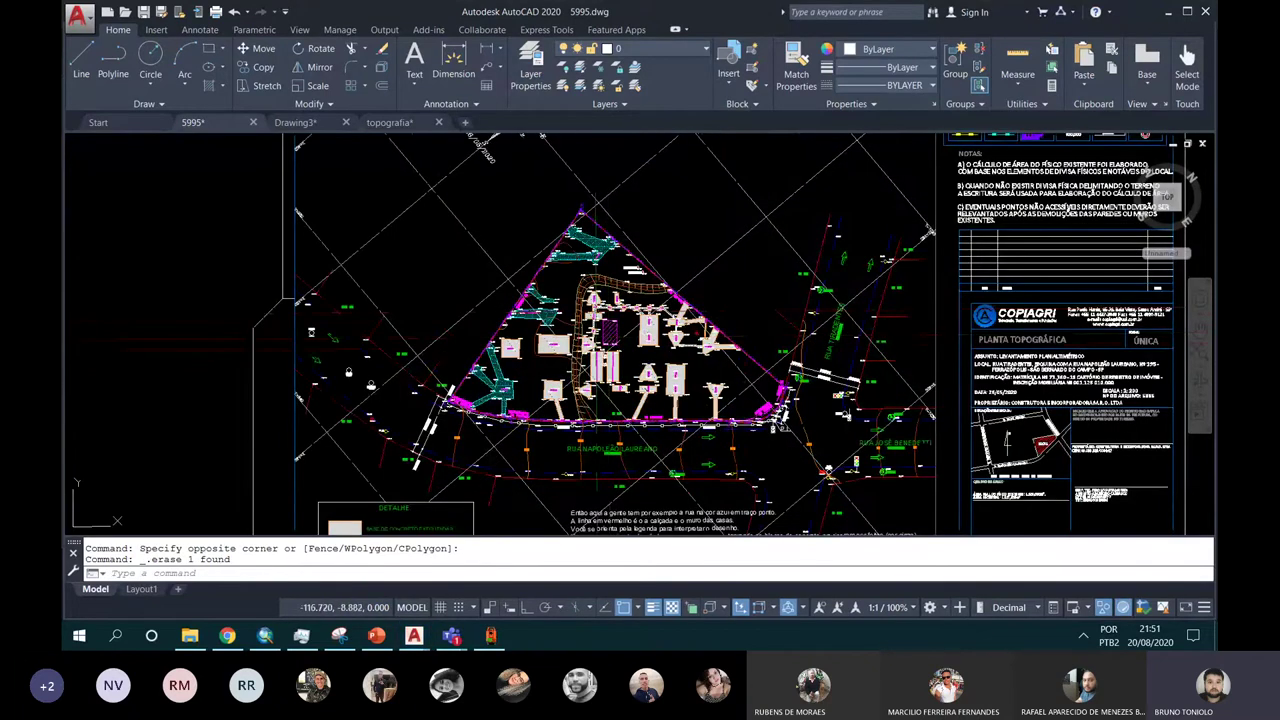
pyautogui.scroll(2, 580, 281)
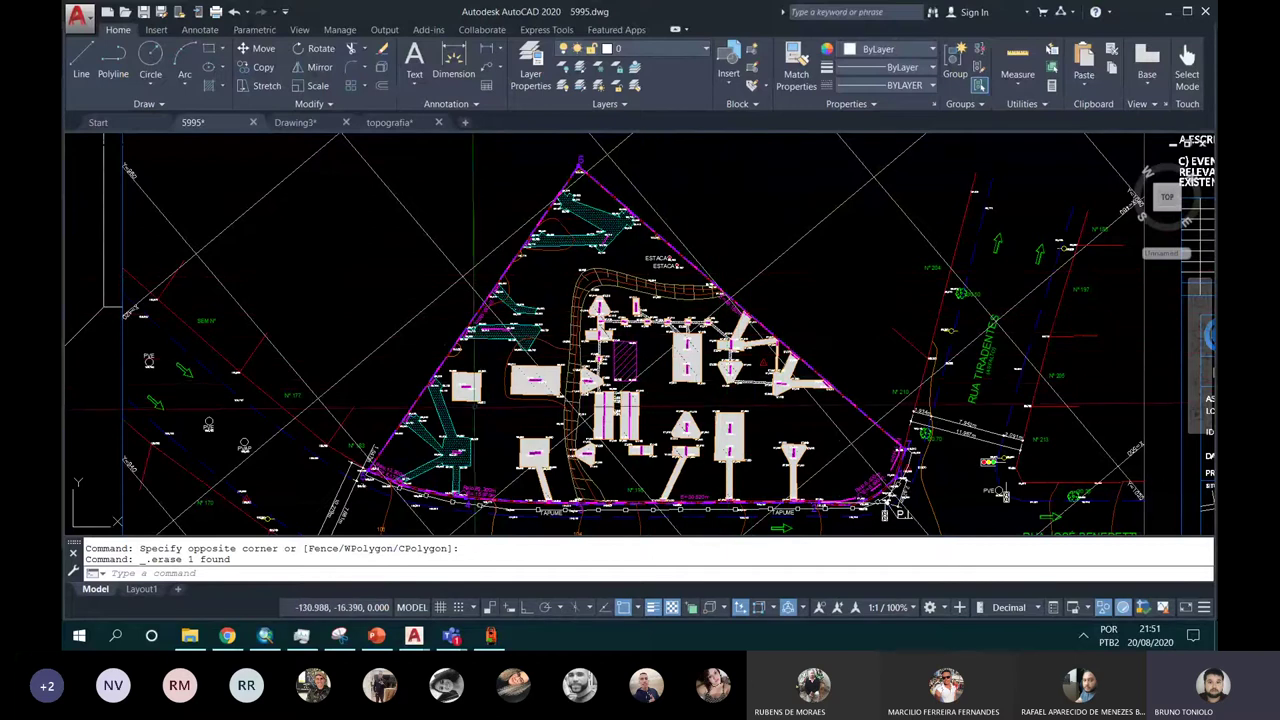
pyautogui.scroll(3, 526, 366)
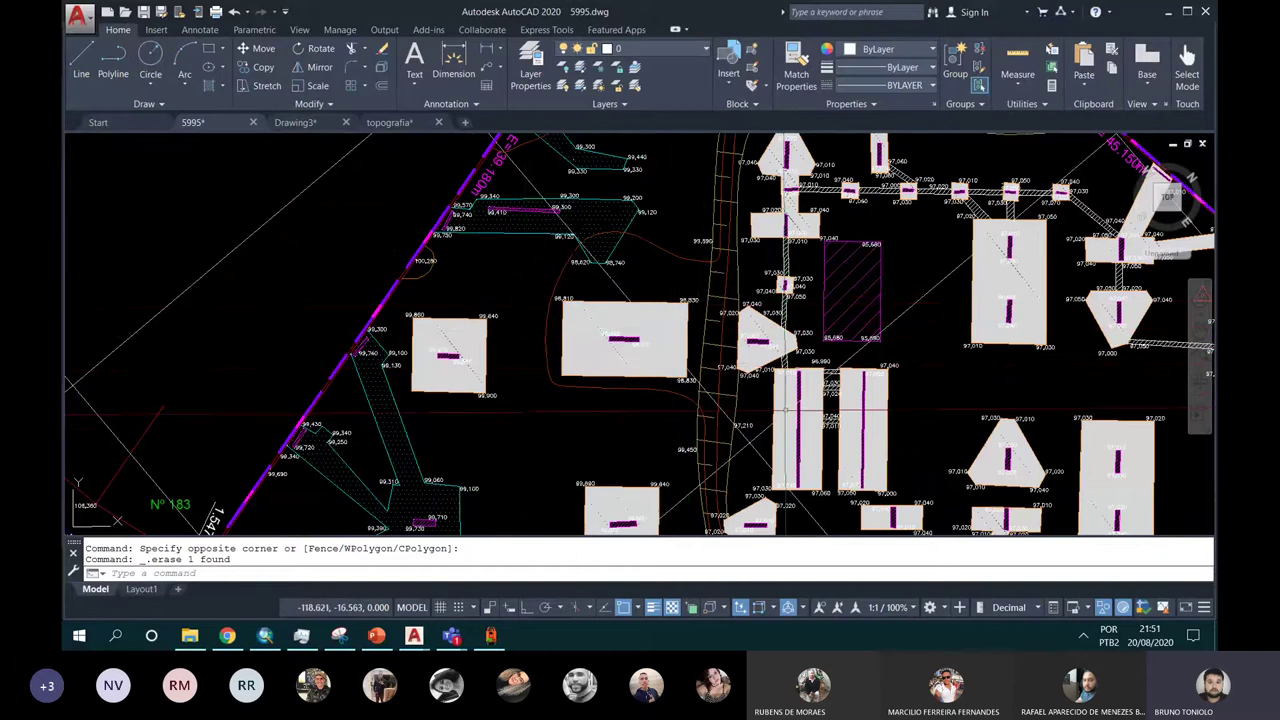
pyautogui.moveTo(750, 412)
pyautogui.mouseDown(button='middle')
pyautogui.moveTo(556, 407)
pyautogui.moveTo(589, 378)
pyautogui.mouseUp(button='middle')
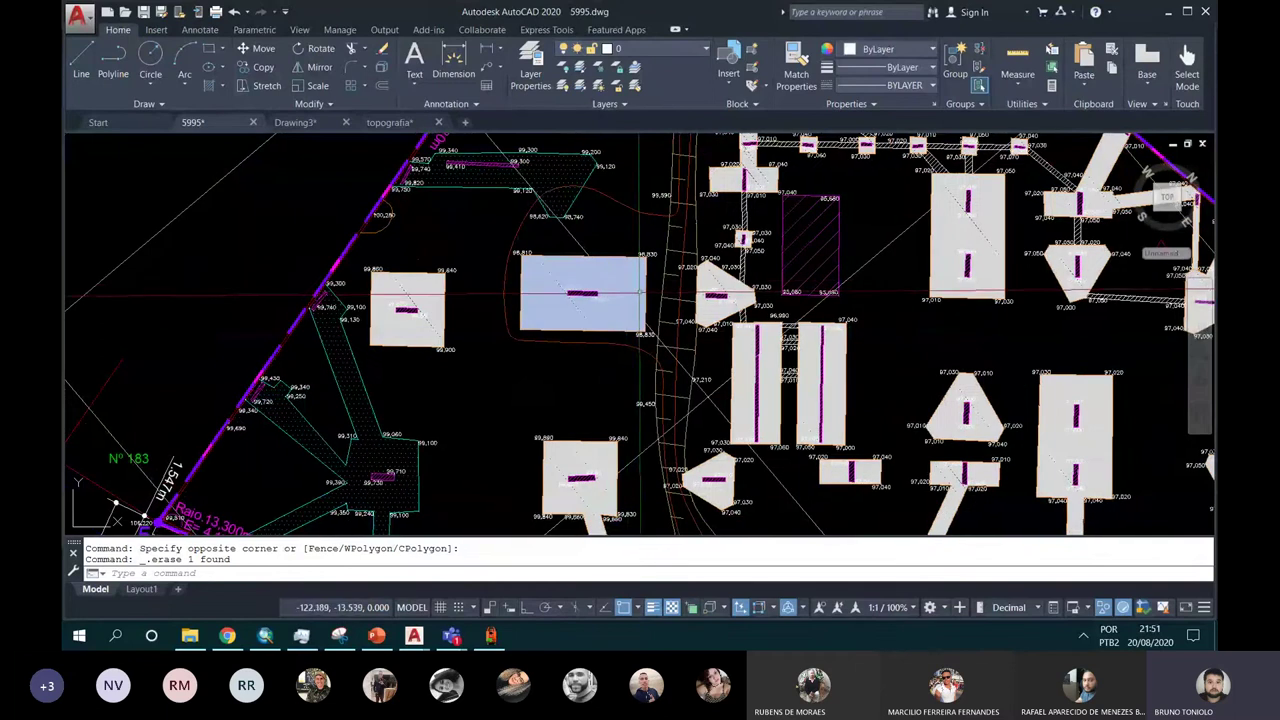
pyautogui.moveTo(541, 303); pyautogui.dragTo(608, 320, button='middle')
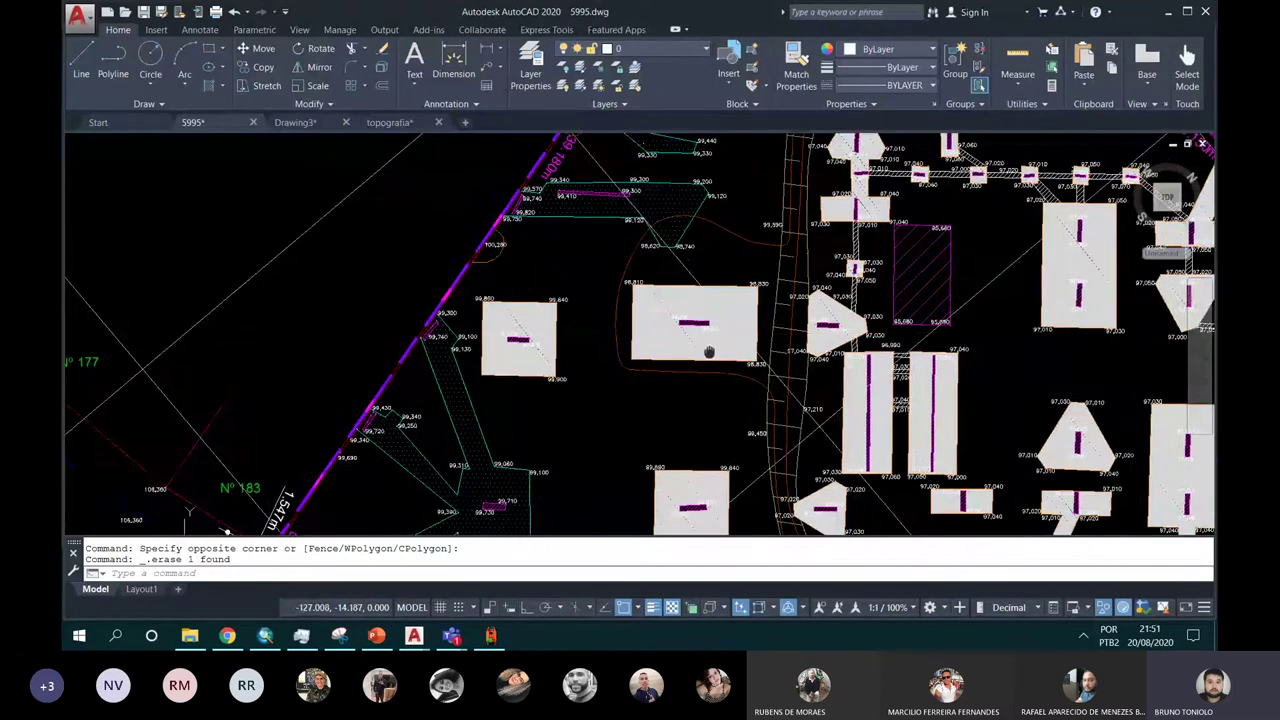
pyautogui.scroll(5, 610, 350)
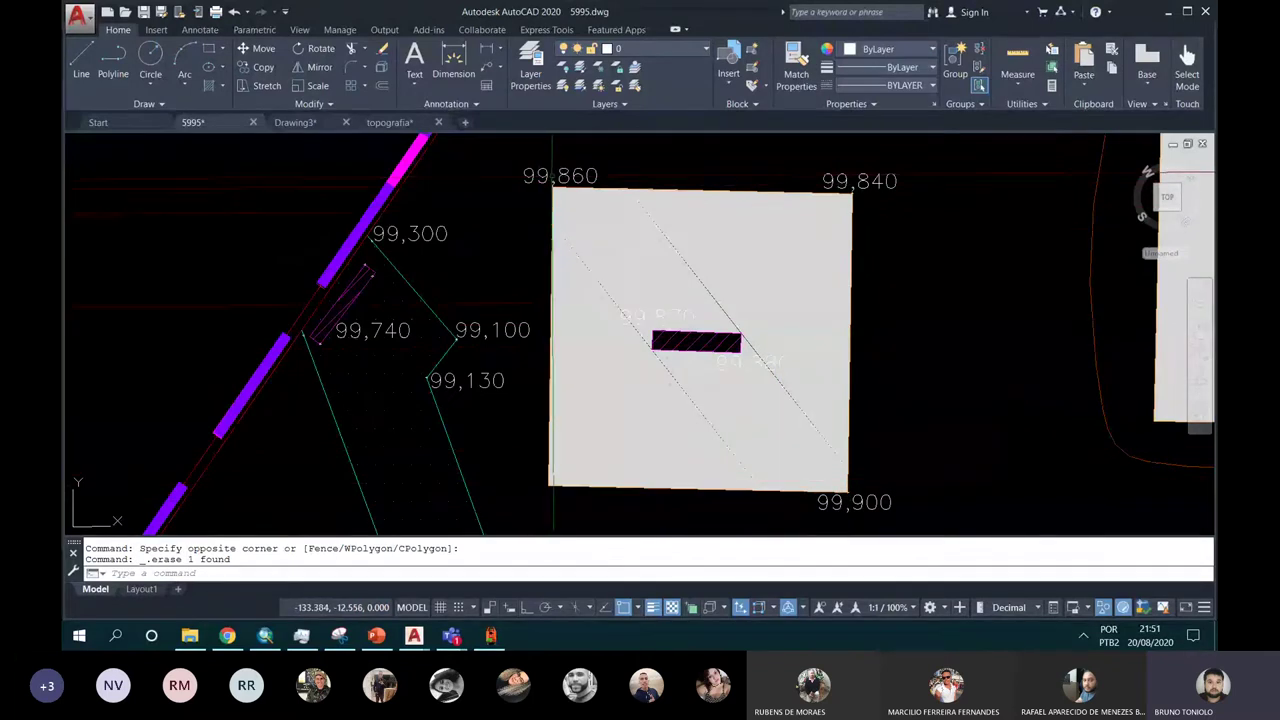
pyautogui.scroll(2, 553, 190)
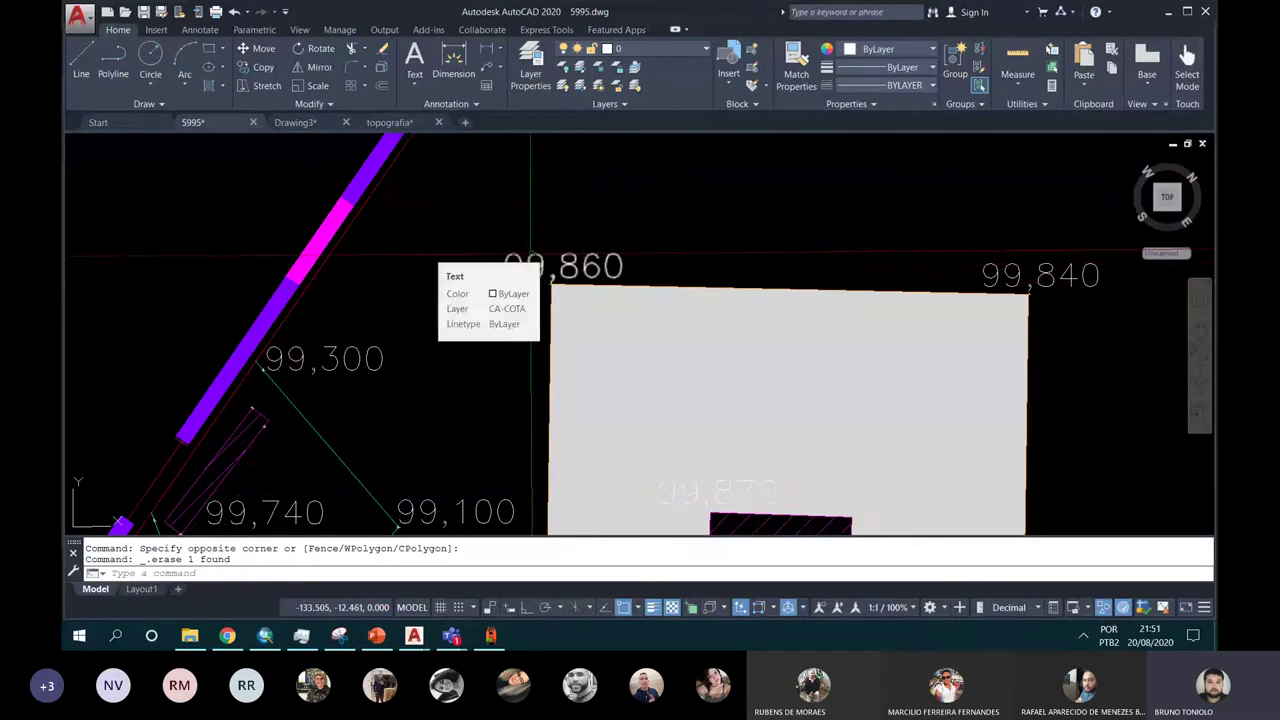
pyautogui.scroll(-2, 530, 253)
pyautogui.moveTo(1165, 197); pyautogui.dragTo(845, 255, button='middle')
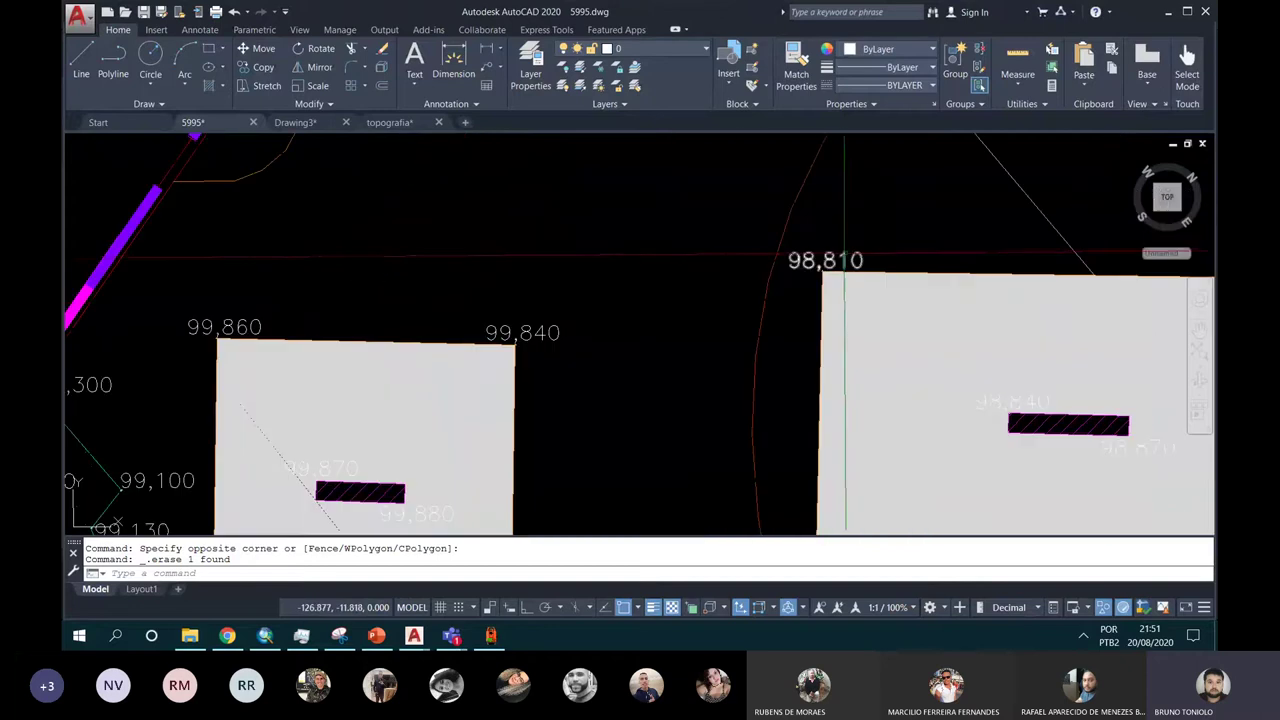
pyautogui.scroll(-2, 710, 280)
pyautogui.scroll(-1, 700, 280)
pyautogui.scroll(-2, 690, 282)
pyautogui.moveTo(720, 300)
pyautogui.mouseDown(button='middle')
pyautogui.moveTo(690, 282)
pyautogui.moveTo(684, 220)
pyautogui.mouseUp(button='middle')
pyautogui.scroll(-2, 684, 220)
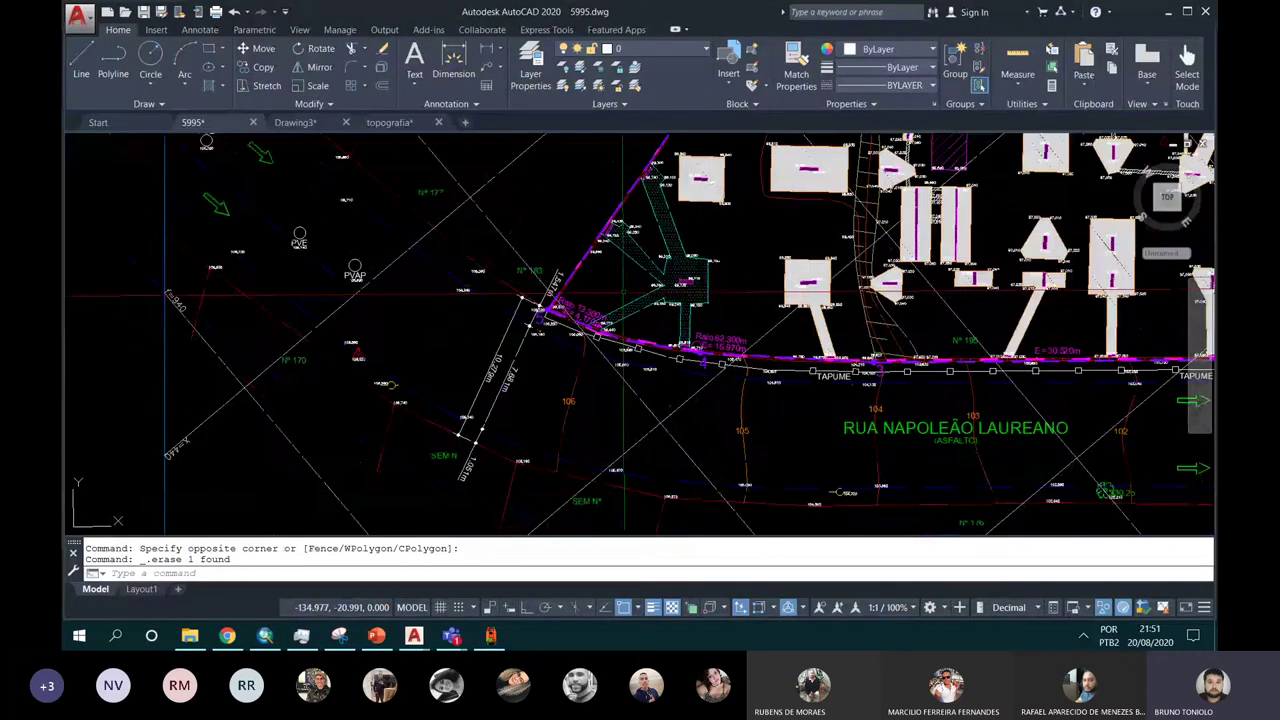
pyautogui.moveTo(684, 220); pyautogui.dragTo(840, 222, button='middle')
pyautogui.click(725, 400)
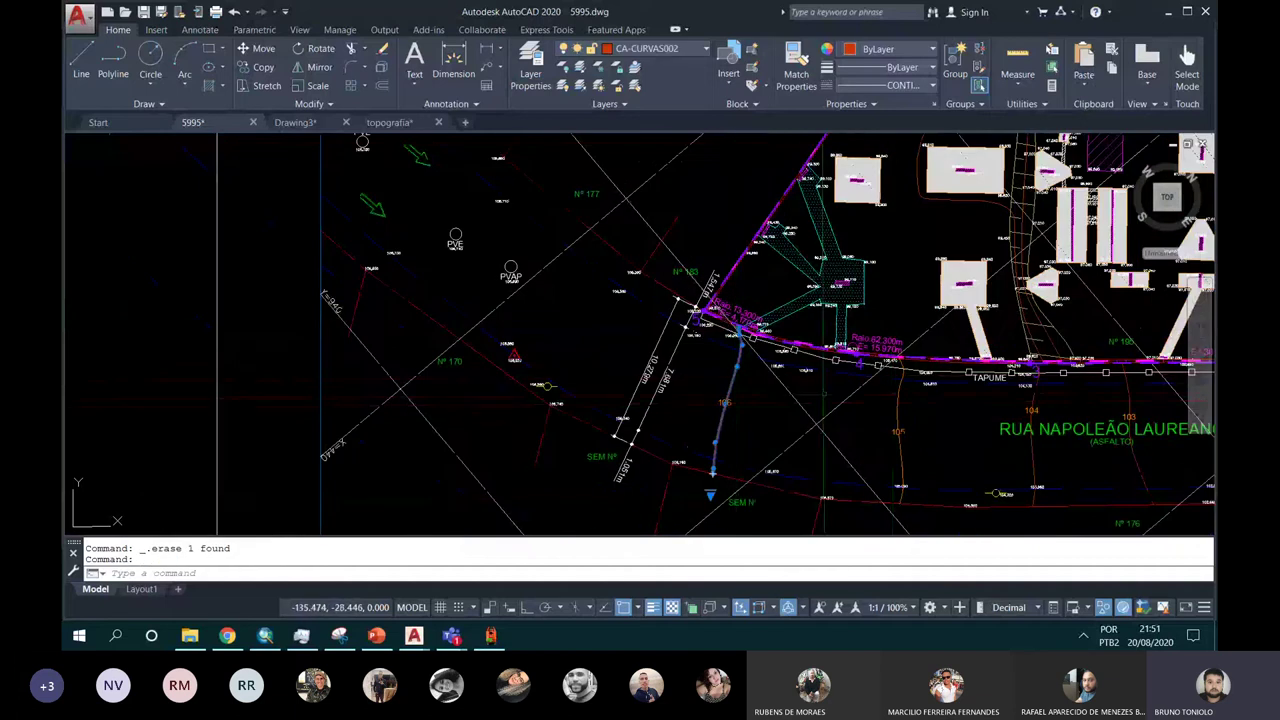
pyautogui.moveTo(725, 400); pyautogui.dragTo(441, 394, button='middle')
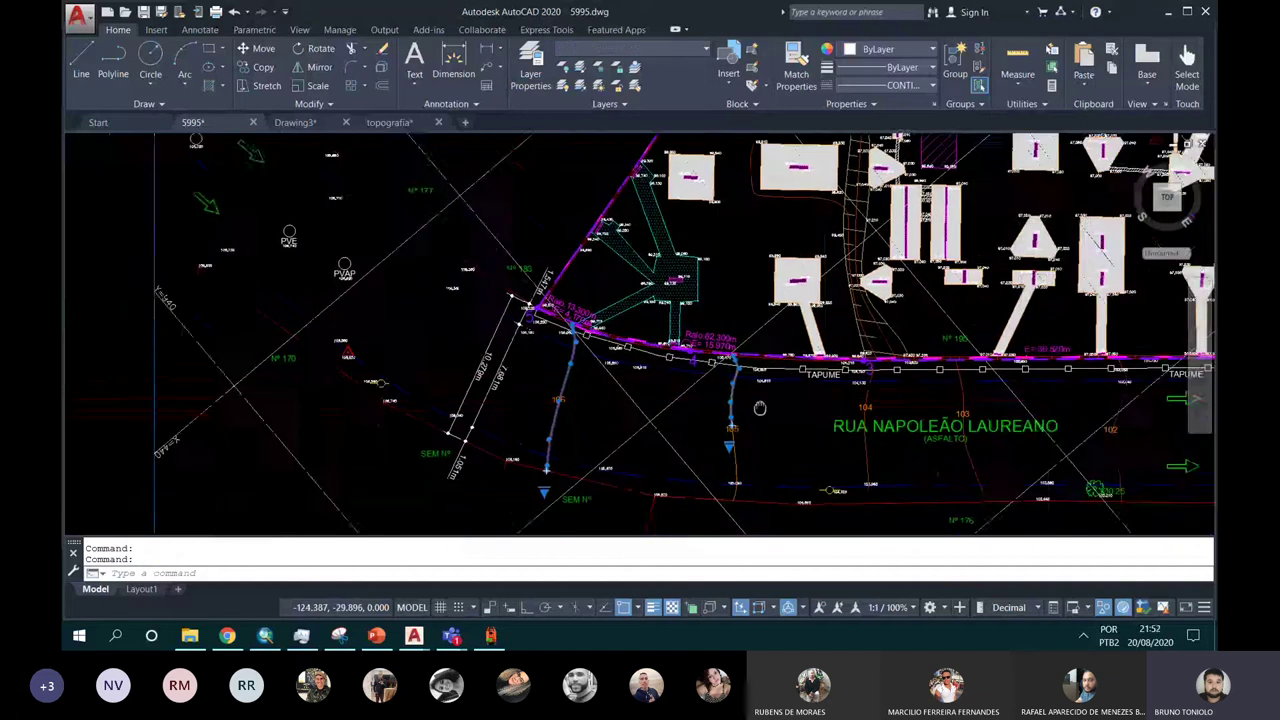
pyautogui.scroll(2, 519, 401)
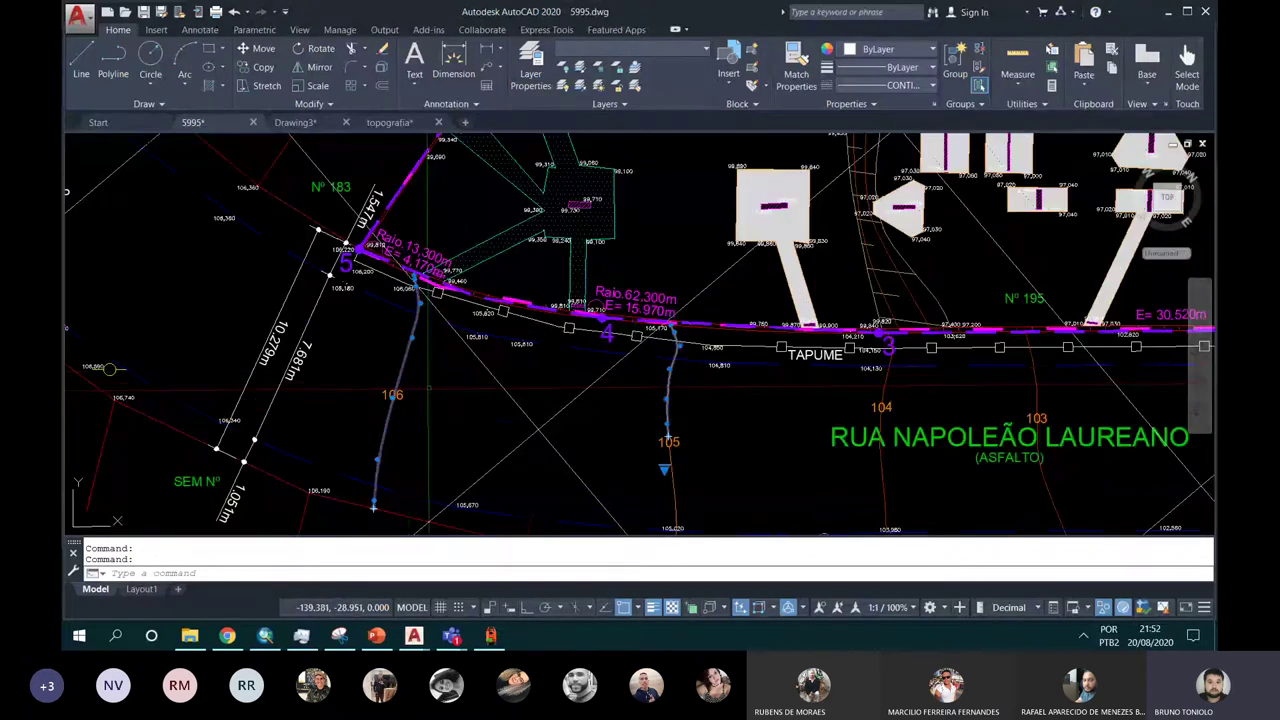
pyautogui.press('Escape')
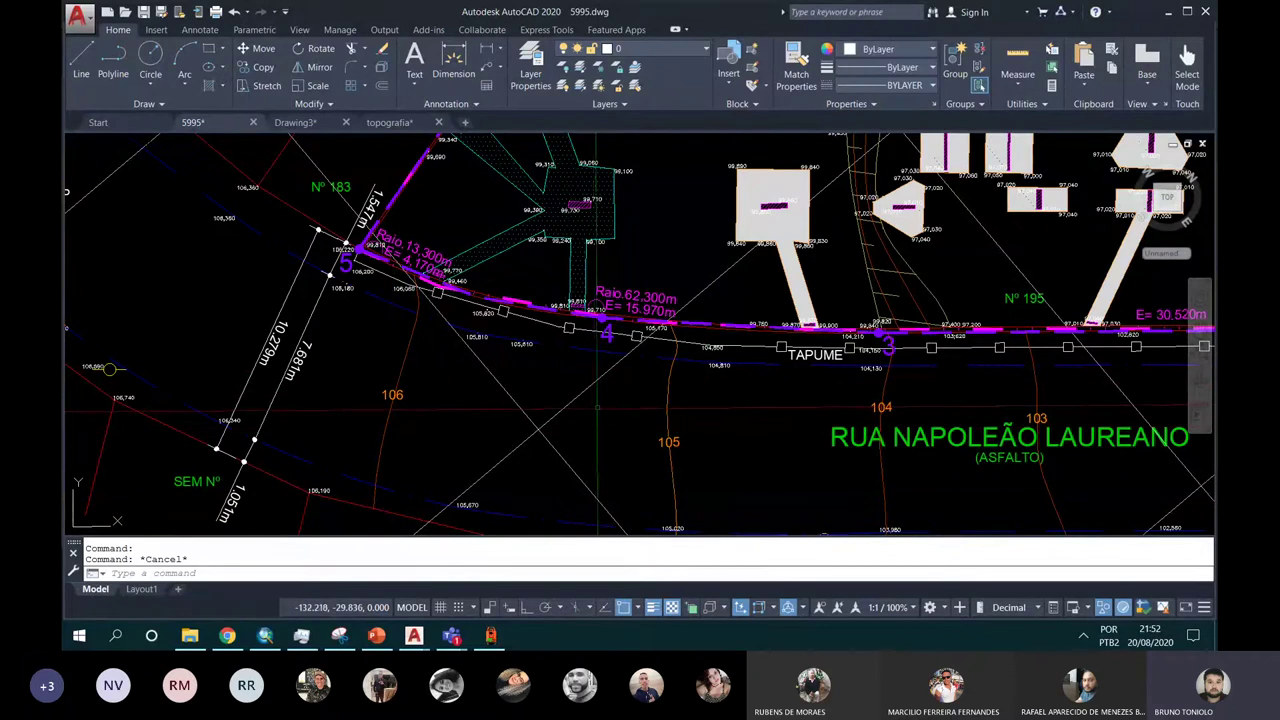
pyautogui.press('Escape')
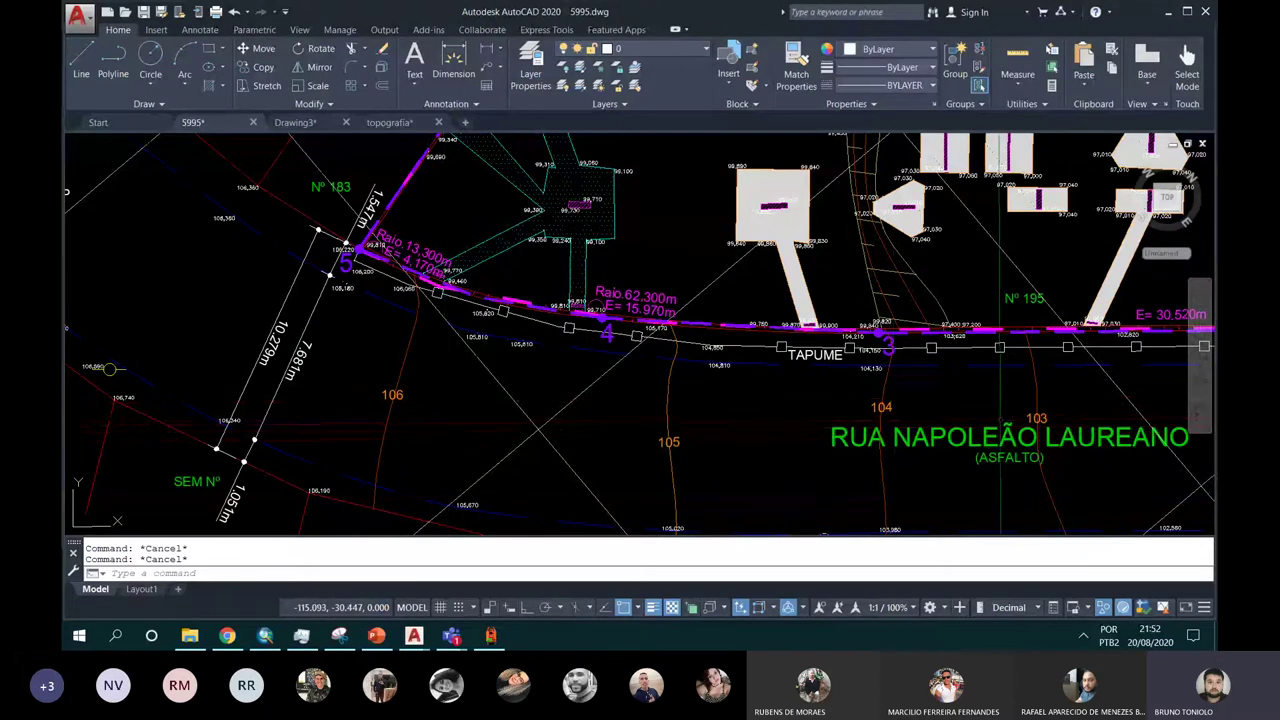
pyautogui.moveTo(1000, 430); pyautogui.dragTo(755, 432, button='middle')
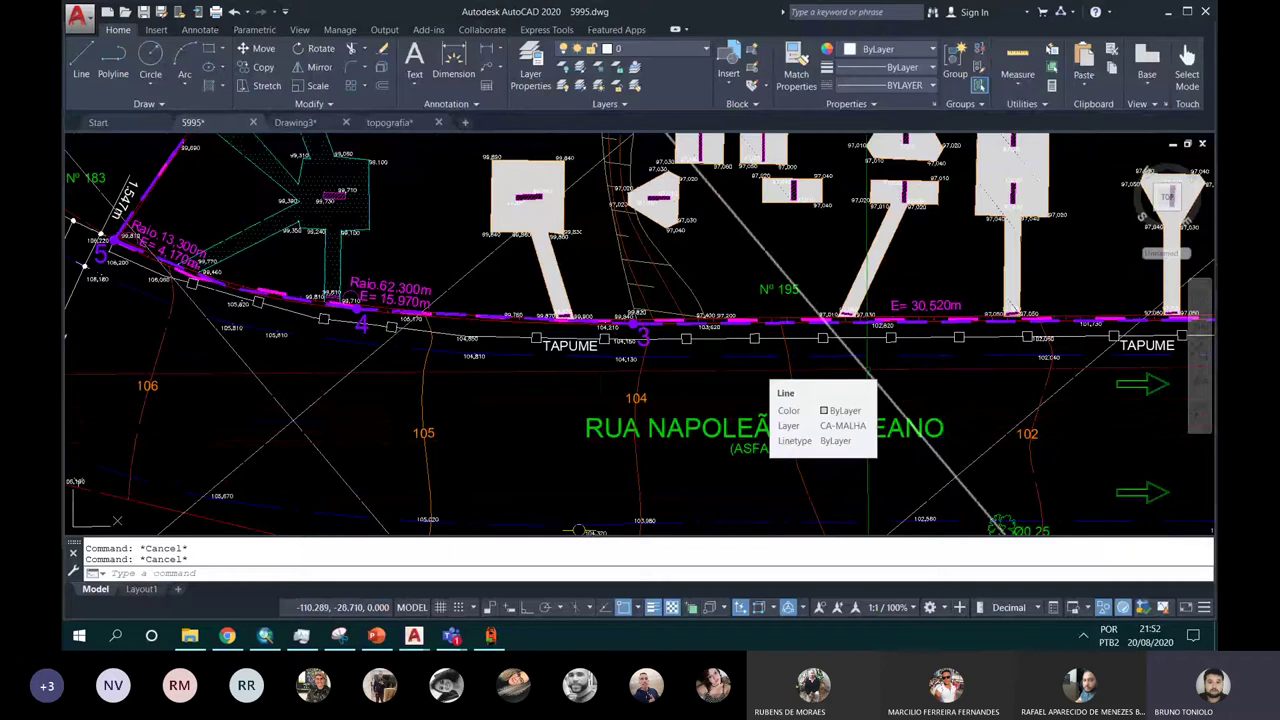
pyautogui.scroll(-2, 865, 372)
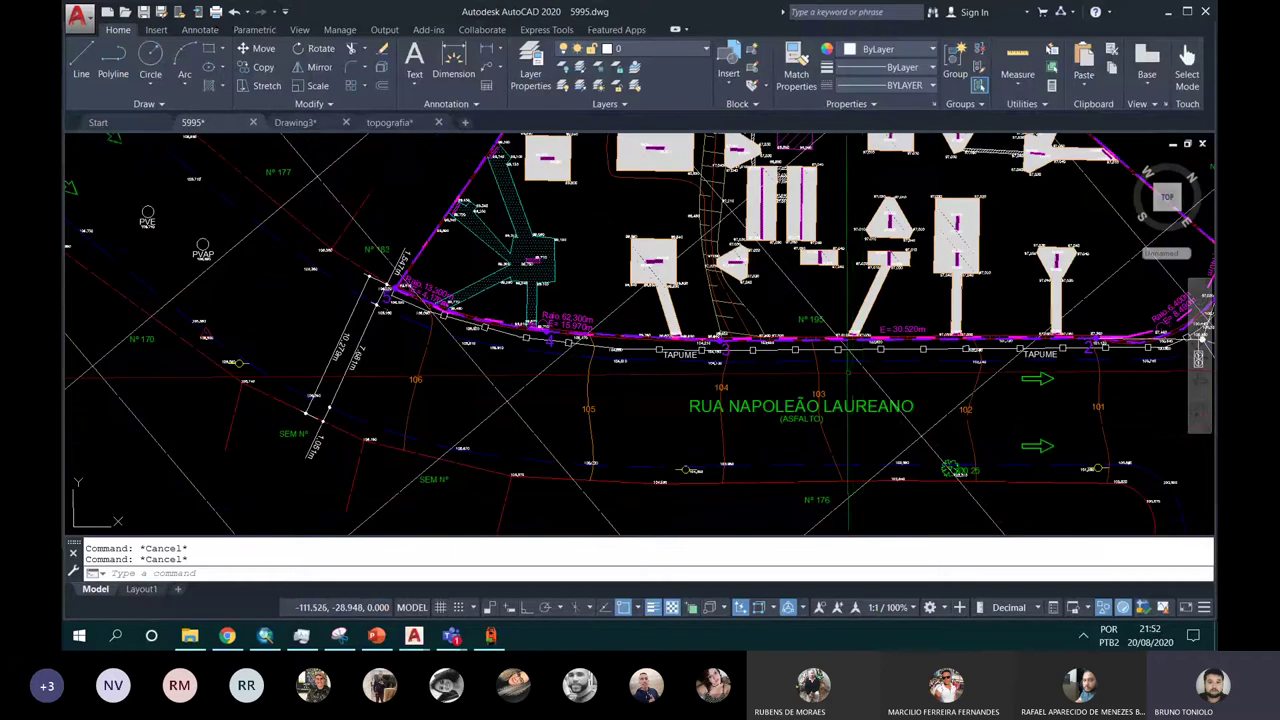
pyautogui.scroll(2, 747, 353)
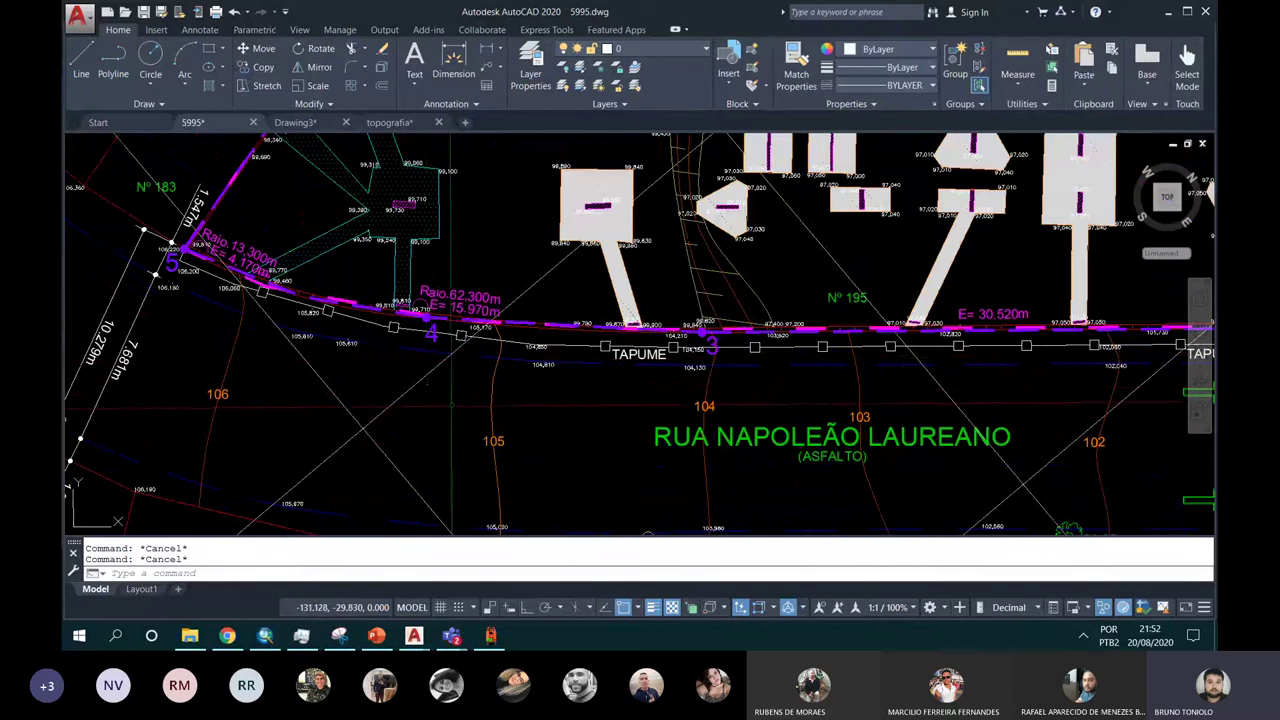
pyautogui.scroll(-4, 472, 398)
pyautogui.scroll(2, 784, 402)
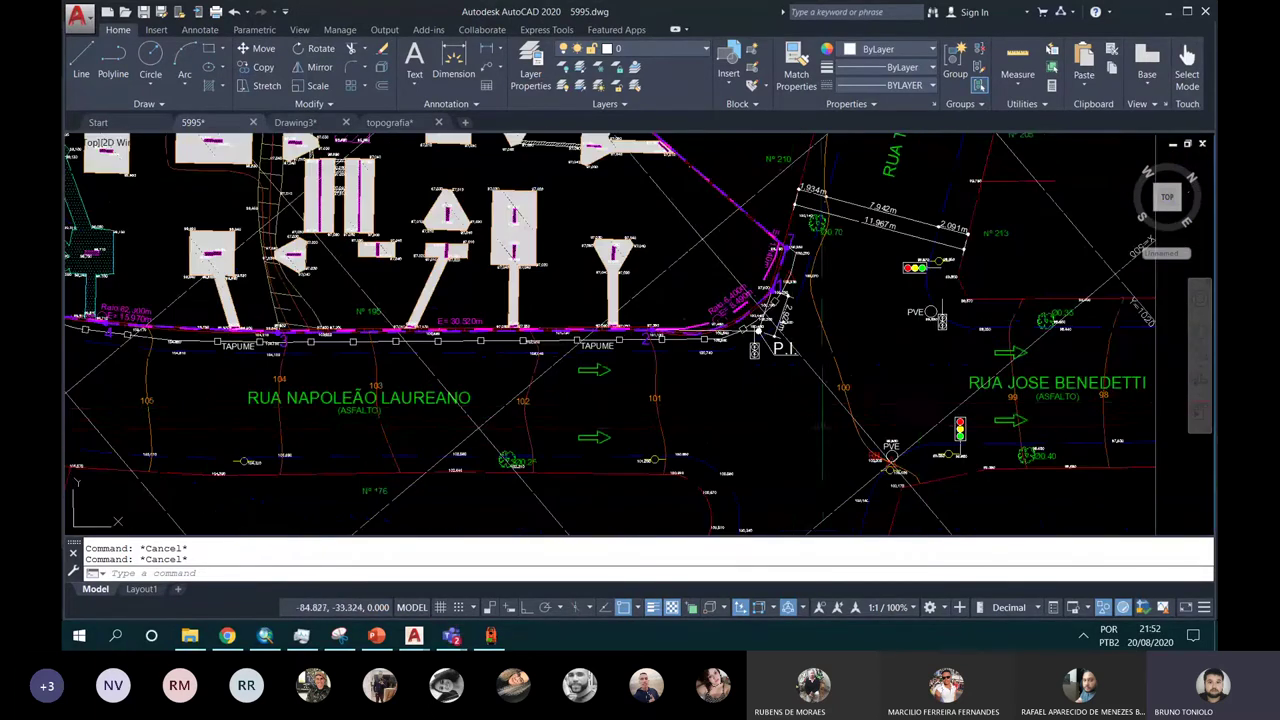
pyautogui.scroll(2, 857, 396)
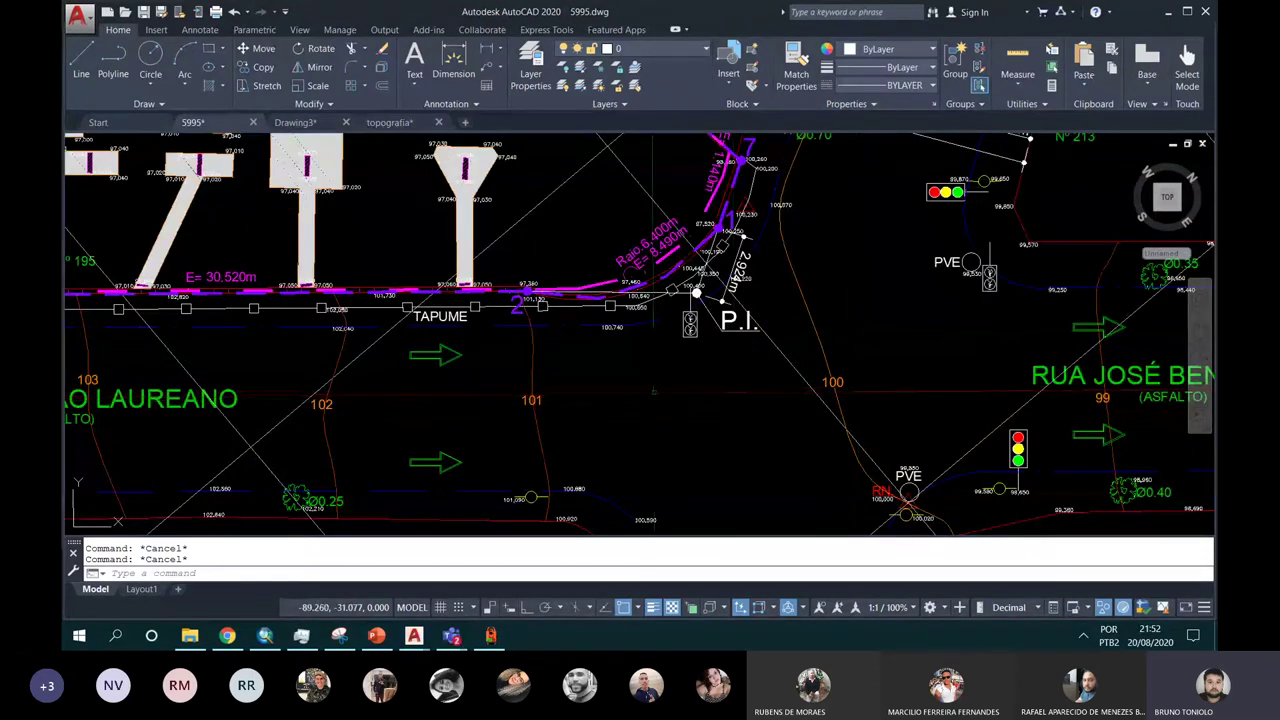
pyautogui.moveTo(344, 410); pyautogui.dragTo(852, 420, button='middle')
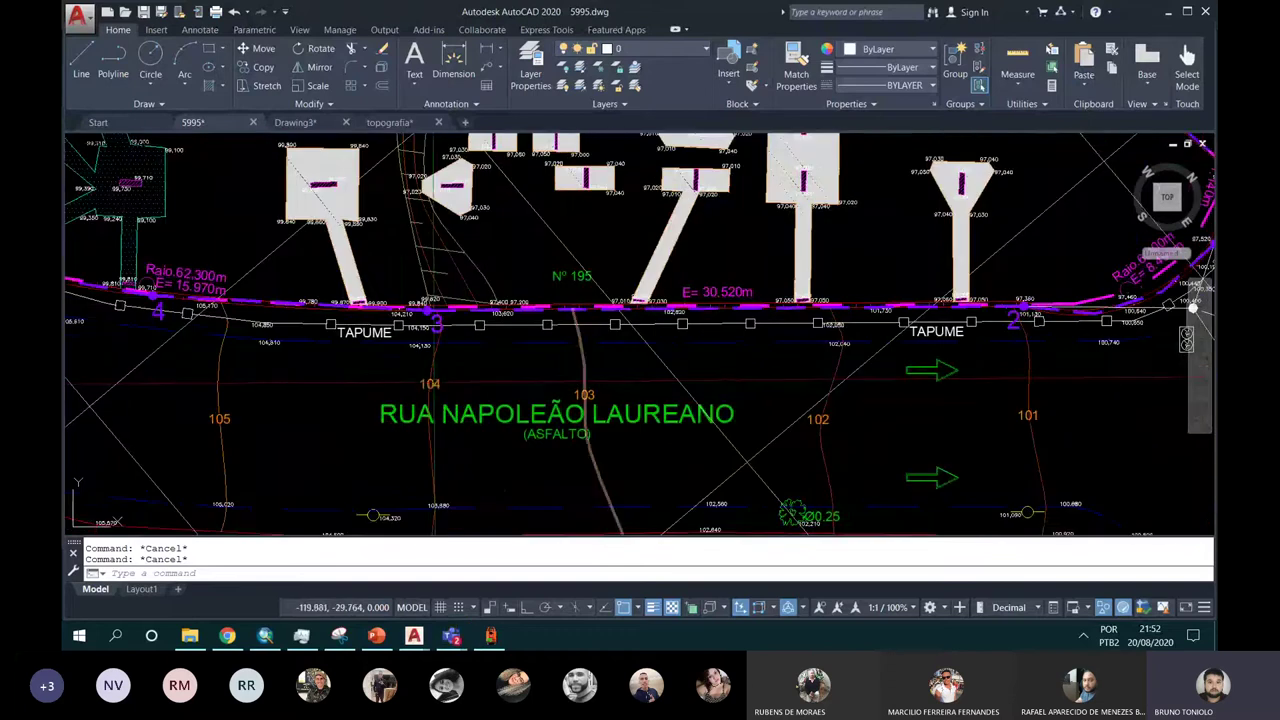
pyautogui.moveTo(330, 410); pyautogui.dragTo(848, 413, button='middle')
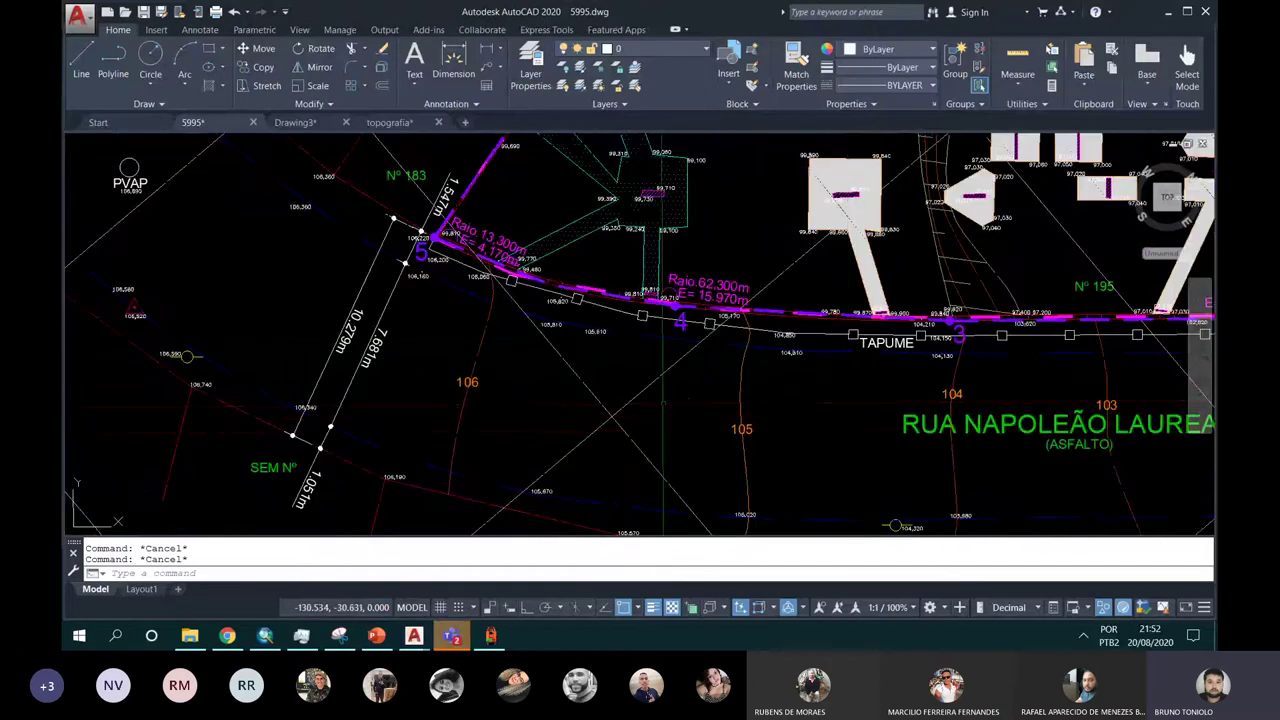
pyautogui.scroll(-2, 472, 376)
pyautogui.moveTo(425, 344); pyautogui.dragTo(482, 402, button='middle')
pyautogui.moveTo(813, 456); pyautogui.dragTo(603, 404, button='middle')
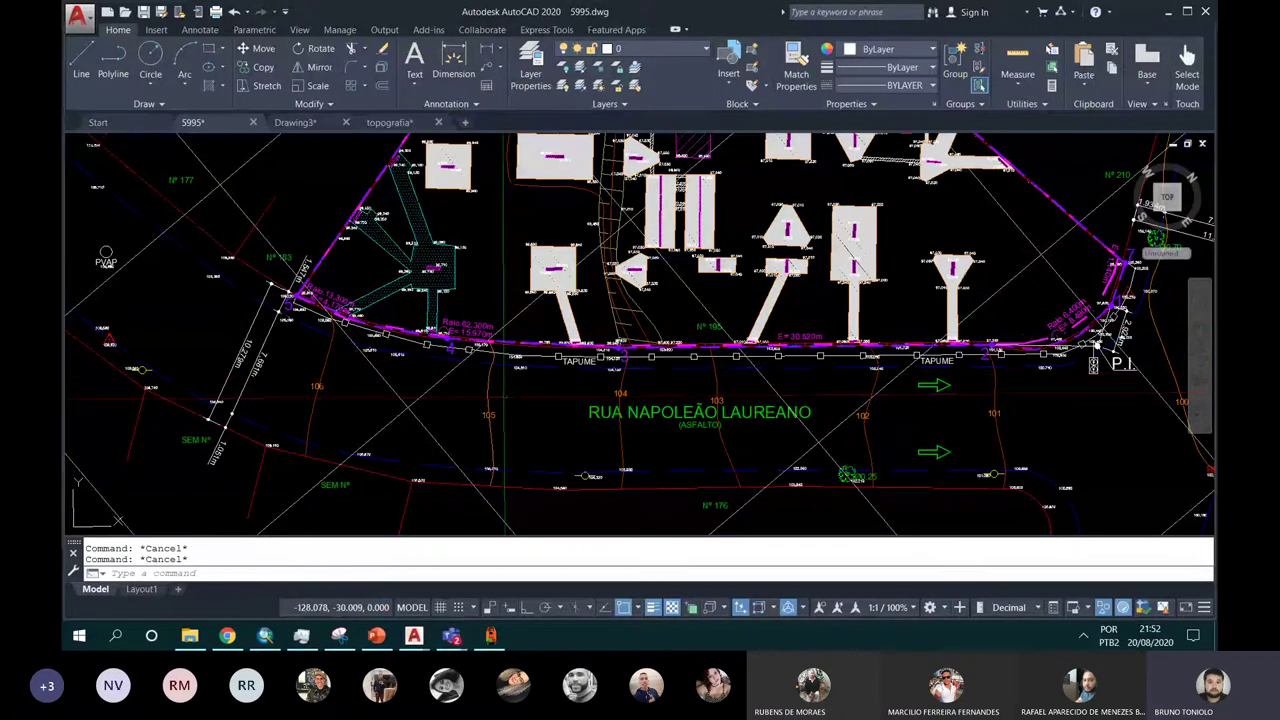
pyautogui.moveTo(380, 397); pyautogui.dragTo(508, 400, button='middle')
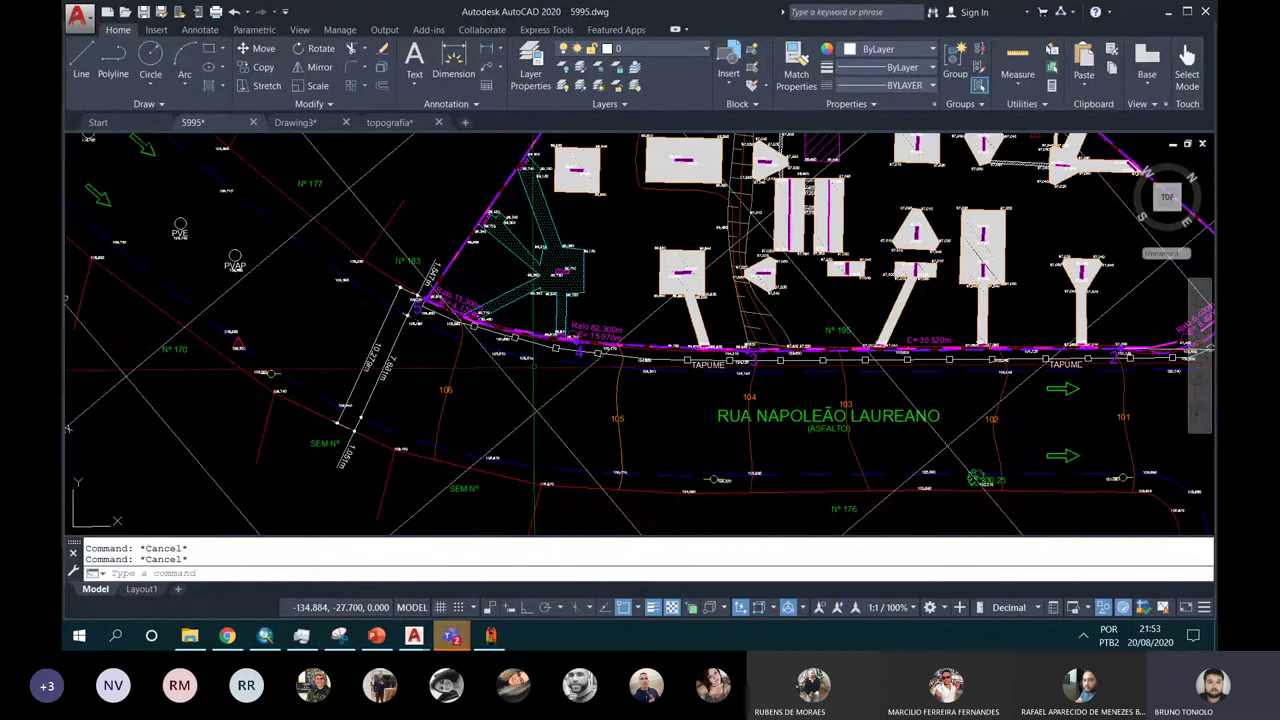
pyautogui.click(389, 122)
pyautogui.scroll(1, 523, 320)
pyautogui.scroll(2, 523, 320)
pyautogui.scroll(2, 535, 345)
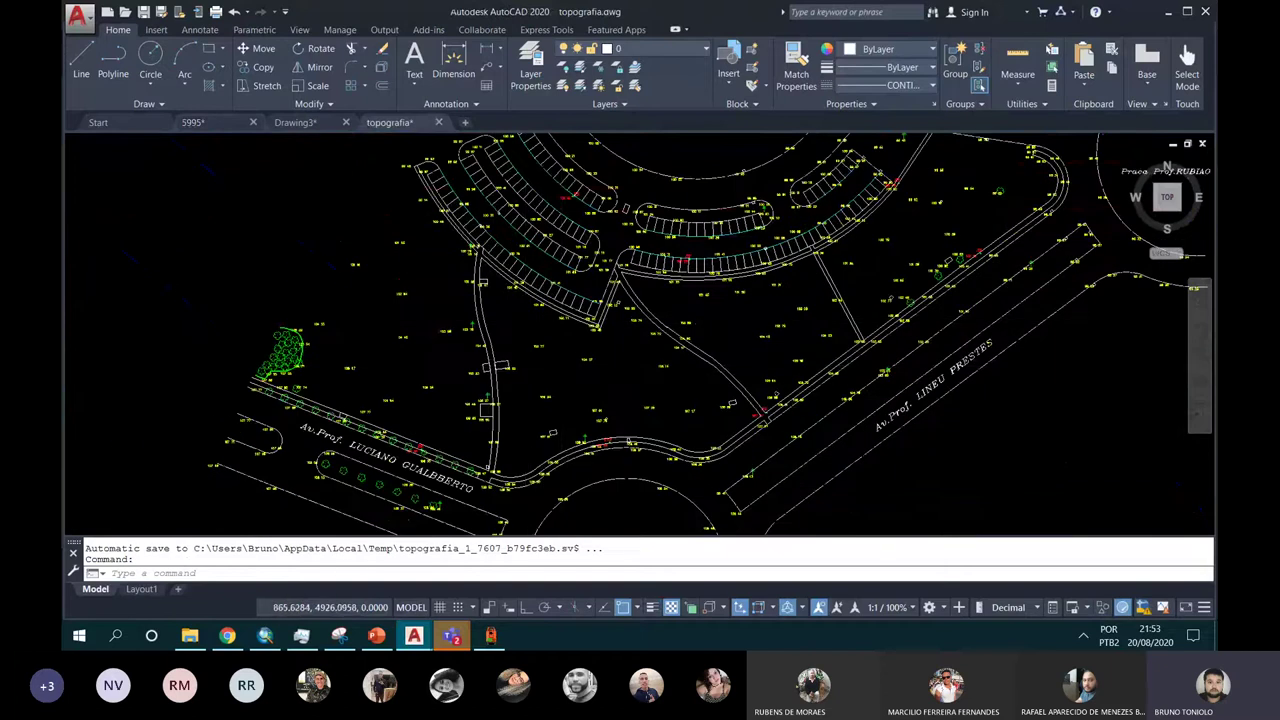
pyautogui.scroll(1, 555, 370)
pyautogui.scroll(2, 555, 370)
pyautogui.moveTo(526, 212); pyautogui.dragTo(659, 358, button='middle')
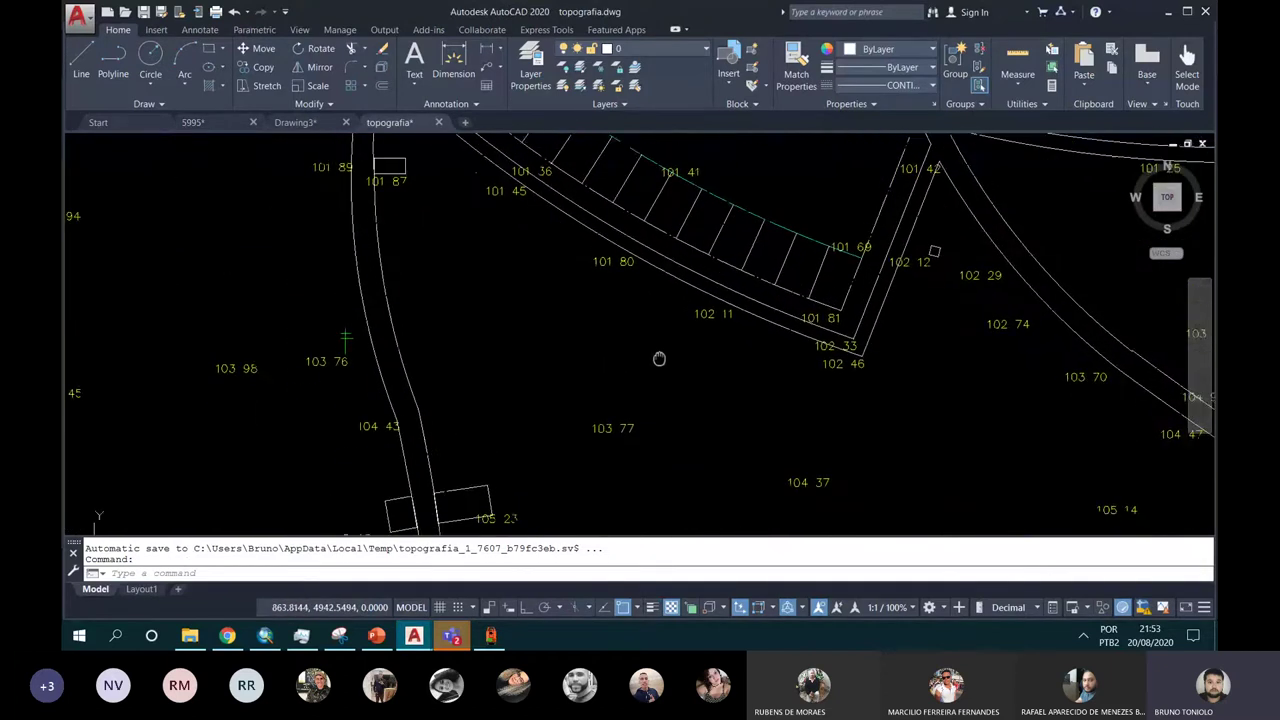
pyautogui.moveTo(593, 376)
pyautogui.mouseDown(button='middle')
pyautogui.moveTo(580, 296)
pyautogui.moveTo(666, 437)
pyautogui.moveTo(649, 377)
pyautogui.mouseUp(button='middle')
pyautogui.scroll(-4, 580, 296)
pyautogui.scroll(2, 597, 332)
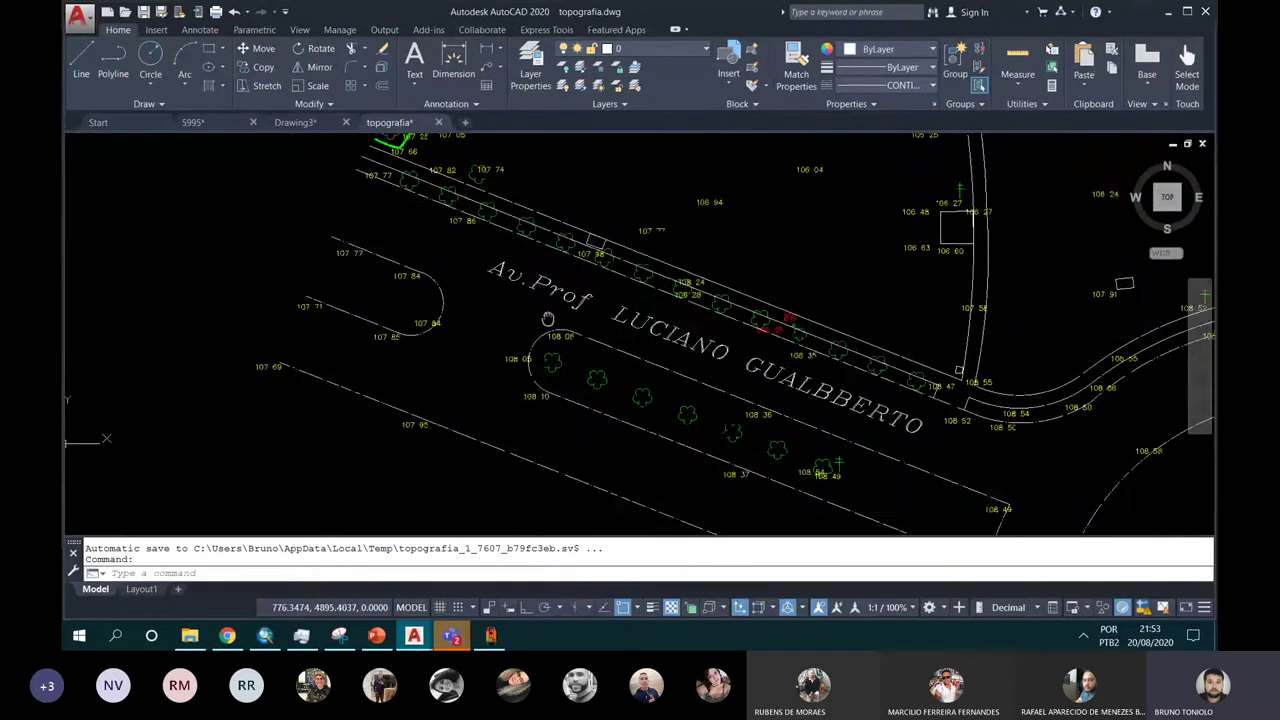
pyautogui.scroll(3, 500, 330)
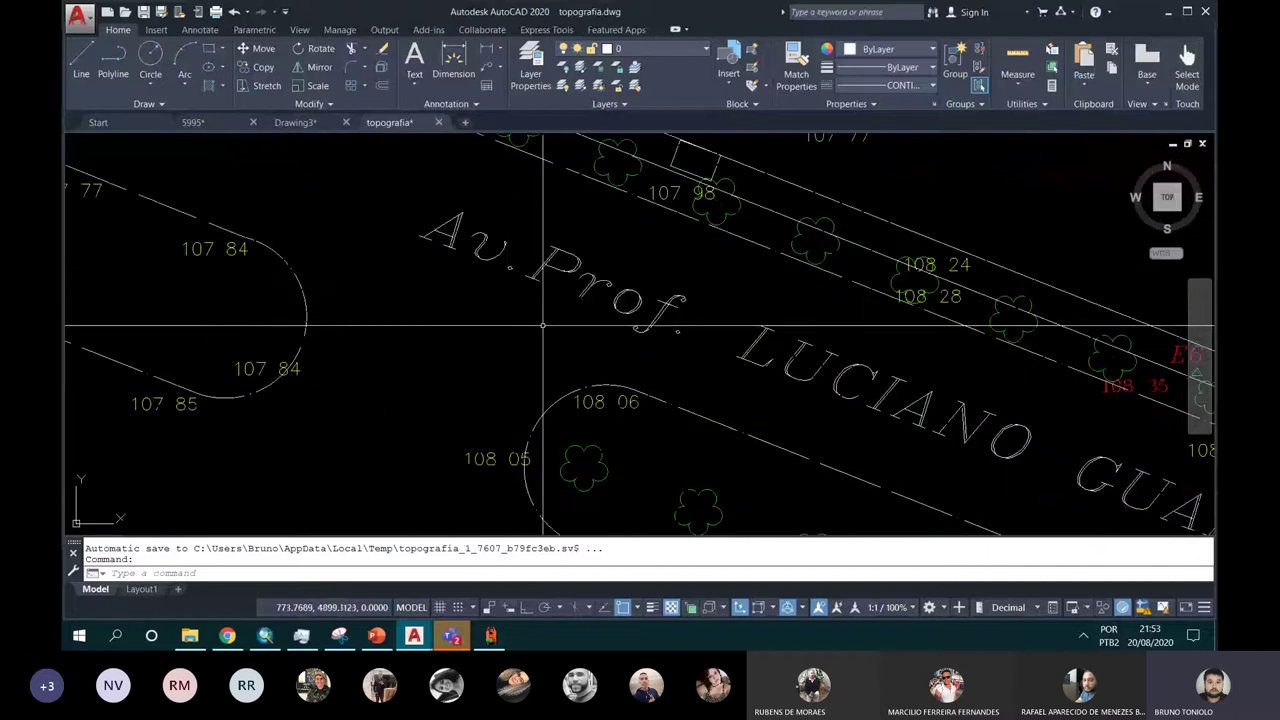
pyautogui.scroll(-1, 546, 326)
pyautogui.moveTo(546, 326); pyautogui.dragTo(556, 247, button='middle')
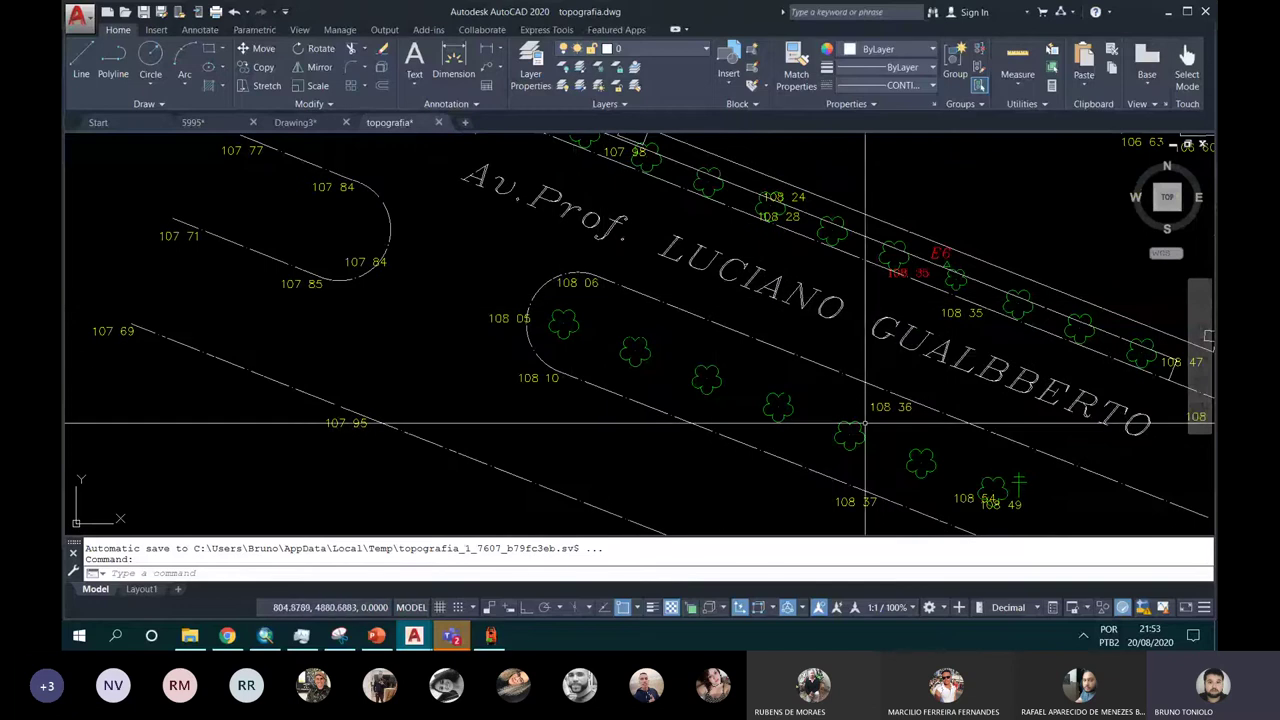
pyautogui.moveTo(881, 408); pyautogui.dragTo(838, 389, button='middle')
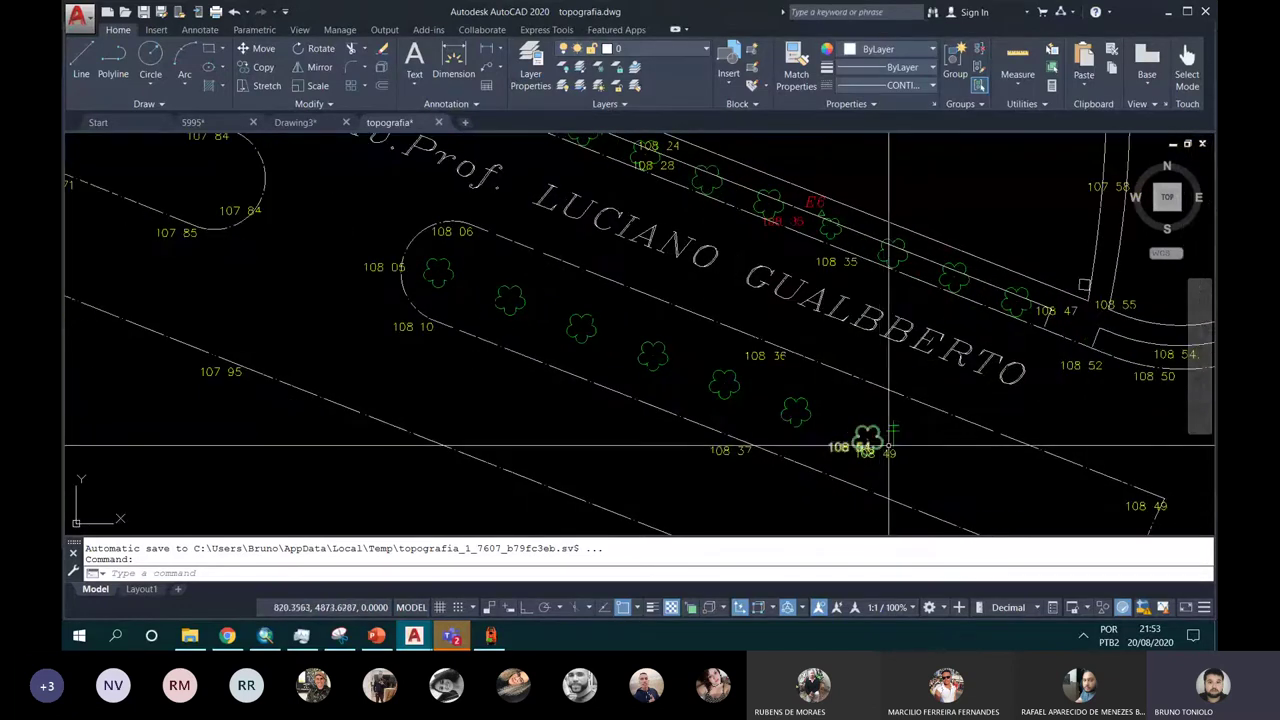
pyautogui.moveTo(866, 434); pyautogui.dragTo(816, 363, button='middle')
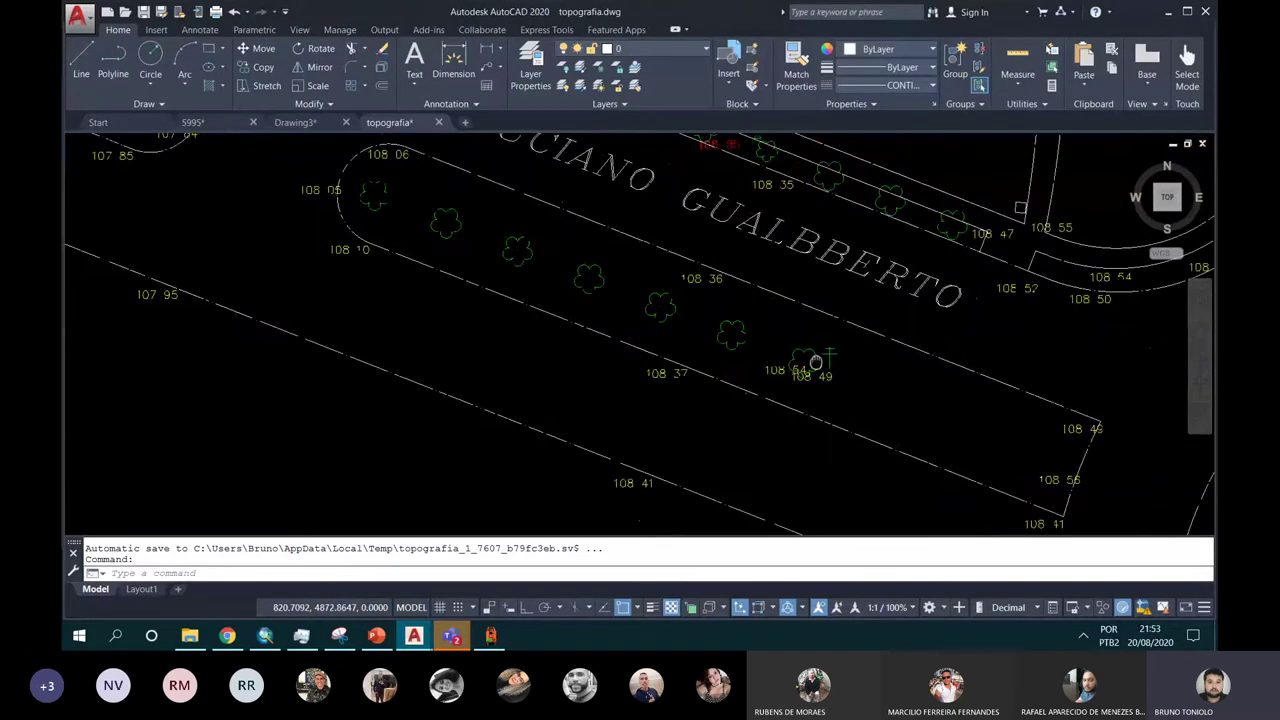
pyautogui.scroll(-2, 816, 363)
pyautogui.moveTo(741, 311)
pyautogui.mouseDown(button='middle')
pyautogui.moveTo(821, 360)
pyautogui.moveTo(563, 283)
pyautogui.mouseUp(button='middle')
pyautogui.scroll(-2, 563, 283)
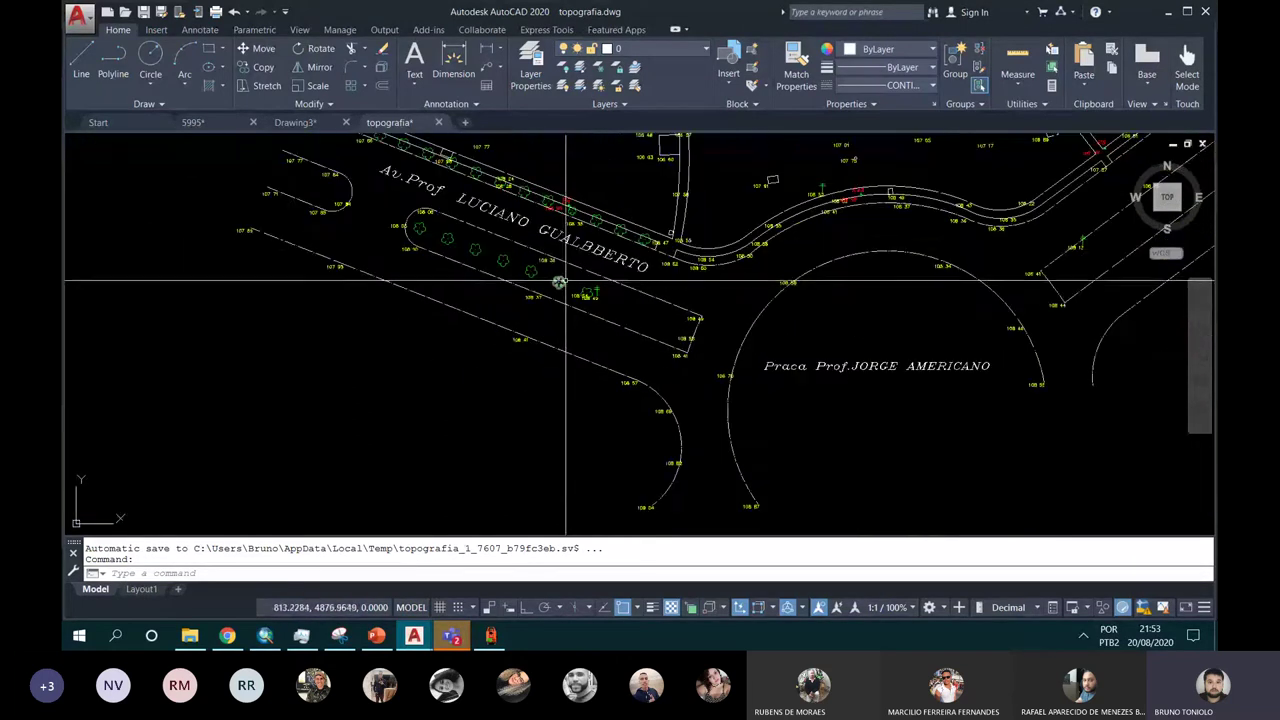
pyautogui.scroll(2, 447, 223)
pyautogui.scroll(4, 392, 208)
pyautogui.scroll(-2, 404, 224)
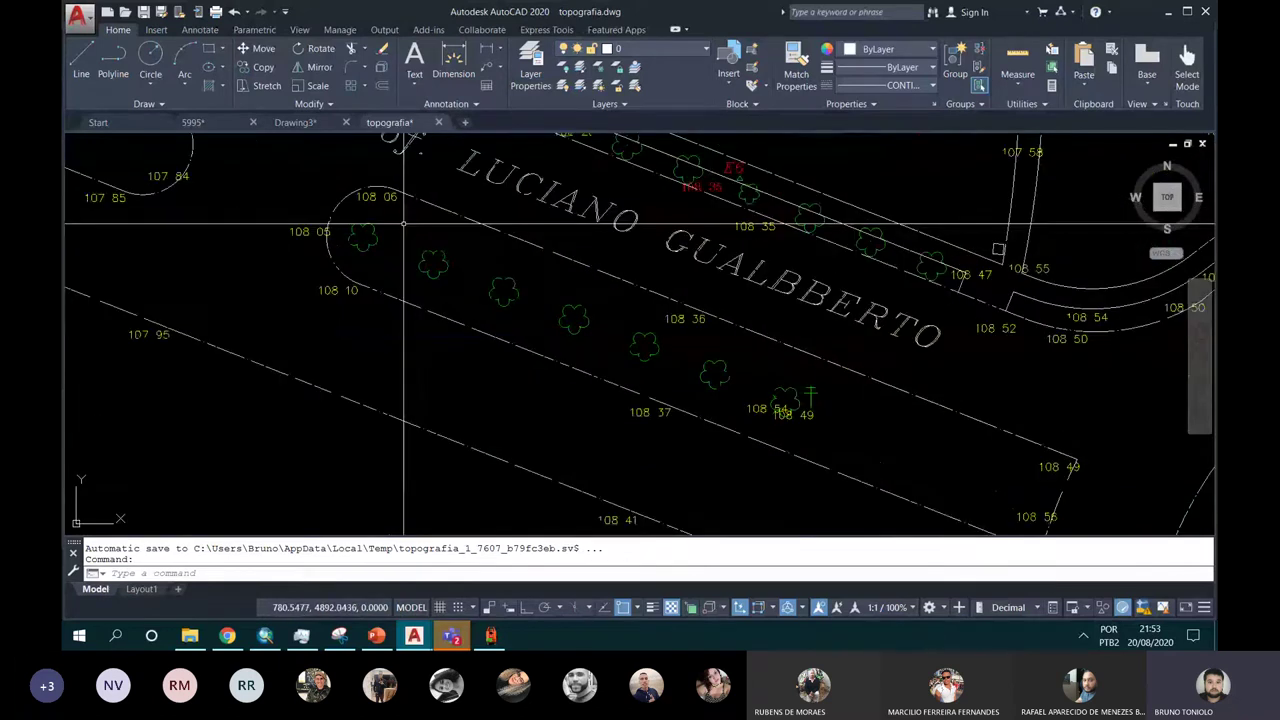
pyautogui.moveTo(404, 224); pyautogui.dragTo(346, 173, button='middle')
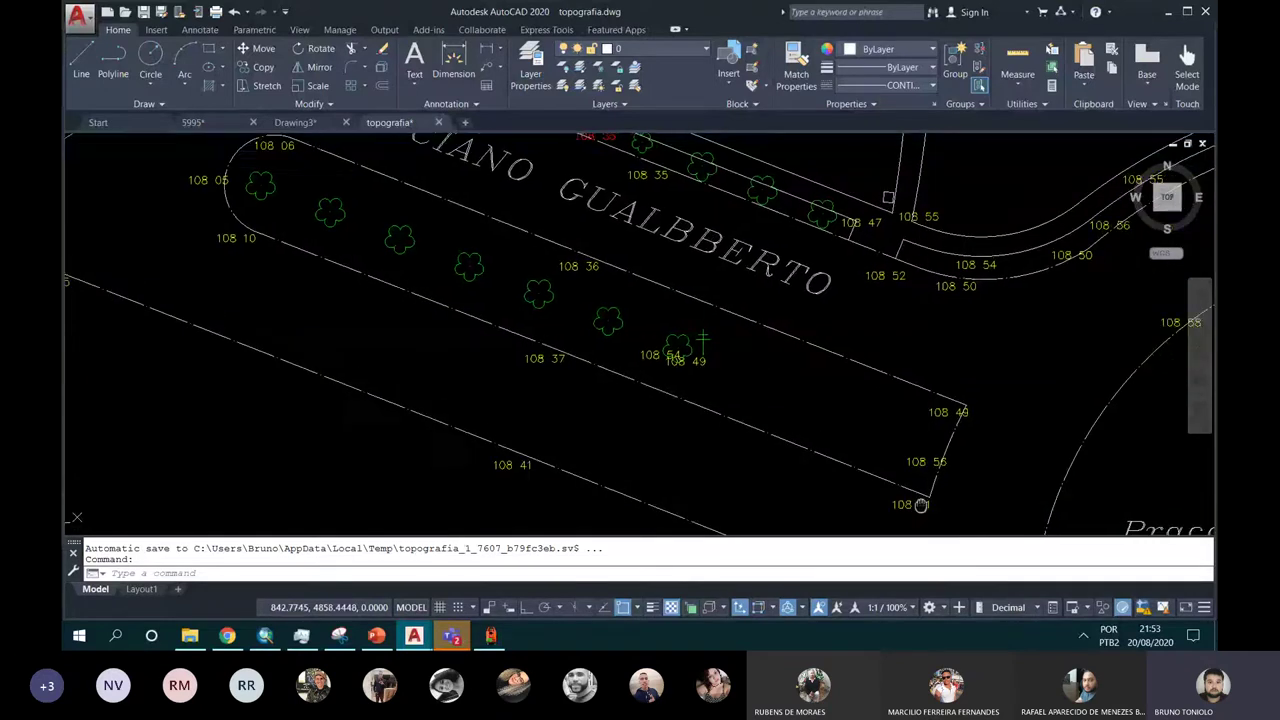
pyautogui.scroll(-2, 753, 405)
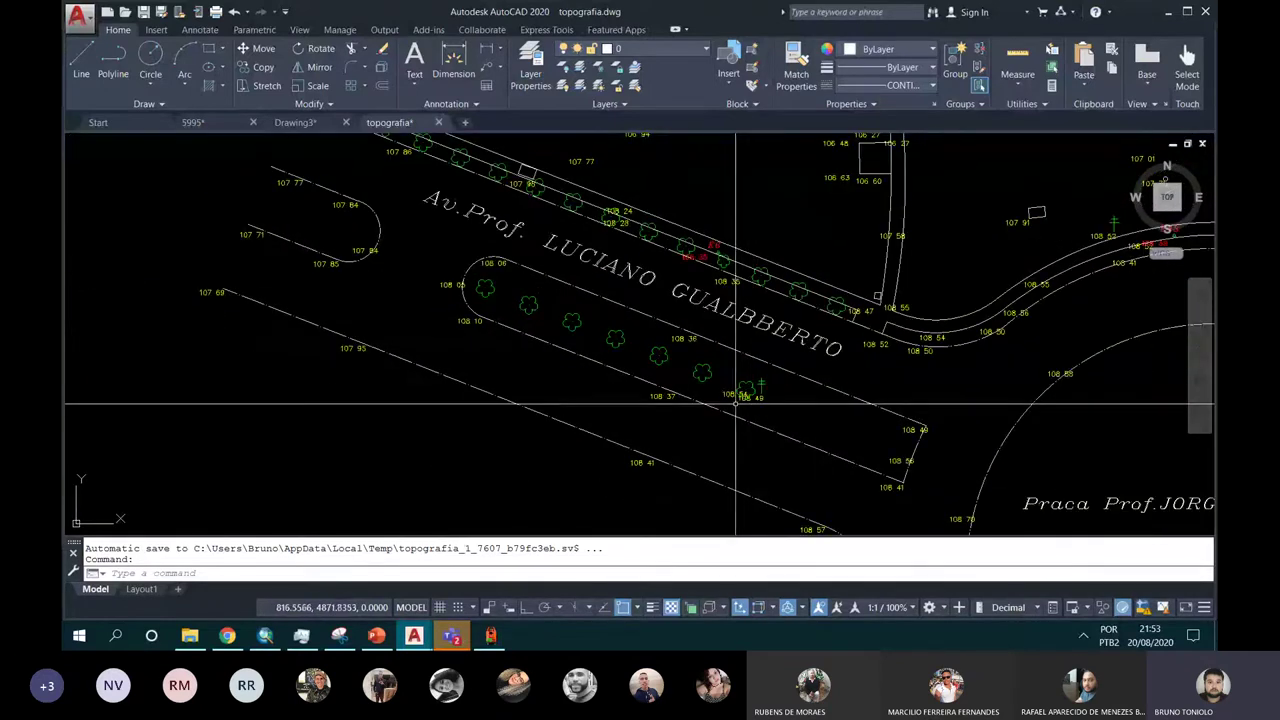
pyautogui.moveTo(820, 390)
pyautogui.mouseDown(button='middle')
pyautogui.moveTo(707, 388)
pyautogui.moveTo(401, 458)
pyautogui.mouseUp(button='middle')
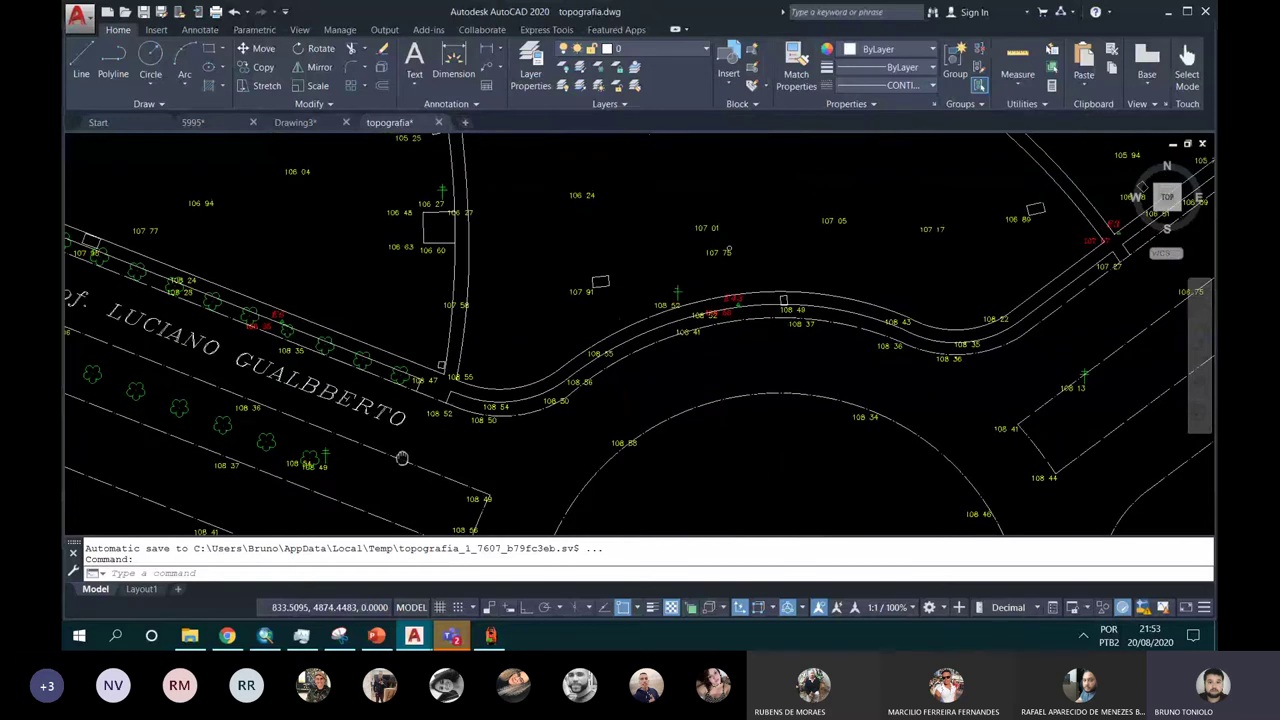
pyautogui.scroll(-3, 401, 458)
pyautogui.scroll(3, 707, 327)
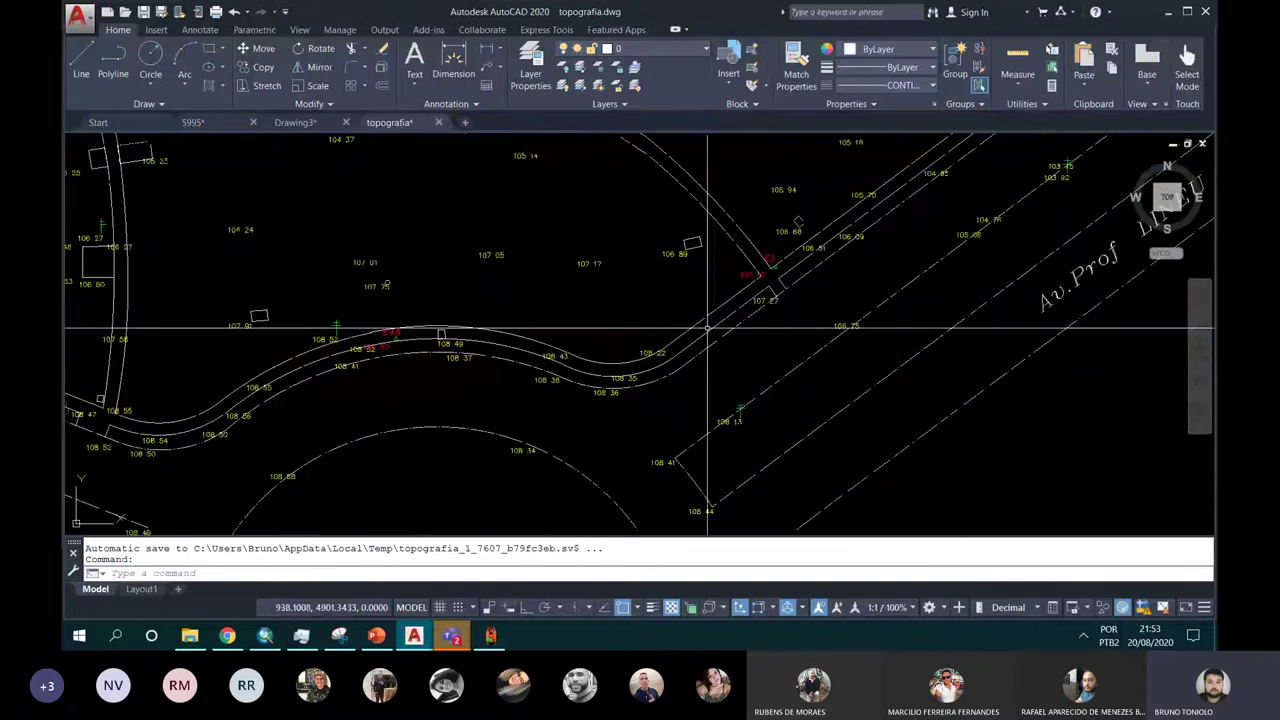
pyautogui.moveTo(808, 351); pyautogui.dragTo(648, 407, button='middle')
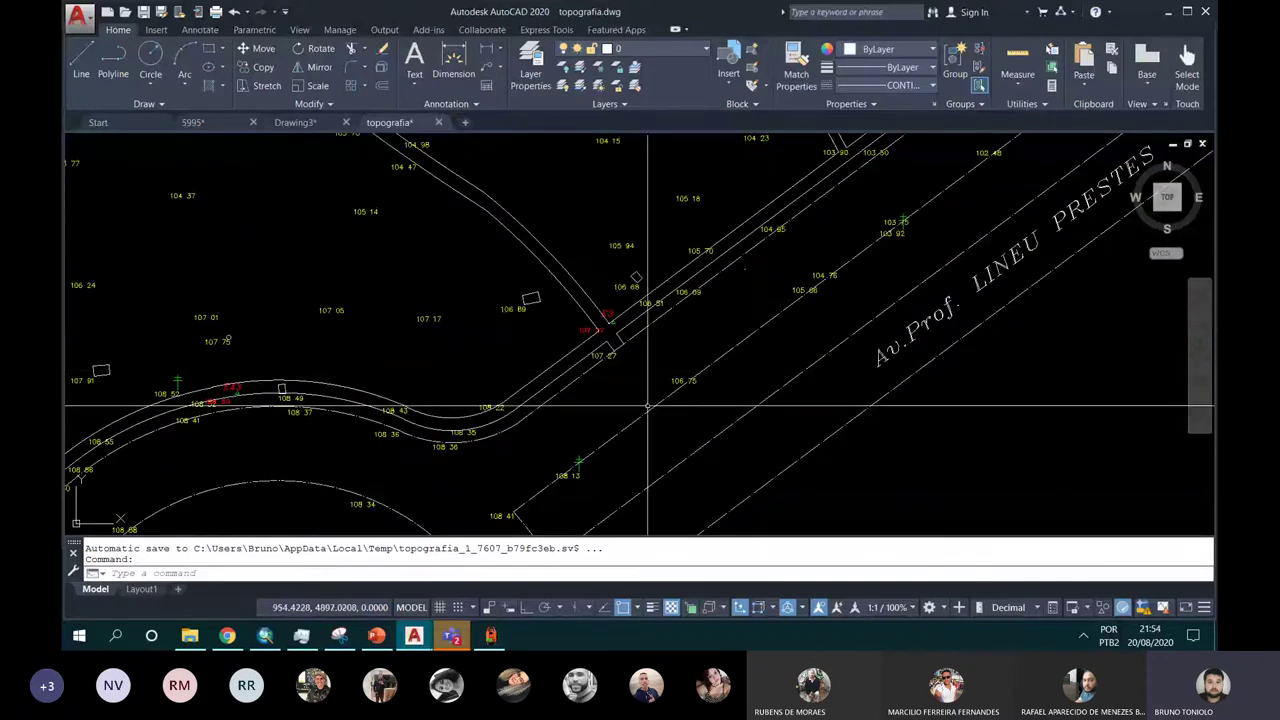
pyautogui.scroll(4, 504, 385)
pyautogui.moveTo(504, 385); pyautogui.dragTo(463, 245, button='middle')
pyautogui.scroll(2, 798, 325)
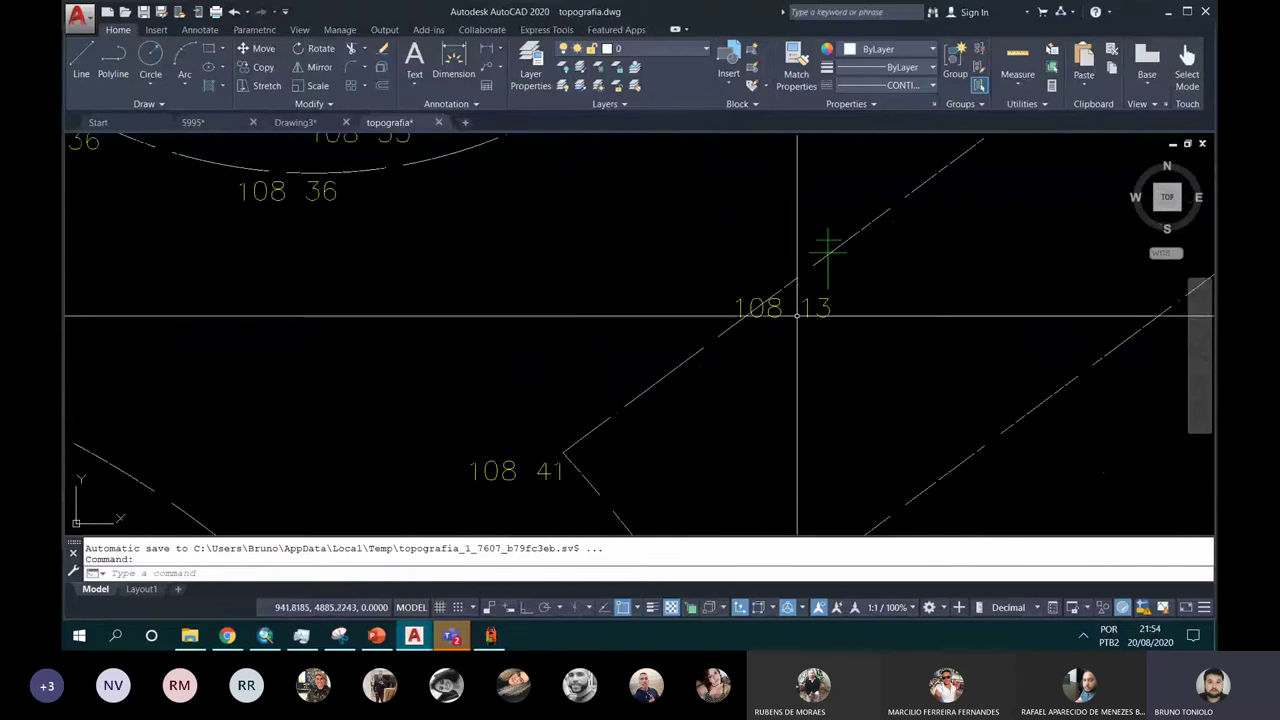
pyautogui.scroll(-3, 464, 300)
pyautogui.moveTo(665, 262); pyautogui.dragTo(696, 356, button='middle')
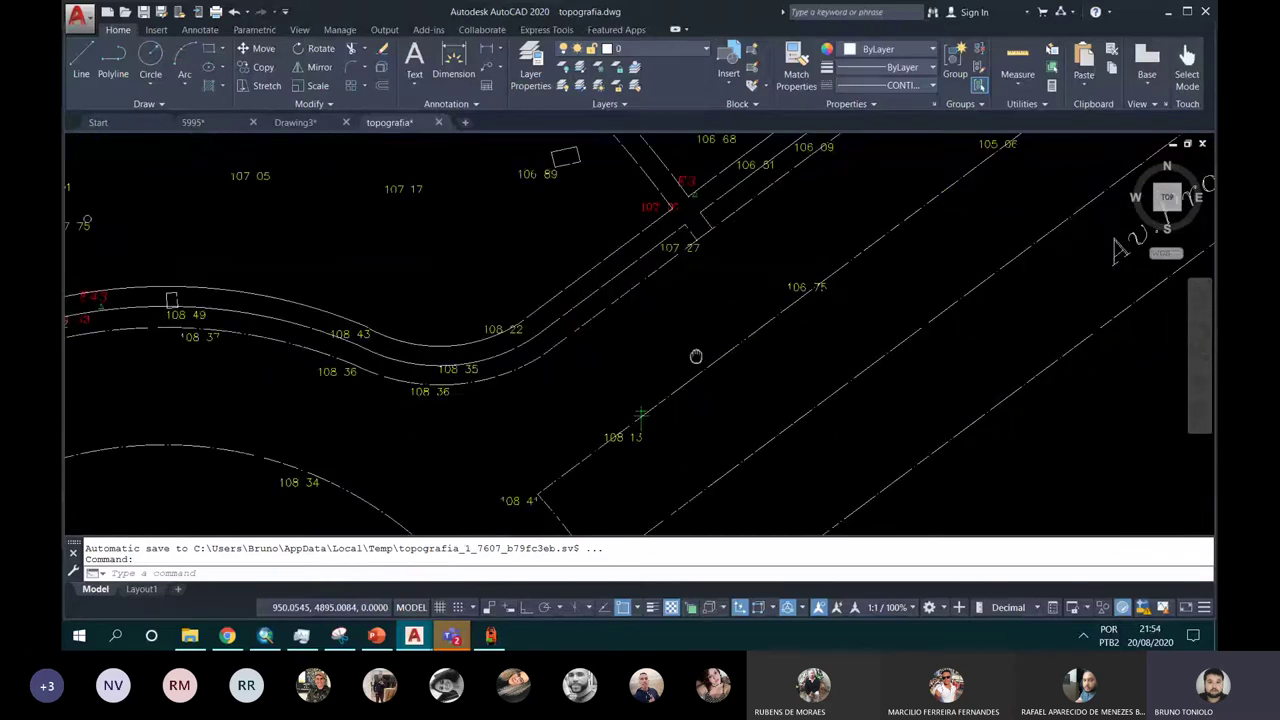
pyautogui.scroll(4, 760, 300)
pyautogui.scroll(-2, 773, 308)
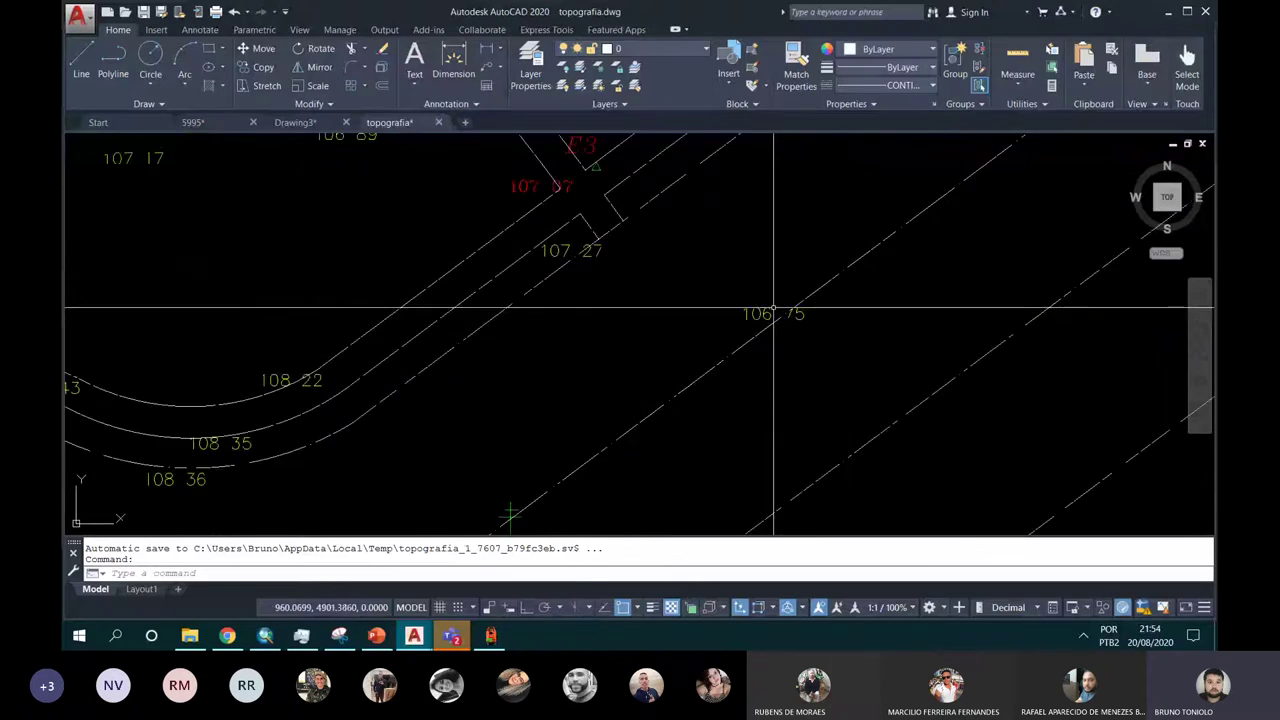
pyautogui.scroll(-3, 773, 310)
pyautogui.scroll(2, 829, 250)
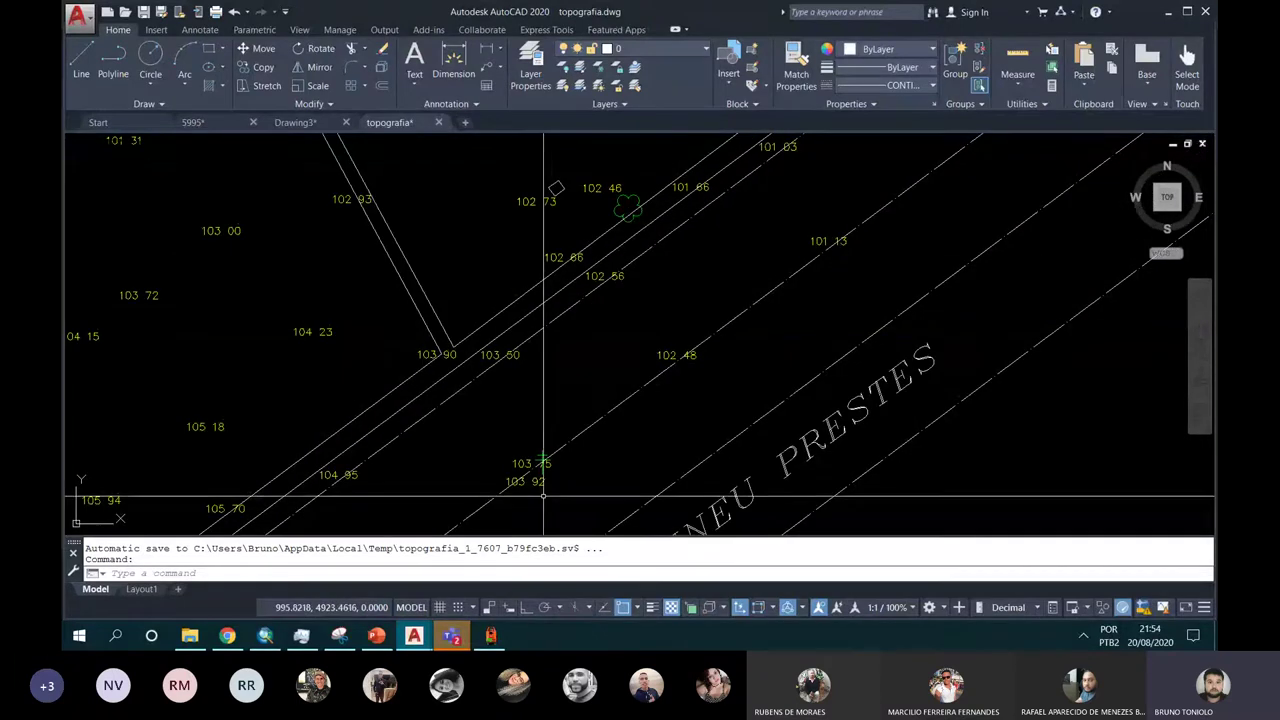
pyautogui.scroll(2, 780, 309)
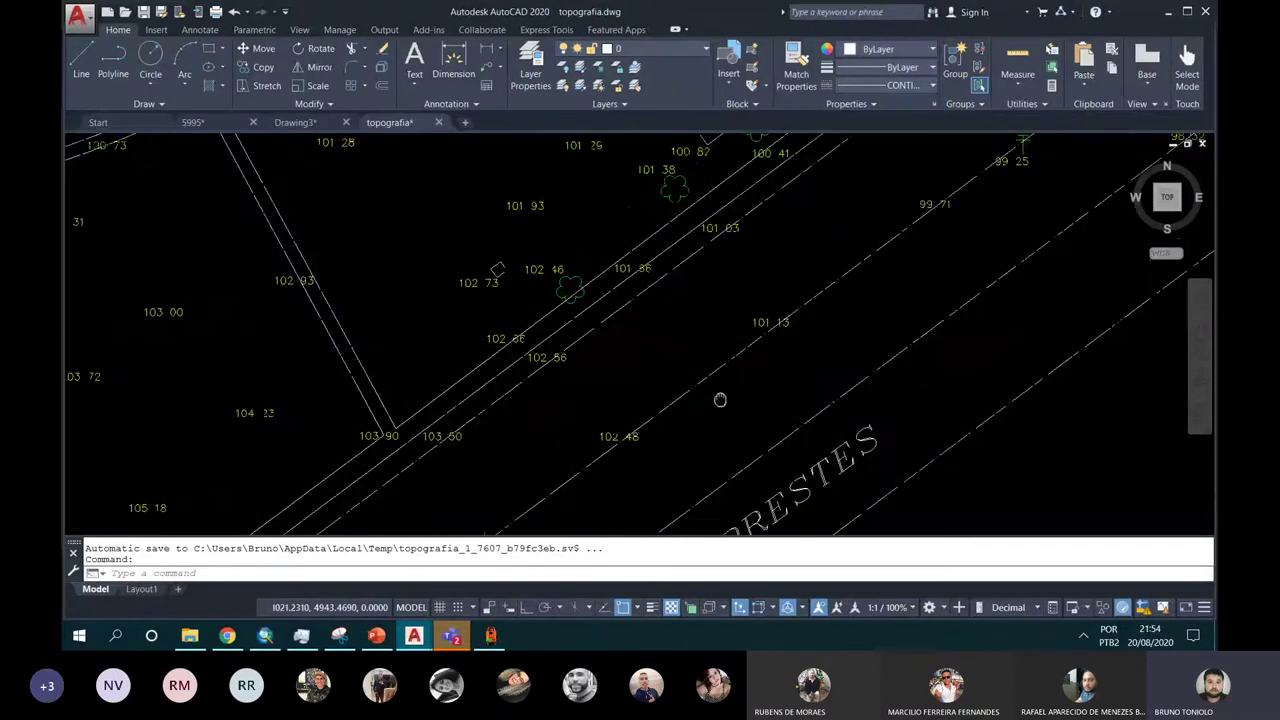
pyautogui.scroll(-2, 752, 414)
pyautogui.moveTo(752, 414); pyautogui.dragTo(751, 379, button='middle')
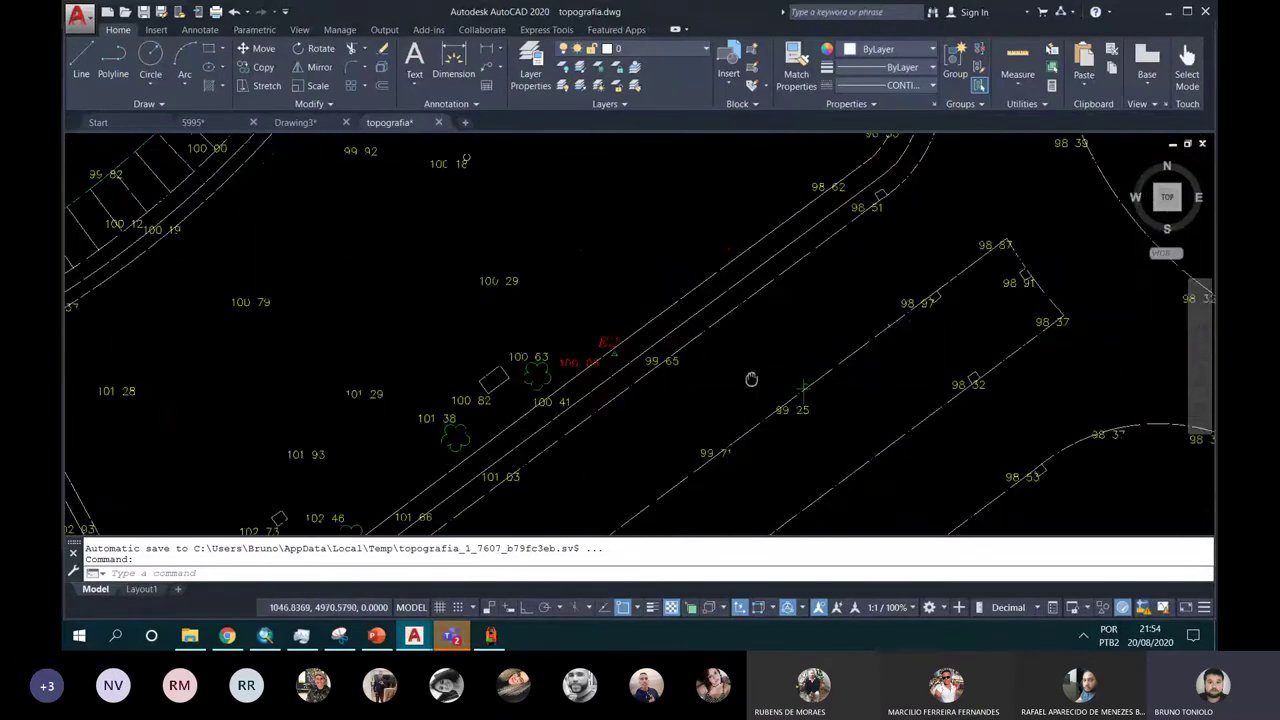
pyautogui.moveTo(751, 379); pyautogui.dragTo(702, 416, button='middle')
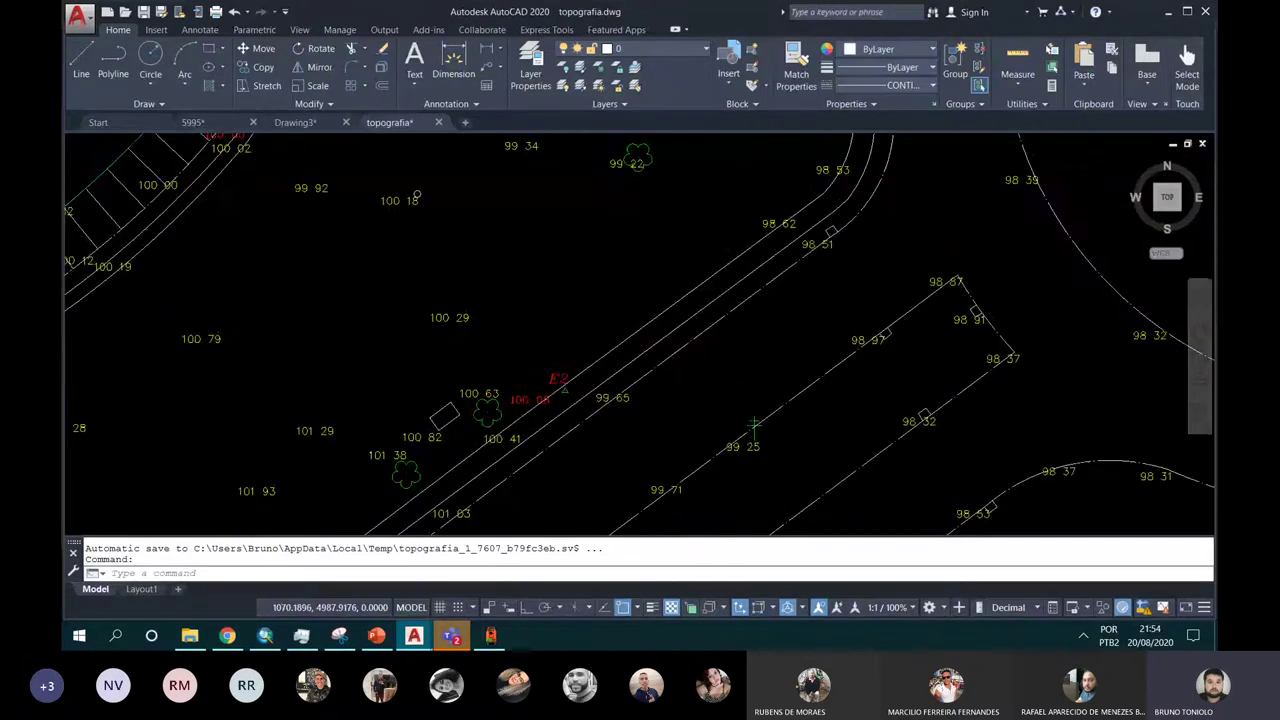
pyautogui.scroll(-3, 754, 425)
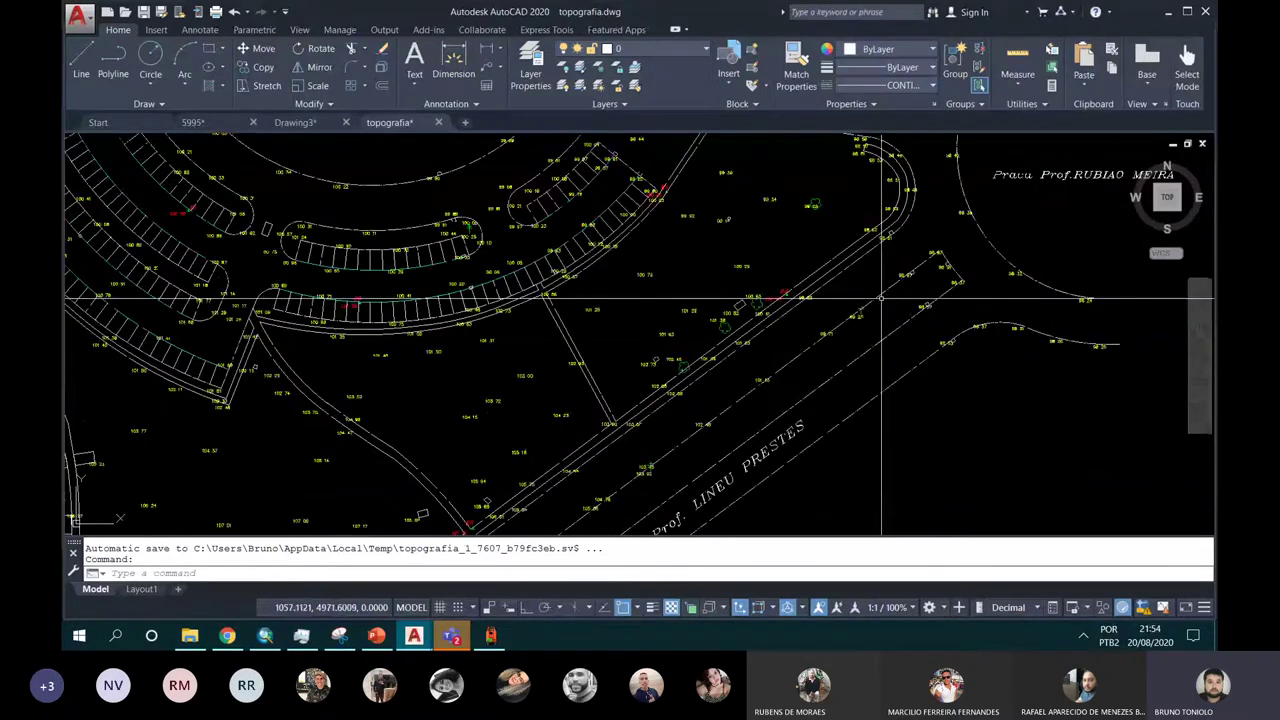
pyautogui.moveTo(881, 298); pyautogui.dragTo(989, 303, button='middle')
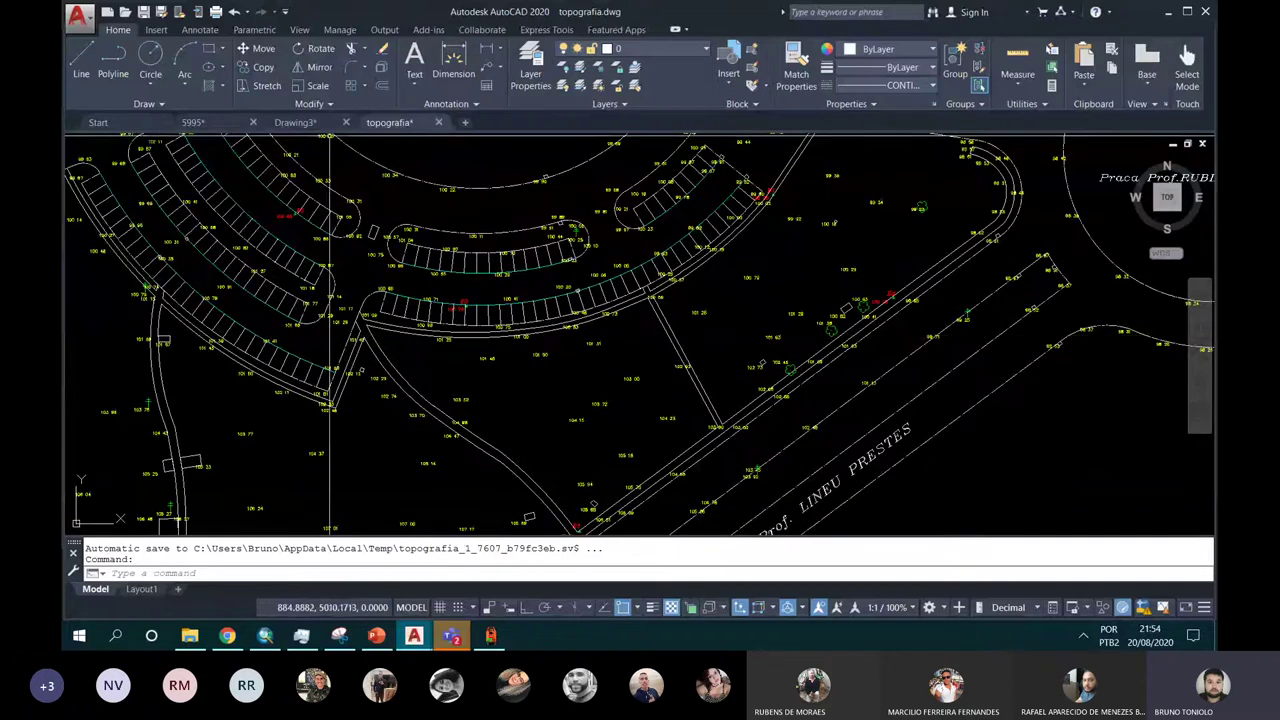
# Step: Open Drawing3 and bring the elevation profile graph into view
pyautogui.click(286, 122)
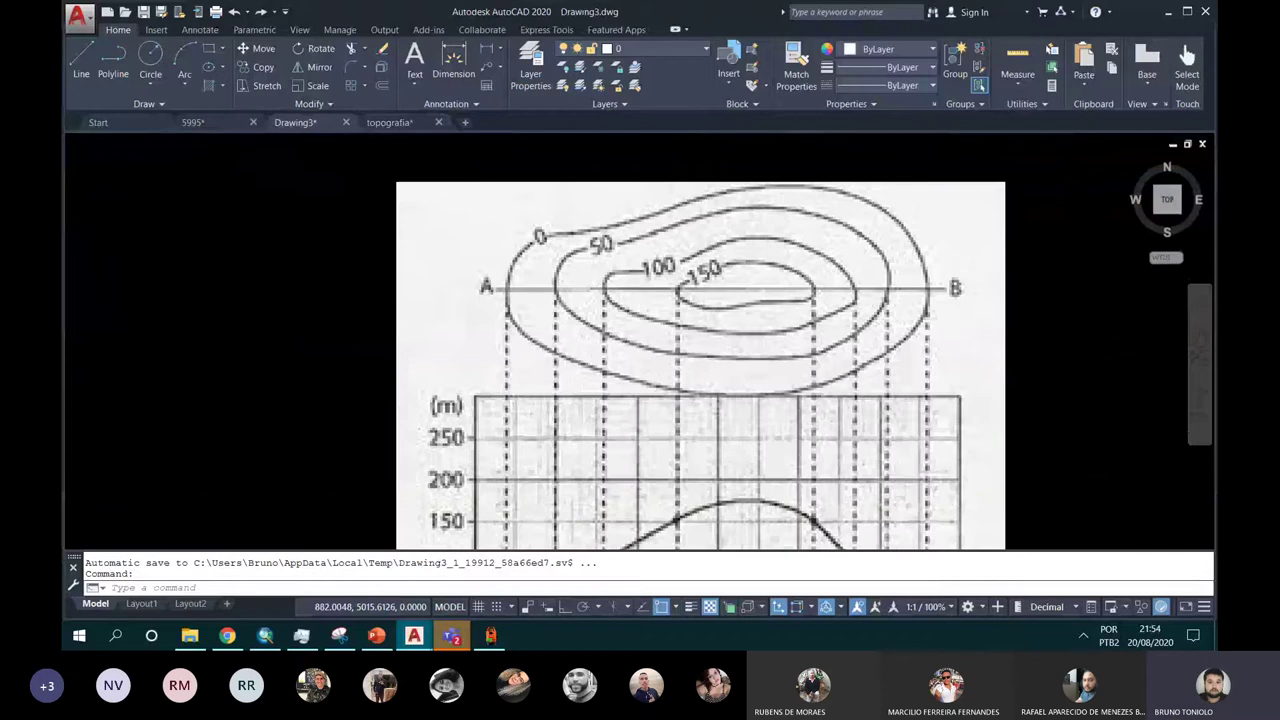
pyautogui.scroll(2, 849, 233)
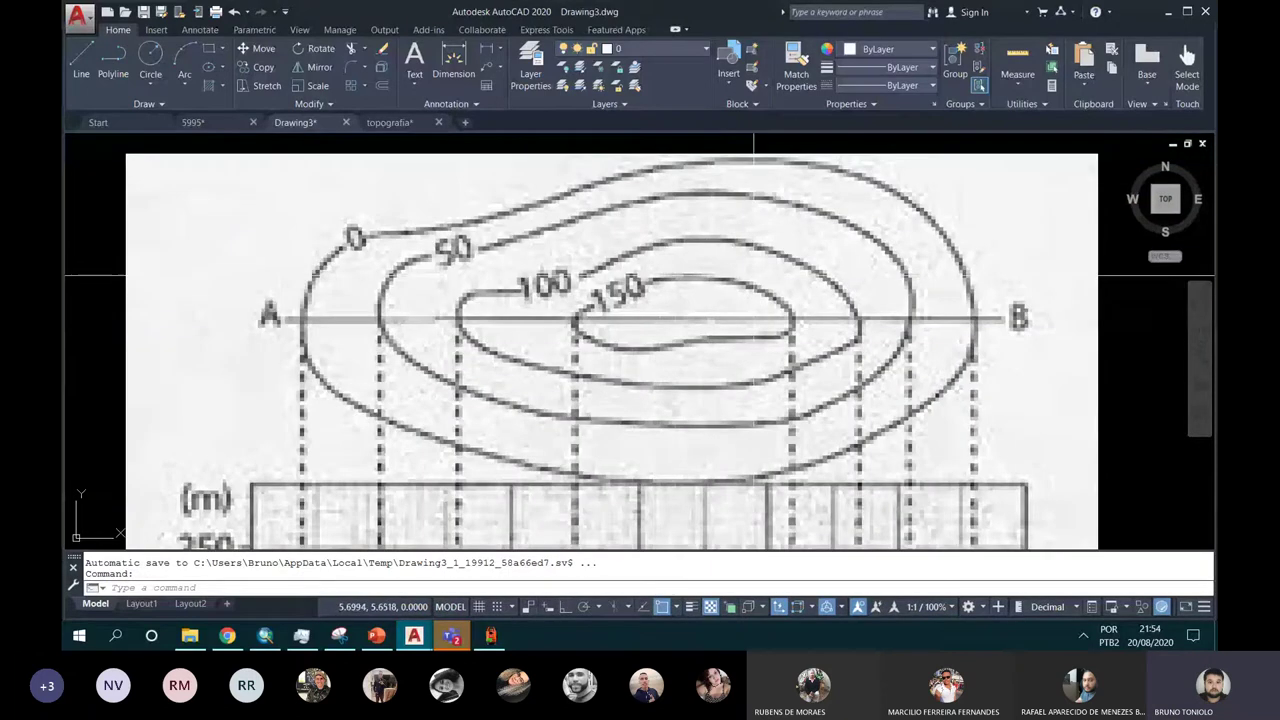
pyautogui.moveTo(698, 471); pyautogui.dragTo(691, 165, button='middle')
pyautogui.scroll(-4, 680, 398)
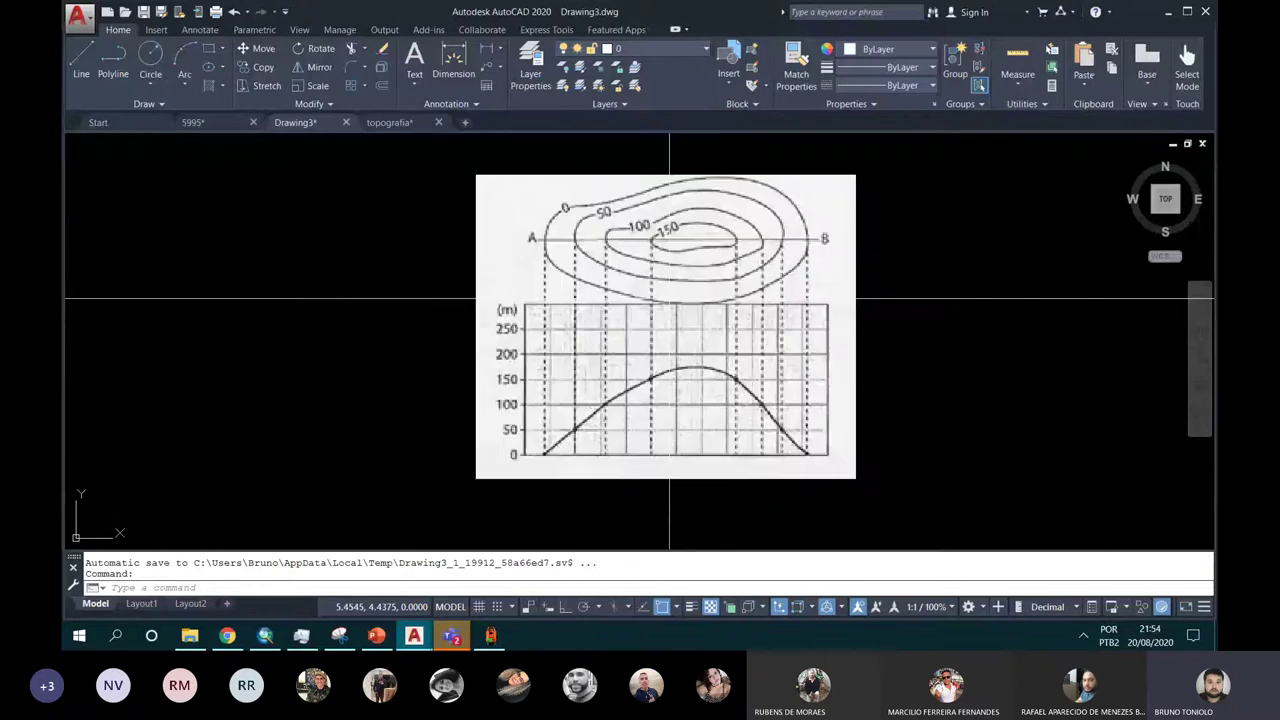
pyautogui.scroll(2, 656, 398)
# Step: Centre the contour map and profile graph, then bring the topoGRAPH Divisa table forward
pyautogui.moveTo(522, 330); pyautogui.dragTo(583, 243, button='middle')
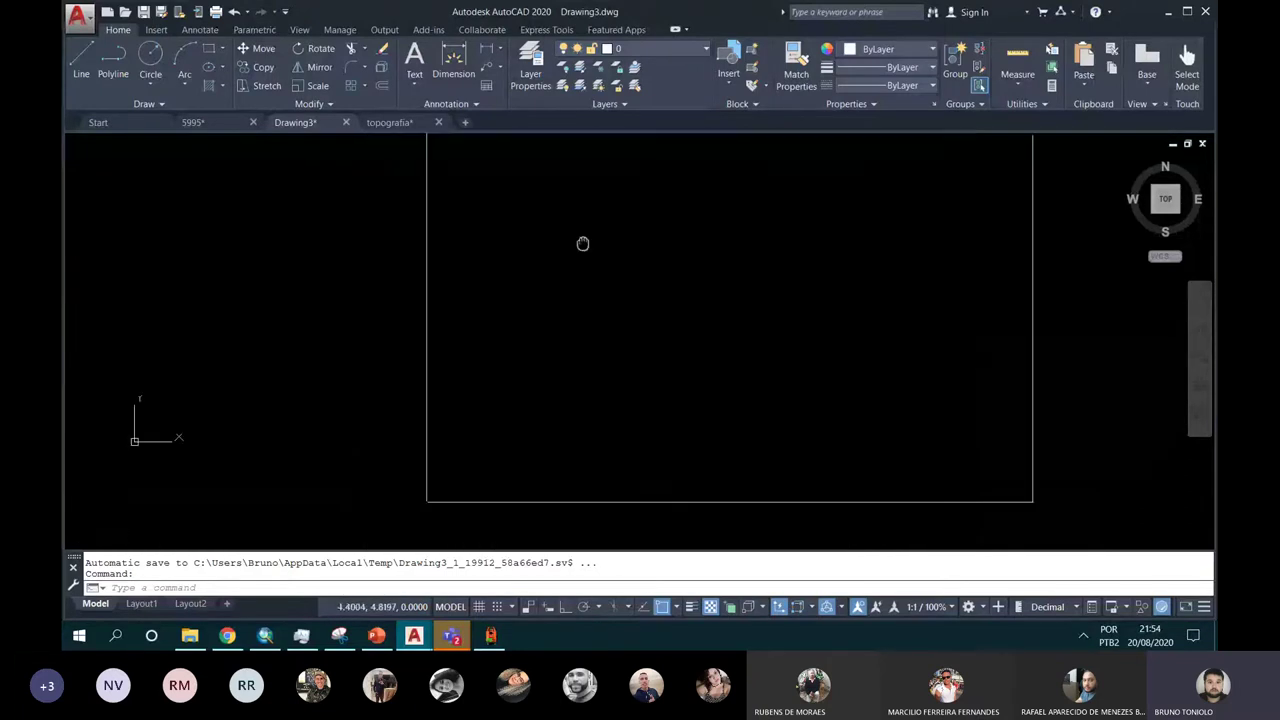
pyautogui.moveTo(607, 383); pyautogui.dragTo(574, 491, button='middle')
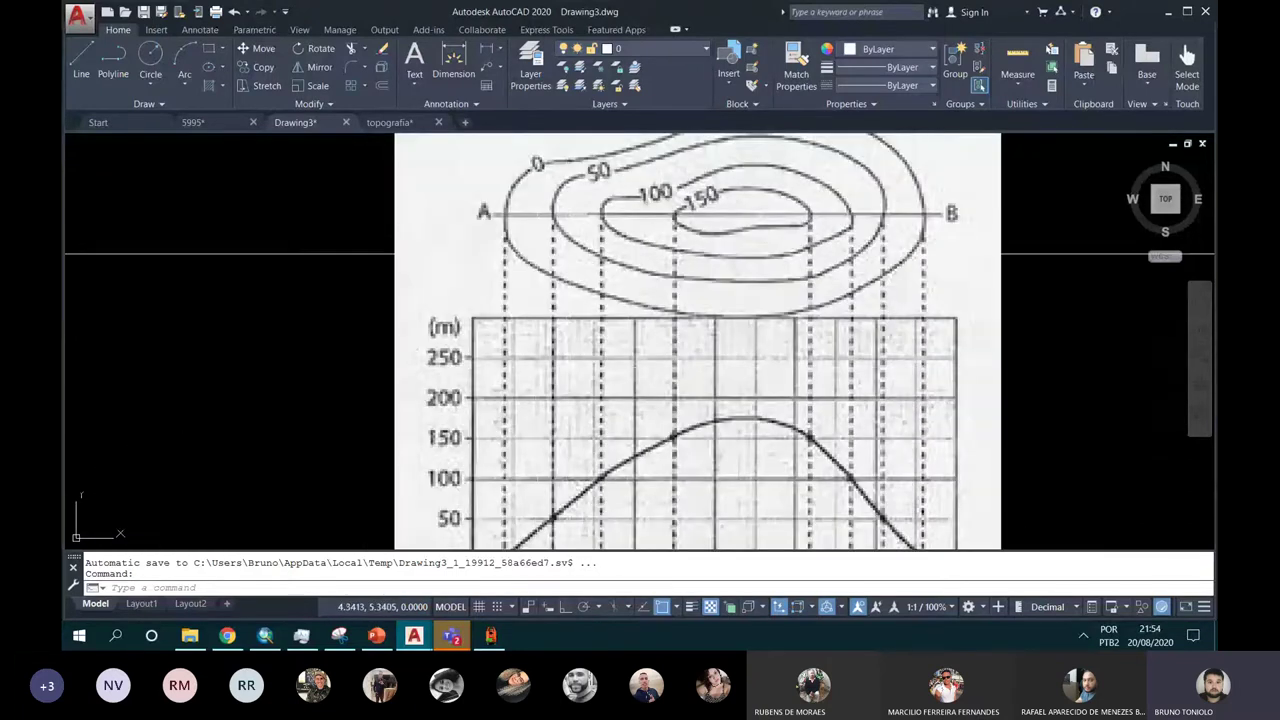
pyautogui.moveTo(545, 368); pyautogui.dragTo(571, 264, button='middle')
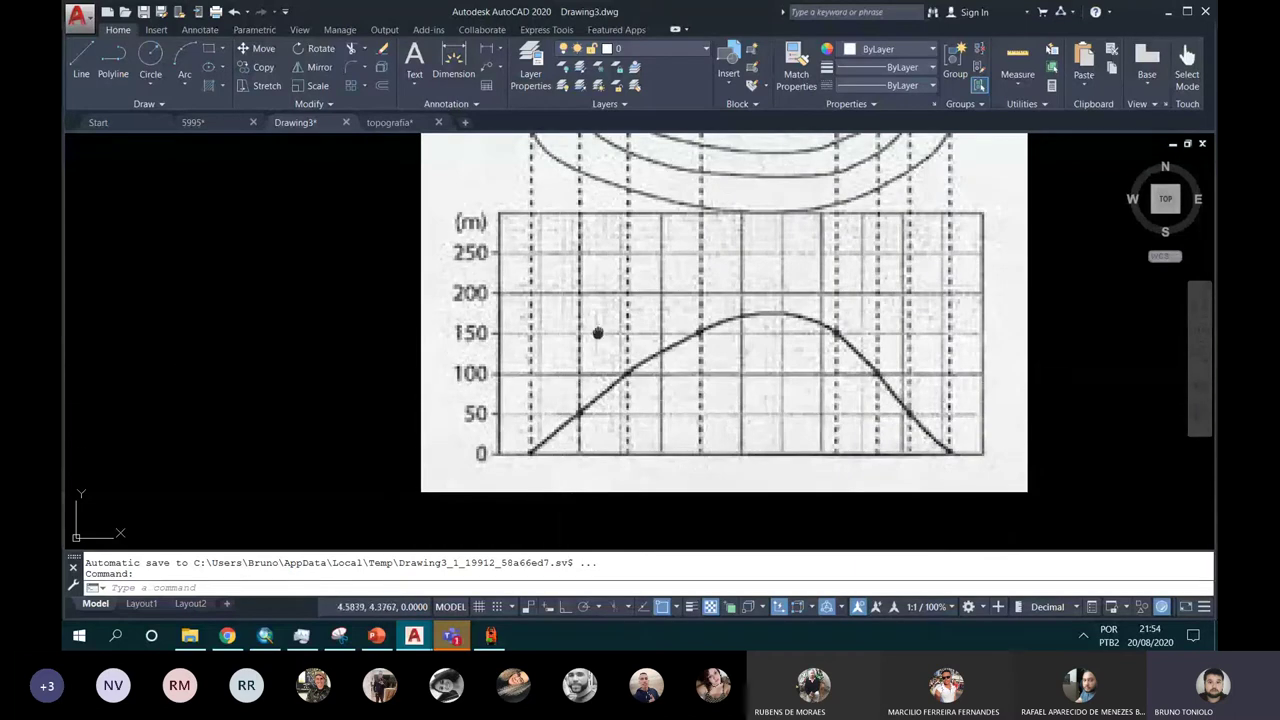
pyautogui.moveTo(597, 333); pyautogui.dragTo(552, 419, button='middle')
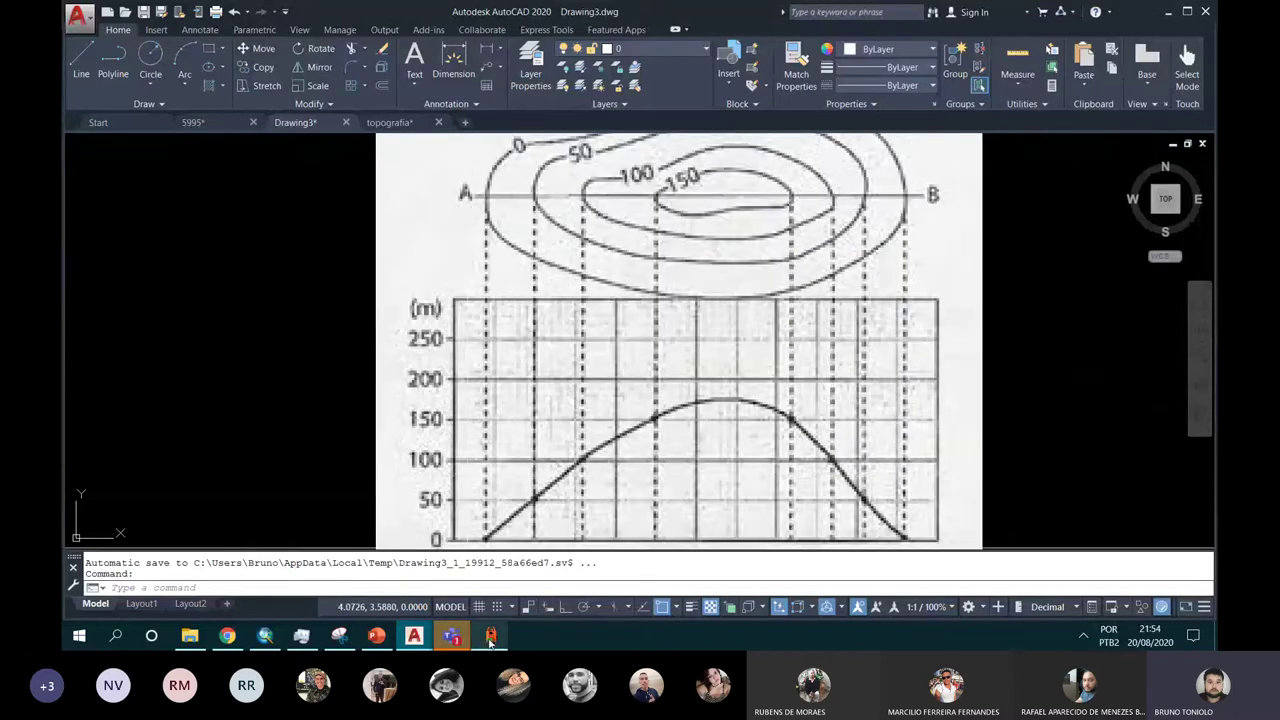
pyautogui.click(490, 638)
pyautogui.click(443, 630)
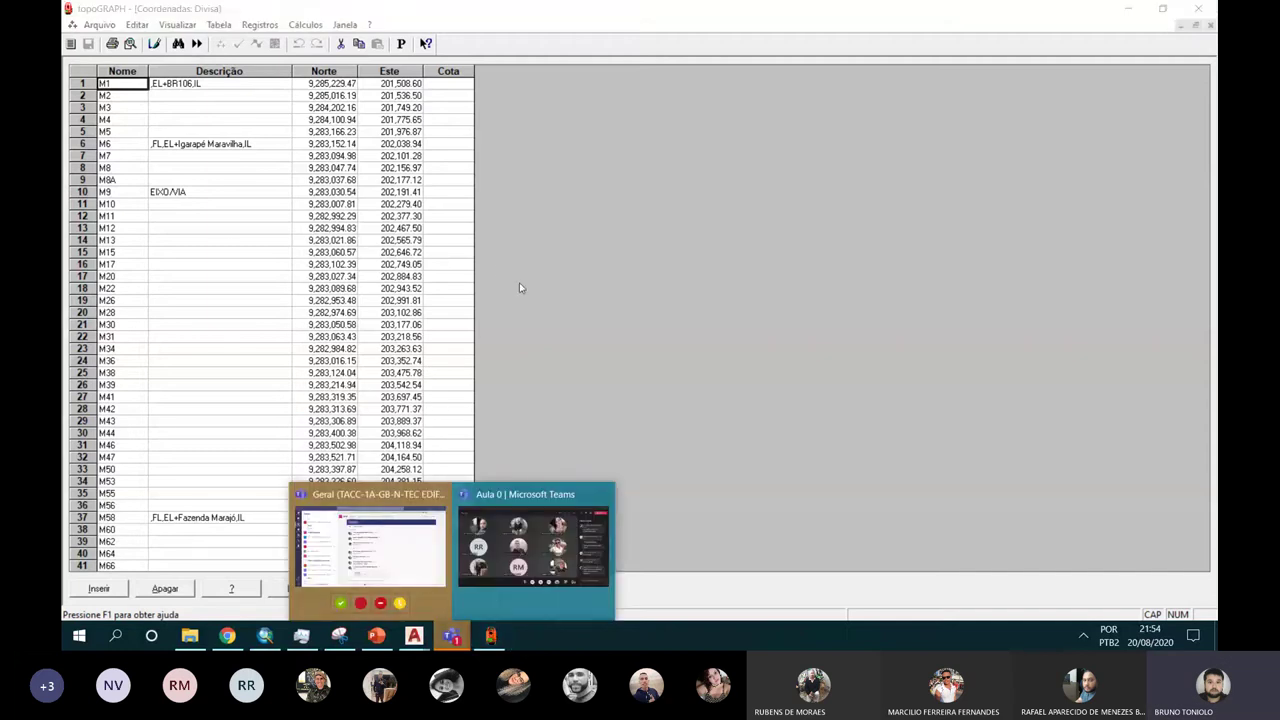
# Step: Return to topoGRAPH and close the Divisa coordinates table
pyautogui.click(490, 637)
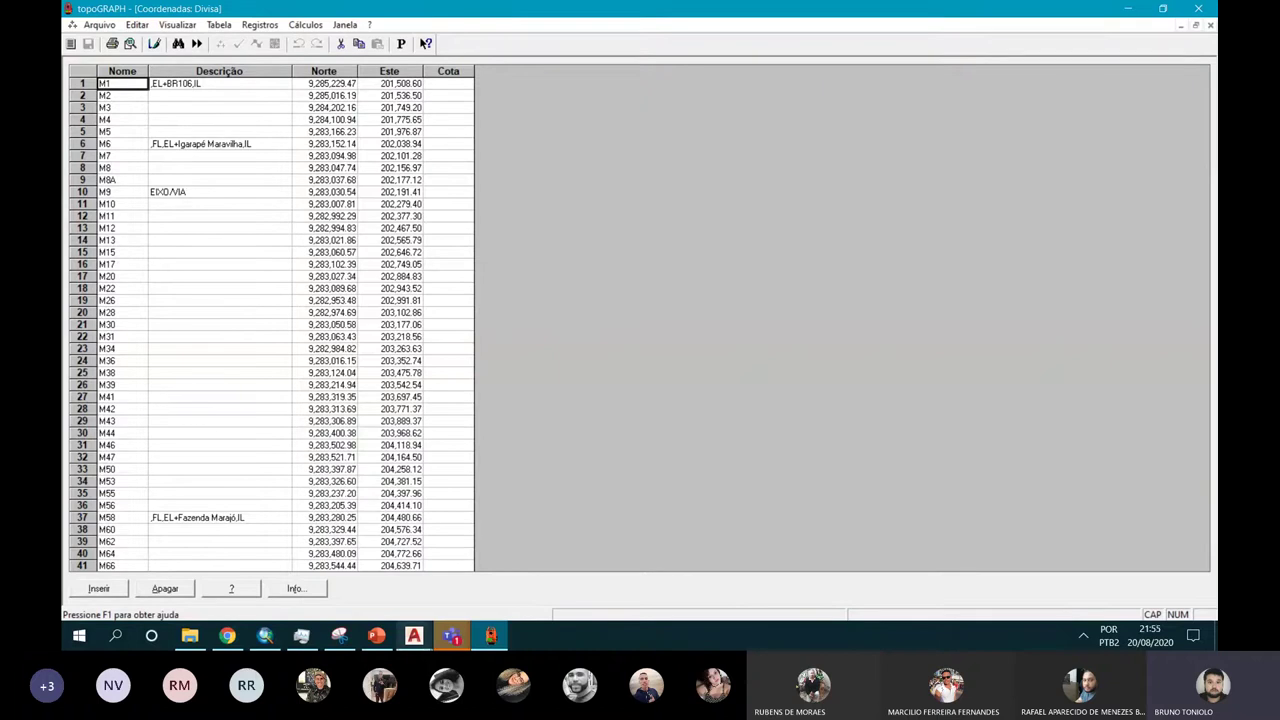
pyautogui.click(489, 638)
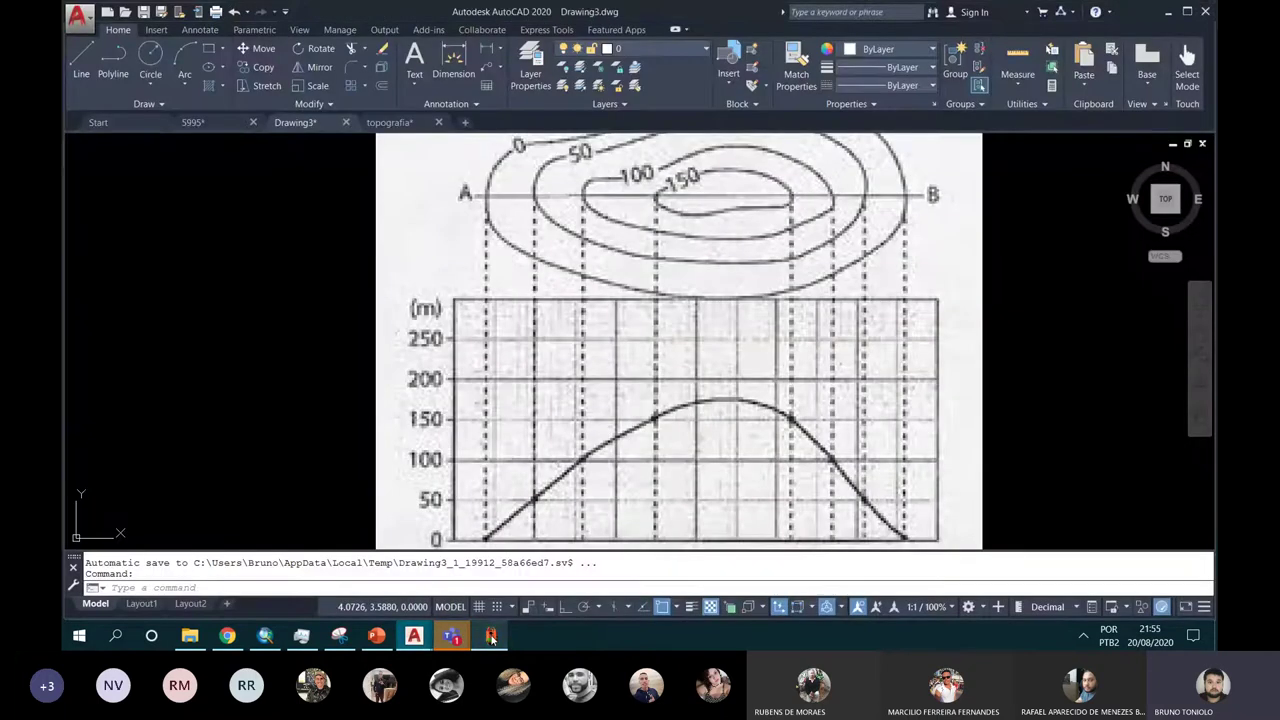
pyautogui.click(491, 638)
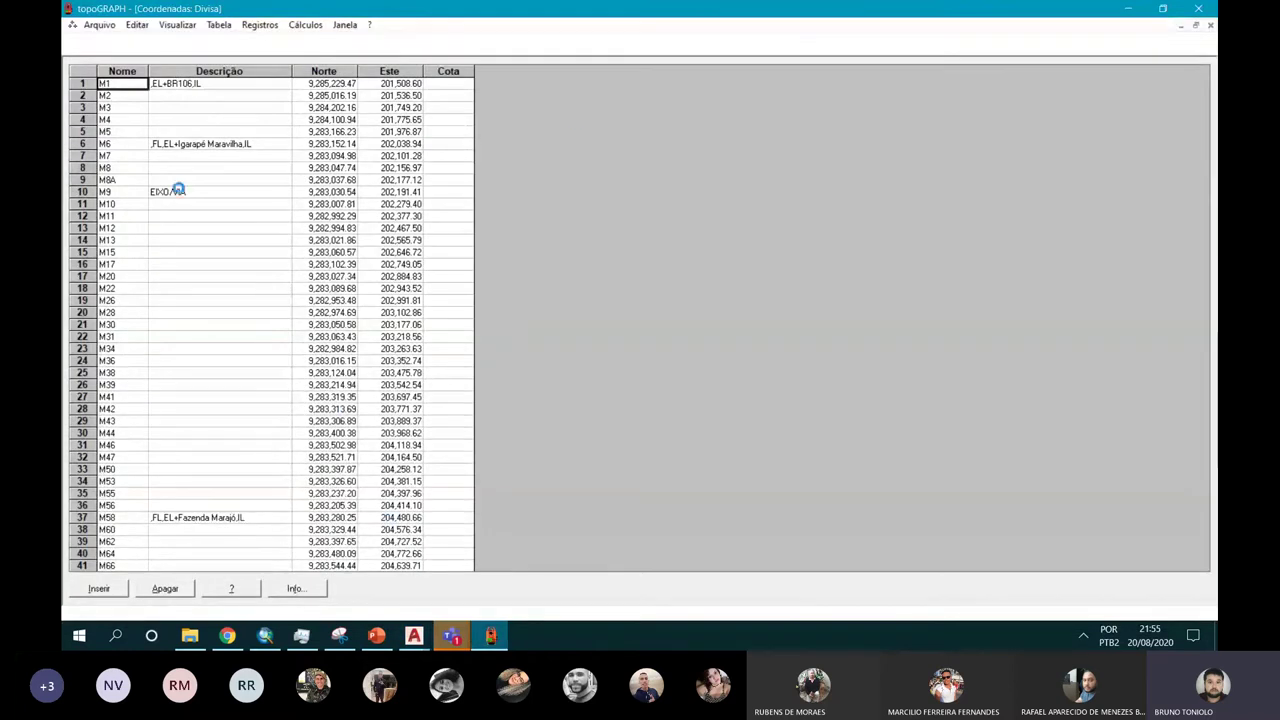
pyautogui.press('Escape')
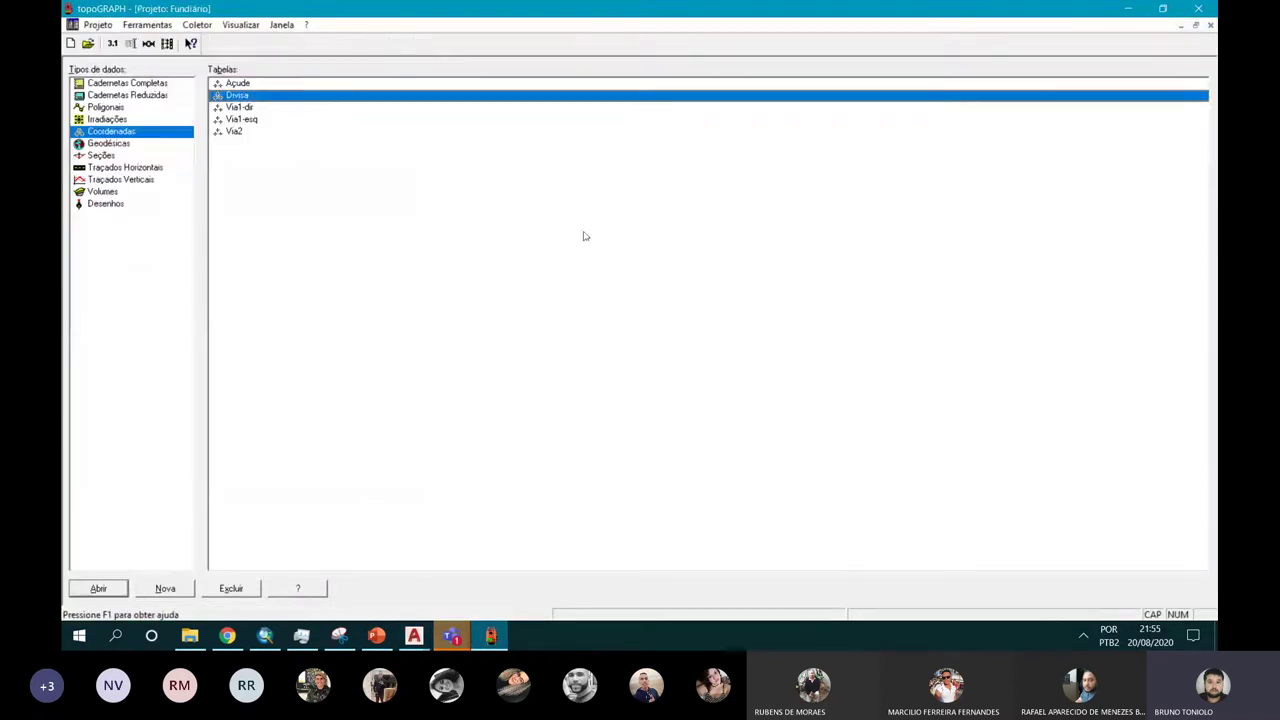
# Step: Open the USP drawing from the Desenhos project's list of drawings
pyautogui.click(88, 43)
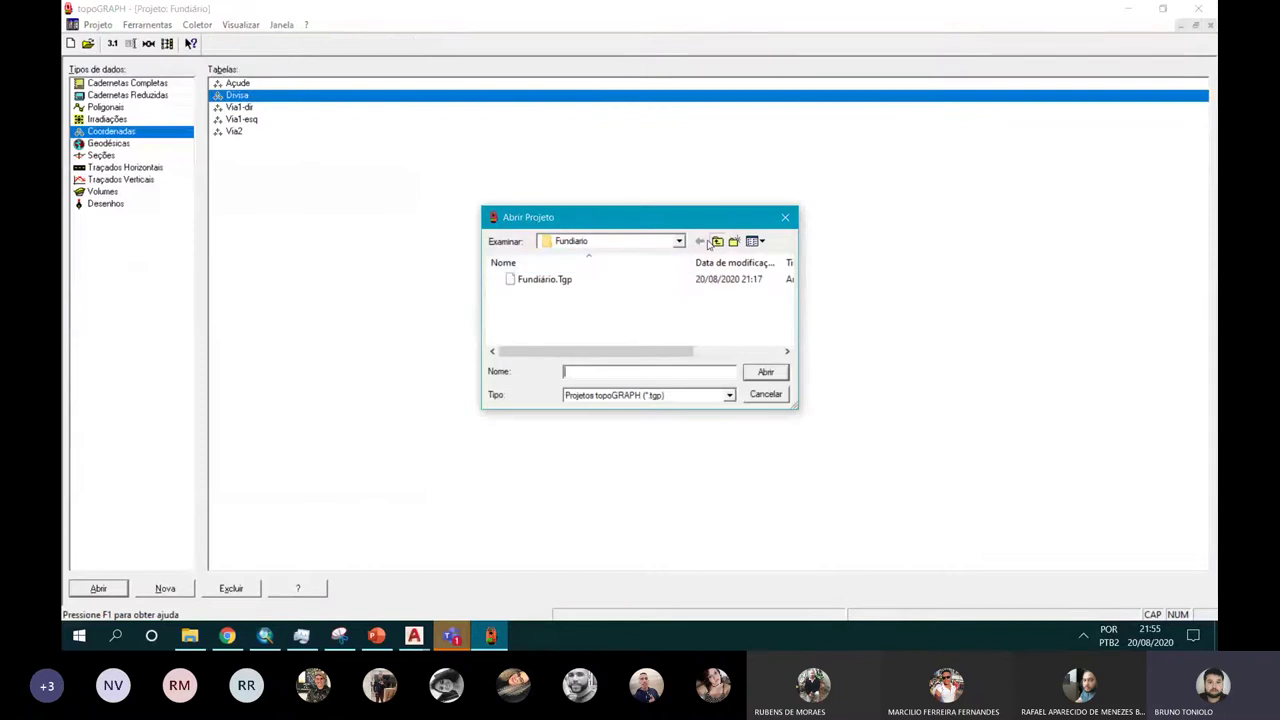
pyautogui.click(703, 243)
pyautogui.doubleClick(533, 281)
pyautogui.doubleClick(540, 280)
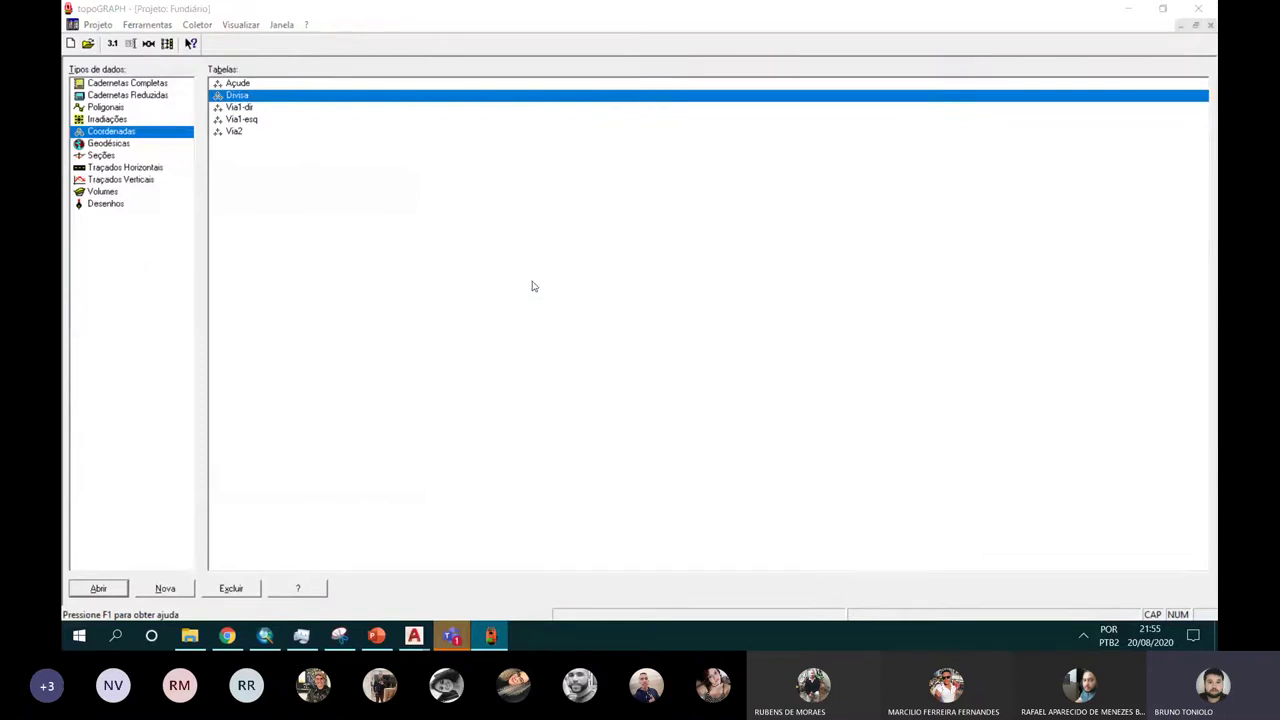
pyautogui.click(107, 180)
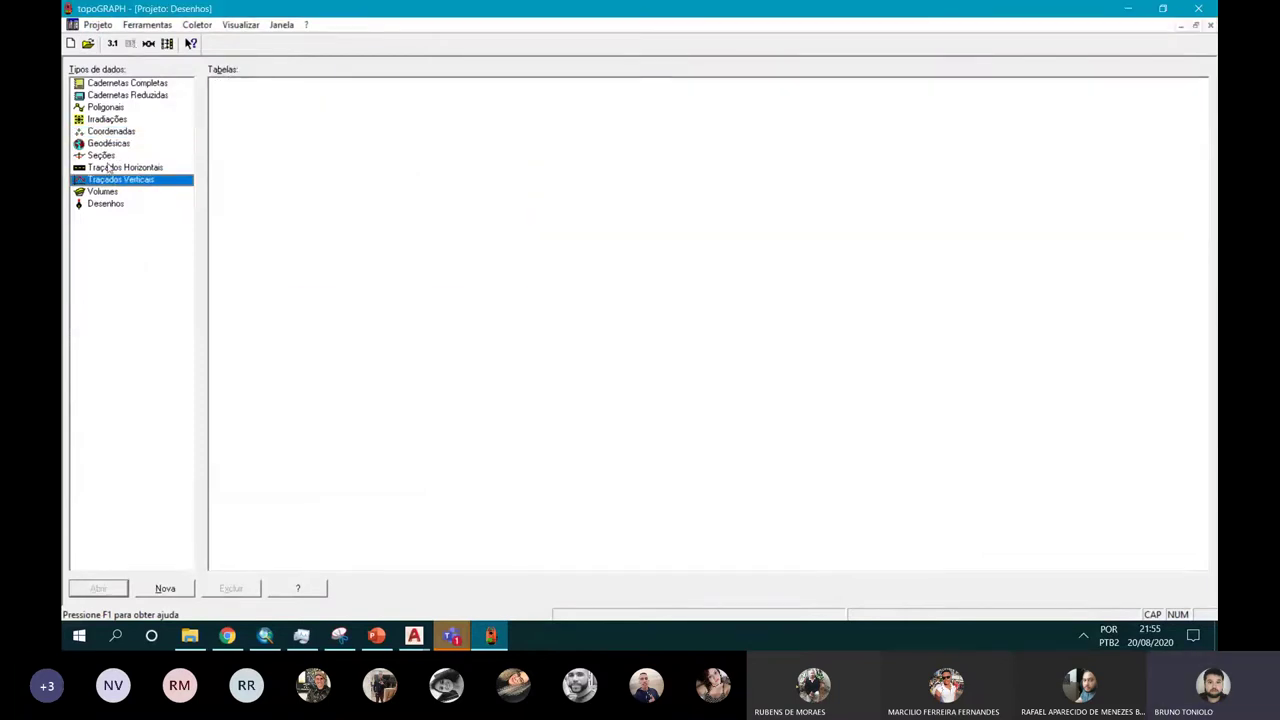
pyautogui.click(110, 204)
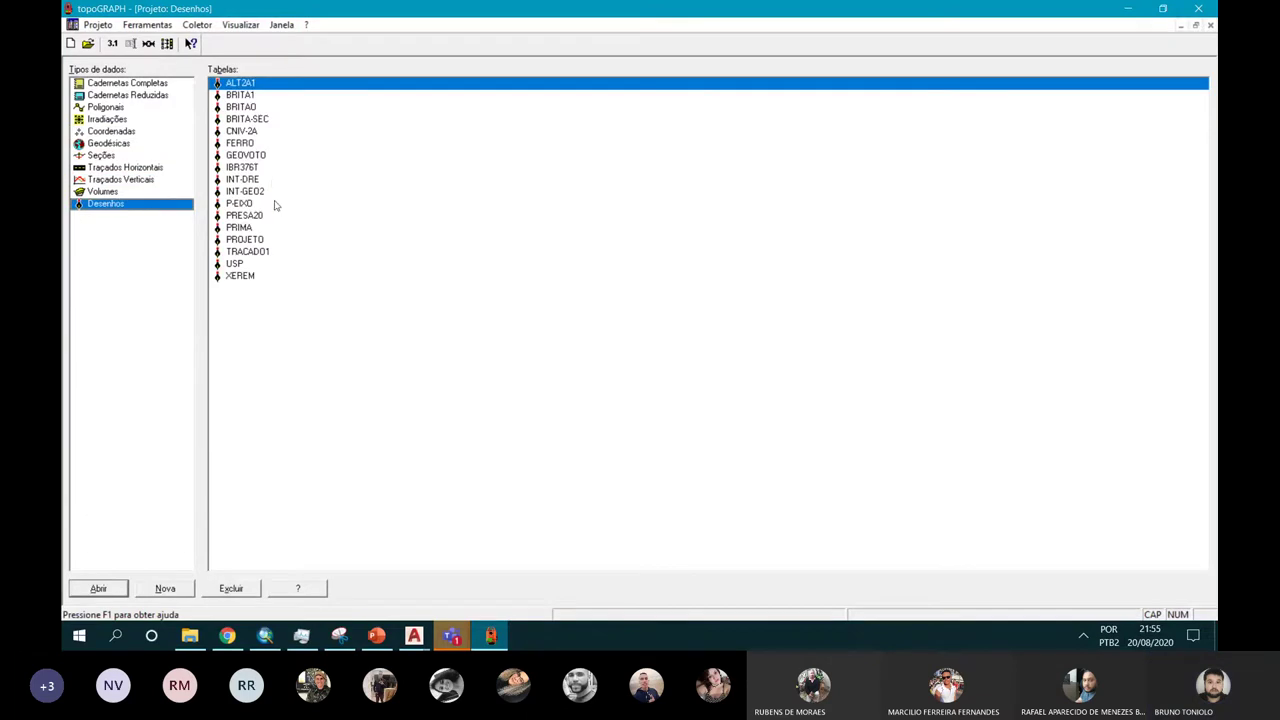
pyautogui.doubleClick(245, 263)
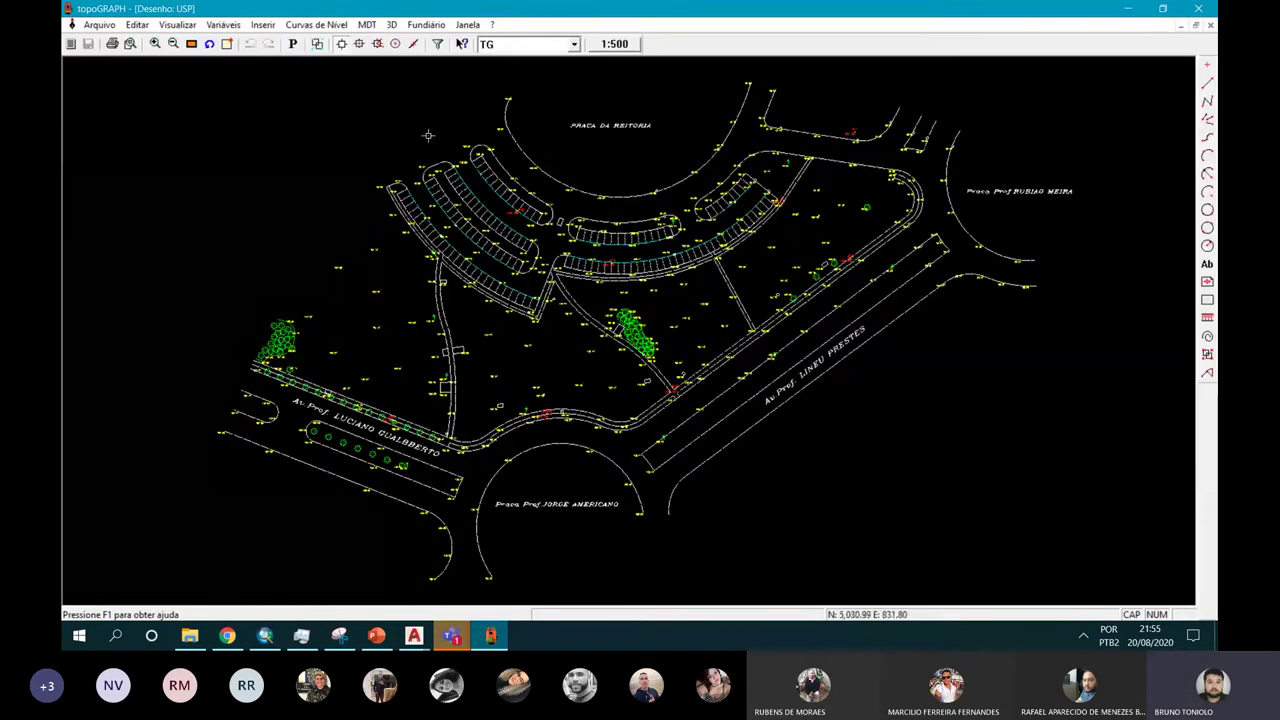
# Step: Zoom-window onto the tree cluster and nearby spot elevations such as 103 03 and 105 23
pyautogui.click(338, 27)
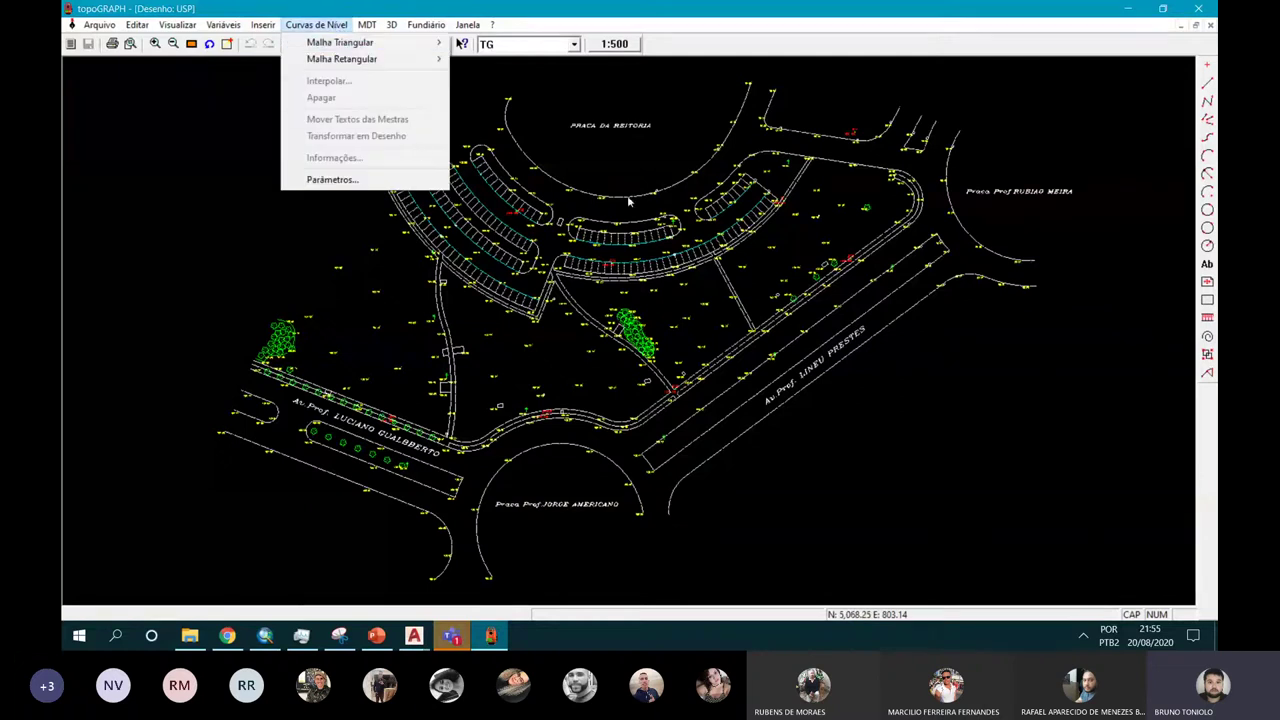
pyautogui.click(596, 17)
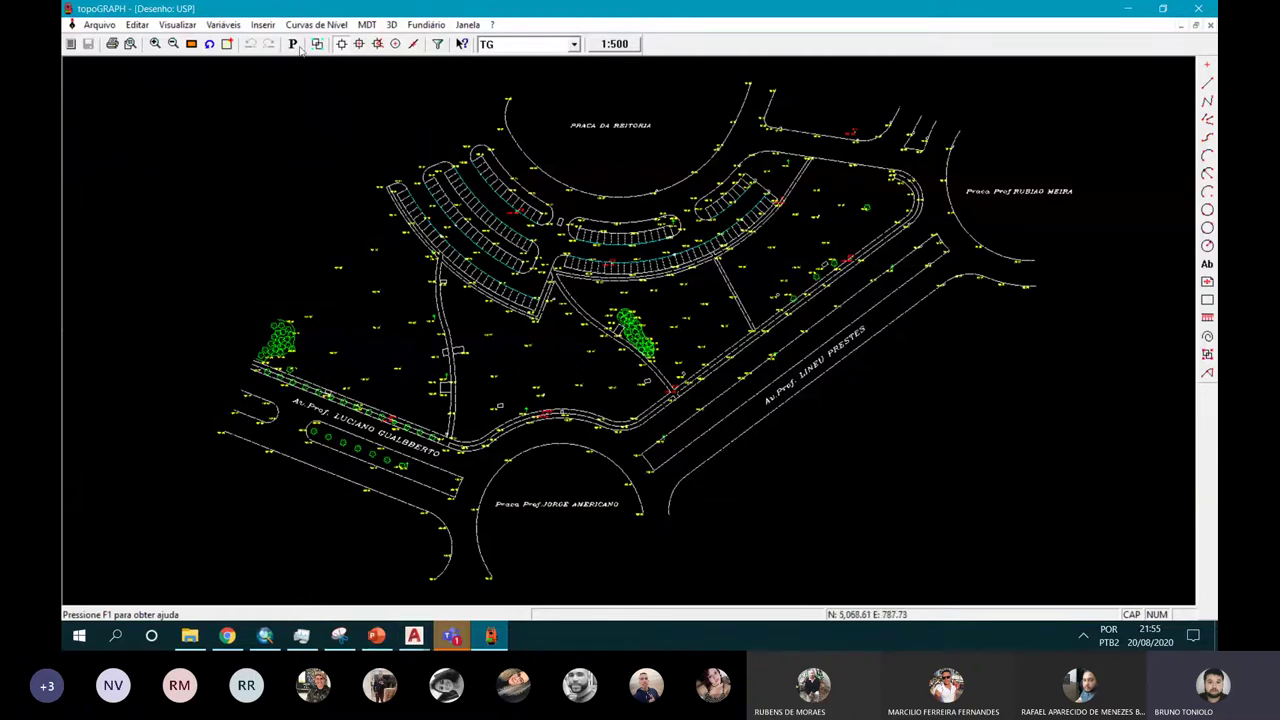
pyautogui.click(155, 43)
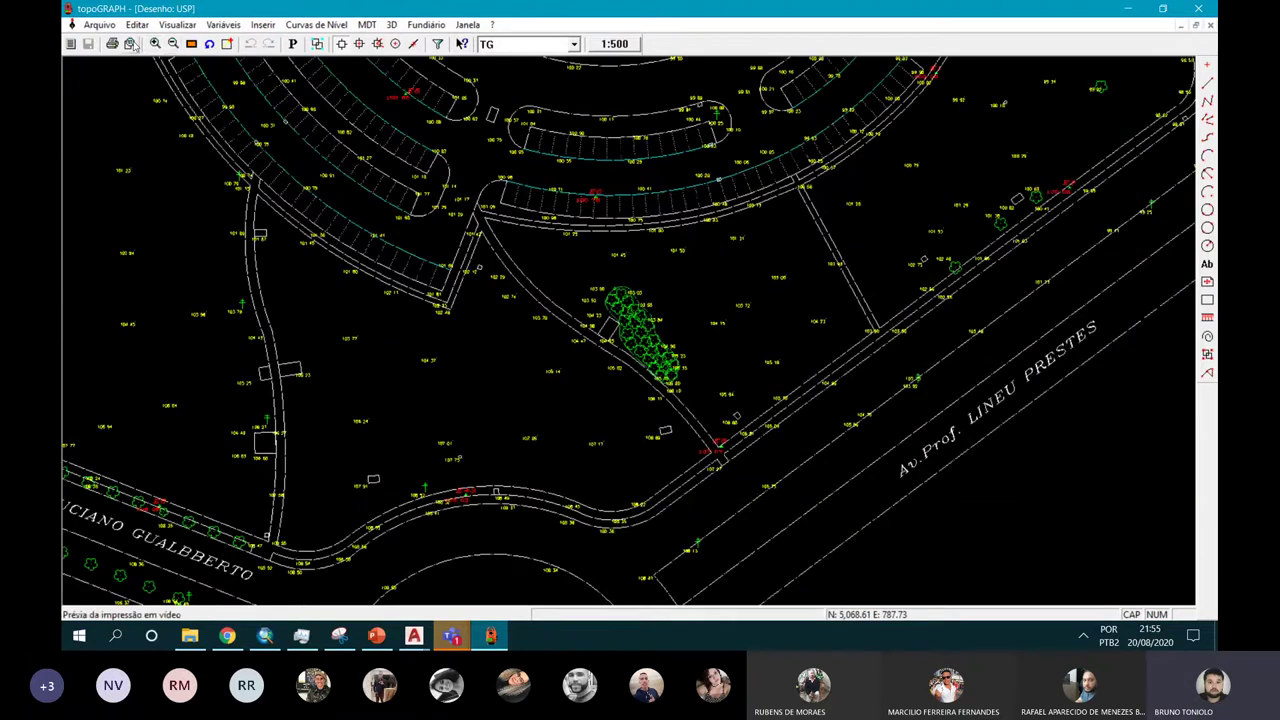
pyautogui.click(227, 44)
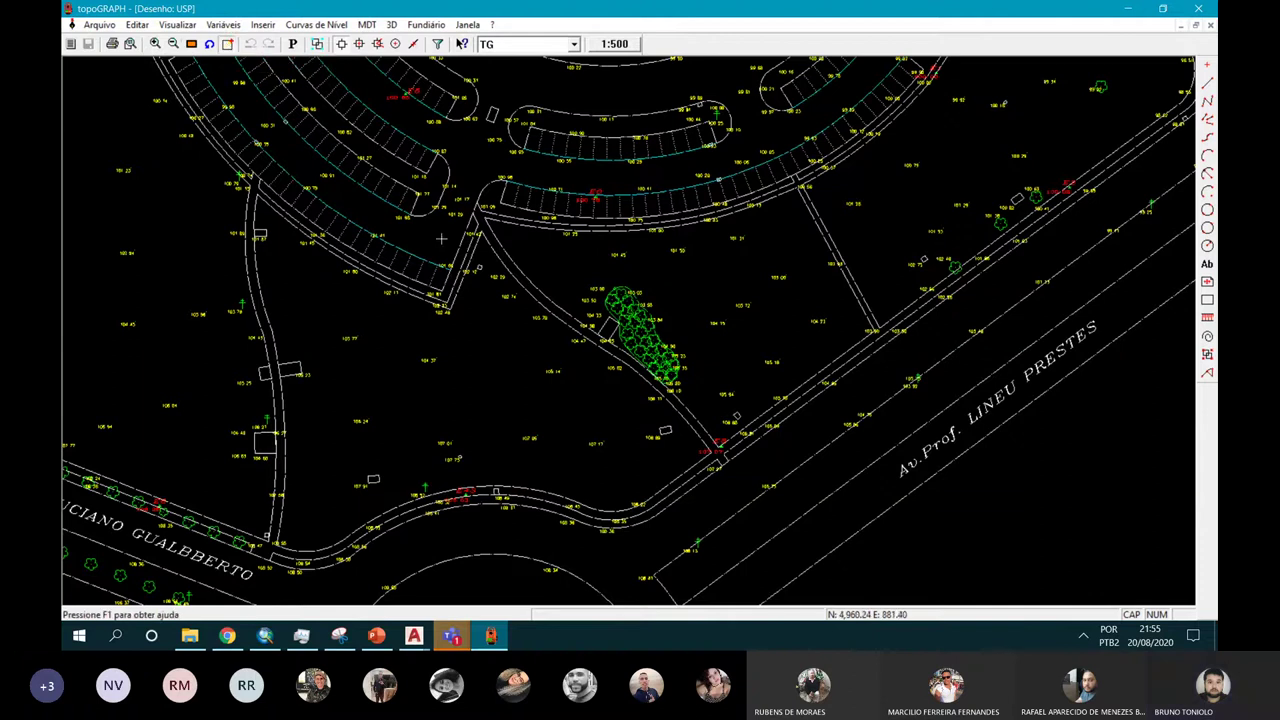
pyautogui.click(500, 224)
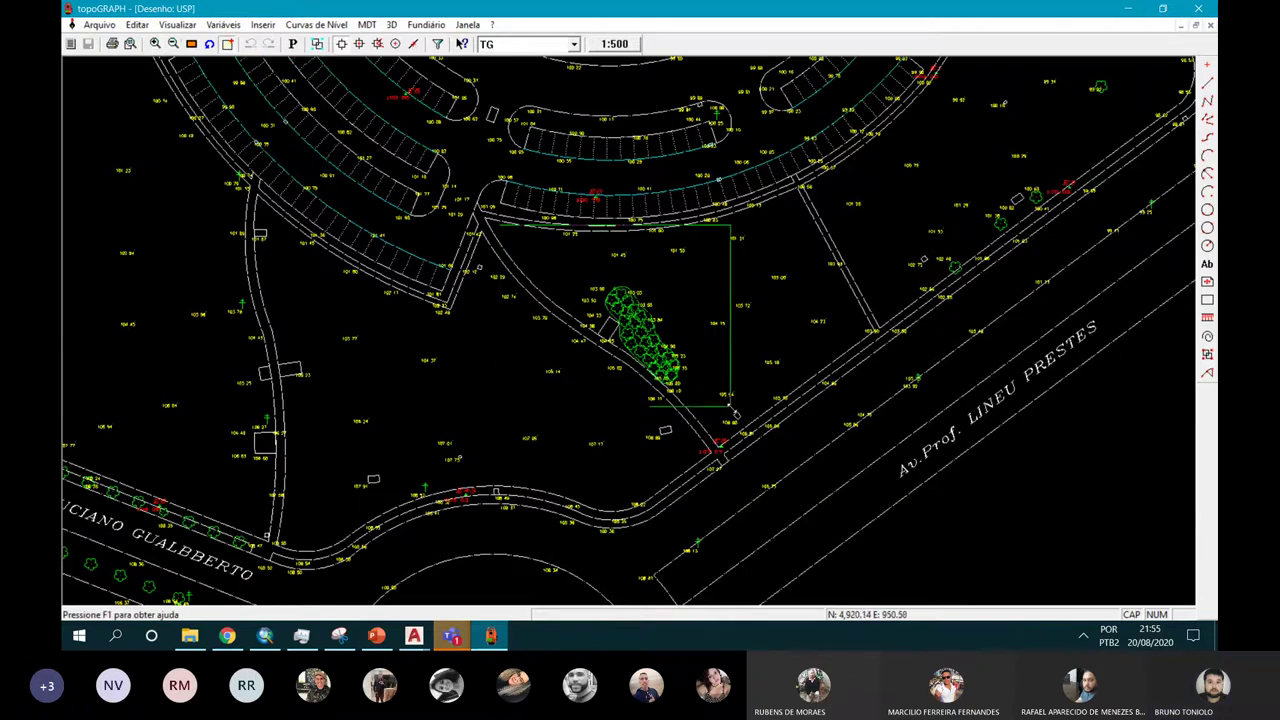
pyautogui.click(733, 409)
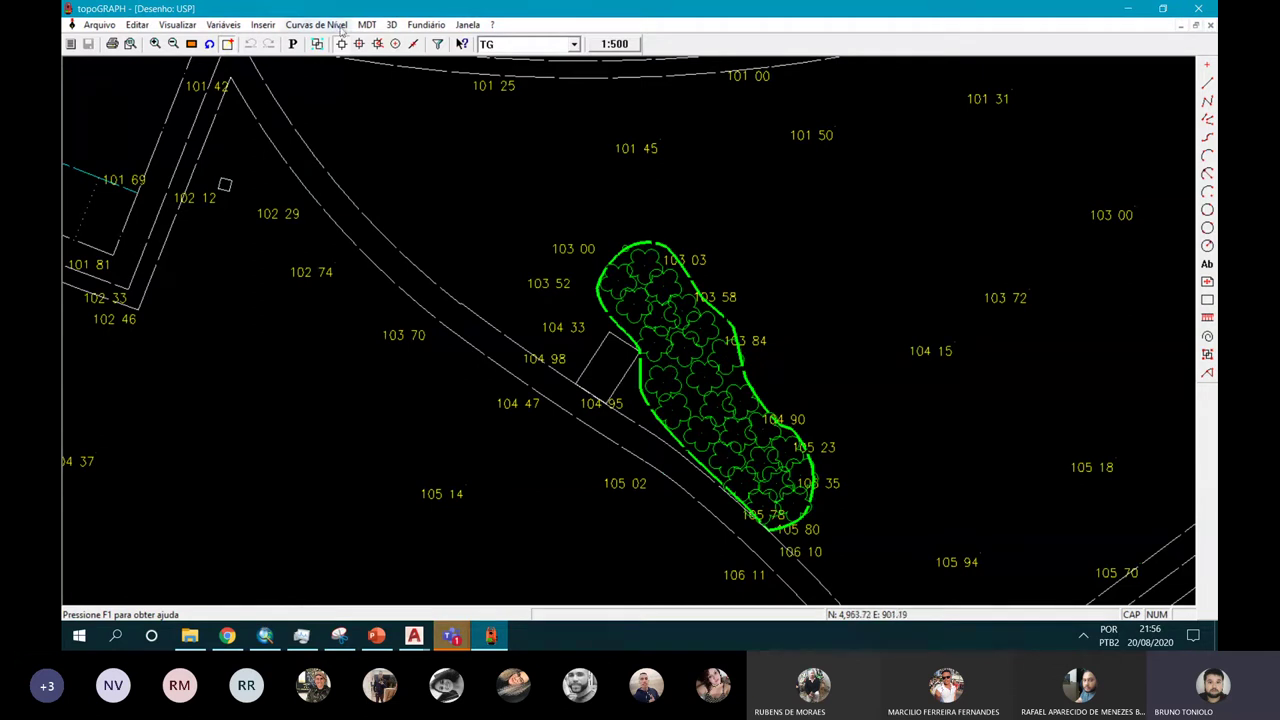
# Step: Generate a triangular mesh over the USP survey points and try a 3D view of it
pyautogui.click(316, 24)
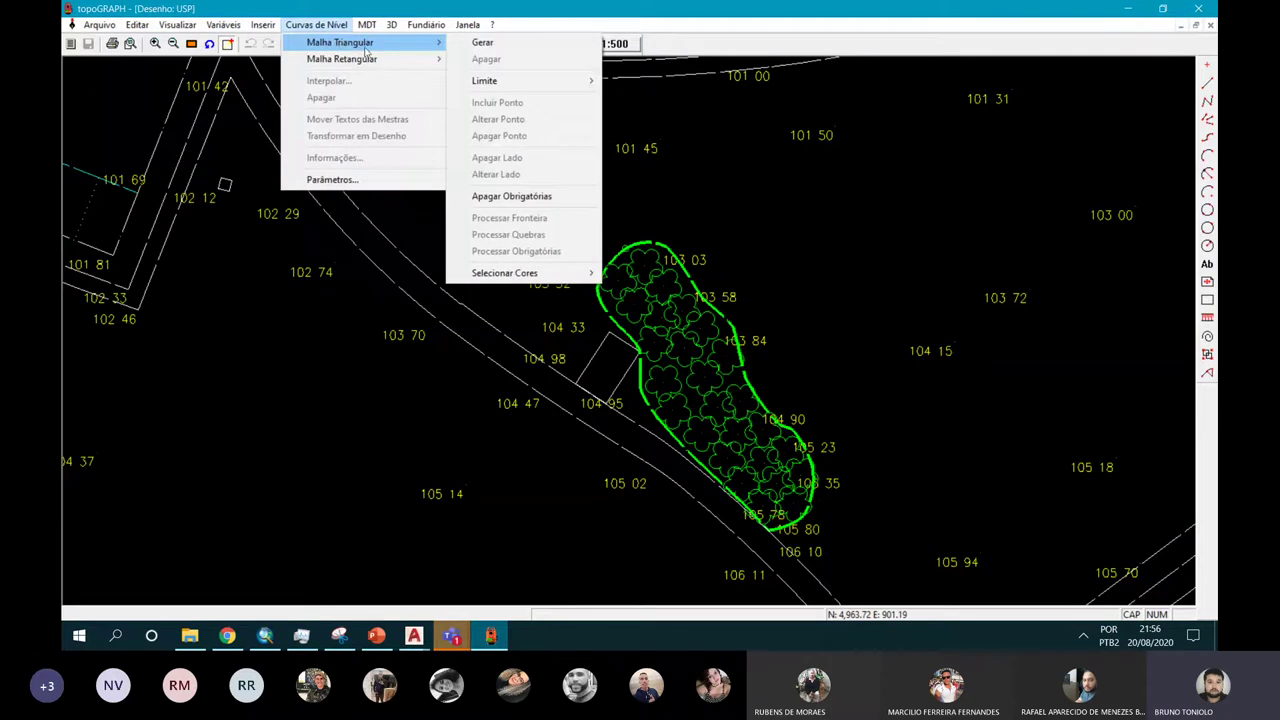
pyautogui.click(481, 43)
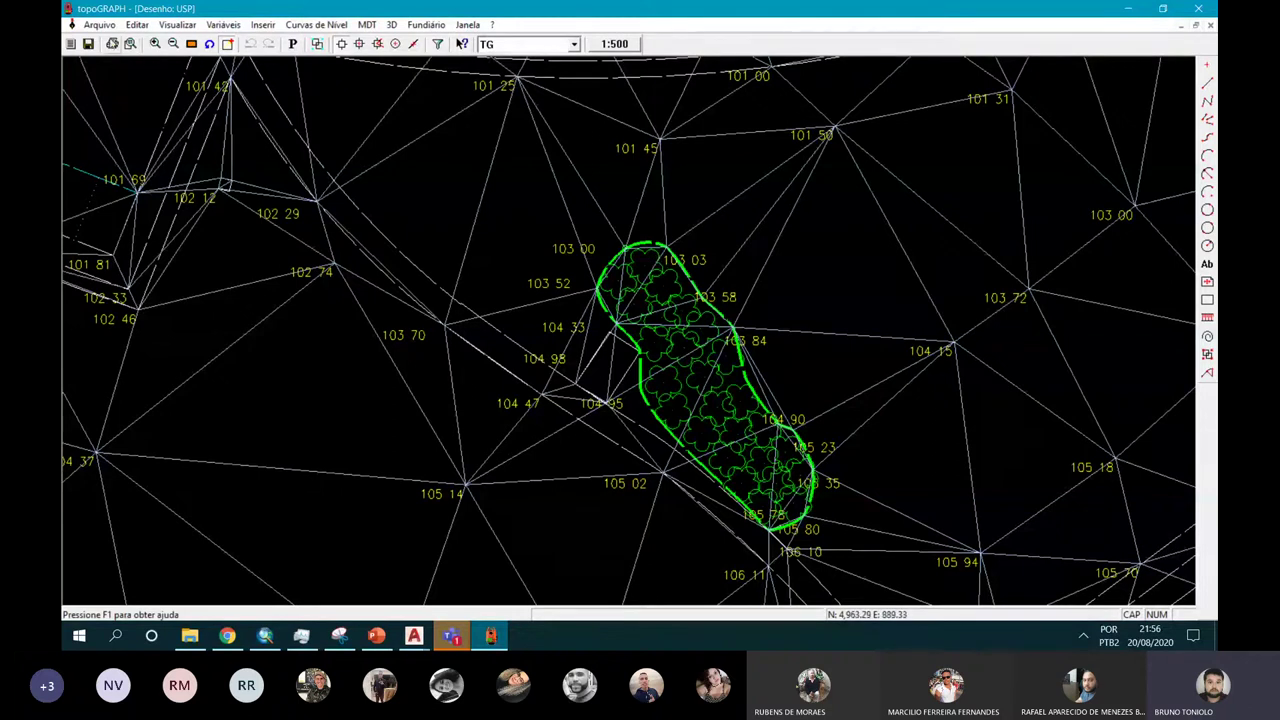
pyautogui.click(192, 44)
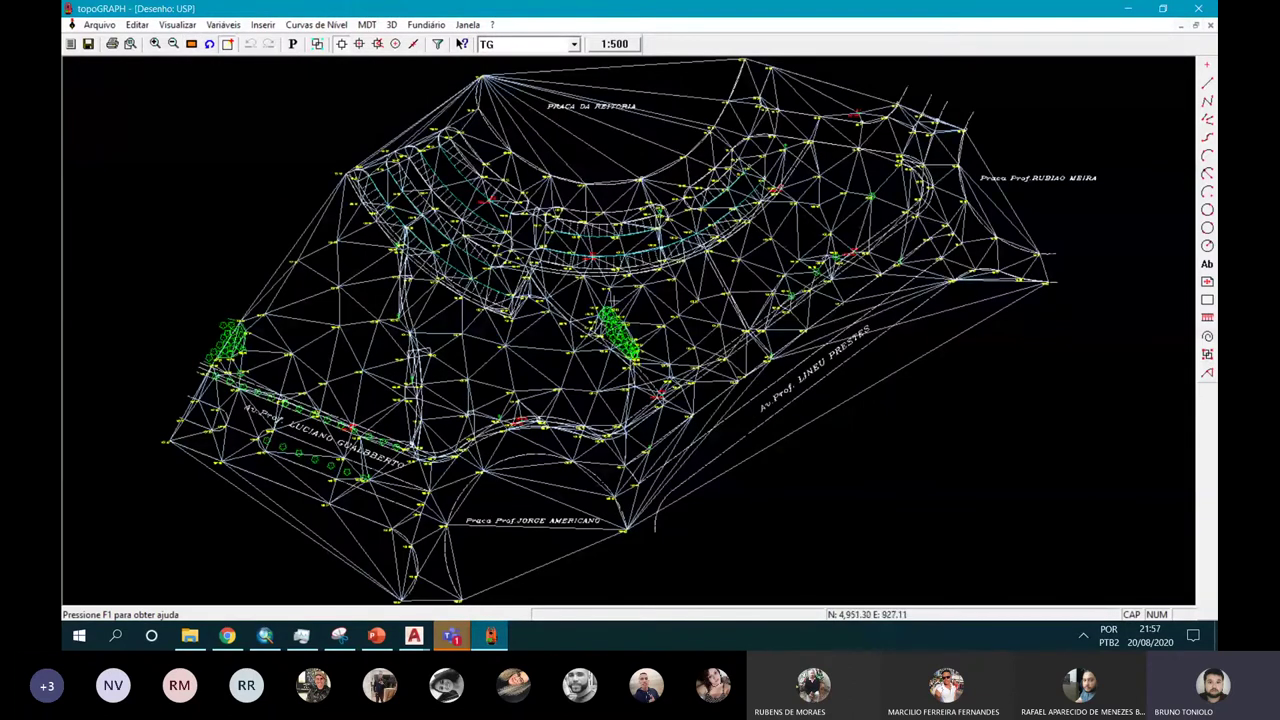
pyautogui.click(391, 25)
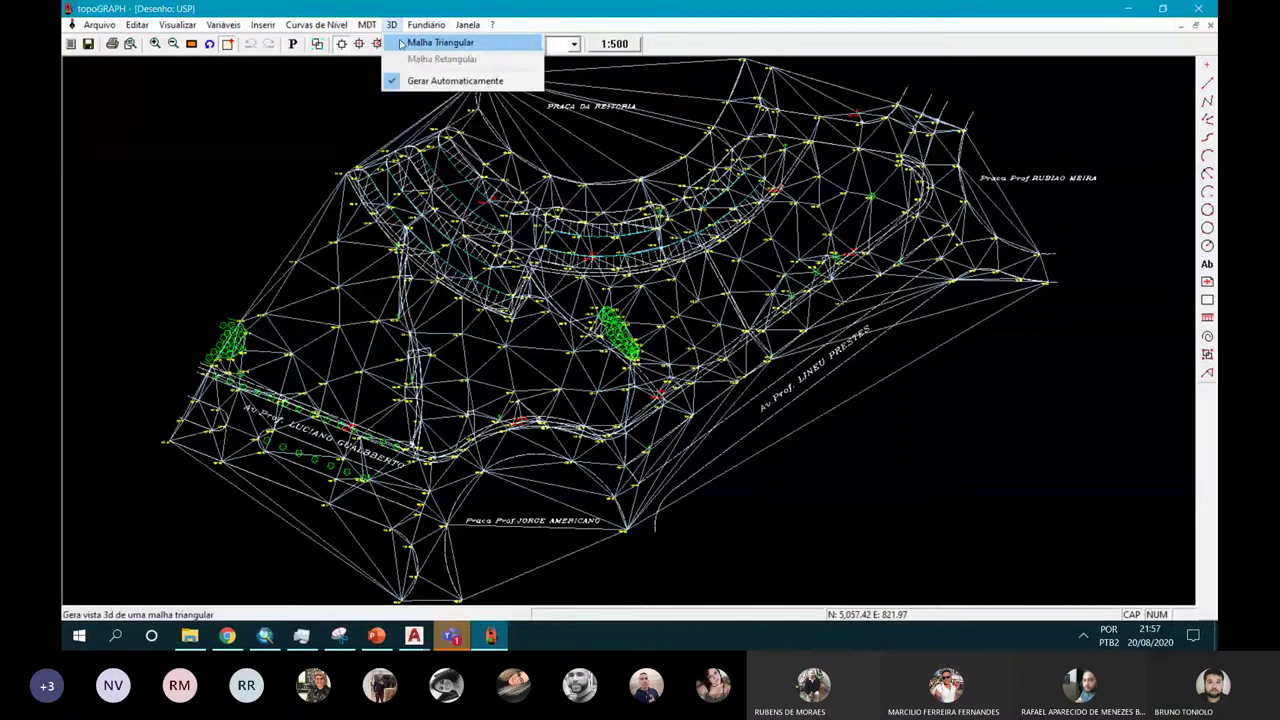
pyautogui.click(403, 43)
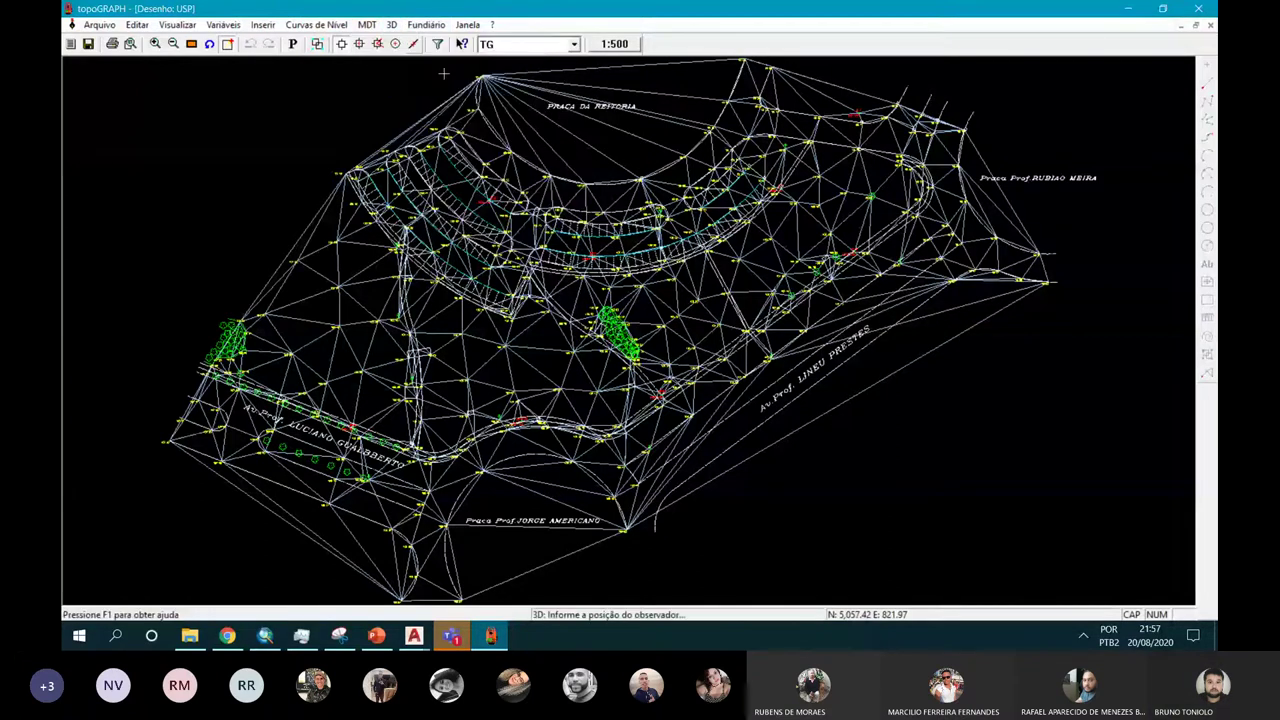
pyautogui.click(424, 24)
pyautogui.press('Escape')
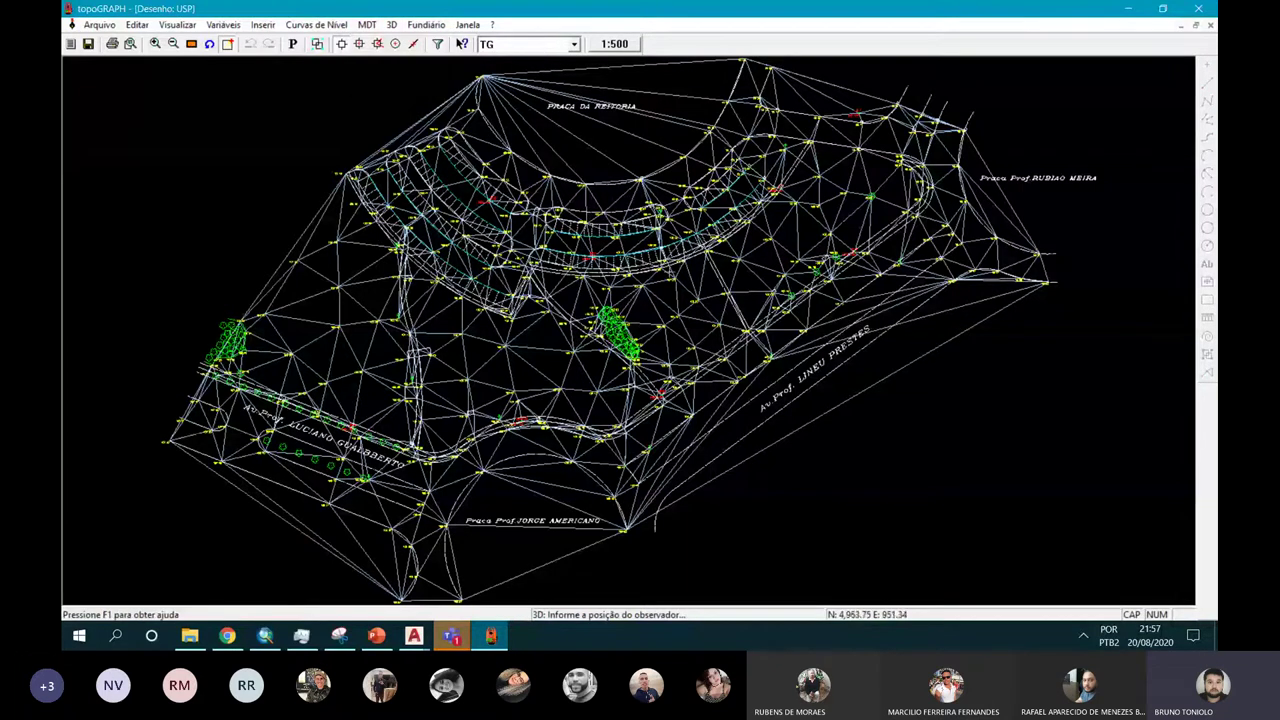
pyautogui.click(333, 24)
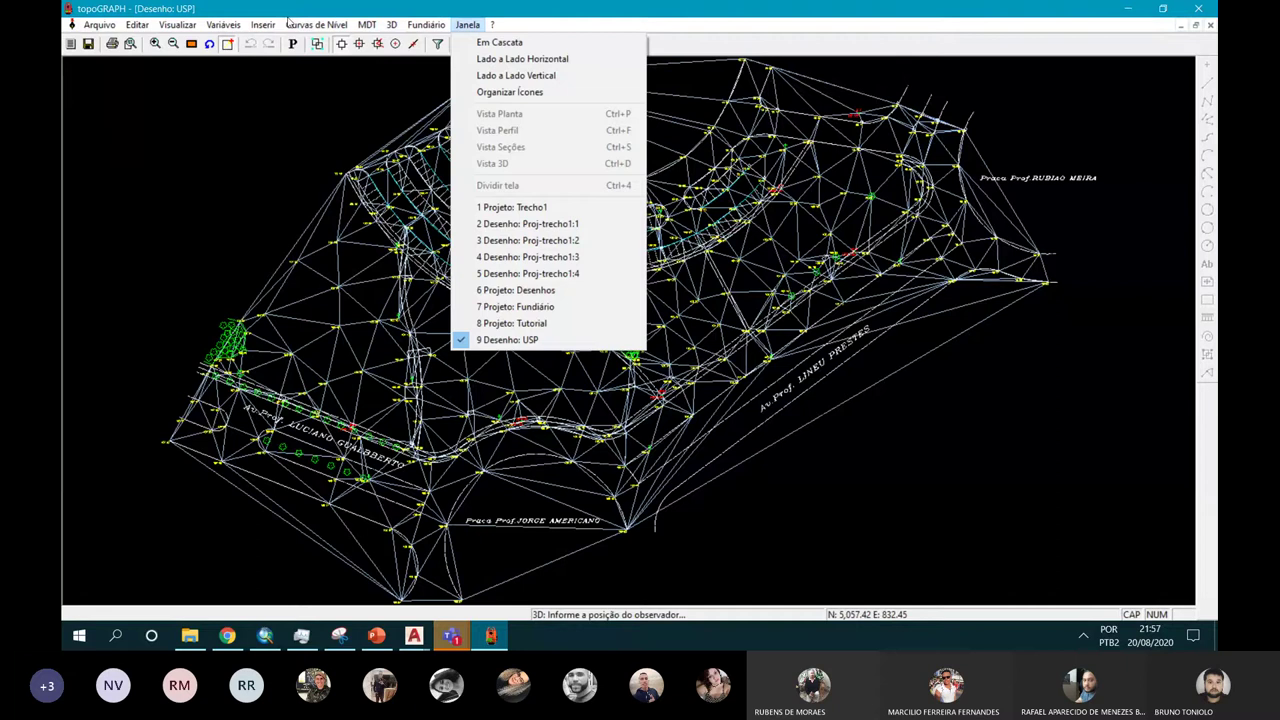
pyautogui.moveTo(367, 24)
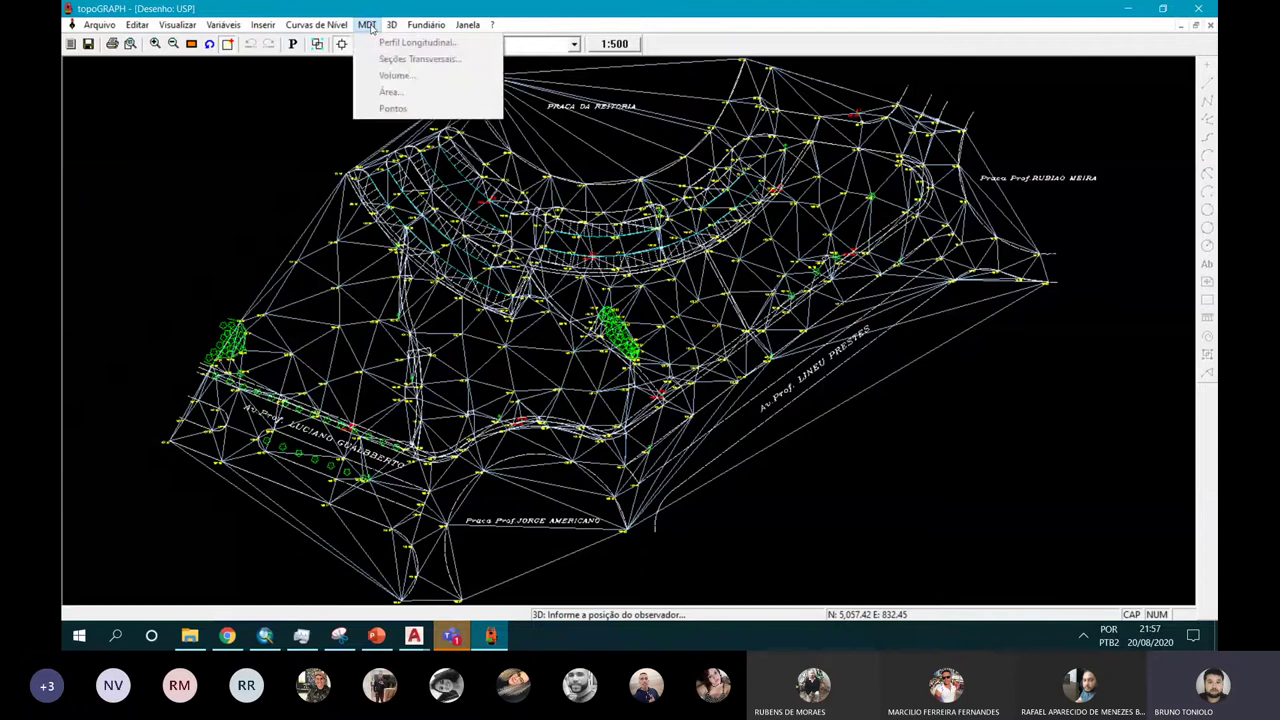
# Step: Close and reopen the USP drawing, then regenerate the triangular mesh
pyautogui.click(1198, 8)
pyautogui.click(643, 349)
pyautogui.click(250, 252)
pyautogui.doubleClick(240, 264)
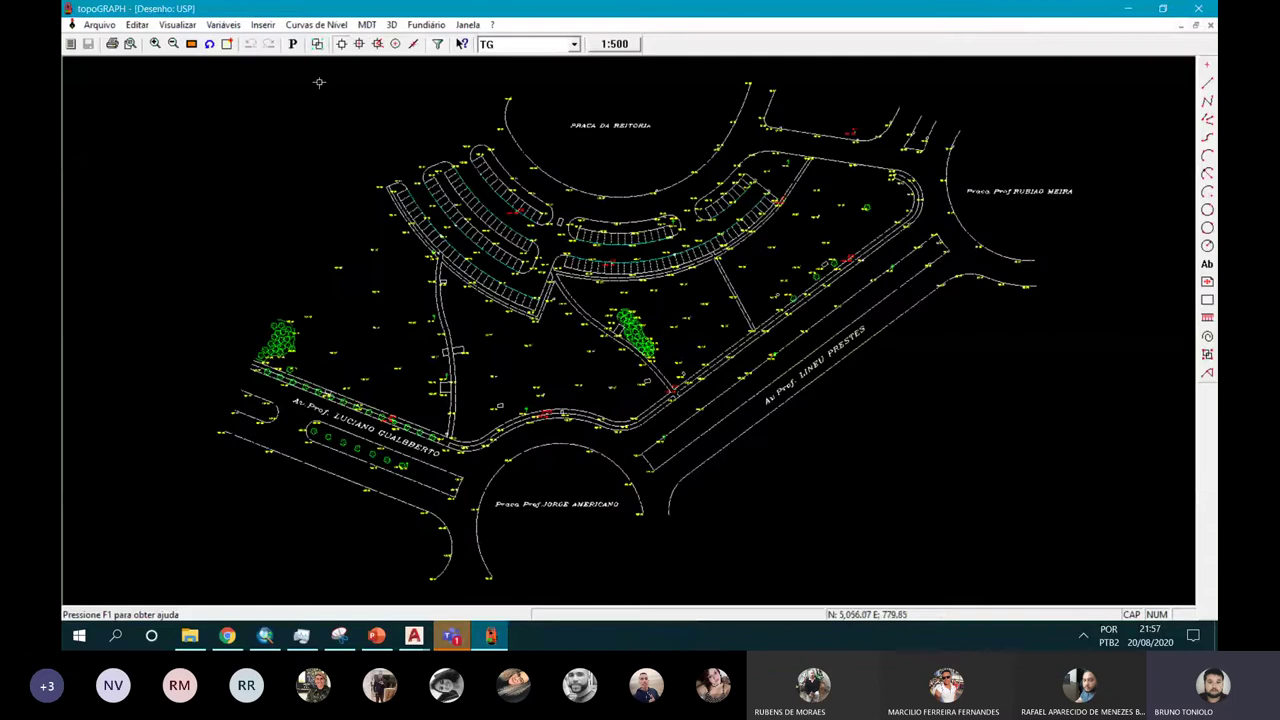
pyautogui.click(325, 25)
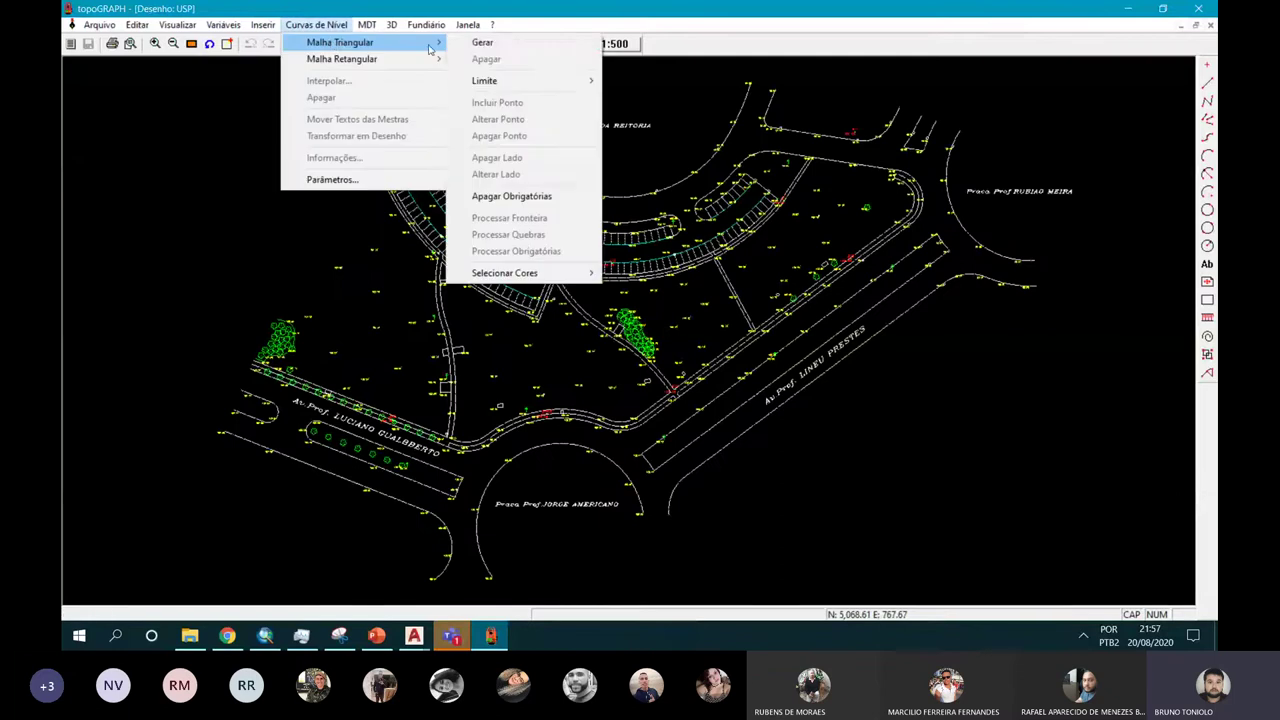
pyautogui.click(470, 42)
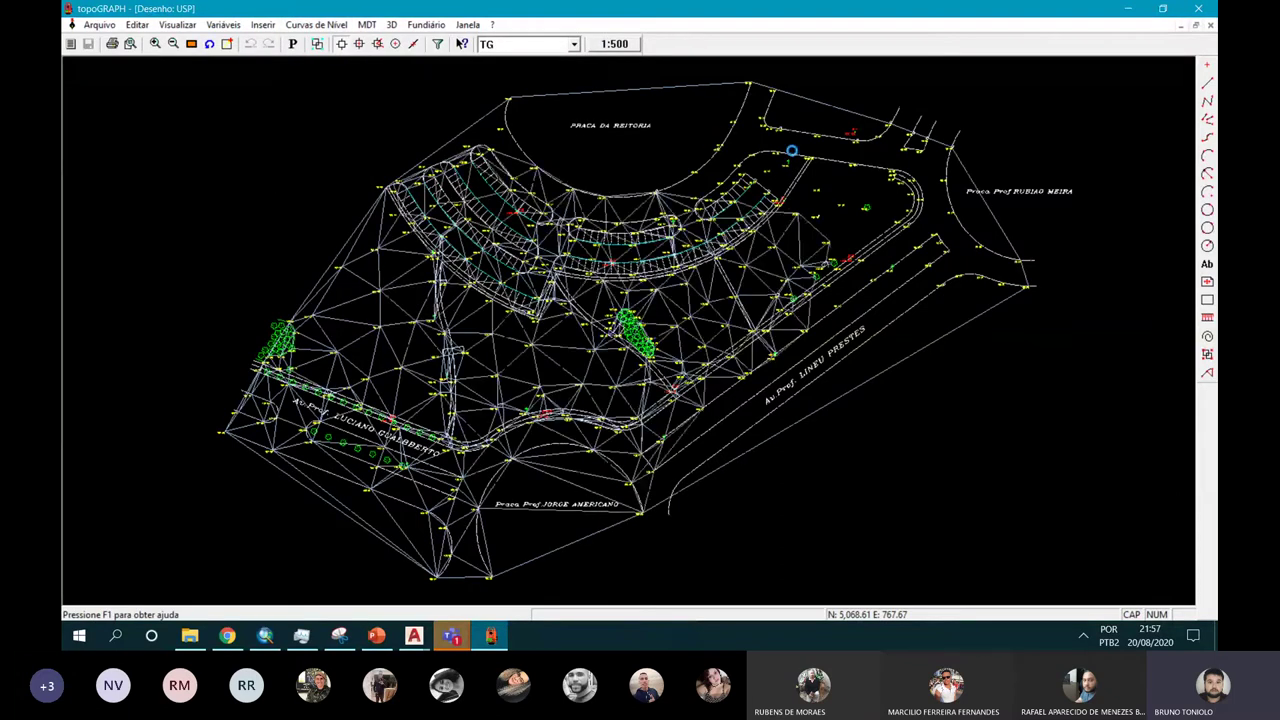
pyautogui.click(305, 26)
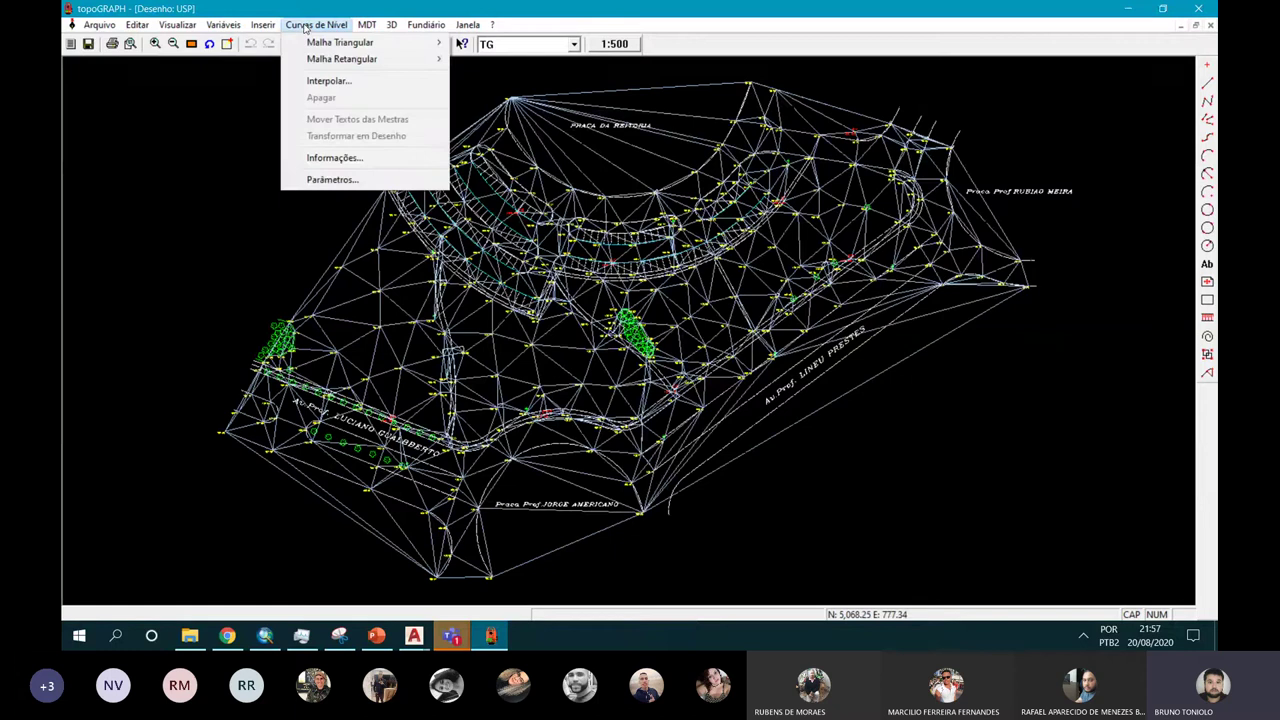
# Step: Interpolate contours at a 1,00 m interval (Triangular, Normal) and view the whole USP site
pyautogui.click(350, 84)
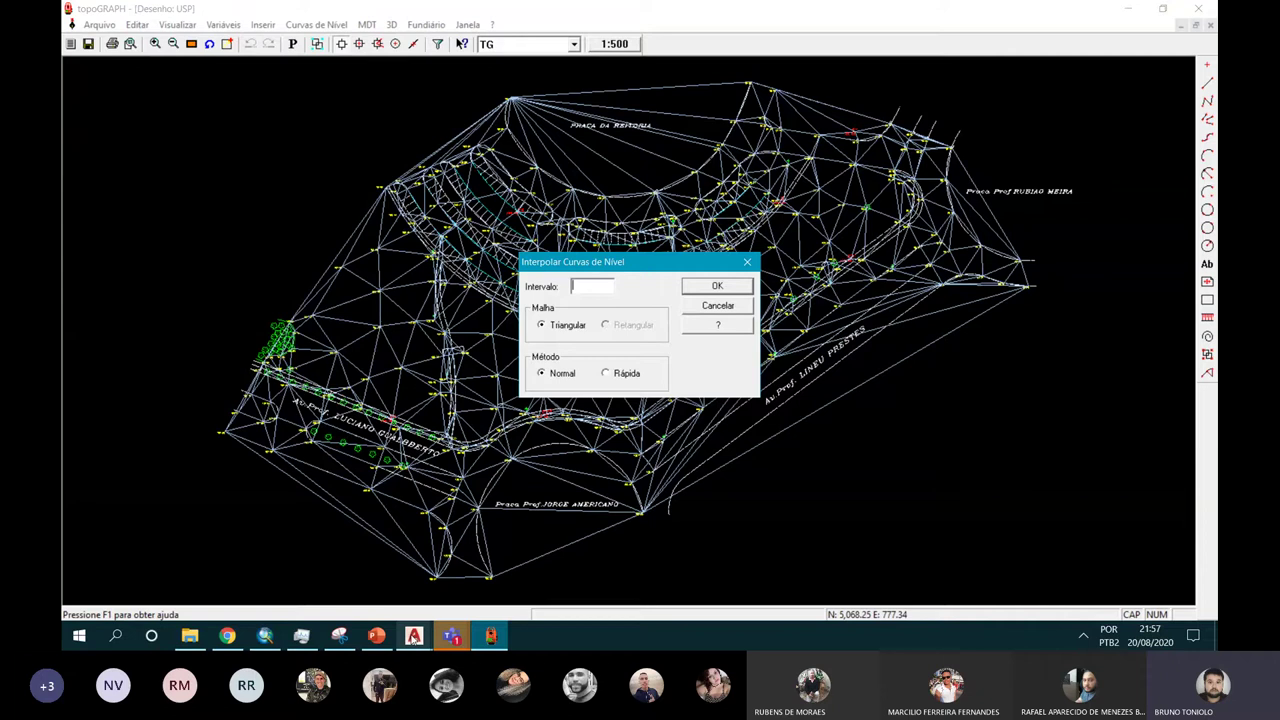
pyautogui.click(414, 635)
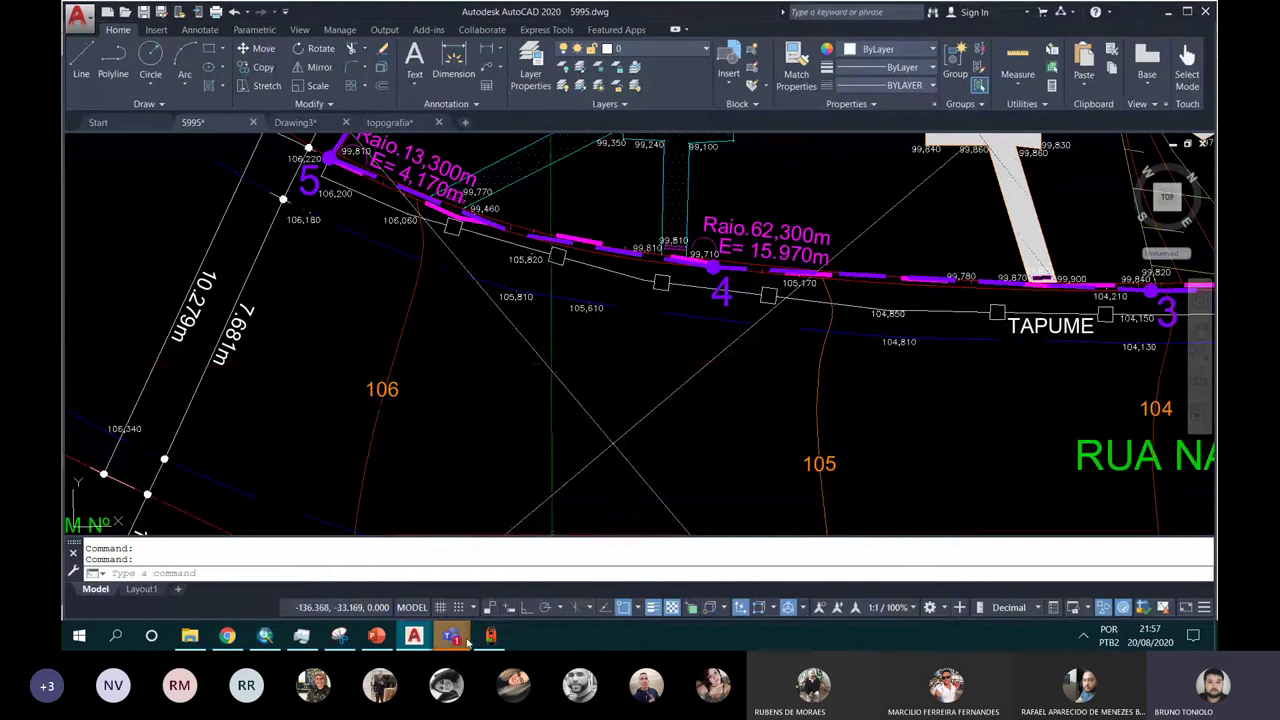
pyautogui.click(451, 635)
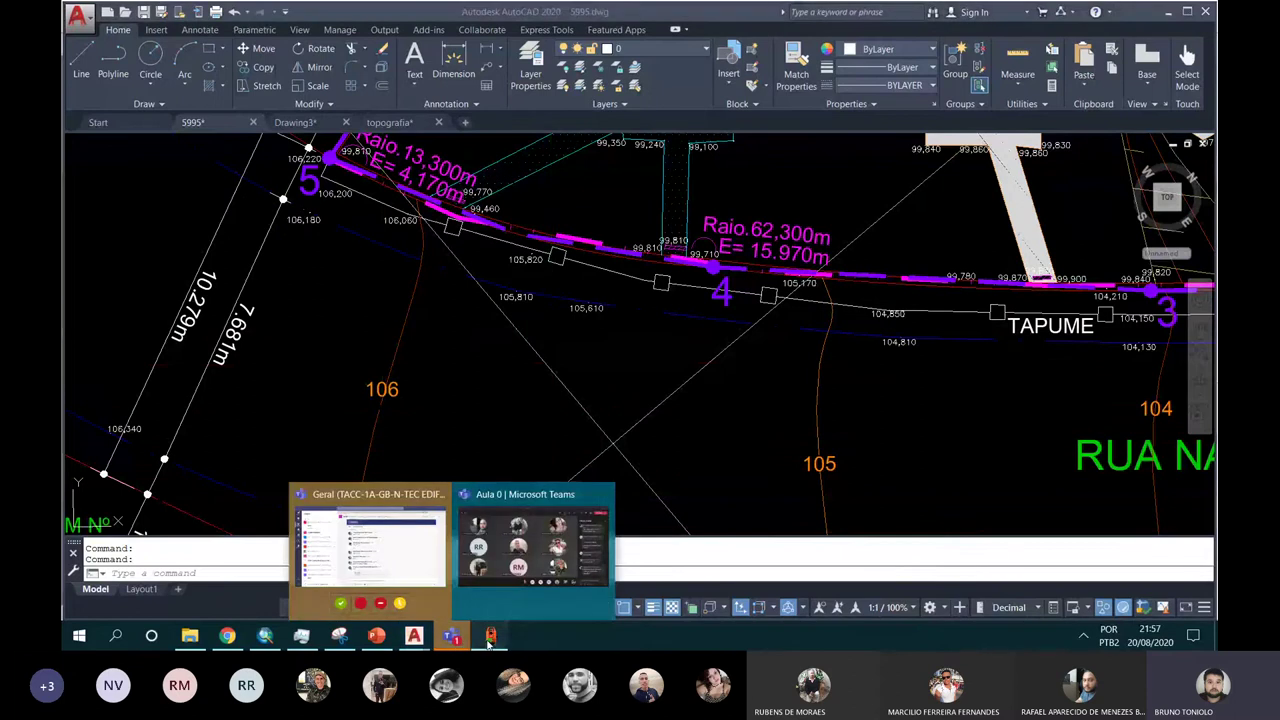
pyautogui.click(489, 638)
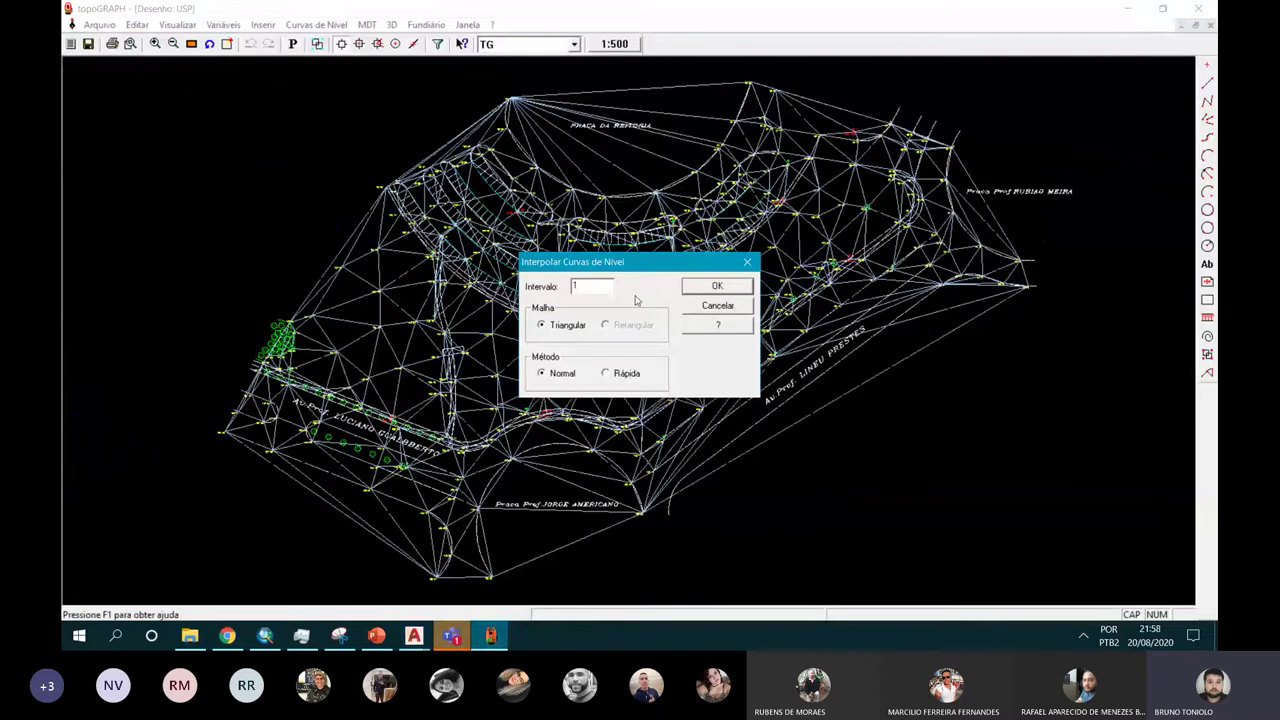
pyautogui.click(718, 287)
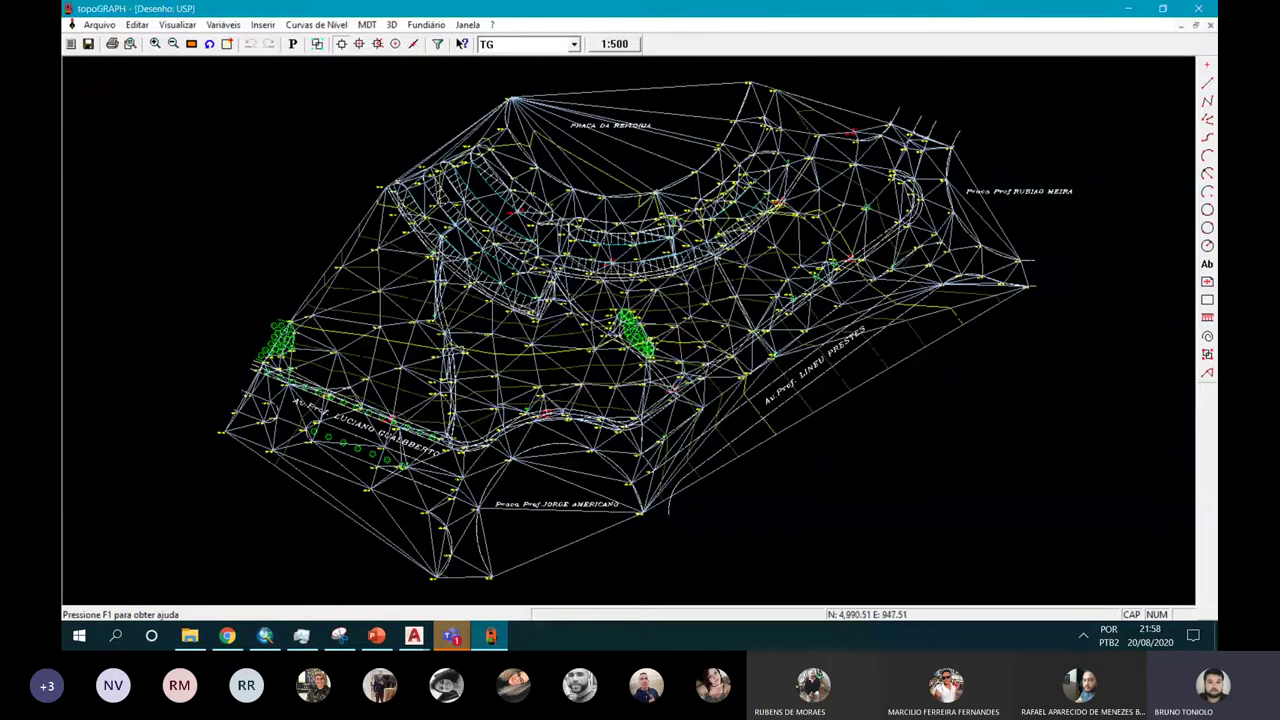
pyautogui.scroll(3, 397, 300)
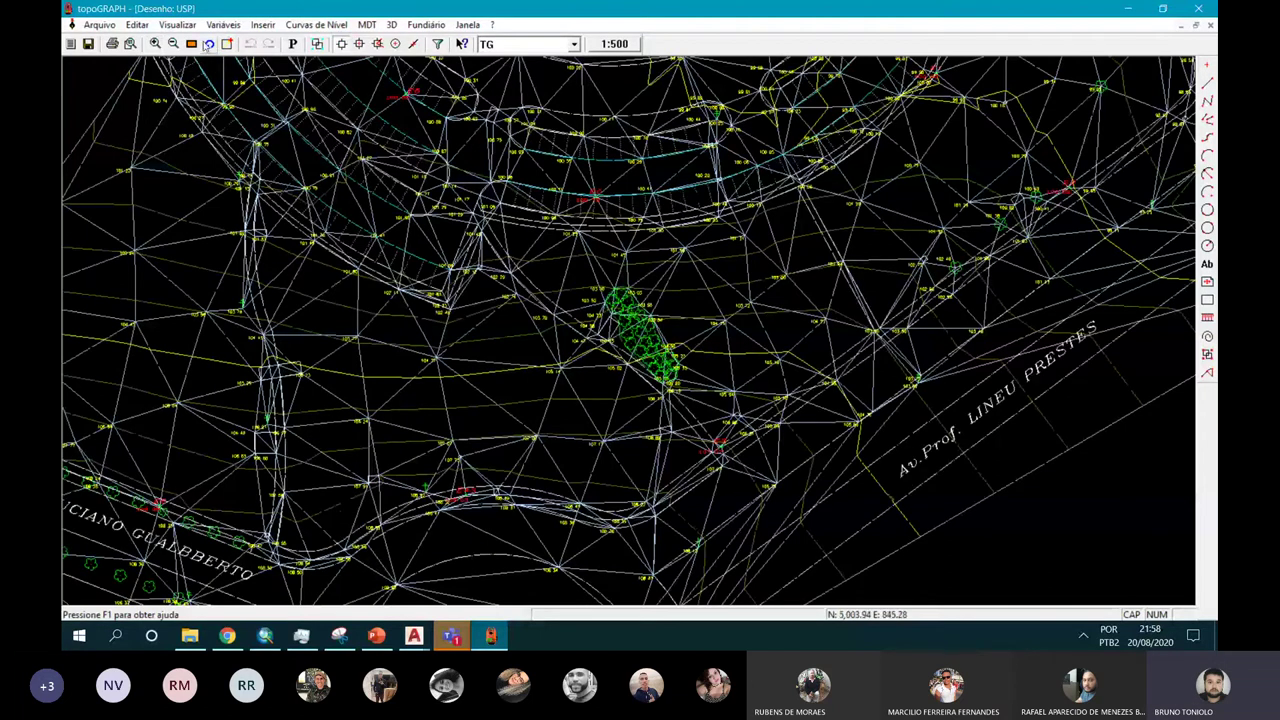
pyautogui.click(192, 45)
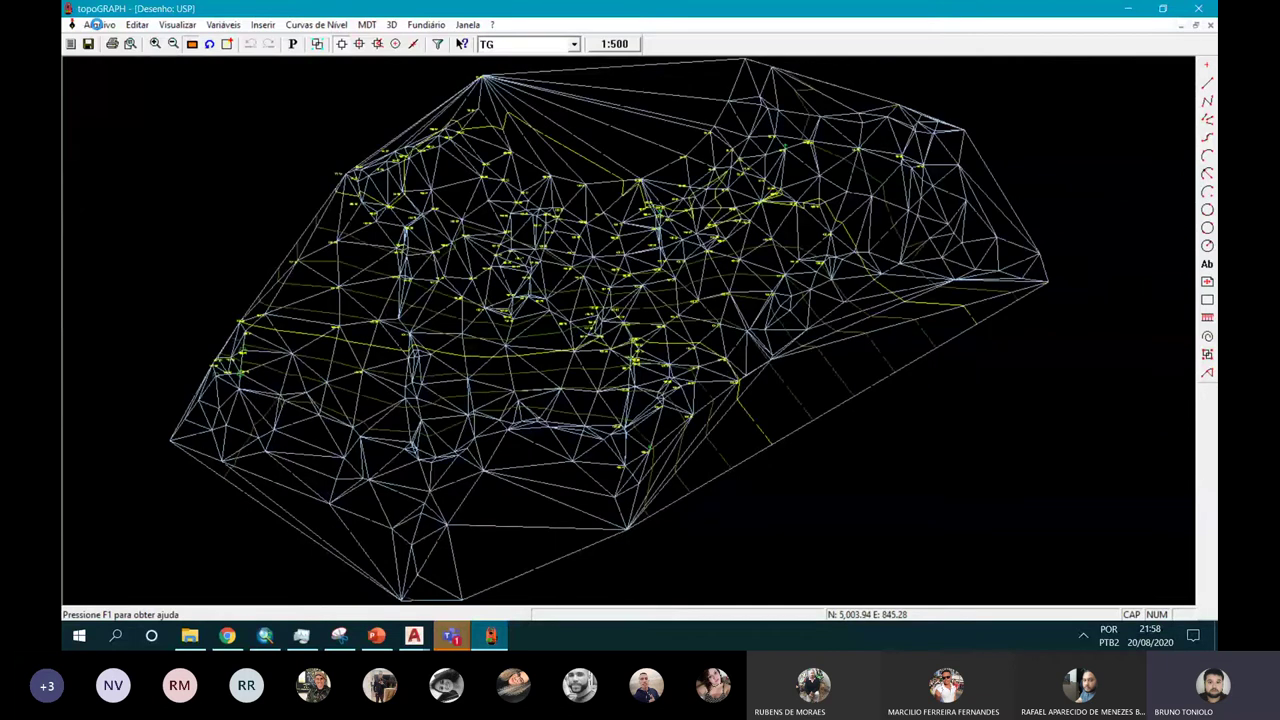
# Step: Start the DXF/DWG export and close the old topografia drawing in AutoCAD without saving
pyautogui.click(95, 24)
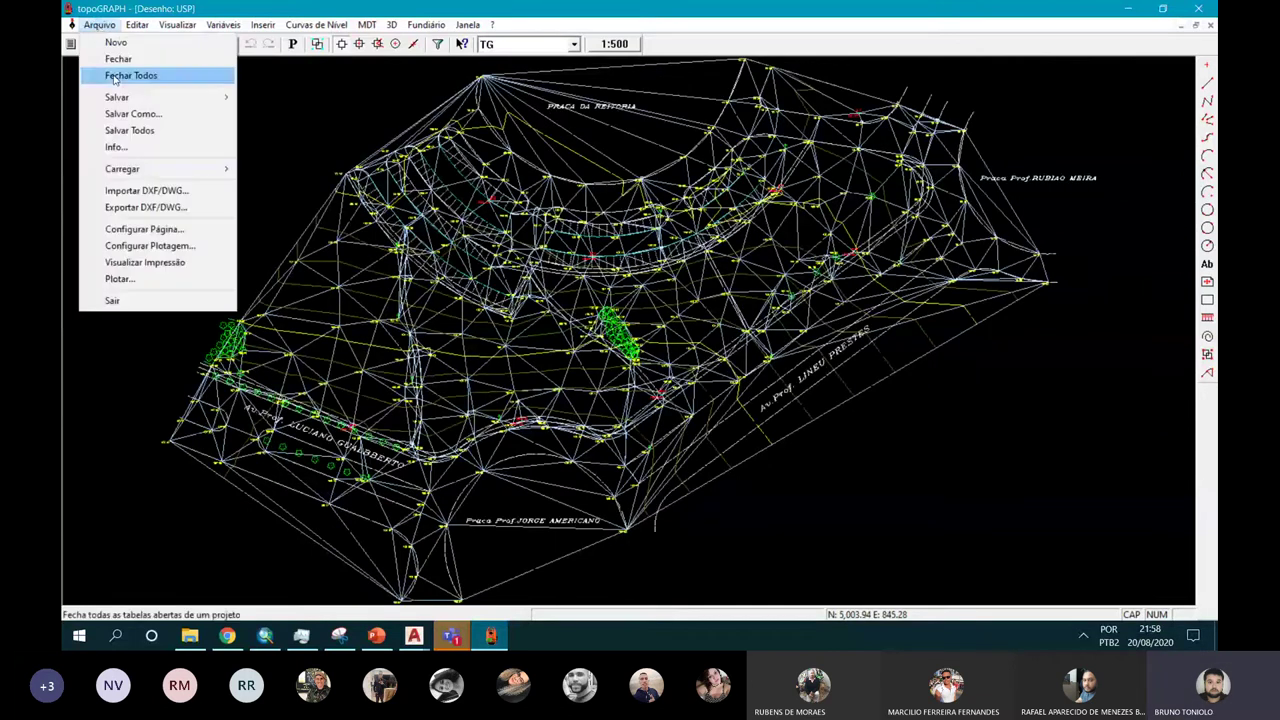
pyautogui.click(144, 208)
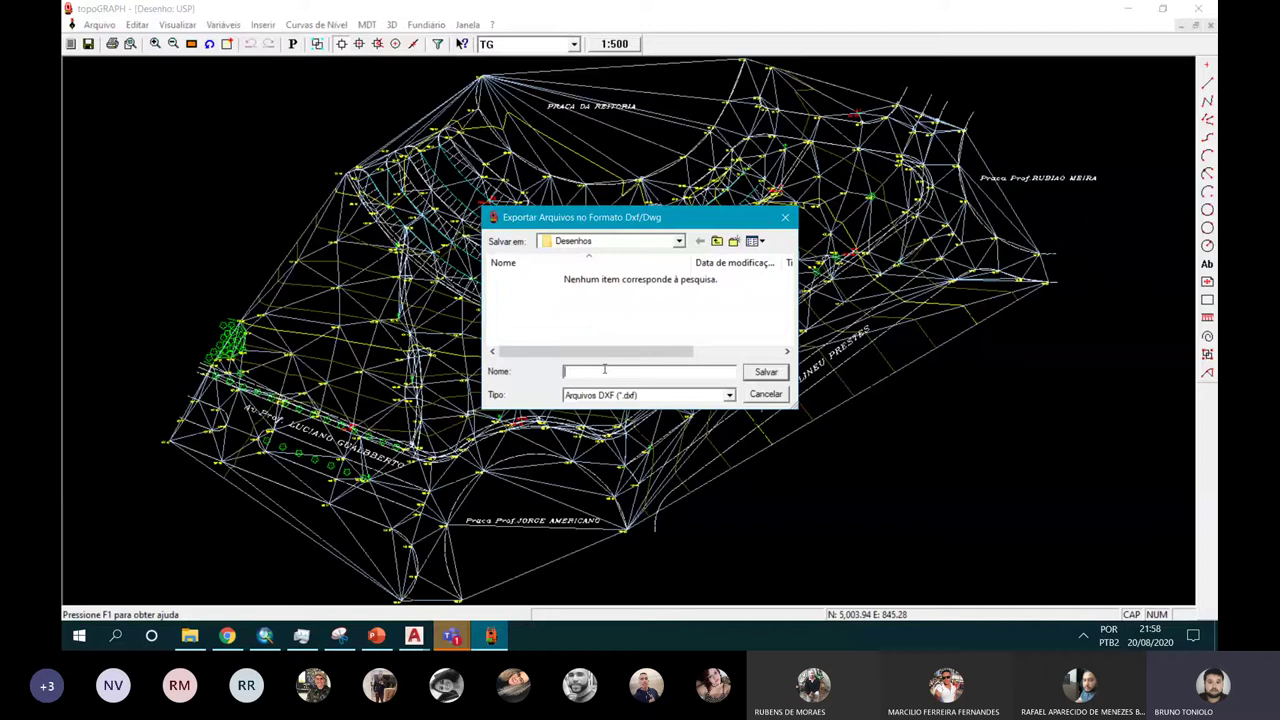
pyautogui.click(414, 636)
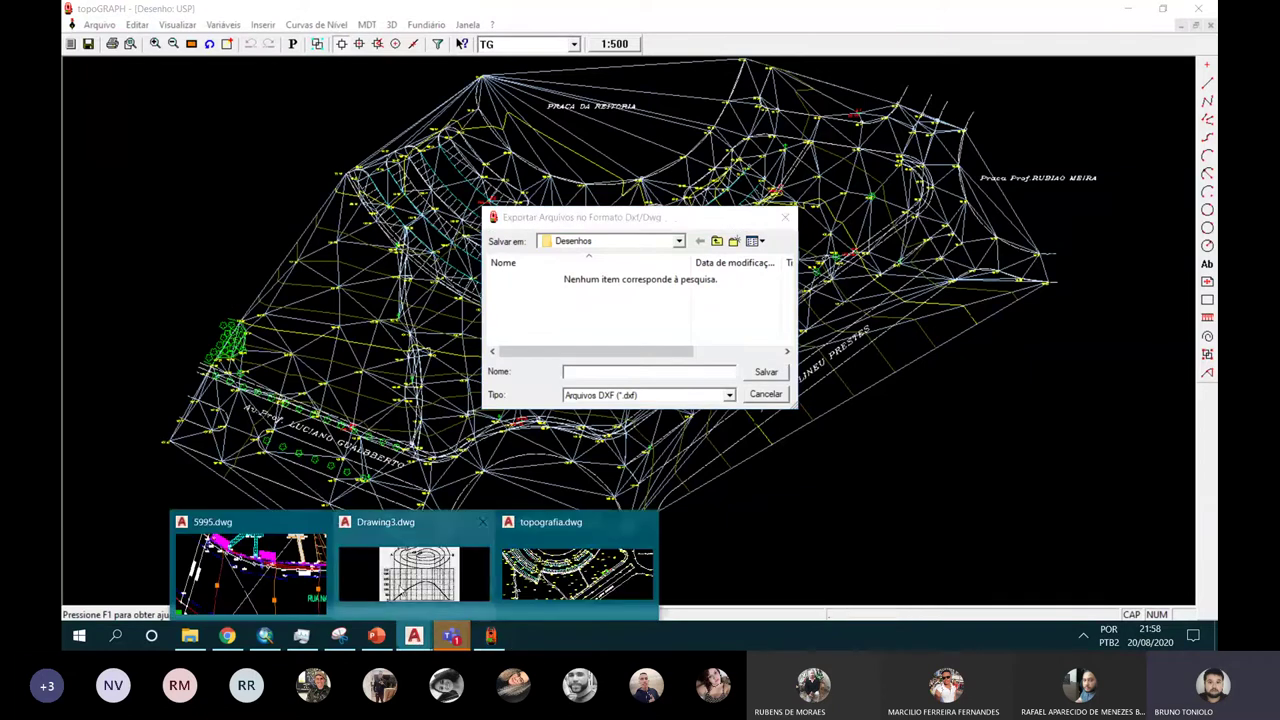
pyautogui.click(250, 570)
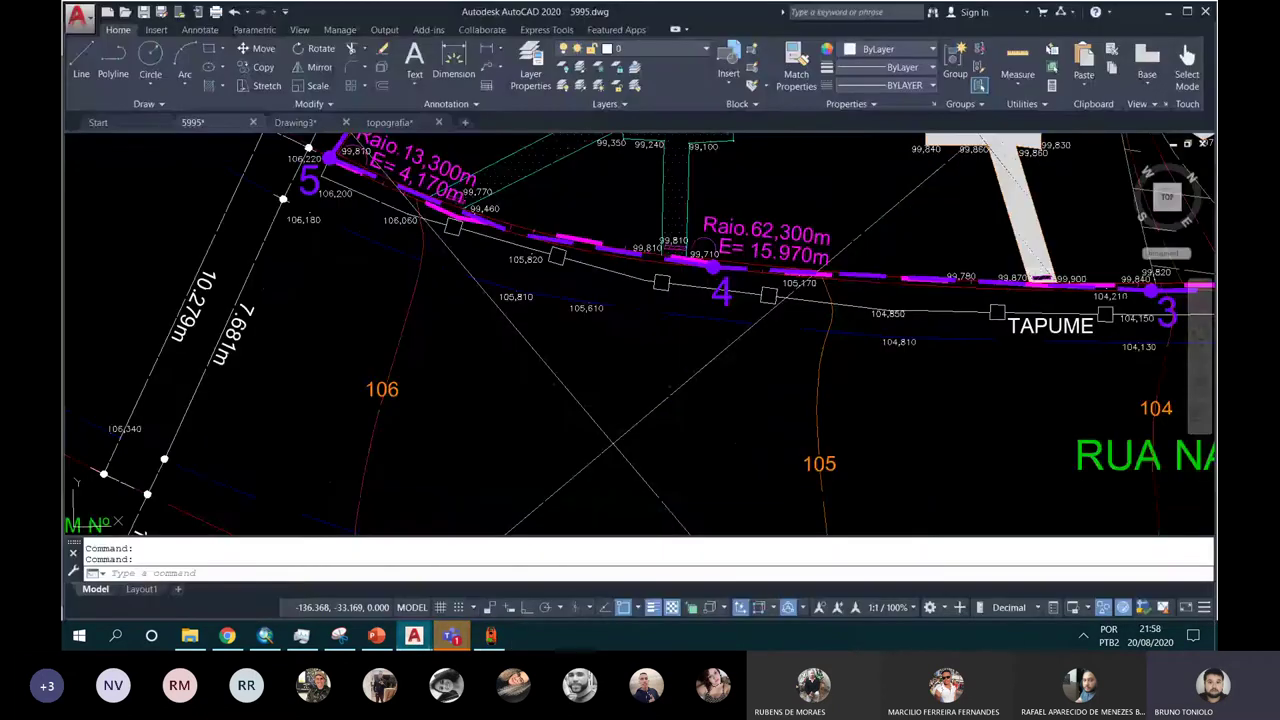
pyautogui.click(438, 122)
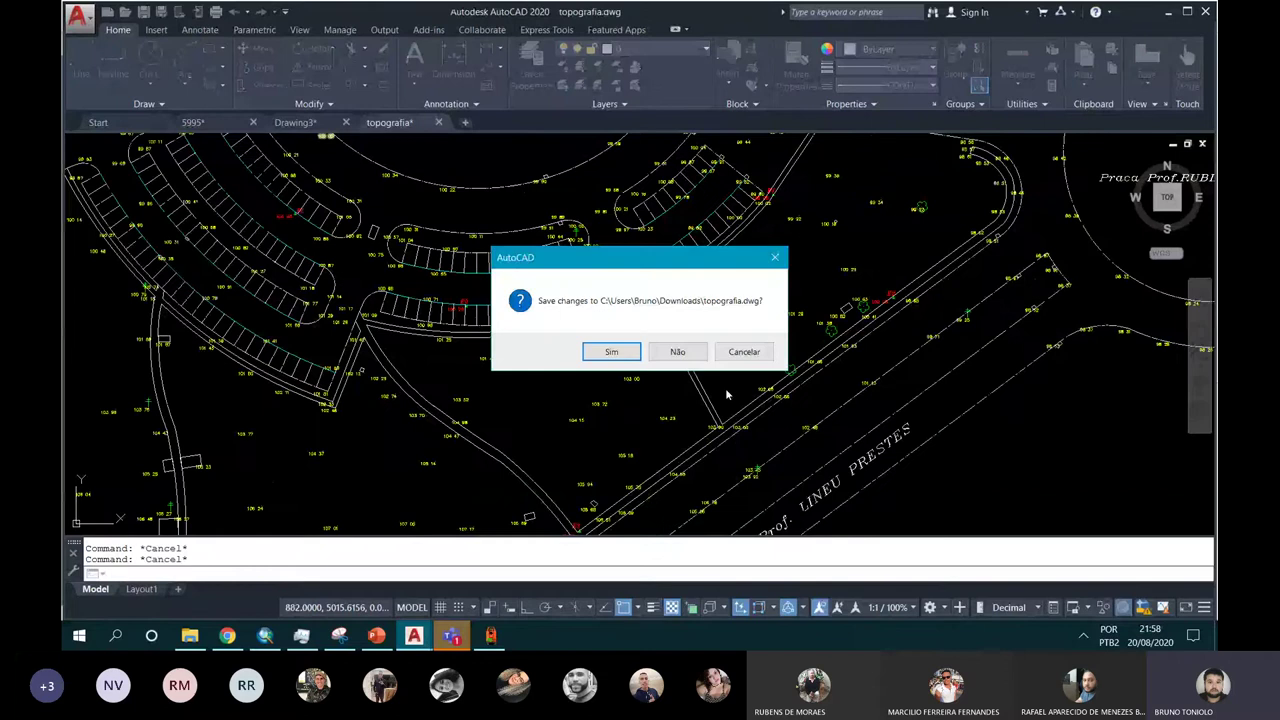
pyautogui.click(677, 351)
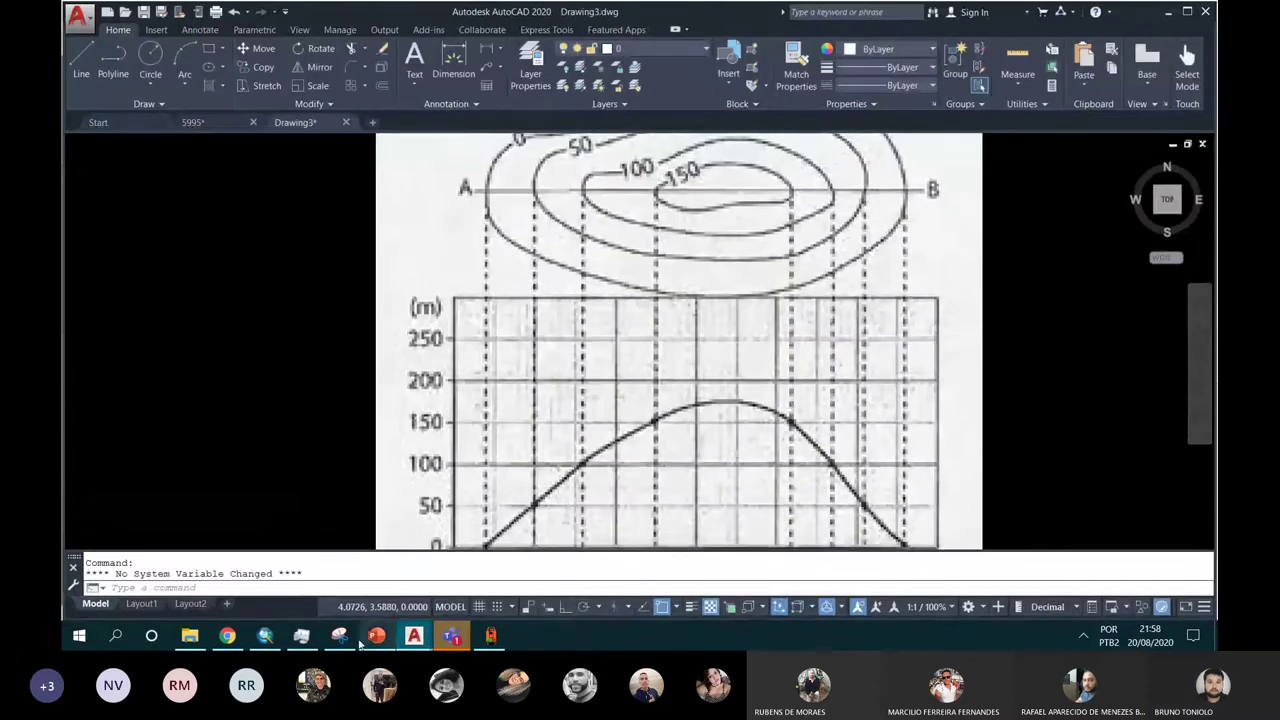
# Step: Export the survey drawing to Downloads as topografia.dwg, replacing the existing file
pyautogui.click(485, 636)
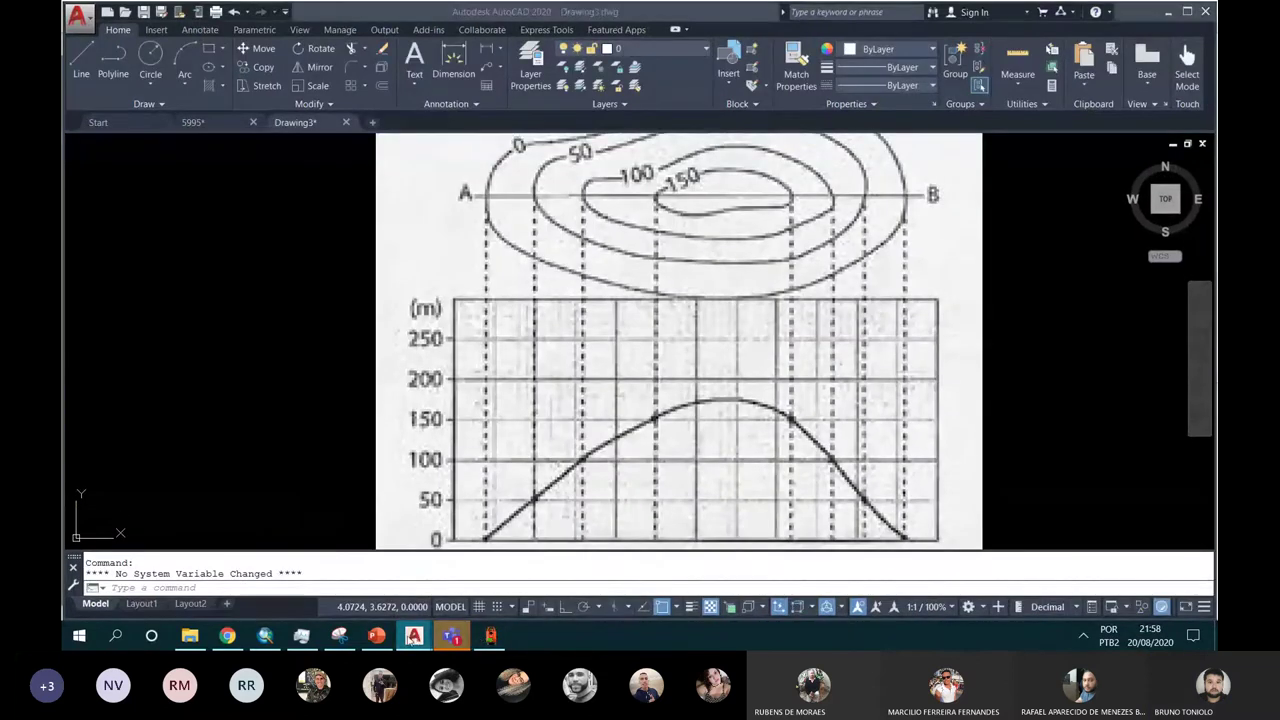
pyautogui.click(491, 634)
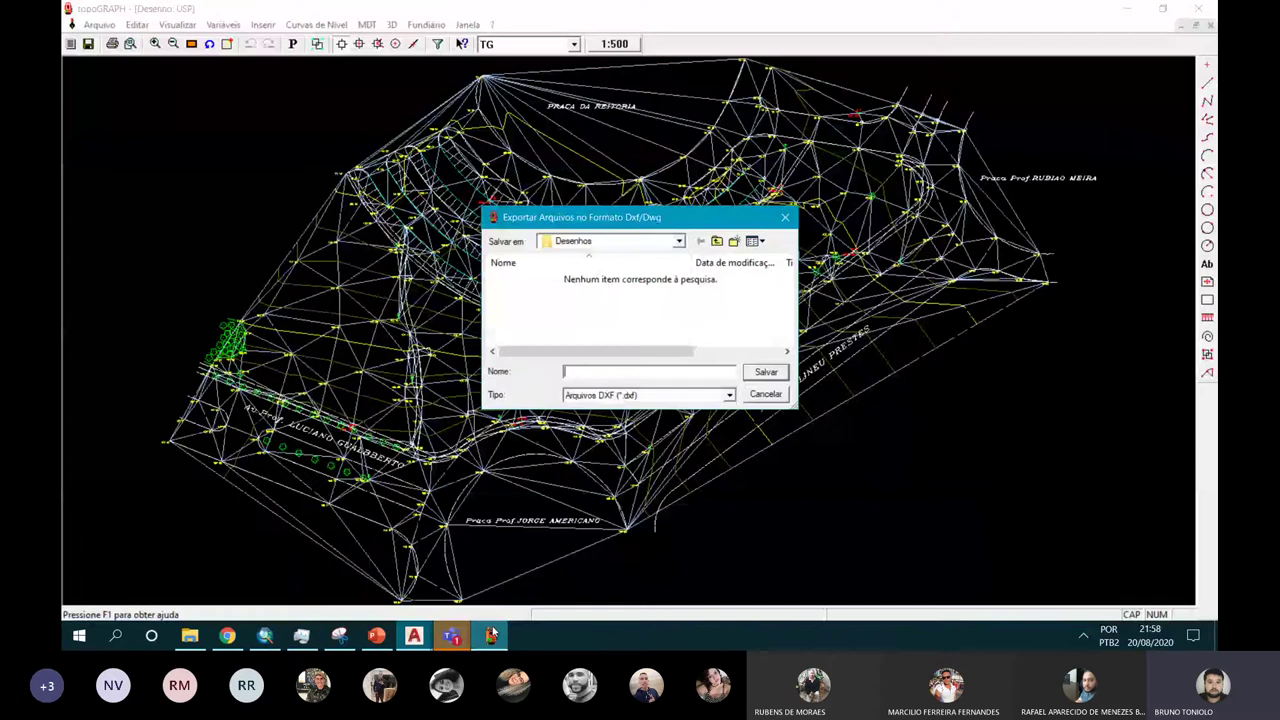
pyautogui.click(584, 245)
pyautogui.scroll(2, 586, 310)
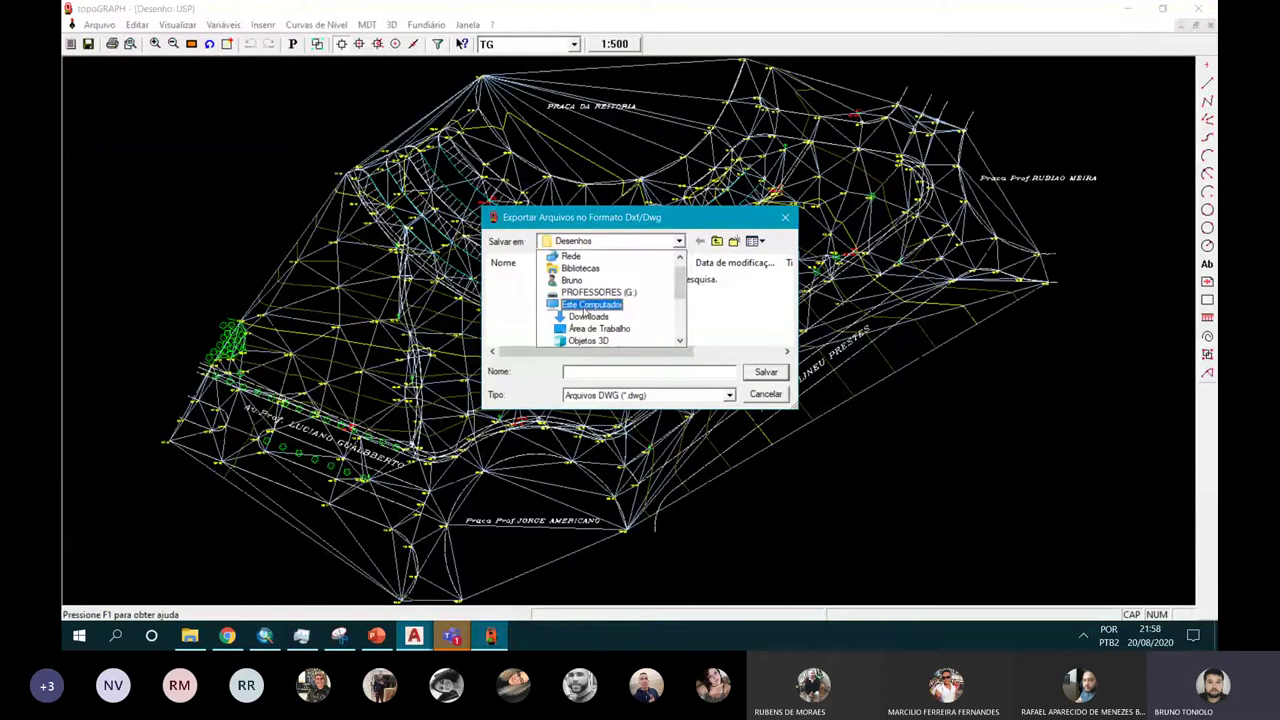
pyautogui.click(588, 316)
pyautogui.doubleClick(570, 298)
pyautogui.click(683, 322)
pyautogui.click(769, 203)
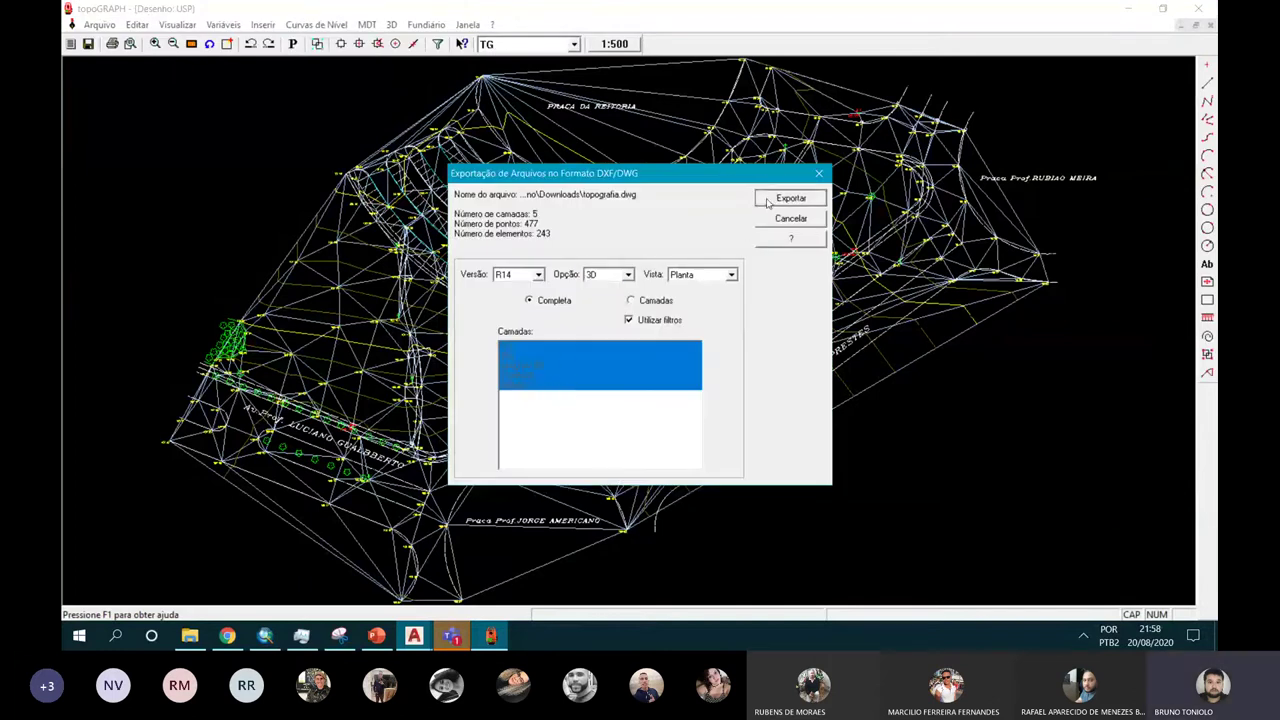
pyautogui.click(414, 635)
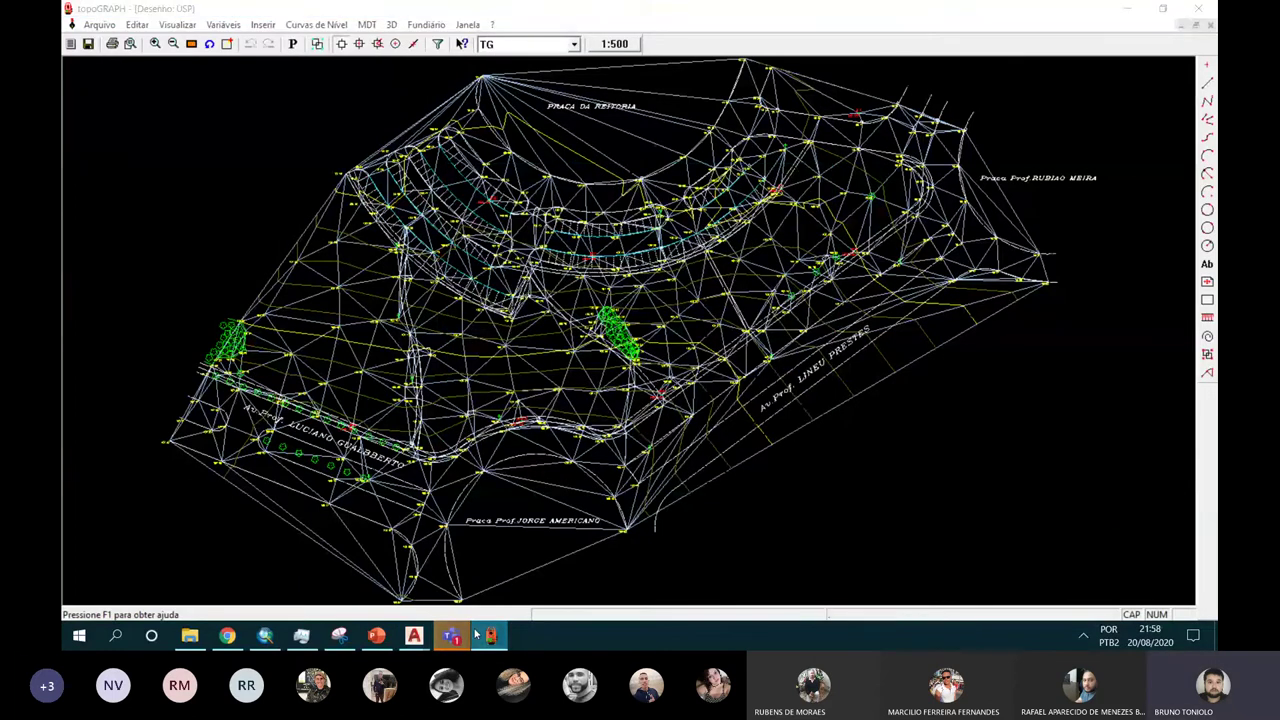
pyautogui.scroll(-2, 432, 294)
# Step: Clear the selection and open the exported topografia.dwg, zoomed to its extents
pyautogui.scroll(-2, 432, 294)
pyautogui.click(432, 294)
pyautogui.click(606, 409)
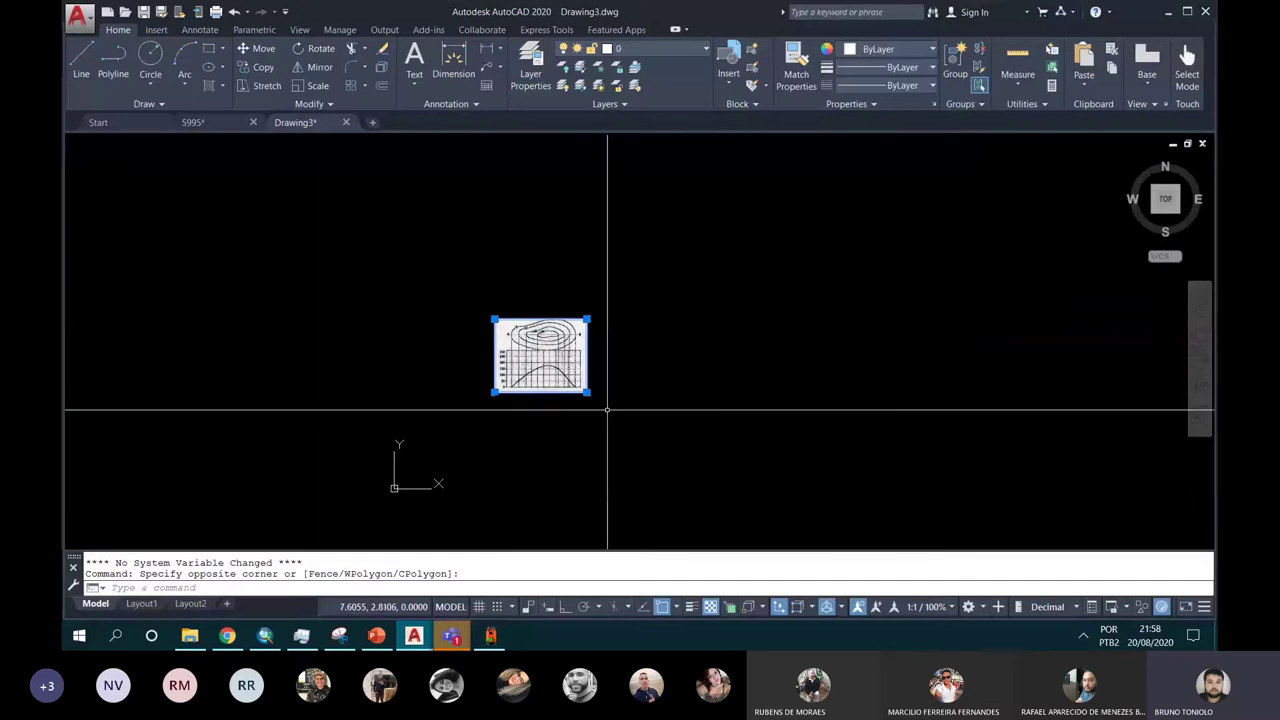
pyautogui.press('Escape')
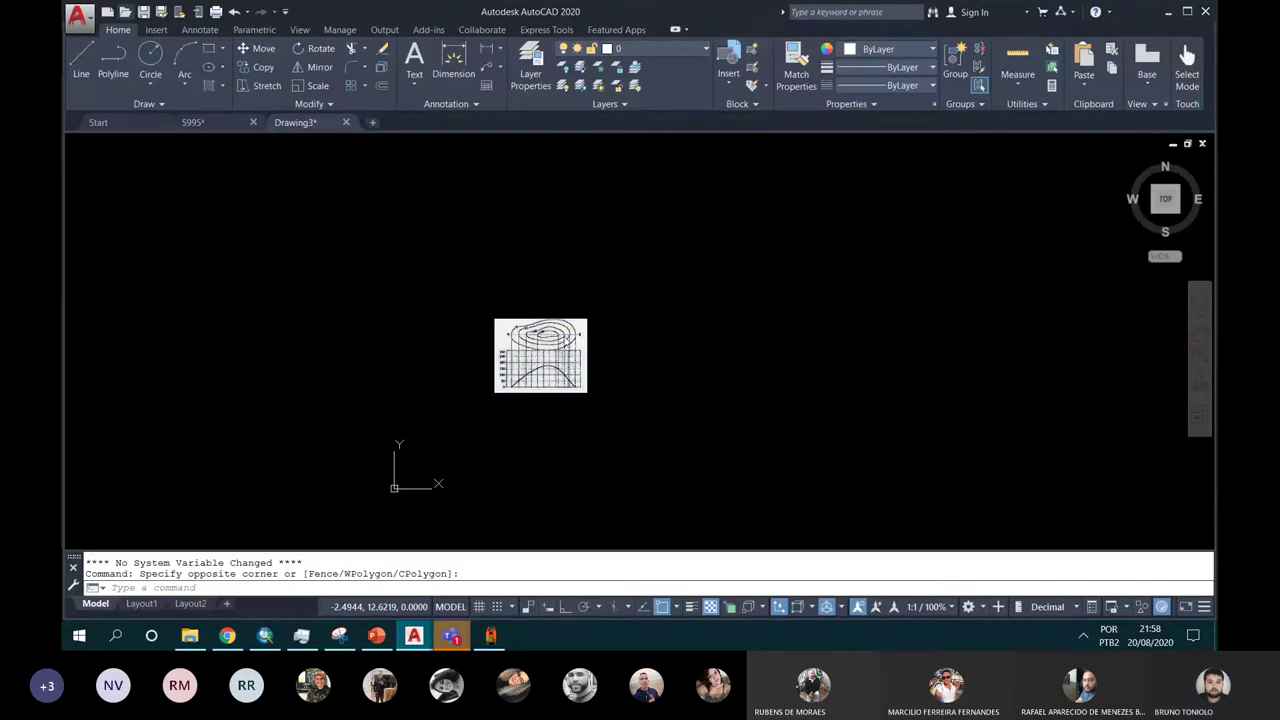
pyautogui.hotkey('ctrl', 'o')
pyautogui.scroll(-2, 566, 342)
pyautogui.scroll(1, 566, 342)
pyautogui.doubleClick(592, 254)
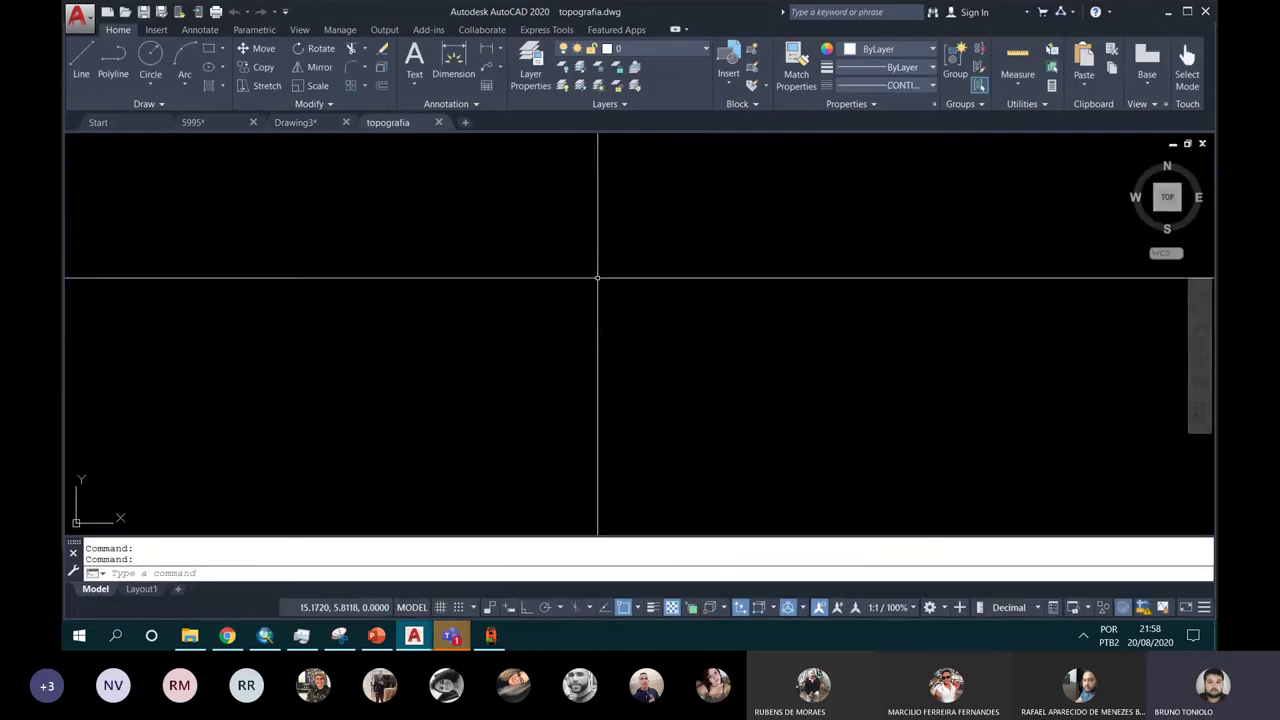
pyautogui.middleClick(590, 278)
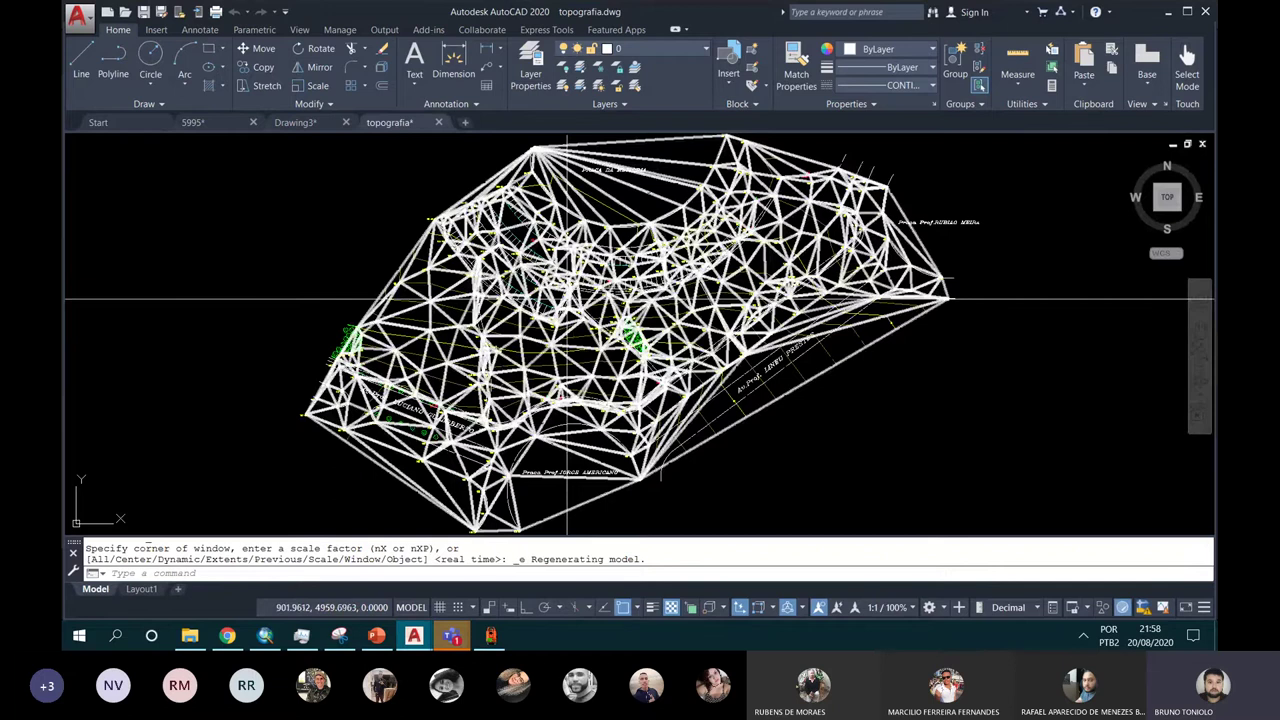
# Step: Hide the triangulated mesh so only the contours and survey details remain
pyautogui.scroll(8, 567, 298)
pyautogui.scroll(-2, 545, 270)
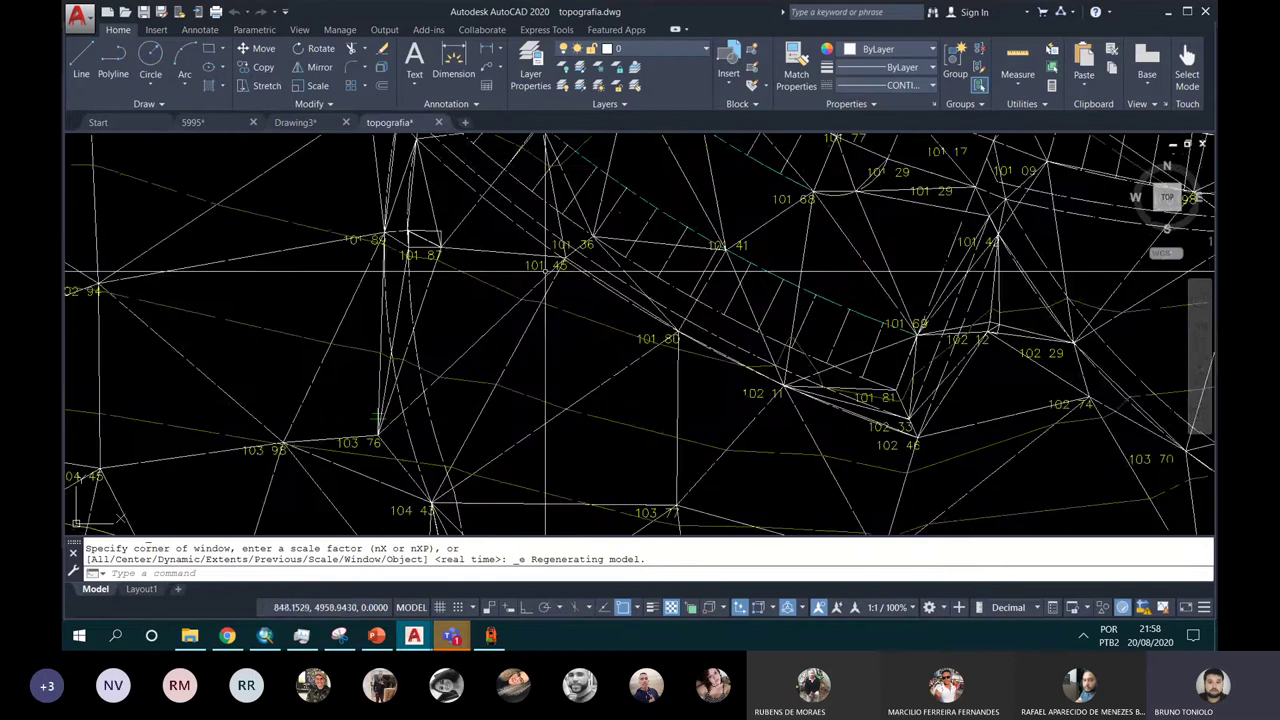
pyautogui.click(545, 270)
pyautogui.rightClick(640, 360)
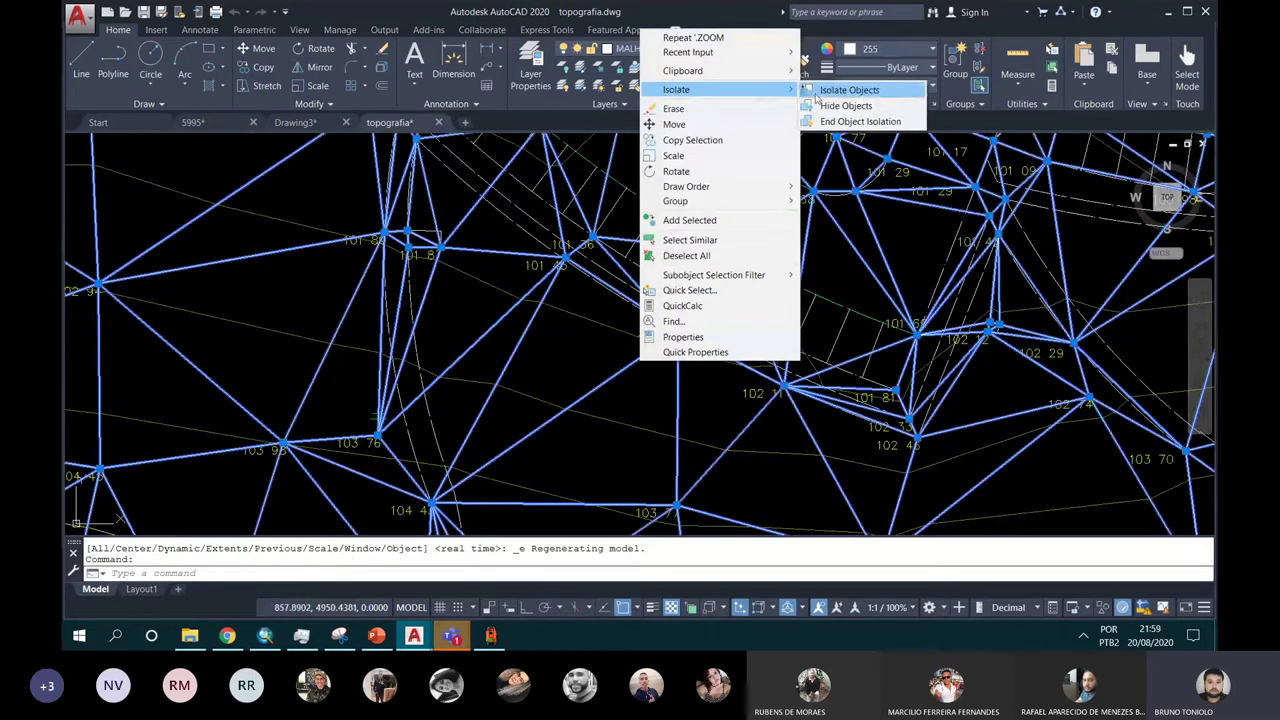
pyautogui.click(840, 106)
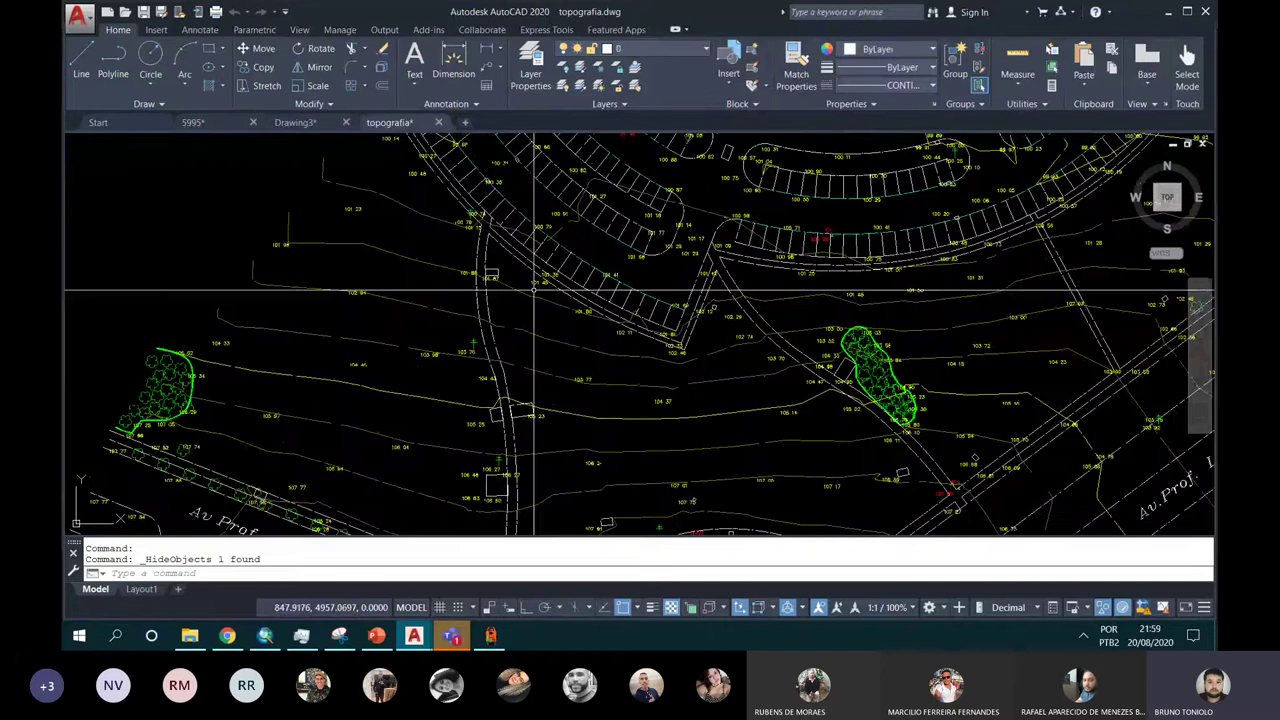
pyautogui.scroll(4, 1030, 415)
pyautogui.moveTo(557, 338)
pyautogui.mouseDown(button='middle')
pyautogui.moveTo(575, 338)
pyautogui.moveTo(547, 297)
pyautogui.mouseUp(button='middle')
pyautogui.scroll(-2, 547, 297)
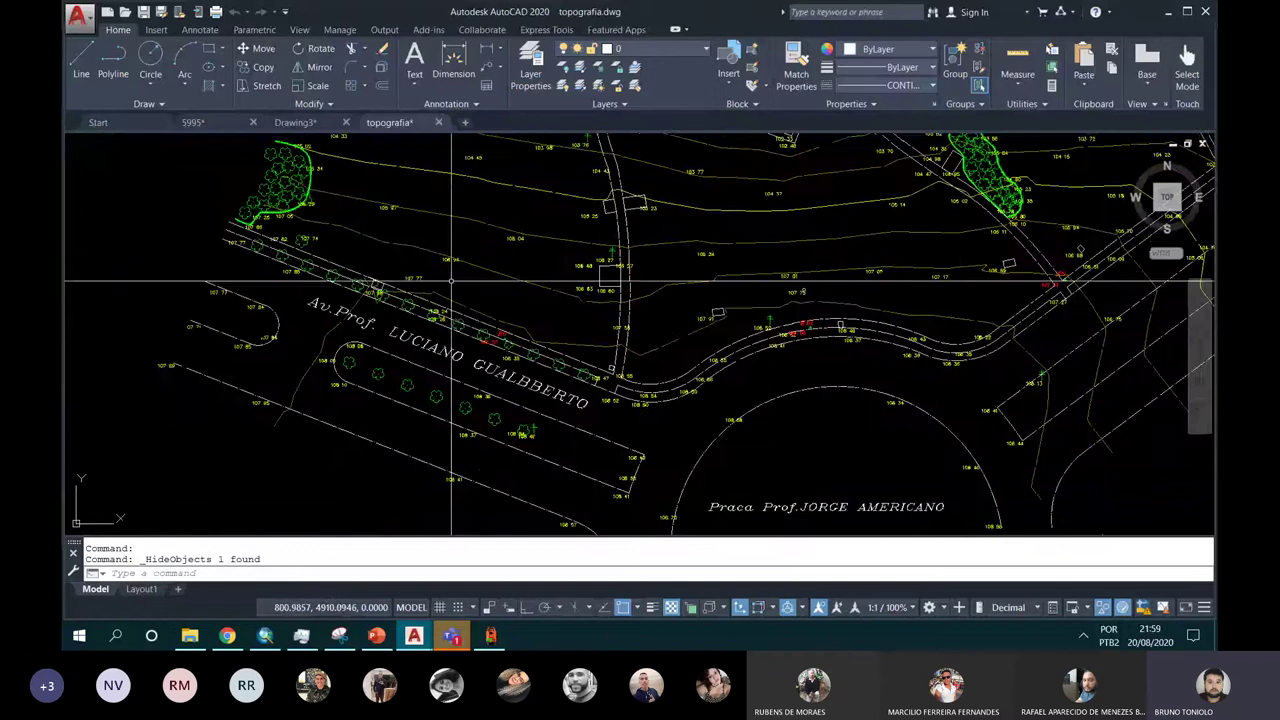
pyautogui.scroll(4, 399, 246)
pyautogui.scroll(2, 399, 246)
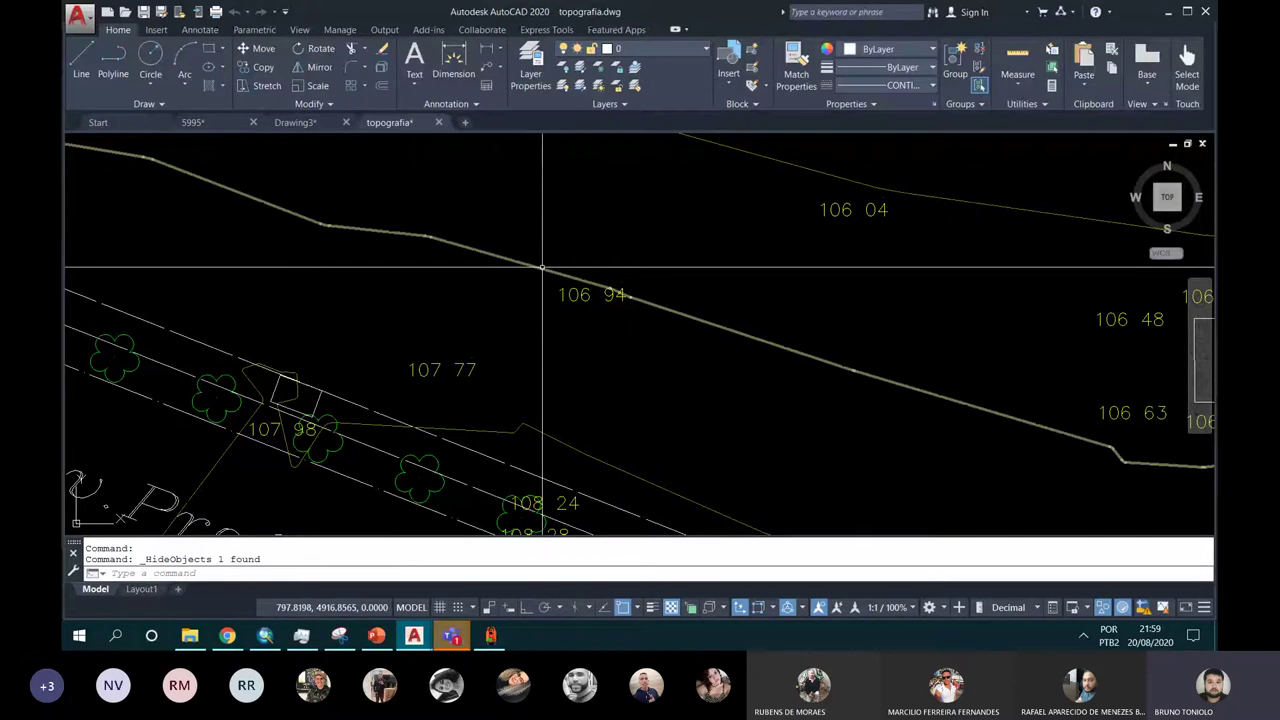
pyautogui.click(542, 268)
# Step: Make the selected contour line red
pyautogui.click(890, 48)
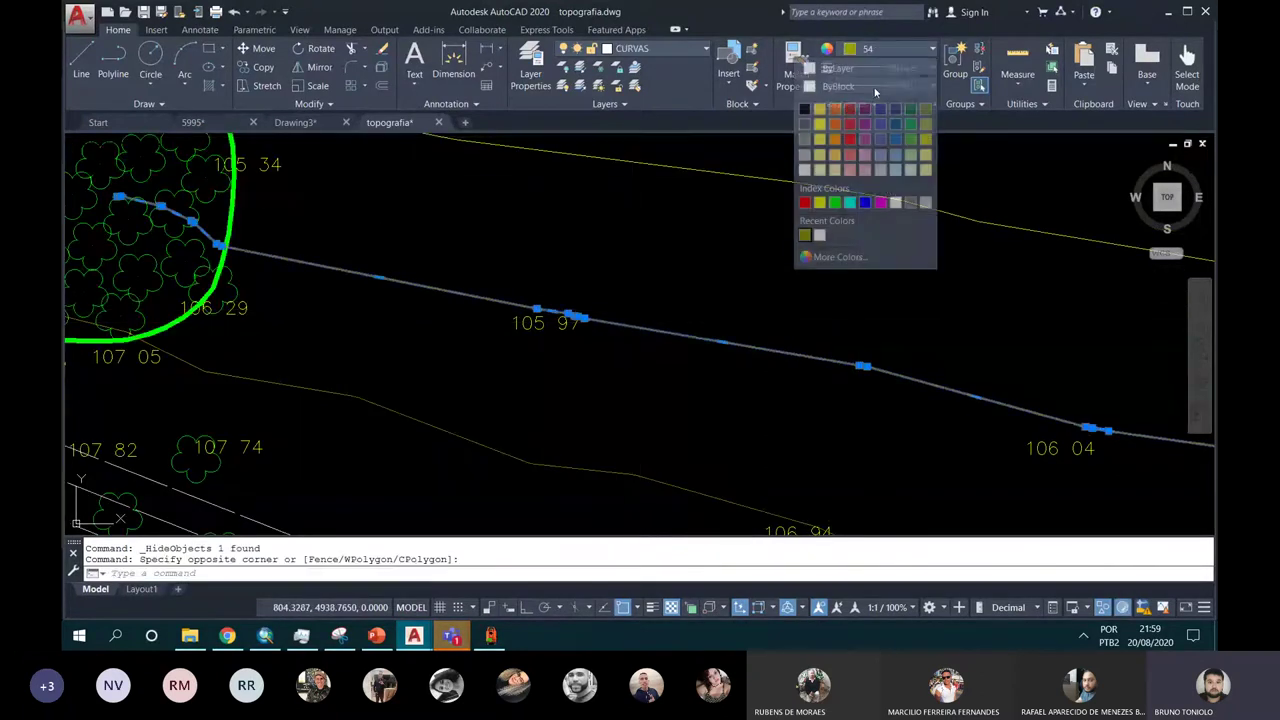
pyautogui.click(804, 202)
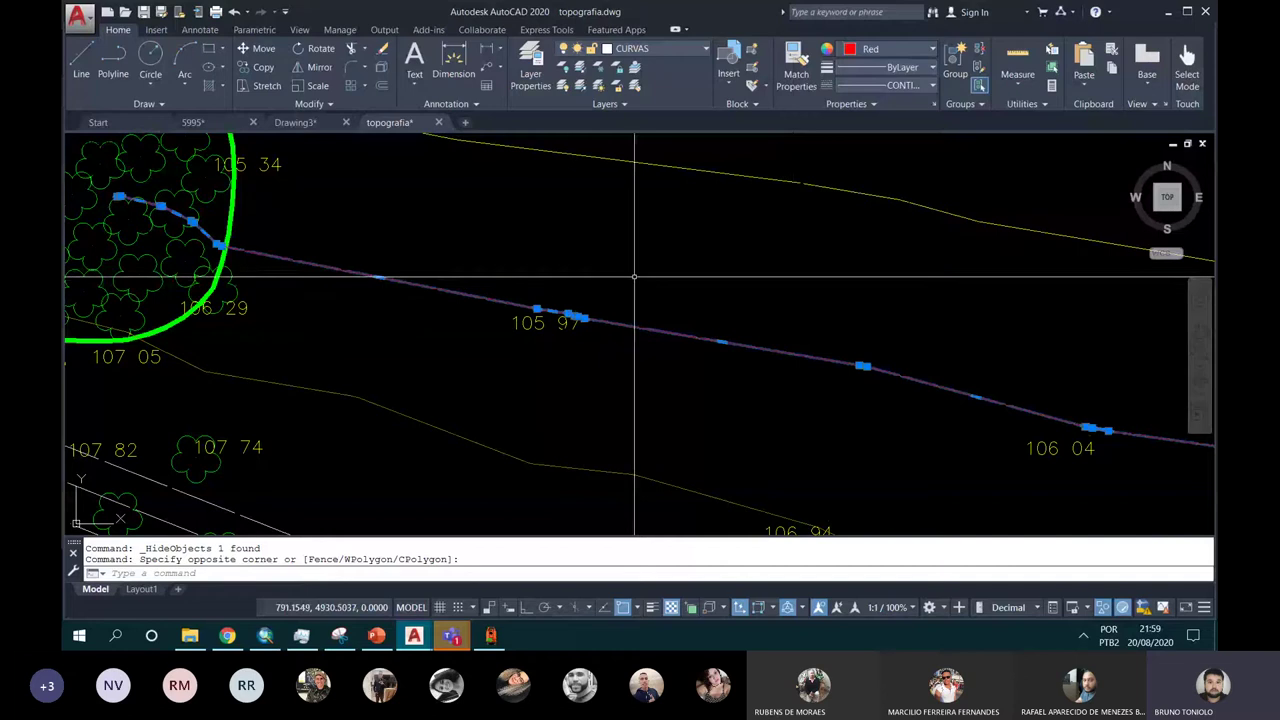
pyautogui.press('Escape')
pyautogui.press('Escape')
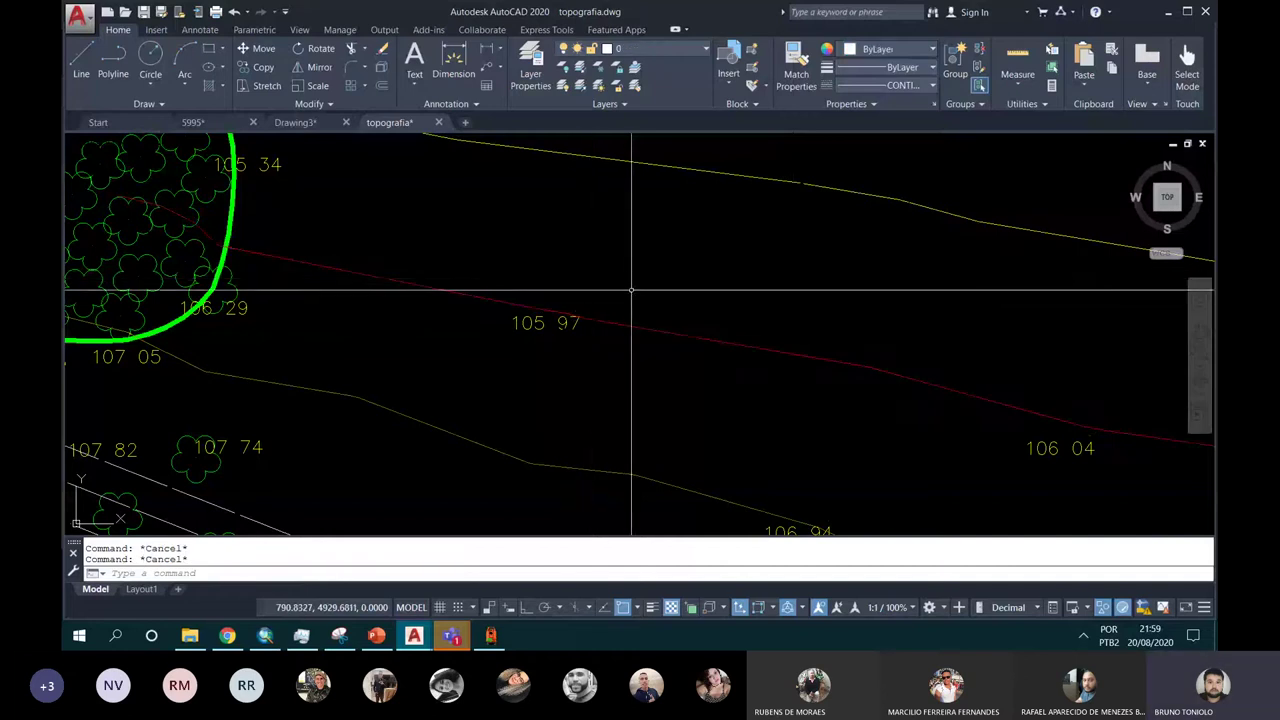
pyautogui.moveTo(608, 286); pyautogui.dragTo(477, 283, button='middle')
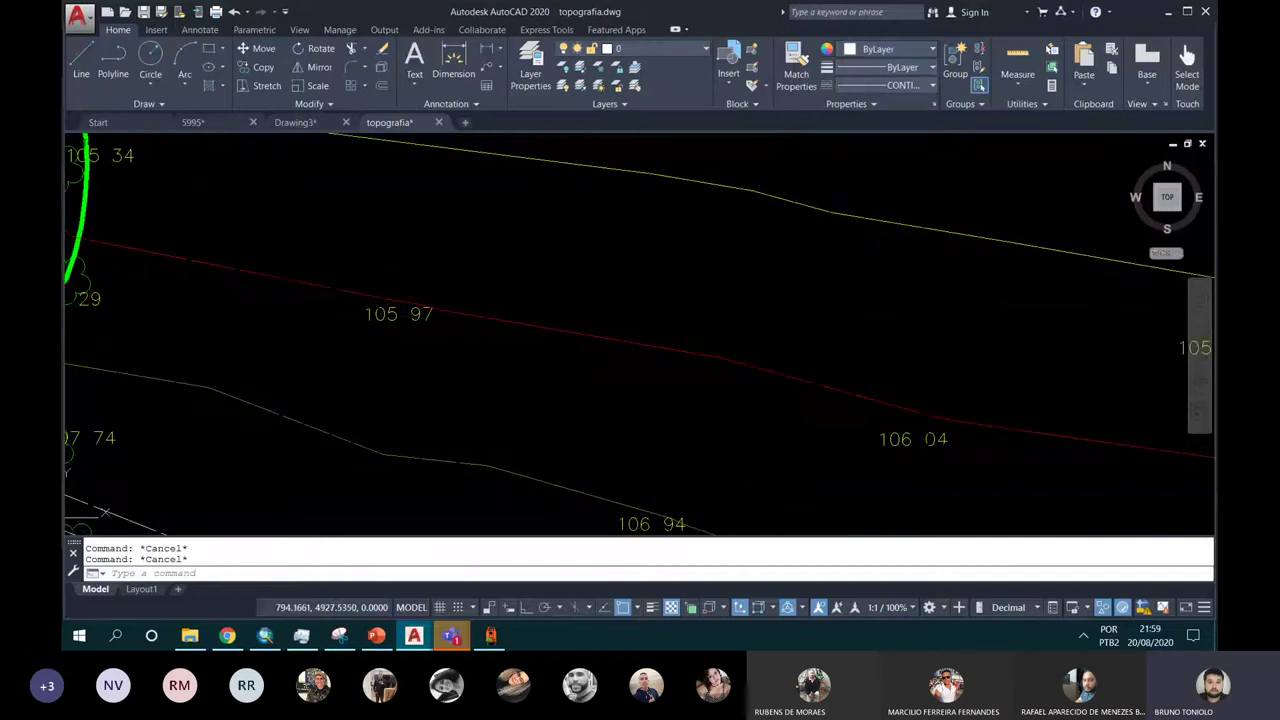
pyautogui.scroll(3, 452, 312)
pyautogui.scroll(3, 441, 308)
pyautogui.moveTo(449, 277); pyautogui.dragTo(528, 277, button='middle')
pyautogui.scroll(-4, 640, 320)
# Step: Reselect the red contour to inspect it near Av. Prof. Luciano Gualberto, then deselect it
pyautogui.click(671, 329)
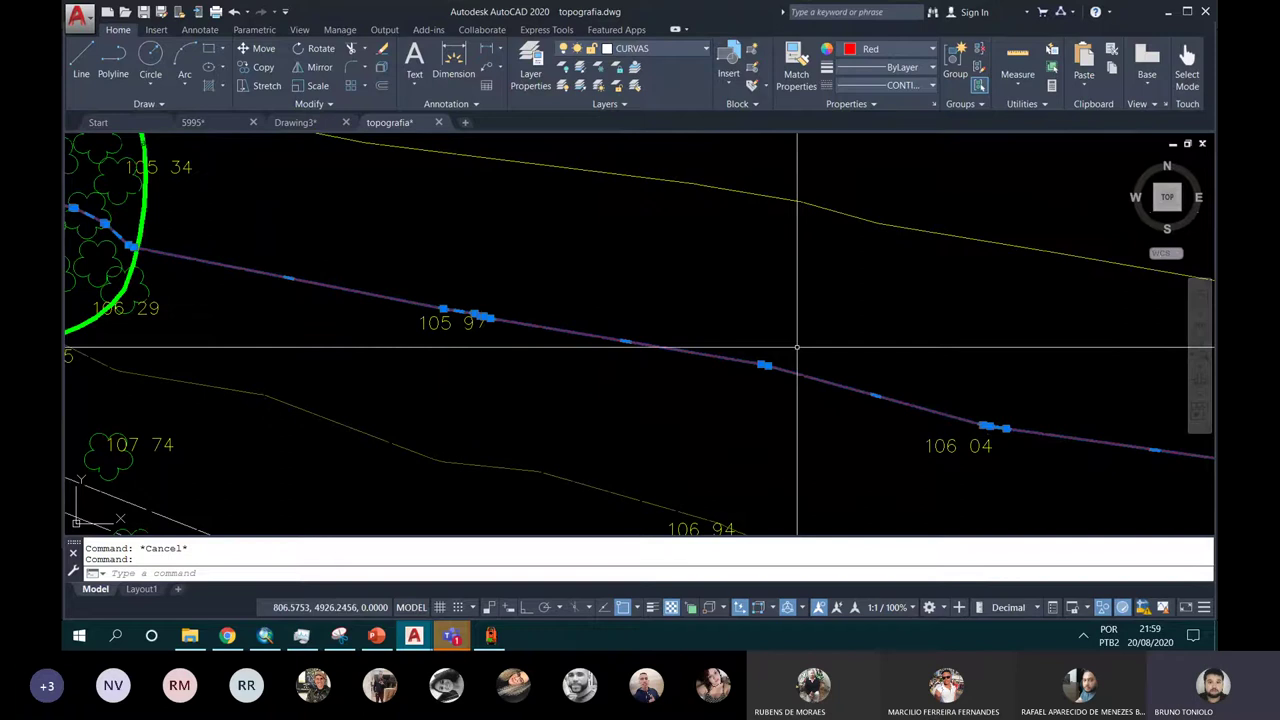
pyautogui.scroll(2, 486, 306)
pyautogui.scroll(4, 451, 308)
pyautogui.scroll(-4, 516, 293)
pyautogui.scroll(-2, 609, 297)
pyautogui.scroll(2, 777, 371)
pyautogui.scroll(1, 877, 378)
pyautogui.scroll(-5, 829, 372)
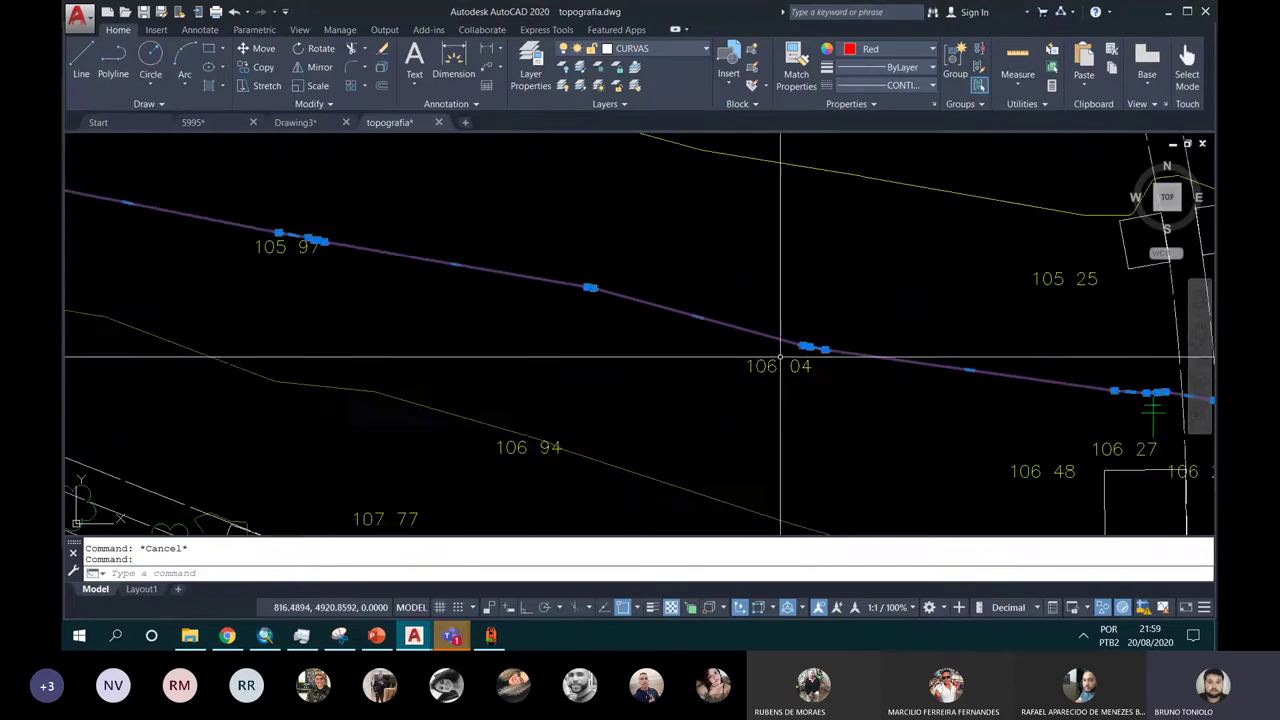
pyautogui.press('Escape')
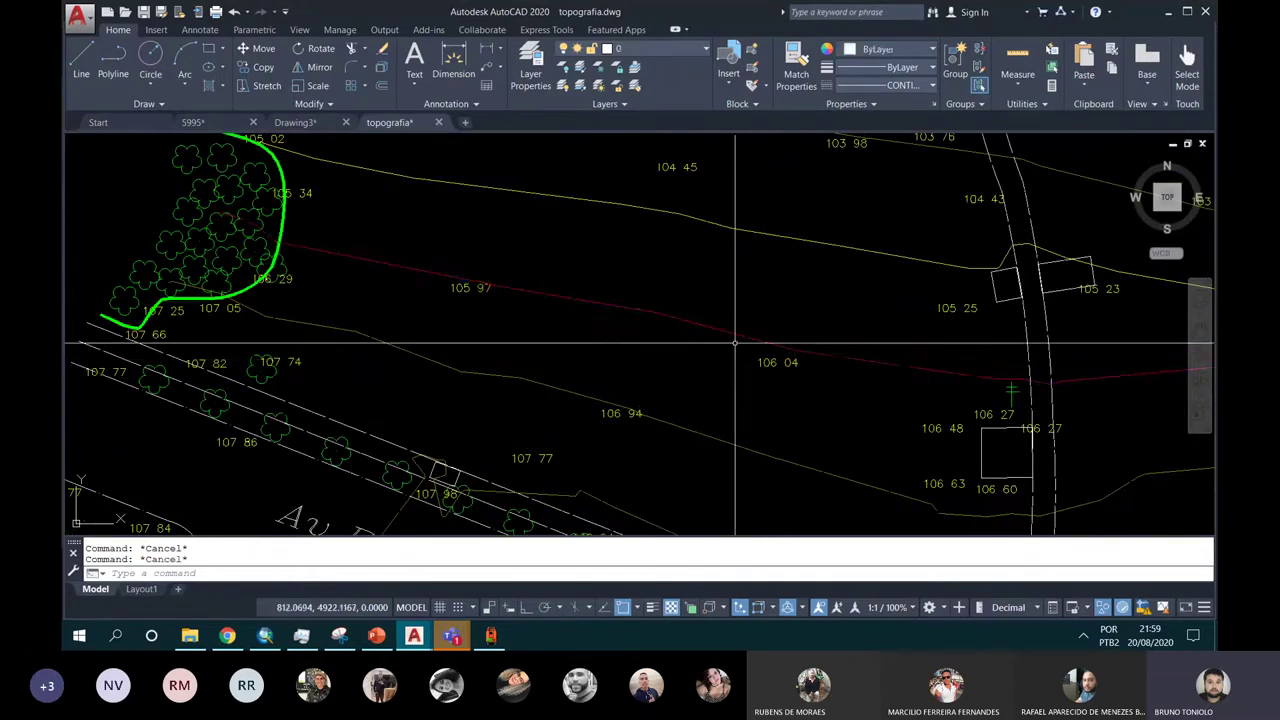
pyautogui.click(737, 342)
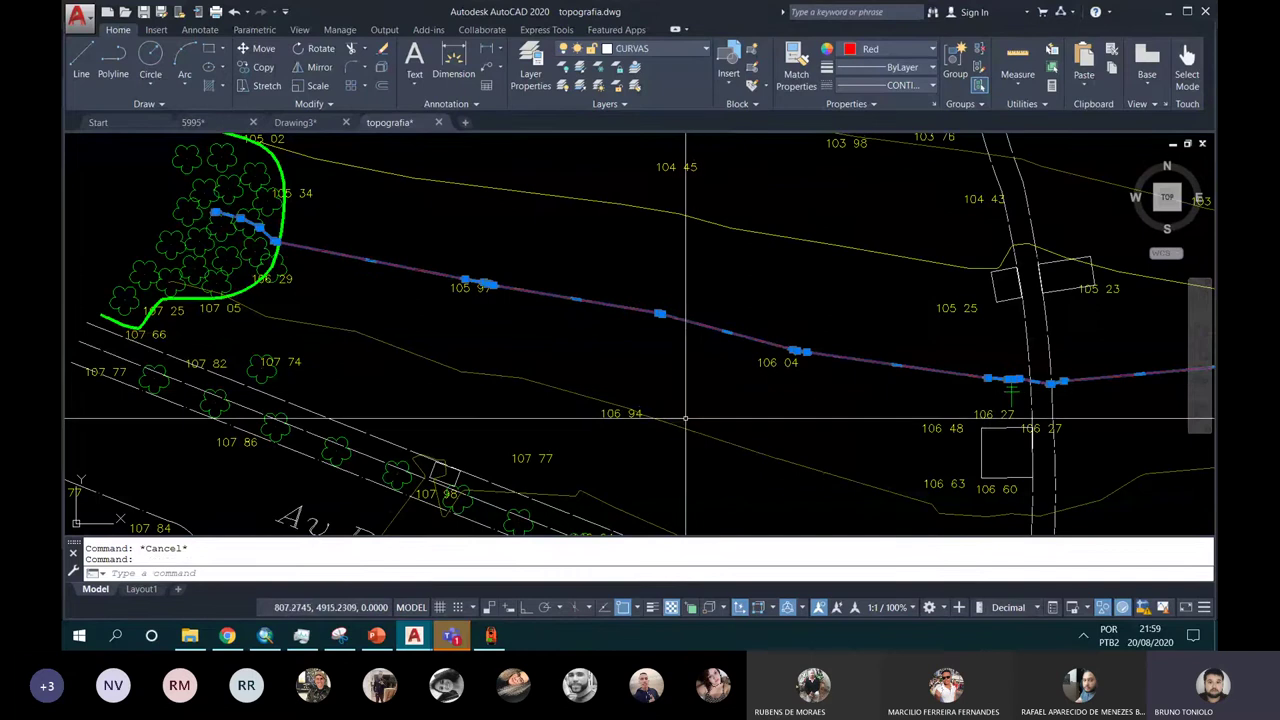
pyautogui.moveTo(685, 425)
pyautogui.mouseDown(button='middle')
pyautogui.moveTo(704, 330)
pyautogui.moveTo(759, 202)
pyautogui.mouseUp(button='middle')
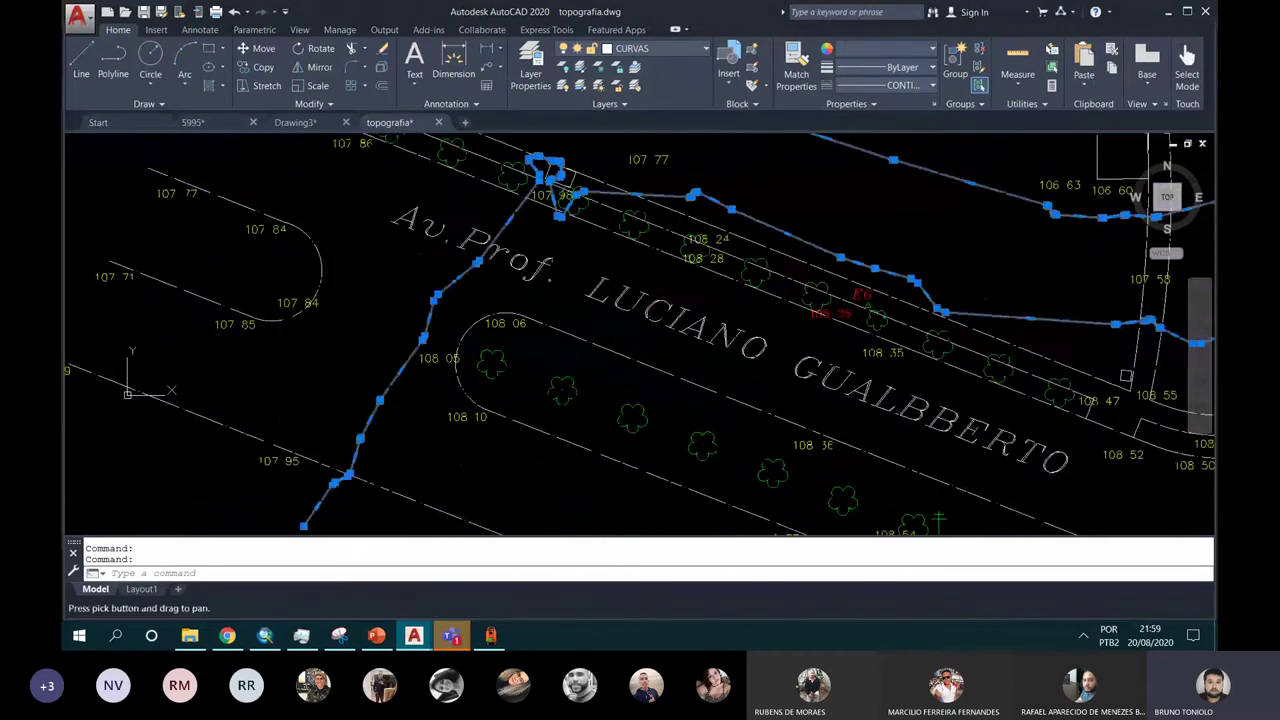
pyautogui.scroll(-4, 495, 525)
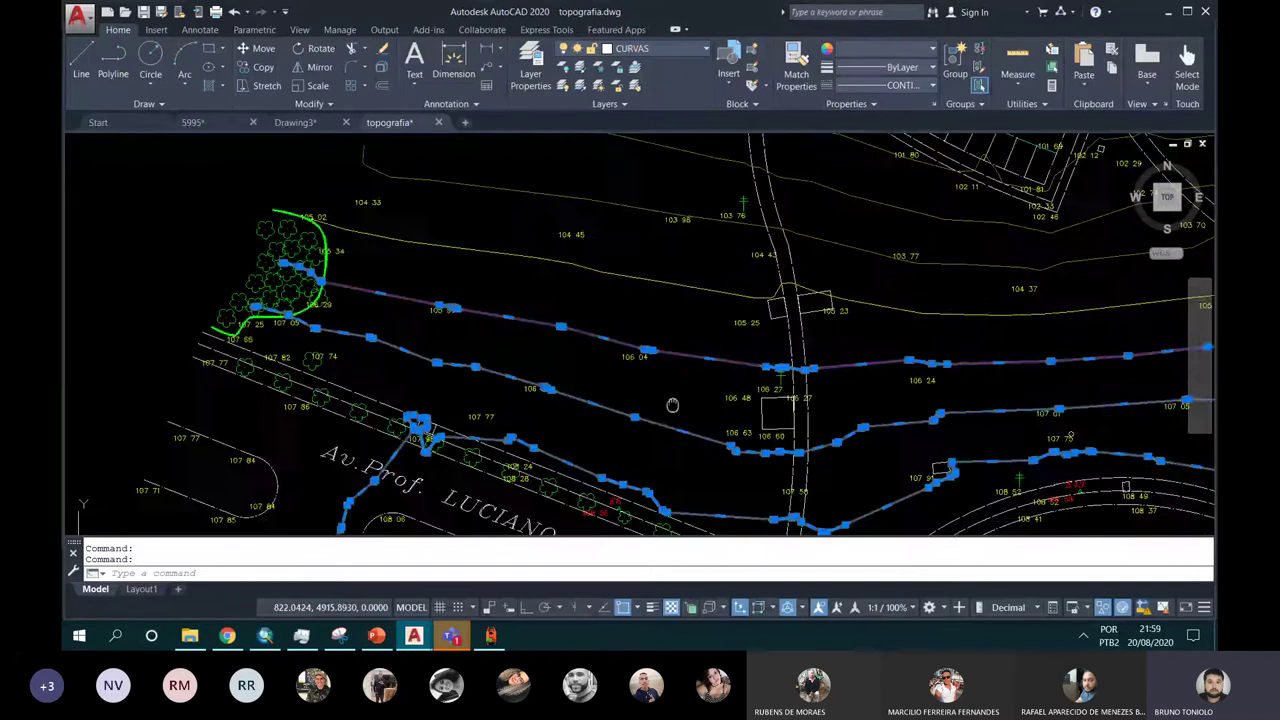
pyautogui.press('Escape')
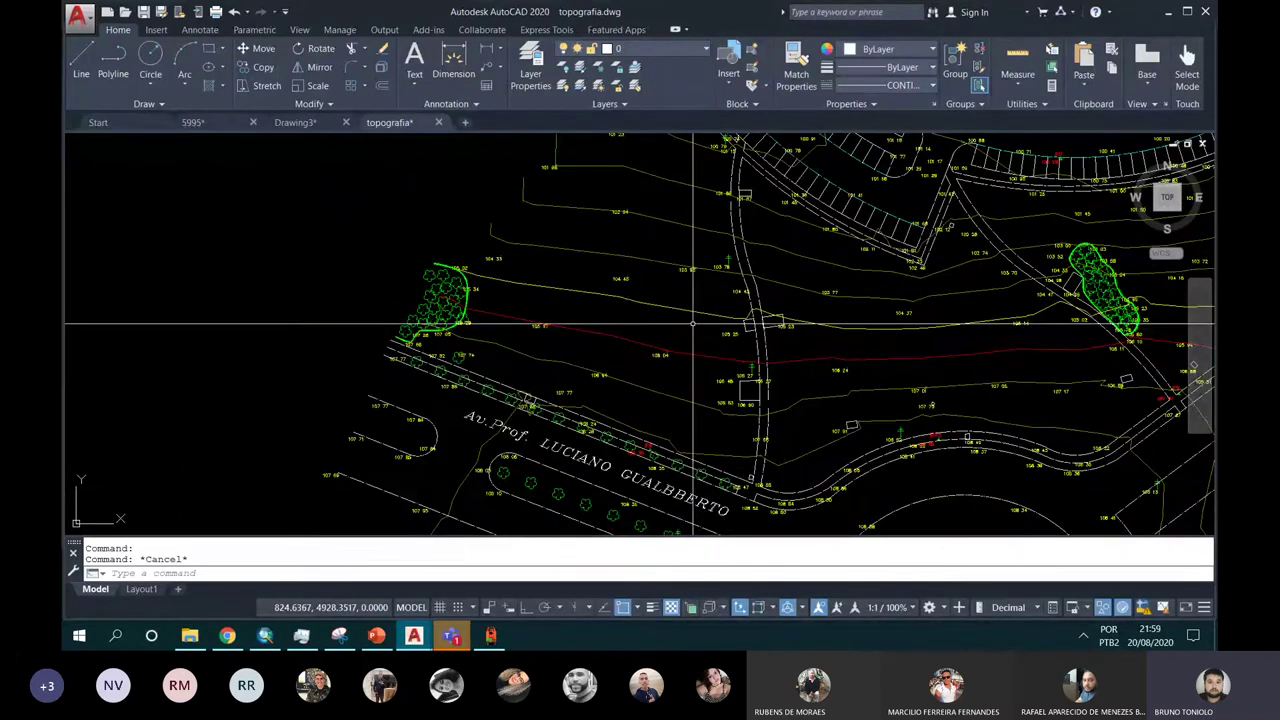
# Step: Check a yellow CURVAS contour's properties (MO): elevation 105, length 253.08
pyautogui.scroll(2, 650, 377)
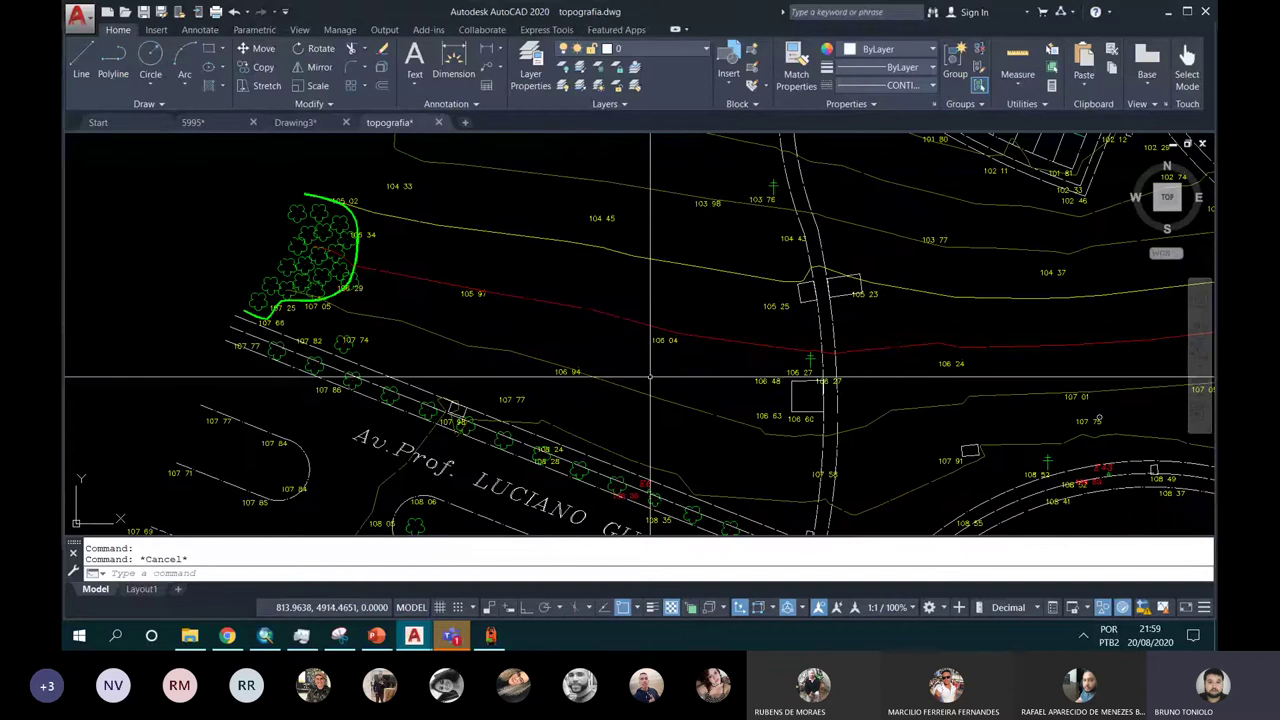
pyautogui.scroll(-2, 650, 377)
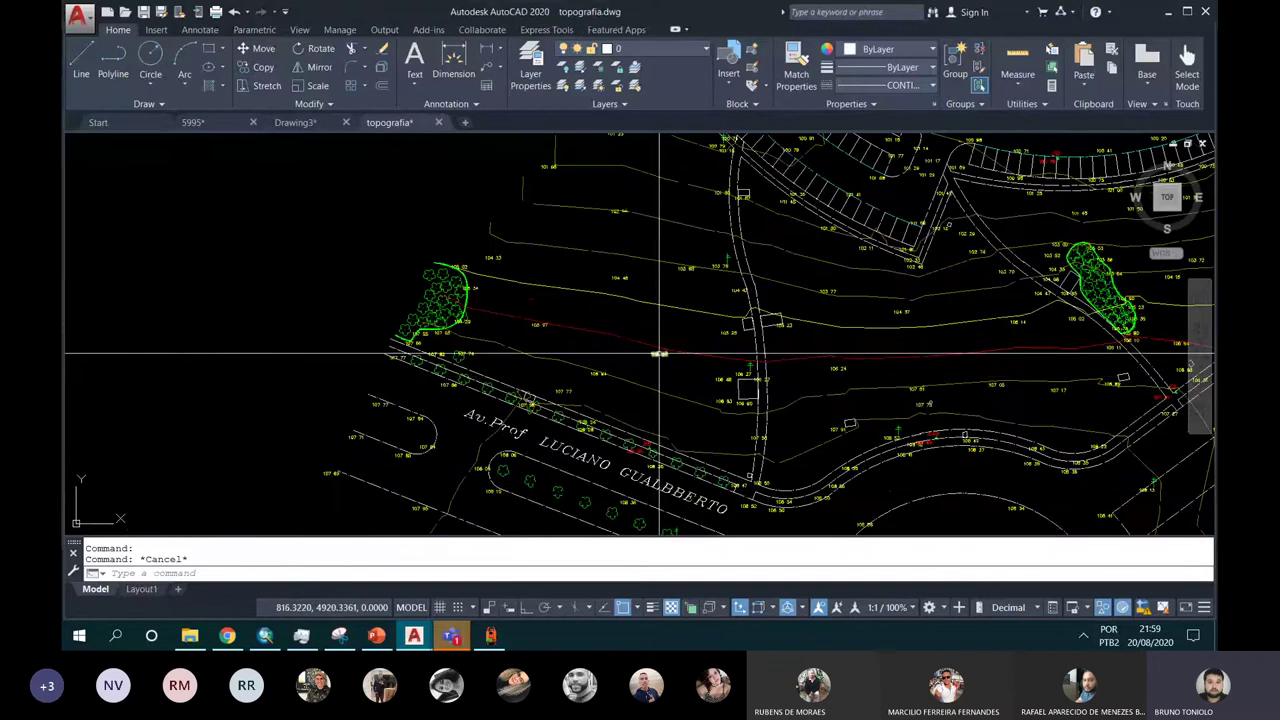
pyautogui.moveTo(663, 352); pyautogui.dragTo(659, 391, button='middle')
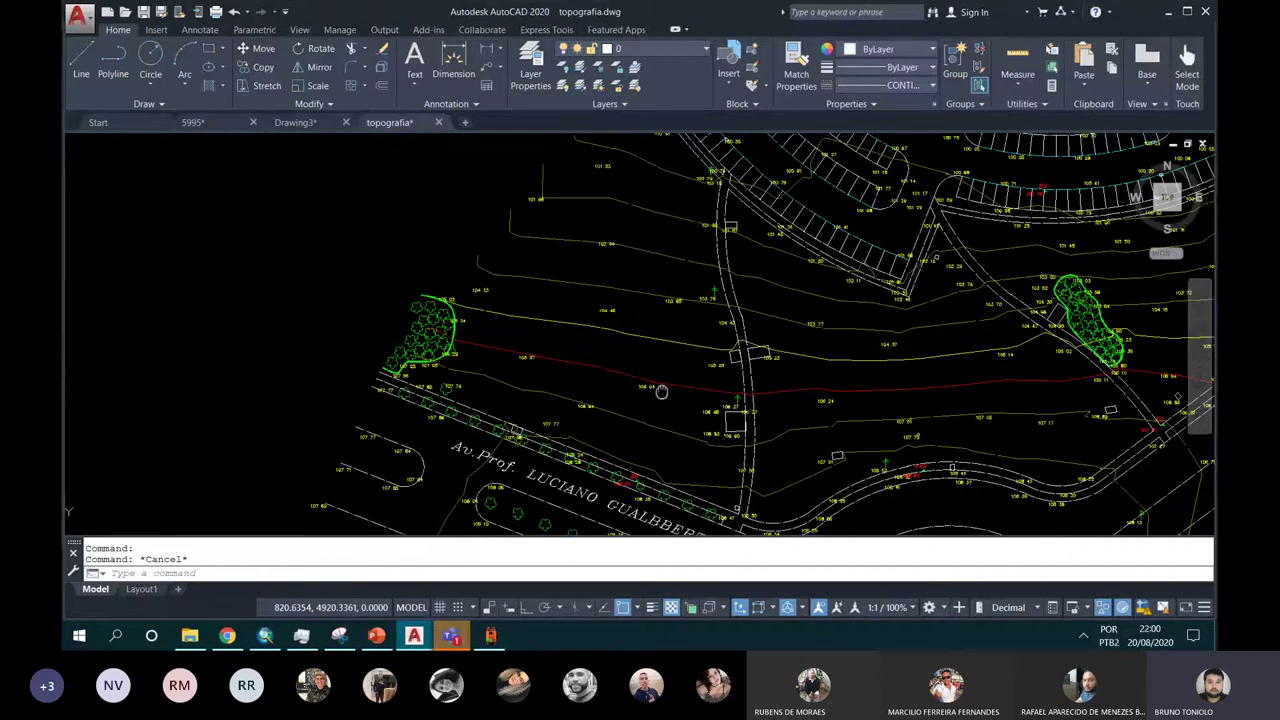
pyautogui.scroll(-1, 662, 369)
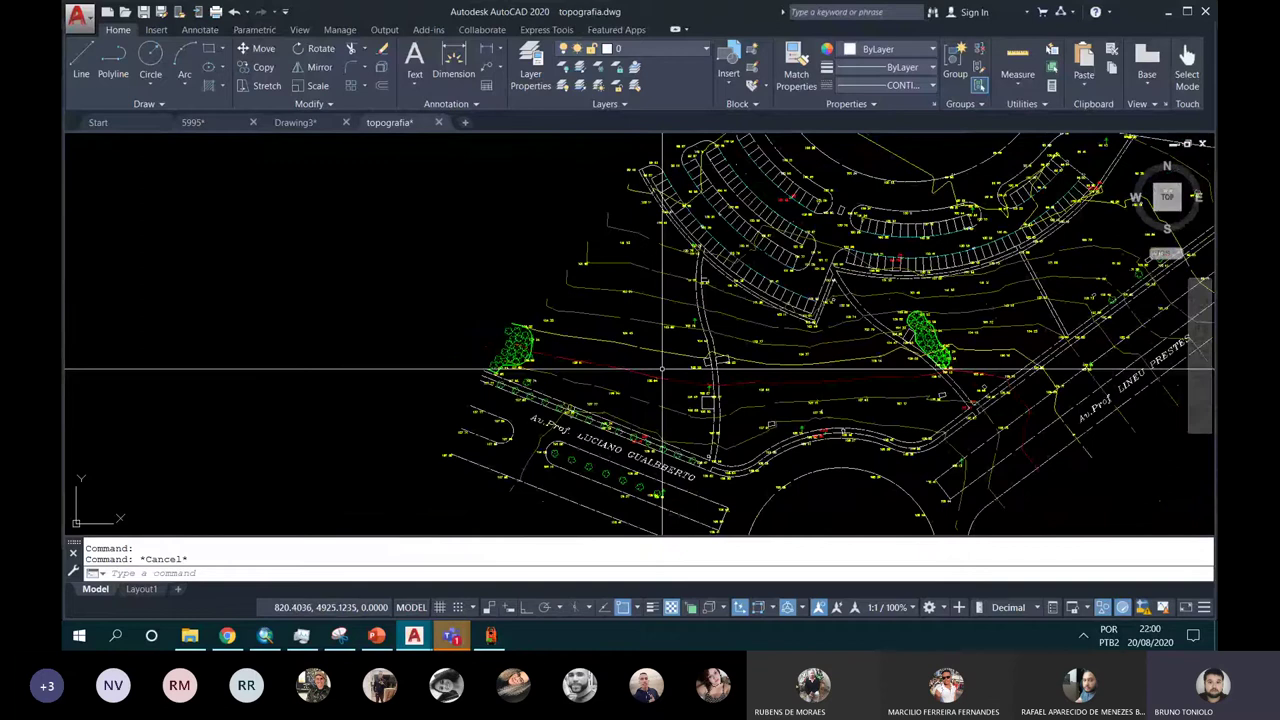
pyautogui.moveTo(709, 342); pyautogui.dragTo(657, 342, button='middle')
pyautogui.scroll(3, 660, 340)
pyautogui.click(585, 389)
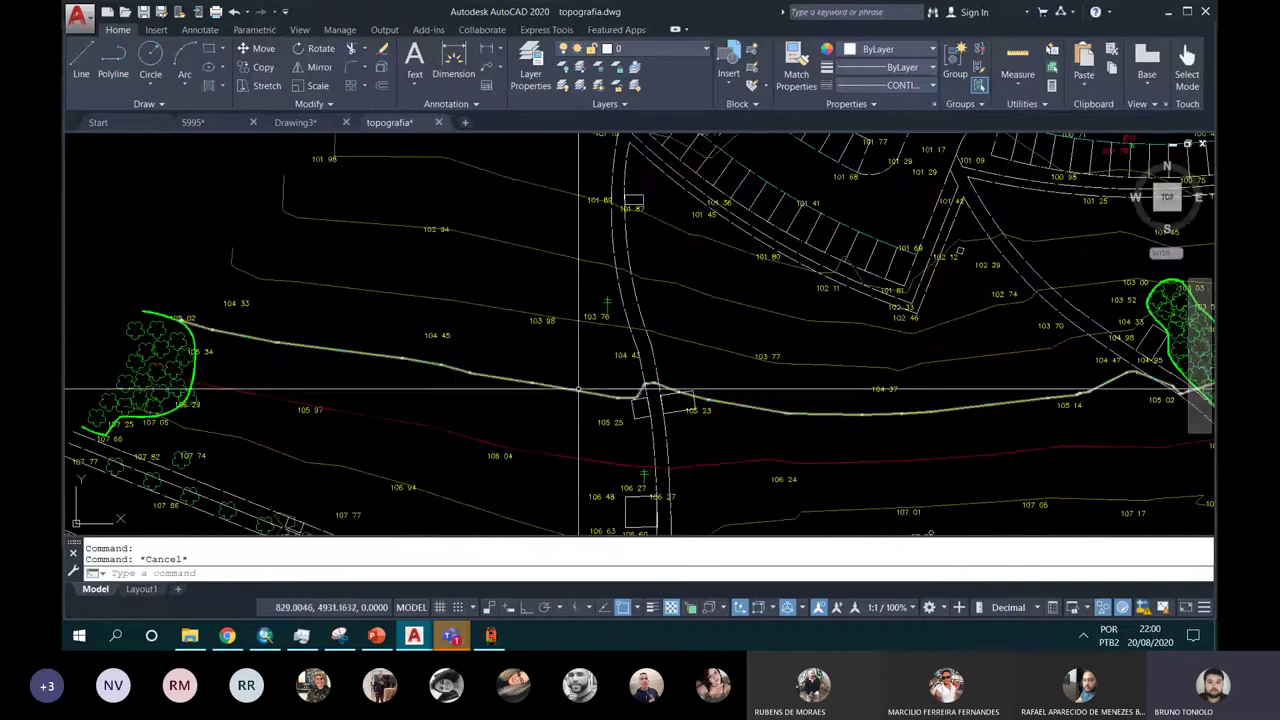
pyautogui.write('mo')
pyautogui.press('Return')
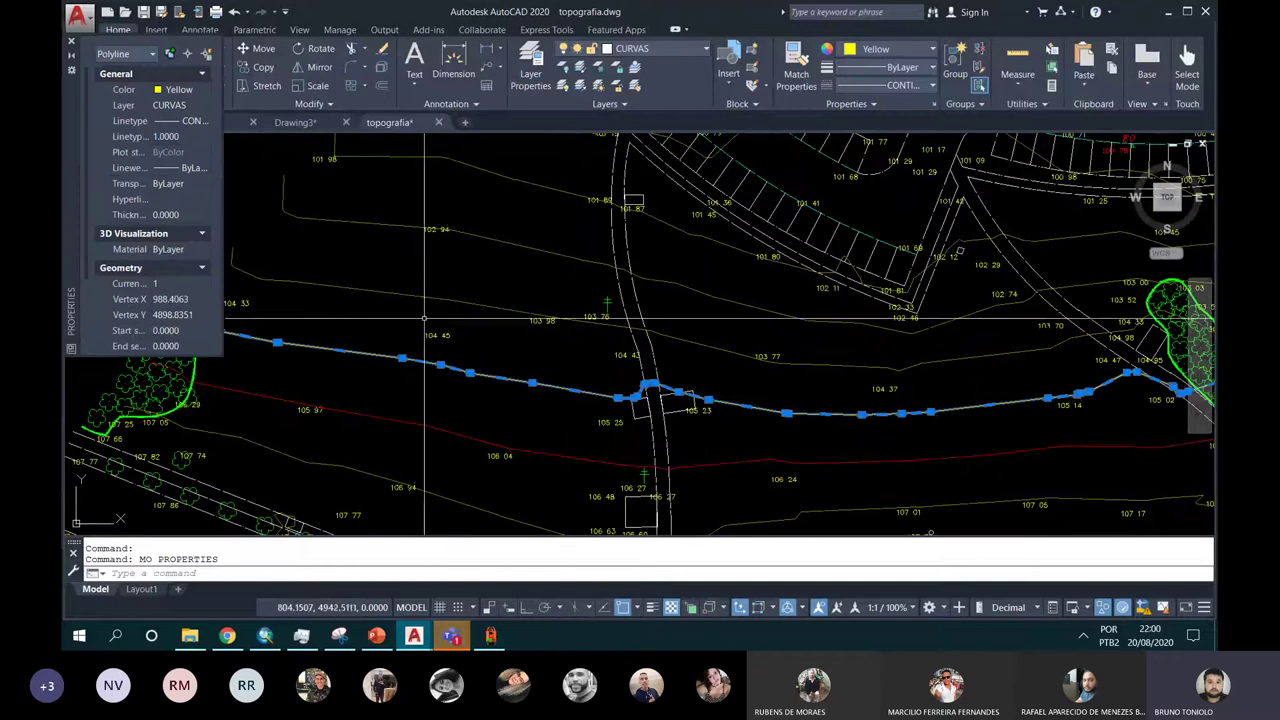
pyautogui.scroll(-2, 174, 290)
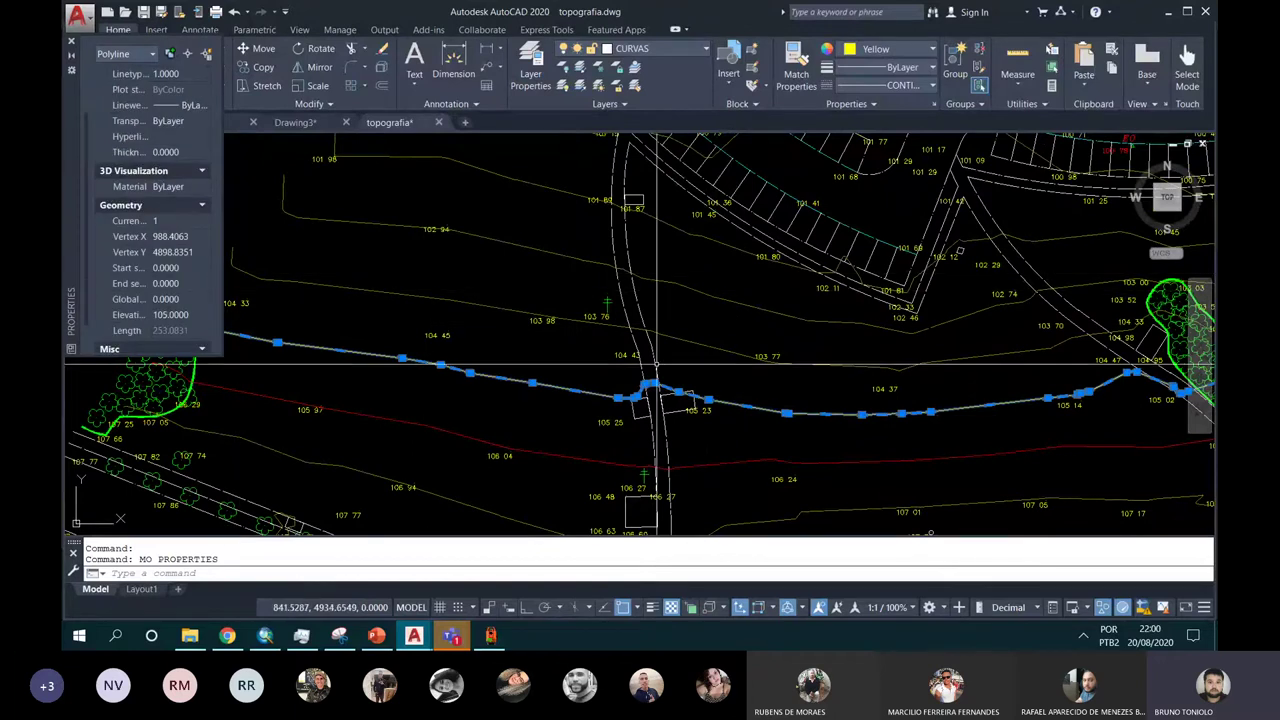
pyautogui.press('Escape')
pyautogui.press('Escape')
pyautogui.scroll(-5, 670, 314)
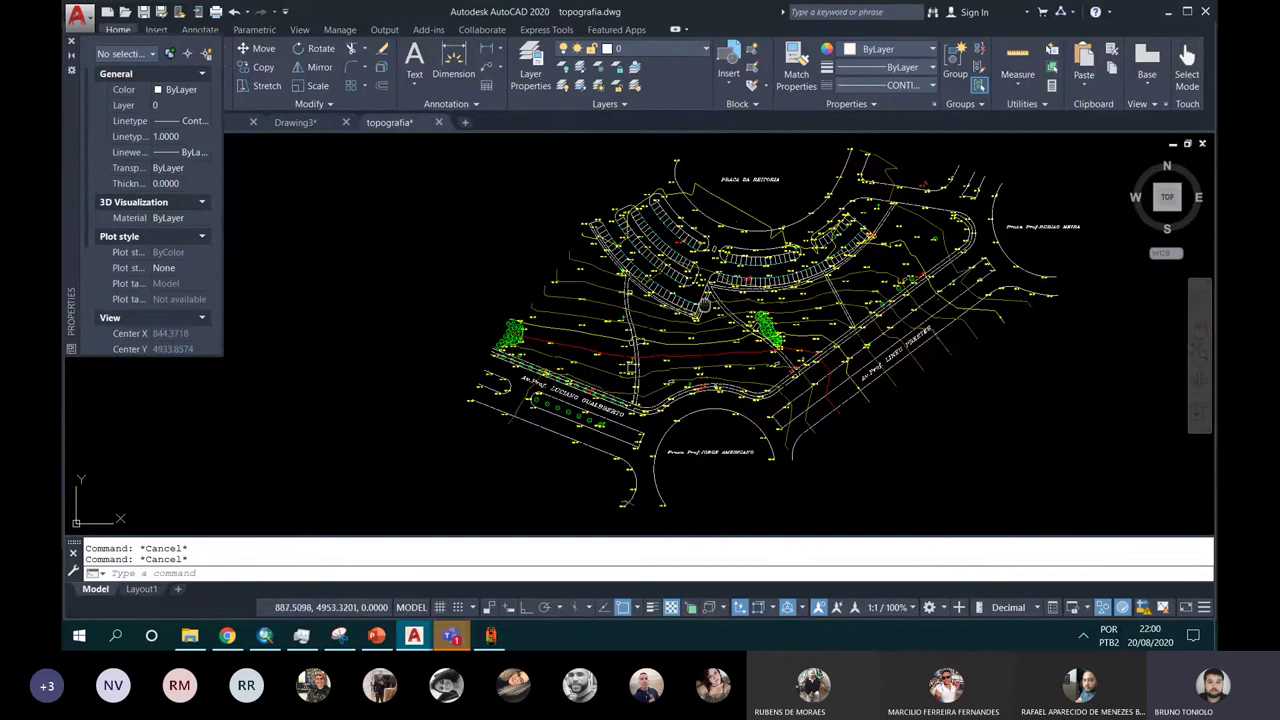
pyautogui.moveTo(705, 305); pyautogui.dragTo(660, 303, button='middle')
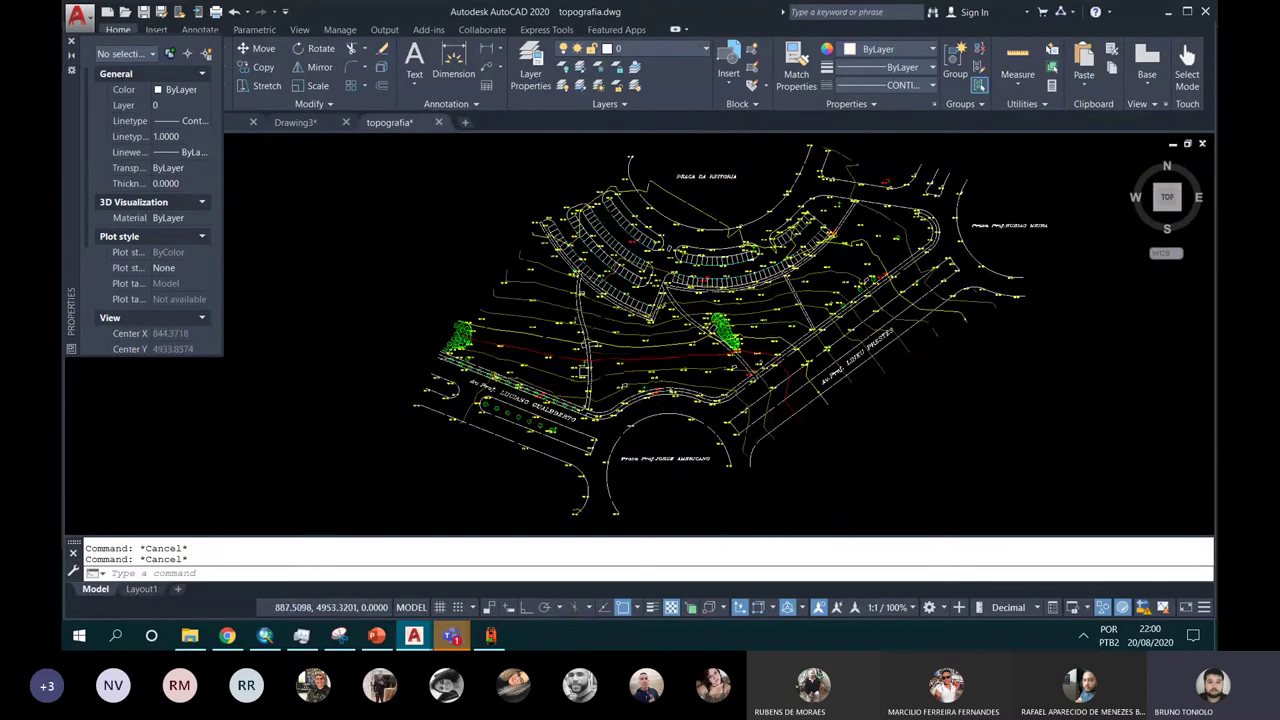
# Step: Switch to the SW isometric view and orbit to a low side angle of the contour lines
pyautogui.middleClick(1162, 215)
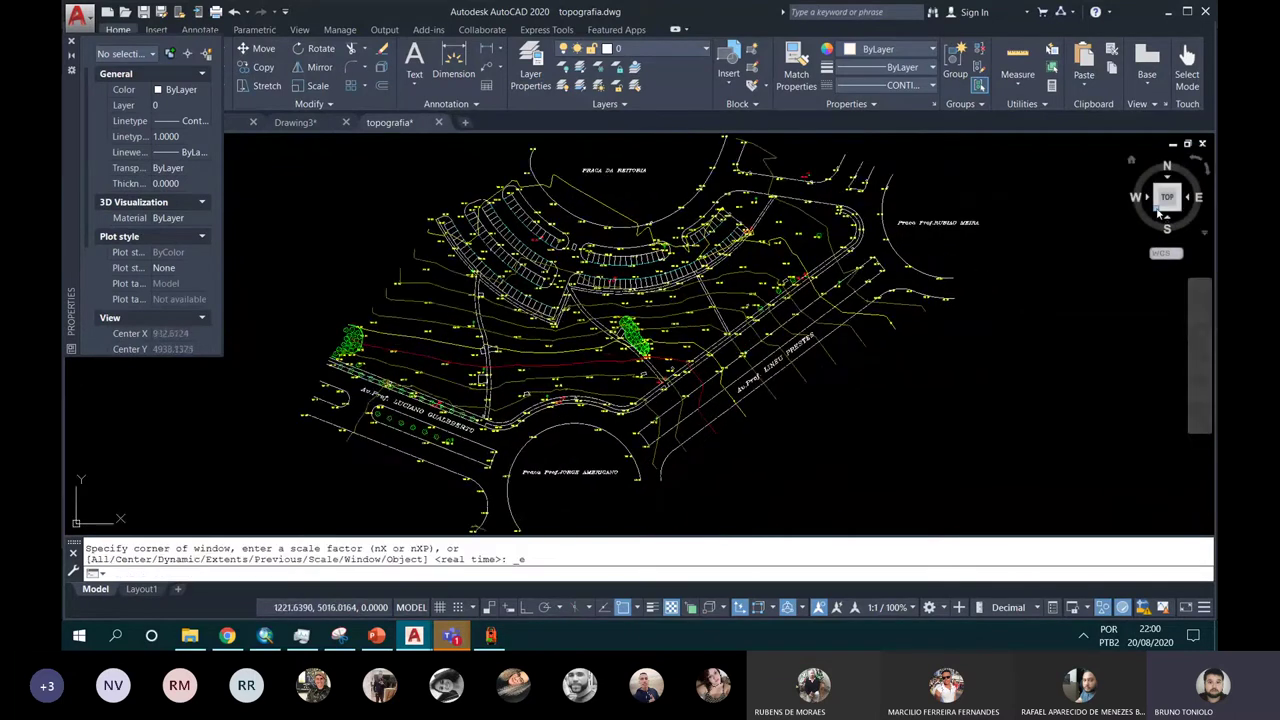
pyautogui.click(1160, 213)
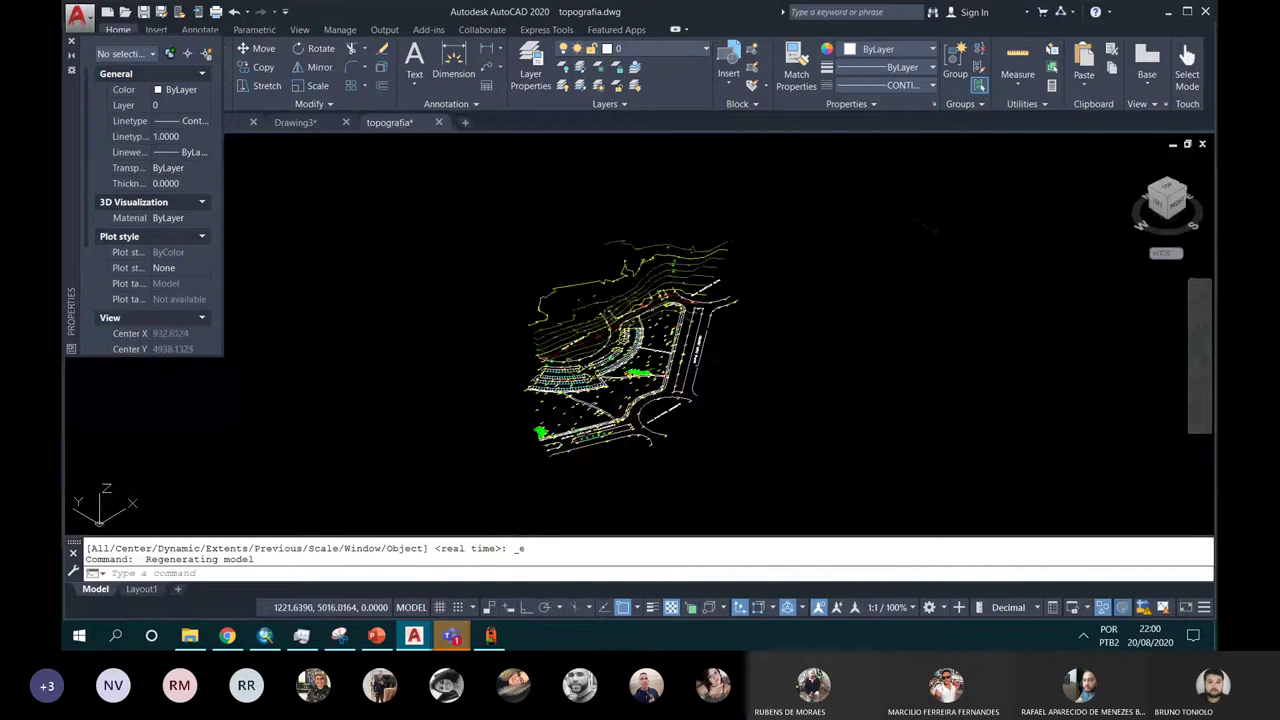
pyautogui.keyDown('shift'); pyautogui.moveTo(670, 310); pyautogui.dragTo(715, 308, button='middle'); pyautogui.keyUp('shift')
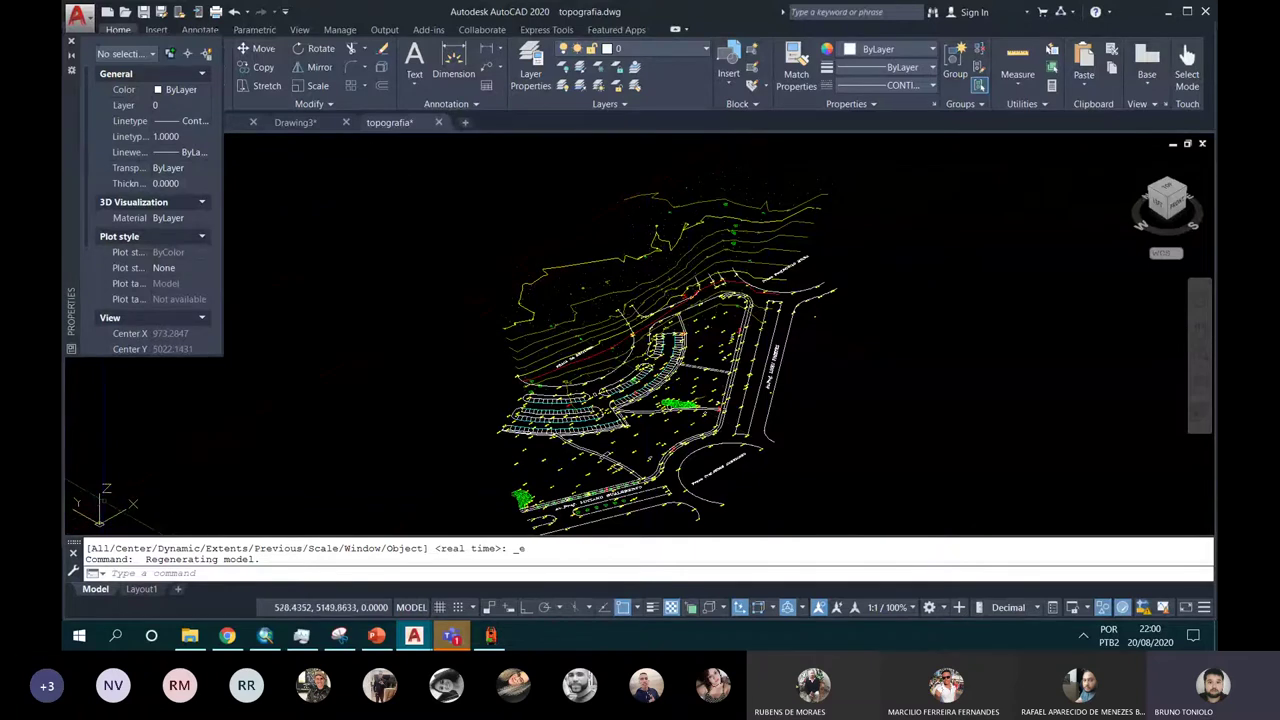
pyautogui.scroll(2, 561, 378)
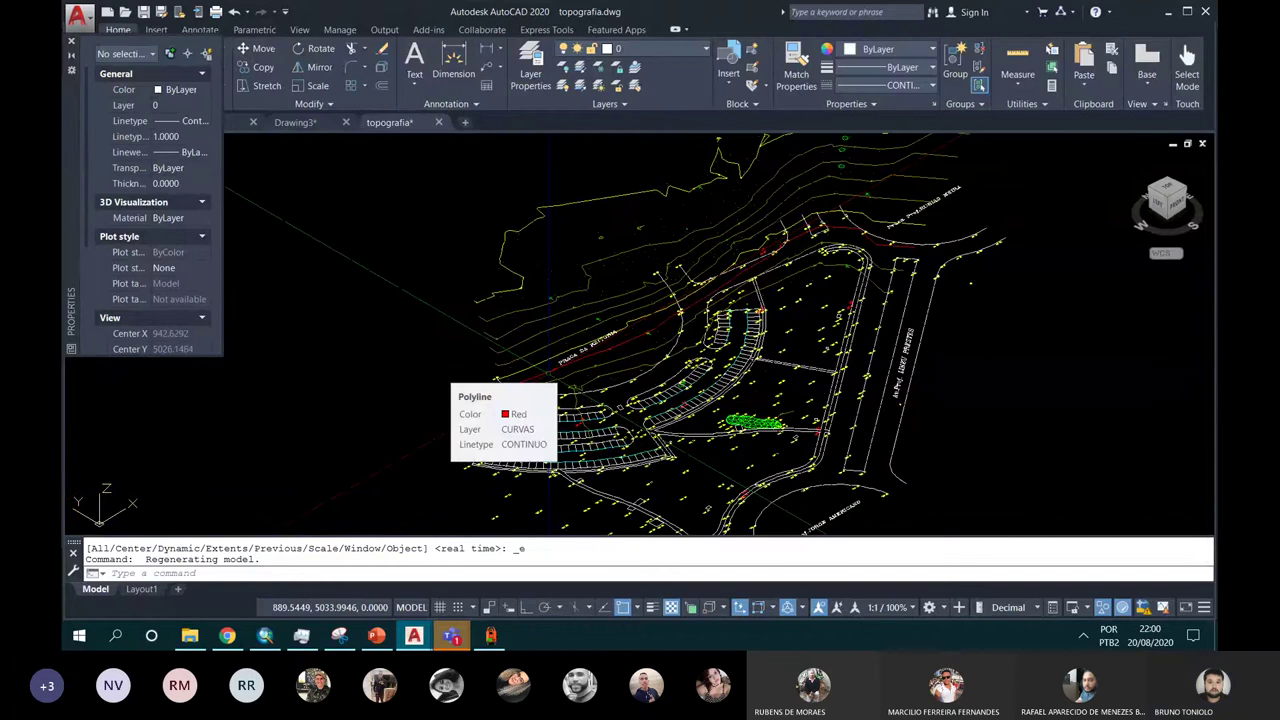
pyautogui.keyDown('shift'); pyautogui.moveTo(445, 378); pyautogui.dragTo(660, 313, button='middle'); pyautogui.keyUp('shift')
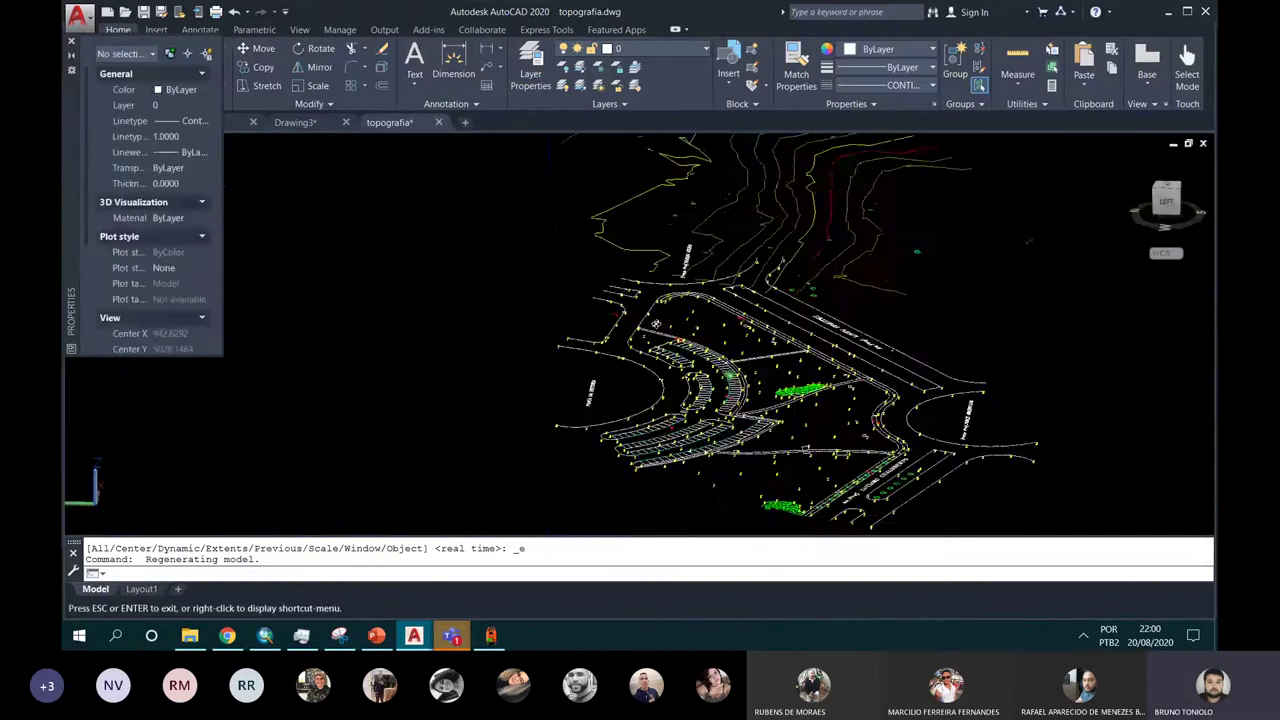
pyautogui.keyDown('shift'); pyautogui.moveTo(660, 313); pyautogui.dragTo(646, 303, button='middle'); pyautogui.keyUp('shift')
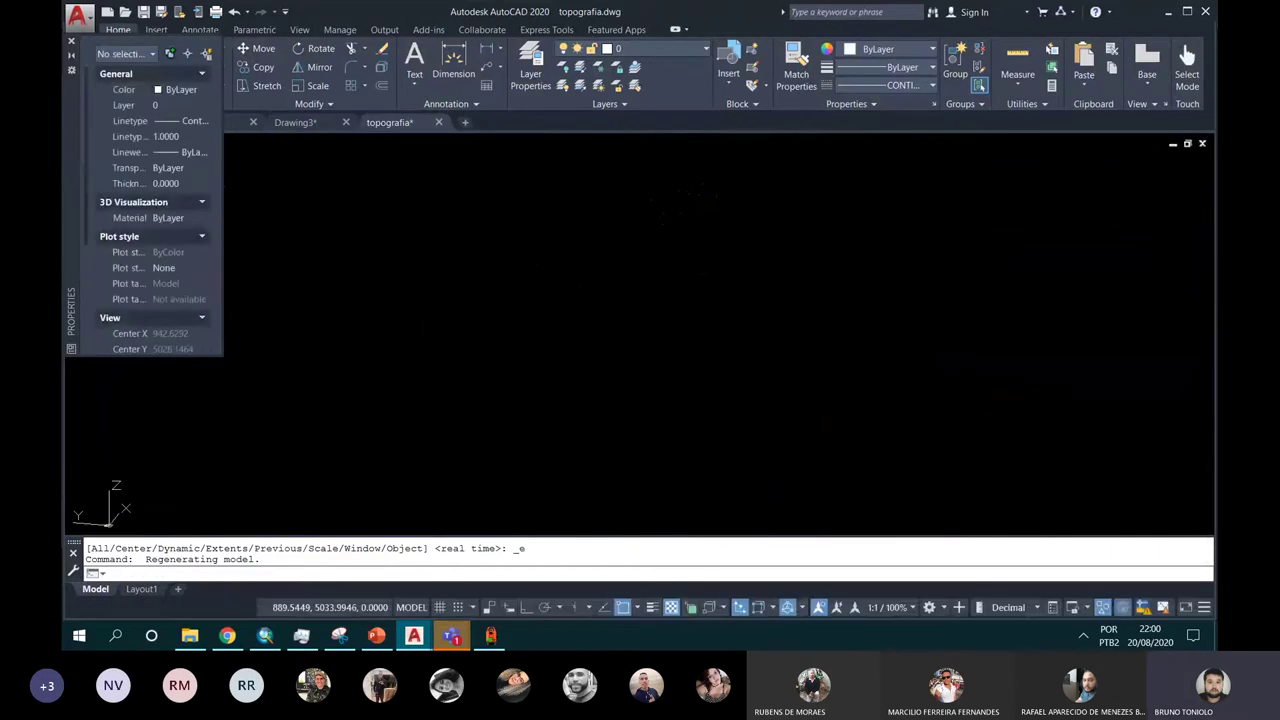
pyautogui.moveTo(710, 410)
pyautogui.keyDown('shift'); pyautogui.mouseDown(button='middle')
pyautogui.moveTo(684, 345)
pyautogui.moveTo(640, 300)
pyautogui.mouseUp(button='middle'); pyautogui.keyUp('shift')
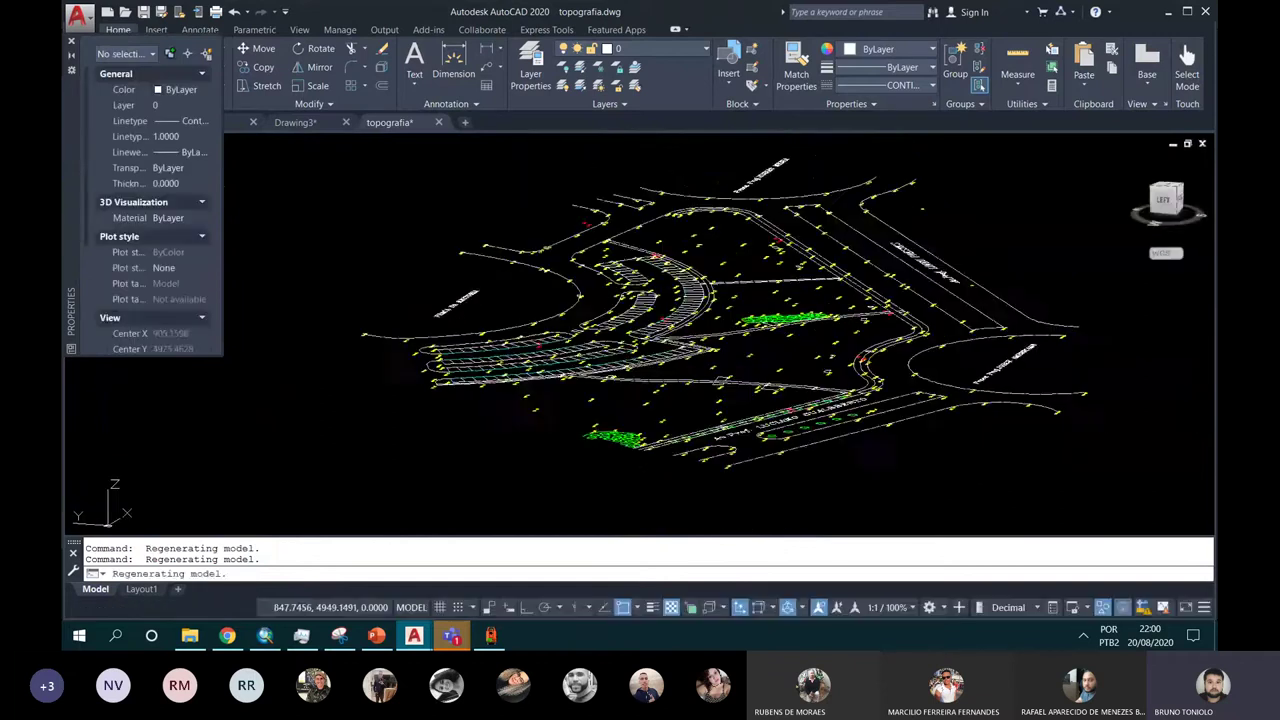
pyautogui.scroll(3, 690, 250)
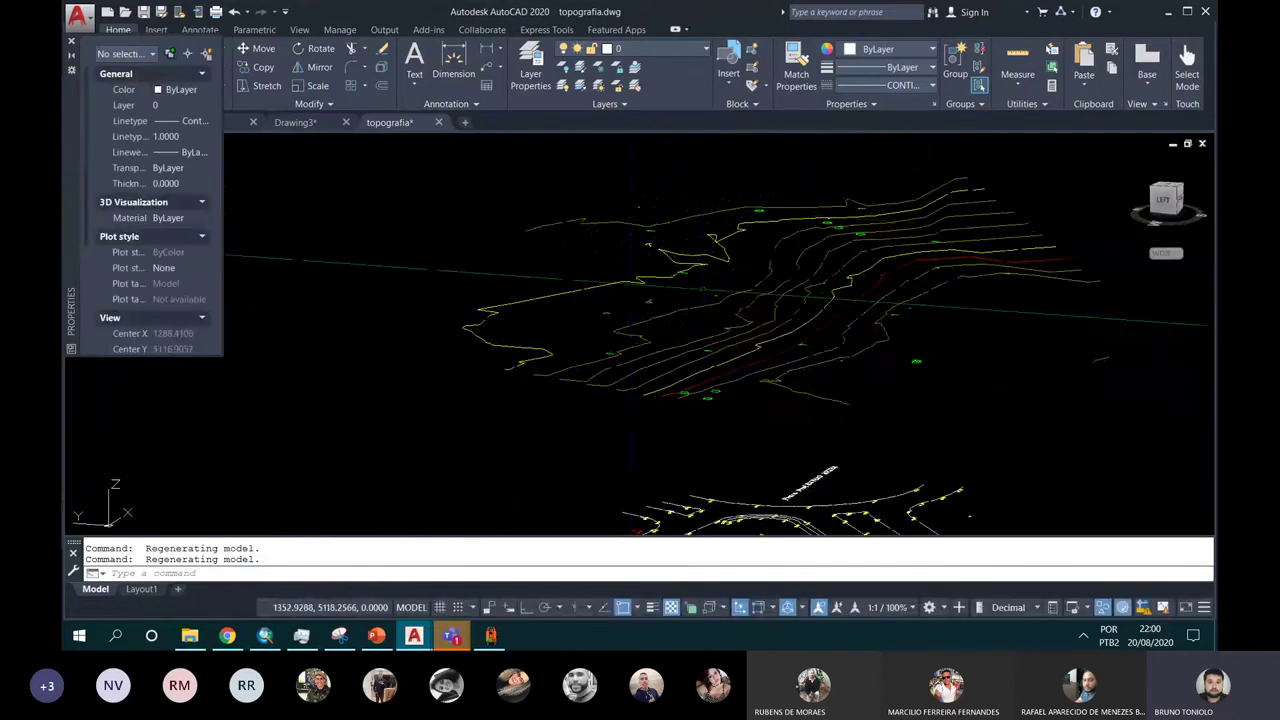
pyautogui.moveTo(718, 286)
pyautogui.keyDown('shift'); pyautogui.mouseDown(button='middle')
pyautogui.moveTo(734, 277)
pyautogui.moveTo(720, 285)
pyautogui.mouseUp(button='middle'); pyautogui.keyUp('shift')
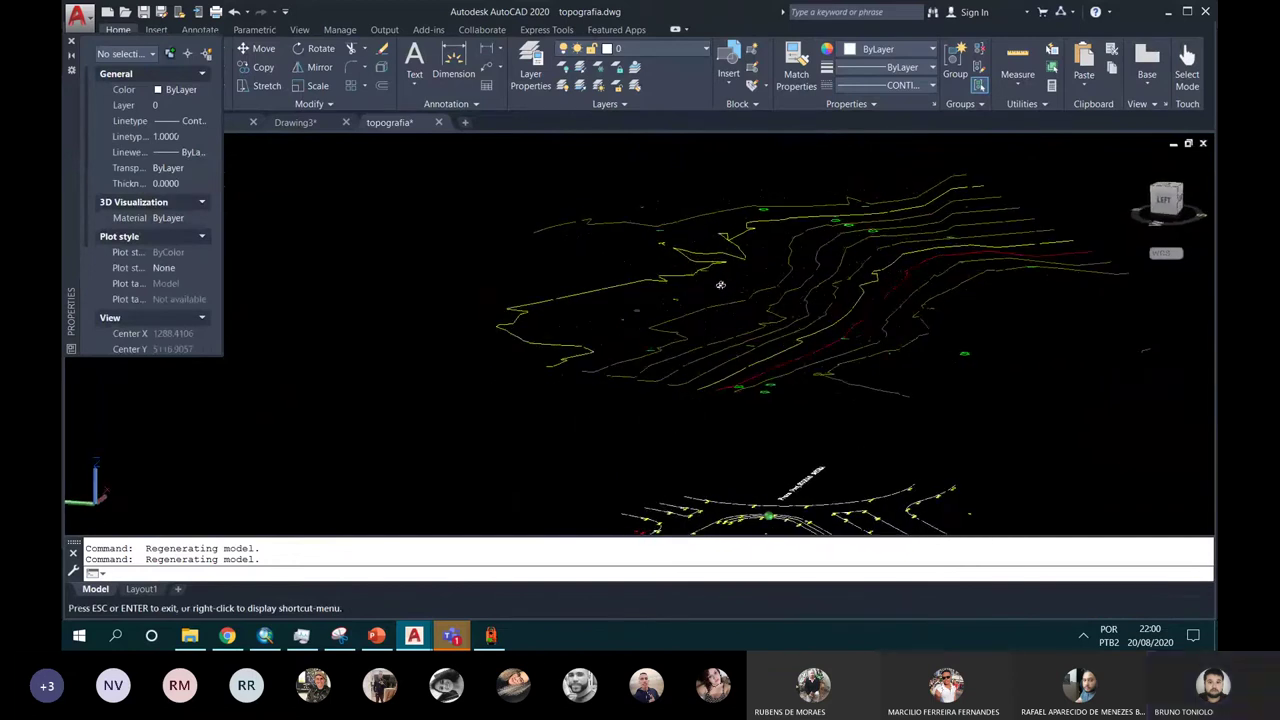
pyautogui.keyDown('shift'); pyautogui.moveTo(720, 285); pyautogui.dragTo(660, 330, button='middle'); pyautogui.keyUp('shift')
pyautogui.scroll(3, 700, 300)
pyautogui.scroll(-2, 650, 340)
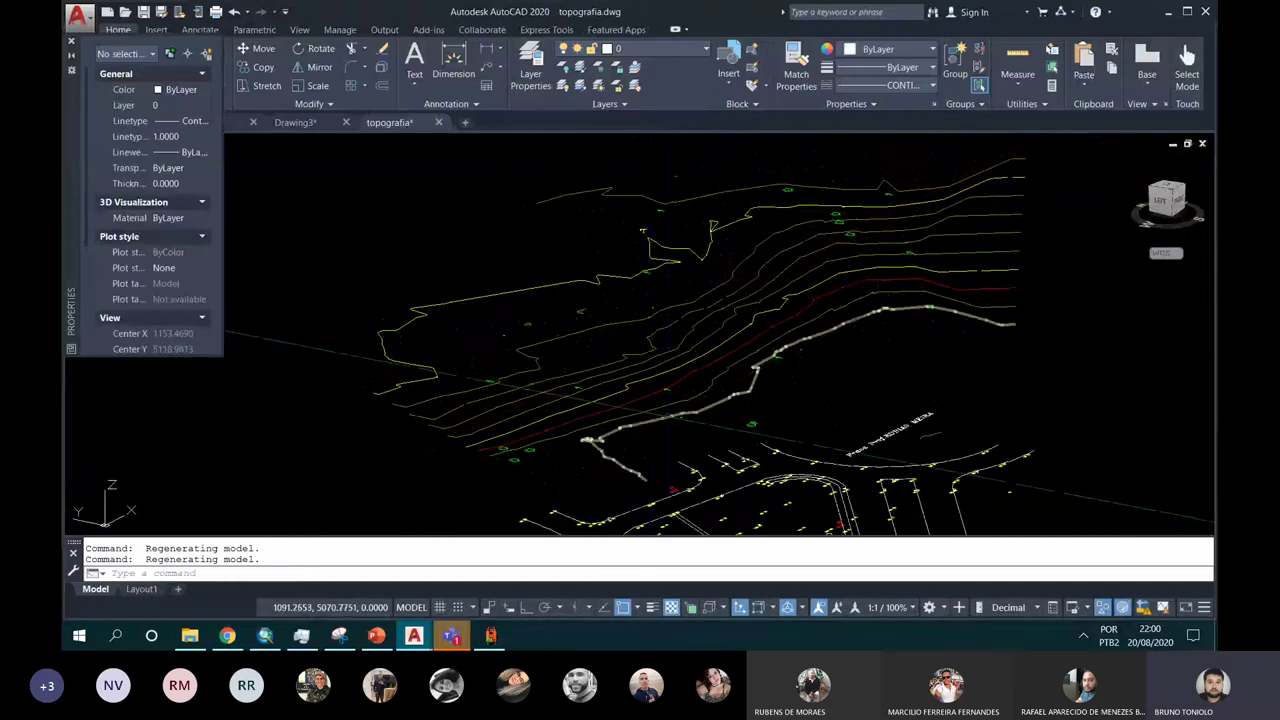
# Step: Try lofting three contour lines as cross sections, which fails with error 101066
pyautogui.write('lift')
pyautogui.press('Return')
pyautogui.press('Return')
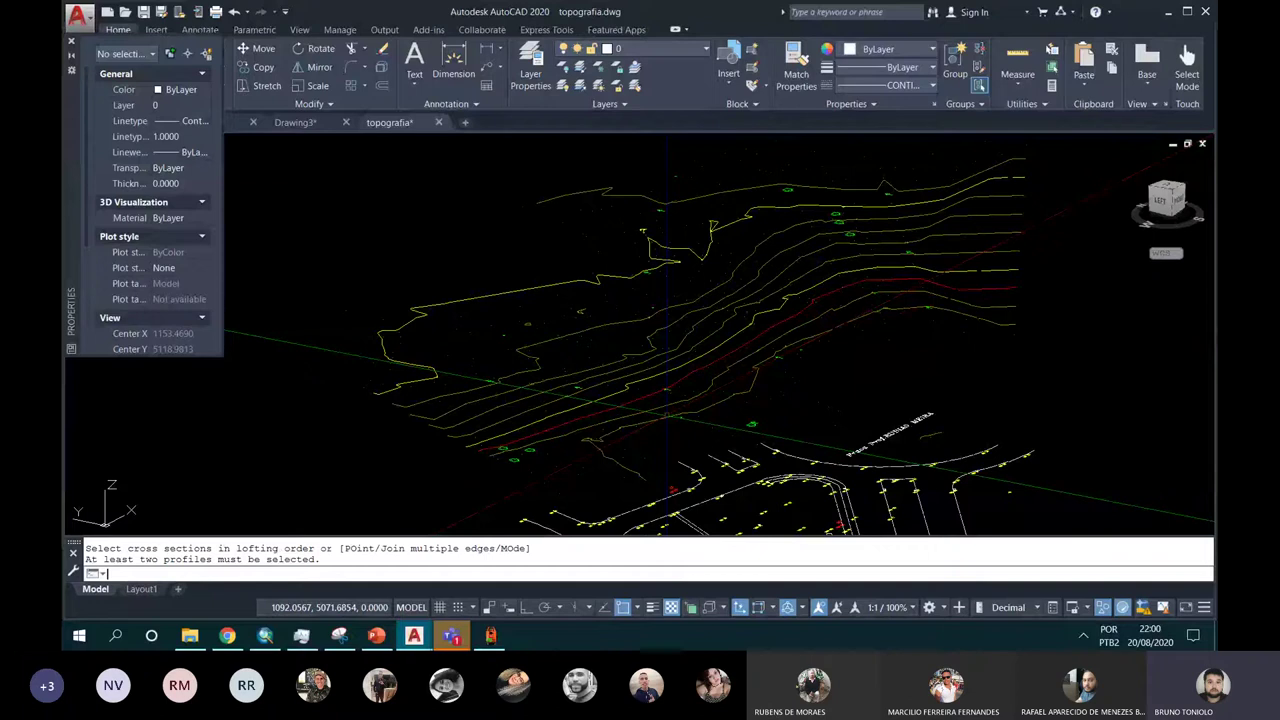
pyautogui.press('Return')
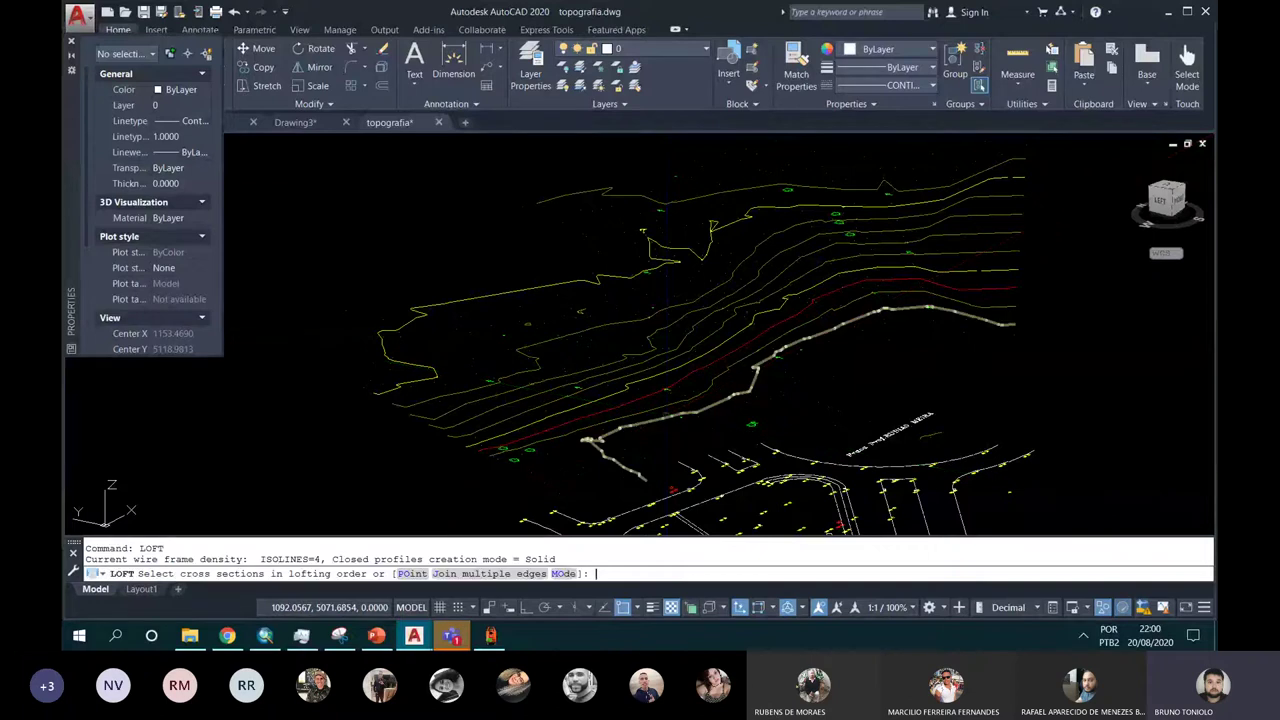
pyautogui.click(780, 352)
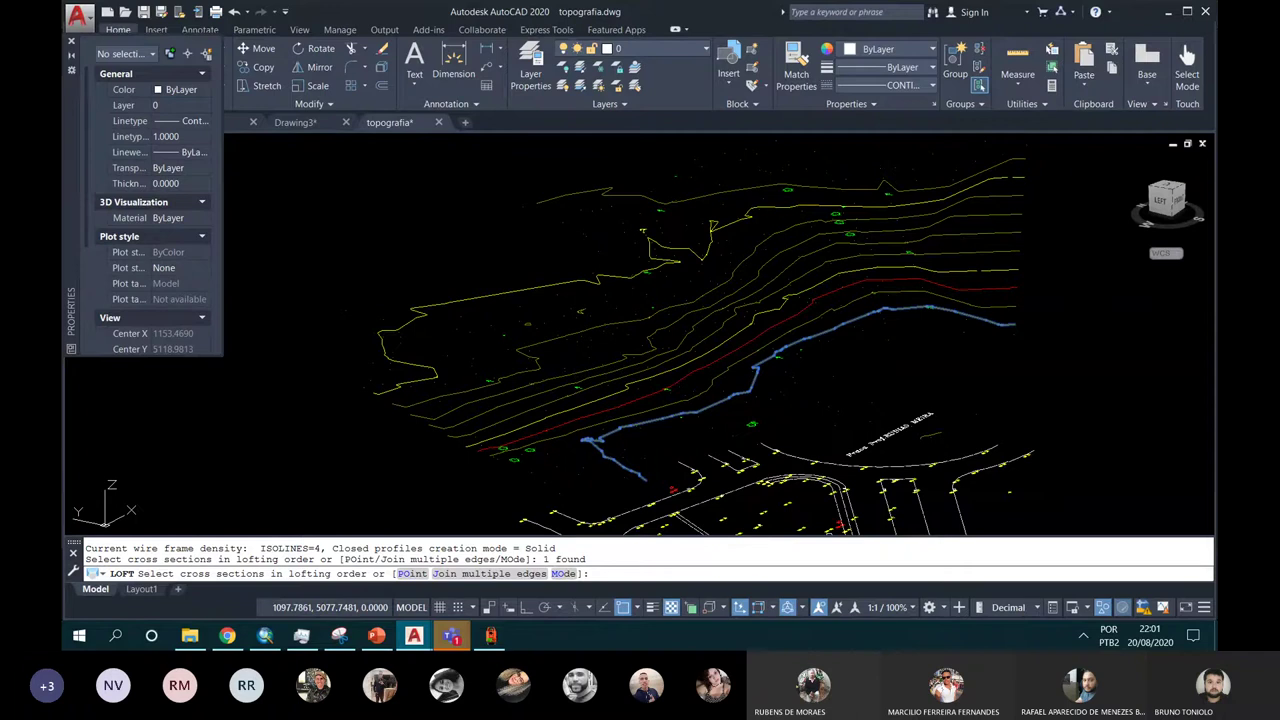
pyautogui.click(770, 365)
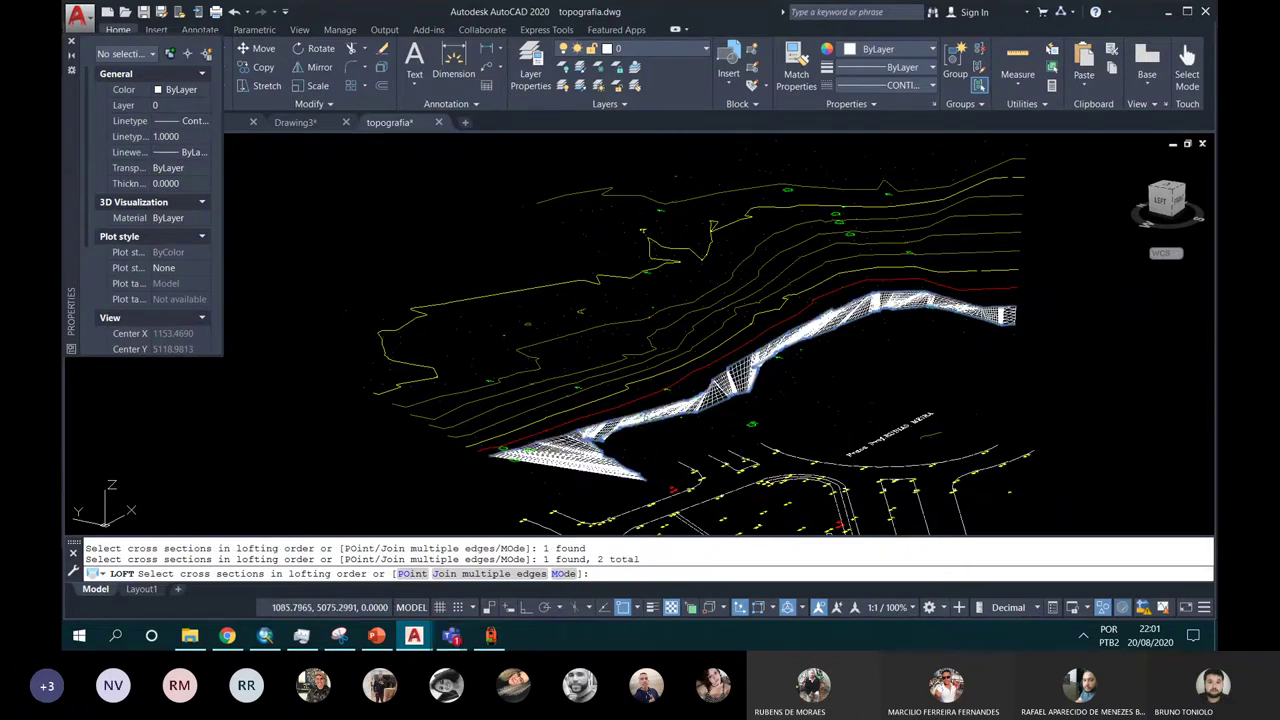
pyautogui.scroll(2, 780, 378)
pyautogui.scroll(2, 780, 378)
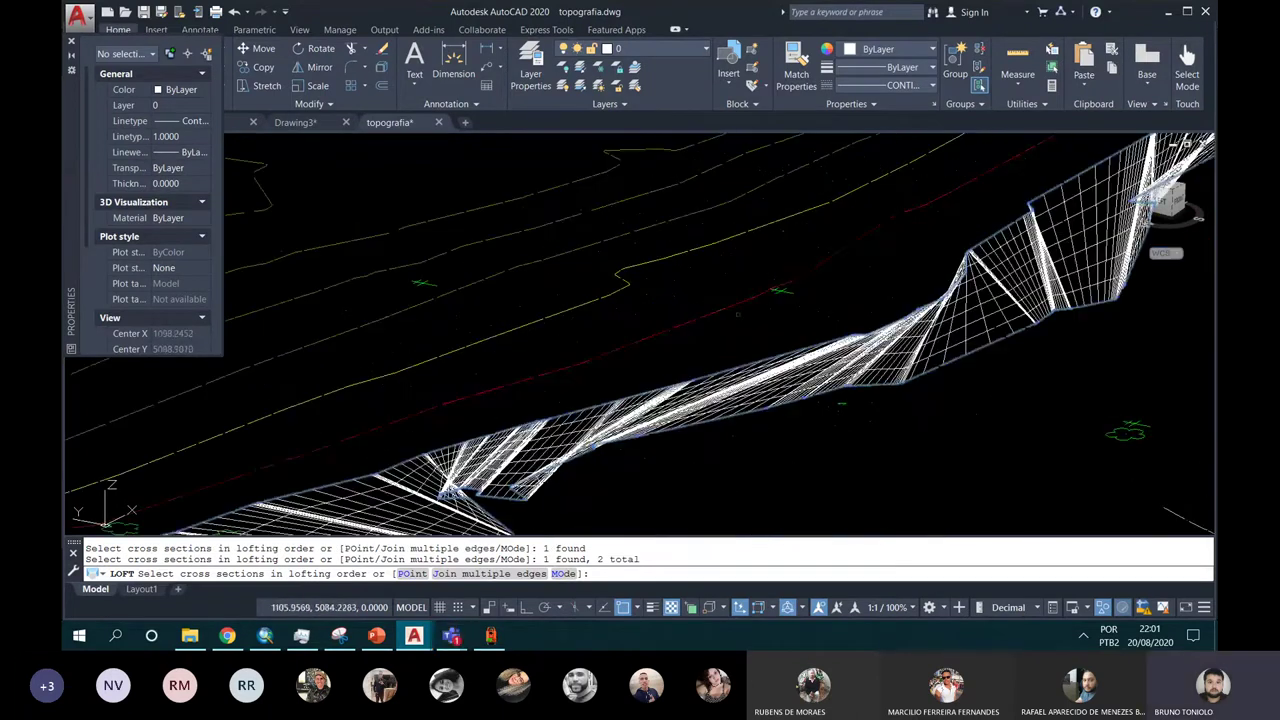
pyautogui.click(680, 318)
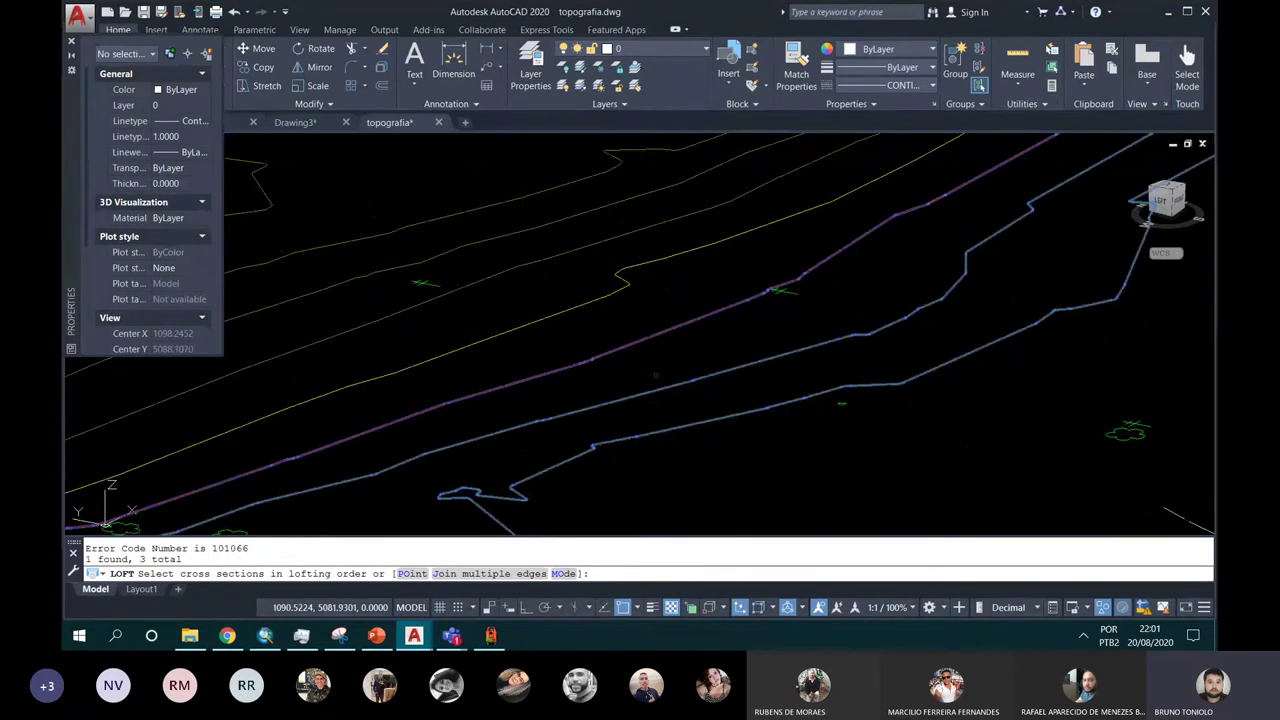
pyautogui.press('Return')
pyautogui.write('LOFT')
pyautogui.press('Return')
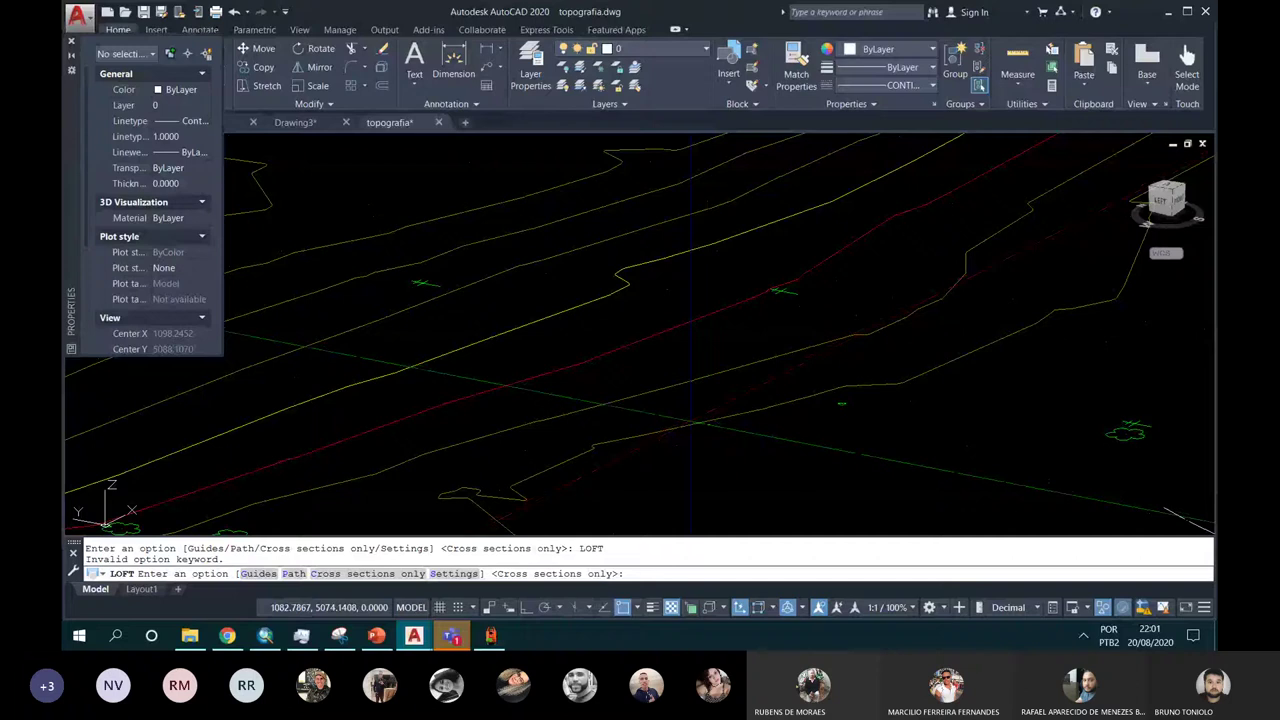
pyautogui.press('Return')
# Step: Rerun LOFT with two adjacent contour lines picked as cross sections
pyautogui.write('LOFT')
pyautogui.press('Return')
pyautogui.click(700, 422)
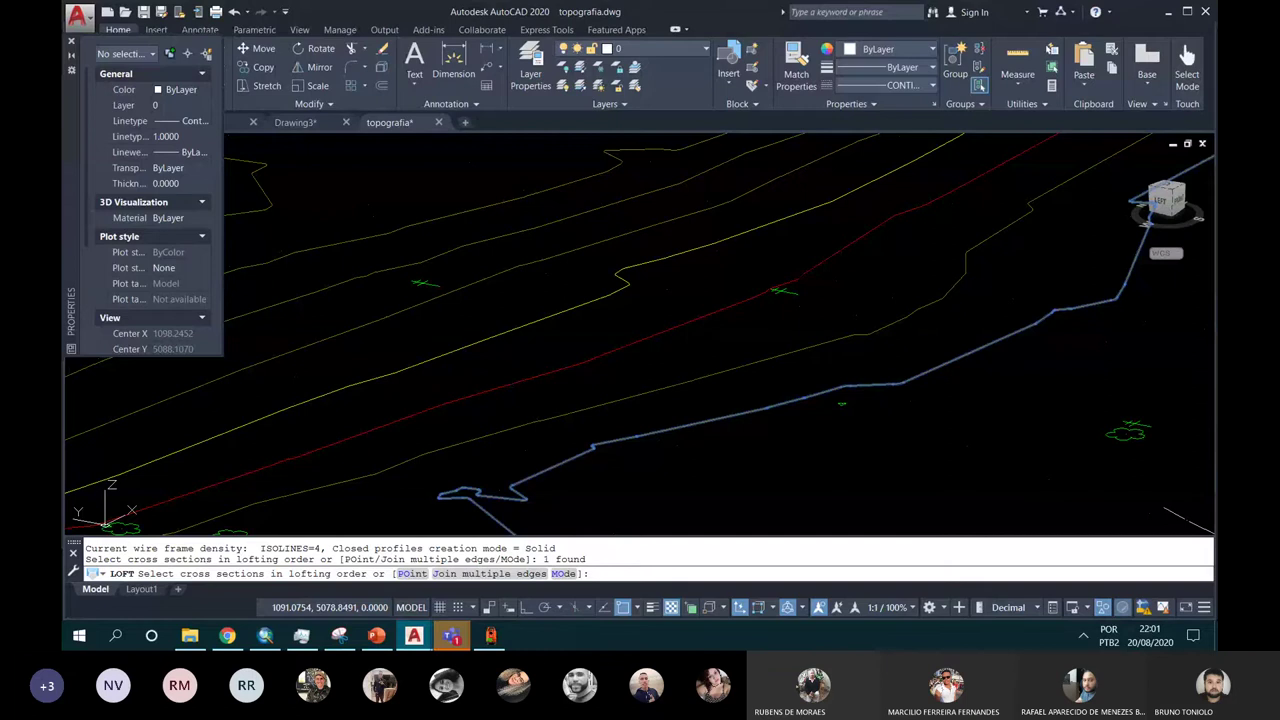
pyautogui.click(700, 400)
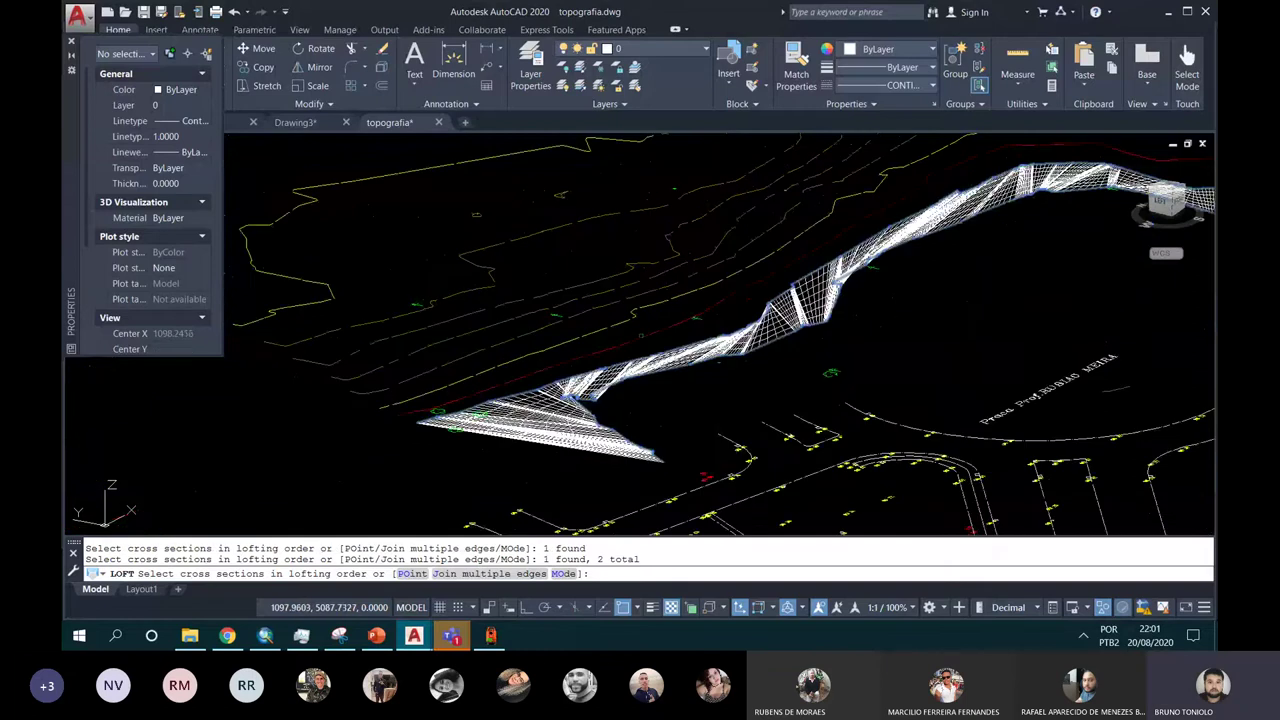
pyautogui.scroll(2, 755, 274)
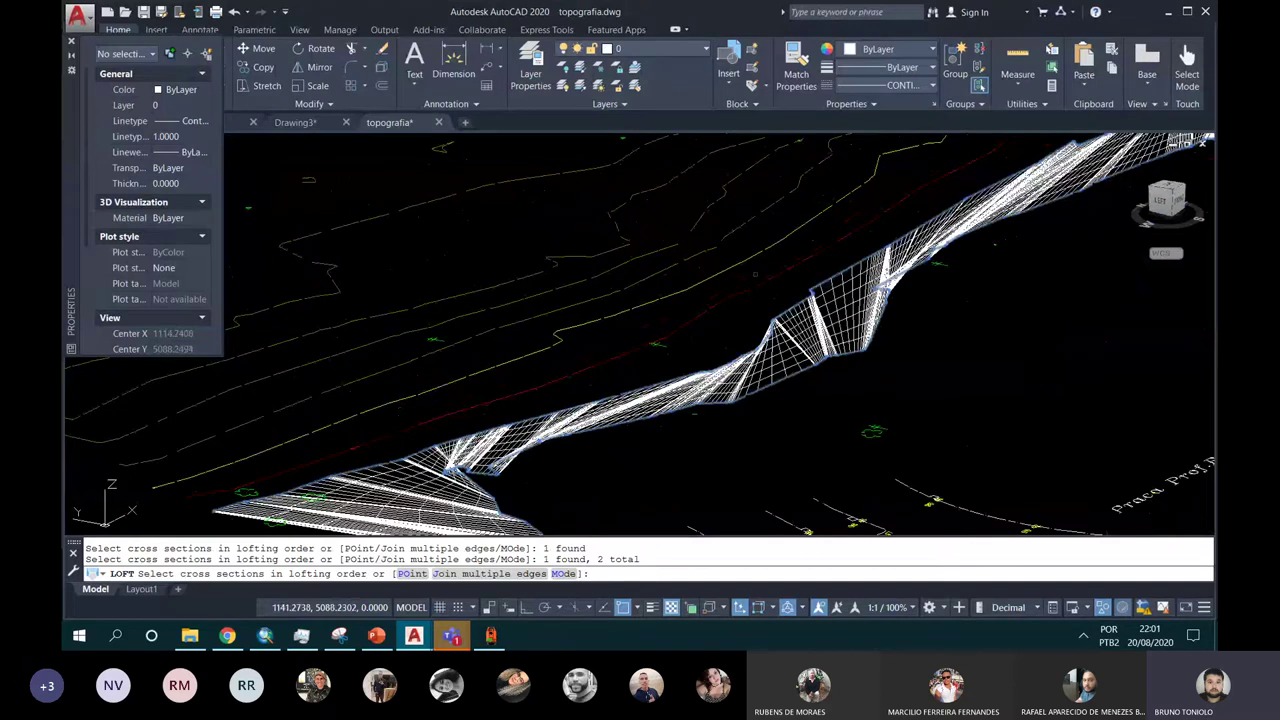
# Step: Open the Loft Settings, close them without changes and cancel the loft preview
pyautogui.scroll(2, 755, 274)
pyautogui.press('Return')
pyautogui.write('VS')
pyautogui.press('Return')
pyautogui.write('S')
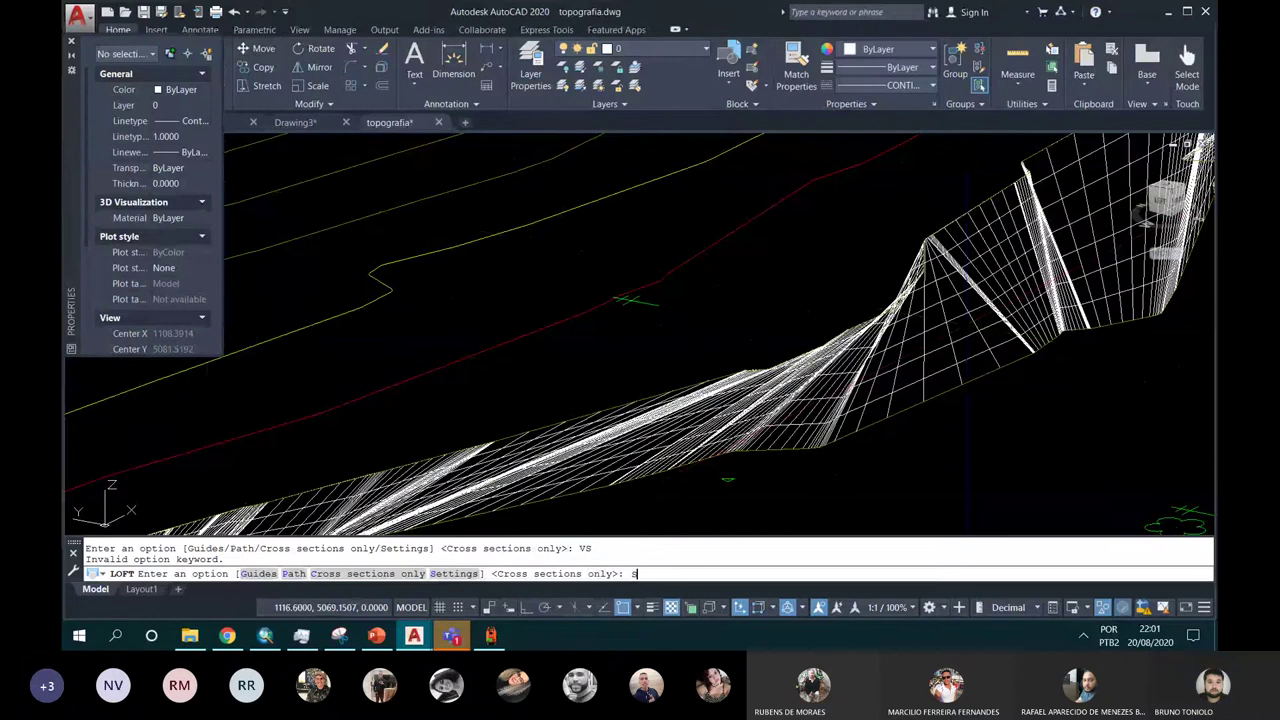
pyautogui.press('Return')
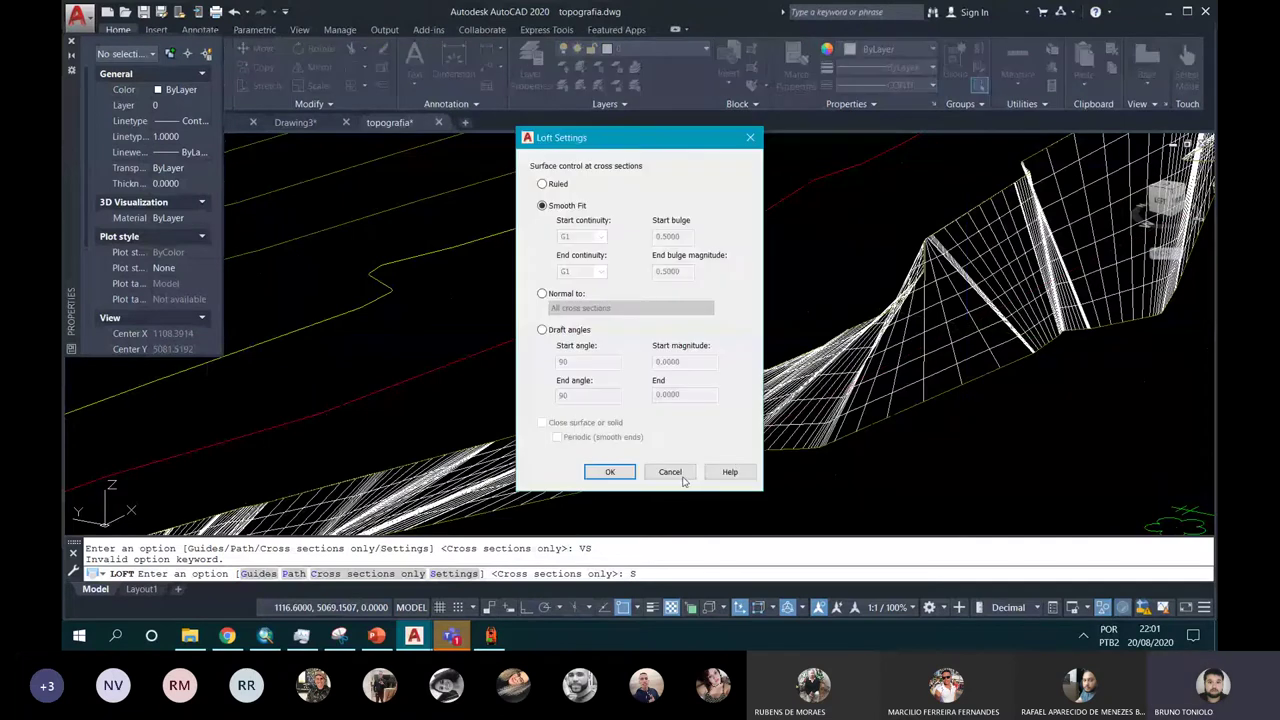
pyautogui.click(684, 478)
pyautogui.press('Escape')
# Step: Loft the two adjacent contour lines using cross sections only
pyautogui.moveTo(683, 479); pyautogui.dragTo(532, 428)
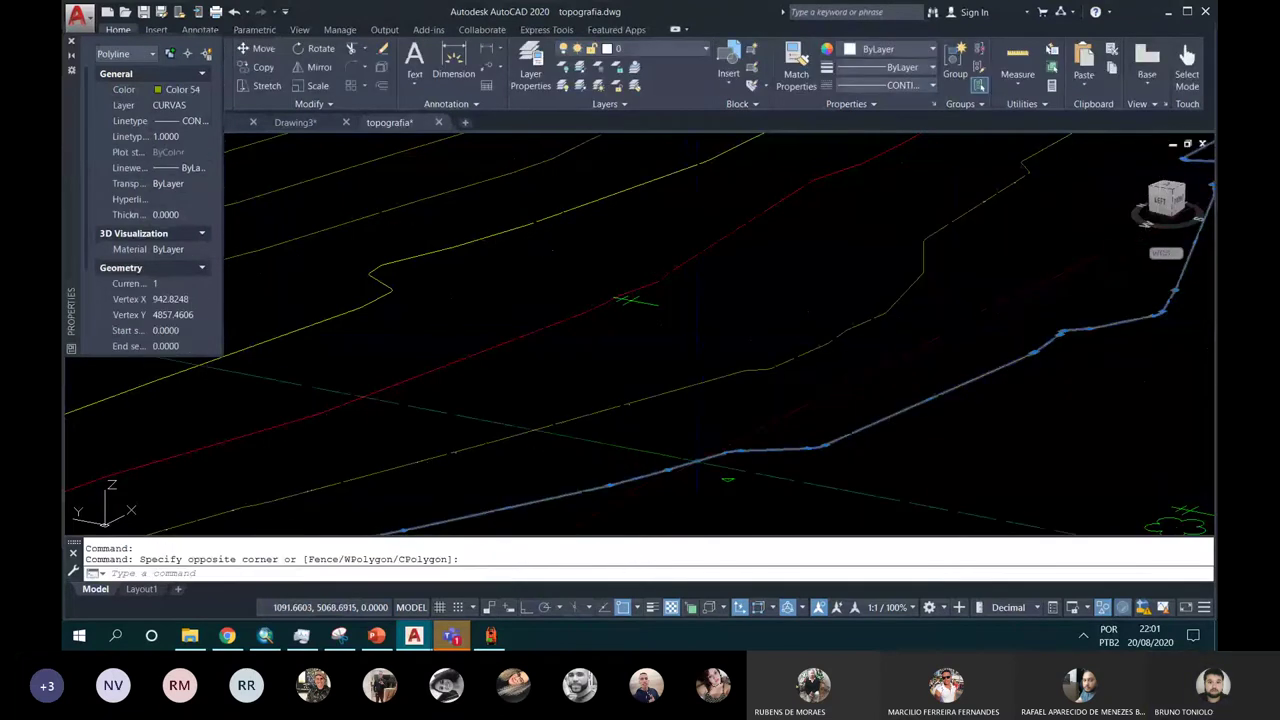
pyautogui.press('Escape')
pyautogui.press('Return')
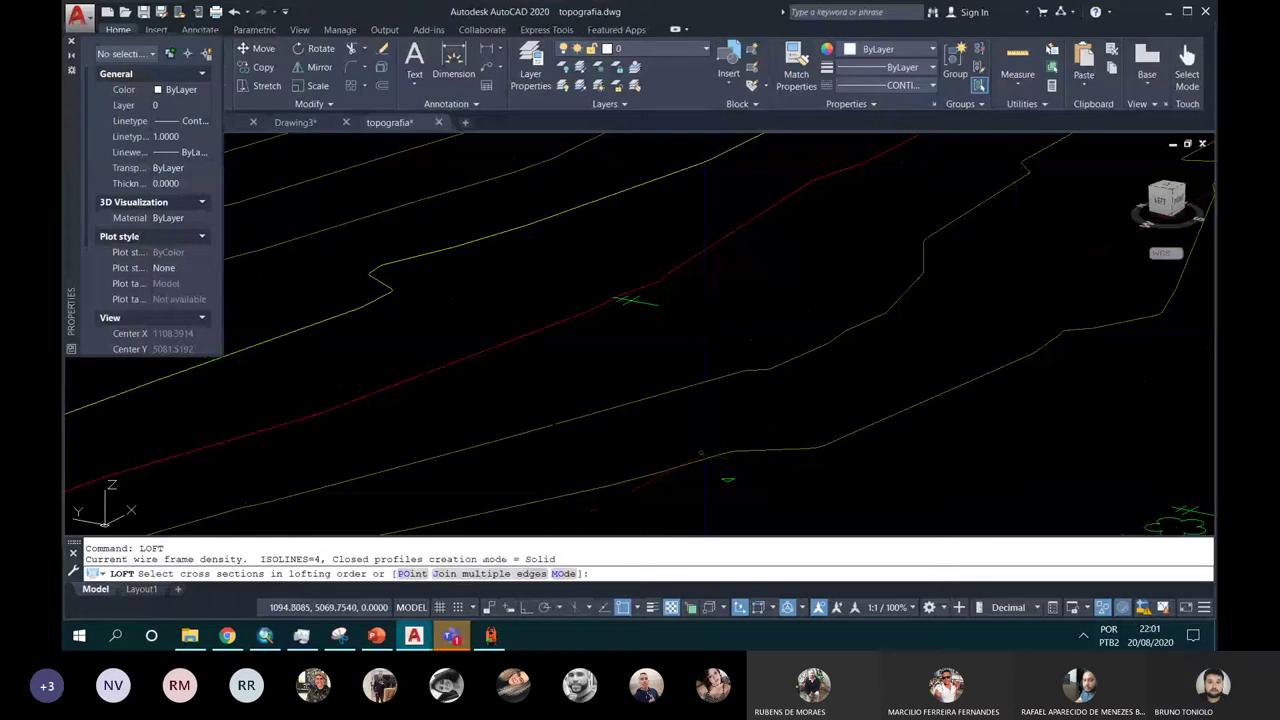
pyautogui.click(629, 299)
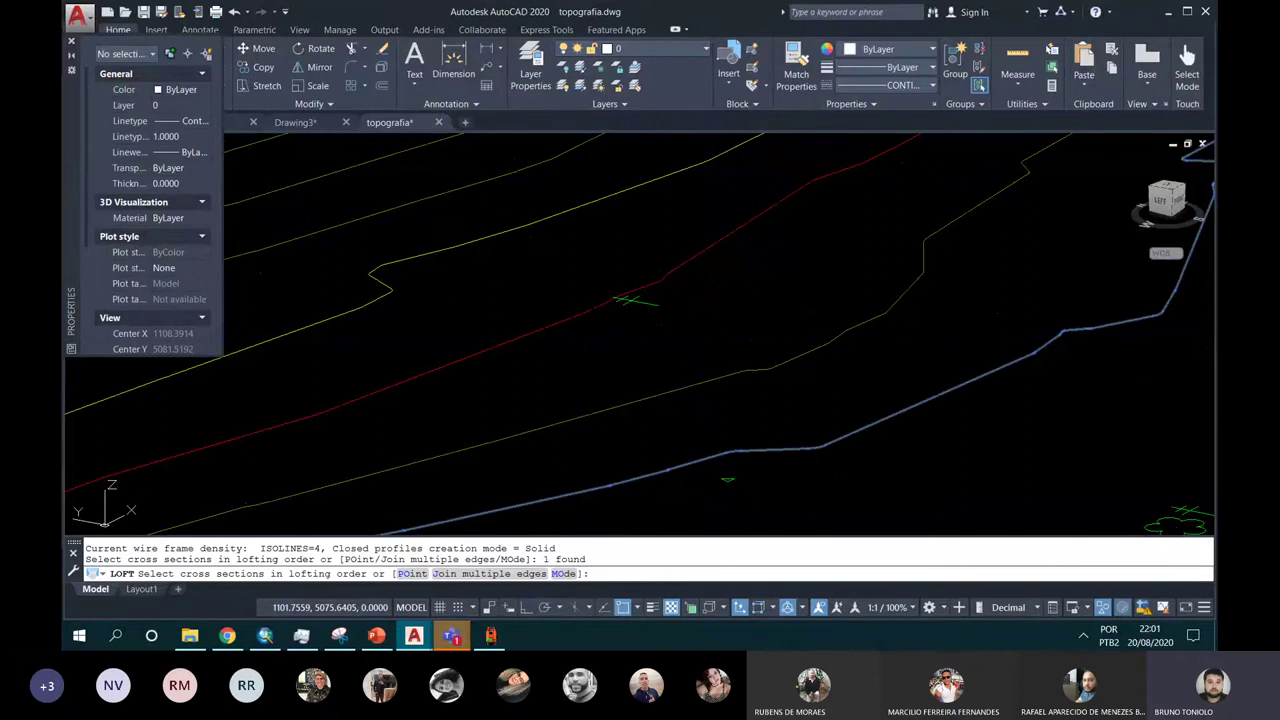
pyautogui.press('Return')
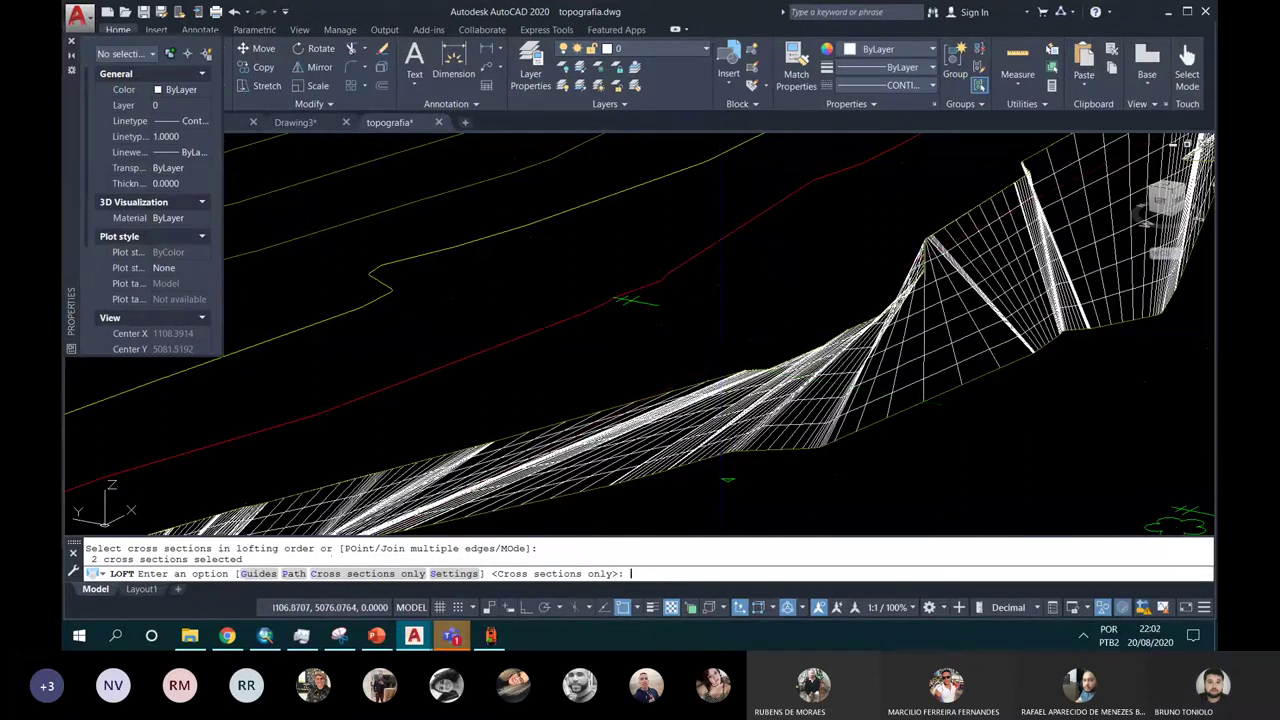
pyautogui.press('Return')
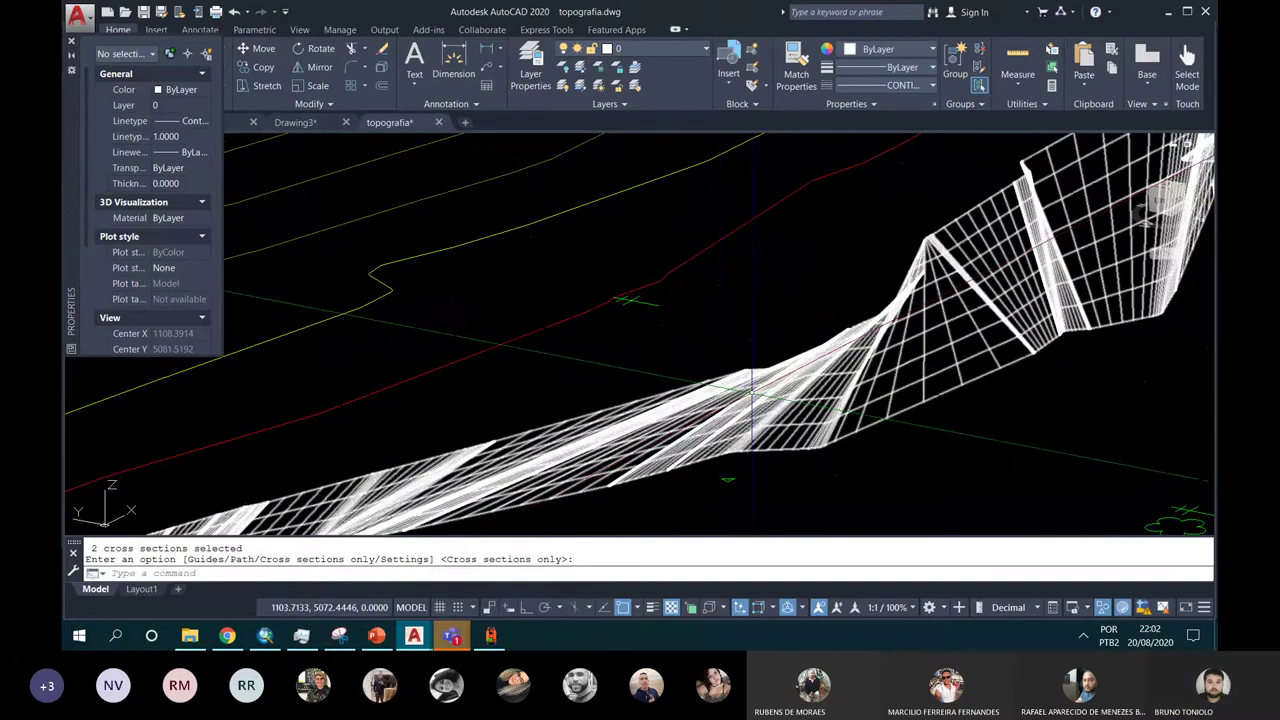
# Step: Shade the view with the Conceptual visual style and orbit around the lofted surface
pyautogui.press('Escape')
pyautogui.write('vs')
pyautogui.press('Return')
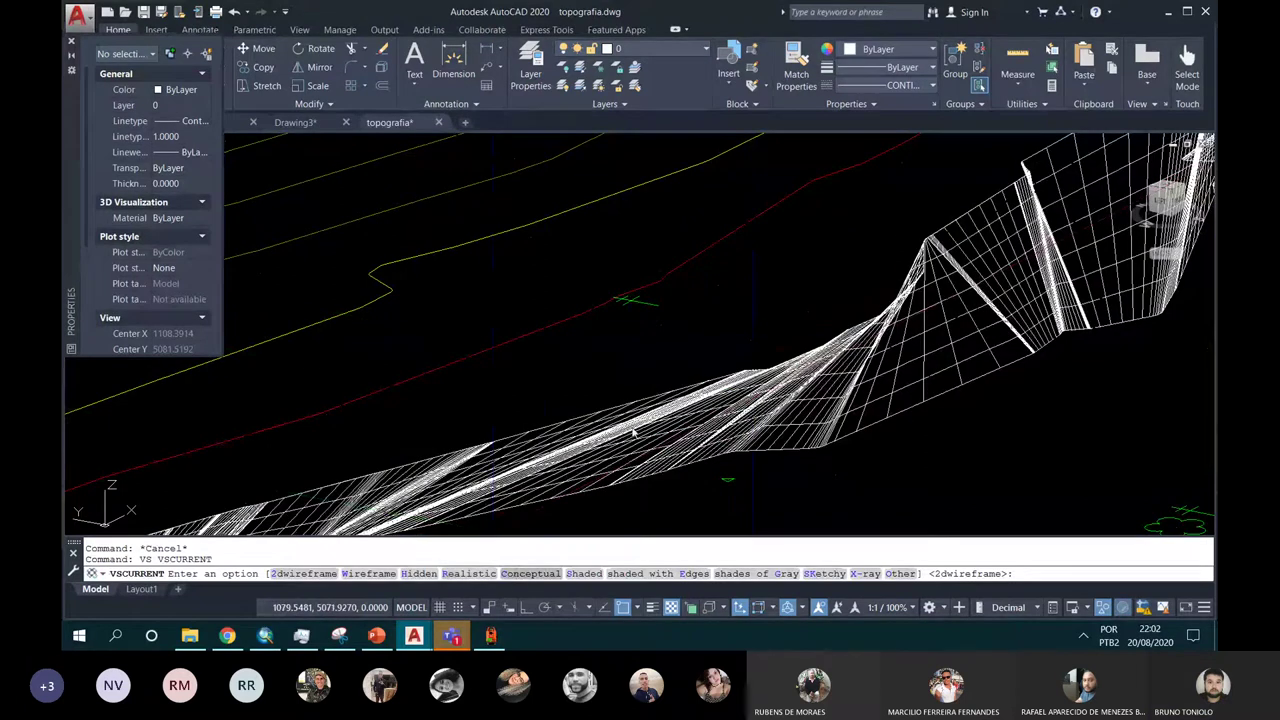
pyautogui.write('c')
pyautogui.press('Return')
pyautogui.keyDown('shift'); pyautogui.moveTo(633, 432); pyautogui.dragTo(757, 349, button='middle'); pyautogui.keyUp('shift')
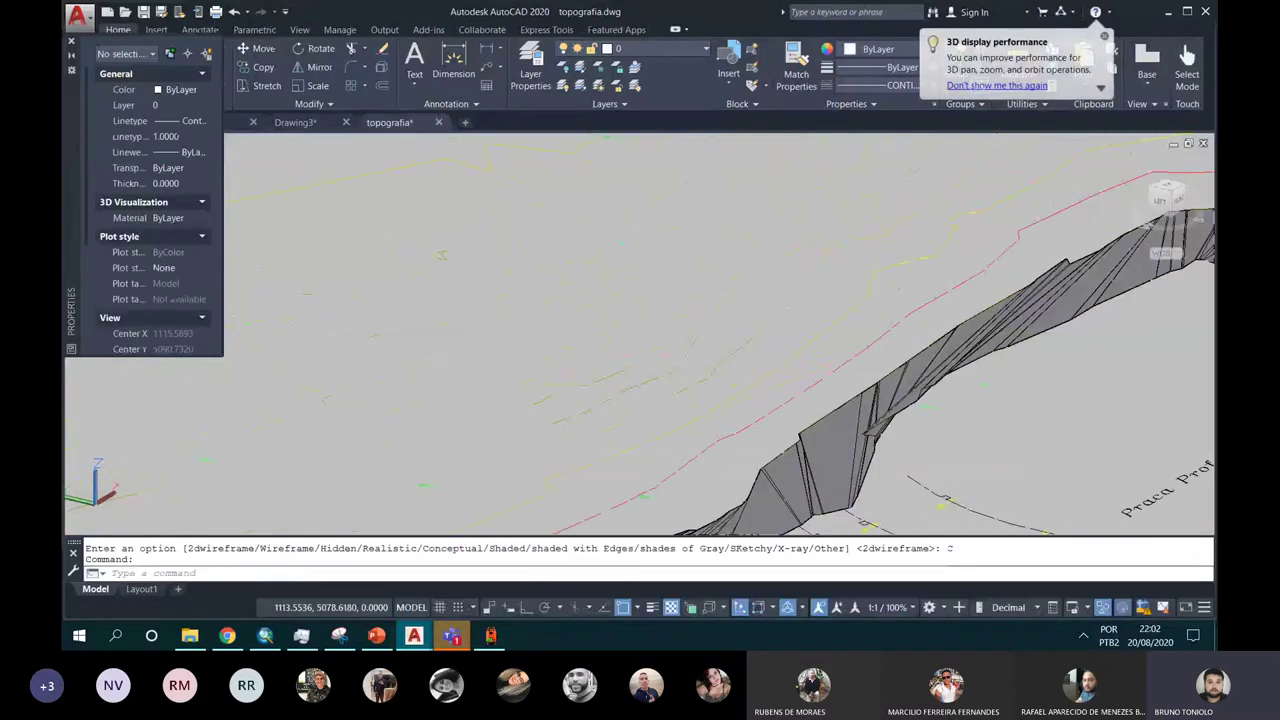
# Step: Zoom and pan along the surface edge, select then deselect the edge contour, and zoom back out
pyautogui.scroll(3, 829, 437)
pyautogui.scroll(2, 829, 437)
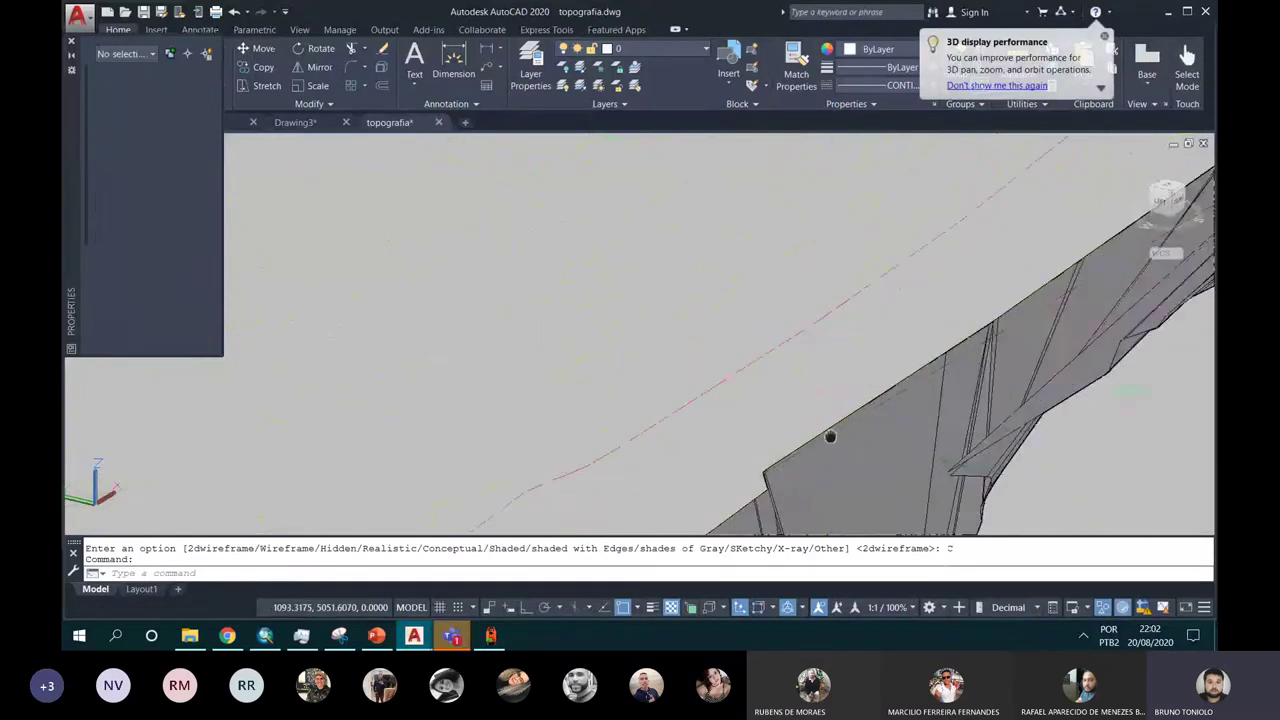
pyautogui.moveTo(829, 437); pyautogui.dragTo(773, 276, button='middle')
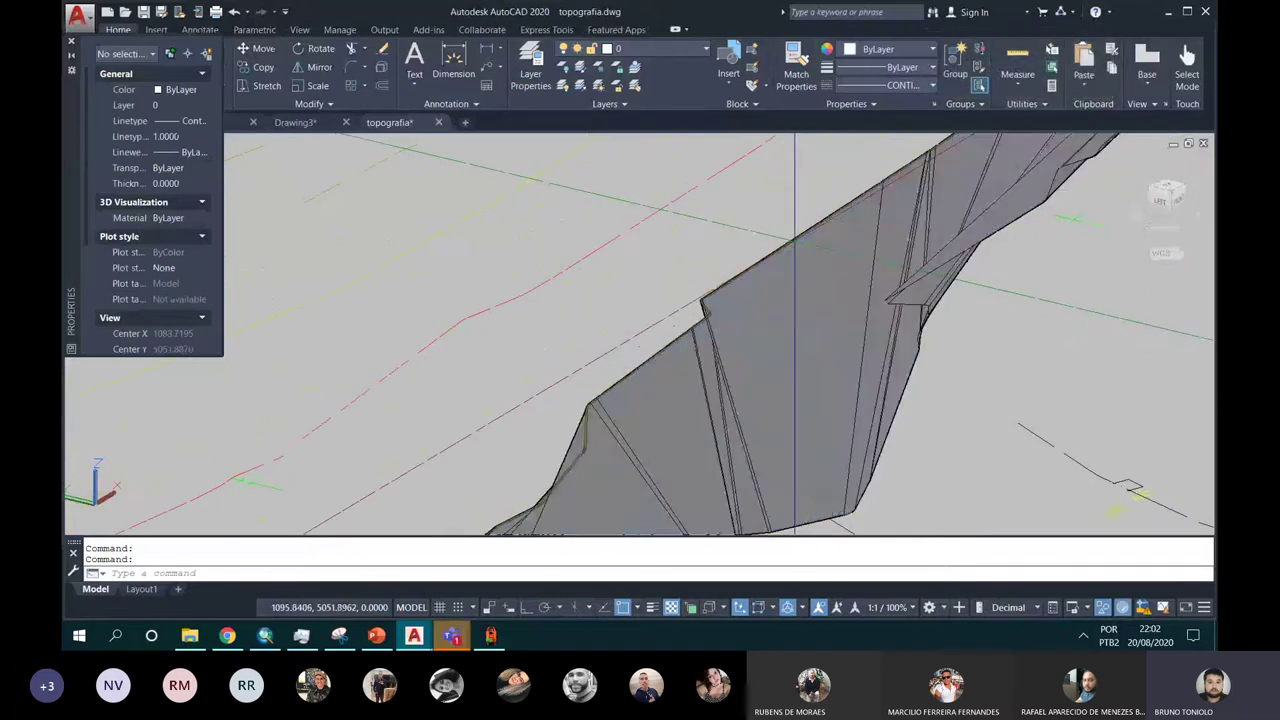
pyautogui.click(795, 240)
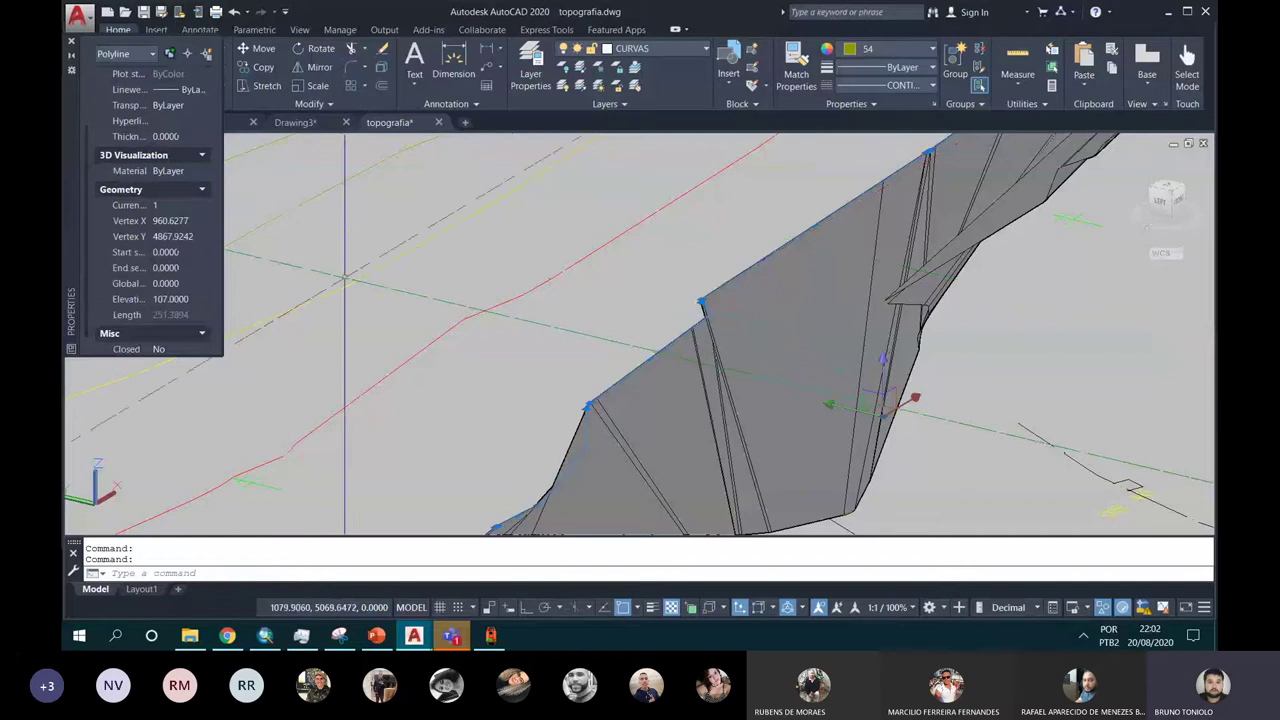
pyautogui.press('Escape')
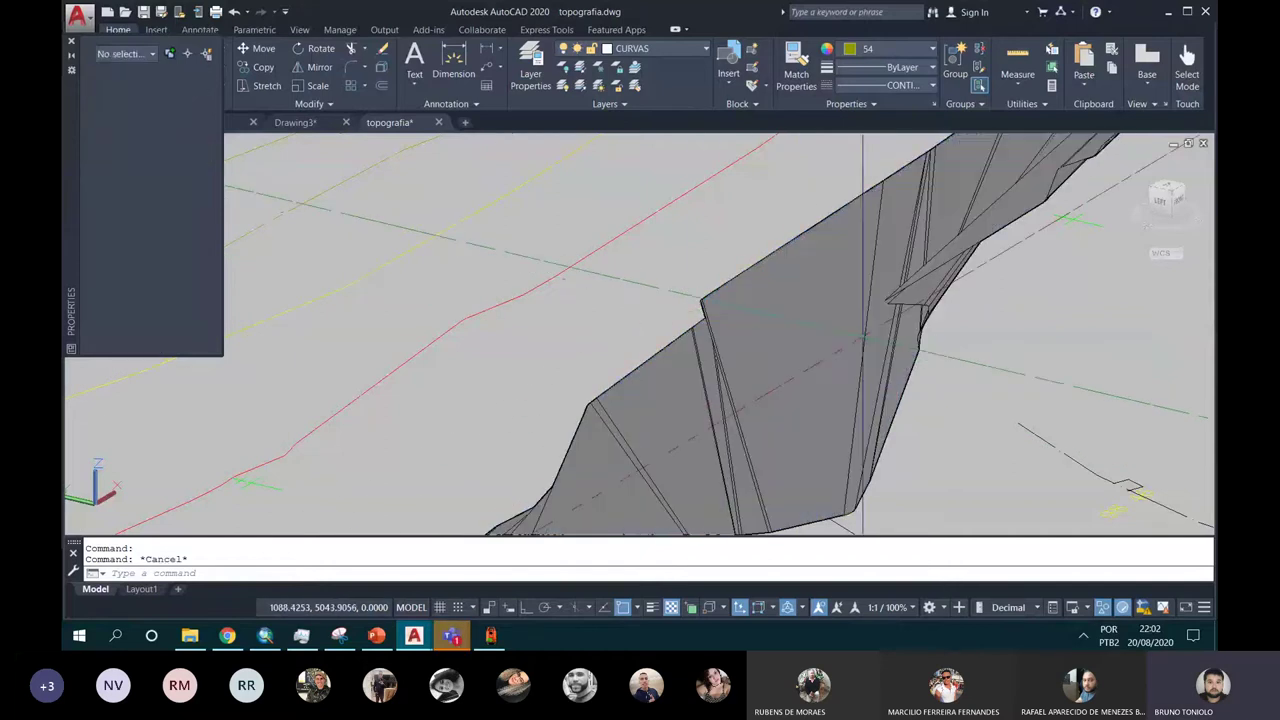
pyautogui.press('Escape')
pyautogui.scroll(-1, 860, 330)
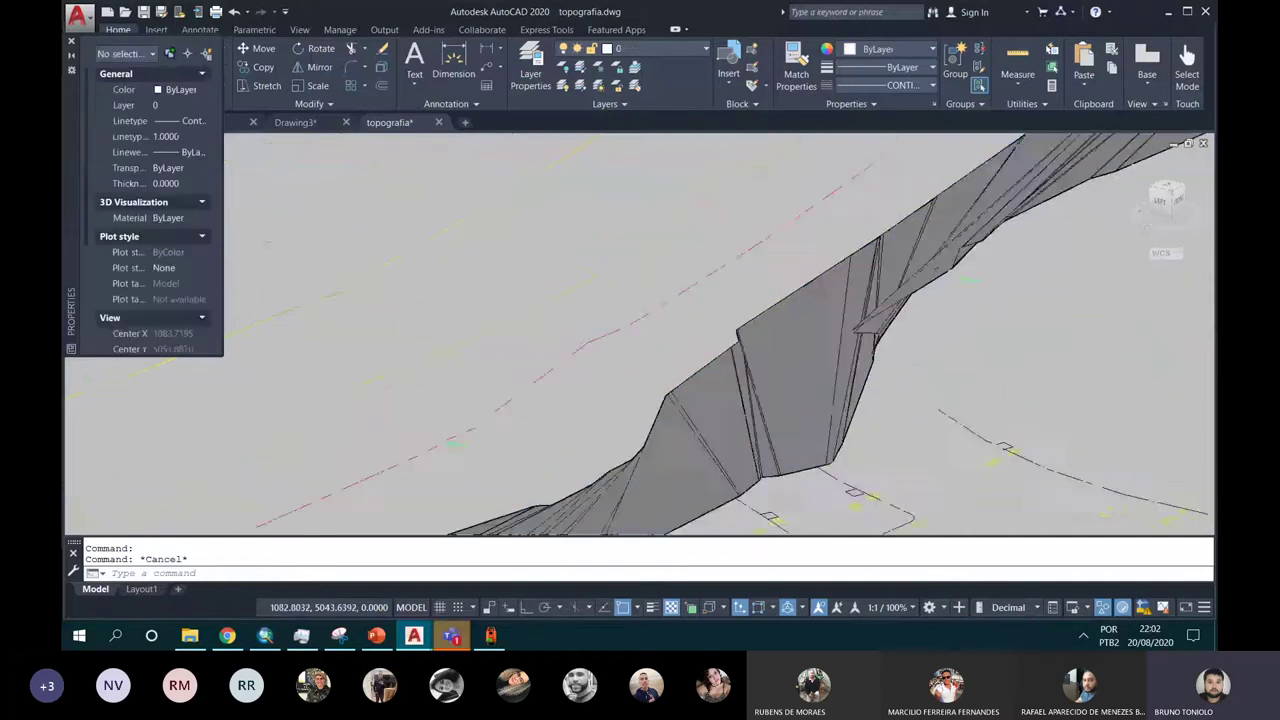
pyautogui.scroll(-1, 800, 340)
pyautogui.scroll(-2, 730, 345)
pyautogui.scroll(-1, 690, 350)
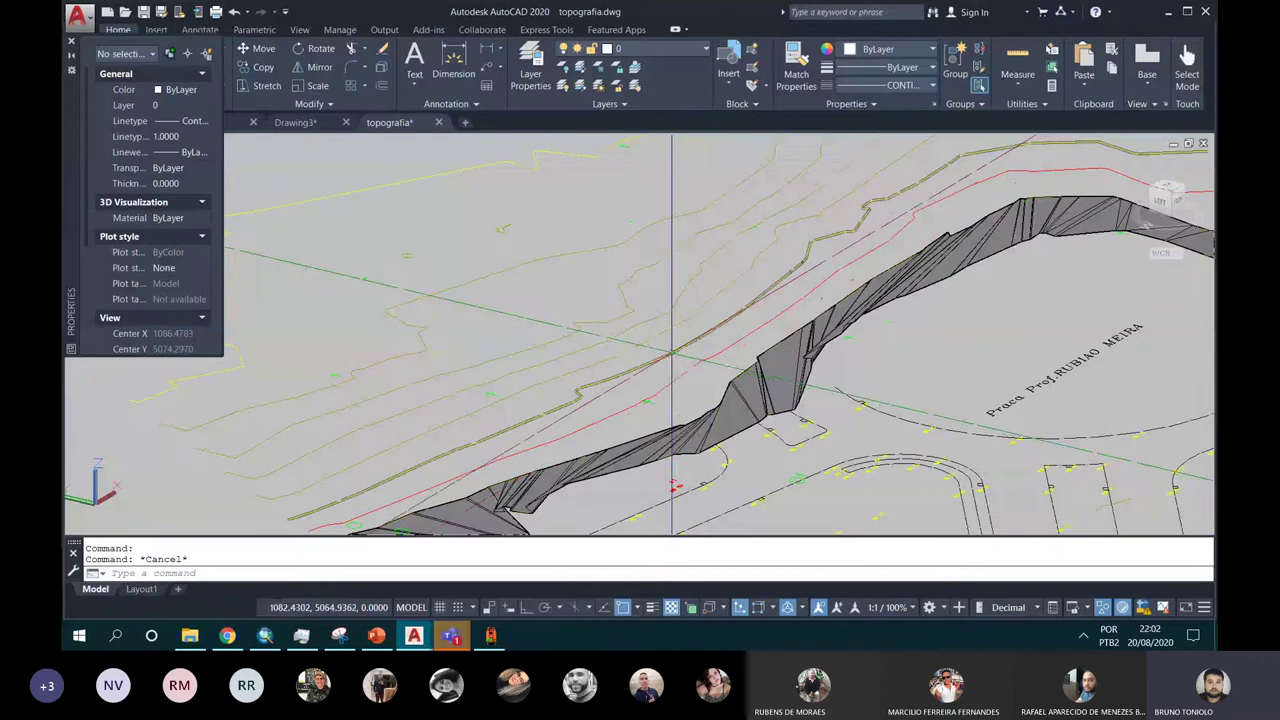
# Step: Apply the 2D Wireframe visual style (VS, option 2) and orbit the terrain
pyautogui.write('VS')
pyautogui.press('Return')
pyautogui.write('2')
pyautogui.press('Return')
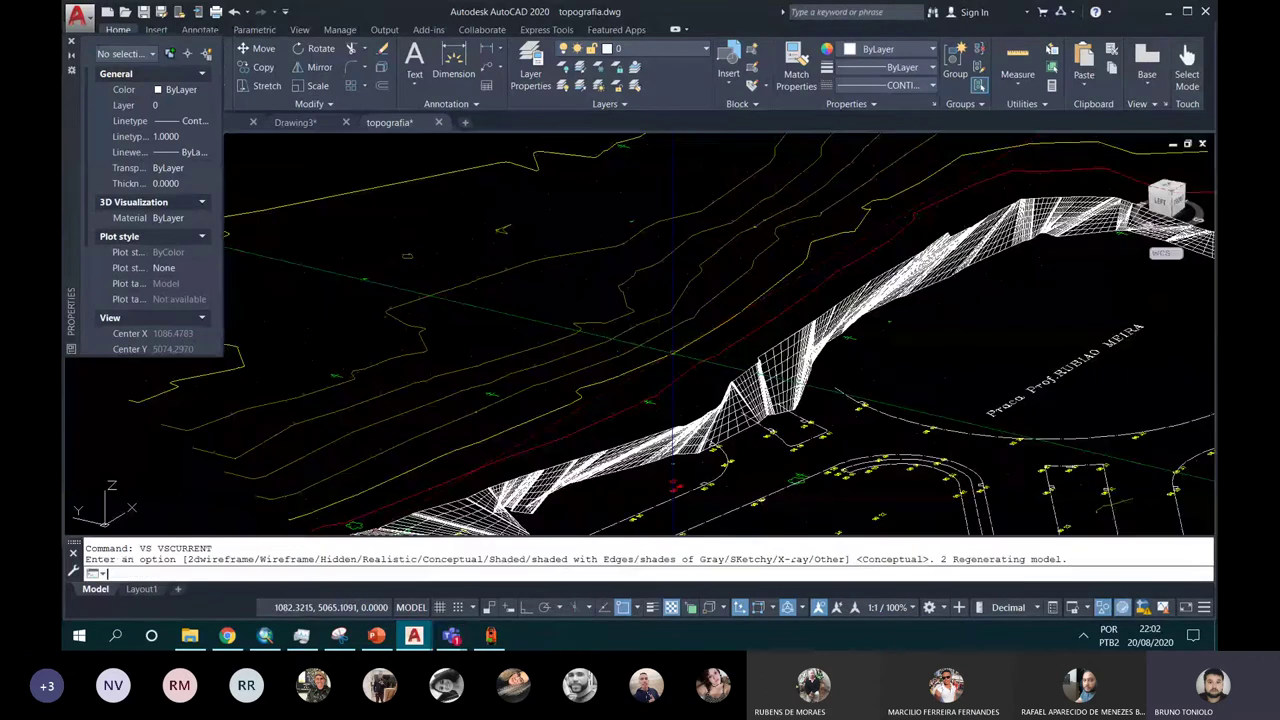
pyautogui.moveTo(672, 460)
pyautogui.keyDown('shift'); pyautogui.mouseDown(button='middle')
pyautogui.moveTo(678, 349)
pyautogui.moveTo(700, 300)
pyautogui.moveTo(630, 195)
pyautogui.moveTo(776, 277)
pyautogui.moveTo(738, 286)
pyautogui.mouseUp(button='middle'); pyautogui.keyUp('shift')
# Step: Return to the PLAN view and delete the lofted surface mesh
pyautogui.press('Escape')
pyautogui.press('Escape')
pyautogui.write('PLAN')
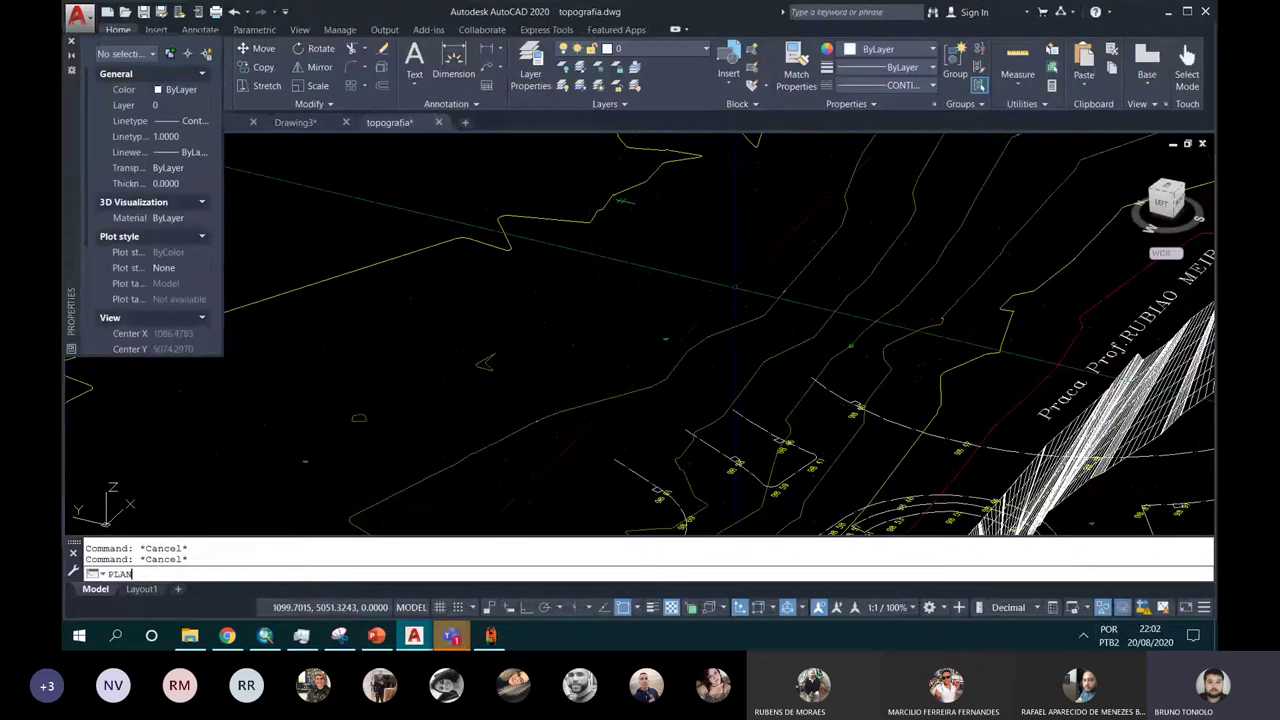
pyautogui.press('Return')
pyautogui.press('Return')
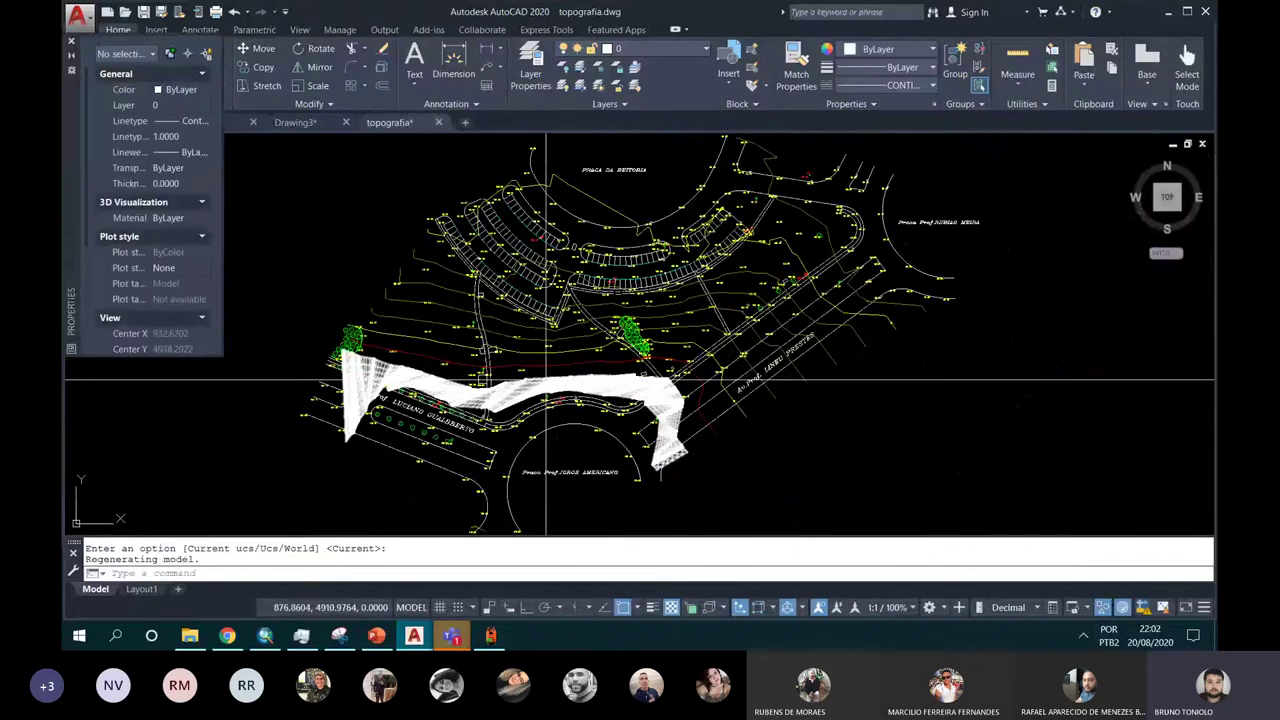
pyautogui.click(546, 380)
pyautogui.press('Delete')
# Step: Select all 17 contour polylines with Select Similar from one contour
pyautogui.scroll(8, 546, 380)
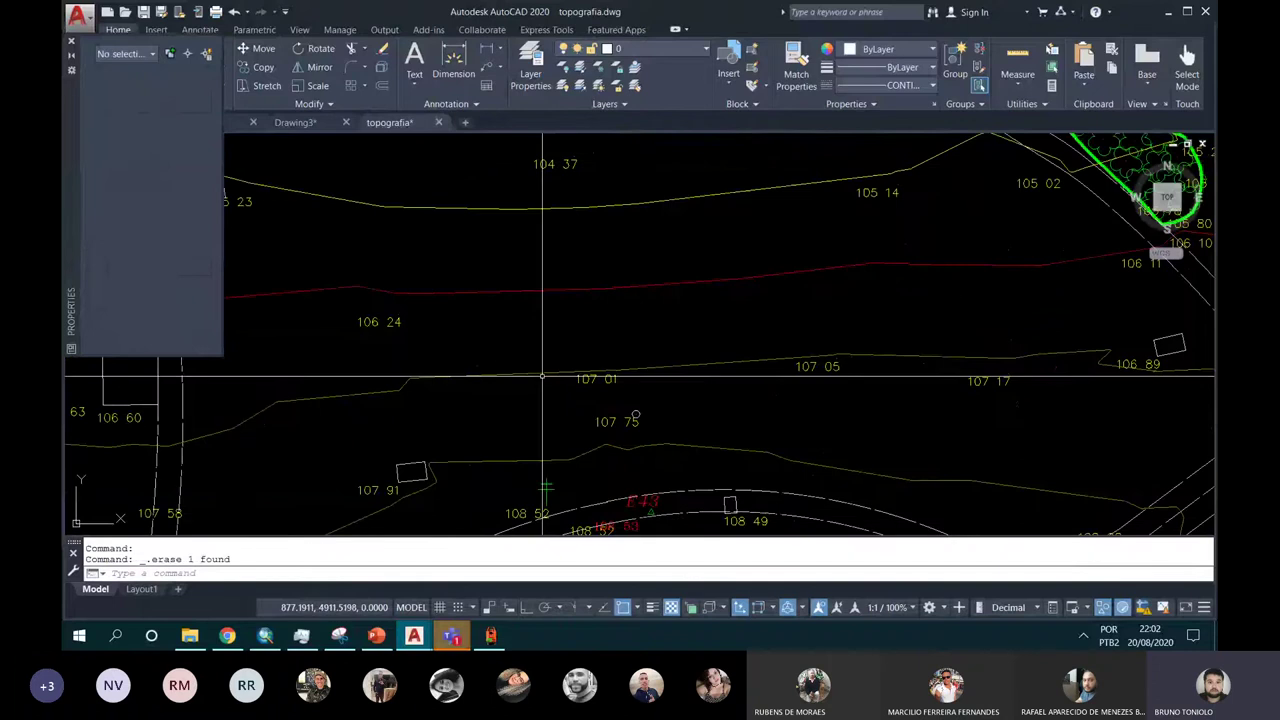
pyautogui.click(542, 377)
pyautogui.scroll(-3, 542, 377)
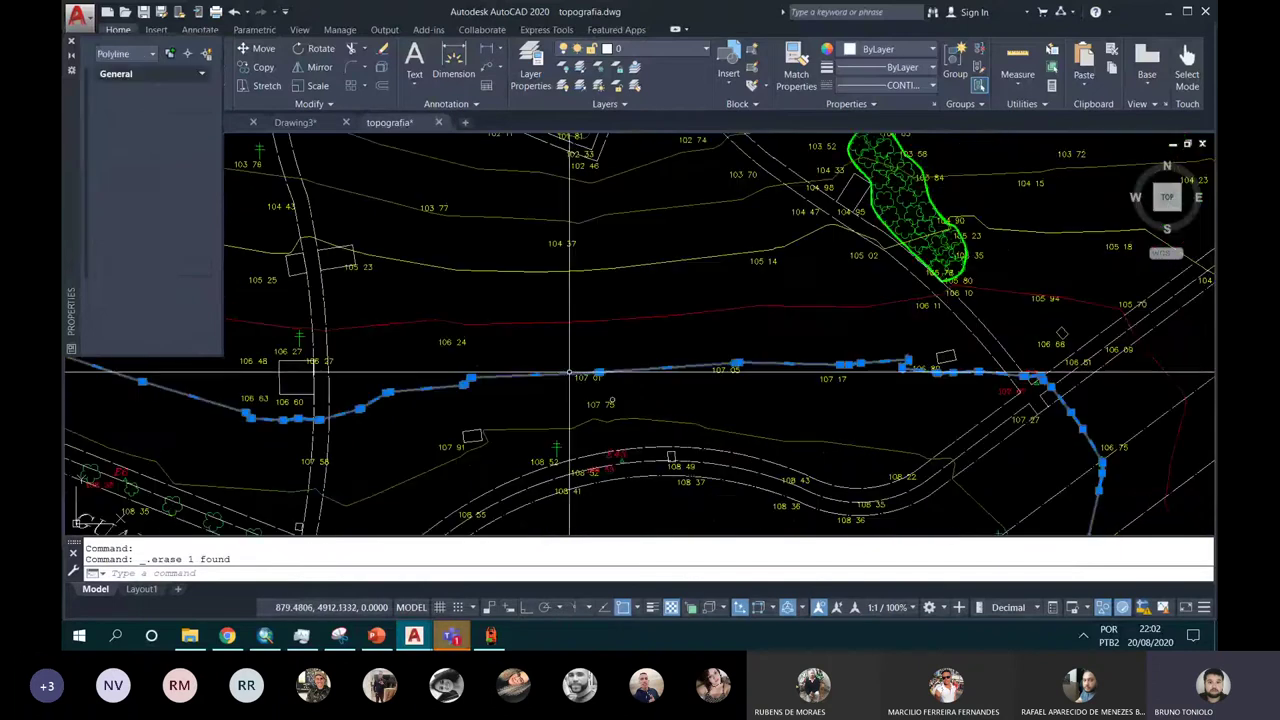
pyautogui.rightClick(600, 271)
pyautogui.click(674, 499)
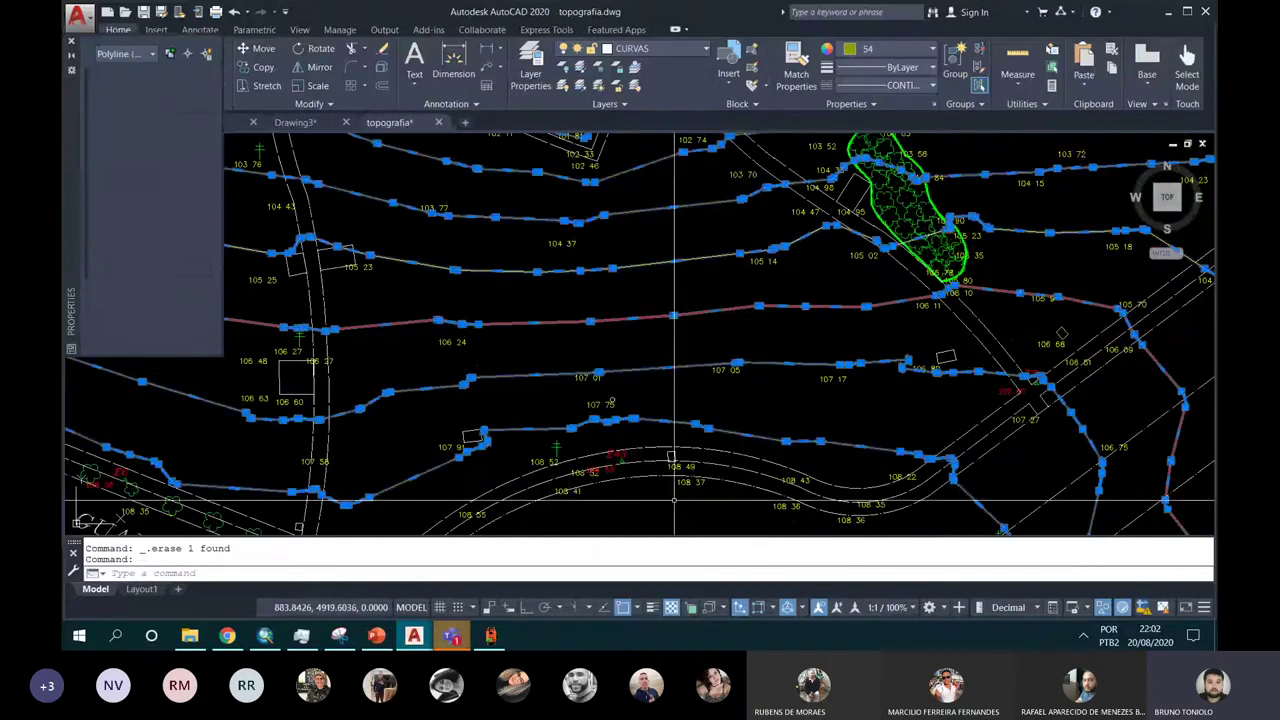
pyautogui.scroll(-5, 674, 500)
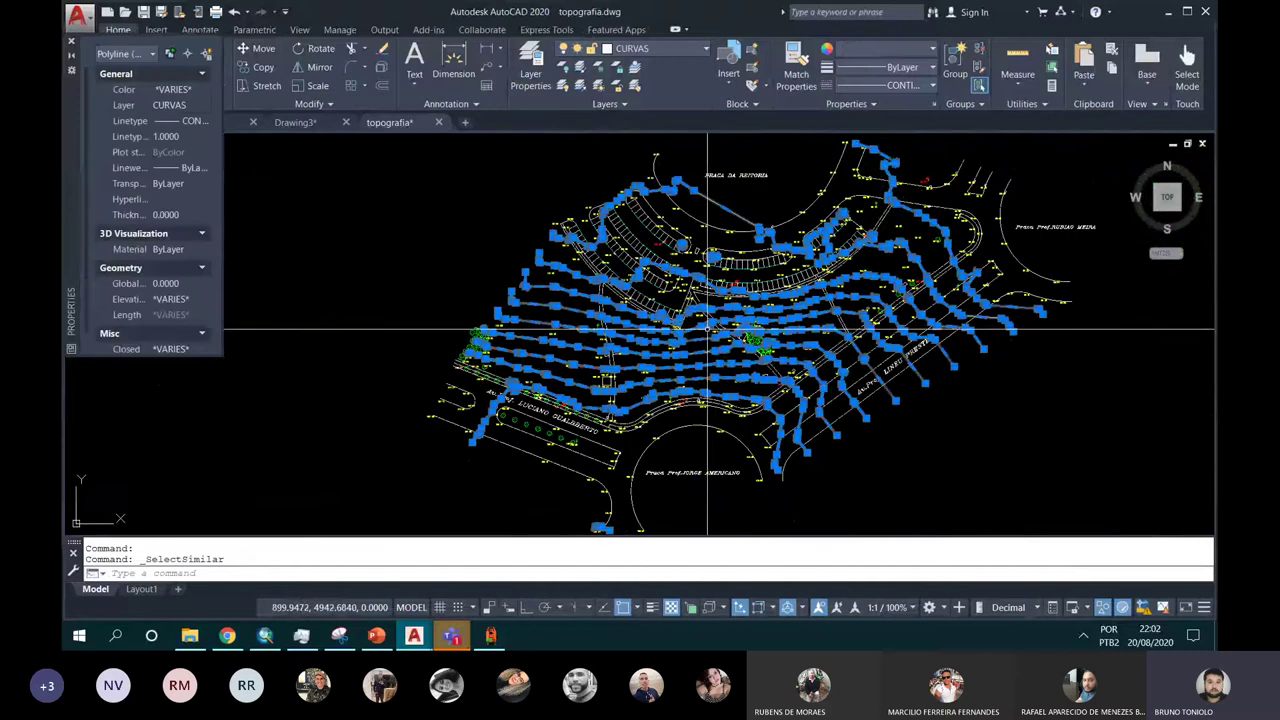
# Step: Copy the contours with base point 0,0,0 and clear the selection
pyautogui.hotkey('ctrl', 'shift', 'c')
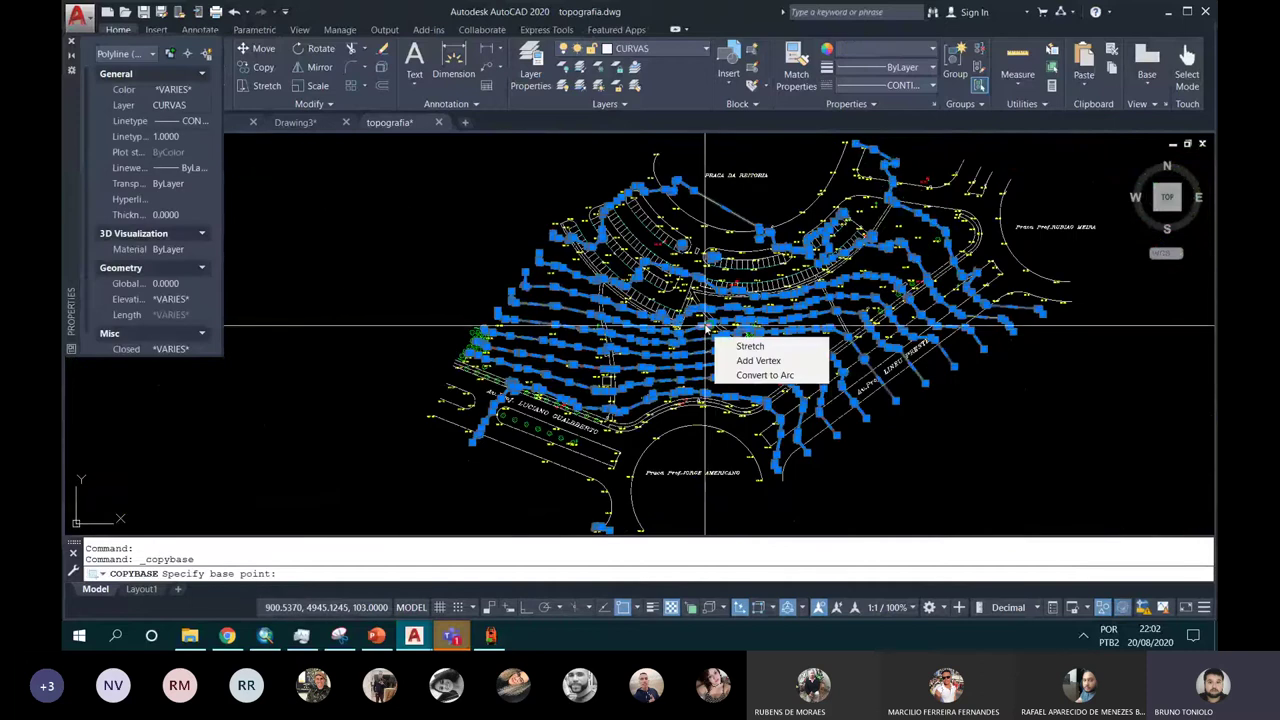
pyautogui.write('0,0,0')
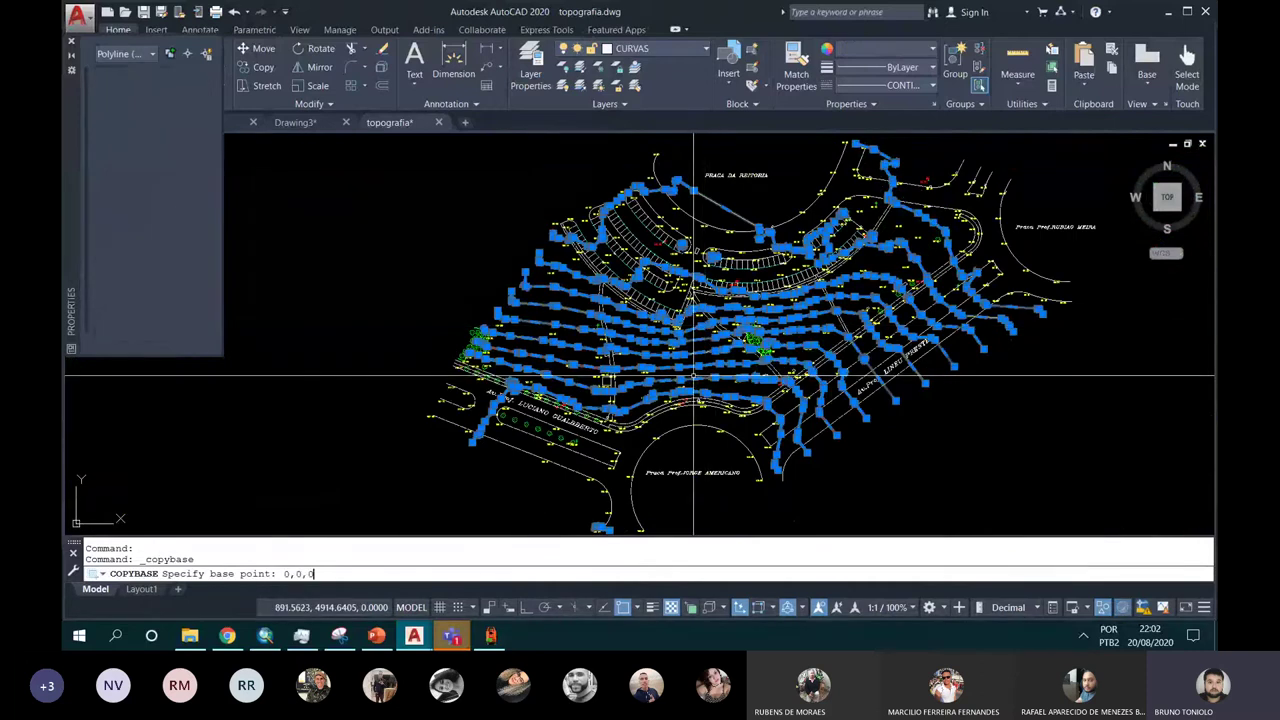
pyautogui.press('Return')
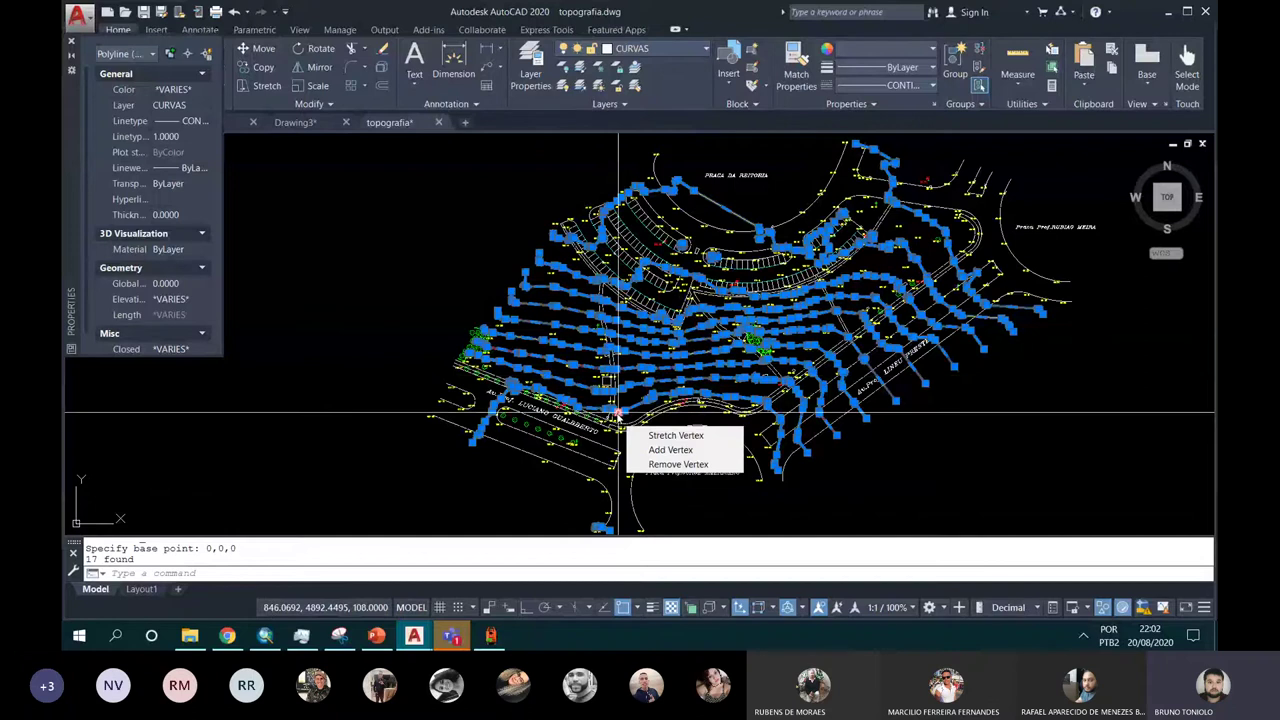
pyautogui.hotkey('ctrl', 'shift', 'c')
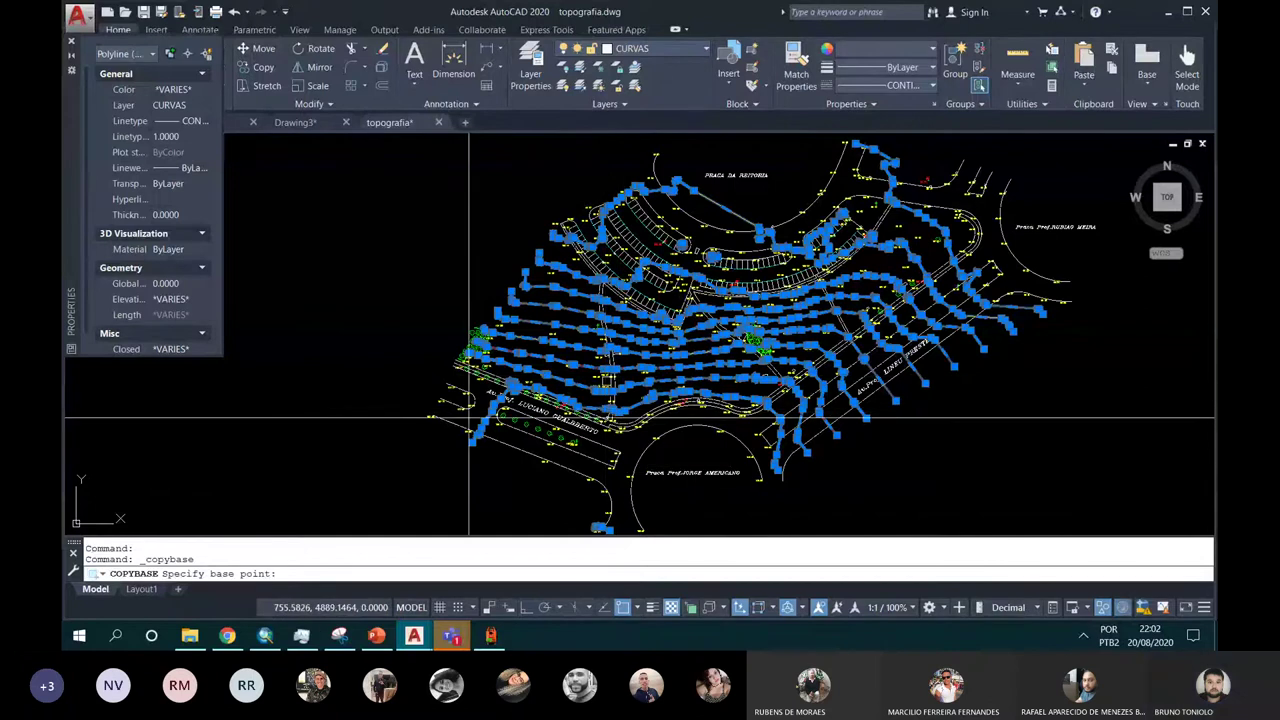
pyautogui.write('0,0,0')
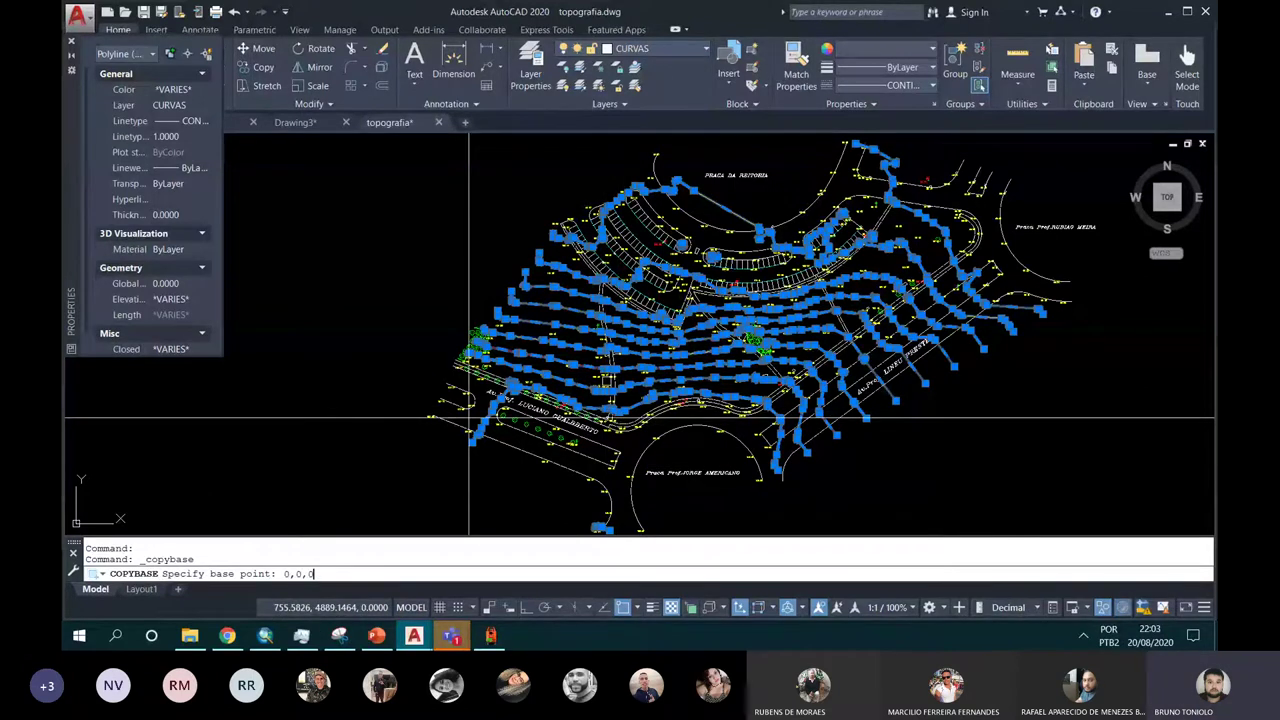
pyautogui.press('Return')
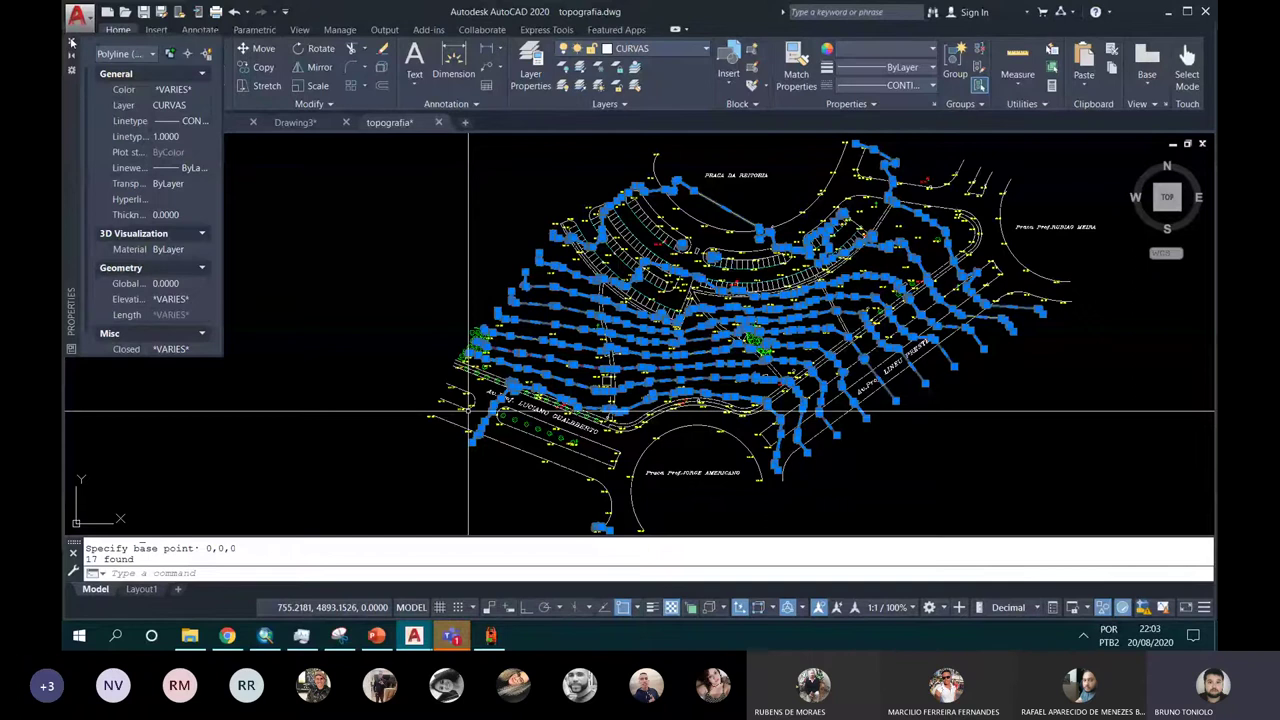
pyautogui.click(71, 41)
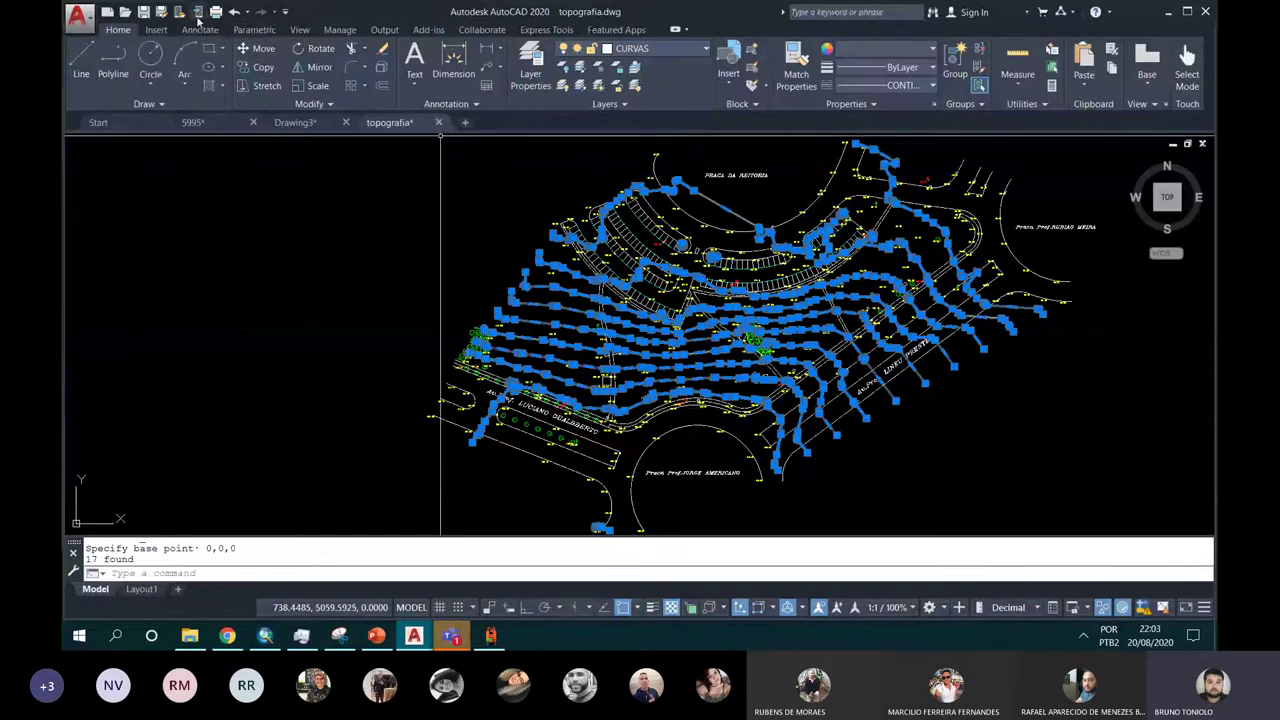
pyautogui.press('Escape')
# Step: Abandon a Save As attempt and switch to the Drawing3 drawing
pyautogui.hotkey('ctrl', 'shift', 's')
pyautogui.write('a')
pyautogui.write('TERRENO')
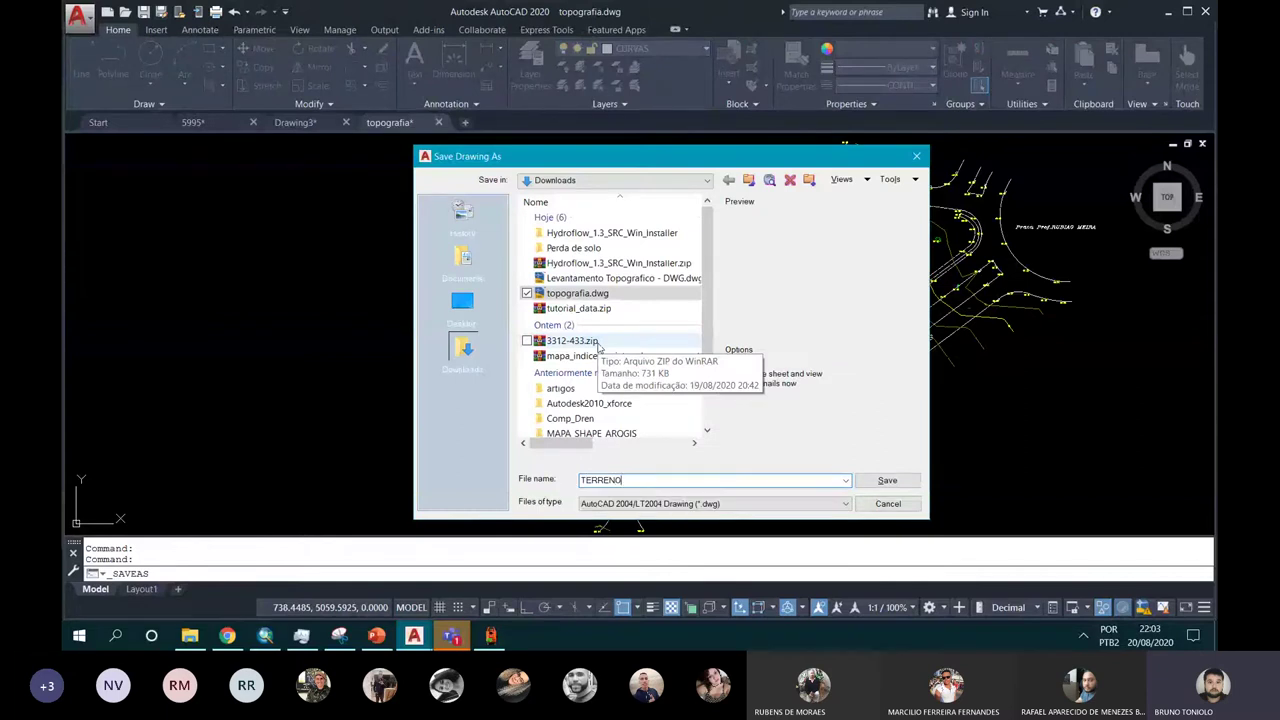
pyautogui.press('Escape')
pyautogui.write('NOV')
pyautogui.press('Escape')
pyautogui.click(295, 122)
pyautogui.click(466, 257)
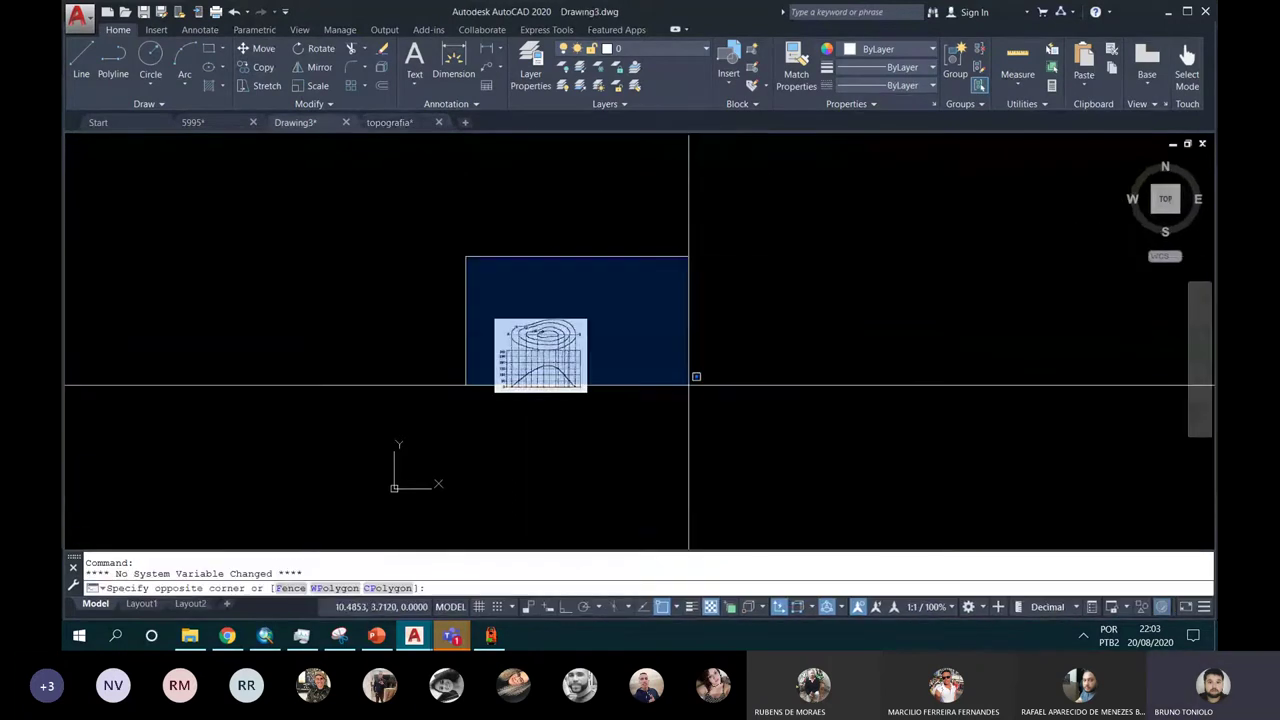
# Step: Window-select and erase the contour-map image in Drawing3
pyautogui.click(482, 292)
pyautogui.click(623, 380)
pyautogui.press('Delete')
pyautogui.middleClick(622, 349)
# Step: Paste the copied contours at 0,0,0 and zoom to fit them
pyautogui.hotkey('ctrl', 'v')
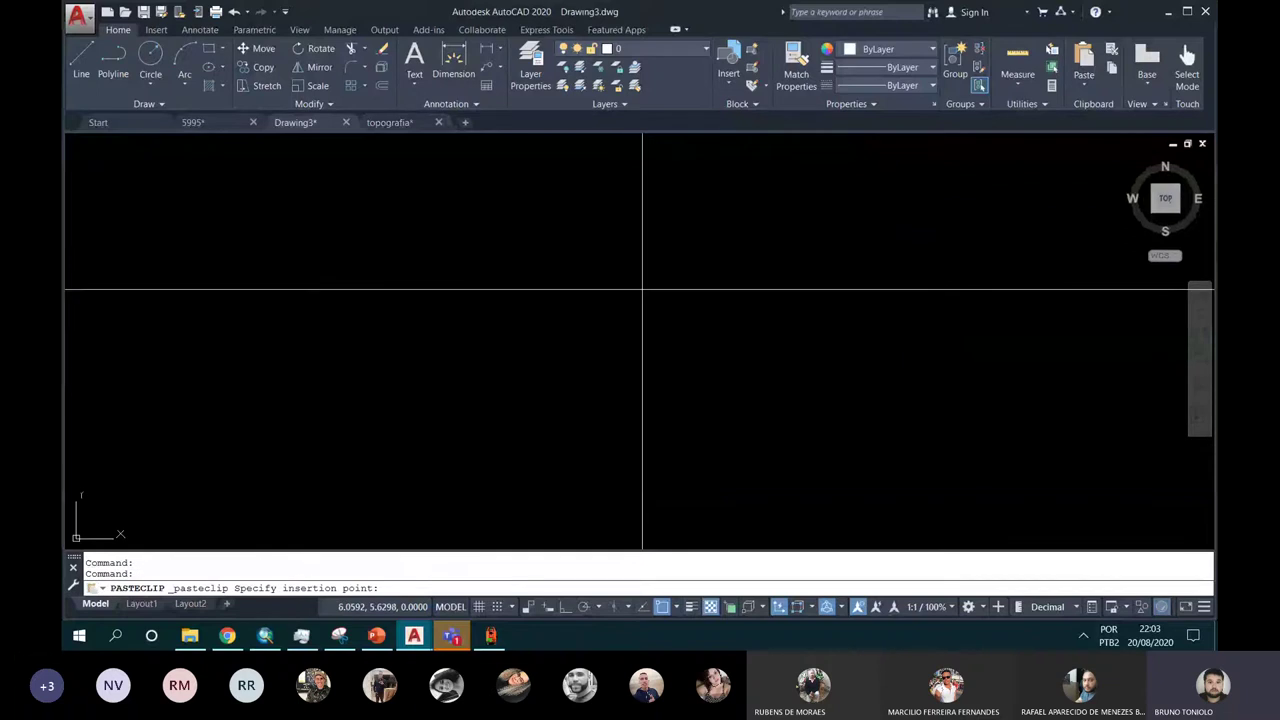
pyautogui.write('0,0,0')
pyautogui.press('Return')
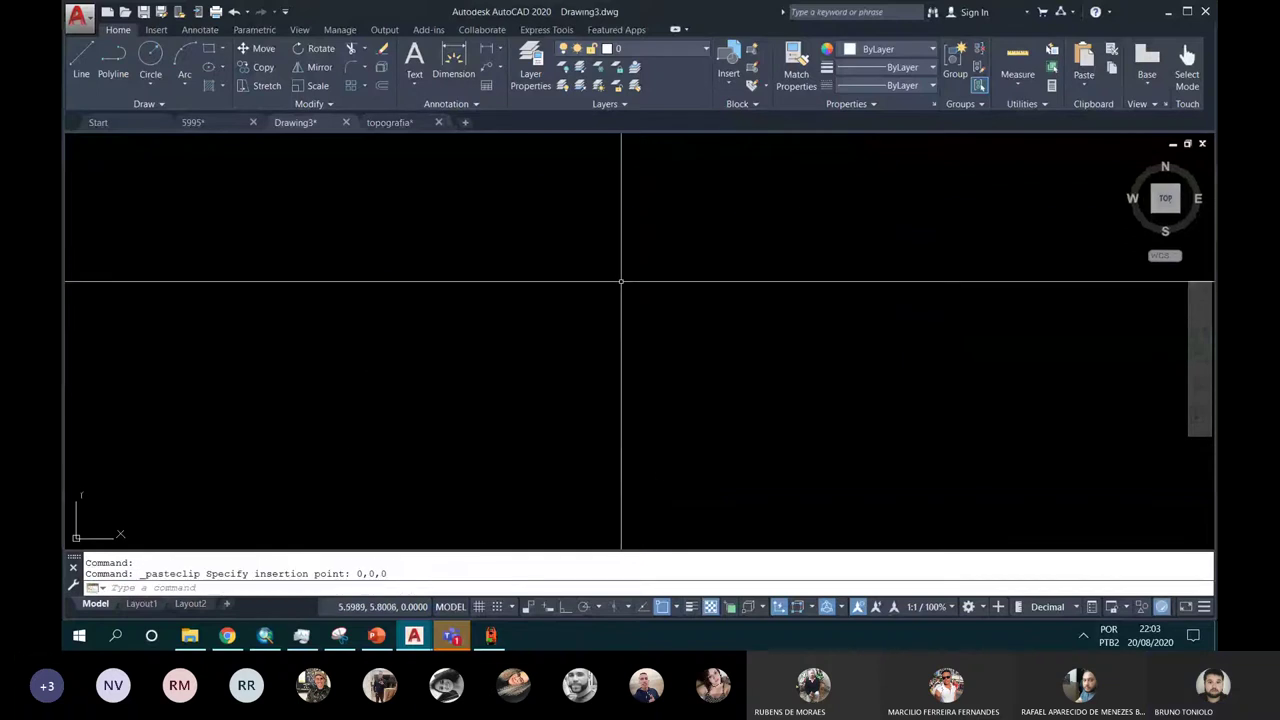
pyautogui.middleClick(621, 281)
pyautogui.scroll(2, 681, 247)
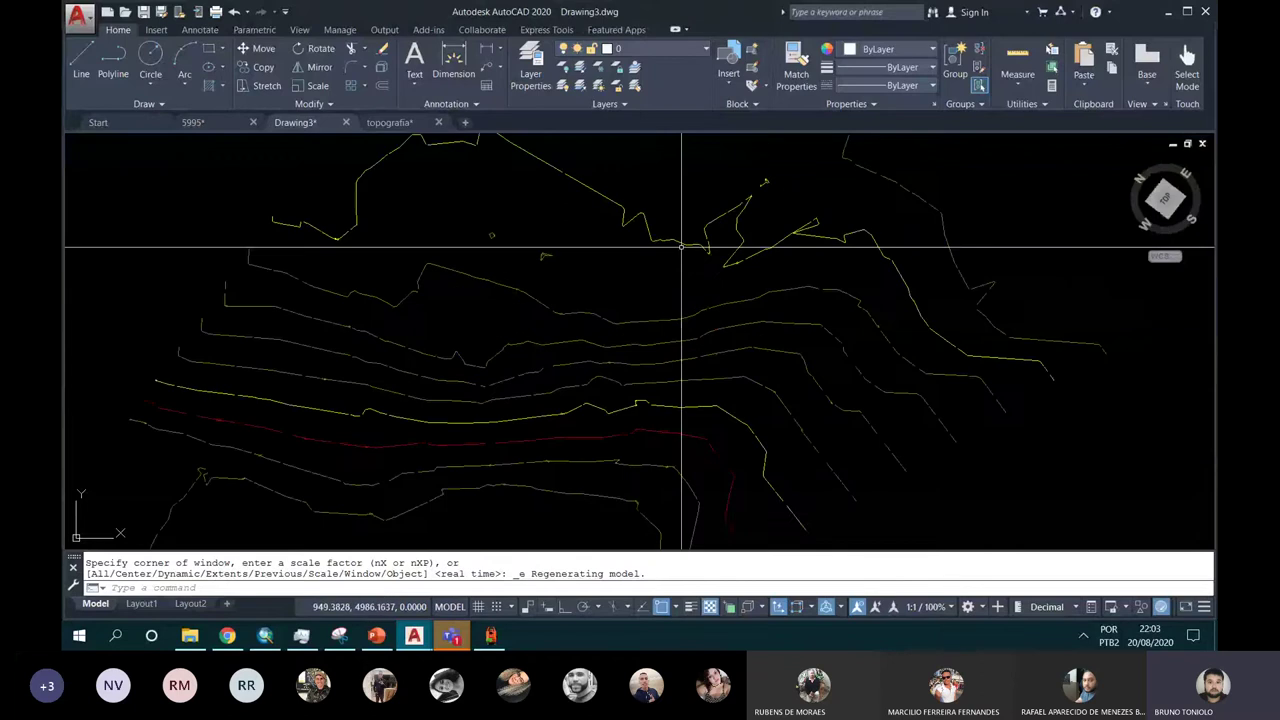
pyautogui.scroll(2, 681, 247)
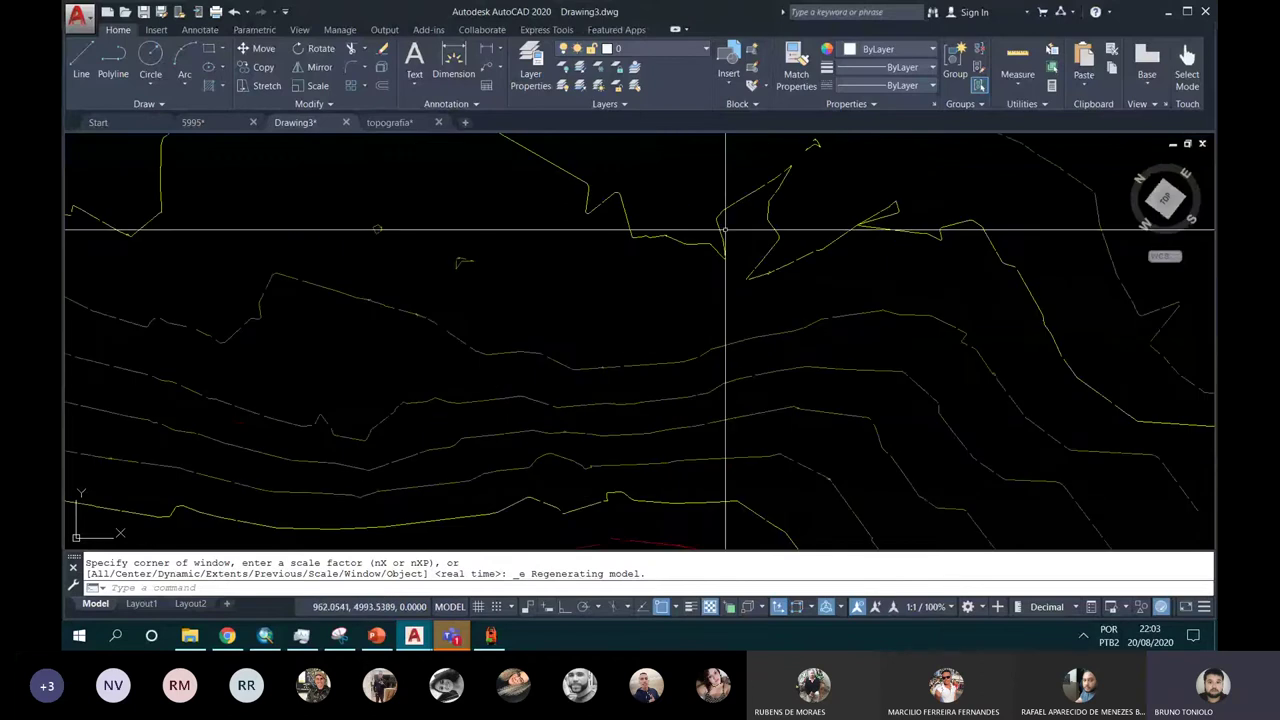
pyautogui.middleClick(648, 381)
# Step: Save the drawing as TERRENO with SAVEAS
pyautogui.write('SAVEAS')
pyautogui.press('Return')
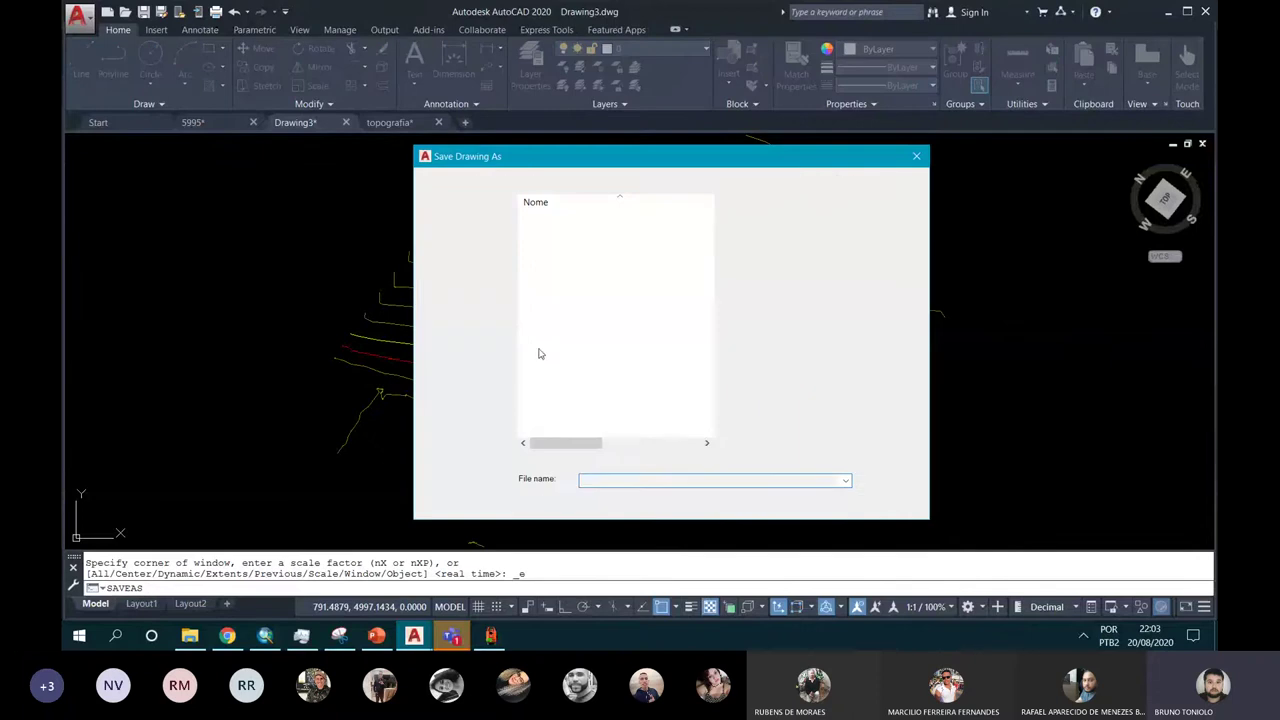
pyautogui.write('TERRENO')
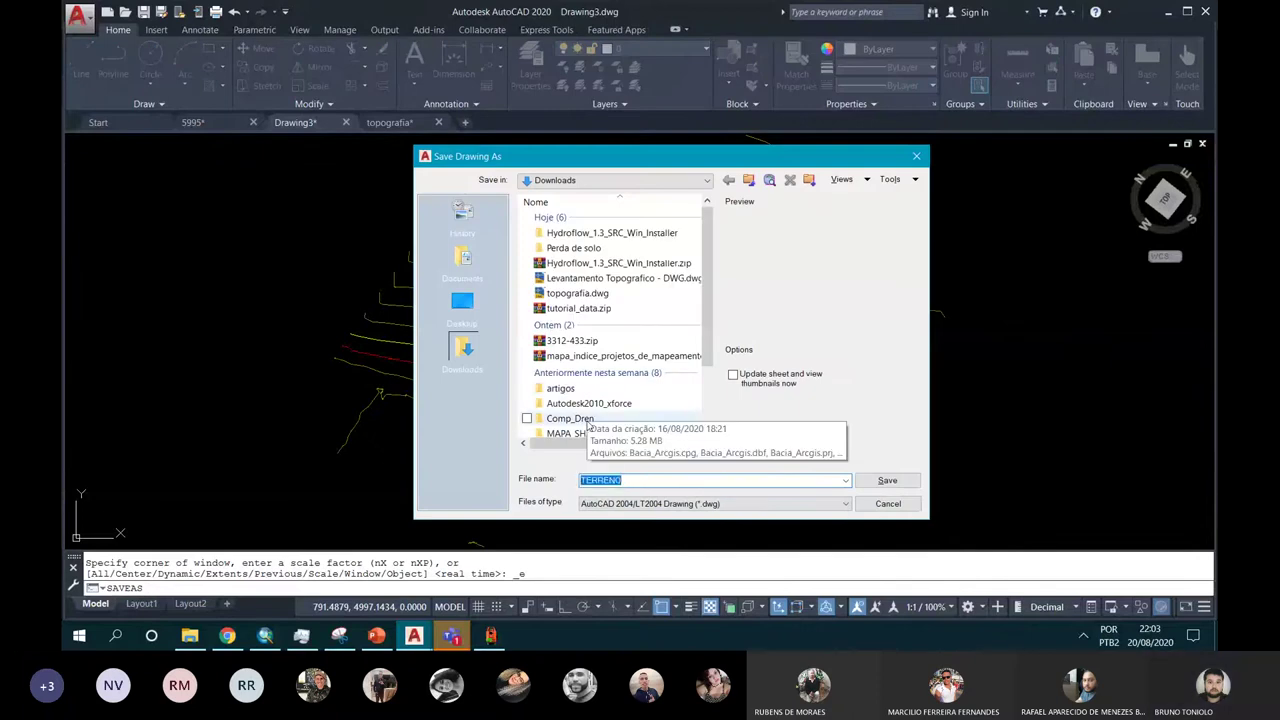
pyautogui.press('Return')
# Step: Set the drawing's insertion scale units to Unitless
pyautogui.write('UN')
pyautogui.press('Return')
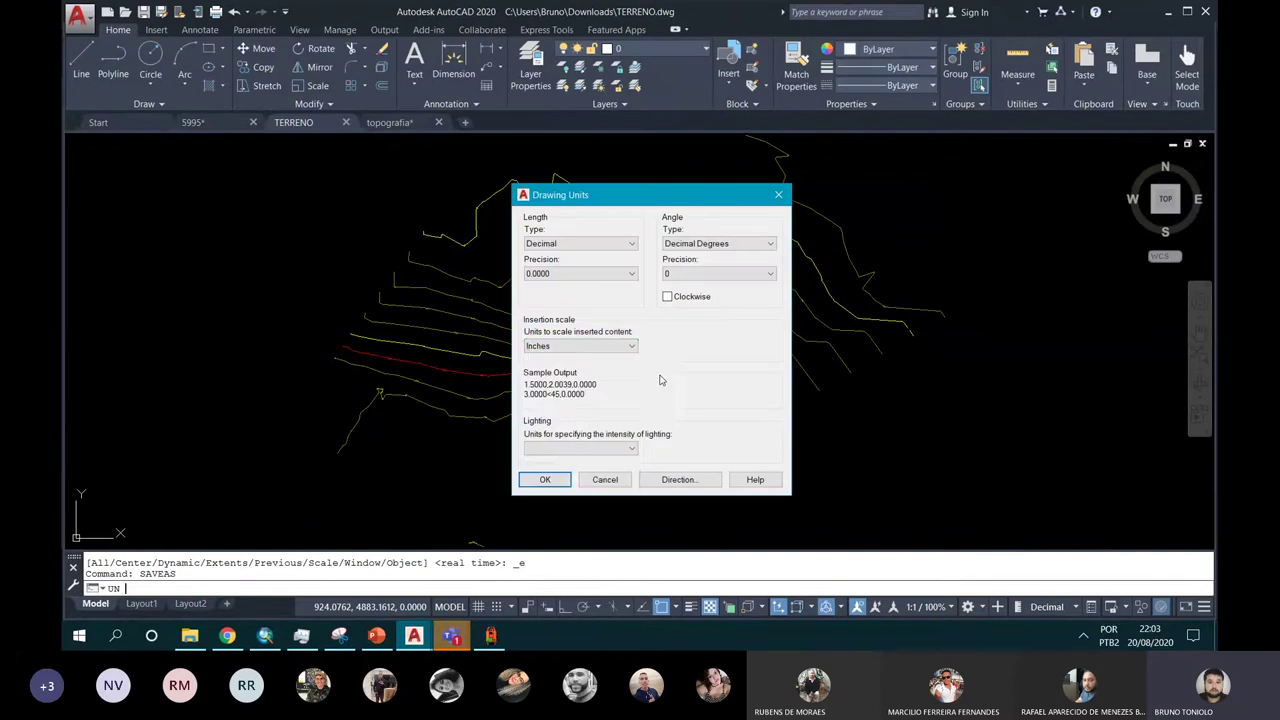
pyautogui.click(580, 345)
pyautogui.click(560, 359)
pyautogui.click(545, 479)
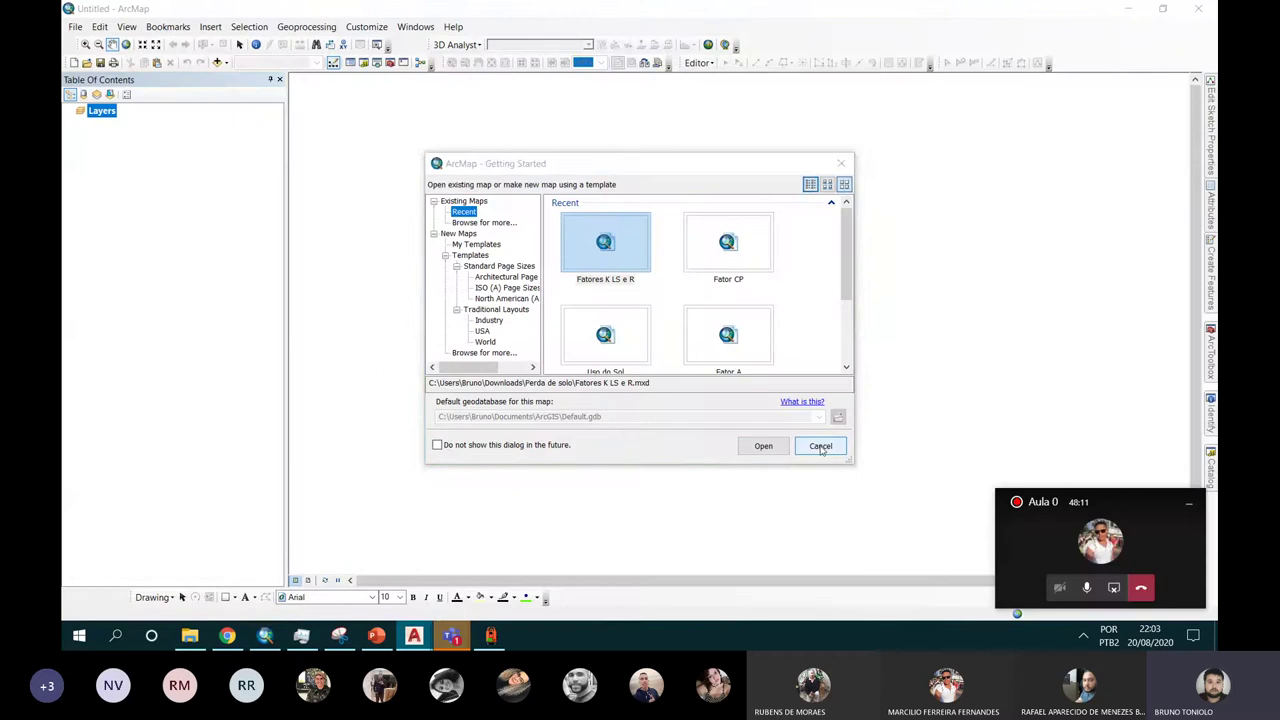
# Step: Clear ArcMap and the Teams call off the desktop and launch SketchUp 2020
pyautogui.click(820, 446)
pyautogui.click(1186, 507)
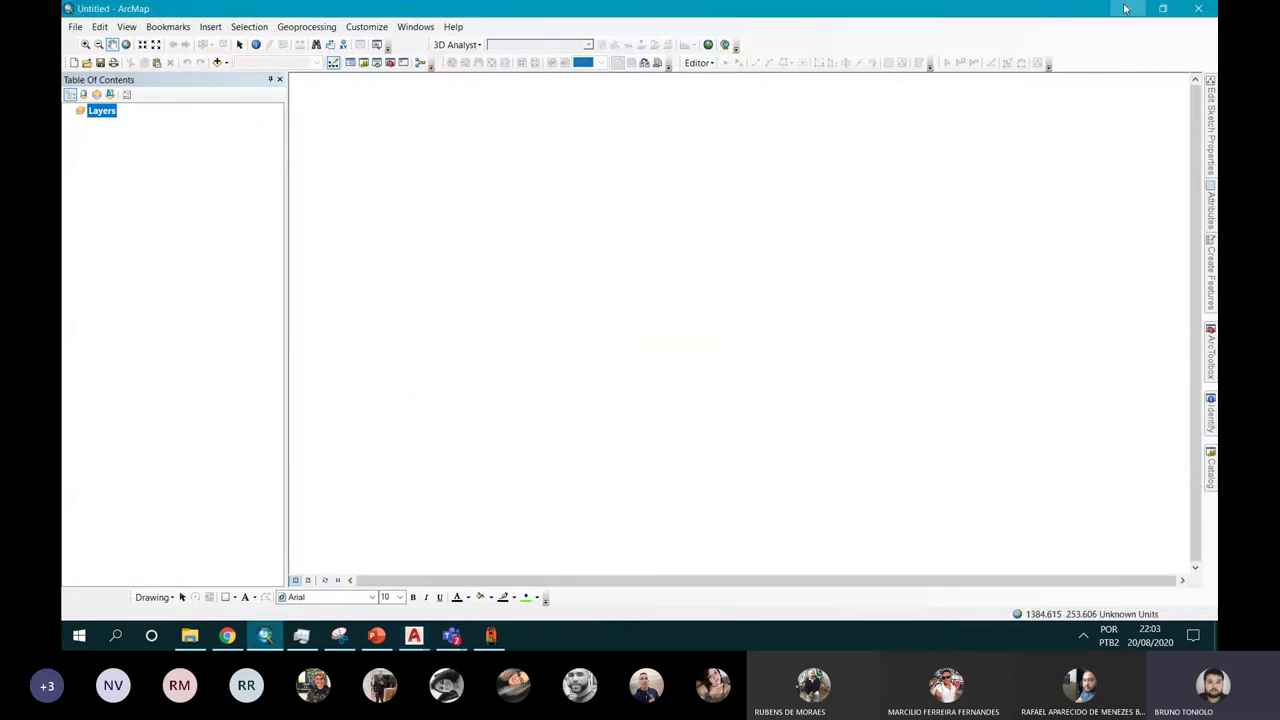
pyautogui.click(1125, 9)
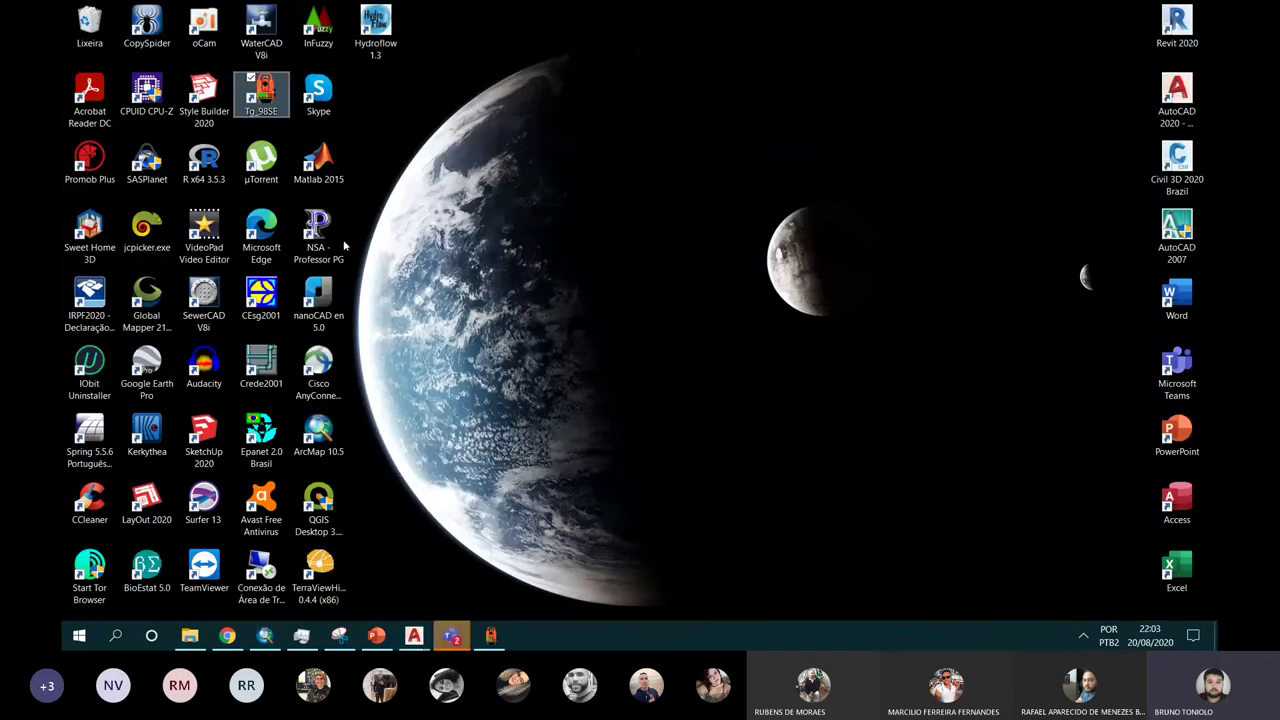
pyautogui.click(173, 275)
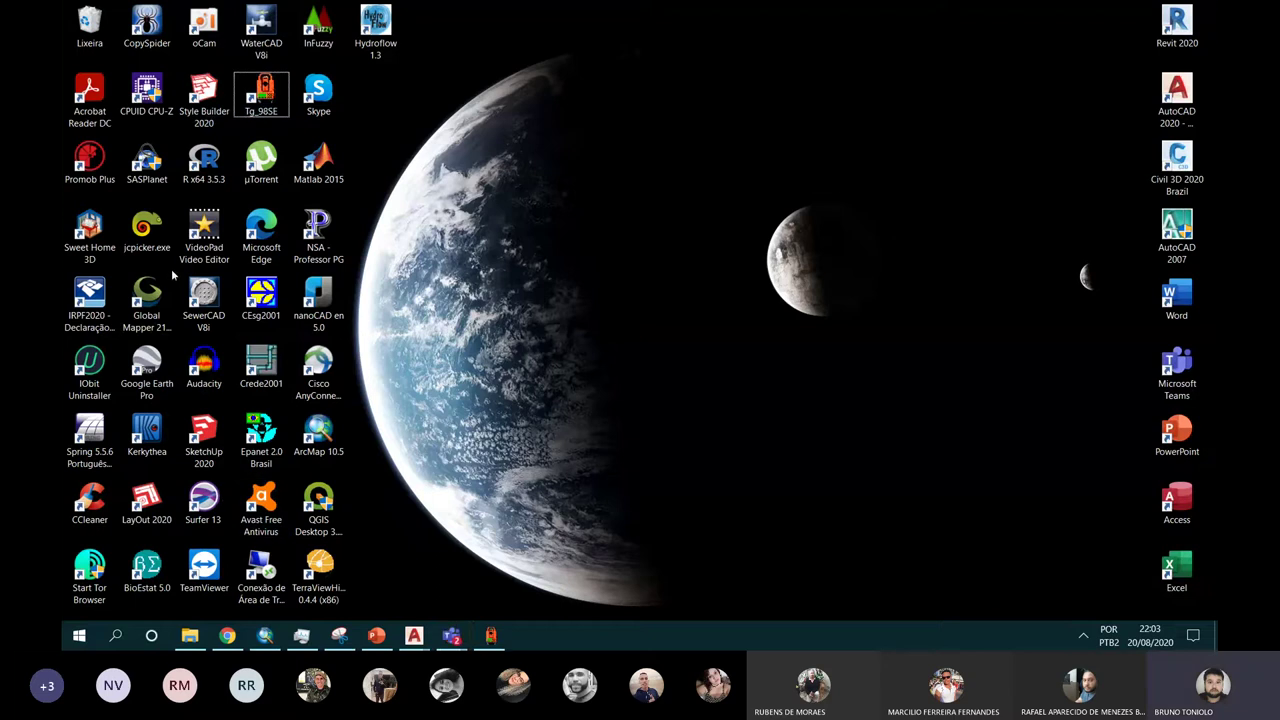
pyautogui.click(199, 438)
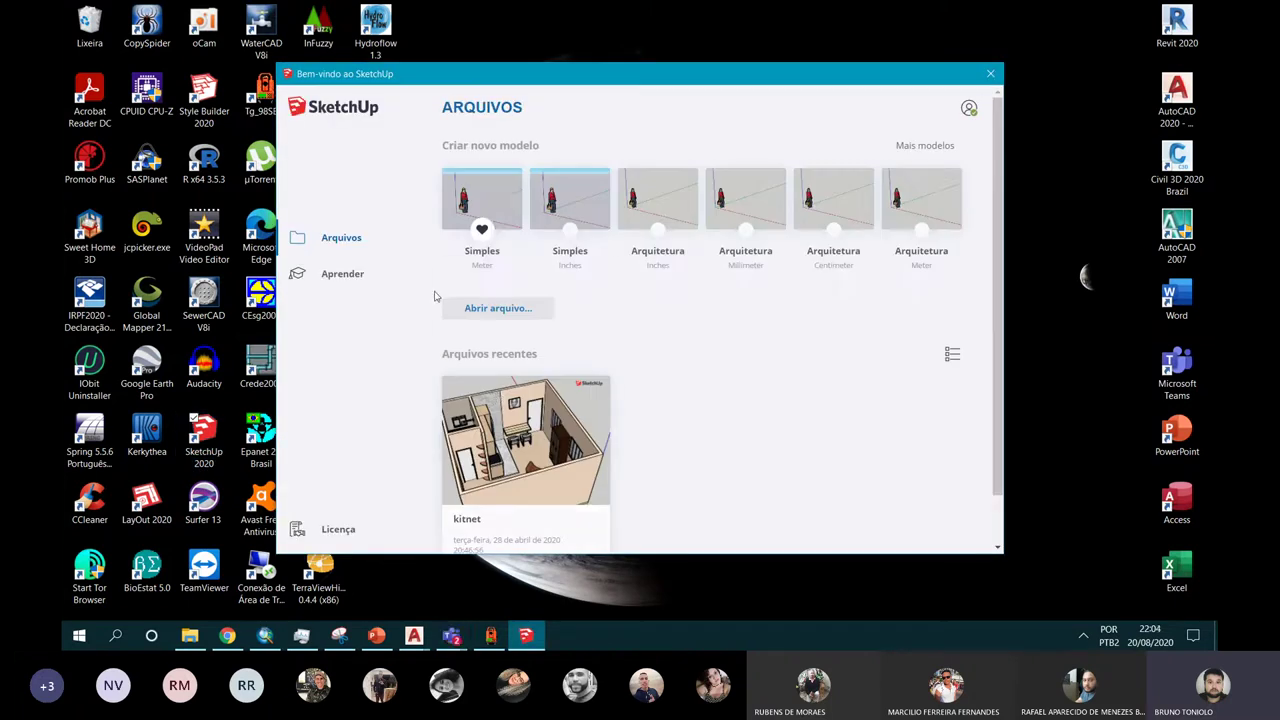
# Step: Choose the 'Simples – Meter' template for a new model
pyautogui.click(493, 210)
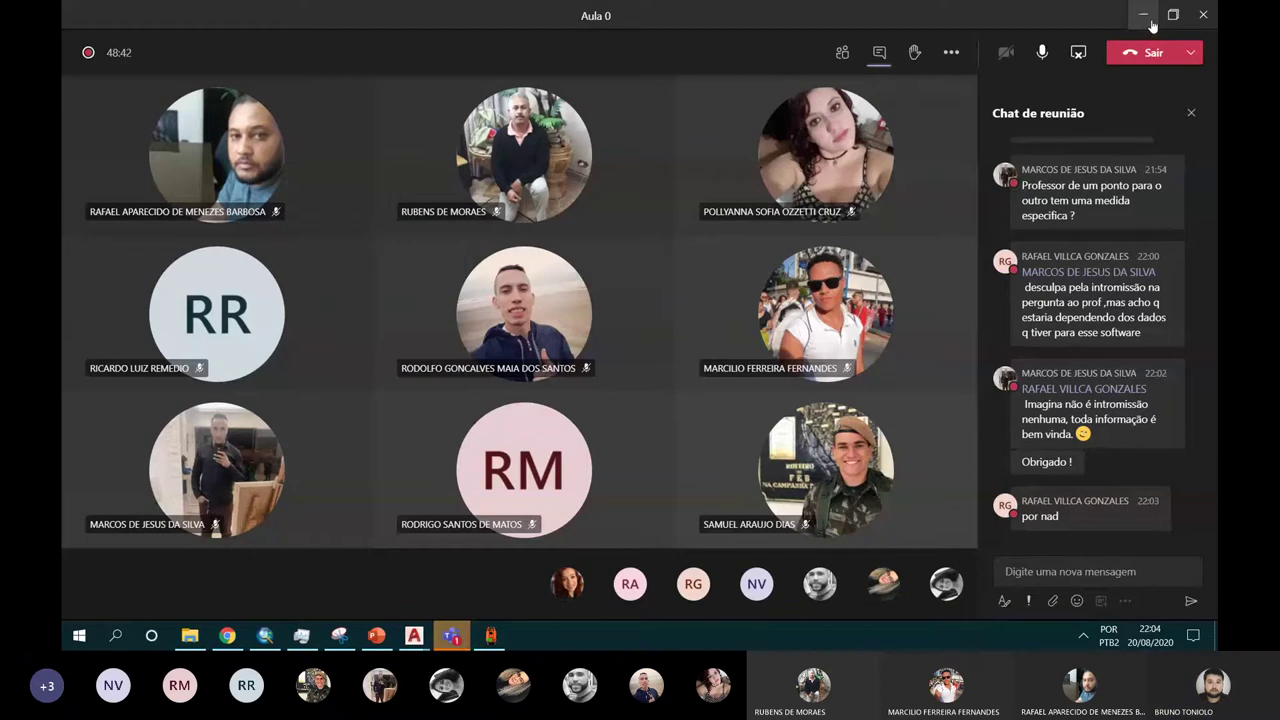
# Step: Minimize the Teams 'Aula 0' meeting window
pyautogui.click(1150, 19)
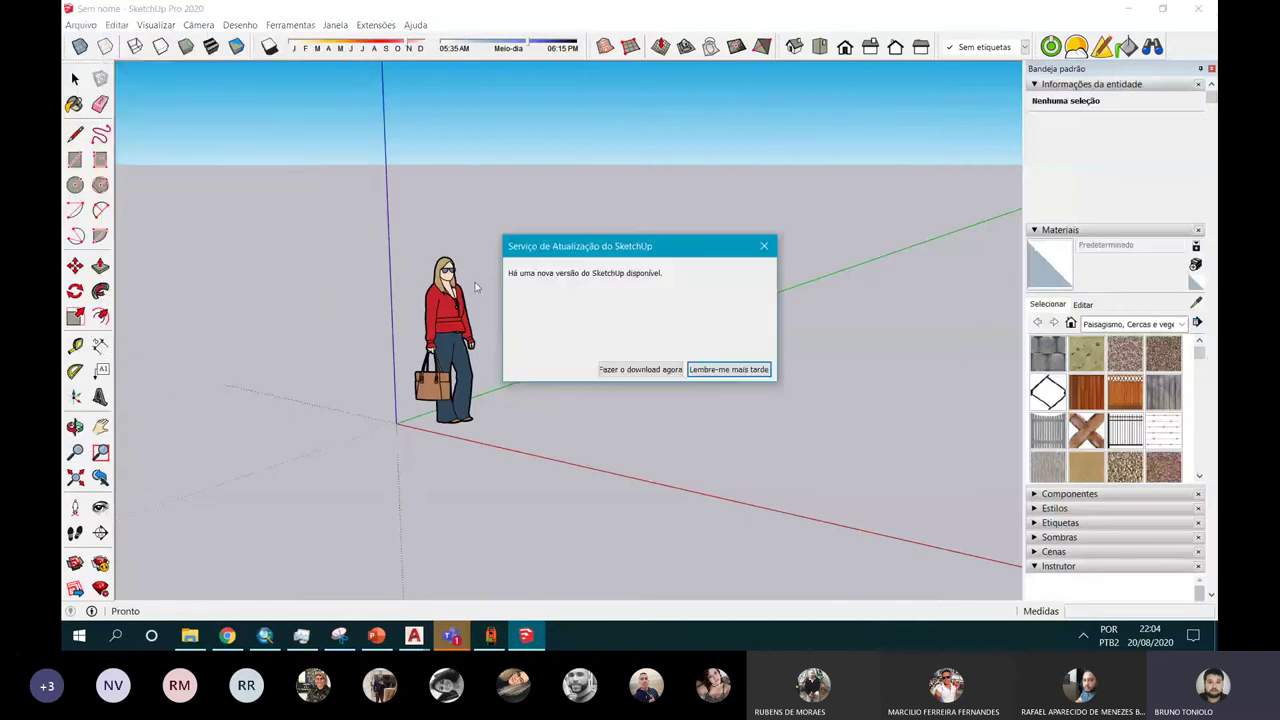
# Step: Postpone the update notice and orbit to face the standing figure
pyautogui.click(728, 369)
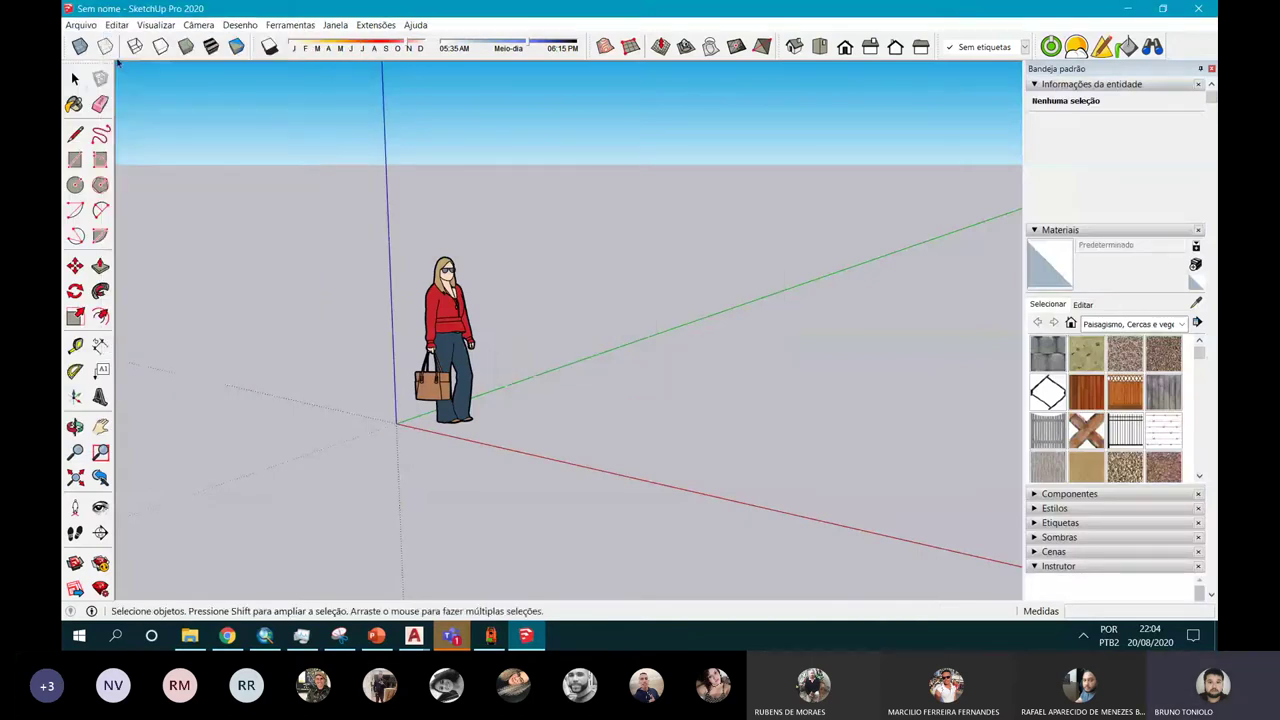
pyautogui.moveTo(490, 339); pyautogui.dragTo(428, 333, button='middle')
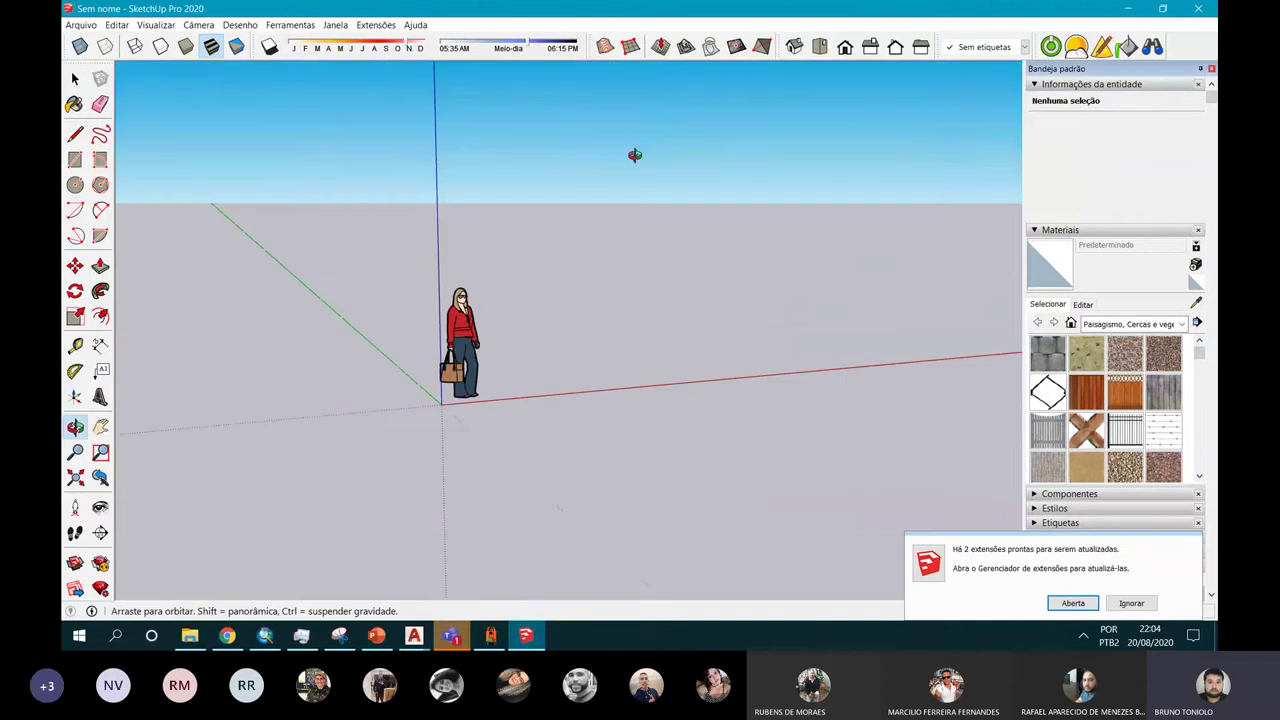
pyautogui.scroll(3, 428, 333)
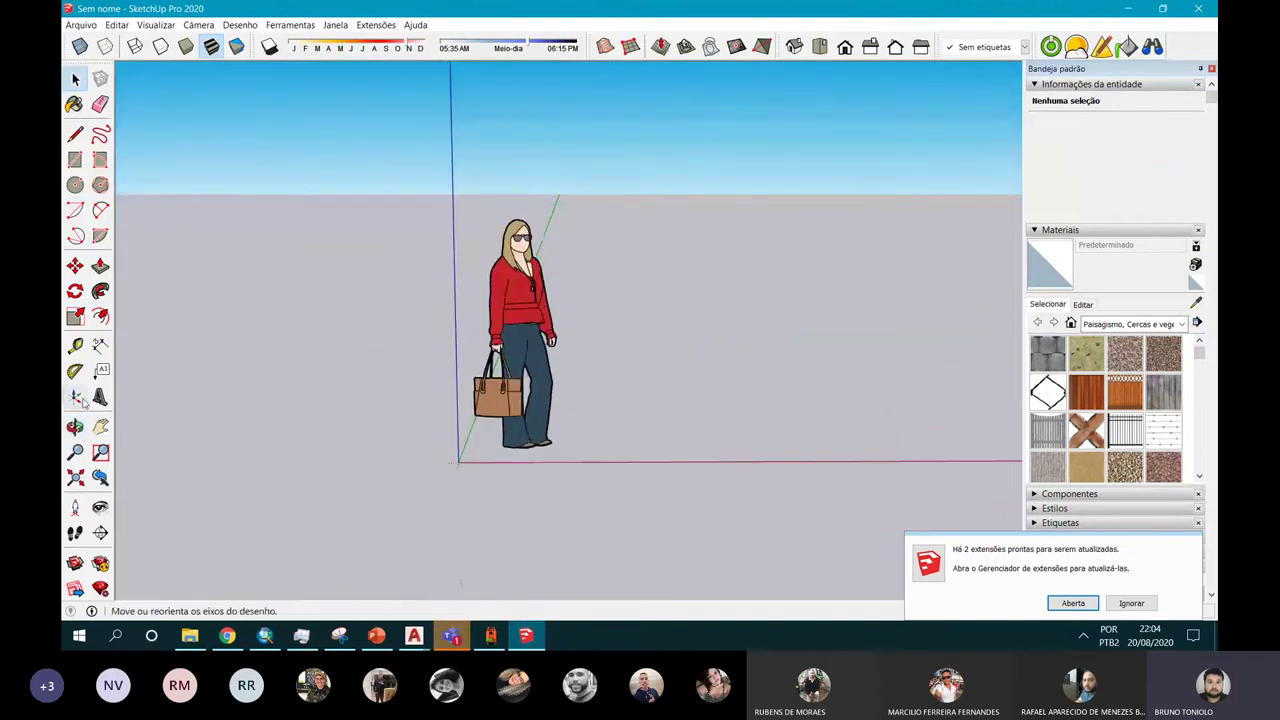
# Step: Measure the standing figure from head to feet, about 1.68 m, with the Tape Measure
pyautogui.click(100, 345)
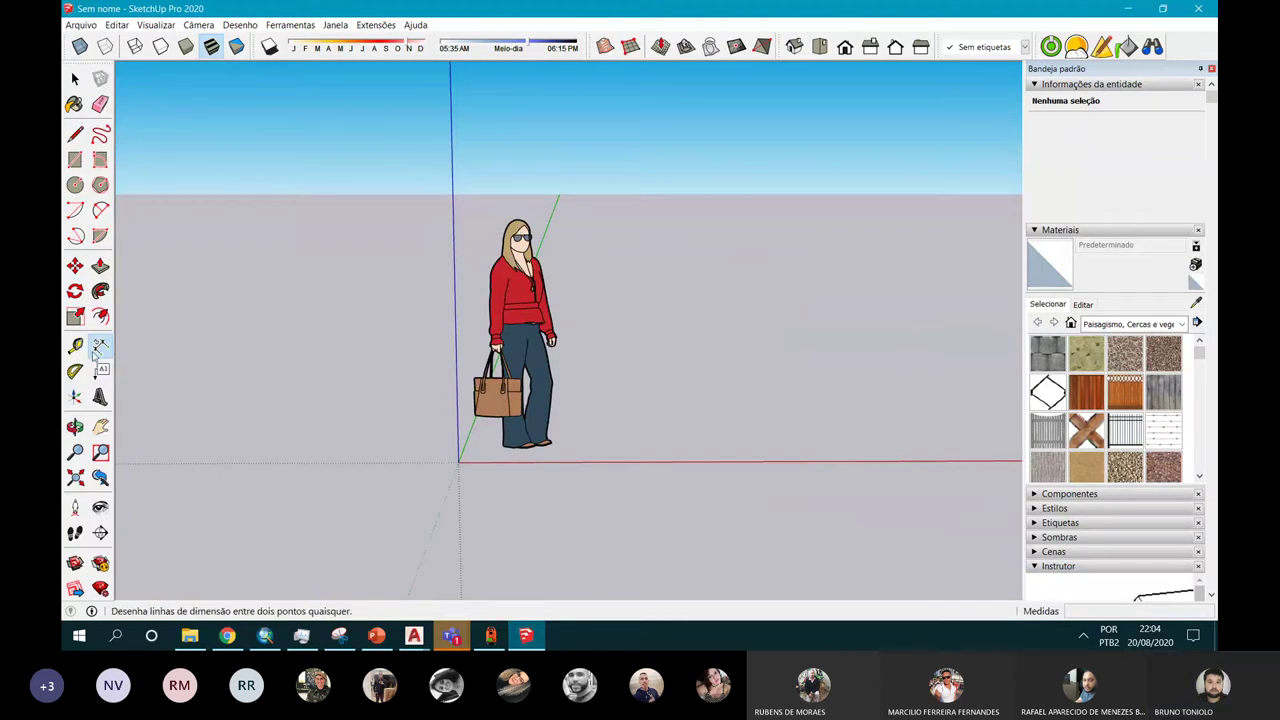
pyautogui.click(75, 345)
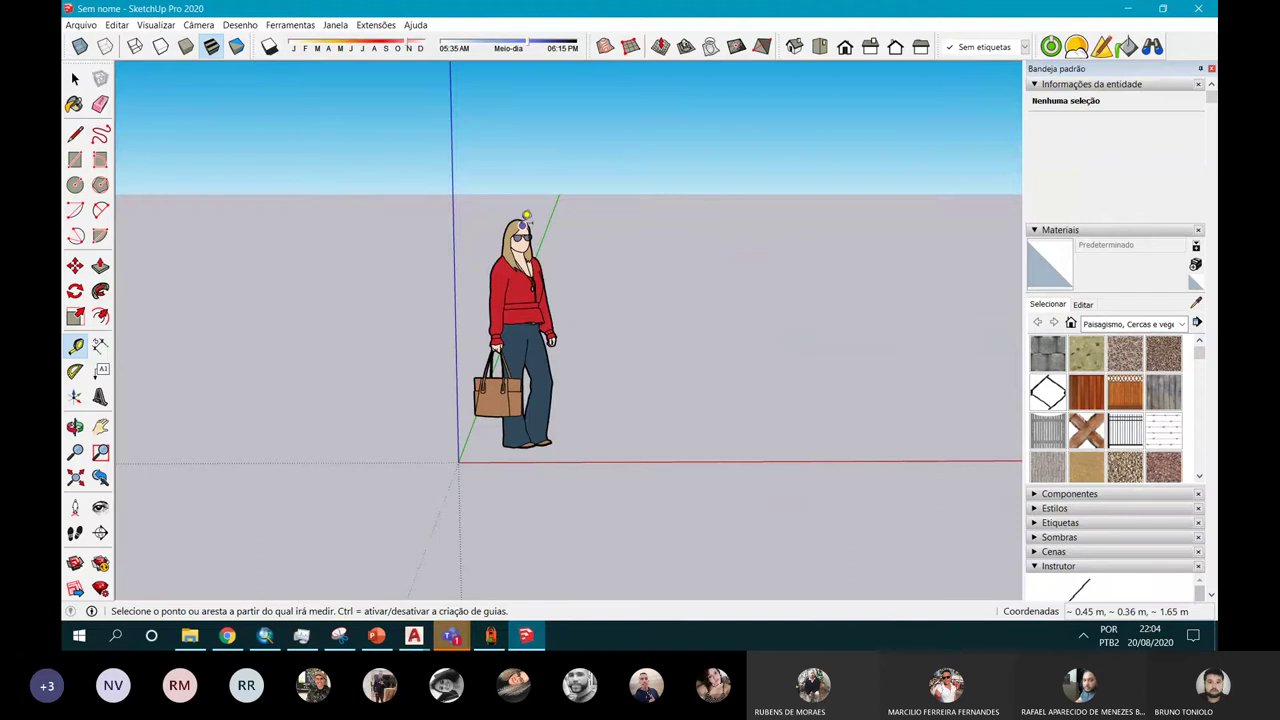
pyautogui.click(521, 218)
pyautogui.click(524, 442)
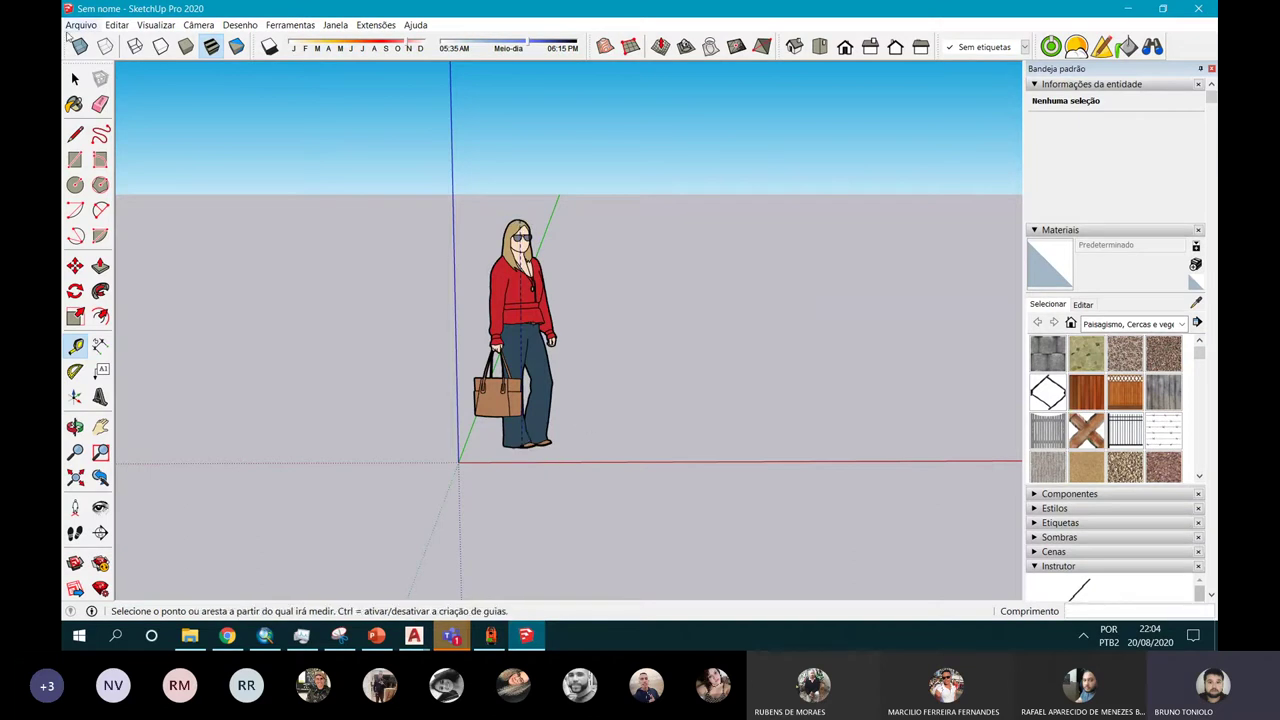
pyautogui.click(80, 25)
pyautogui.press('Escape')
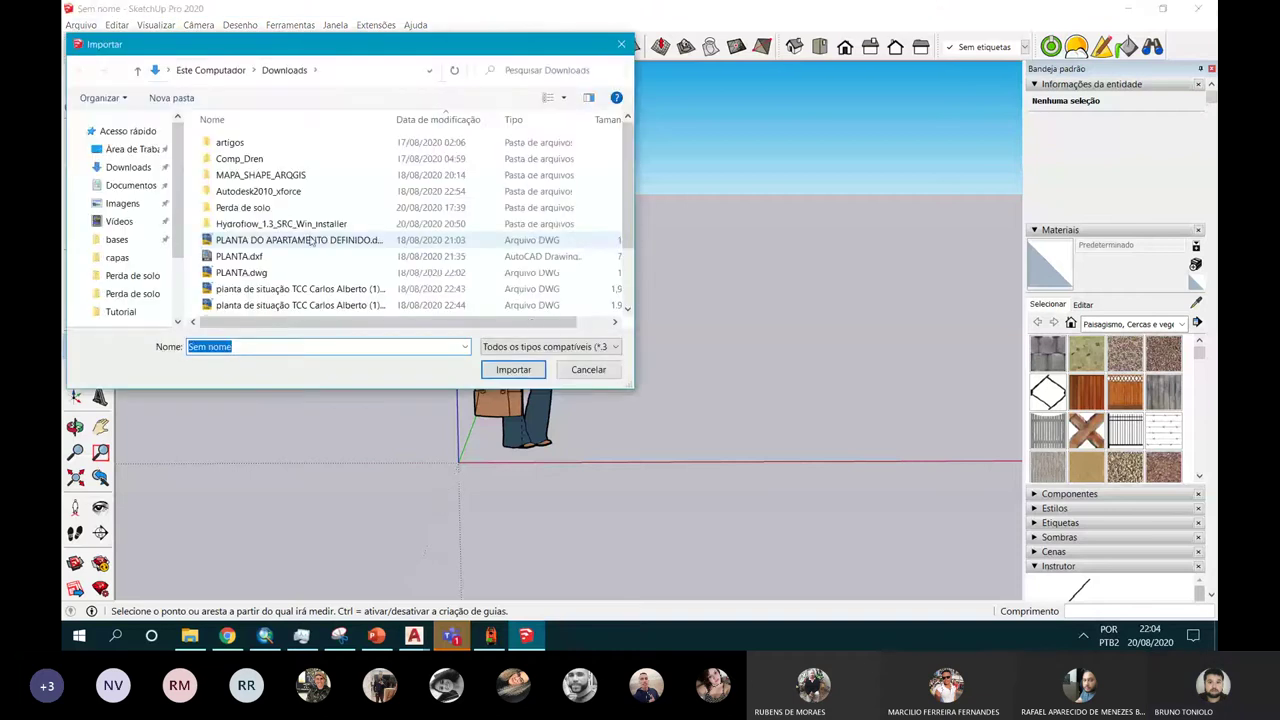
# Step: Import TERRENO.dwg from Downloads, close the import summary, and select the contour component
pyautogui.scroll(-3, 311, 241)
pyautogui.doubleClick(300, 308)
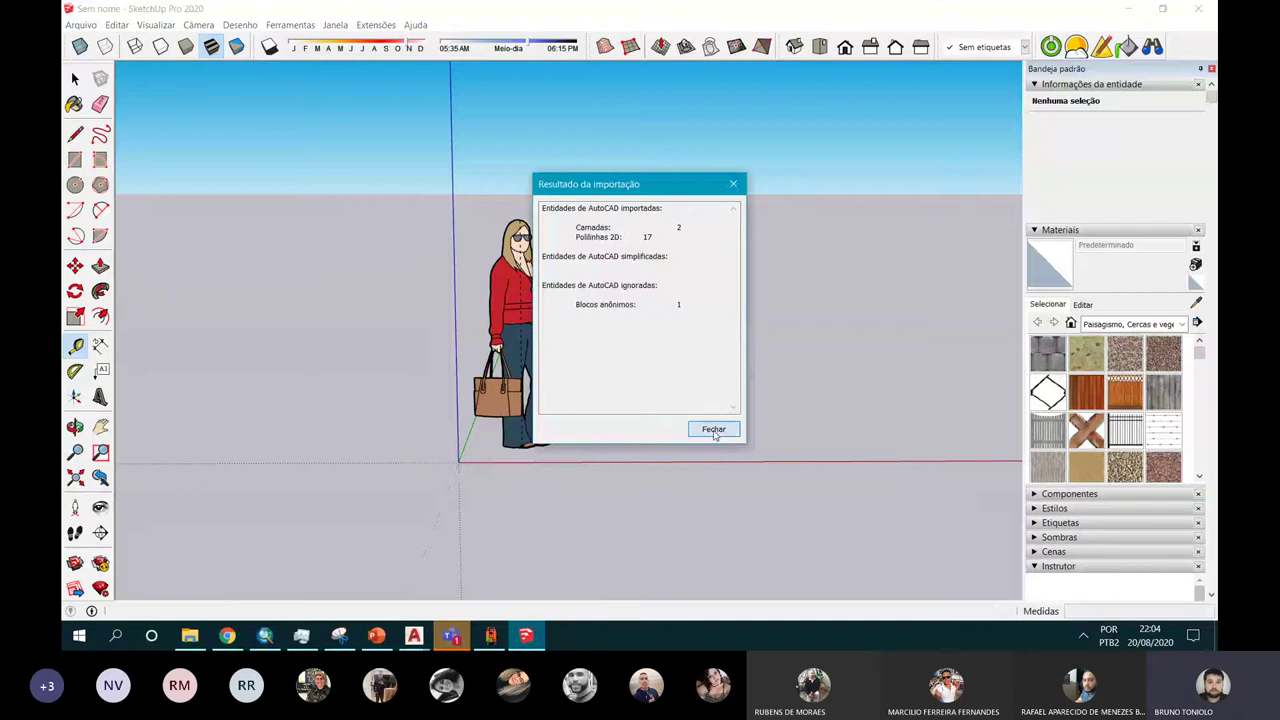
pyautogui.click(714, 429)
pyautogui.moveTo(711, 431)
pyautogui.mouseDown(button='middle')
pyautogui.moveTo(443, 397)
pyautogui.moveTo(451, 380)
pyautogui.moveTo(564, 436)
pyautogui.moveTo(514, 437)
pyautogui.moveTo(480, 337)
pyautogui.moveTo(517, 383)
pyautogui.moveTo(520, 360)
pyautogui.moveTo(714, 334)
pyautogui.moveTo(457, 374)
pyautogui.moveTo(596, 383)
pyautogui.moveTo(505, 330)
pyautogui.moveTo(645, 432)
pyautogui.moveTo(518, 363)
pyautogui.moveTo(491, 363)
pyautogui.moveTo(508, 402)
pyautogui.mouseUp(button='middle')
pyautogui.click(508, 402)
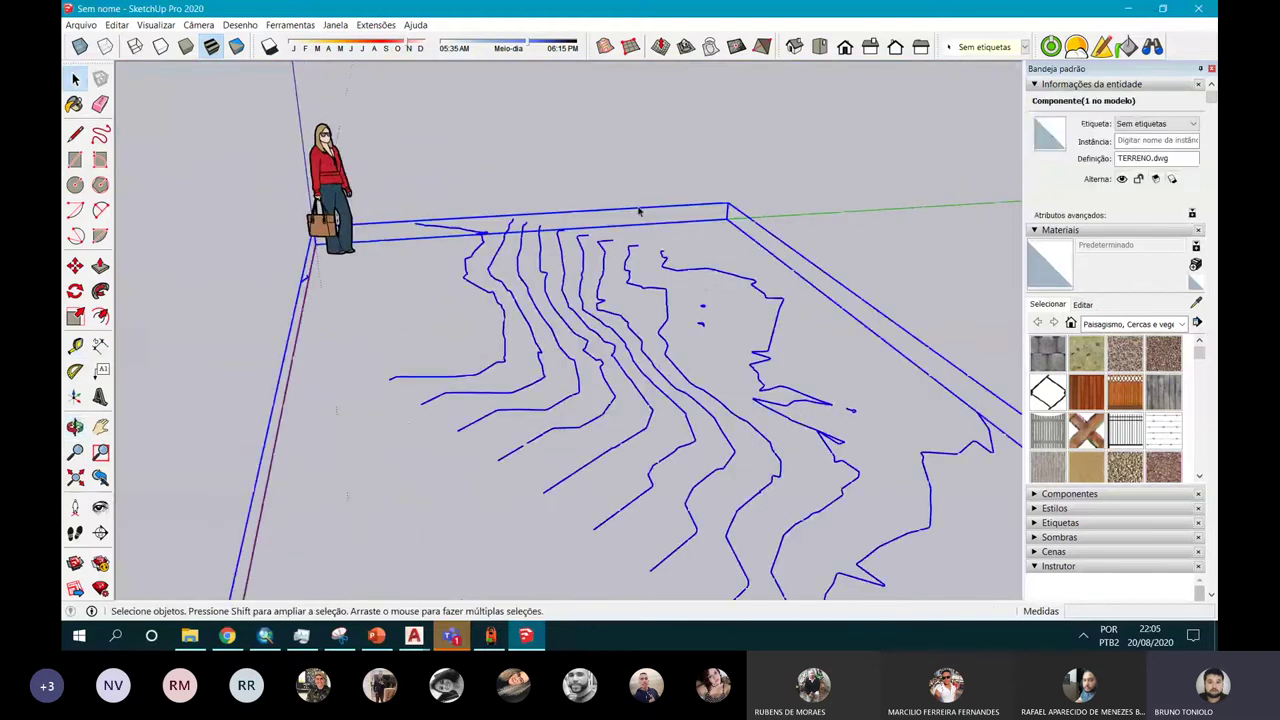
# Step: Explode the imported contour component into its individual lines with Desassociar
pyautogui.click(640, 211)
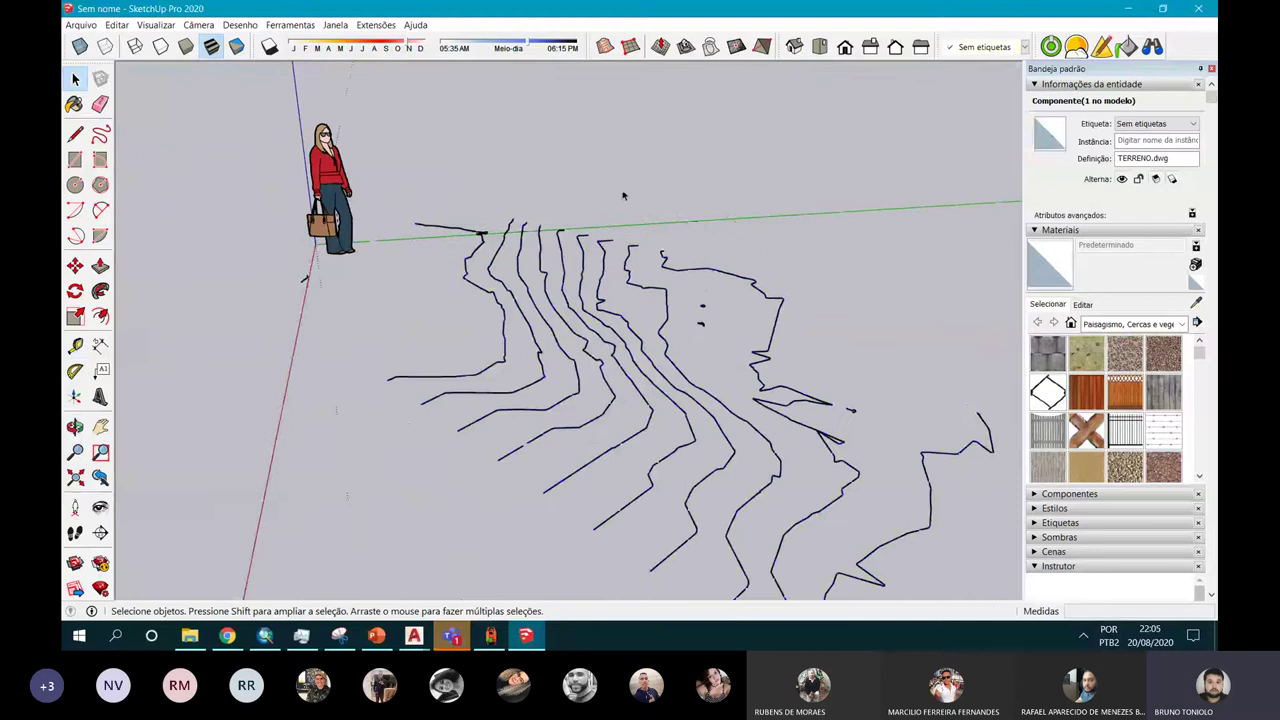
pyautogui.click(612, 238)
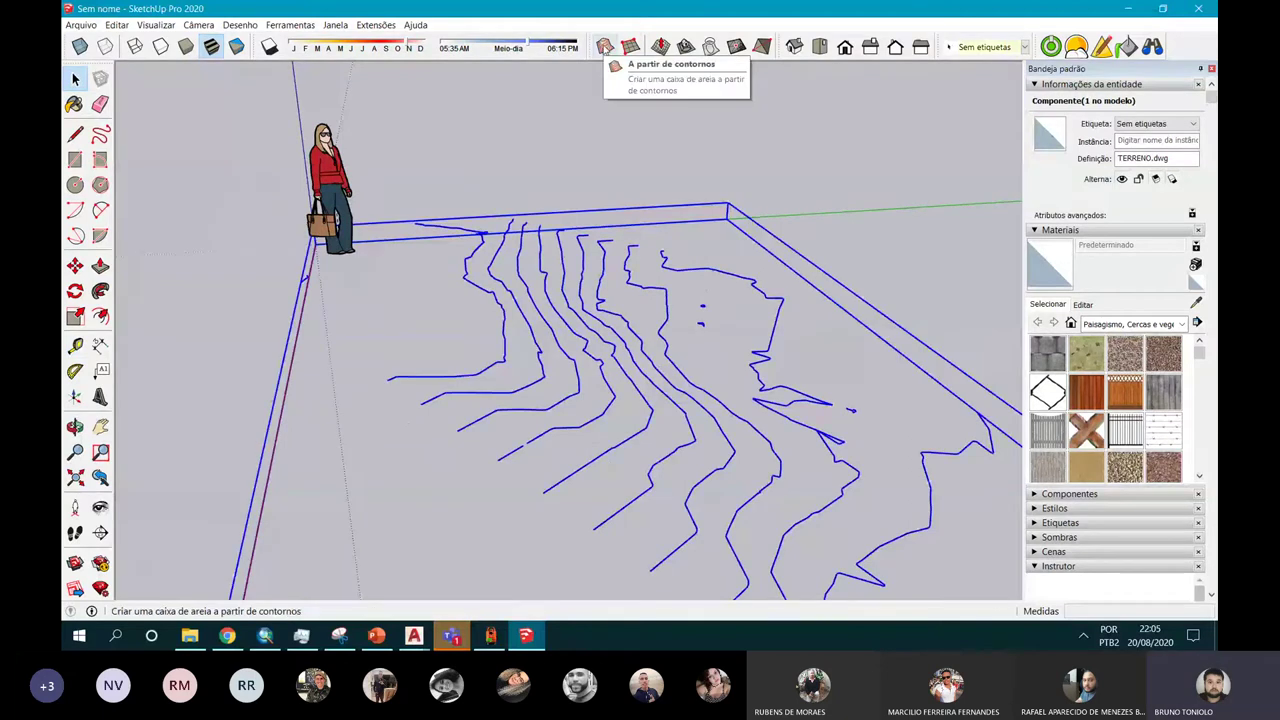
pyautogui.click(604, 46)
pyautogui.click(741, 354)
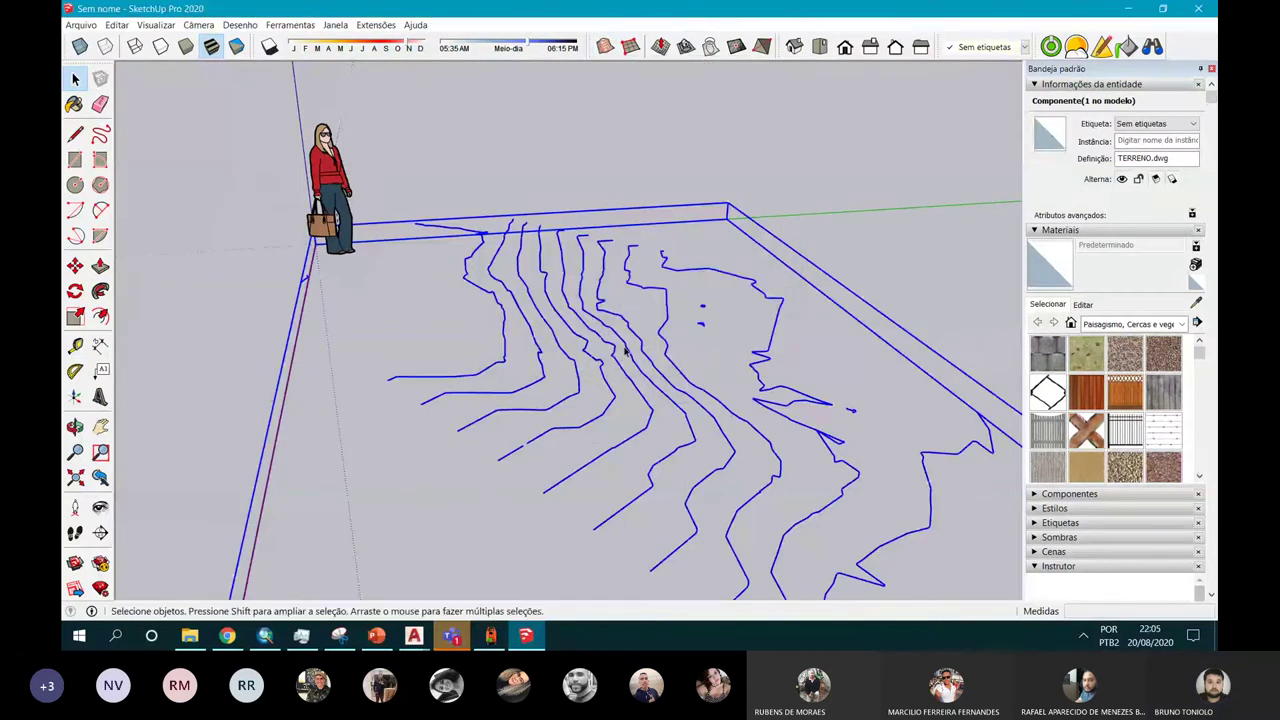
pyautogui.rightClick(612, 352)
pyautogui.click(618, 330)
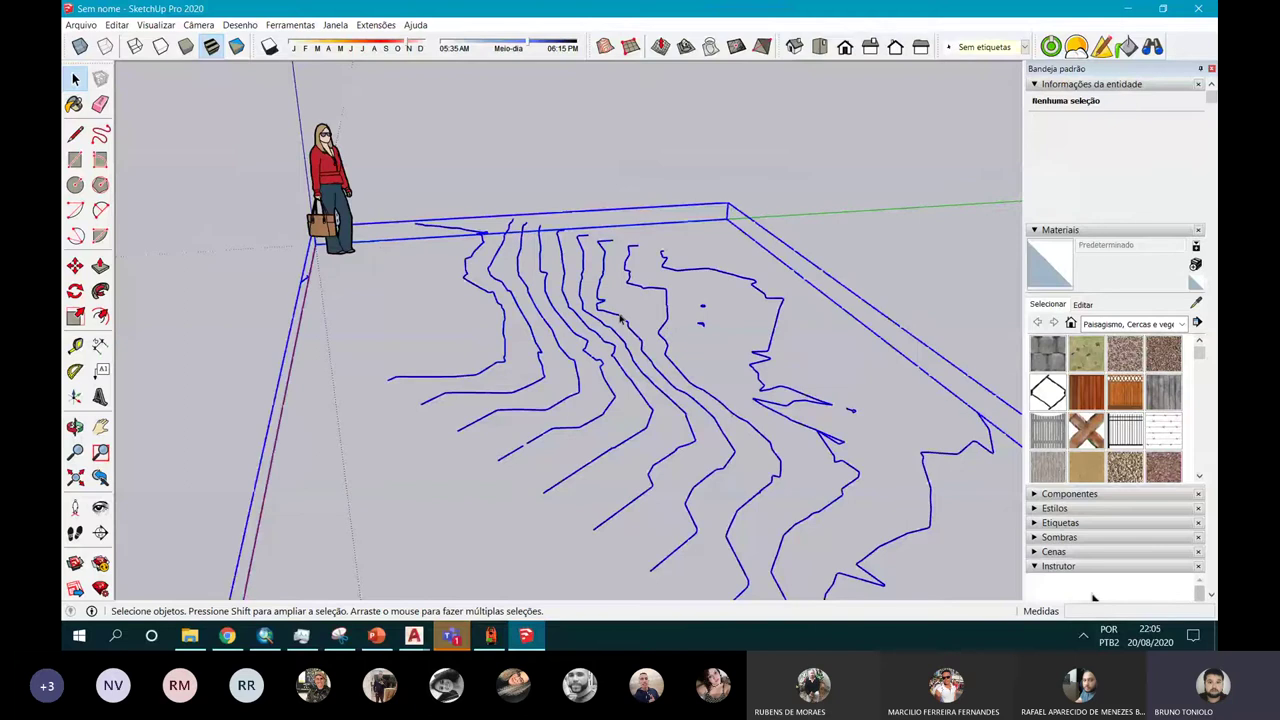
pyautogui.rightClick(620, 318)
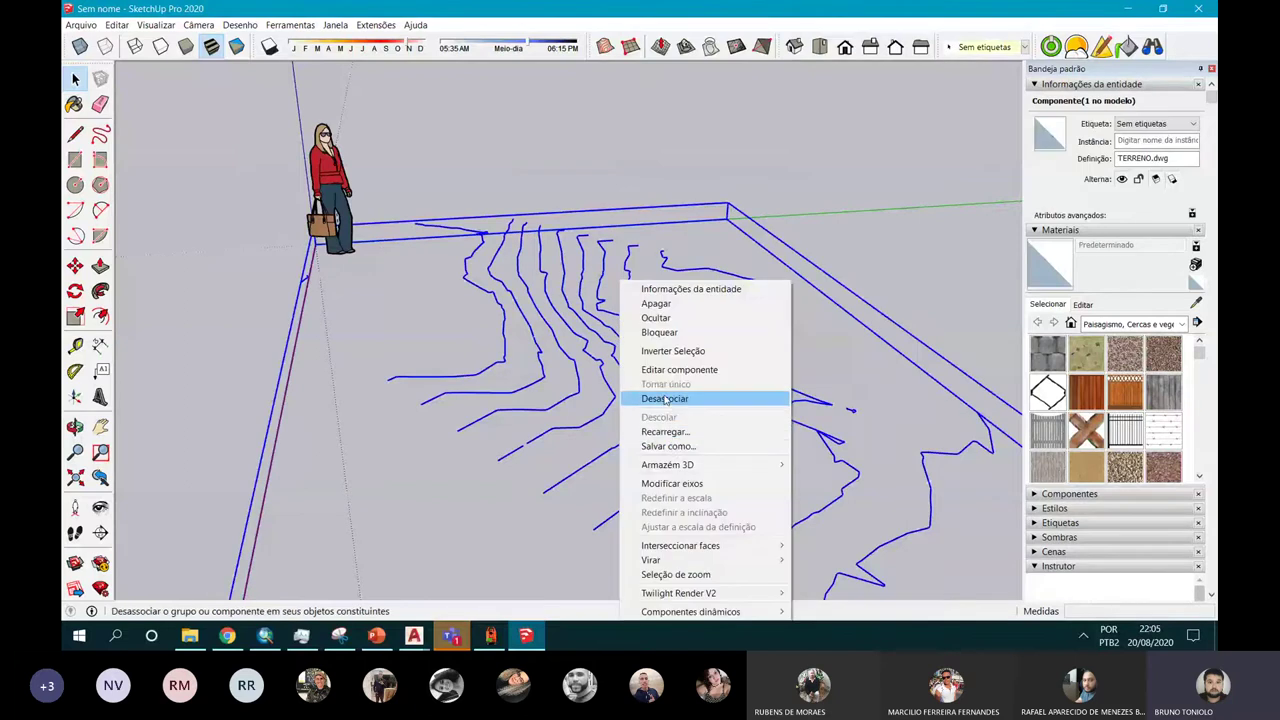
pyautogui.click(665, 399)
pyautogui.moveTo(604, 250)
pyautogui.mouseDown(button='middle')
pyautogui.moveTo(560, 192)
pyautogui.moveTo(520, 195)
pyautogui.mouseUp(button='middle')
# Step: Delete the standing figure and build a Sandbox terrain from all the contour lines
pyautogui.click(424, 174)
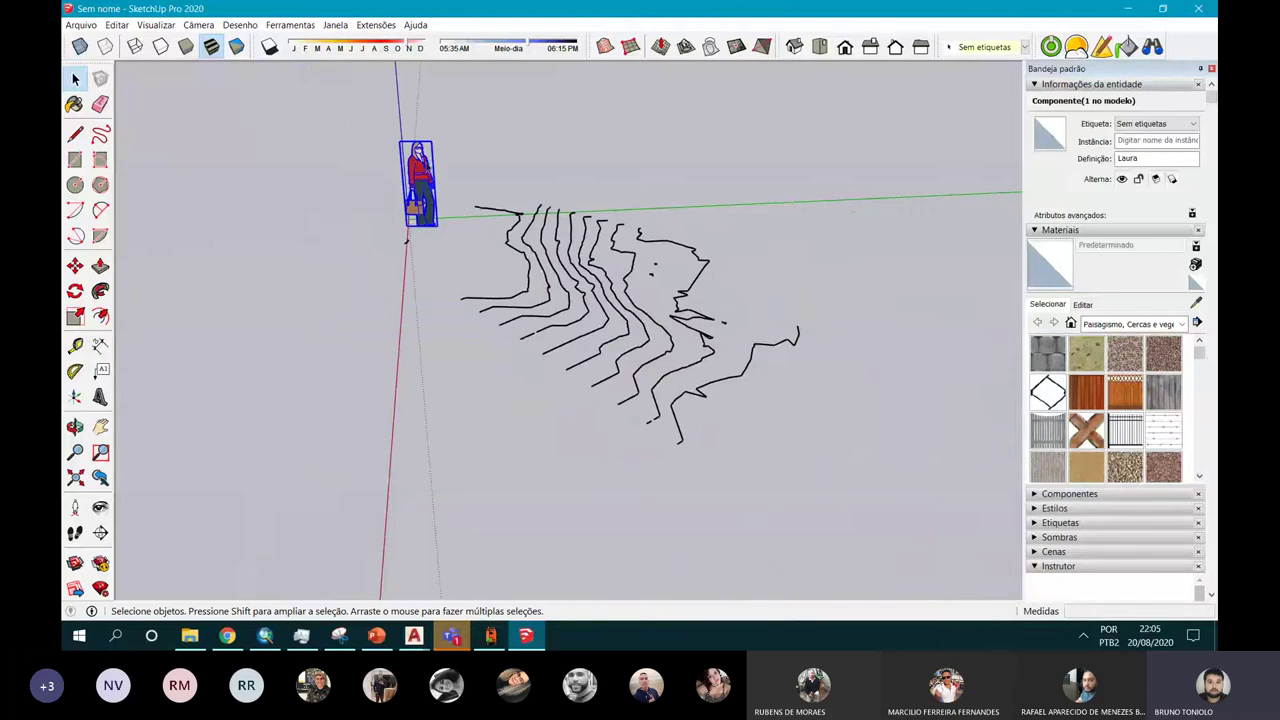
pyautogui.press('Delete')
pyautogui.moveTo(388, 148)
pyautogui.mouseDown()
pyautogui.moveTo(667, 365)
pyautogui.moveTo(846, 477)
pyautogui.mouseUp()
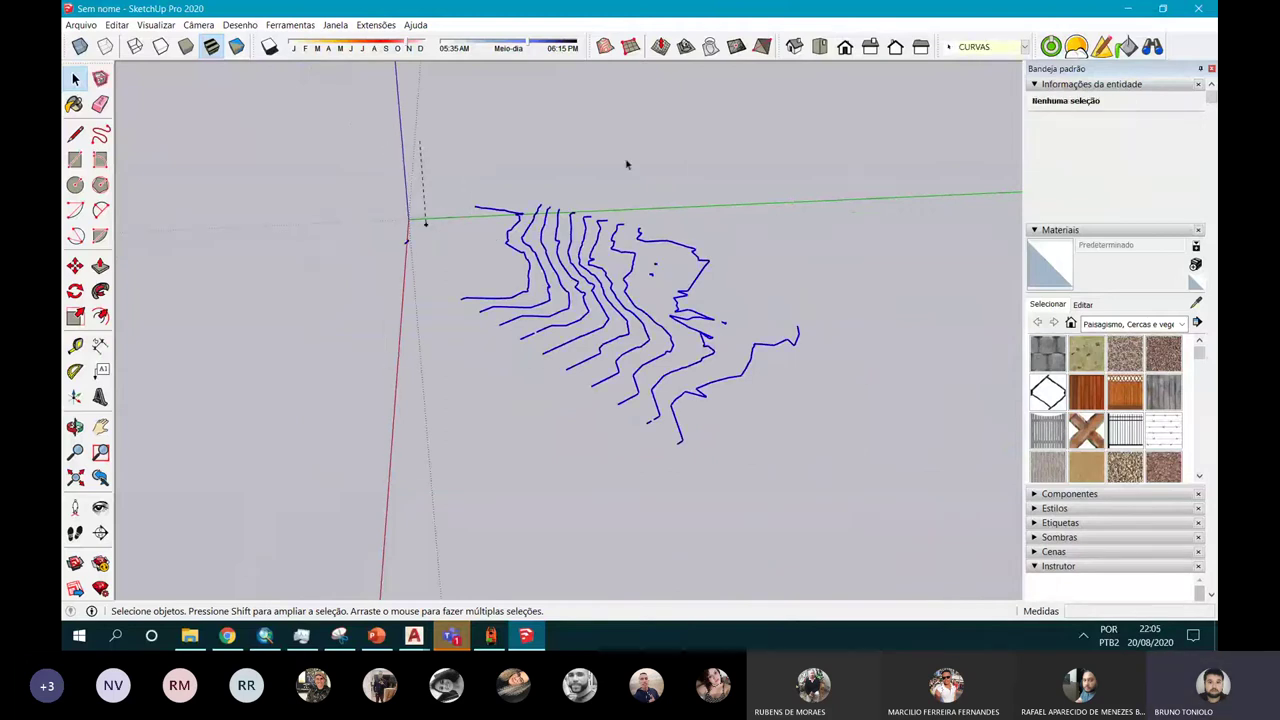
pyautogui.click(607, 62)
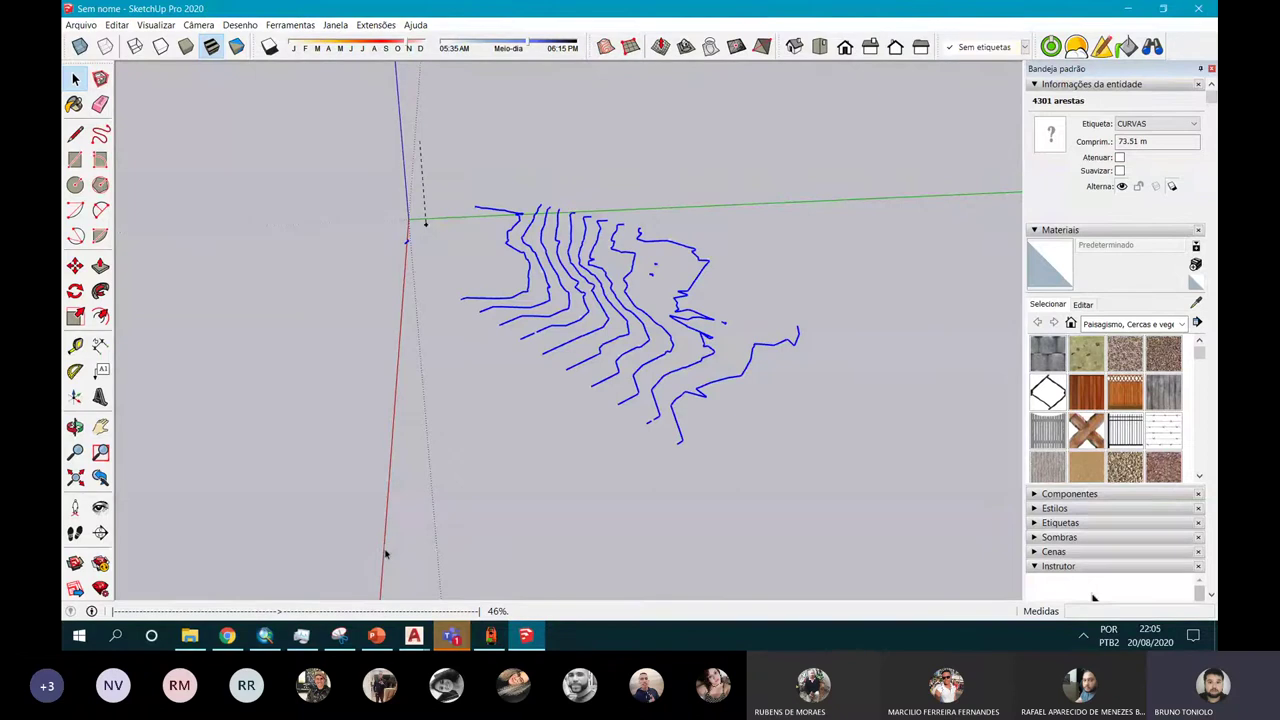
pyautogui.moveTo(557, 400)
pyautogui.mouseDown(button='middle')
pyautogui.moveTo(415, 308)
pyautogui.moveTo(314, 314)
pyautogui.moveTo(409, 357)
pyautogui.moveTo(603, 371)
pyautogui.moveTo(277, 309)
pyautogui.moveTo(503, 408)
pyautogui.moveTo(486, 363)
pyautogui.moveTo(600, 330)
pyautogui.moveTo(710, 268)
pyautogui.moveTo(615, 423)
pyautogui.moveTo(582, 260)
pyautogui.mouseUp(button='middle')
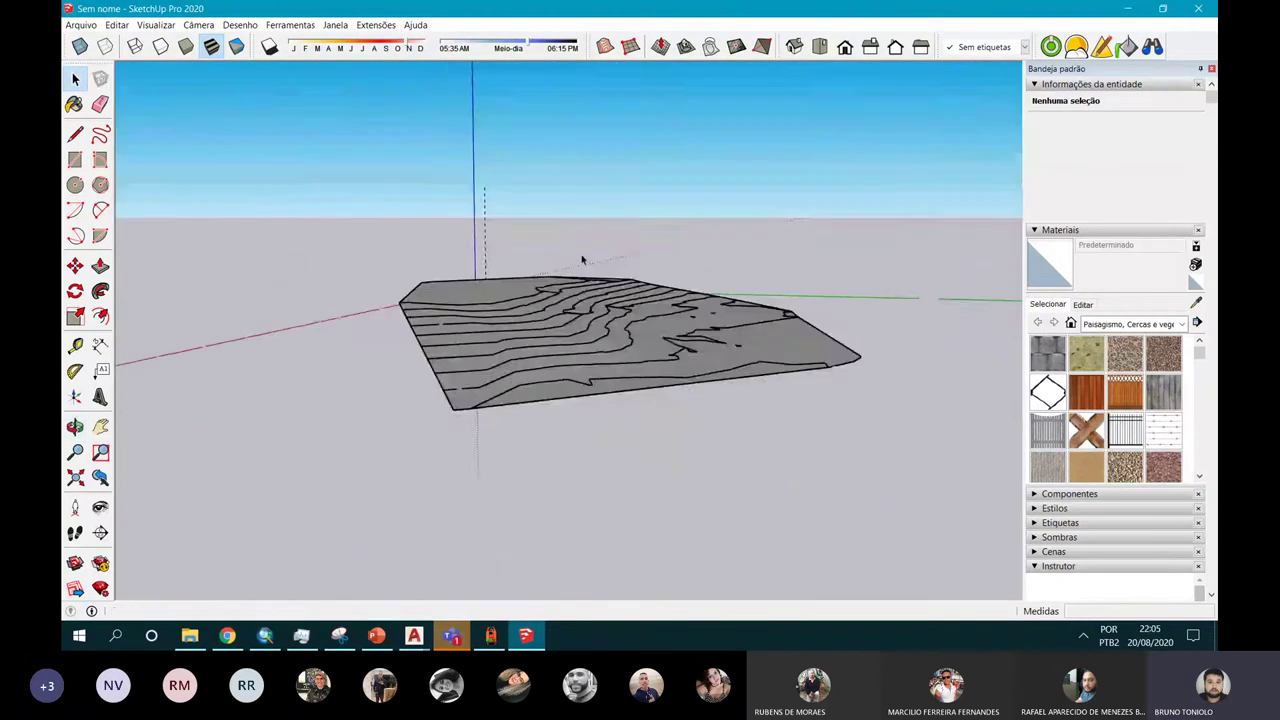
pyautogui.scroll(3, 582, 260)
pyautogui.moveTo(623, 326)
pyautogui.mouseDown(button='middle')
pyautogui.moveTo(557, 443)
pyautogui.moveTo(723, 529)
pyautogui.moveTo(449, 380)
pyautogui.moveTo(738, 400)
pyautogui.moveTo(679, 478)
pyautogui.moveTo(648, 388)
pyautogui.moveTo(651, 400)
pyautogui.moveTo(705, 382)
pyautogui.mouseUp(button='middle')
pyautogui.moveTo(596, 315); pyautogui.dragTo(420, 360, button='middle')
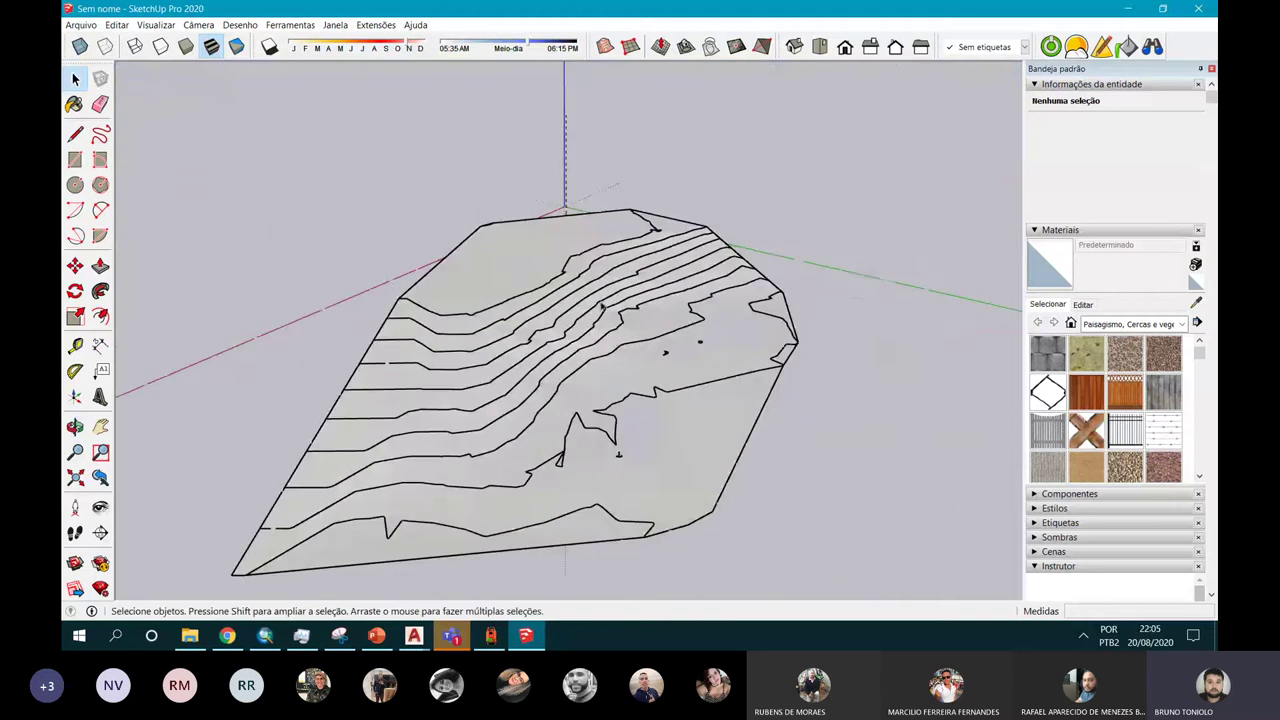
pyautogui.click(451, 634)
pyautogui.click(502, 344)
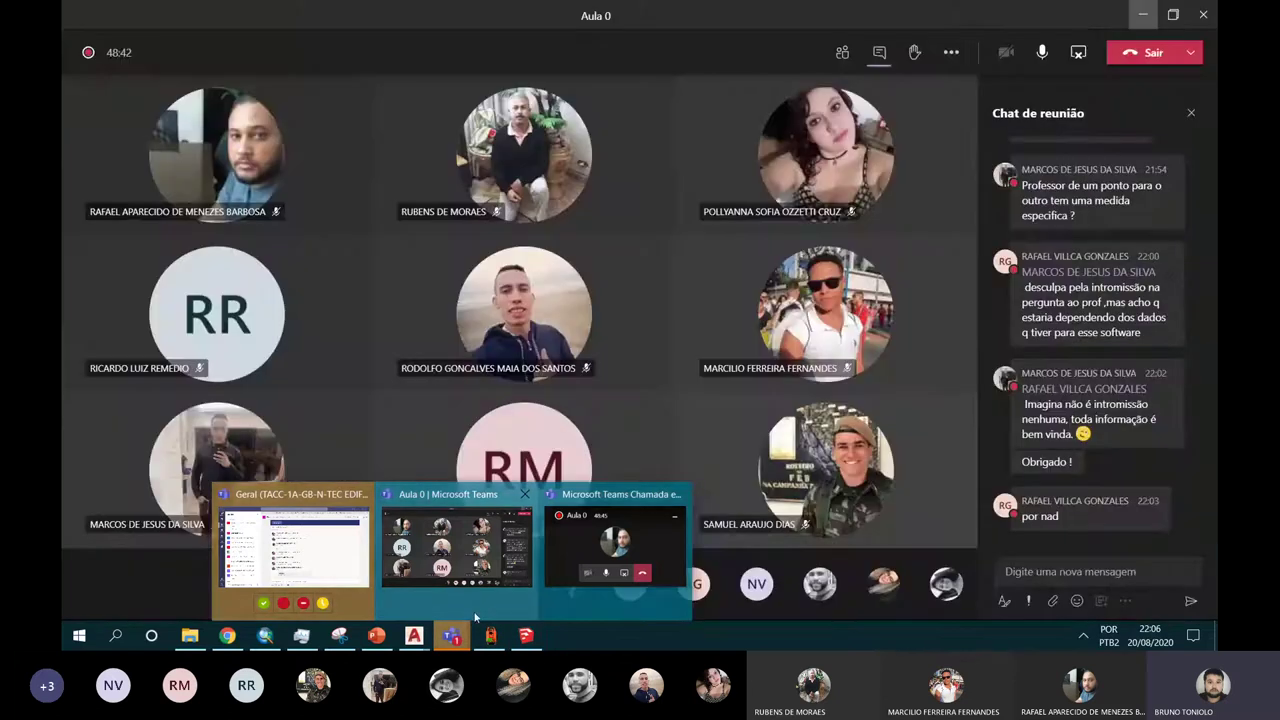
pyautogui.moveTo(413, 635)
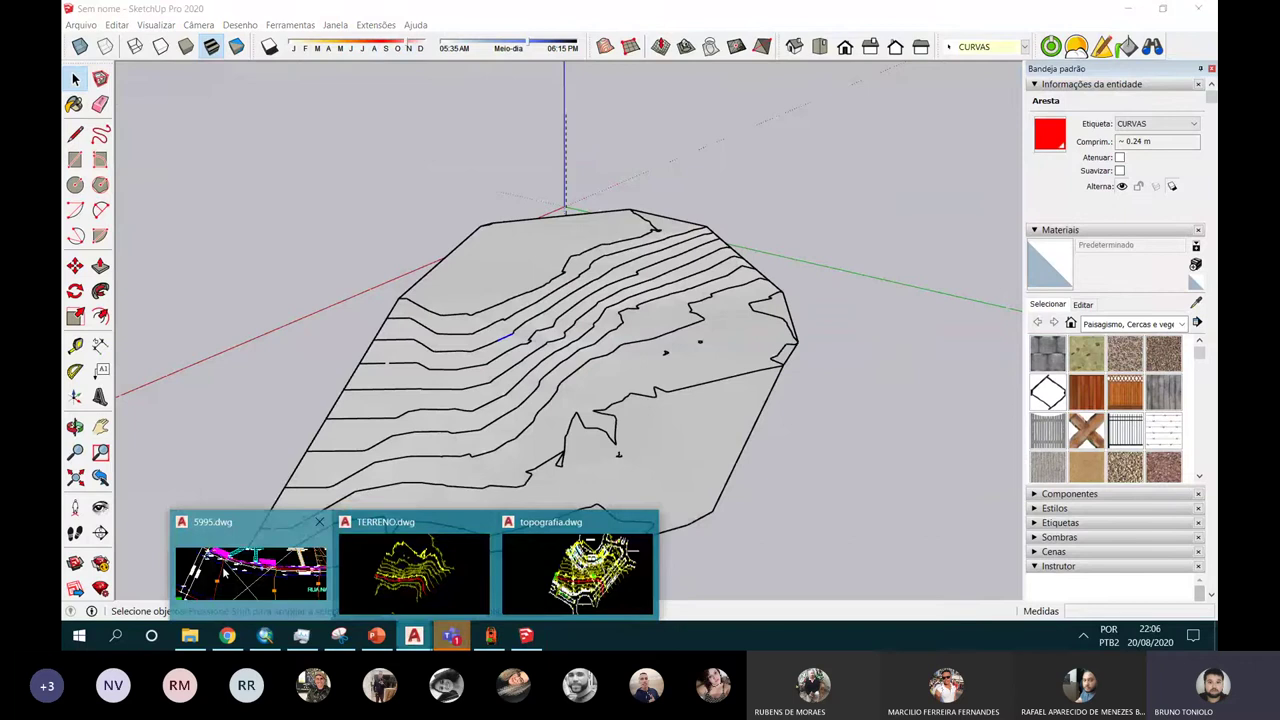
# Step: Switch to 5995.dwg and zoom to the extents of the topographic site plan with its title block
pyautogui.click(225, 571)
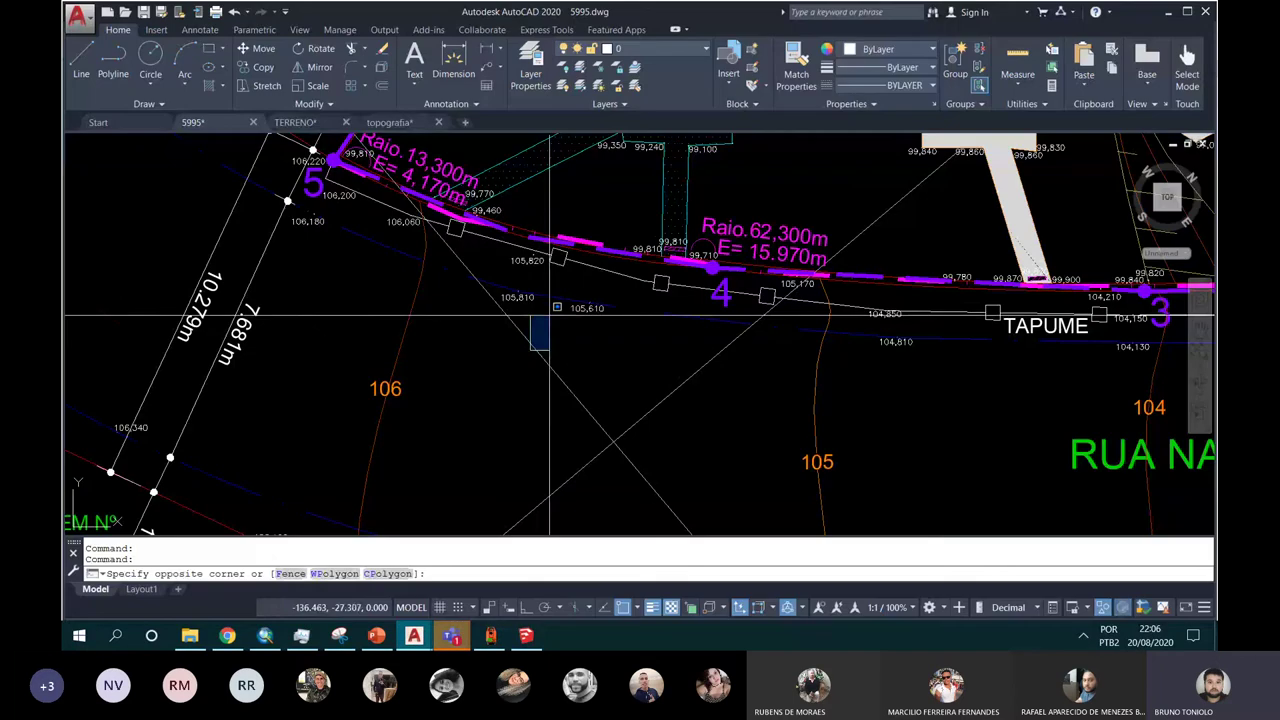
pyautogui.scroll(-4, 549, 316)
pyautogui.scroll(-3, 549, 316)
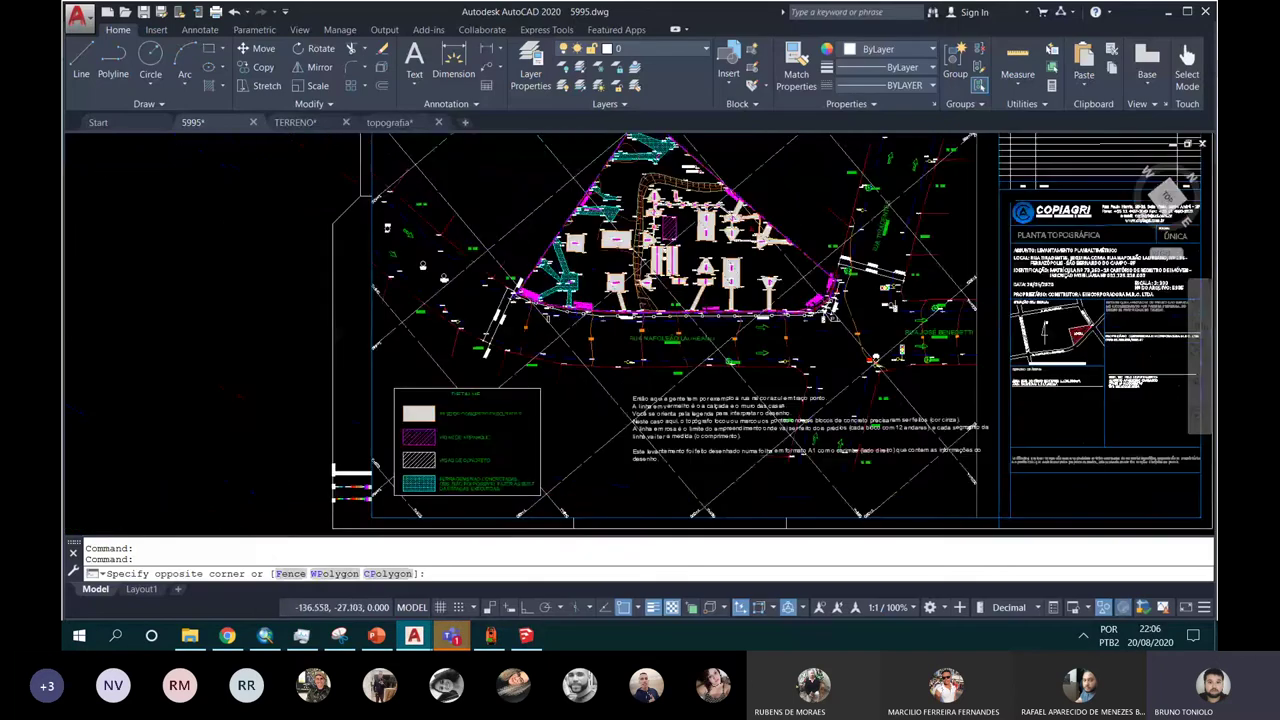
pyautogui.middleClick(552, 330)
pyautogui.middleClick(552, 330)
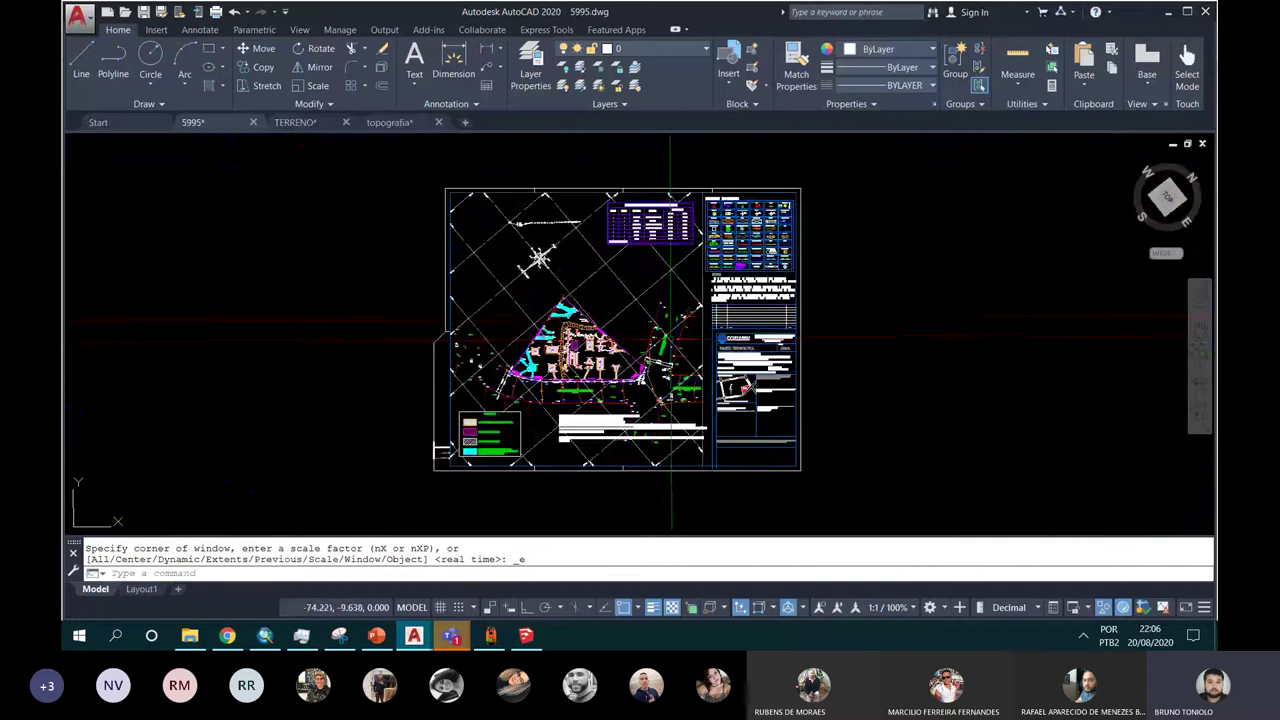
pyautogui.scroll(2, 671, 338)
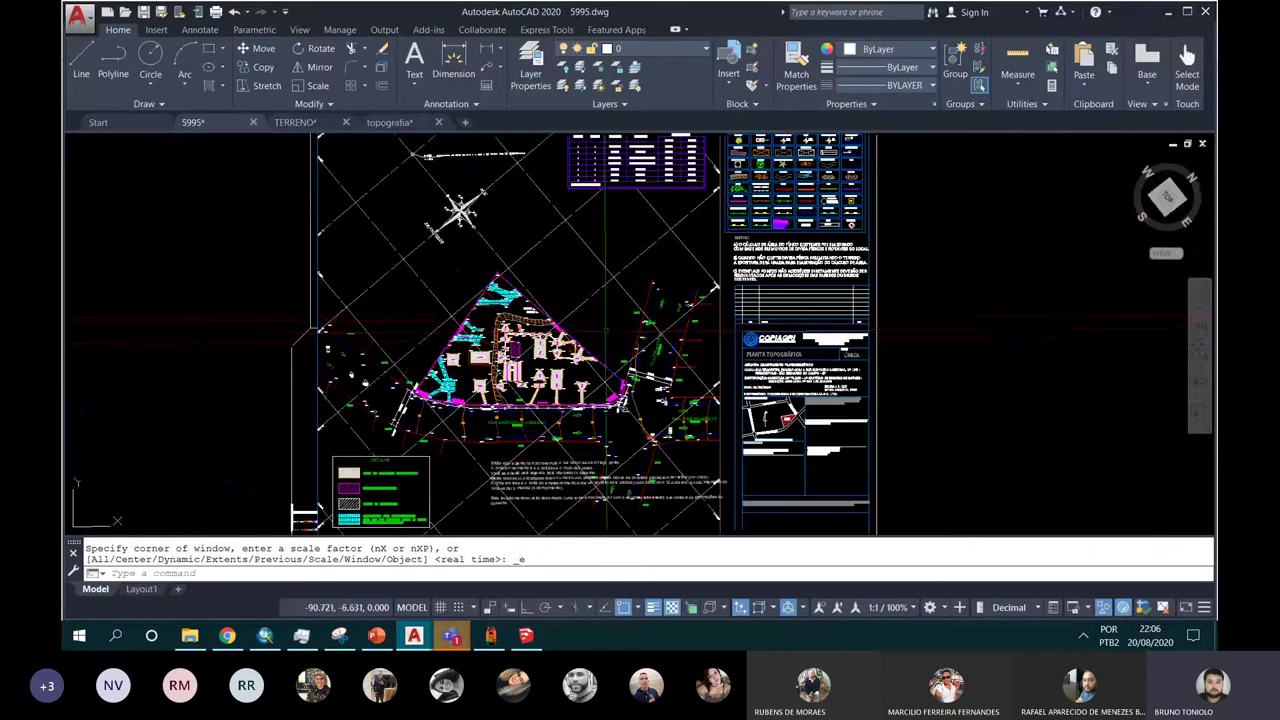
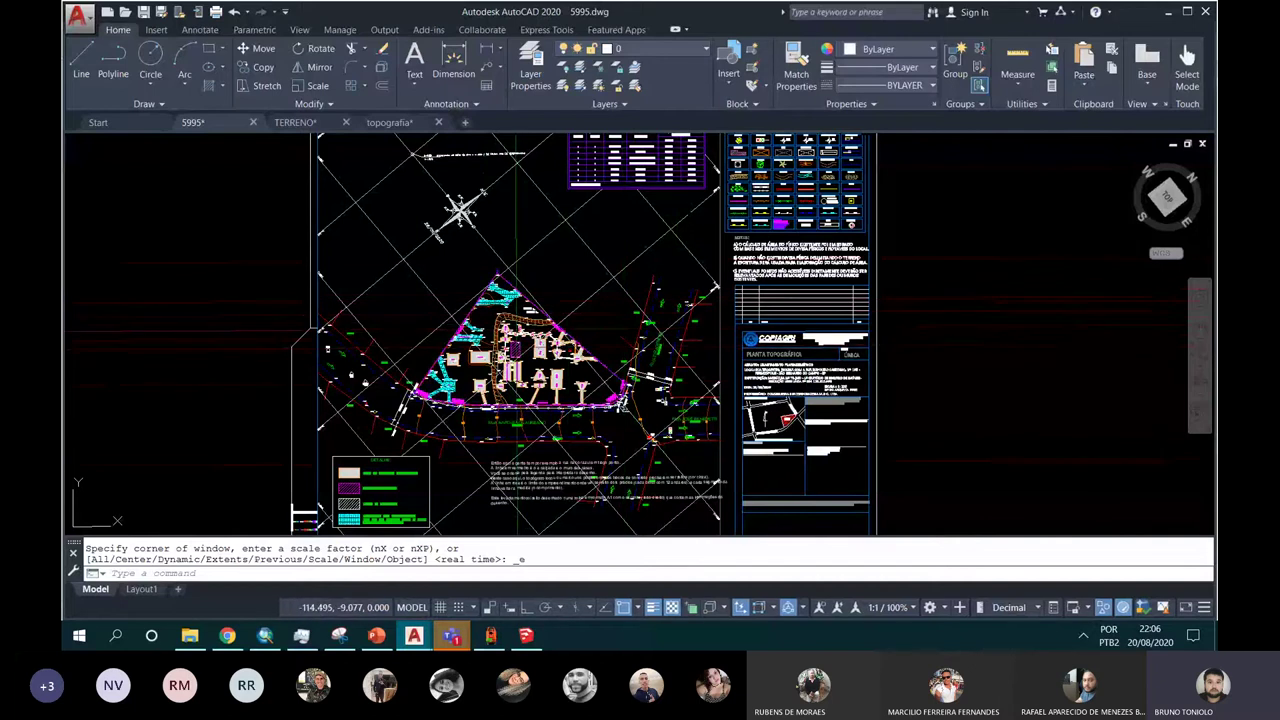
# Step: Delete the blue text block and close the 5995 drawing, answering the save prompt
pyautogui.press('Delete')
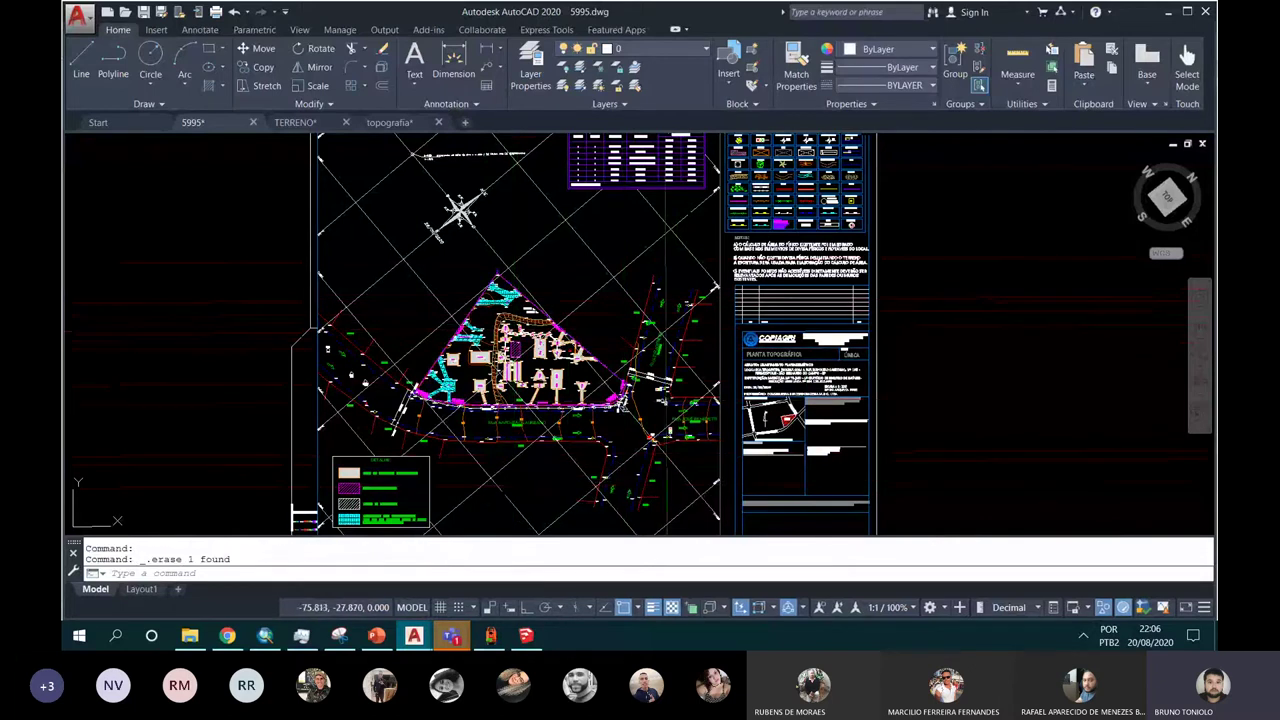
pyautogui.click(253, 122)
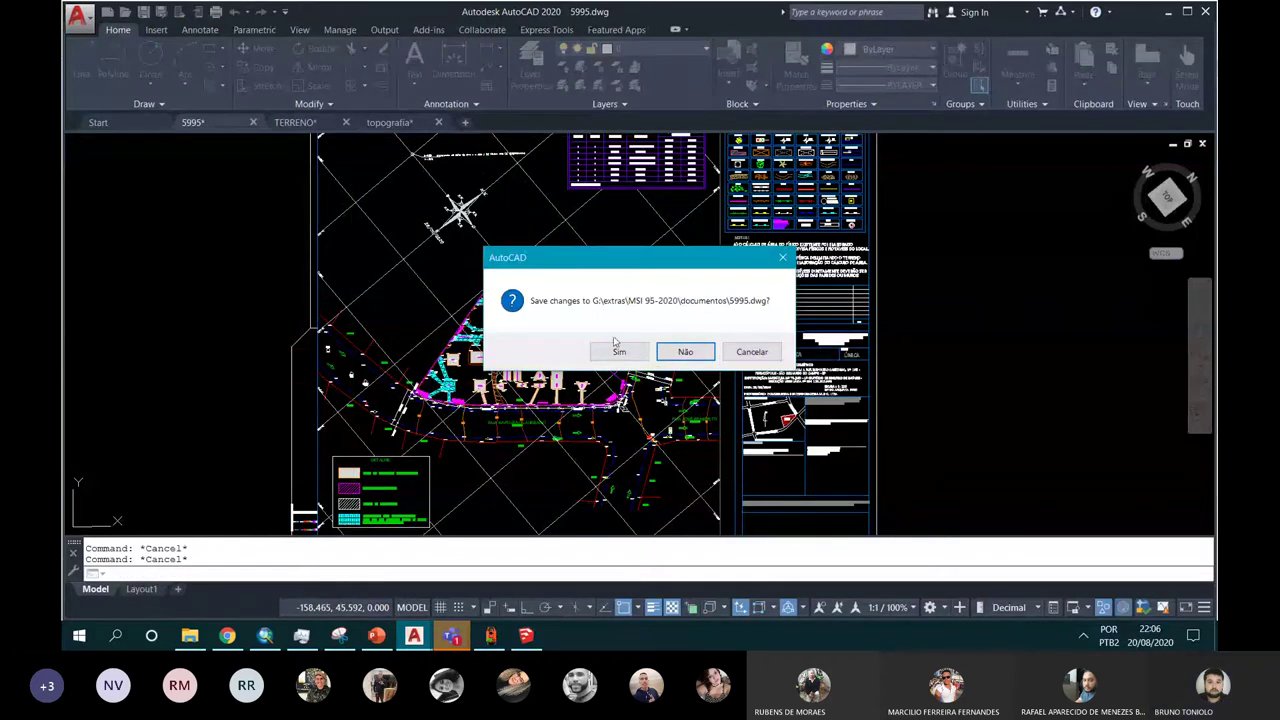
pyautogui.click(616, 345)
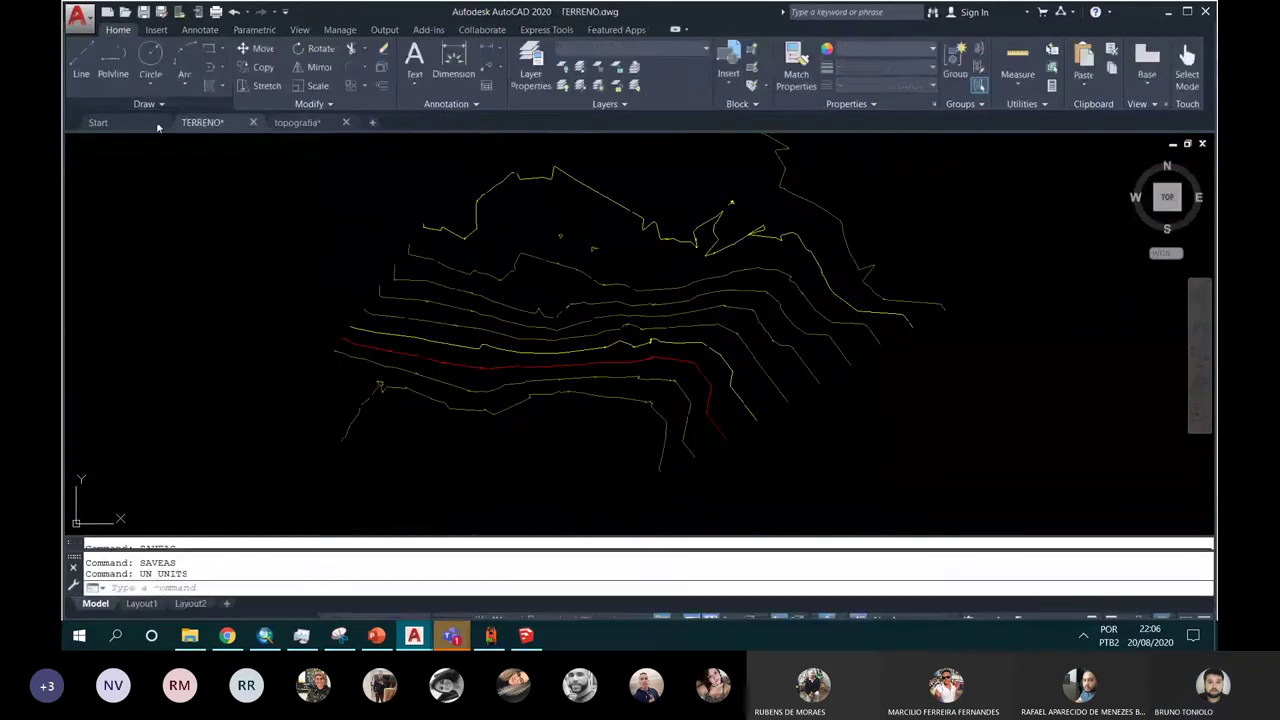
# Step: Reopen 5995.dwg from Recent Documents, accepting the student-version and proxy notices
pyautogui.click(86, 20)
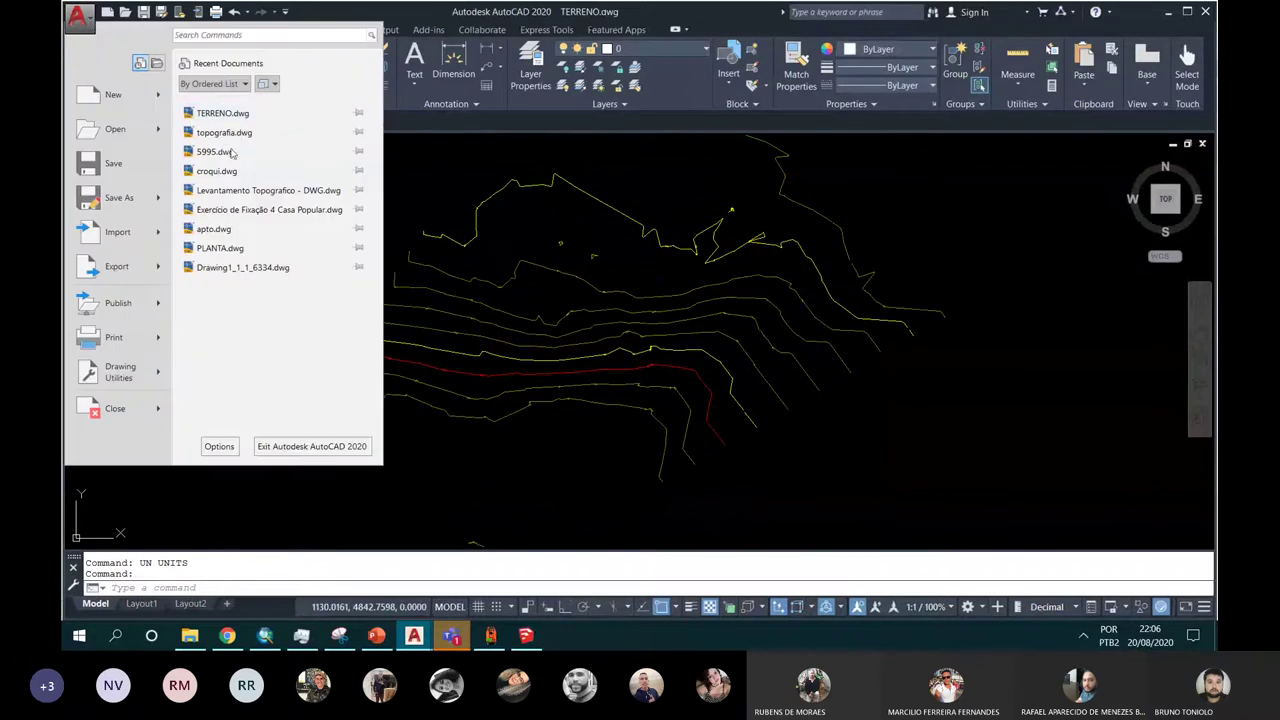
pyautogui.click(538, 312)
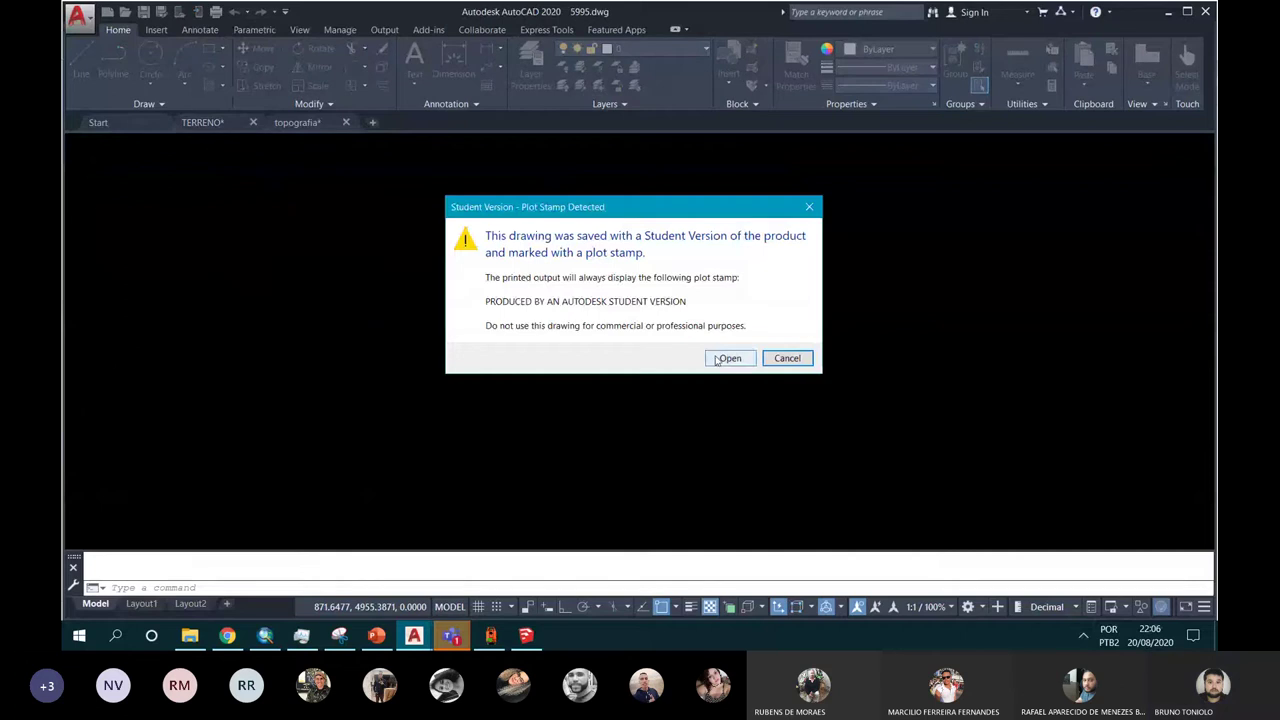
pyautogui.click(712, 356)
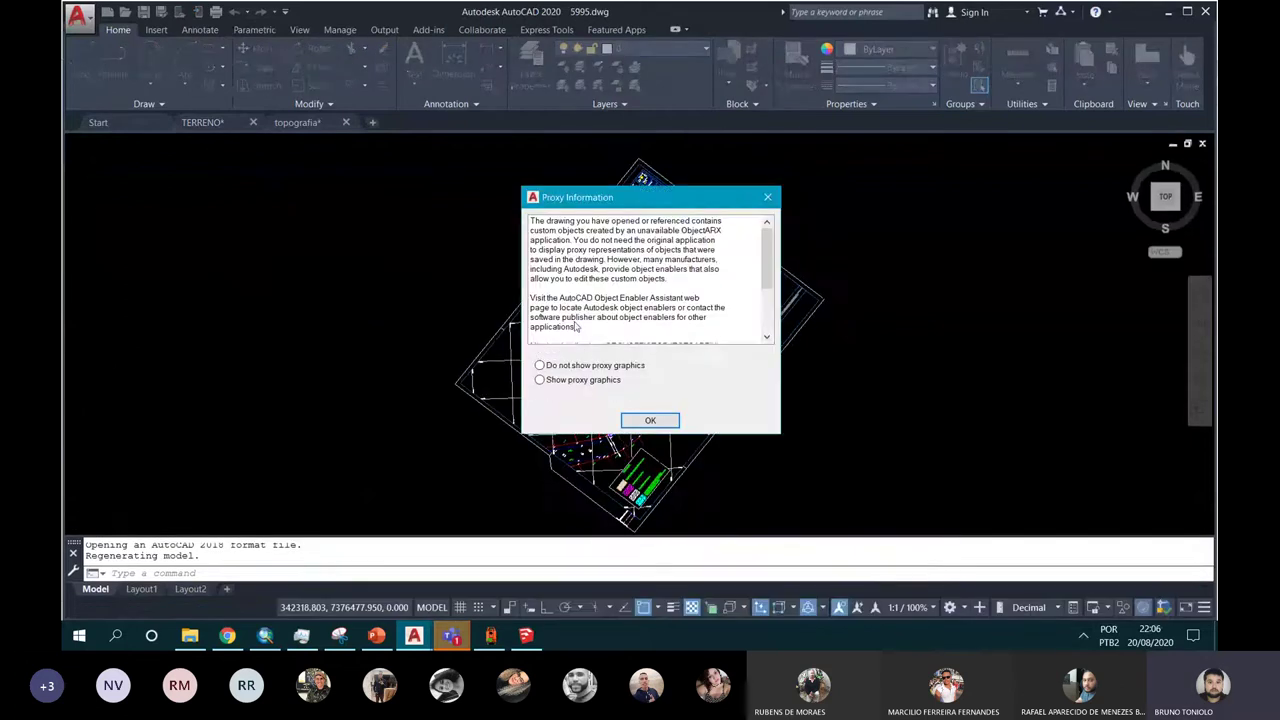
pyautogui.click(650, 421)
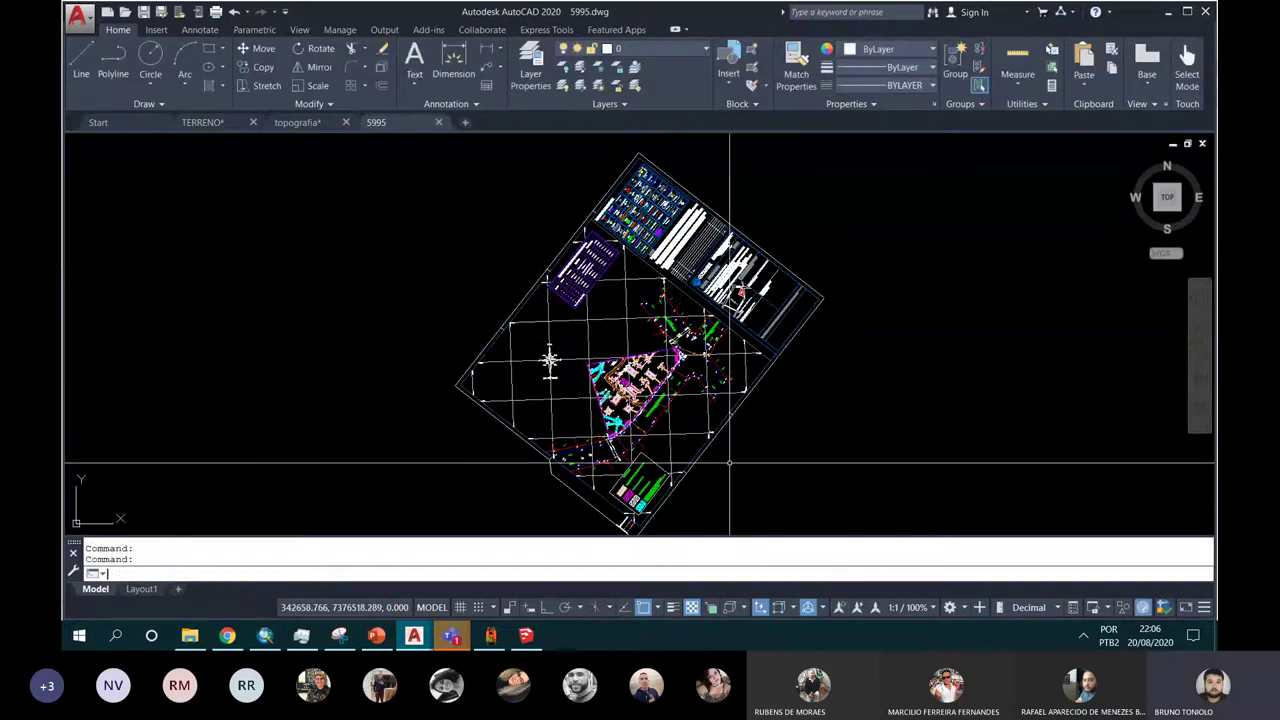
# Step: Define a new UCS with origin at the sheet's bottom corner and X along its edge
pyautogui.moveTo(730, 463); pyautogui.dragTo(726, 323, button='middle')
pyautogui.write('ucs')
pyautogui.press('Return')
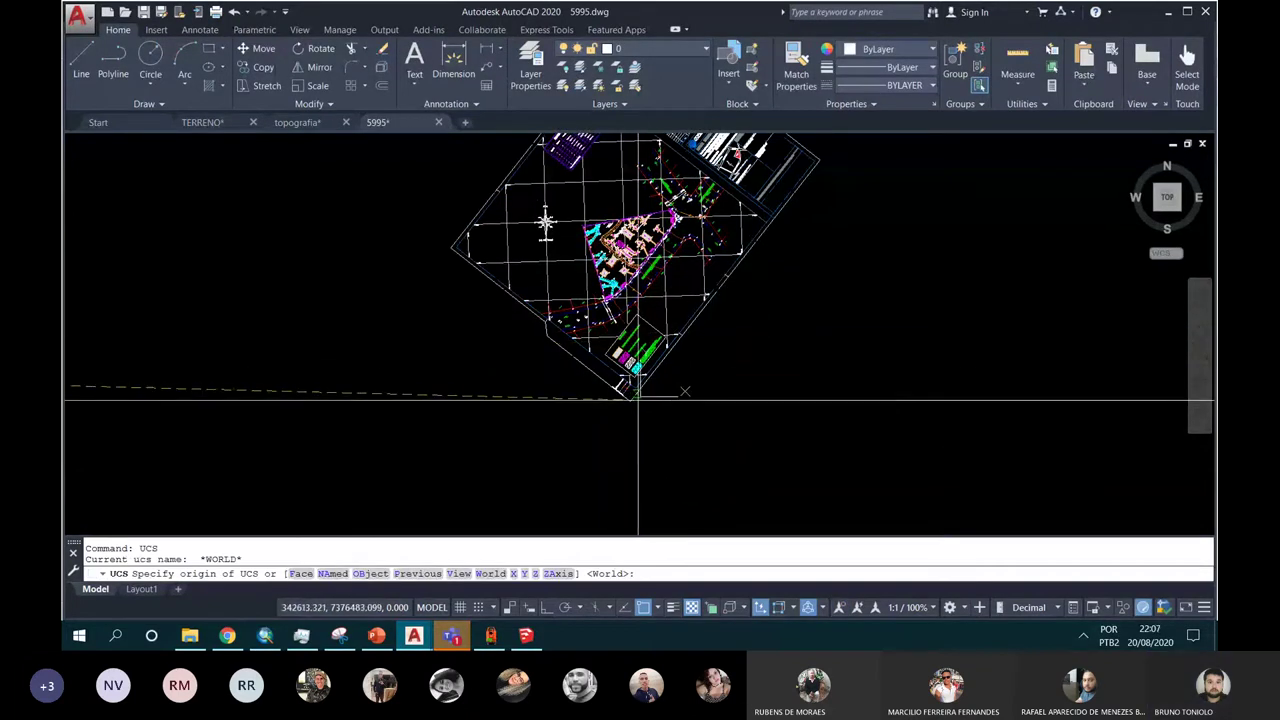
pyautogui.click(628, 396)
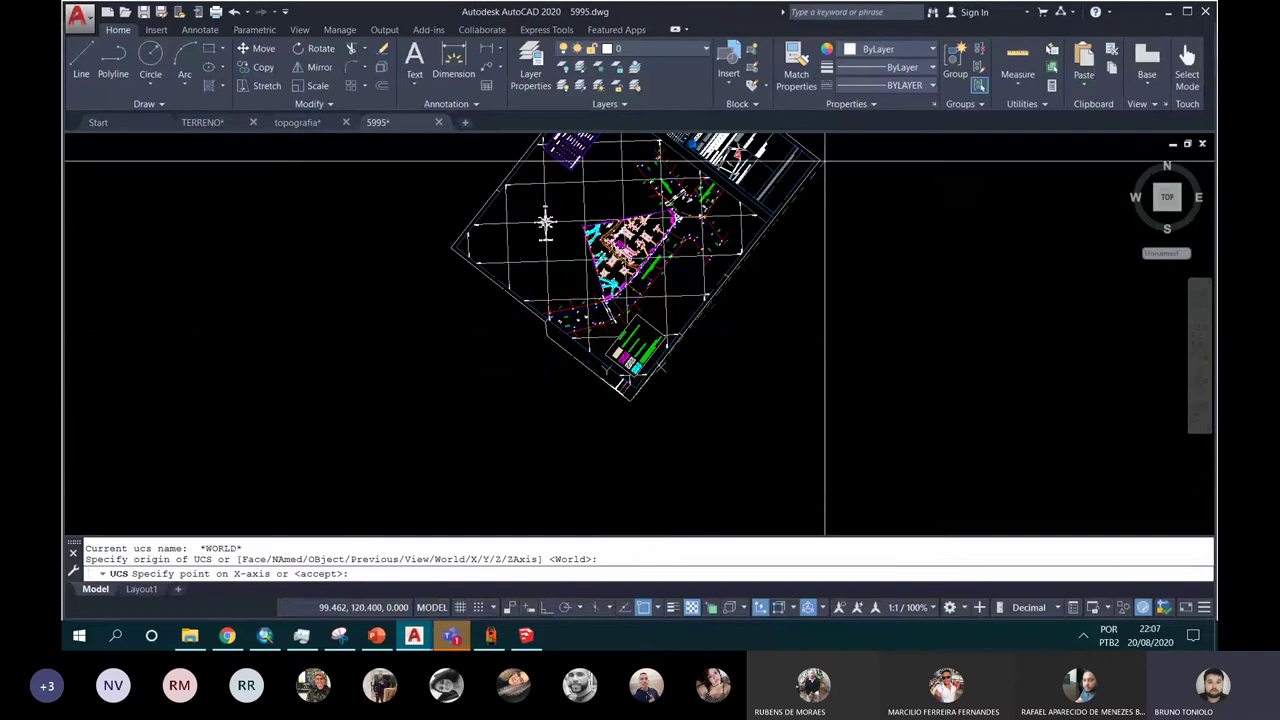
pyautogui.click(824, 155)
pyautogui.press('Return')
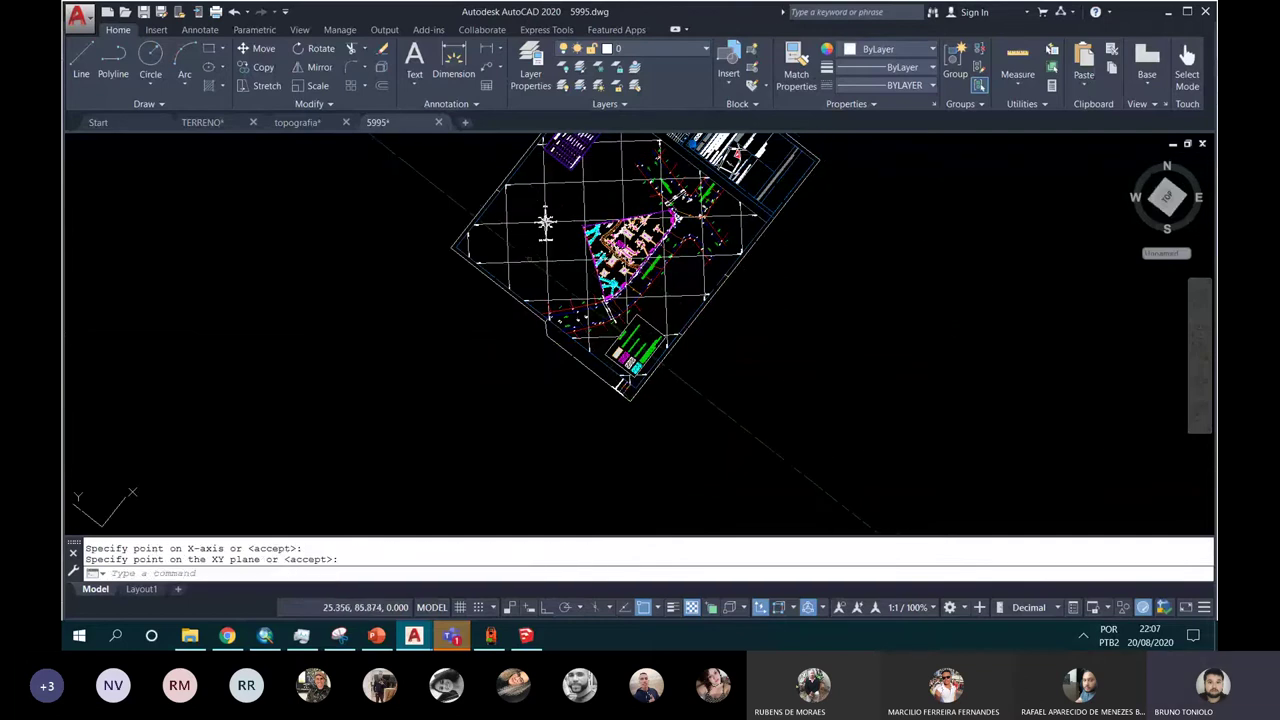
# Step: Show the plan of the current UCS so the sheet sits square, and centre it
pyautogui.write('PLAn')
pyautogui.press('Return')
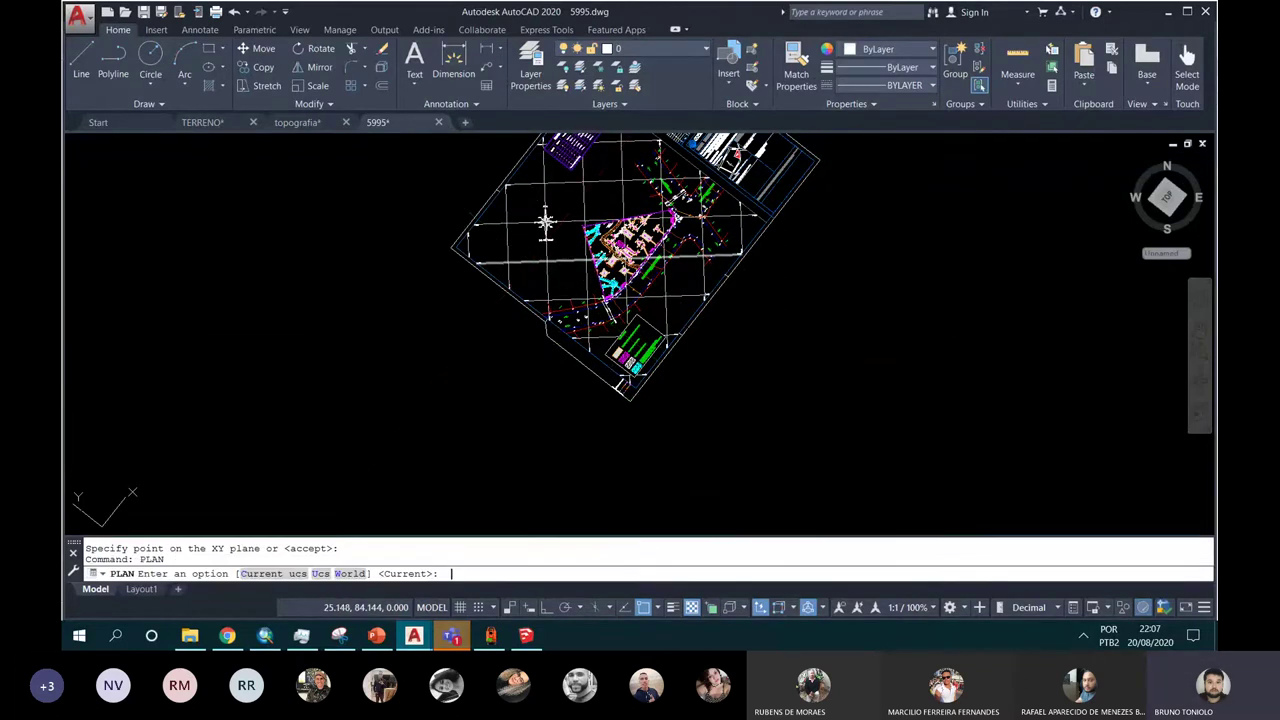
pyautogui.press('Return')
pyautogui.moveTo(643, 300); pyautogui.dragTo(569, 278, button='middle')
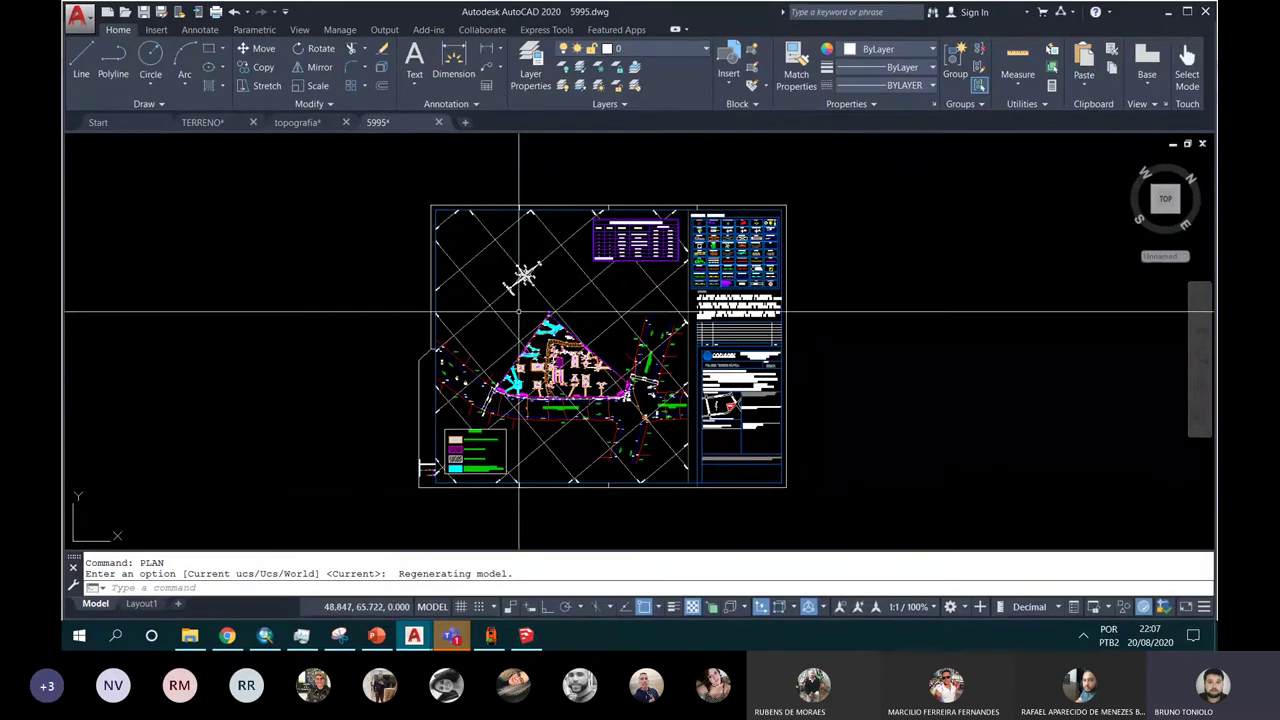
# Step: Zoom in on the PLANTA TOPOGRÁFICA title block, COPIAGRI header, situation sketch and owner/areas text
pyautogui.scroll(2, 471, 193)
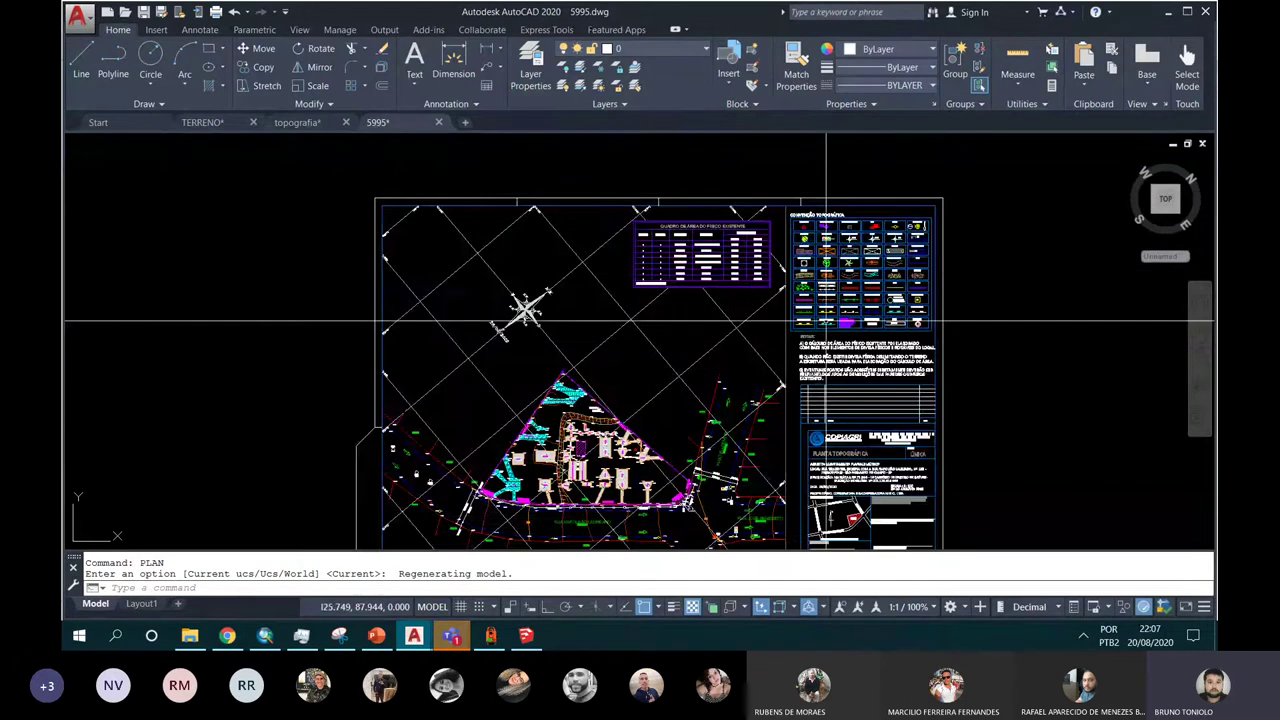
pyautogui.moveTo(826, 323); pyautogui.dragTo(726, 231, button='middle')
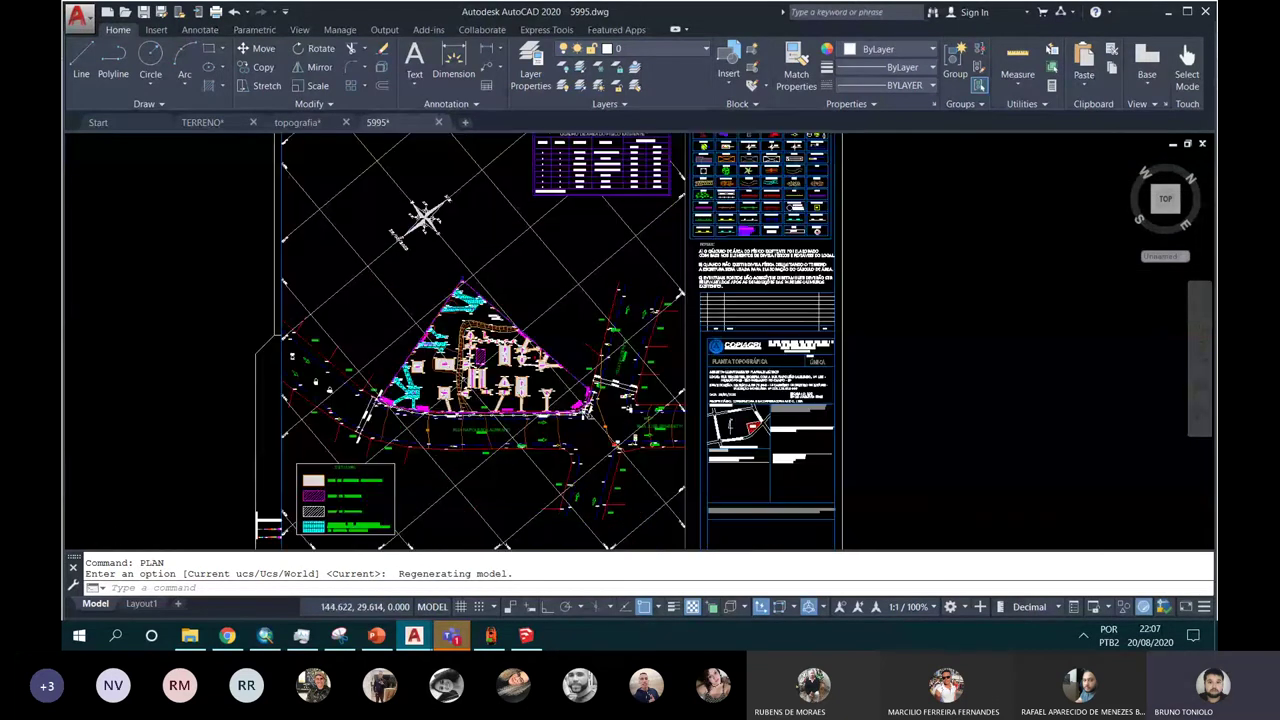
pyautogui.scroll(5, 772, 362)
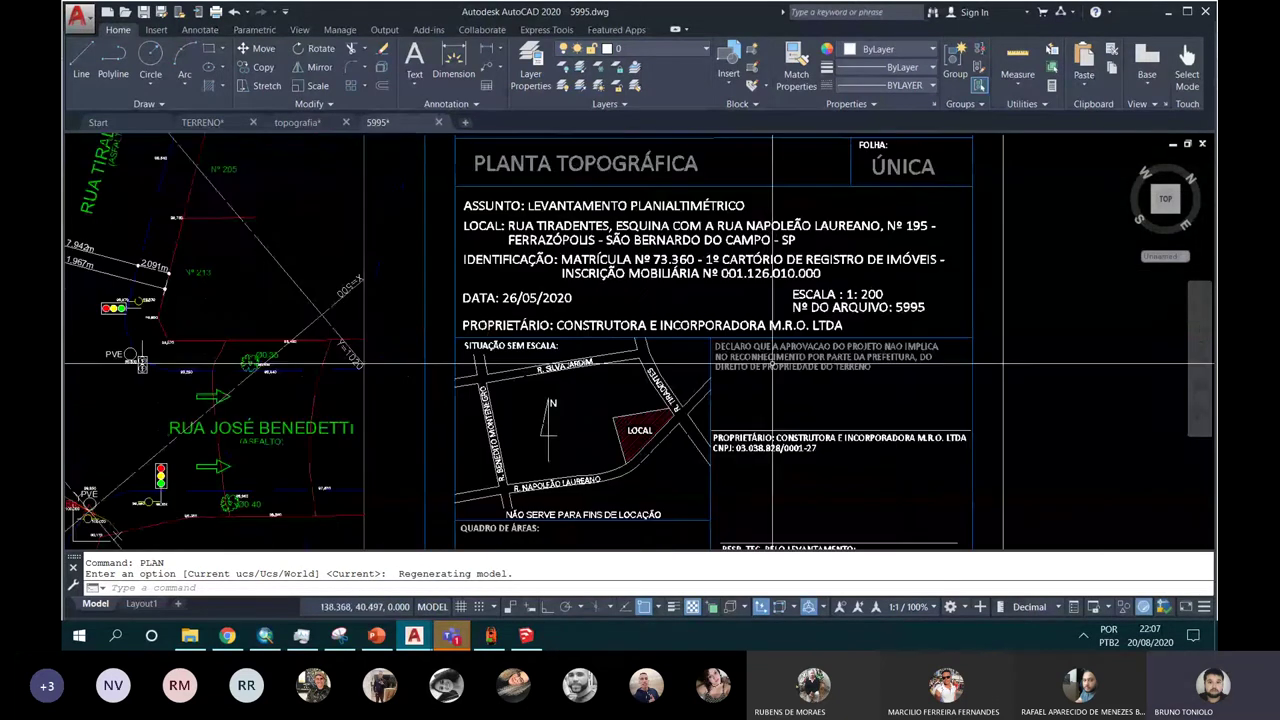
pyautogui.moveTo(772, 362); pyautogui.dragTo(750, 450, button='middle')
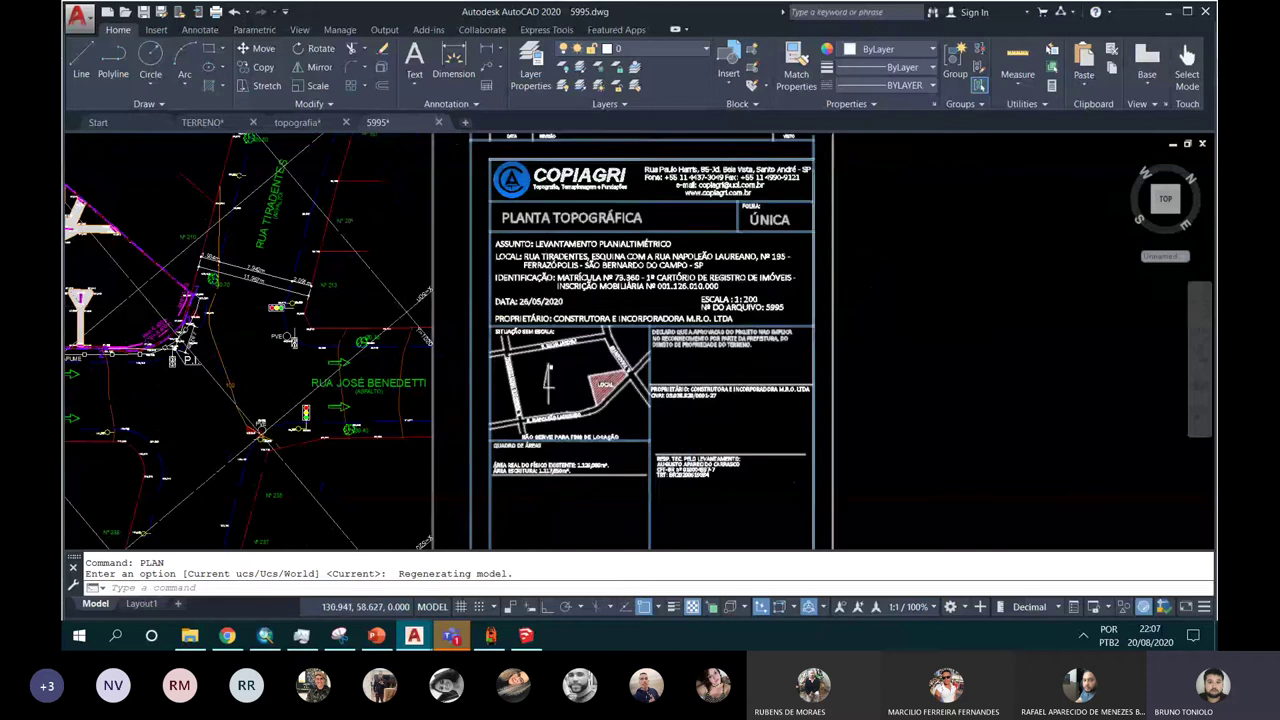
pyautogui.scroll(2, 646, 215)
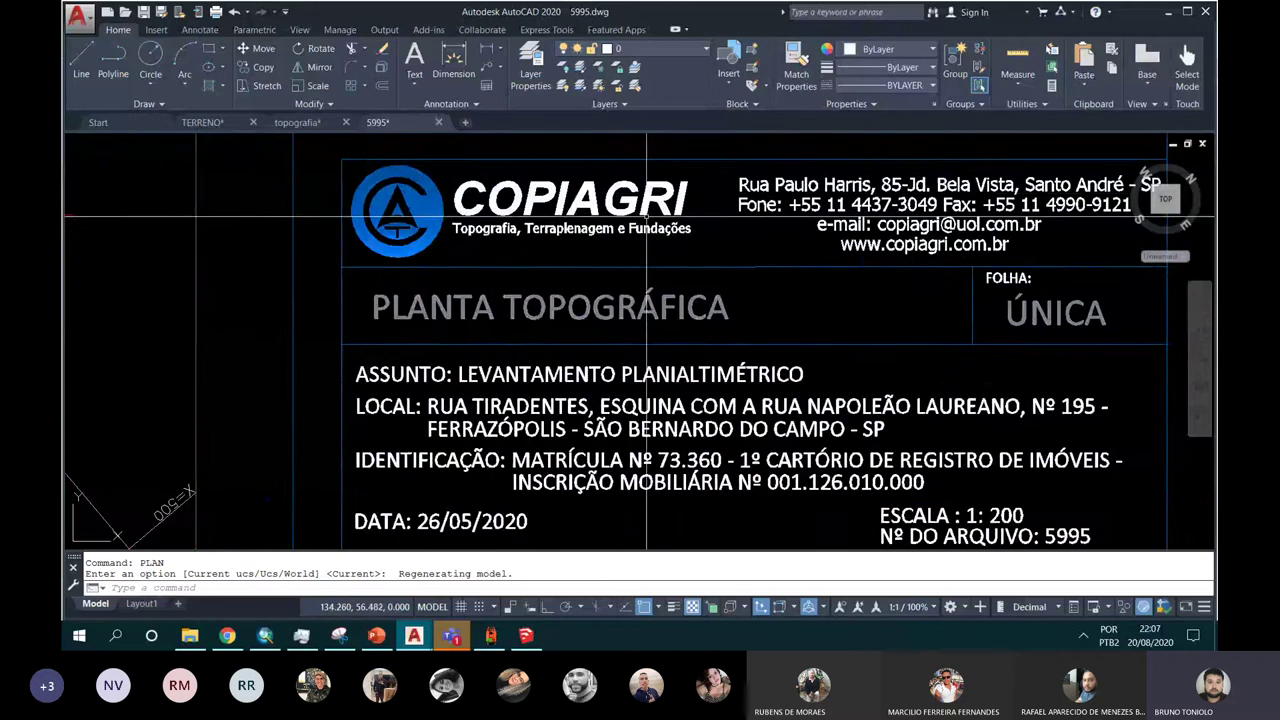
pyautogui.moveTo(646, 215)
pyautogui.mouseDown(button='middle')
pyautogui.moveTo(540, 226)
pyautogui.moveTo(586, 204)
pyautogui.mouseUp(button='middle')
pyautogui.moveTo(549, 316); pyautogui.dragTo(593, 240, button='middle')
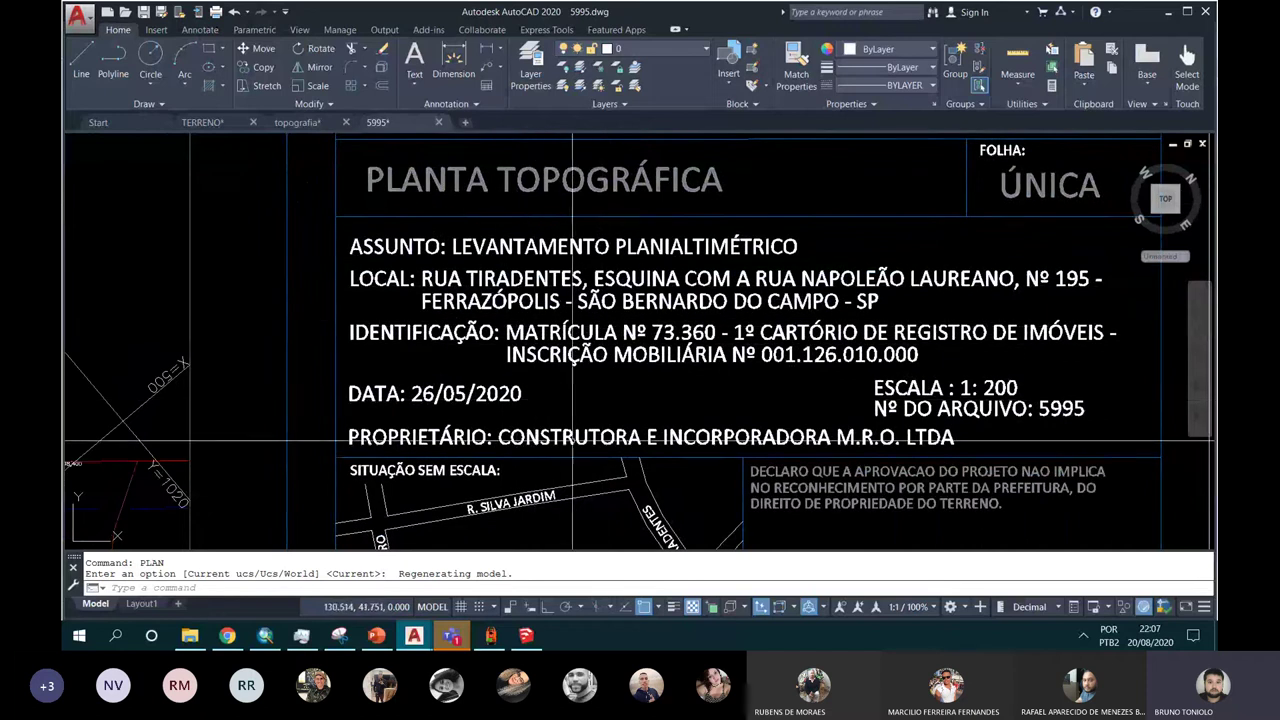
pyautogui.moveTo(632, 277); pyautogui.dragTo(697, 220, button='middle')
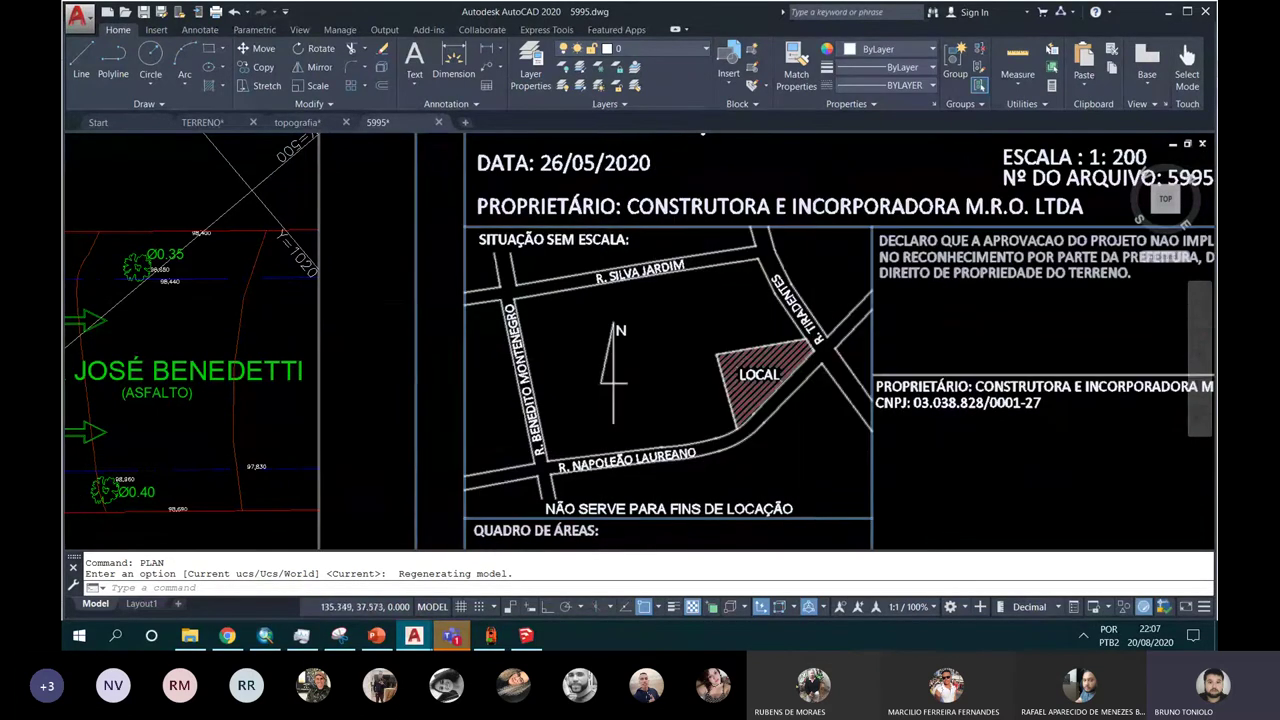
pyautogui.scroll(2, 812, 311)
pyautogui.scroll(-3, 843, 268)
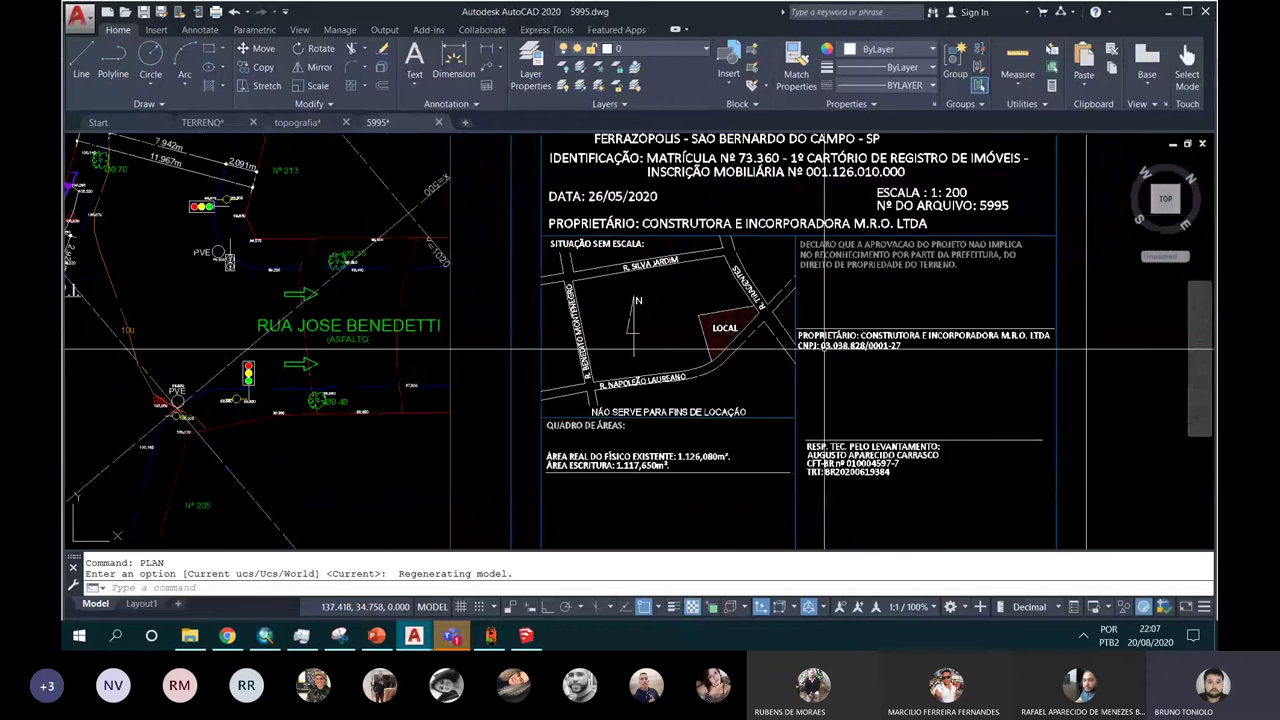
pyautogui.scroll(2, 824, 351)
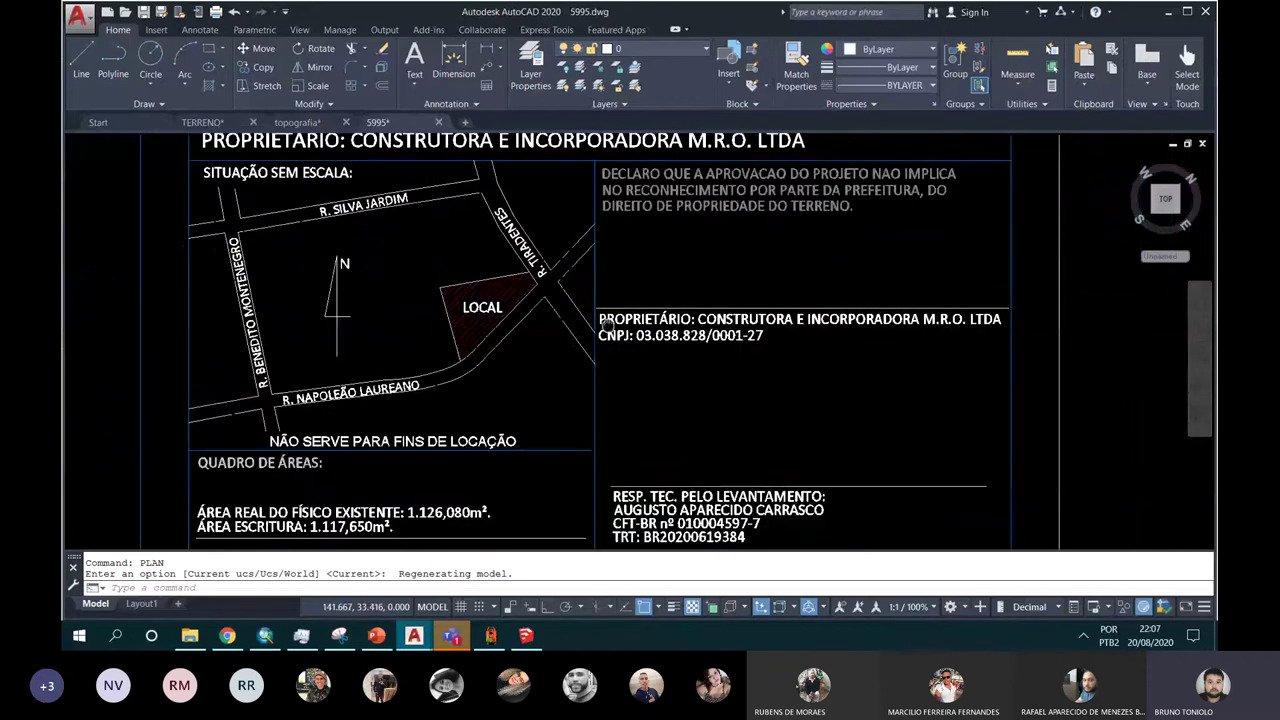
pyautogui.moveTo(604, 325); pyautogui.dragTo(630, 231, button='middle')
pyautogui.scroll(2, 625, 330)
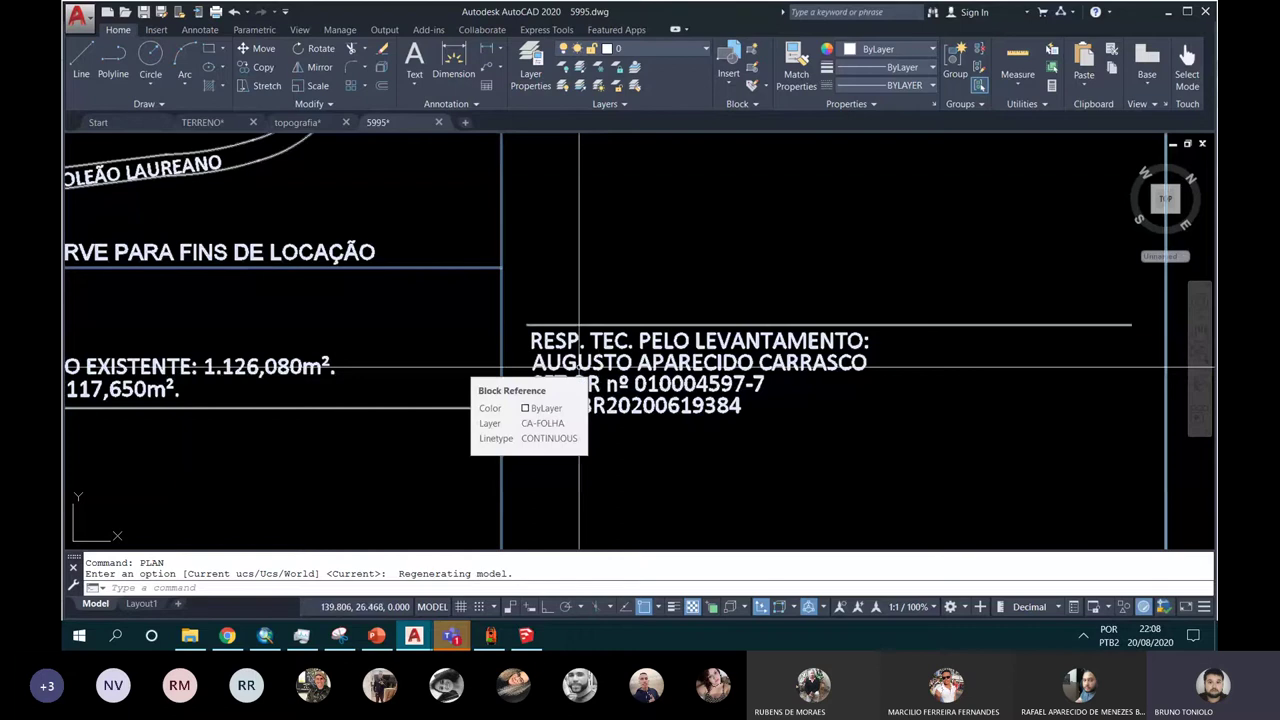
# Step: Zoom from the full sheet onto the north-arrow compass rose dated 26/05/2020
pyautogui.scroll(2, 579, 367)
pyautogui.scroll(2, 565, 362)
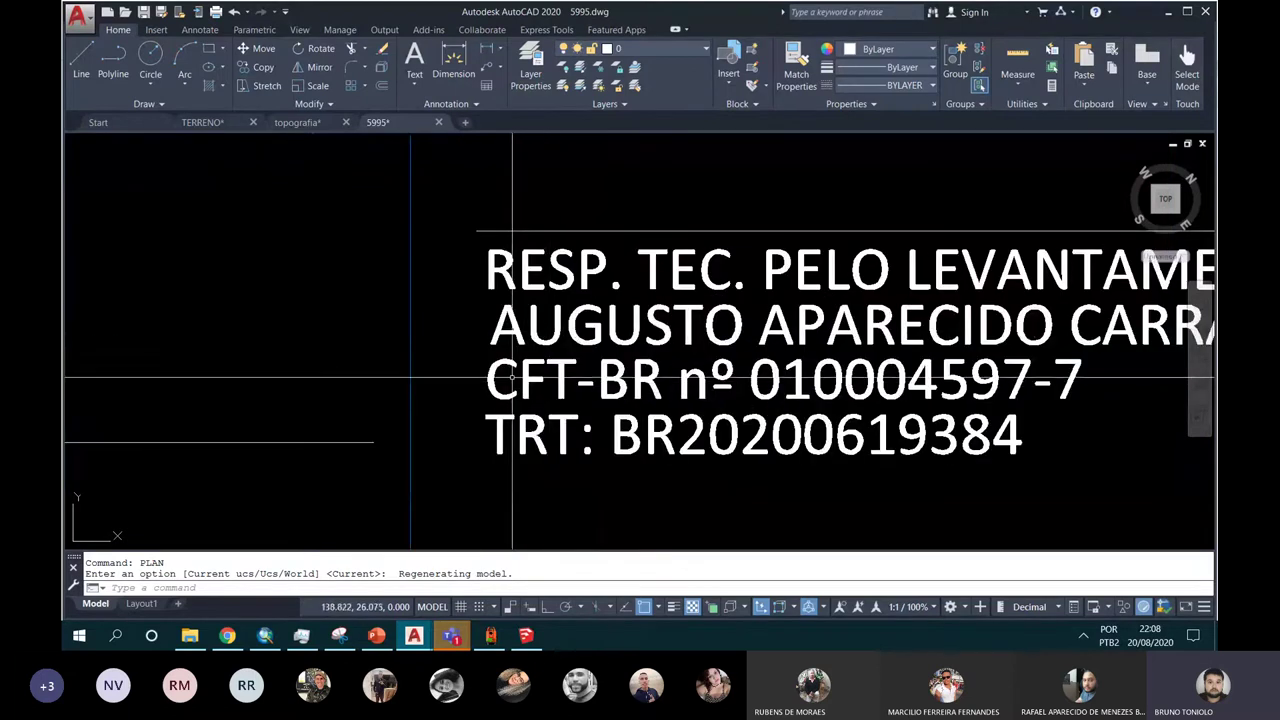
pyautogui.scroll(-3, 557, 357)
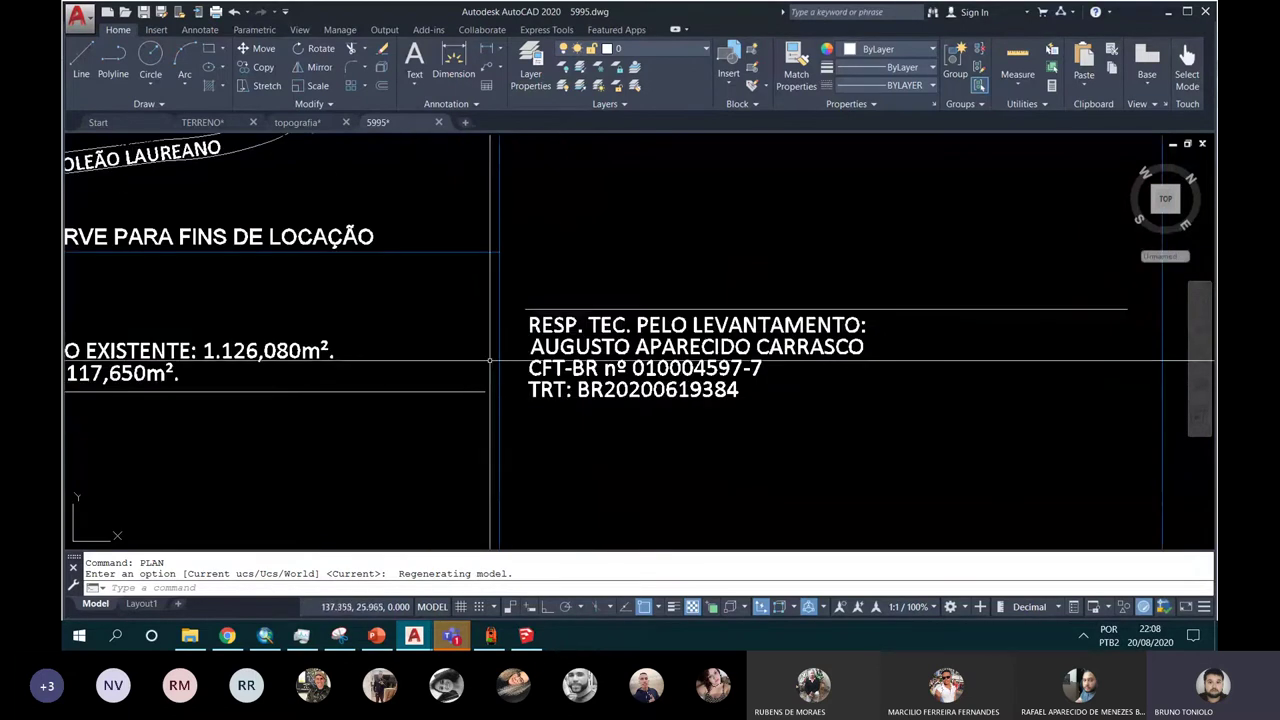
pyautogui.scroll(2, 664, 362)
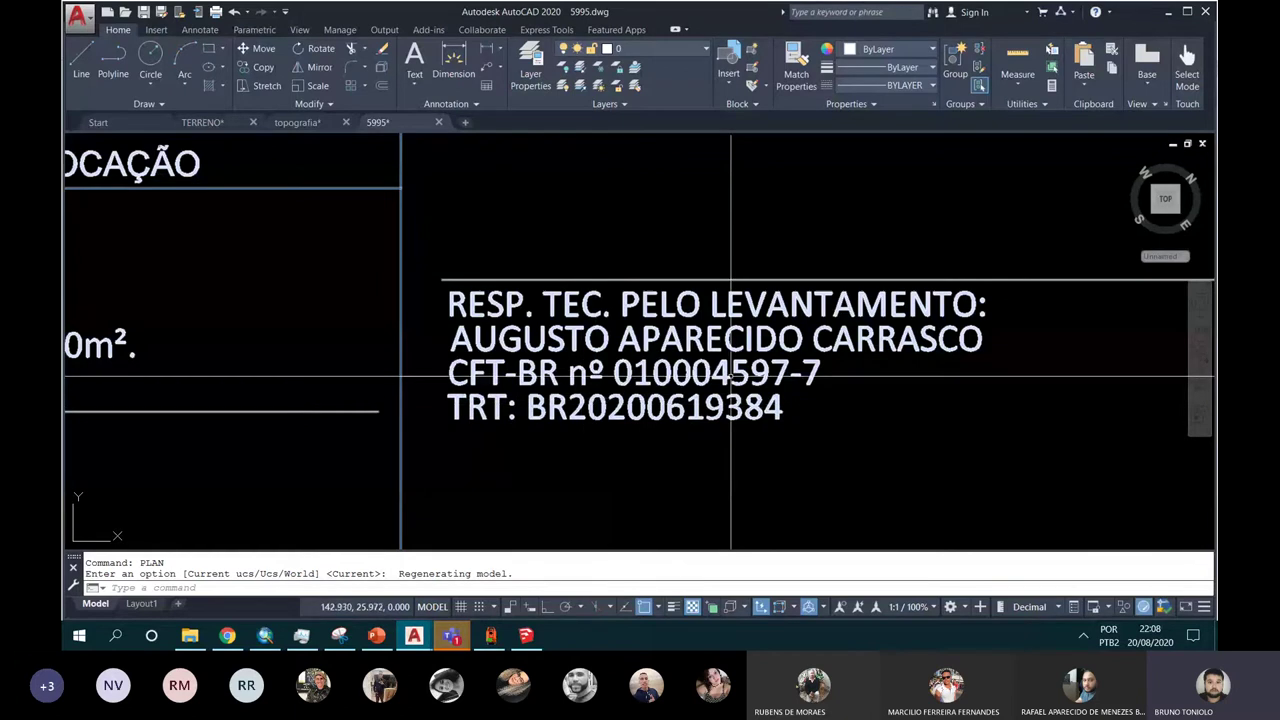
pyautogui.scroll(-4, 739, 338)
pyautogui.scroll(-2, 739, 338)
pyautogui.scroll(-2, 755, 331)
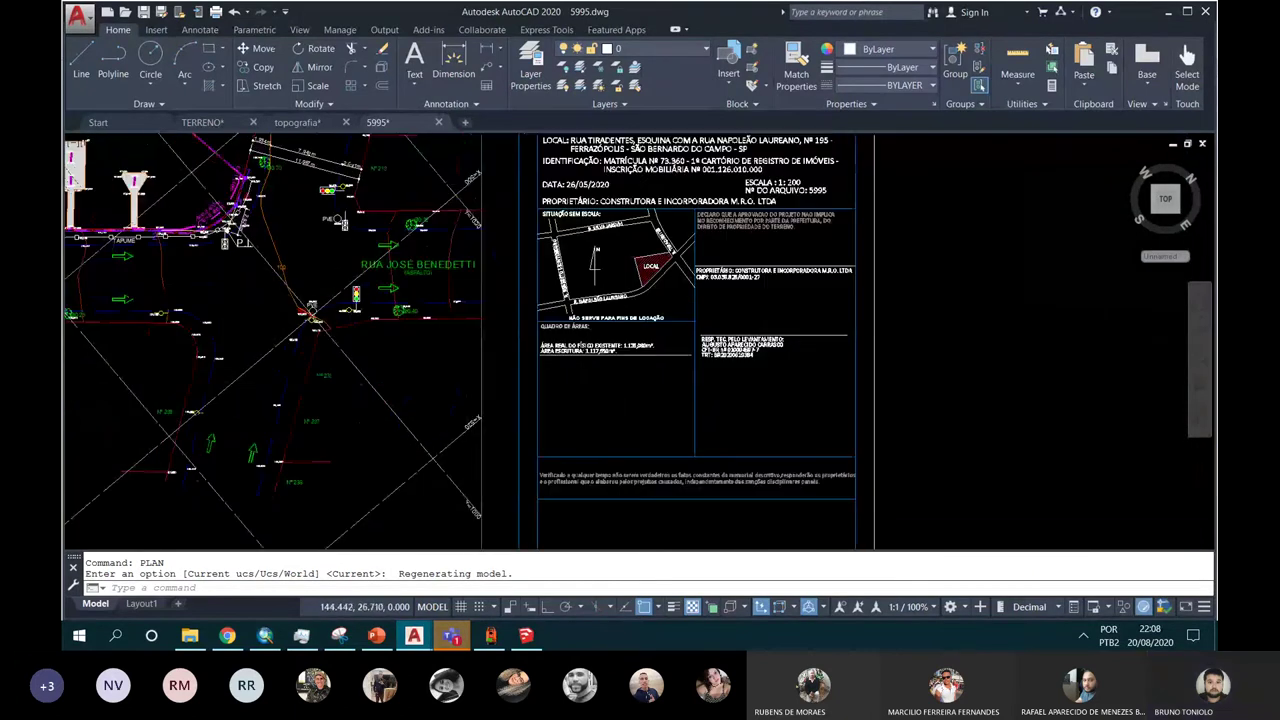
pyautogui.scroll(4, 740, 332)
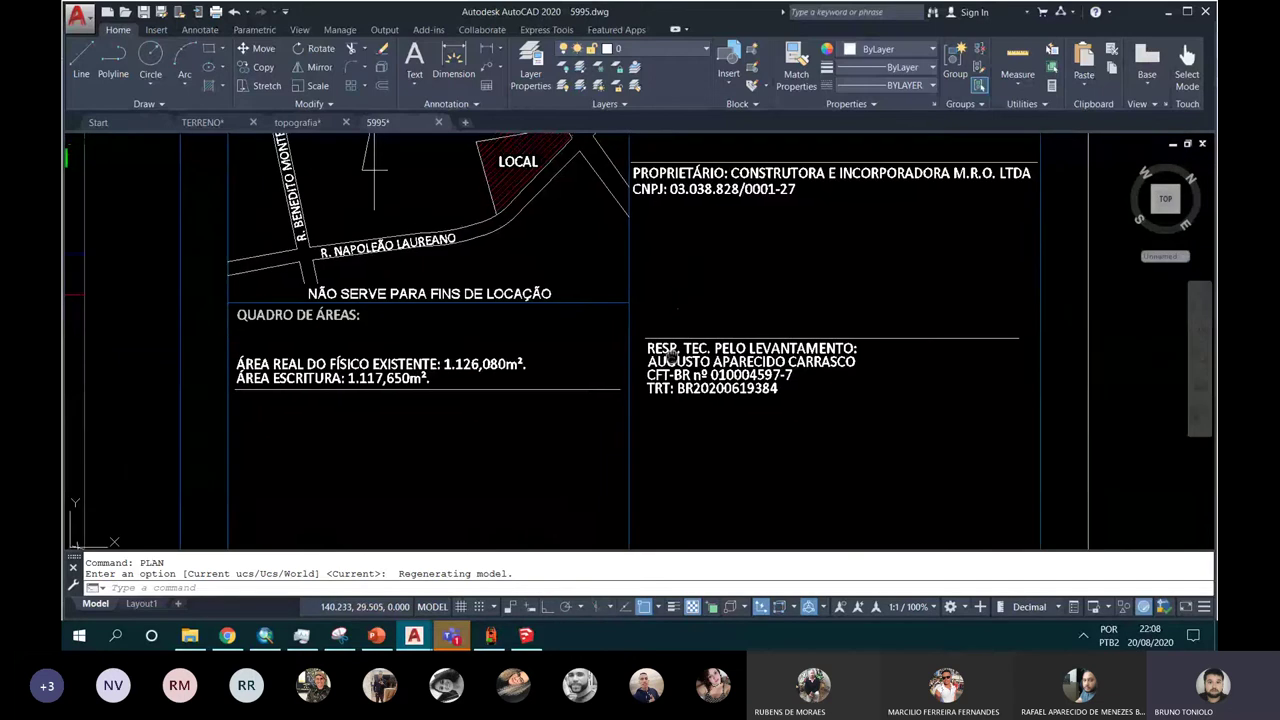
pyautogui.scroll(-1, 660, 320)
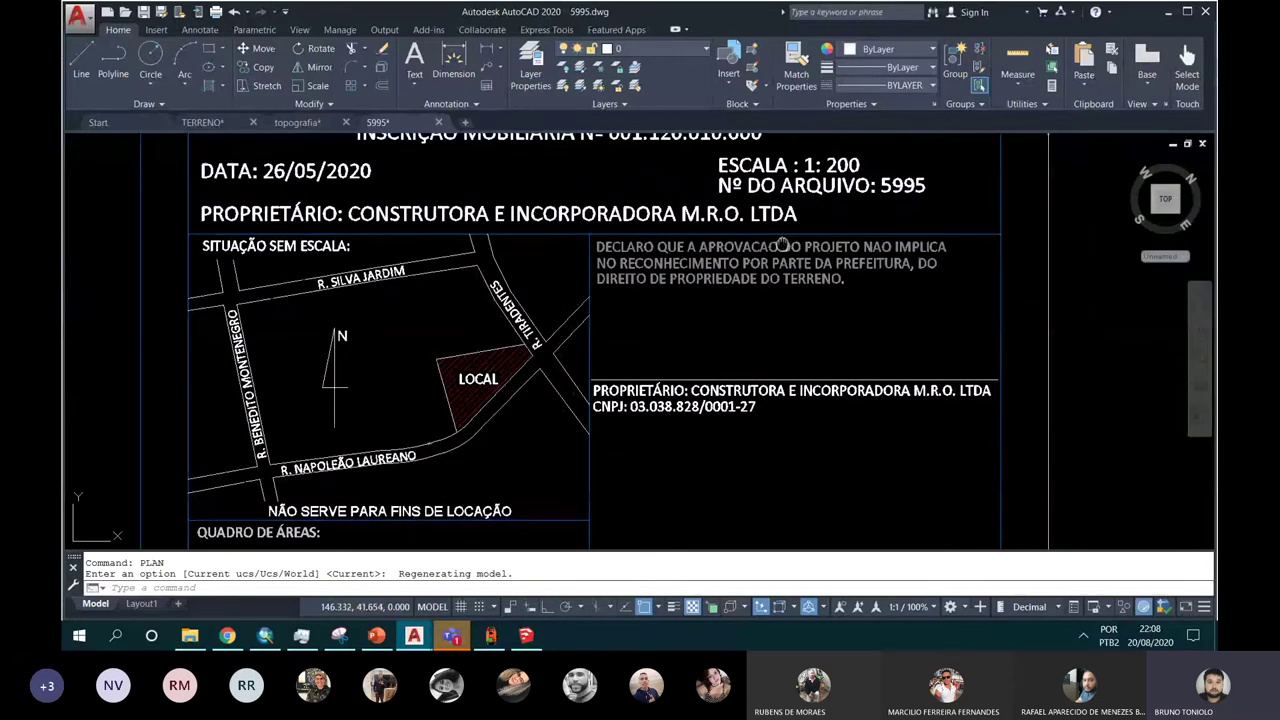
pyautogui.scroll(-3, 783, 245)
pyautogui.scroll(-3, 632, 385)
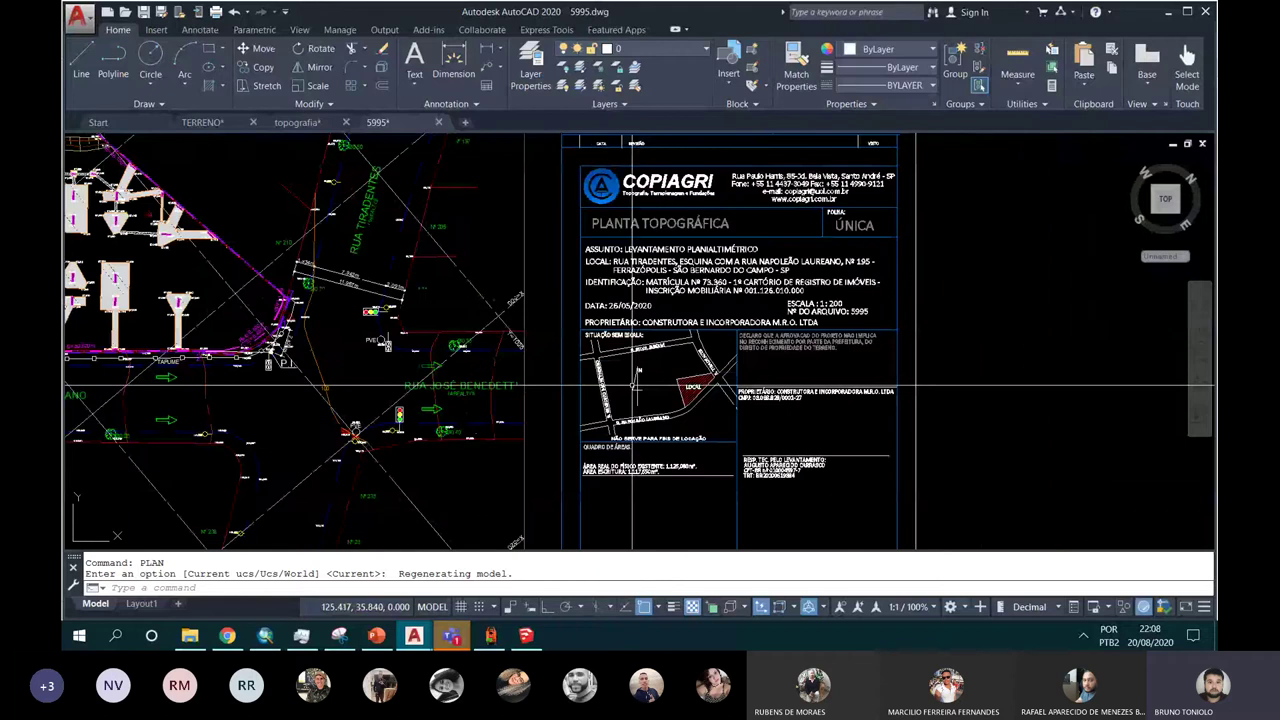
pyautogui.moveTo(632, 385); pyautogui.dragTo(717, 258, button='middle')
pyautogui.scroll(-5, 640, 340)
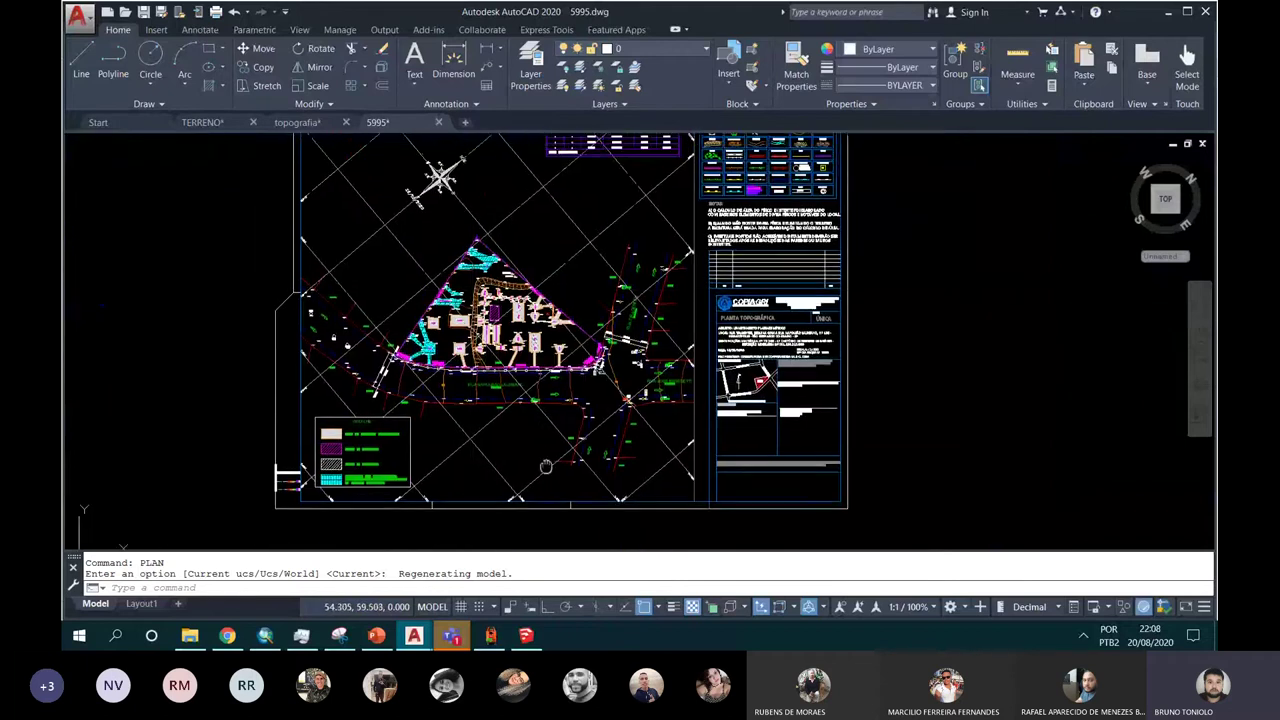
pyautogui.scroll(2, 640, 340)
pyautogui.scroll(5, 486, 351)
pyautogui.scroll(2, 486, 351)
pyautogui.scroll(-2, 580, 360)
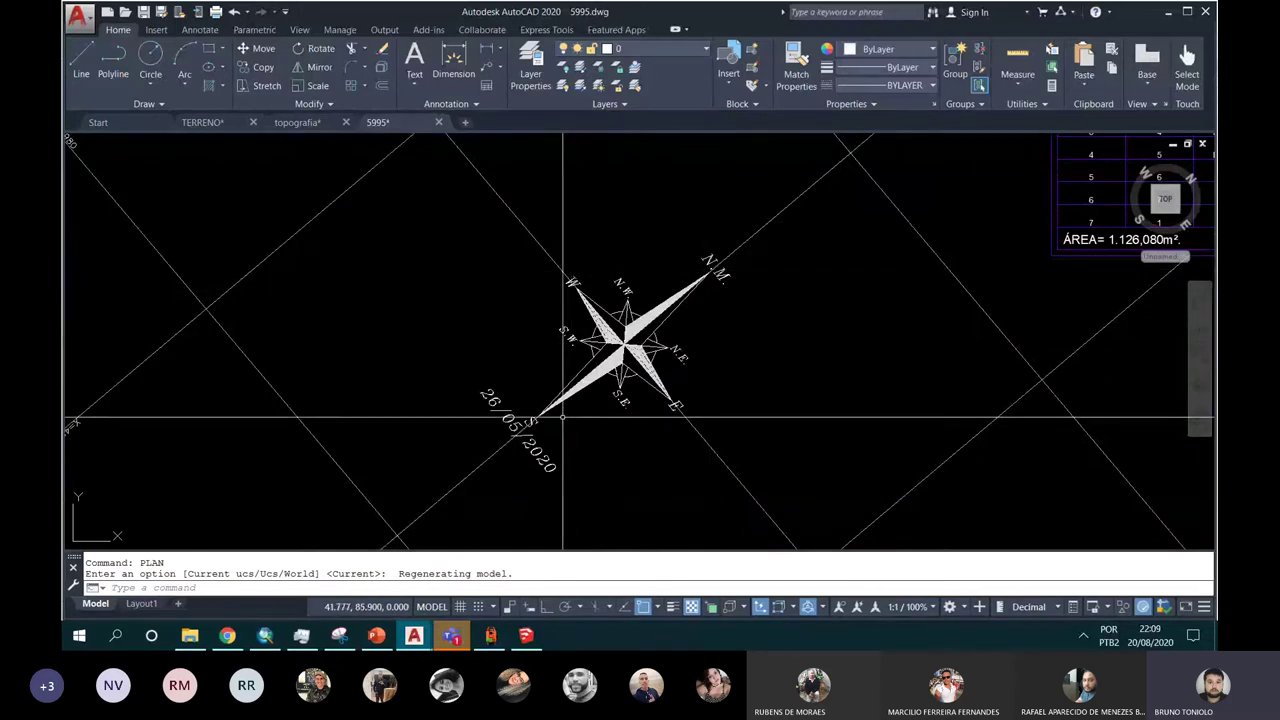
# Step: Draw an upward-pointing polyline arrow with a two-stroke head left of the compass rose
pyautogui.write('pl')
pyautogui.press('Return')
pyautogui.click(452, 362)
pyautogui.click(452, 271)
pyautogui.click(400, 318)
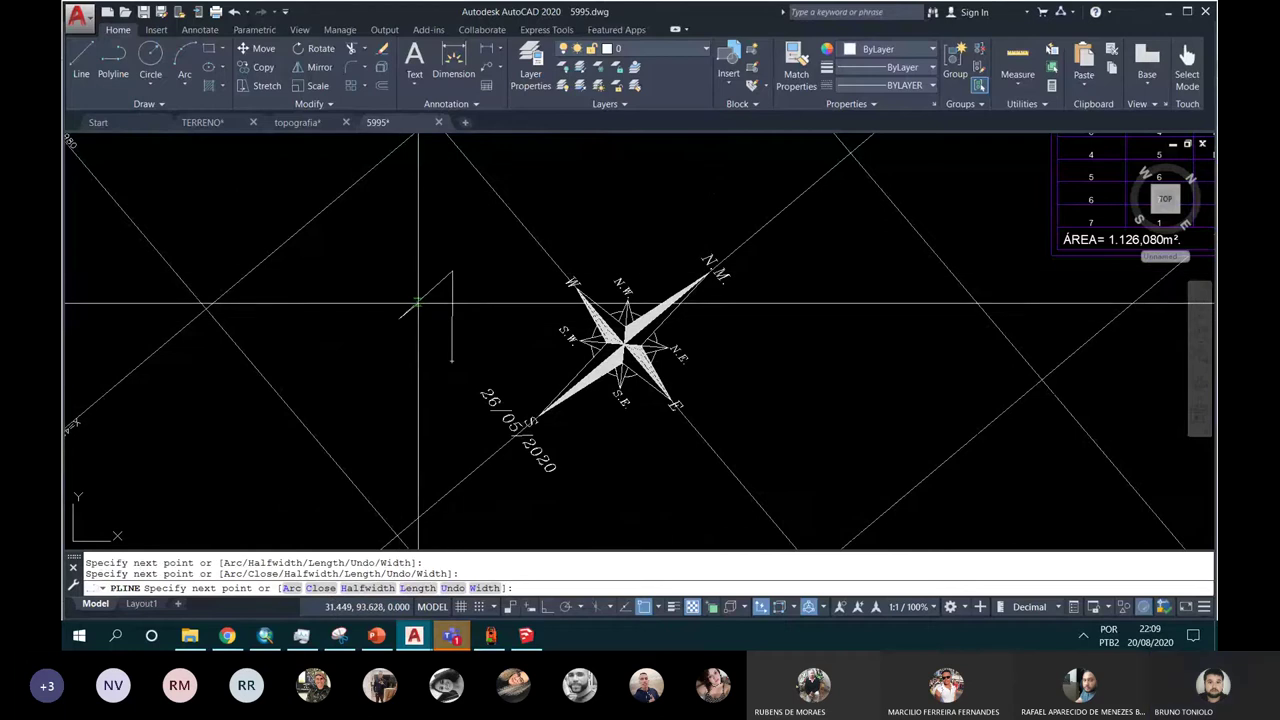
pyautogui.press('Return')
pyautogui.press('Return')
pyautogui.click(452, 271)
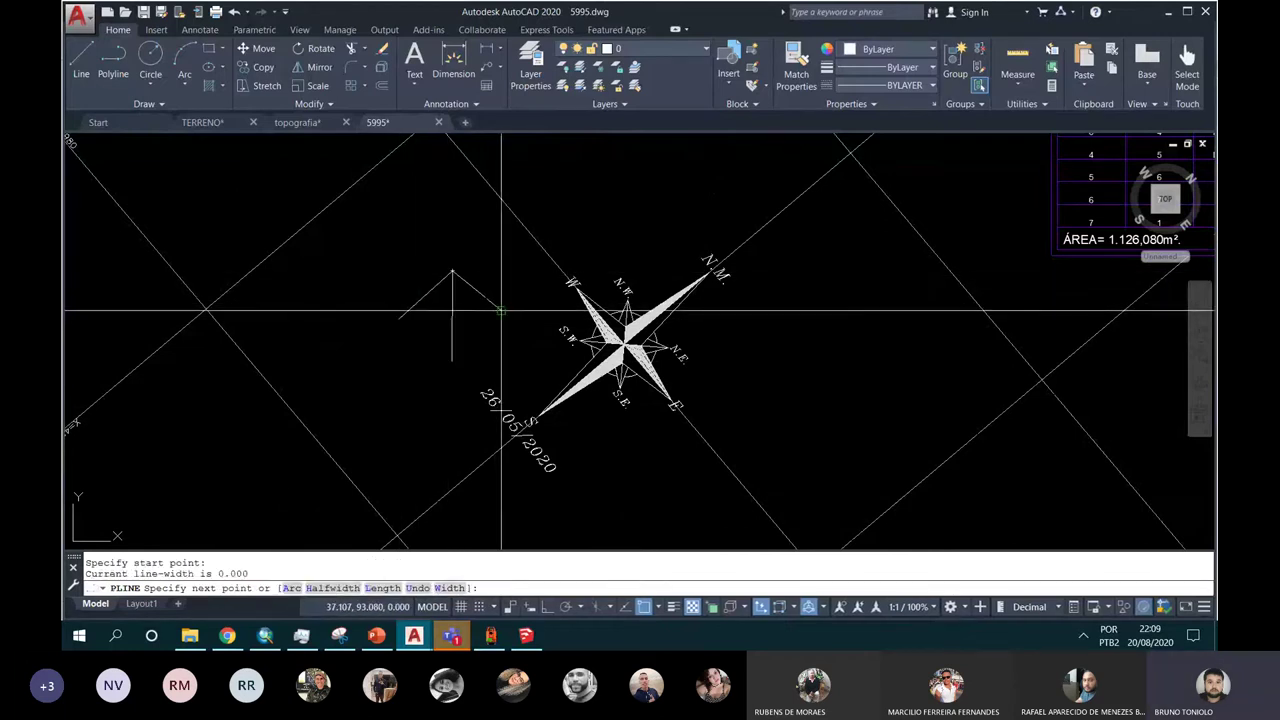
pyautogui.click(501, 311)
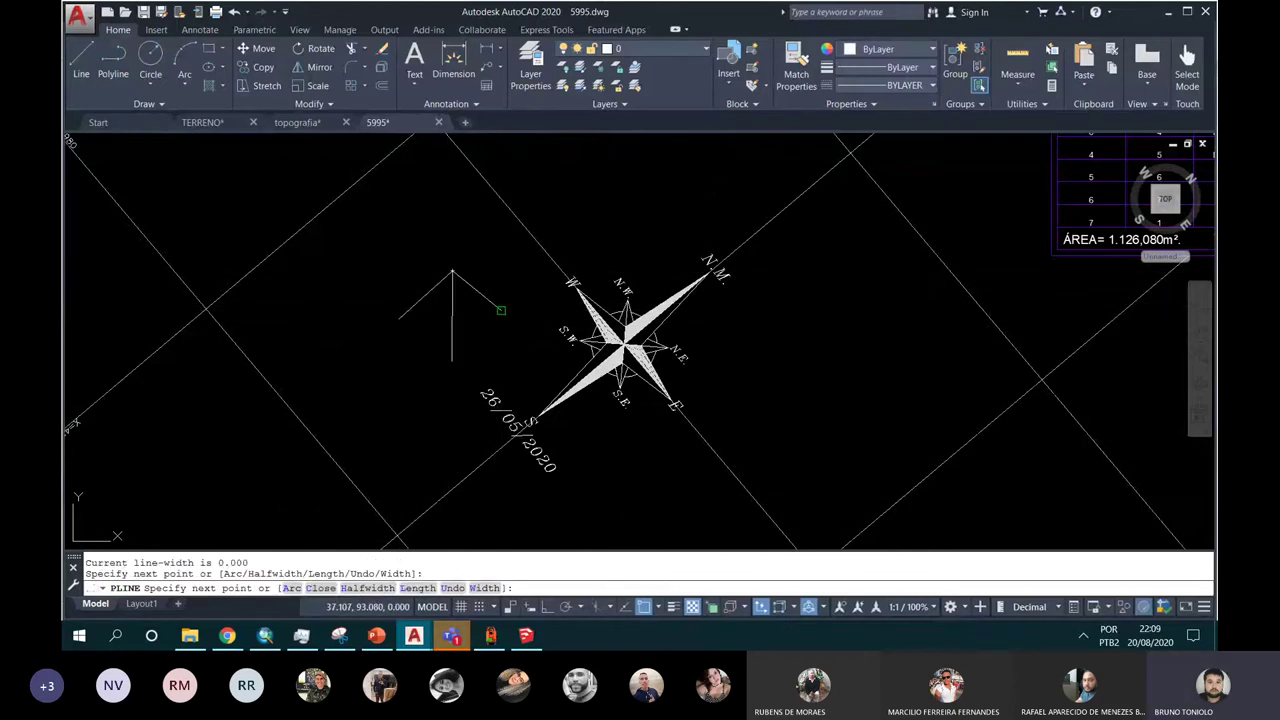
pyautogui.press('Return')
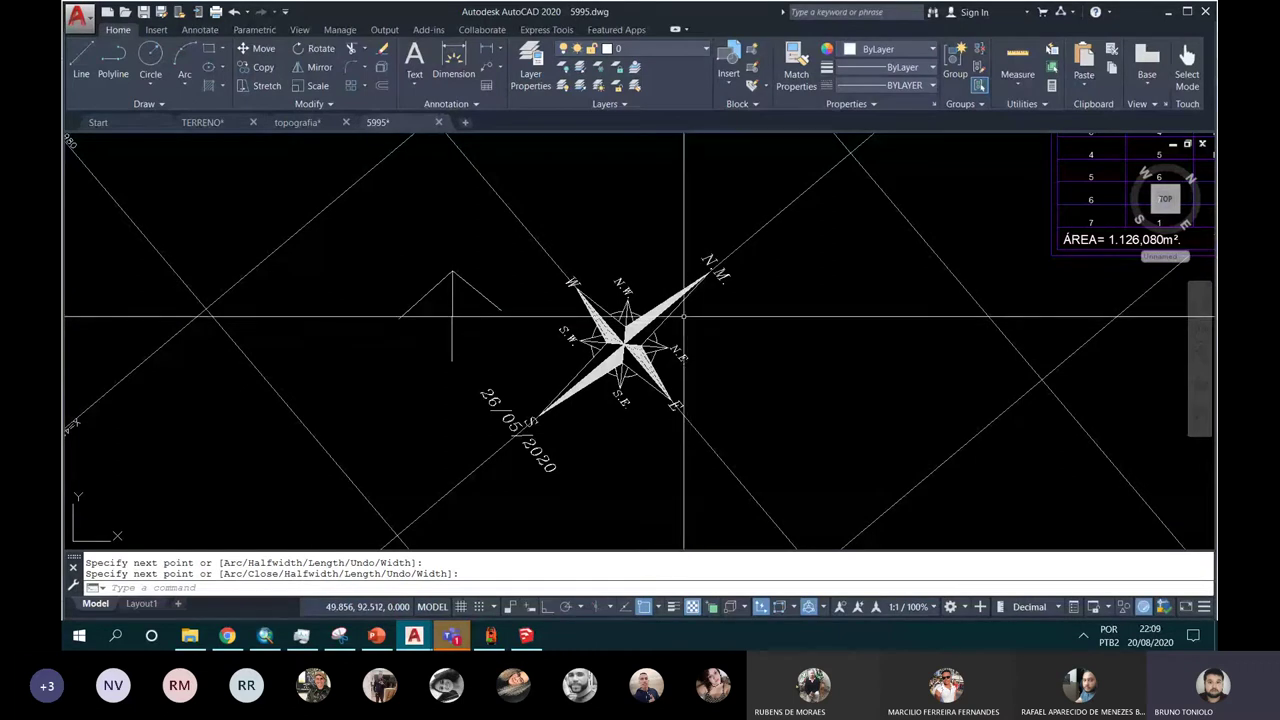
# Step: Look over the site plan, topographic legend and the DETALHE box along Rua Napoleão Laureano
pyautogui.scroll(-2, 690, 319)
pyautogui.scroll(2, 604, 260)
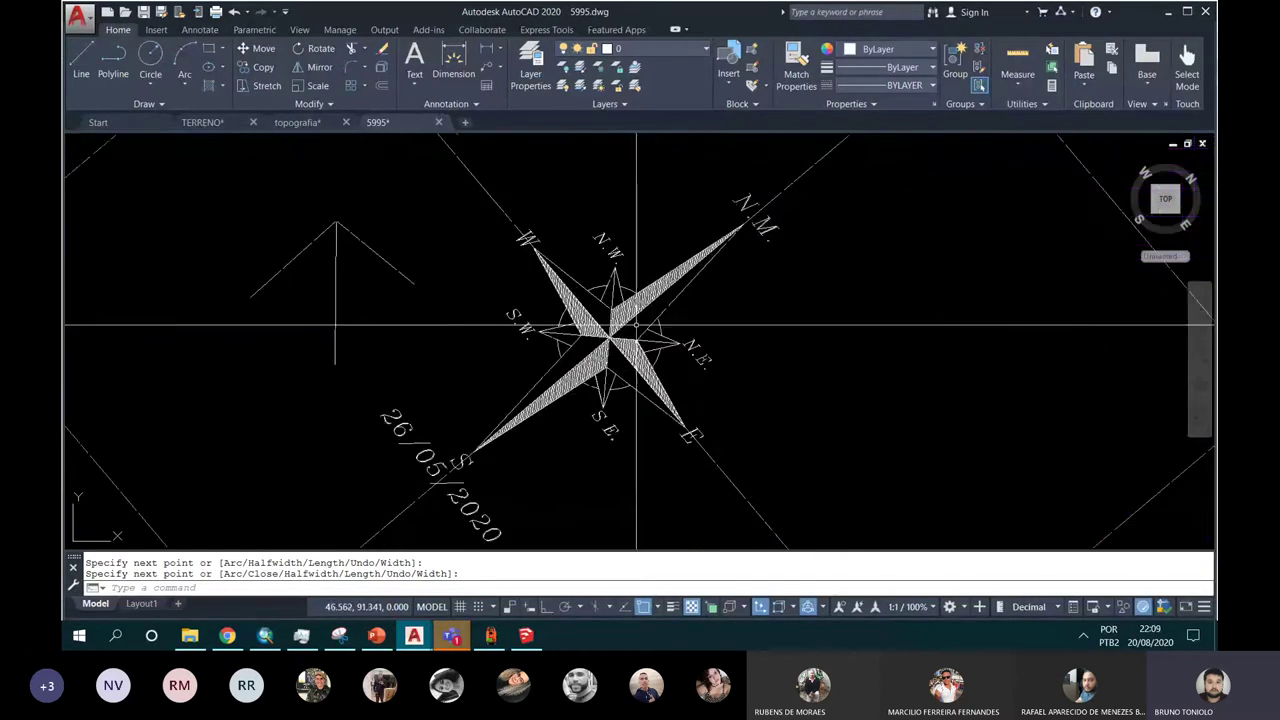
pyautogui.scroll(1, 604, 260)
pyautogui.scroll(-2, 604, 262)
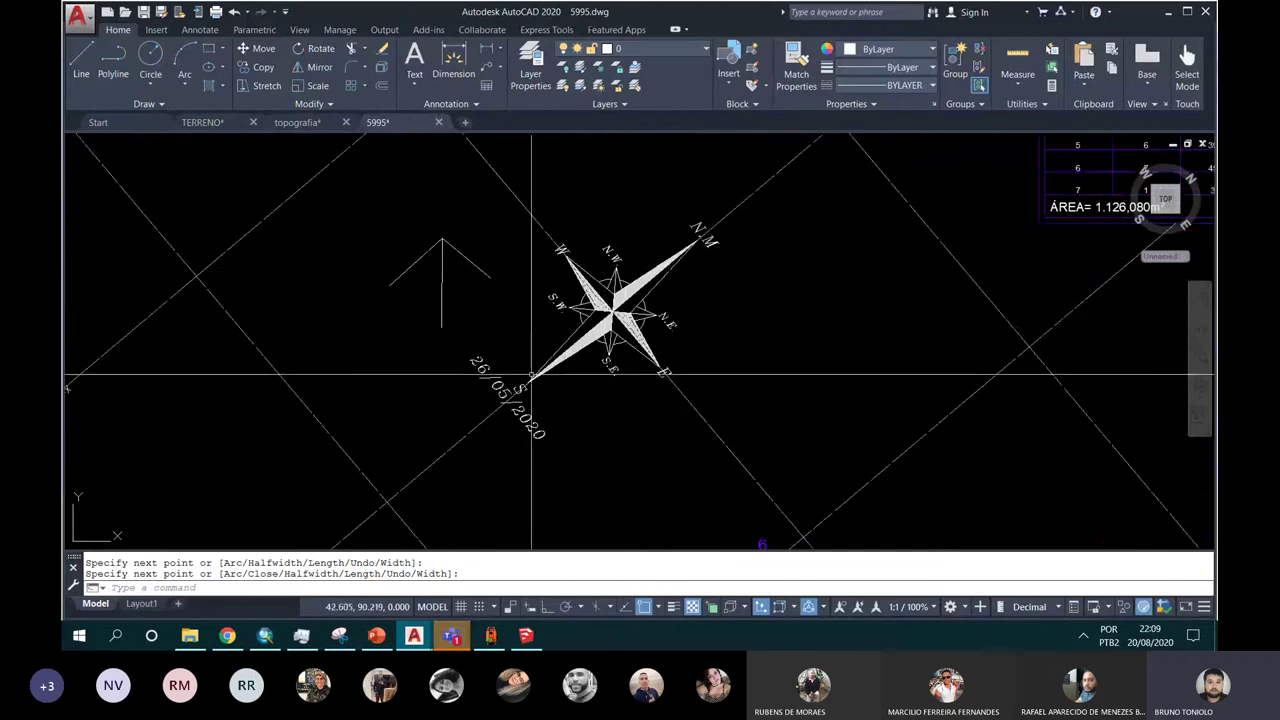
pyautogui.scroll(-2, 606, 364)
pyautogui.moveTo(606, 364); pyautogui.dragTo(553, 174, button='middle')
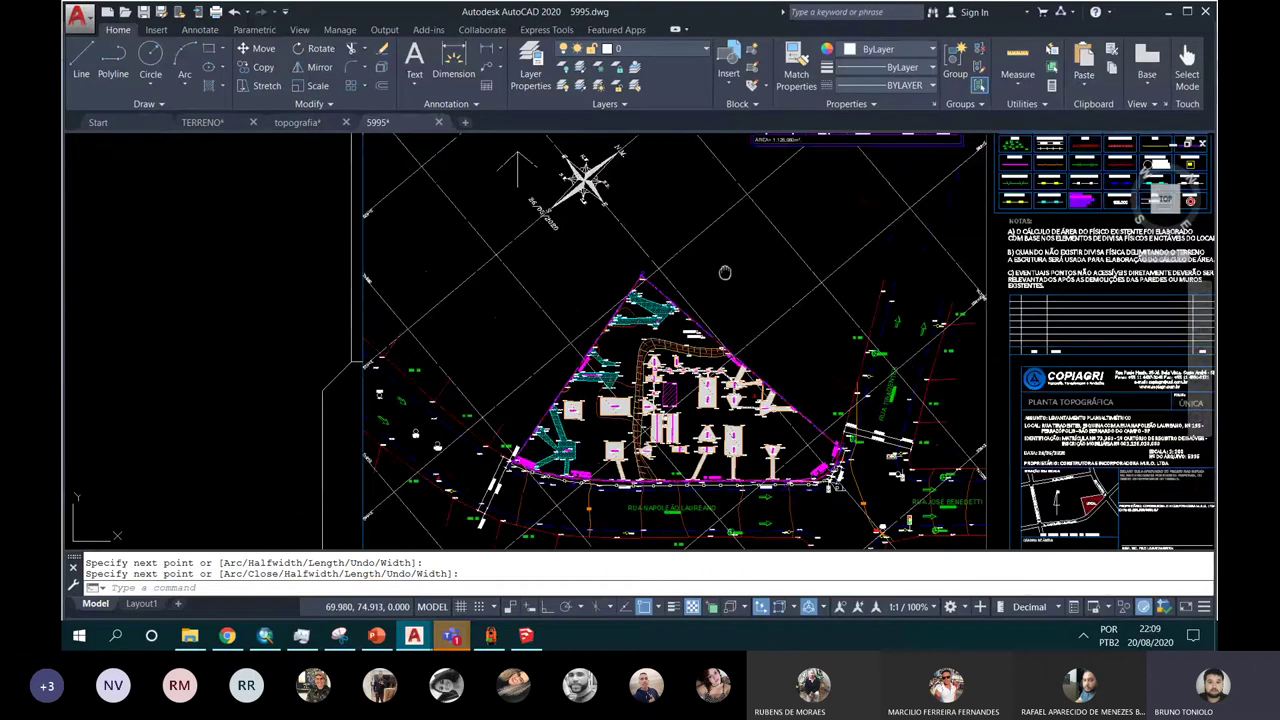
pyautogui.moveTo(863, 199); pyautogui.dragTo(597, 347, button='middle')
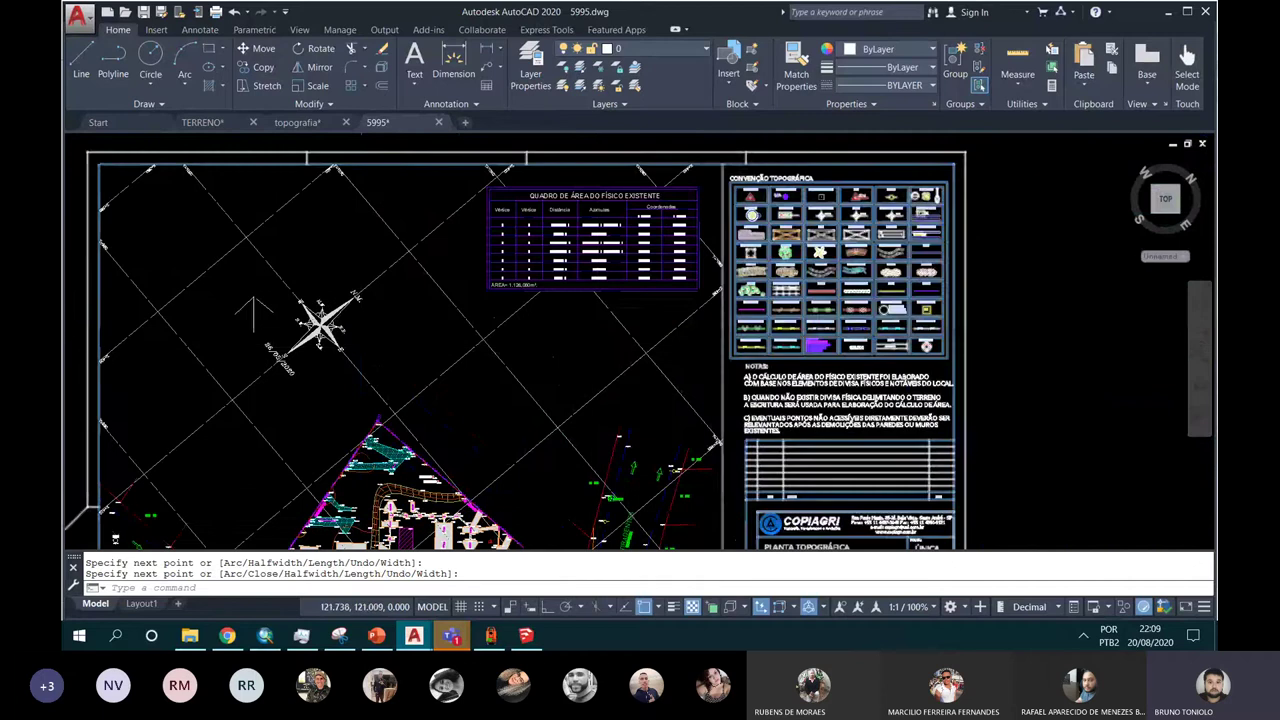
pyautogui.scroll(2, 772, 182)
pyautogui.scroll(2, 778, 185)
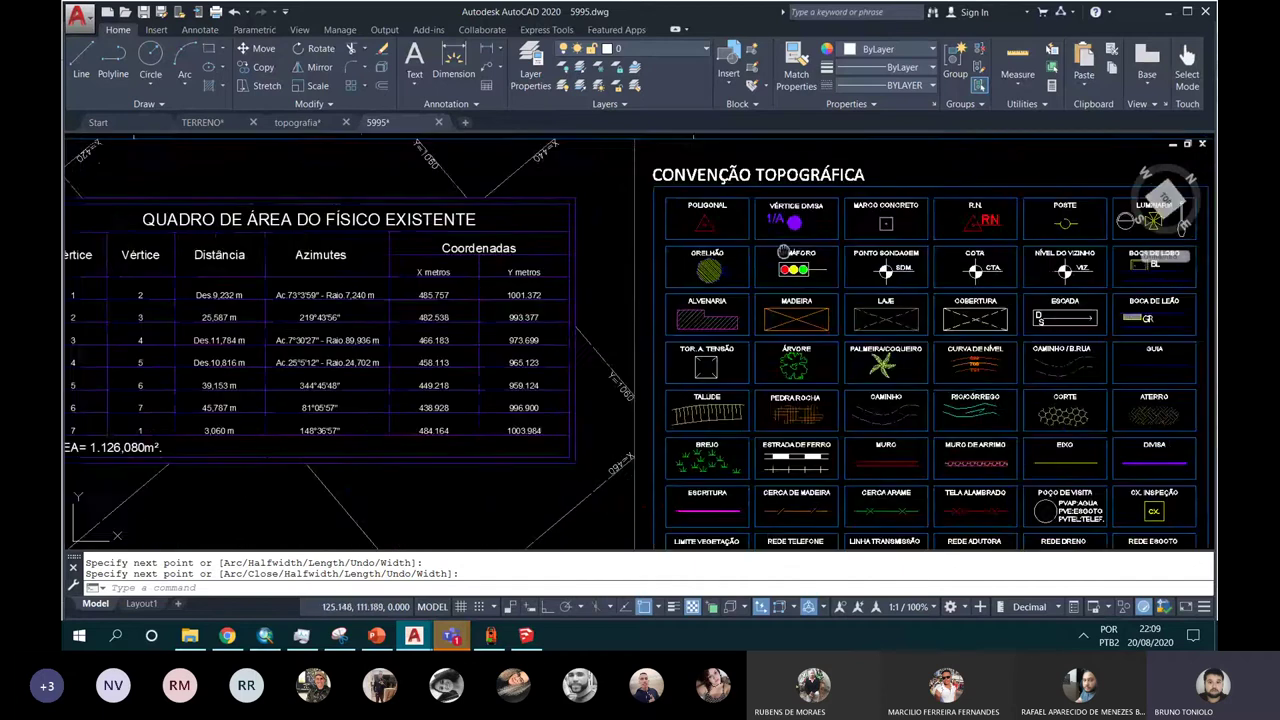
pyautogui.moveTo(760, 246); pyautogui.dragTo(716, 240, button='middle')
pyautogui.scroll(-3, 716, 240)
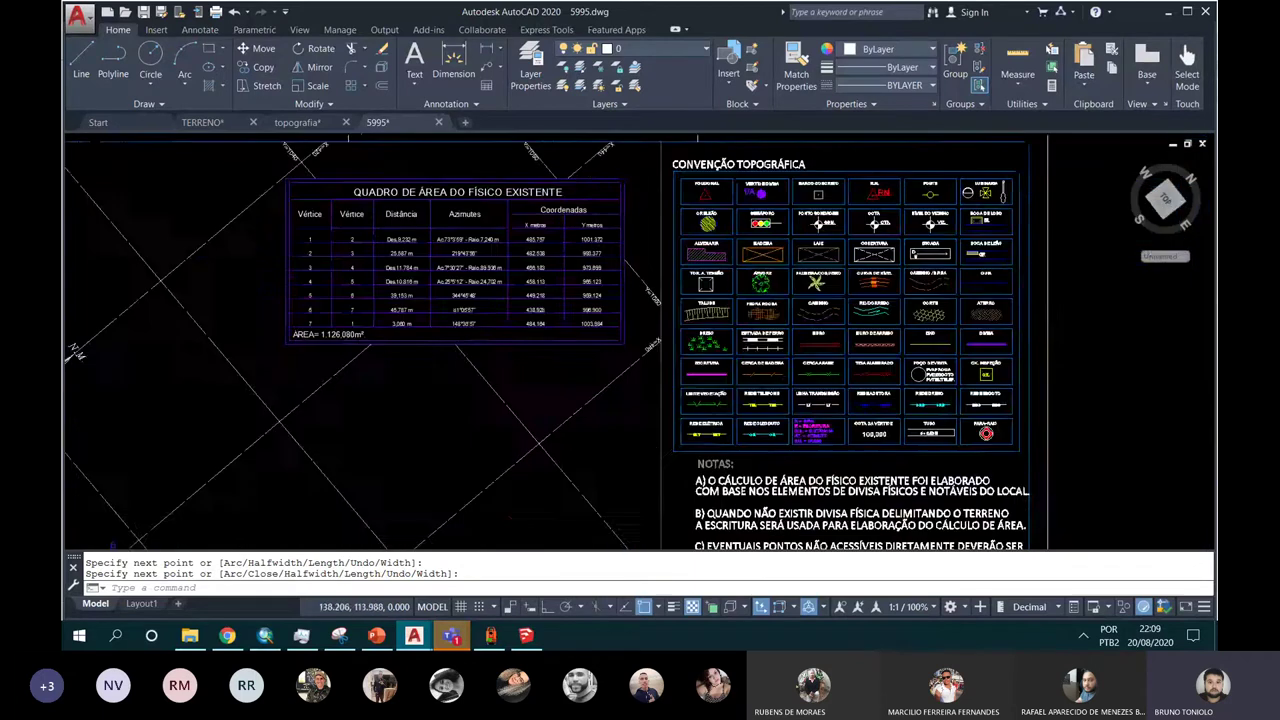
pyautogui.scroll(-1, 648, 360)
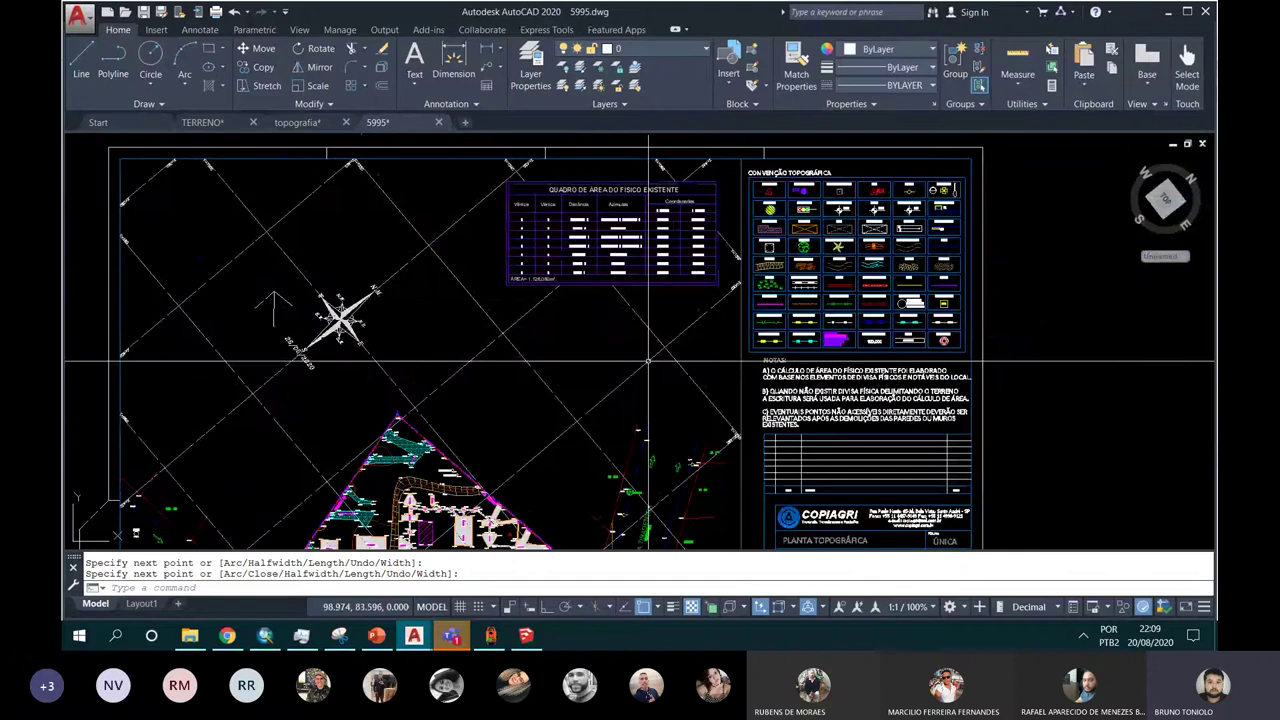
pyautogui.moveTo(648, 360); pyautogui.dragTo(763, 217, button='middle')
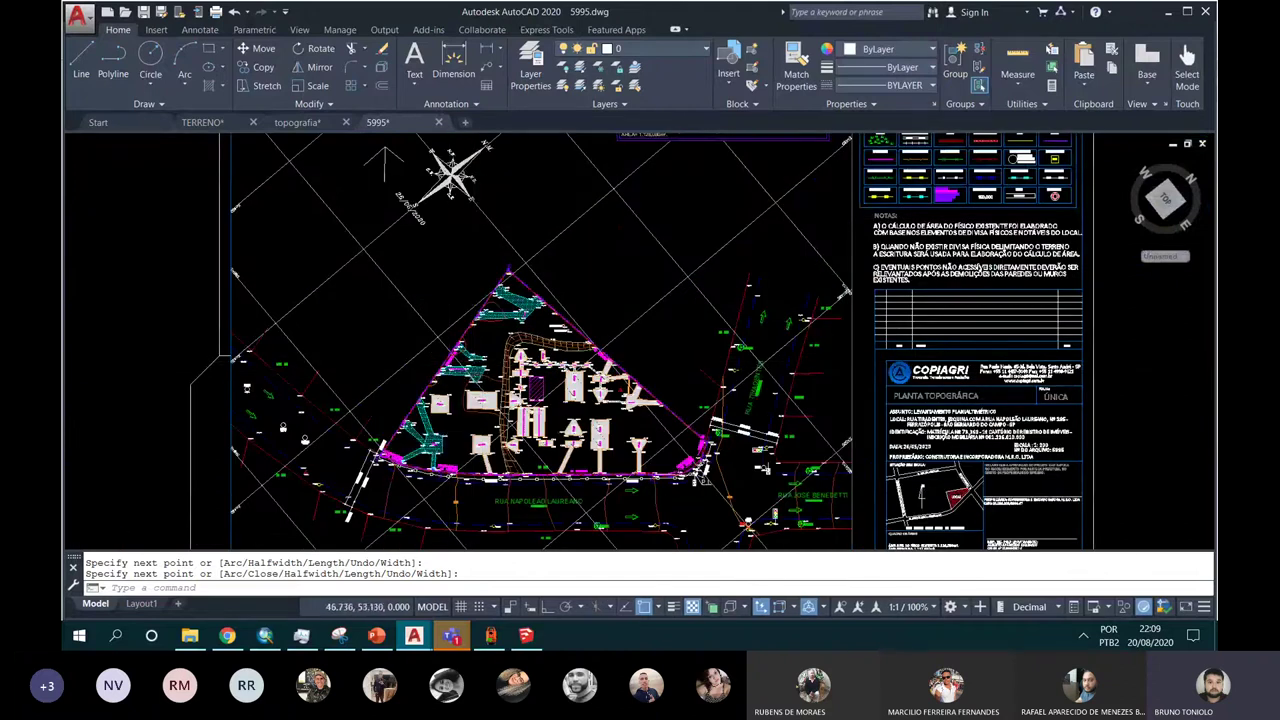
pyautogui.scroll(5, 442, 453)
pyautogui.scroll(-2, 490, 240)
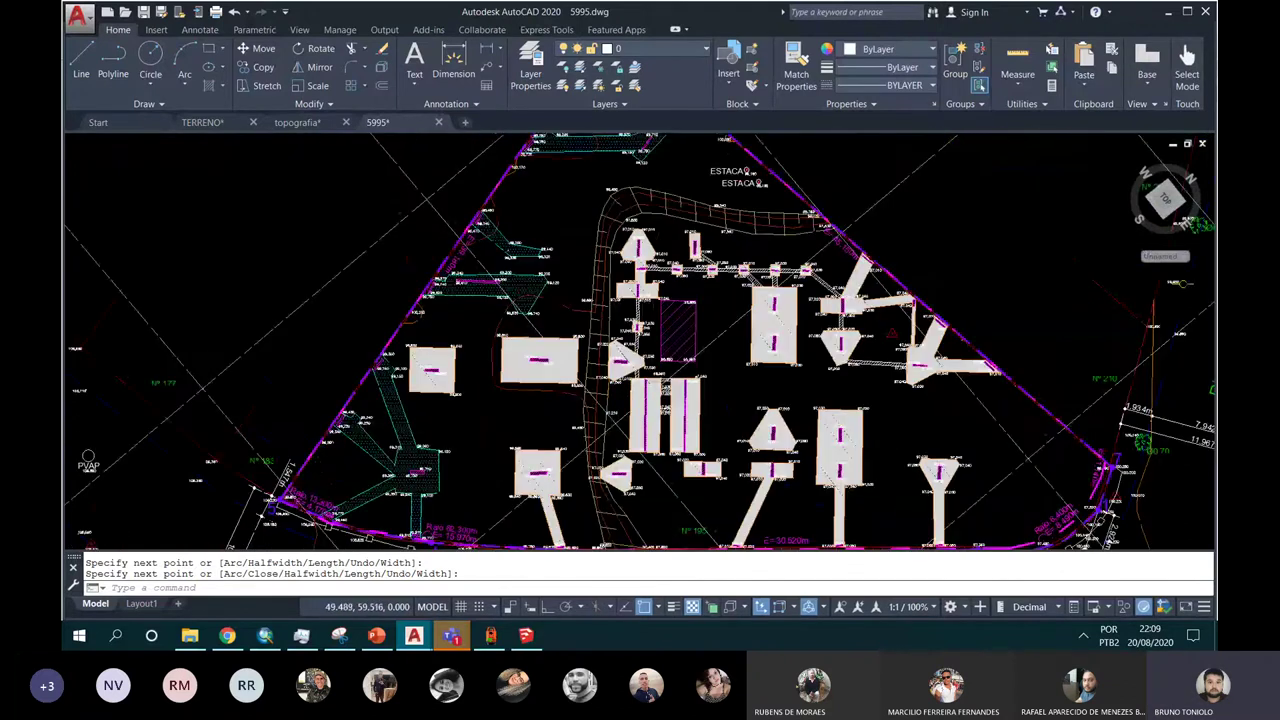
pyautogui.moveTo(766, 520); pyautogui.dragTo(766, 352, button='middle')
pyautogui.scroll(-2, 766, 352)
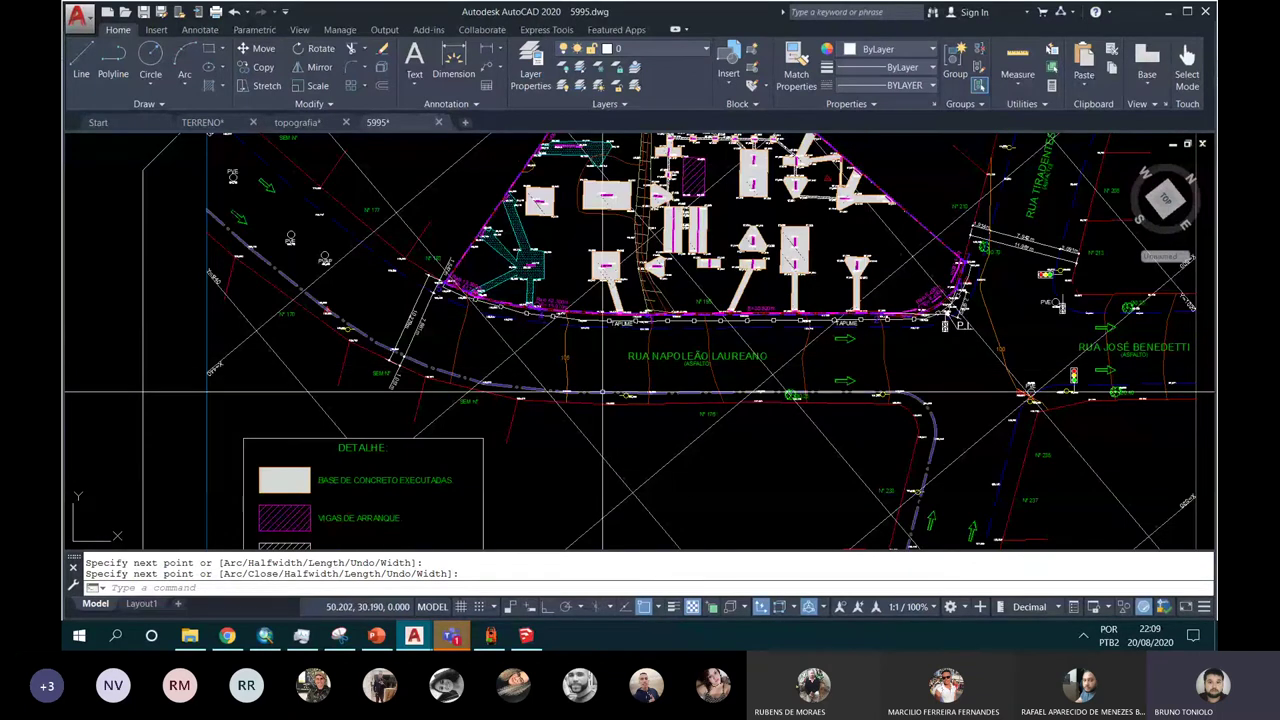
pyautogui.scroll(4, 606, 402)
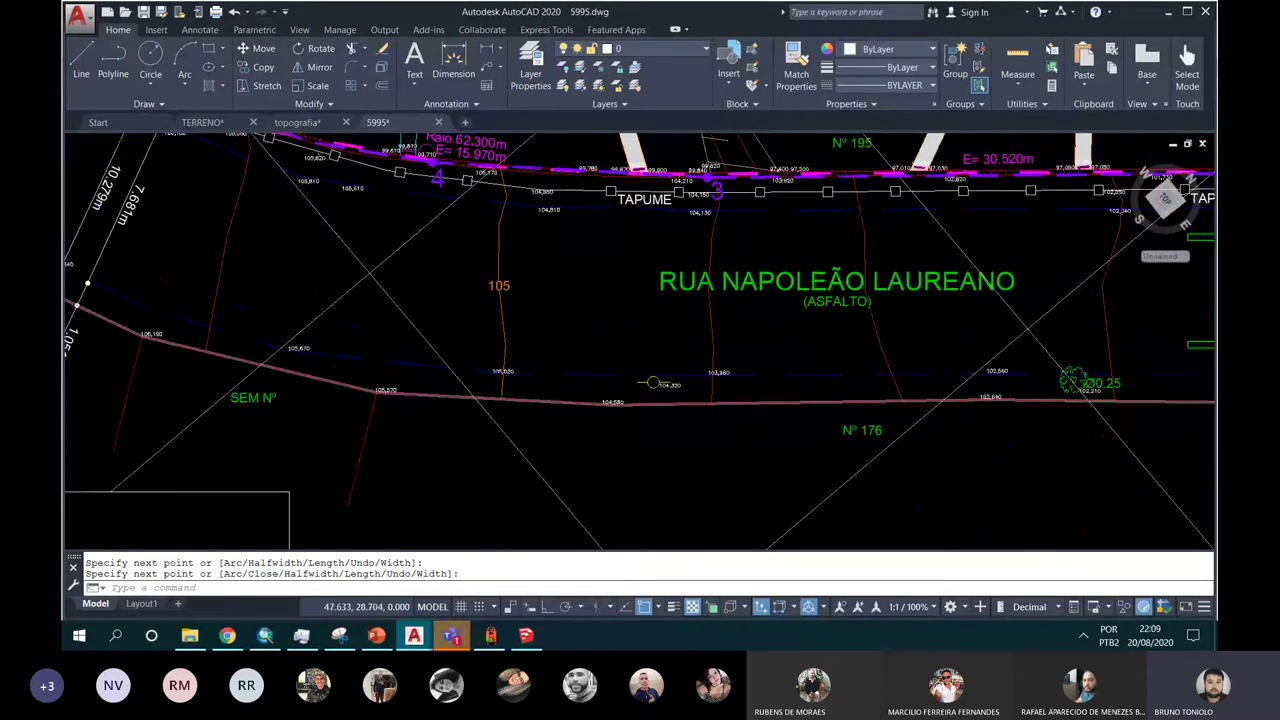
pyautogui.scroll(-4, 538, 412)
pyautogui.scroll(3, 538, 412)
pyautogui.scroll(3, 538, 412)
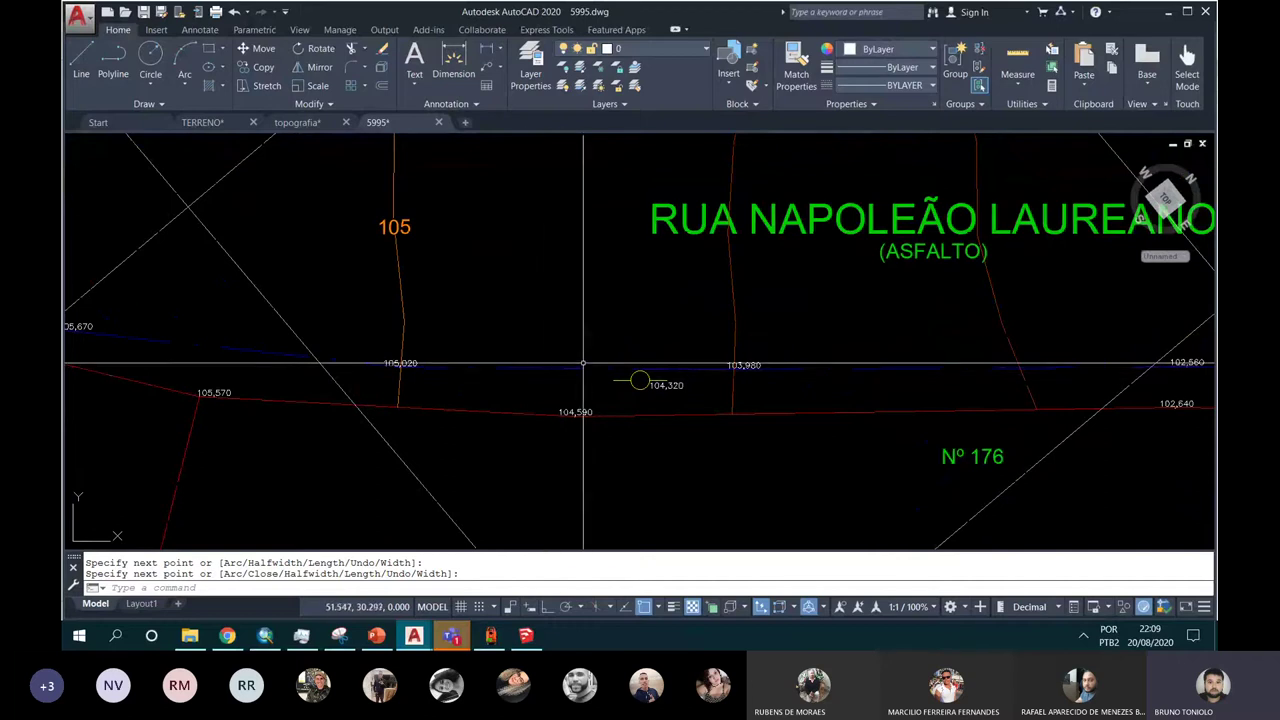
pyautogui.scroll(-2, 585, 368)
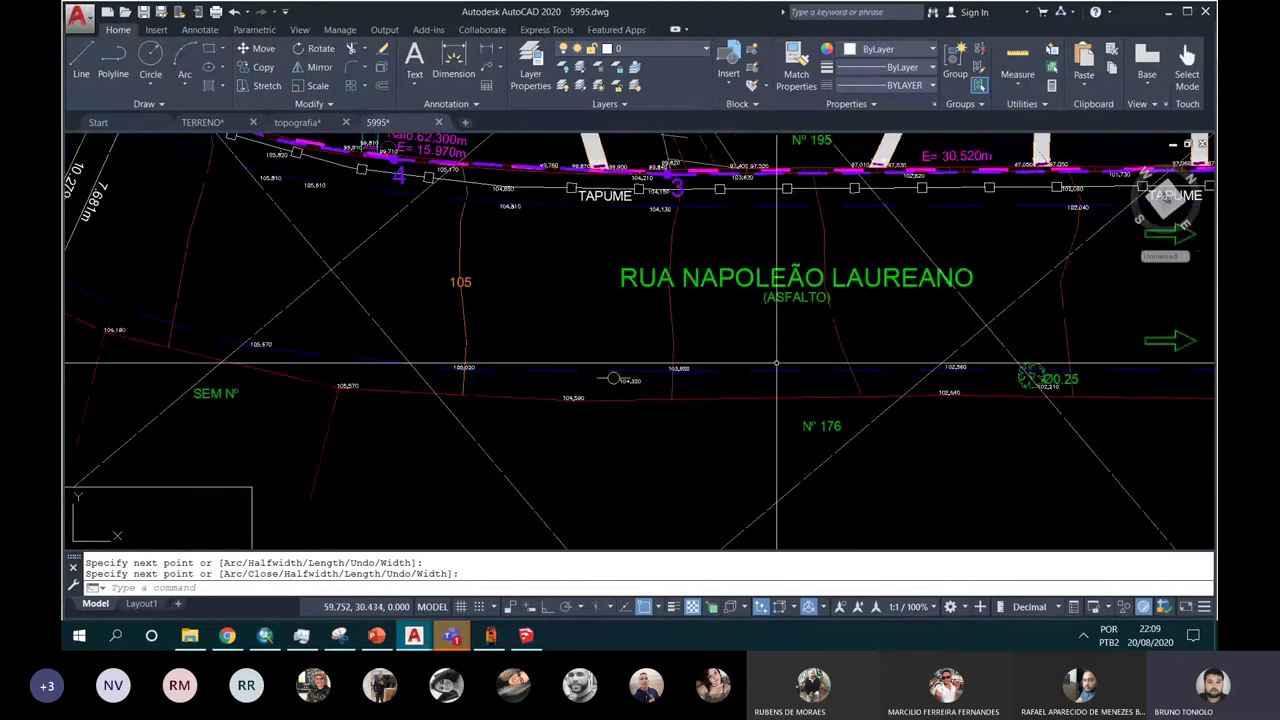
pyautogui.scroll(-2, 696, 376)
pyautogui.scroll(-3, 563, 432)
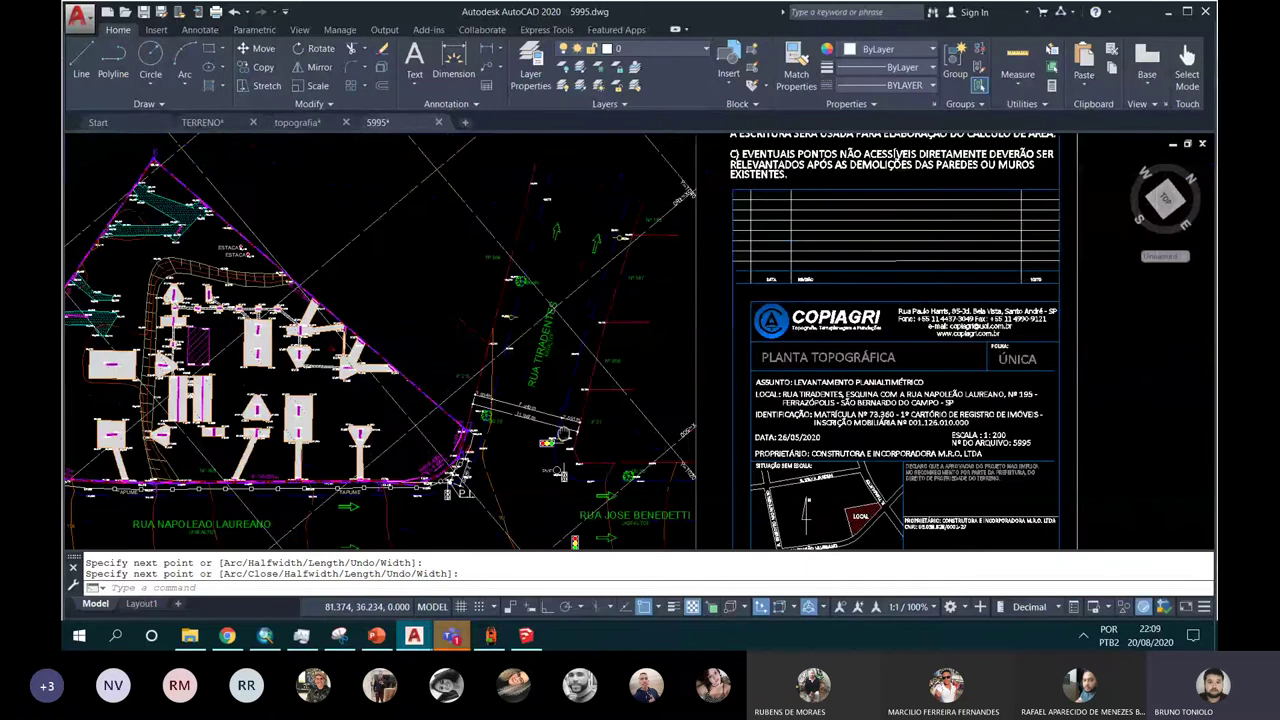
pyautogui.moveTo(563, 432); pyautogui.dragTo(800, 280, button='middle')
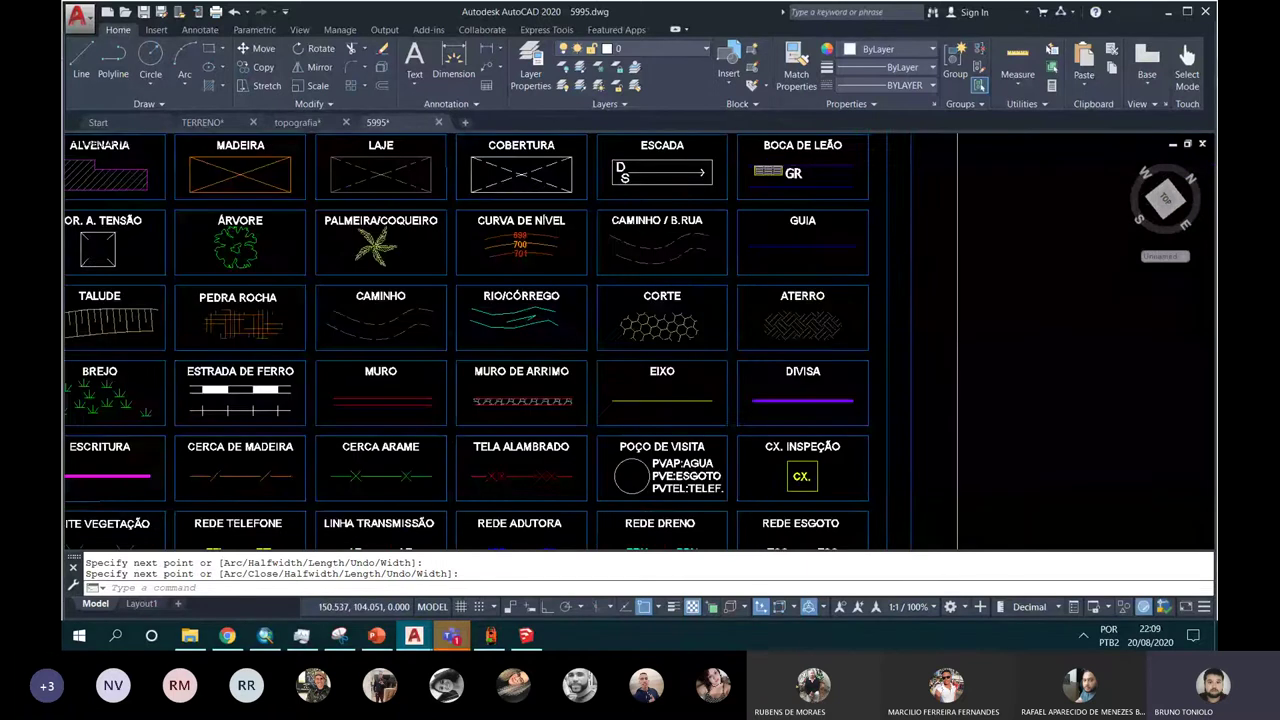
pyautogui.scroll(2, 818, 253)
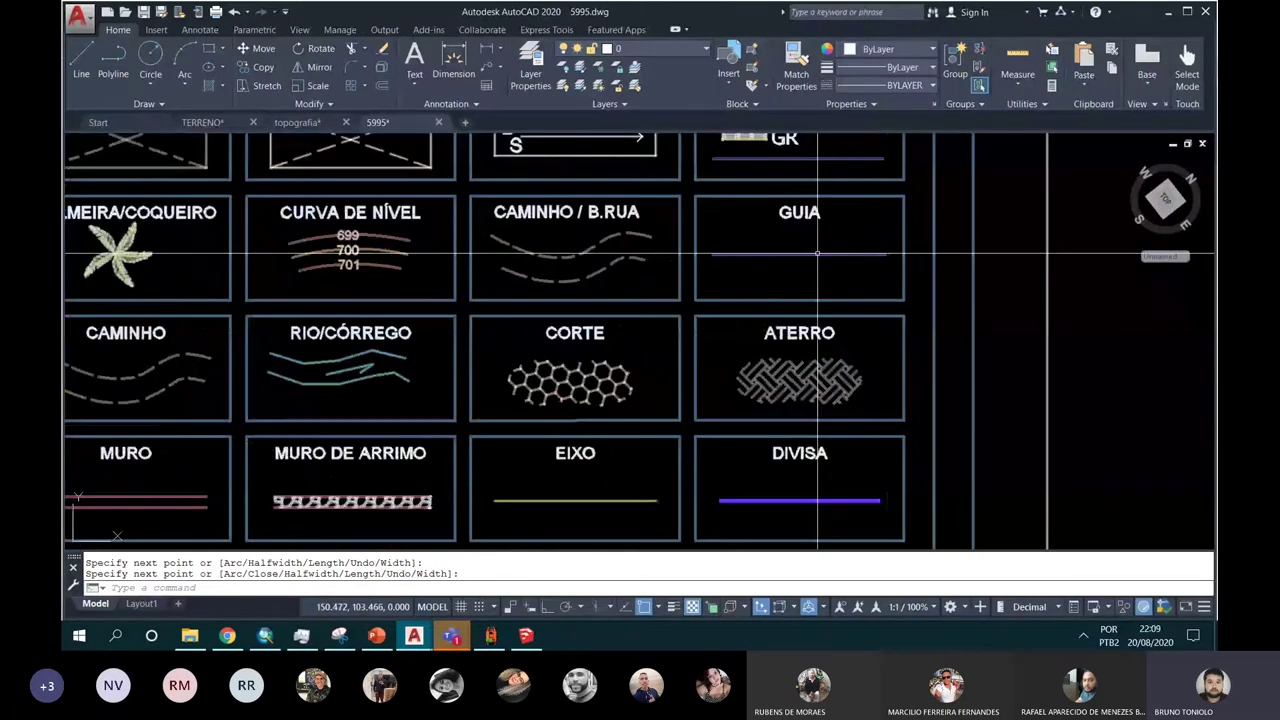
pyautogui.scroll(-5, 818, 253)
pyautogui.moveTo(422, 354); pyautogui.dragTo(592, 244, button='middle')
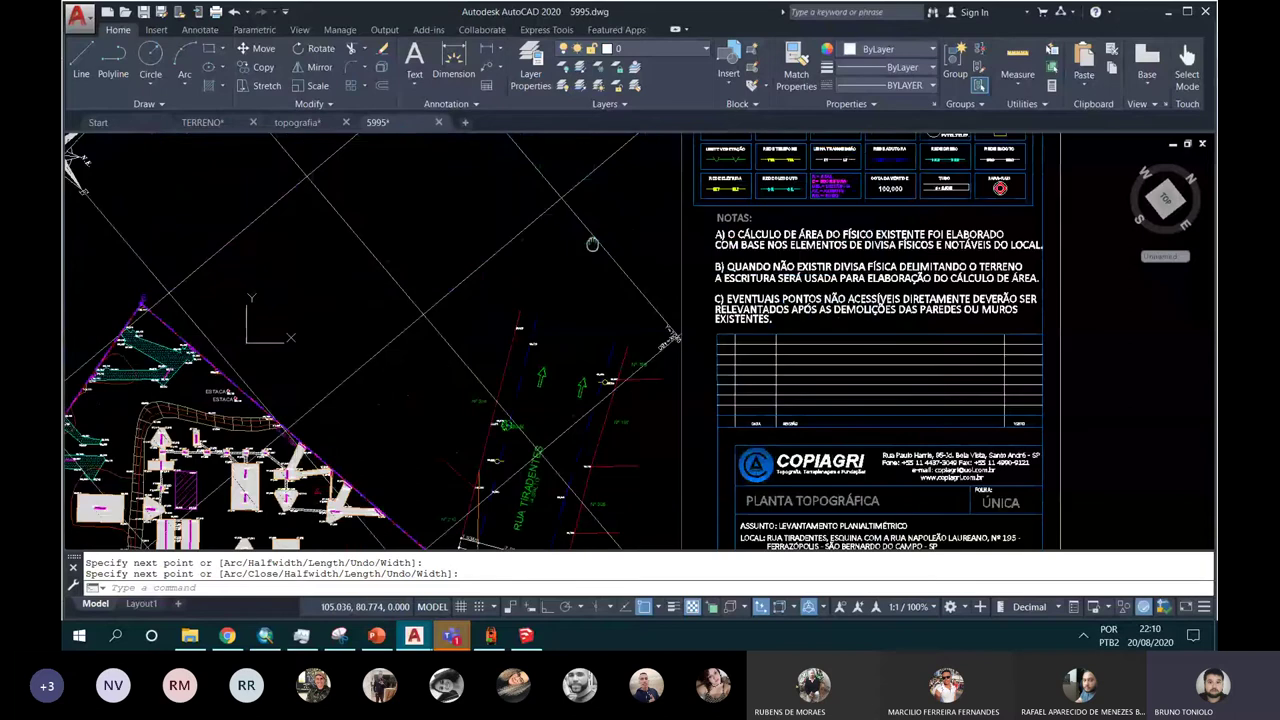
pyautogui.scroll(4, 520, 330)
pyautogui.scroll(-2, 482, 338)
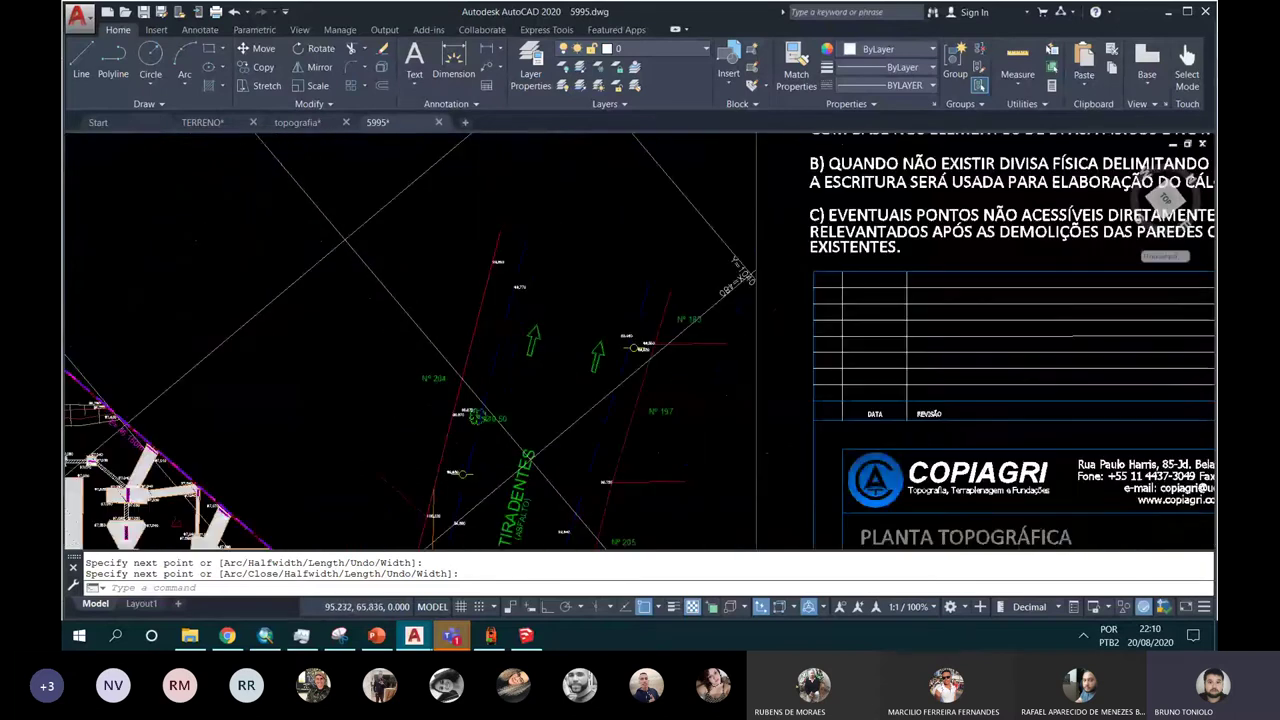
pyautogui.scroll(-2, 560, 450)
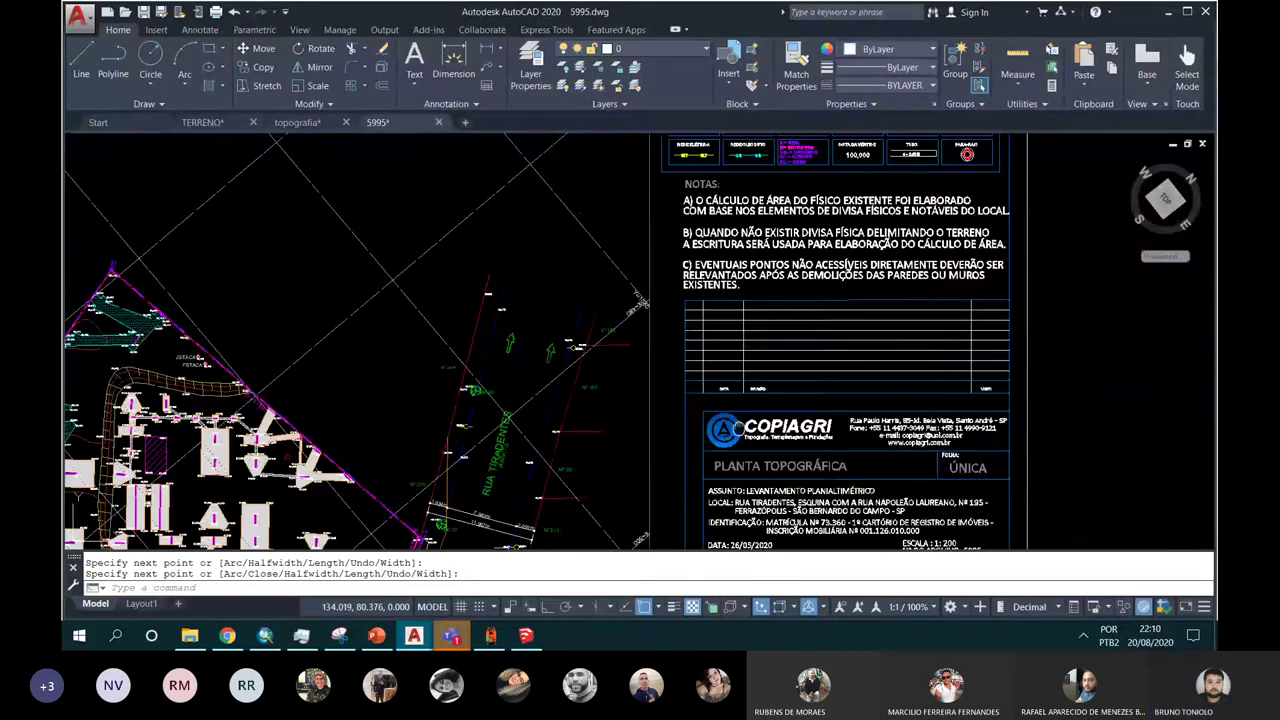
pyautogui.scroll(1, 714, 214)
pyautogui.moveTo(714, 214); pyautogui.dragTo(695, 310, button='middle')
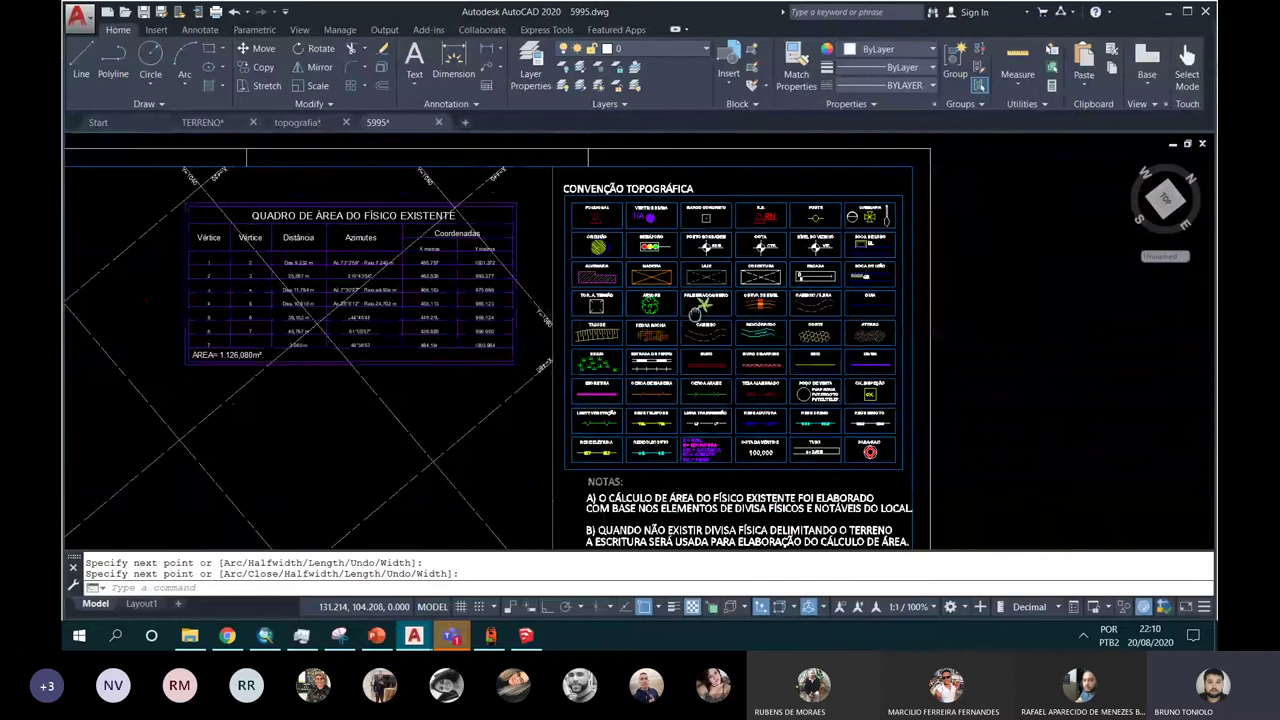
pyautogui.scroll(2, 780, 340)
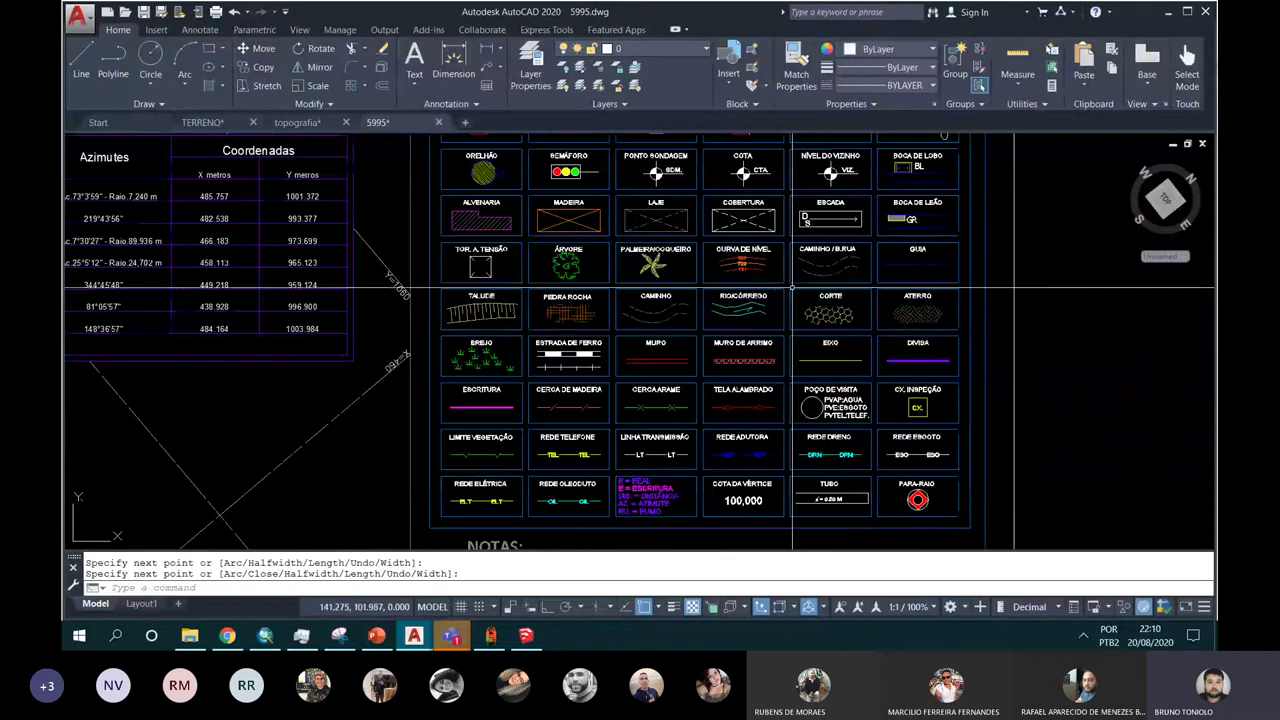
pyautogui.scroll(2, 644, 364)
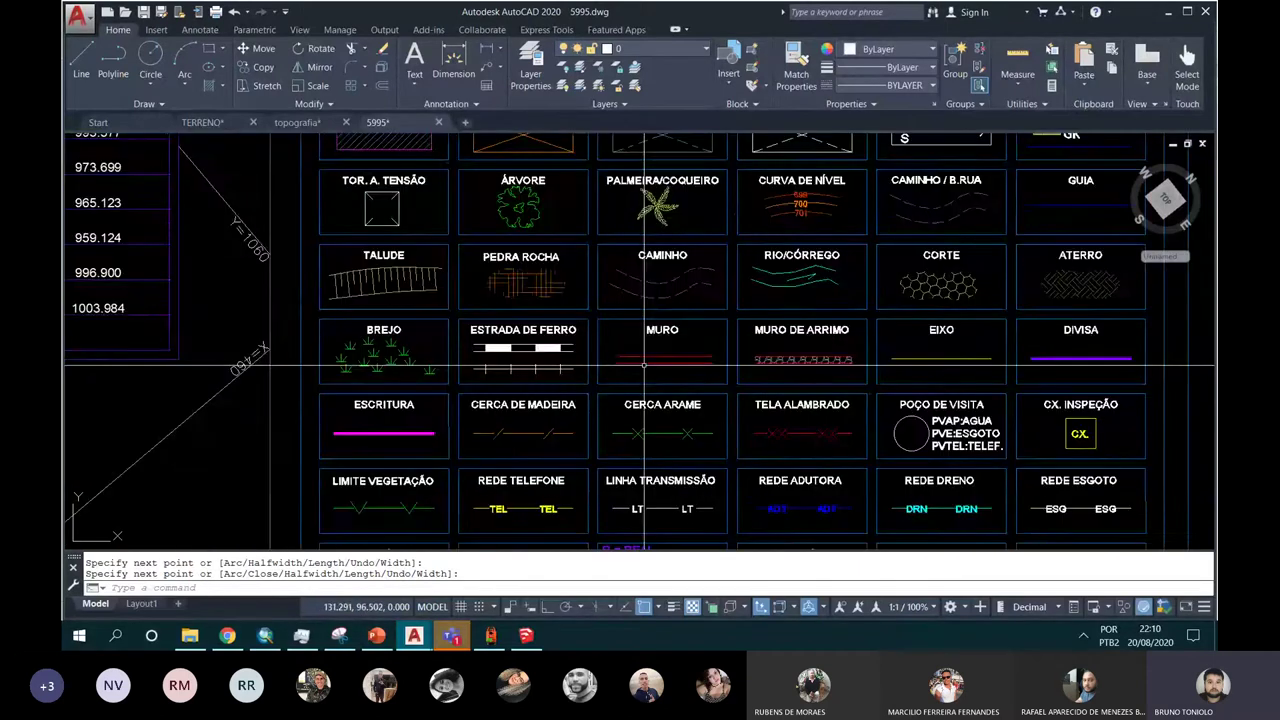
pyautogui.scroll(2, 644, 364)
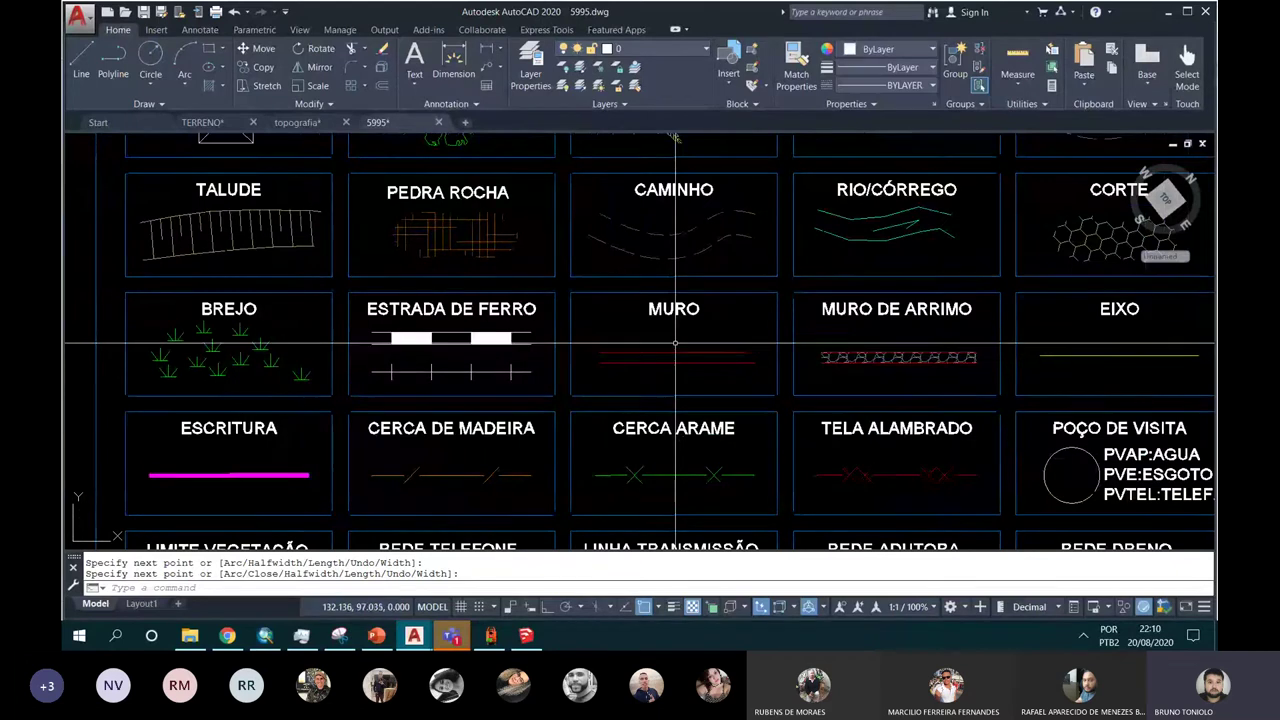
pyautogui.scroll(-2, 750, 290)
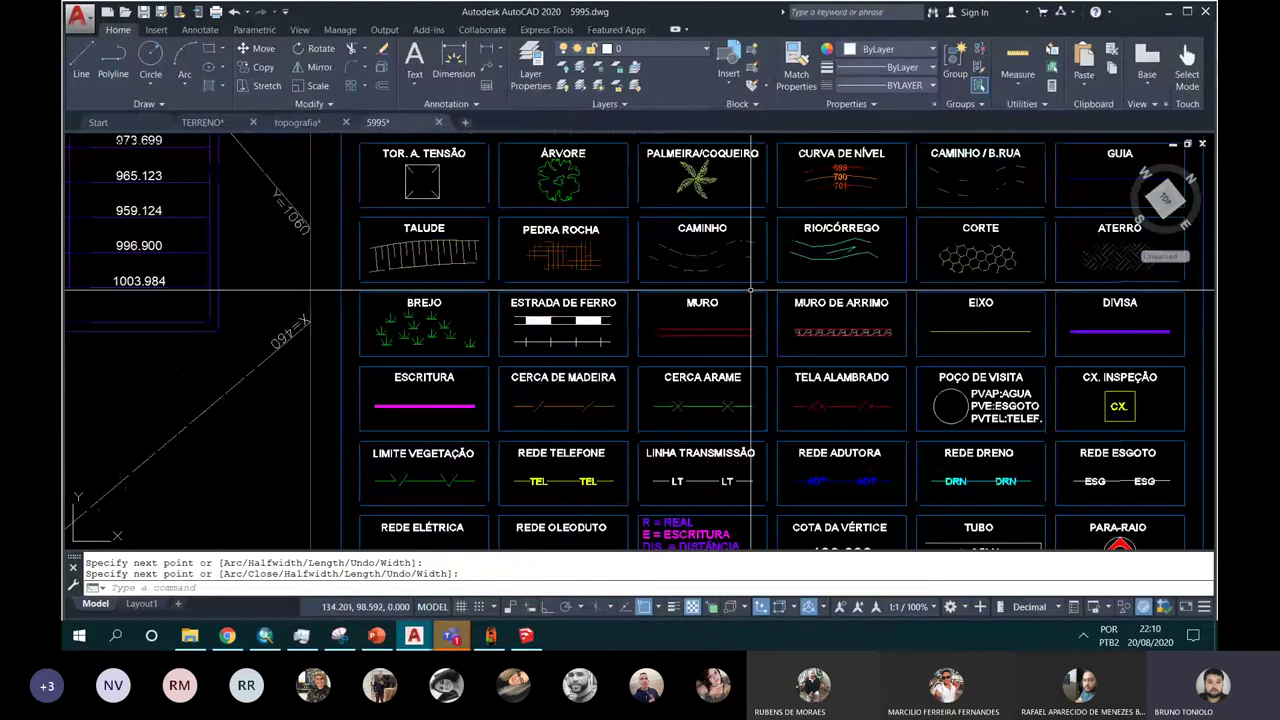
pyautogui.scroll(-2, 654, 353)
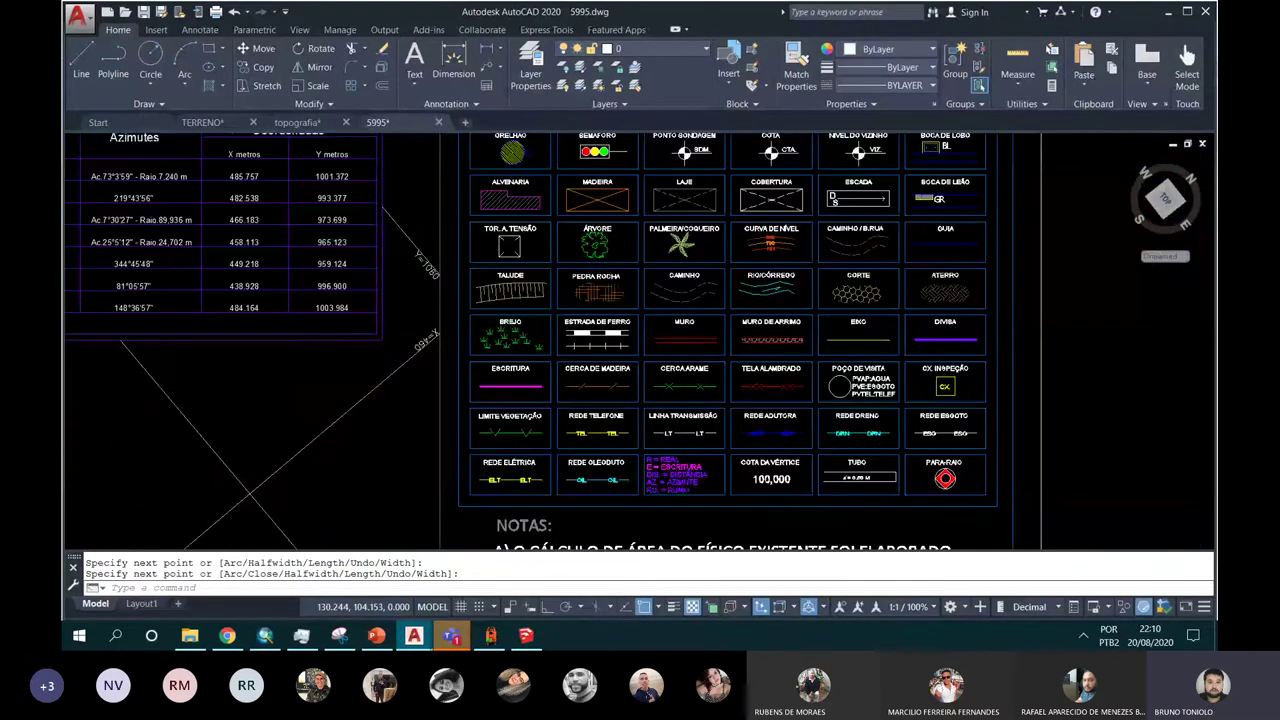
pyautogui.scroll(-2, 658, 230)
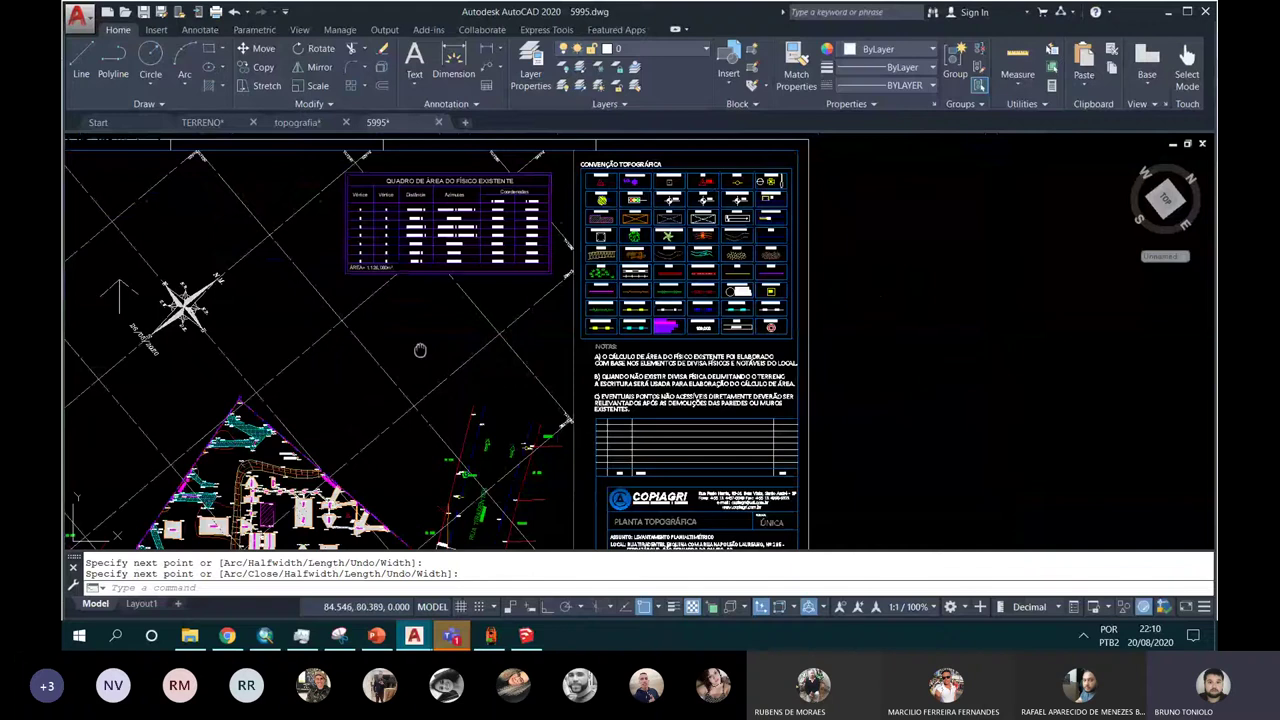
pyautogui.scroll(7, 505, 335)
pyautogui.scroll(4, 505, 335)
pyautogui.scroll(-2, 540, 300)
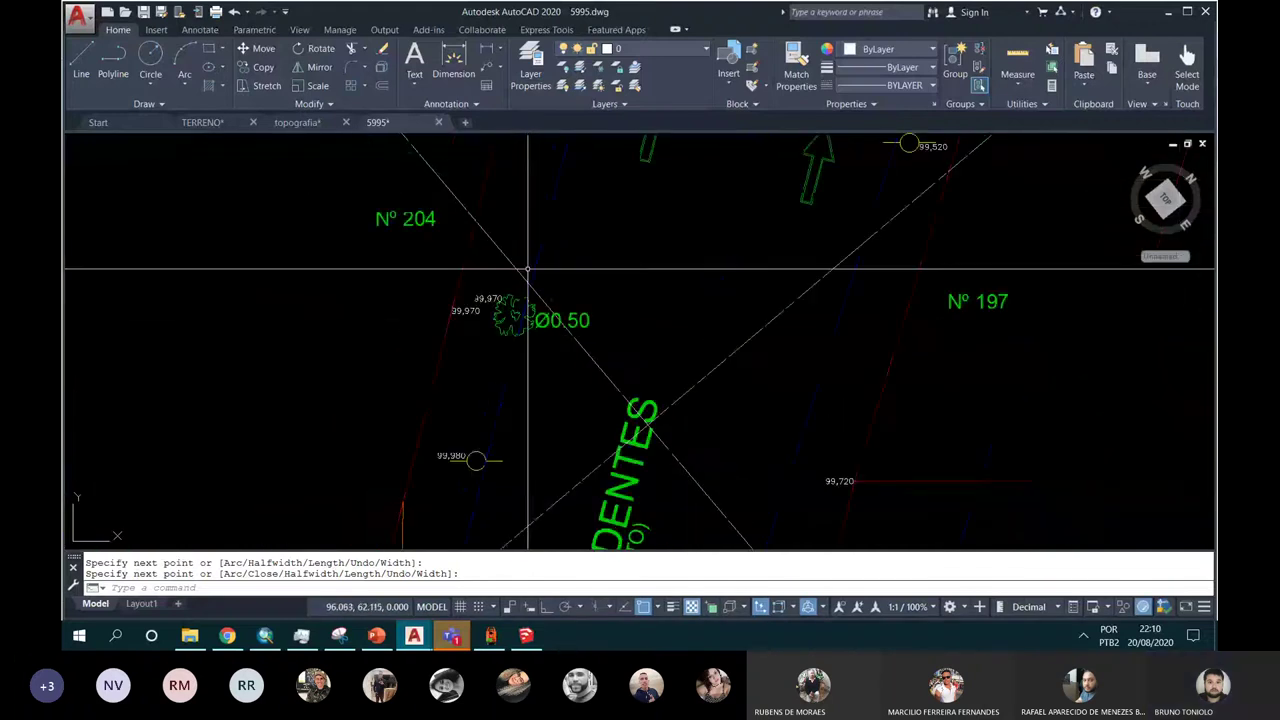
pyautogui.scroll(4, 493, 441)
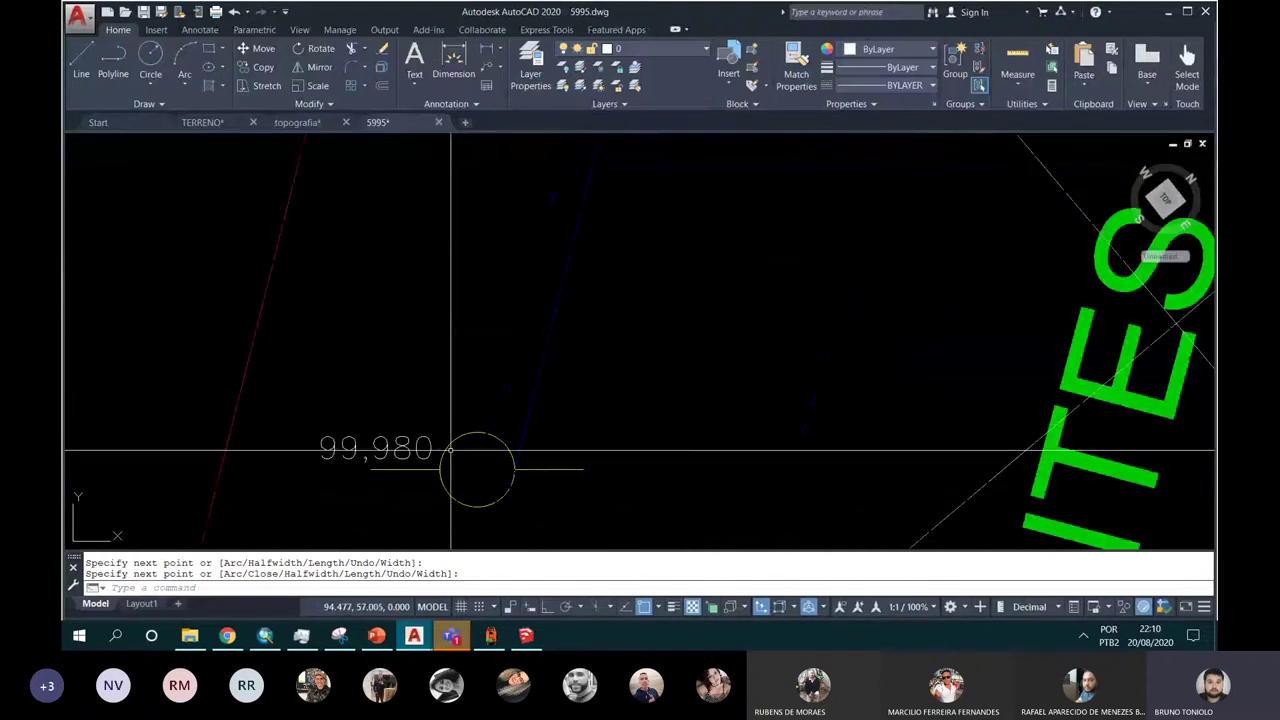
pyautogui.scroll(-4, 446, 471)
pyautogui.scroll(-3, 447, 471)
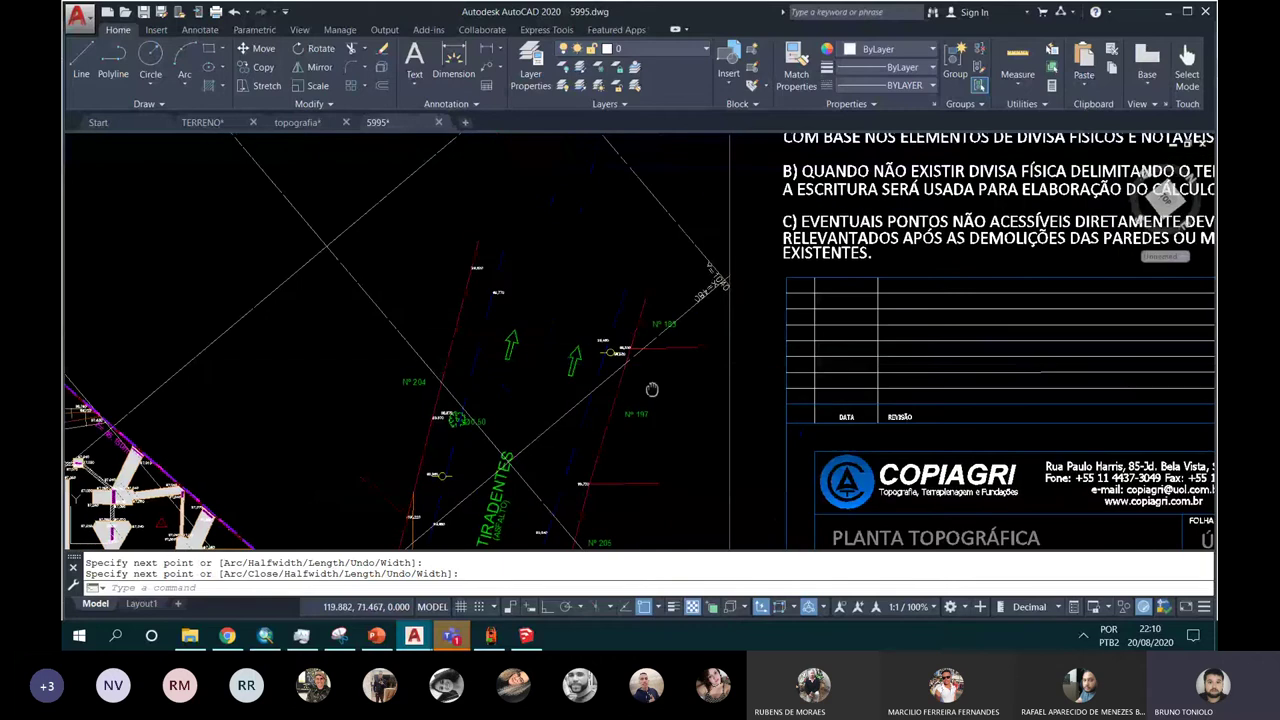
pyautogui.moveTo(700, 145); pyautogui.dragTo(430, 540, button='middle')
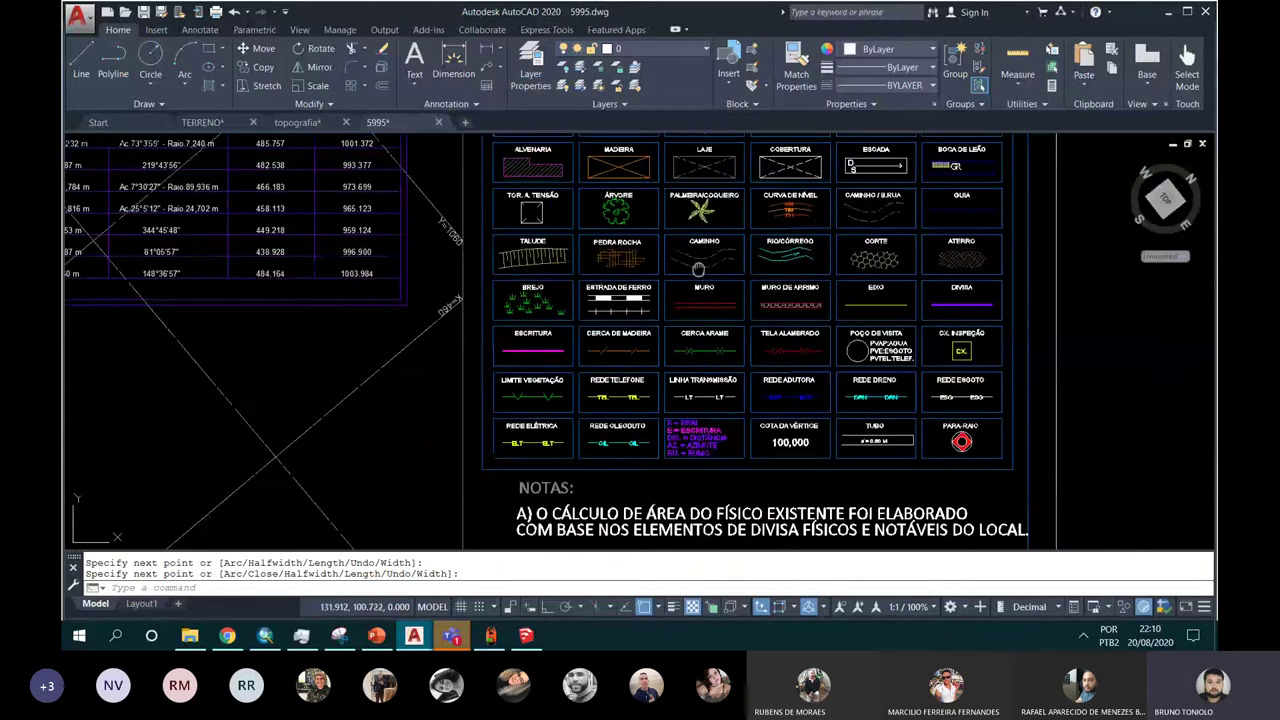
pyautogui.moveTo(700, 257); pyautogui.dragTo(697, 326, button='middle')
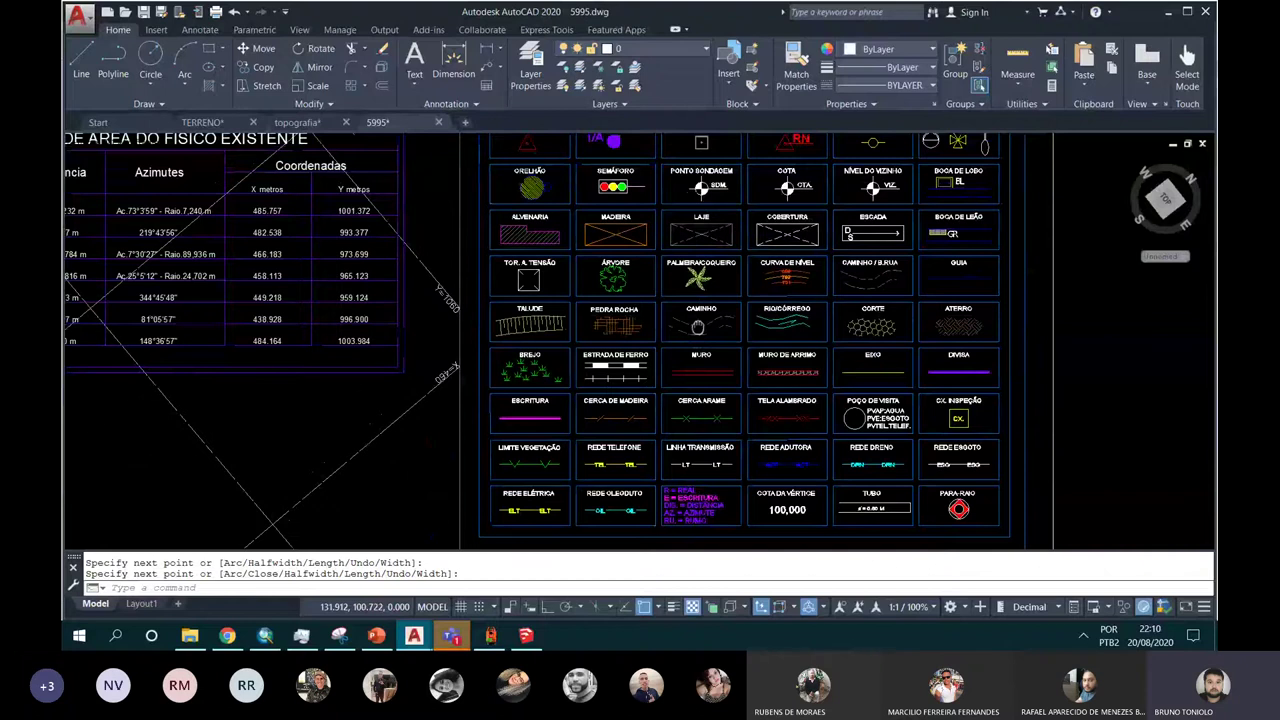
pyautogui.scroll(2, 700, 322)
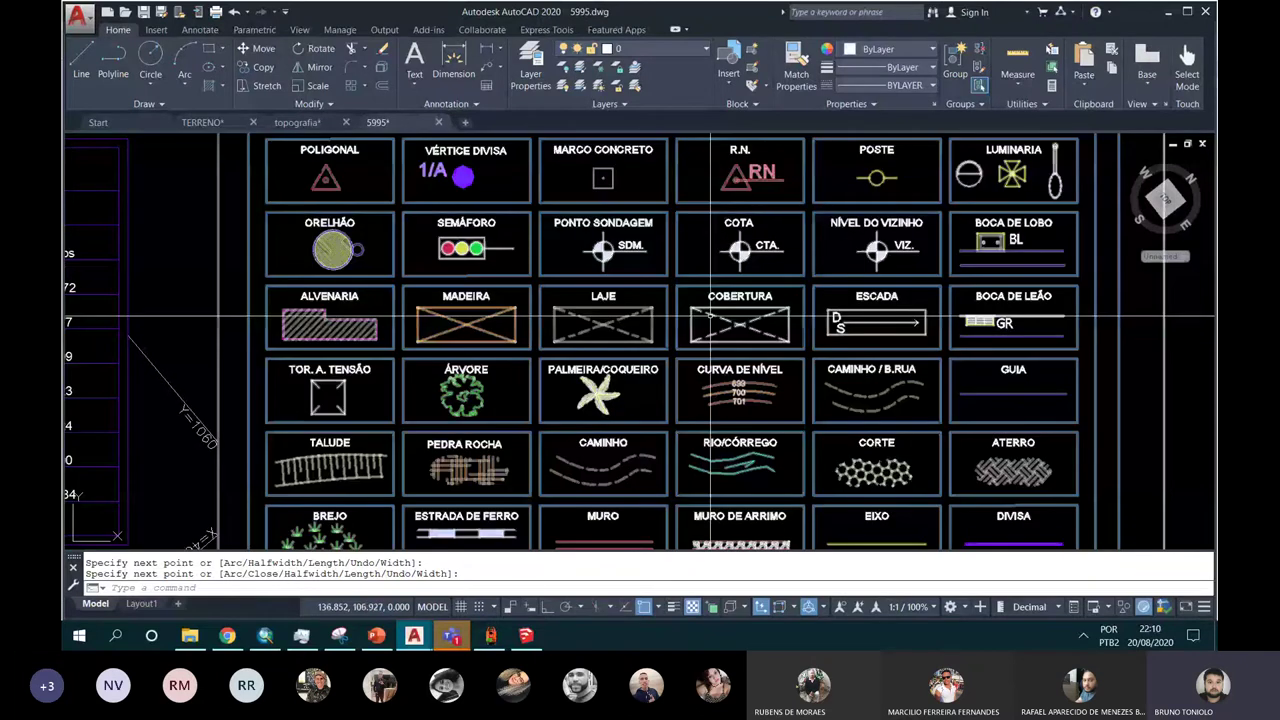
pyautogui.scroll(-5, 712, 320)
pyautogui.moveTo(560, 470); pyautogui.dragTo(731, 235, button='middle')
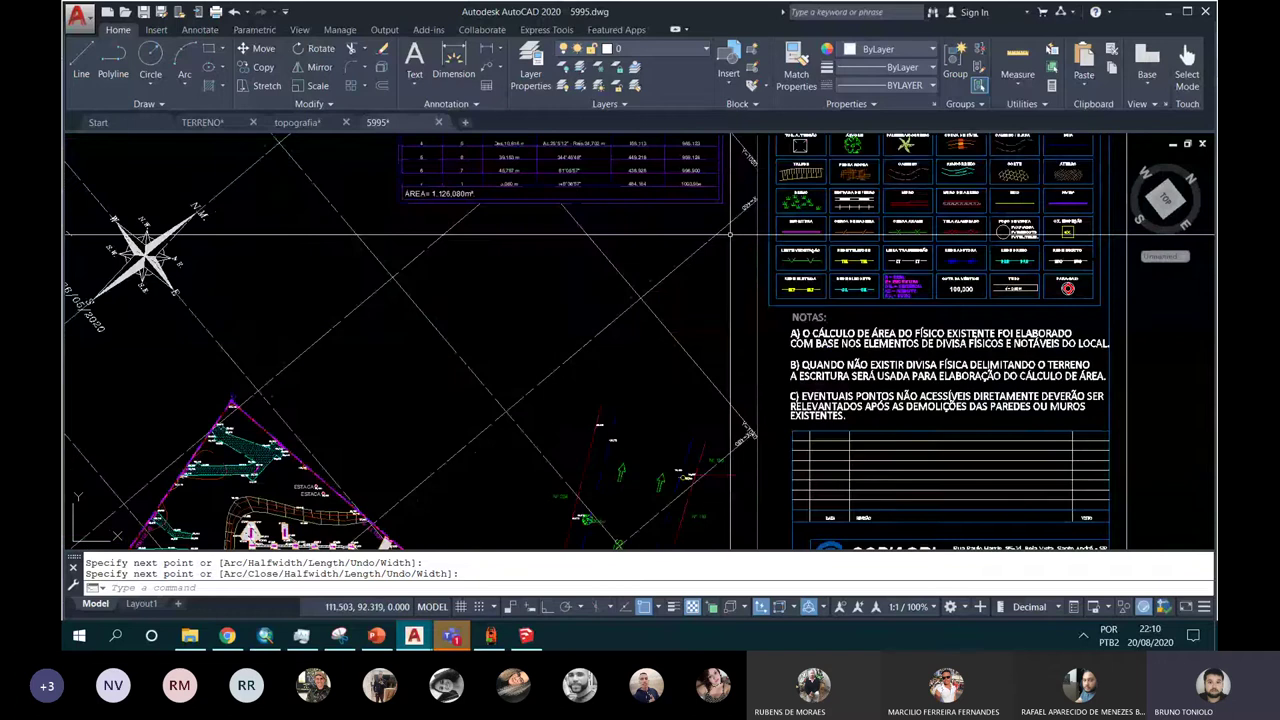
pyautogui.scroll(-4, 731, 235)
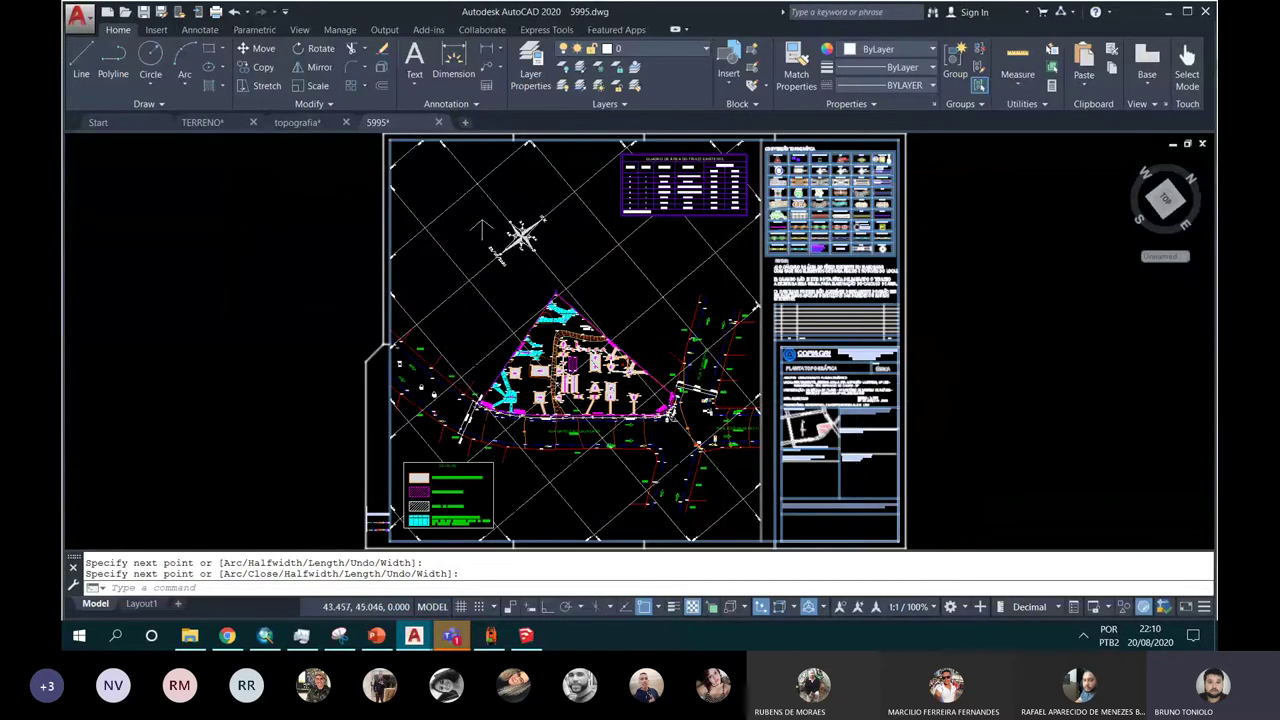
# Step: End the polyline command and select the base's corner linework and hatch
pyautogui.scroll(5, 515, 393)
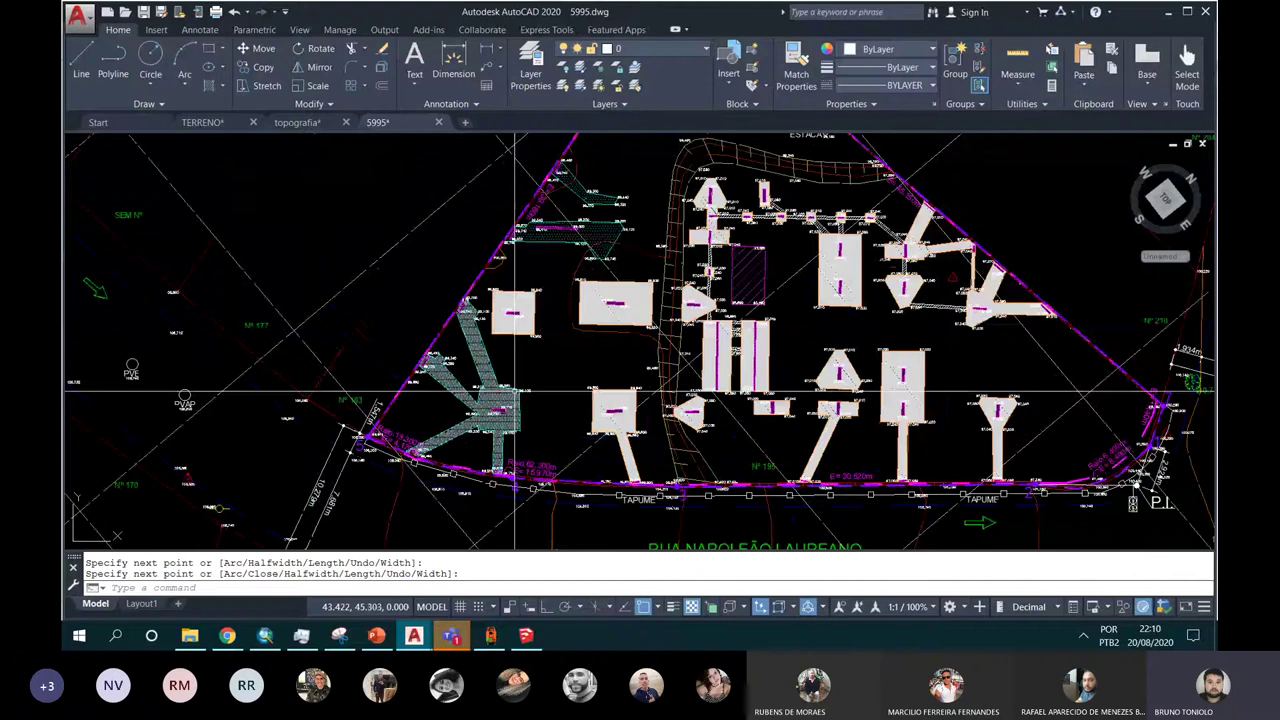
pyautogui.scroll(5, 515, 393)
pyautogui.scroll(3, 620, 392)
pyautogui.scroll(3, 622, 420)
pyautogui.scroll(2, 668, 341)
pyautogui.scroll(2, 668, 341)
pyautogui.scroll(3, 705, 345)
pyautogui.scroll(2, 685, 345)
pyautogui.scroll(2, 711, 340)
pyautogui.scroll(-3, 711, 340)
pyautogui.press('Return')
pyautogui.click(757, 351)
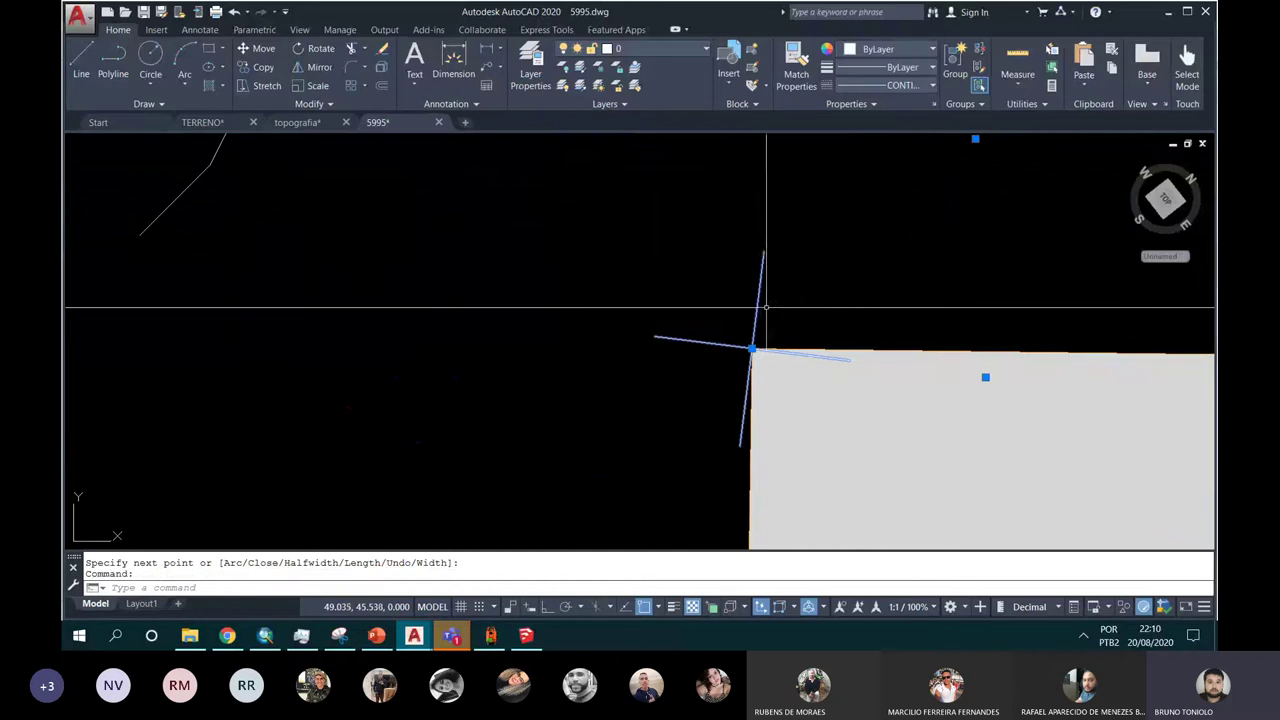
# Step: Survey the topografia drawing around the 99,060, 99,100, 99,310 and 99,710 labels
pyautogui.scroll(-3, 714, 328)
pyautogui.scroll(-2, 714, 330)
pyautogui.scroll(-2, 714, 335)
pyautogui.scroll(-2, 712, 336)
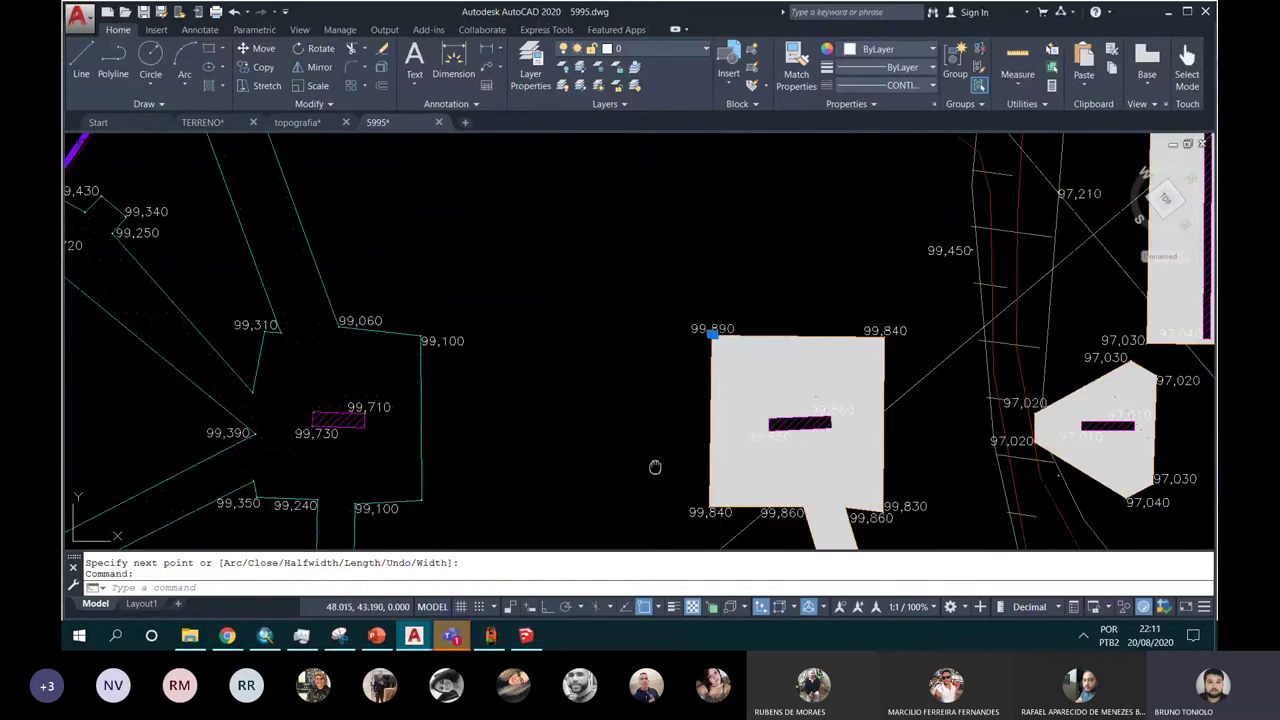
pyautogui.moveTo(652, 462); pyautogui.dragTo(872, 432, button='middle')
pyautogui.scroll(5, 674, 322)
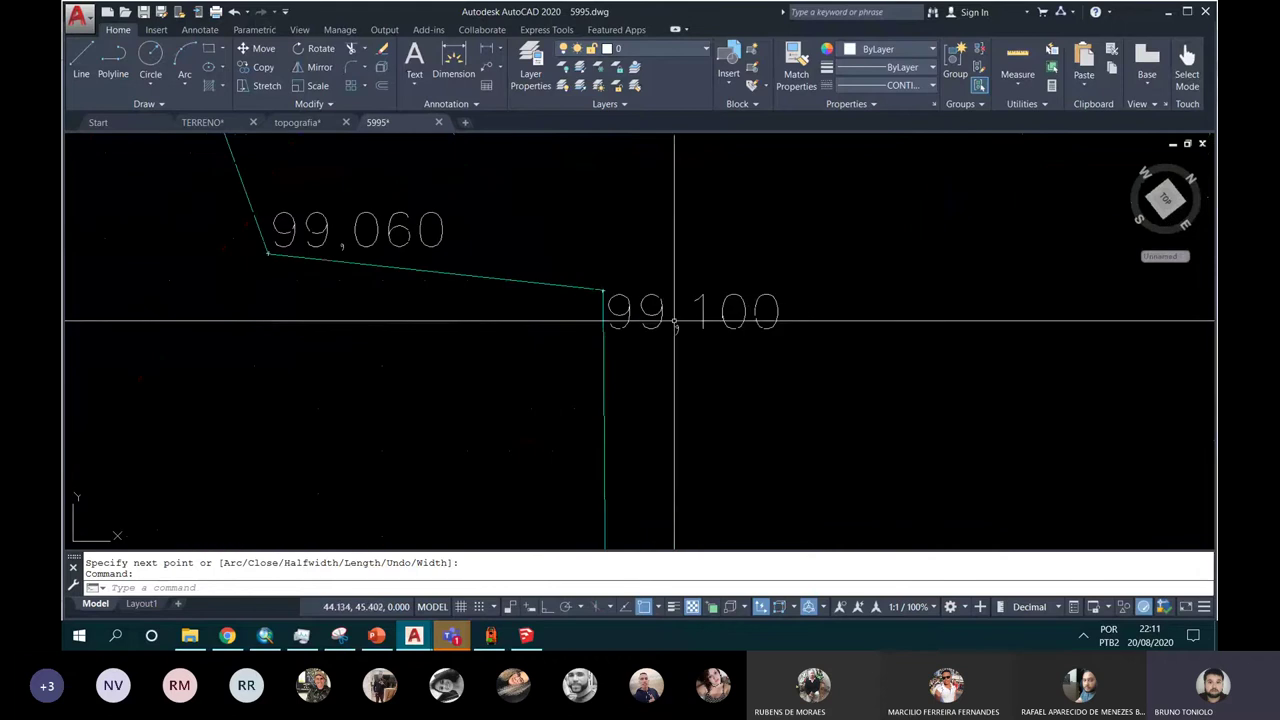
pyautogui.scroll(-2, 551, 271)
pyautogui.moveTo(551, 271); pyautogui.dragTo(691, 335, button='middle')
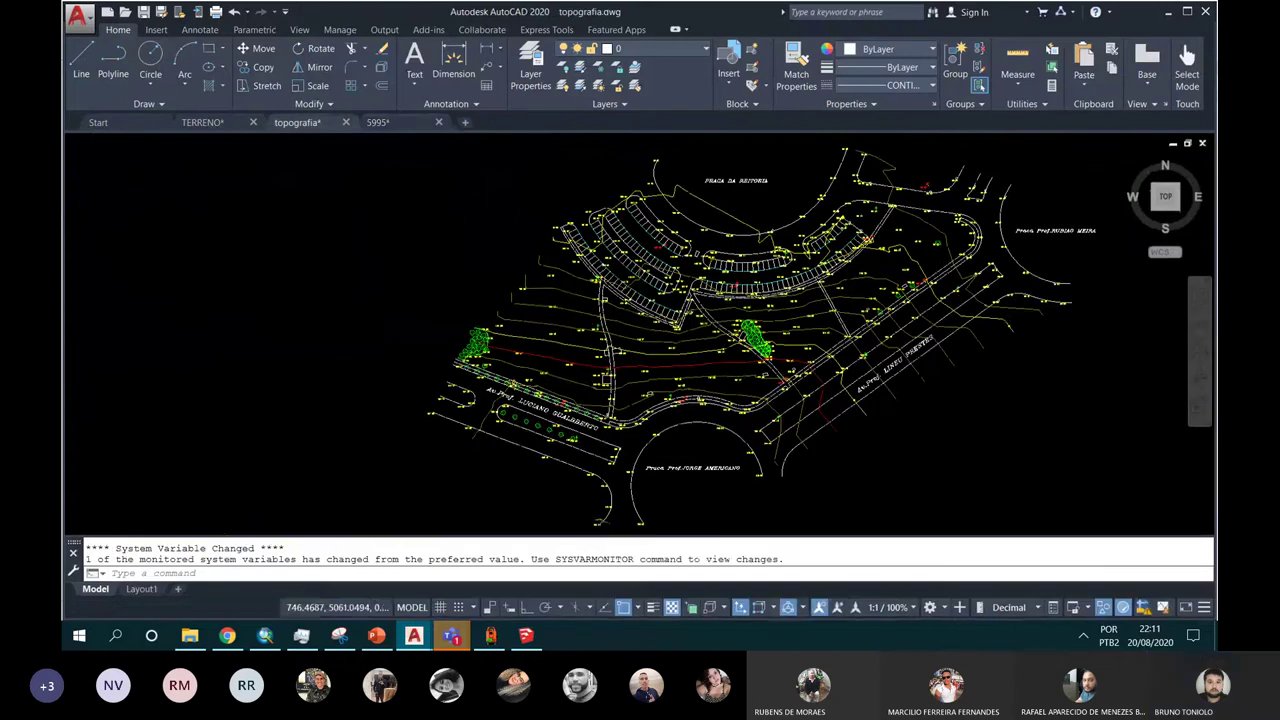
# Step: Switch from topografia back to the 5995 drawing, cancelling the pending window selection
pyautogui.click(726, 335)
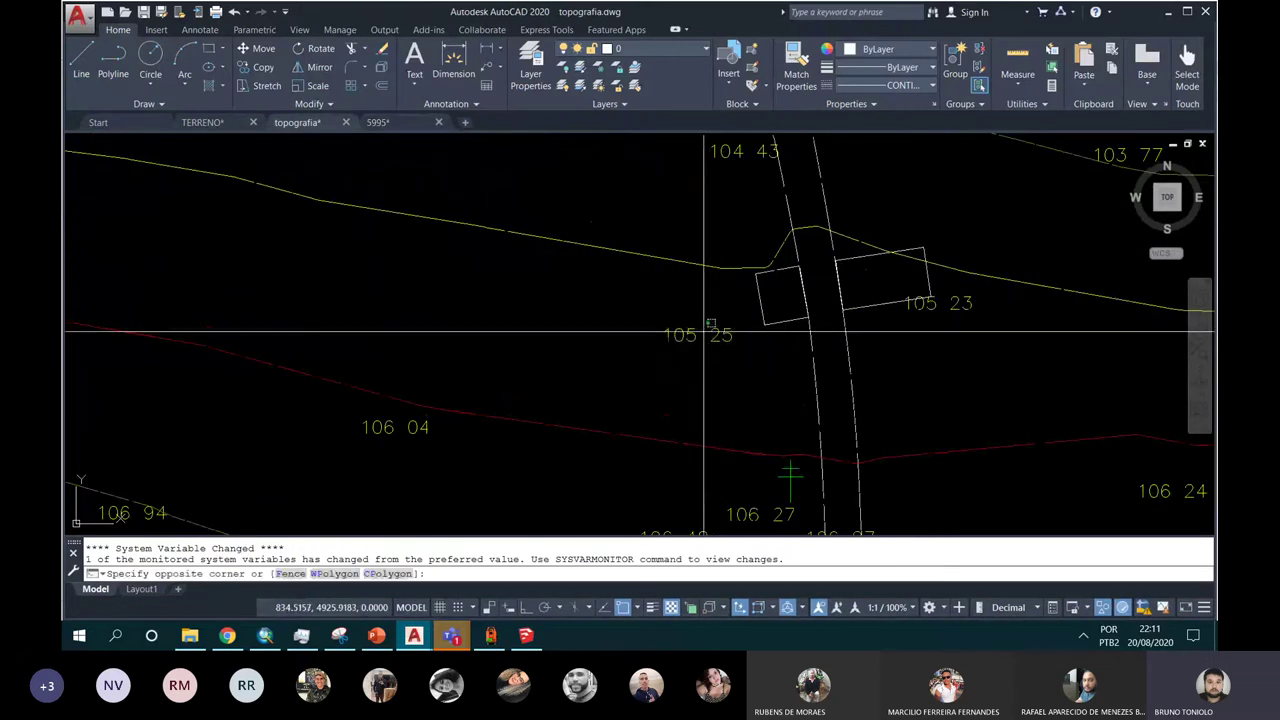
pyautogui.click(650, 314)
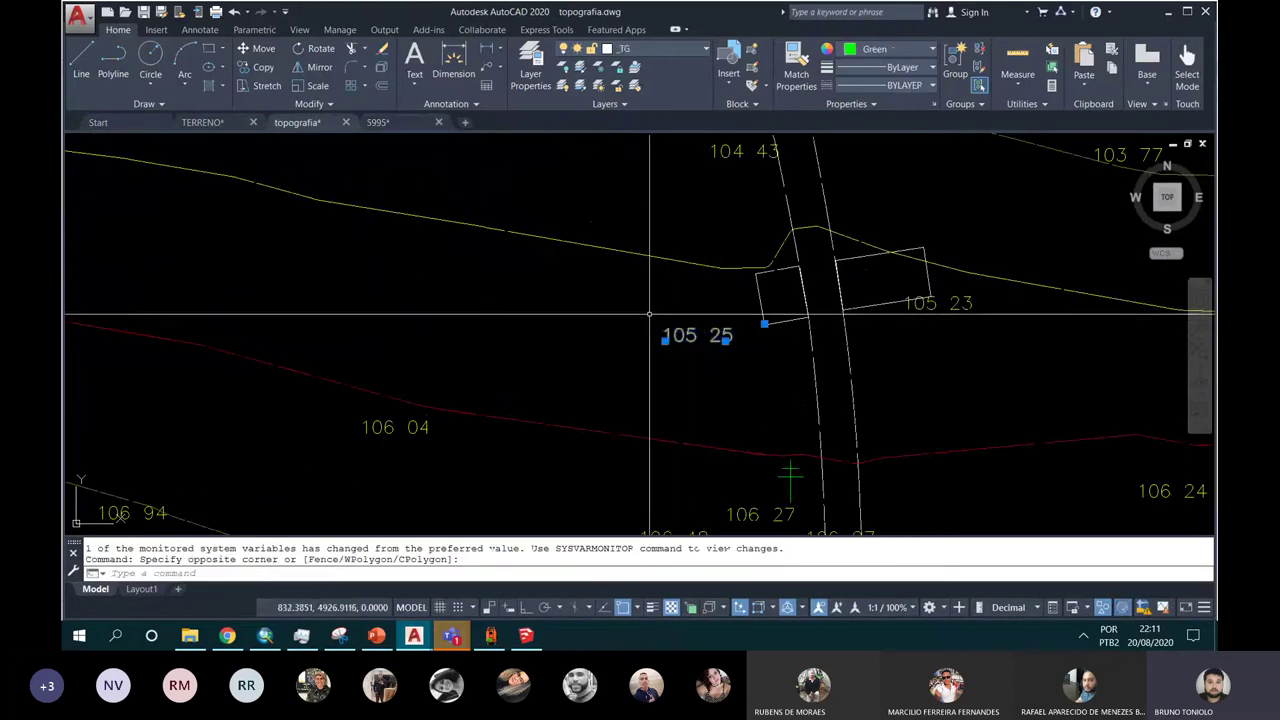
pyautogui.click(378, 122)
pyautogui.press('Escape')
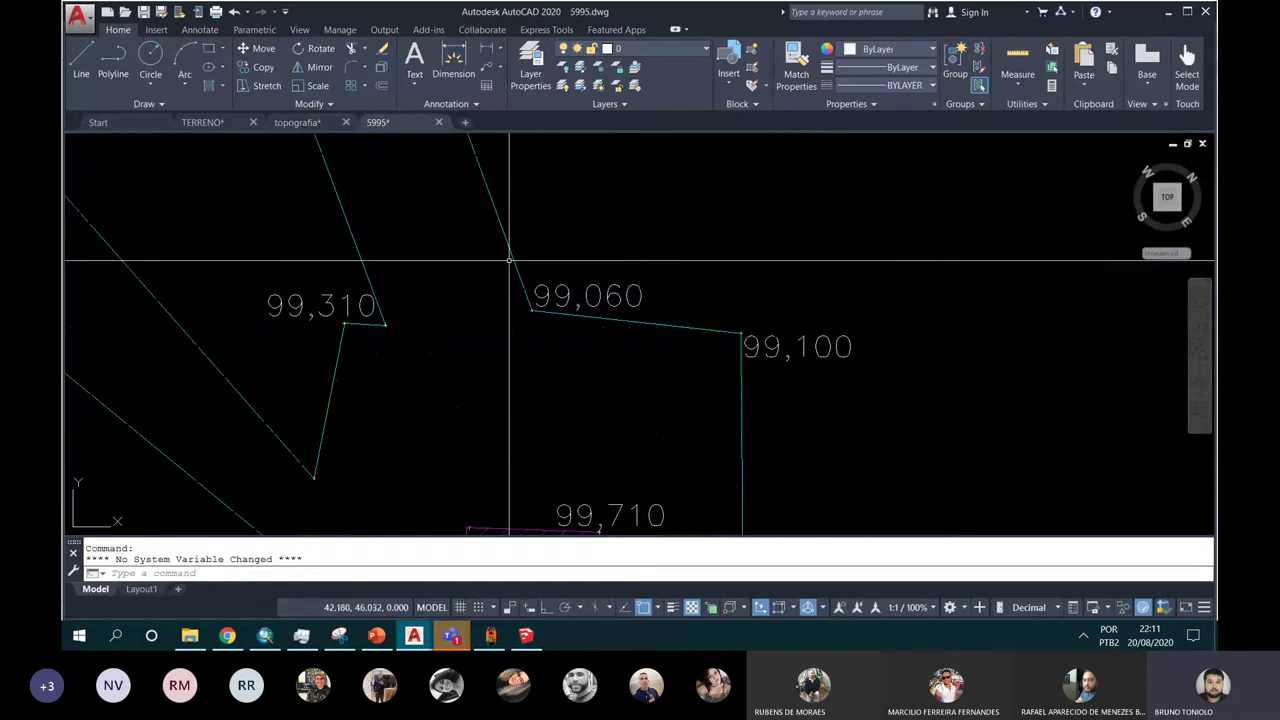
# Step: Zoom around the 5995 base blocks near spot elevations 99,840 and 97,040
pyautogui.scroll(-10, 514, 271)
pyautogui.scroll(-3, 516, 295)
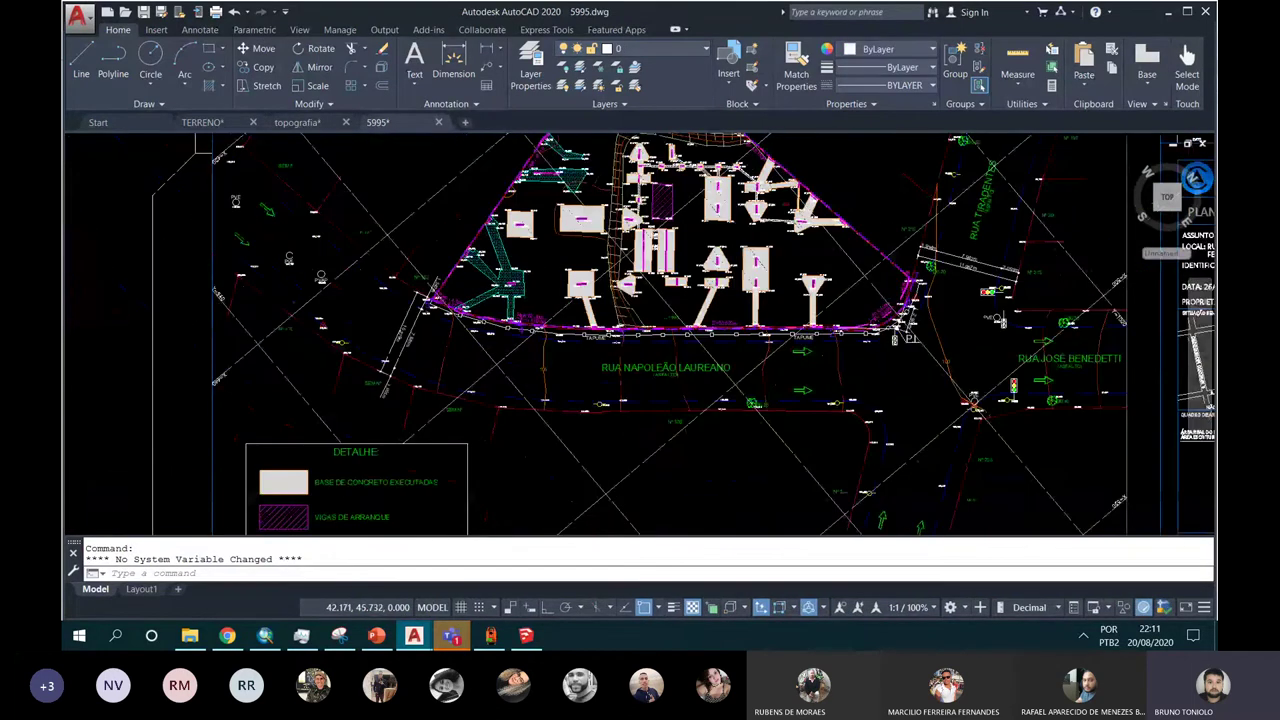
pyautogui.scroll(-2, 516, 295)
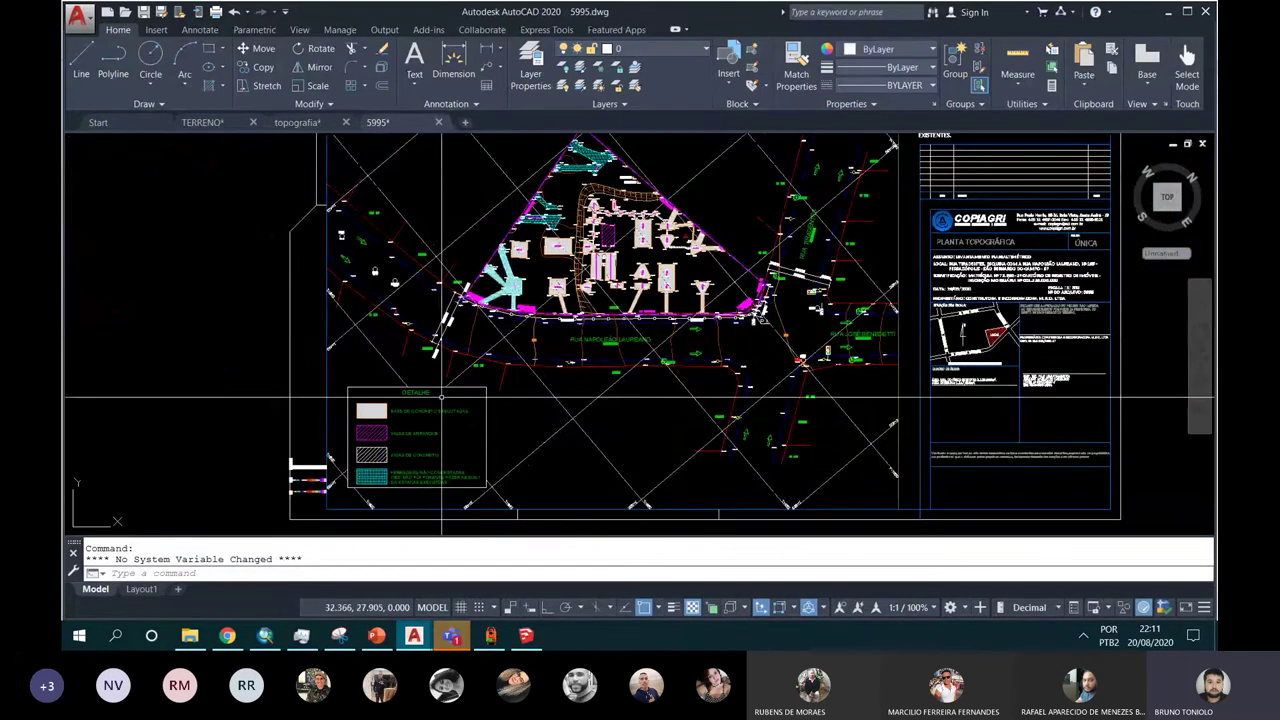
pyautogui.scroll(2, 410, 398)
pyautogui.moveTo(410, 398); pyautogui.dragTo(584, 367, button='middle')
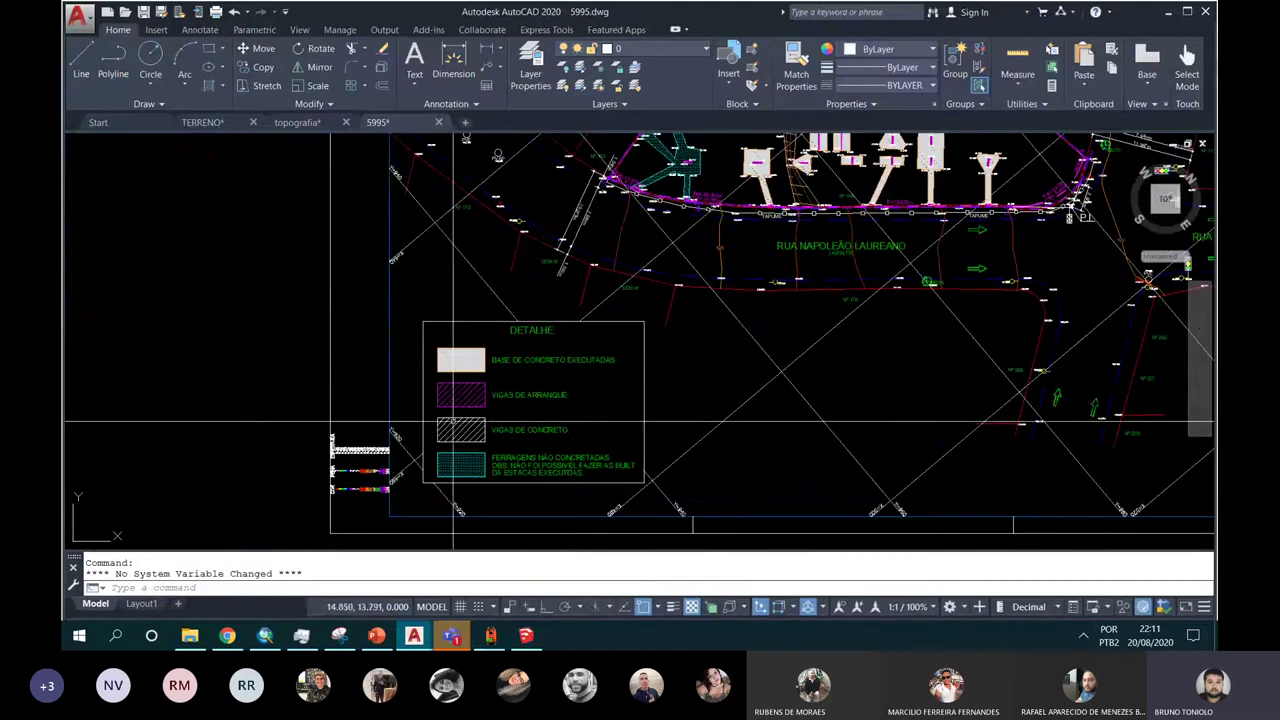
pyautogui.scroll(2, 462, 411)
pyautogui.scroll(-2, 447, 424)
pyautogui.scroll(-2, 447, 424)
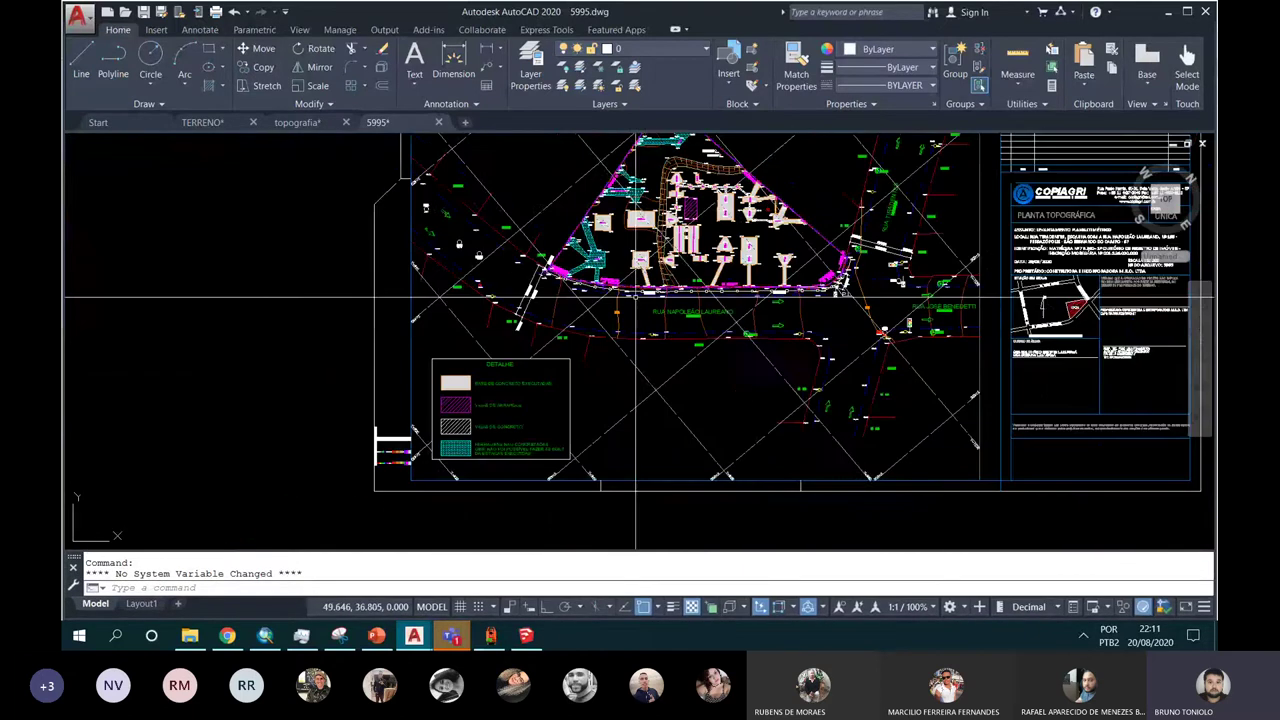
pyautogui.scroll(5, 625, 251)
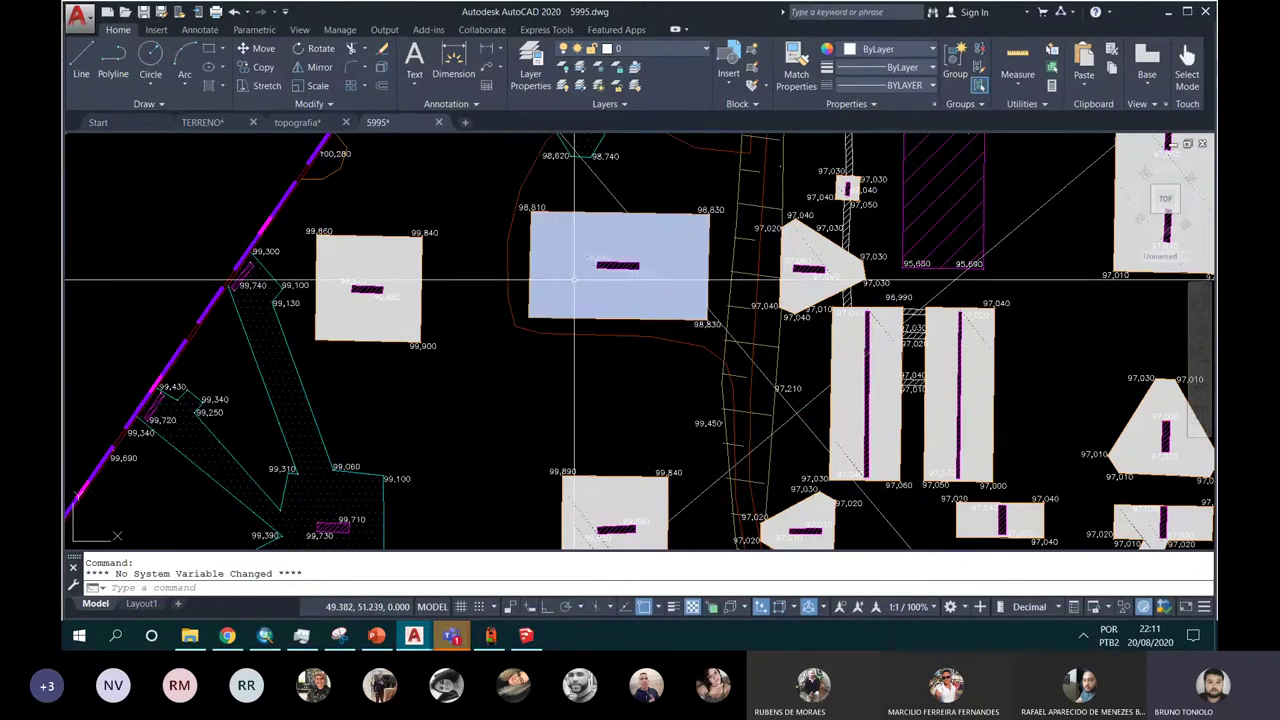
pyautogui.scroll(2, 574, 279)
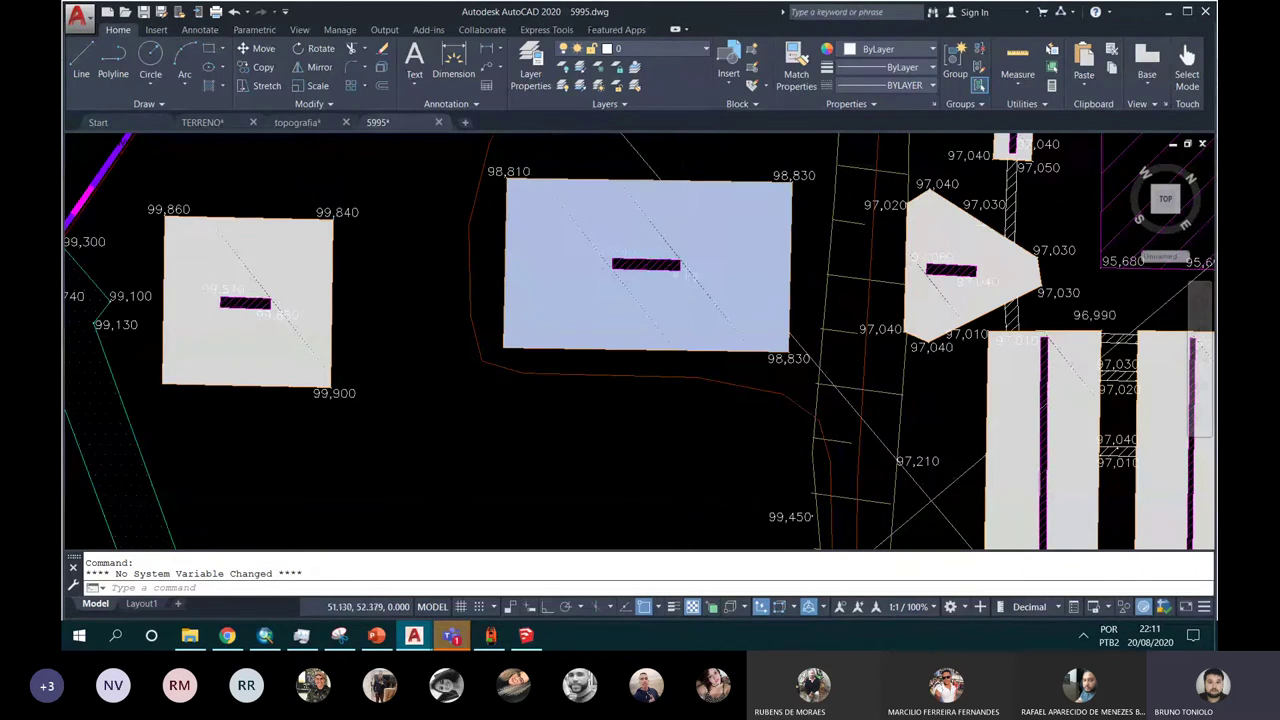
pyautogui.scroll(-2, 686, 226)
pyautogui.scroll(-1, 686, 226)
pyautogui.moveTo(686, 226); pyautogui.dragTo(556, 297, button='middle')
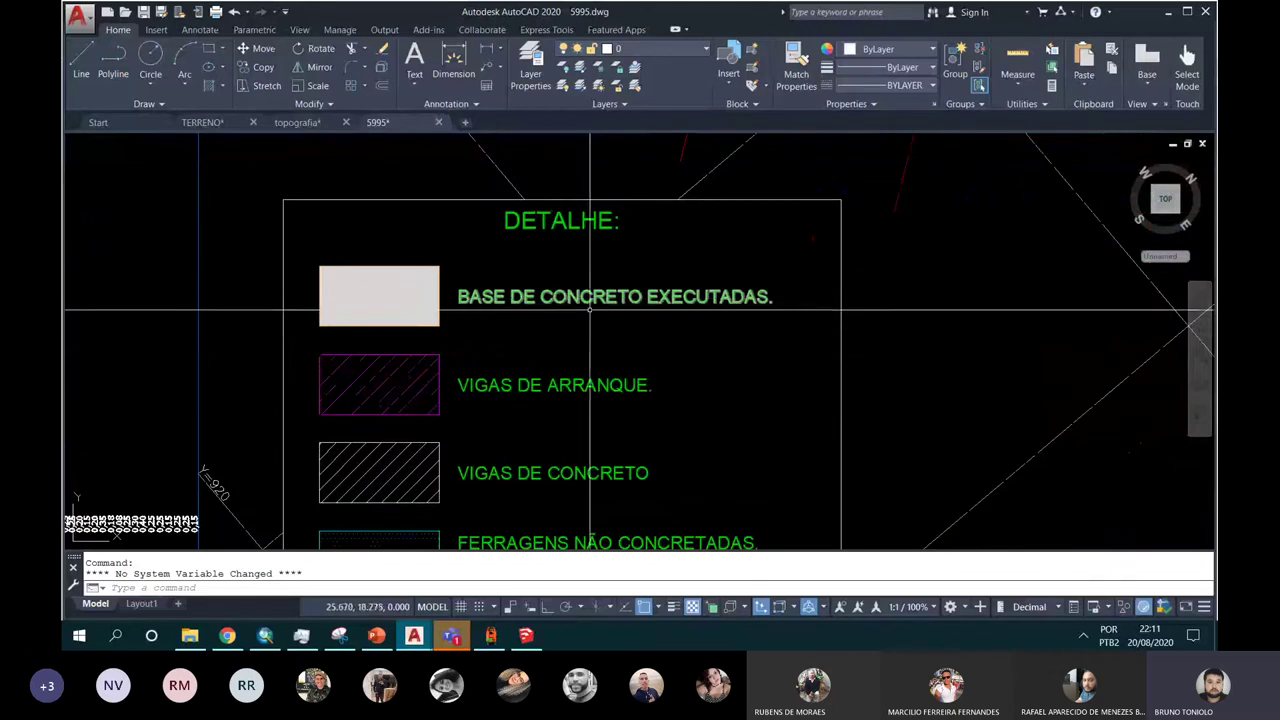
pyautogui.scroll(-2, 541, 321)
pyautogui.scroll(2, 453, 386)
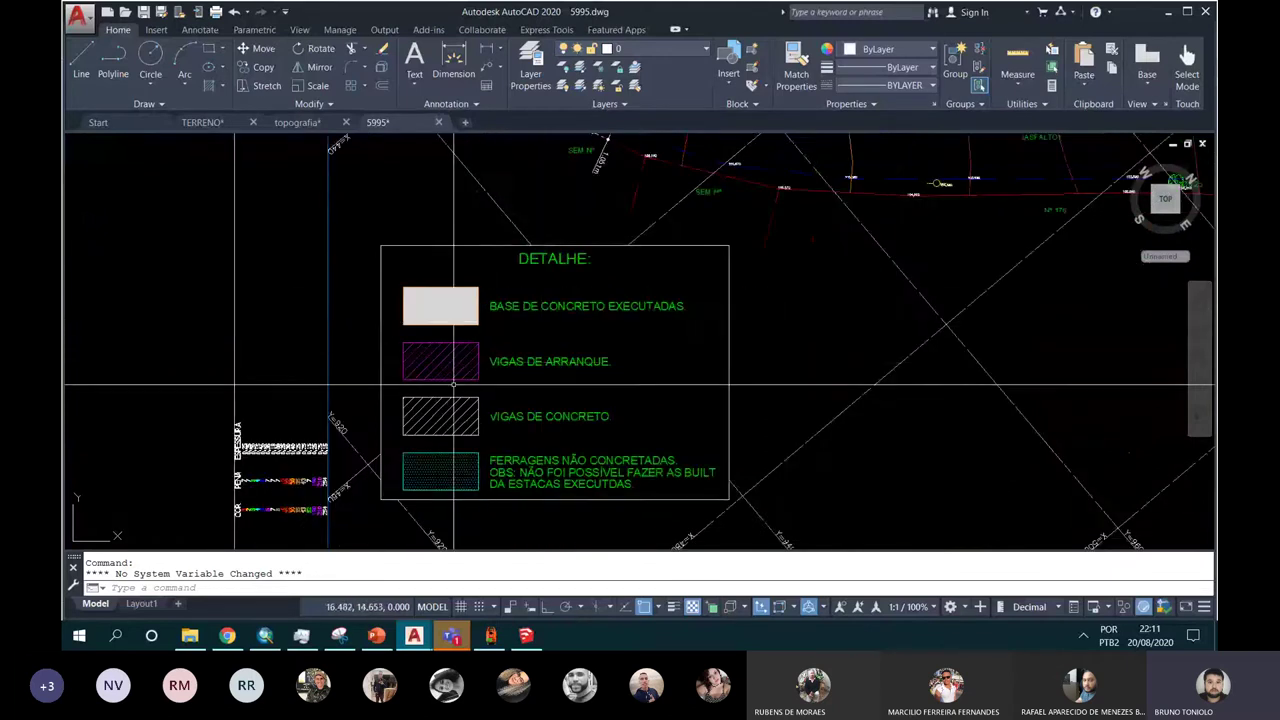
pyautogui.scroll(-5, 507, 376)
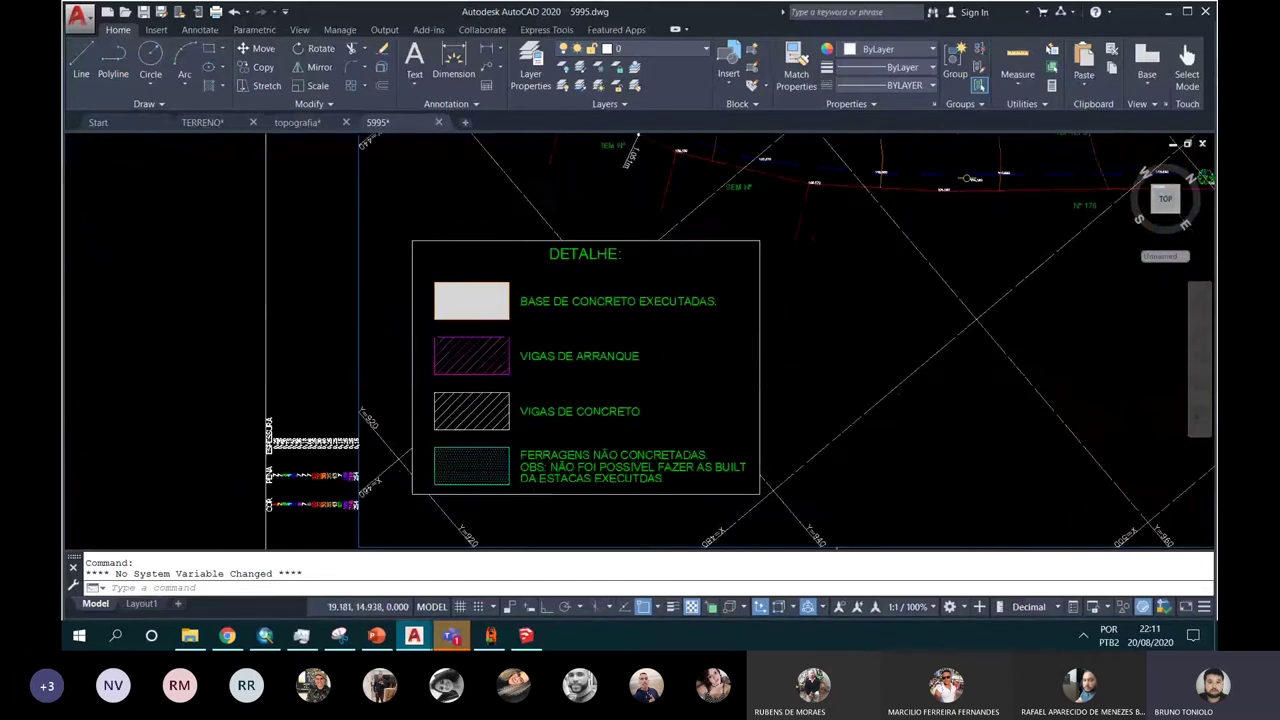
pyautogui.moveTo(640, 300); pyautogui.dragTo(505, 381, button='middle')
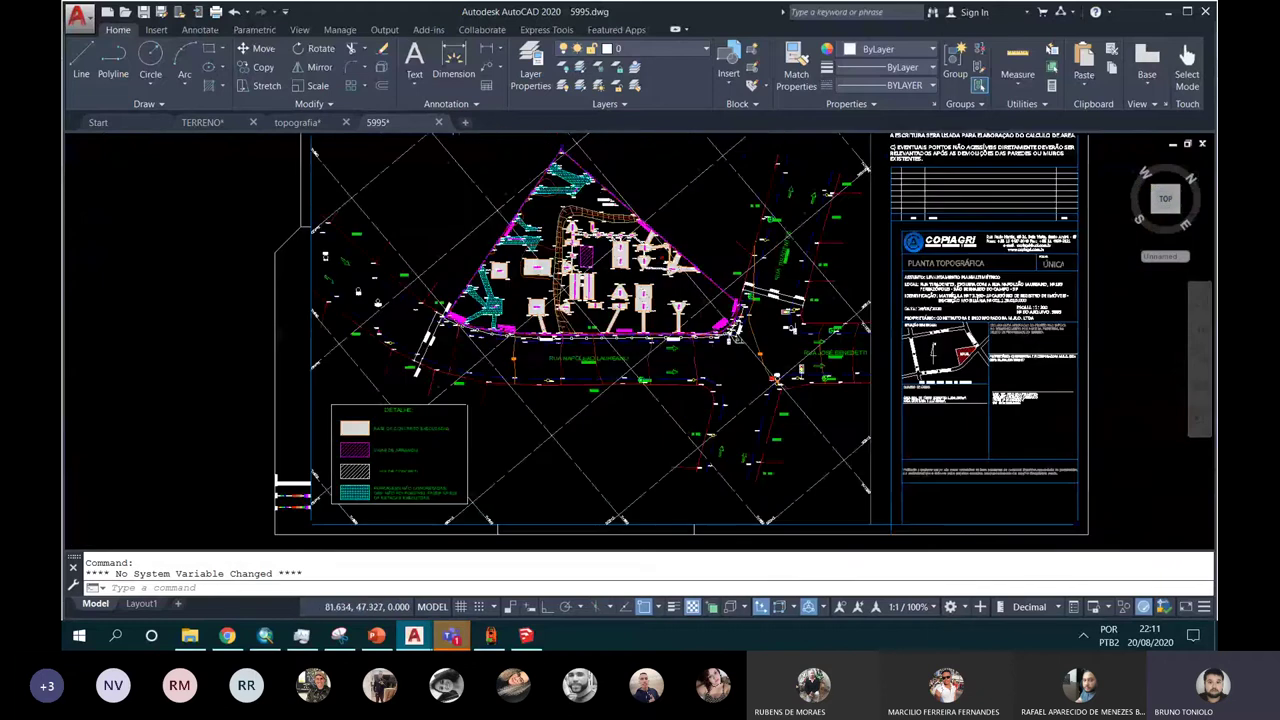
pyautogui.scroll(4, 621, 282)
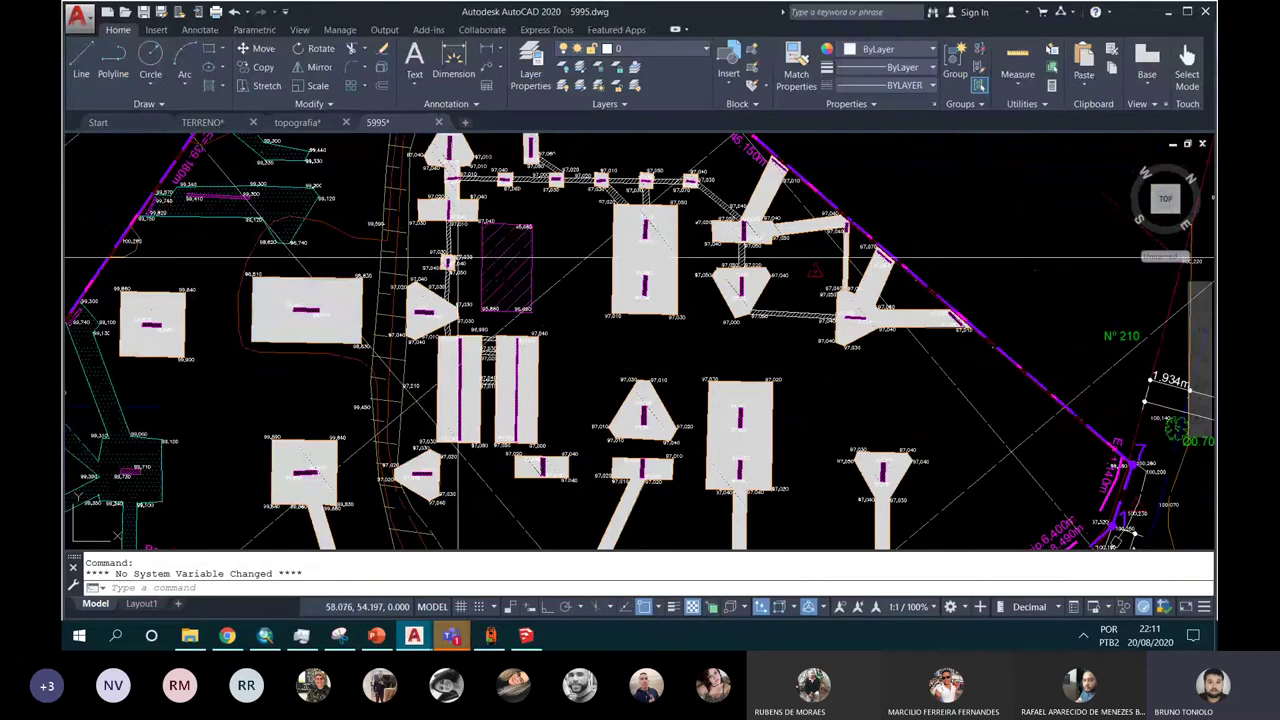
pyautogui.scroll(2, 457, 260)
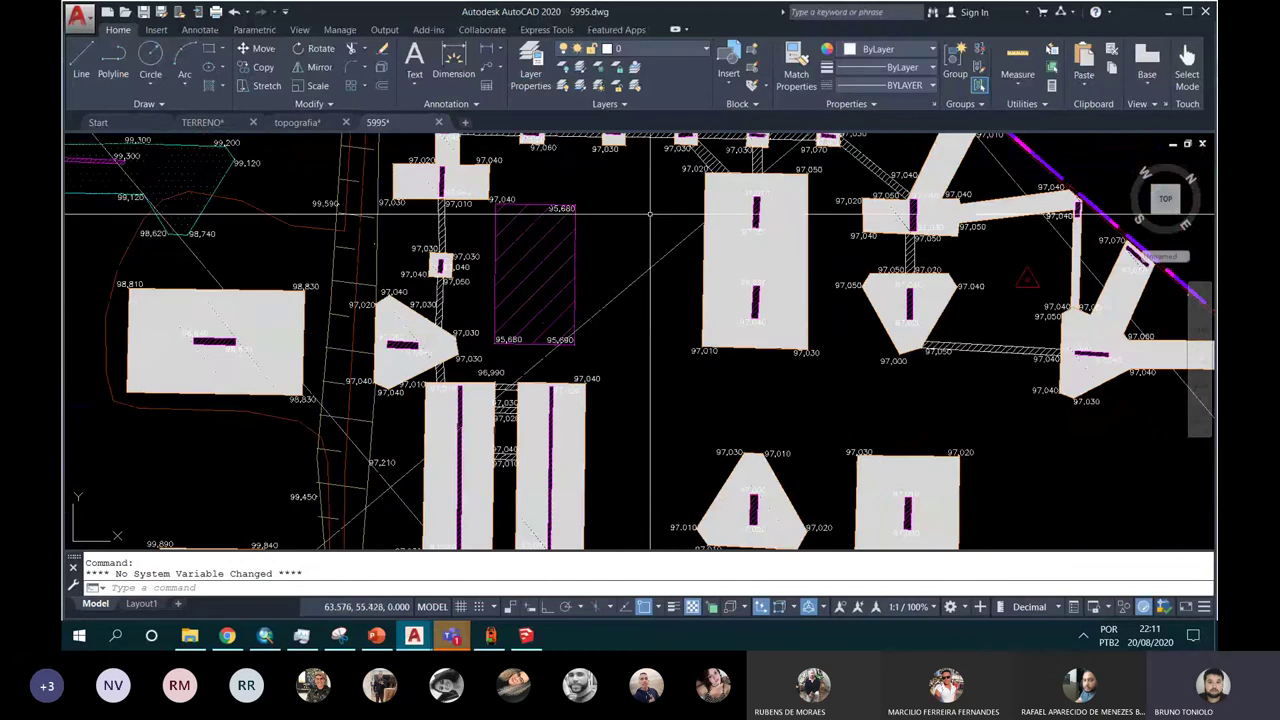
pyautogui.scroll(-5, 442, 337)
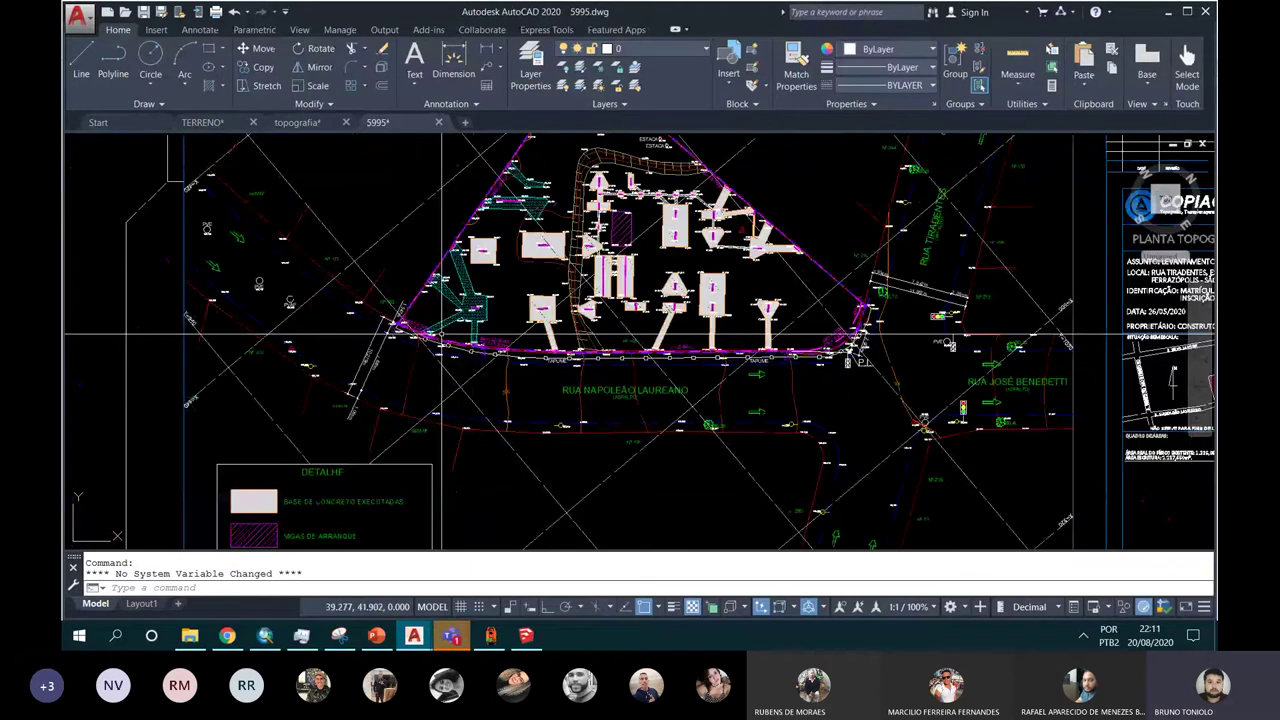
pyautogui.moveTo(521, 273); pyautogui.dragTo(663, 250, button='middle')
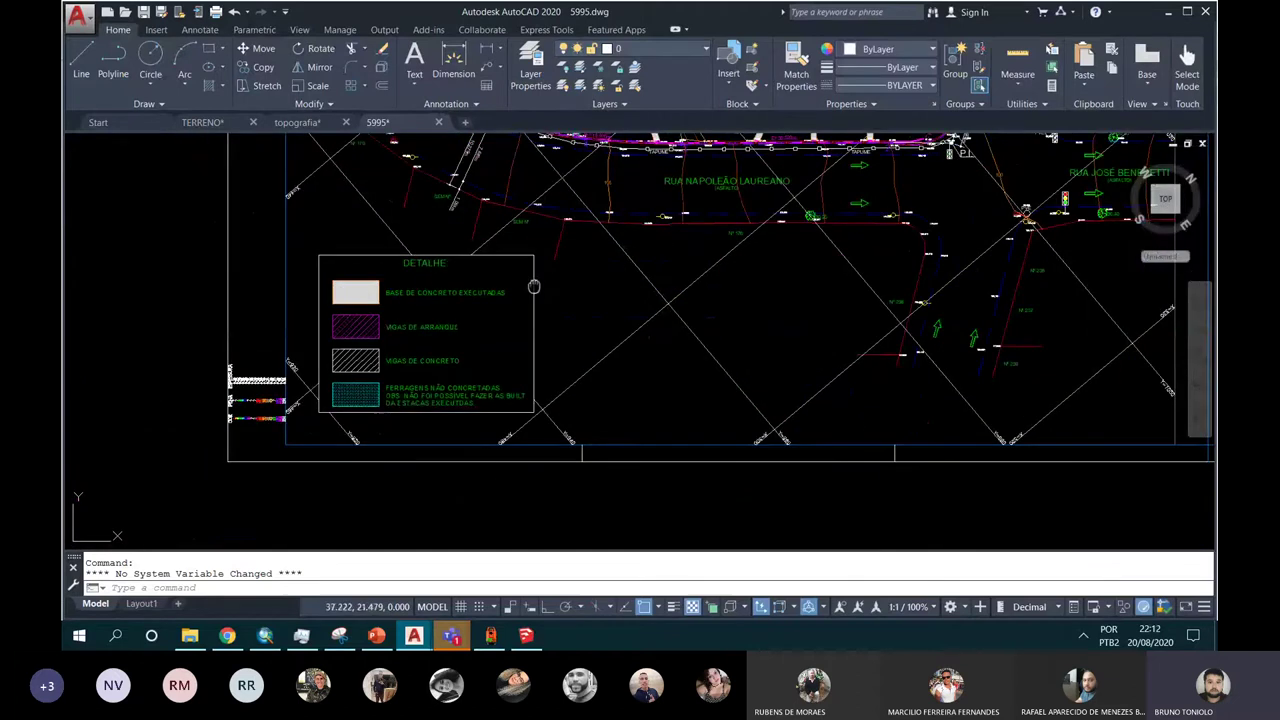
pyautogui.moveTo(534, 286)
pyautogui.mouseDown(button='middle')
pyautogui.moveTo(697, 327)
pyautogui.moveTo(601, 296)
pyautogui.mouseUp(button='middle')
pyautogui.scroll(-3, 570, 467)
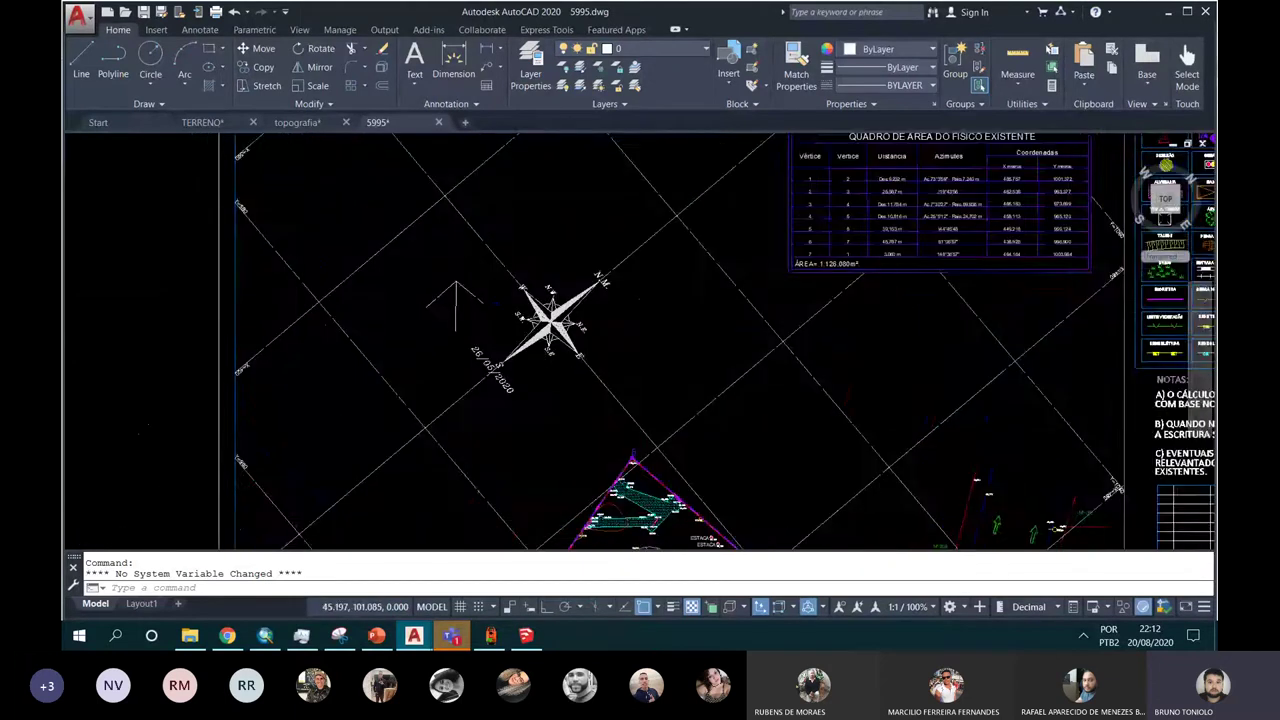
pyautogui.scroll(-2, 503, 245)
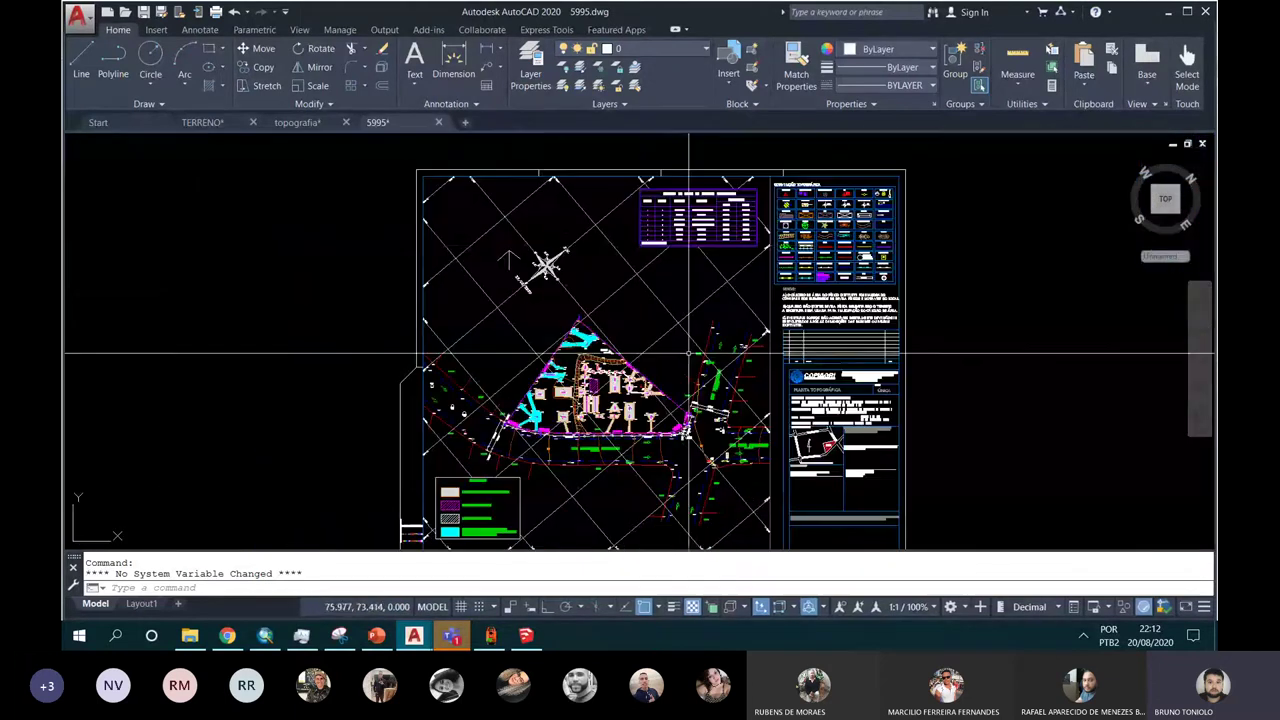
pyautogui.scroll(4, 503, 244)
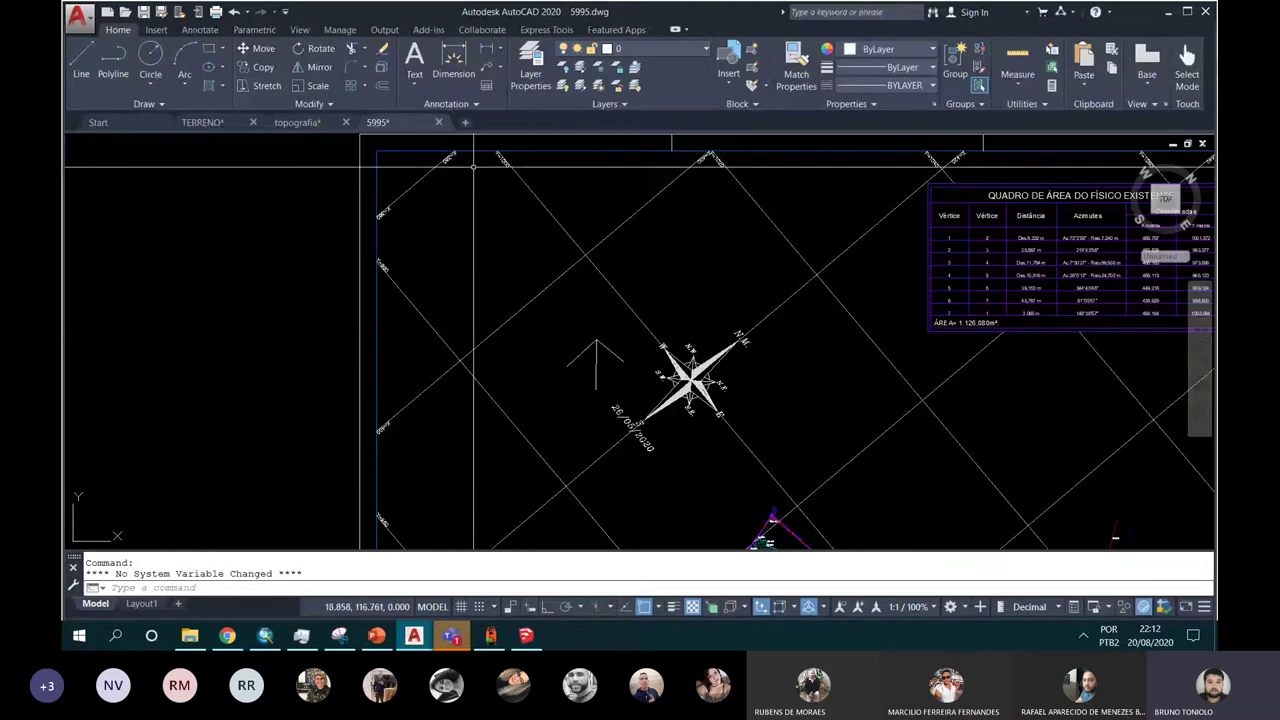
pyautogui.scroll(5, 512, 200)
pyautogui.scroll(-3, 512, 200)
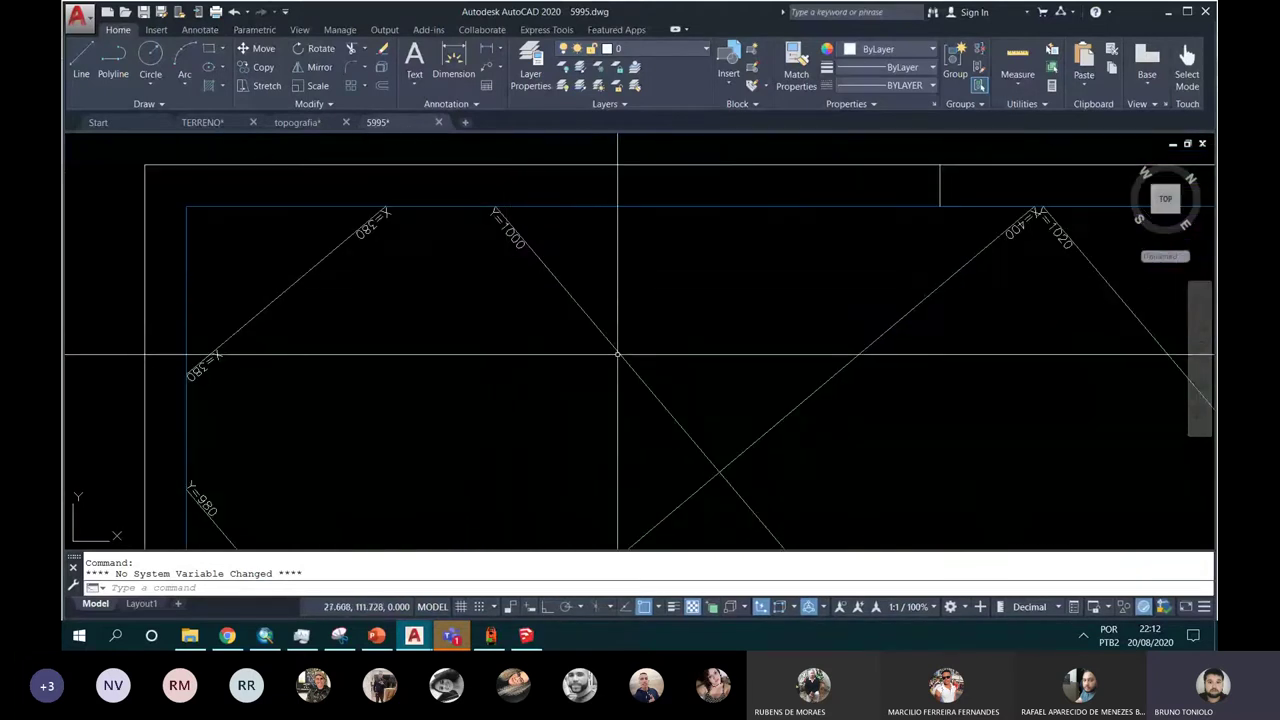
pyautogui.scroll(-2, 603, 360)
pyautogui.scroll(-1, 504, 182)
pyautogui.moveTo(659, 269); pyautogui.dragTo(636, 233, button='middle')
# Step: Set the 5995 drawing's visual style to 2D Wireframe
pyautogui.write('UC')
pyautogui.press('Return')
pyautogui.press('Escape')
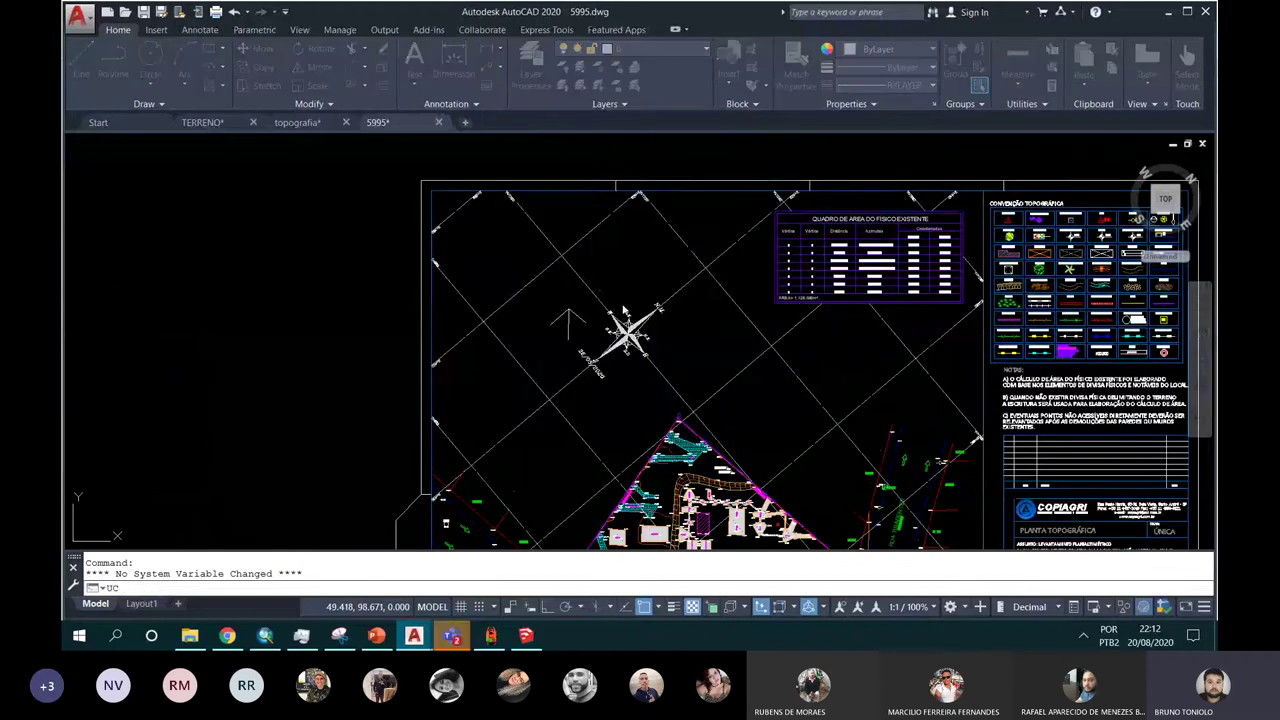
pyautogui.write('VS')
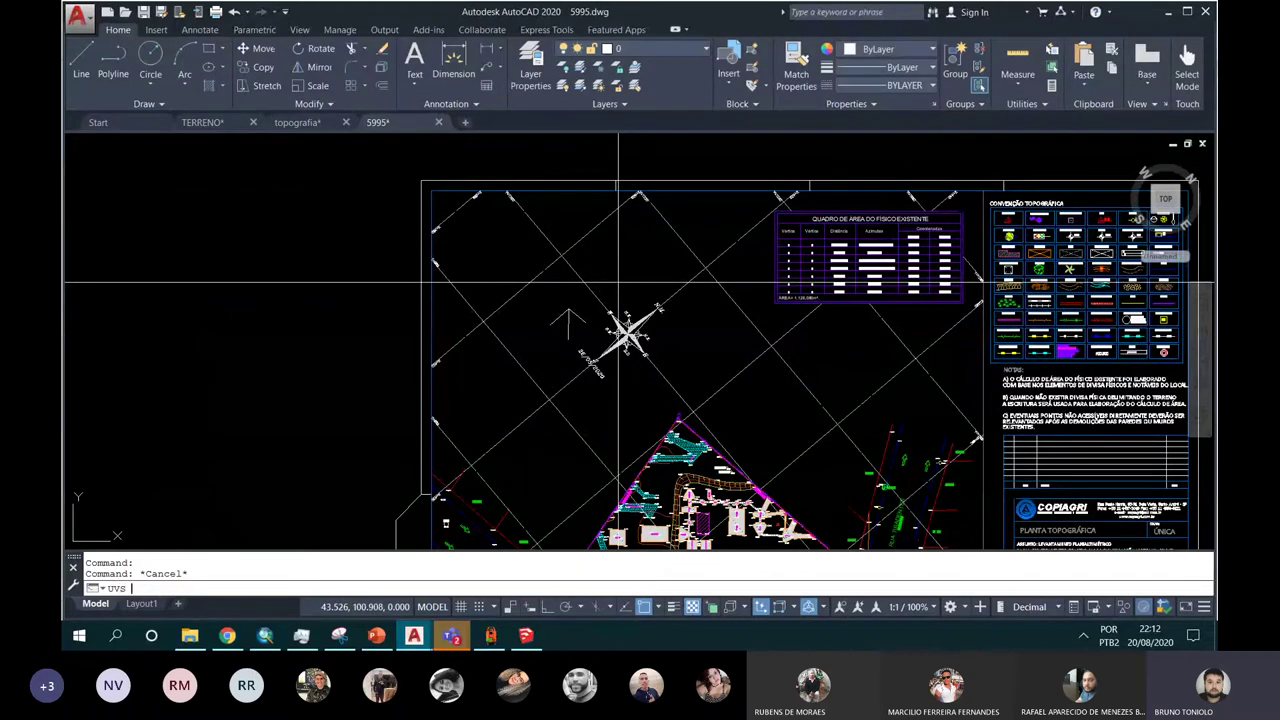
pyautogui.press('Return')
pyautogui.write('W')
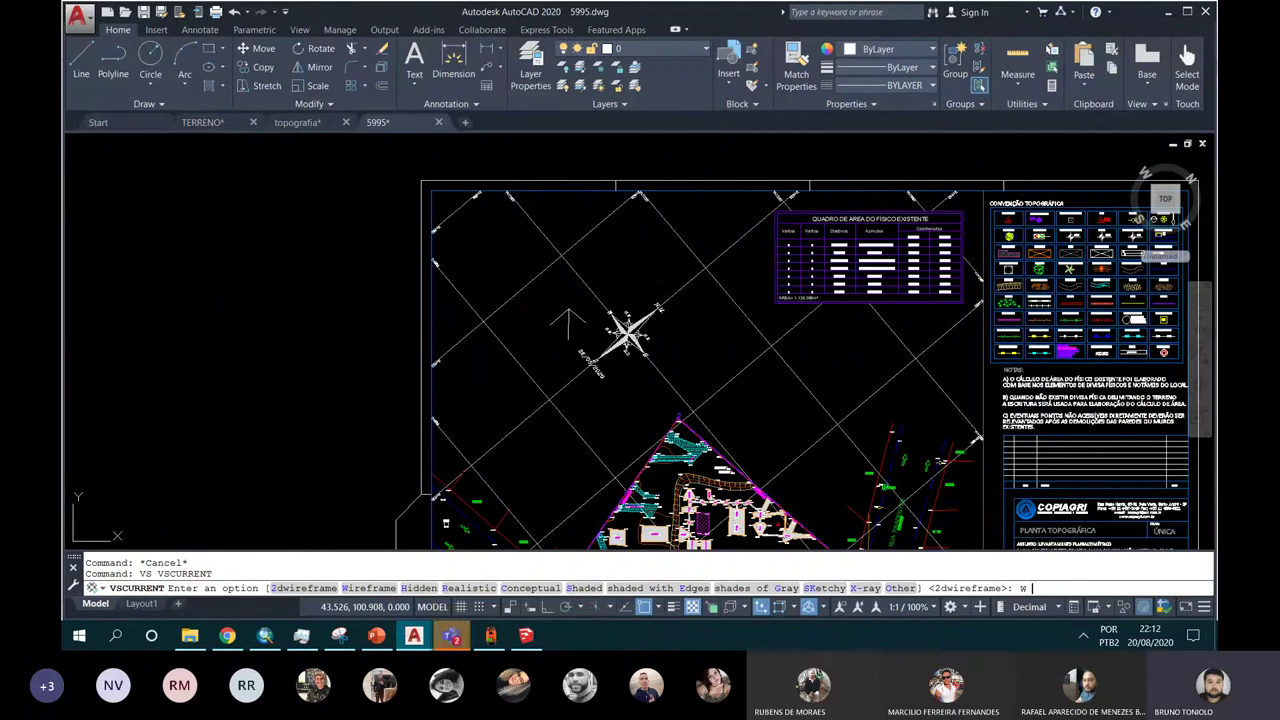
pyautogui.press('Return')
pyautogui.press('Return')
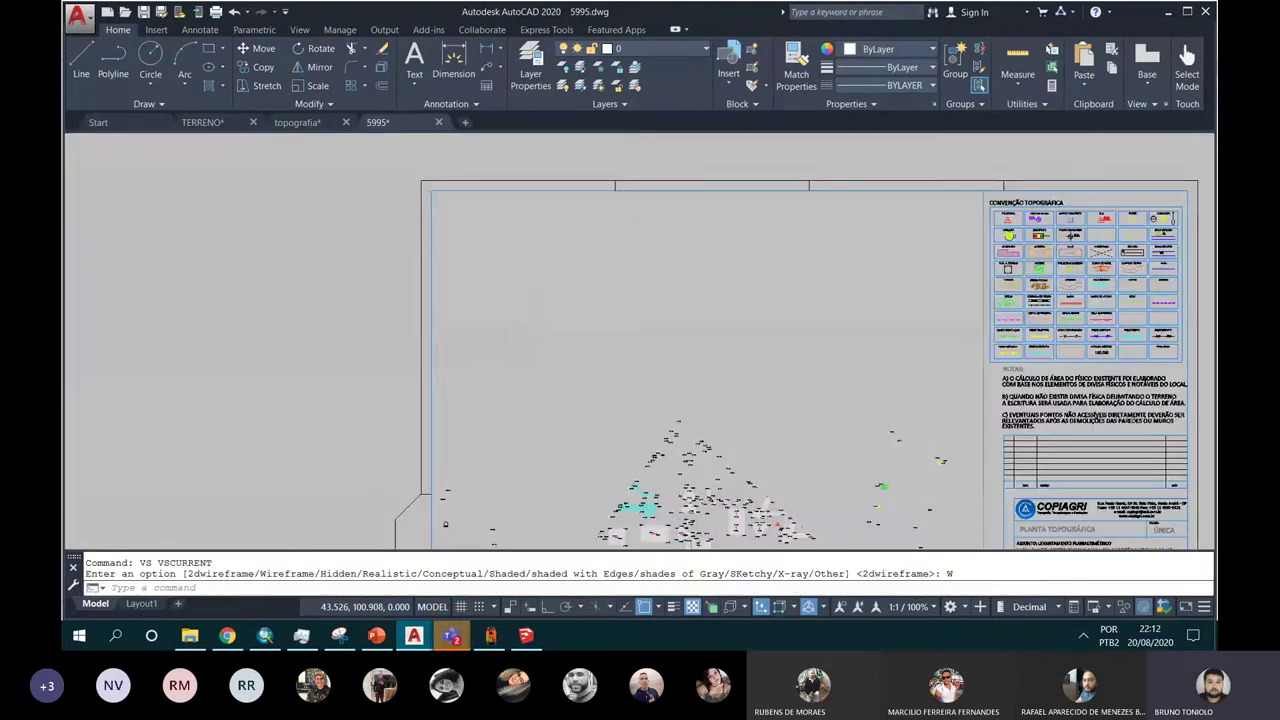
pyautogui.write('vs')
pyautogui.press('Return')
pyautogui.write('2')
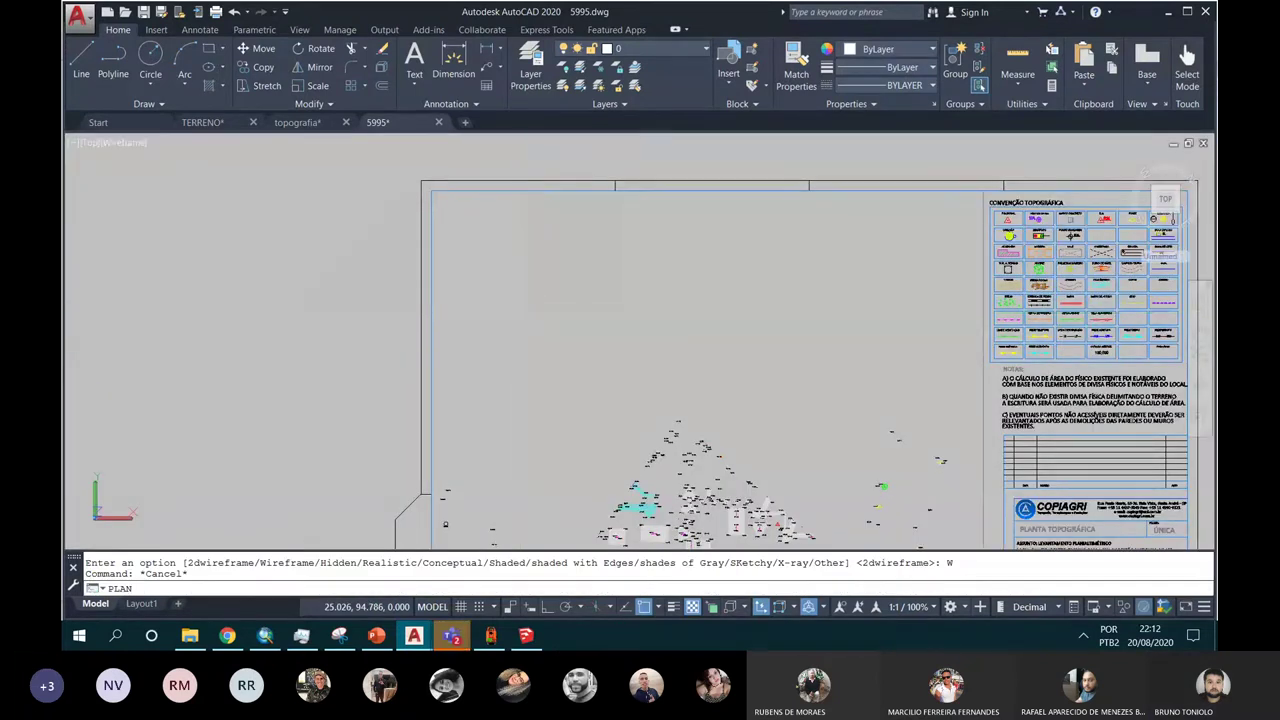
pyautogui.press('Return')
pyautogui.press('Escape')
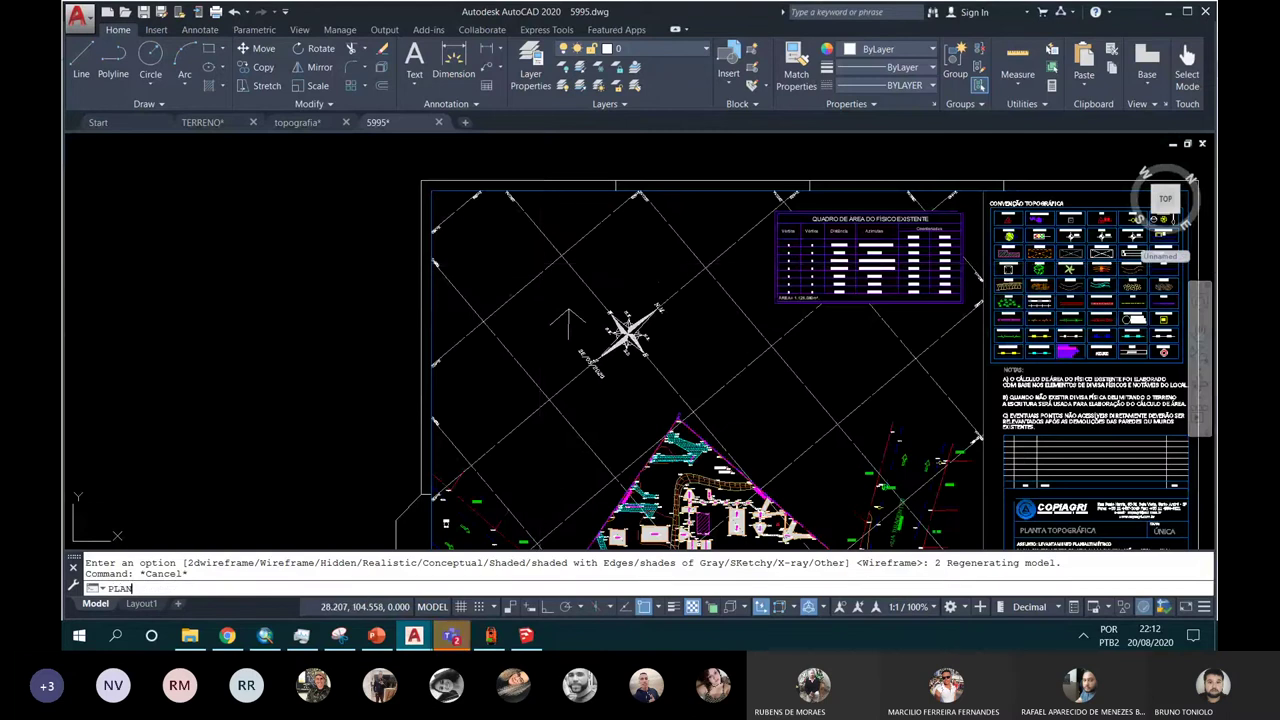
# Step: Reset the UCS to World and show its plan view, leaving the sheet tilted
pyautogui.write('plan')
pyautogui.press('Return')
pyautogui.press('Return')
pyautogui.write('ucs')
pyautogui.press('Return')
pyautogui.write('w')
pyautogui.press('Return')
pyautogui.write('plan')
pyautogui.press('Return')
pyautogui.press('Return')
# Step: Look over the tilted site plan, then bring up the contour-line image in Chrome
pyautogui.scroll(2, 540, 324)
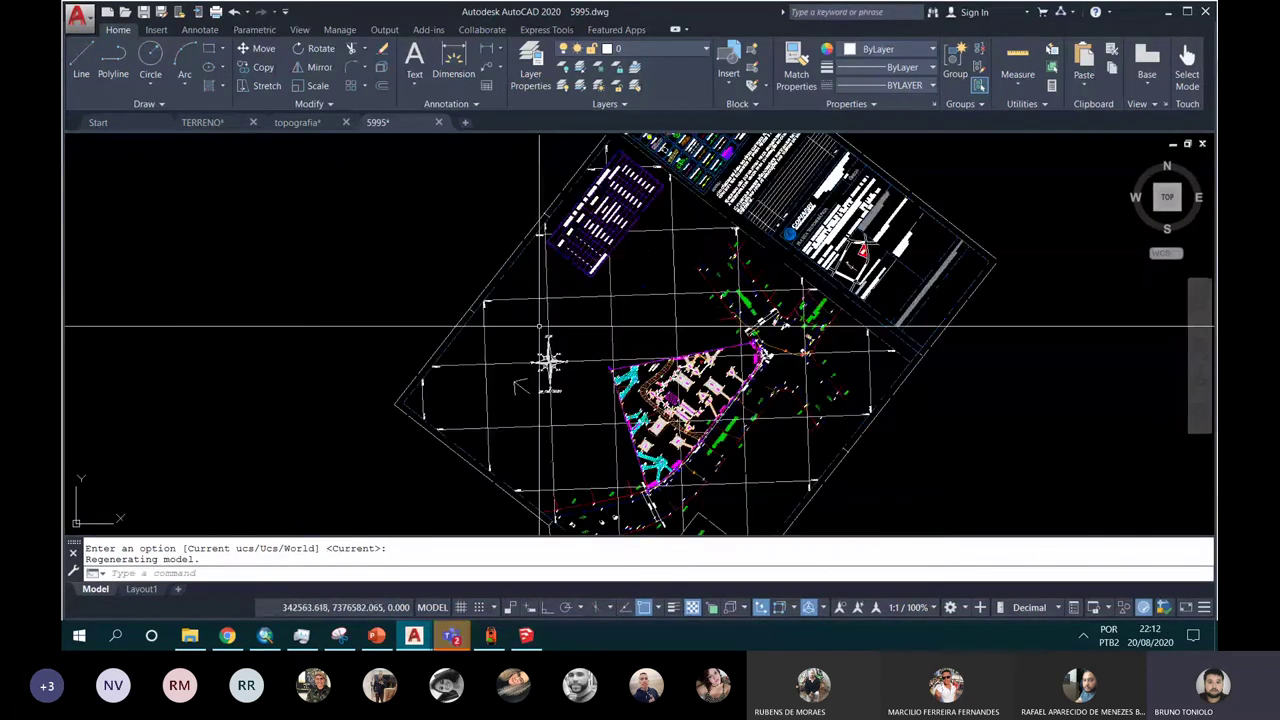
pyautogui.scroll(5, 540, 326)
pyautogui.scroll(-2, 520, 290)
pyautogui.scroll(-2, 493, 262)
pyautogui.scroll(-2, 610, 280)
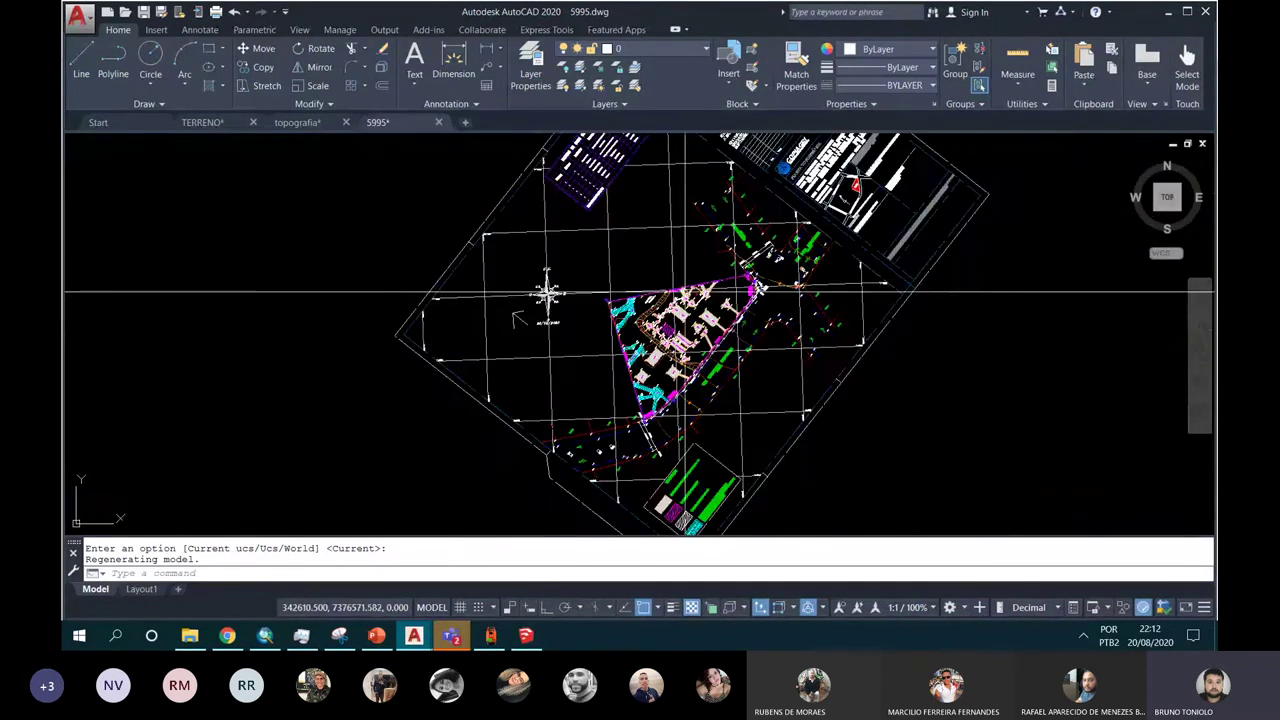
pyautogui.moveTo(680, 287); pyautogui.dragTo(628, 277, button='middle')
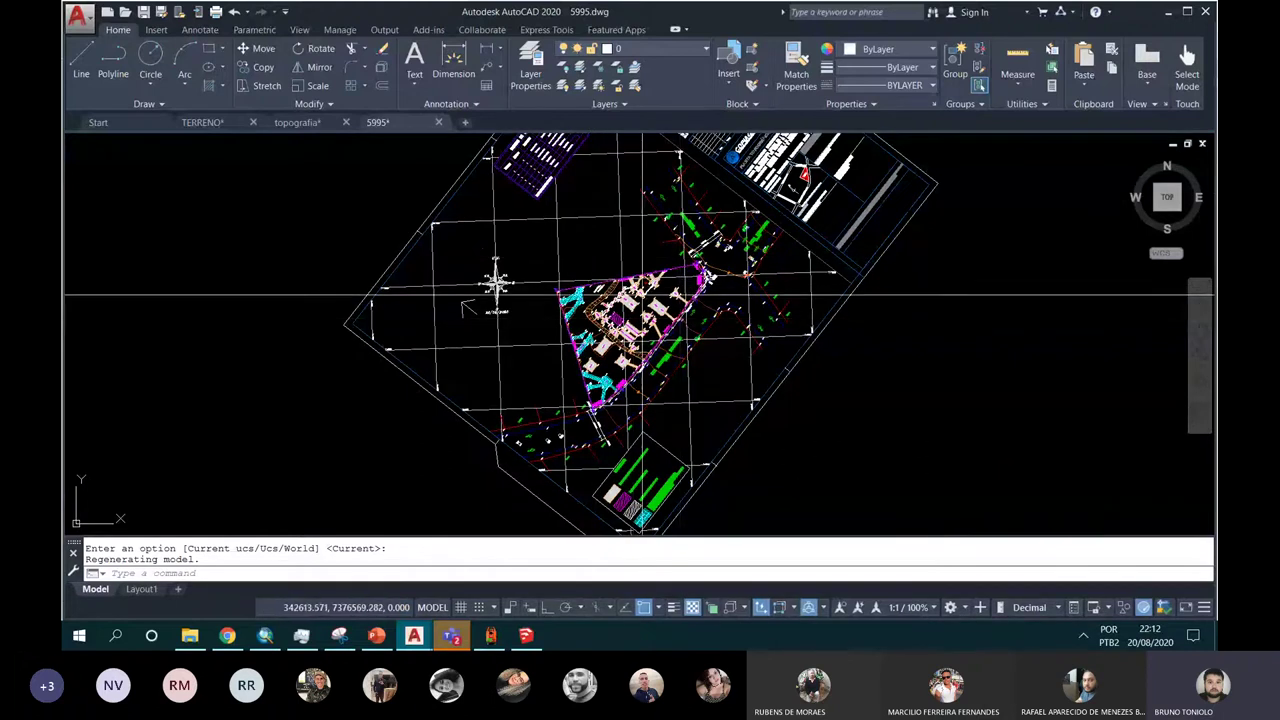
pyautogui.moveTo(653, 302); pyautogui.dragTo(651, 337, button='middle')
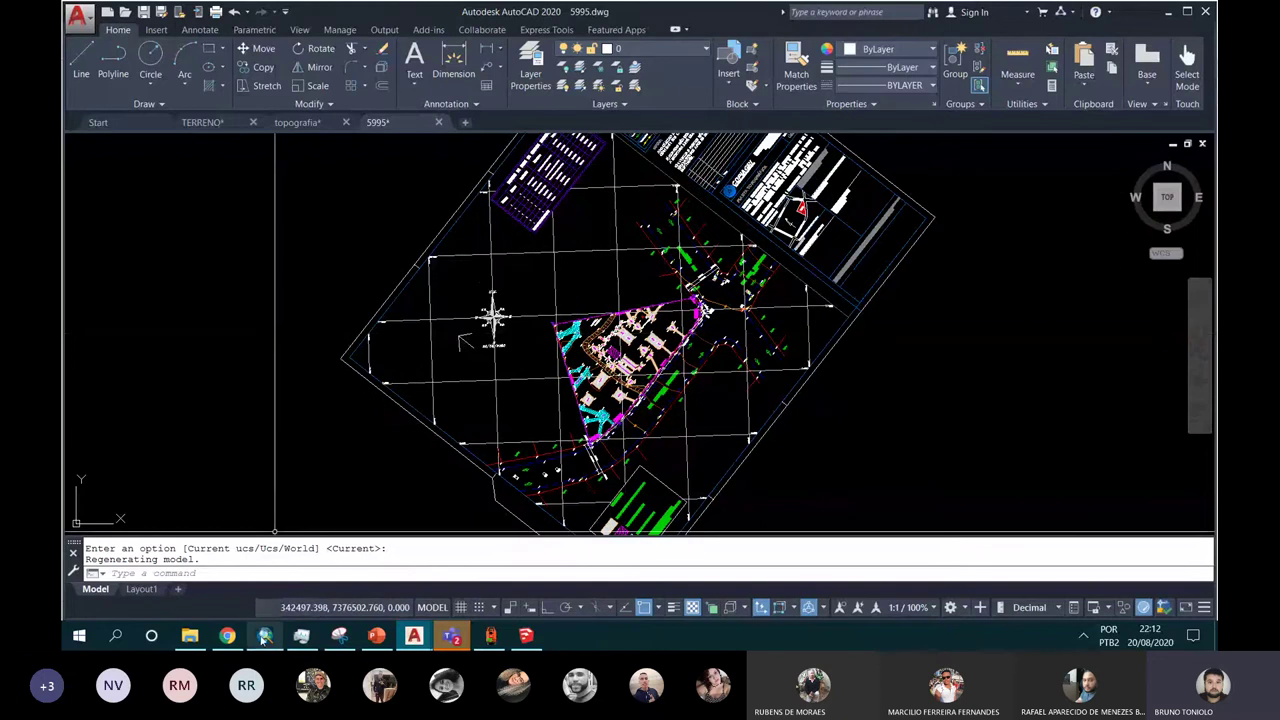
pyautogui.moveTo(227, 636)
pyautogui.click(222, 560)
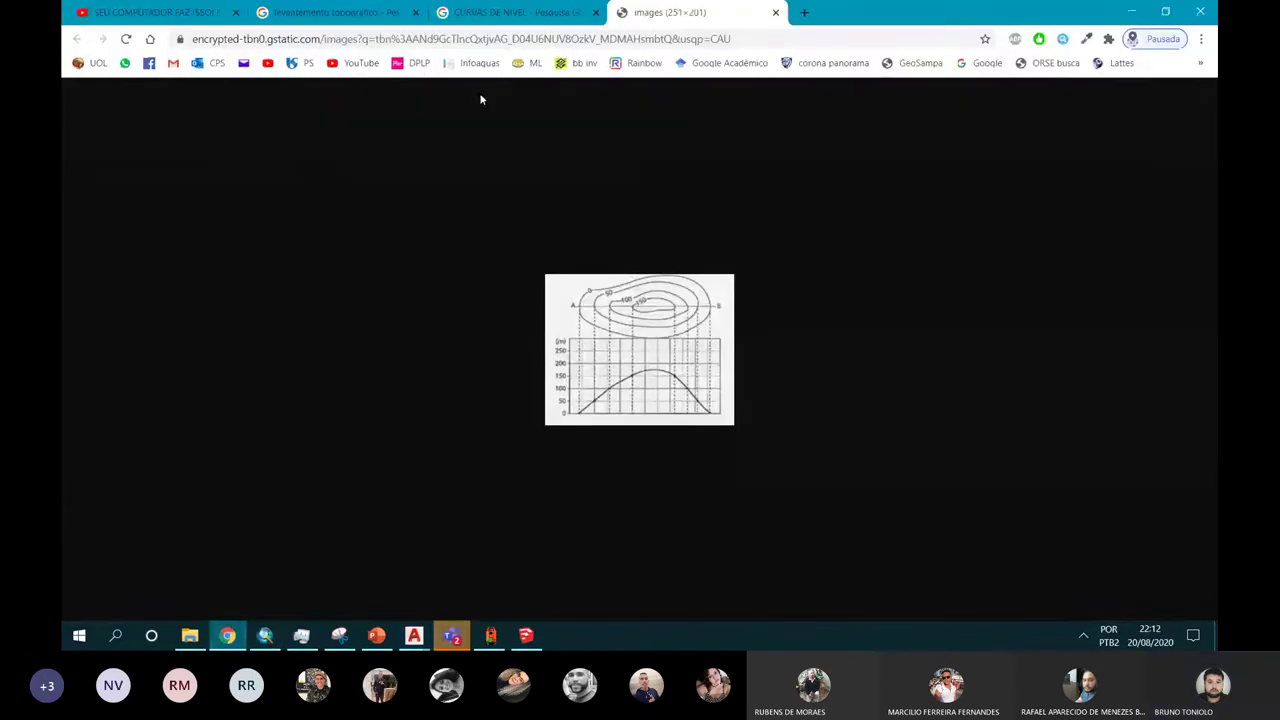
# Step: Close Chrome's contour image tab, snap the browser to the right half, and return to AutoCAD
pyautogui.click(775, 13)
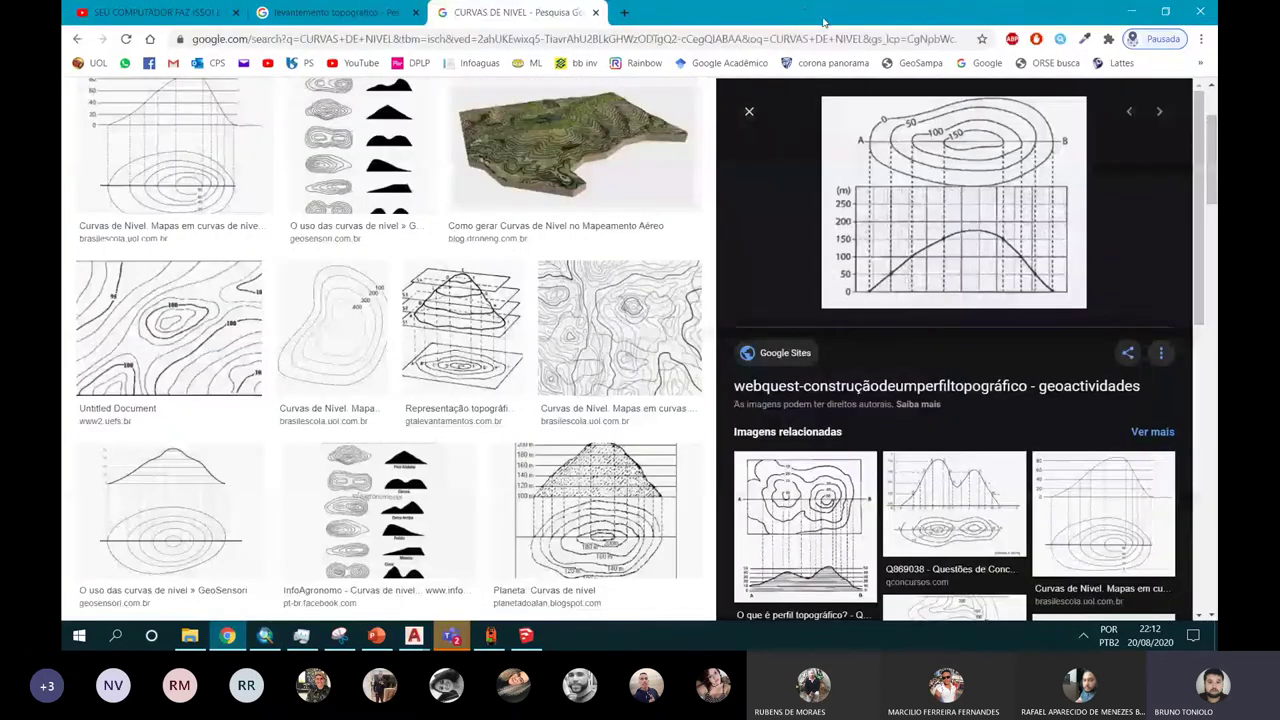
pyautogui.doubleClick(824, 21)
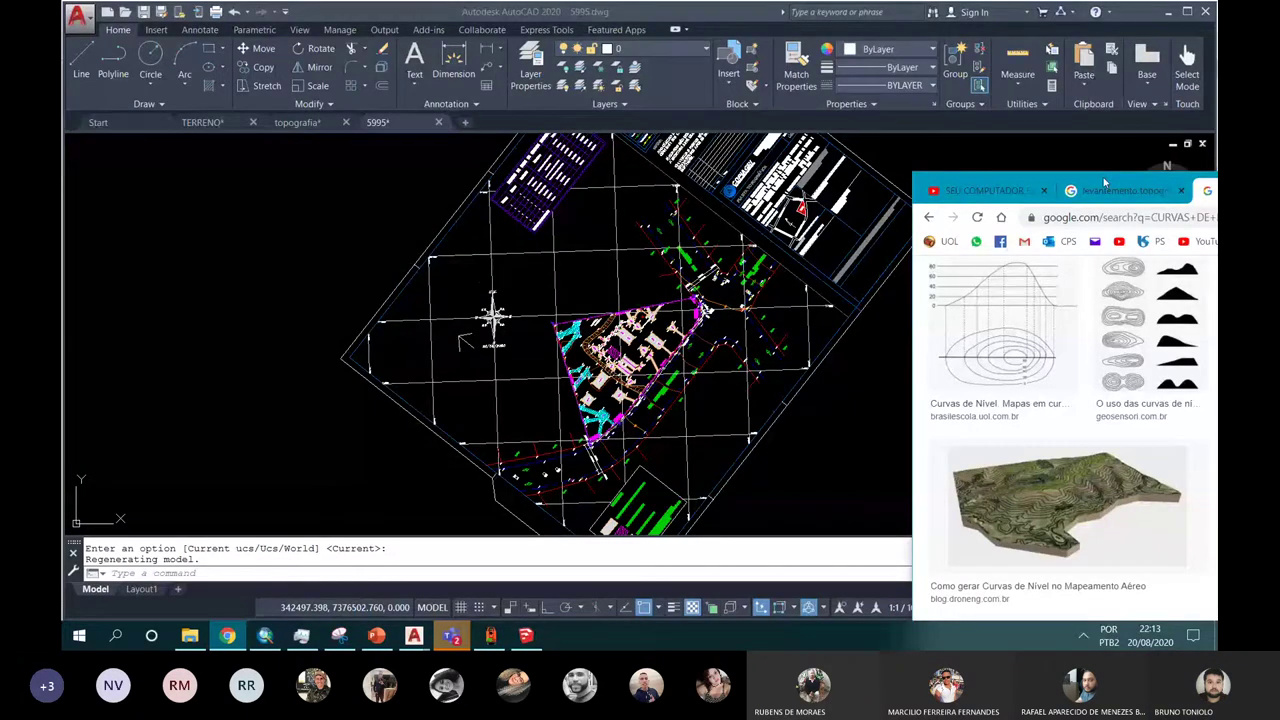
pyautogui.press('super+Right')
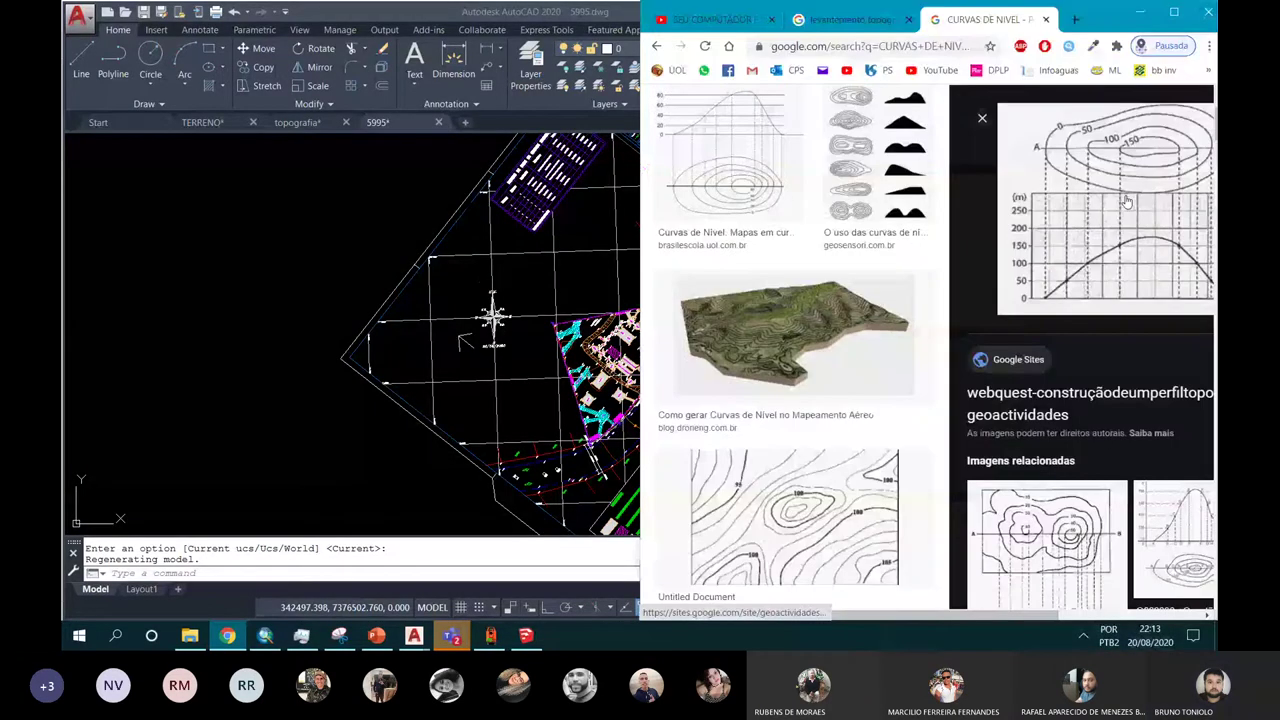
pyautogui.click(566, 287)
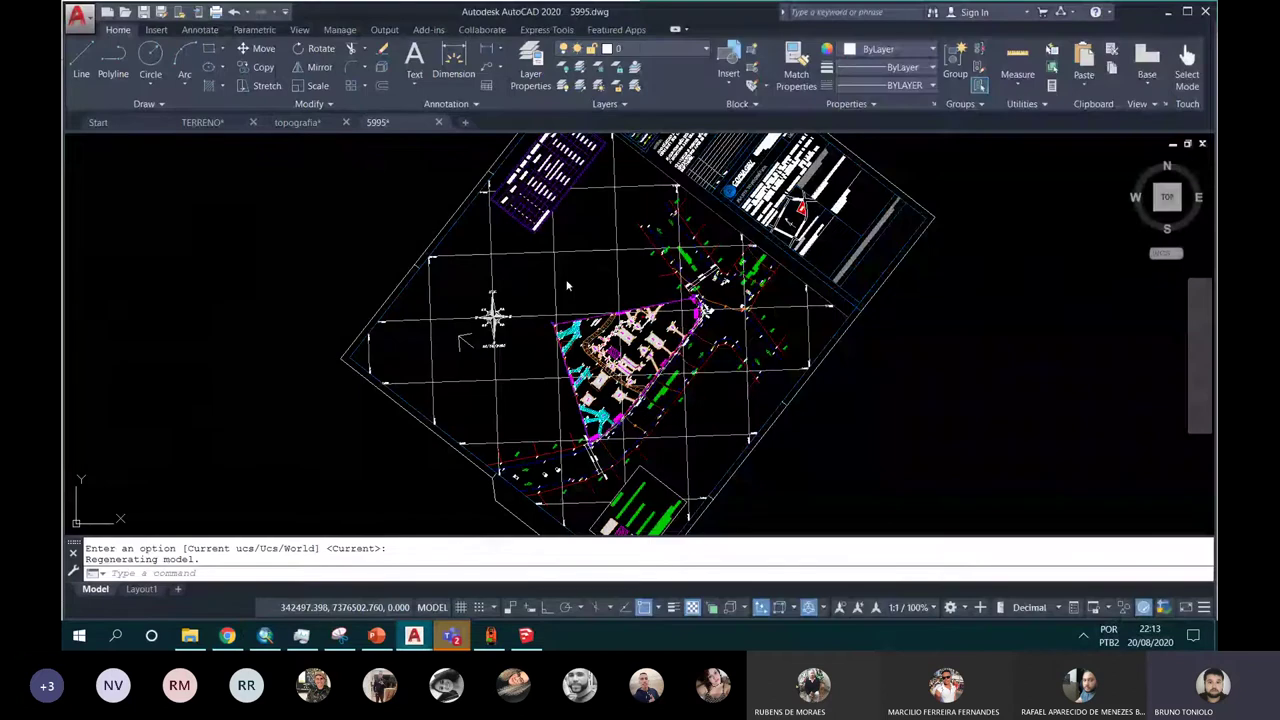
pyautogui.press('Escape')
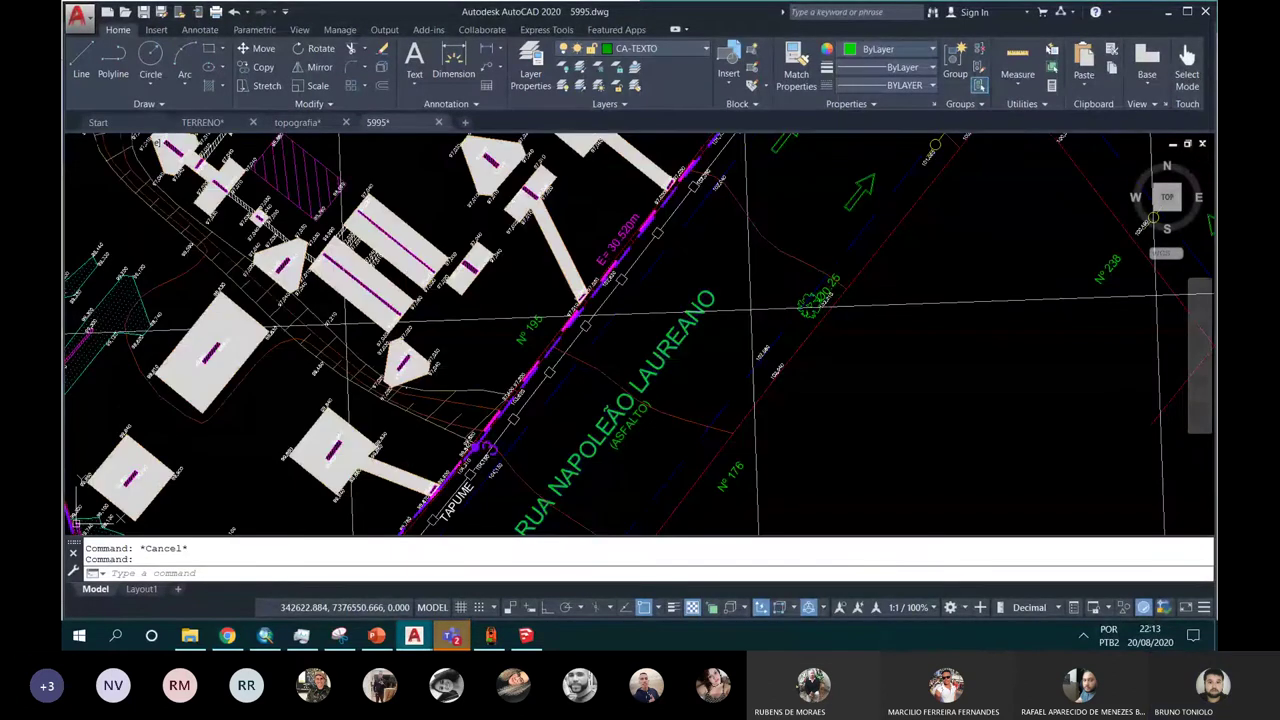
# Step: Cancel the accidental edit of the RUA NAPOLEÃO LAUREANO street label
pyautogui.doubleClick(615, 400)
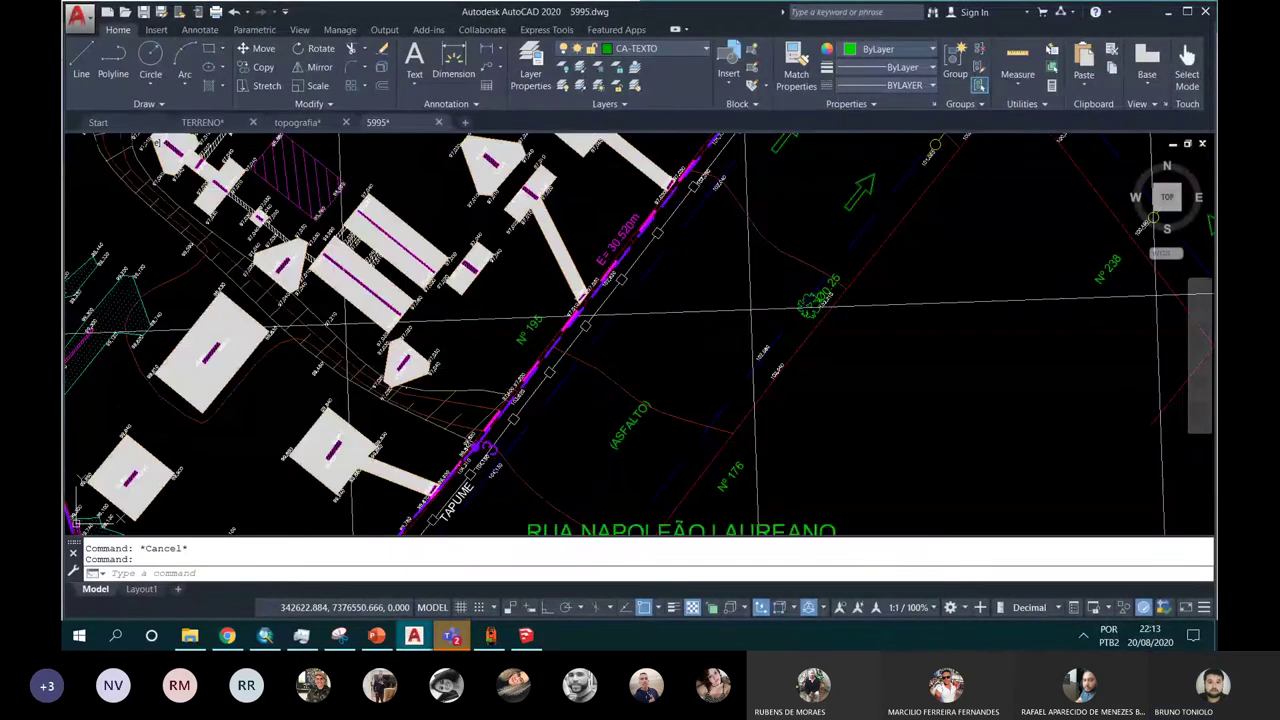
pyautogui.click(381, 418)
pyautogui.press('Escape')
# Step: Snap Chrome to the right half beside a resized AutoCAD window
pyautogui.click(227, 635)
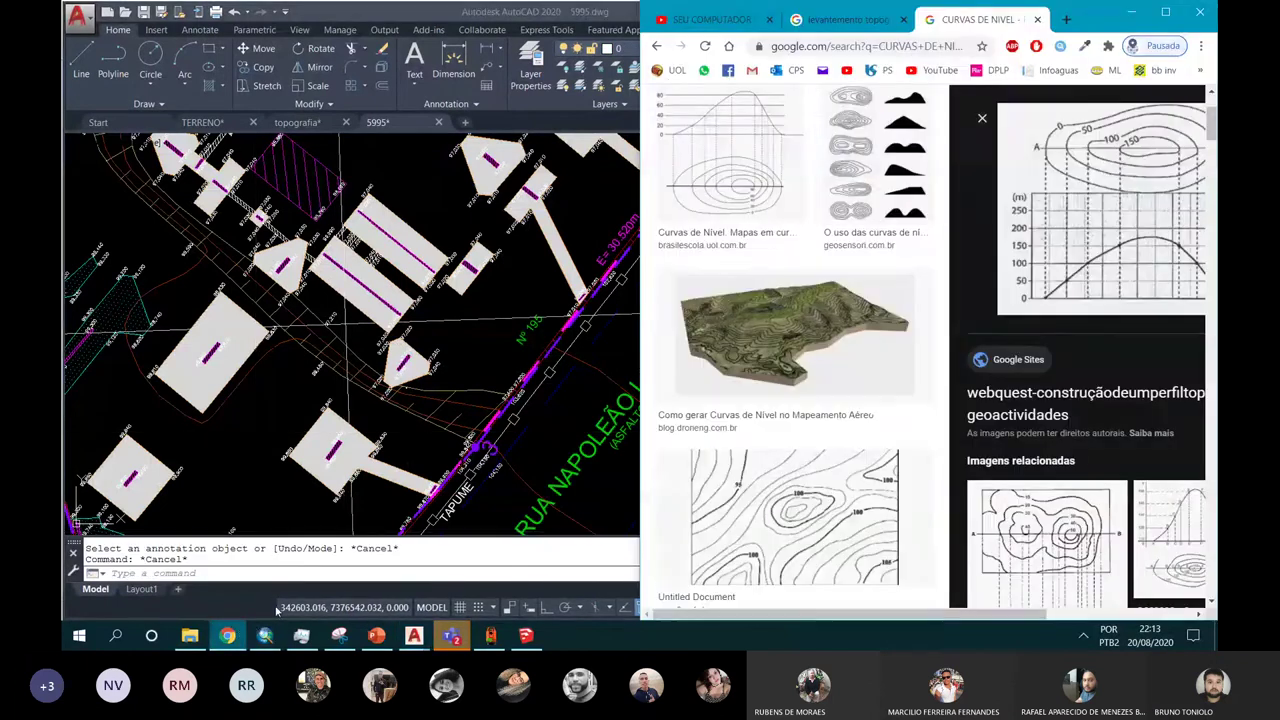
pyautogui.click(413, 635)
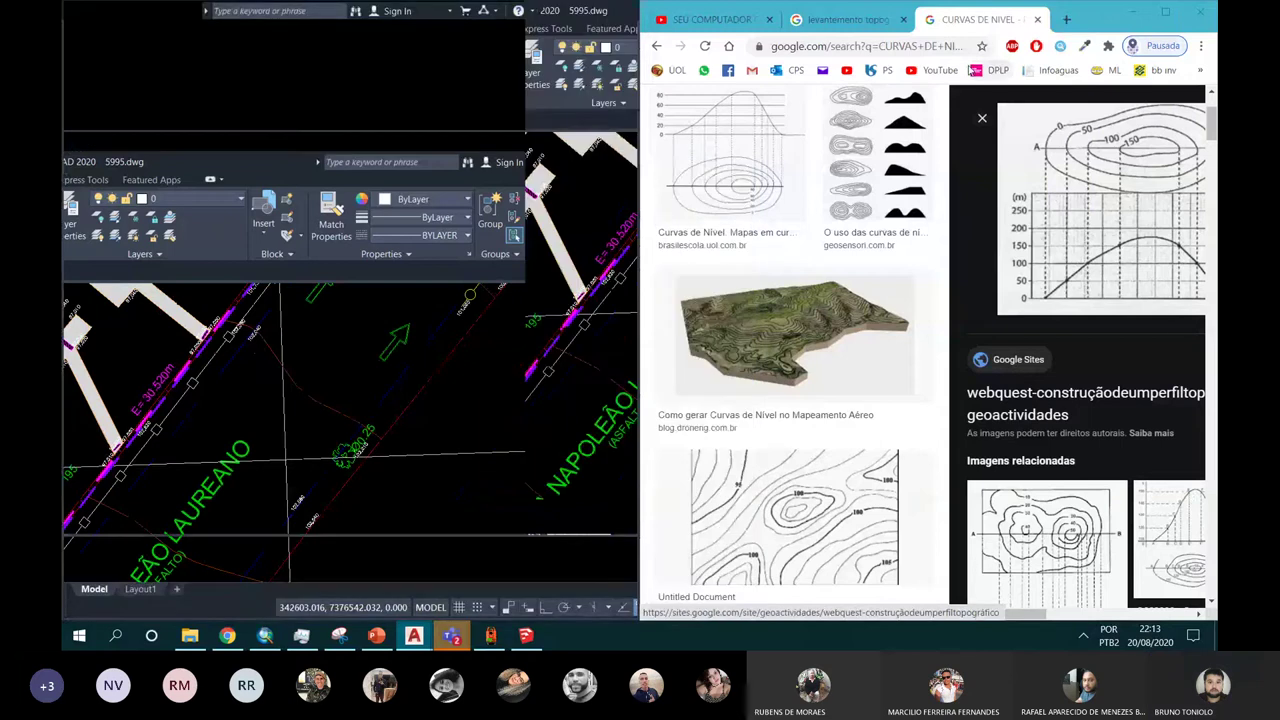
pyautogui.click(893, 46)
# Step: Go to Google, search for MAPS, and open the first Google Maps result
pyautogui.write('GOOGLE')
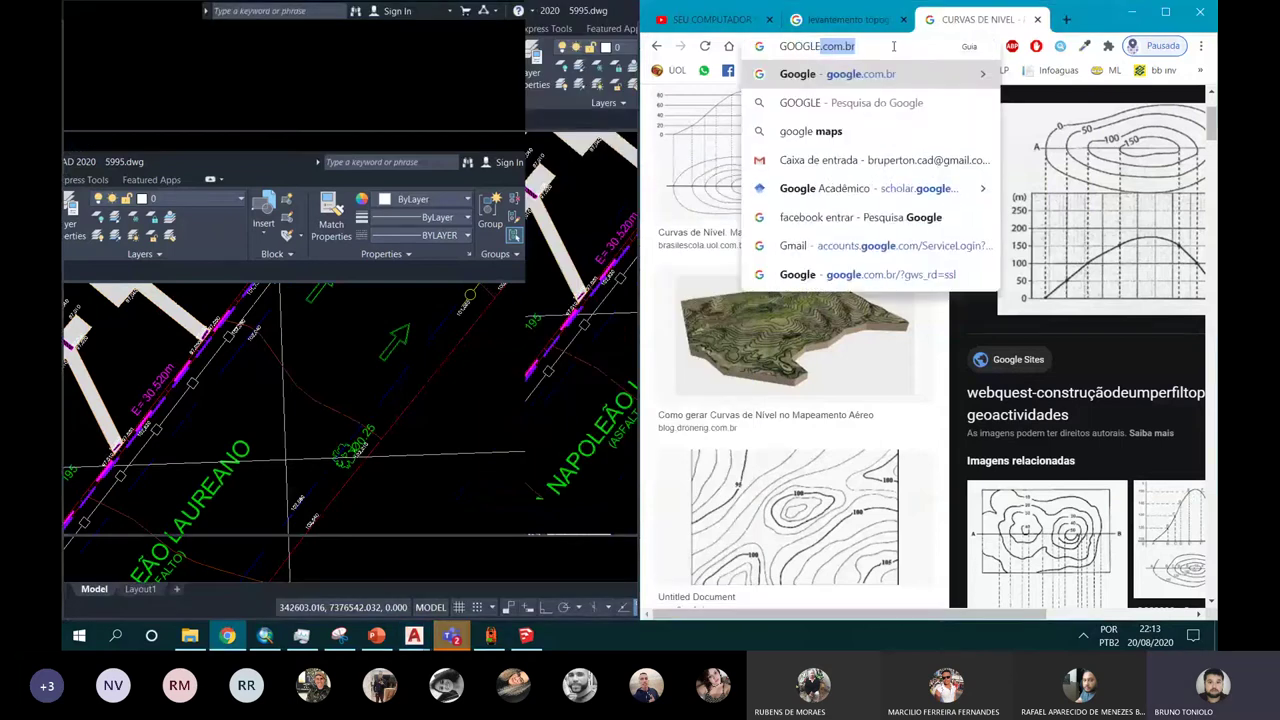
pyautogui.press('Return')
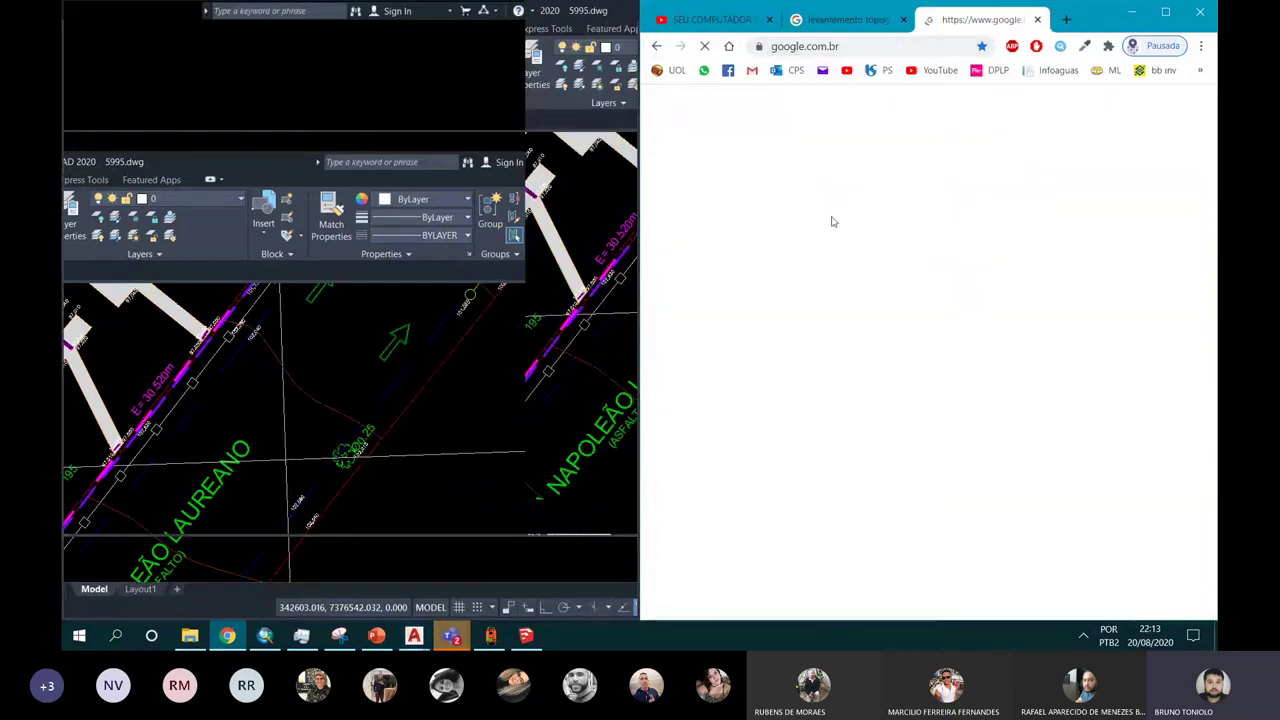
pyautogui.press('super+Tab')
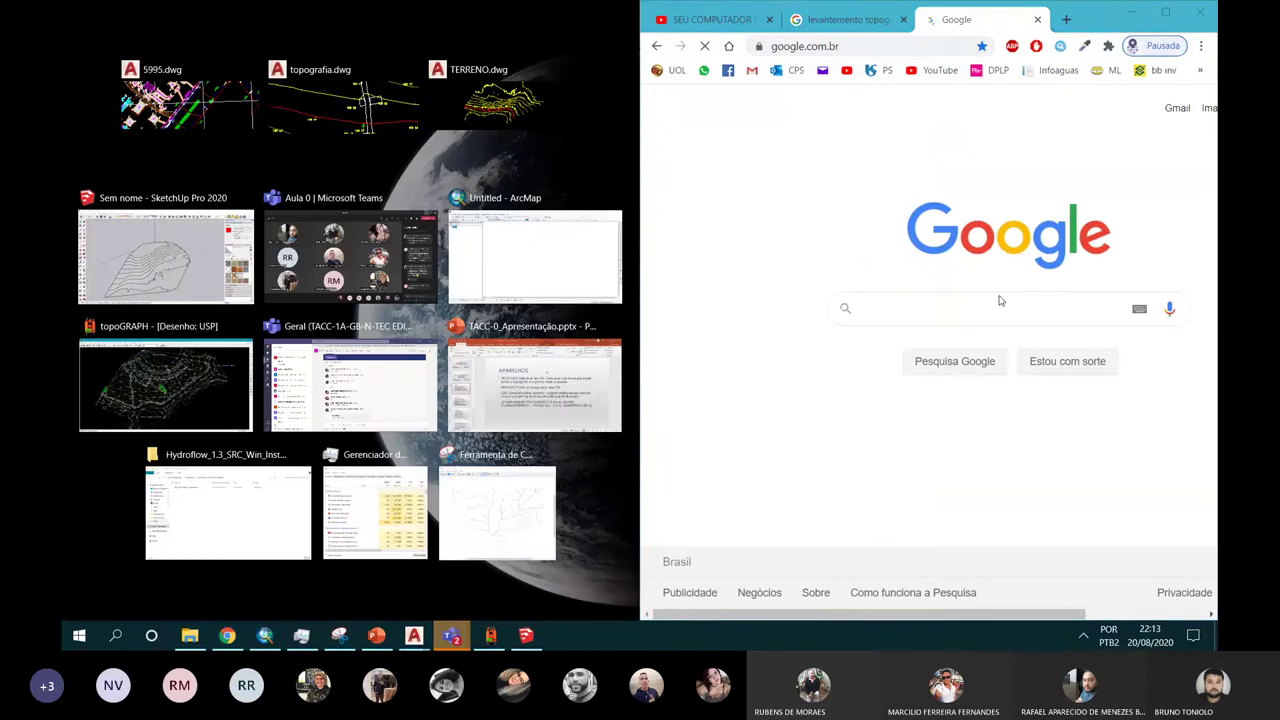
pyautogui.press('Return')
pyautogui.write('M')
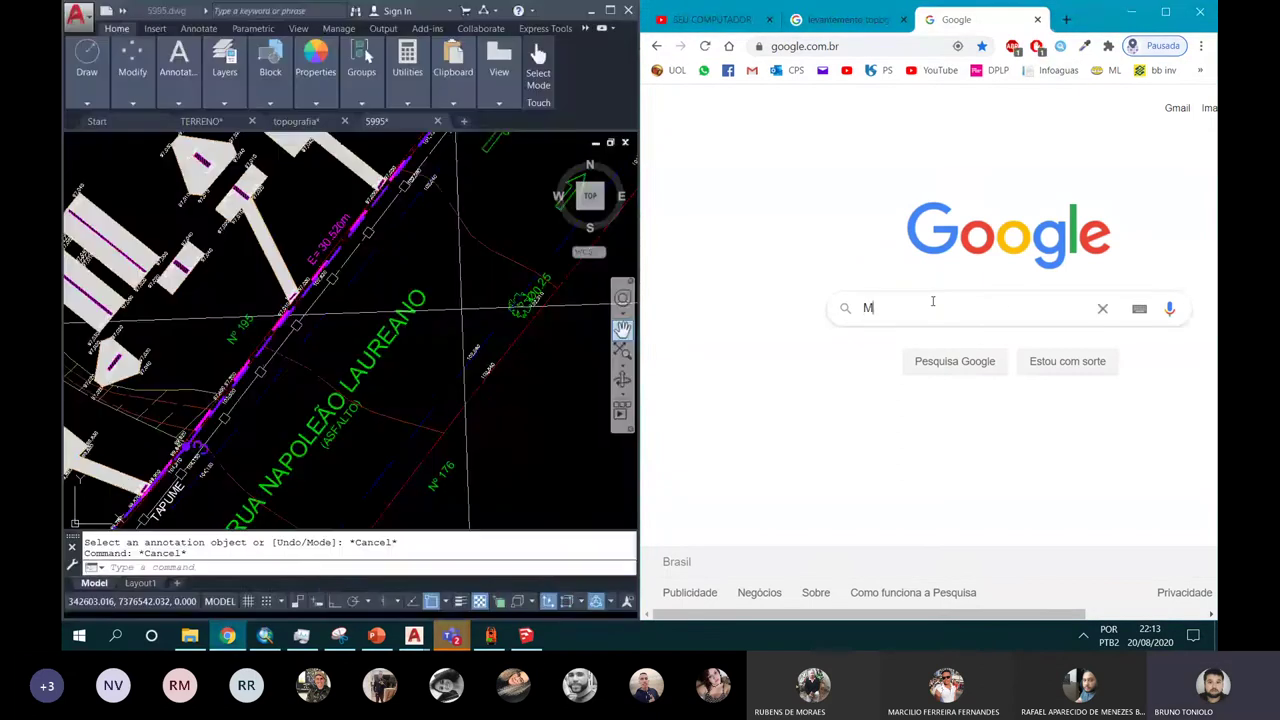
pyautogui.write('APS')
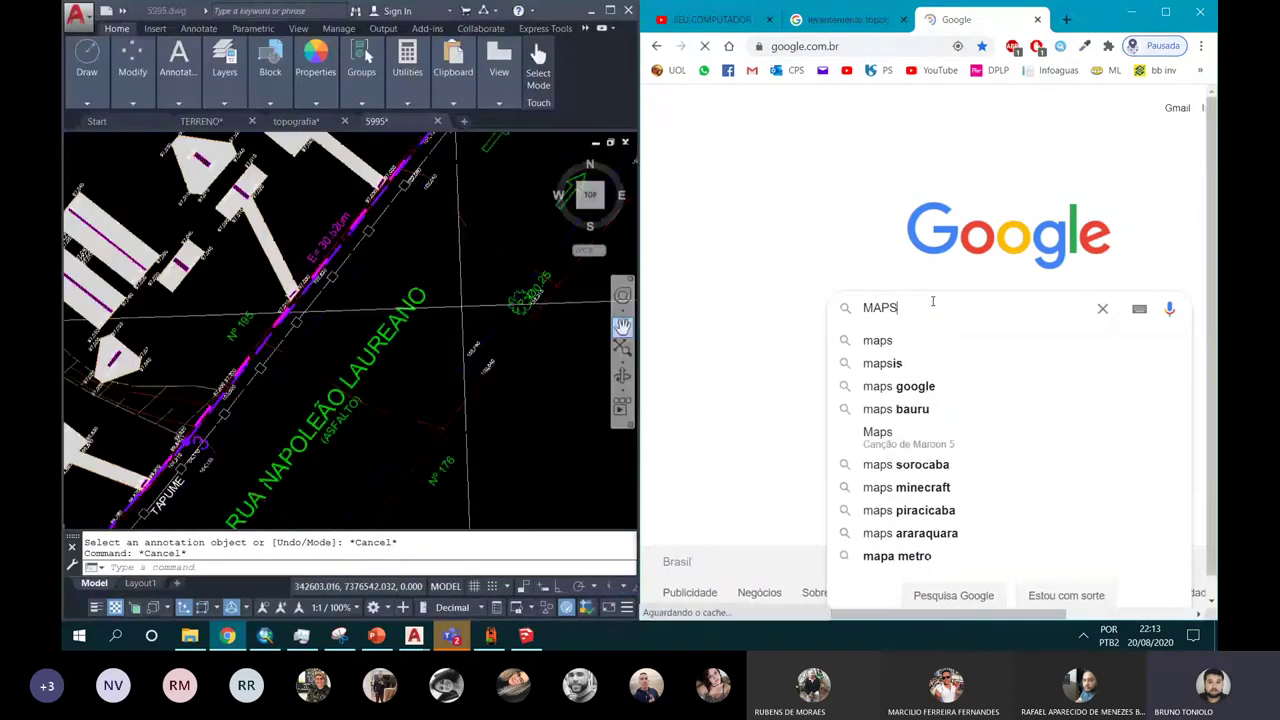
pyautogui.press('Return')
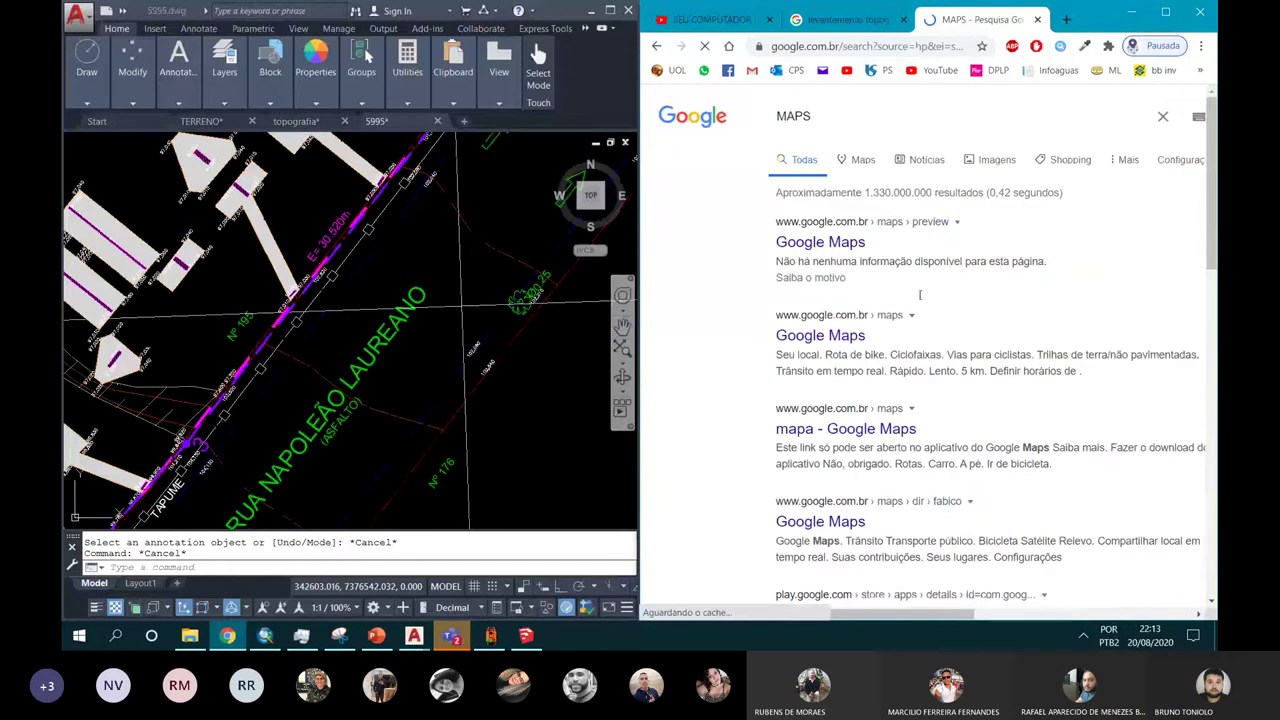
pyautogui.click(829, 240)
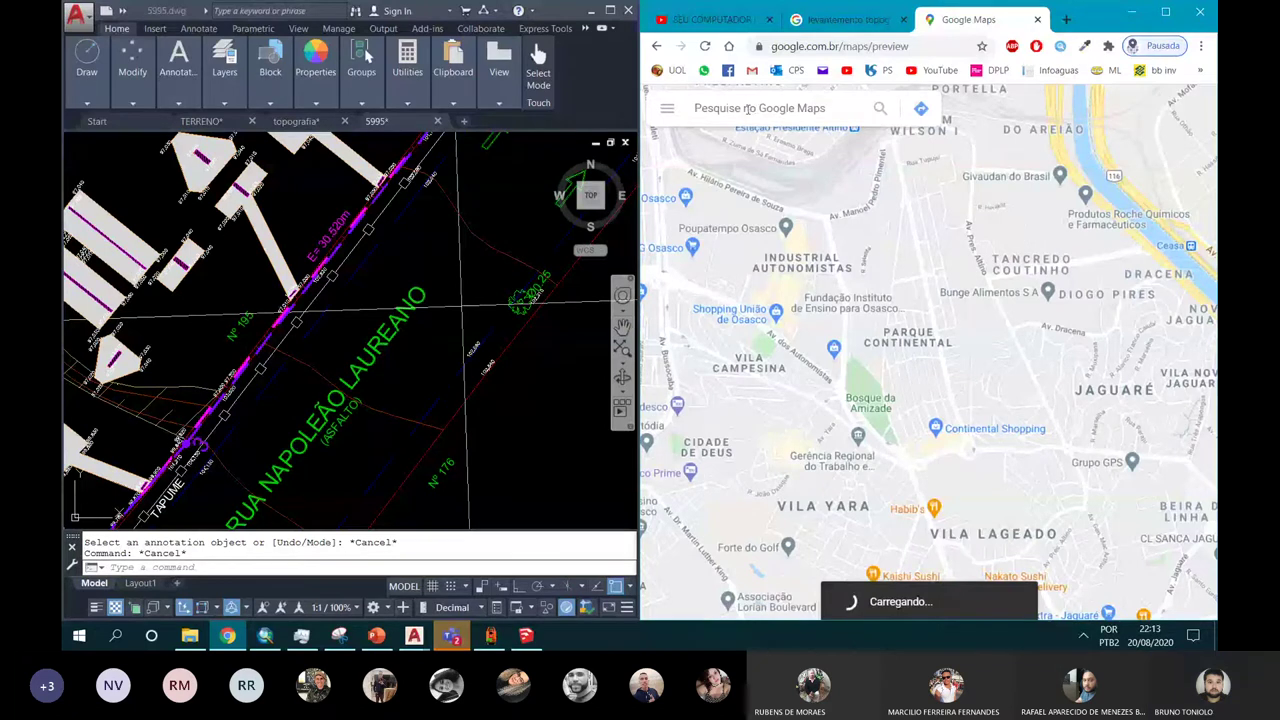
# Step: Search Maps for Rua Napoleão Laureano, refine it with ', SÃO BERN', and pick the Centro result
pyautogui.write('RUA NAPOLEÃO LAUREANO')
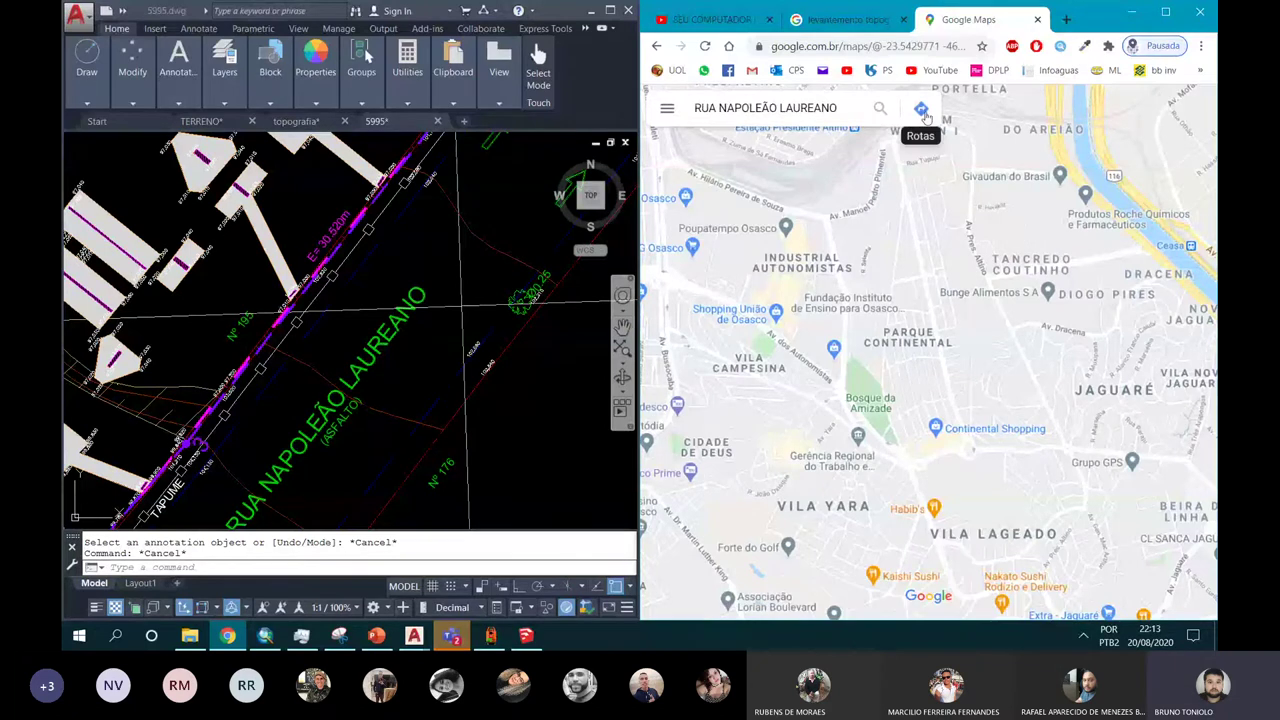
pyautogui.click(922, 110)
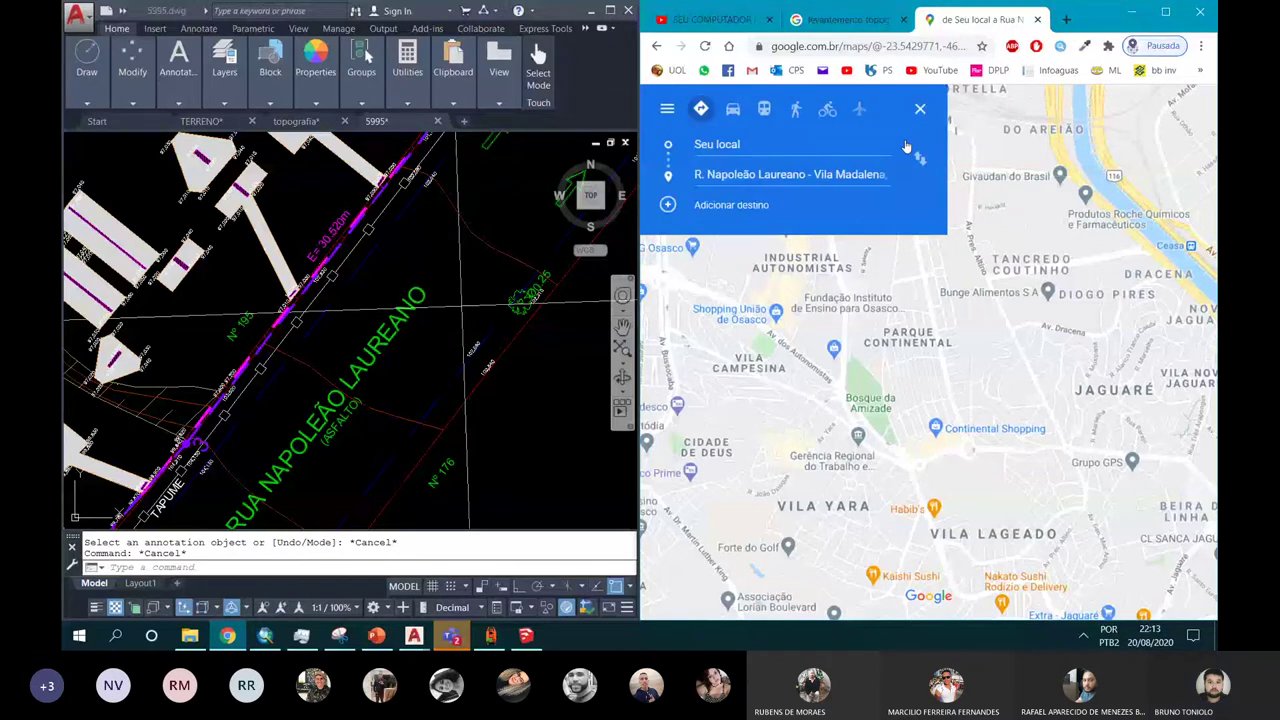
pyautogui.click(920, 108)
pyautogui.press('Return')
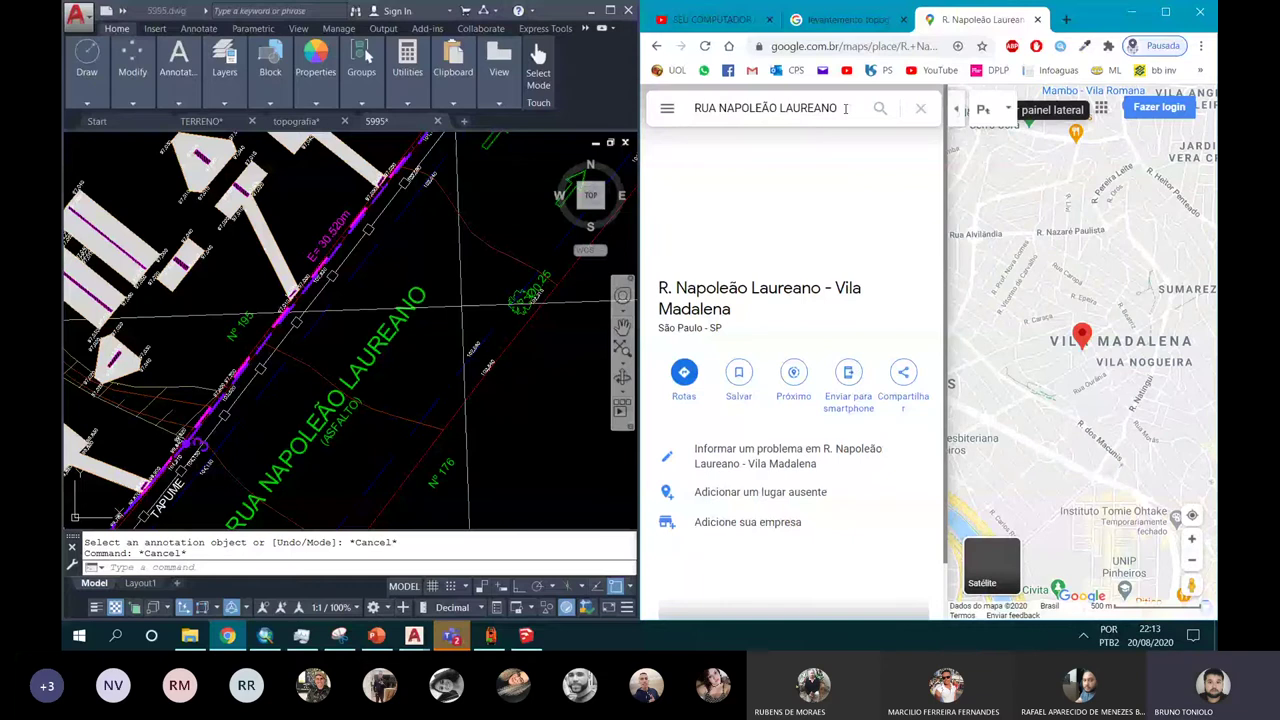
pyautogui.click(845, 108)
pyautogui.write(',')
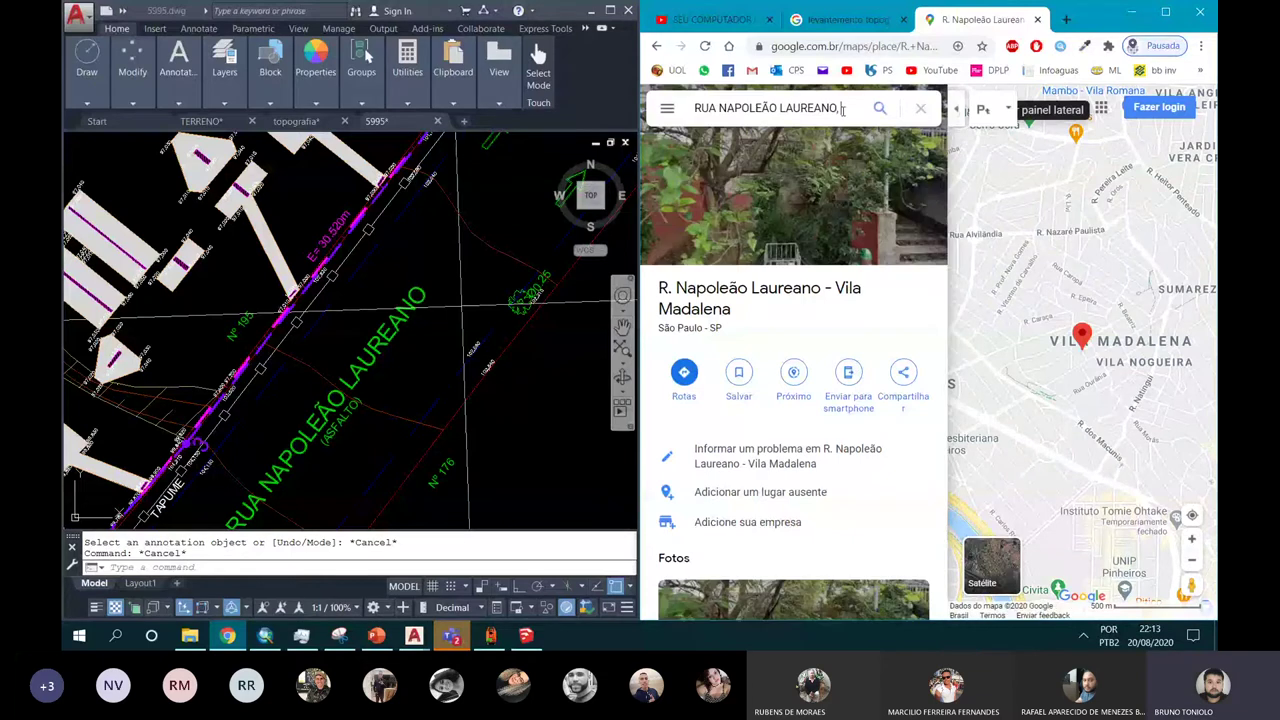
pyautogui.write(' SÃO BERN')
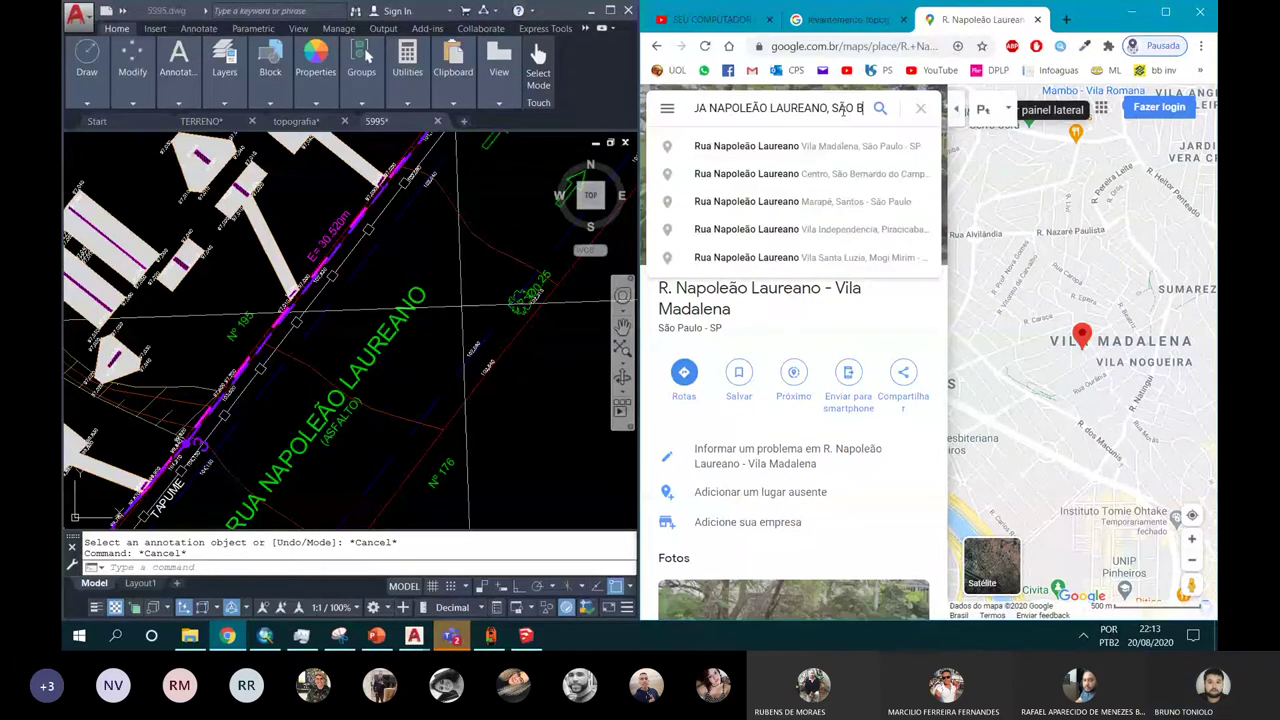
pyautogui.click(836, 148)
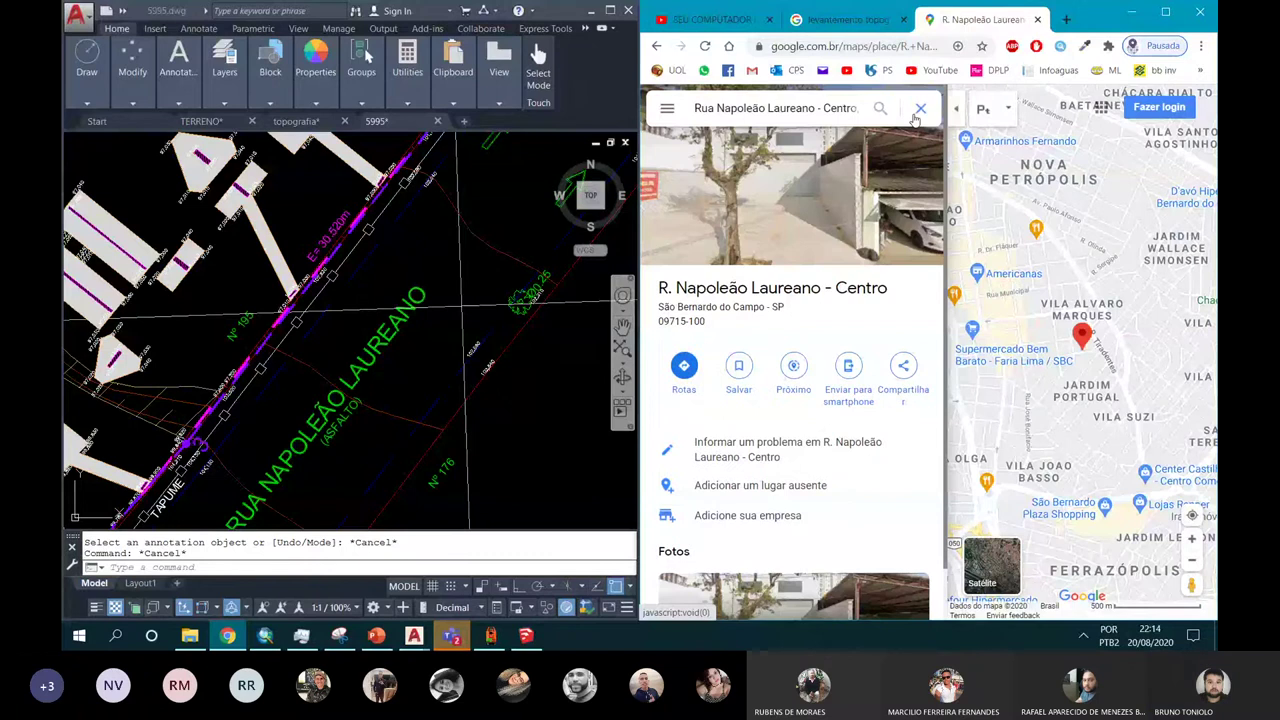
# Step: Close the place panel and zoom the map to the R. Napoleão Laureano–R. Tiradentes corner
pyautogui.click(920, 108)
pyautogui.click(383, 295)
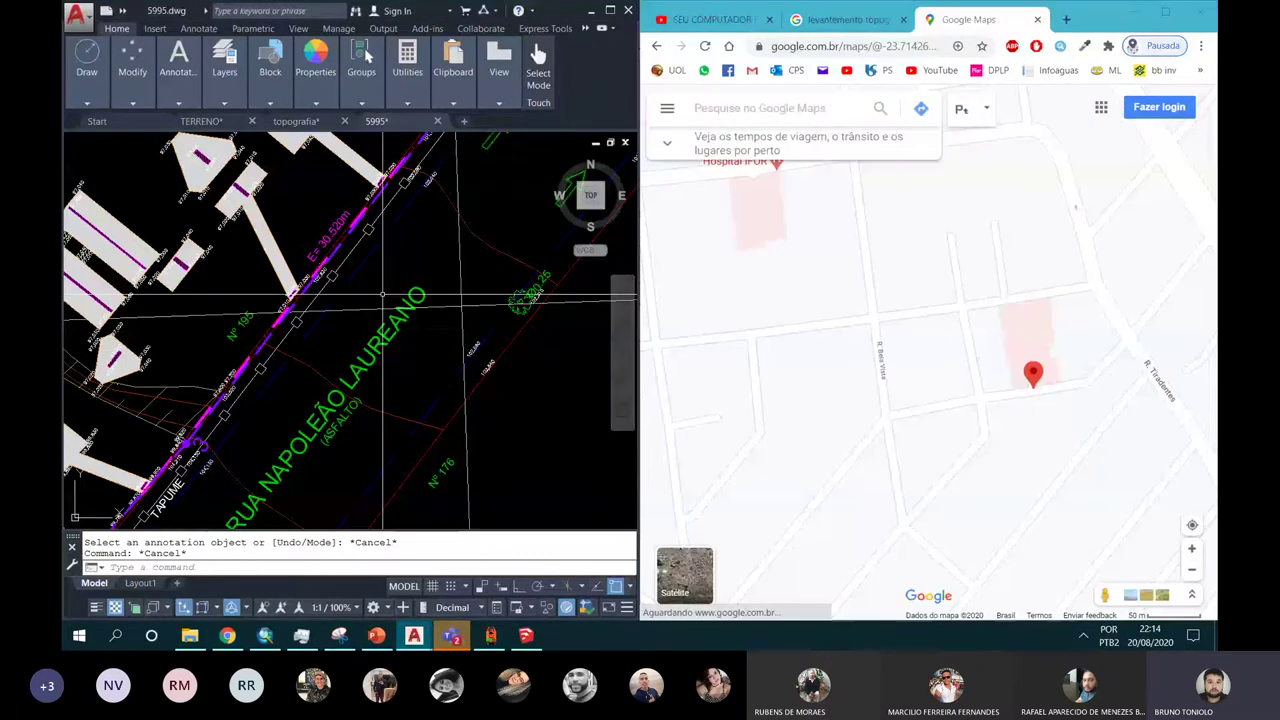
pyautogui.scroll(-10, 383, 295)
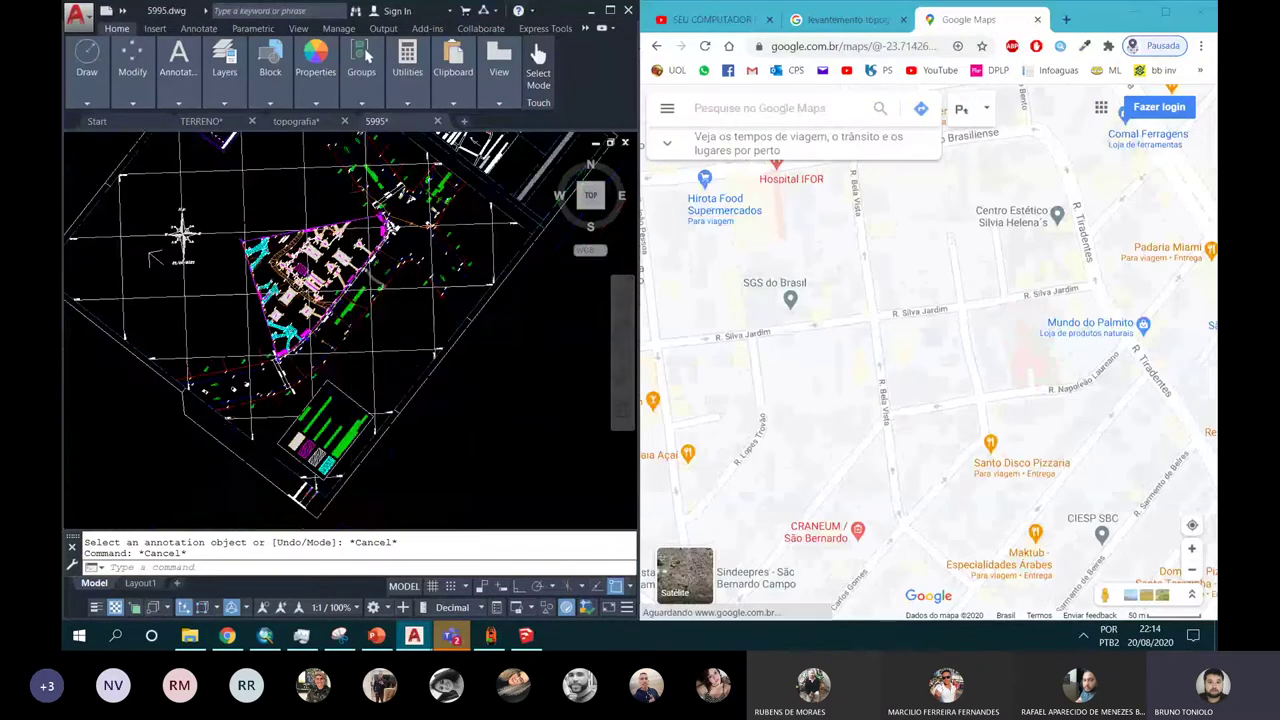
pyautogui.scroll(3, 383, 295)
pyautogui.scroll(3, 383, 296)
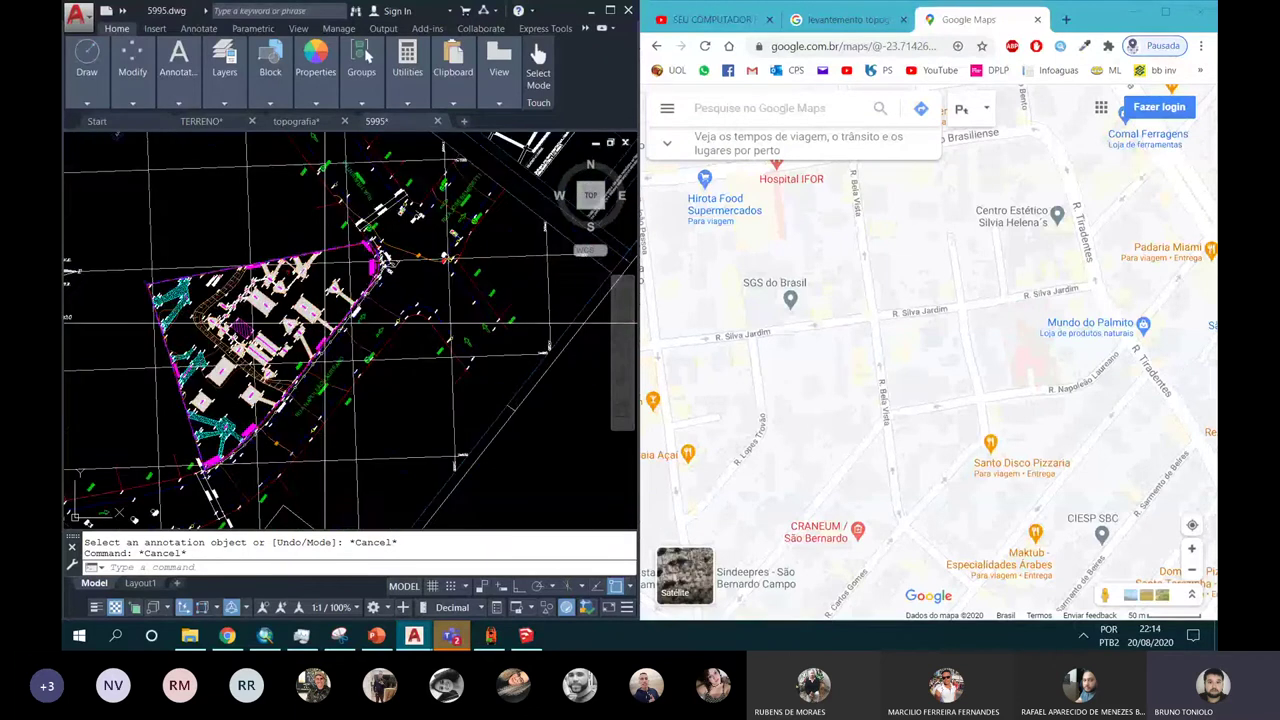
pyautogui.scroll(2, 365, 315)
pyautogui.moveTo(357, 326)
pyautogui.mouseDown(button='middle')
pyautogui.moveTo(423, 266)
pyautogui.moveTo(411, 295)
pyautogui.mouseUp(button='middle')
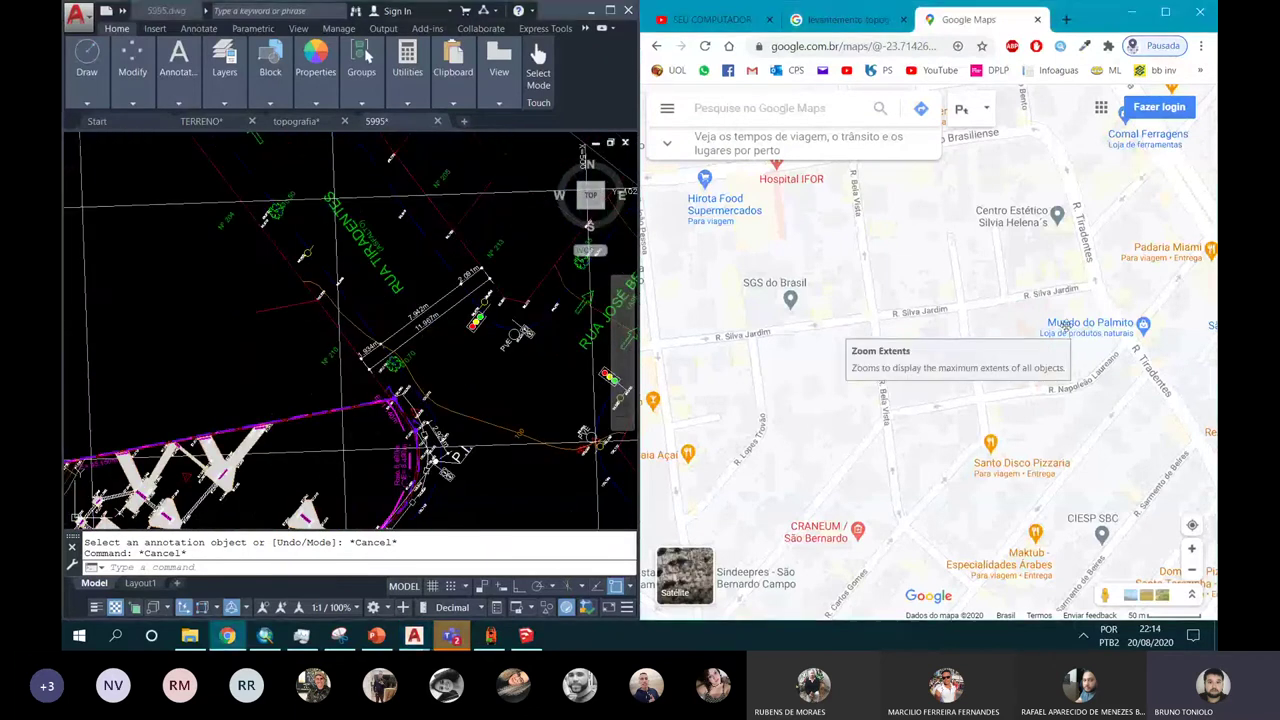
pyautogui.moveTo(1029, 320); pyautogui.dragTo(1008, 319)
pyautogui.scroll(2, 1008, 319)
pyautogui.scroll(1, 945, 328)
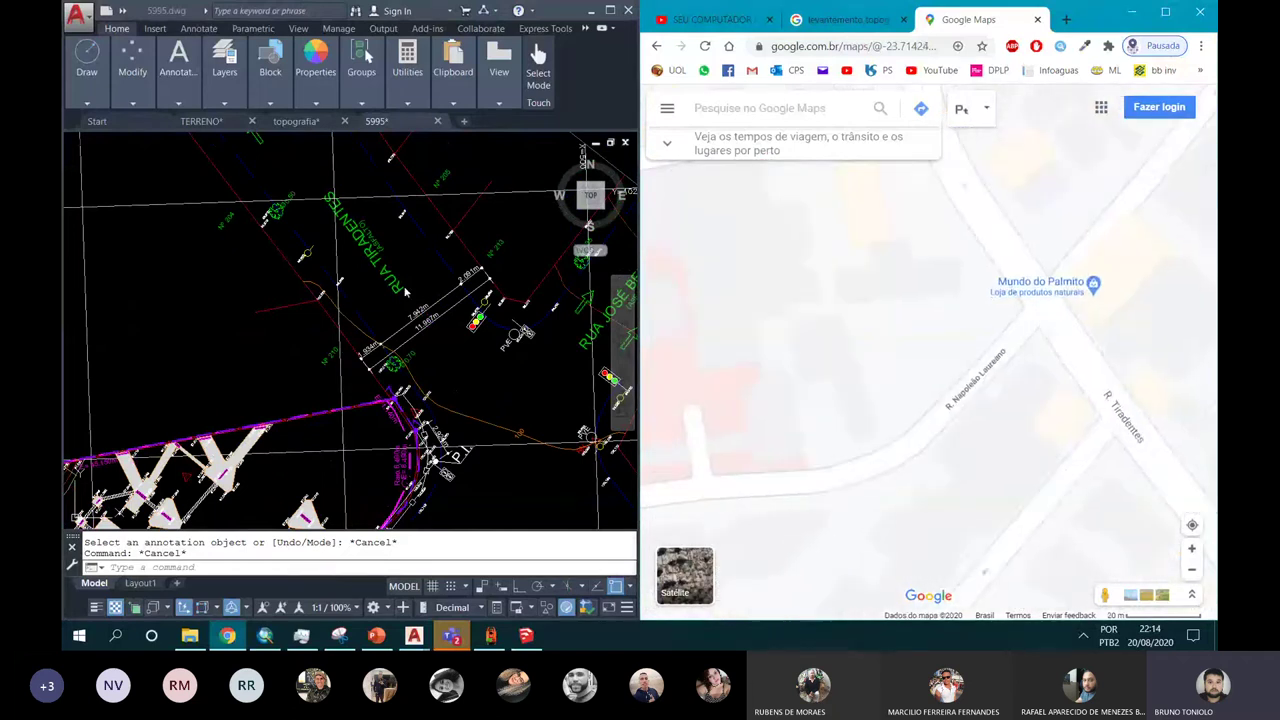
# Step: Pan the survey drawing to bring its north arrow toward the view centre
pyautogui.click(480, 266)
pyautogui.scroll(-5, 340, 272)
pyautogui.scroll(2, 335, 440)
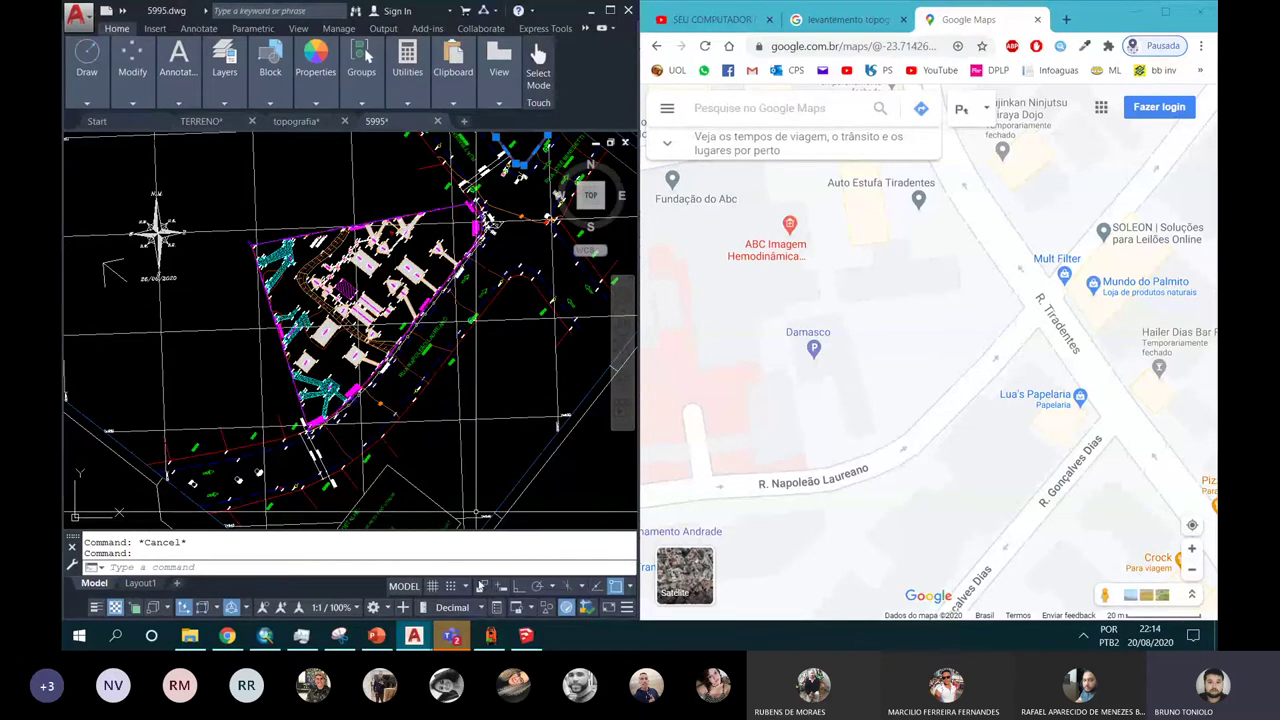
pyautogui.moveTo(297, 297); pyautogui.dragTo(434, 404, button='middle')
pyautogui.moveTo(204, 305); pyautogui.dragTo(287, 287, button='middle')
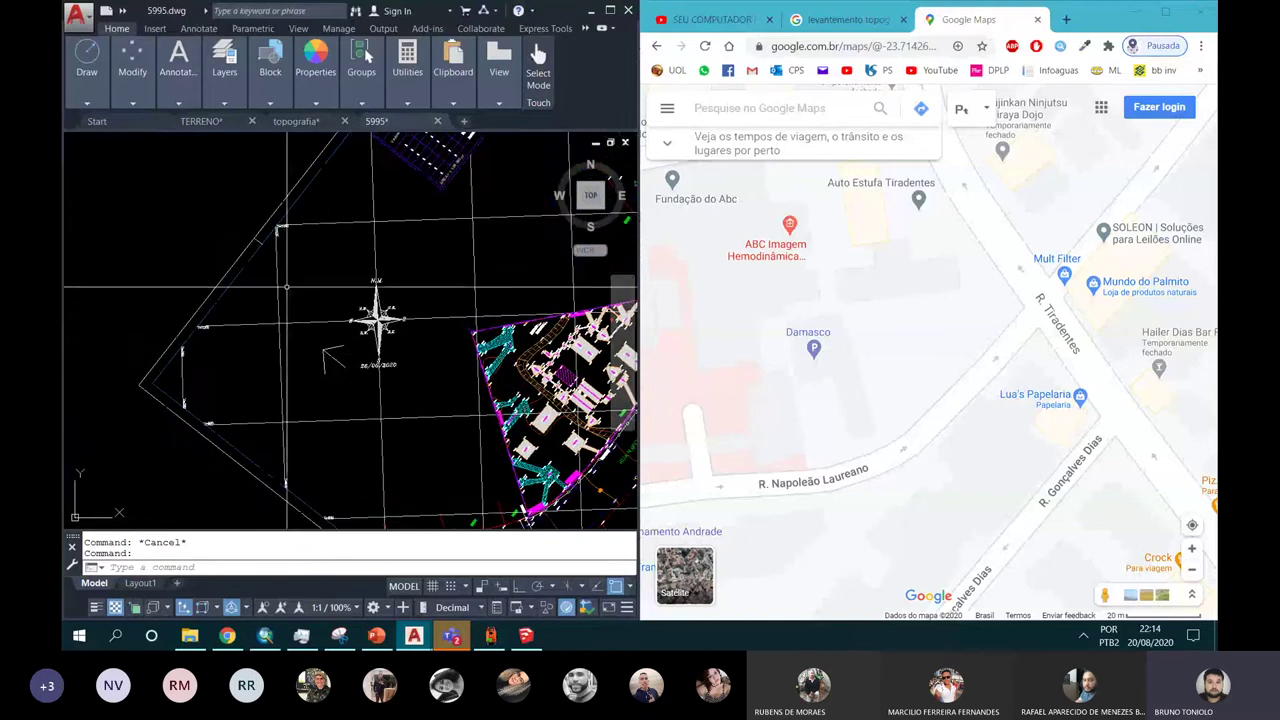
pyautogui.scroll(4, 260, 312)
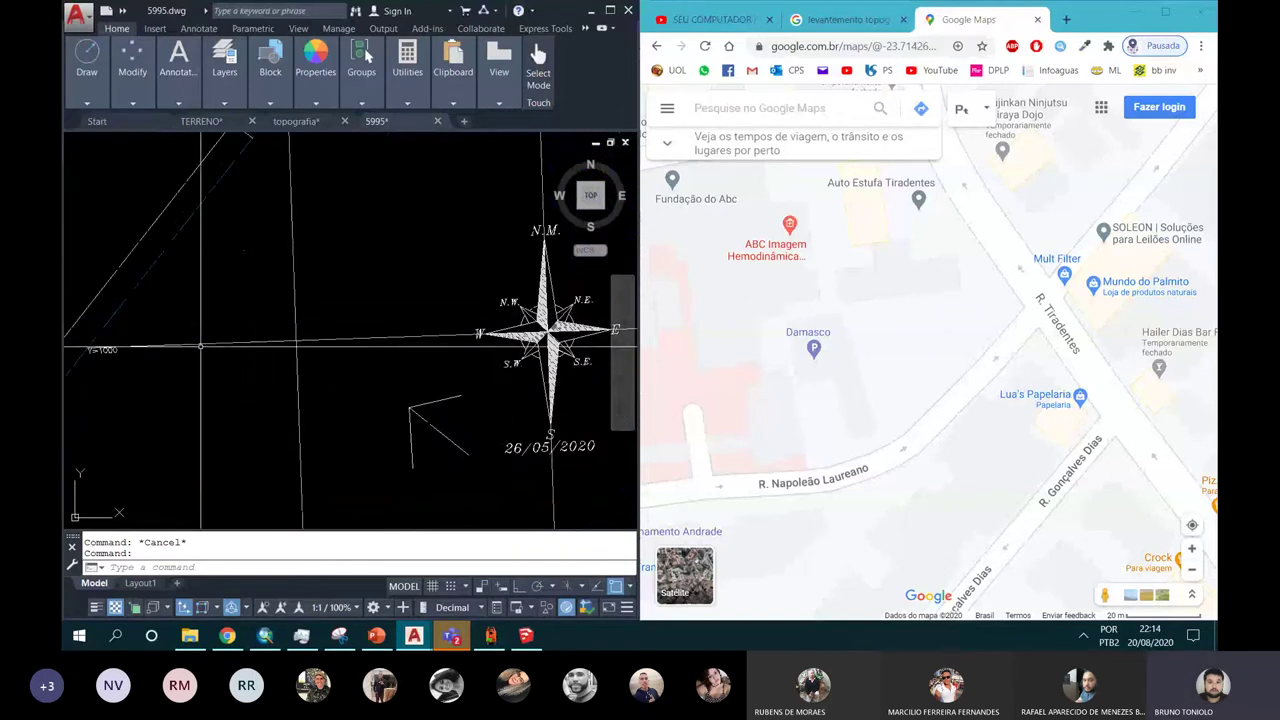
# Step: Zoom and pan the 5995 drawing around the compass rose and the X=380/Y=980 grid lines
pyautogui.scroll(2, 204, 345)
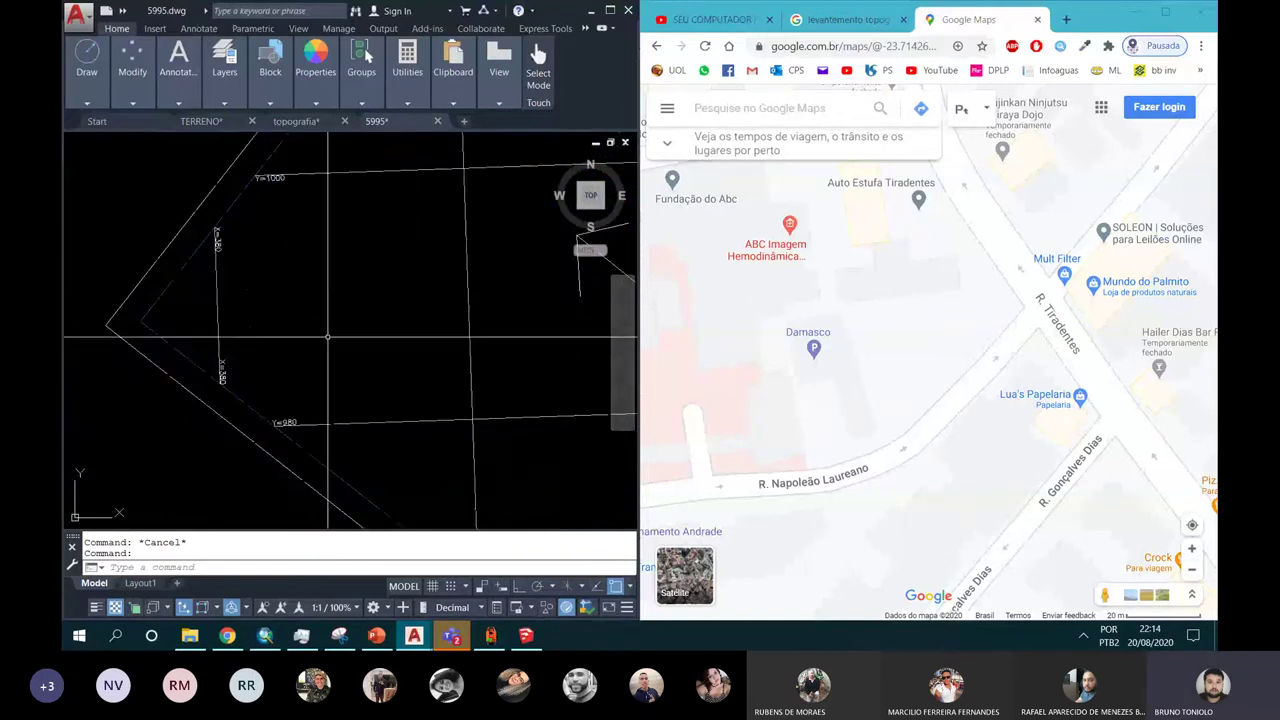
pyautogui.moveTo(204, 345); pyautogui.dragTo(291, 438, button='middle')
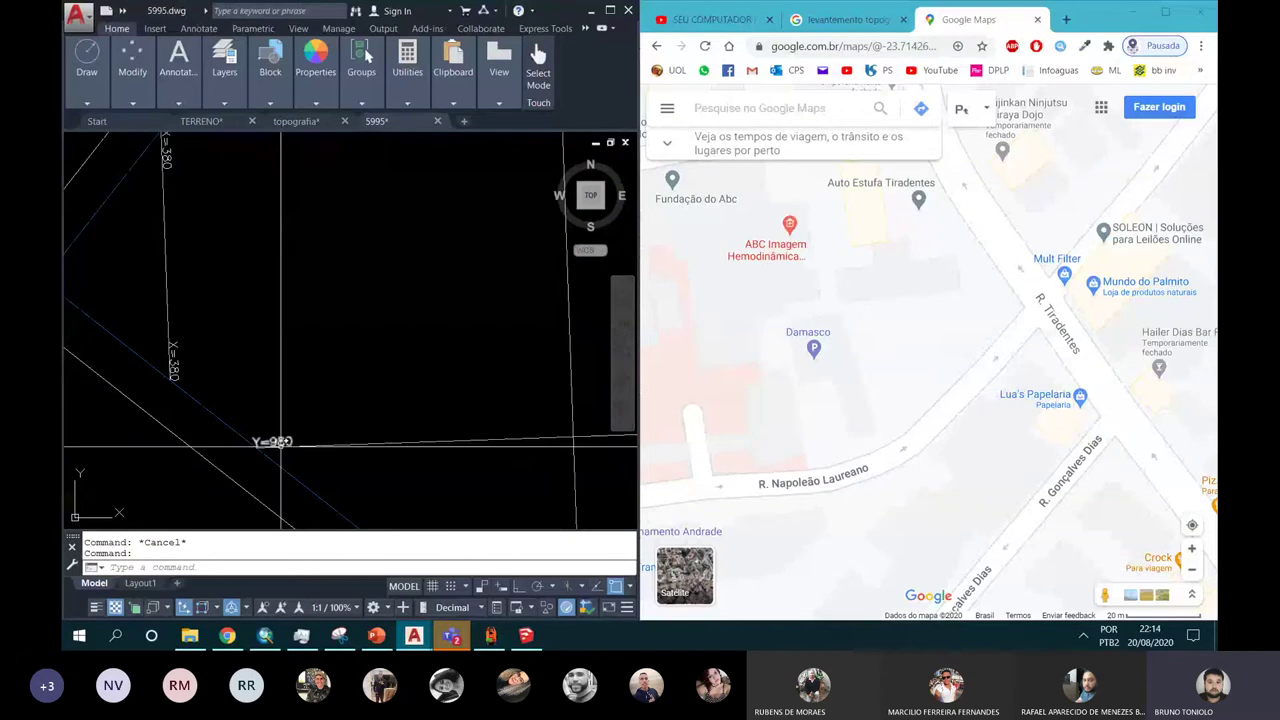
pyautogui.scroll(-2, 281, 441)
pyautogui.scroll(-1, 281, 441)
pyautogui.scroll(2, 281, 441)
pyautogui.moveTo(295, 343); pyautogui.dragTo(230, 300, button='middle')
pyautogui.scroll(3, 219, 293)
pyautogui.scroll(-2, 219, 293)
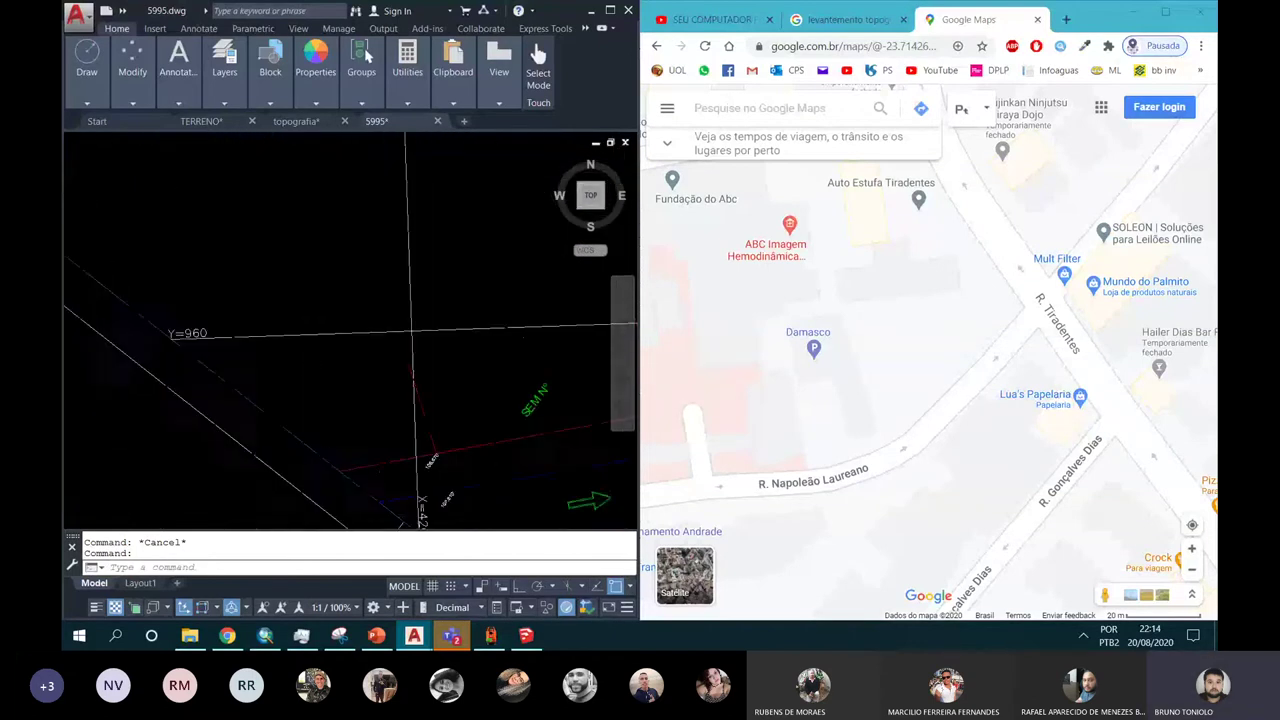
pyautogui.scroll(2, 300, 380)
pyautogui.scroll(-2, 320, 390)
pyautogui.scroll(3, 344, 406)
pyautogui.scroll(-2, 344, 406)
pyautogui.scroll(-2, 344, 406)
pyautogui.scroll(-2, 344, 406)
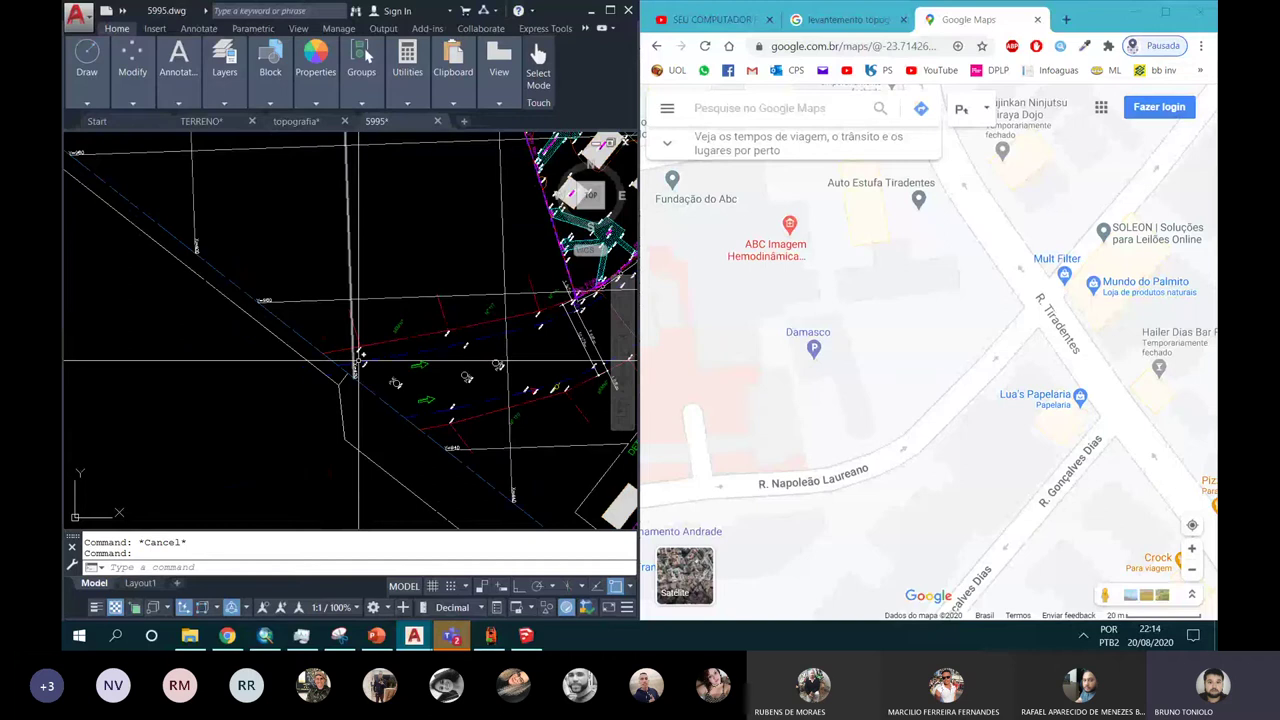
pyautogui.scroll(3, 358, 356)
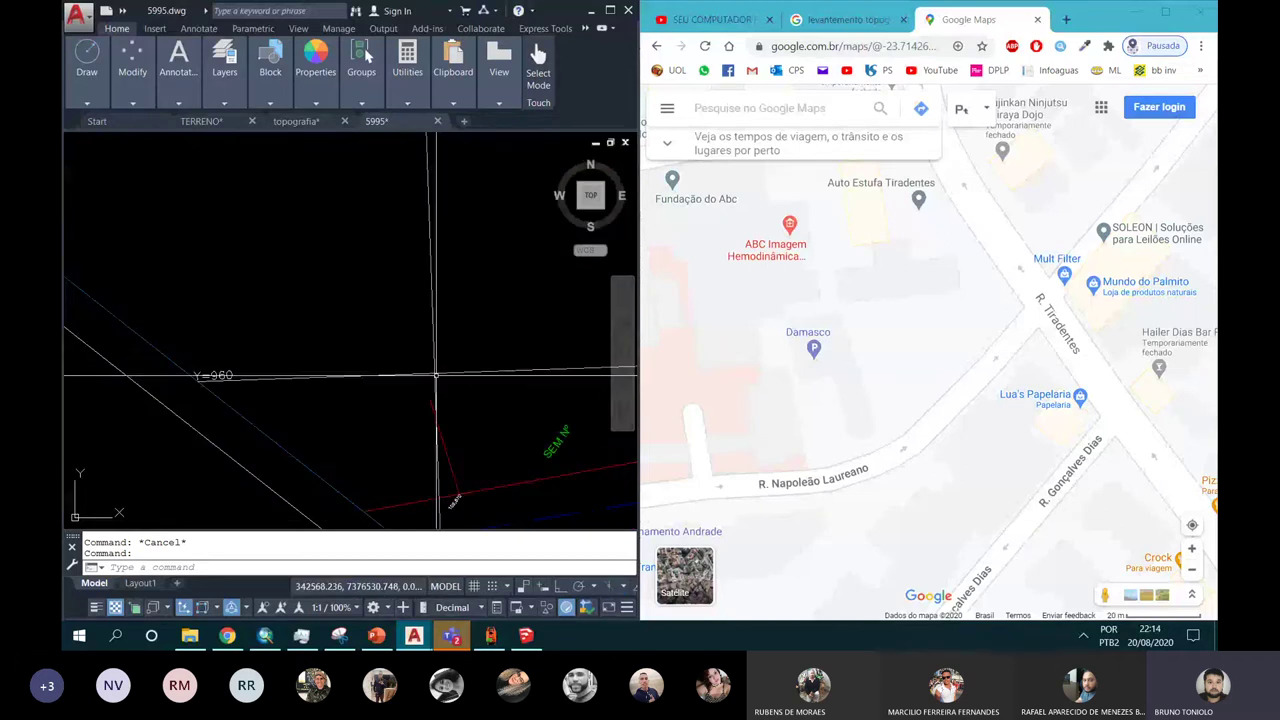
pyautogui.scroll(-2, 436, 376)
# Step: Centre the Y=980/X=400 grid intersection and maximise the AutoCAD window
pyautogui.moveTo(508, 277); pyautogui.dragTo(288, 273, button='middle')
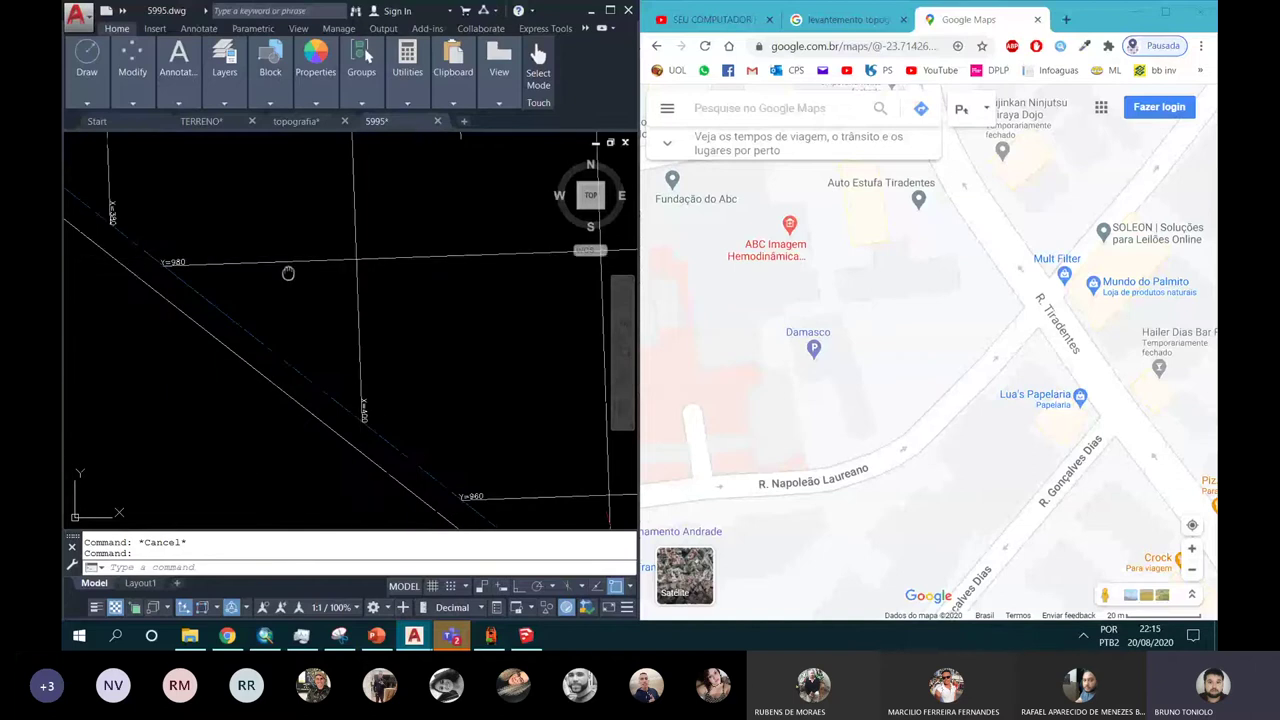
pyautogui.scroll(-3, 288, 273)
pyautogui.scroll(4, 448, 406)
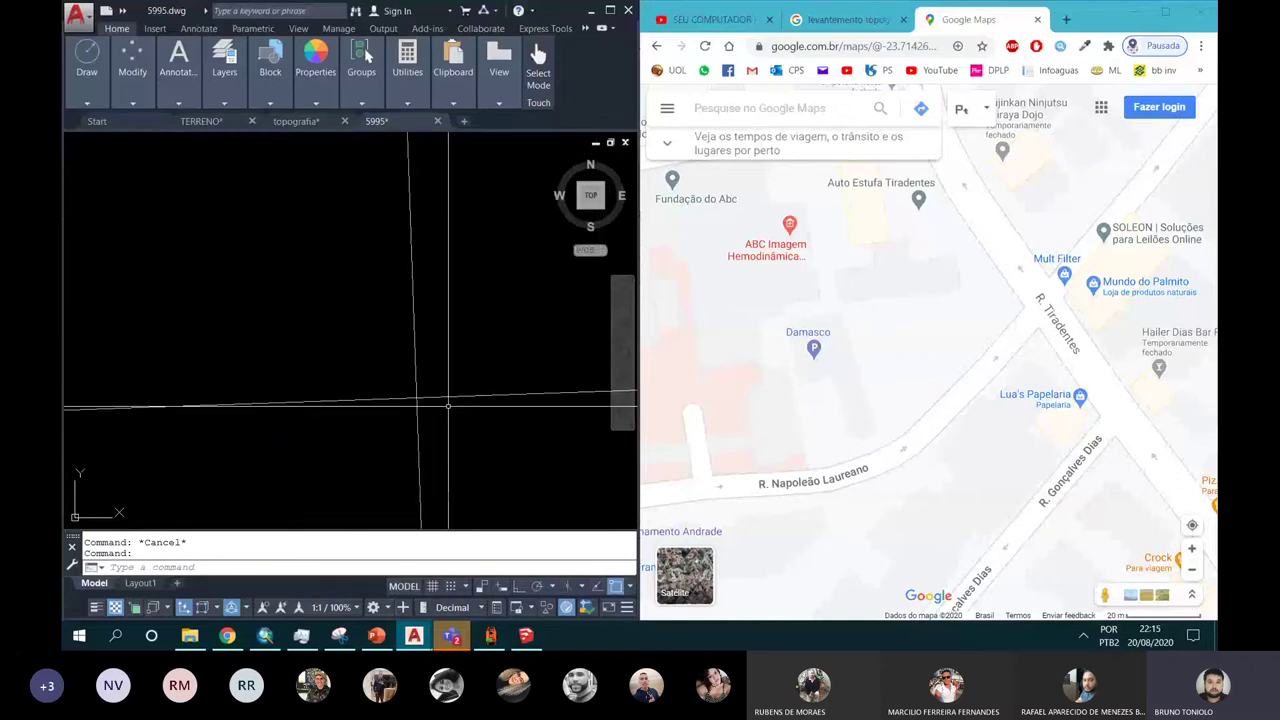
pyautogui.moveTo(448, 406)
pyautogui.mouseDown(button='middle')
pyautogui.moveTo(364, 311)
pyautogui.moveTo(391, 316)
pyautogui.moveTo(420, 269)
pyautogui.moveTo(364, 377)
pyautogui.moveTo(562, 450)
pyautogui.mouseUp(button='middle')
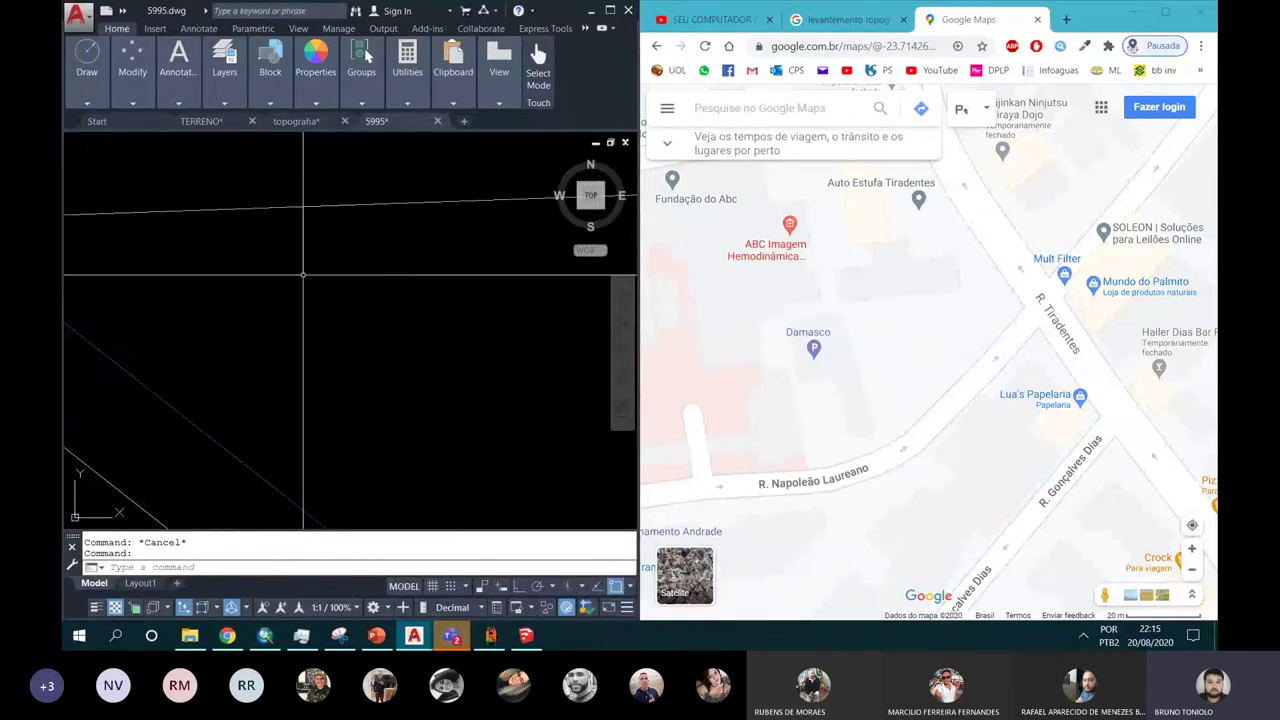
pyautogui.moveTo(562, 450); pyautogui.dragTo(545, 515, button='middle')
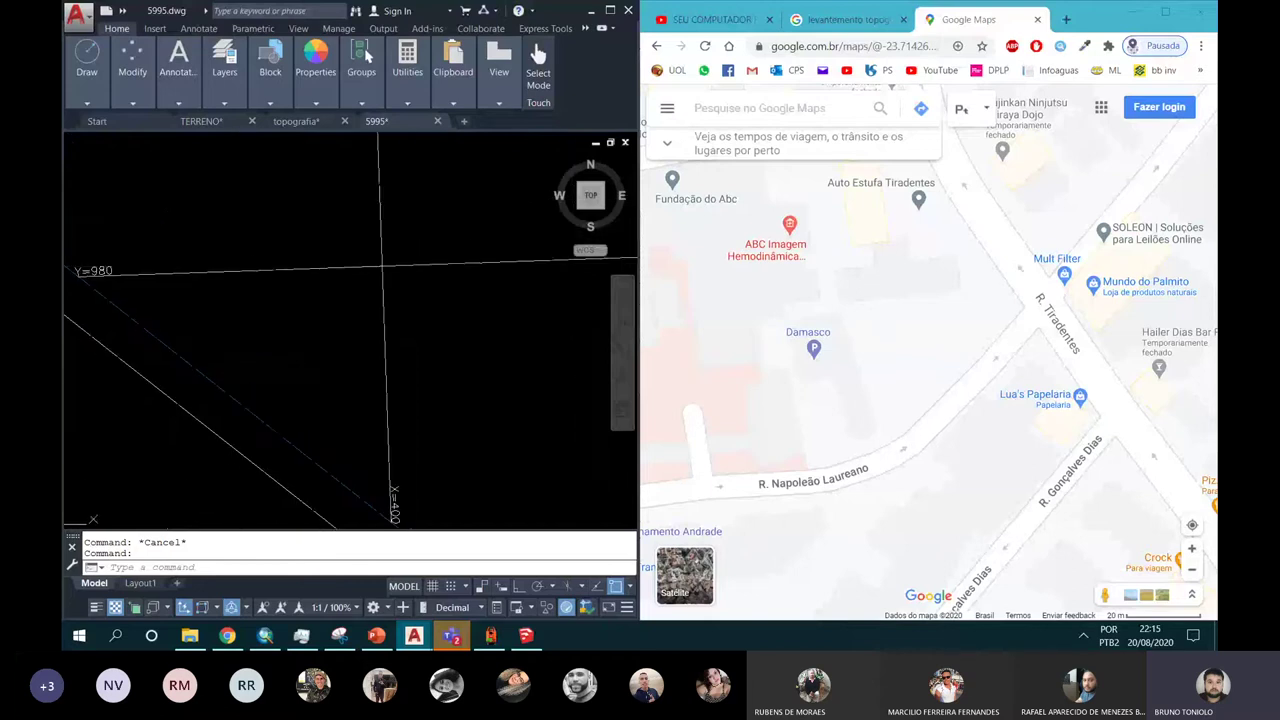
pyautogui.click(610, 10)
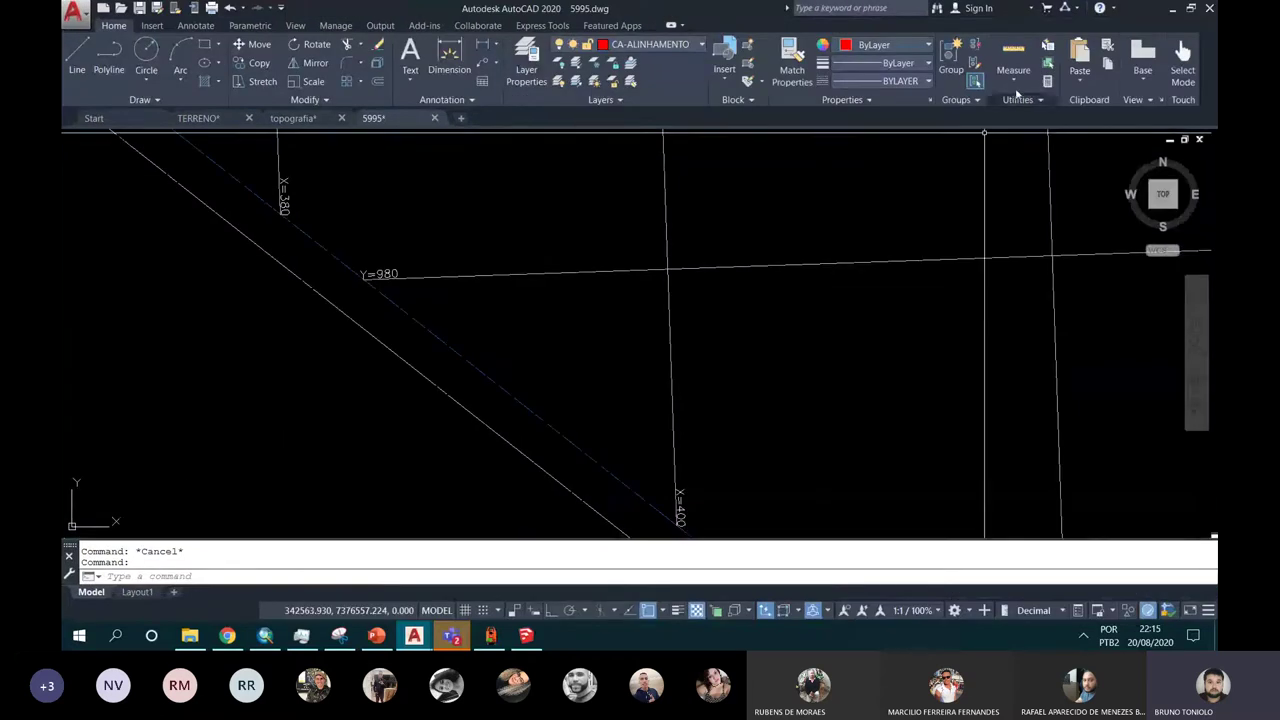
# Step: ID the grid intersection with an INT snap, reading X 342547.479, Y 7376550.158
pyautogui.click(1013, 80)
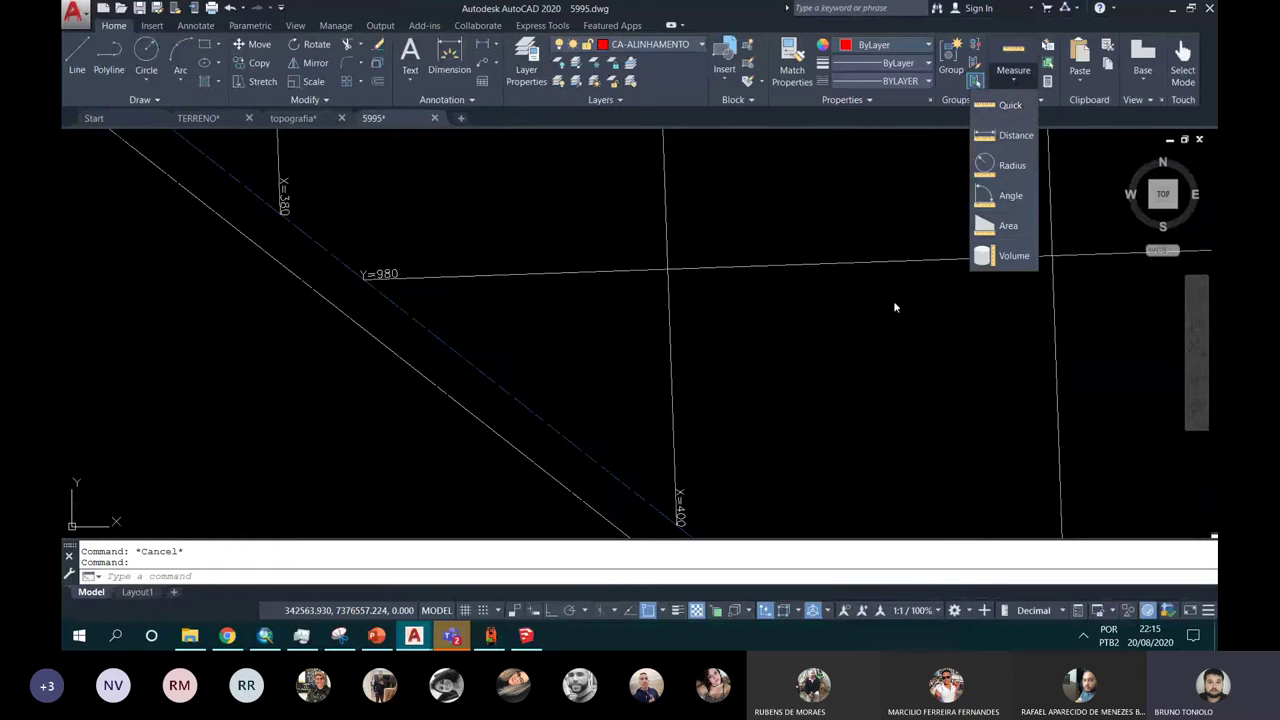
pyautogui.click(1013, 99)
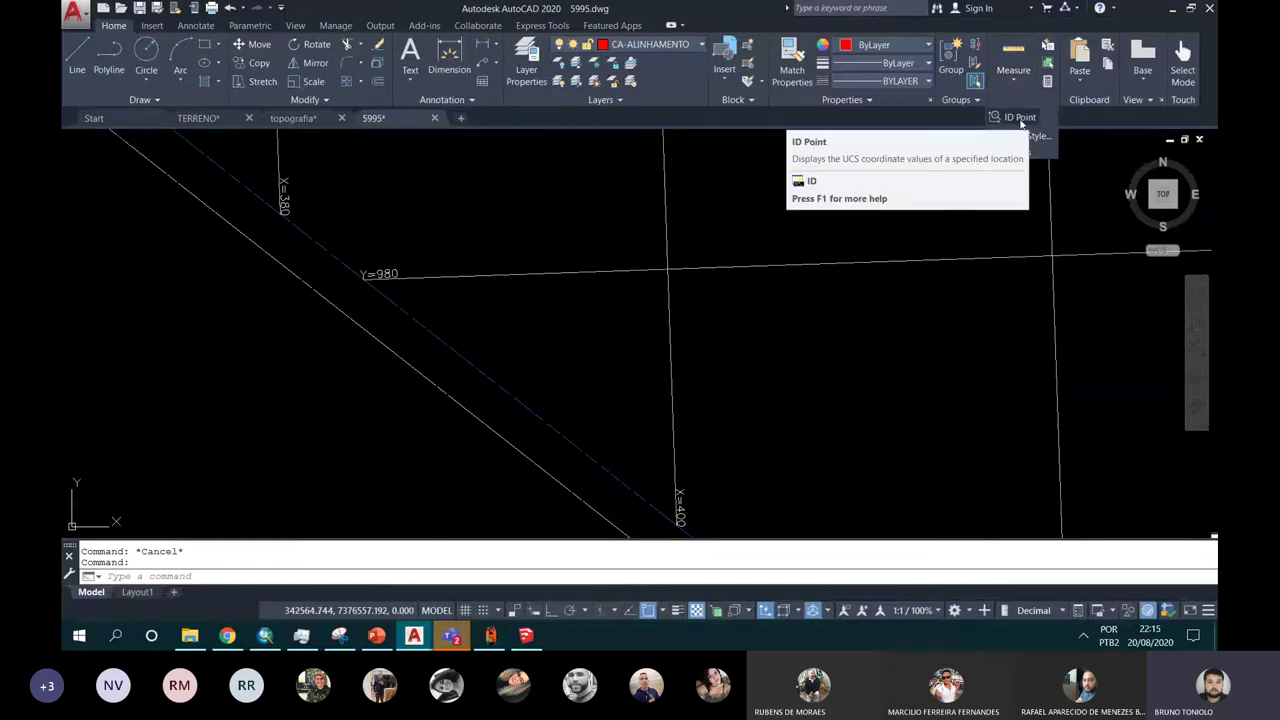
pyautogui.click(1021, 120)
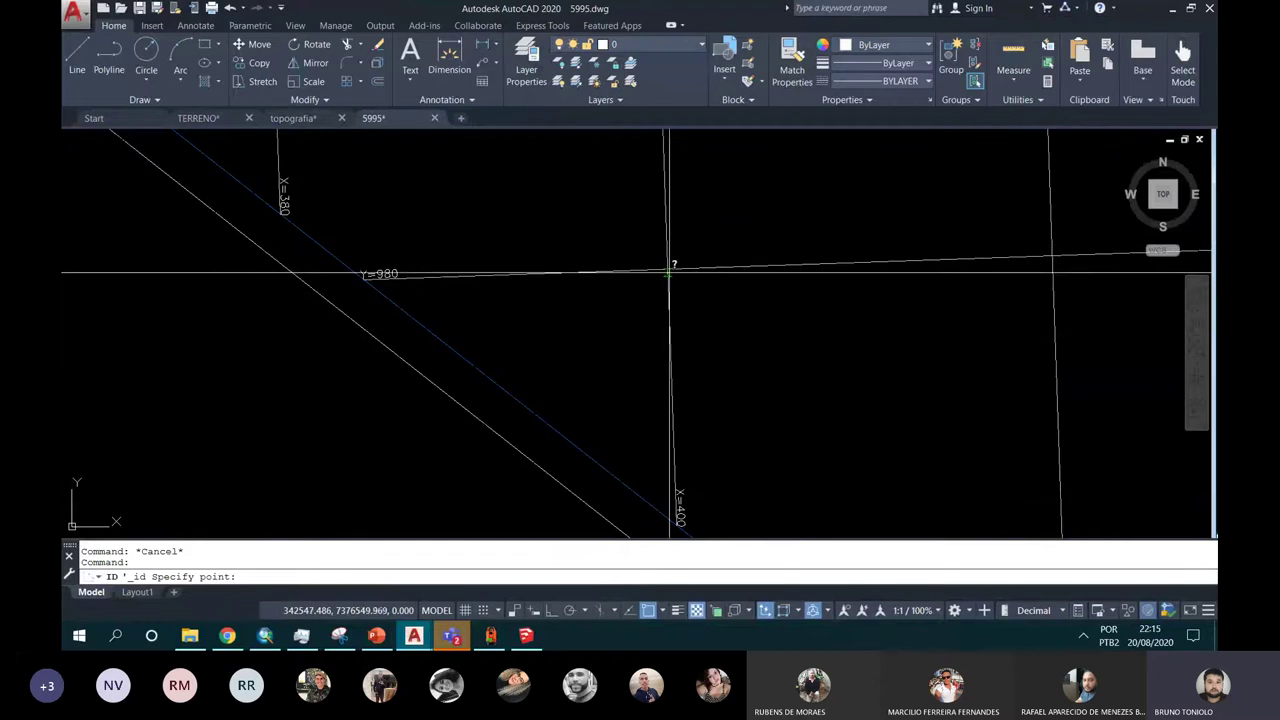
pyautogui.write('int')
pyautogui.press('space')
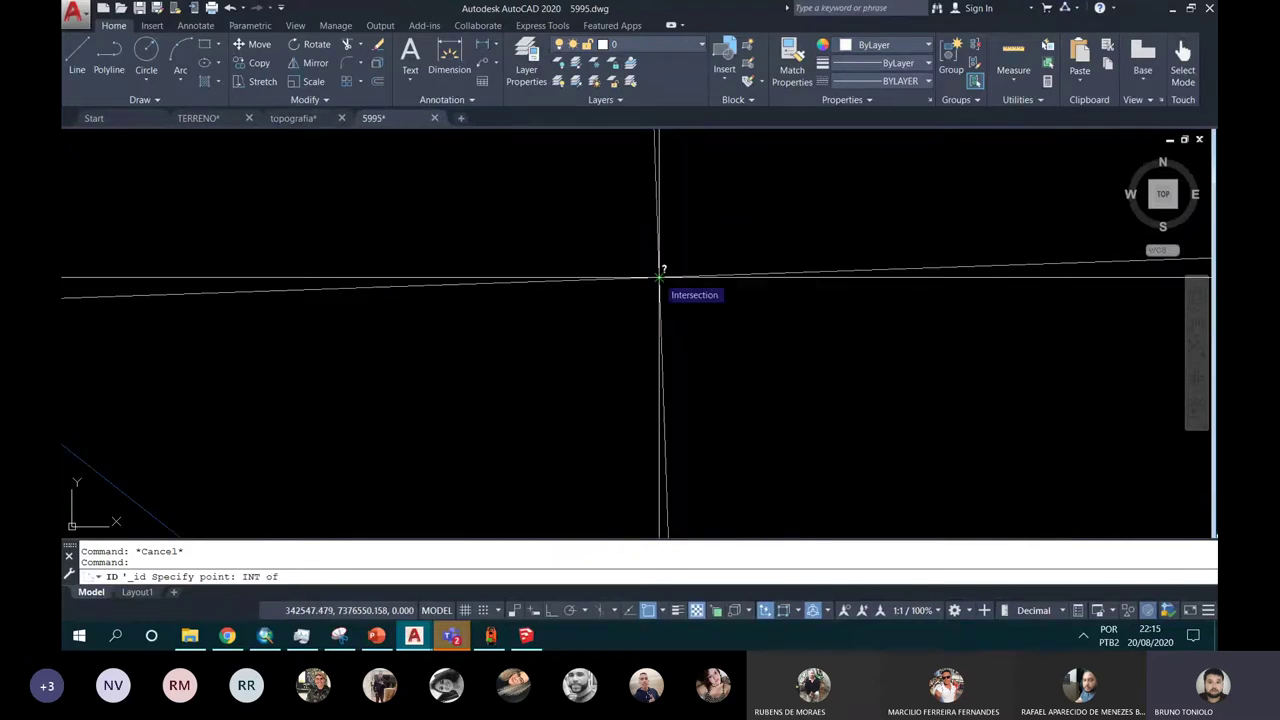
pyautogui.click(658, 276)
# Step: Zoom out and start the Move command with a selection window around the drawing
pyautogui.scroll(-1, 522, 308)
pyautogui.scroll(-2, 515, 320)
pyautogui.scroll(-2, 505, 336)
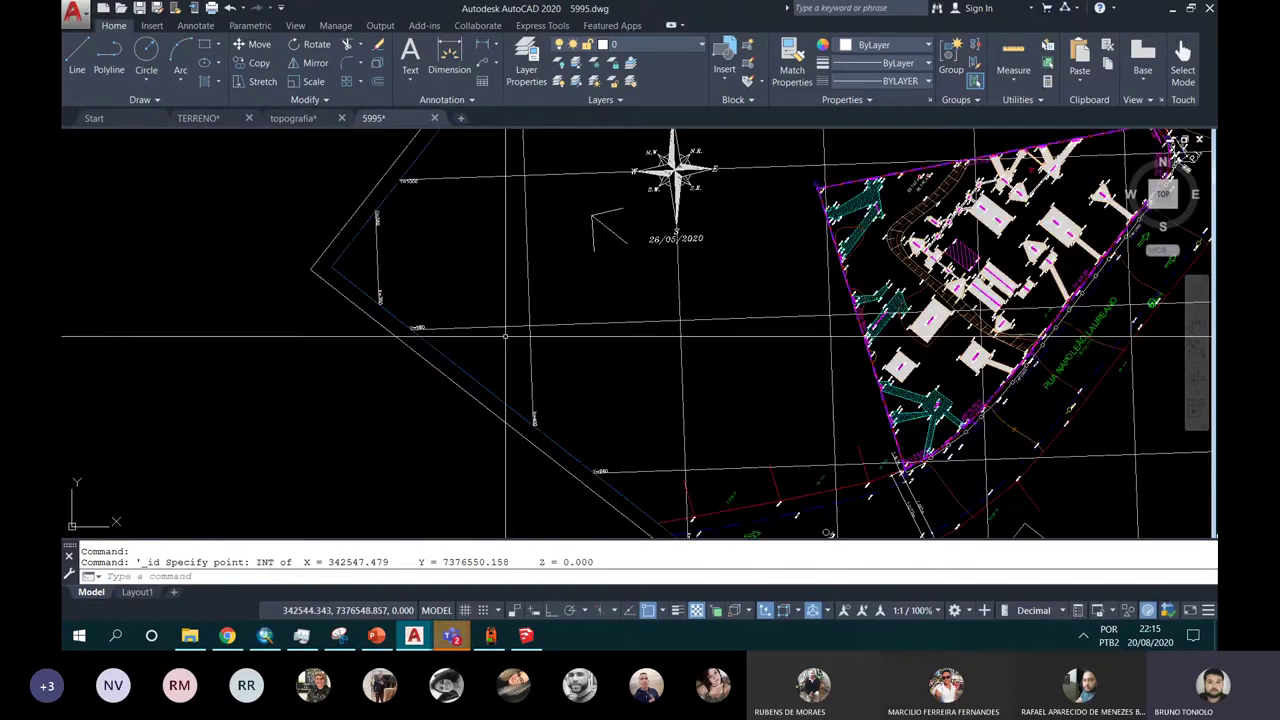
pyautogui.scroll(-5, 505, 337)
pyautogui.write('m')
pyautogui.click(437, 171)
# Step: Move all 1593 objects from the INT-snapped grid intersection to 400,980
pyautogui.click(820, 437)
pyautogui.press('space')
pyautogui.scroll(3, 625, 285)
pyautogui.scroll(3, 483, 267)
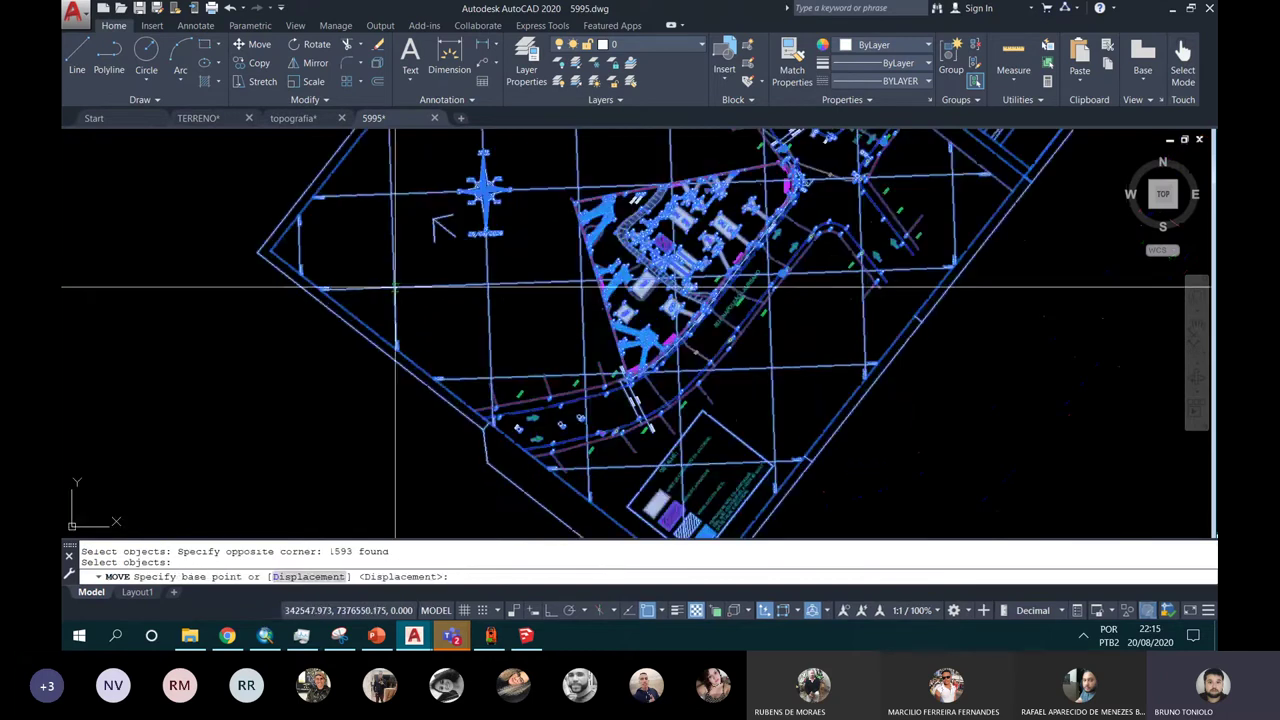
pyautogui.write('int')
pyautogui.scroll(3, 440, 230)
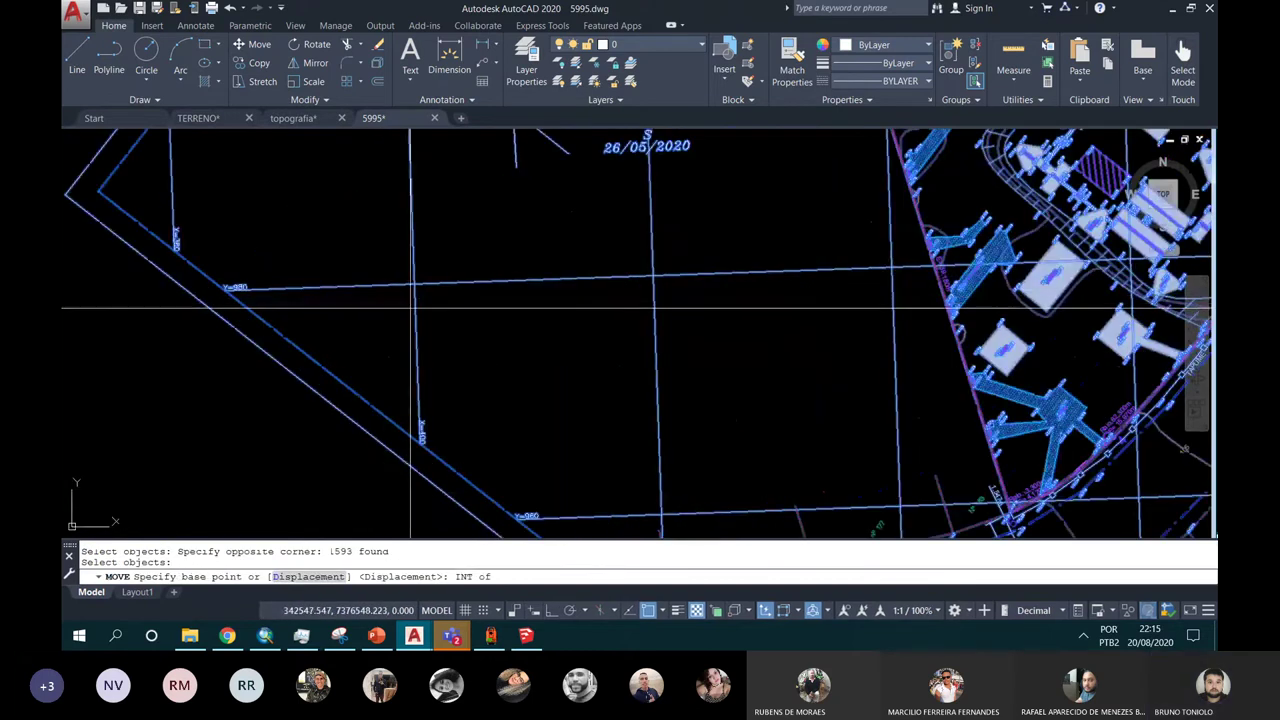
pyautogui.click(413, 302)
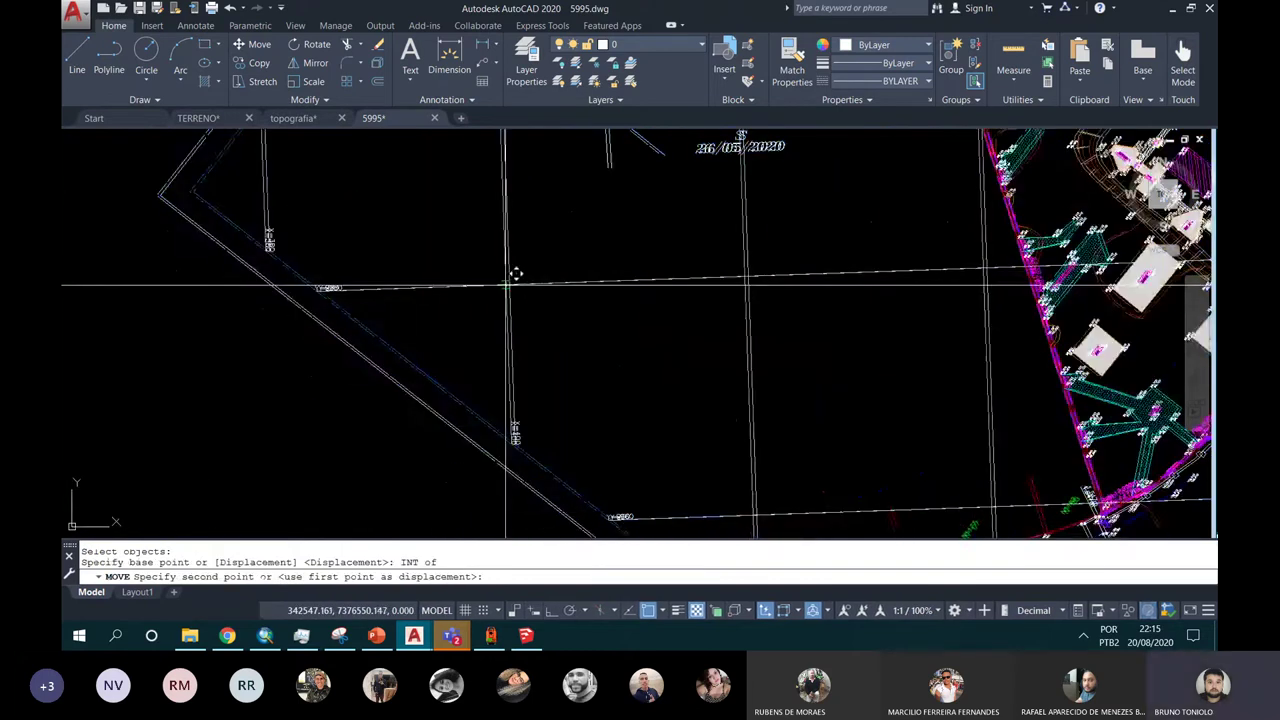
pyautogui.write('400')
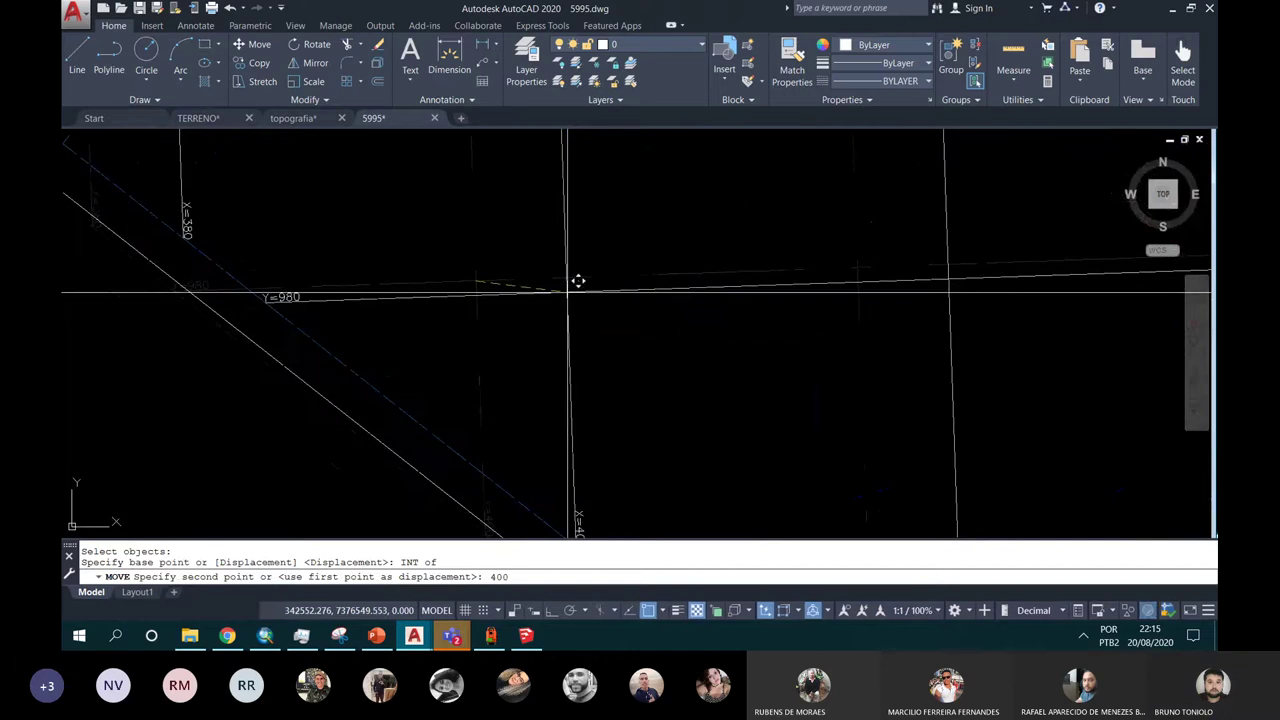
pyautogui.write(',980')
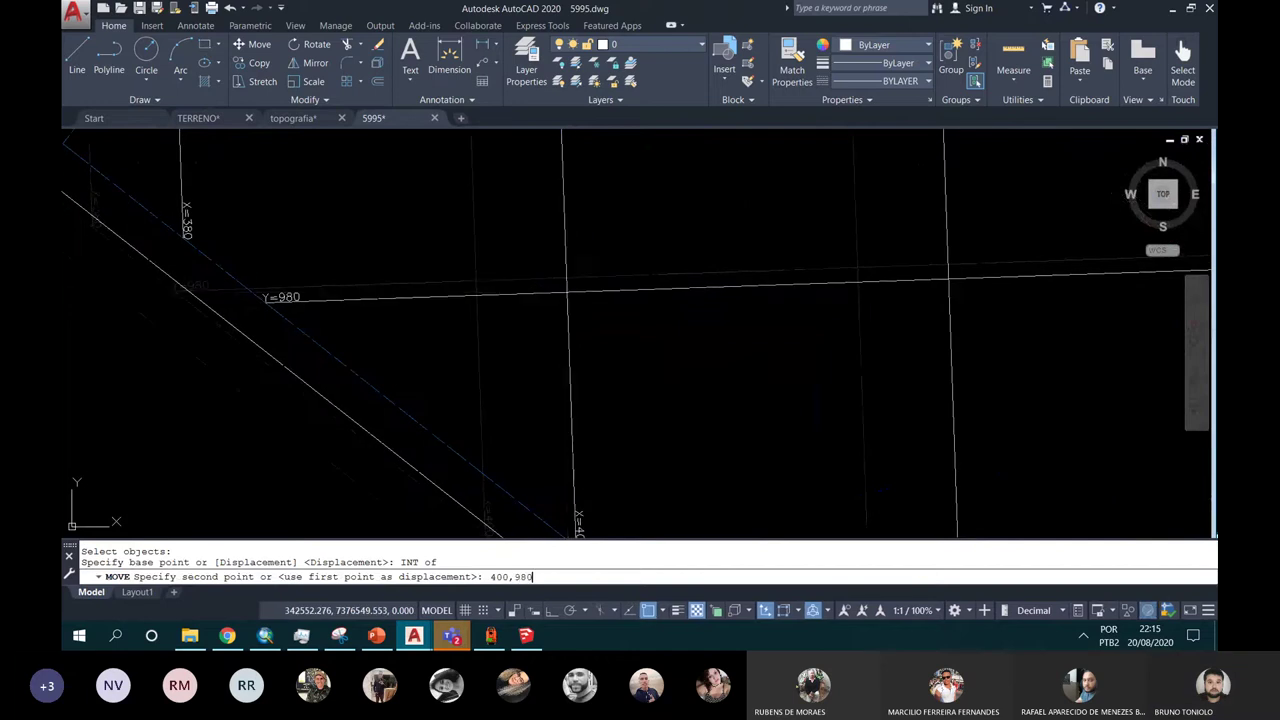
pyautogui.press('Return')
# Step: Zoom the view in on the relocated Y=980 grid lines
pyautogui.middleClick(540, 355)
pyautogui.middleClick(540, 355)
pyautogui.scroll(3, 540, 355)
pyautogui.scroll(3, 529, 340)
pyautogui.scroll(3, 500, 330)
pyautogui.moveTo(471, 322); pyautogui.dragTo(490, 245, button='middle')
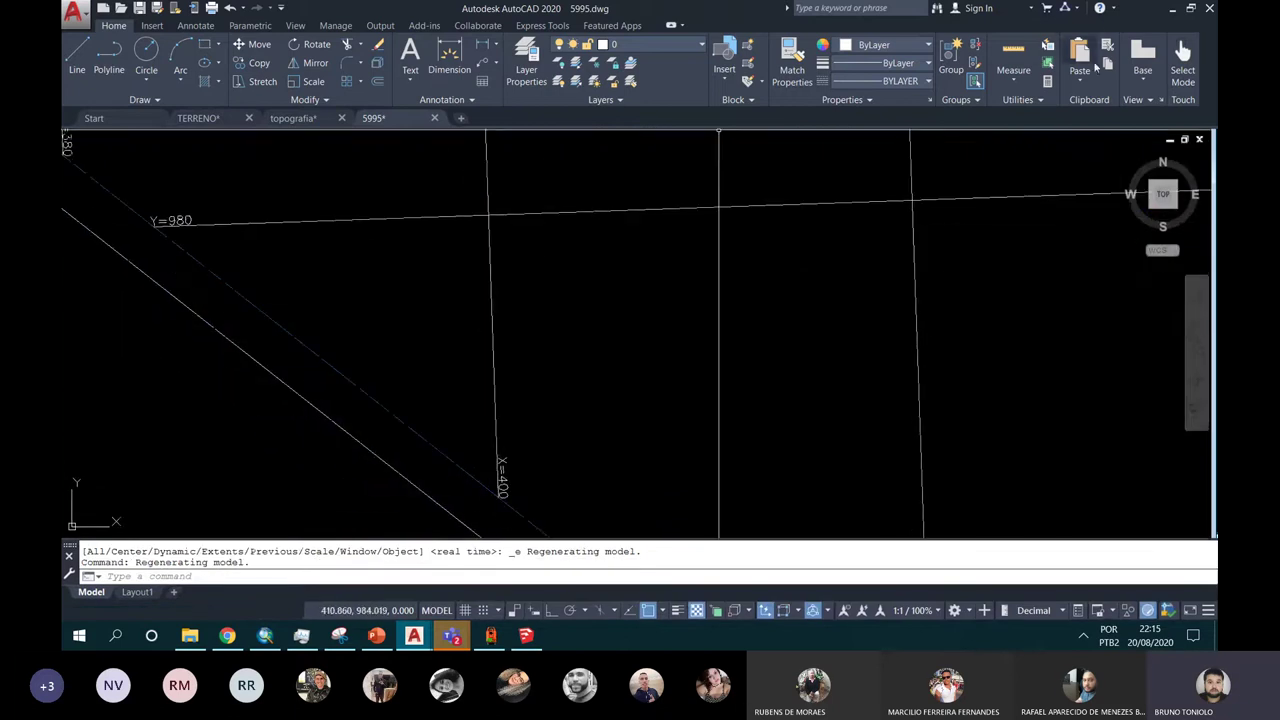
pyautogui.click(1027, 100)
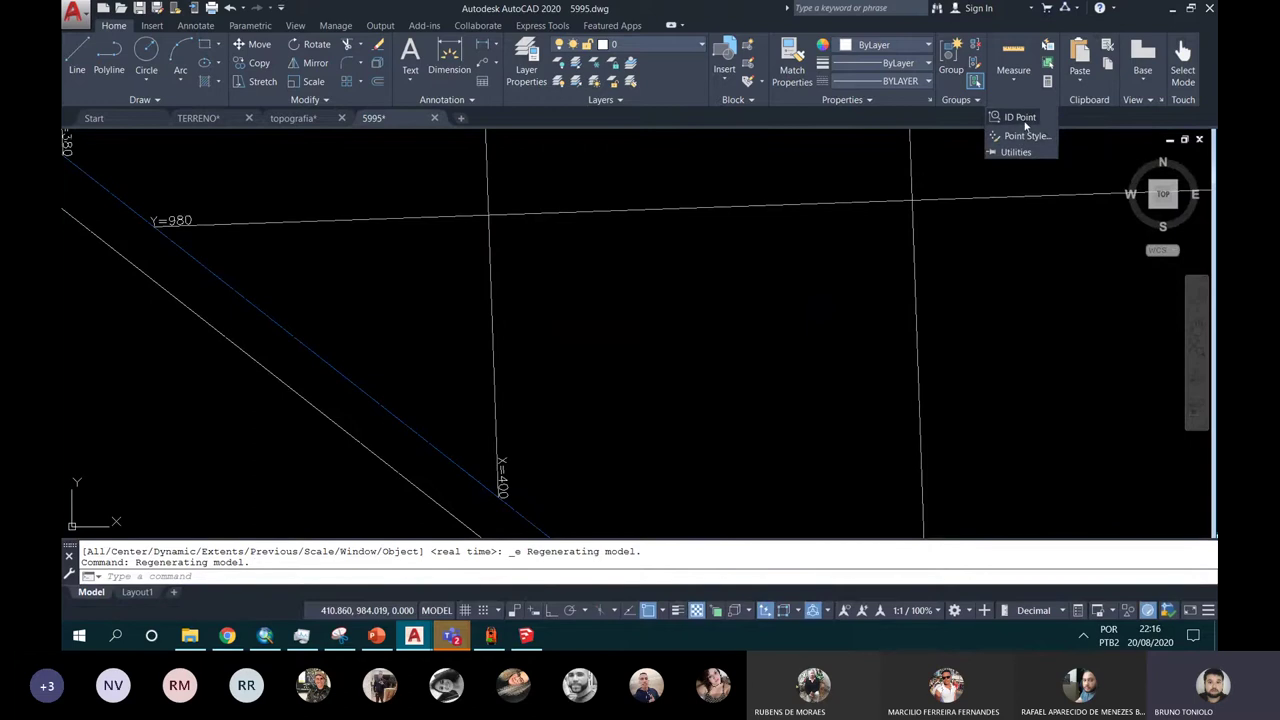
# Step: ID the Y=980/X=400 intersection with INT snap and confirm it reads X 400, Y 980
pyautogui.click(1020, 117)
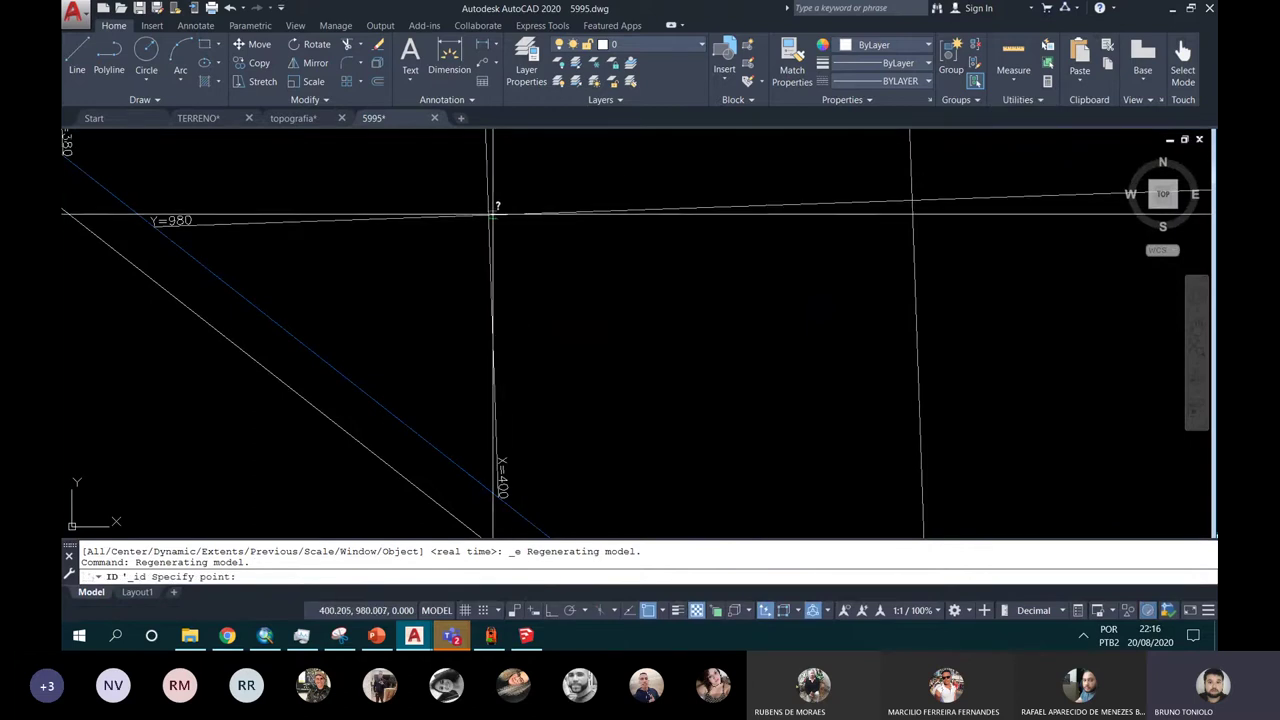
pyautogui.write('INT')
pyautogui.press('Return')
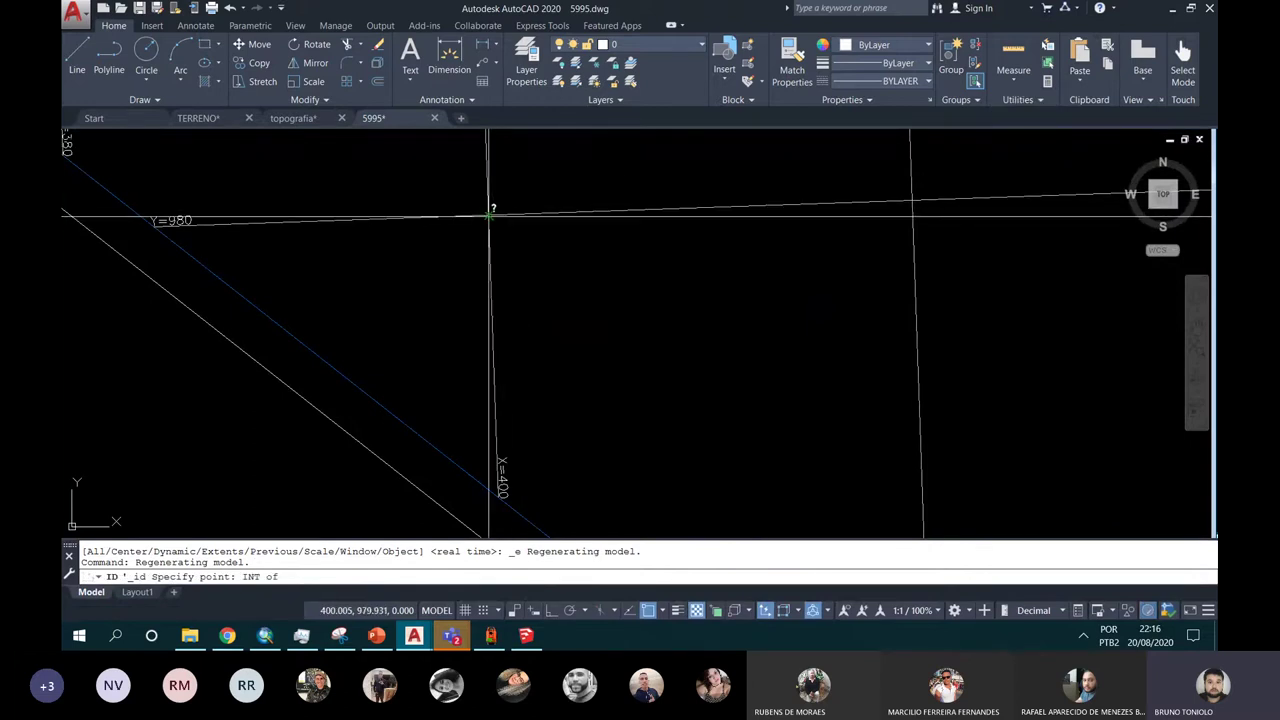
pyautogui.click(489, 215)
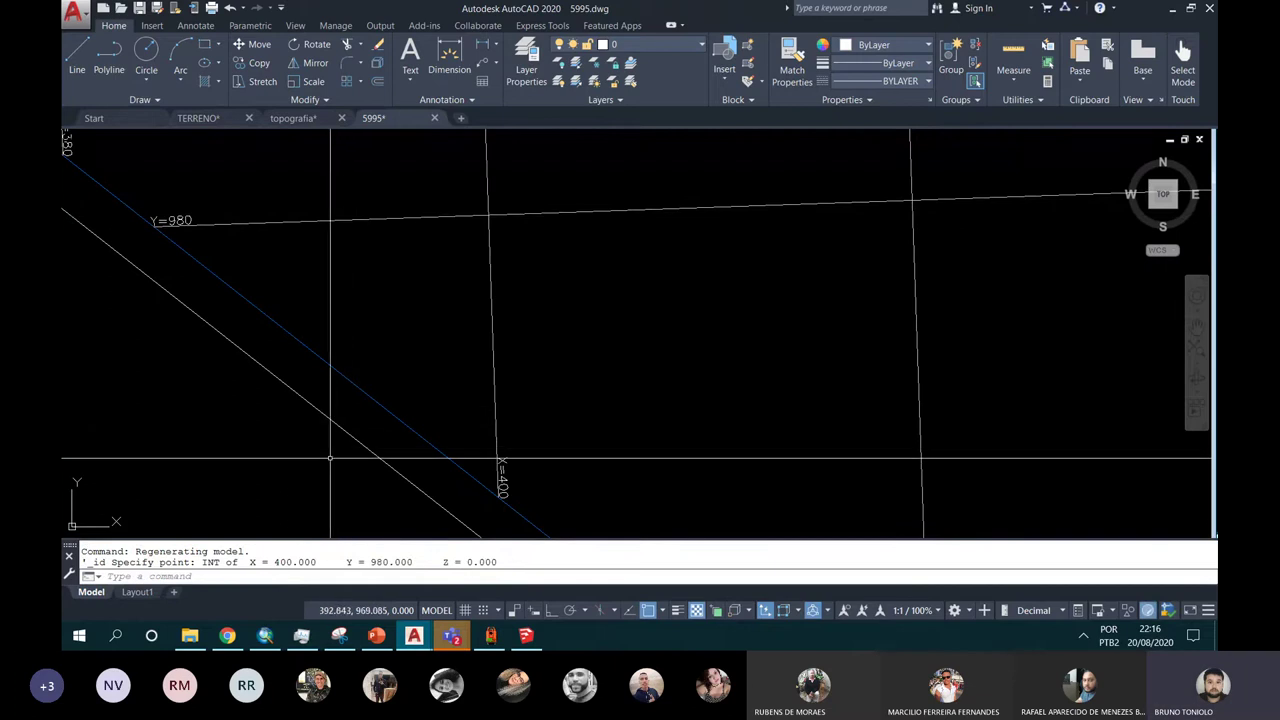
pyautogui.moveTo(273, 562); pyautogui.dragTo(292, 562)
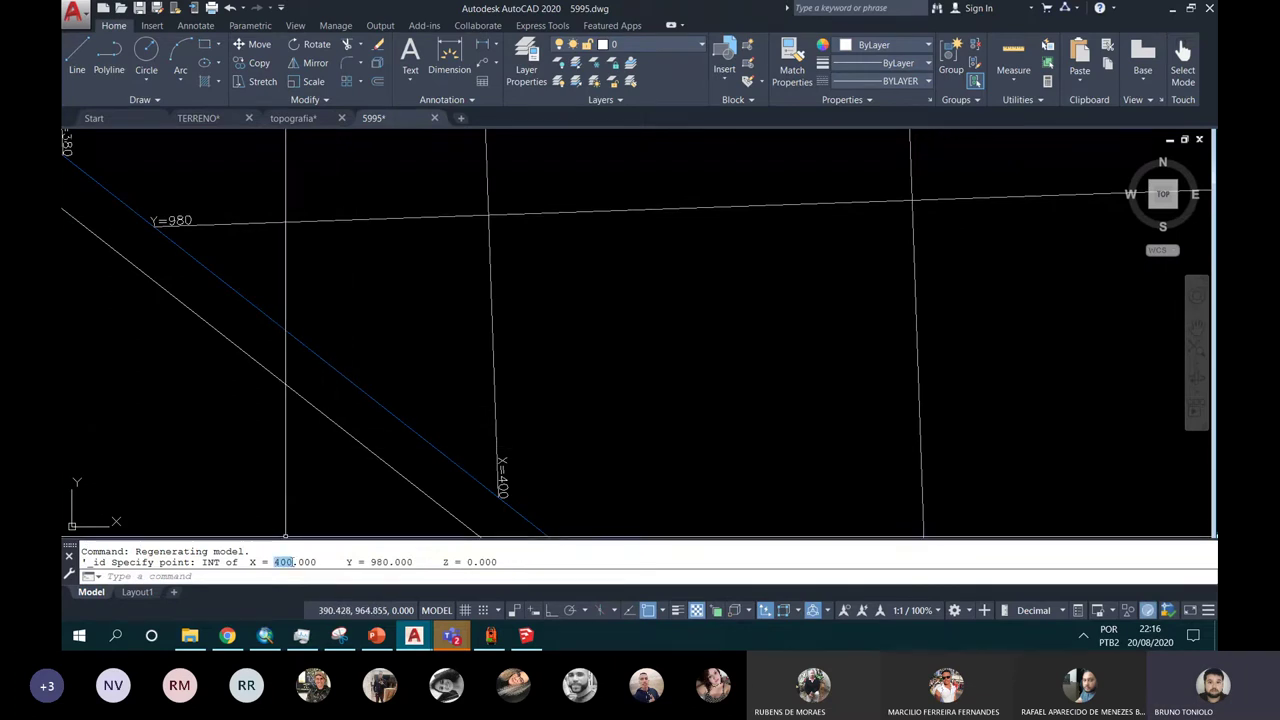
pyautogui.moveTo(370, 562); pyautogui.dragTo(392, 562)
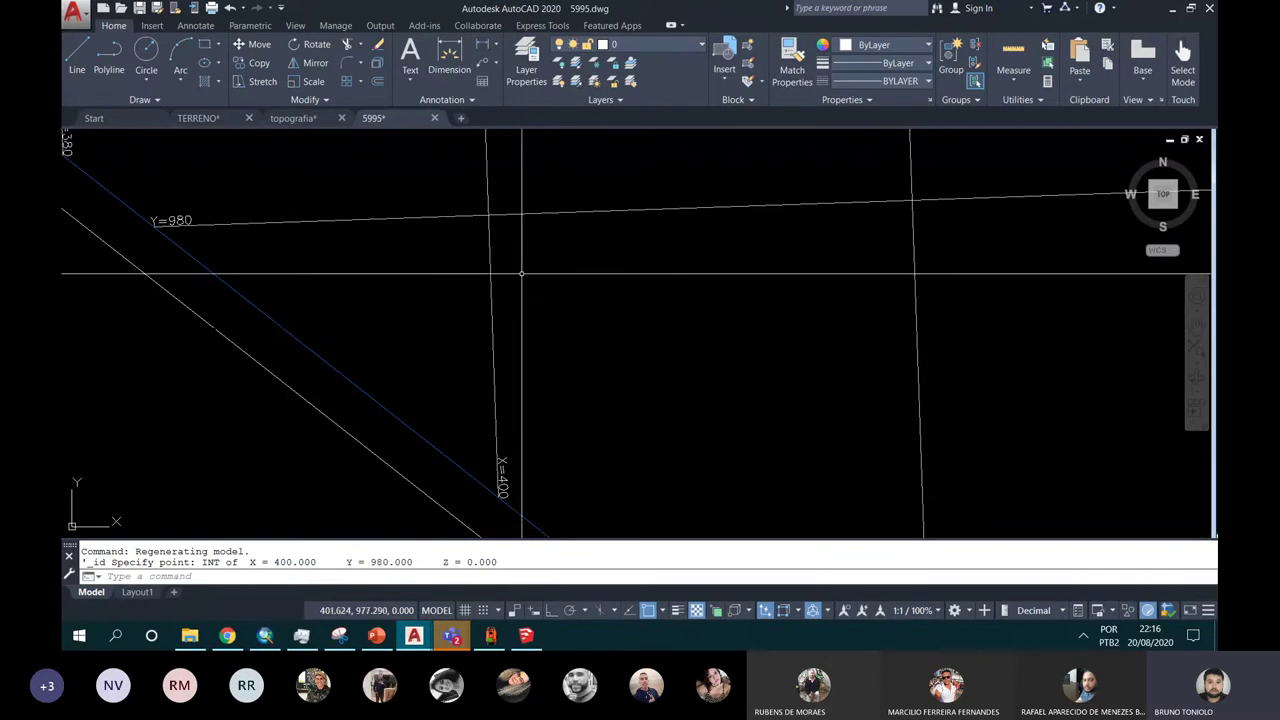
pyautogui.scroll(-10, 521, 272)
pyautogui.scroll(2, 692, 365)
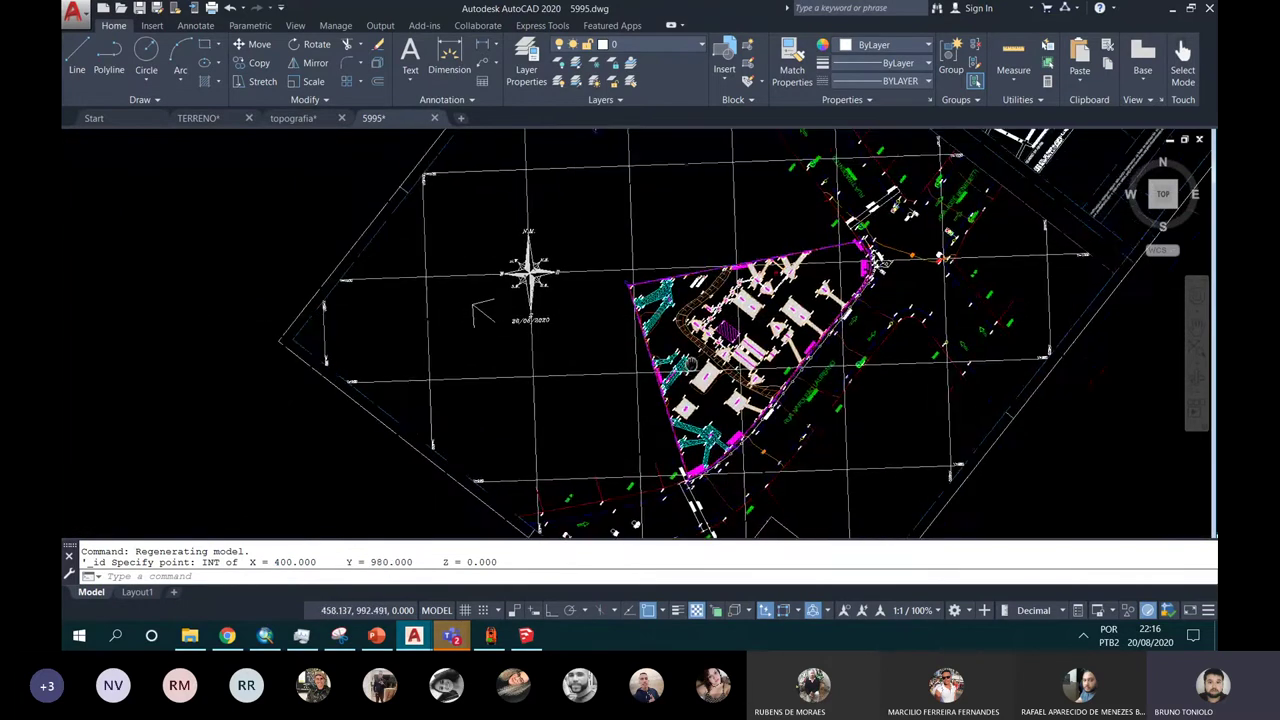
pyautogui.moveTo(882, 258); pyautogui.dragTo(697, 418, button='middle')
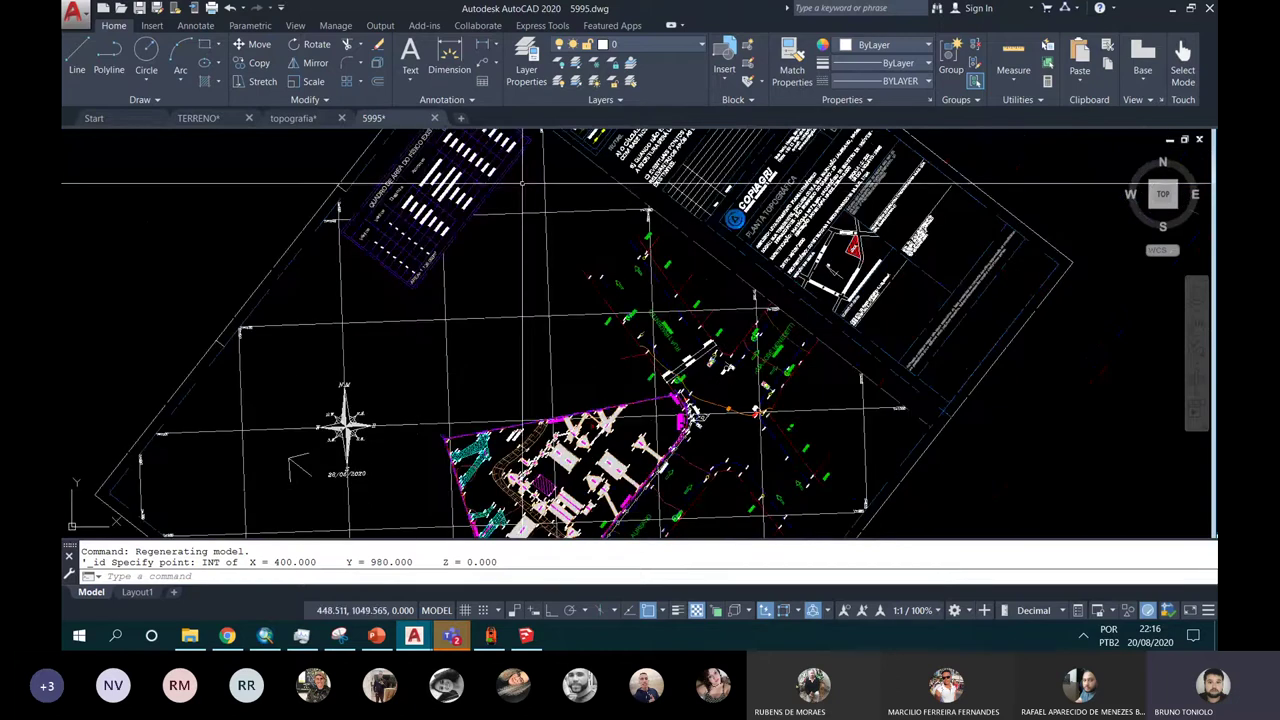
# Step: Zoom to the Y=1040/X=480 grid crossing and ID a point near it
pyautogui.scroll(5, 660, 300)
pyautogui.scroll(1, 650, 212)
pyautogui.scroll(1, 650, 212)
pyautogui.scroll(1, 648, 210)
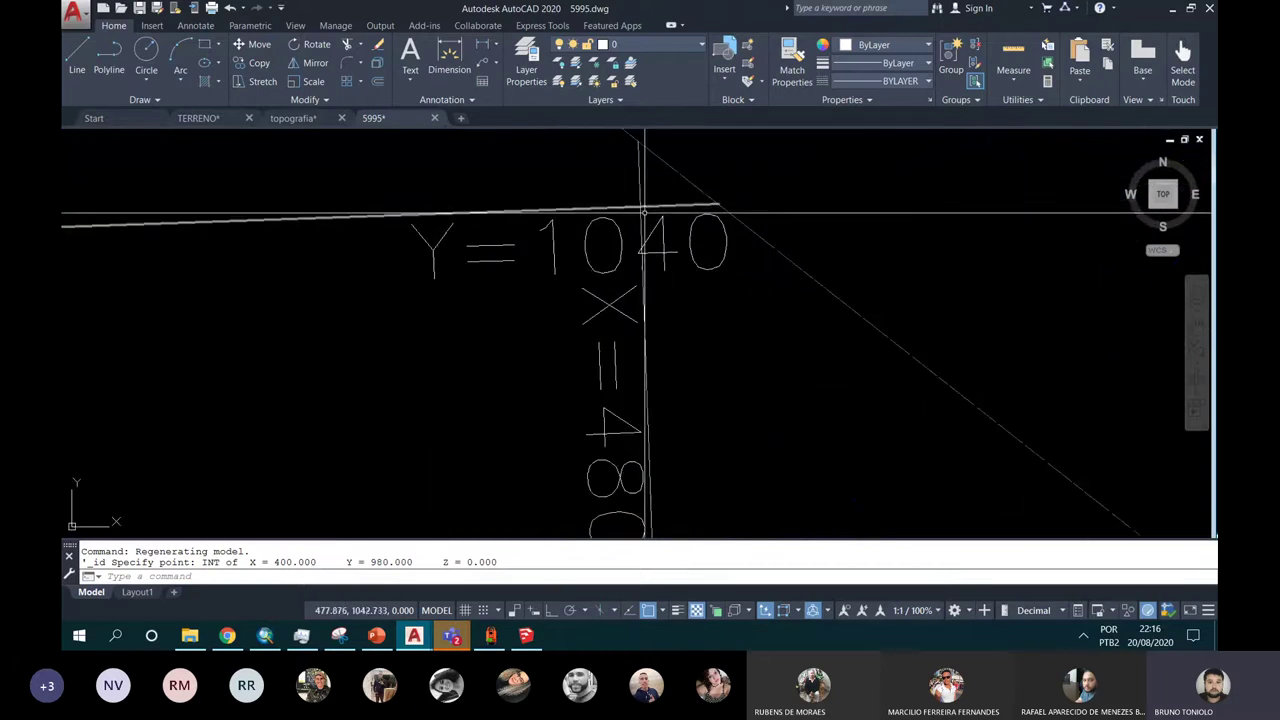
pyautogui.scroll(-2, 646, 206)
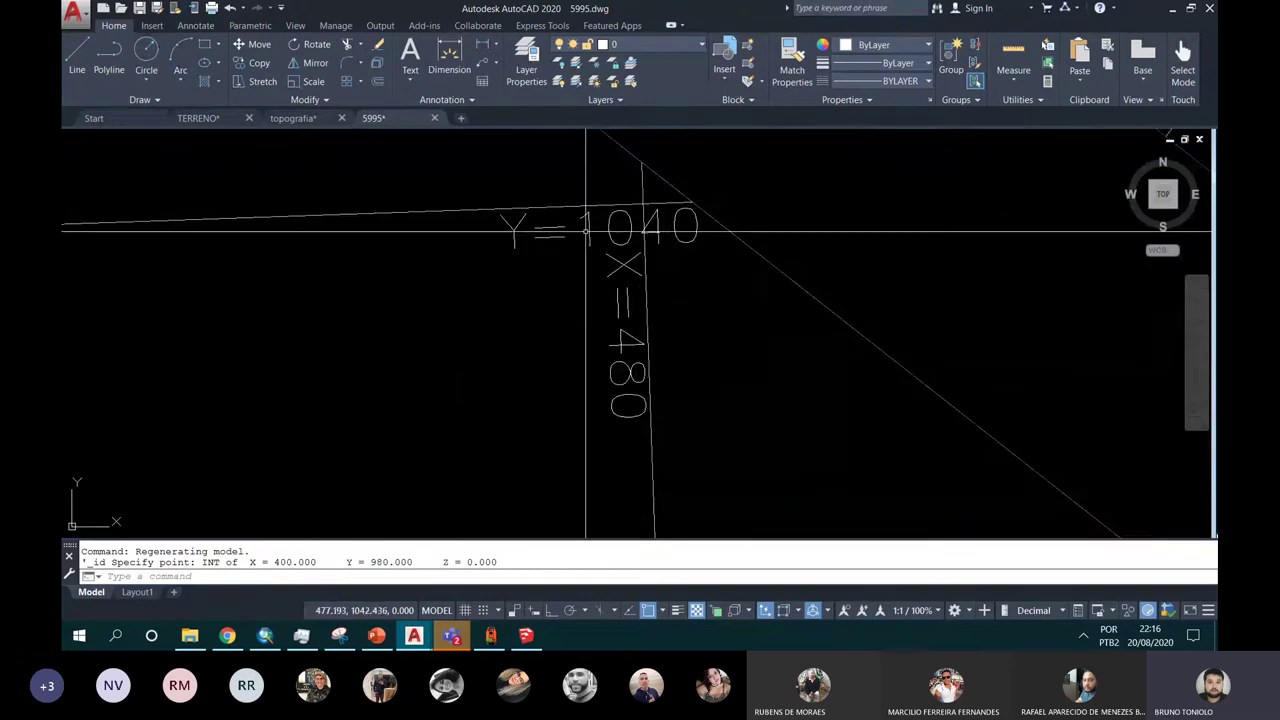
pyautogui.click(1024, 99)
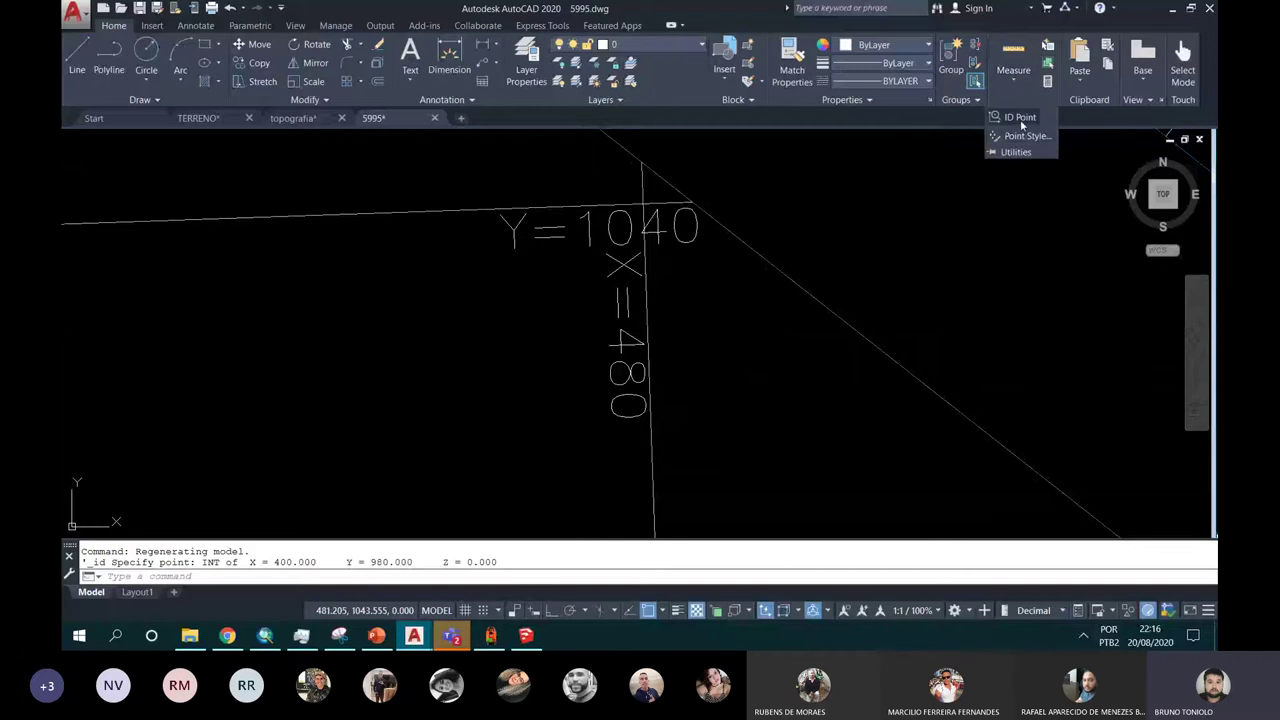
pyautogui.click(1020, 118)
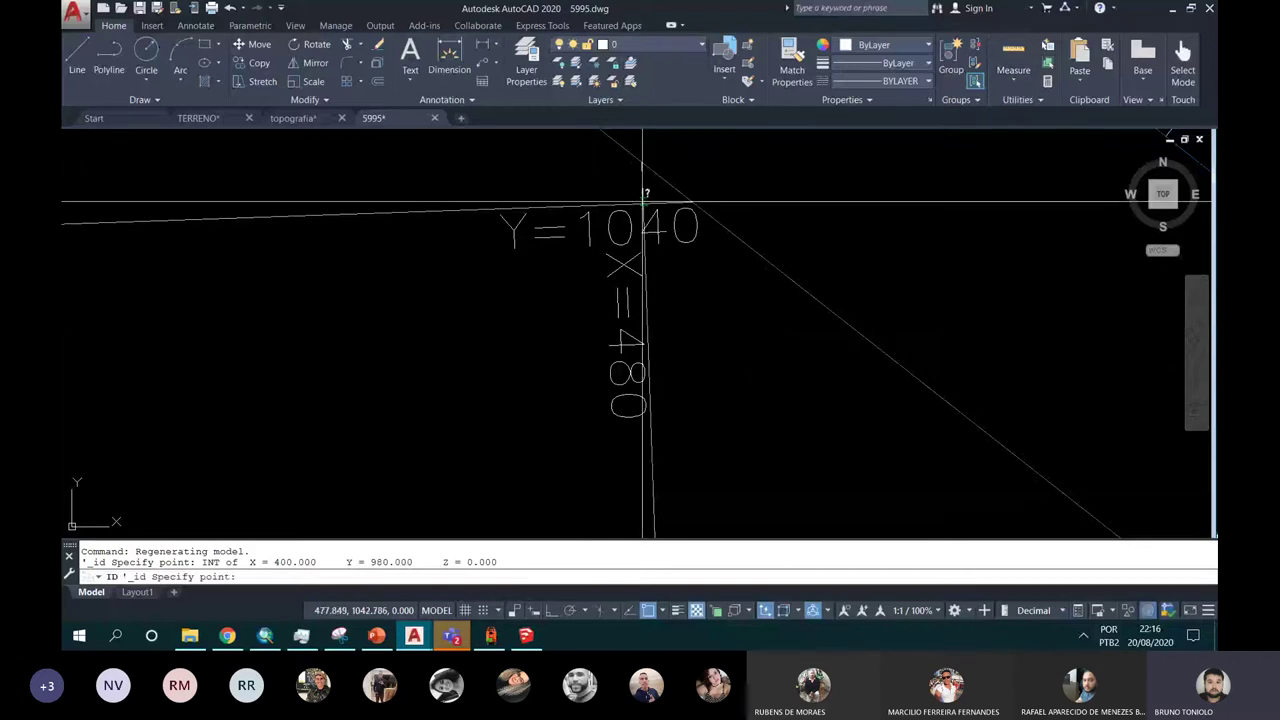
pyautogui.click(643, 203)
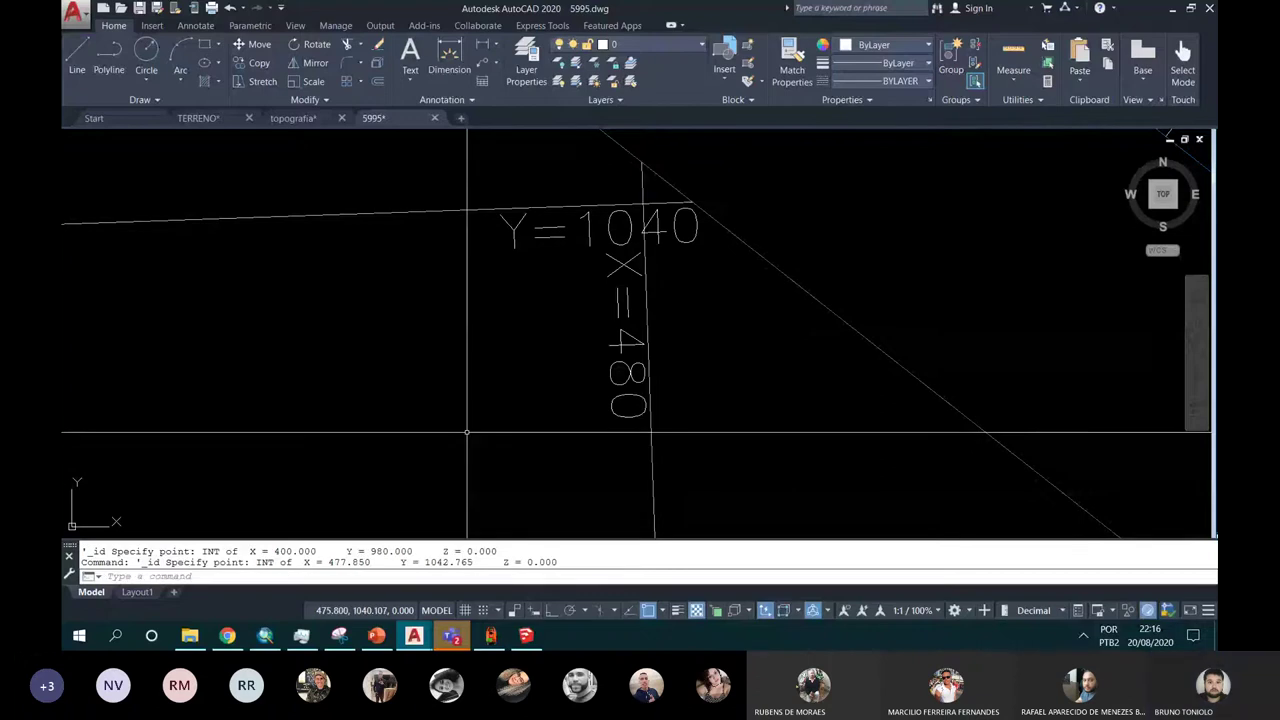
# Step: Repeat ID with an INT snap on the Y=1040/X=480 intersection, reading X 477.850, Y 1042.765
pyautogui.scroll(1, 644, 211)
pyautogui.press('Return')
pyautogui.write('INT')
pyautogui.press('Return')
pyautogui.click(643, 214)
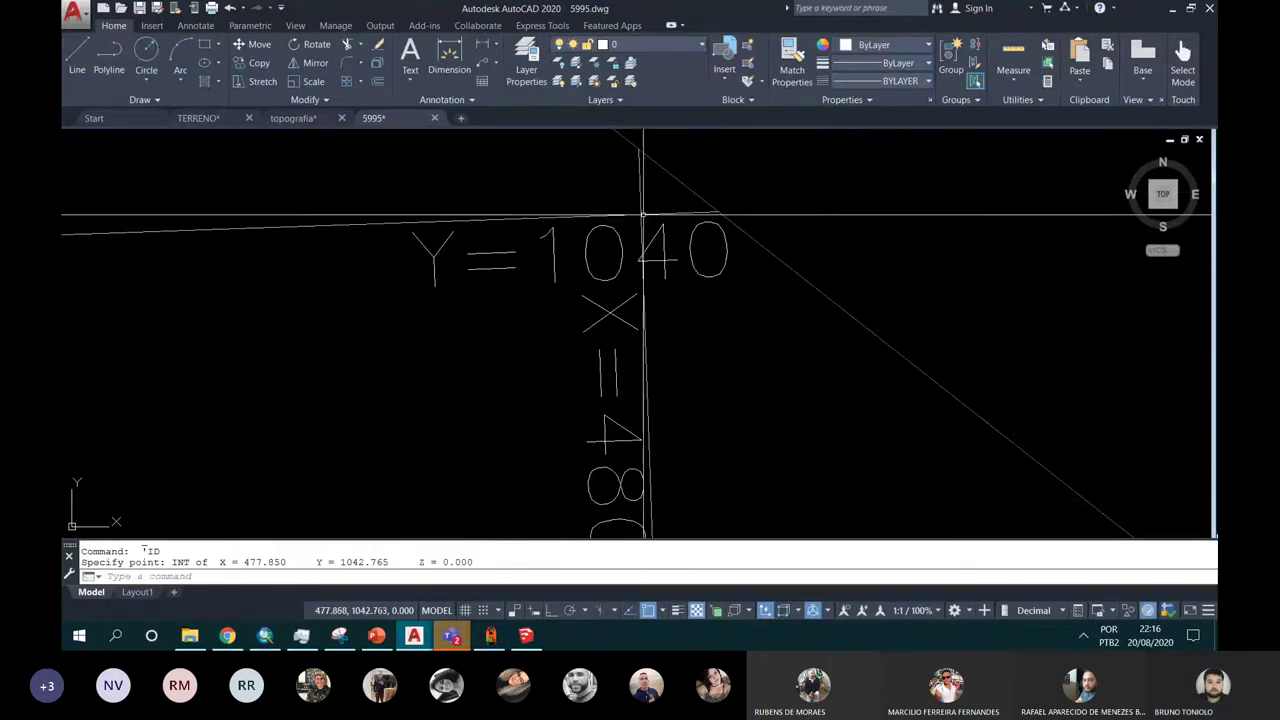
pyautogui.scroll(-2, 625, 210)
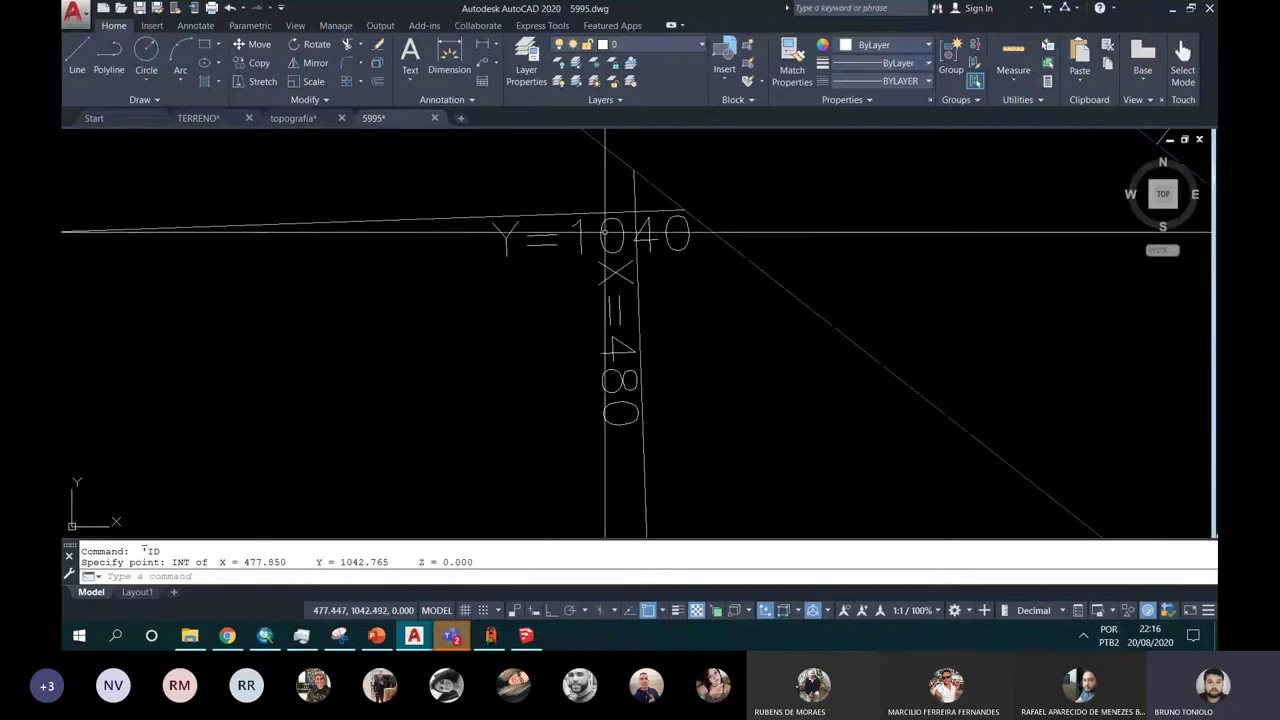
pyautogui.scroll(-3, 631, 226)
pyautogui.scroll(1, 630, 226)
pyautogui.scroll(1, 630, 226)
pyautogui.scroll(-1, 628, 226)
pyautogui.scroll(-3, 626, 226)
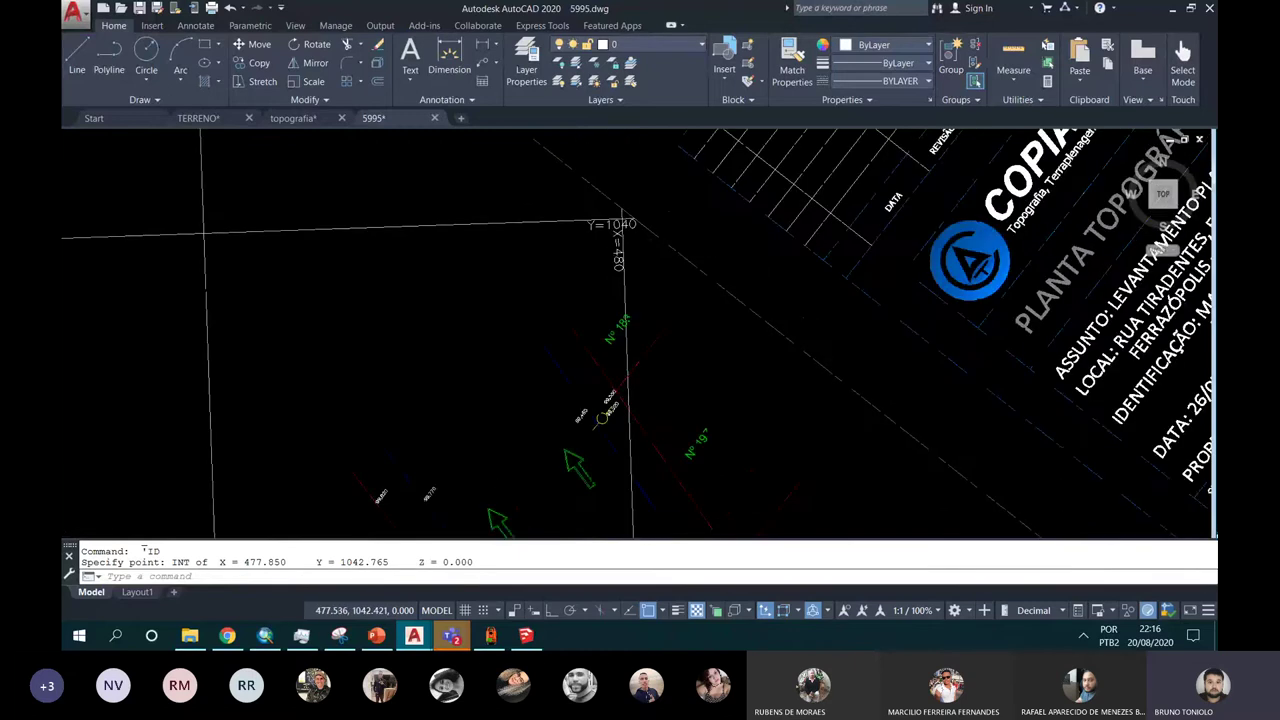
pyautogui.scroll(-2, 624, 228)
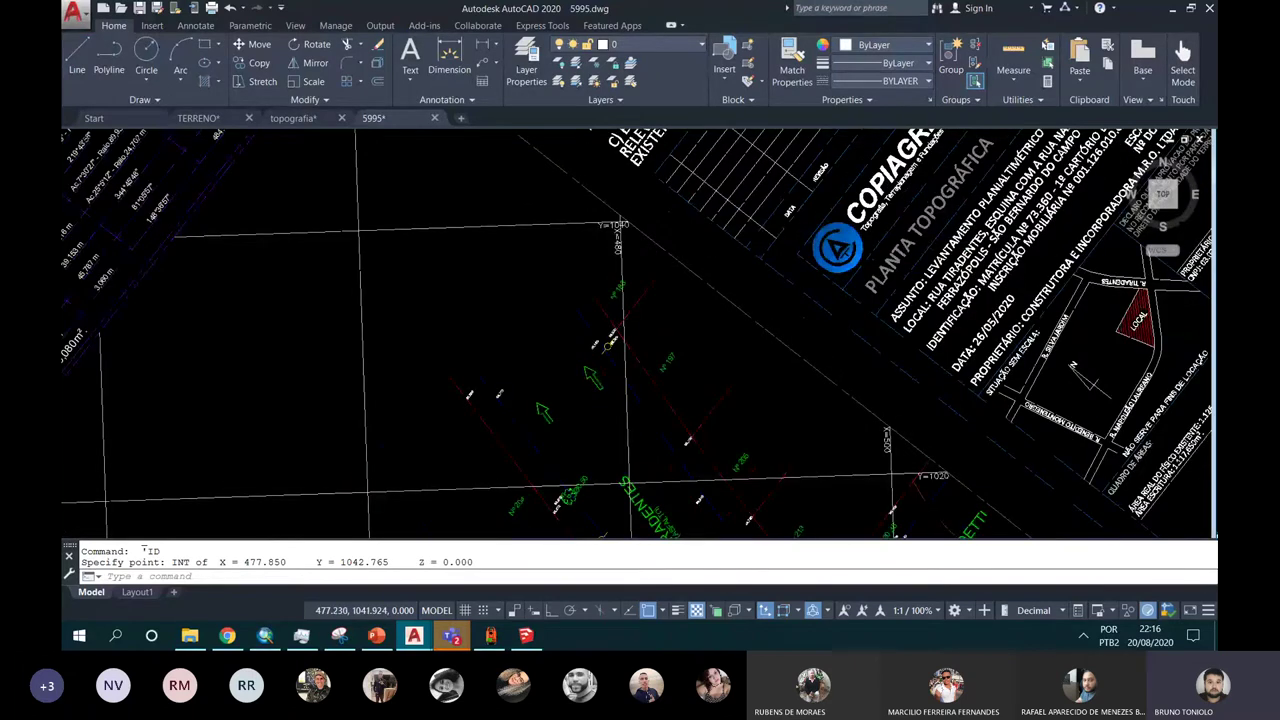
pyautogui.scroll(-5, 620, 226)
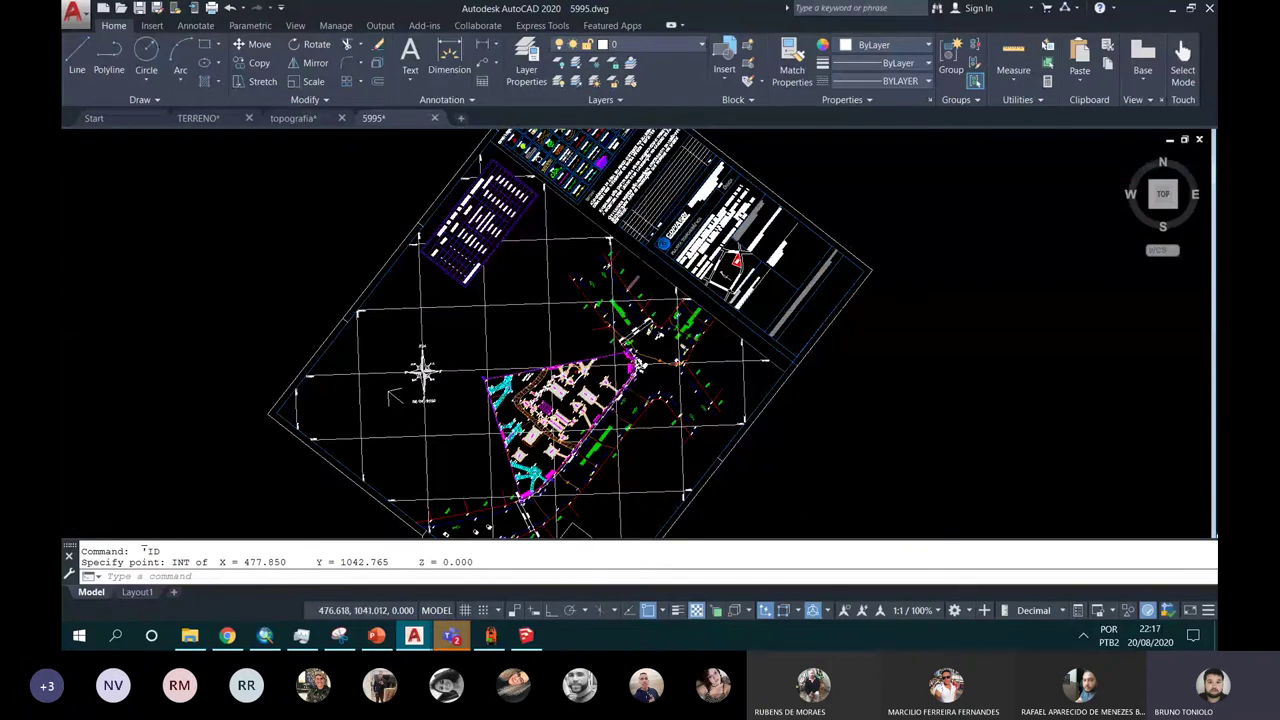
pyautogui.scroll(5, 485, 377)
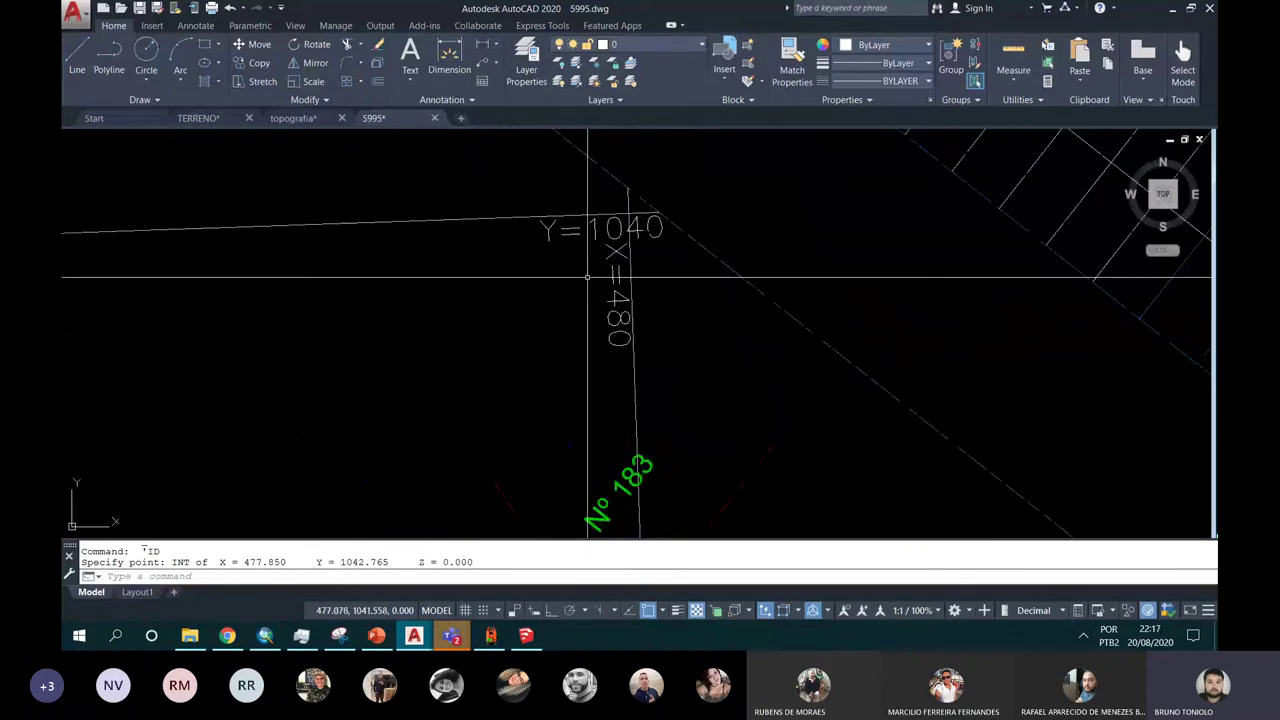
# Step: Check the Endpoint and Nearest snaps via OS, then ID-pick the grid crossing again
pyautogui.click(1013, 80)
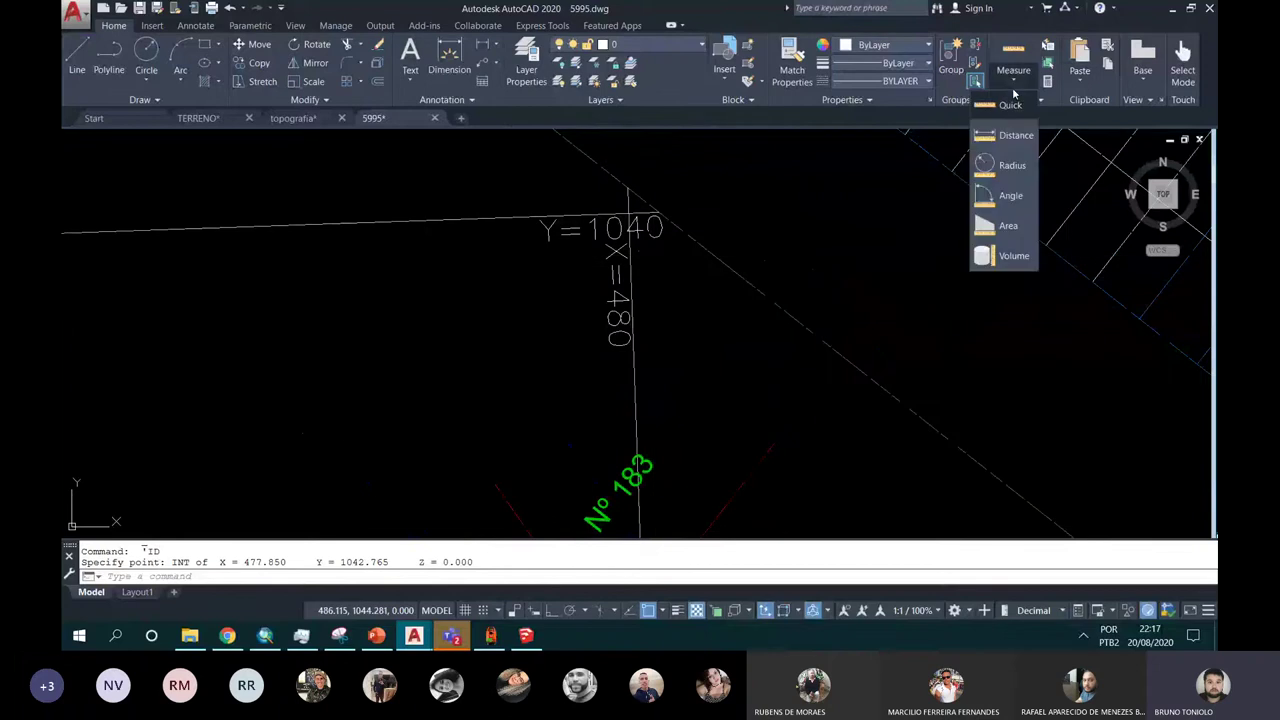
pyautogui.click(1045, 100)
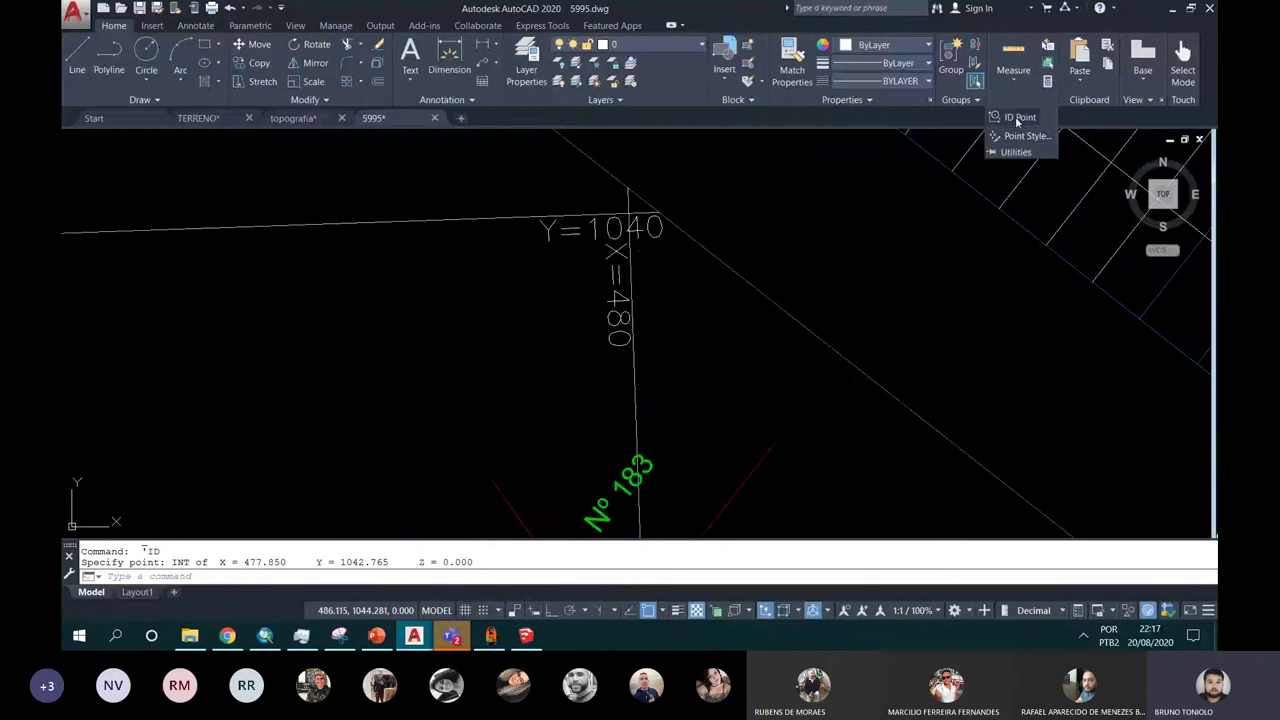
pyautogui.click(1019, 117)
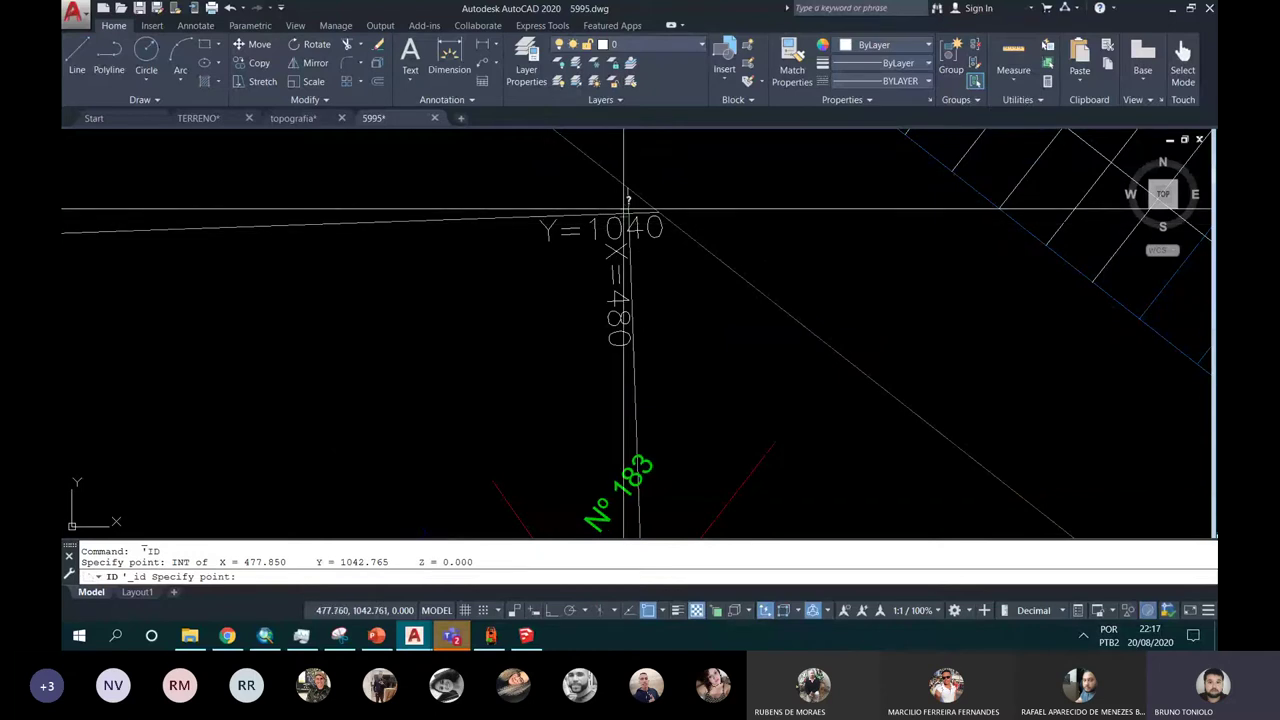
pyautogui.press('Escape')
pyautogui.write('os')
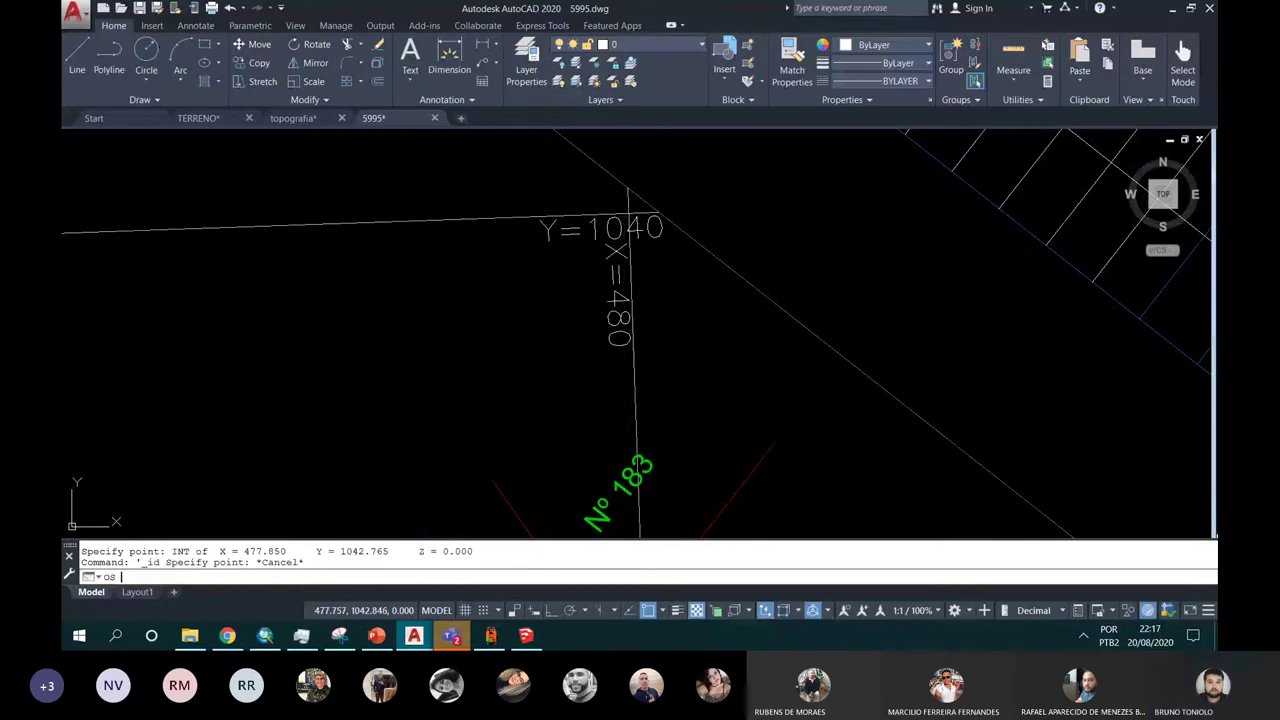
pyautogui.press('Return')
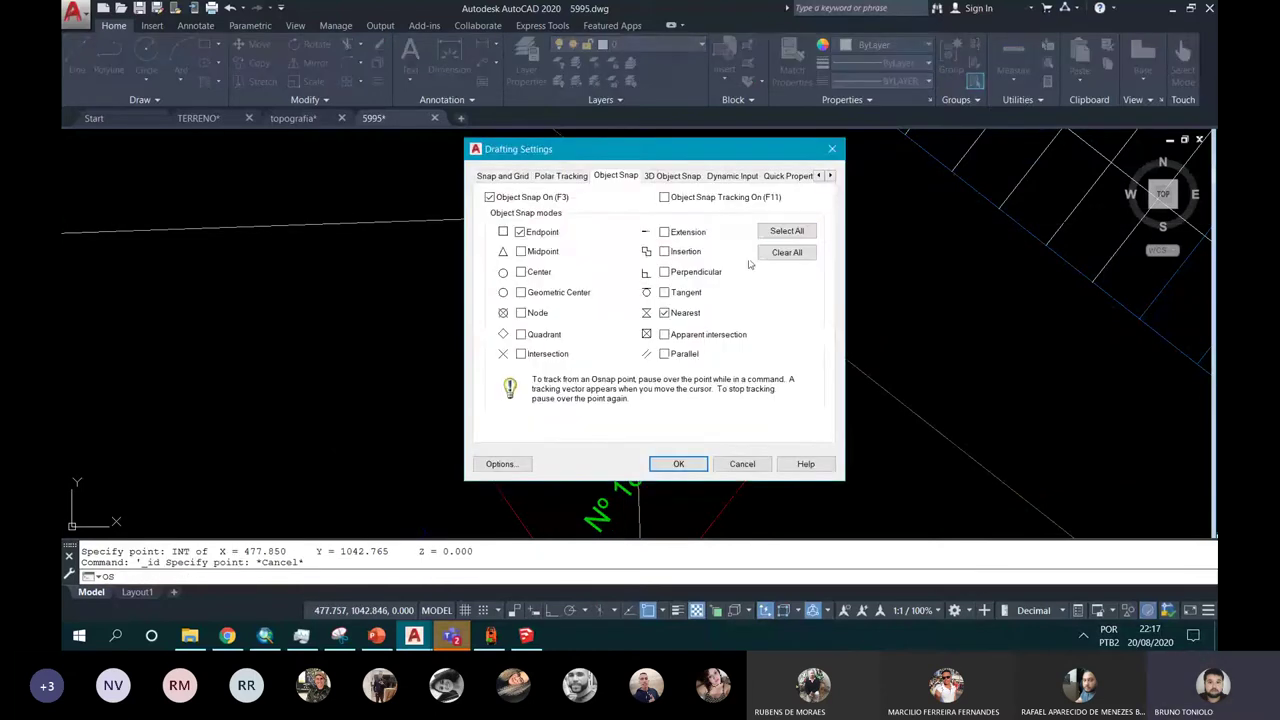
pyautogui.click(673, 463)
pyautogui.write('id')
pyautogui.press('Return')
pyautogui.click(628, 215)
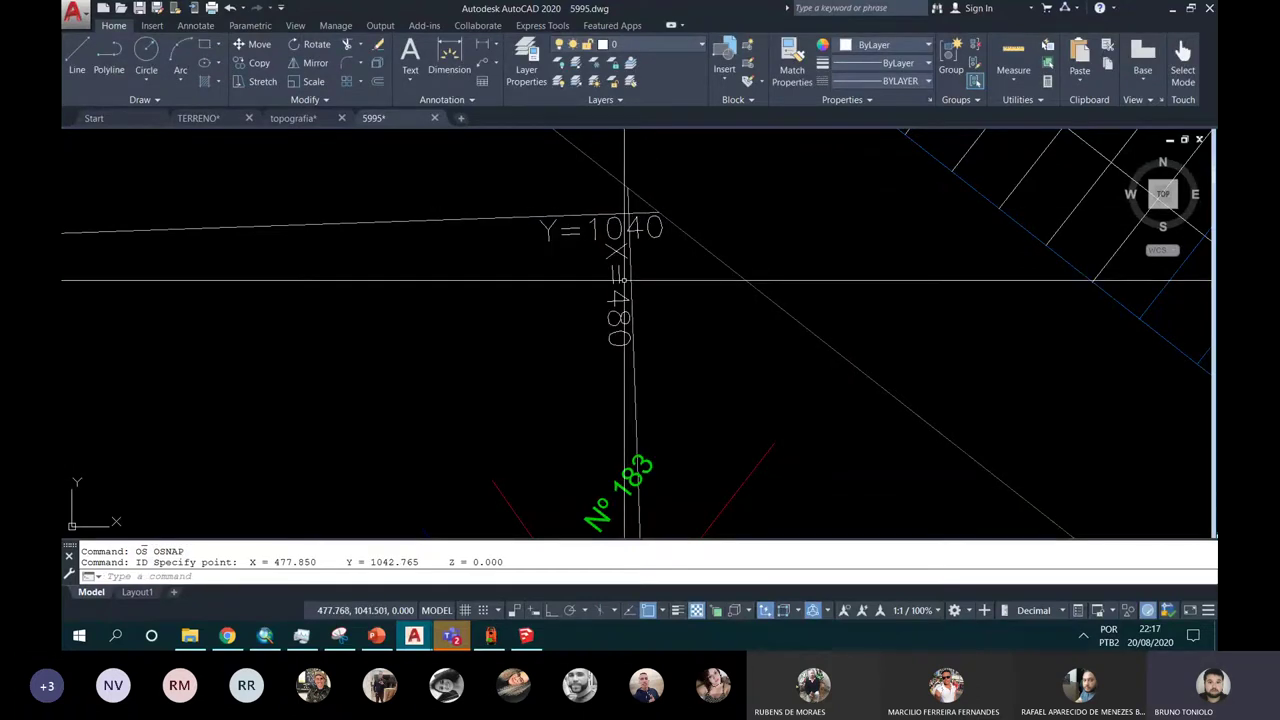
# Step: Zoom out to the whole relocated 5995 sheet with its grid, site plan and tables
pyautogui.scroll(-1, 626, 266)
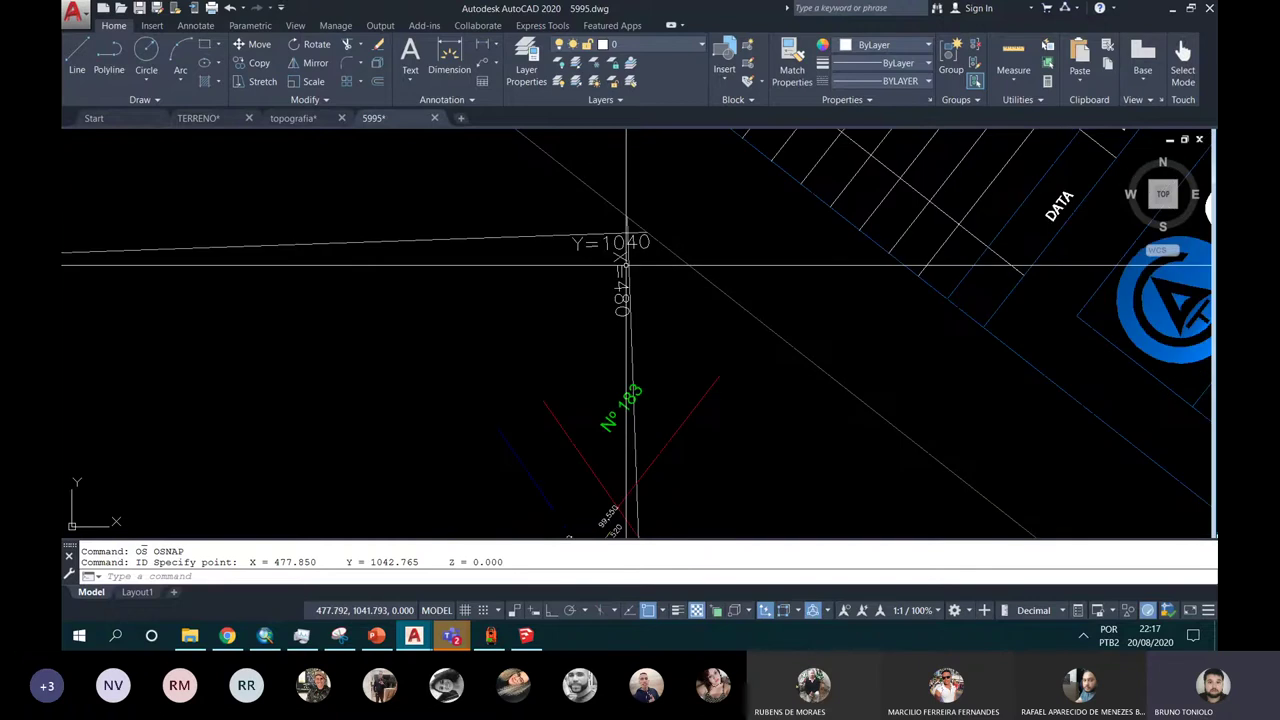
pyautogui.scroll(-1, 626, 266)
pyautogui.scroll(-1, 625, 264)
pyautogui.scroll(-1, 624, 263)
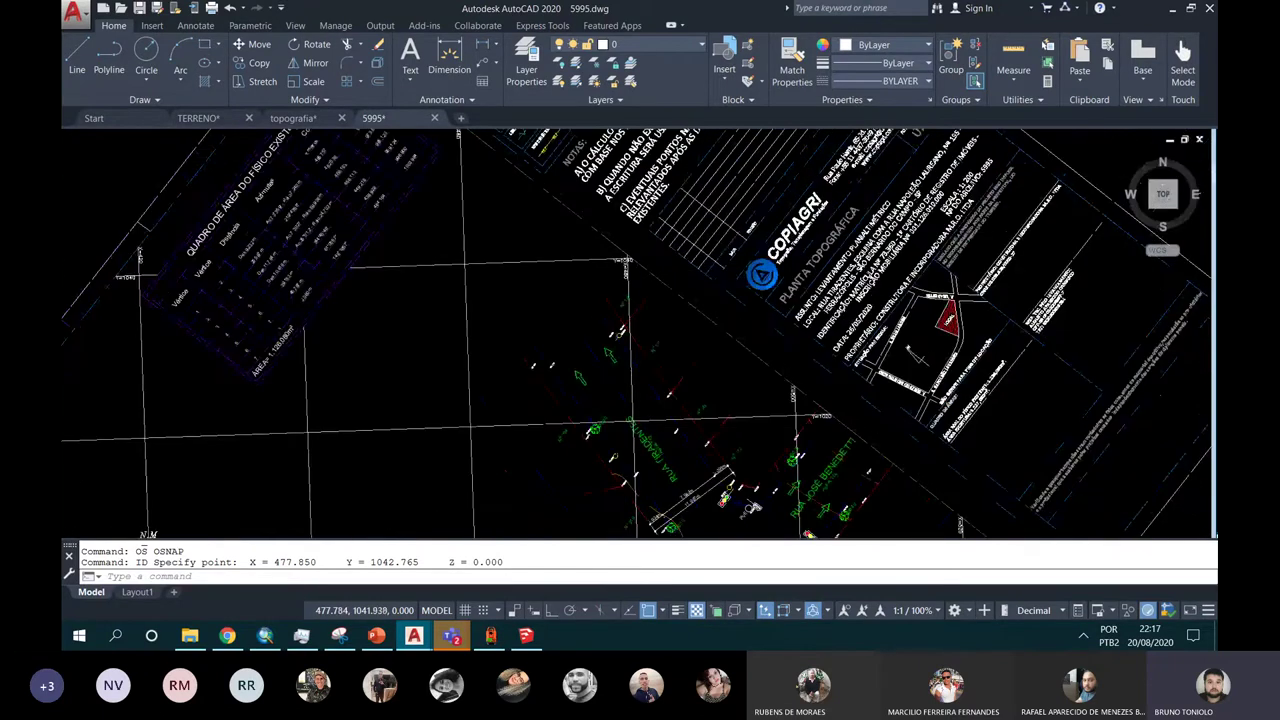
pyautogui.scroll(-1, 624, 263)
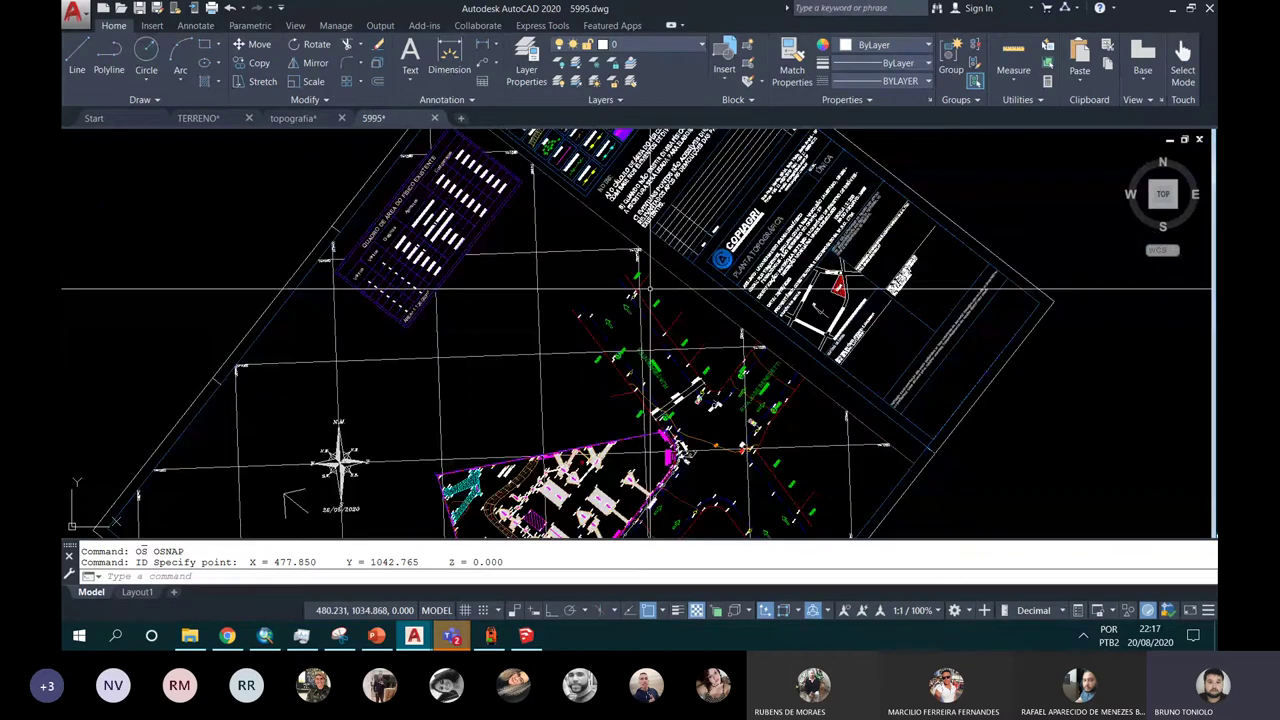
pyautogui.scroll(2, 650, 290)
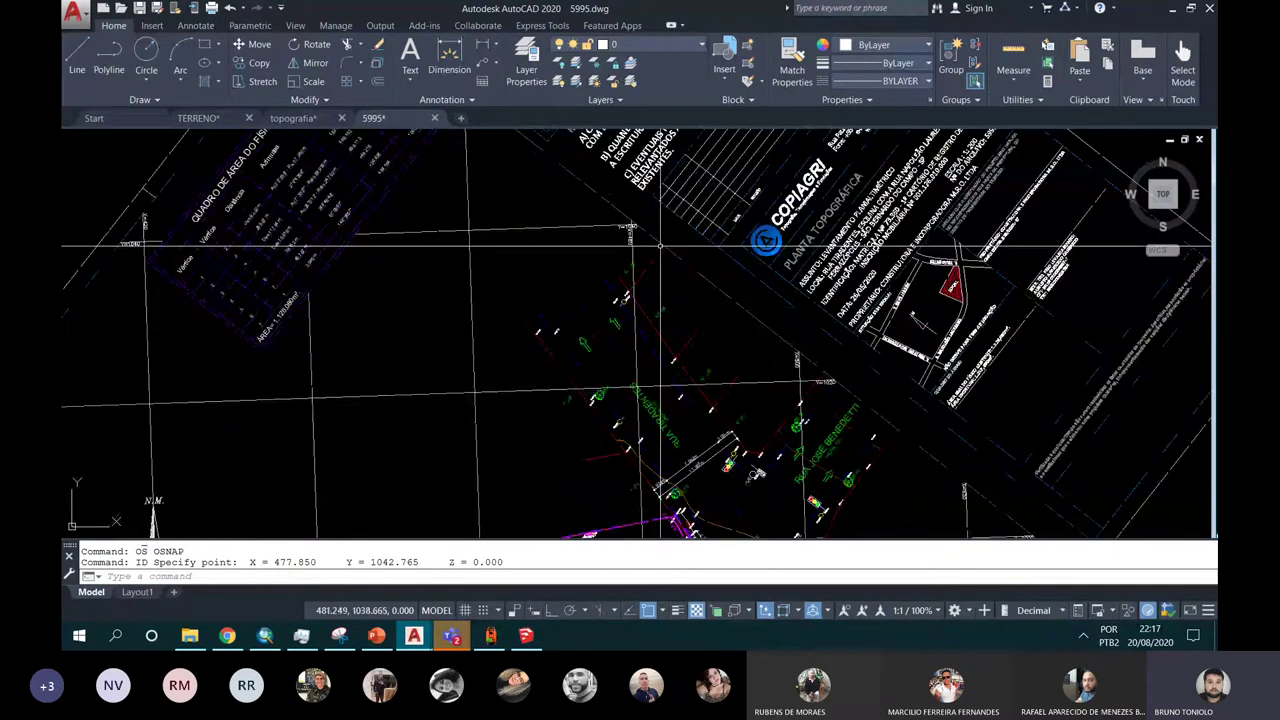
pyautogui.scroll(5, 640, 233)
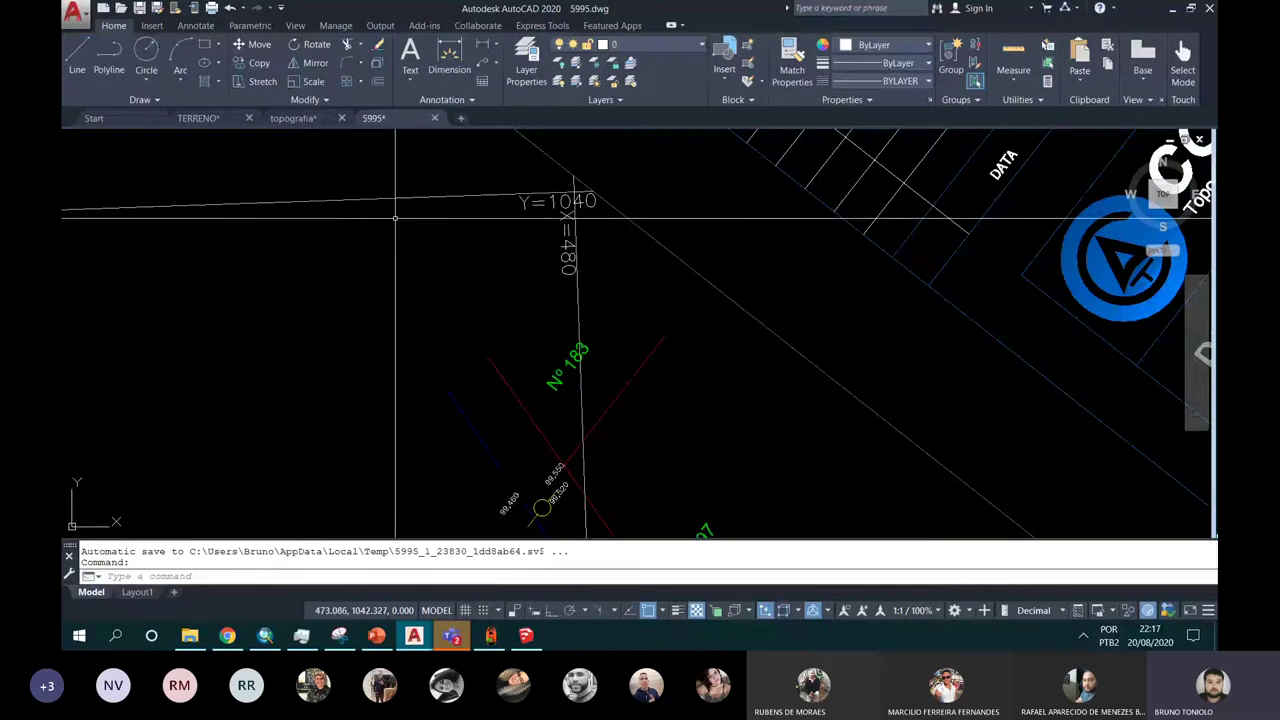
pyautogui.scroll(-2, 662, 221)
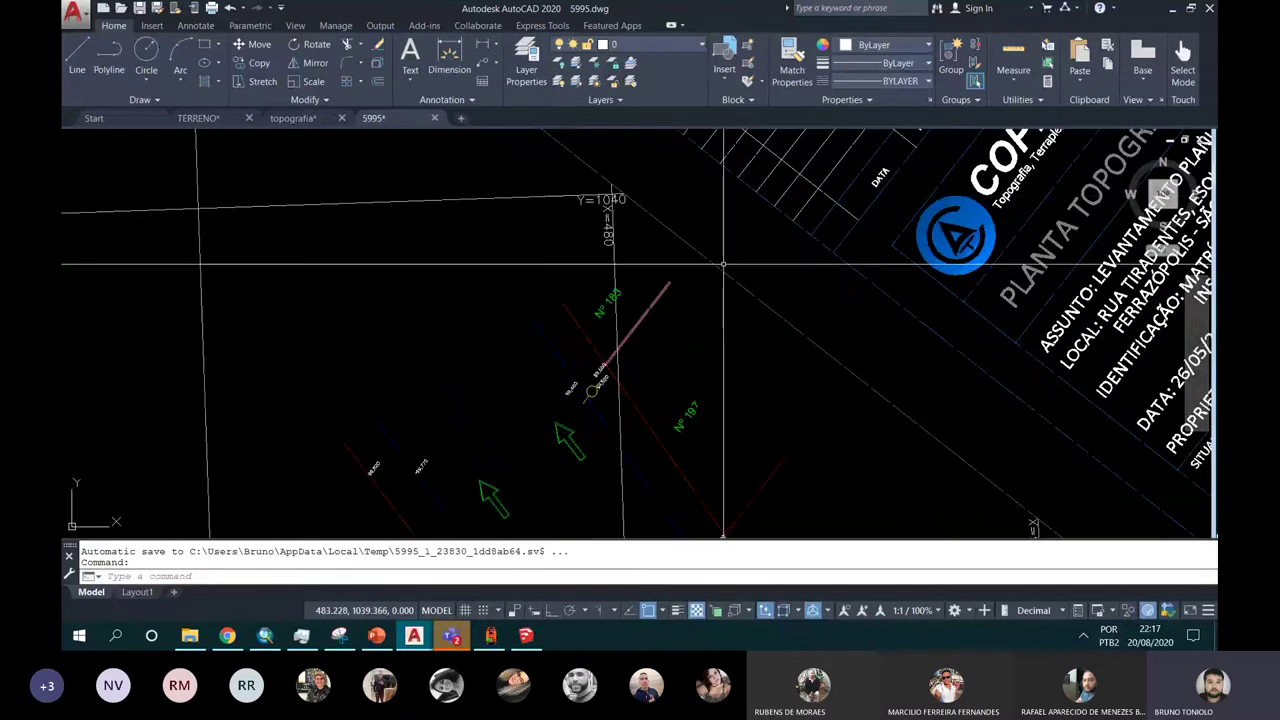
pyautogui.scroll(-2, 662, 221)
pyautogui.scroll(-2, 743, 225)
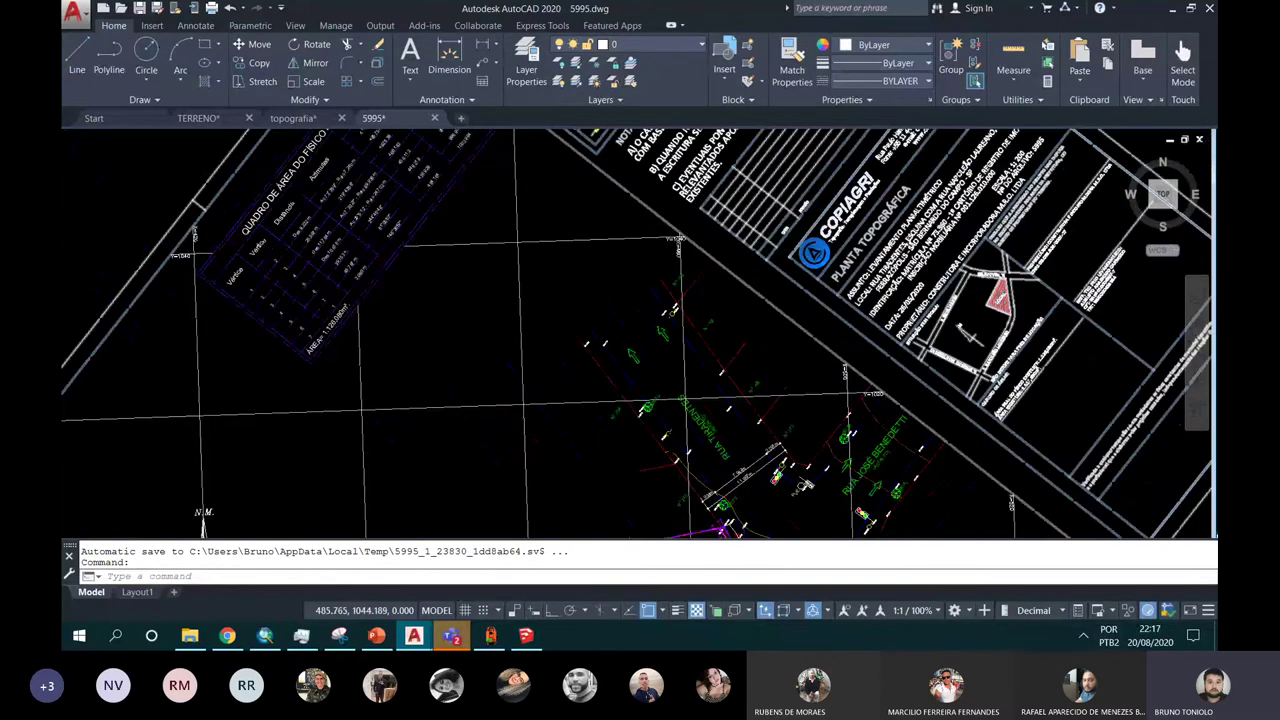
pyautogui.scroll(-5, 614, 349)
pyautogui.scroll(3, 600, 342)
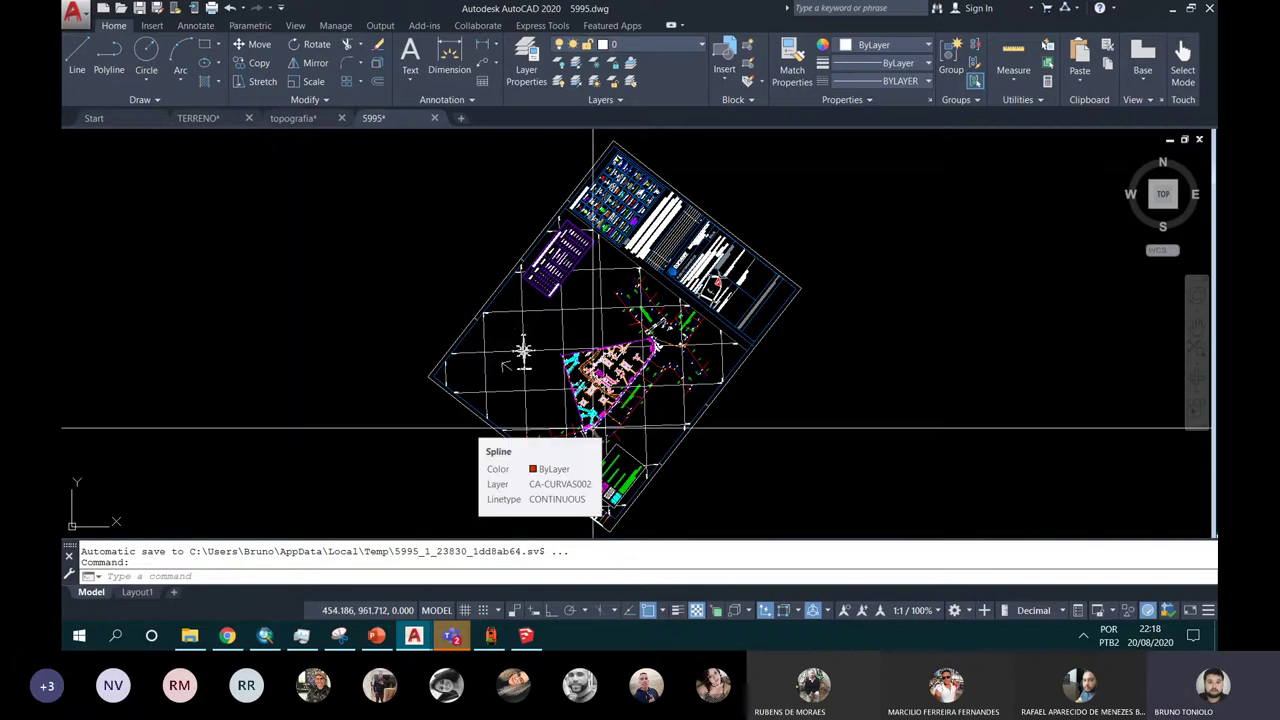
pyautogui.click(79, 635)
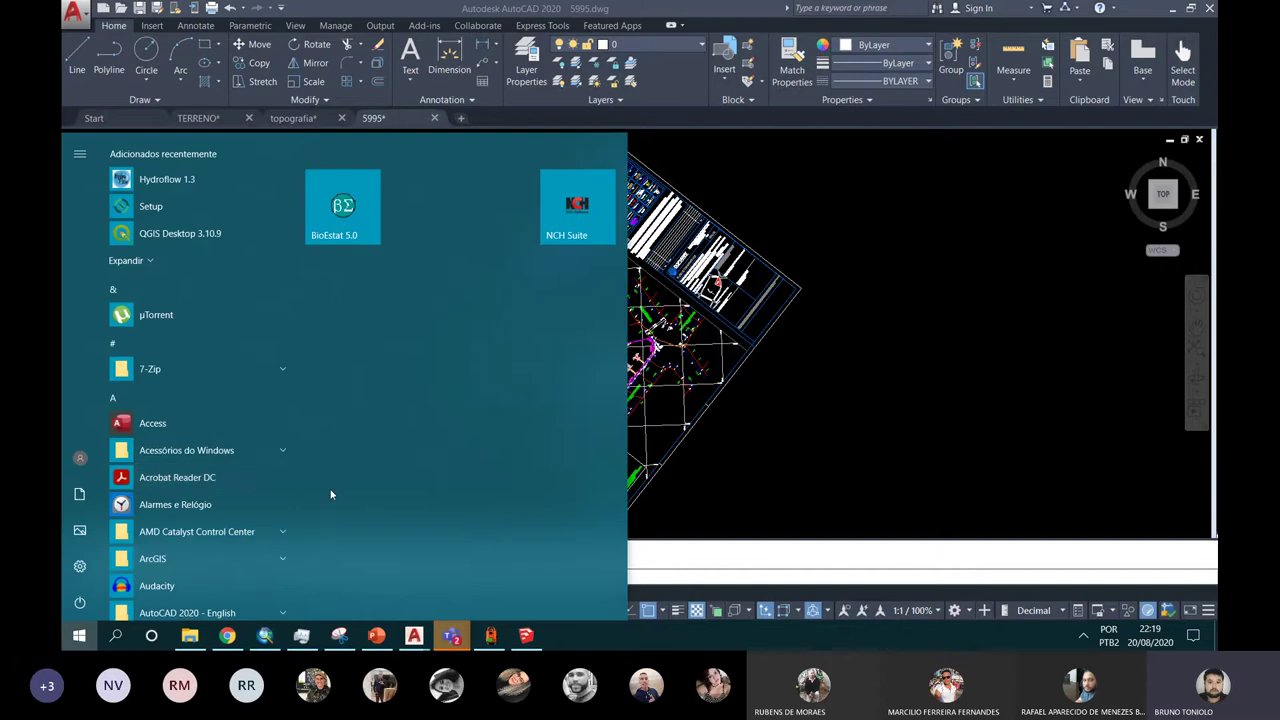
# Step: Search the Start menu for 'GOOGLE EAR' and launch Google Earth Pro
pyautogui.write('GOOGLE EAR')
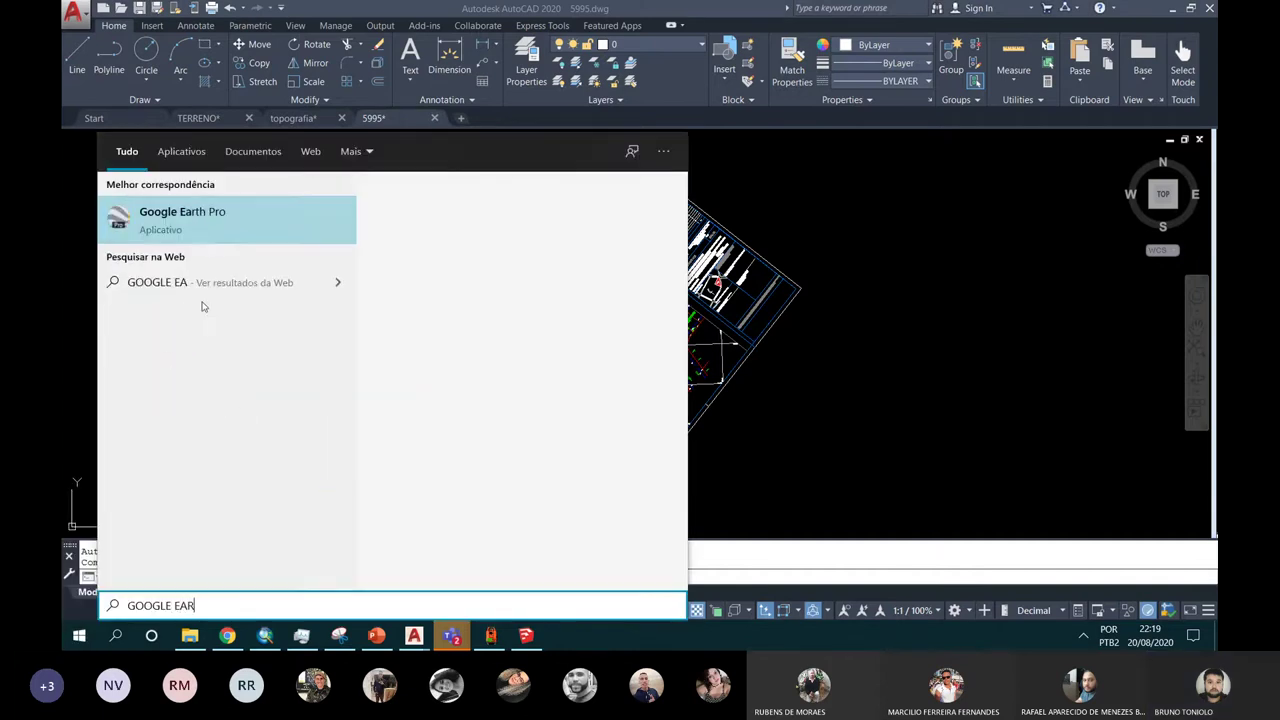
pyautogui.click(231, 232)
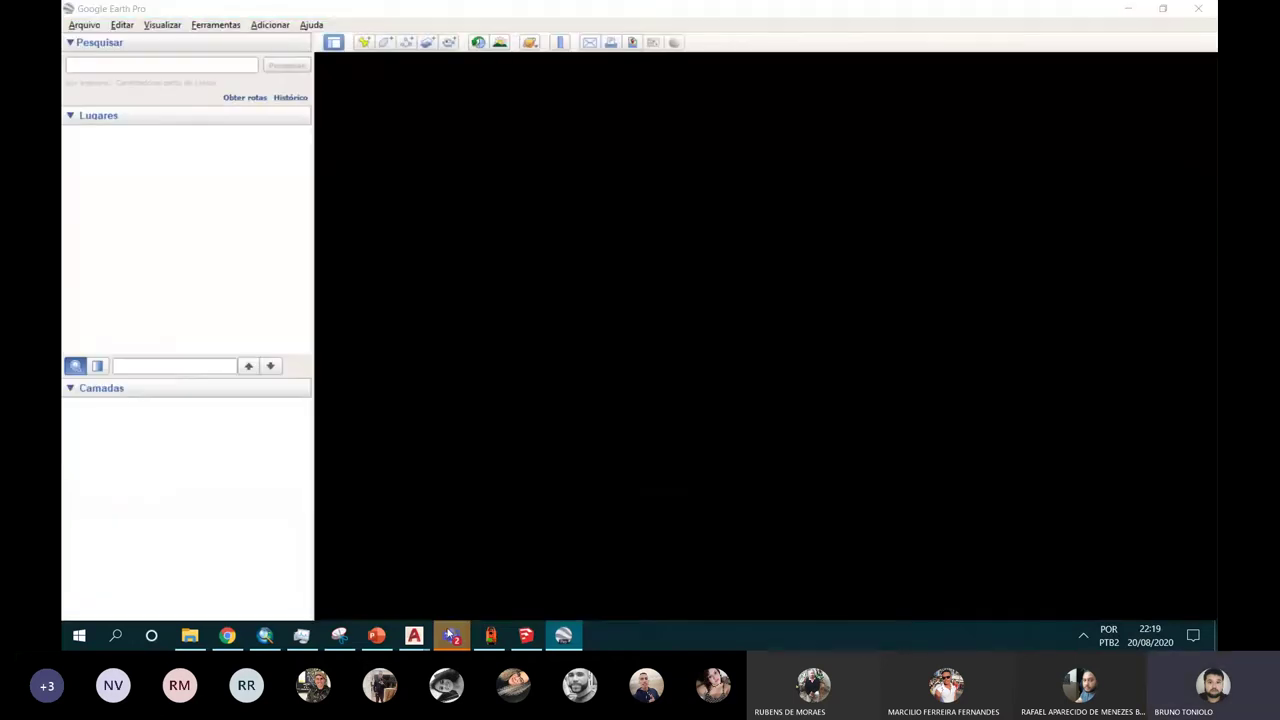
# Step: Minimize the Teams meeting and zoom the globe to São Paulo with the ETESP and SANTOS placemarks
pyautogui.click(497, 541)
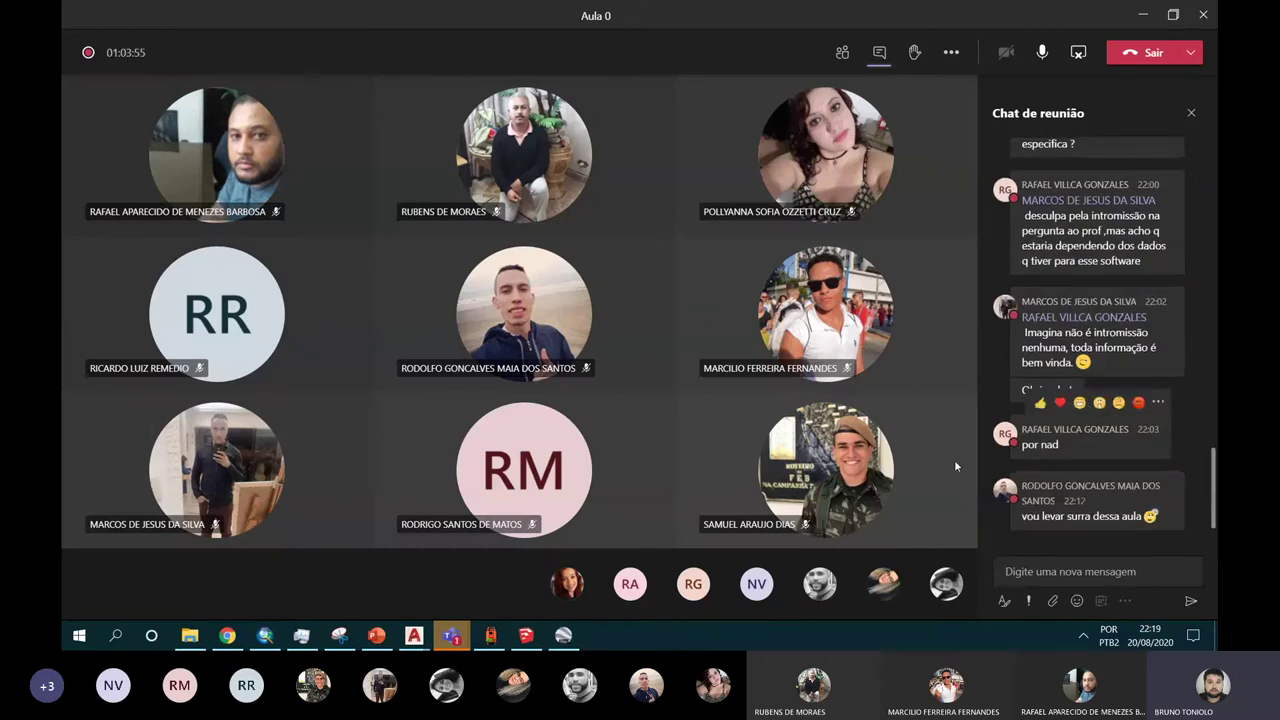
pyautogui.click(1143, 20)
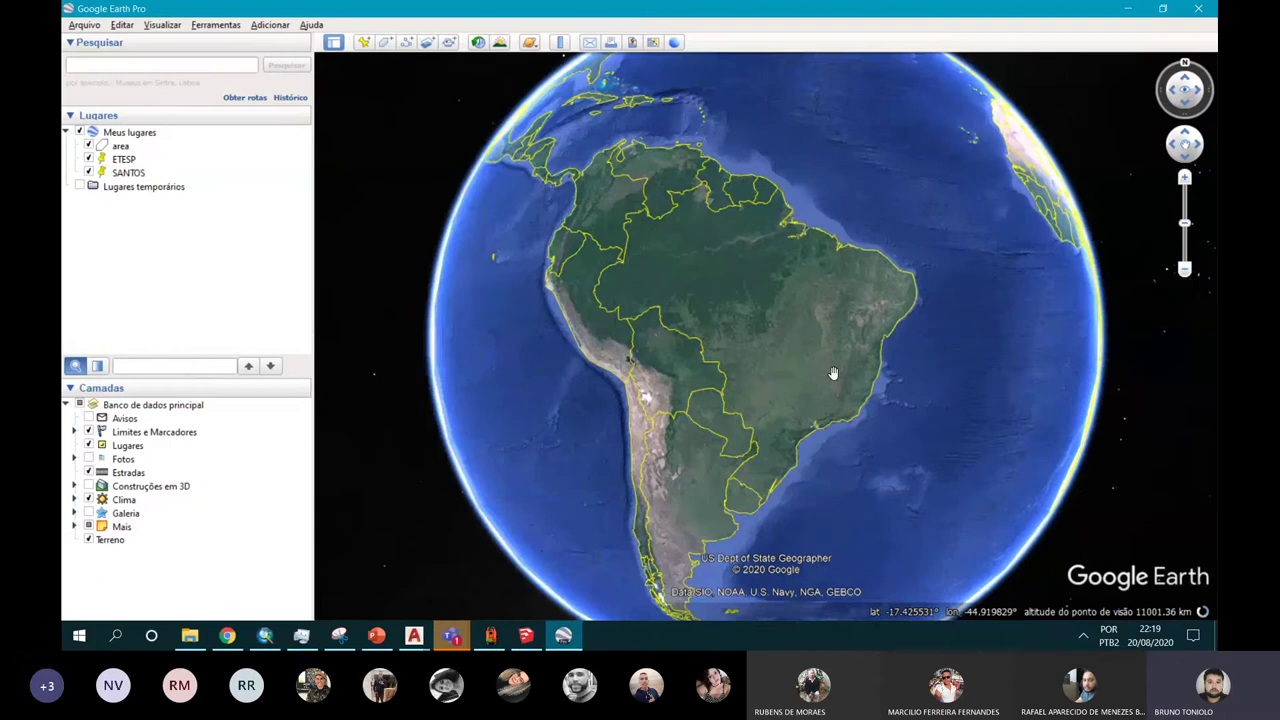
pyautogui.scroll(5, 833, 373)
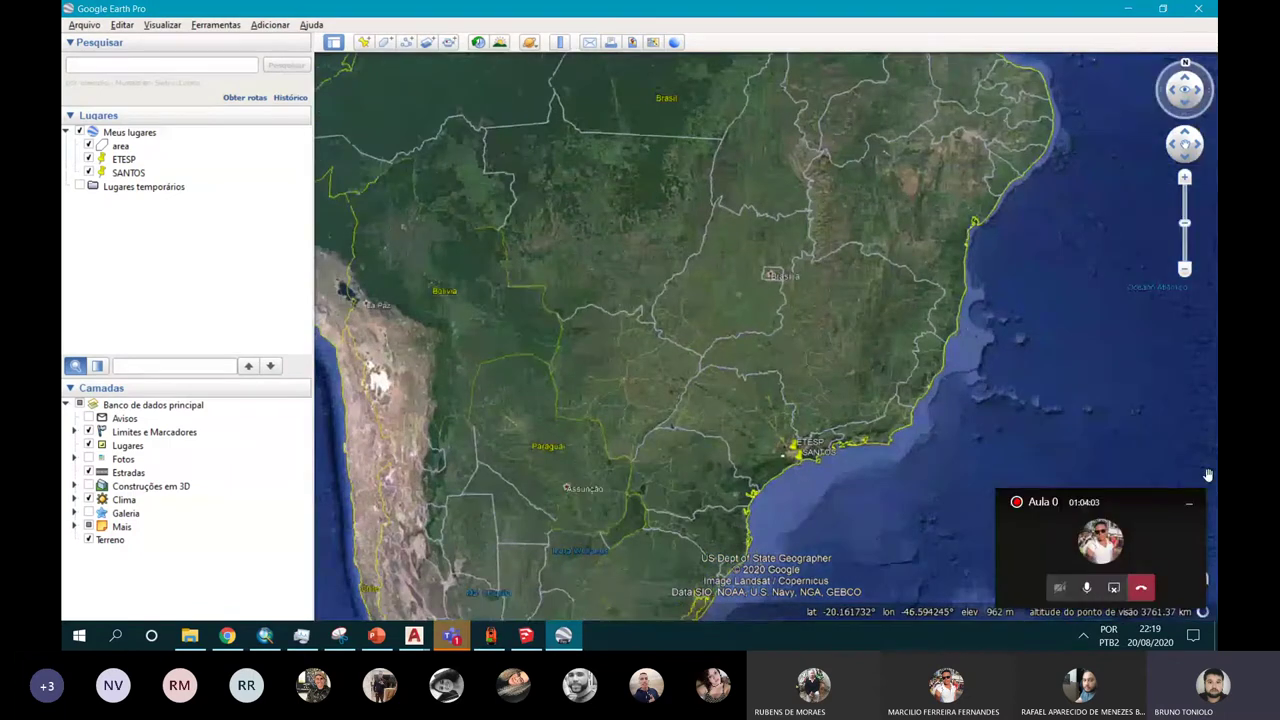
pyautogui.scroll(3, 805, 430)
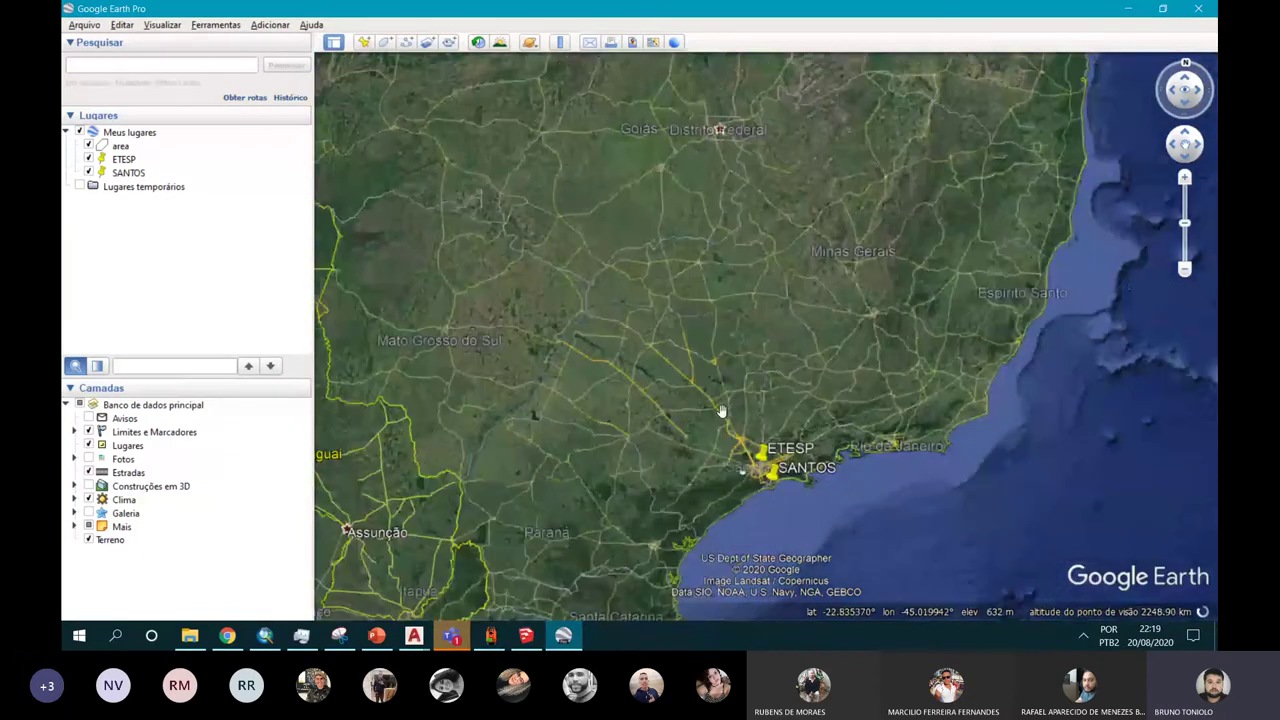
pyautogui.scroll(3, 722, 410)
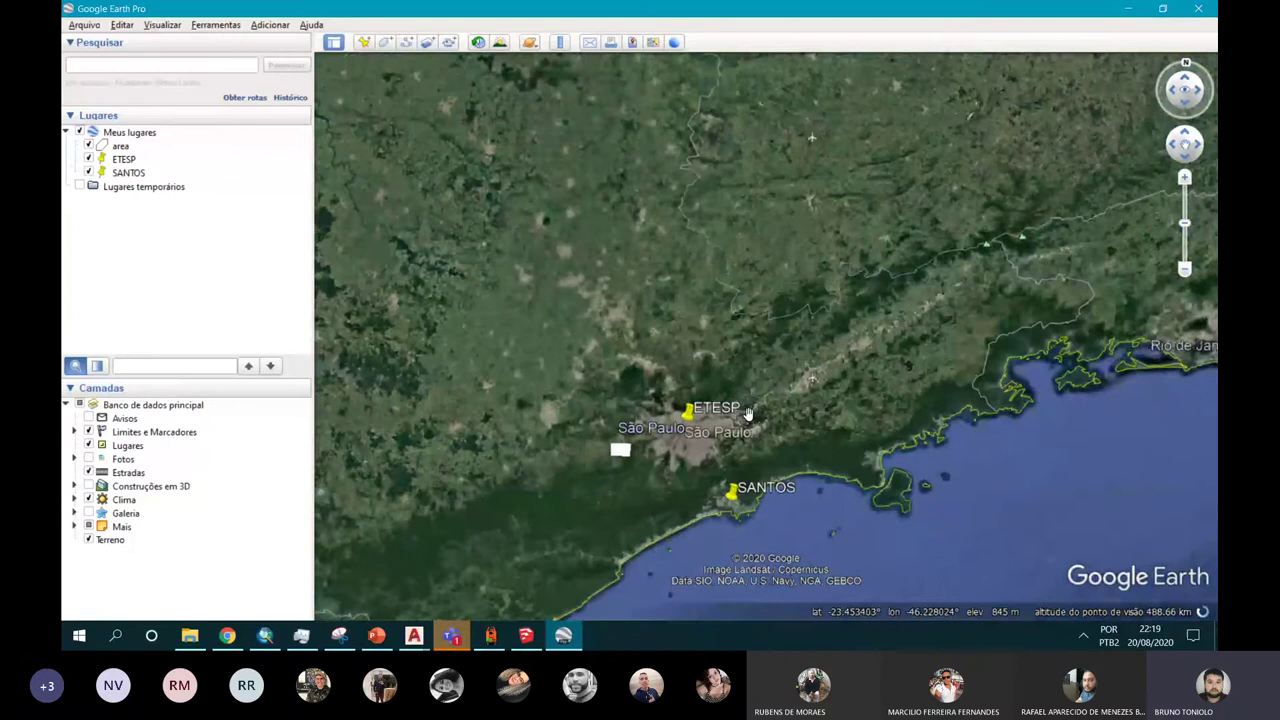
pyautogui.scroll(-3, 748, 413)
pyautogui.scroll(-3, 735, 405)
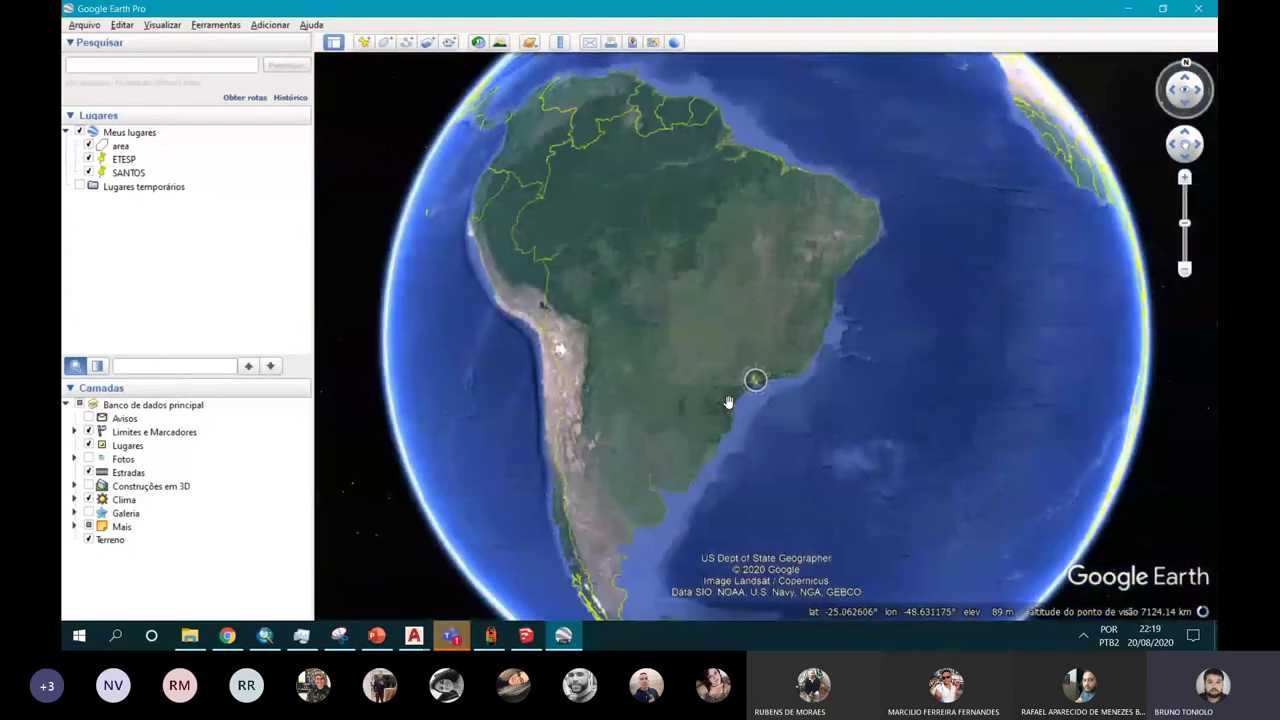
pyautogui.scroll(-3, 837, 344)
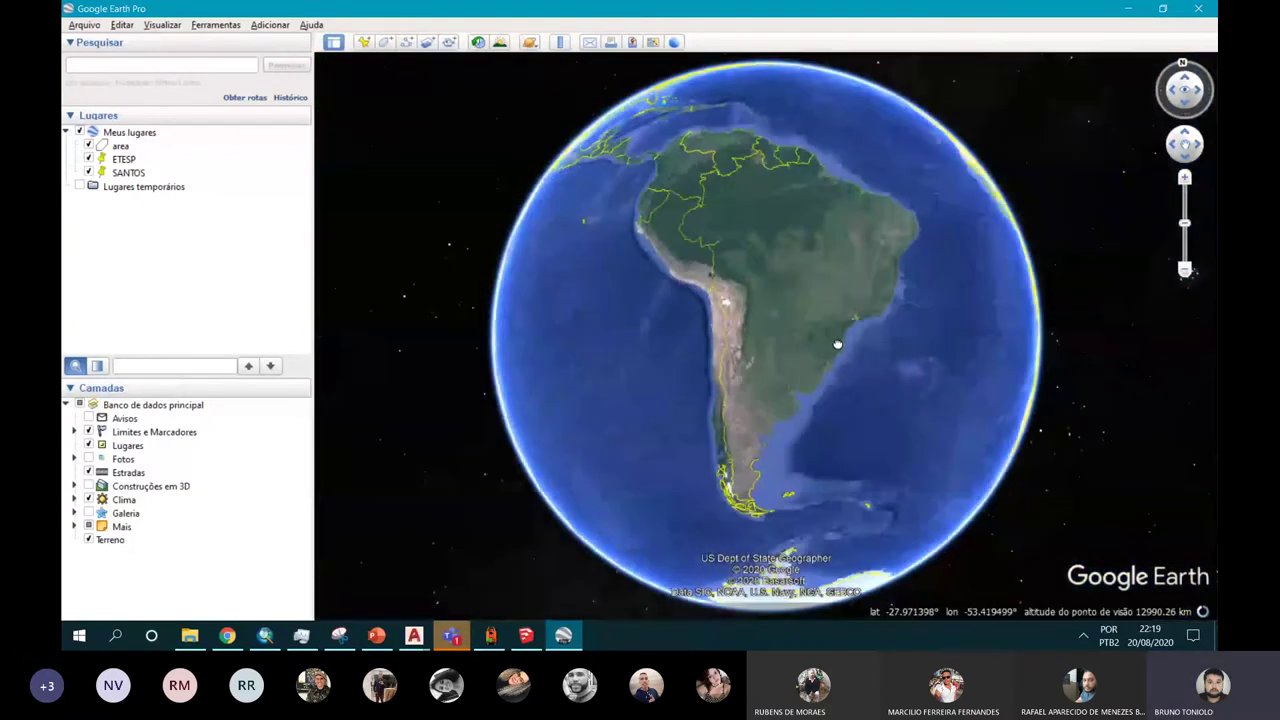
pyautogui.moveTo(837, 344); pyautogui.dragTo(729, 426)
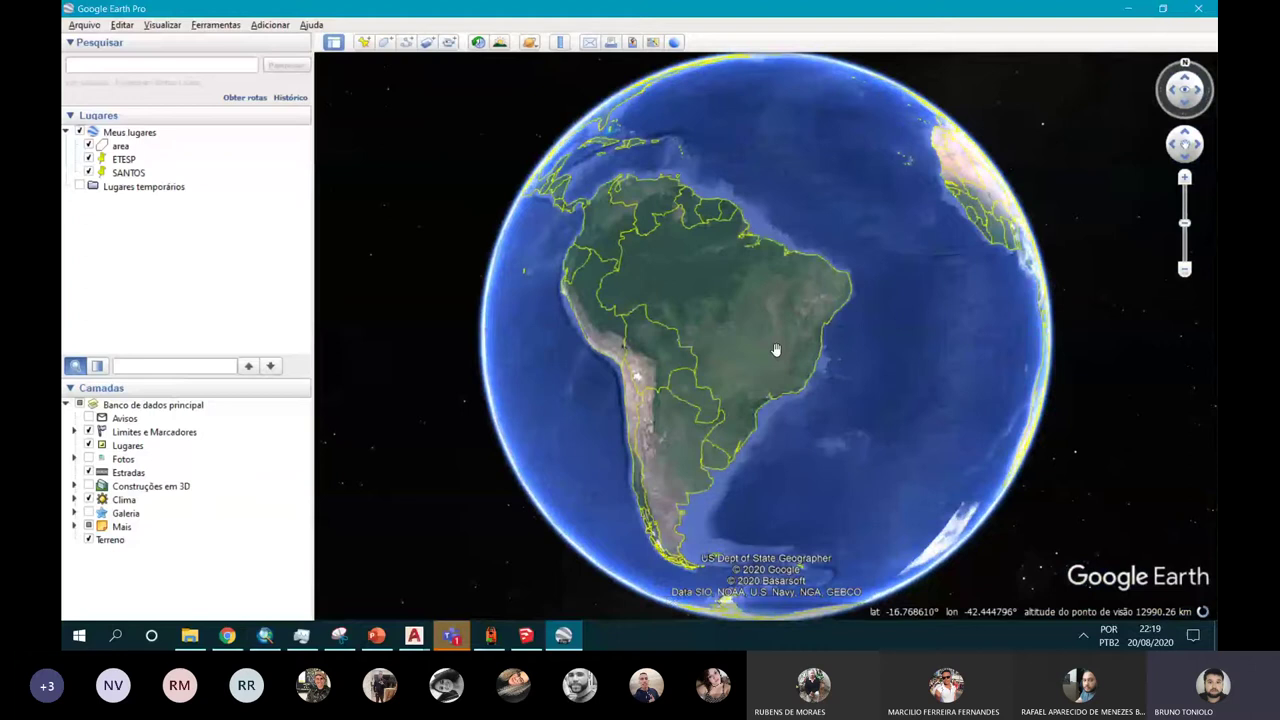
pyautogui.scroll(3, 779, 424)
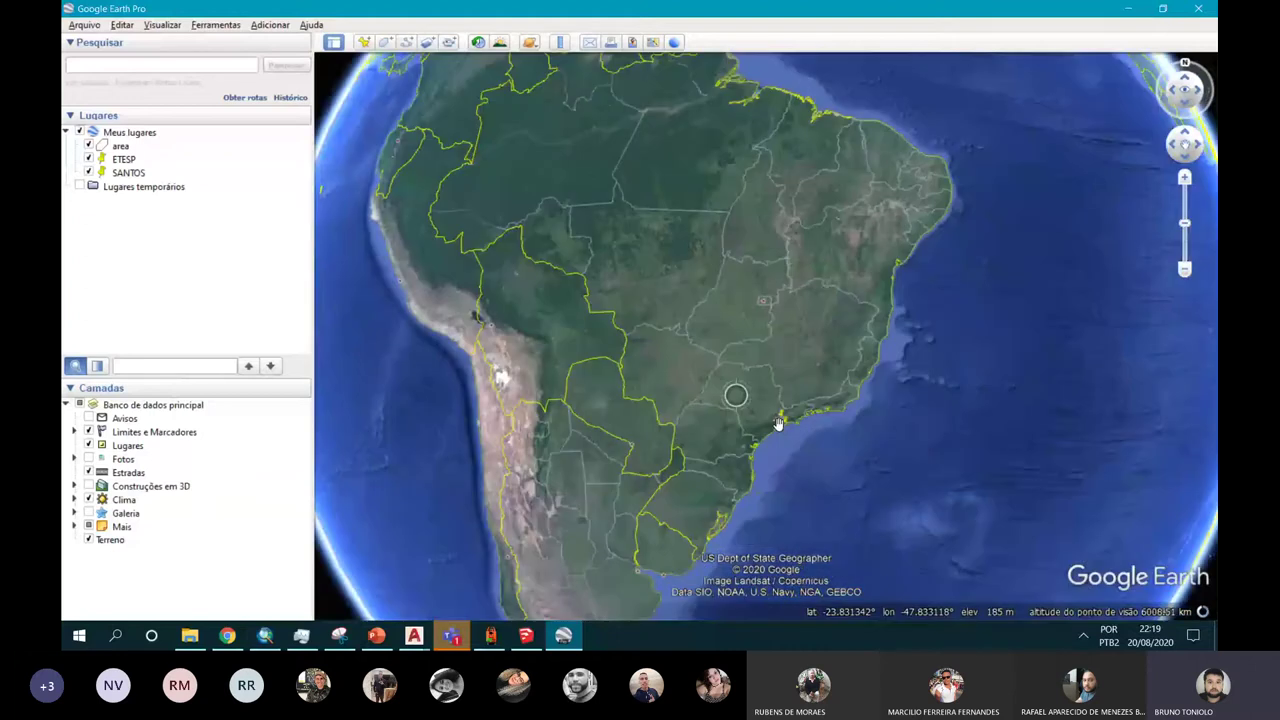
pyautogui.scroll(2, 779, 424)
pyautogui.scroll(4, 783, 420)
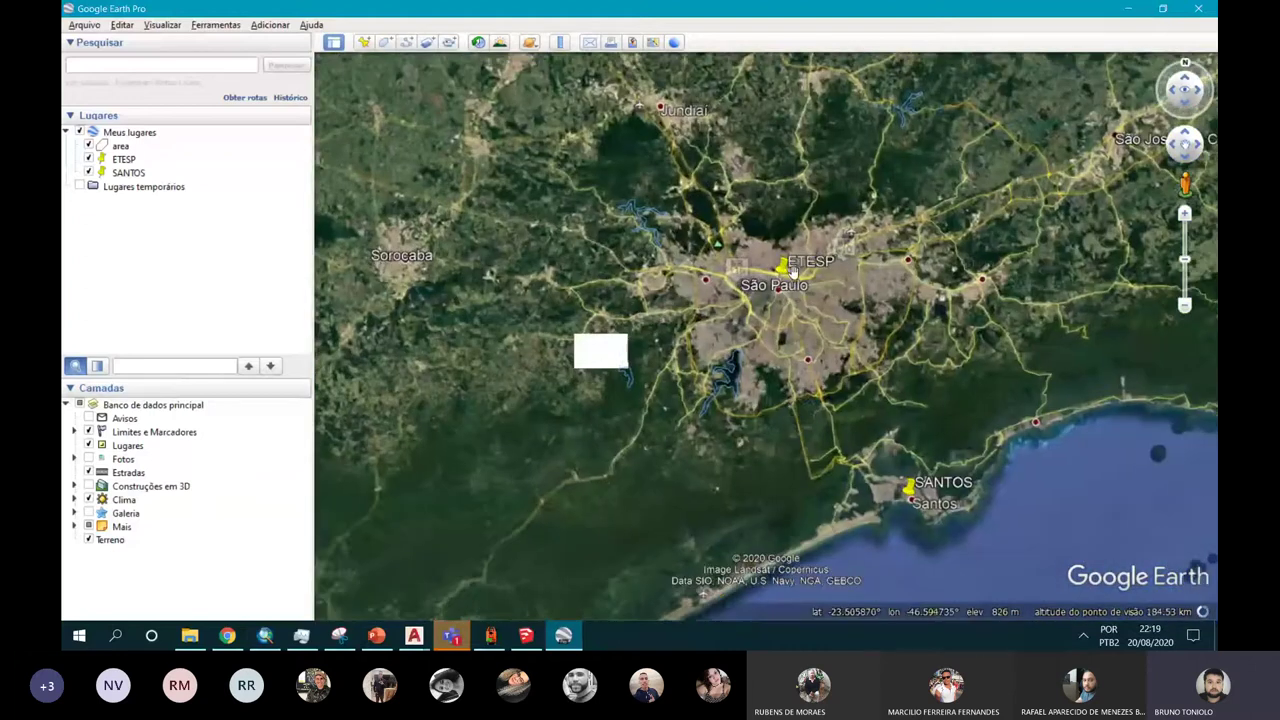
# Step: Delete the SANTOS placemark from the map
pyautogui.rightClick(908, 487)
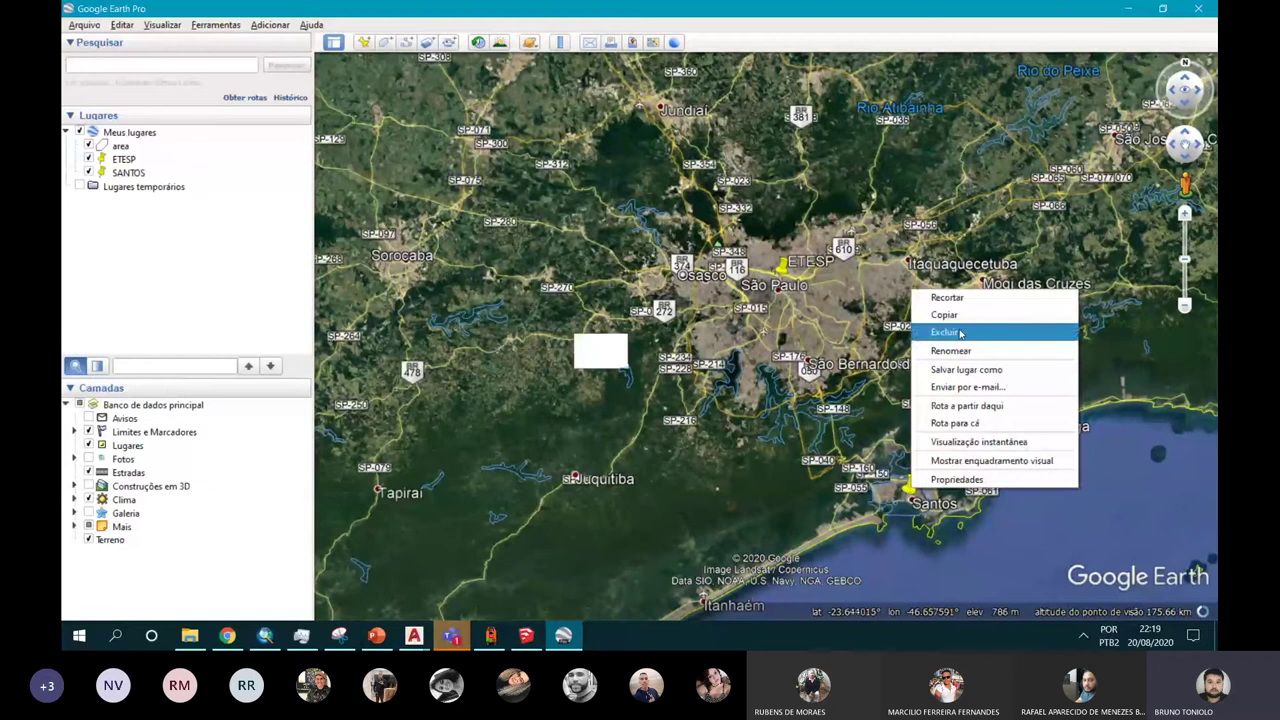
pyautogui.click(960, 333)
pyautogui.scroll(3, 789, 356)
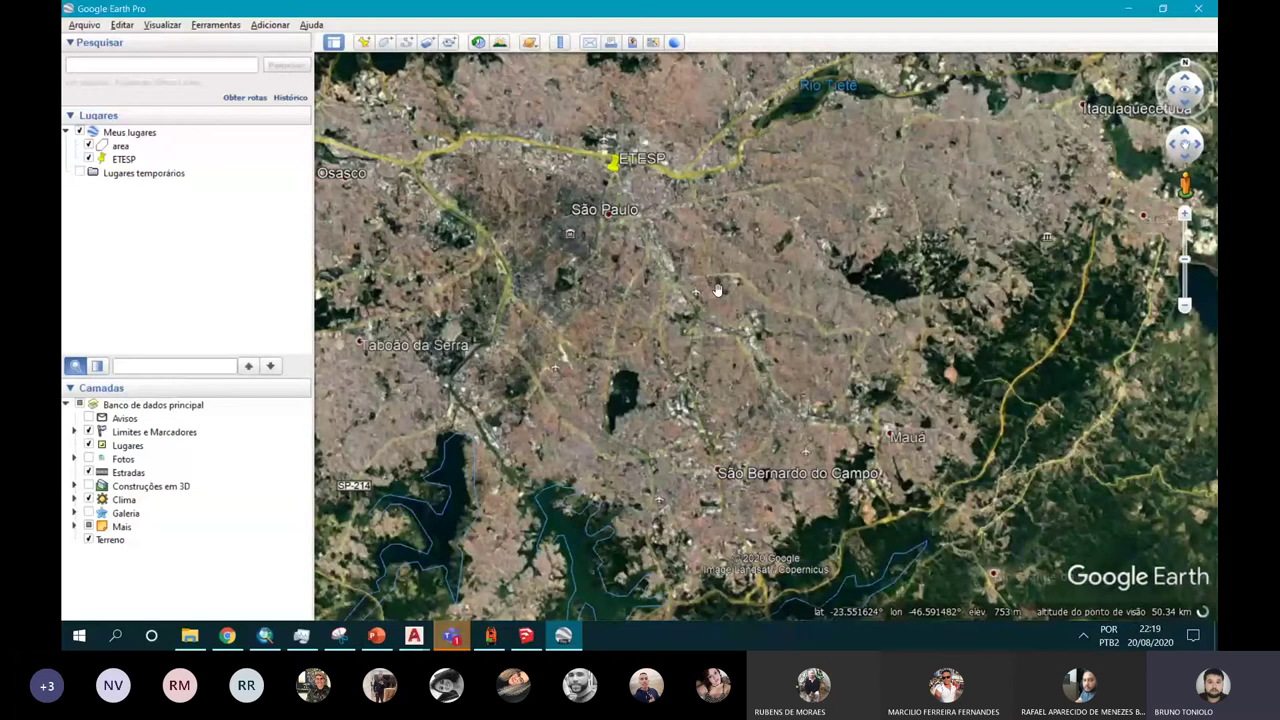
pyautogui.scroll(2, 789, 356)
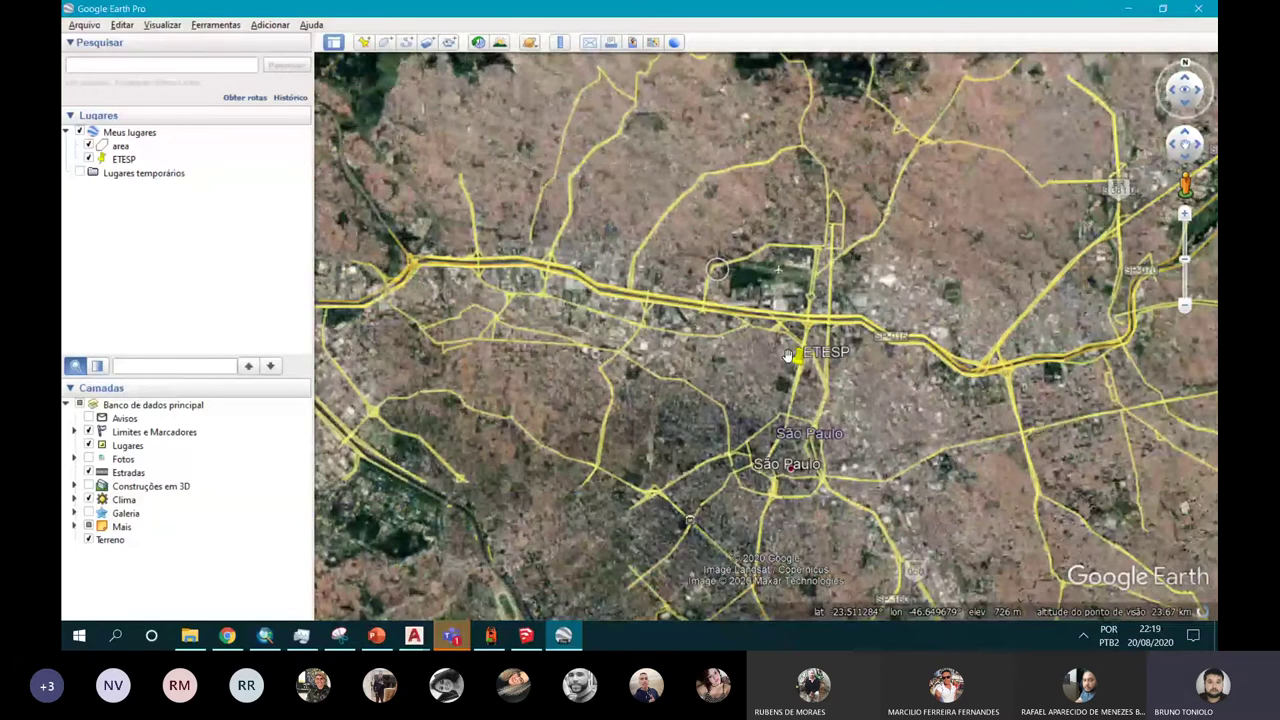
# Step: Zoom in on the ETESP building beside Praça Cel. Fernando Prestes and Av. Tiradentes
pyautogui.moveTo(789, 356); pyautogui.dragTo(874, 180)
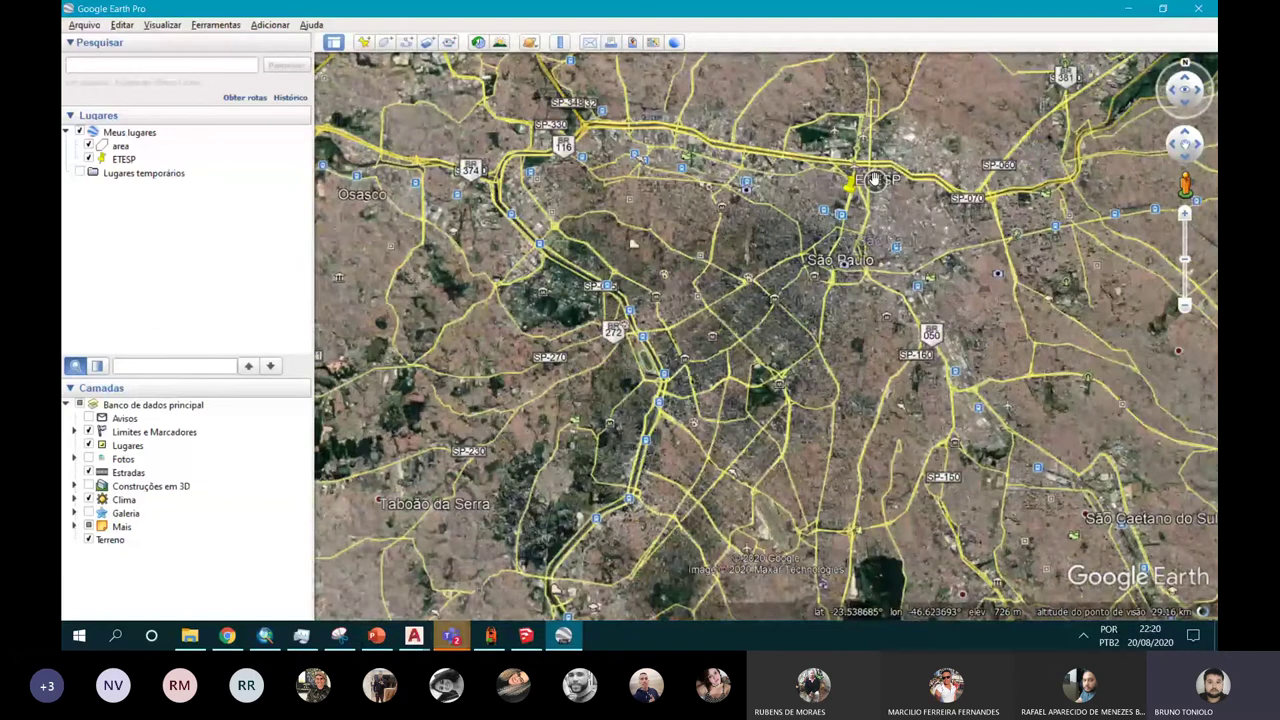
pyautogui.scroll(5, 694, 285)
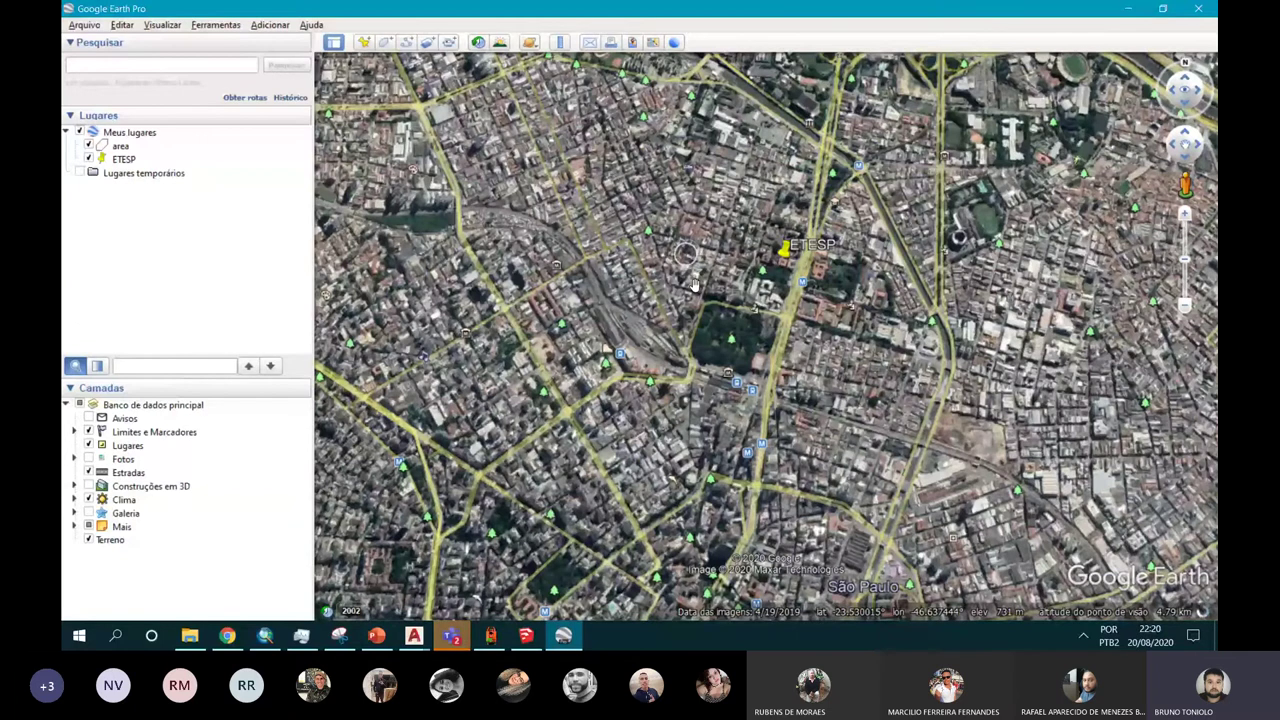
pyautogui.scroll(3, 694, 285)
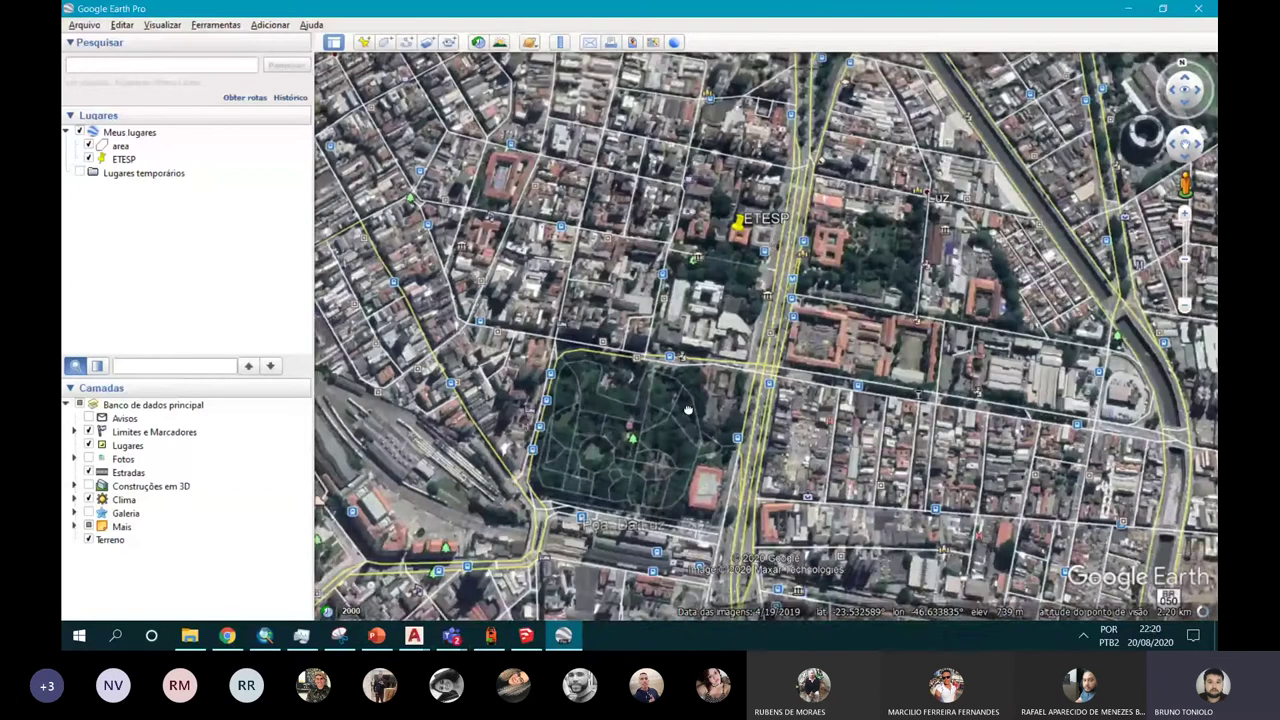
pyautogui.scroll(3, 694, 231)
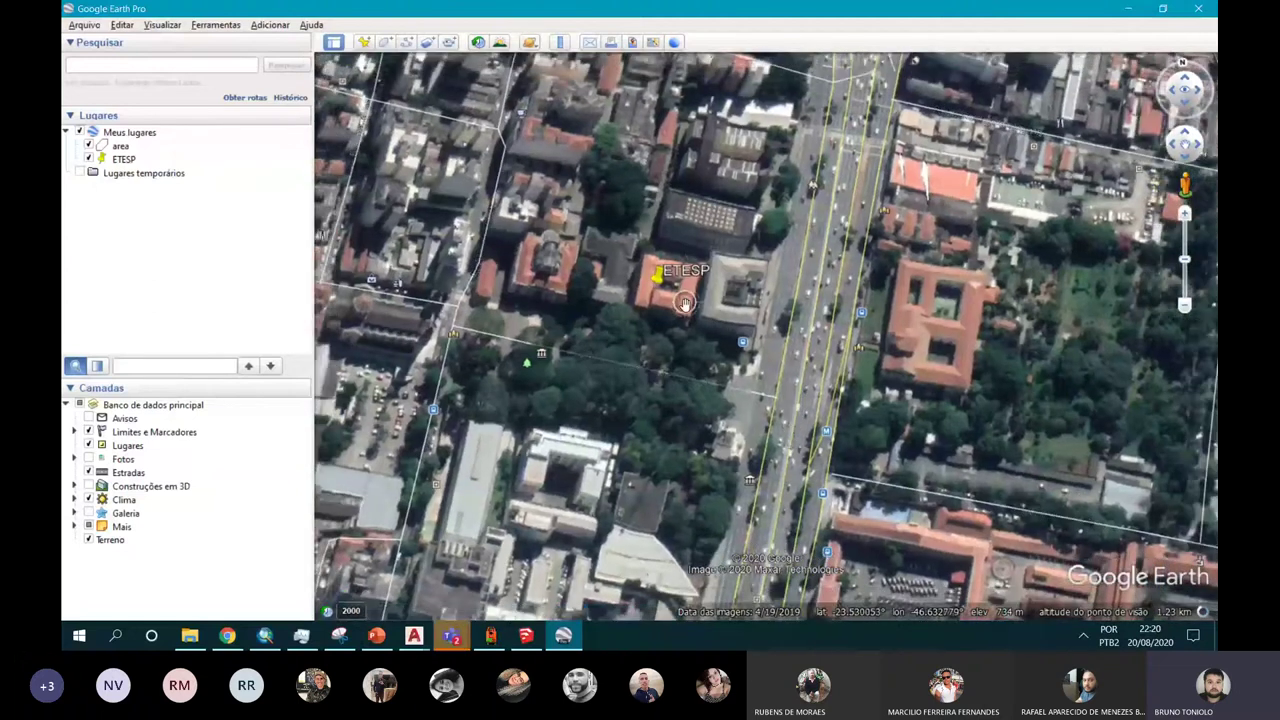
pyautogui.scroll(-1, 700, 310)
pyautogui.scroll(-1, 713, 317)
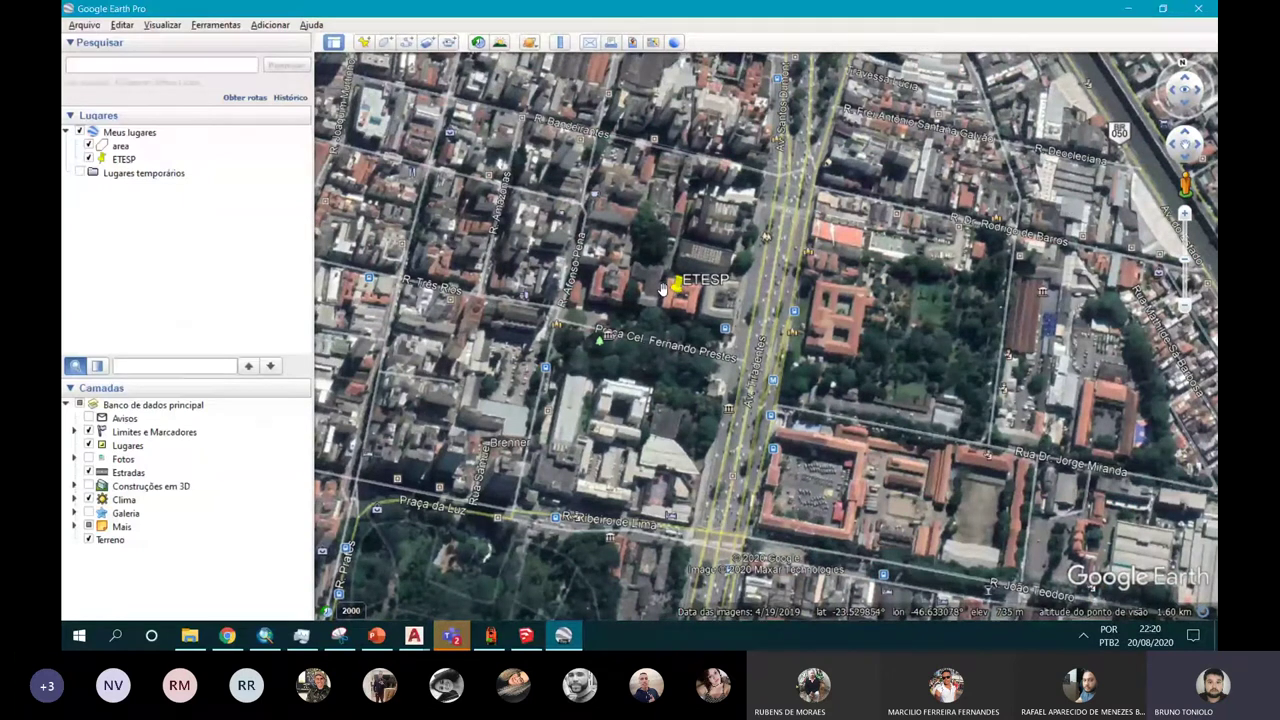
pyautogui.scroll(3, 661, 289)
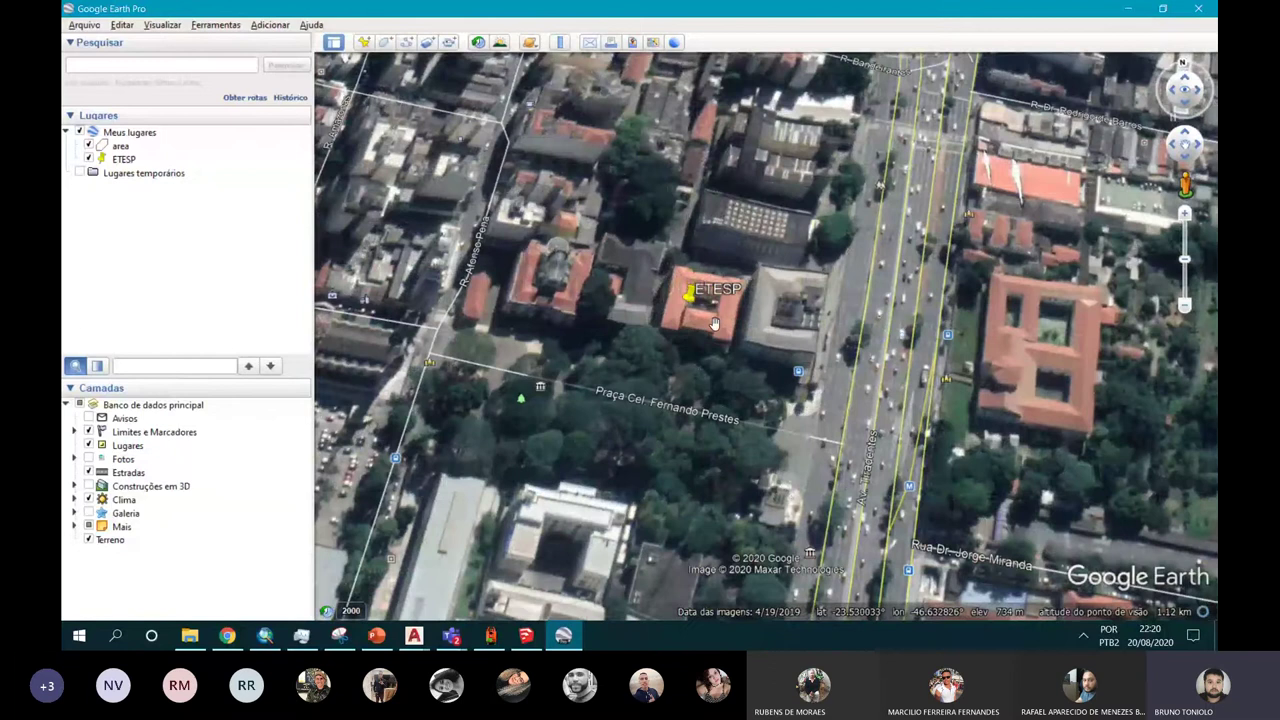
pyautogui.scroll(-1, 714, 323)
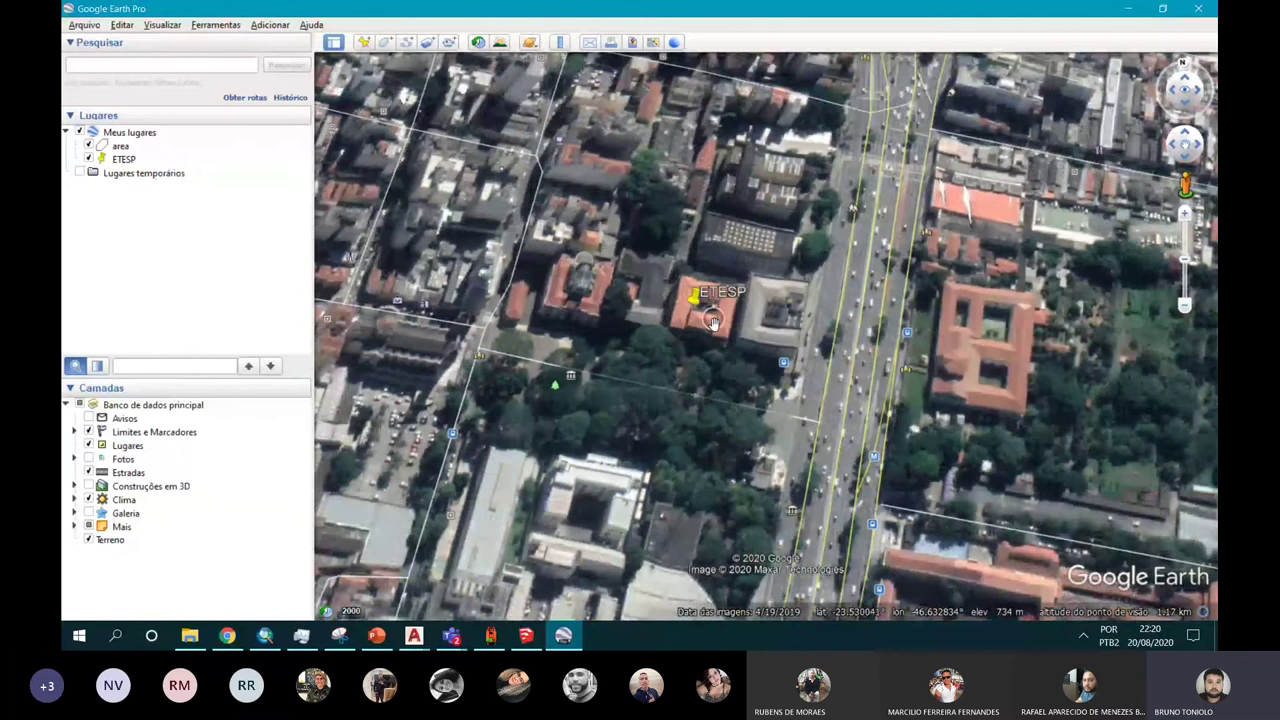
# Step: Set up the Ruler to measure a Circle with its radius in Kilometres
pyautogui.hotkey('ctrl', 'shift', 'g')
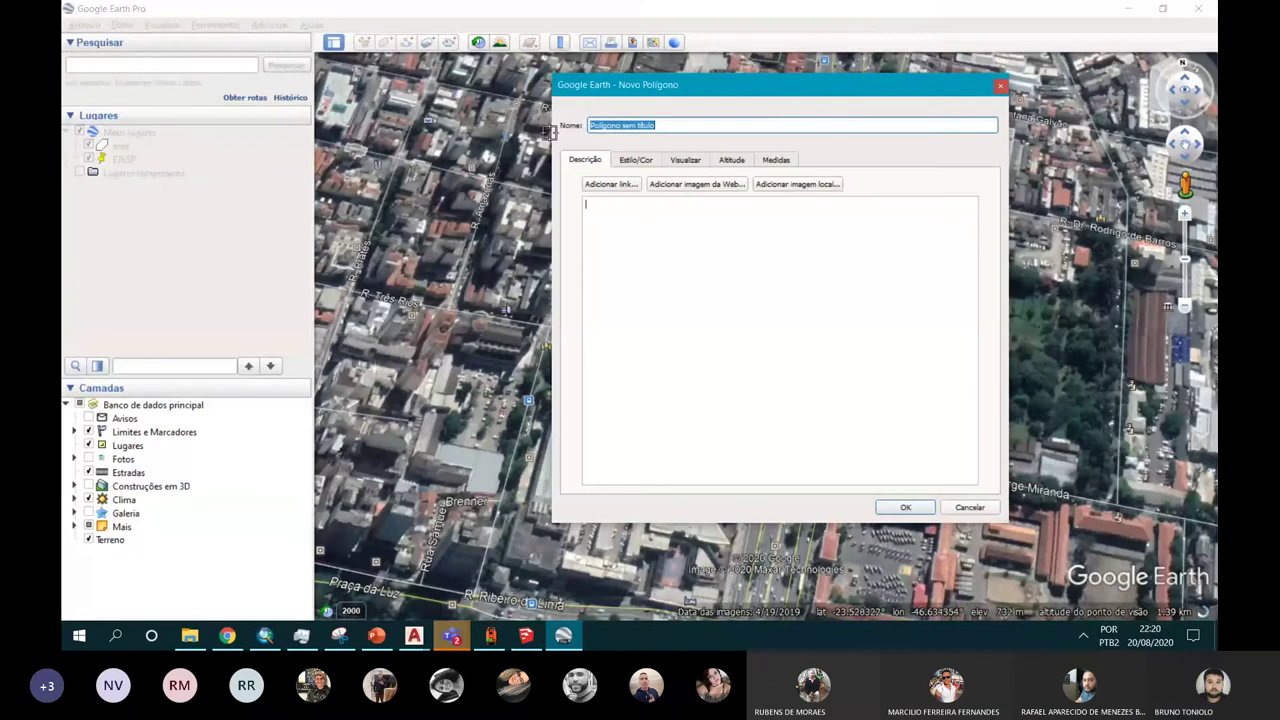
pyautogui.click(1001, 87)
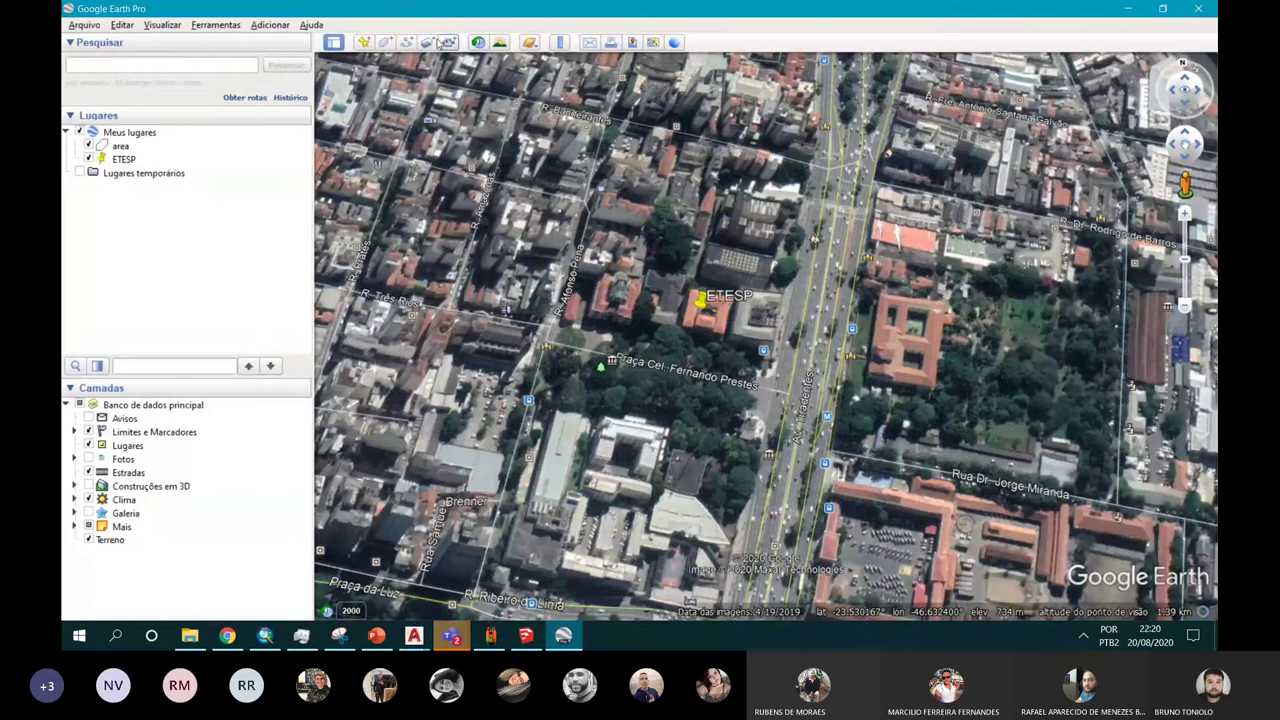
pyautogui.click(560, 42)
pyautogui.click(618, 256)
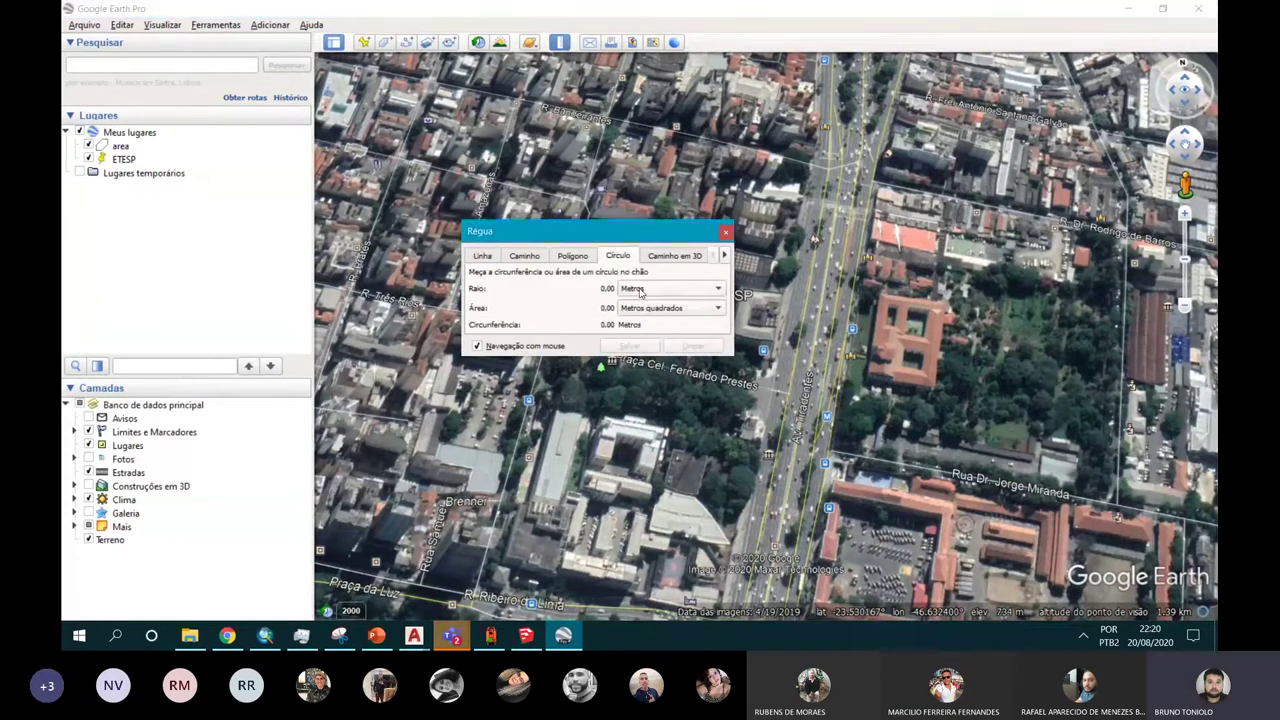
pyautogui.click(640, 289)
pyautogui.click(646, 380)
pyautogui.scroll(5, 660, 288)
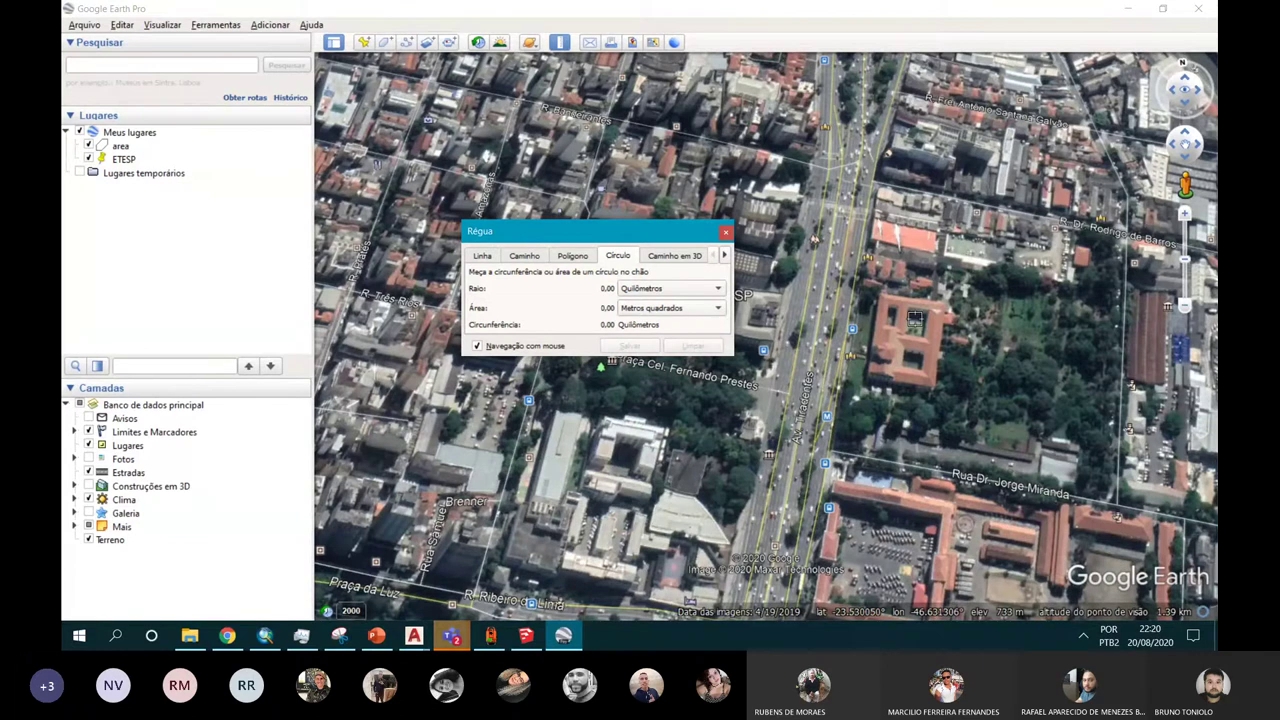
pyautogui.scroll(-2, 766, 400)
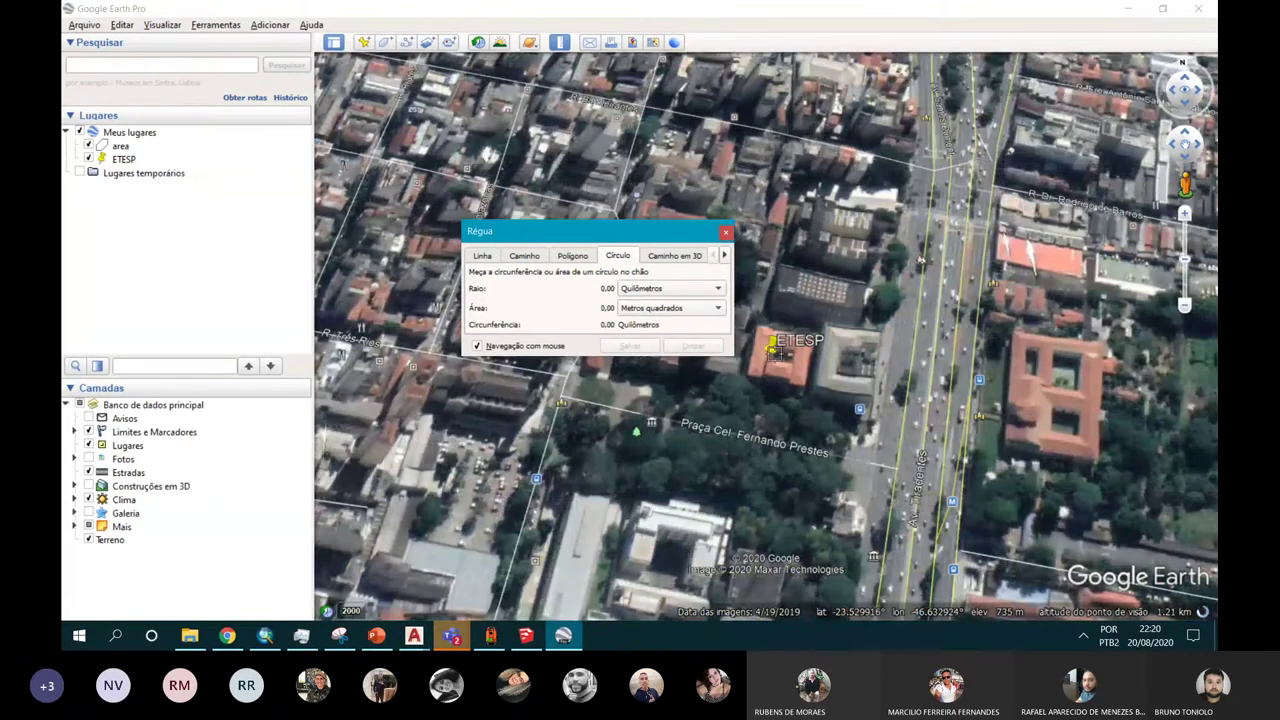
# Step: Centre the circle on ETESP and extend its radius to 49.70 km while zooming out
pyautogui.click(770, 355)
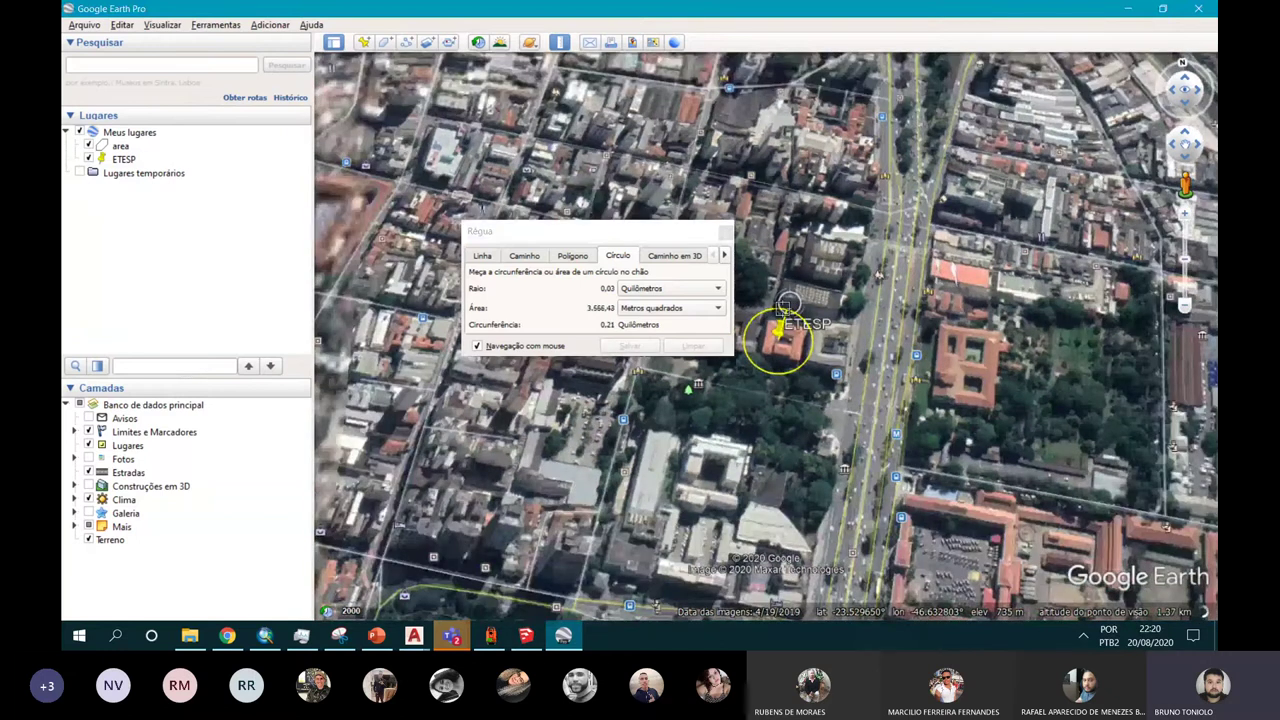
pyautogui.scroll(-3, 787, 303)
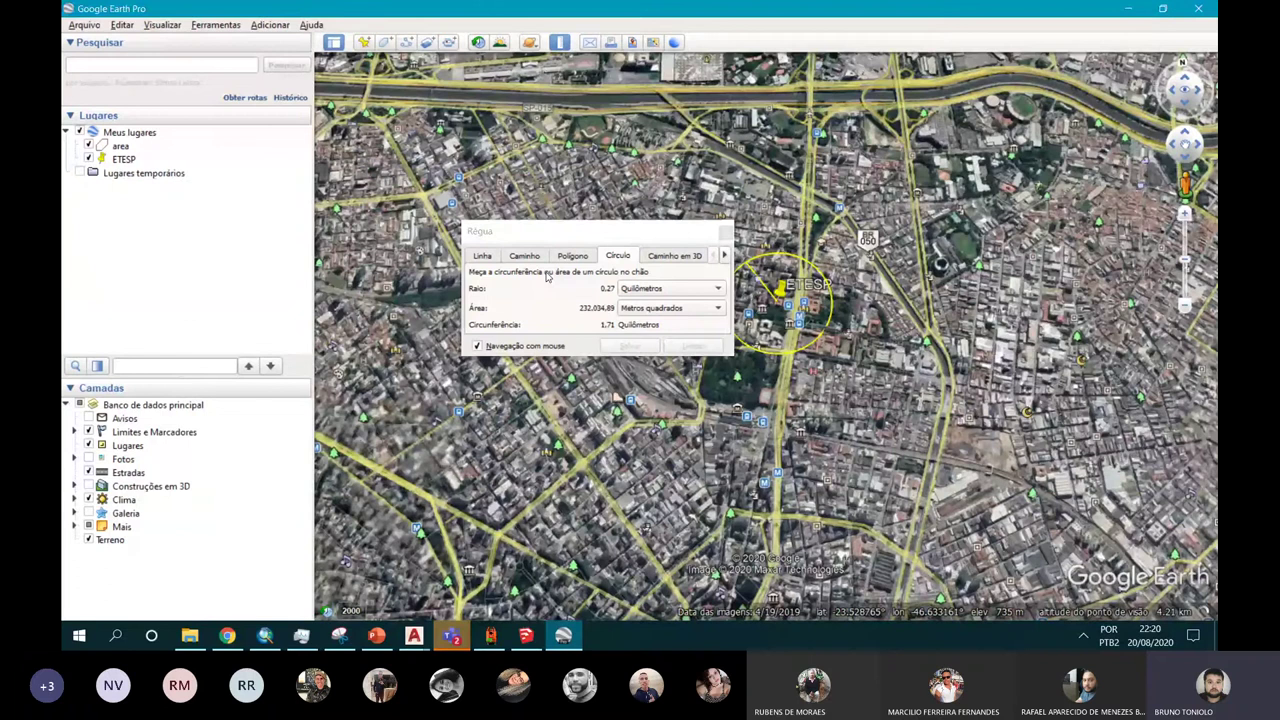
pyautogui.scroll(-3, 788, 339)
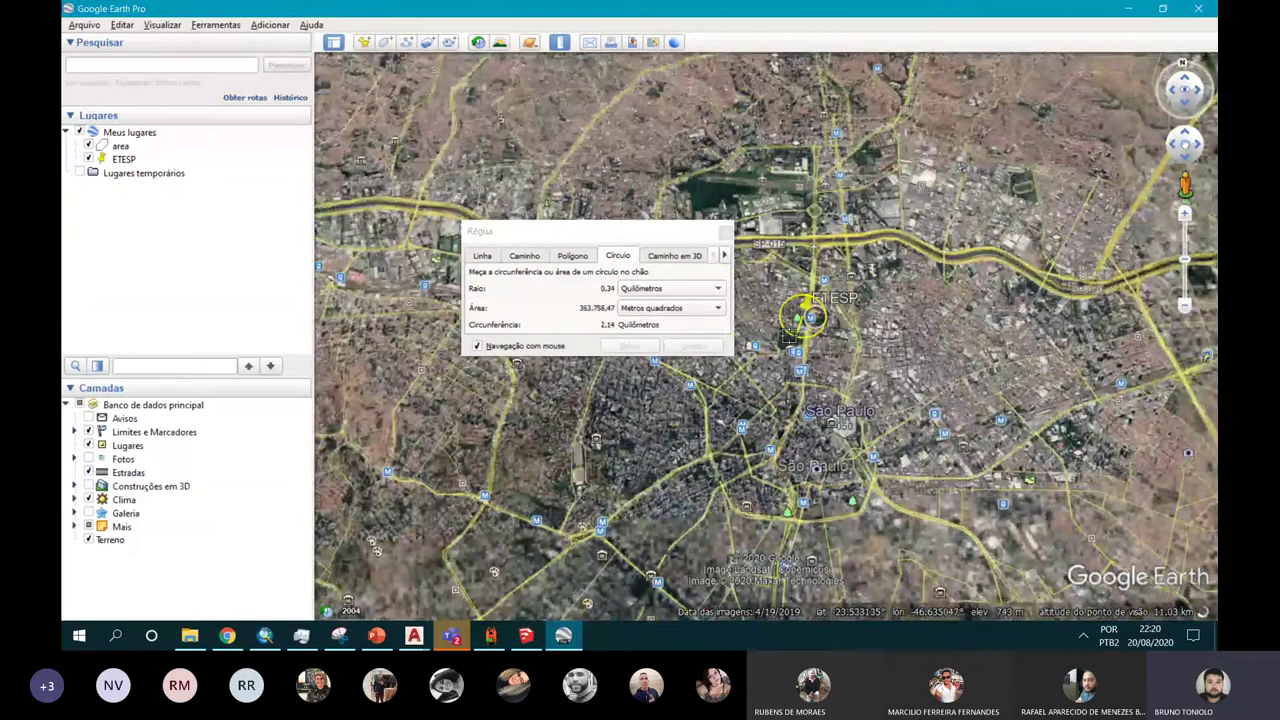
pyautogui.scroll(-3, 789, 338)
pyautogui.scroll(-3, 789, 338)
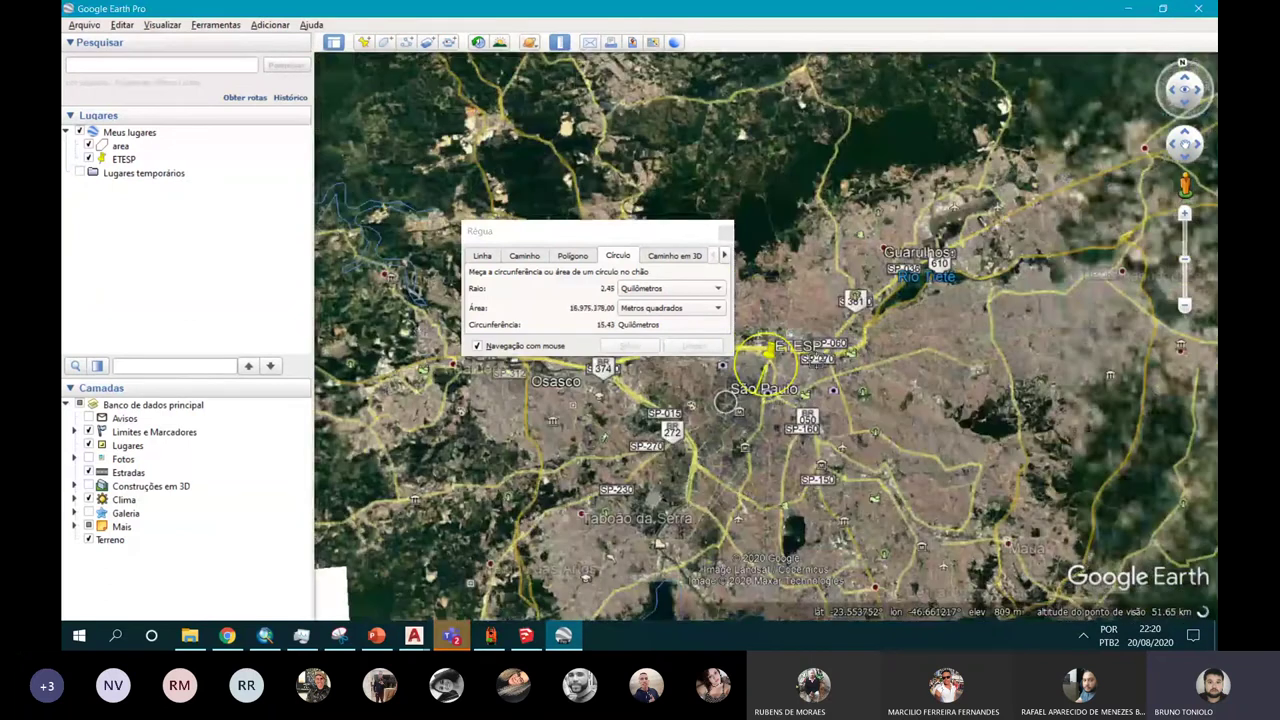
pyautogui.scroll(-3, 789, 338)
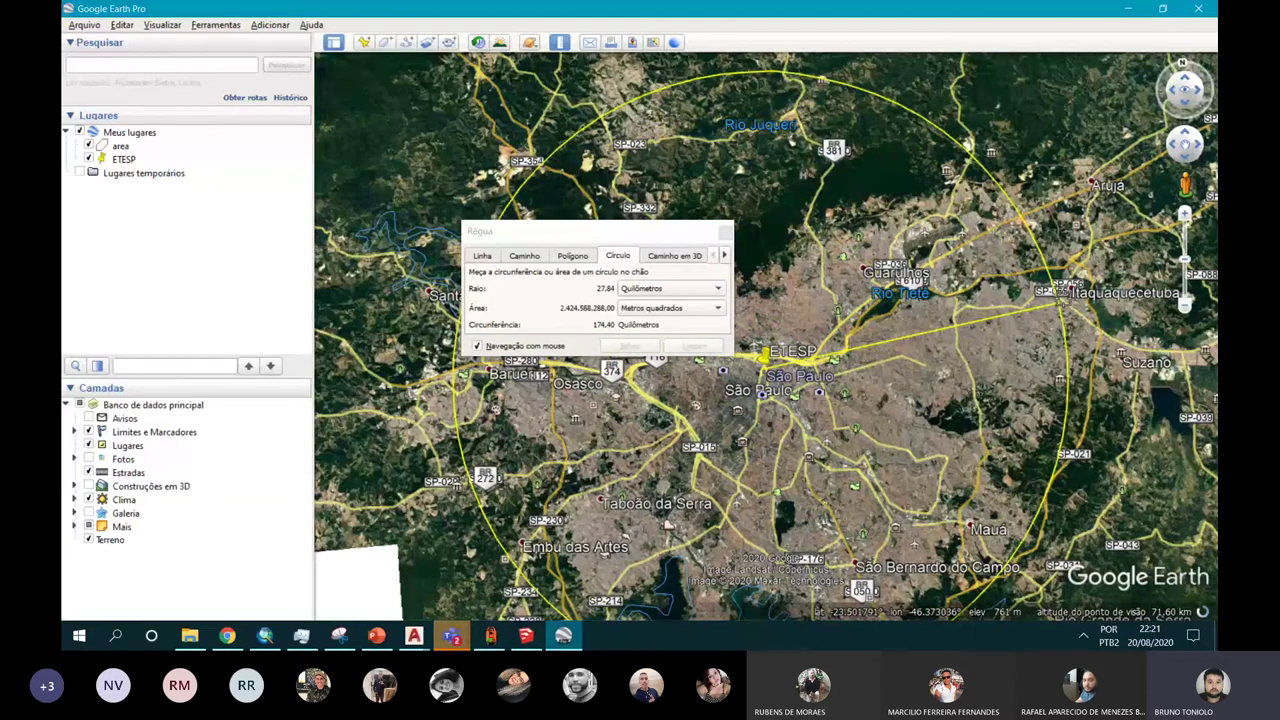
pyautogui.scroll(-3, 1092, 273)
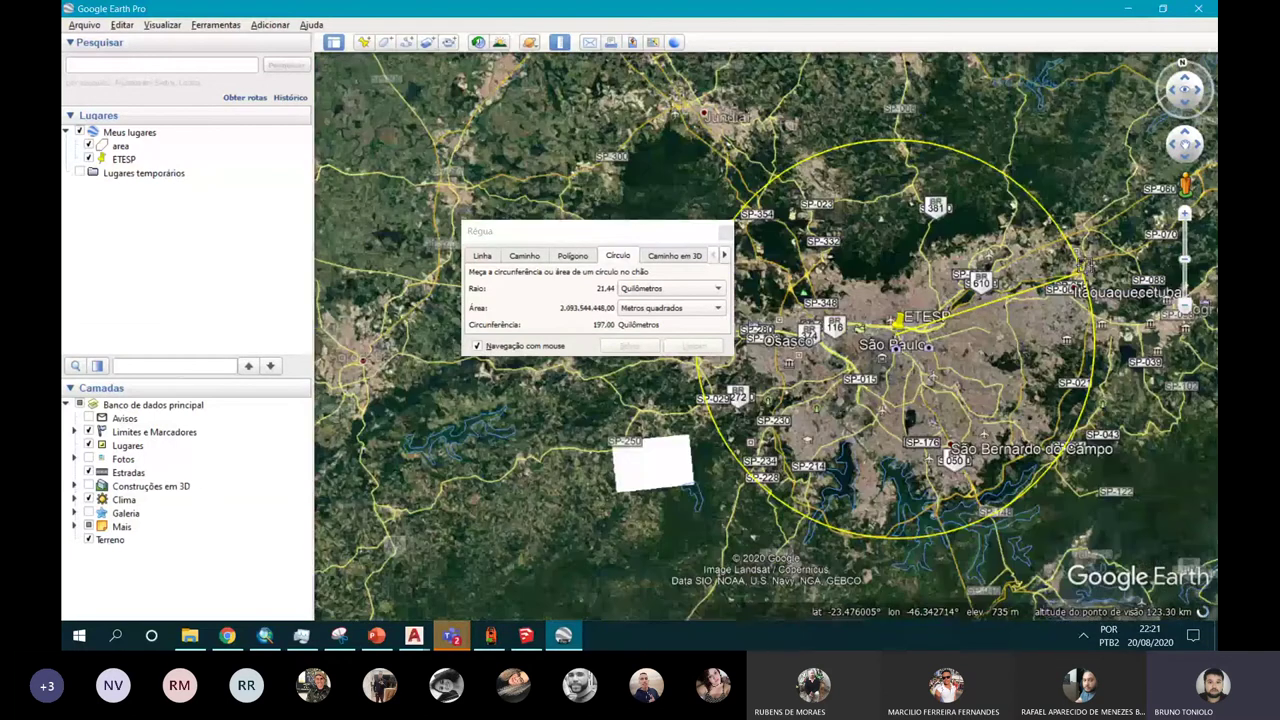
pyautogui.scroll(-2, 1083, 273)
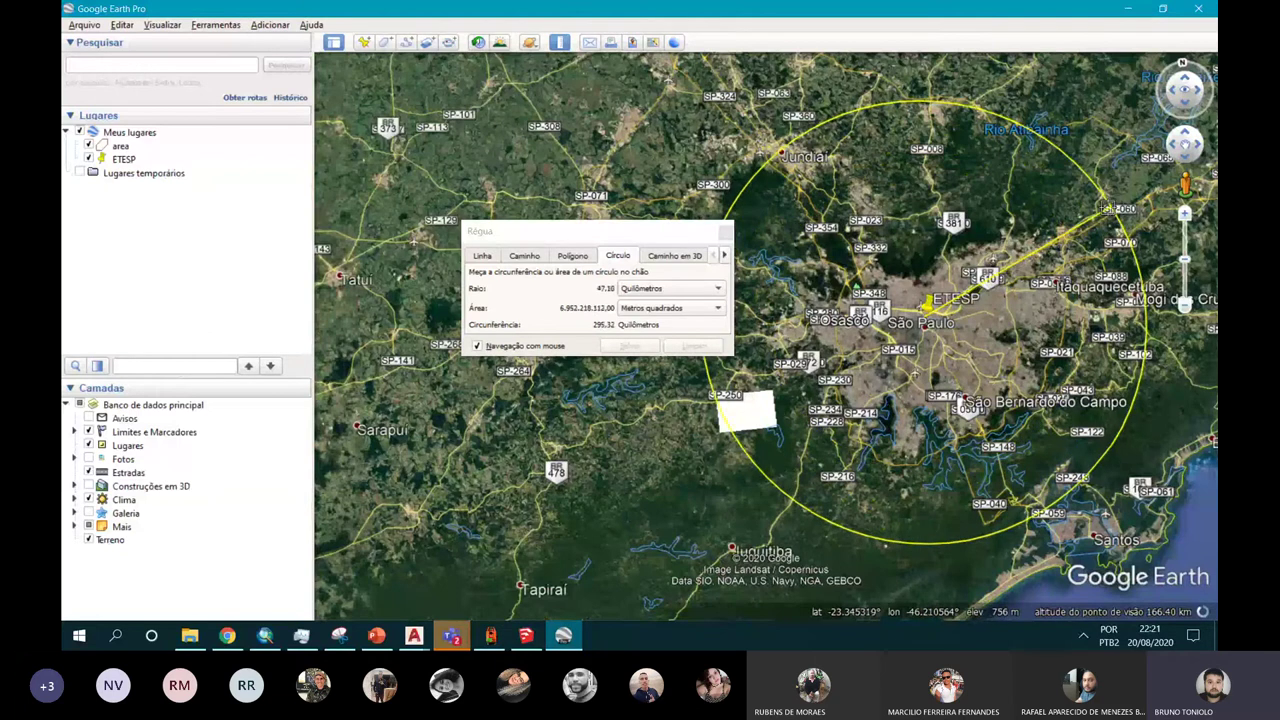
pyautogui.scroll(-1, 1095, 207)
pyautogui.scroll(-1, 1093, 207)
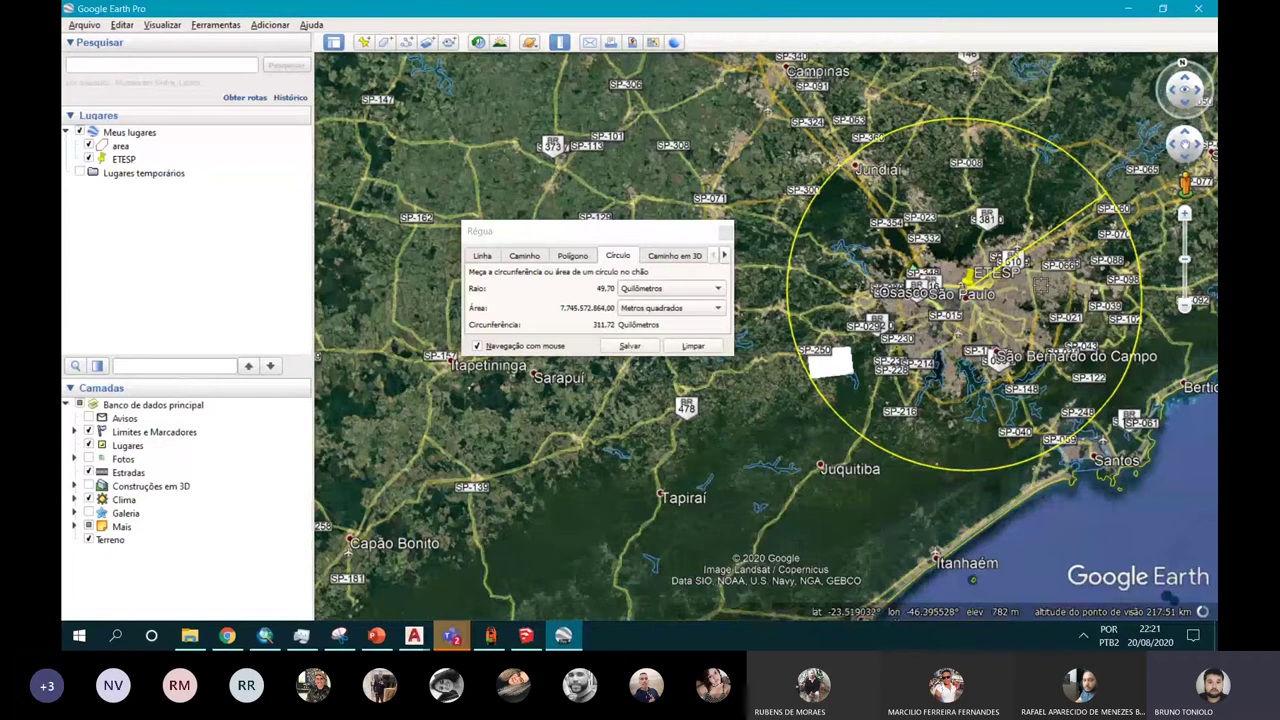
# Step: Save the ETESP circle from the Ruler as a red-lined path named 'RAIO 50 KM'
pyautogui.click(627, 346)
pyautogui.click(640, 161)
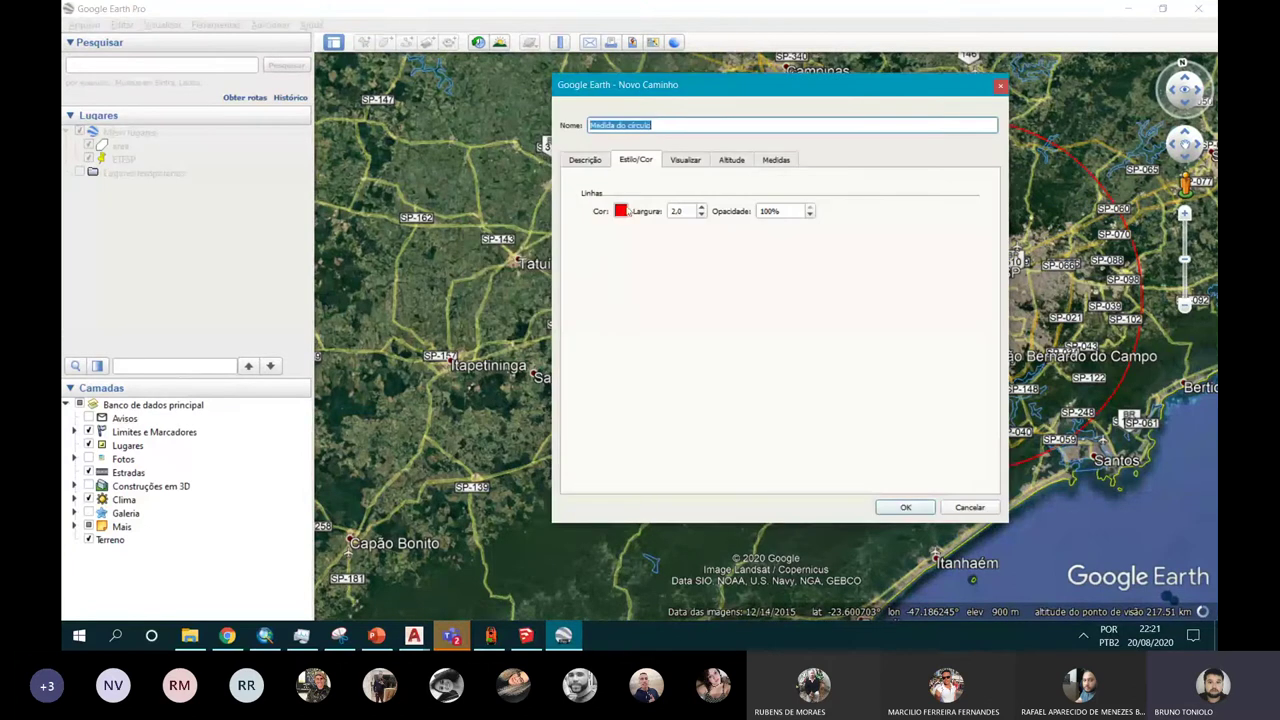
pyautogui.click(620, 211)
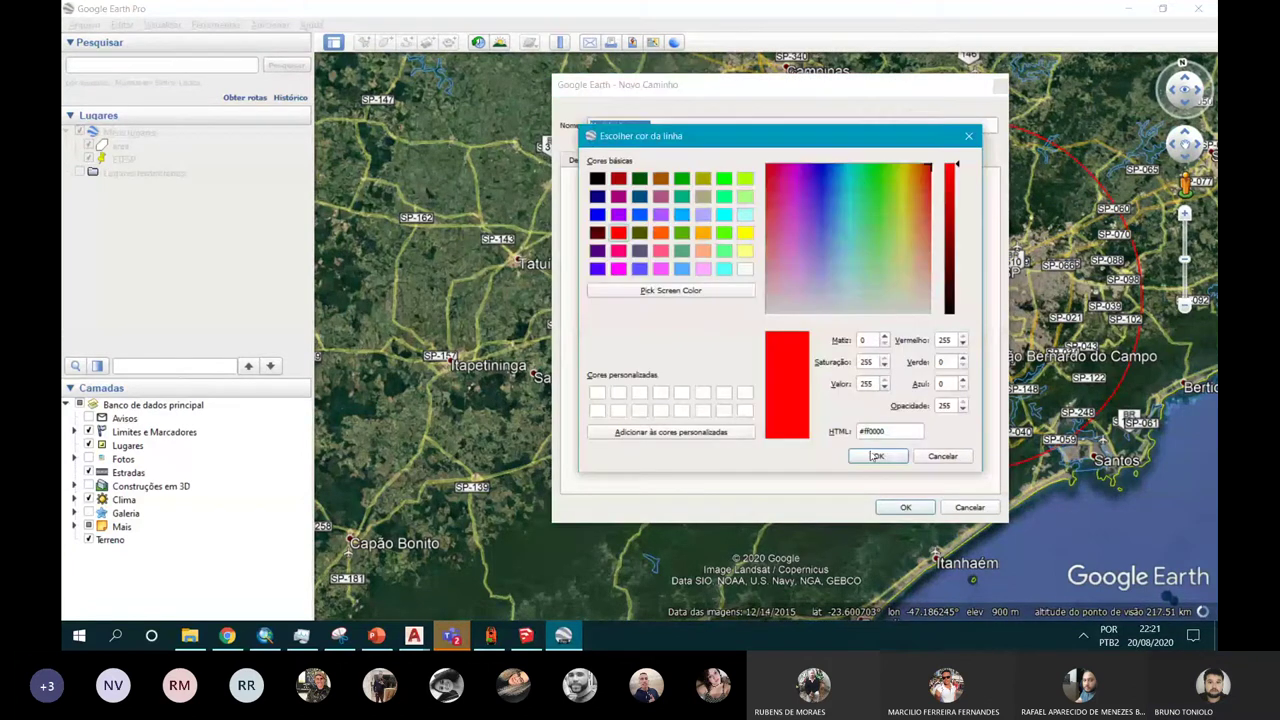
pyautogui.click(876, 456)
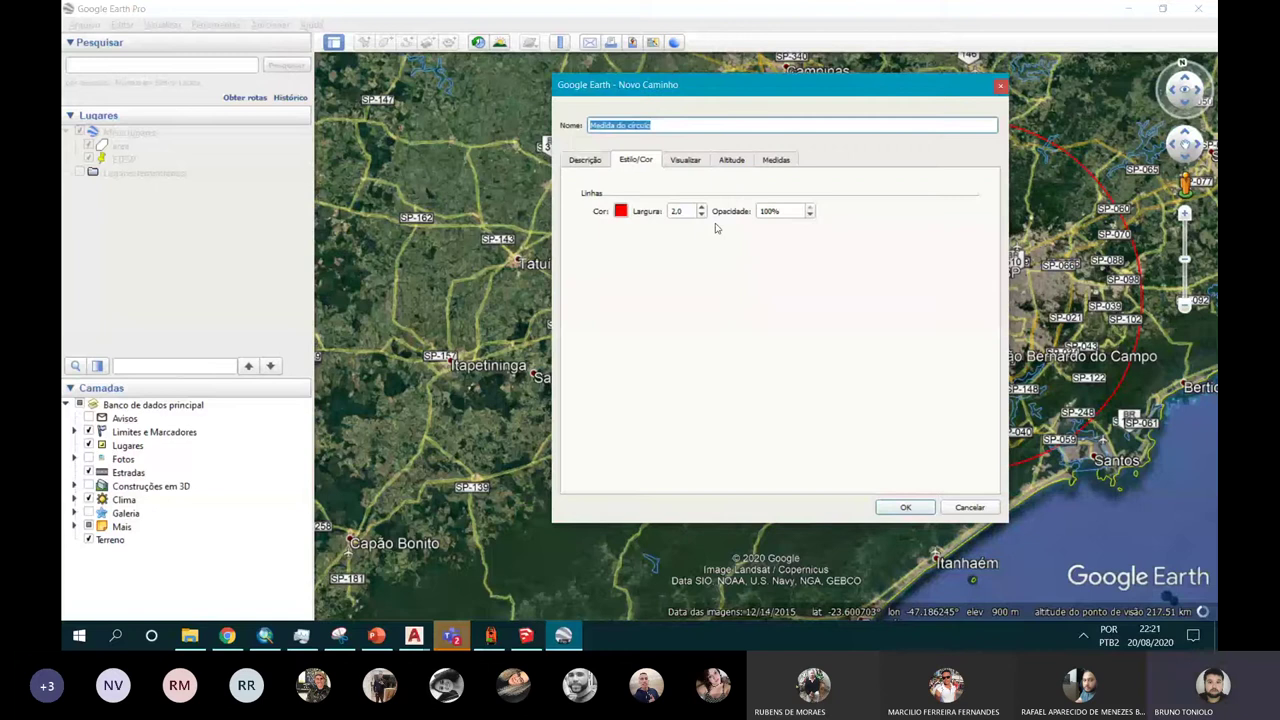
pyautogui.write('RAIO 50 KM')
pyautogui.click(905, 508)
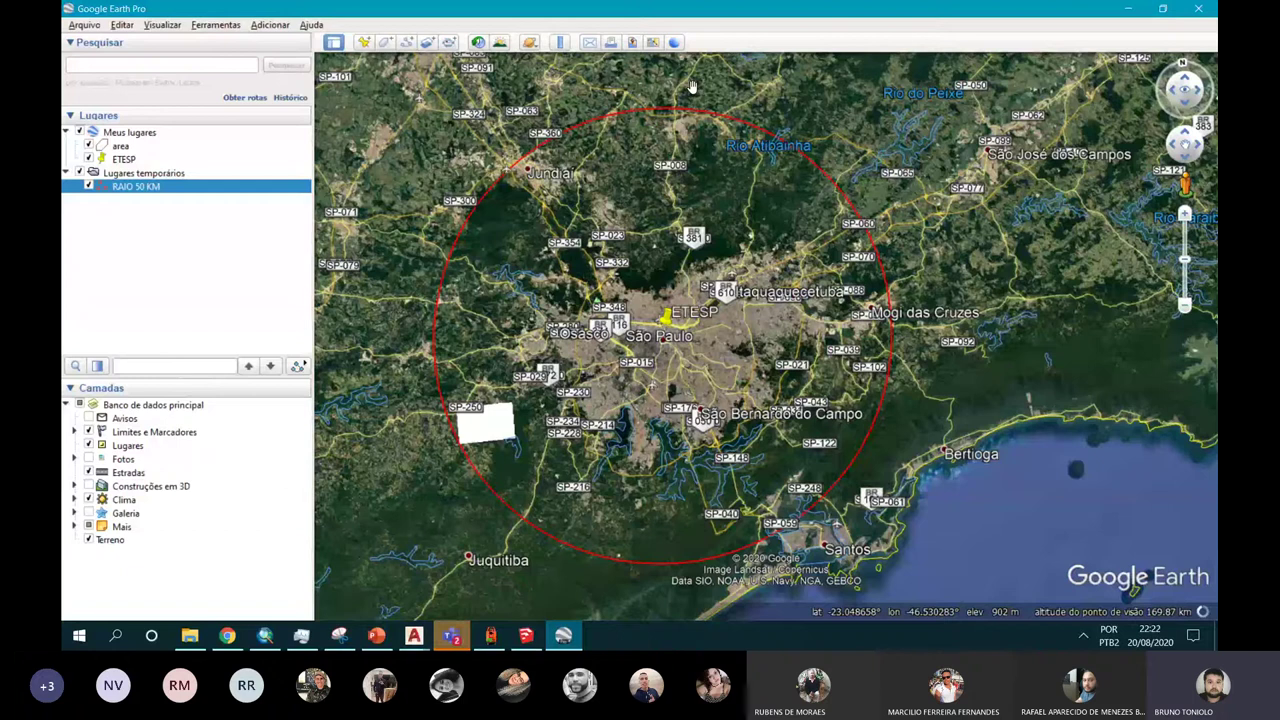
pyautogui.scroll(2, 672, 262)
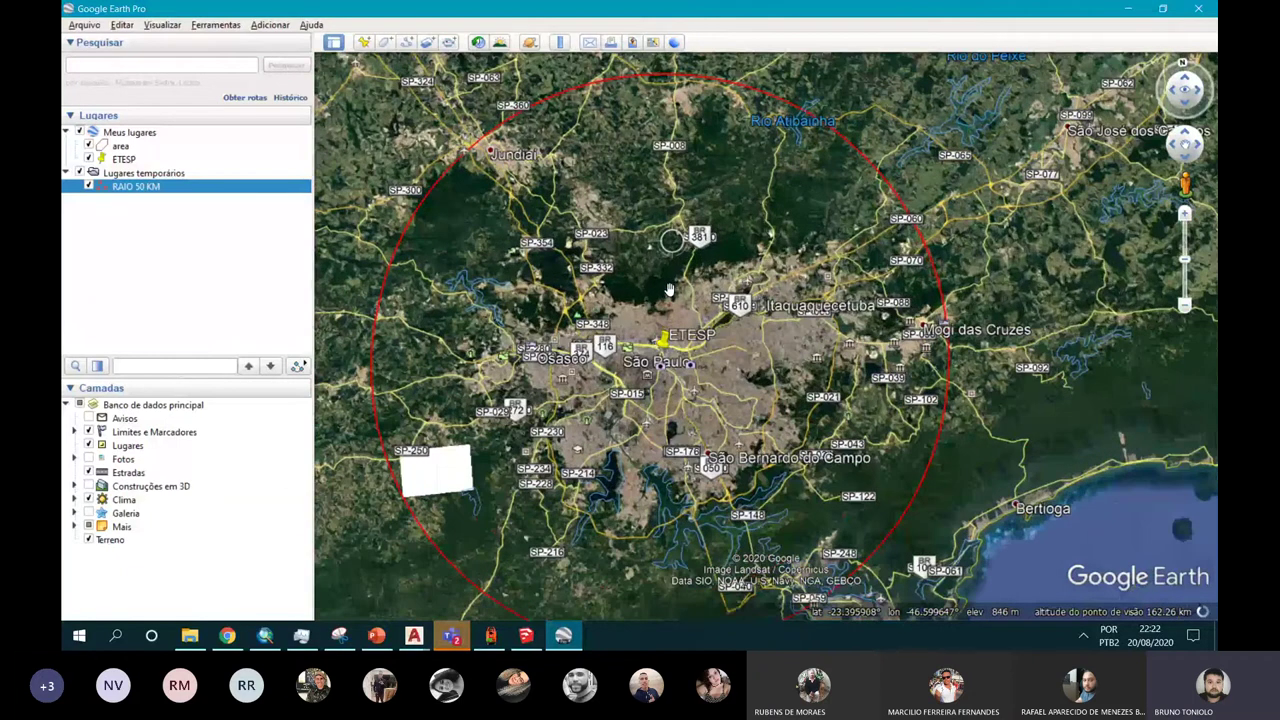
pyautogui.scroll(2, 673, 403)
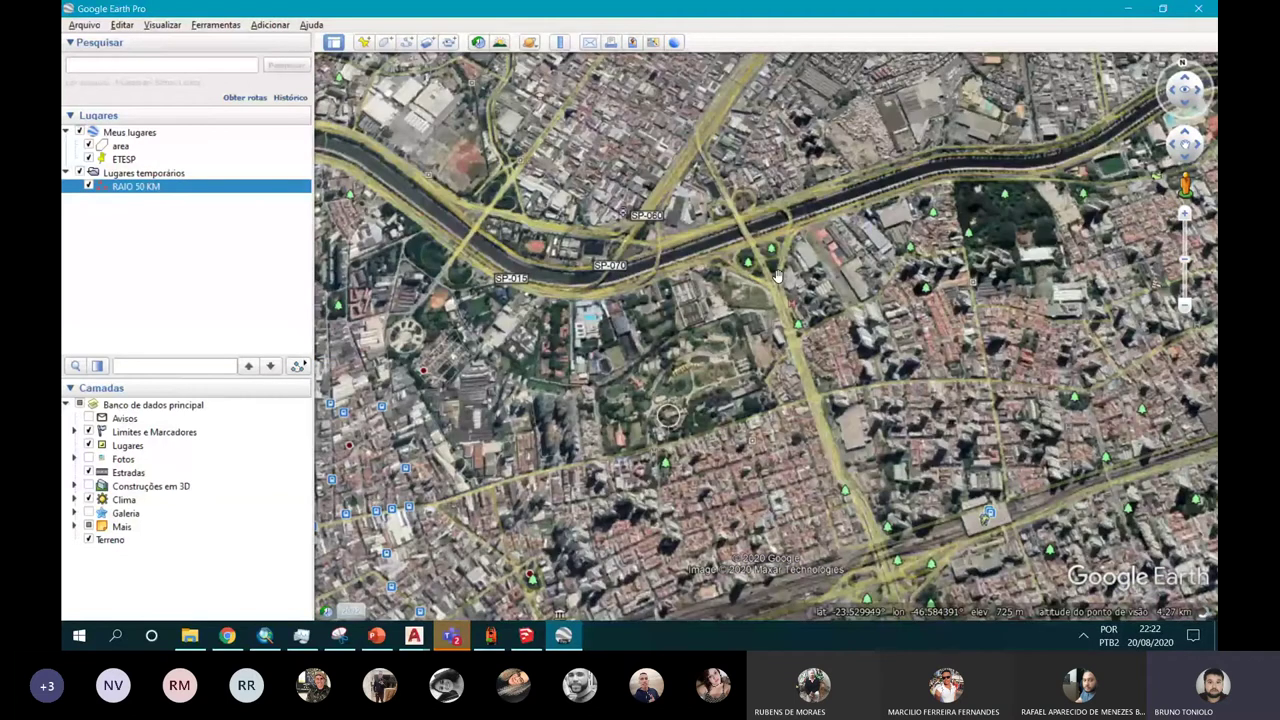
pyautogui.scroll(2, 776, 275)
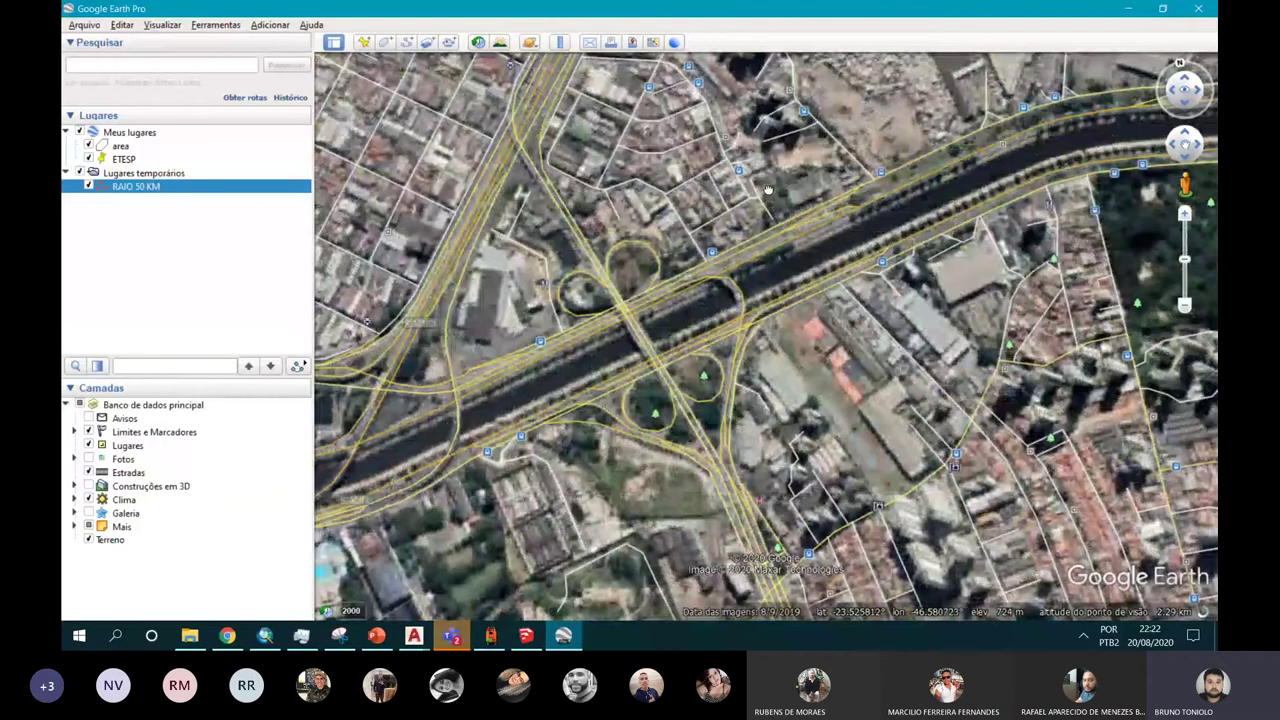
pyautogui.moveTo(1030, 360); pyautogui.dragTo(660, 267)
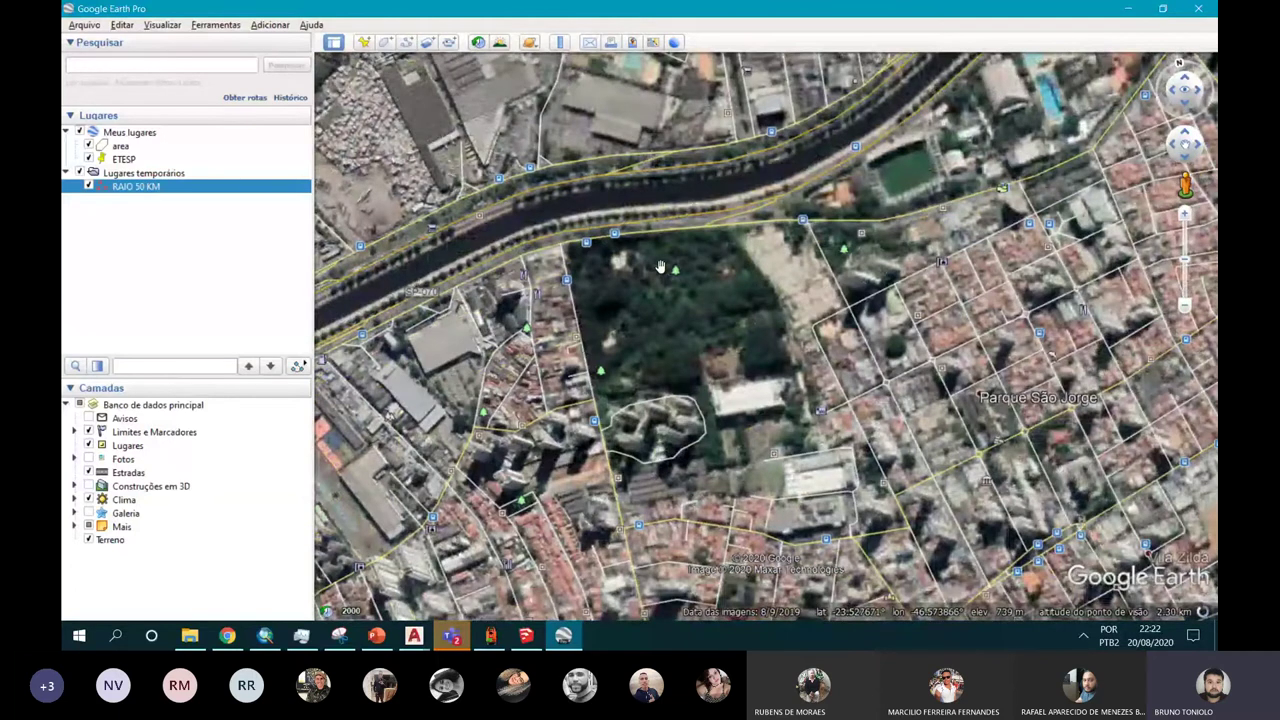
pyautogui.scroll(-1, 660, 267)
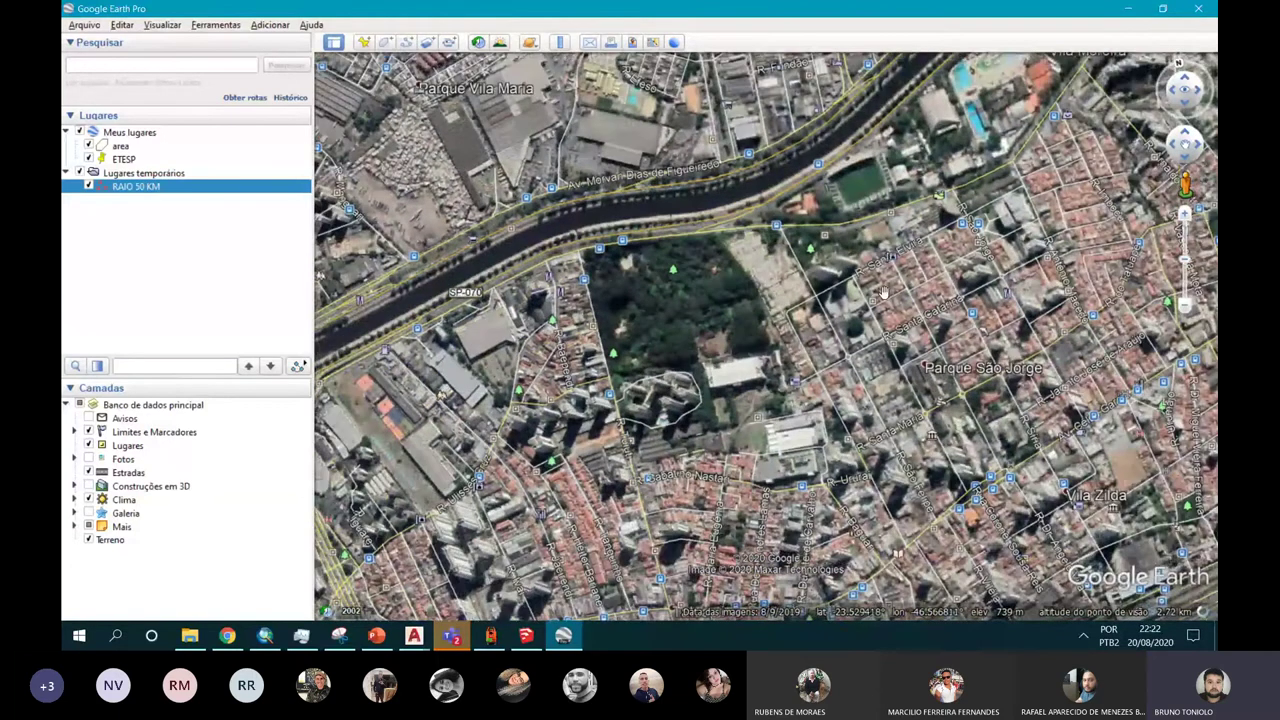
pyautogui.scroll(-10, 884, 291)
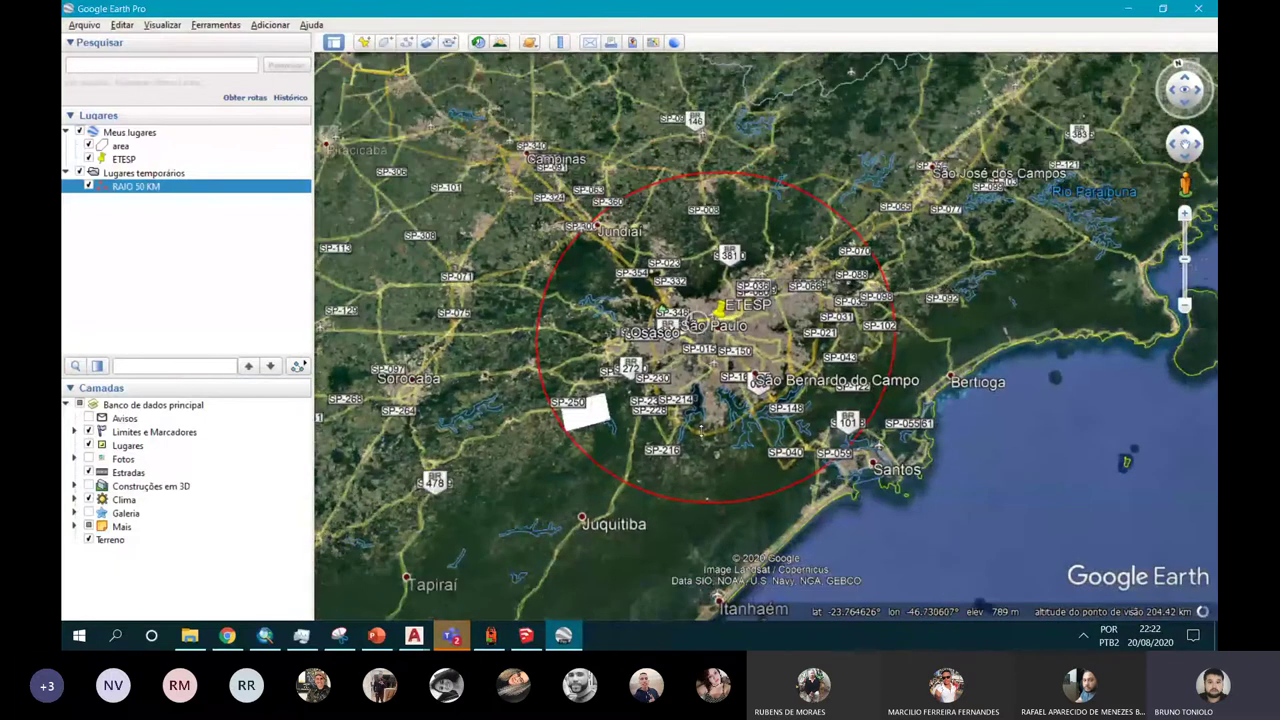
pyautogui.scroll(5, 460, 314)
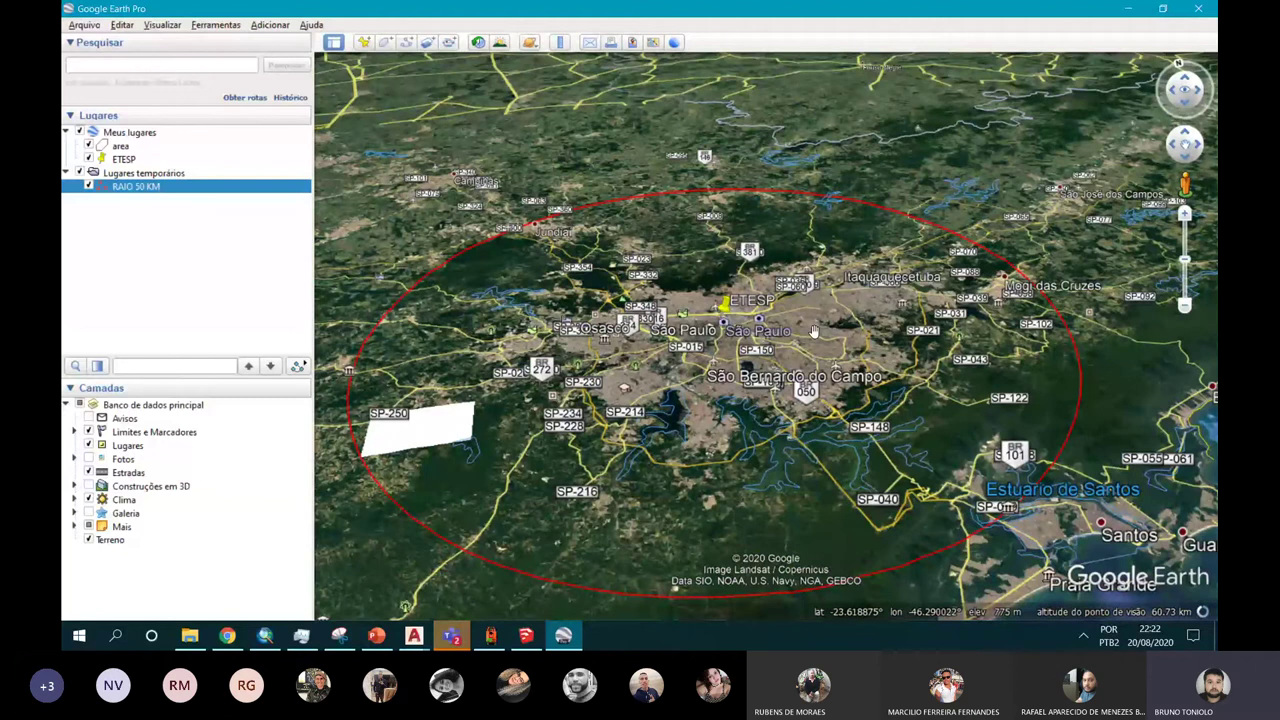
pyautogui.scroll(2, 807, 316)
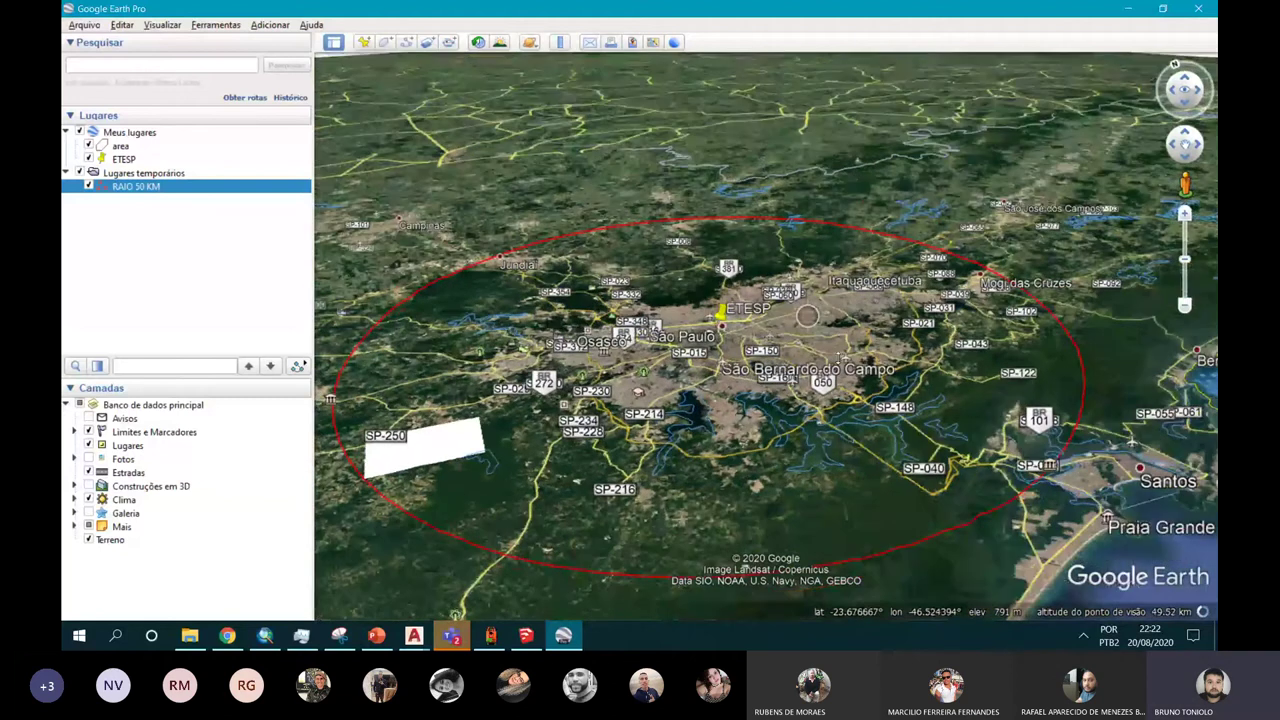
pyautogui.scroll(2, 718, 378)
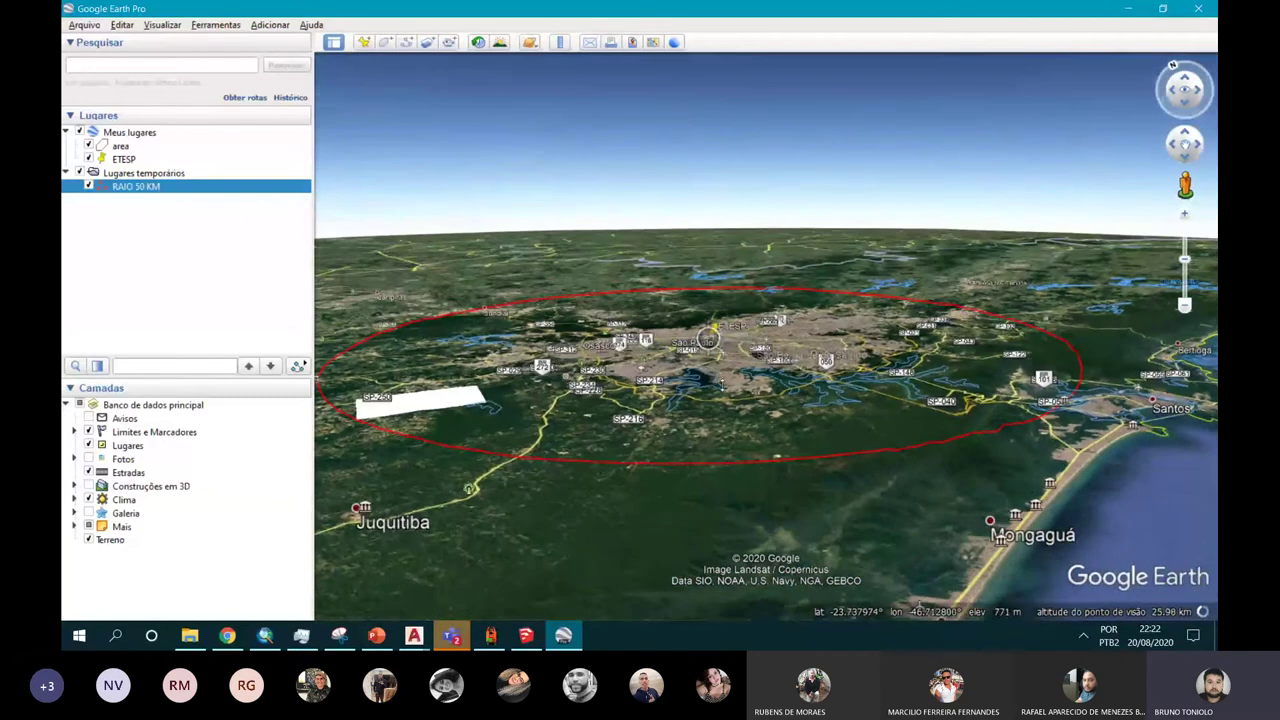
pyautogui.scroll(1, 930, 340)
pyautogui.scroll(-3, 897, 343)
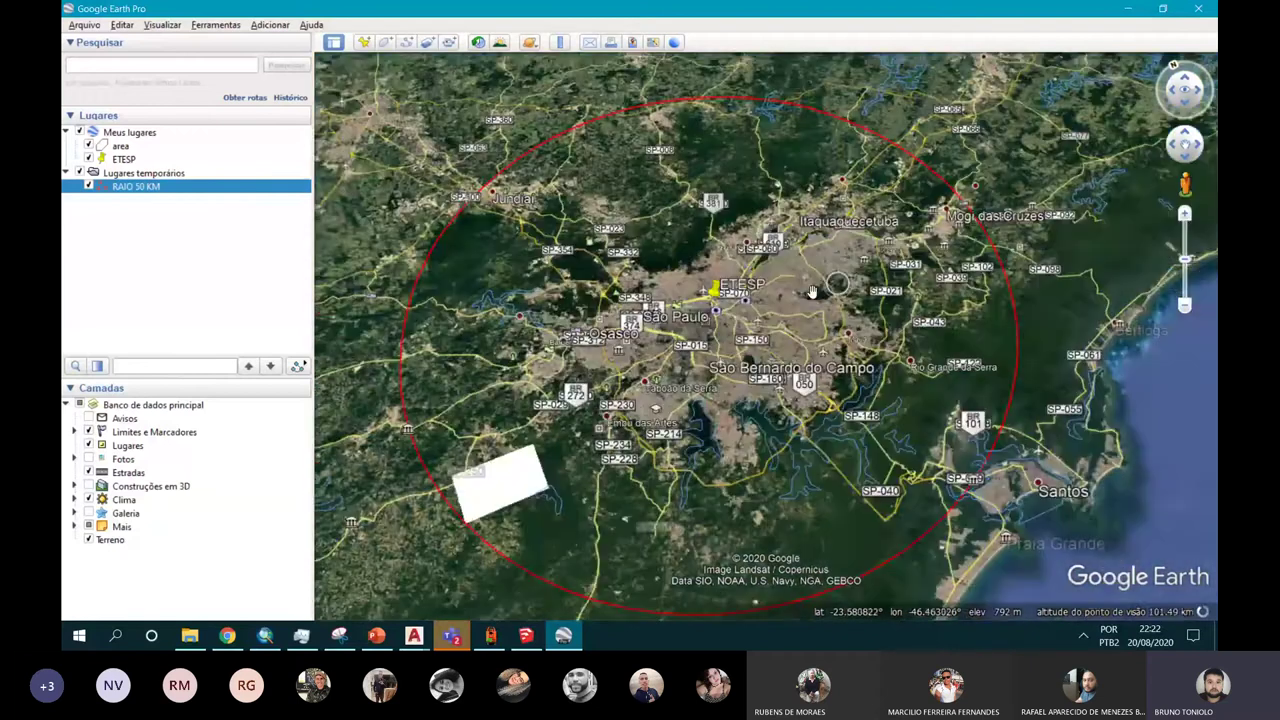
pyautogui.scroll(-2, 812, 291)
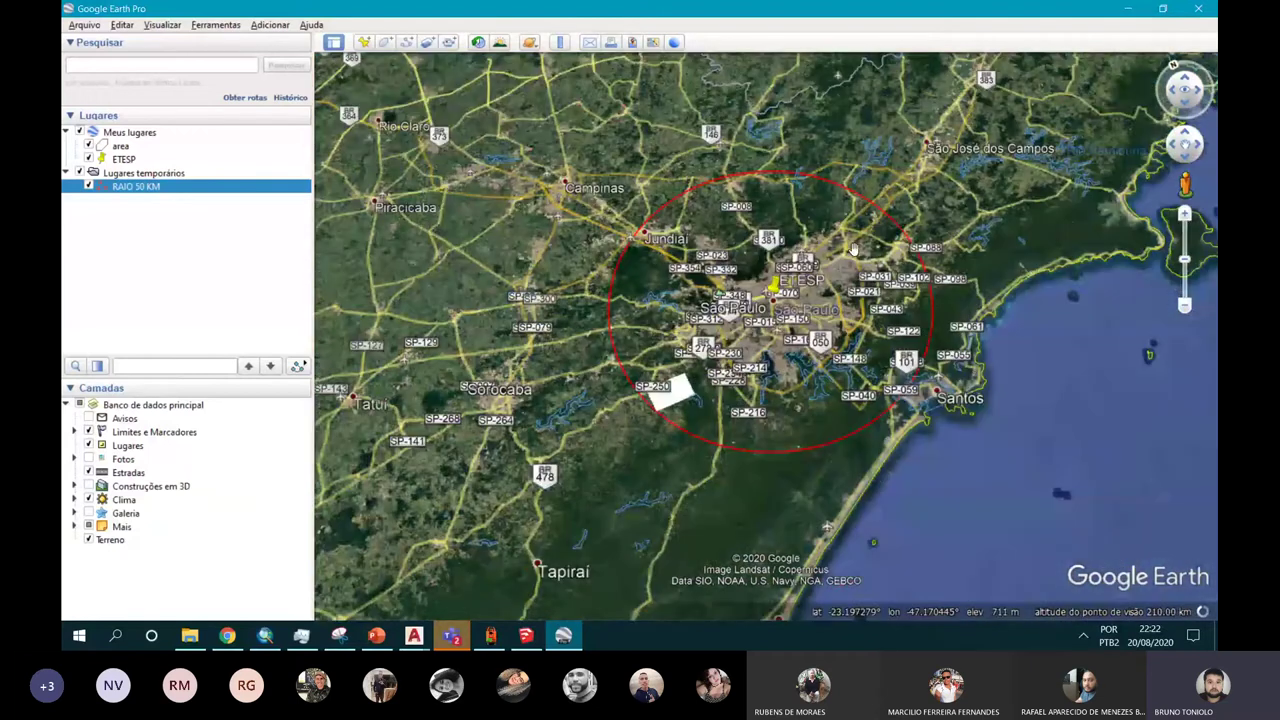
pyautogui.scroll(2, 806, 256)
pyautogui.moveTo(806, 249)
pyautogui.mouseDown(button='middle')
pyautogui.moveTo(800, 285)
pyautogui.moveTo(723, 208)
pyautogui.mouseUp(button='middle')
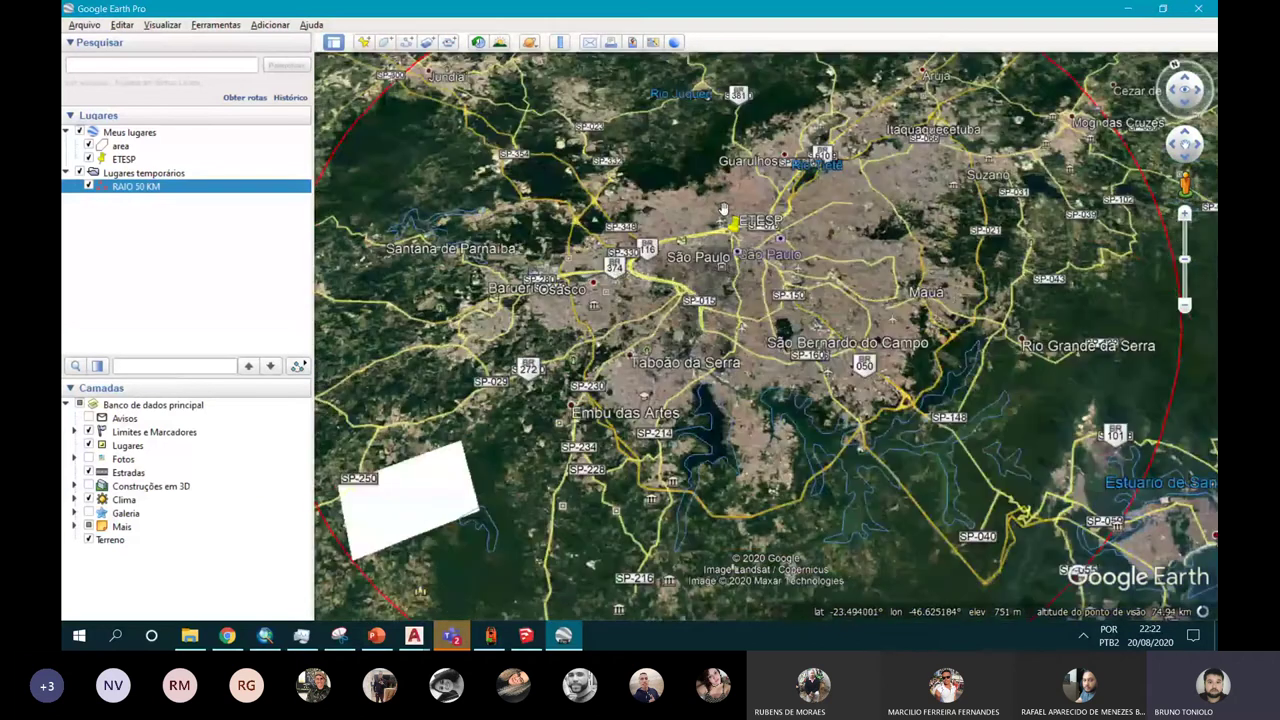
pyautogui.scroll(-2, 758, 302)
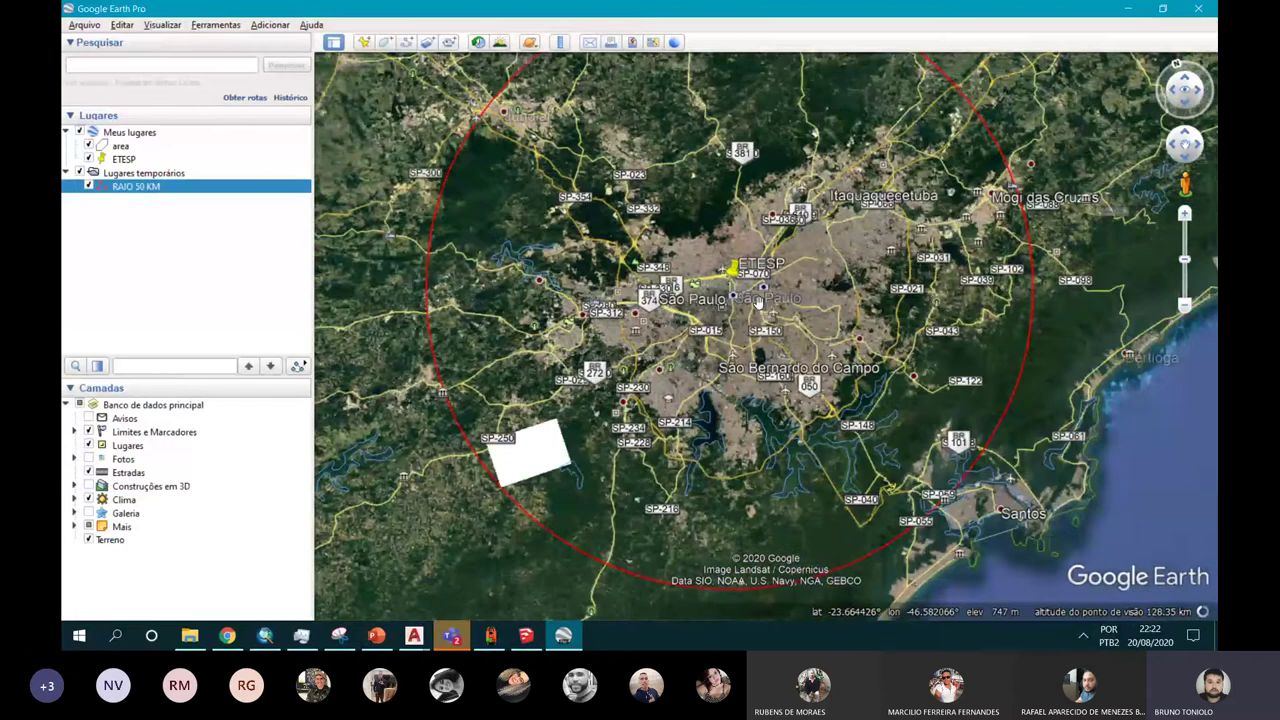
pyautogui.moveTo(758, 302); pyautogui.dragTo(822, 354)
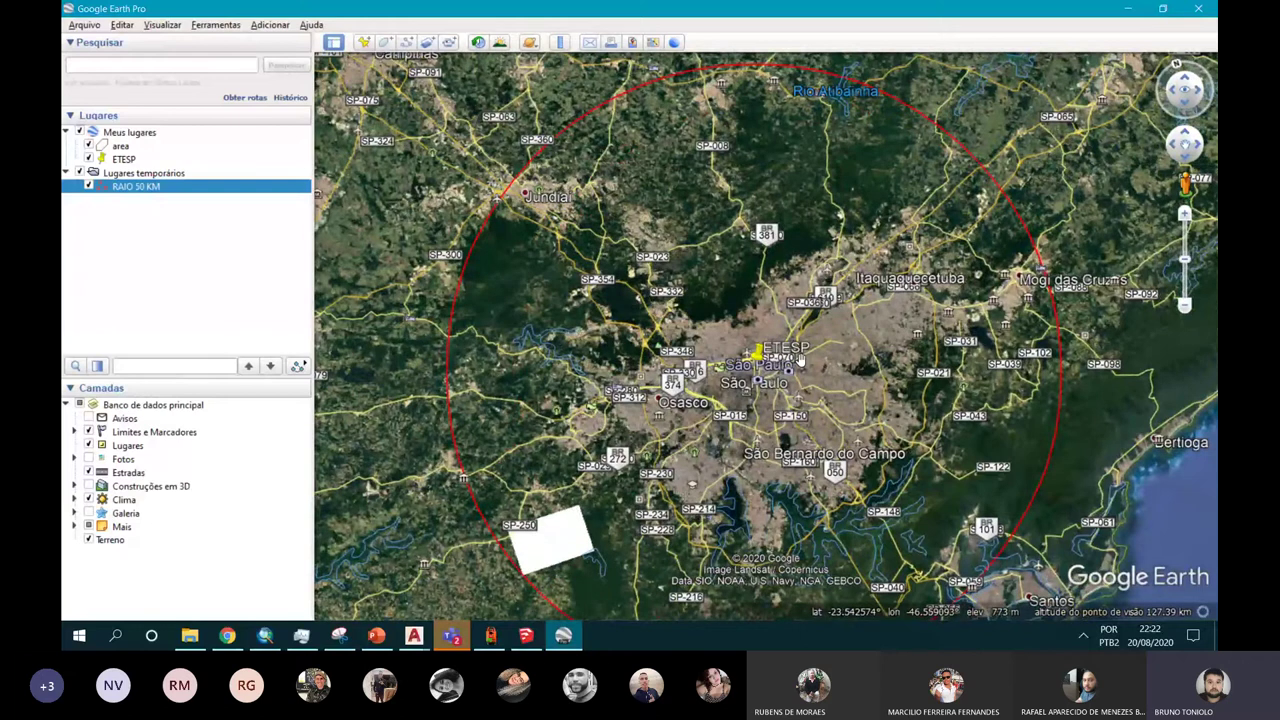
pyautogui.moveTo(799, 360); pyautogui.dragTo(779, 327)
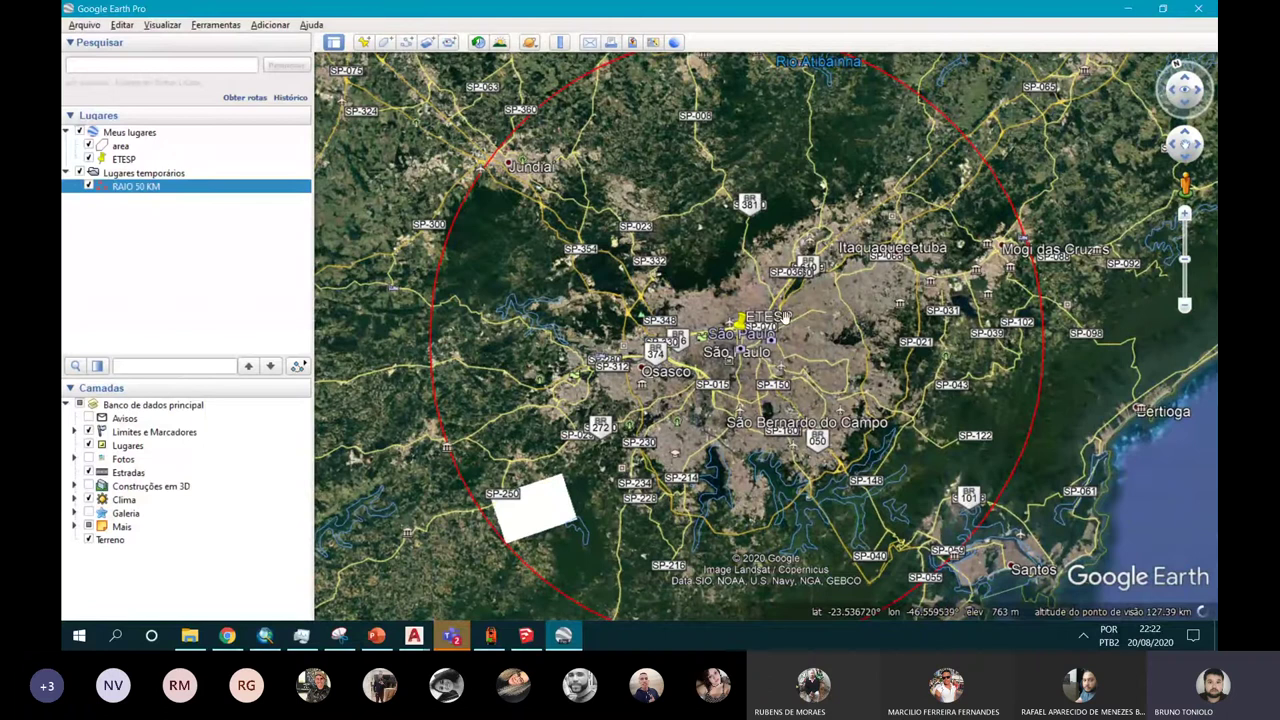
pyautogui.scroll(1, 775, 300)
pyautogui.moveTo(800, 470); pyautogui.dragTo(800, 514, button='middle')
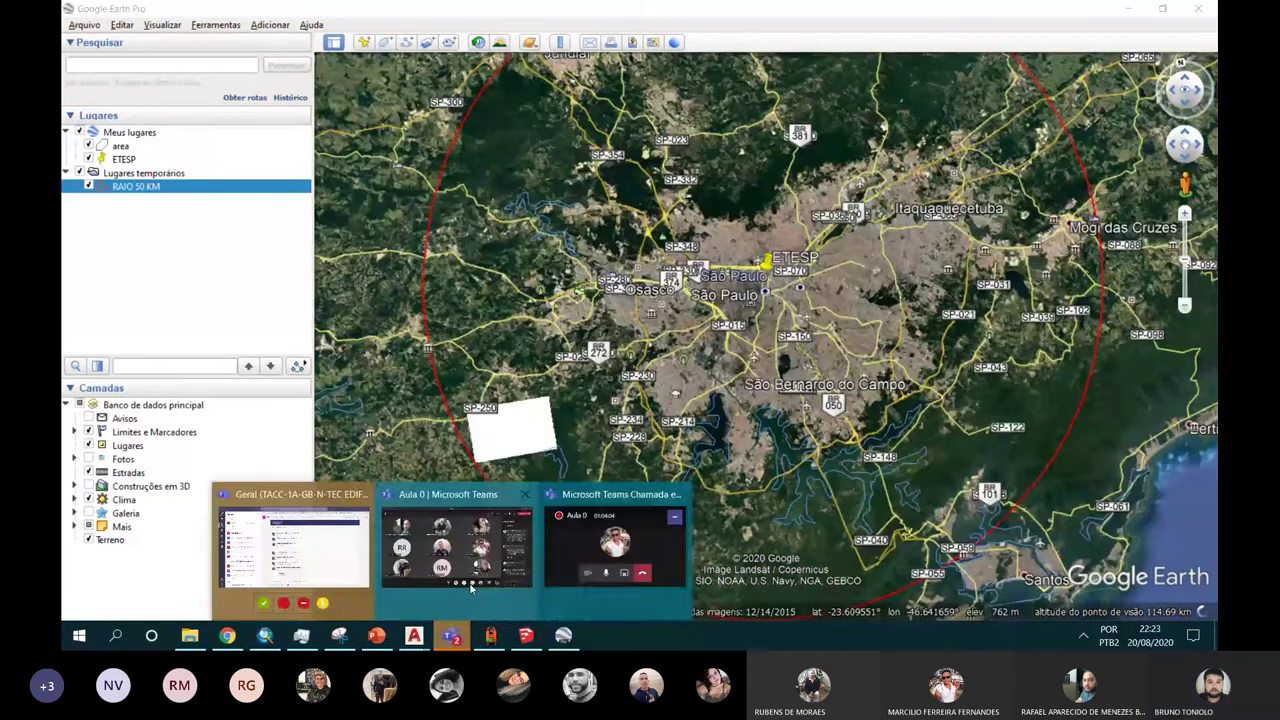
pyautogui.moveTo(452, 636)
pyautogui.click(468, 600)
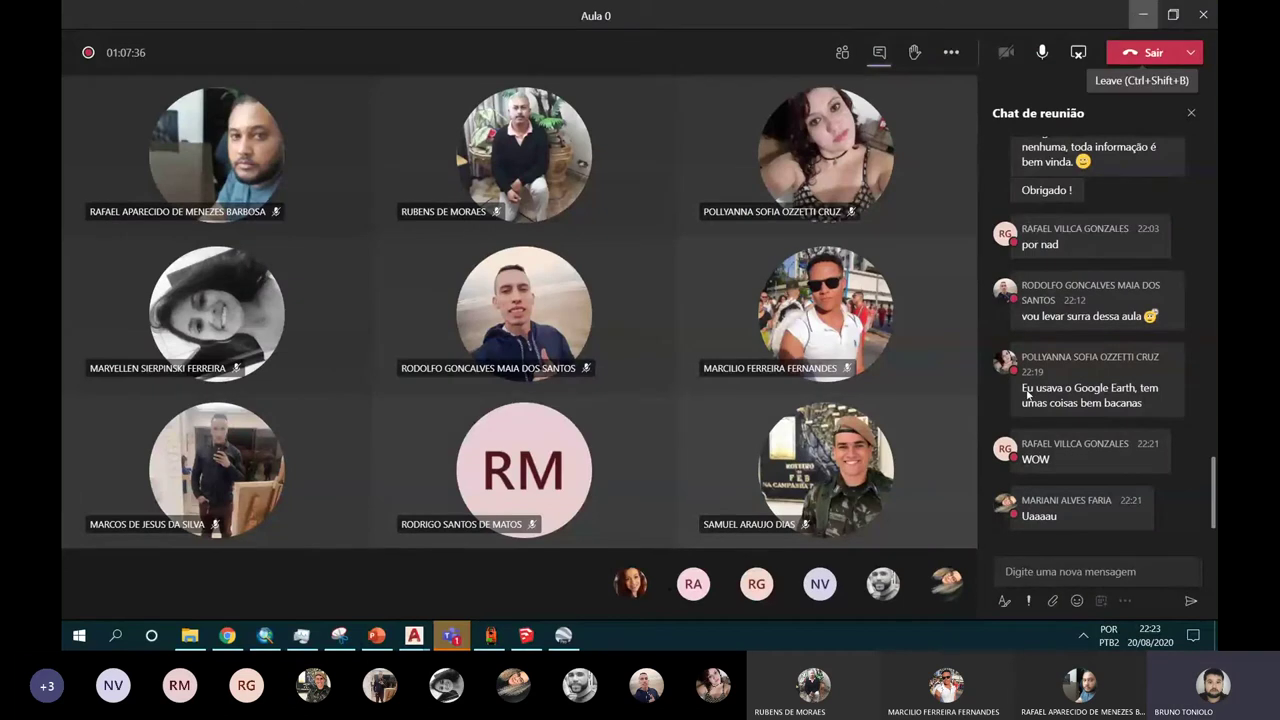
# Step: Highlight the chat message about Google Earth, then minimise the Teams meeting
pyautogui.moveTo(1095, 393)
pyautogui.moveTo(1010, 388)
pyautogui.mouseDown()
pyautogui.moveTo(1113, 390)
pyautogui.moveTo(1147, 405)
pyautogui.mouseUp()
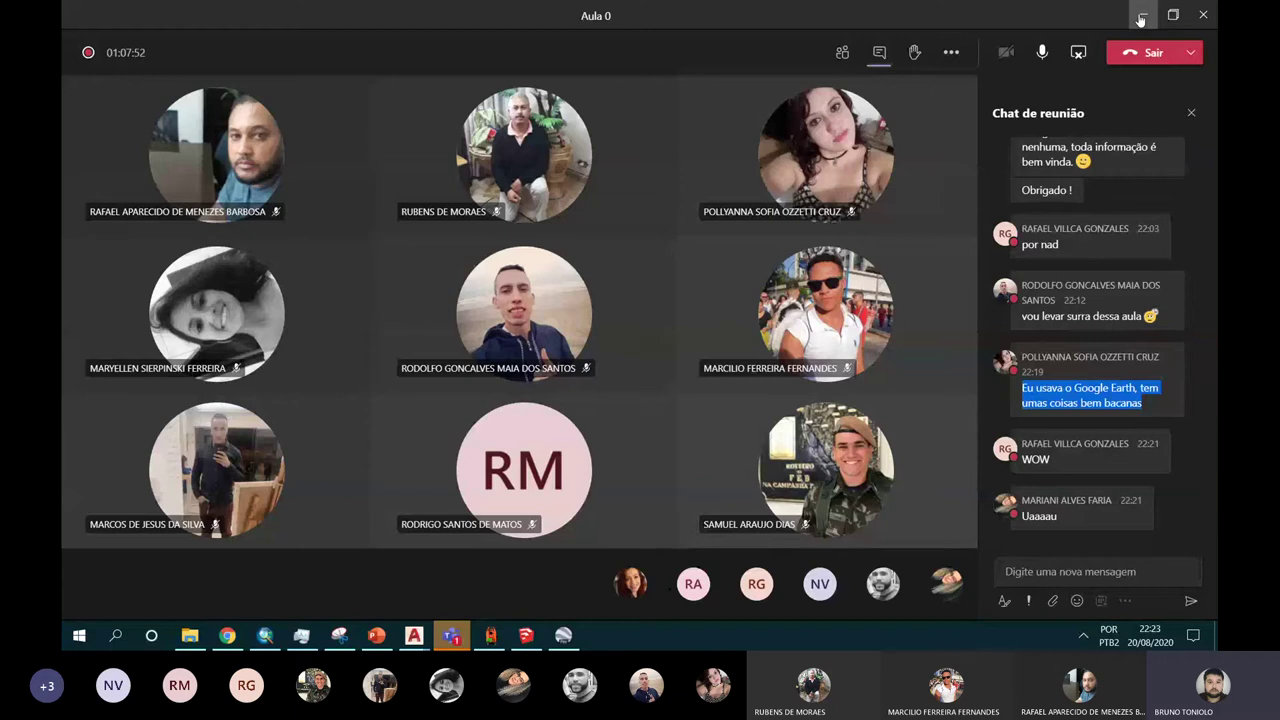
pyautogui.click(1140, 16)
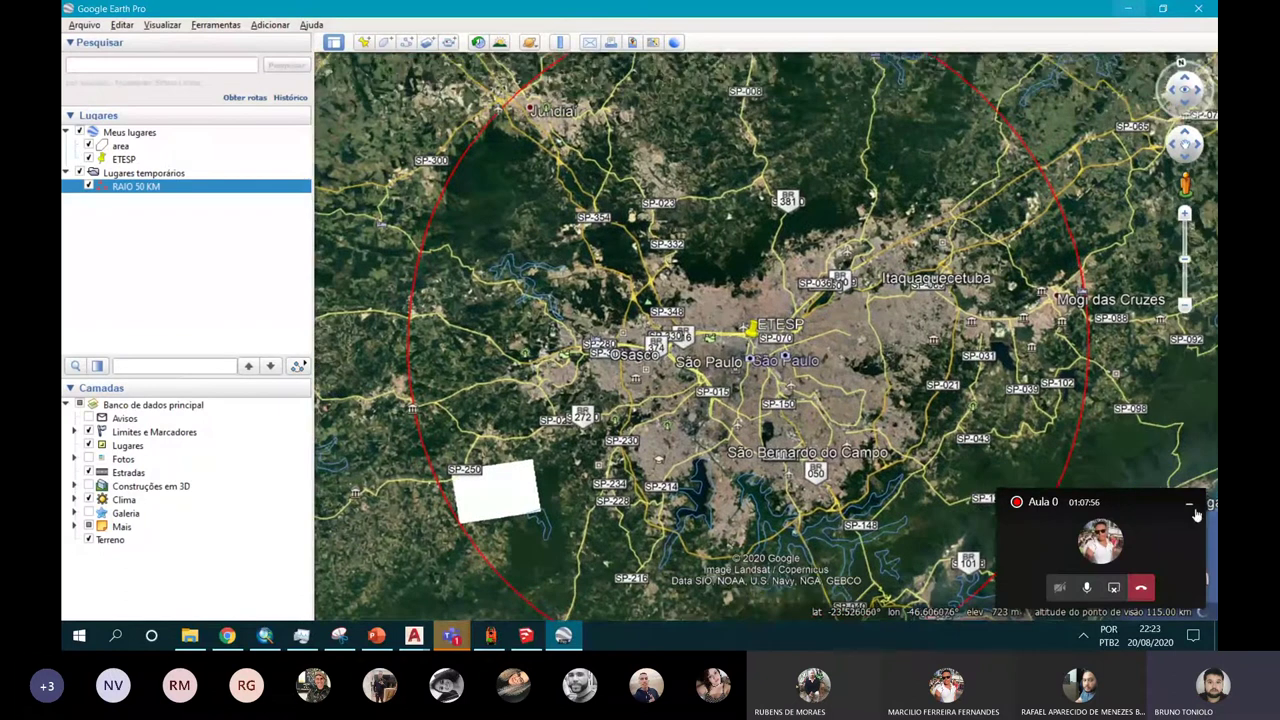
# Step: Close the floating call window, zoom the map, and show the open AutoCAD drawing previews
pyautogui.click(1190, 506)
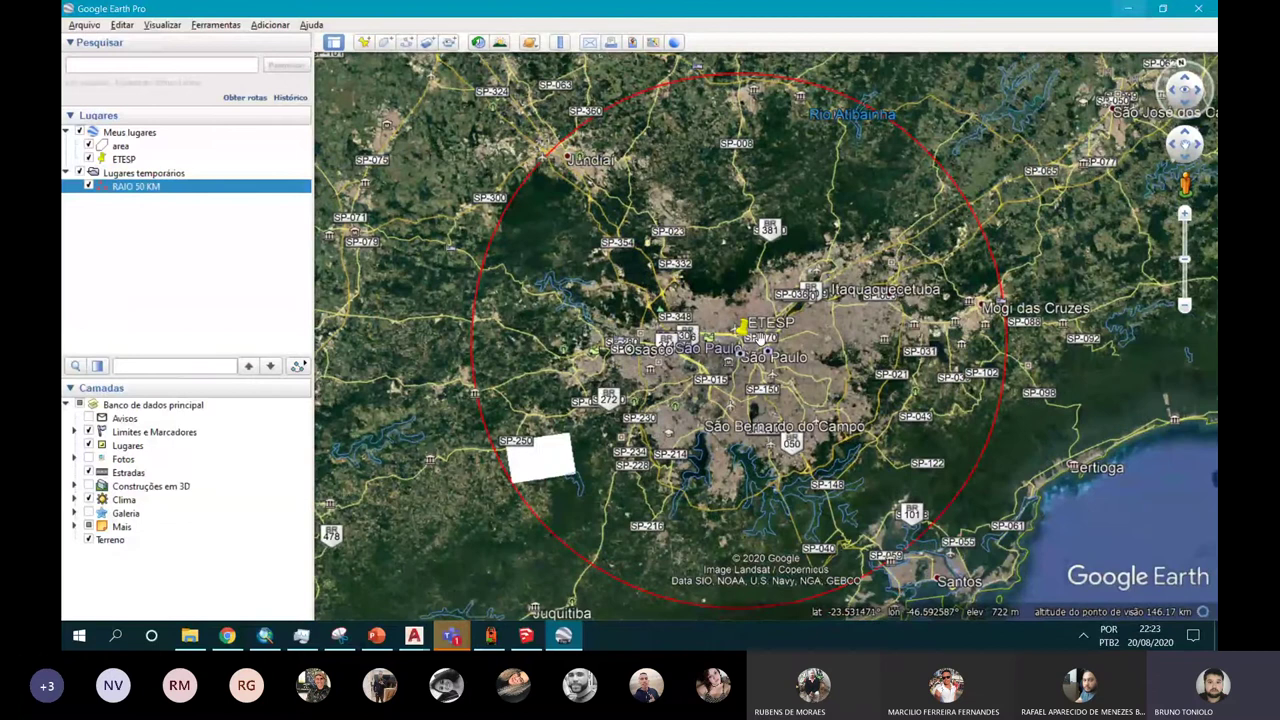
pyautogui.scroll(2, 760, 340)
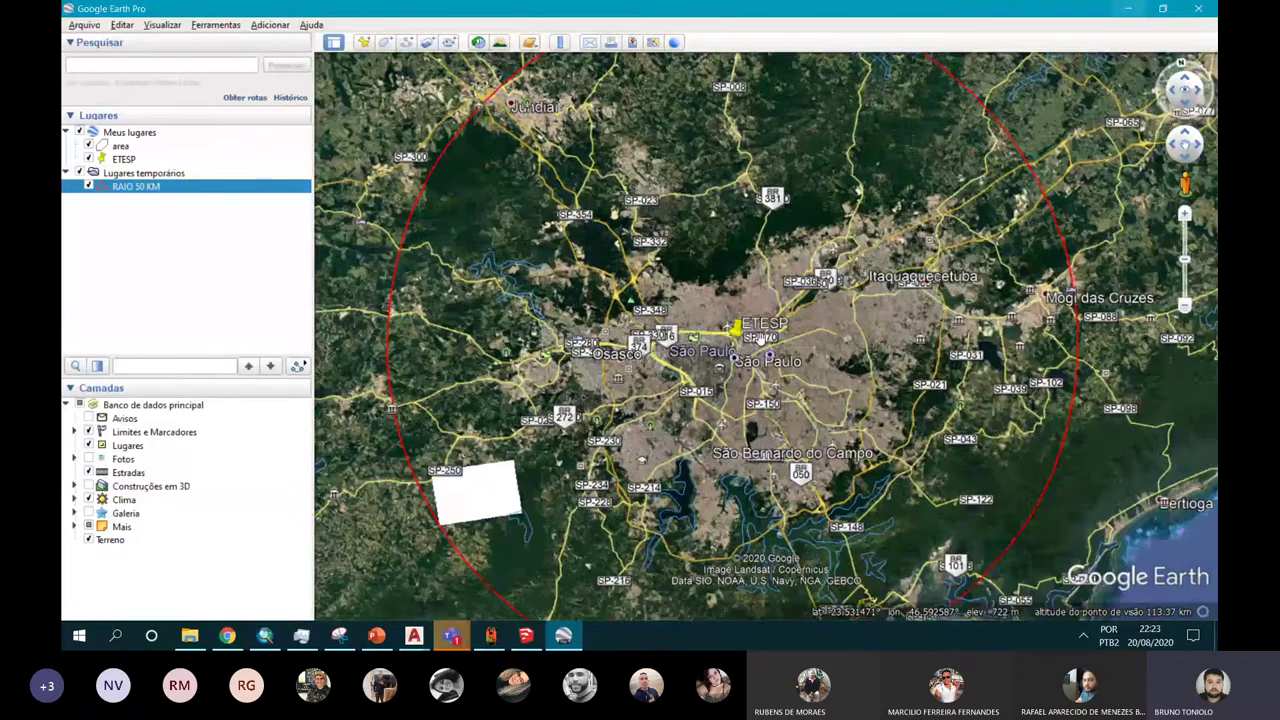
pyautogui.scroll(2, 760, 340)
pyautogui.scroll(-3, 760, 340)
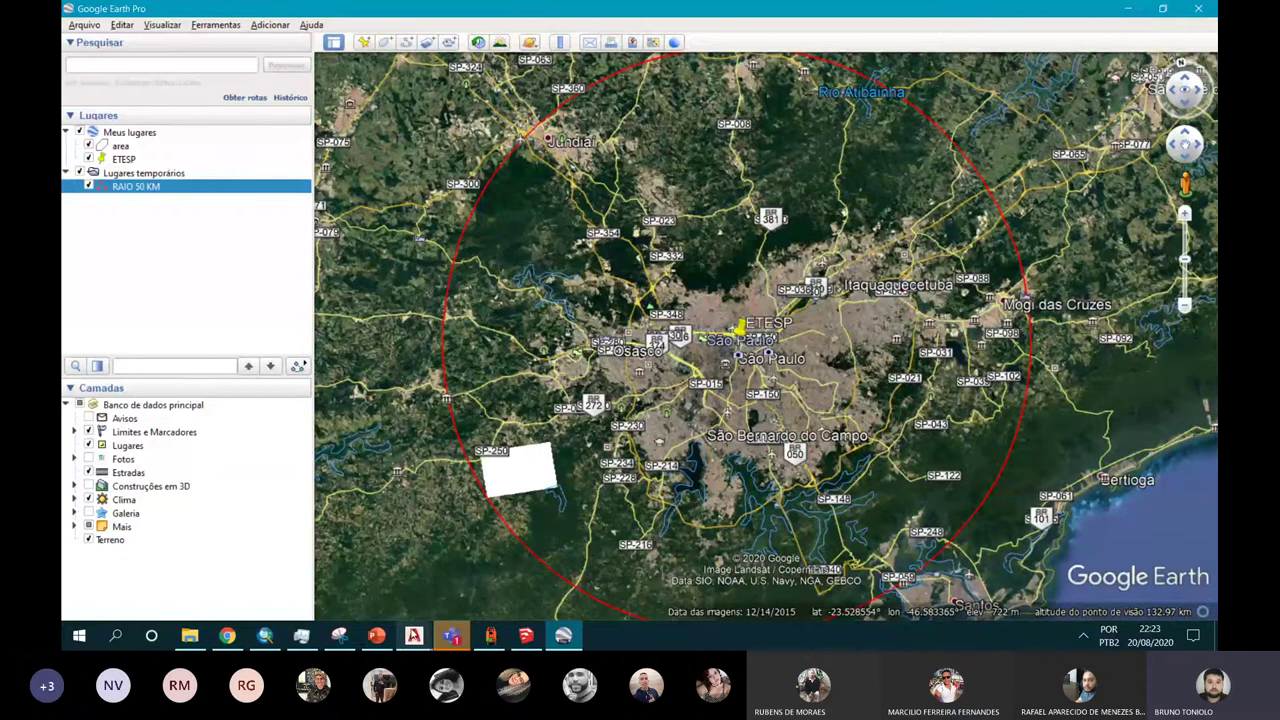
pyautogui.click(414, 636)
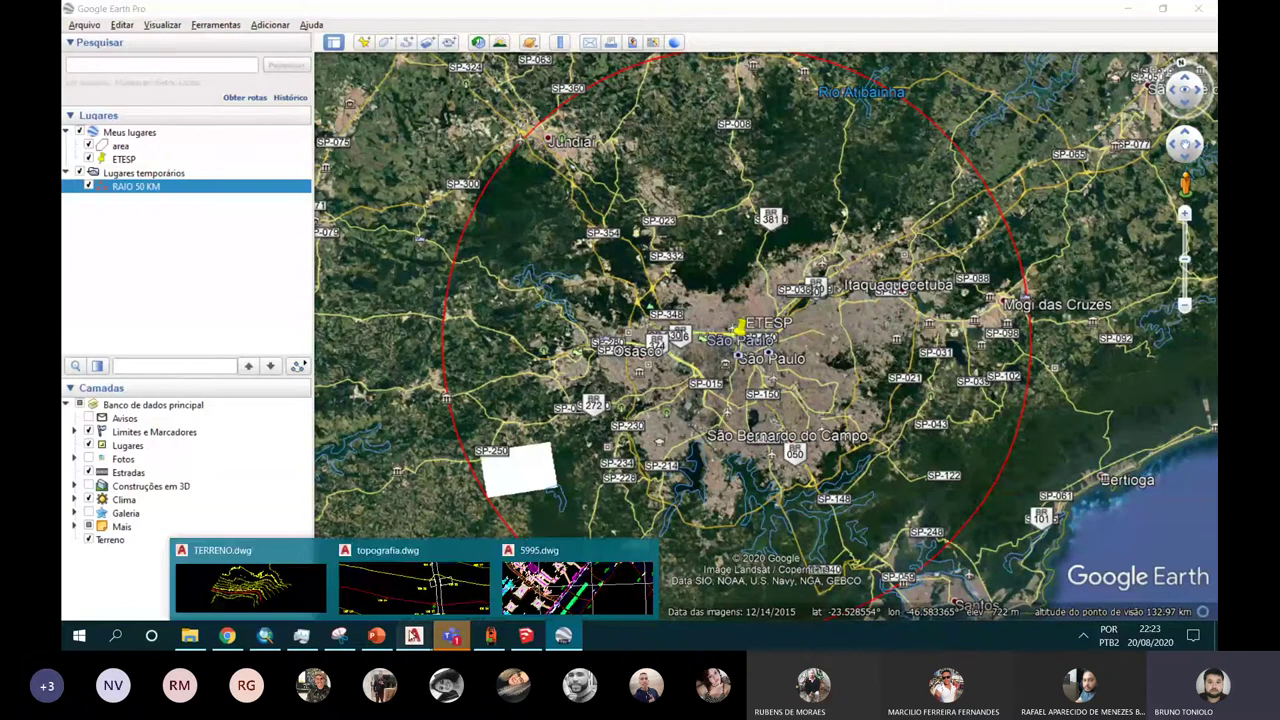
# Step: In 5995.dwg, define a new UCS with origin at the sheet border corner and X along its edge
pyautogui.click(577, 585)
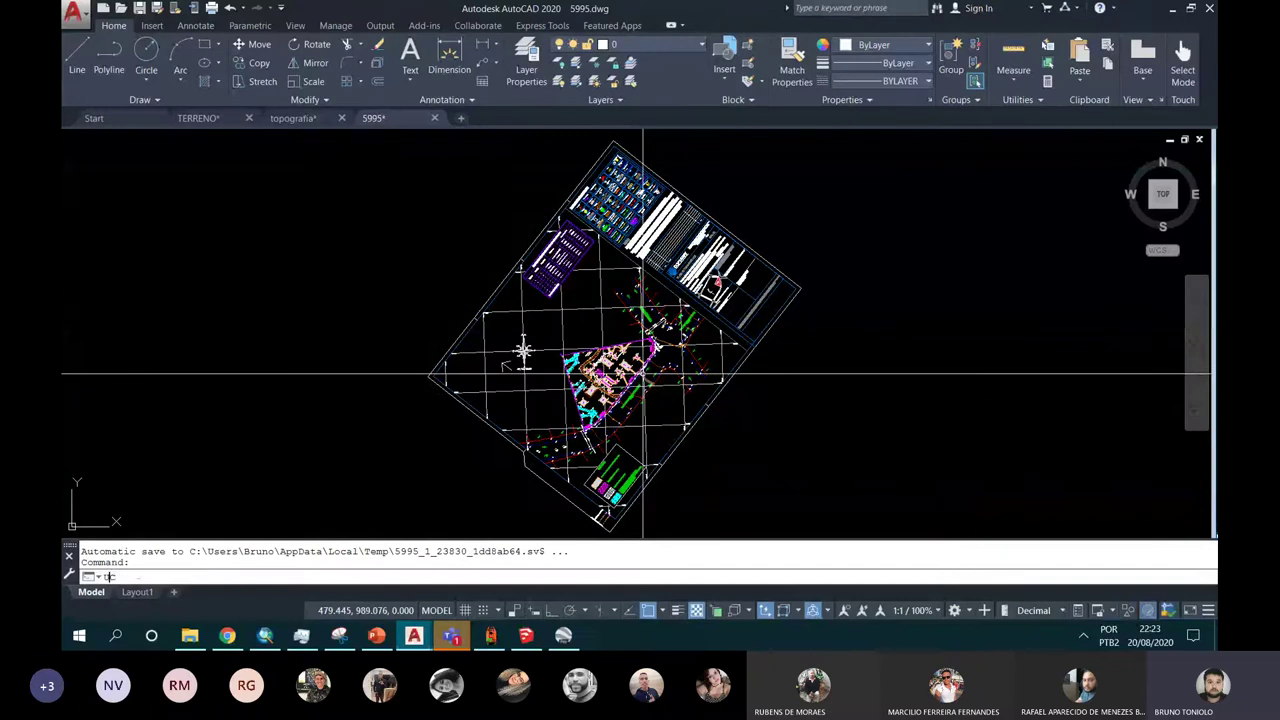
pyautogui.write('UC')
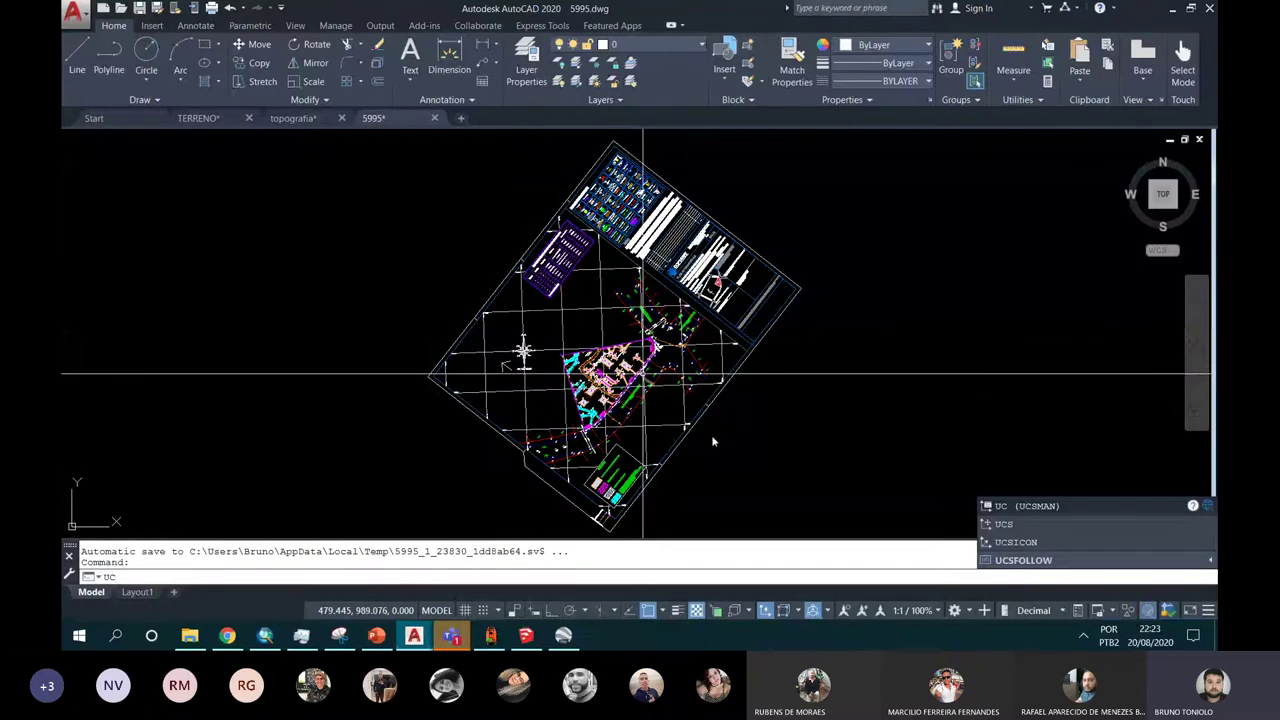
pyautogui.press('Escape')
pyautogui.write('UV')
pyautogui.press('BackSpace')
pyautogui.write('CS')
pyautogui.press('Return')
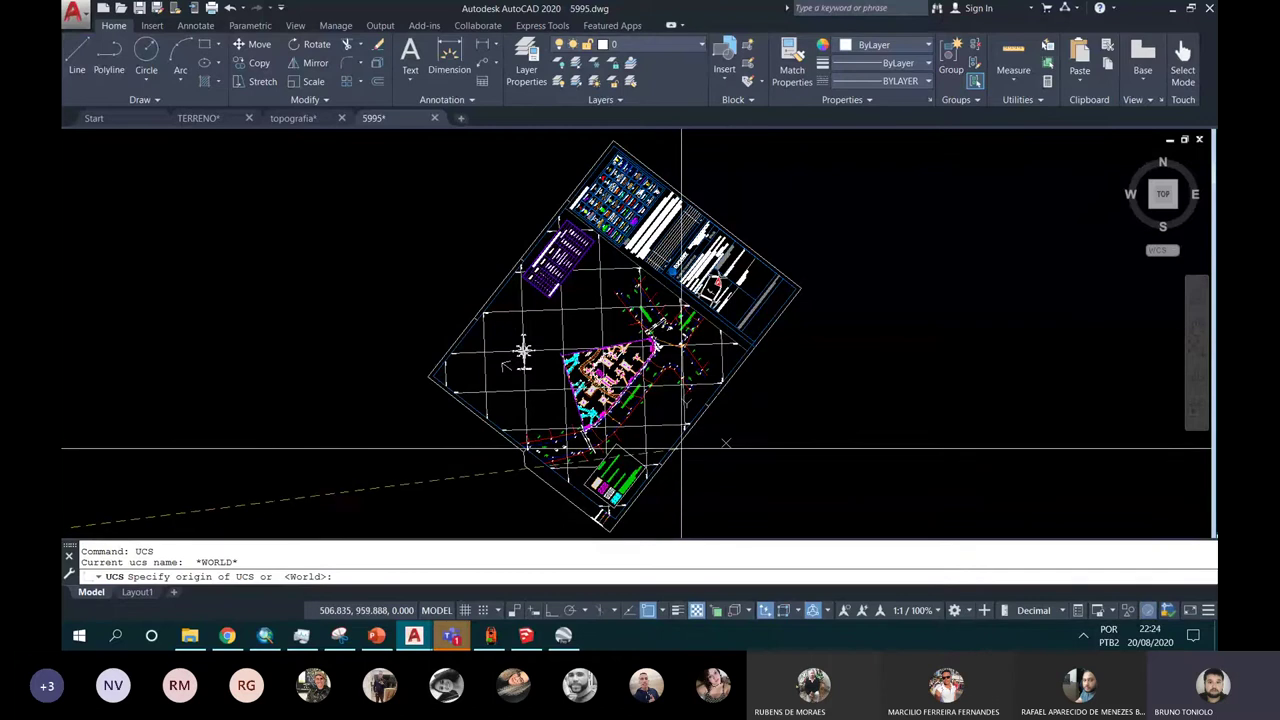
pyautogui.press('Return')
pyautogui.click(675, 460)
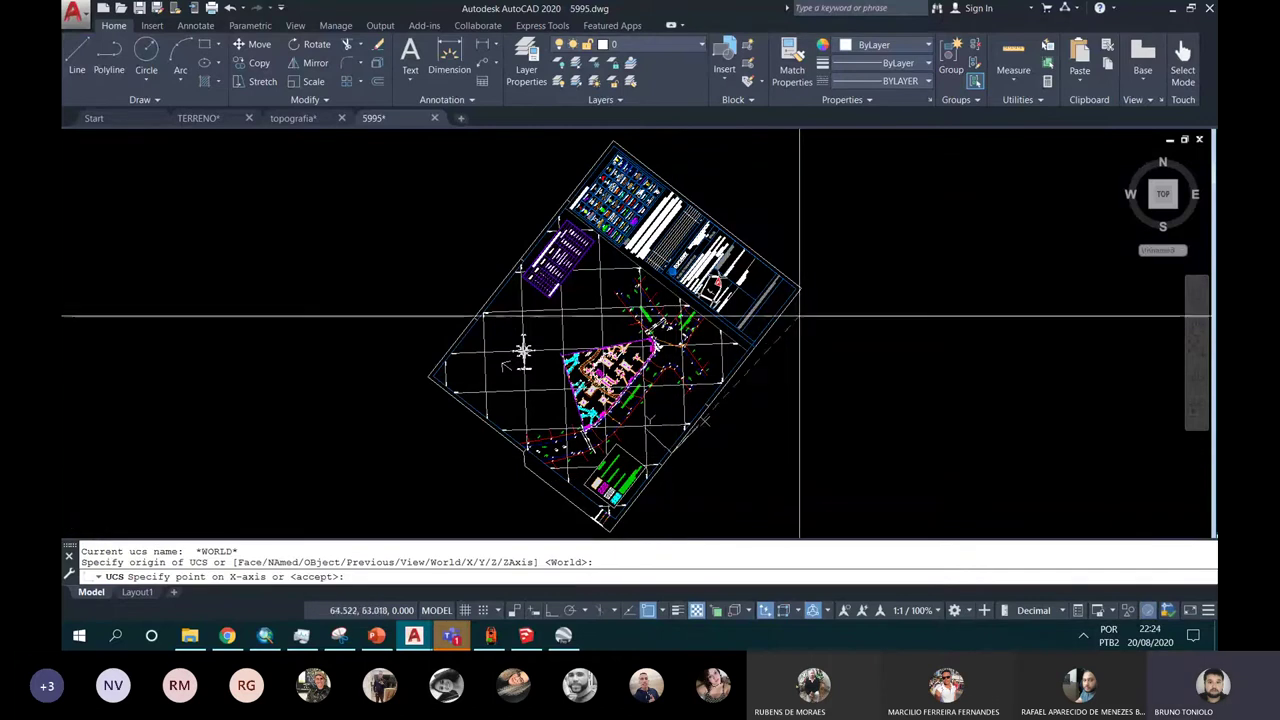
pyautogui.click(800, 294)
pyautogui.press('Return')
# Step: Run PLAN so the 5995 sheet displays square in the new UCS
pyautogui.write('PLAN')
pyautogui.press('Return')
pyautogui.press('Return')
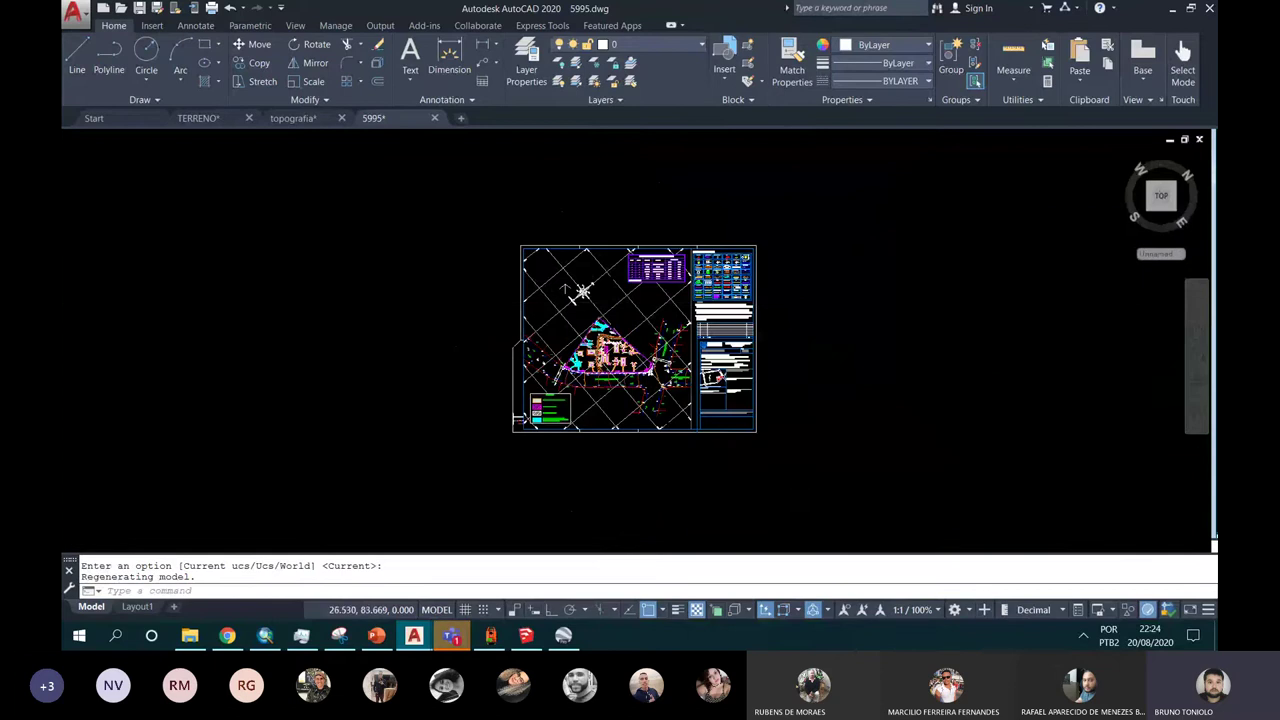
pyautogui.scroll(2, 633, 315)
pyautogui.scroll(2, 613, 274)
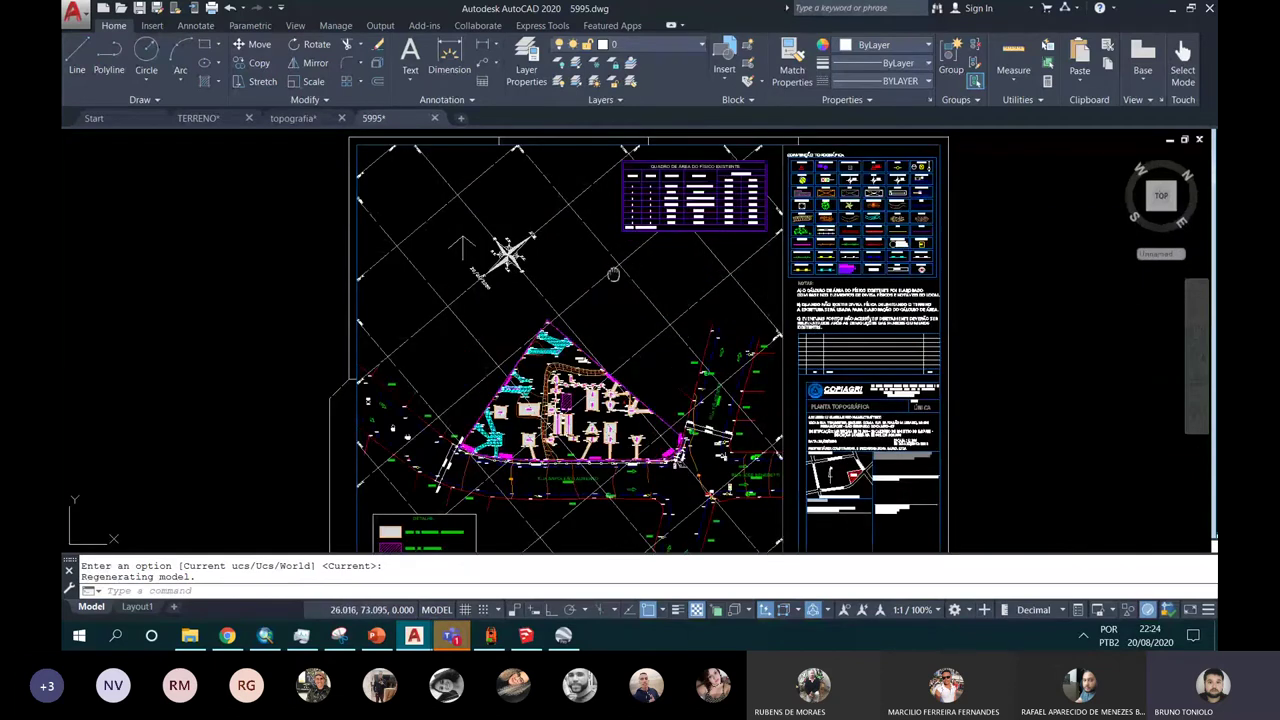
pyautogui.moveTo(613, 274); pyautogui.dragTo(589, 194, button='middle')
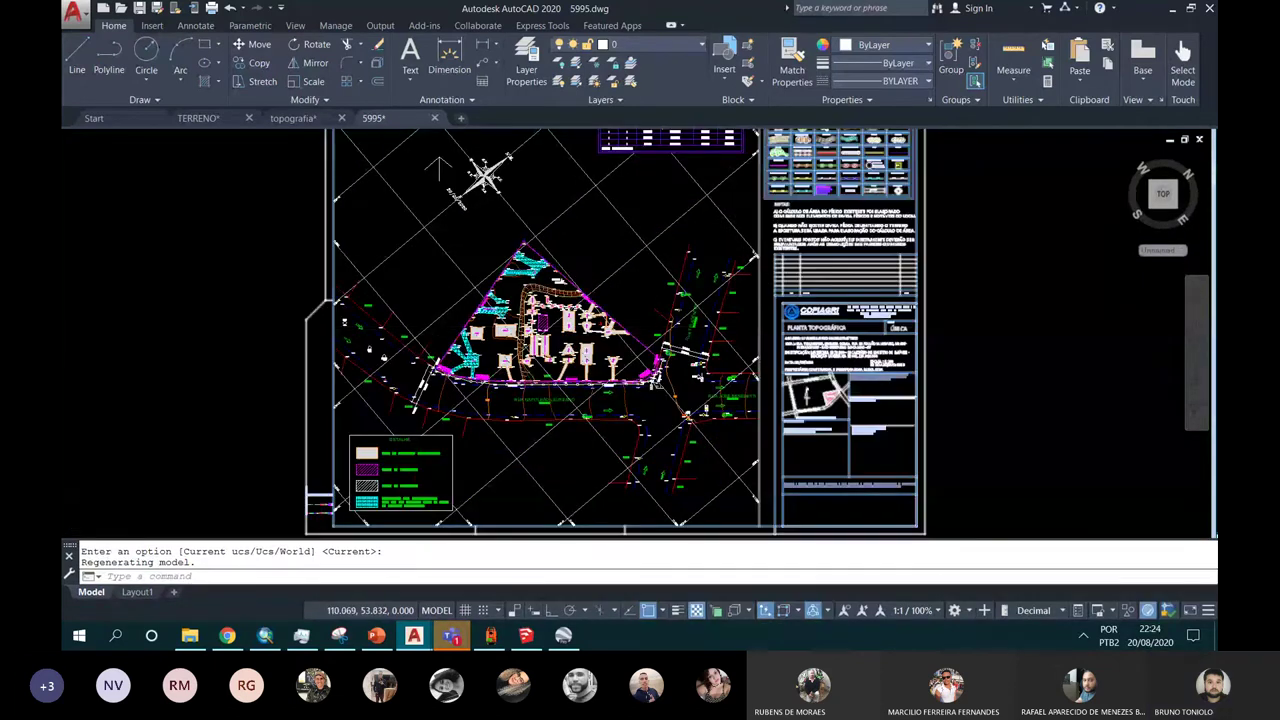
pyautogui.scroll(3, 900, 320)
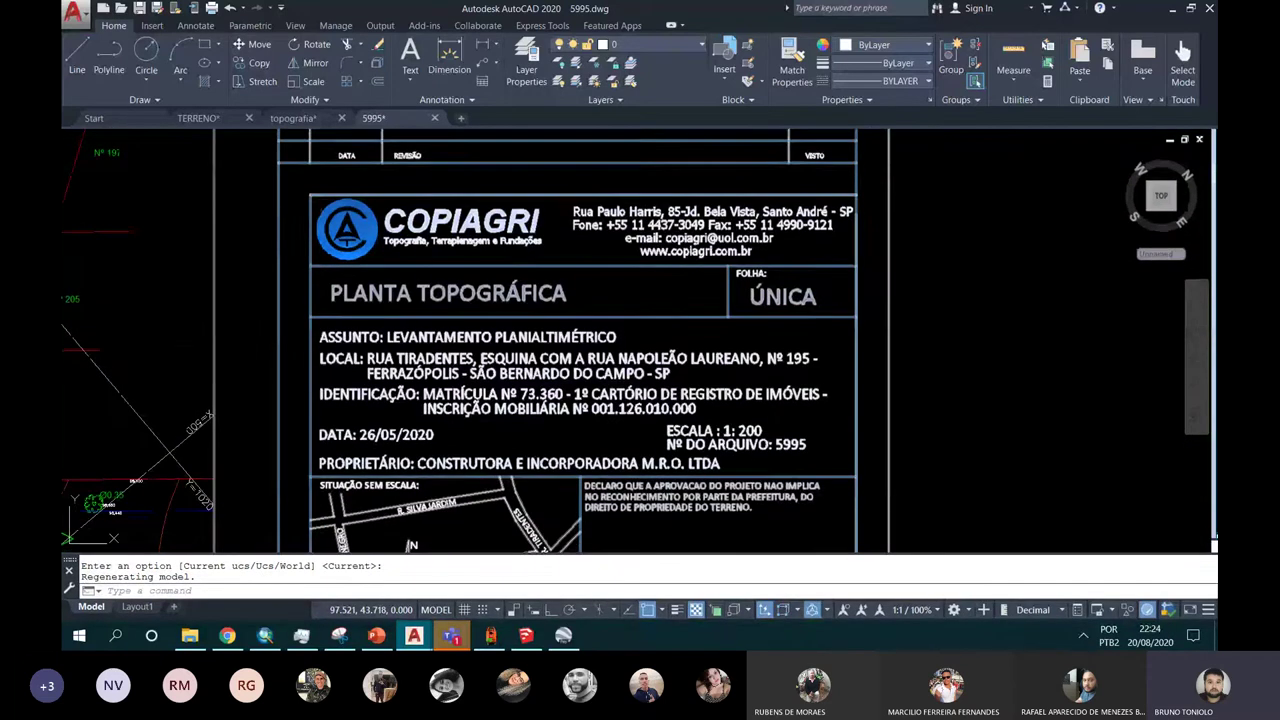
pyautogui.scroll(-2, 828, 364)
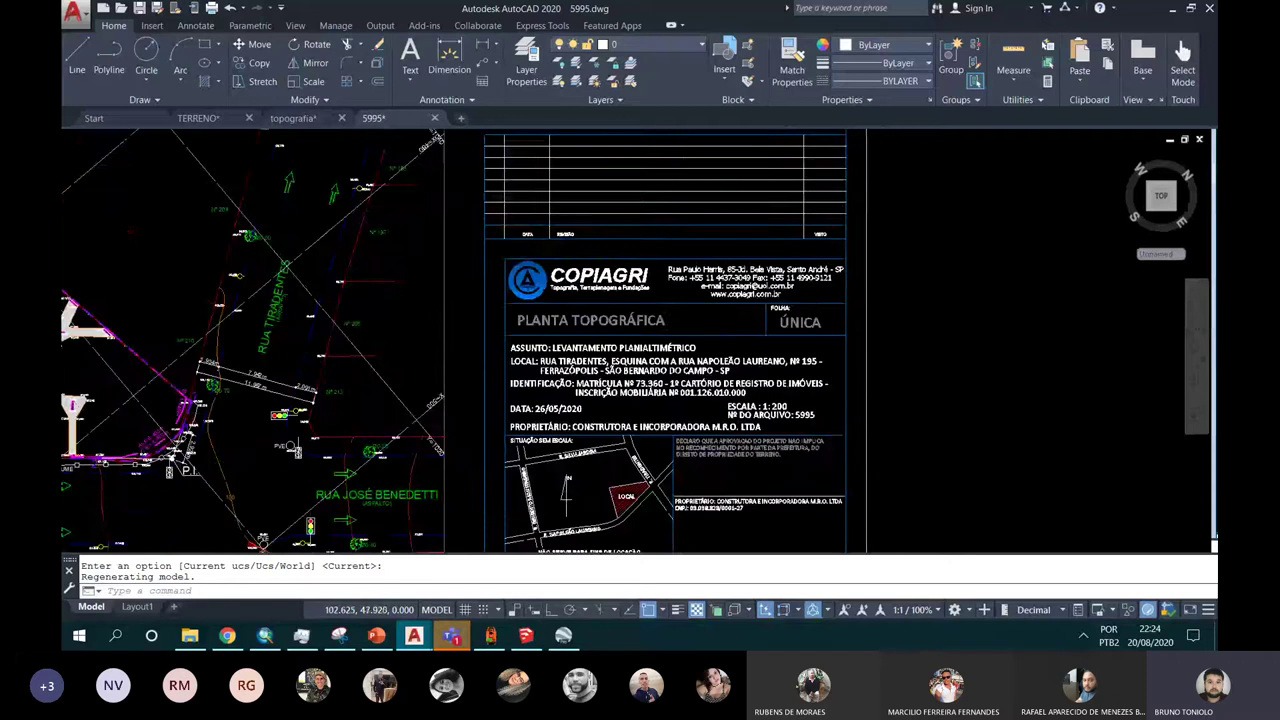
pyautogui.scroll(-2, 835, 360)
pyautogui.scroll(-2, 815, 338)
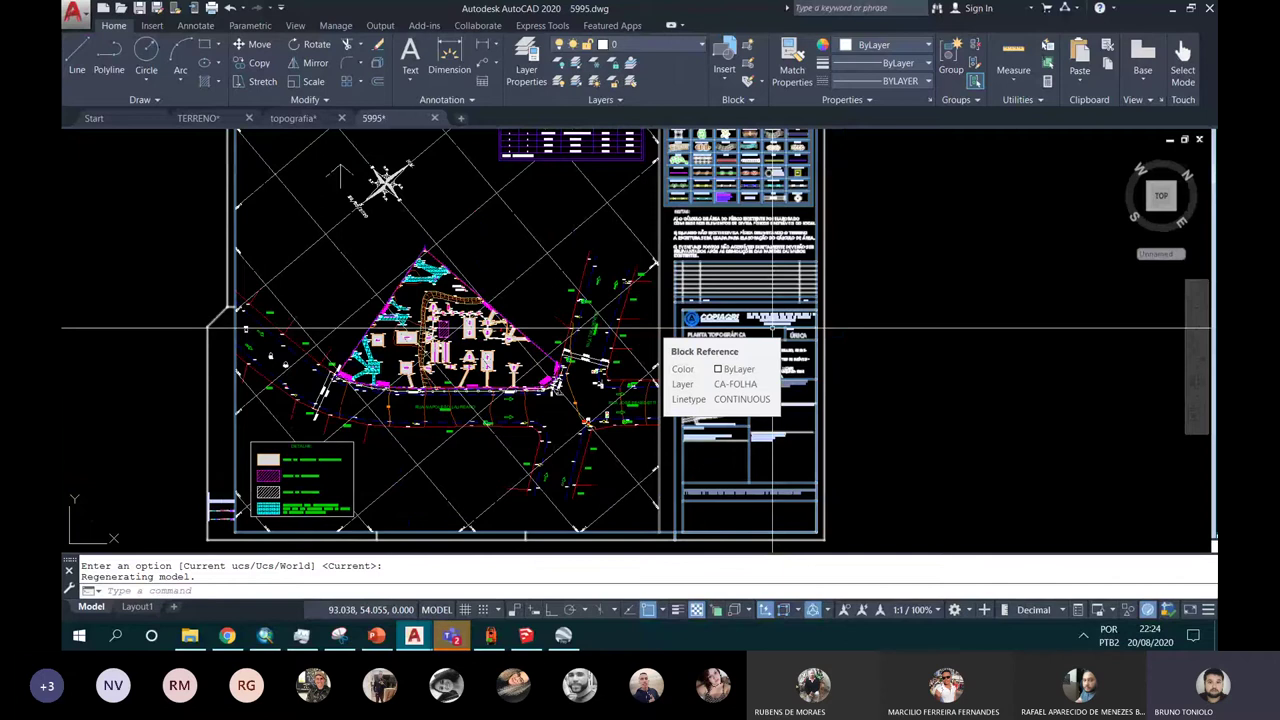
pyautogui.scroll(2, 818, 357)
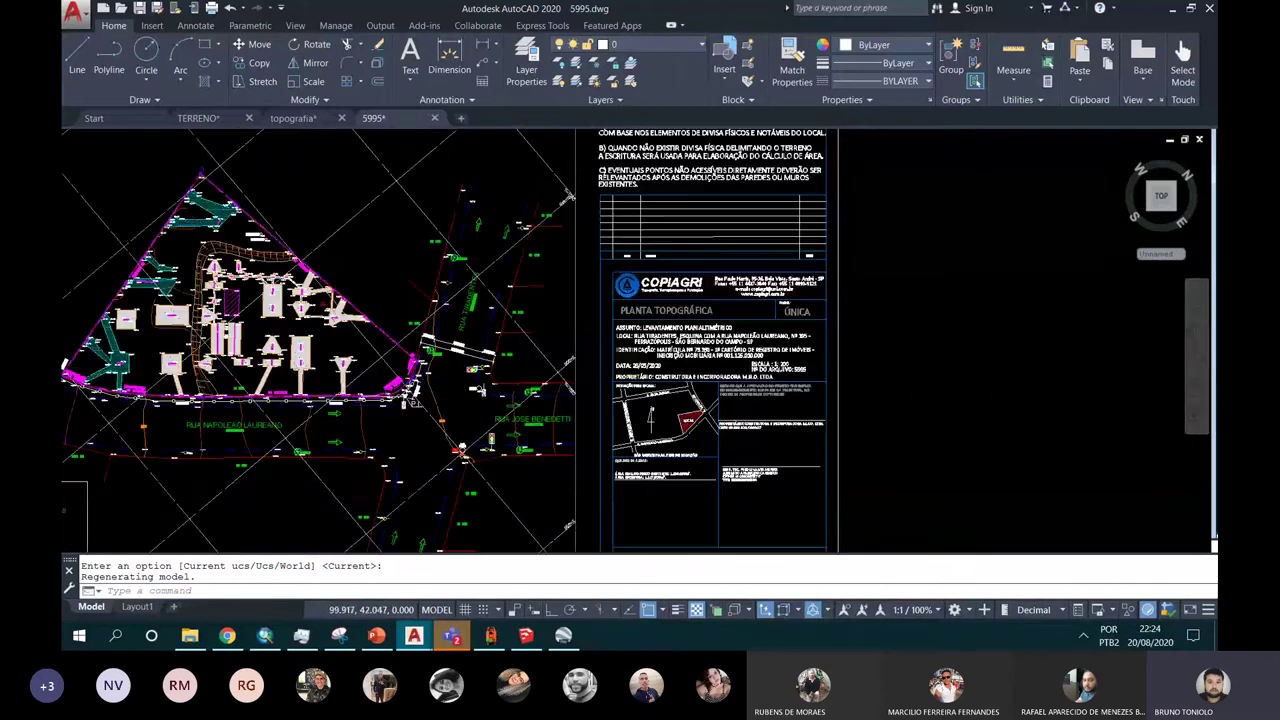
pyautogui.scroll(4, 793, 372)
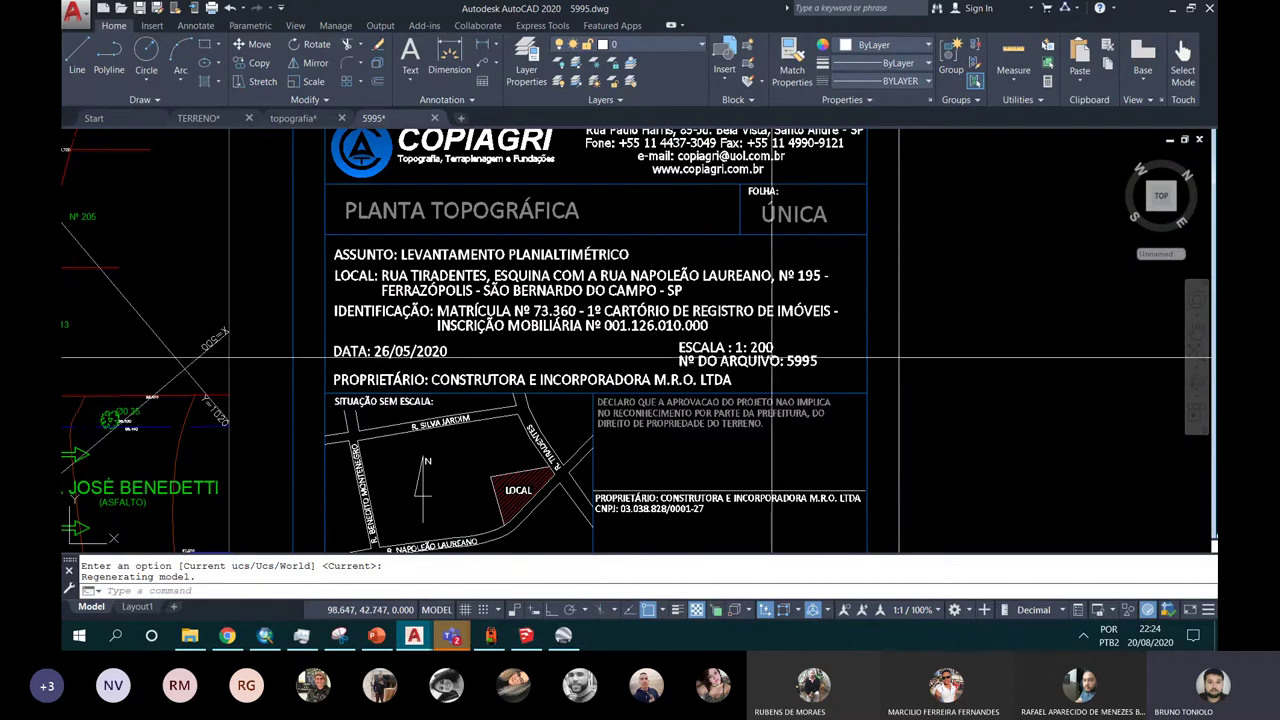
pyautogui.scroll(2, 768, 356)
pyautogui.scroll(4, 766, 350)
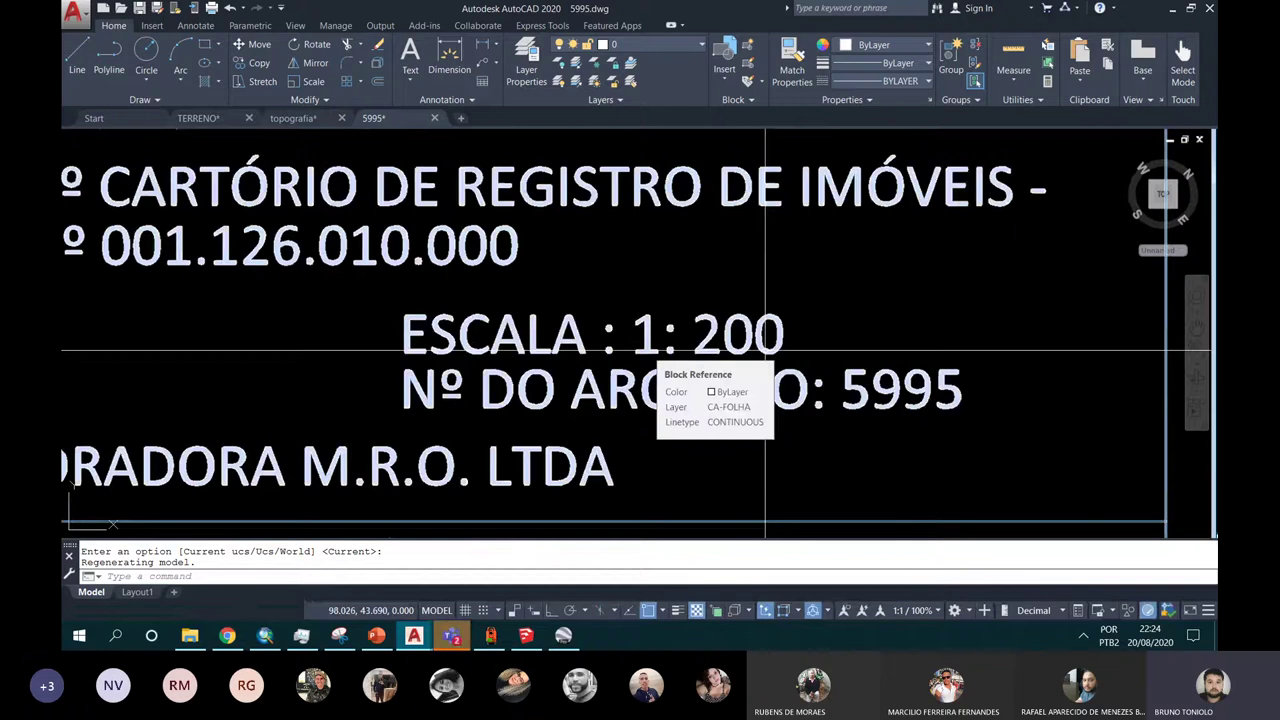
pyautogui.scroll(-3, 766, 350)
pyautogui.scroll(-1, 766, 350)
pyautogui.scroll(-2, 785, 324)
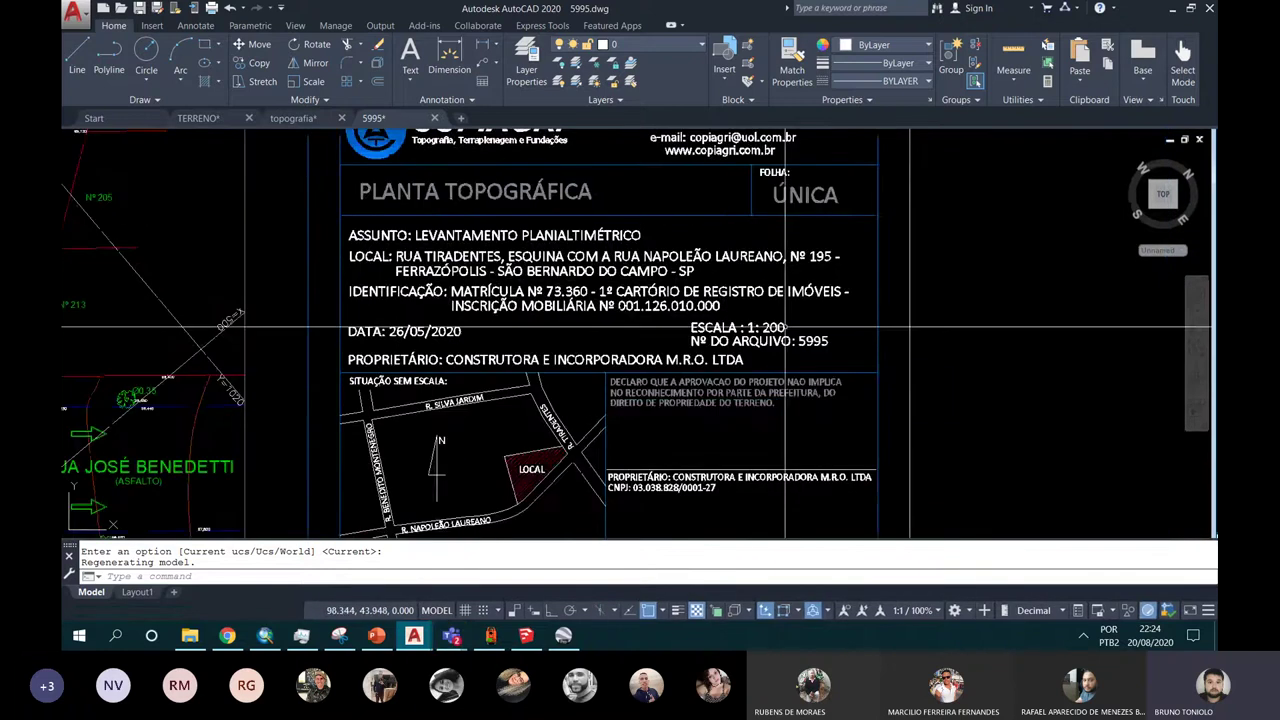
pyautogui.scroll(4, 785, 324)
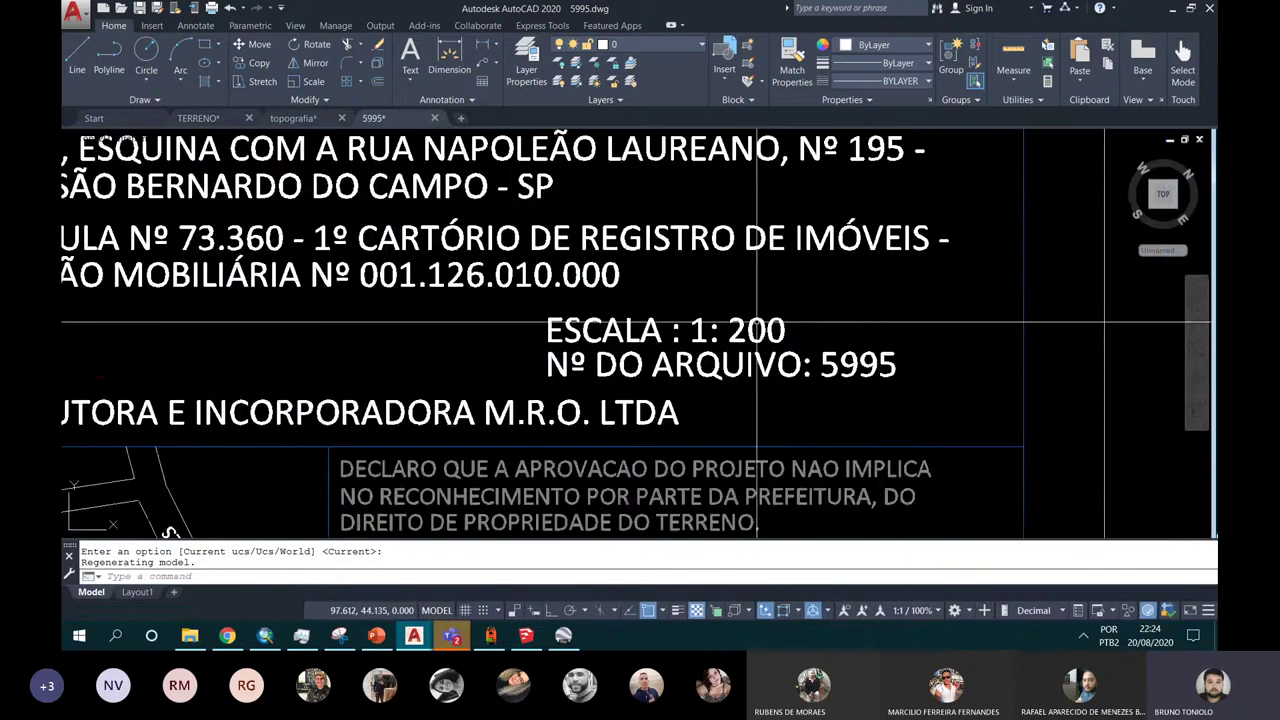
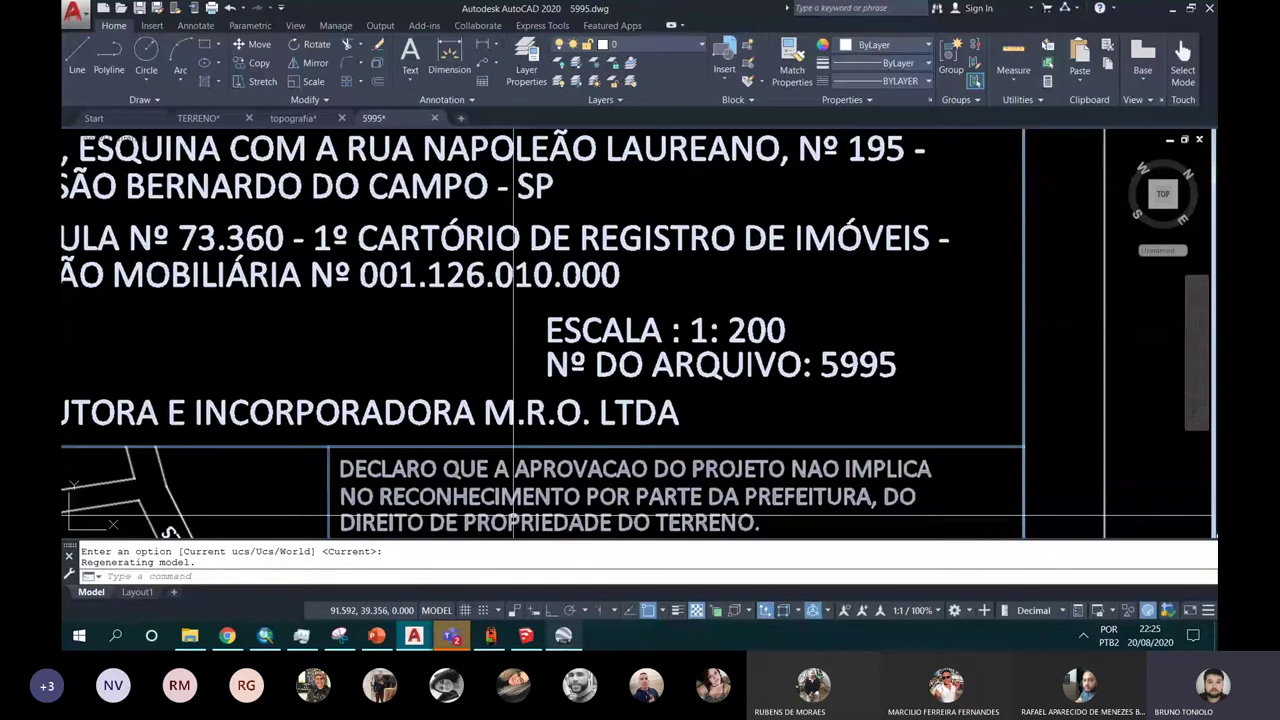
# Step: In Google Earth Pro, zoom in and out around the 50 km radius and the stadium
pyautogui.click(563, 635)
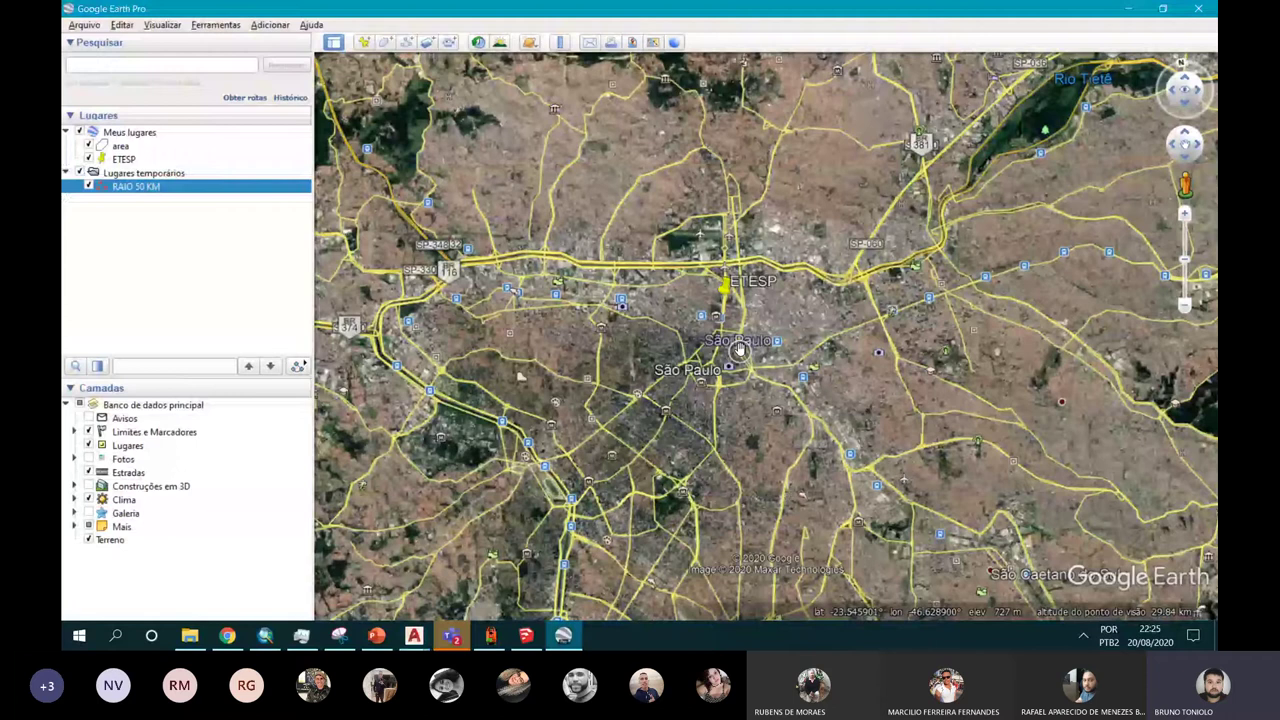
pyautogui.scroll(1, 738, 348)
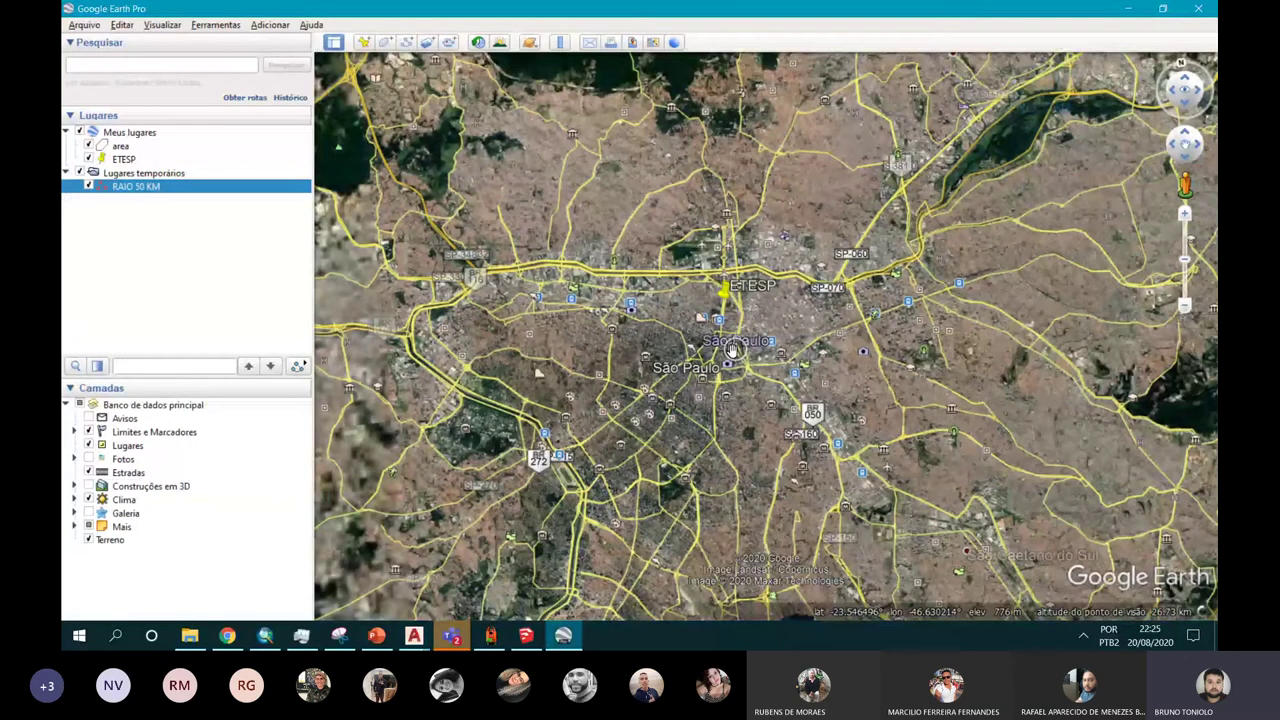
pyautogui.scroll(-4, 732, 348)
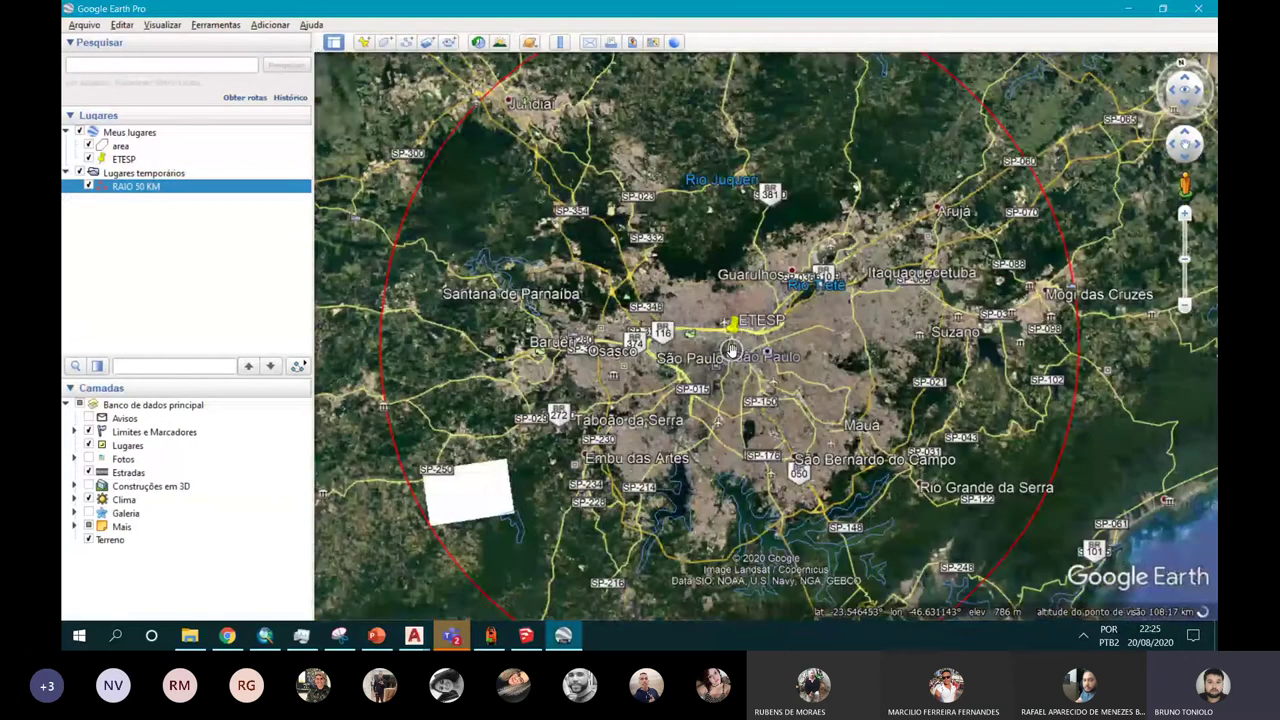
pyautogui.scroll(-1, 732, 350)
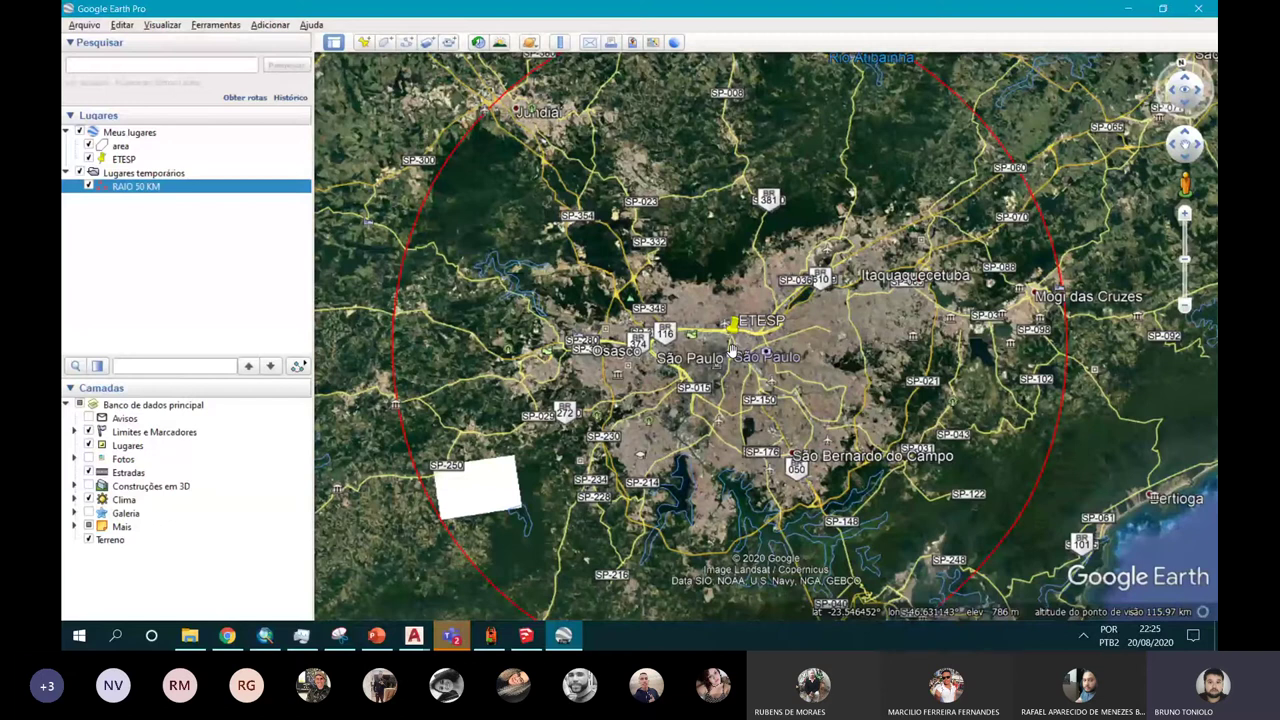
pyautogui.scroll(1, 746, 340)
pyautogui.scroll(2, 746, 340)
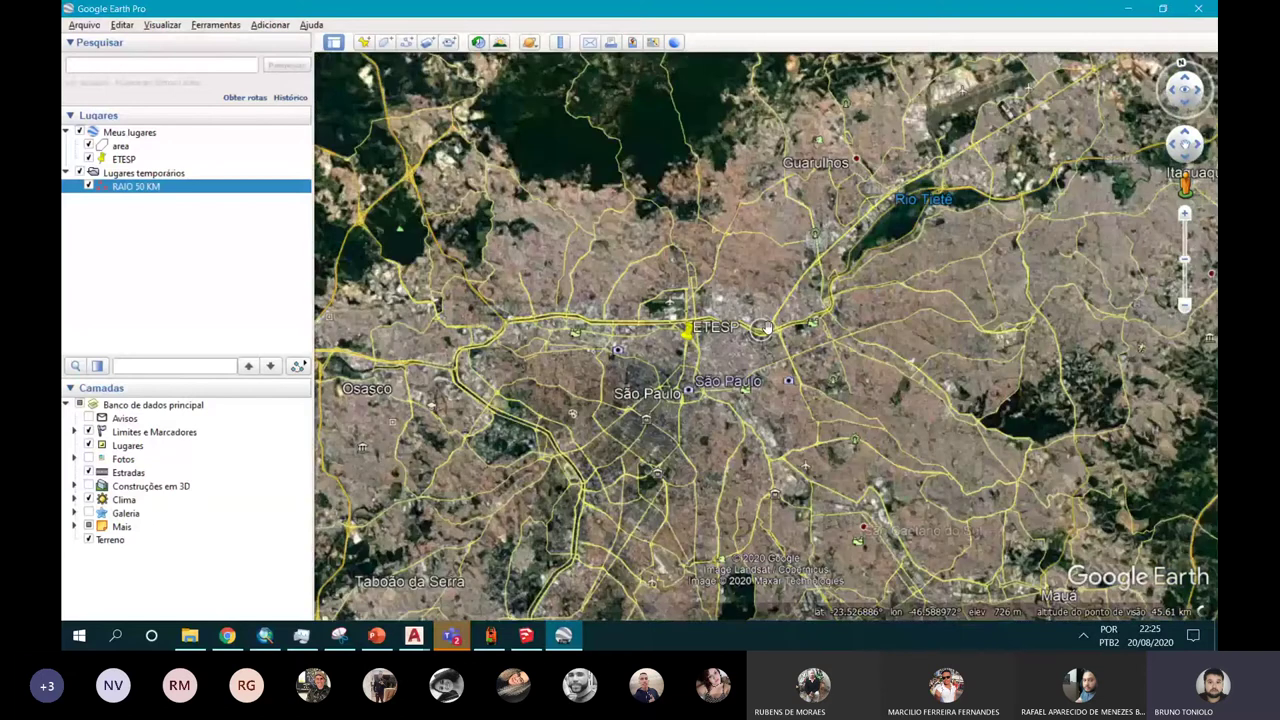
pyautogui.scroll(1, 762, 330)
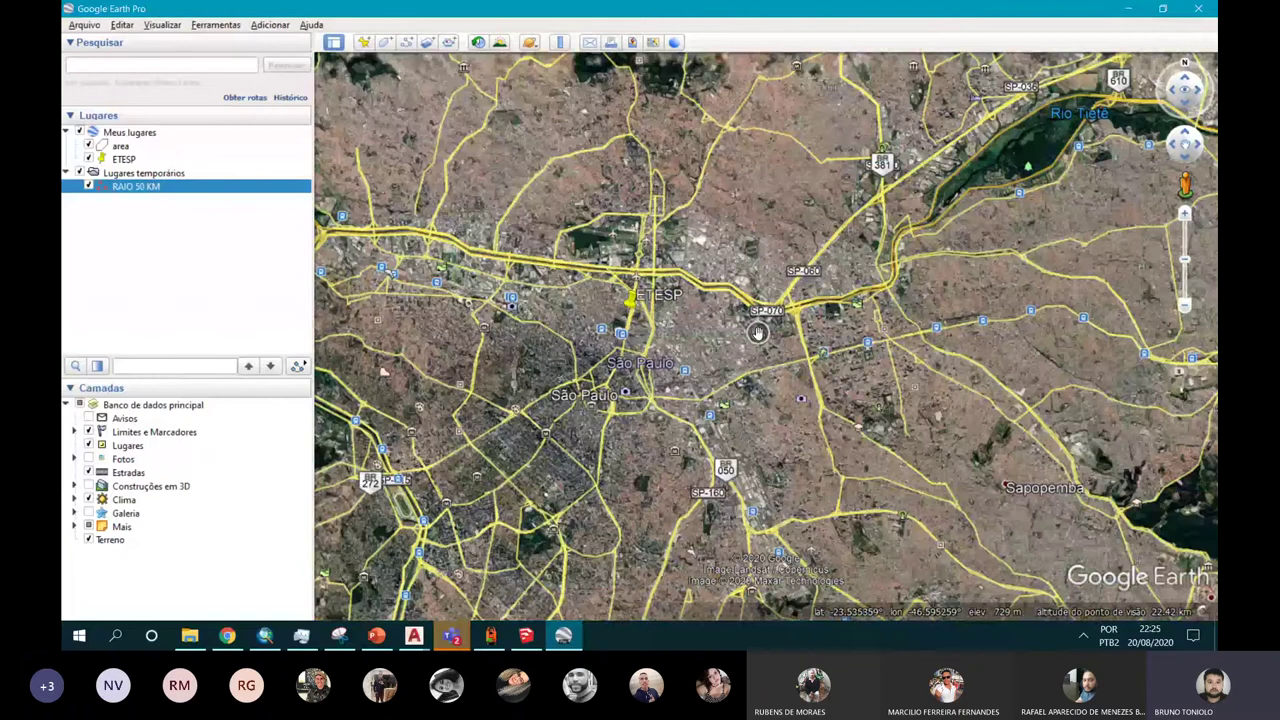
pyautogui.scroll(-3, 758, 333)
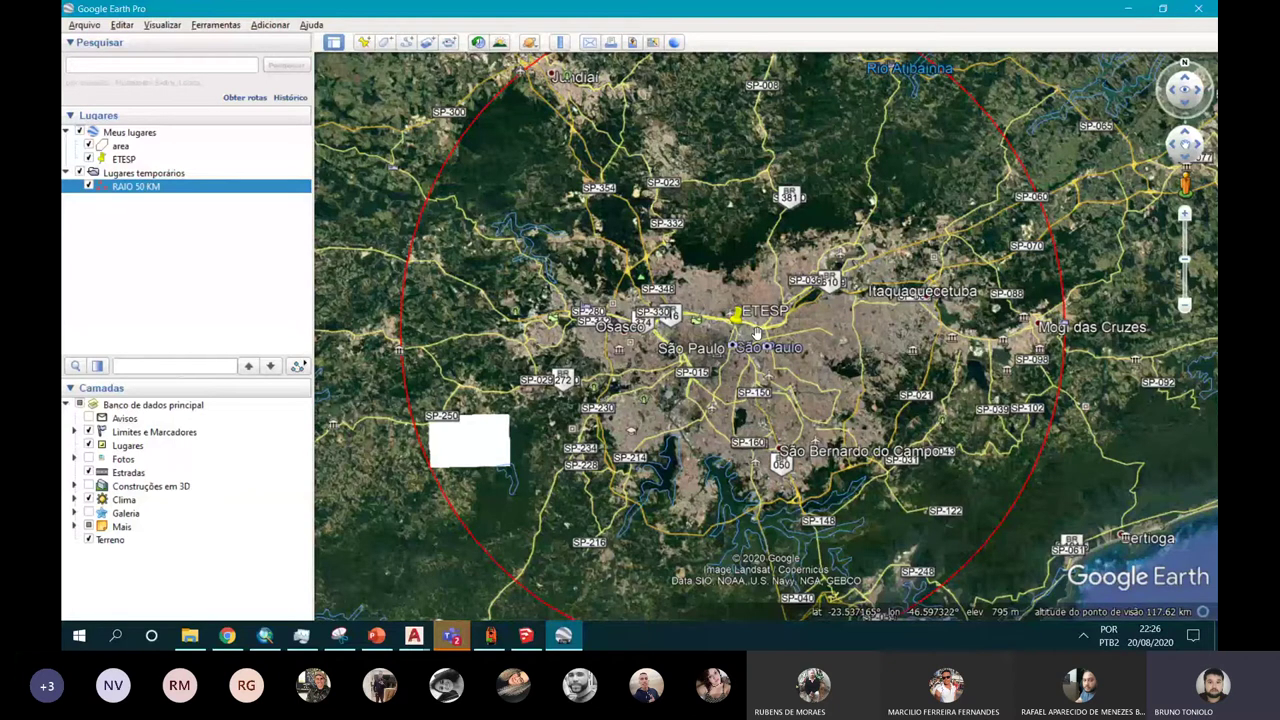
pyautogui.scroll(5, 724, 237)
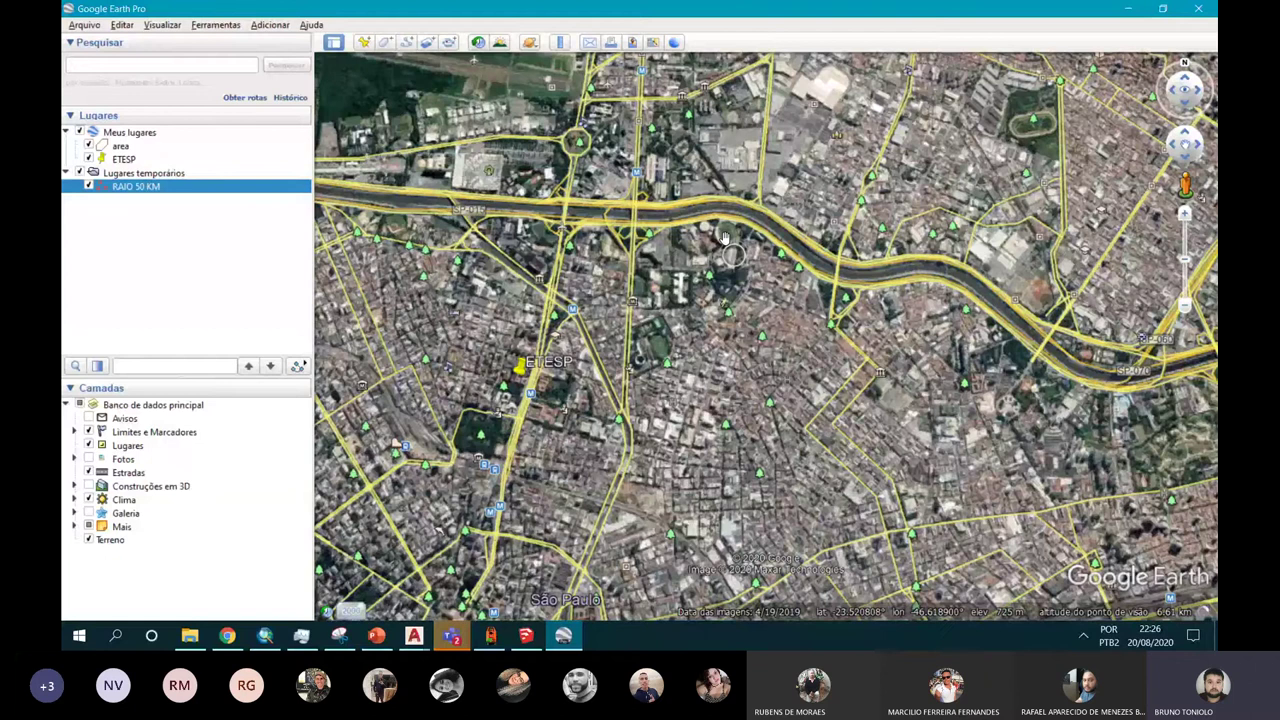
pyautogui.scroll(3, 724, 237)
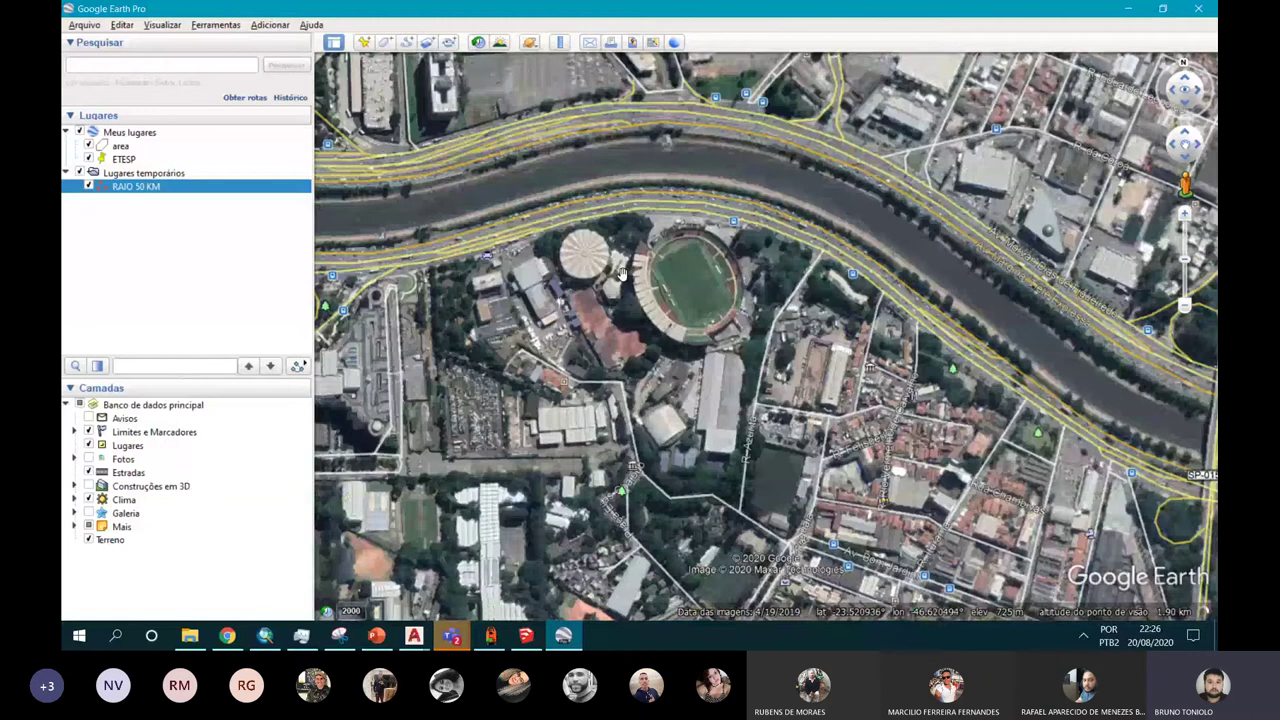
# Step: Pan along the Rio Tietê and centre ETESP, showing more area to its north
pyautogui.moveTo(622, 273); pyautogui.dragTo(741, 350)
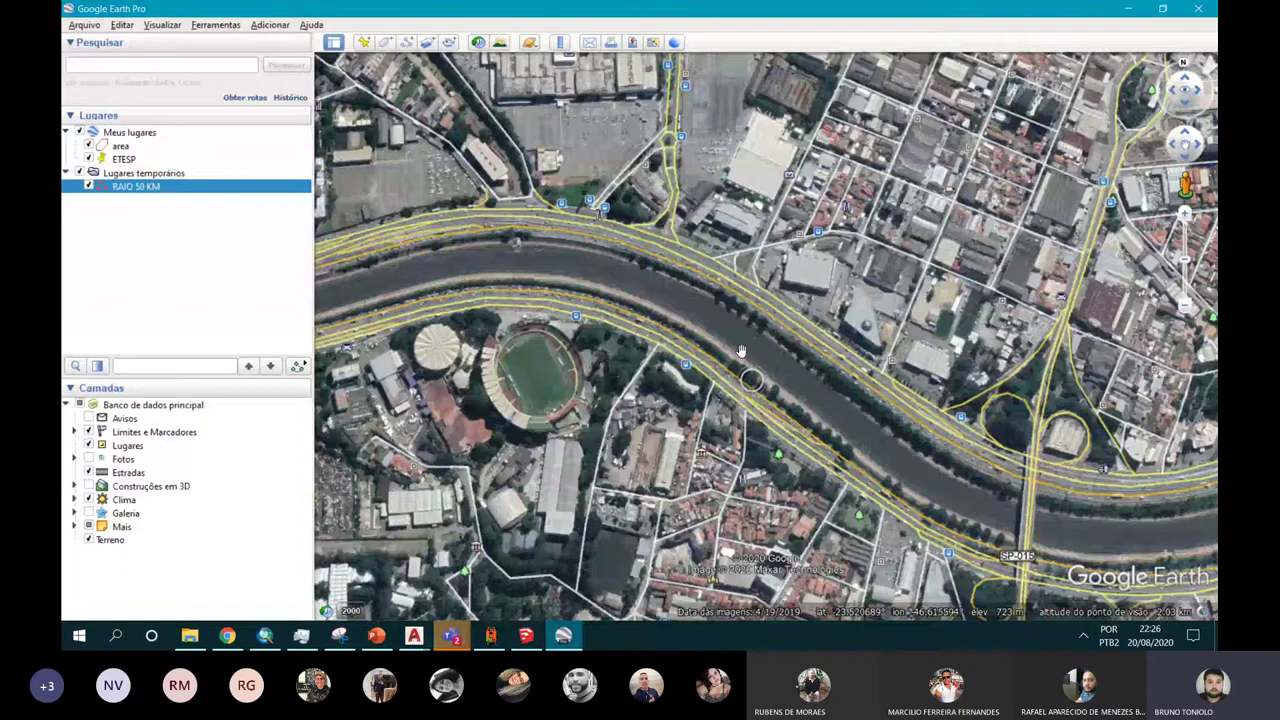
pyautogui.scroll(-1, 741, 350)
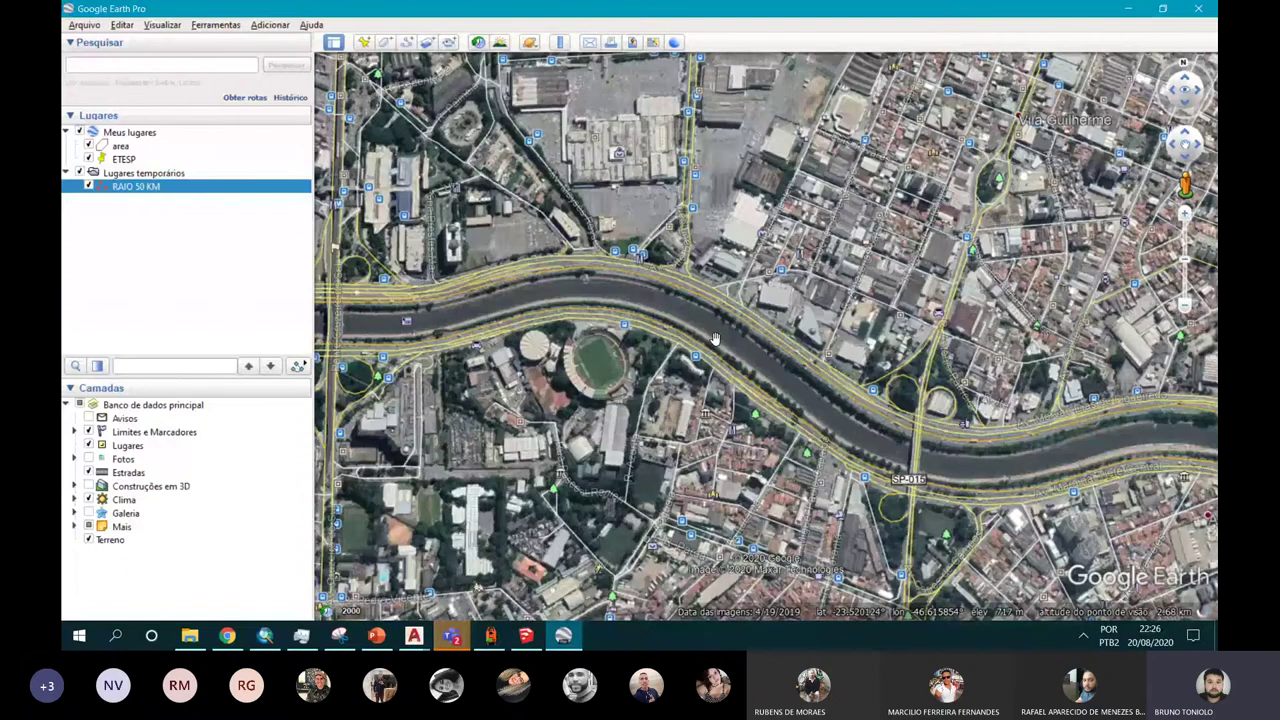
pyautogui.scroll(-5, 715, 339)
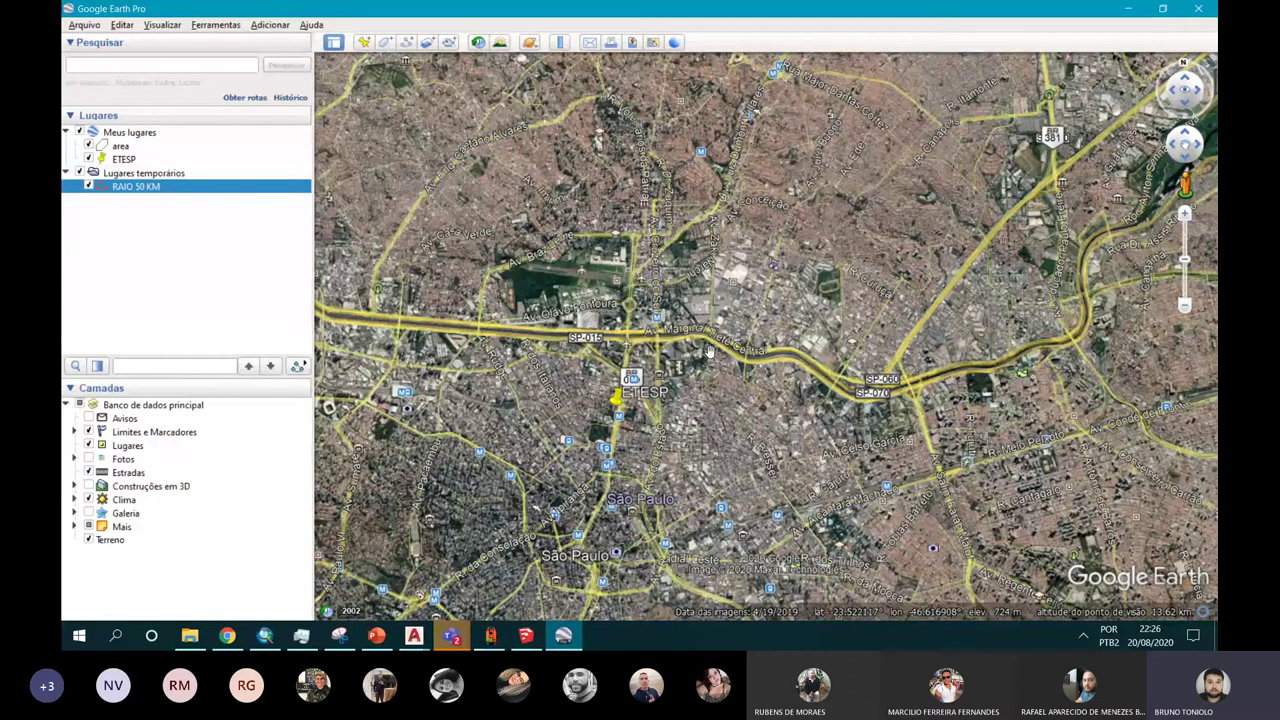
pyautogui.scroll(-1, 715, 367)
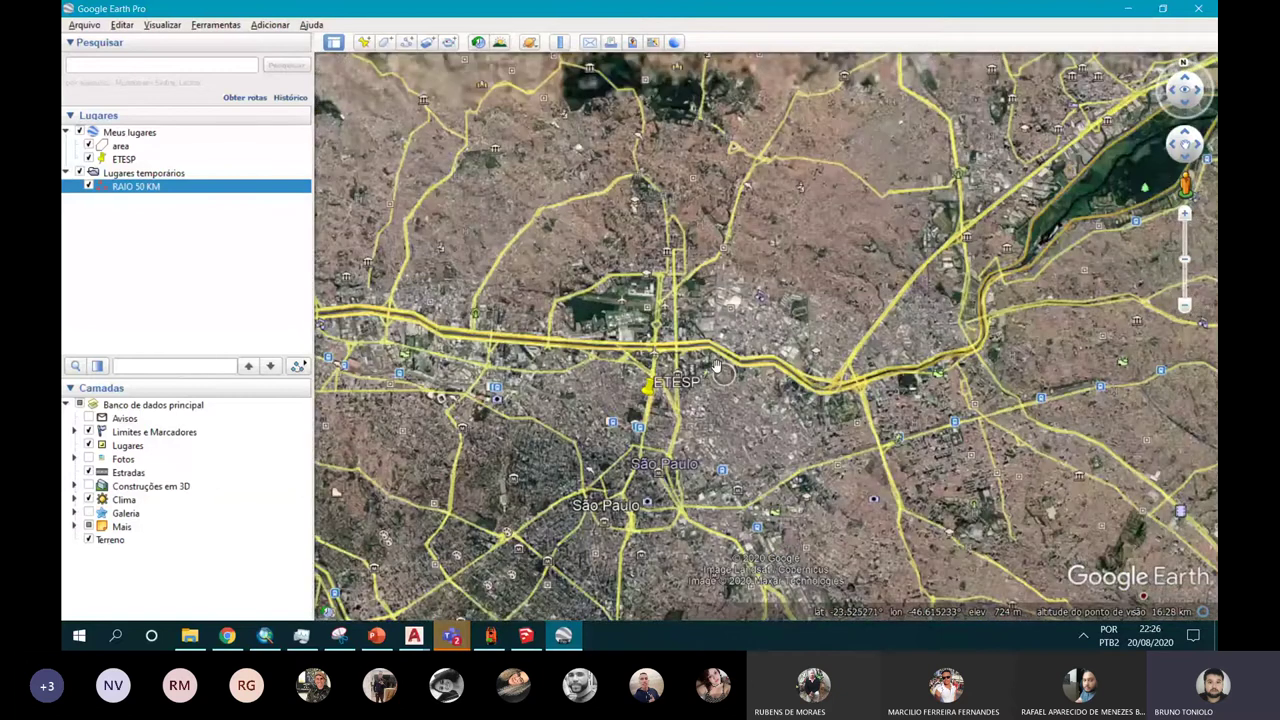
pyautogui.scroll(-2, 715, 367)
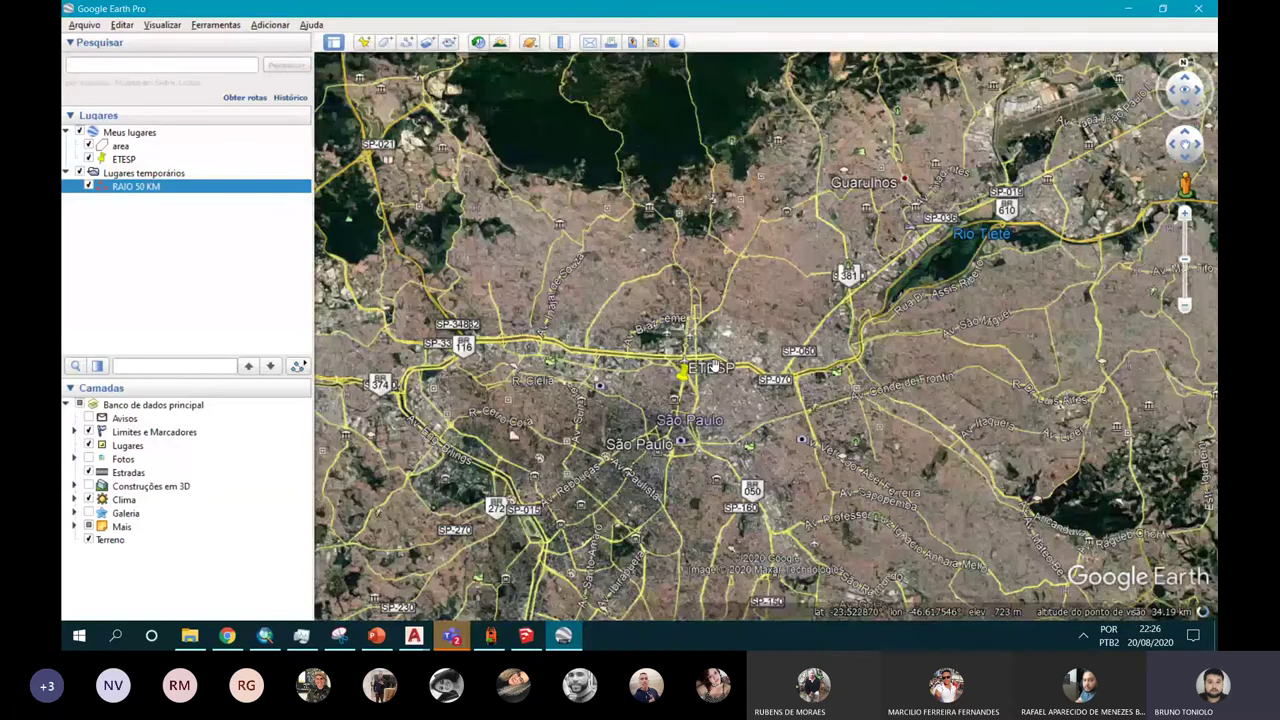
pyautogui.moveTo(713, 367); pyautogui.dragTo(676, 389)
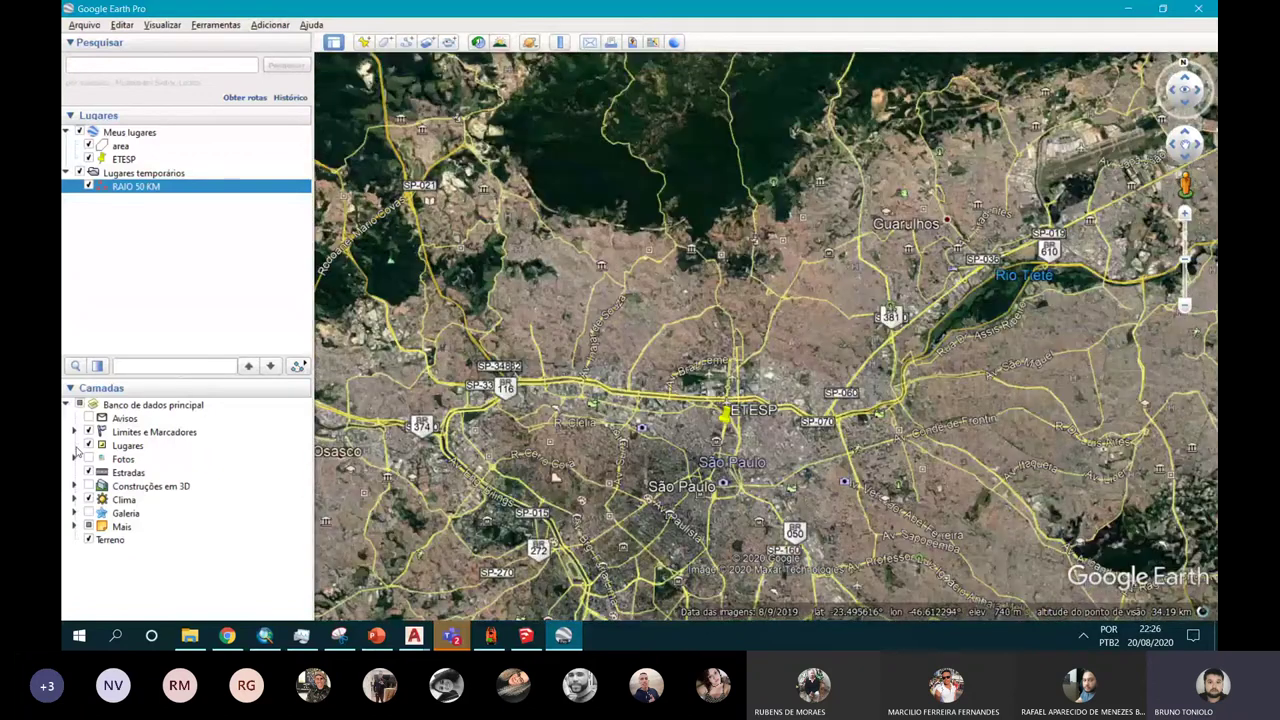
# Step: Turn off the borders, places, roads, weather and Terreno layers in Google Earth
pyautogui.click(86, 437)
pyautogui.click(88, 445)
pyautogui.click(88, 432)
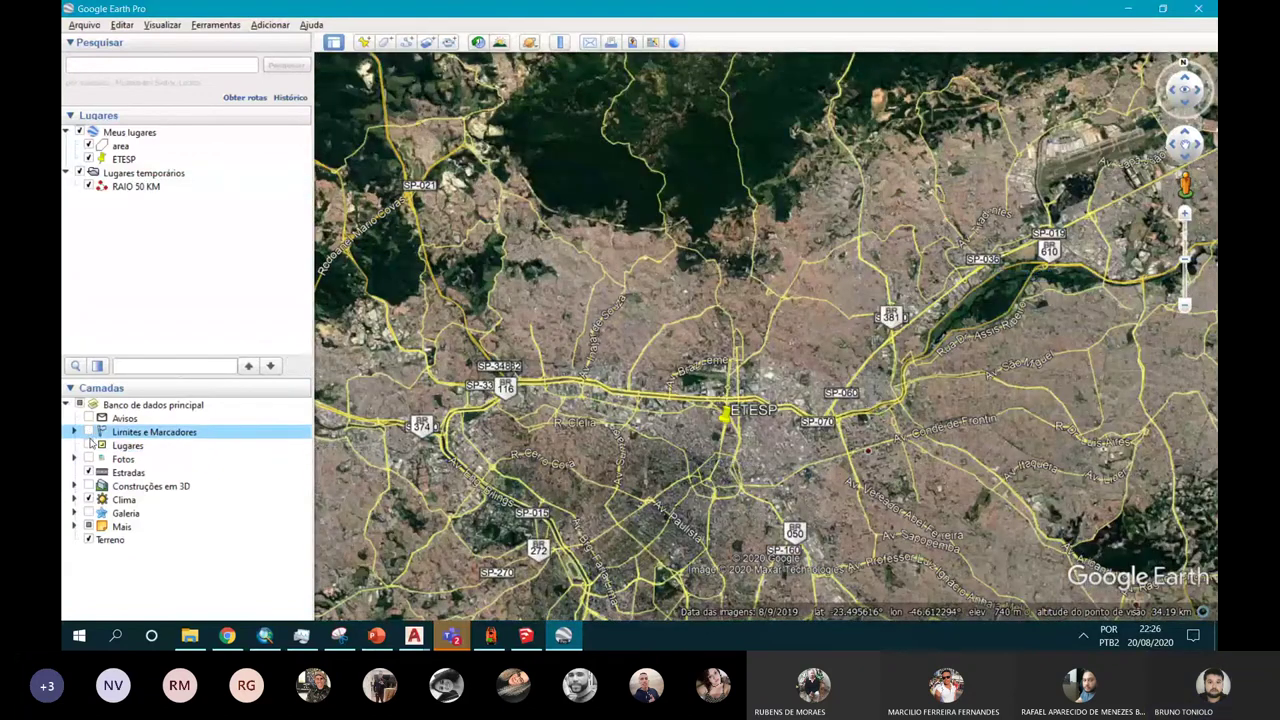
pyautogui.click(88, 472)
pyautogui.click(89, 500)
pyautogui.click(89, 540)
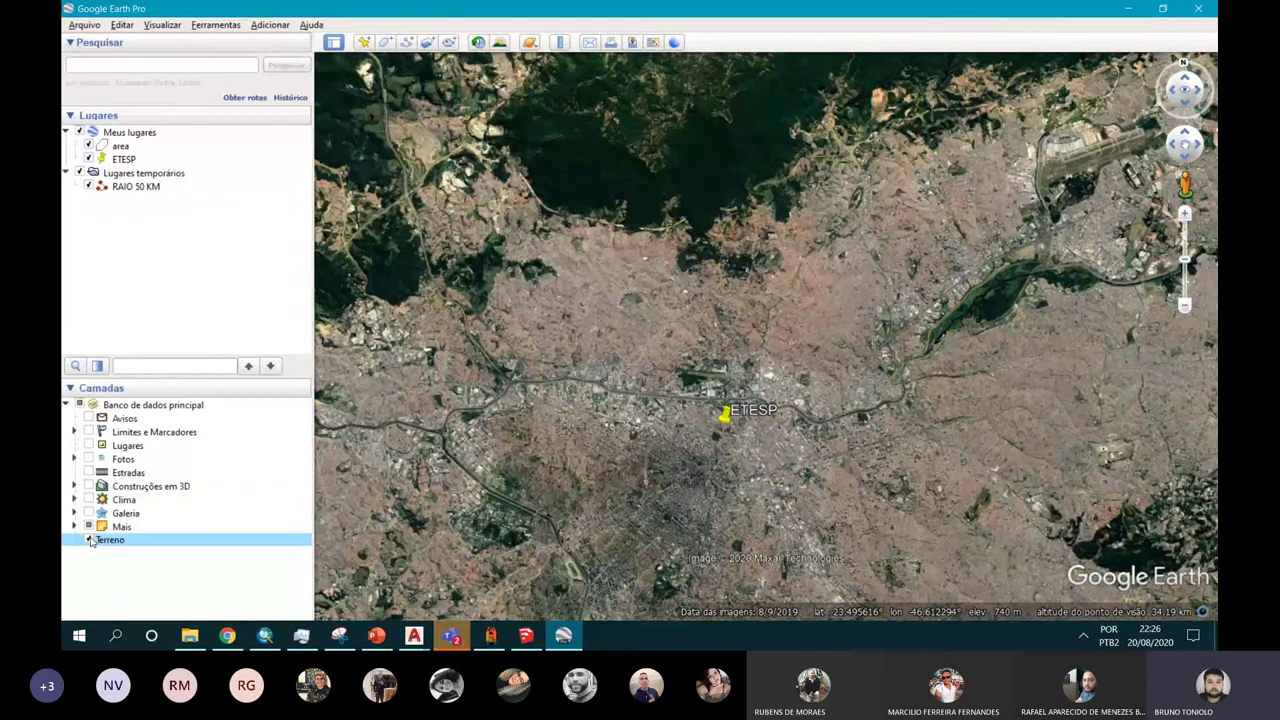
# Step: Zoom out to a South America view of the globe
pyautogui.scroll(-2, 592, 415)
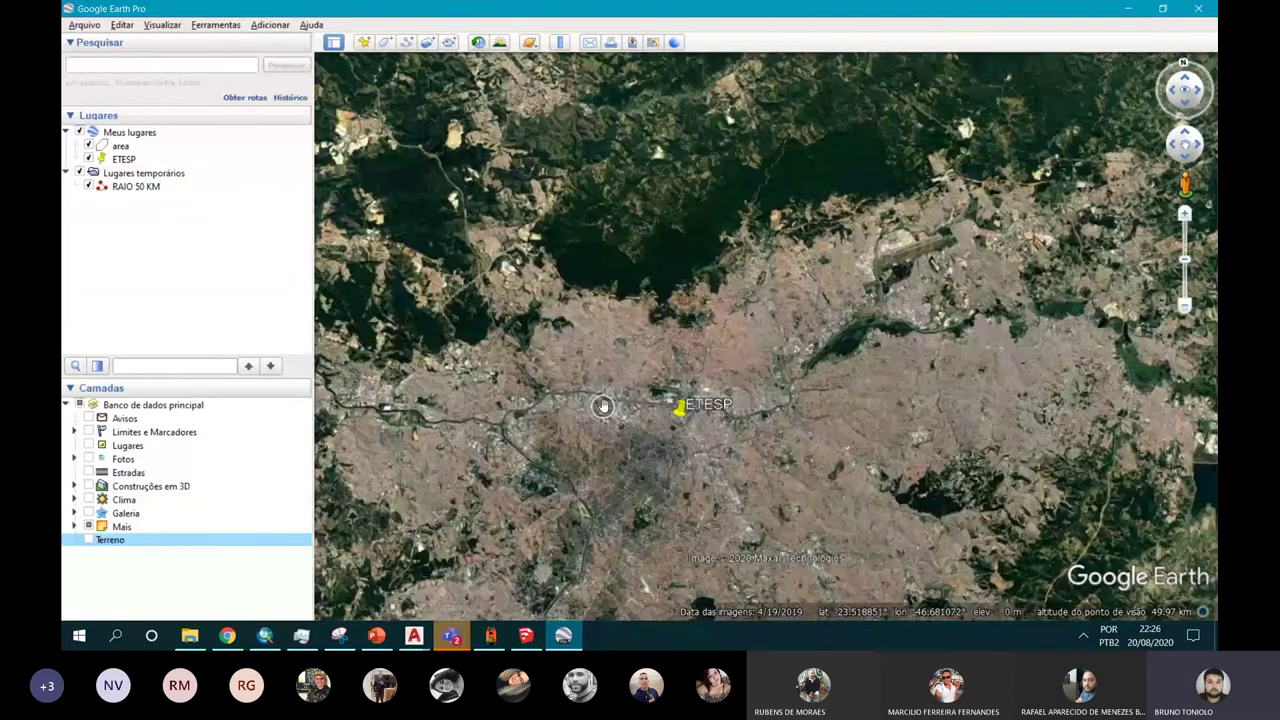
pyautogui.scroll(-3, 603, 405)
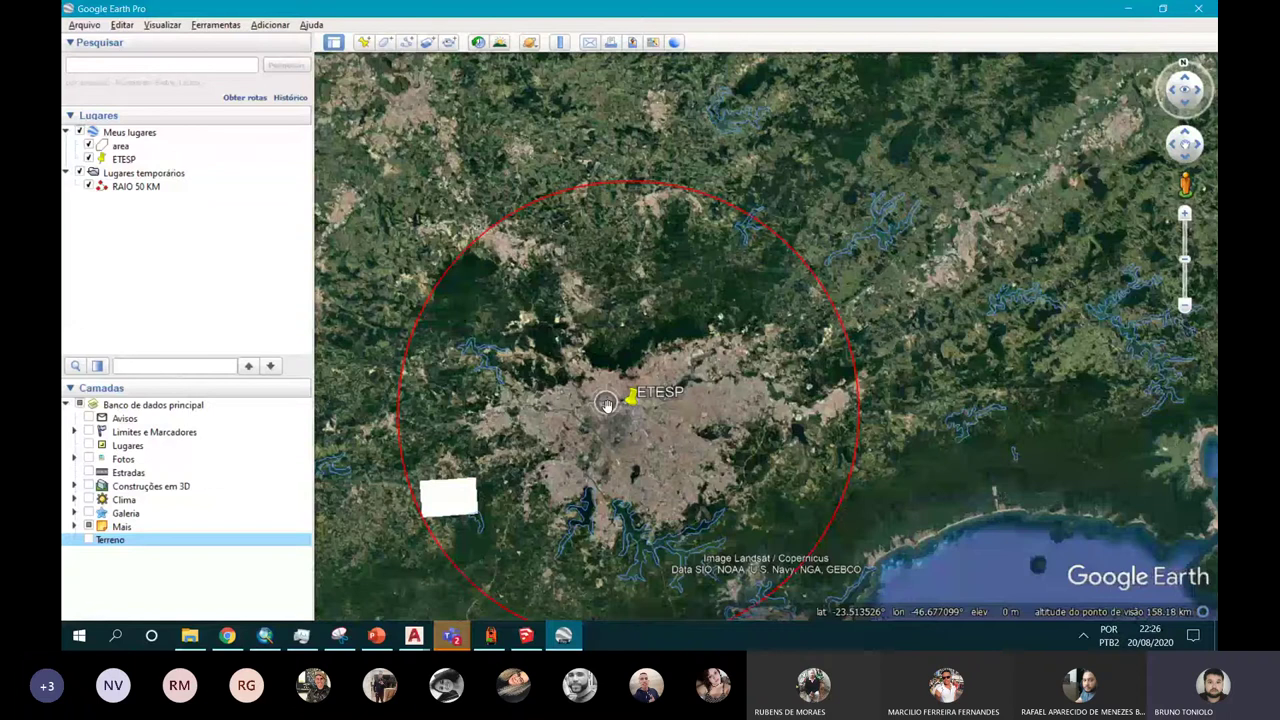
pyautogui.scroll(1, 606, 403)
pyautogui.scroll(-1, 676, 400)
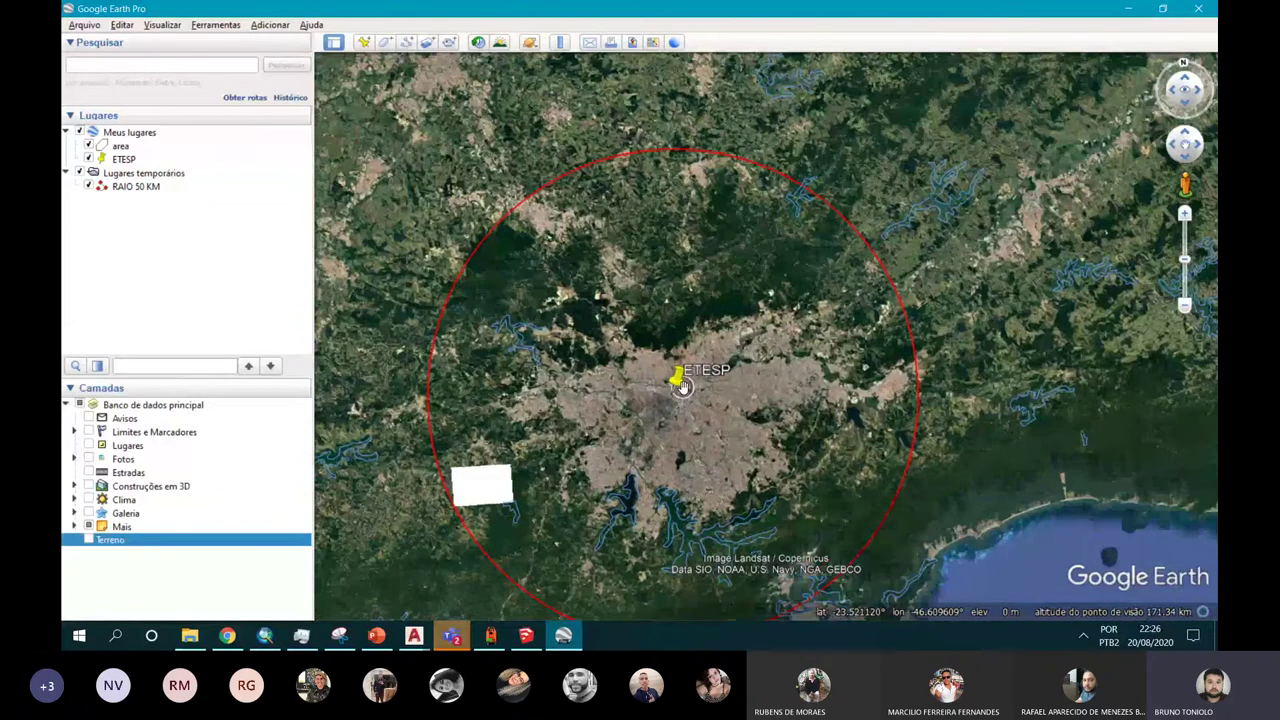
pyautogui.scroll(1, 681, 388)
pyautogui.scroll(-3, 681, 388)
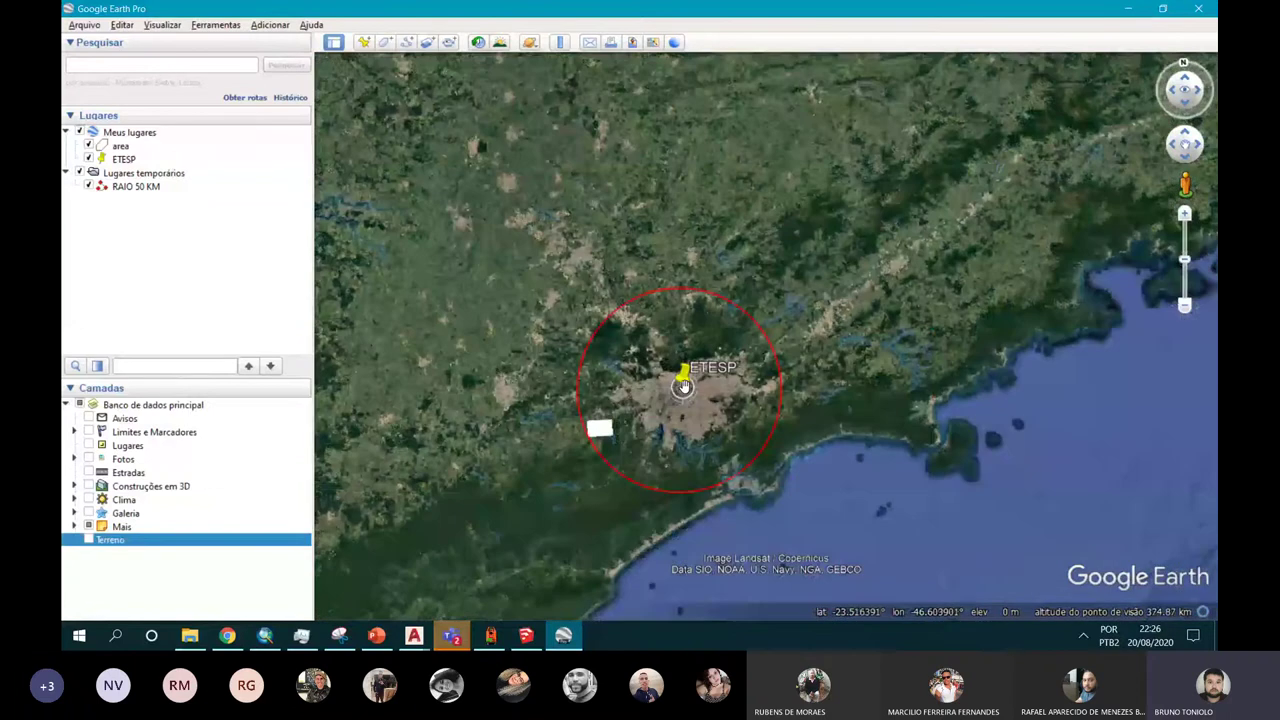
pyautogui.scroll(-3, 681, 388)
pyautogui.scroll(-2, 700, 385)
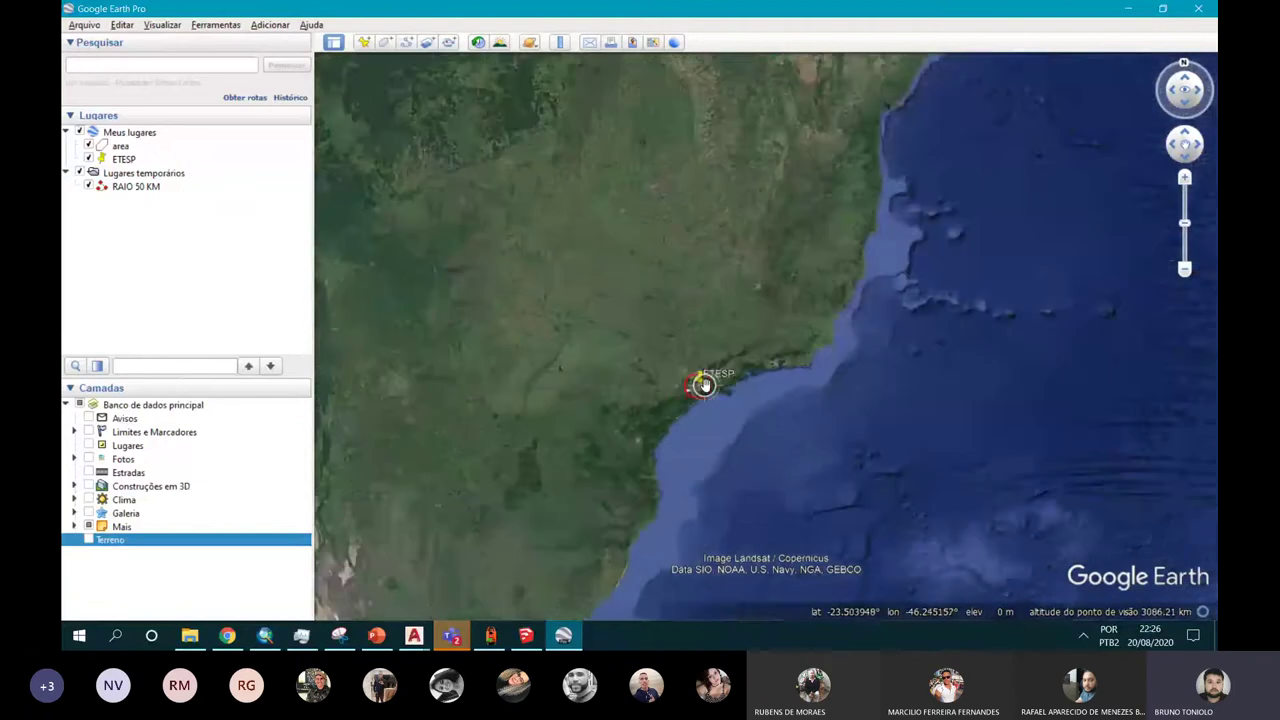
pyautogui.scroll(-1, 704, 384)
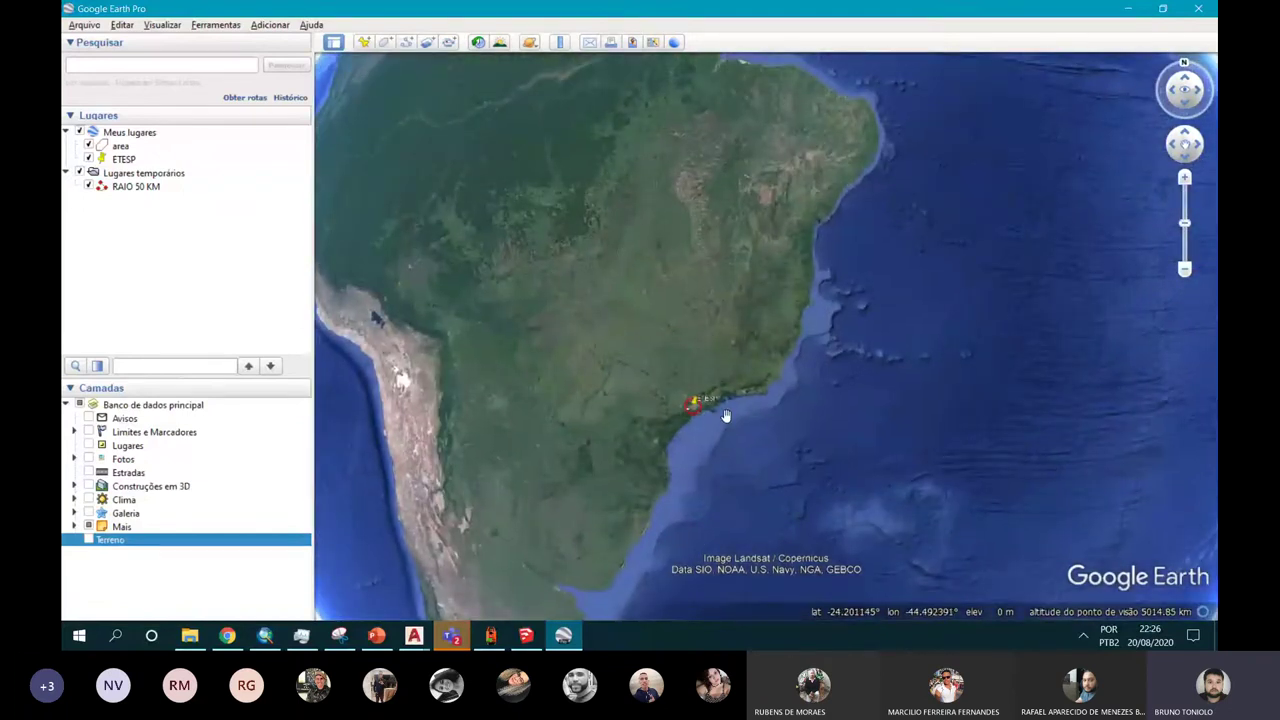
pyautogui.moveTo(728, 420); pyautogui.dragTo(743, 443)
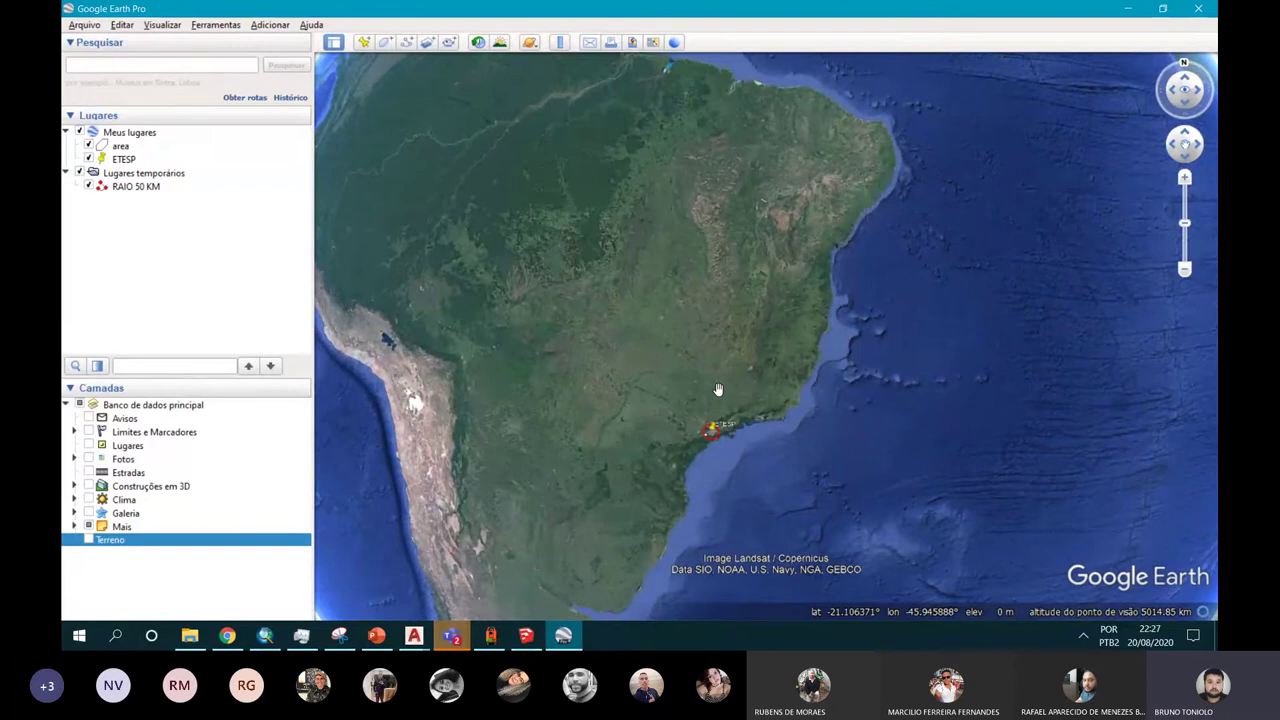
# Step: Zoom back in and frame the map closely around the ETESP placemark
pyautogui.moveTo(718, 389); pyautogui.dragTo(716, 401, button='middle')
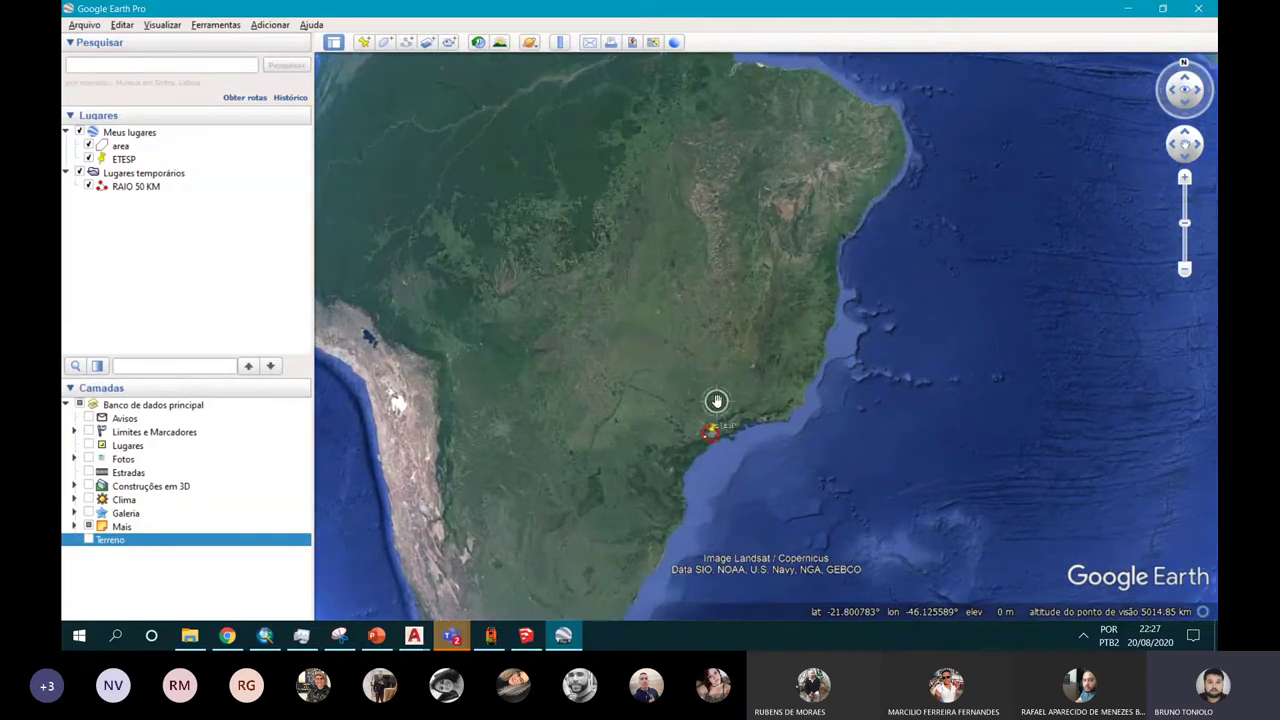
pyautogui.scroll(3, 716, 401)
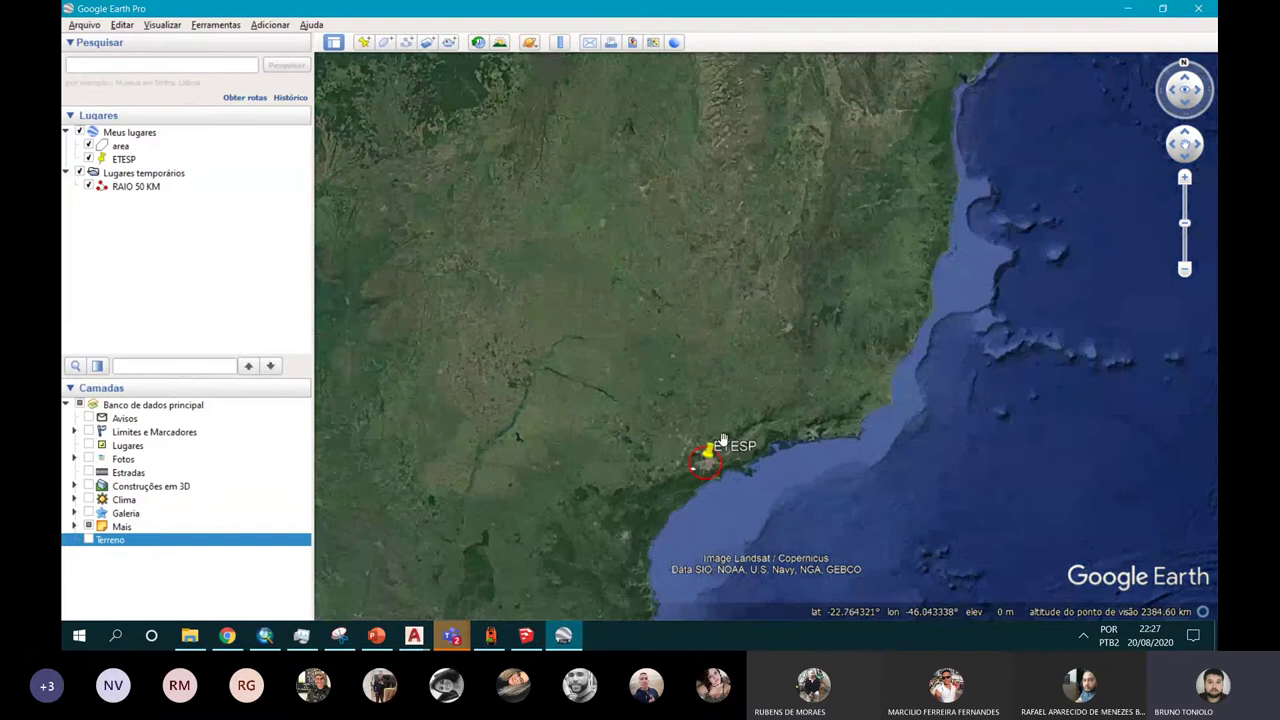
pyautogui.scroll(1, 716, 450)
pyautogui.scroll(2, 716, 450)
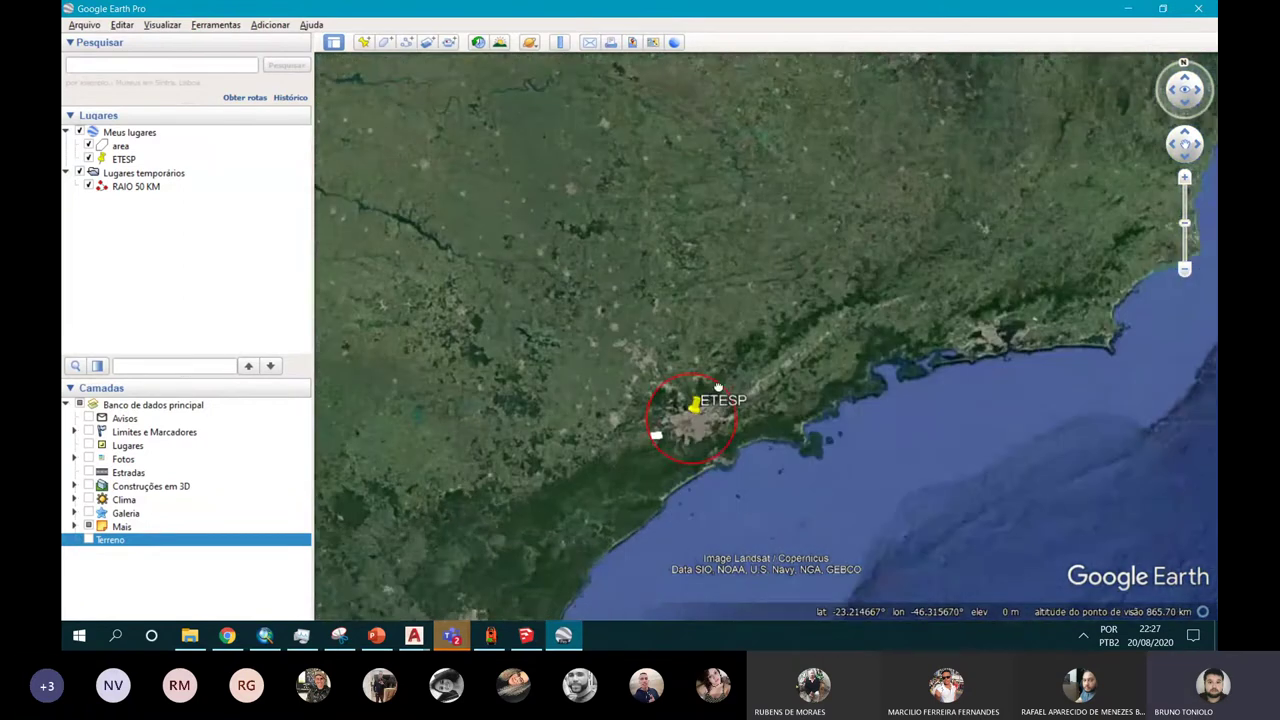
pyautogui.scroll(1, 717, 387)
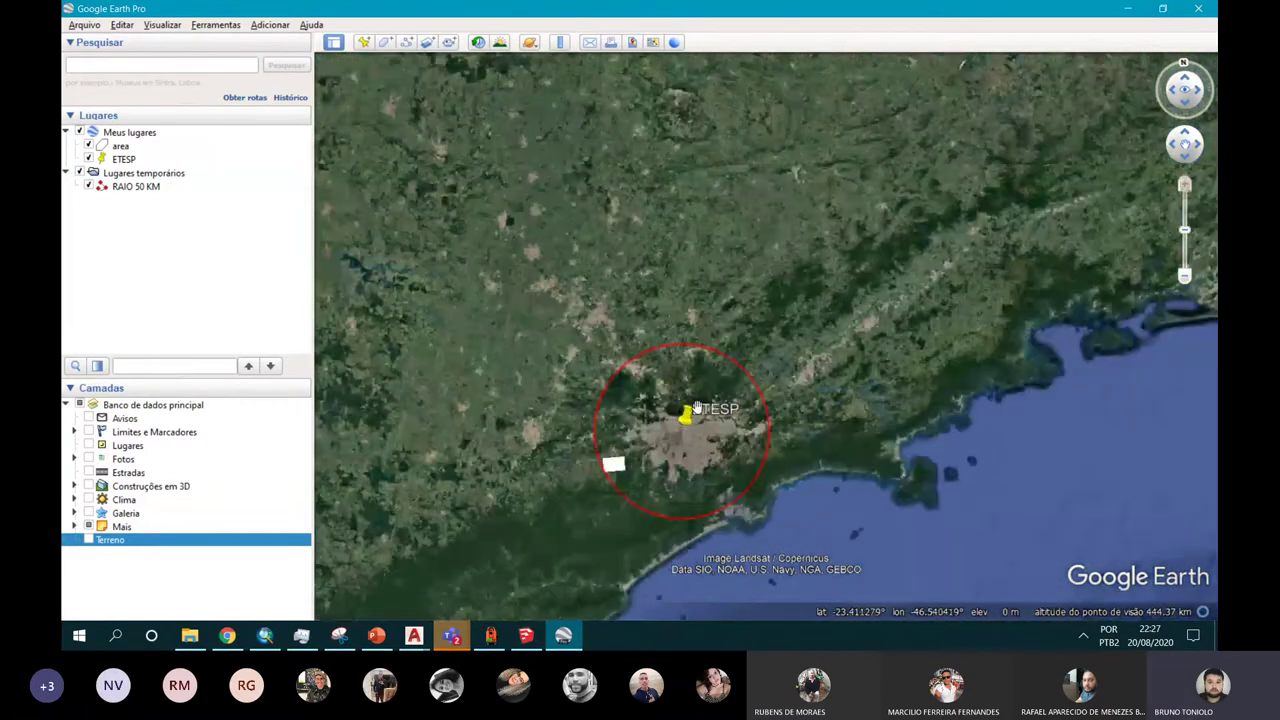
pyautogui.scroll(2, 690, 411)
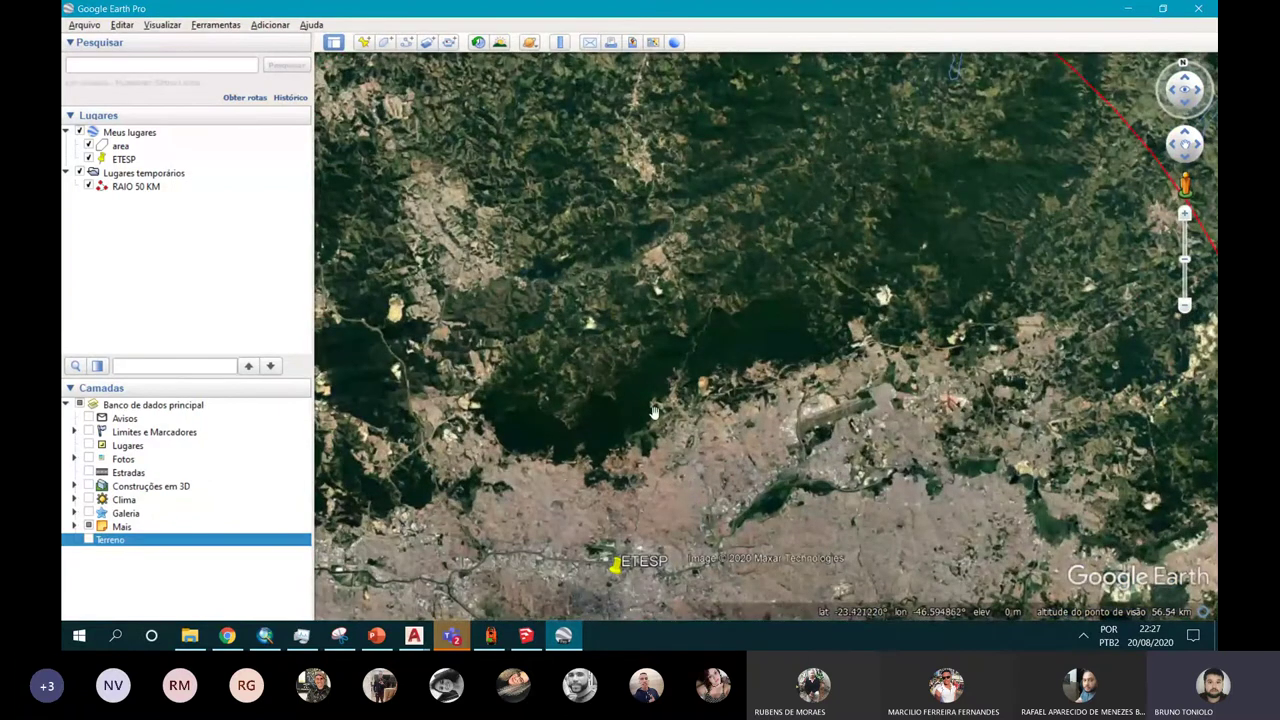
pyautogui.moveTo(679, 463); pyautogui.dragTo(700, 396)
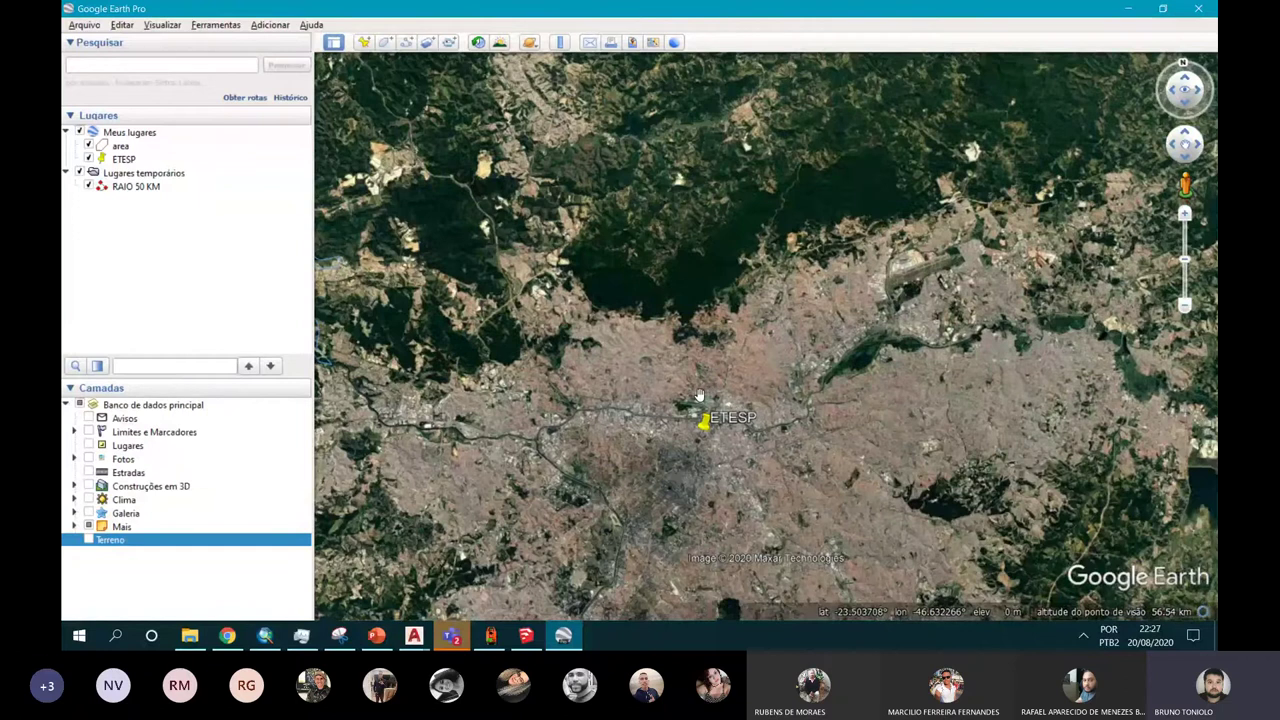
pyautogui.scroll(3, 706, 426)
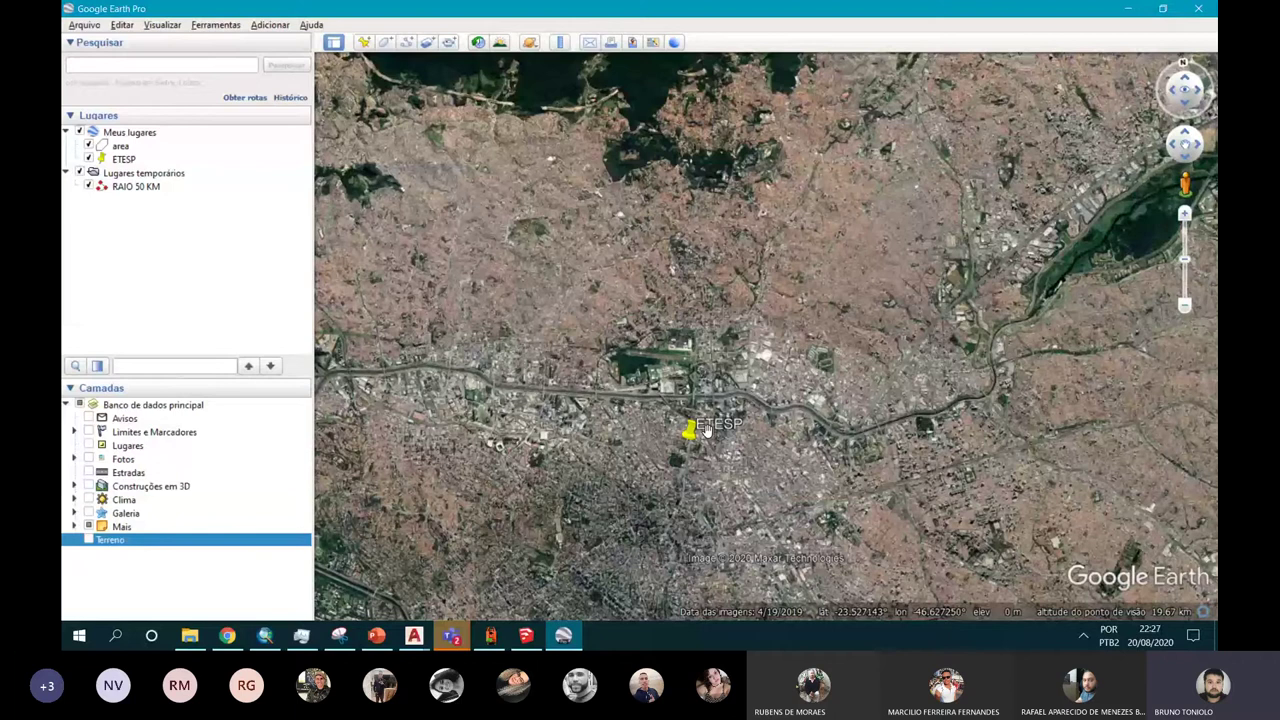
# Step: Switch to the TERRENO drawing in AutoCAD and start opening another file
pyautogui.click(416, 640)
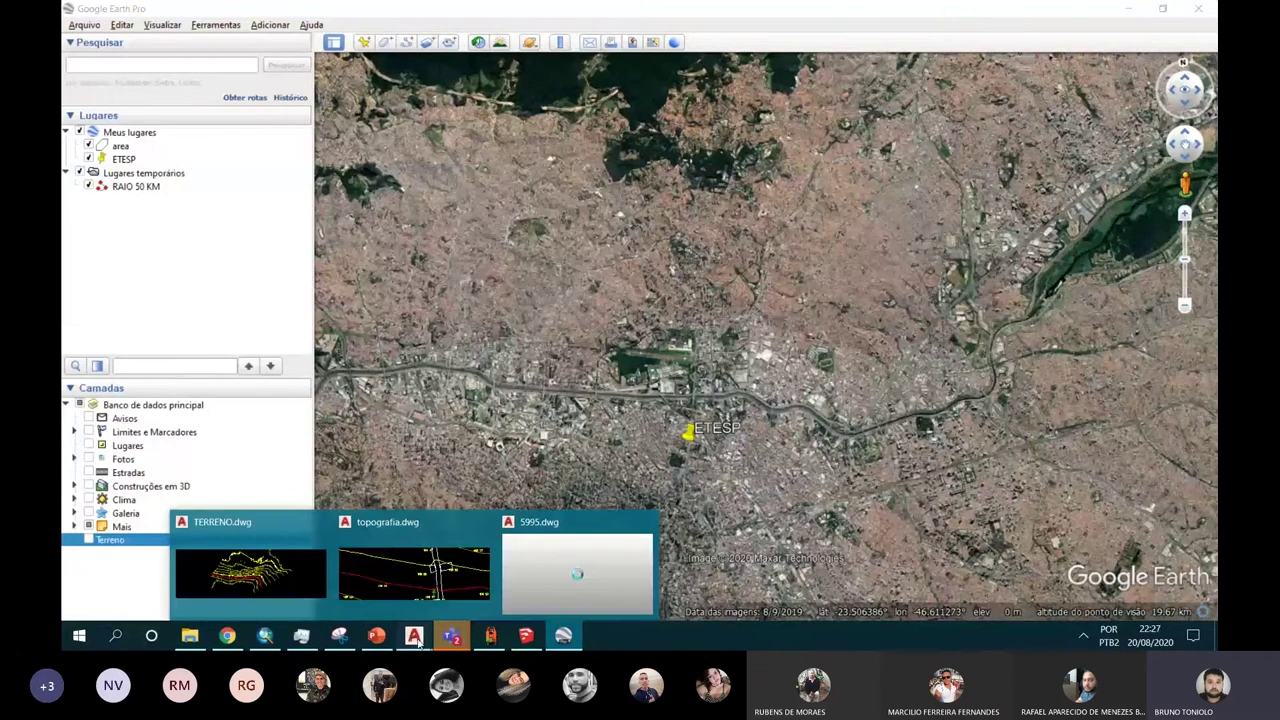
pyautogui.click(230, 570)
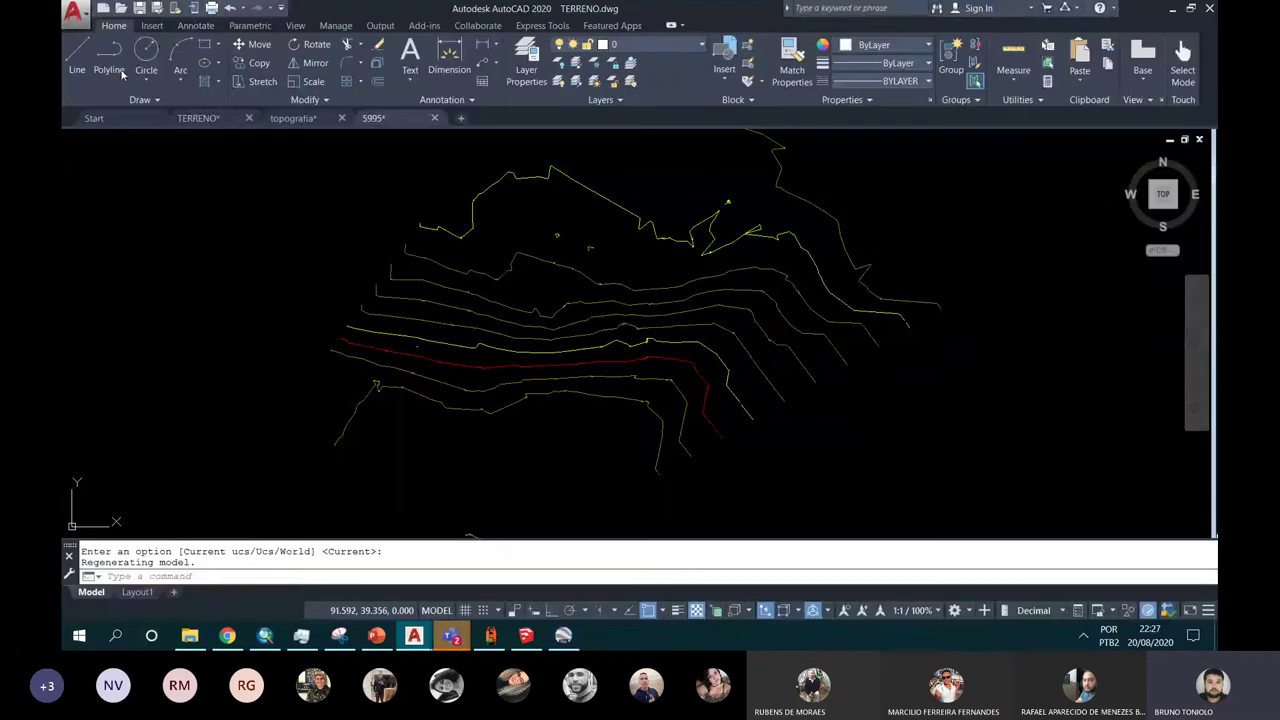
pyautogui.click(123, 10)
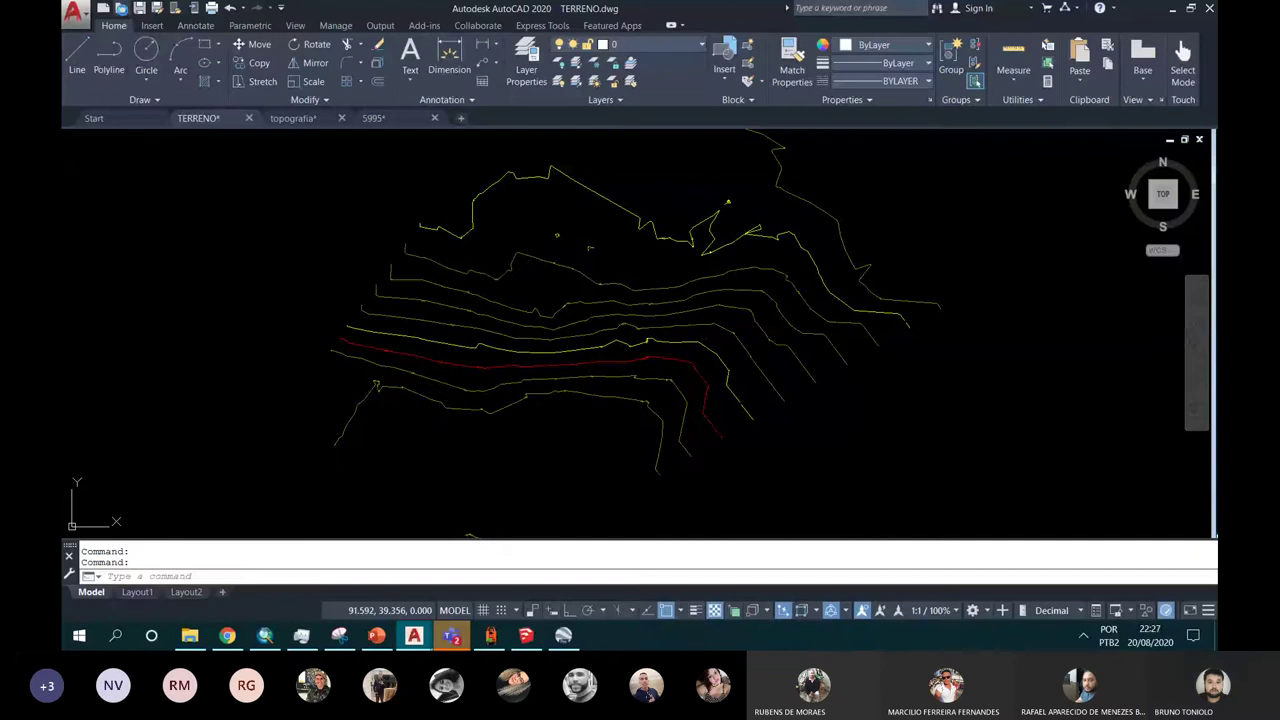
pyautogui.click(663, 181)
# Step: Browse PROFESSORES (G:) > escola > BPT > Pendrive > Aulas ETEC São Paulo > Geral > IACC
pyautogui.click(580, 268)
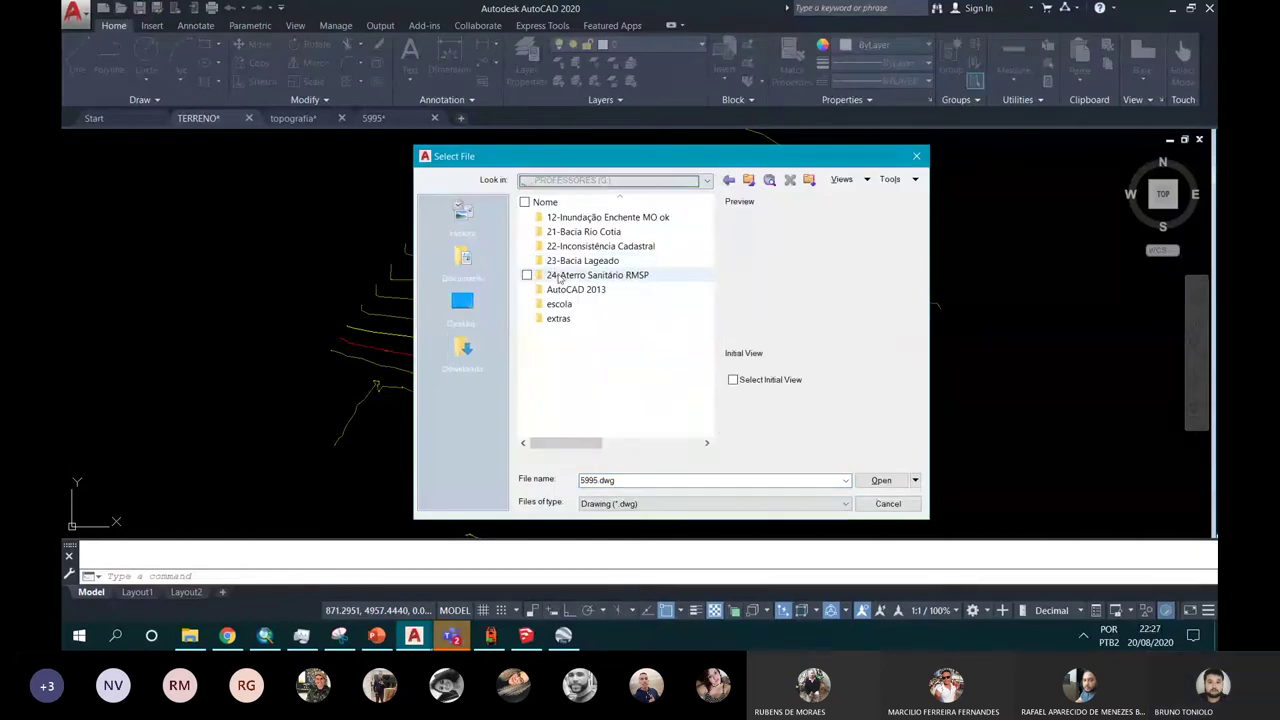
pyautogui.click(560, 291)
pyautogui.doubleClick(559, 303)
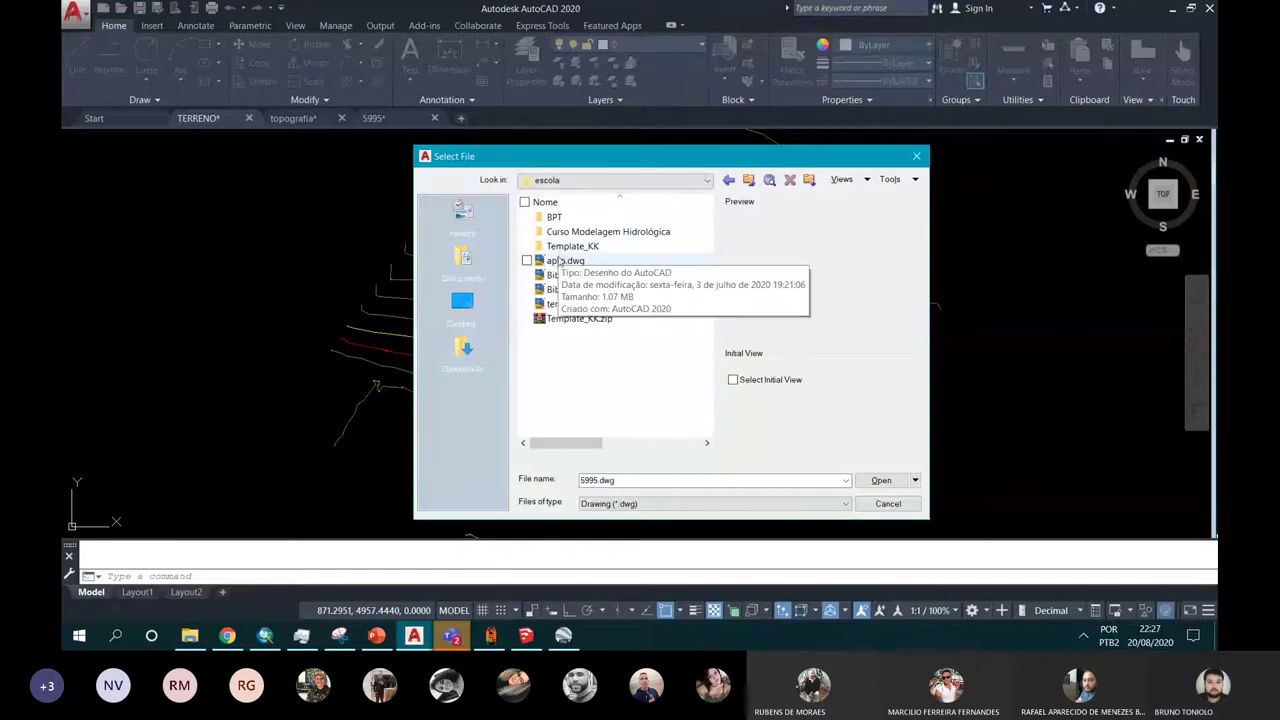
pyautogui.doubleClick(555, 217)
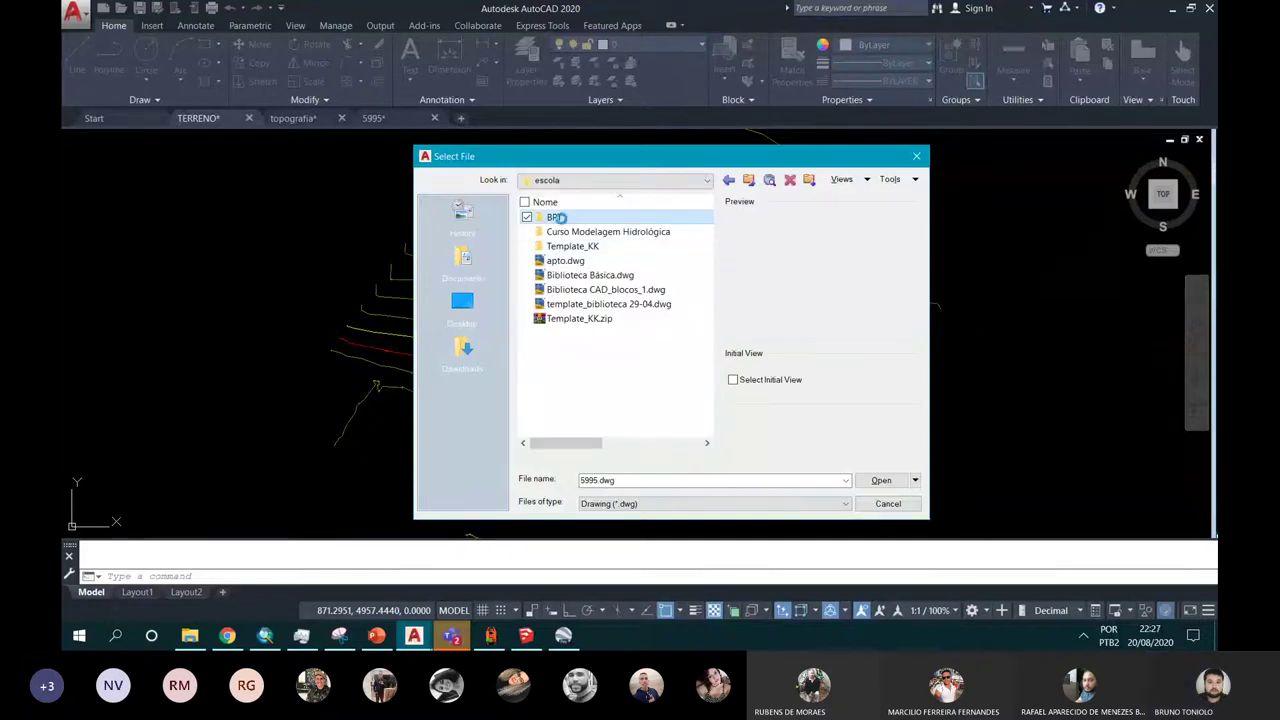
pyautogui.doubleClick(563, 246)
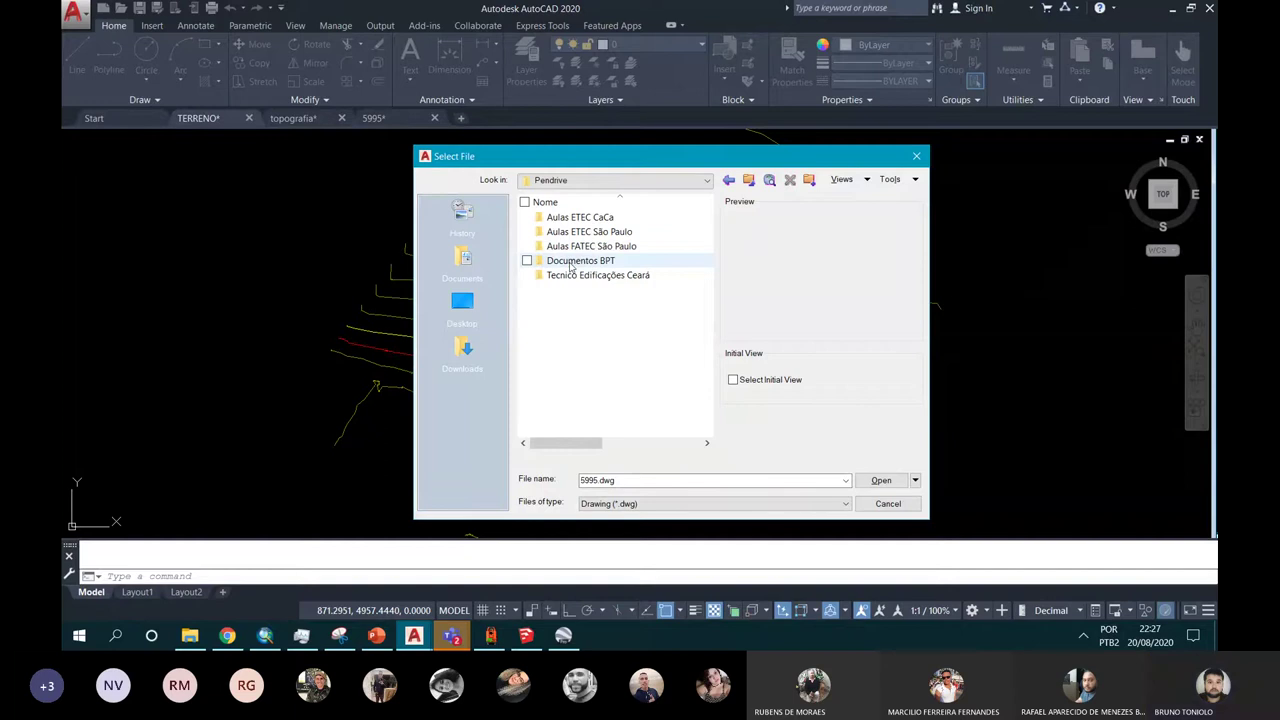
pyautogui.doubleClick(585, 241)
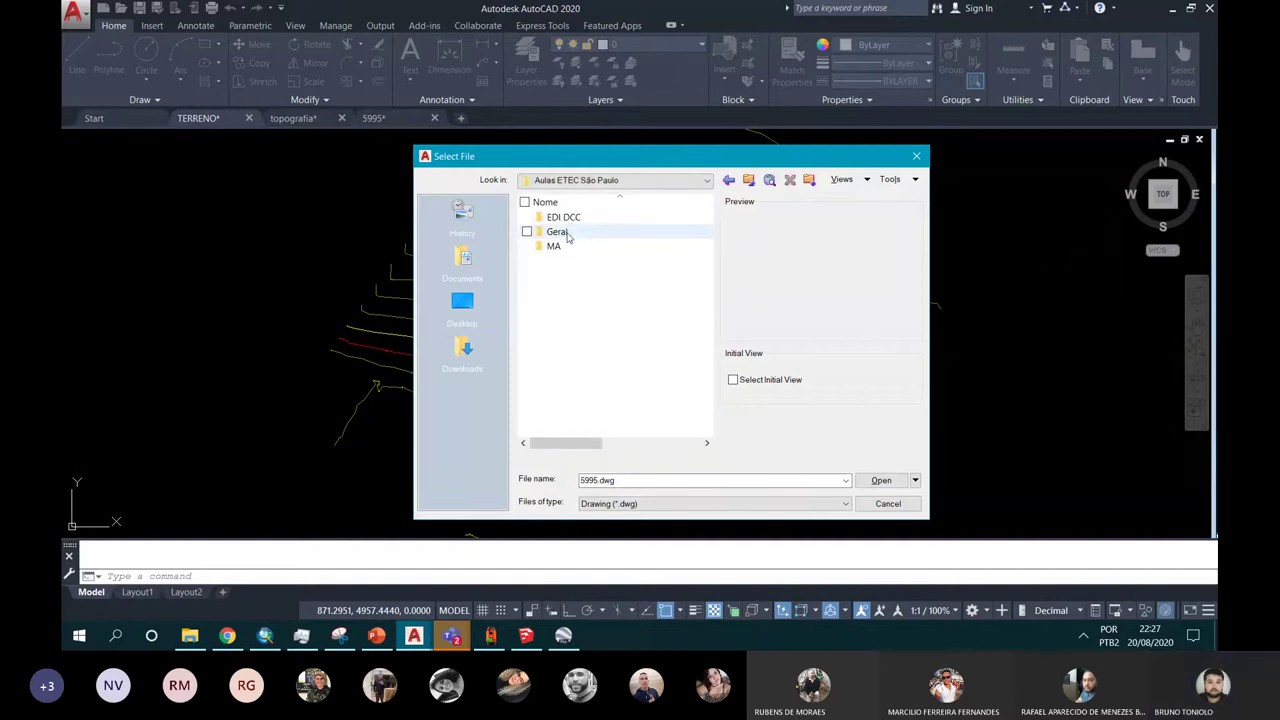
pyautogui.doubleClick(563, 218)
pyautogui.doubleClick(563, 246)
# Step: Continue through Autocad and Diversos to Exemplos de projetos > Projeto Sobrado 1 and open ARQUITETURA.dwg
pyautogui.doubleClick(565, 231)
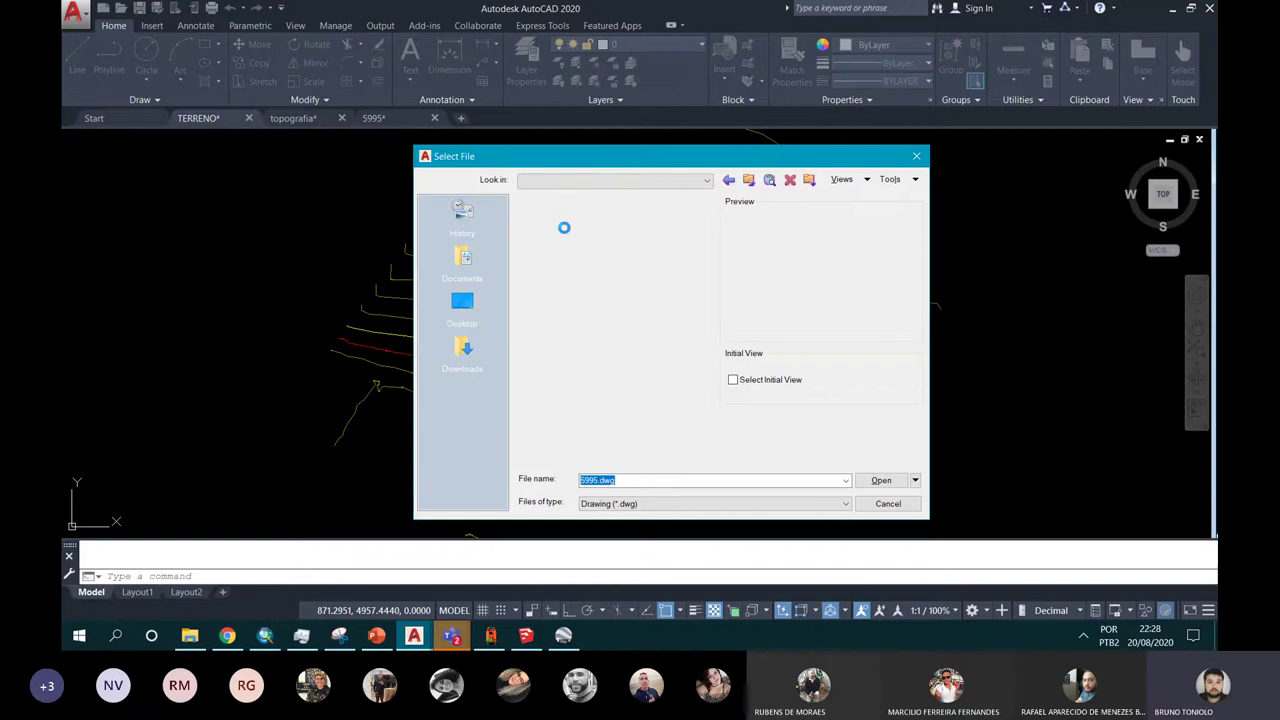
pyautogui.doubleClick(566, 220)
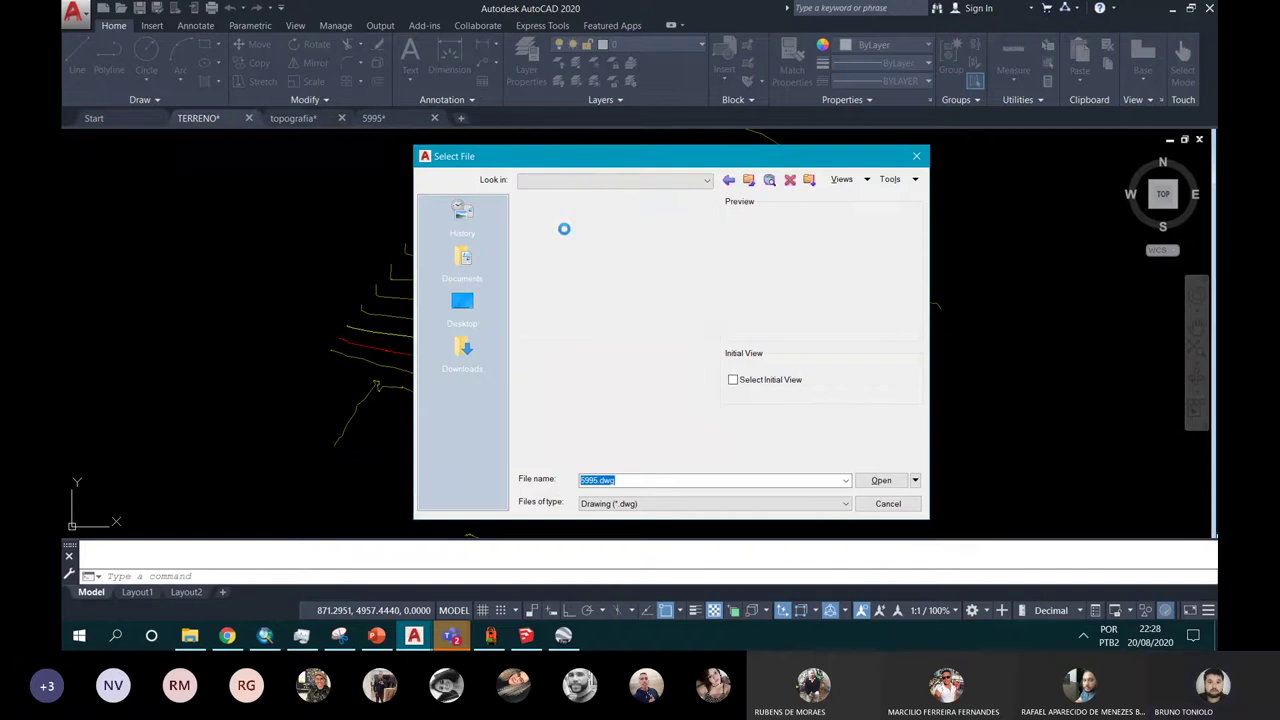
pyautogui.doubleClick(566, 231)
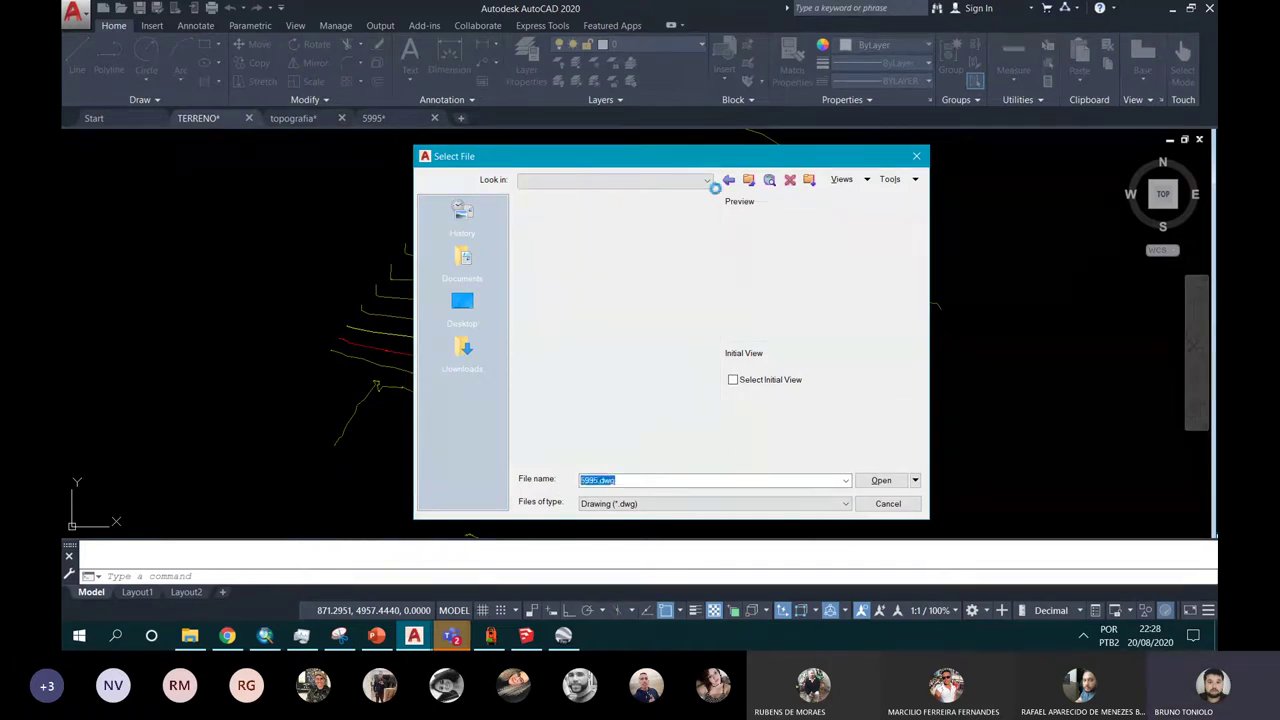
pyautogui.doubleClick(537, 217)
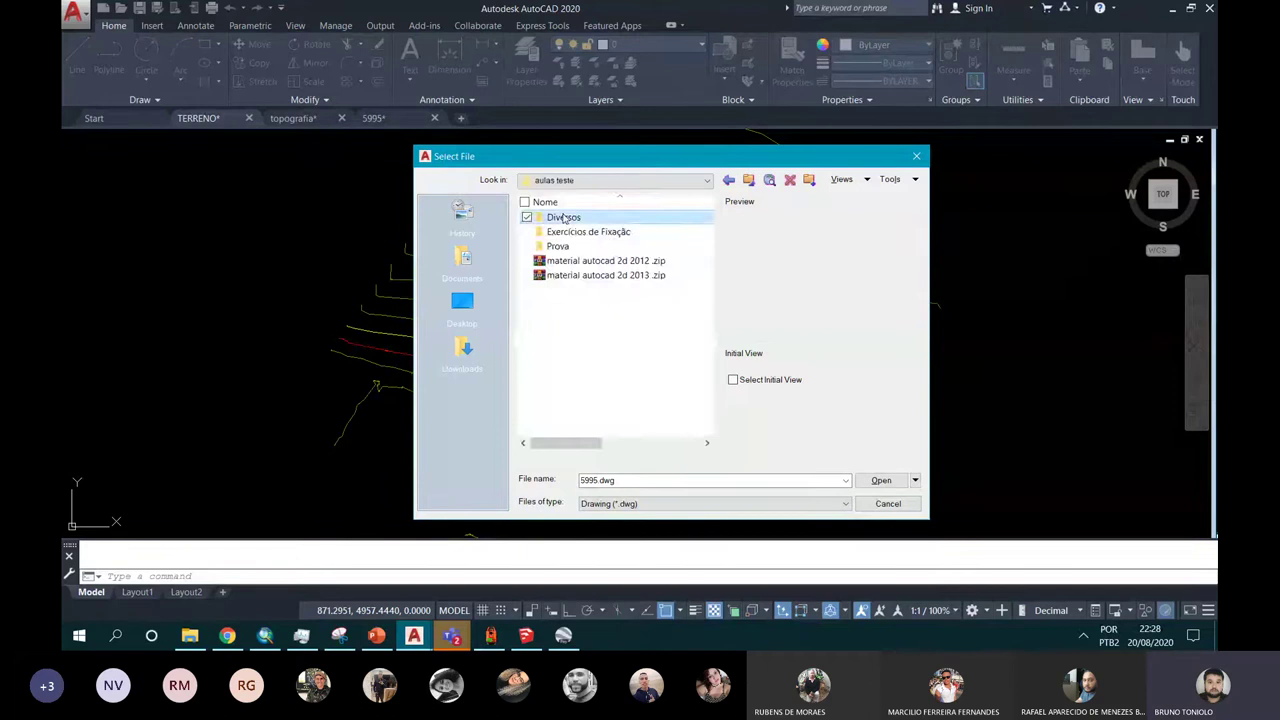
pyautogui.doubleClick(566, 216)
pyautogui.doubleClick(578, 248)
pyautogui.press('Down')
pyautogui.press('Down')
pyautogui.press('Down')
pyautogui.press('Down')
pyautogui.press('Down')
pyautogui.press('Up')
pyautogui.press('Up')
pyautogui.press('Up')
pyautogui.press('Up')
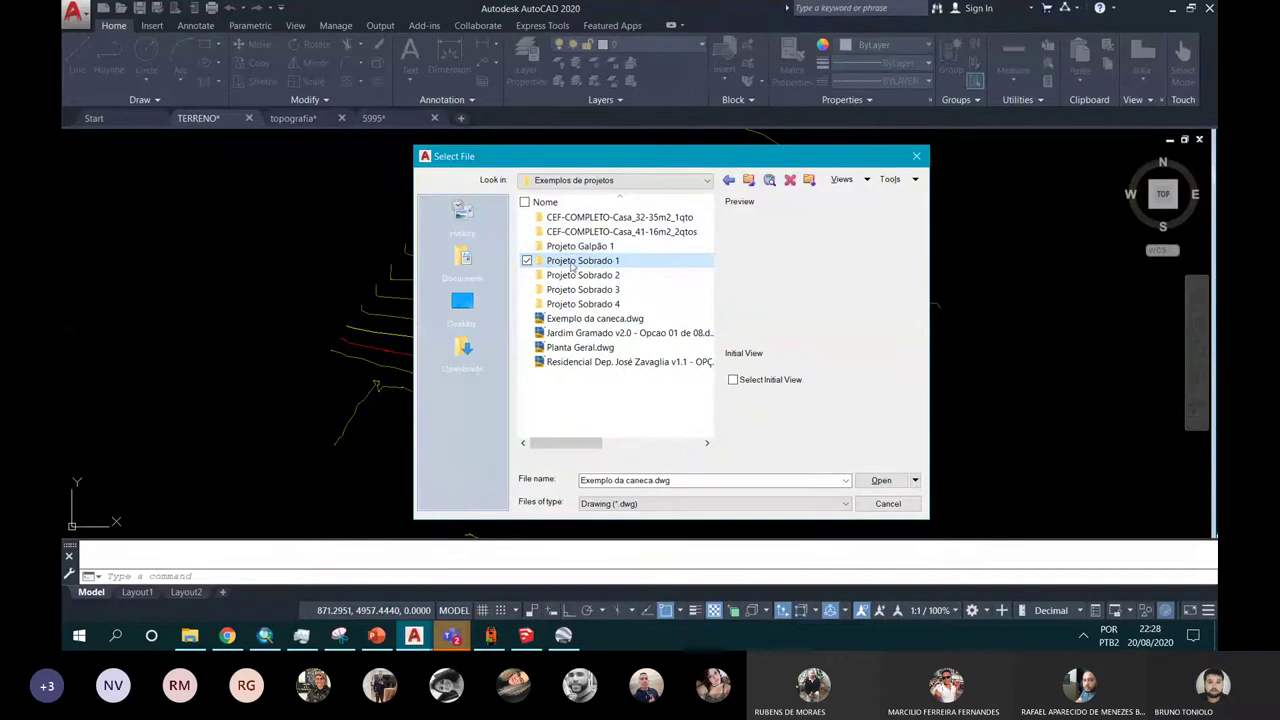
pyautogui.doubleClick(570, 258)
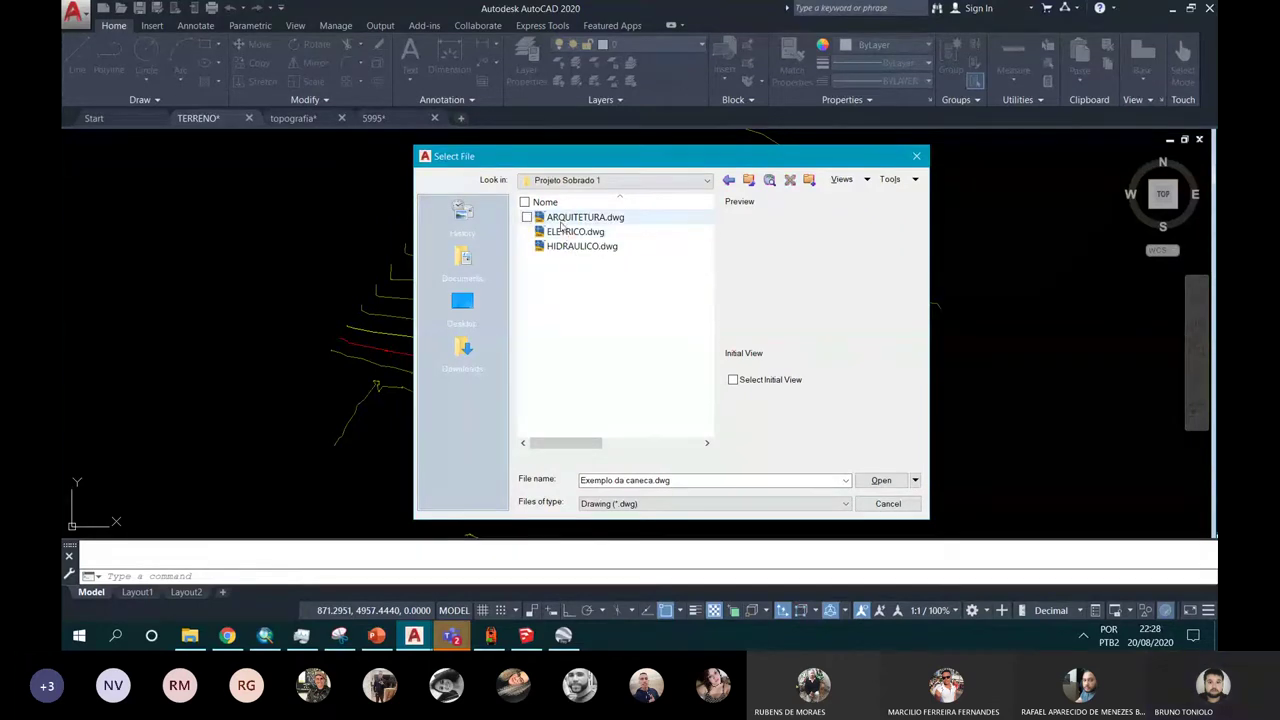
pyautogui.click(882, 480)
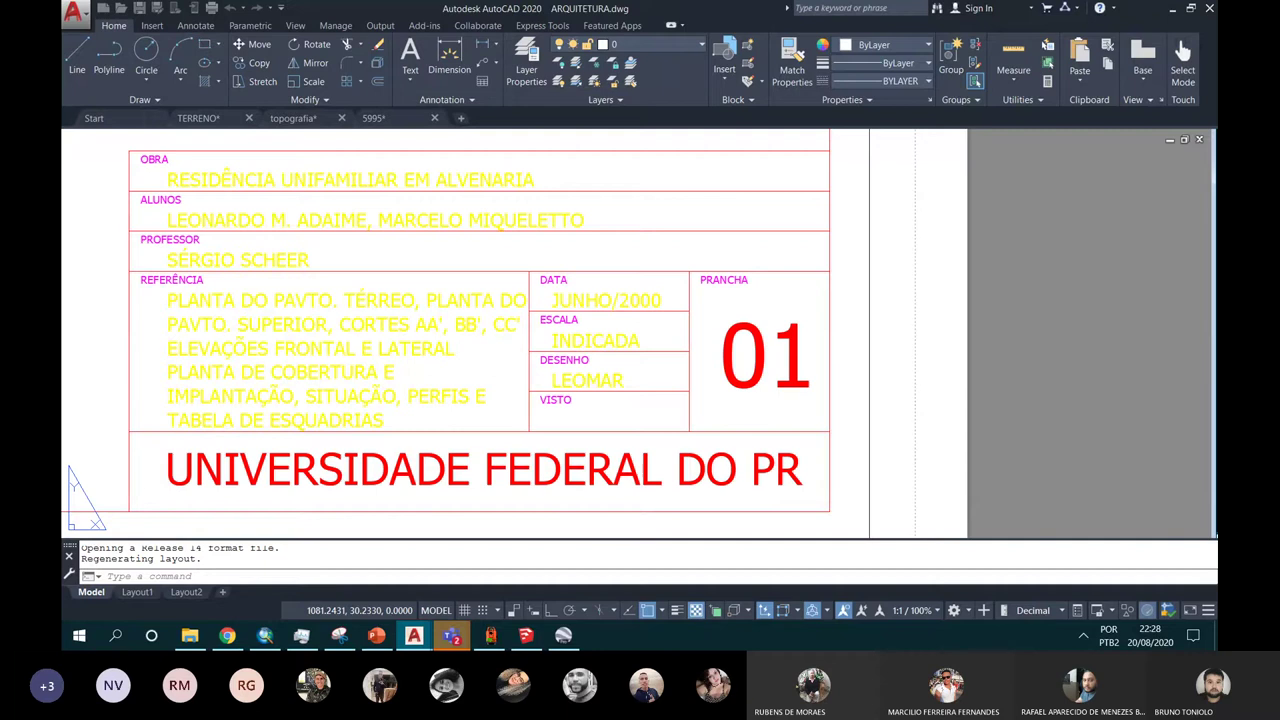
# Step: Show the Layout1 sheet and zoom in on the ARQUITETURA floor plans
pyautogui.click(137, 591)
pyautogui.scroll(3, 580, 270)
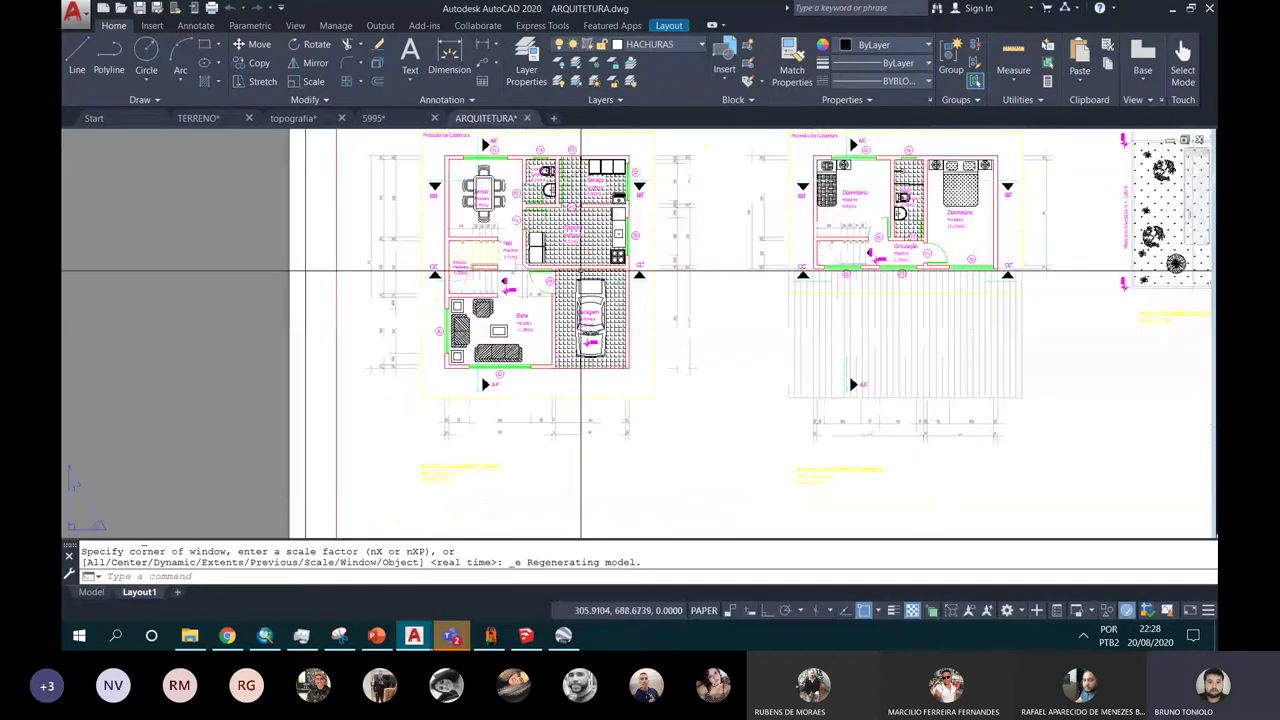
pyautogui.moveTo(580, 270); pyautogui.dragTo(512, 326, button='middle')
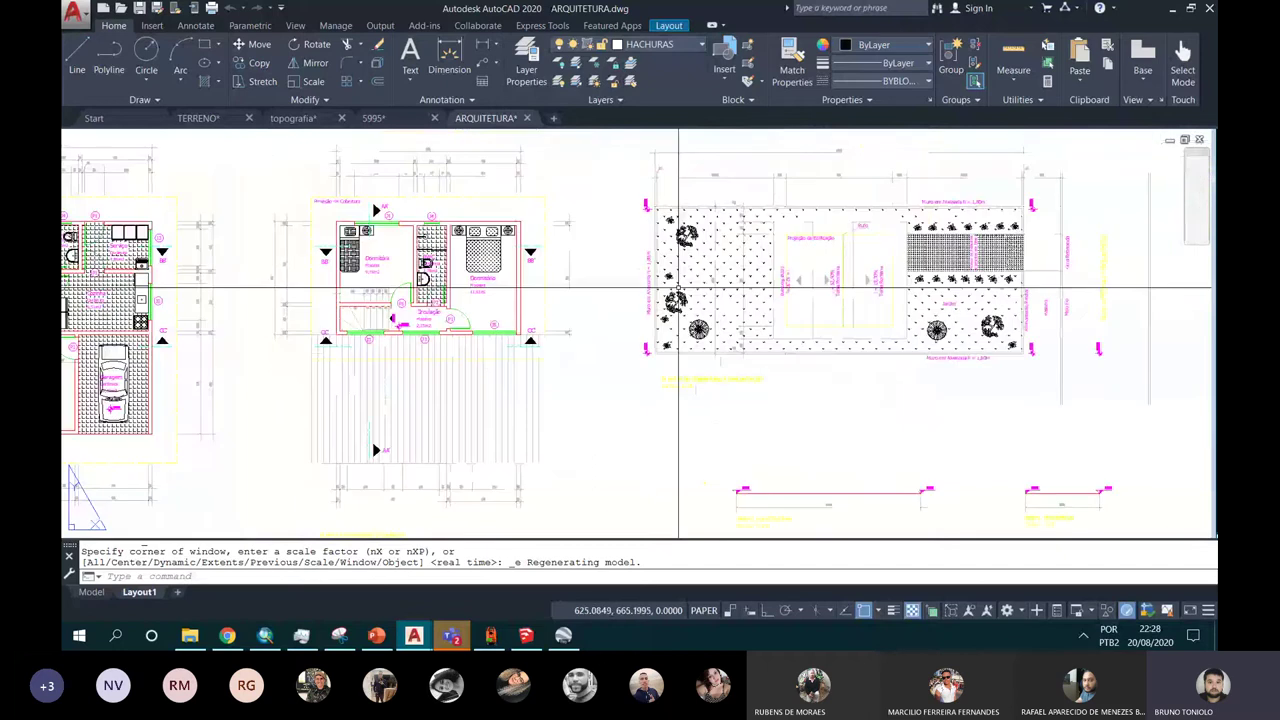
pyautogui.scroll(-4, 512, 326)
pyautogui.scroll(2, 512, 326)
pyautogui.scroll(5, 512, 326)
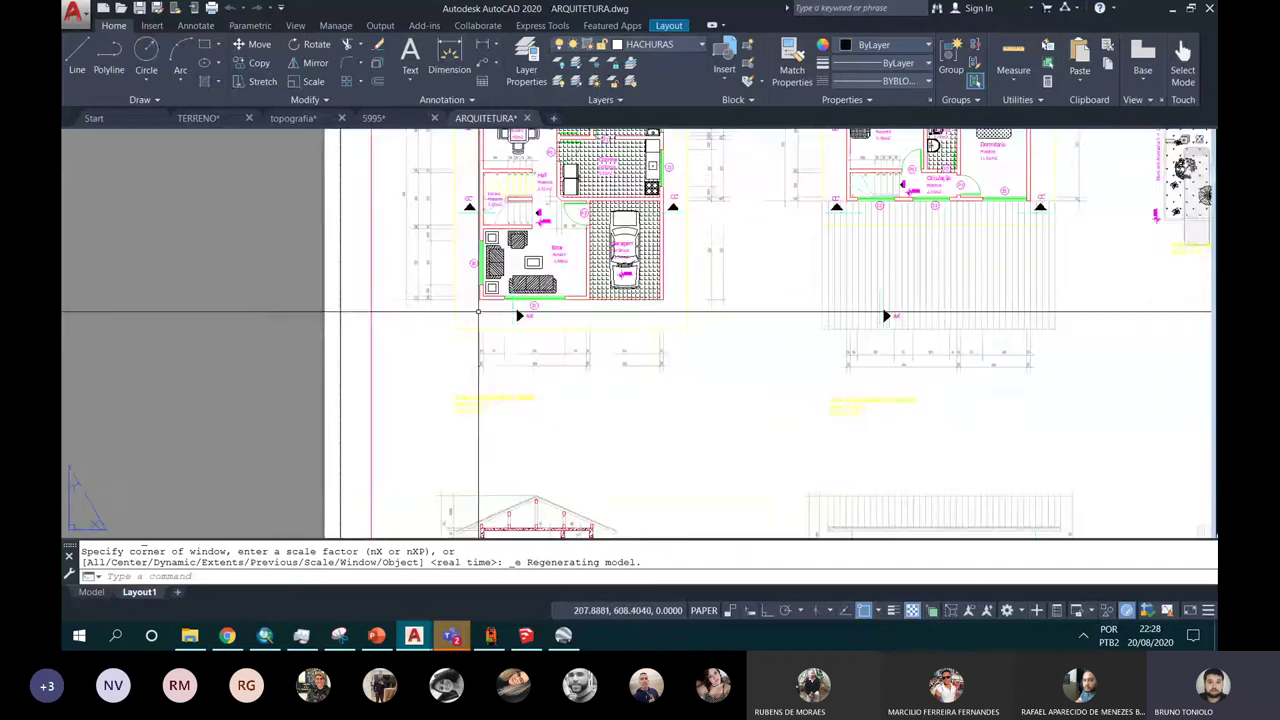
pyautogui.scroll(4, 477, 309)
pyautogui.scroll(1, 420, 455)
pyautogui.scroll(2, 460, 430)
pyautogui.scroll(1, 494, 411)
pyautogui.scroll(2, 540, 398)
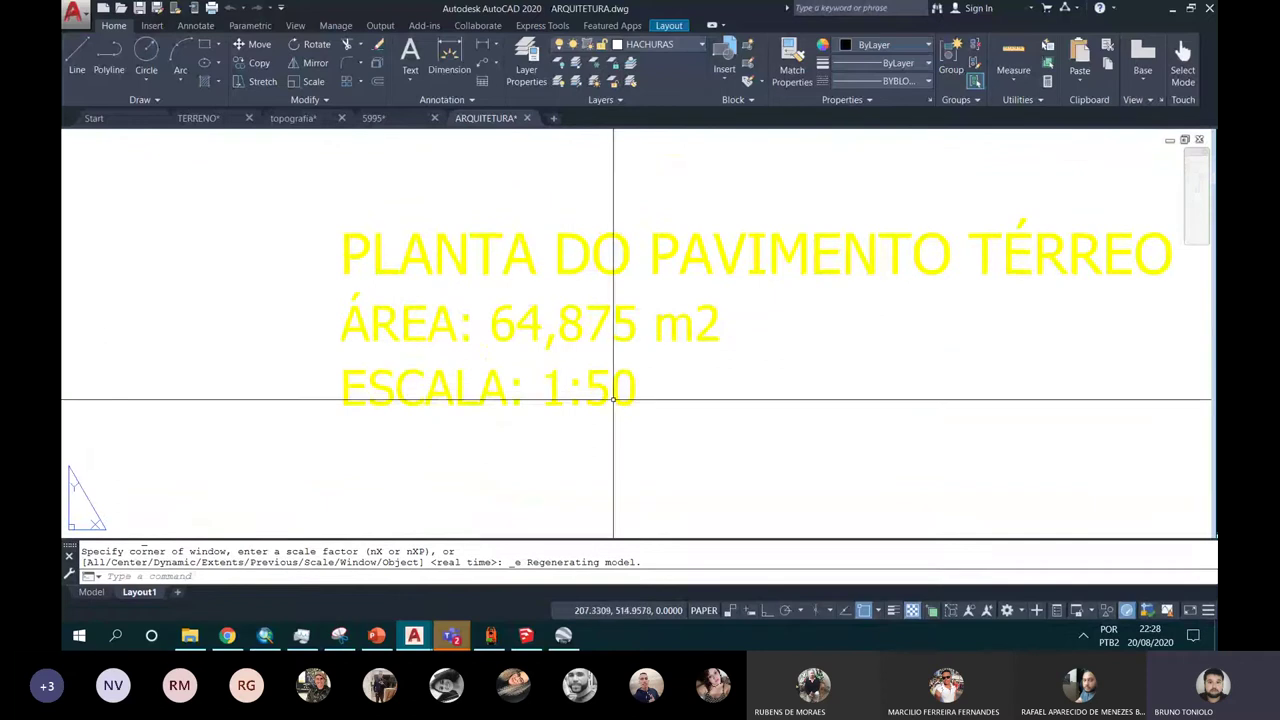
# Step: Frame the whole ground-floor plan, then switch to the topografia drawing
pyautogui.scroll(-4, 556, 393)
pyautogui.moveTo(575, 300); pyautogui.dragTo(567, 345, button='middle')
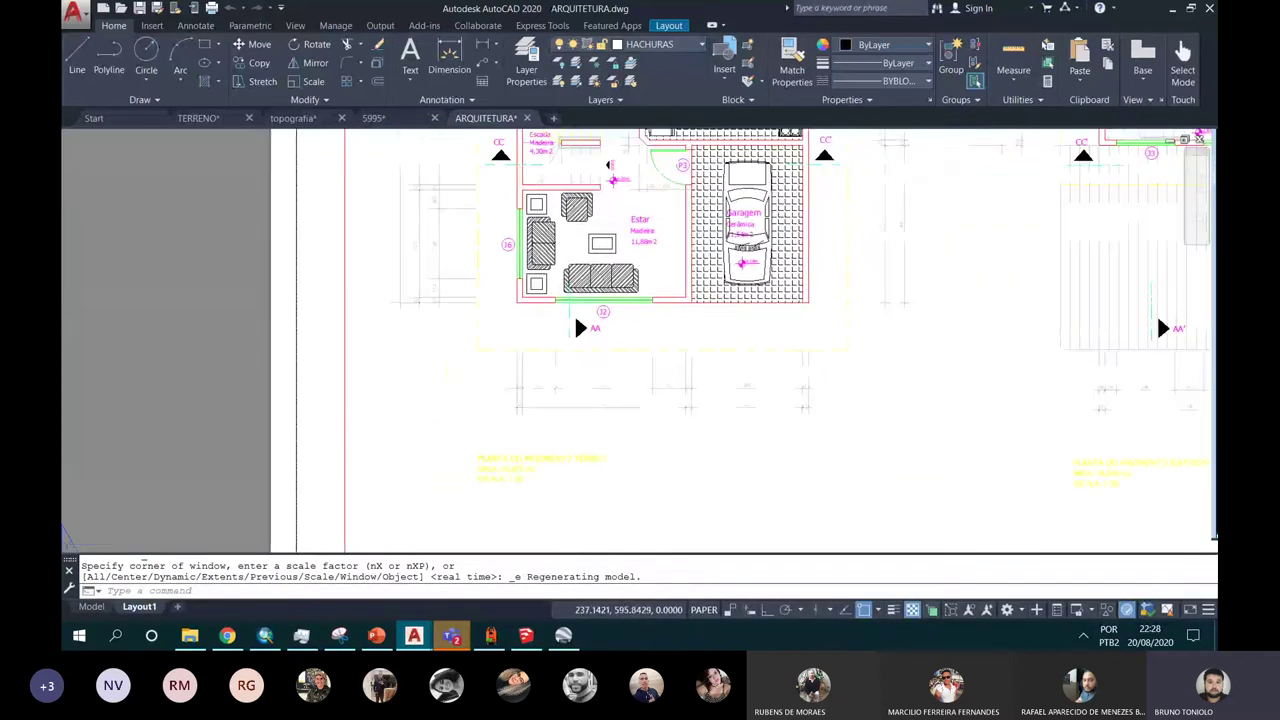
pyautogui.moveTo(611, 135); pyautogui.dragTo(592, 287, button='middle')
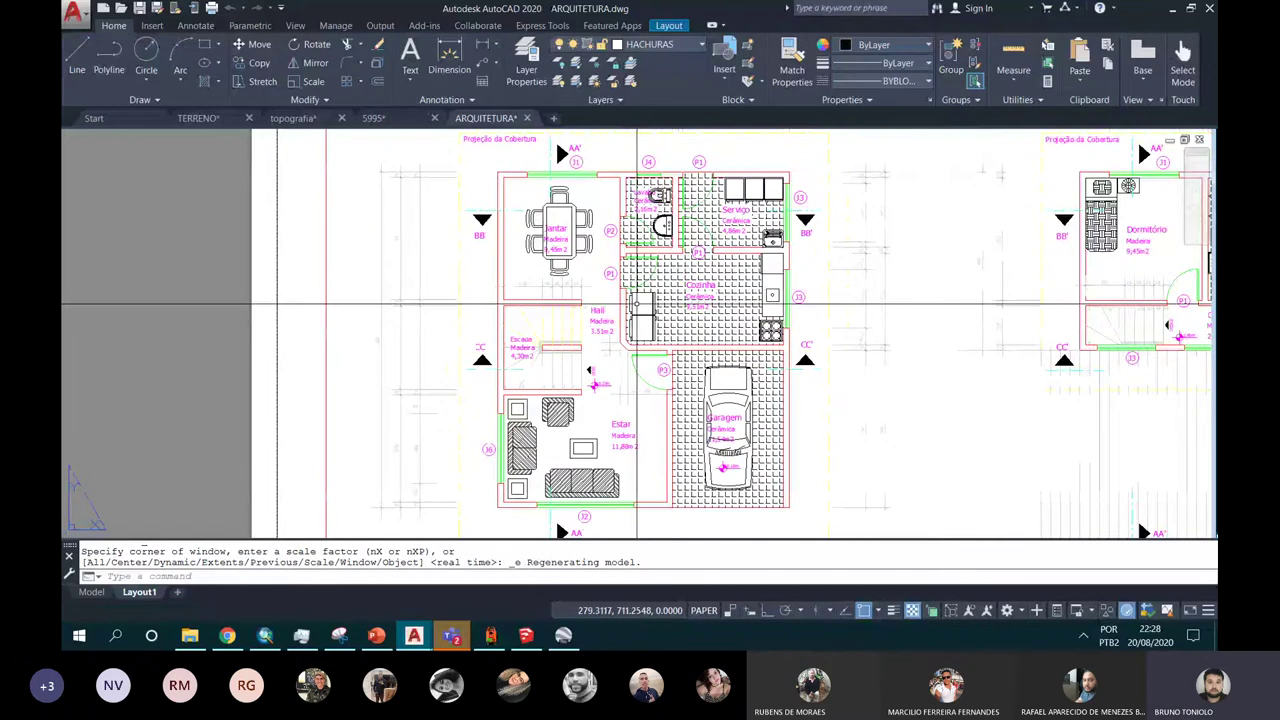
pyautogui.hotkey('ctrl', 'Tab')
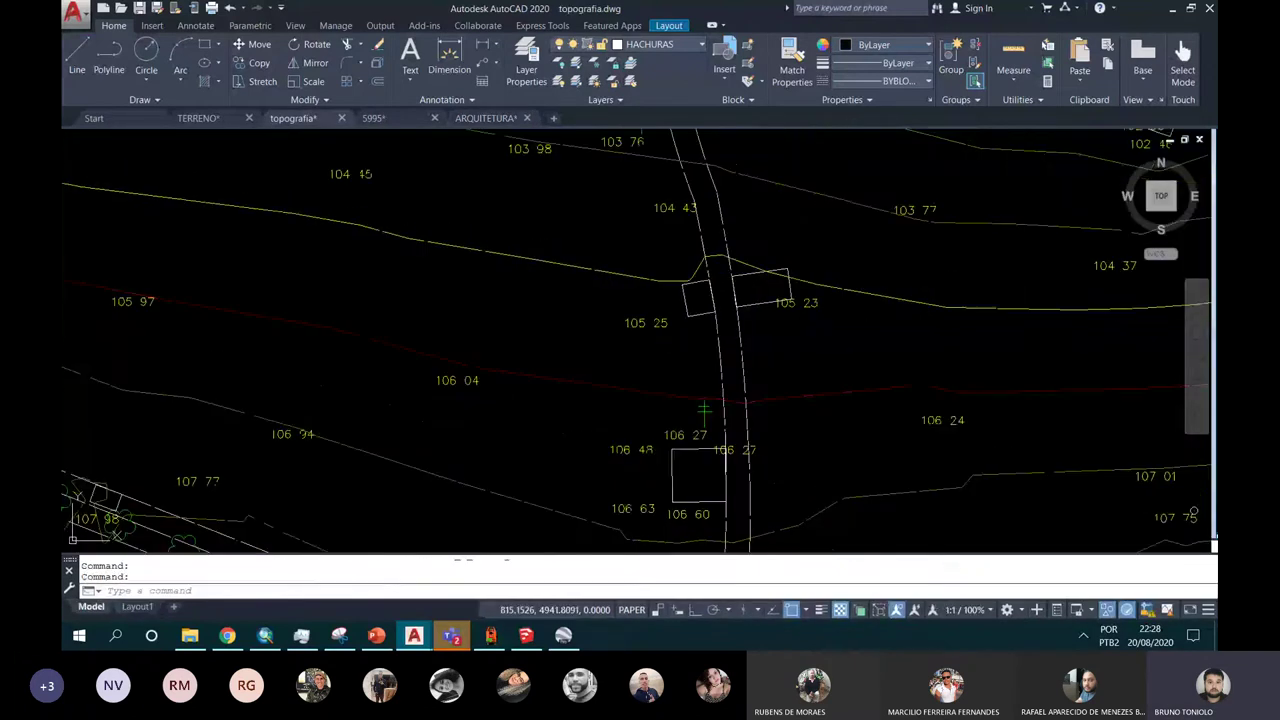
# Step: Look over the 5995 site plan drawing, then make ARQUITETURA the active drawing
pyautogui.hotkey('ctrl', 'Tab')
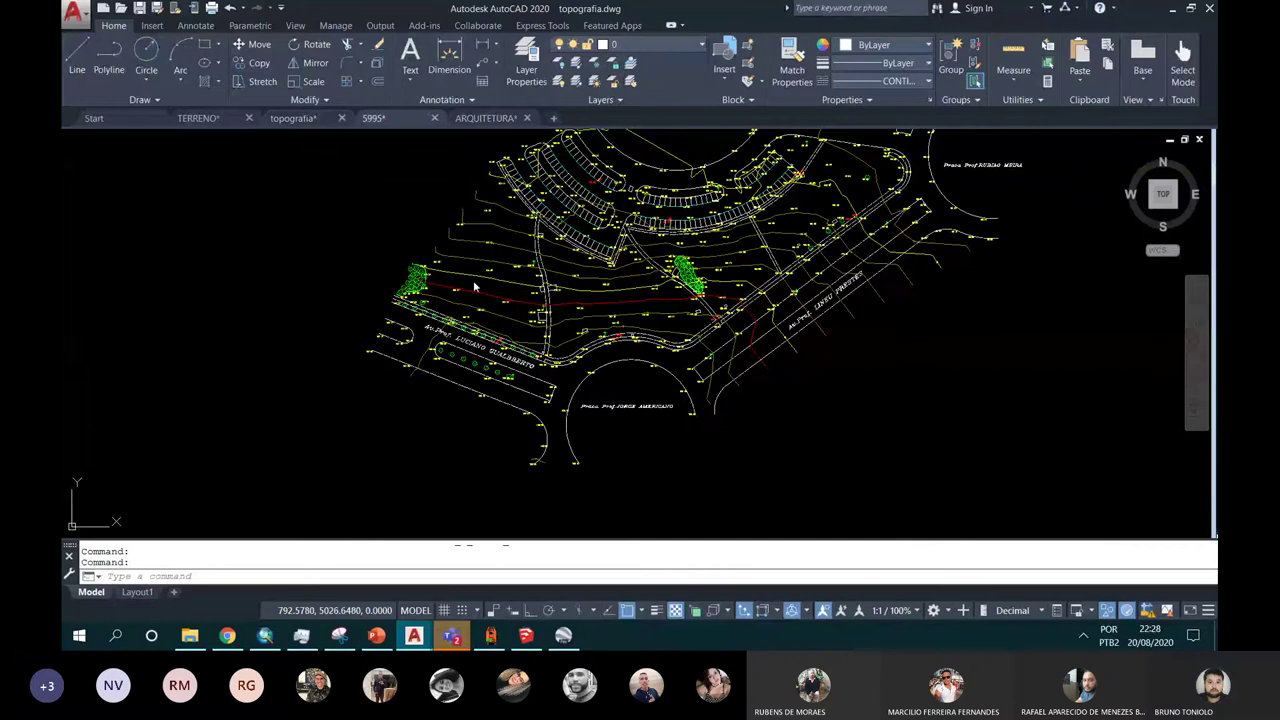
pyautogui.scroll(10, 466, 400)
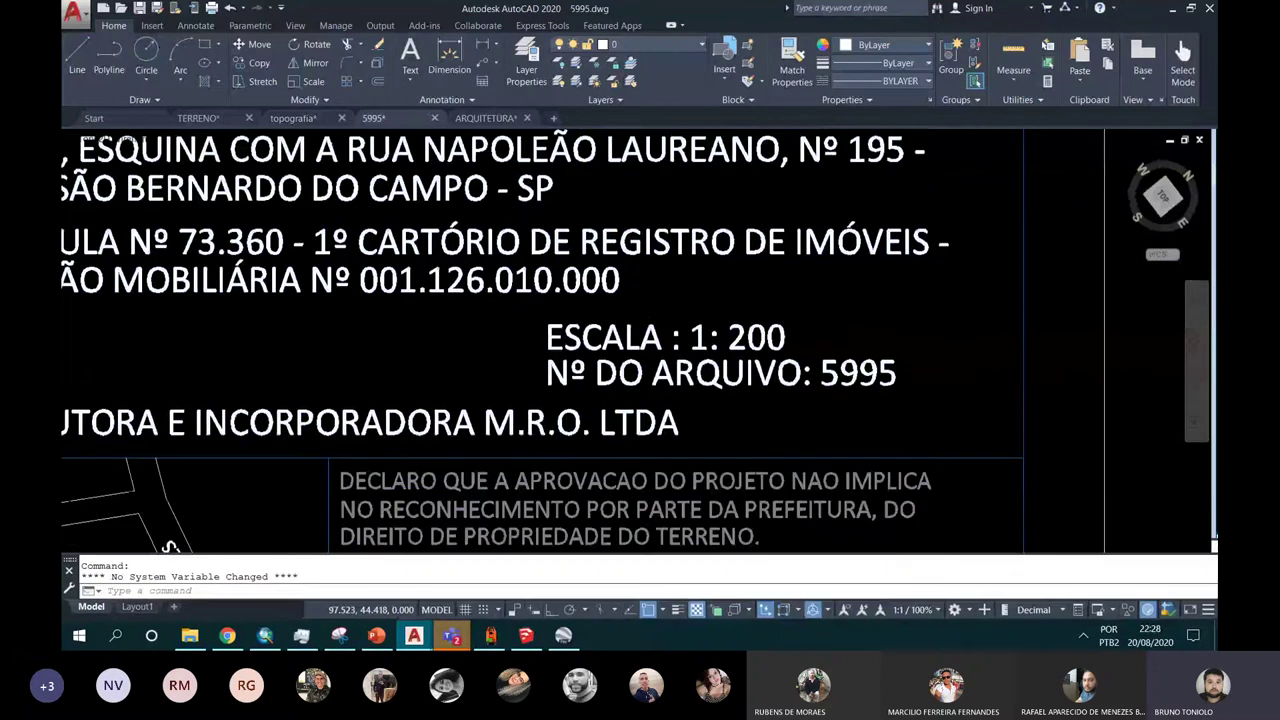
pyautogui.scroll(-10, 764, 319)
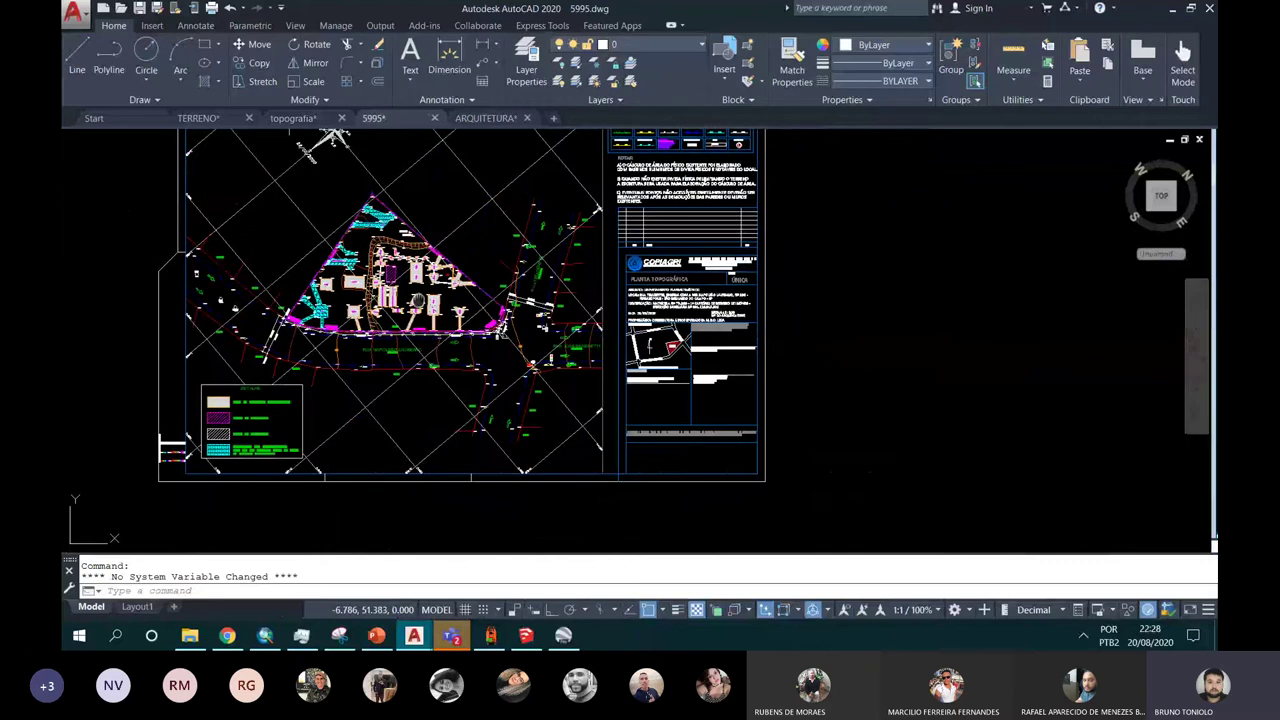
pyautogui.moveTo(356, 233); pyautogui.dragTo(518, 240, button='middle')
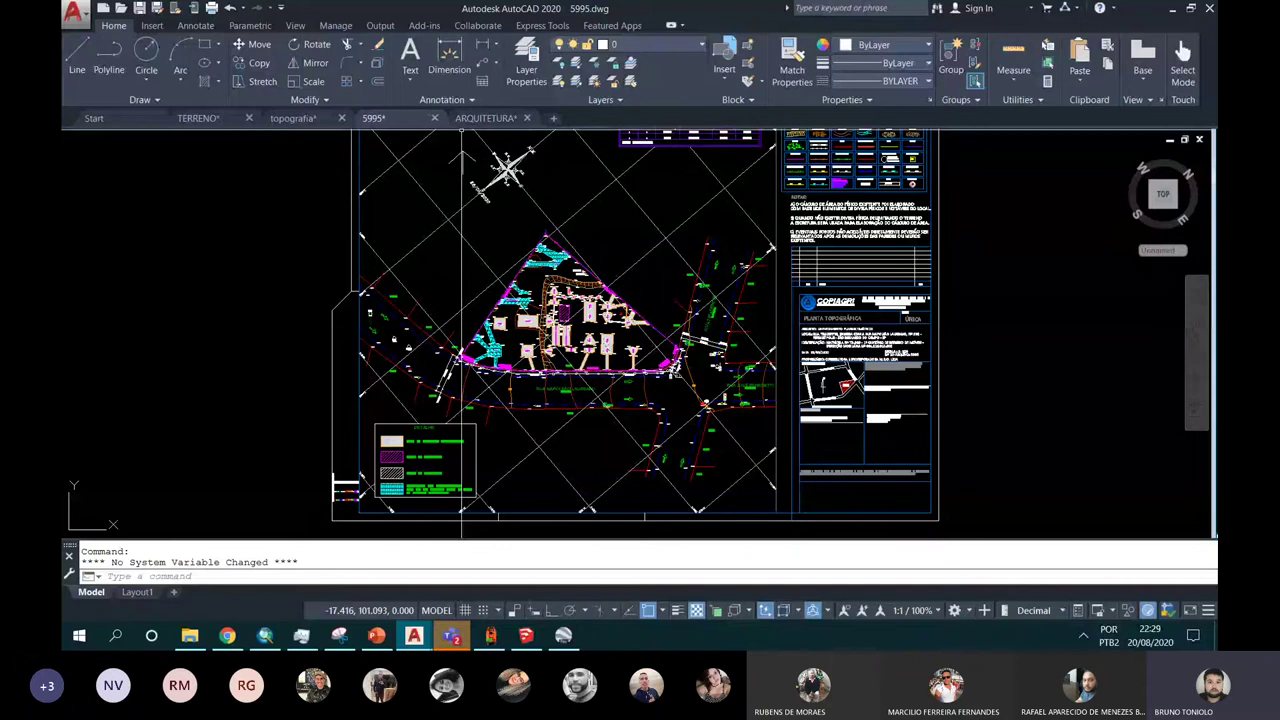
pyautogui.click(484, 118)
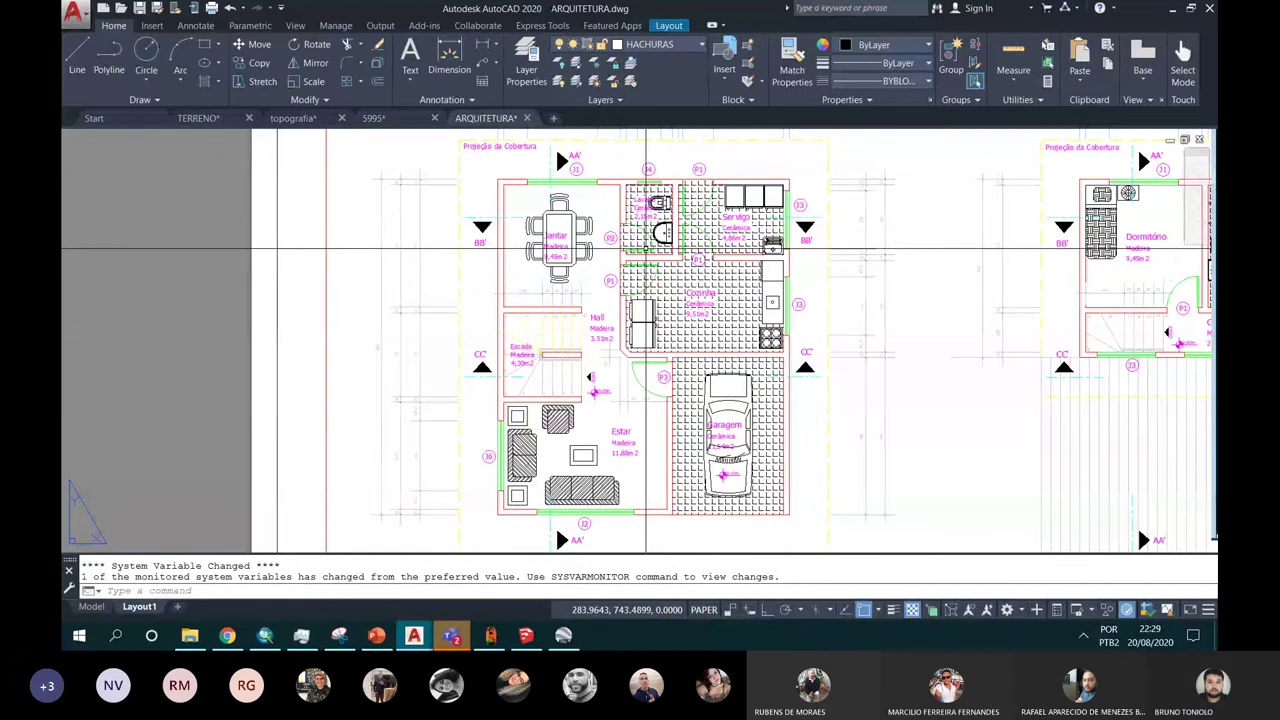
pyautogui.moveTo(585, 373)
pyautogui.mouseDown(button='middle')
pyautogui.moveTo(584, 207)
pyautogui.moveTo(587, 218)
pyautogui.mouseUp(button='middle')
pyautogui.scroll(2, 481, 284)
pyautogui.moveTo(520, 530)
pyautogui.mouseDown(button='middle')
pyautogui.moveTo(554, 444)
pyautogui.moveTo(482, 372)
pyautogui.mouseUp(button='middle')
pyautogui.scroll(-3, 554, 444)
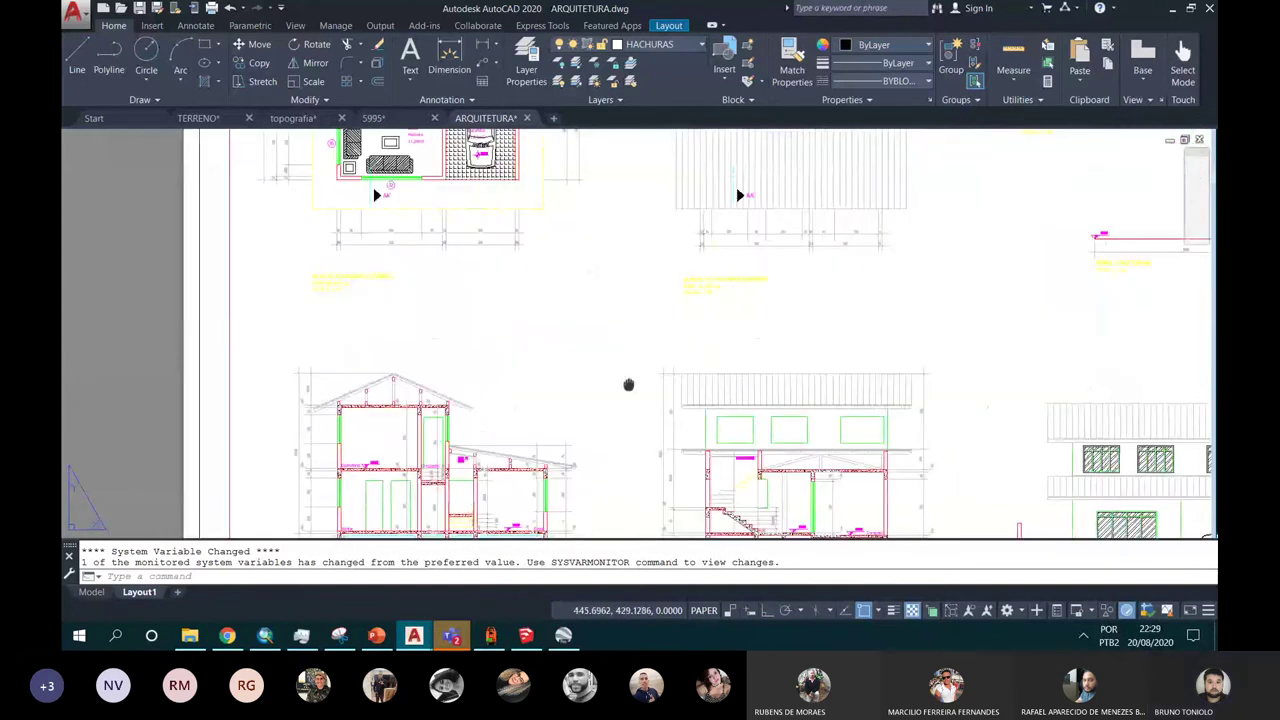
pyautogui.scroll(3, 482, 372)
pyautogui.scroll(1, 380, 423)
pyautogui.scroll(3, 457, 406)
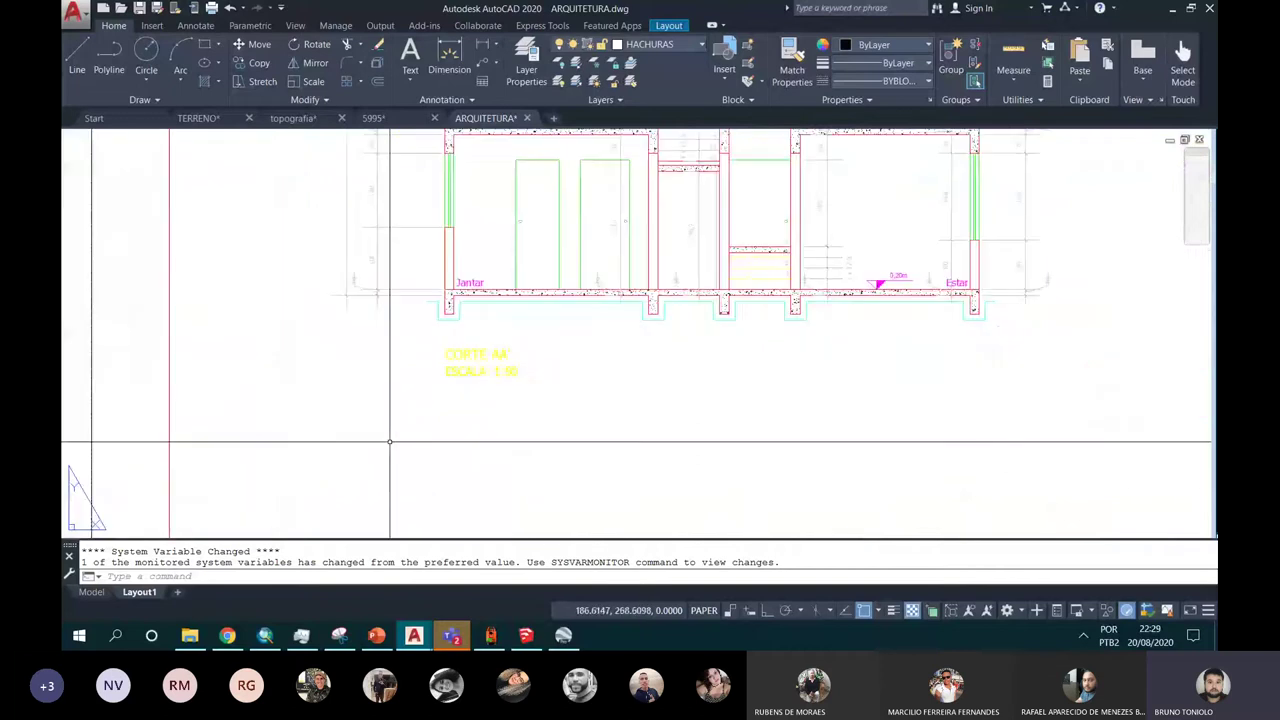
pyautogui.scroll(-2, 492, 340)
pyautogui.scroll(-3, 720, 377)
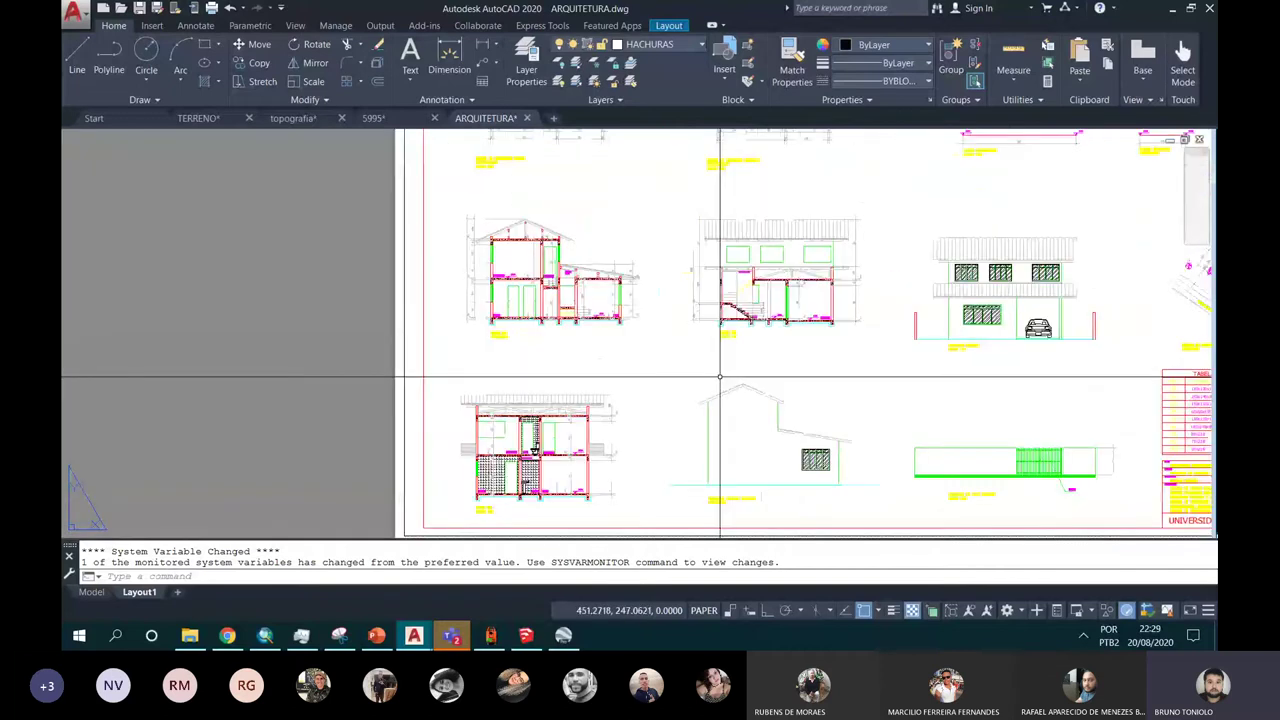
pyautogui.moveTo(720, 377); pyautogui.dragTo(370, 442, button='middle')
pyautogui.scroll(6, 882, 416)
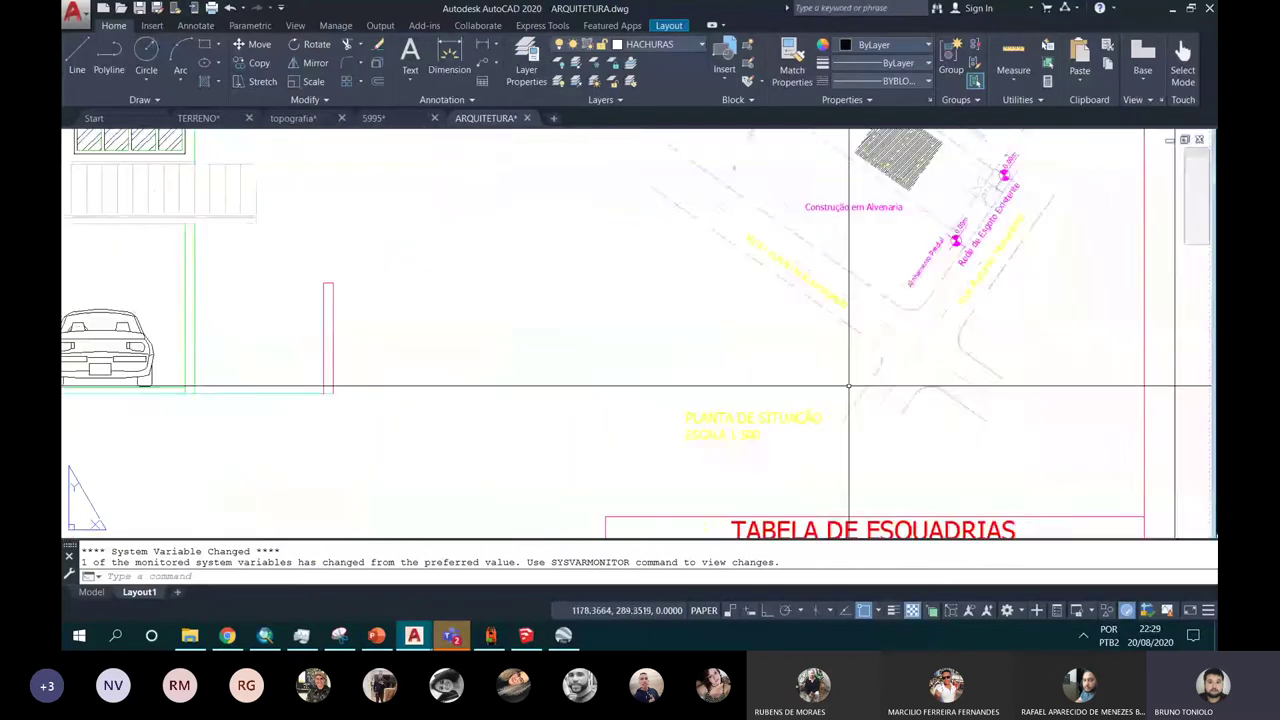
pyautogui.scroll(-2, 860, 430)
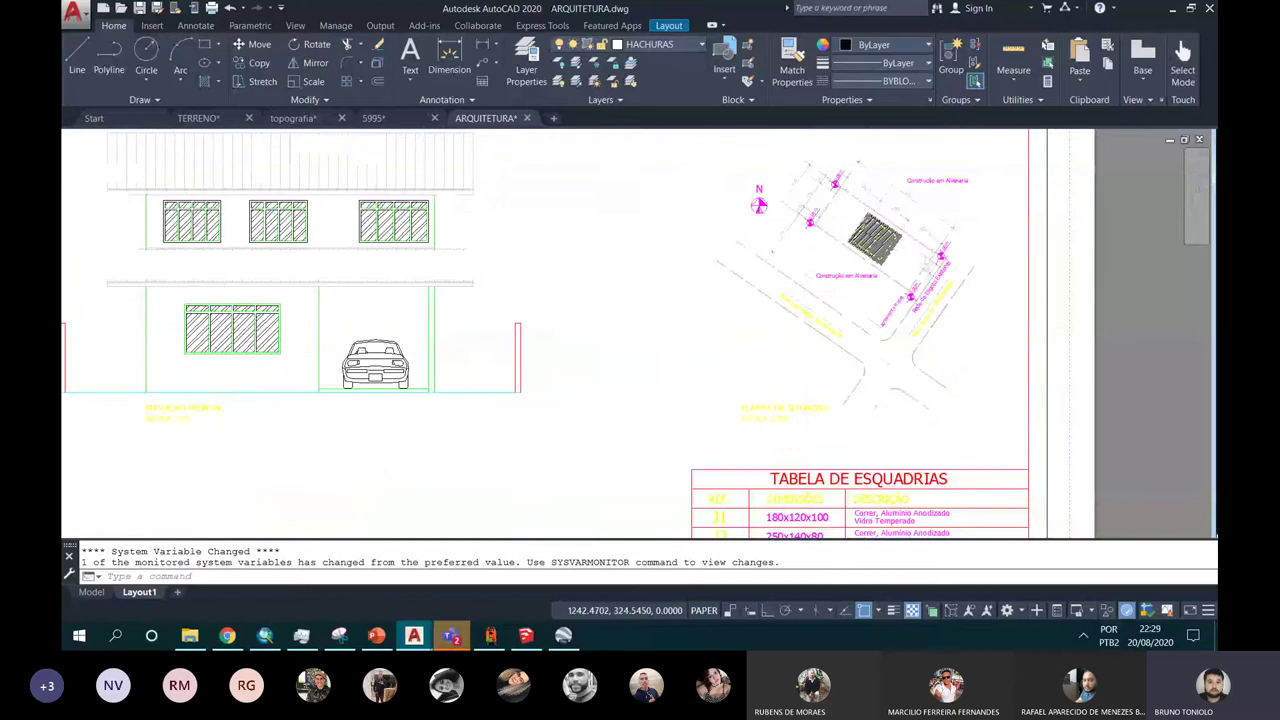
pyautogui.scroll(-5, 969, 320)
pyautogui.middleClick(969, 320)
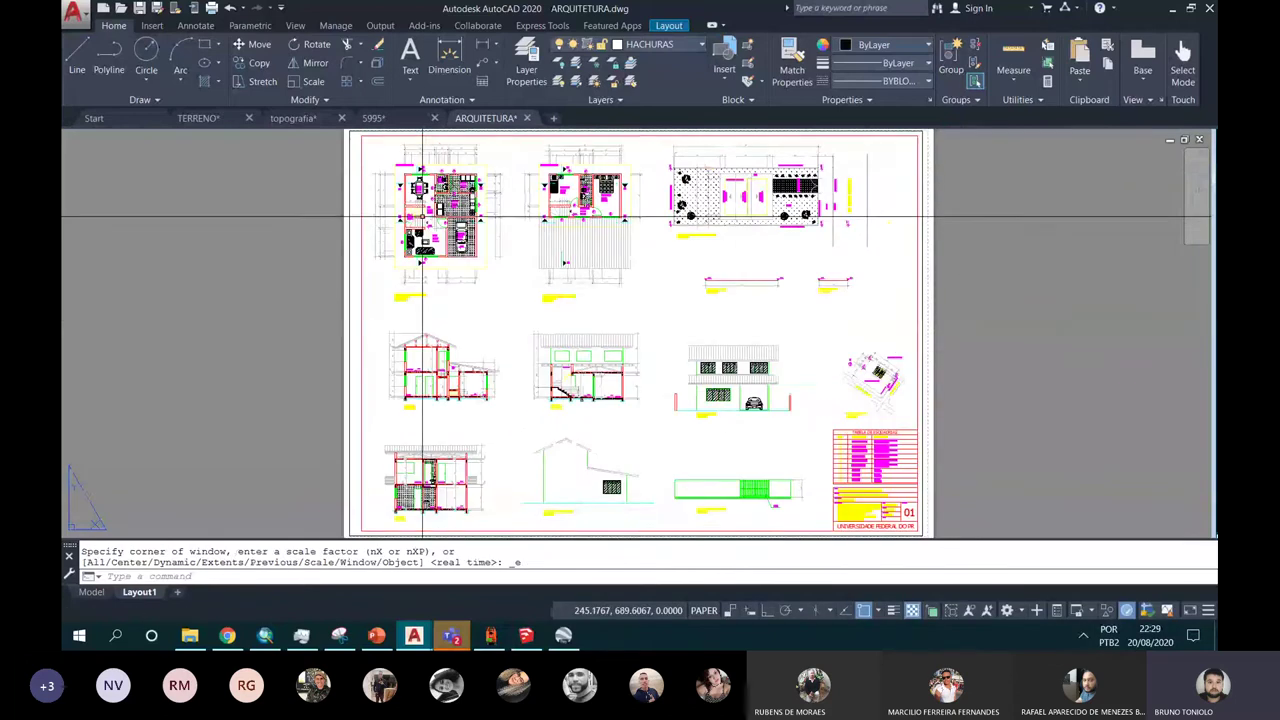
pyautogui.scroll(5, 423, 217)
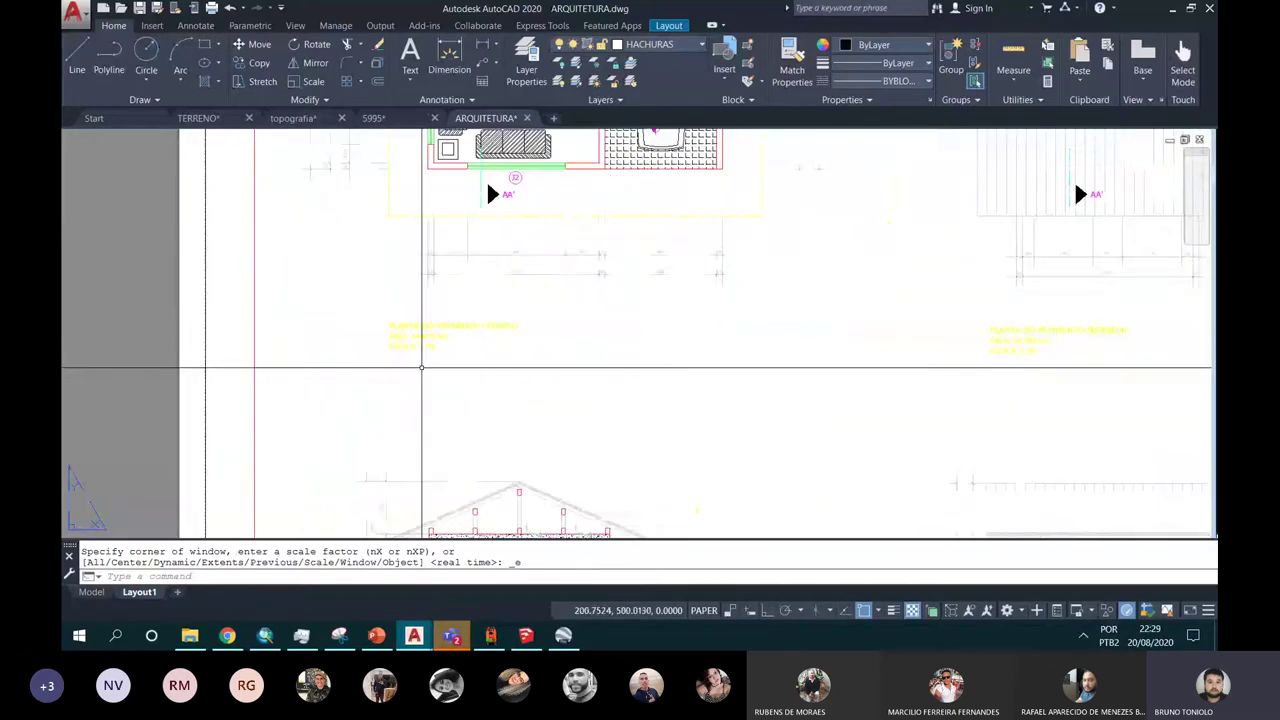
pyautogui.scroll(3, 414, 334)
pyautogui.scroll(-8, 843, 386)
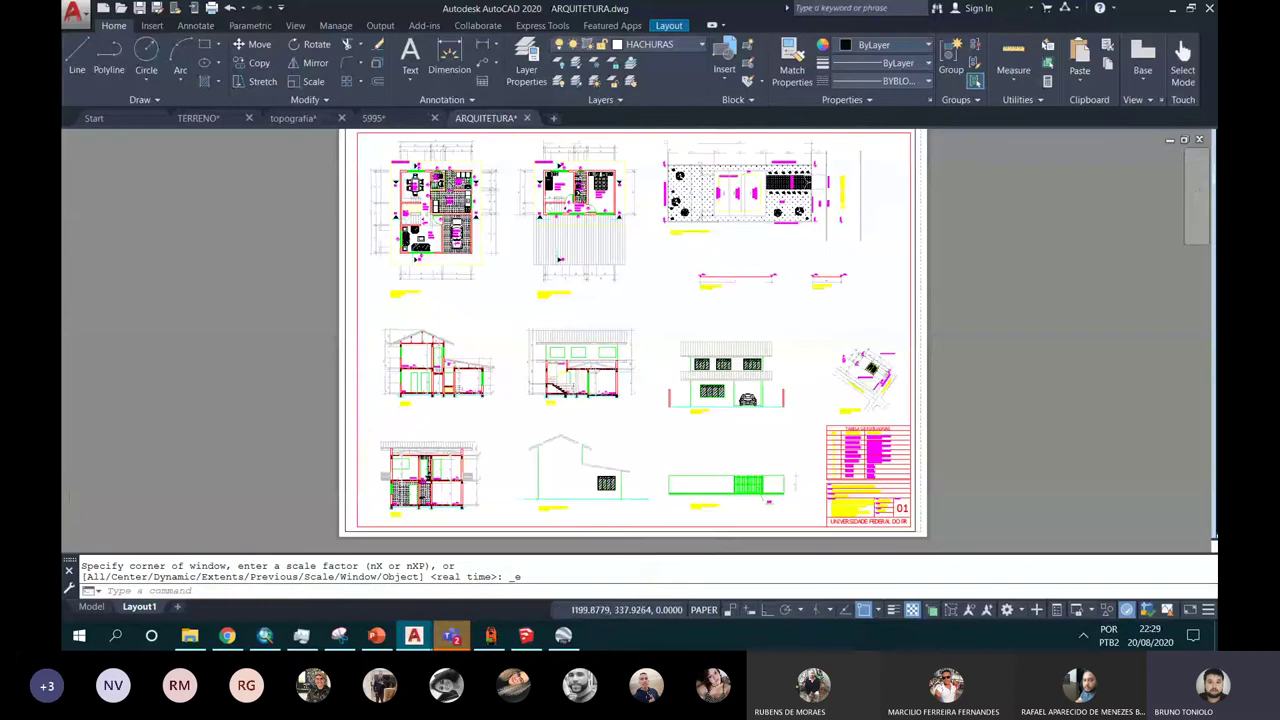
pyautogui.scroll(6, 843, 270)
pyautogui.moveTo(843, 270); pyautogui.dragTo(765, 330, button='middle')
pyautogui.scroll(4, 762, 329)
pyautogui.scroll(-5, 737, 256)
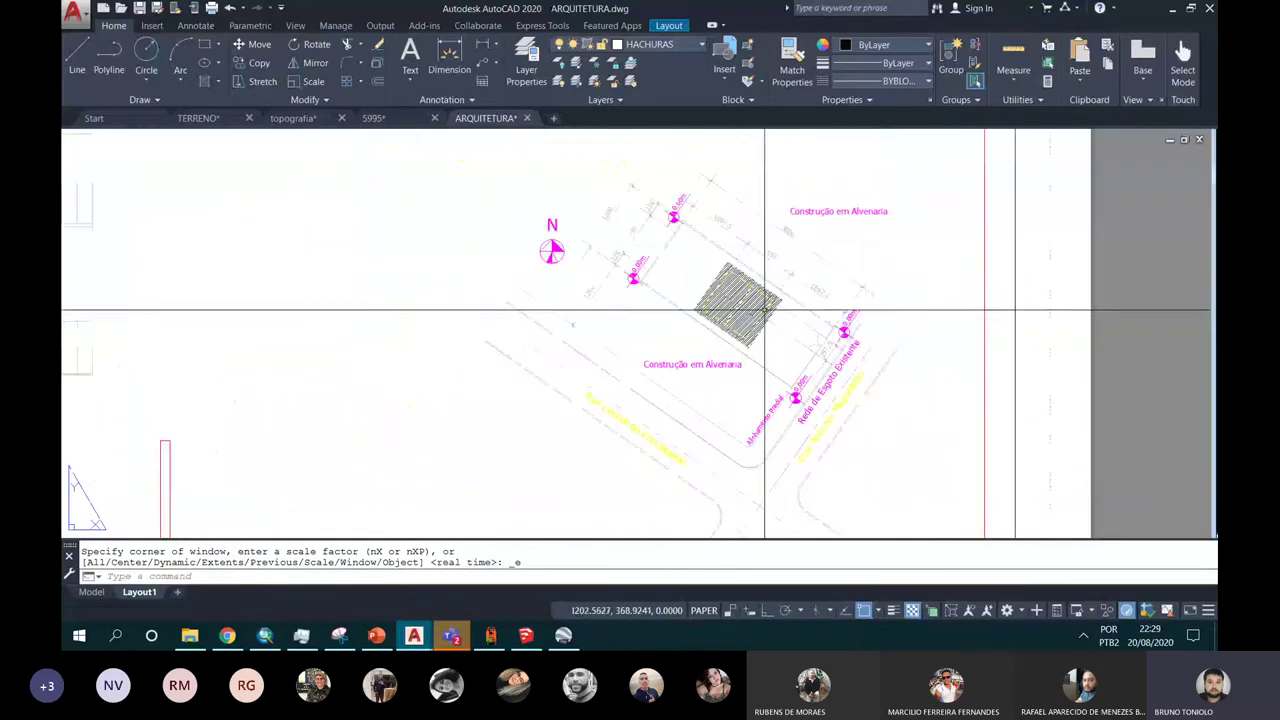
pyautogui.scroll(2, 745, 300)
pyautogui.moveTo(710, 375); pyautogui.dragTo(758, 209, button='middle')
pyautogui.moveTo(758, 354); pyautogui.dragTo(782, 261, button='middle')
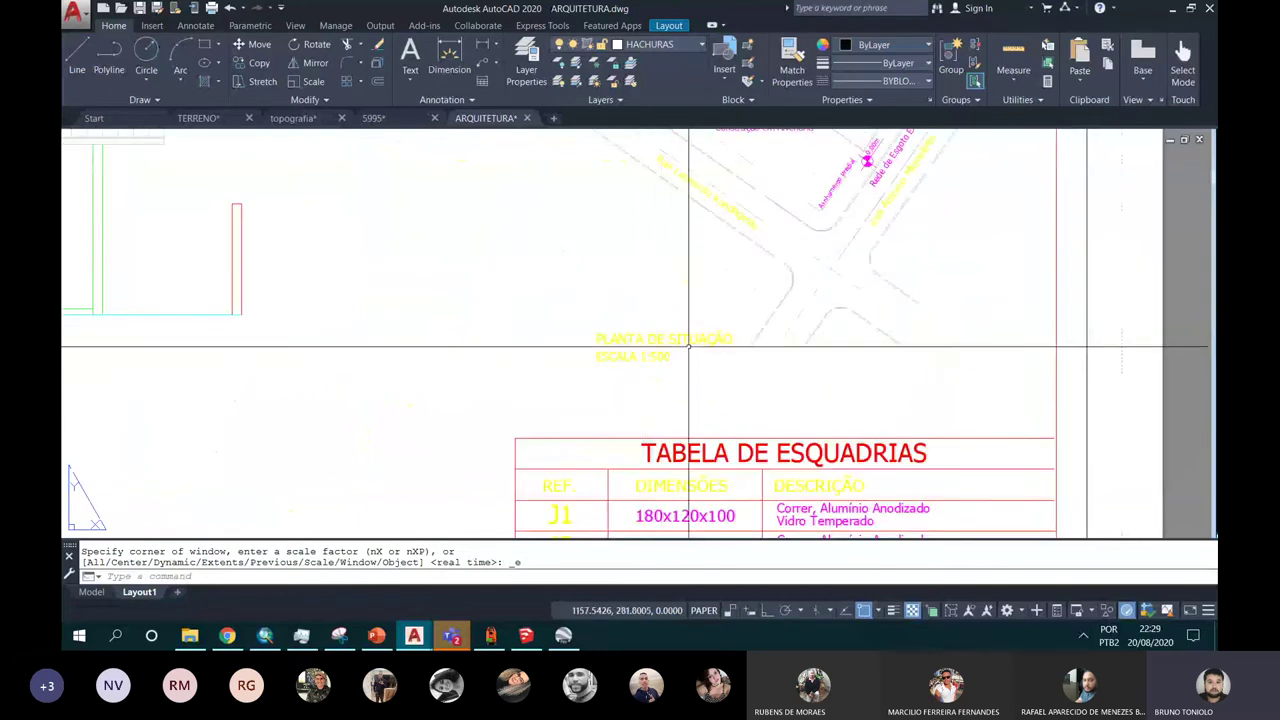
pyautogui.scroll(-2, 688, 347)
pyautogui.moveTo(718, 269); pyautogui.dragTo(760, 381, button='middle')
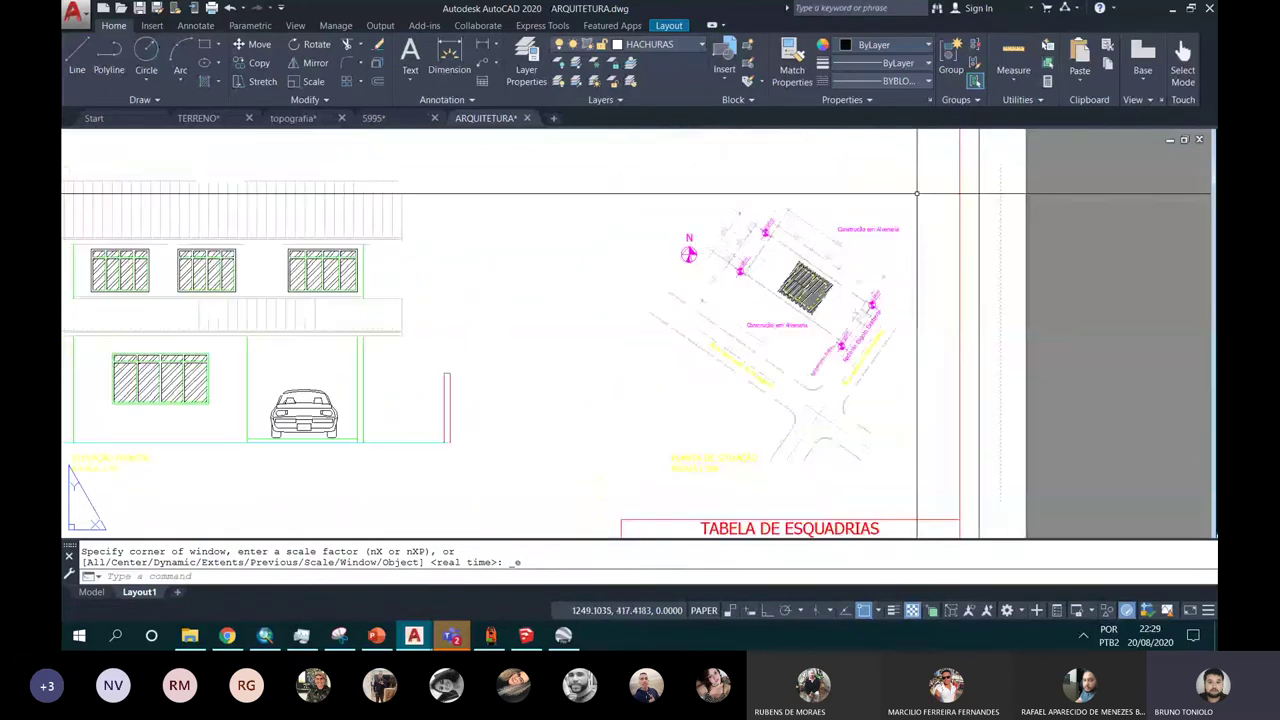
pyautogui.scroll(-2, 763, 355)
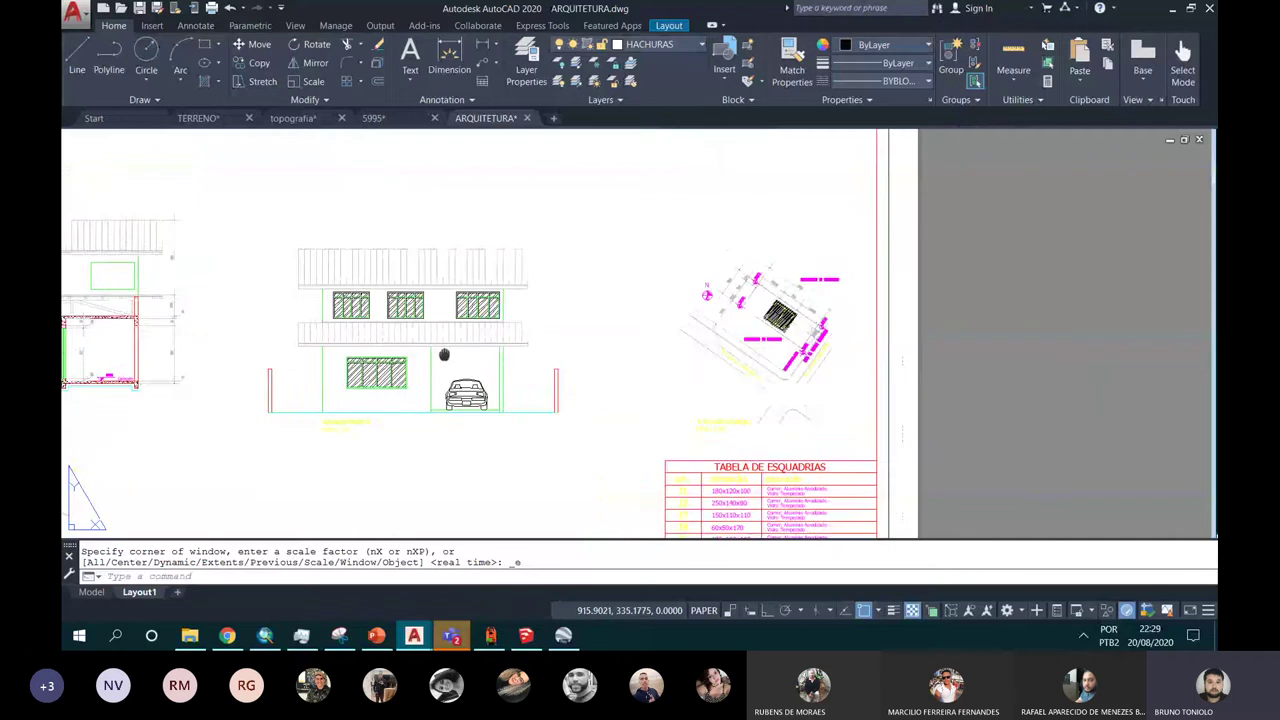
pyautogui.moveTo(523, 354); pyautogui.dragTo(623, 354, button='middle')
pyautogui.scroll(2, 545, 380)
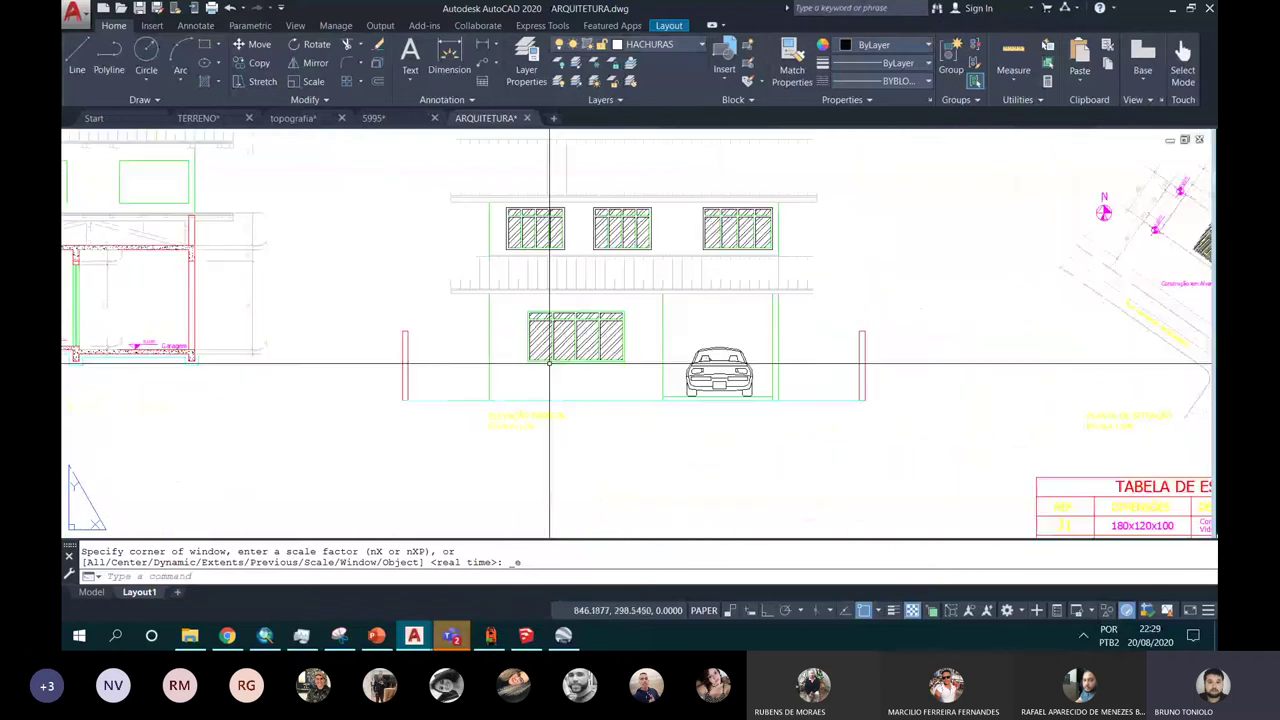
pyautogui.moveTo(544, 380); pyautogui.dragTo(194, 405, button='middle')
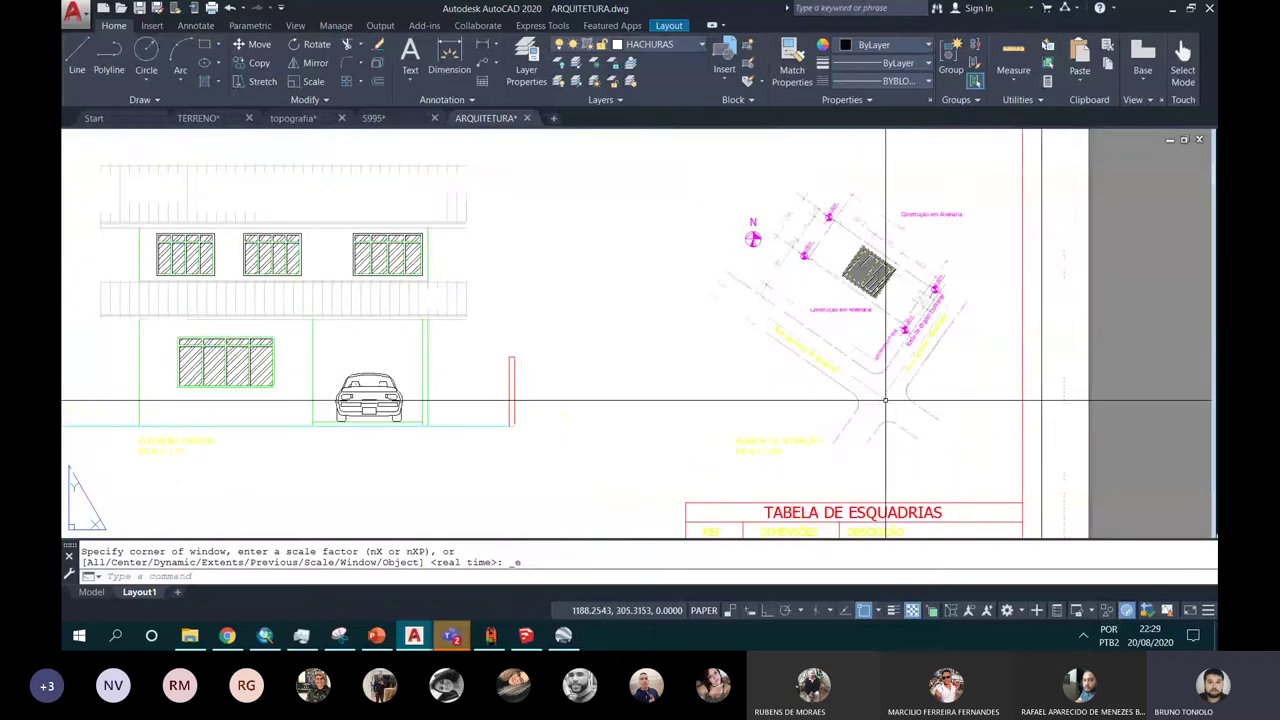
pyautogui.scroll(2, 885, 400)
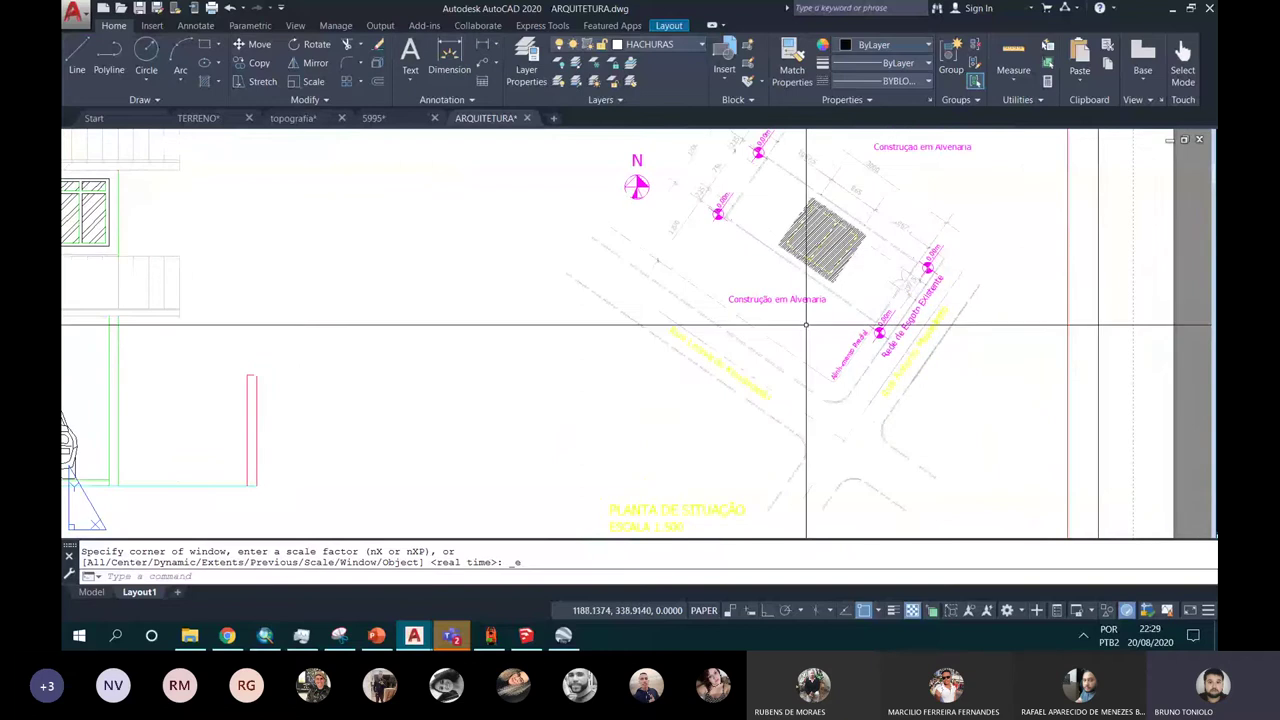
pyautogui.scroll(-2, 800, 322)
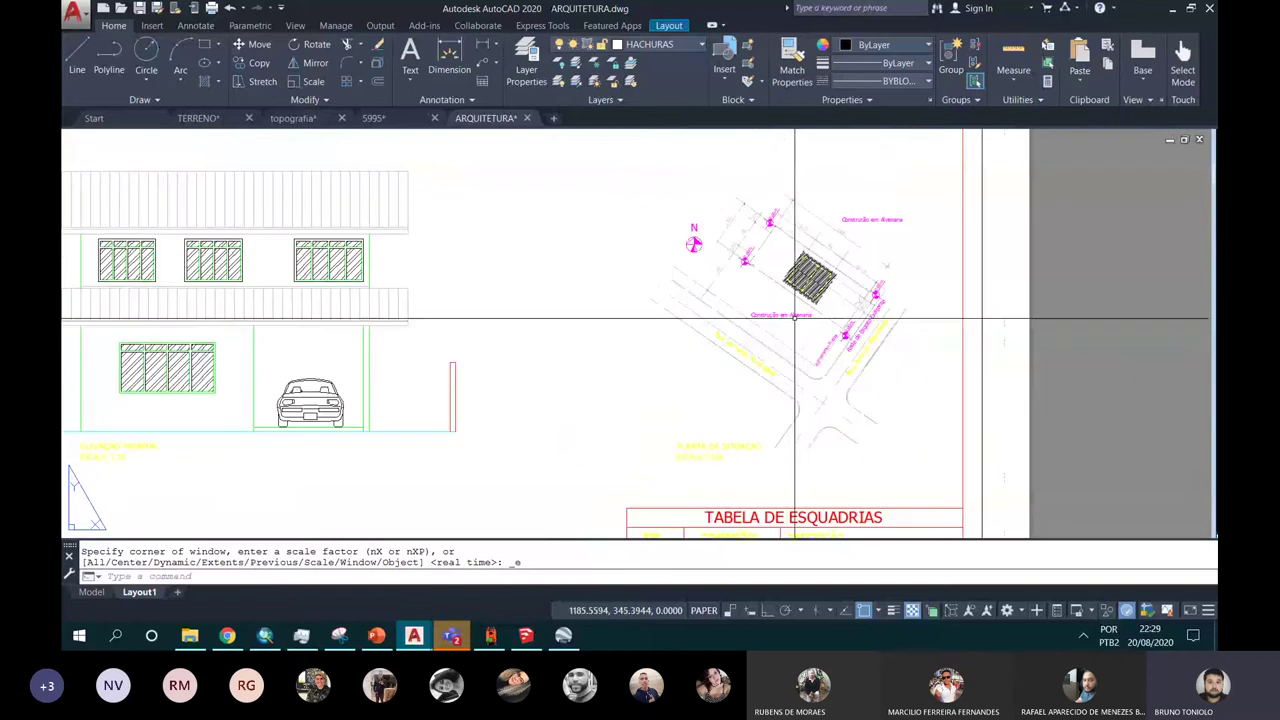
pyautogui.scroll(4, 730, 237)
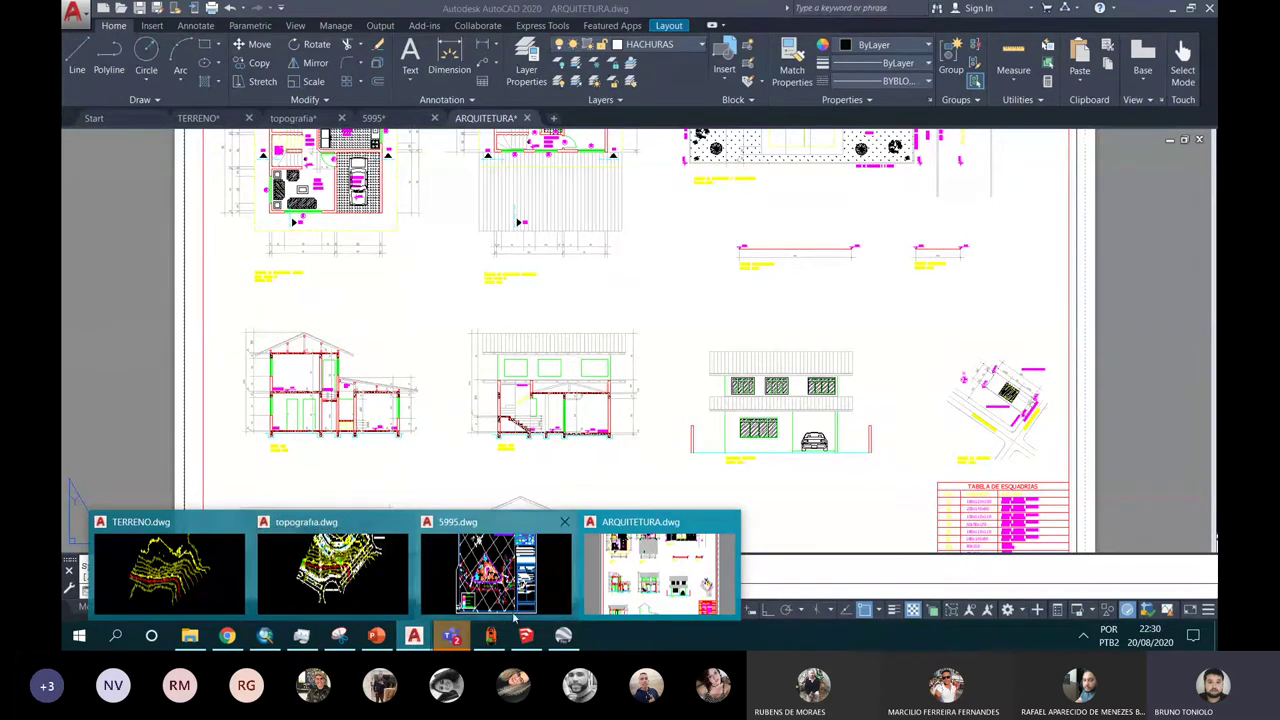
# Step: Bring the Aula 0 meeting window and its chat to the front
pyautogui.moveTo(451, 636)
pyautogui.click(462, 545)
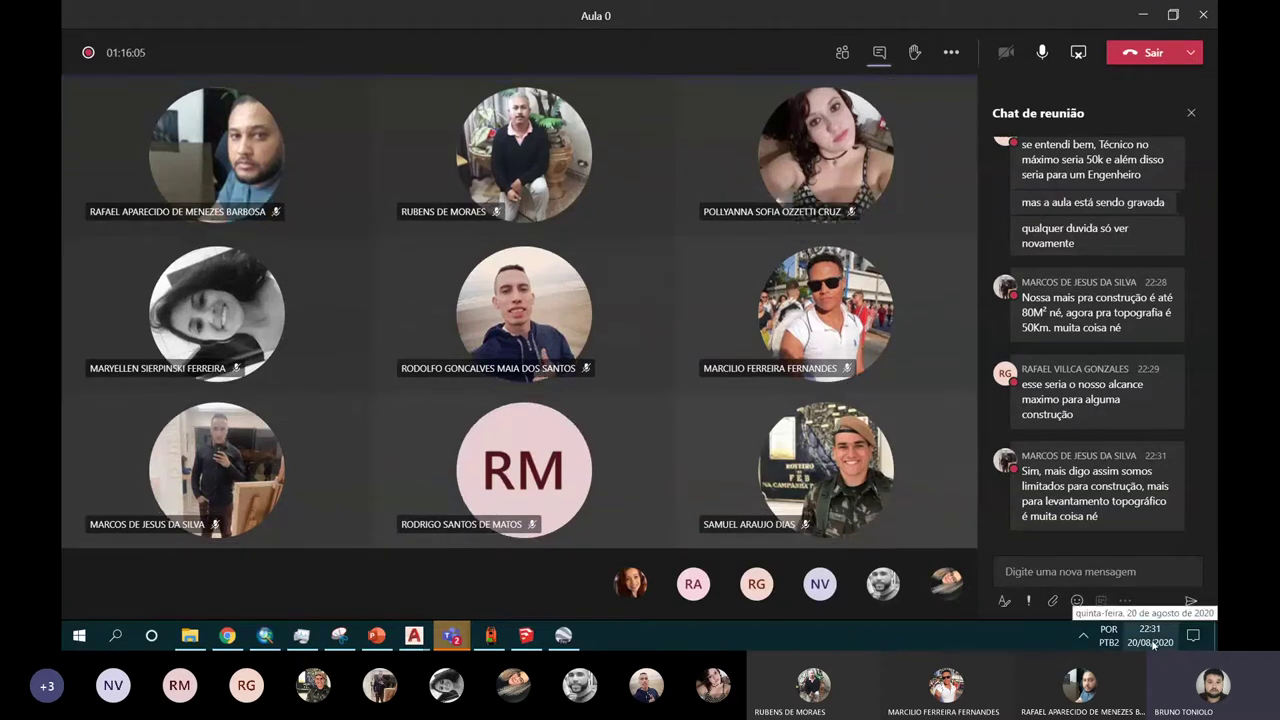
# Step: Send 'VC ESTAO ME OUVINDO?' in the Aula 0 meeting chat
pyautogui.click(1074, 569)
pyautogui.write('VC ESTAO ME OUVINDO?')
pyautogui.press('Return')
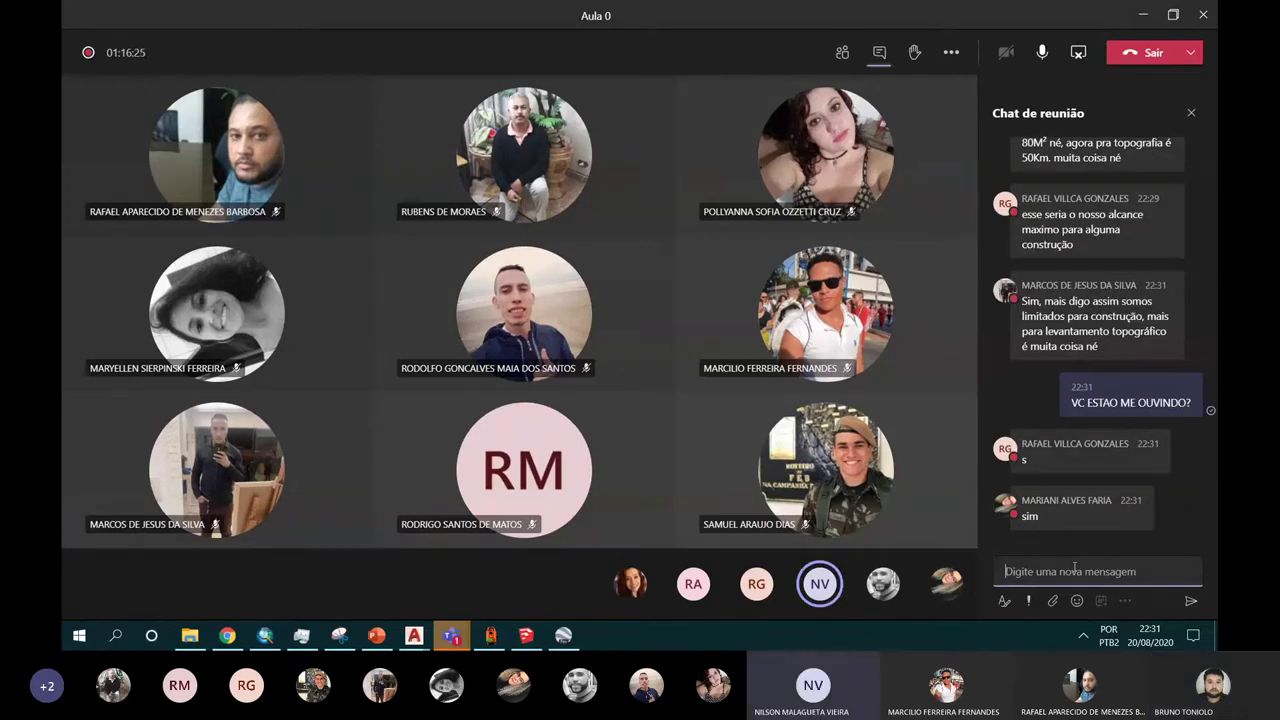
# Step: Raise the speaker volume to 87 from the system tray
pyautogui.click(1083, 635)
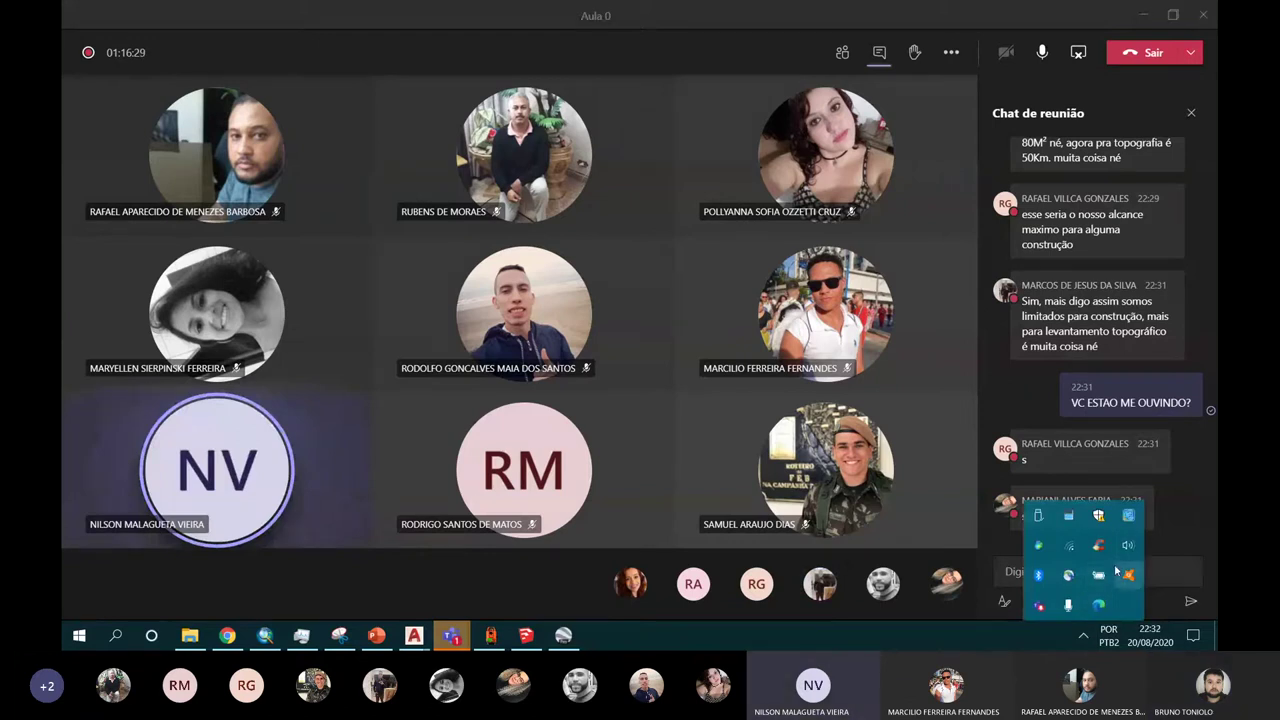
pyautogui.click(1128, 545)
pyautogui.moveTo(1140, 600); pyautogui.dragTo(1147, 600)
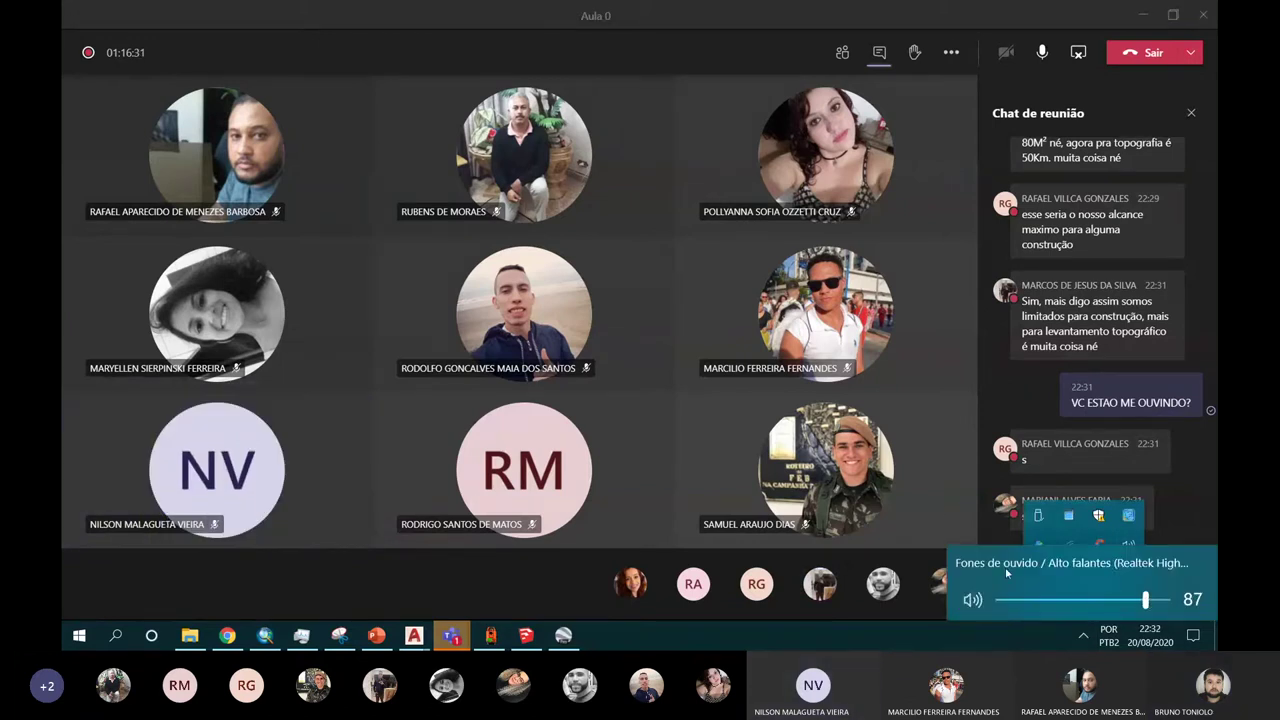
pyautogui.click(945, 478)
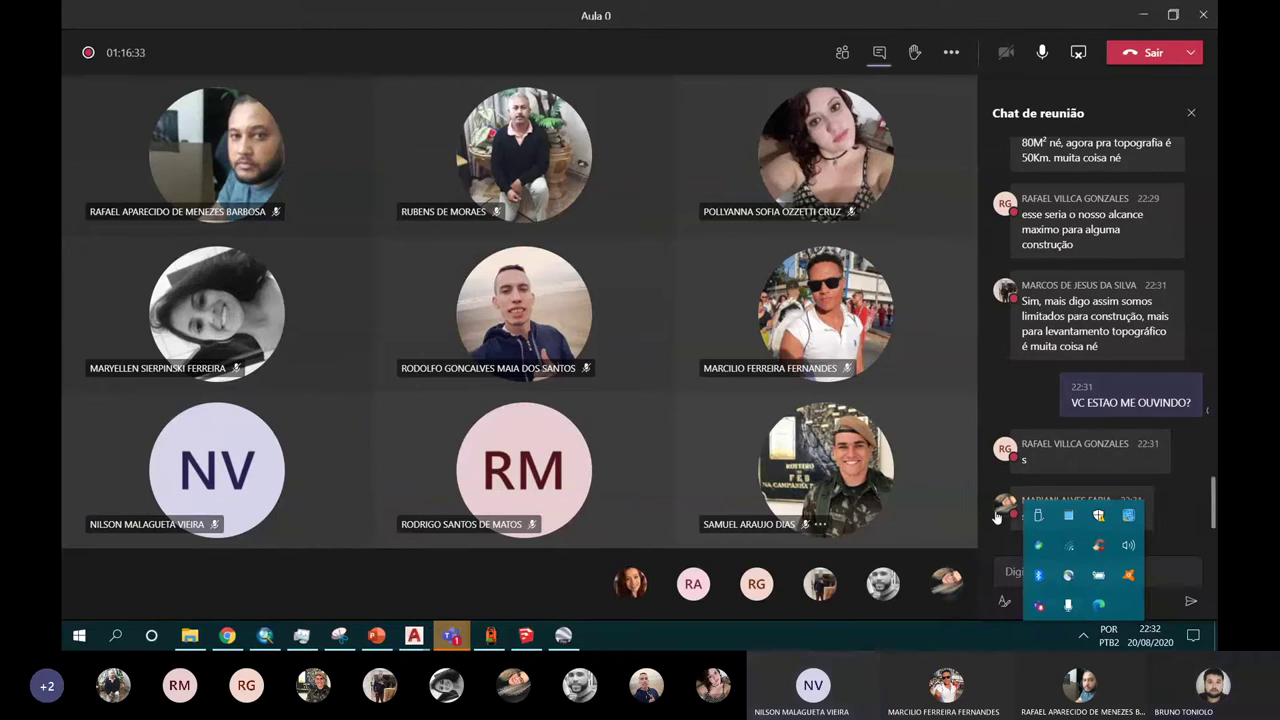
# Step: Open the Geral channel's Arquivos tab in the main Teams window
pyautogui.click(931, 442)
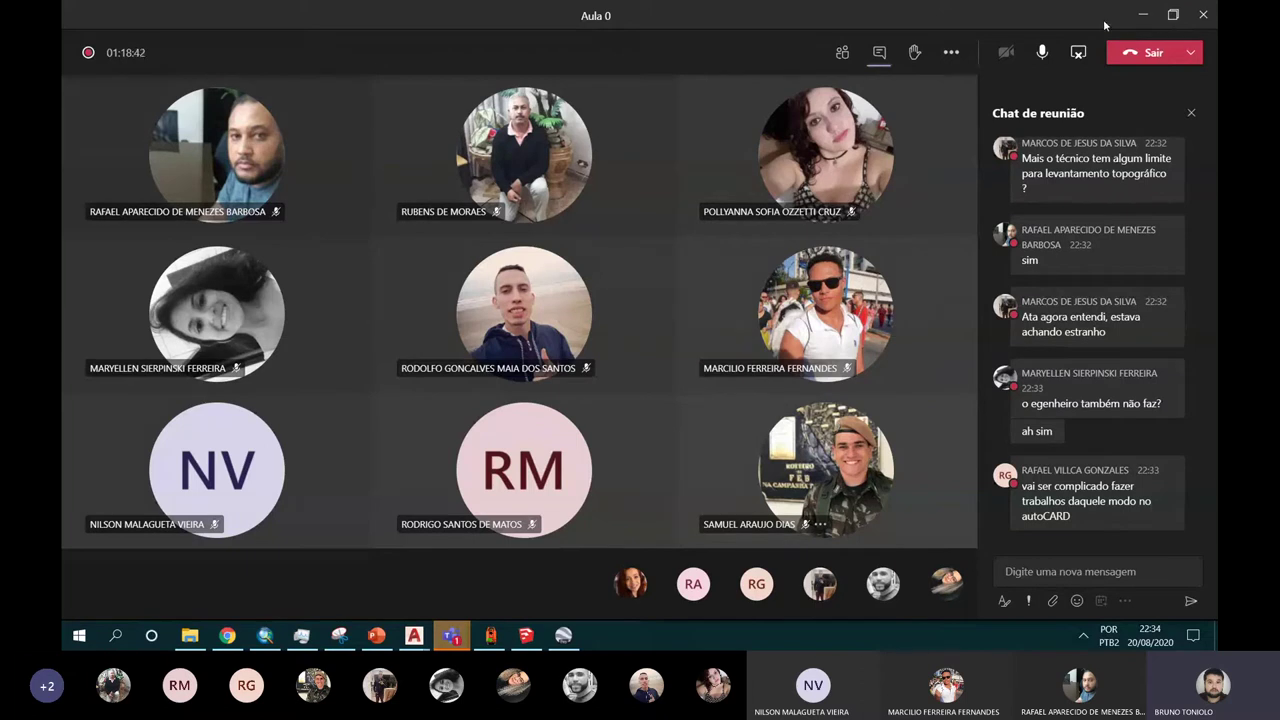
pyautogui.moveTo(451, 635)
pyautogui.click(365, 555)
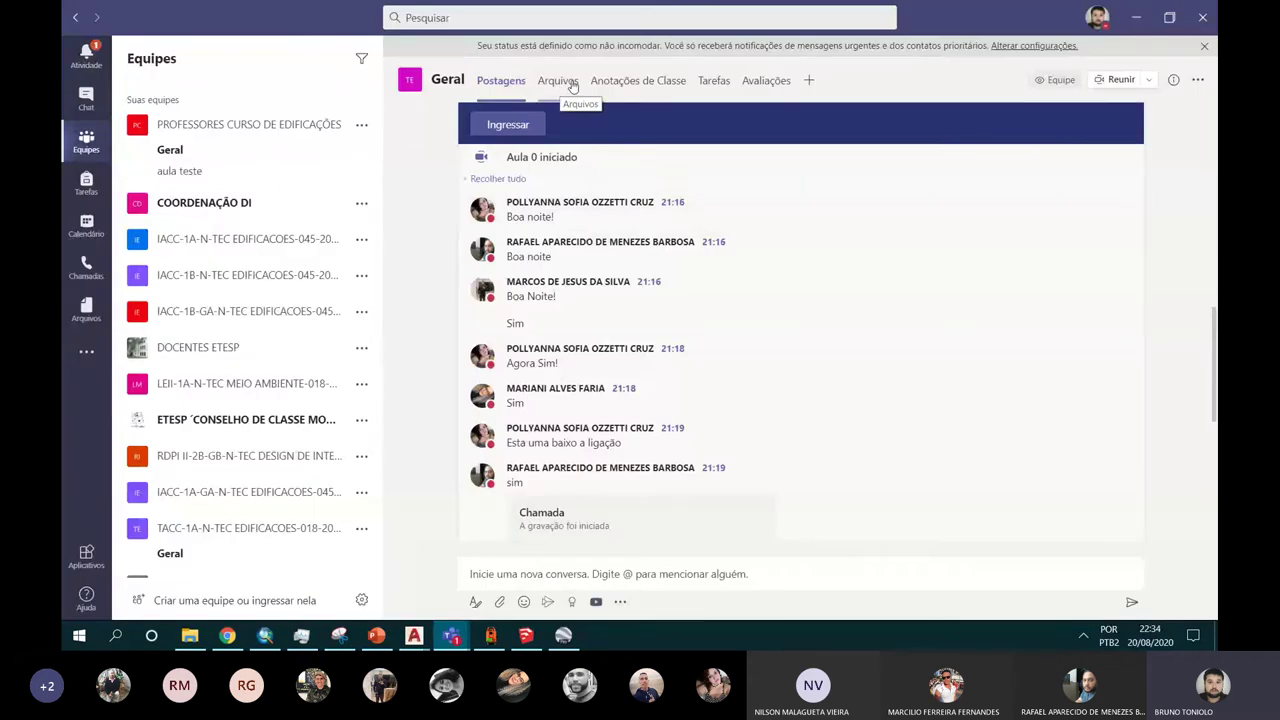
pyautogui.click(560, 81)
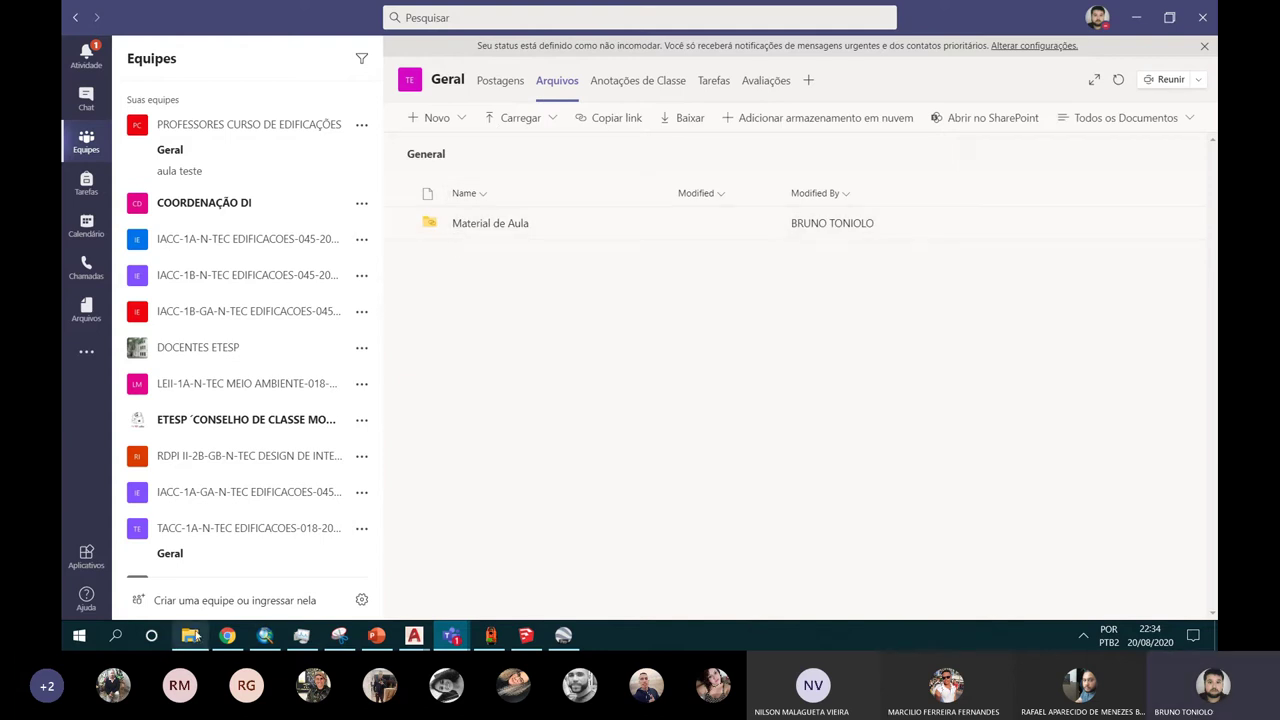
# Step: In File Explorer, browse PROFESSORES (G:) > escola > BPT > Pendrive > Aulas ETEC São Paulo > EDI DCC
pyautogui.click(190, 636)
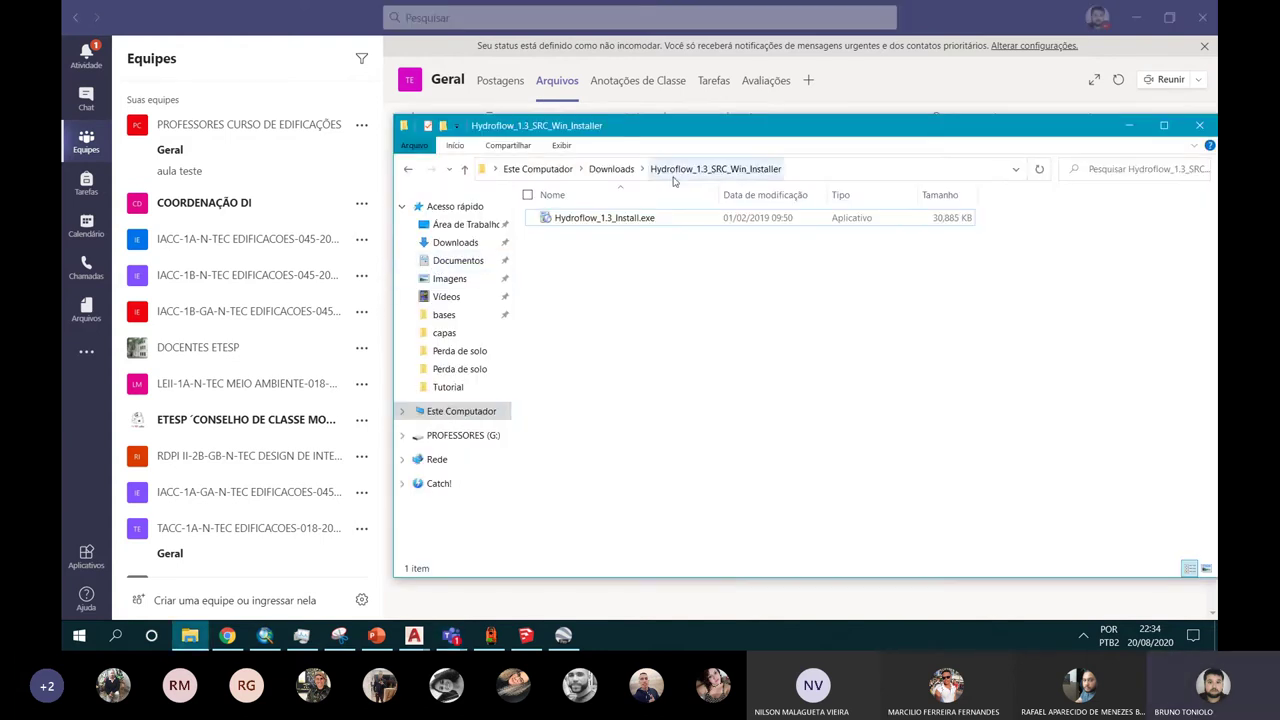
pyautogui.click(458, 435)
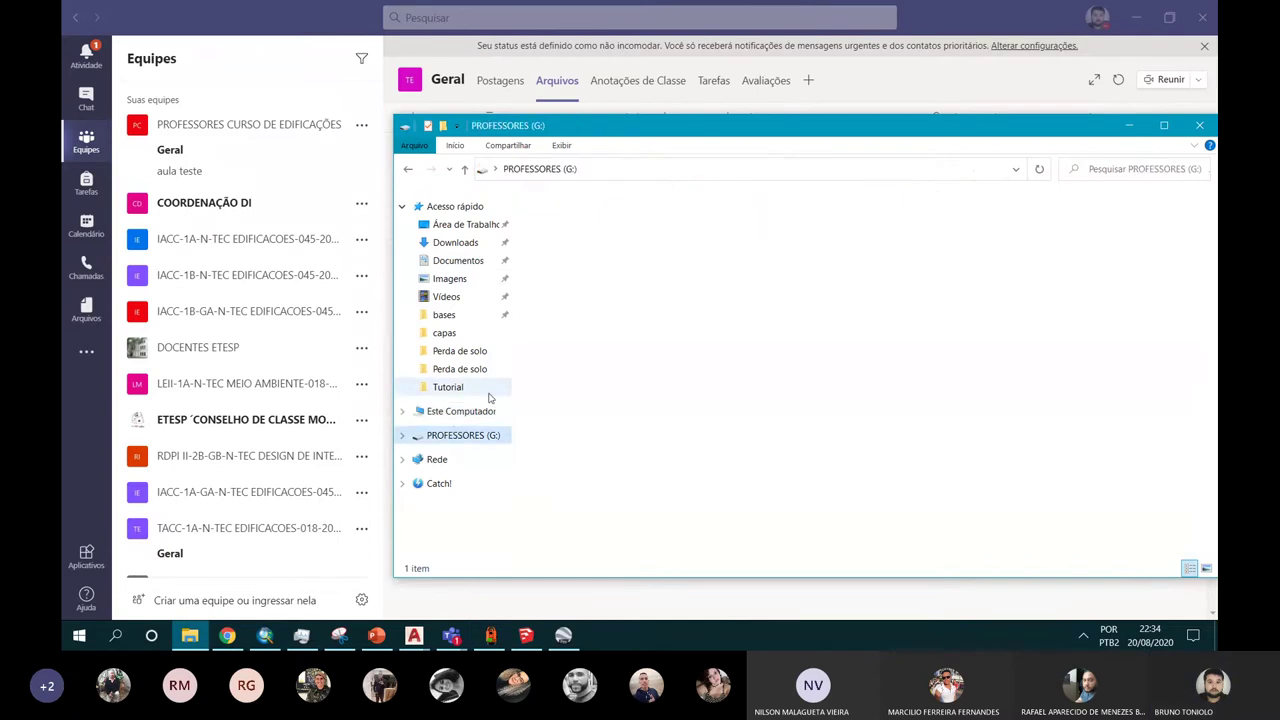
pyautogui.doubleClick(570, 315)
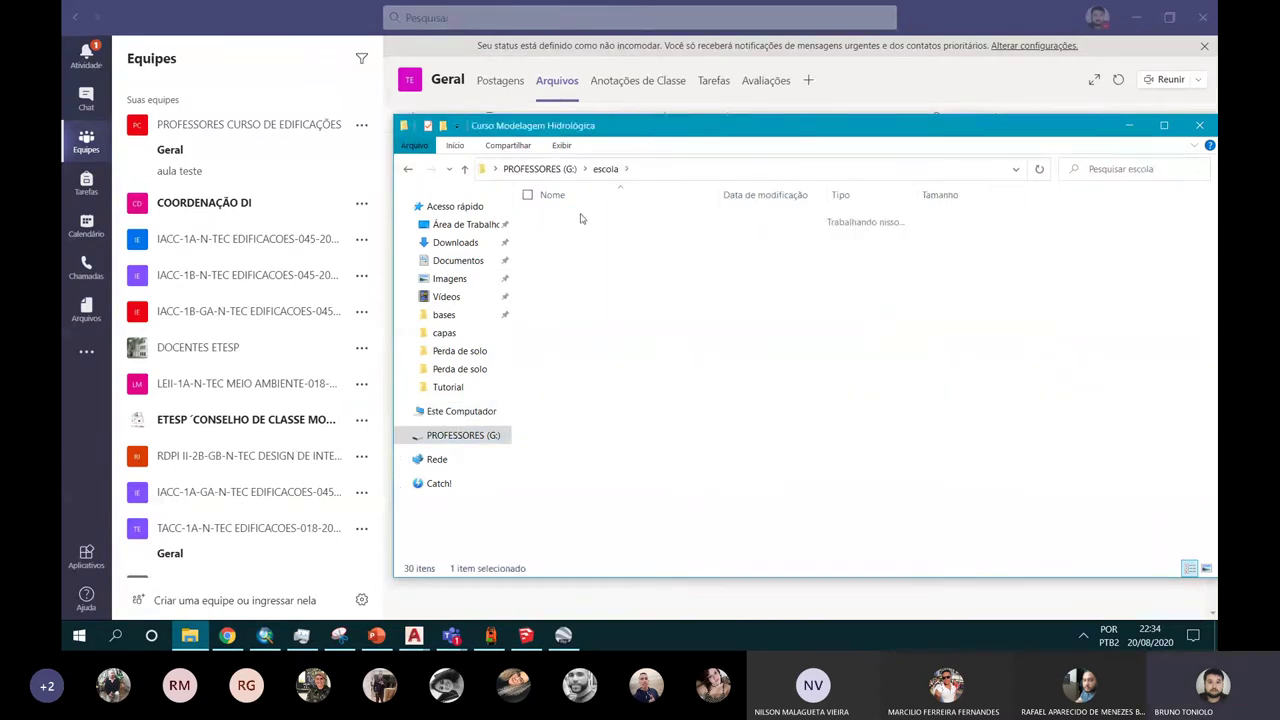
pyautogui.doubleClick(592, 218)
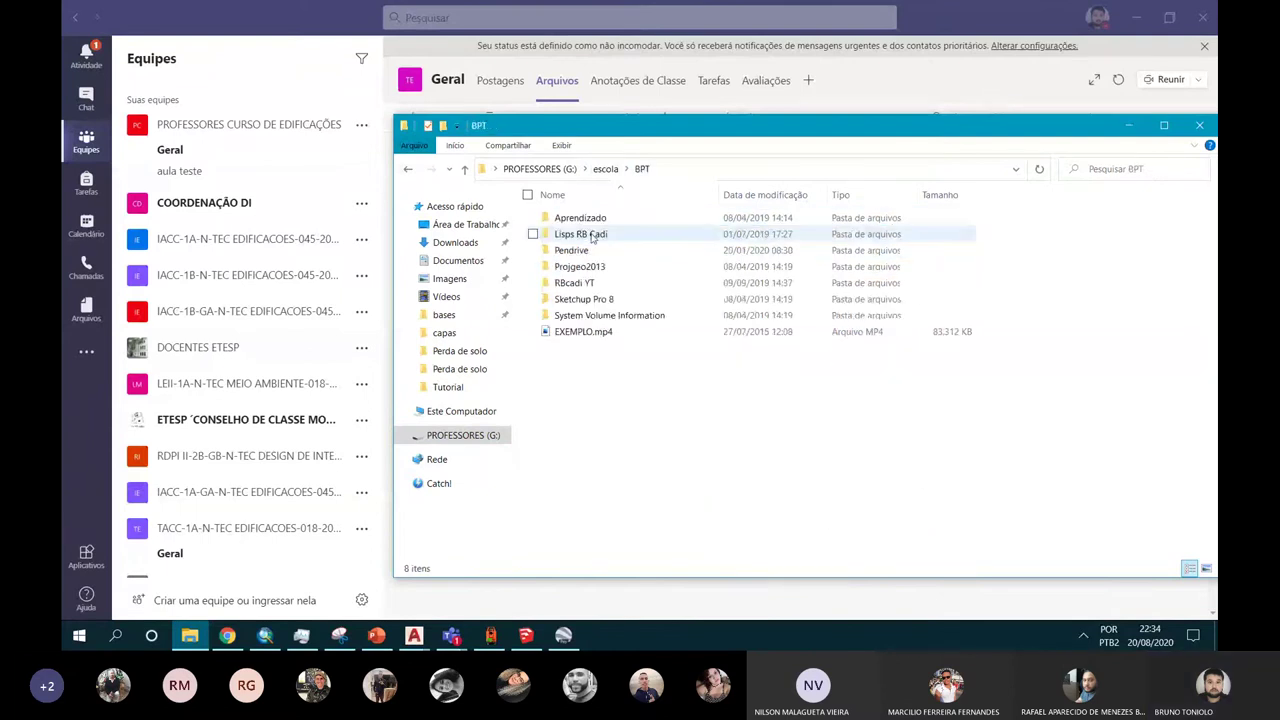
pyautogui.doubleClick(586, 252)
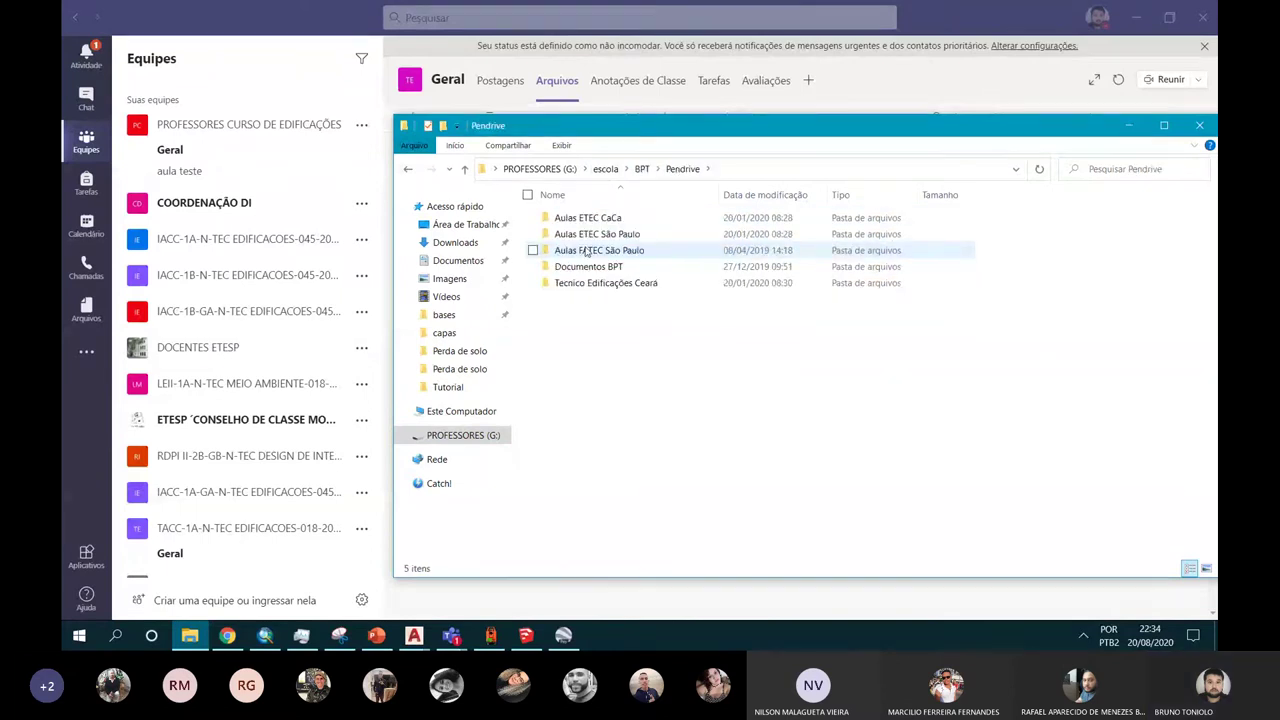
pyautogui.doubleClick(580, 234)
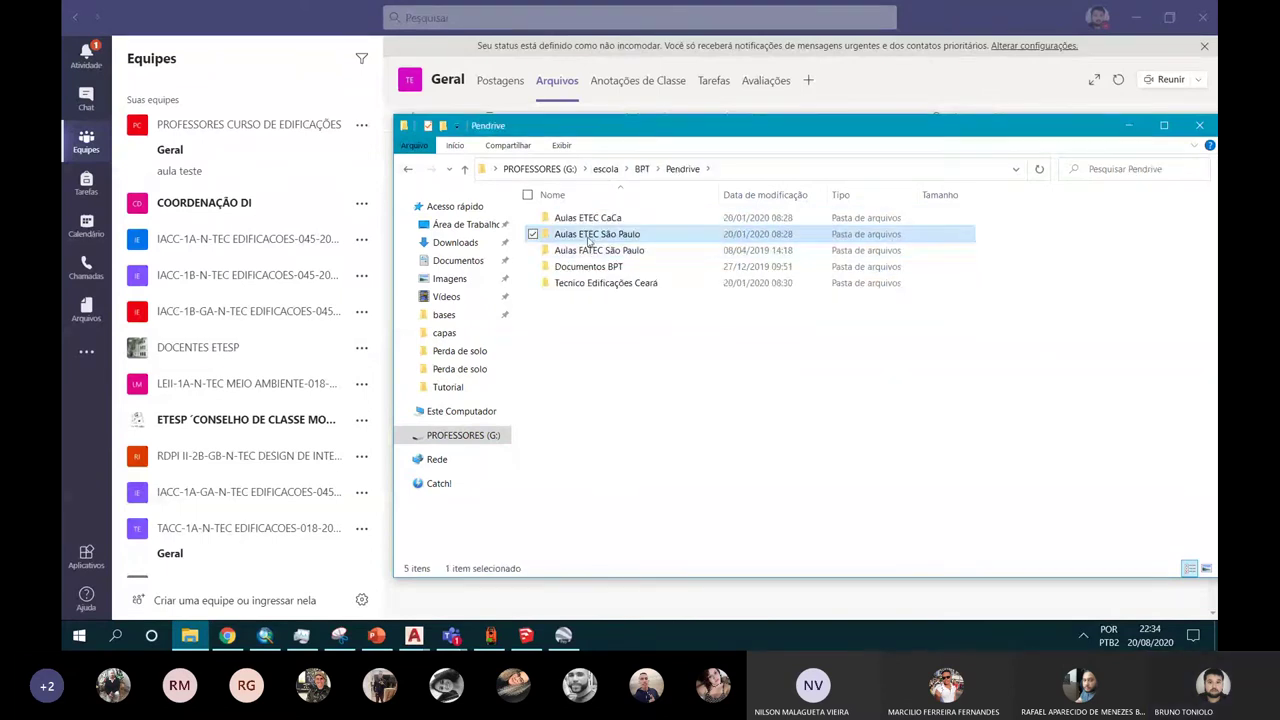
pyautogui.doubleClick(578, 220)
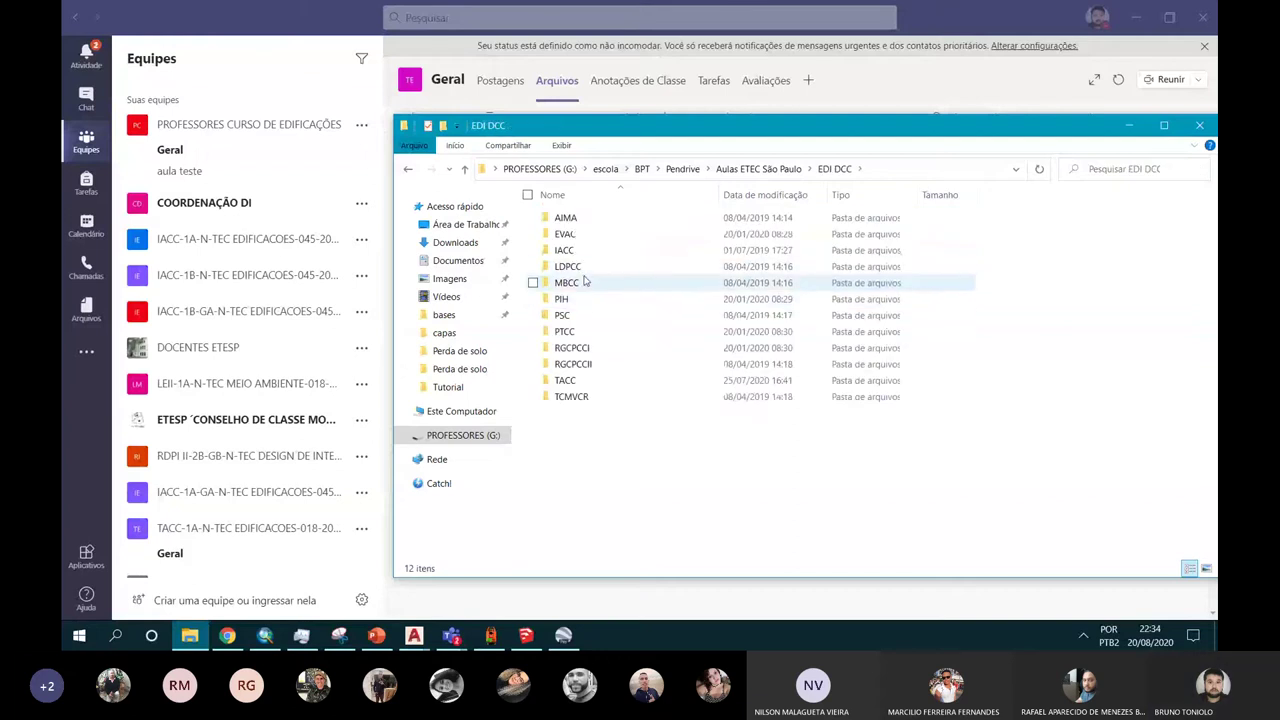
# Step: Open the TACC folder and open Topografia.pdf in Chrome
pyautogui.doubleClick(564, 331)
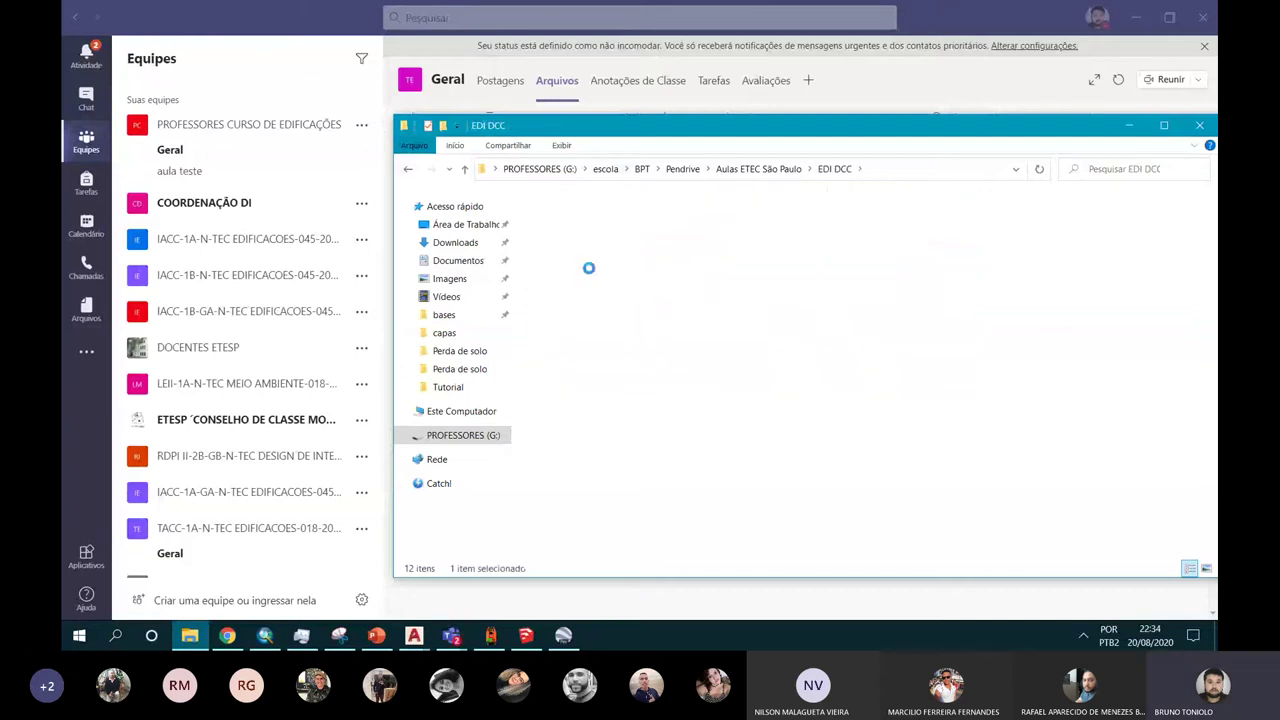
pyautogui.click(834, 169)
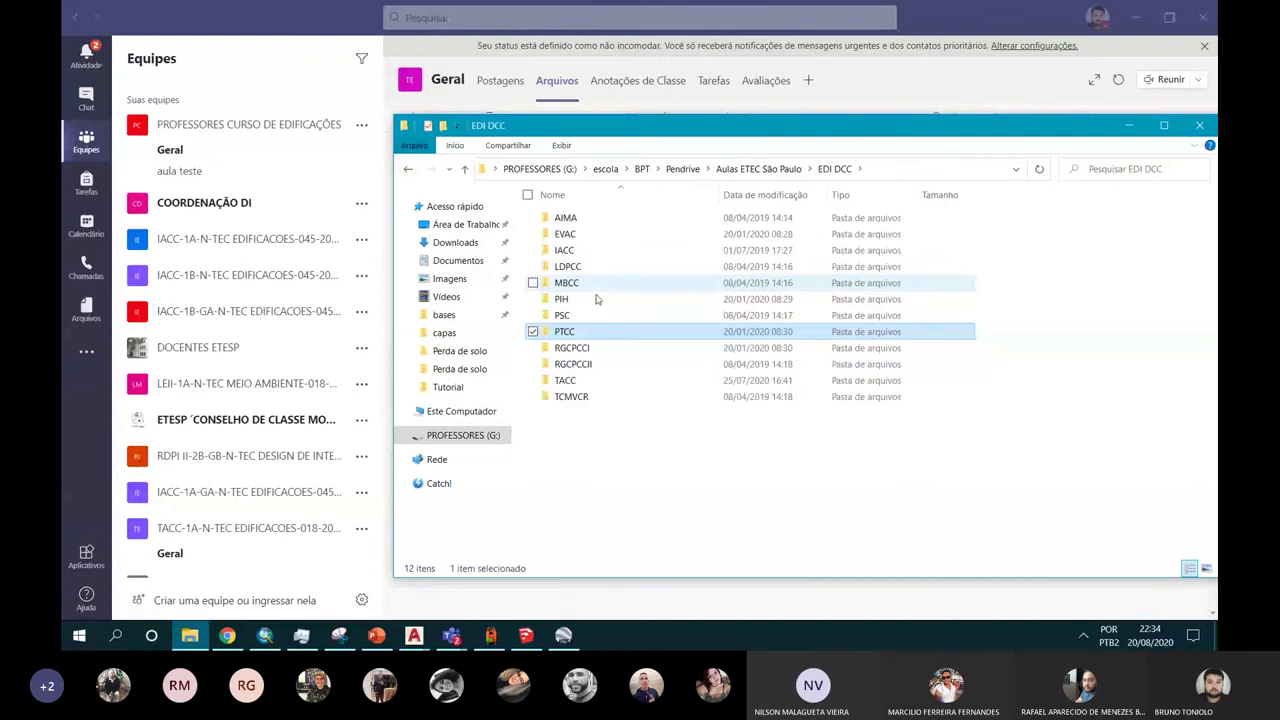
pyautogui.doubleClick(590, 382)
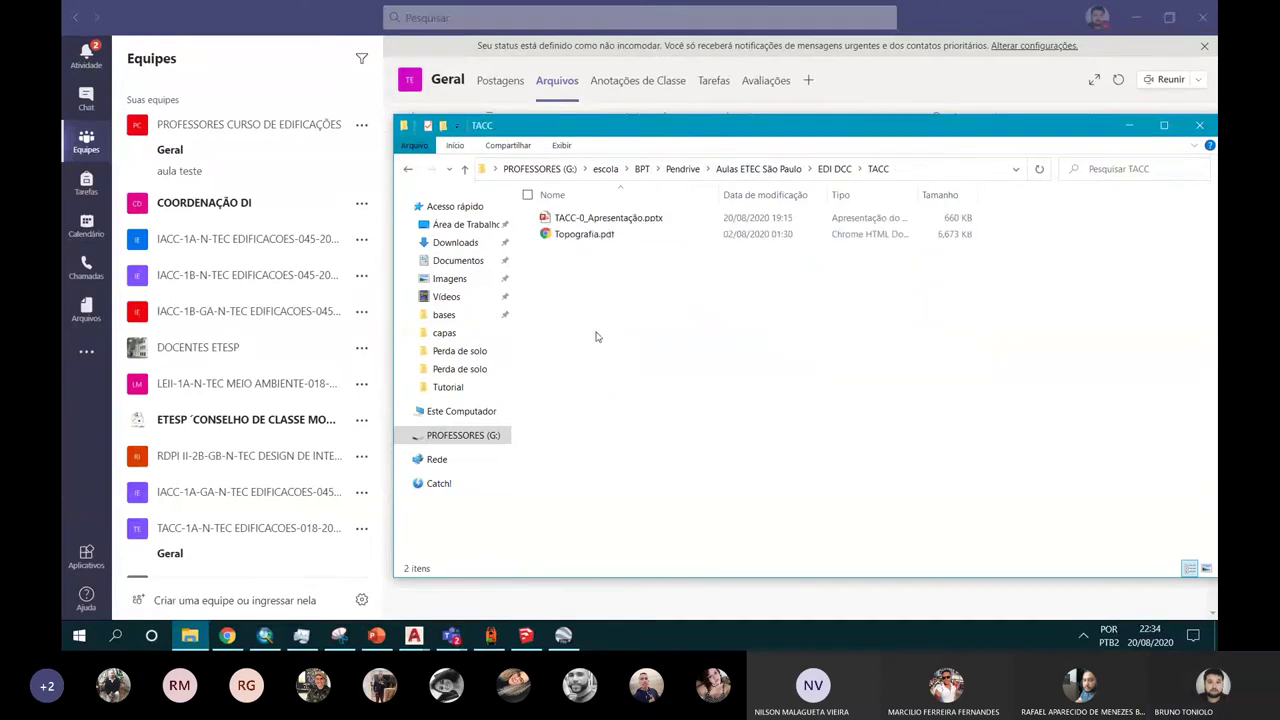
pyautogui.moveTo(590, 236); pyautogui.dragTo(652, 612)
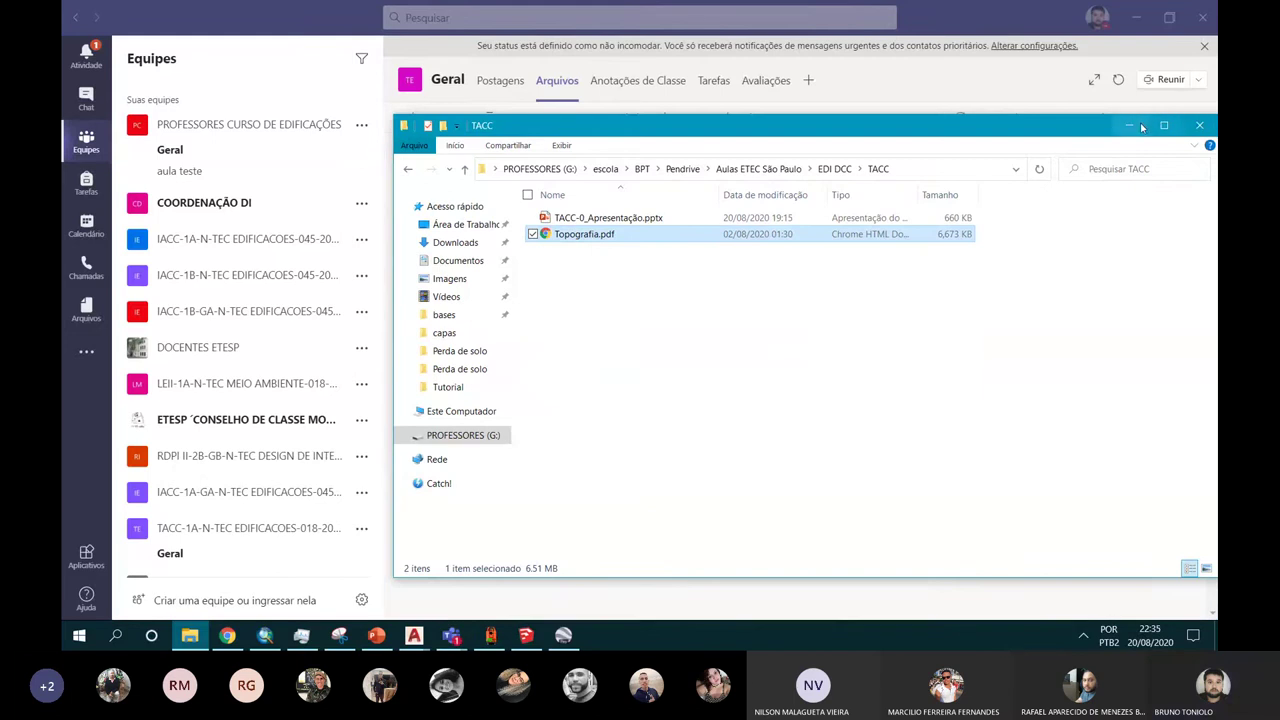
pyautogui.doubleClick(614, 236)
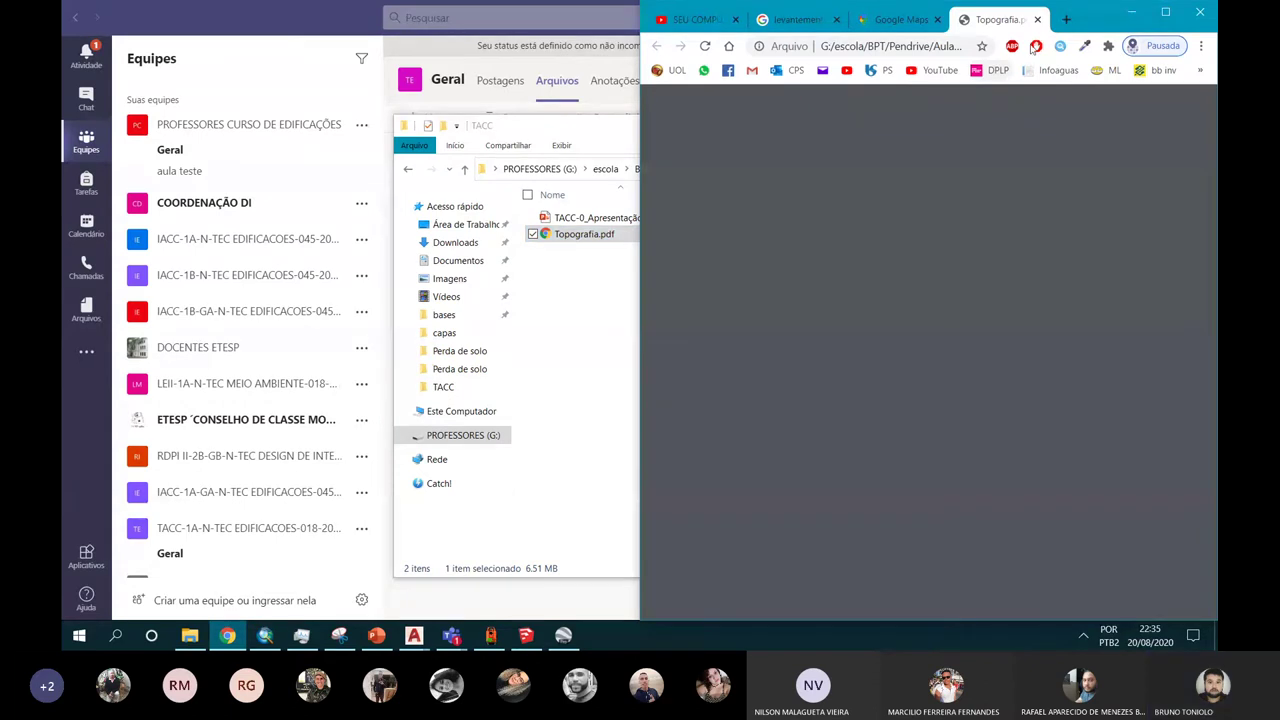
pyautogui.click(452, 635)
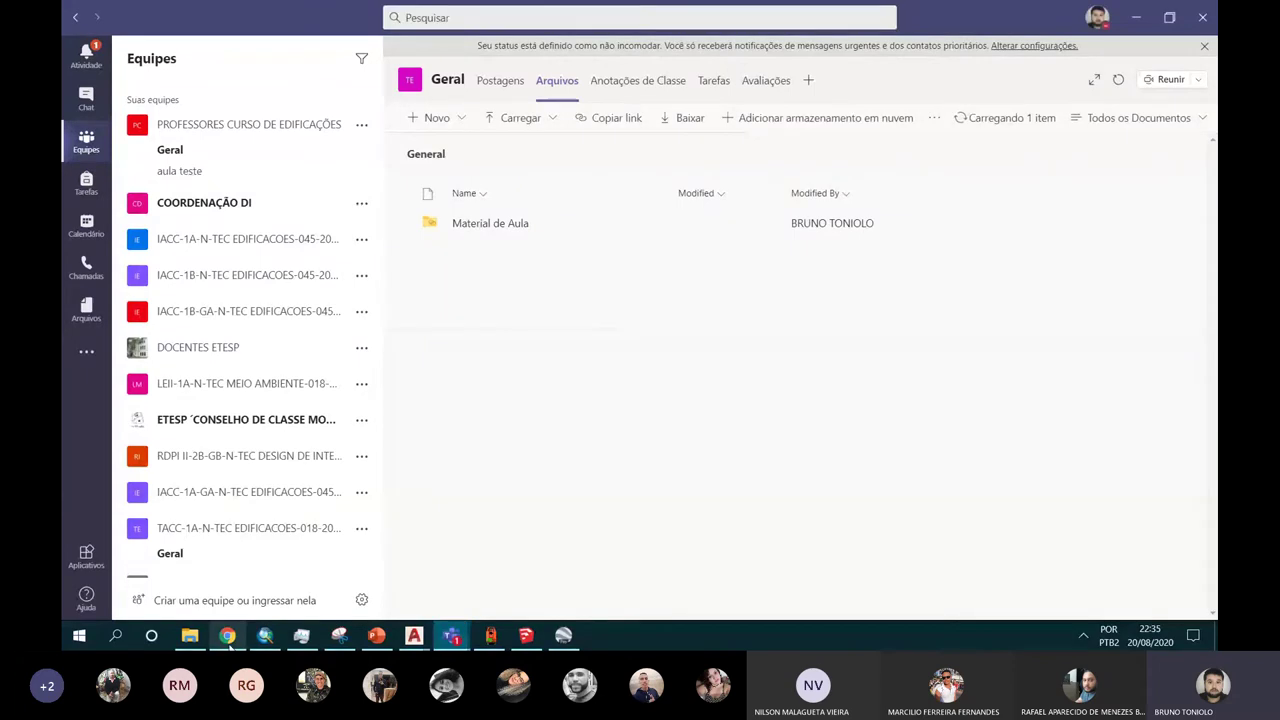
# Step: Drag Topografia.pdf into the Teams Arquivos tab and choose Substituir to replace the existing copy
pyautogui.click(229, 638)
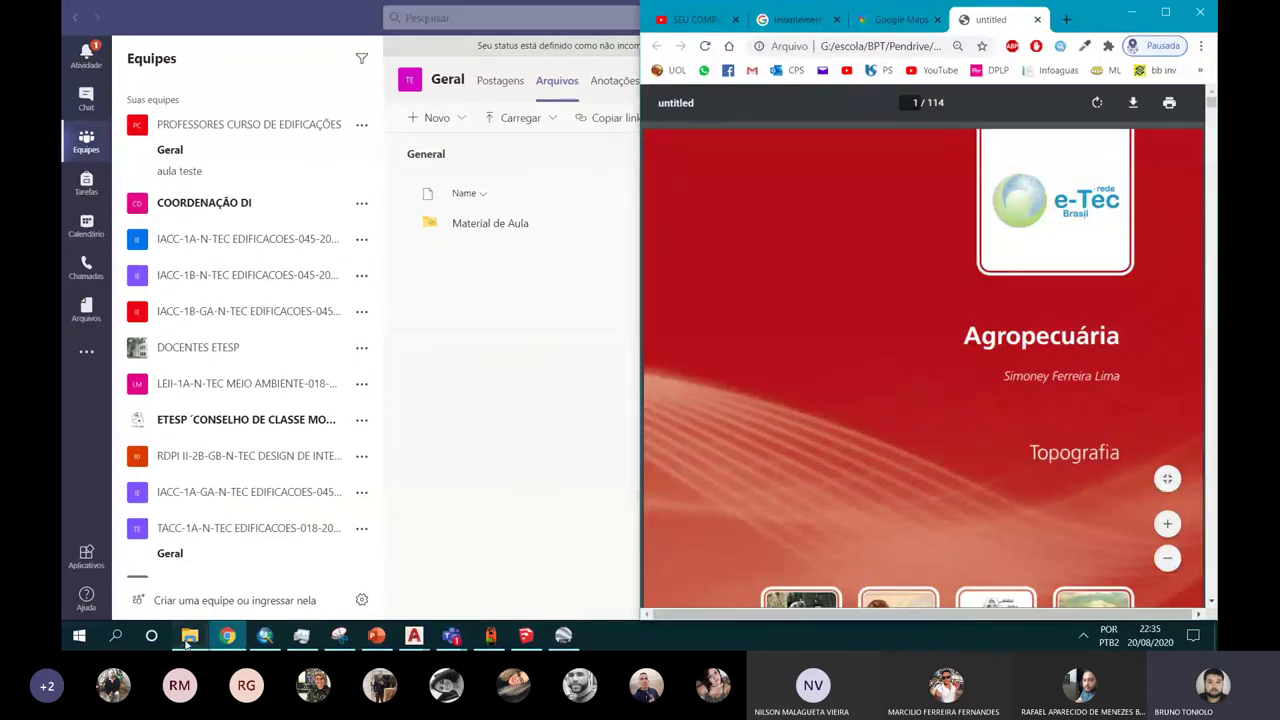
pyautogui.click(189, 636)
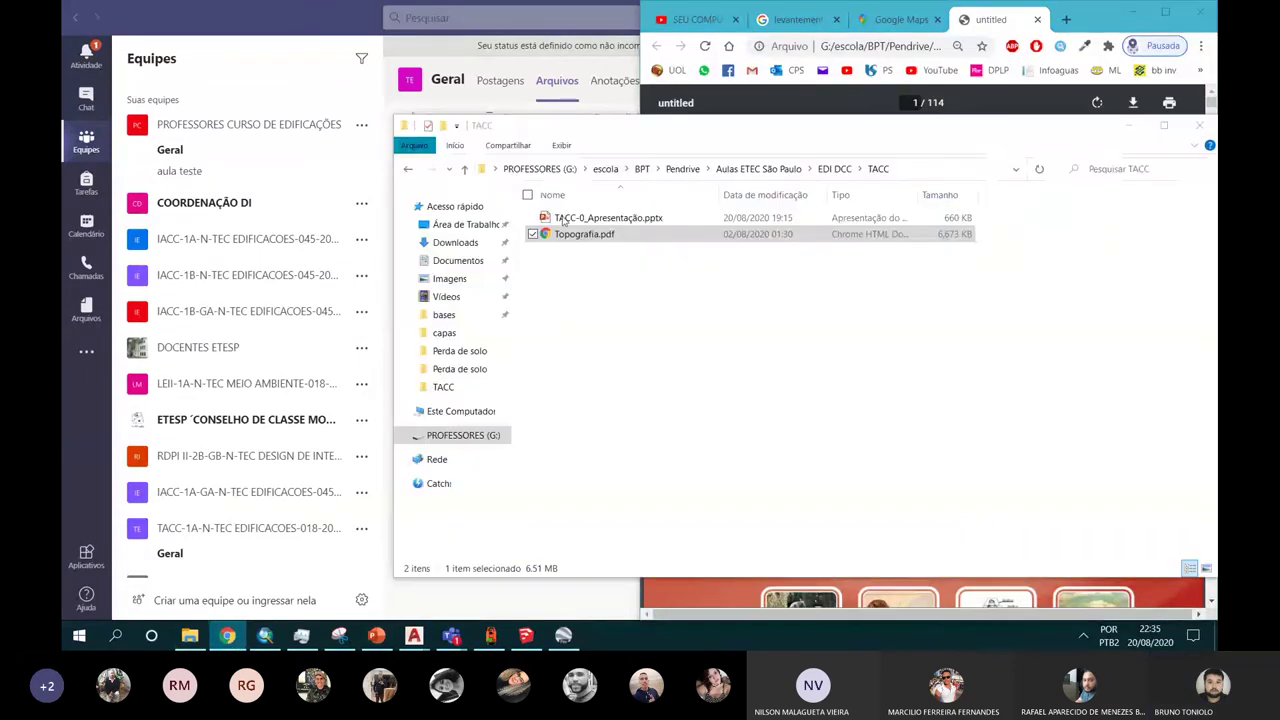
pyautogui.moveTo(600, 125); pyautogui.dragTo(899, 215)
pyautogui.moveTo(883, 323); pyautogui.dragTo(530, 350)
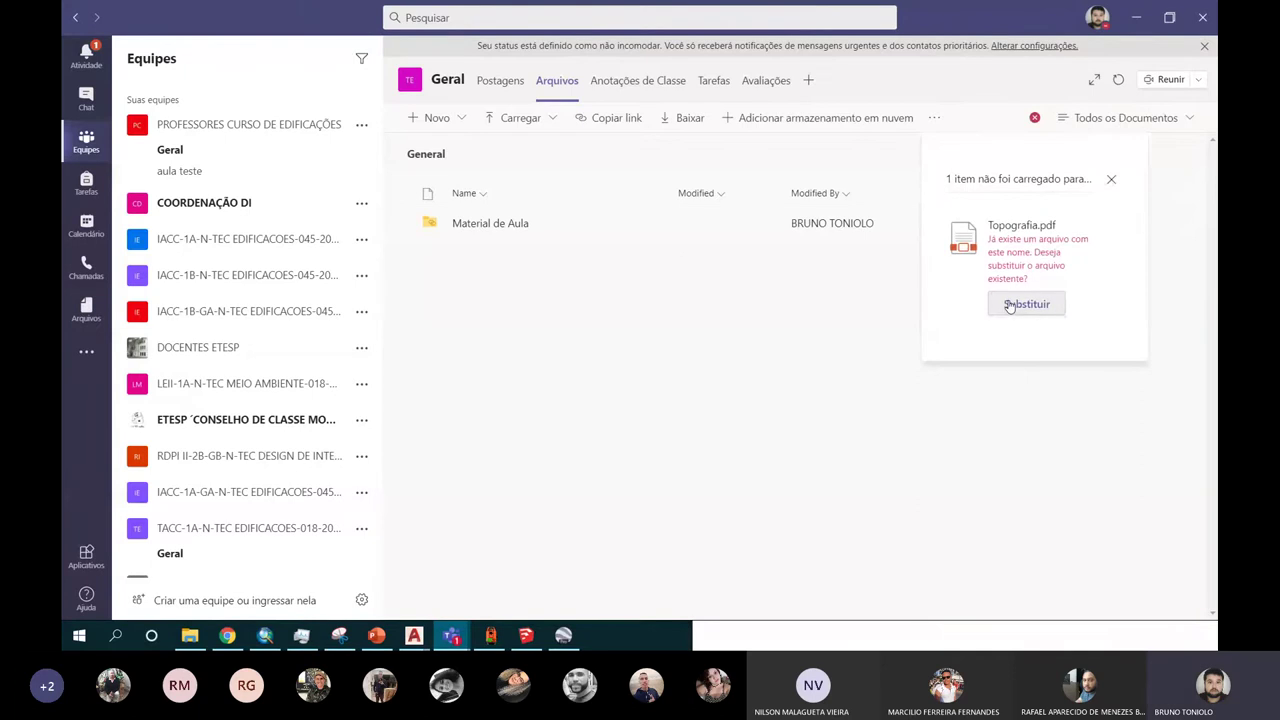
pyautogui.click(1026, 304)
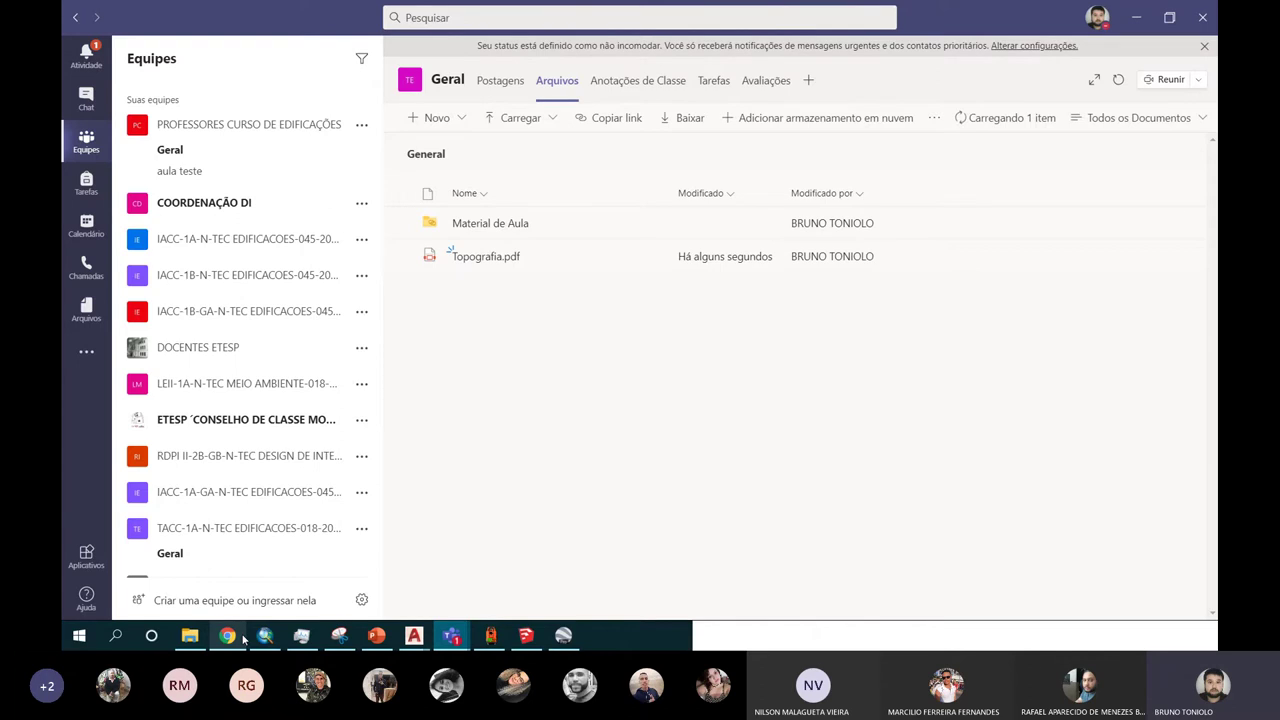
pyautogui.click(230, 636)
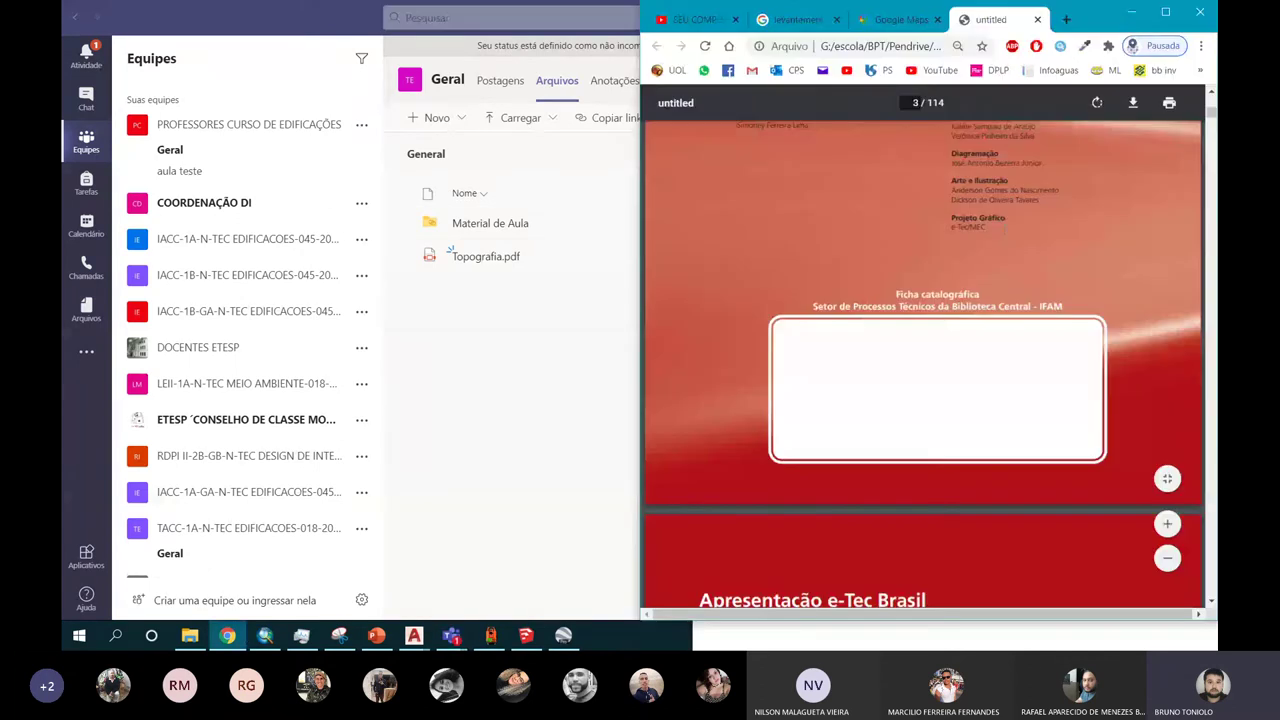
# Step: Scroll the Topografia PDF down to the Sumário table of contents on page 8
pyautogui.scroll(-5, 1037, 266)
pyautogui.scroll(-5, 857, 374)
pyautogui.scroll(-2, 849, 340)
pyautogui.scroll(-5, 849, 329)
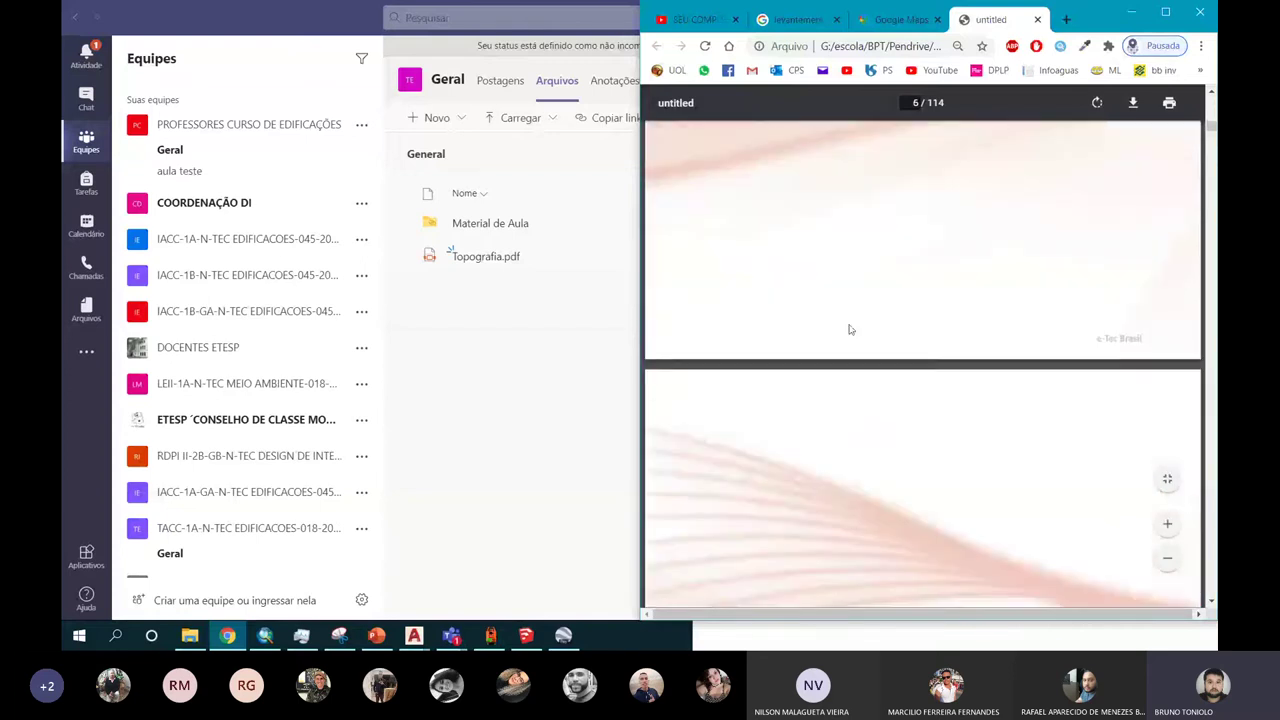
pyautogui.scroll(-3, 849, 329)
pyautogui.scroll(-3, 850, 320)
pyautogui.scroll(-3, 852, 314)
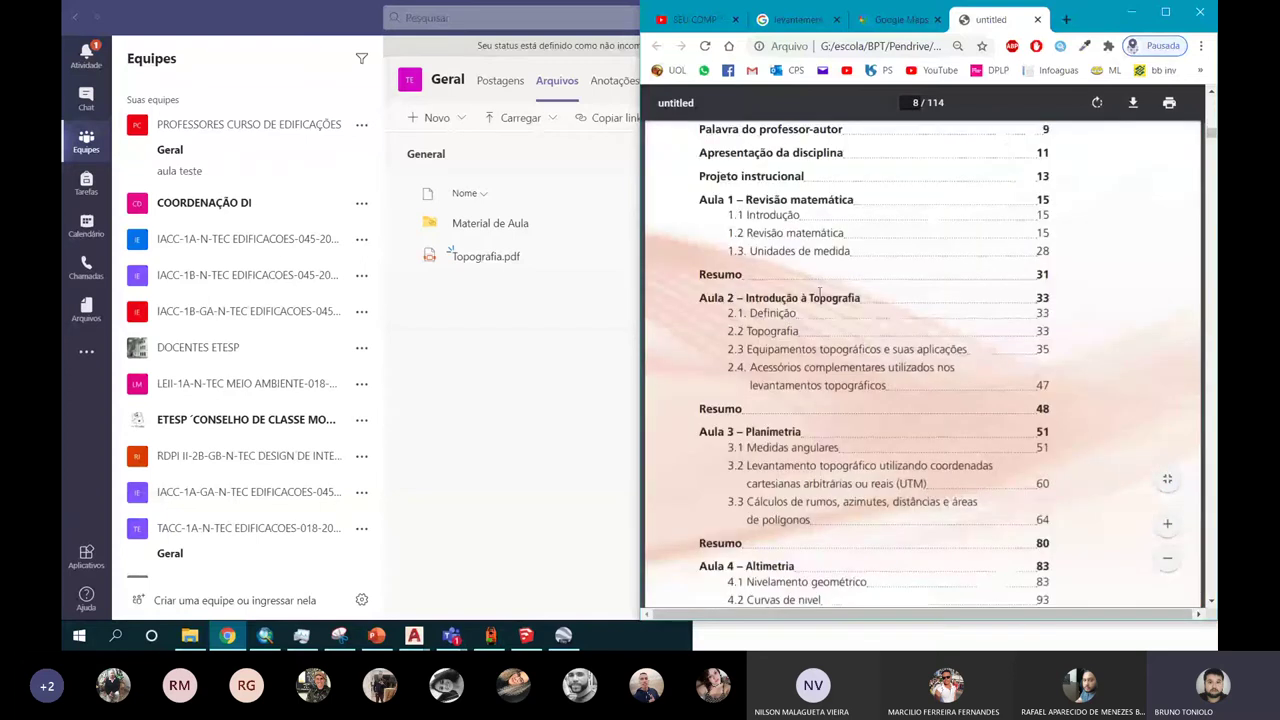
pyautogui.scroll(1, 819, 292)
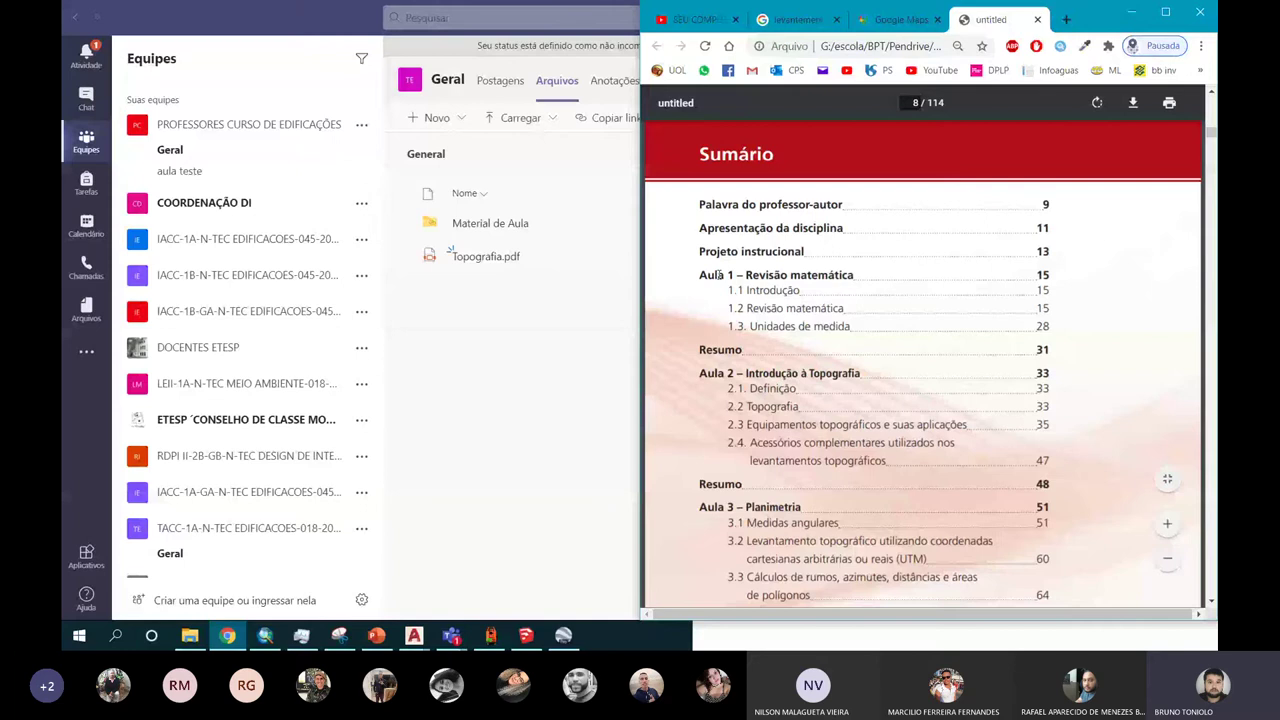
# Step: Select the word 'Aula' in the contents list, then clear the selection
pyautogui.doubleClick(719, 276)
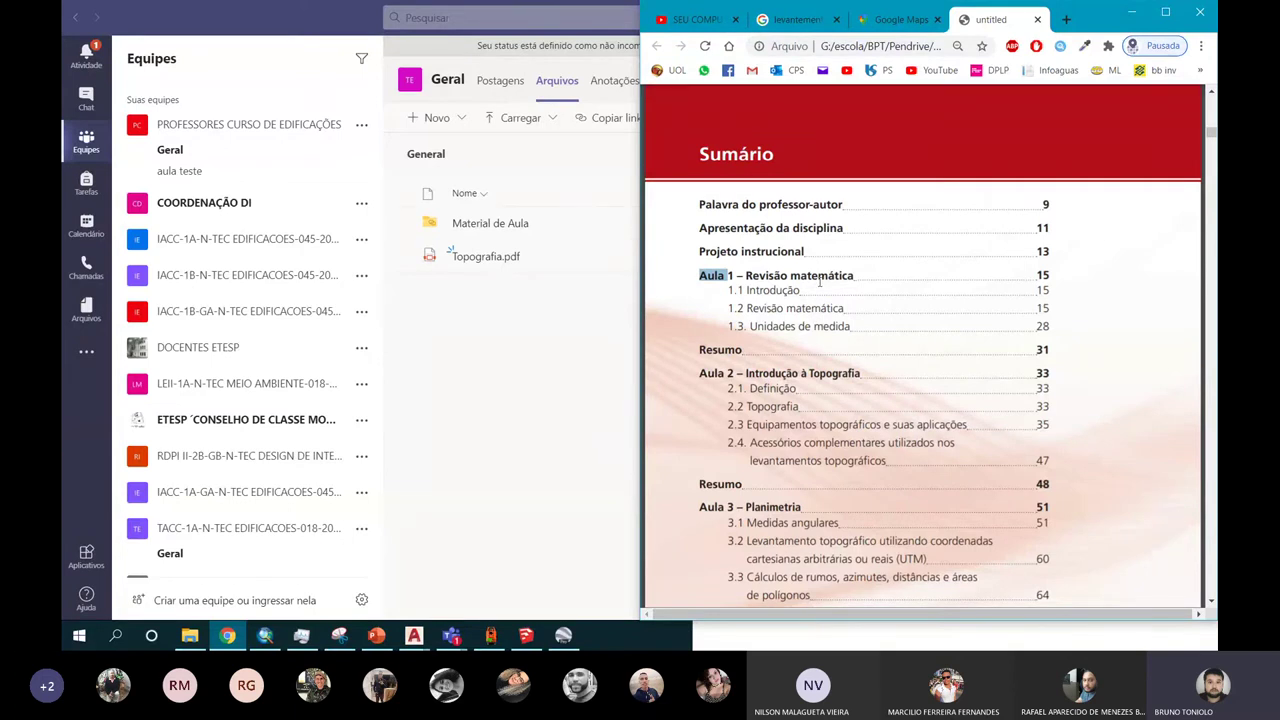
pyautogui.scroll(-3, 872, 350)
pyautogui.scroll(3, 868, 347)
pyautogui.click(789, 267)
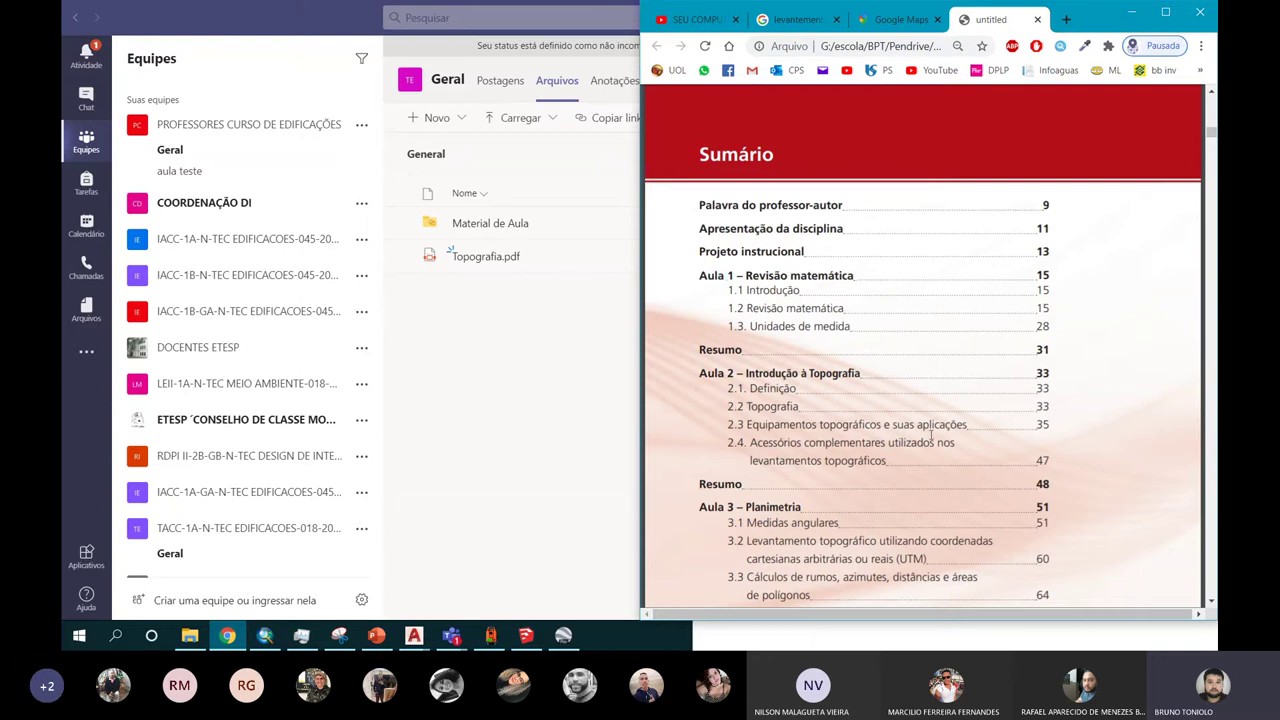
pyautogui.click(1208, 198)
# Step: Page back up through the Topografia PDF toward its opening pages
pyautogui.click(1208, 198)
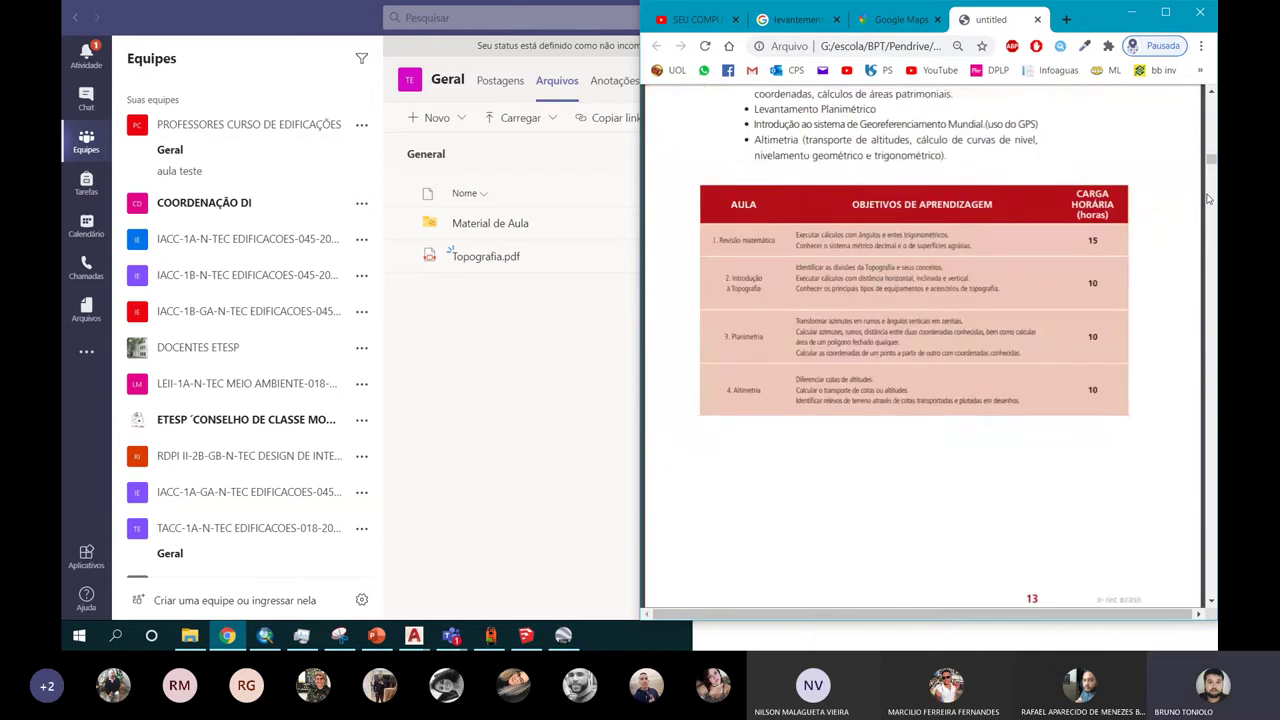
pyautogui.scroll(3, 1212, 170)
pyautogui.scroll(3, 1086, 194)
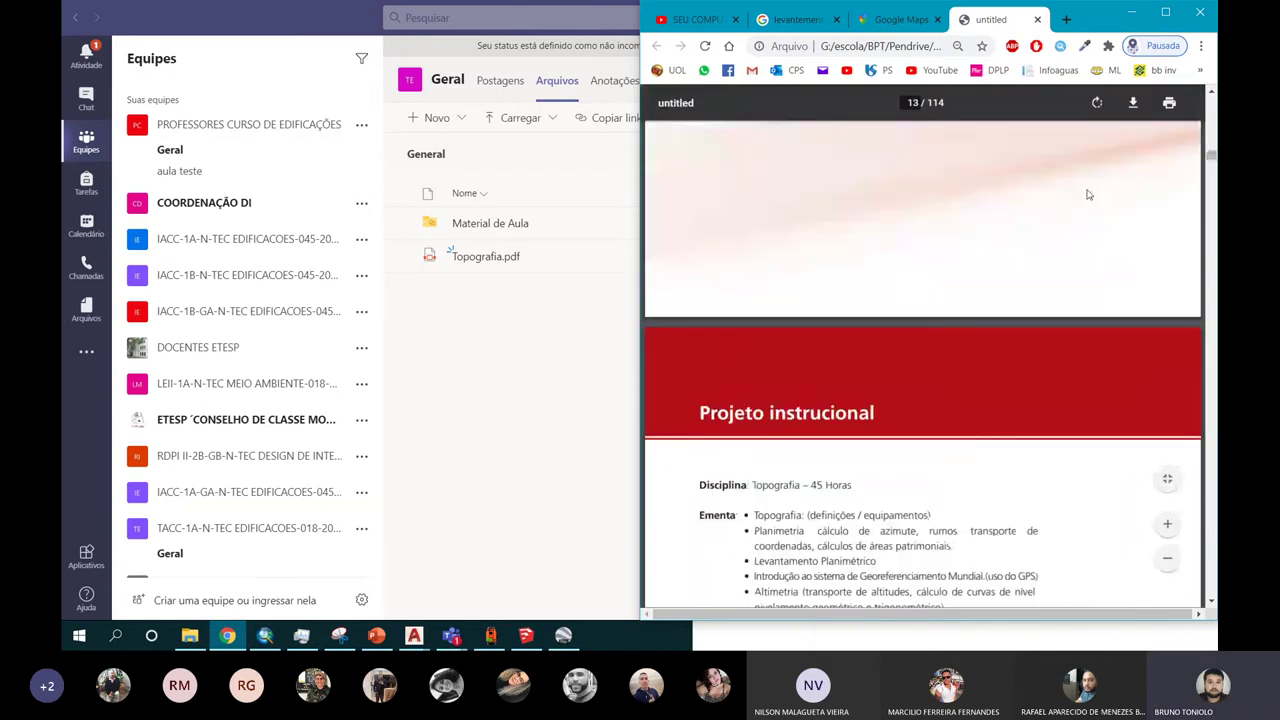
pyautogui.scroll(3, 1066, 200)
pyautogui.scroll(3, 1049, 221)
pyautogui.scroll(3, 1045, 222)
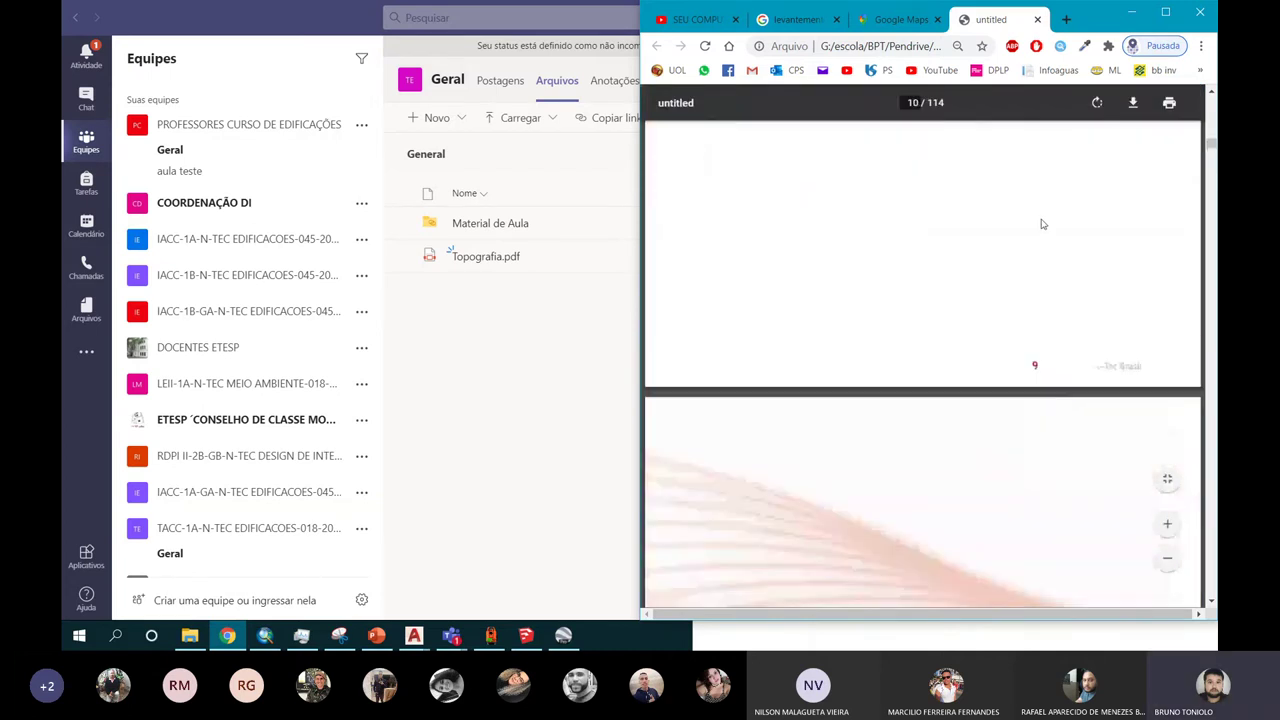
pyautogui.scroll(3, 1040, 223)
pyautogui.scroll(3, 1030, 224)
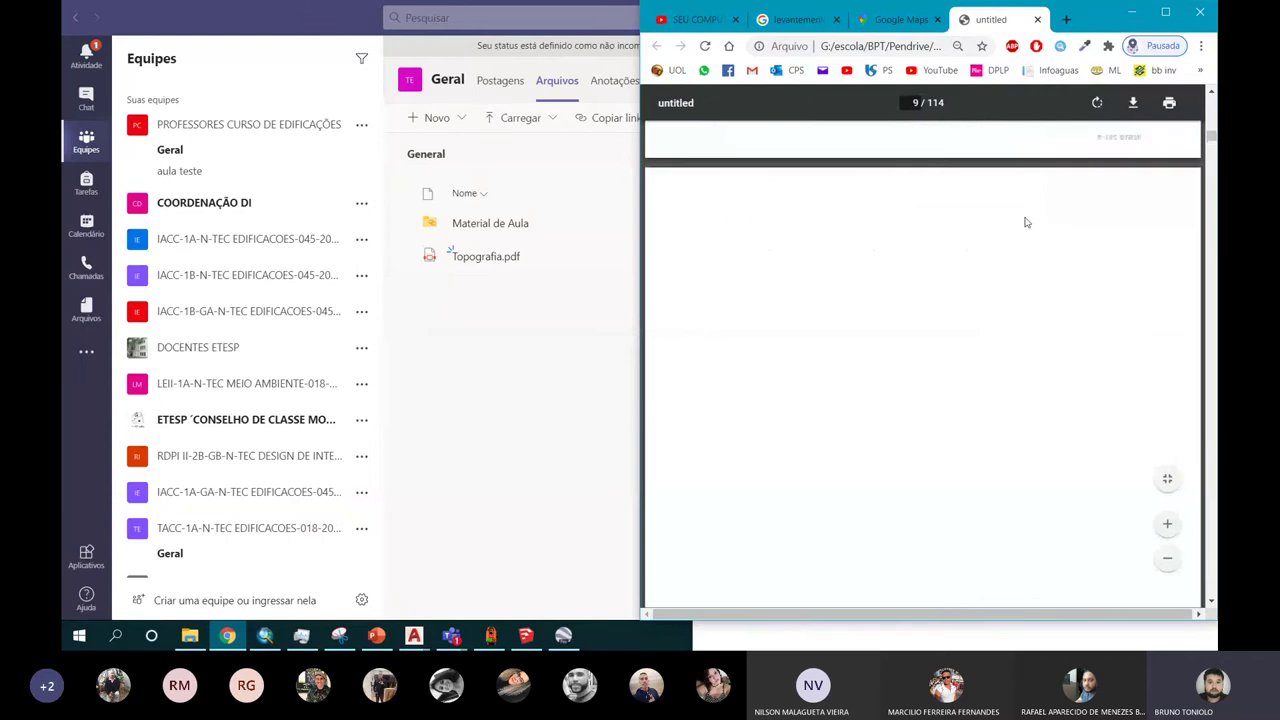
pyautogui.scroll(3, 1025, 222)
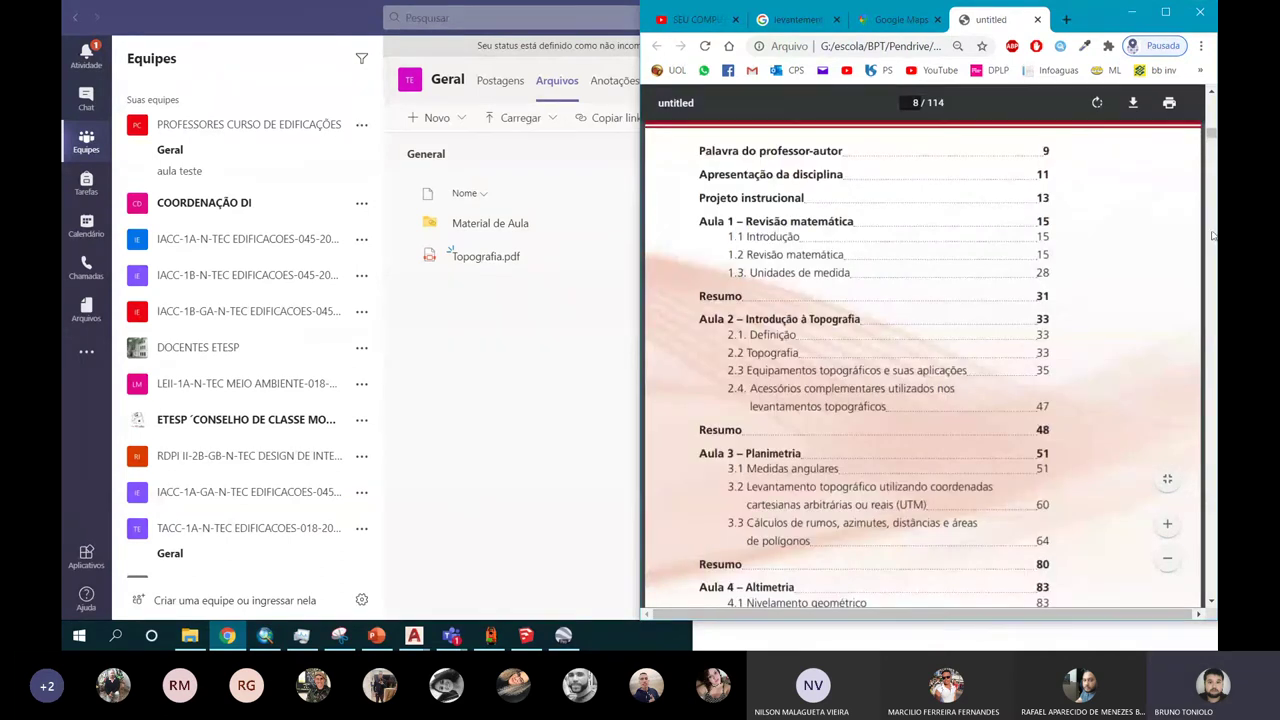
# Step: Page down through the Topografia PDF toward the Sumário
pyautogui.scroll(-4, 1212, 236)
pyautogui.scroll(-5, 1212, 236)
pyautogui.scroll(-5, 1212, 236)
pyautogui.scroll(-5, 1212, 236)
pyautogui.scroll(-5, 1212, 236)
pyautogui.scroll(-5, 1212, 236)
pyautogui.scroll(-5, 1212, 236)
pyautogui.scroll(-5, 1212, 236)
pyautogui.scroll(-5, 1212, 236)
pyautogui.scroll(-5, 1212, 236)
pyautogui.scroll(-5, 1212, 236)
pyautogui.scroll(-5, 1212, 236)
pyautogui.scroll(-1, 1212, 236)
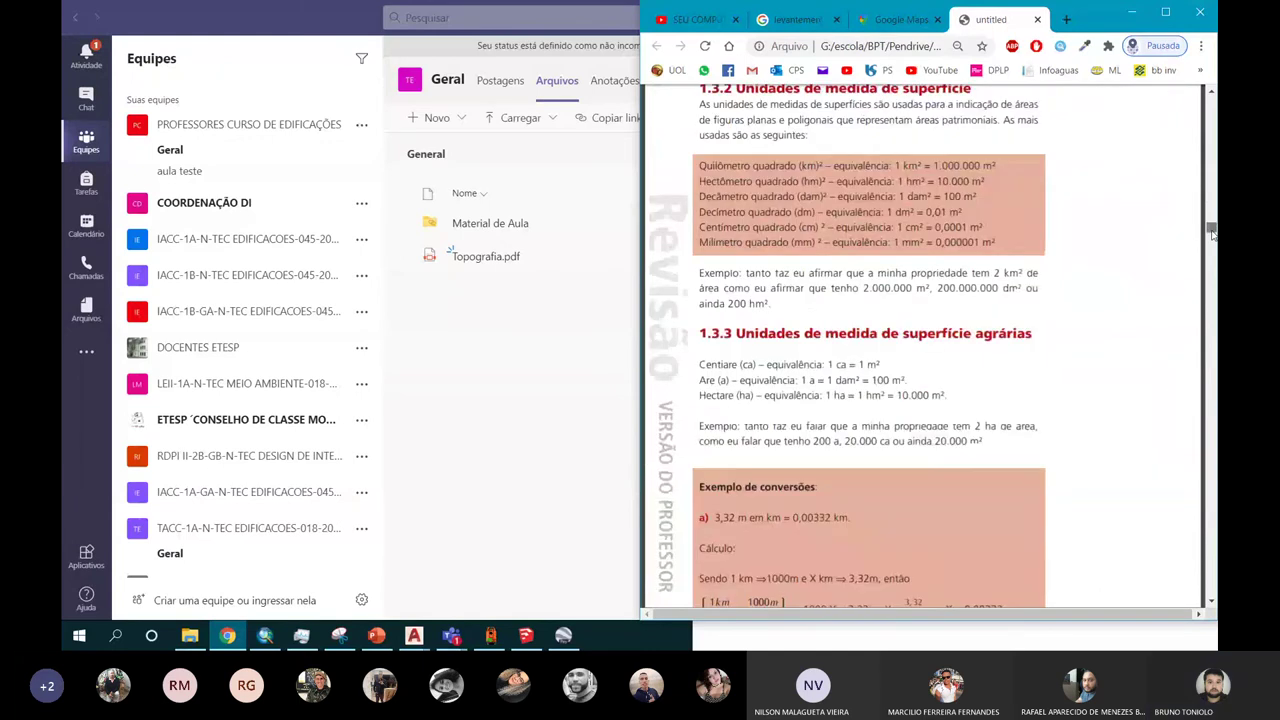
pyautogui.scroll(-5, 1208, 259)
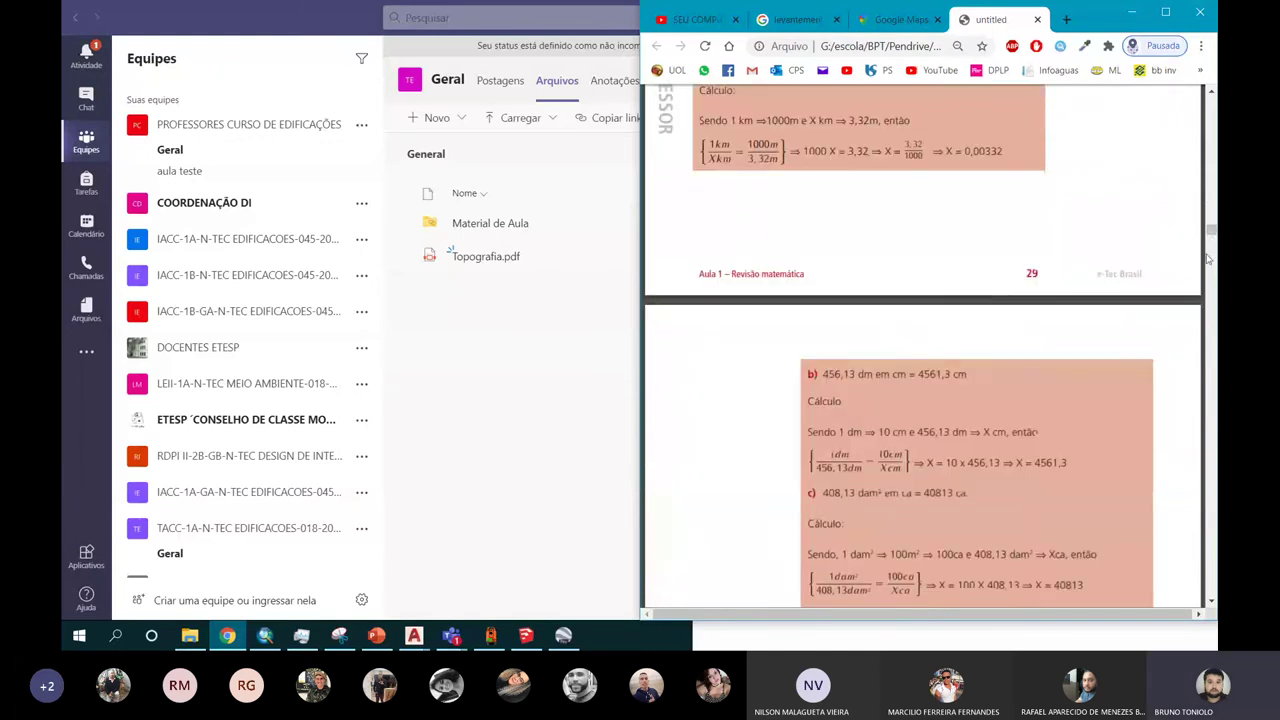
pyautogui.scroll(-8, 1129, 256)
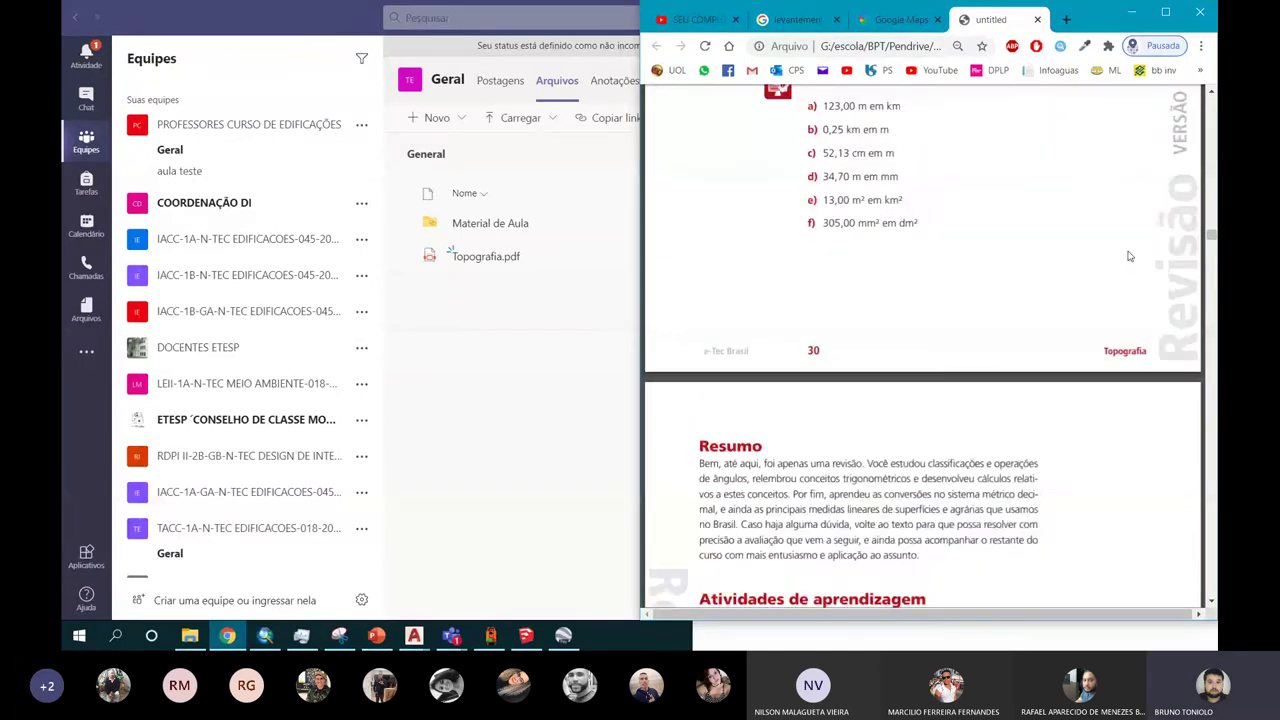
pyautogui.scroll(-3, 1129, 256)
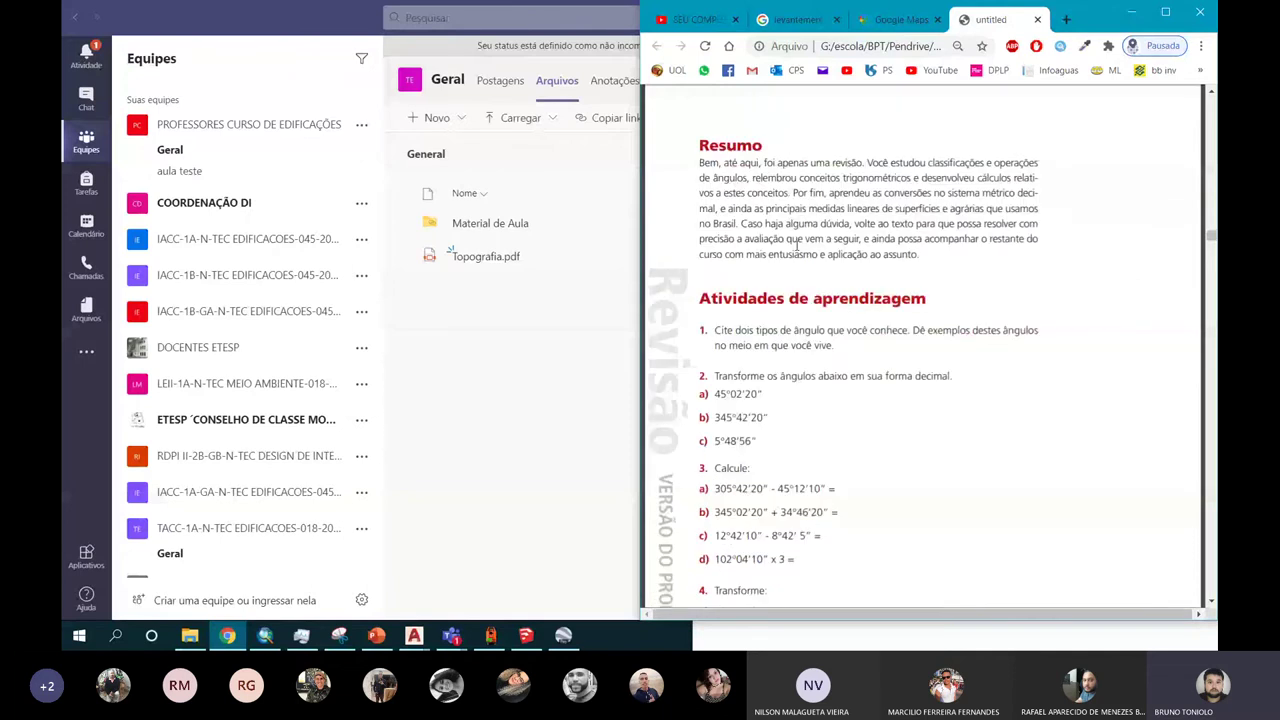
pyautogui.scroll(3, 1213, 240)
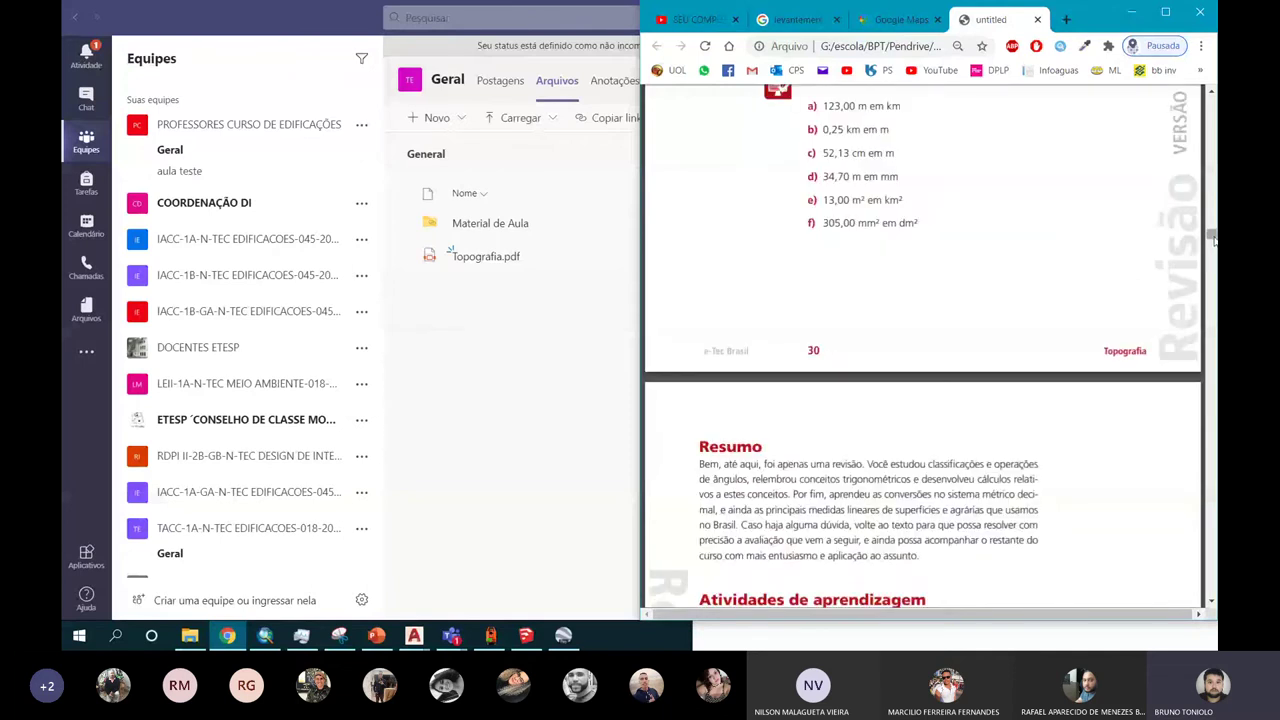
pyautogui.scroll(4, 1213, 240)
# Step: Settle on the Sumário page, then switch to the 'levantamento' Google search tab
pyautogui.moveTo(1211, 228); pyautogui.dragTo(1211, 147)
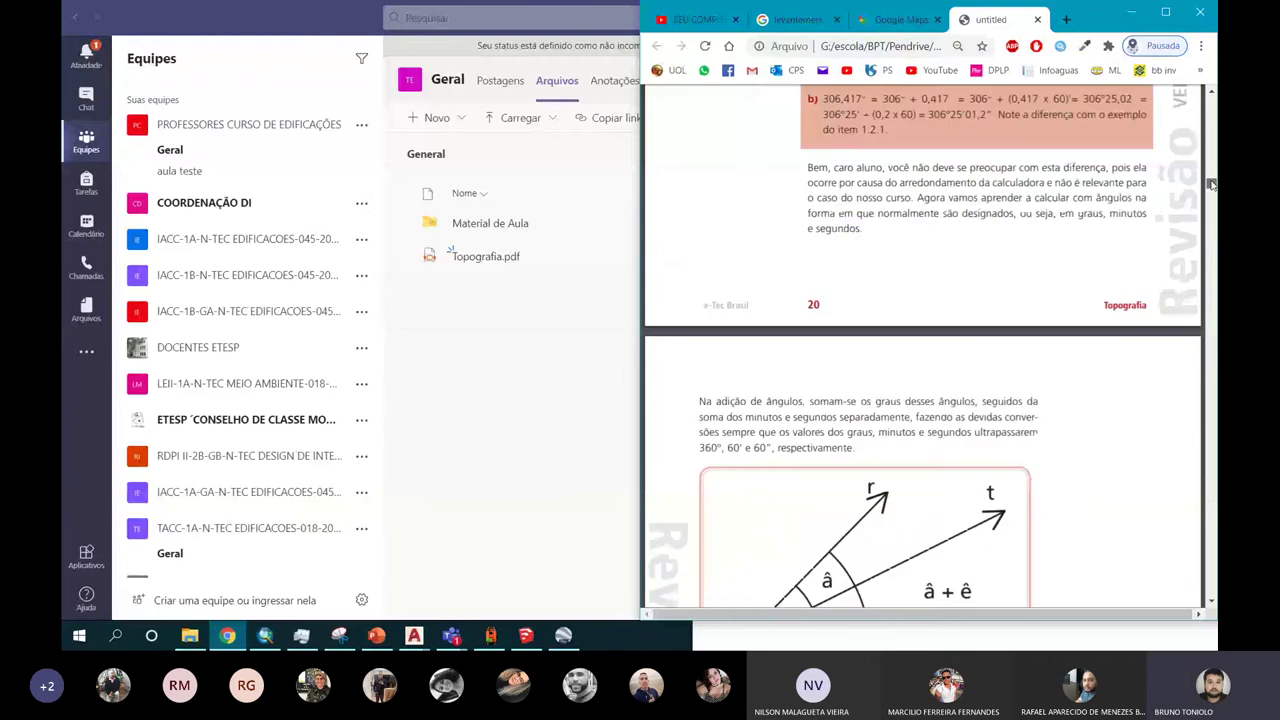
pyautogui.scroll(-4, 1211, 245)
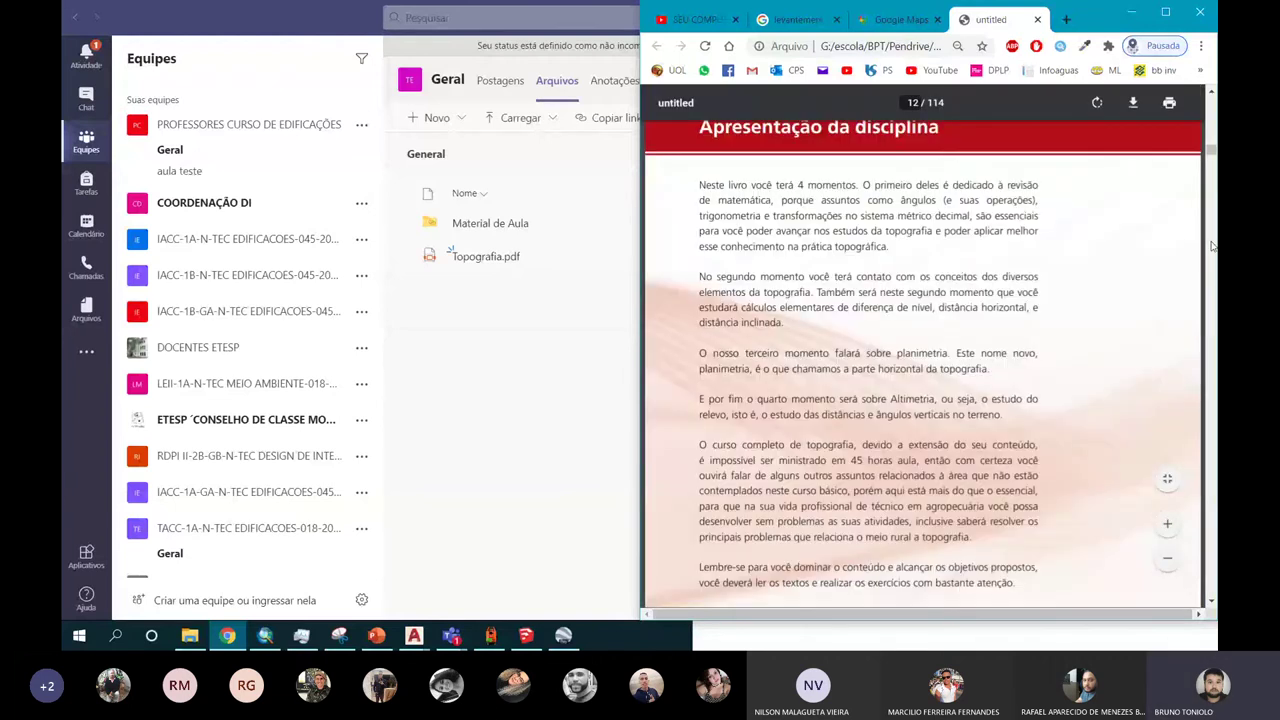
pyautogui.scroll(-5, 1074, 234)
pyautogui.scroll(-4, 1066, 272)
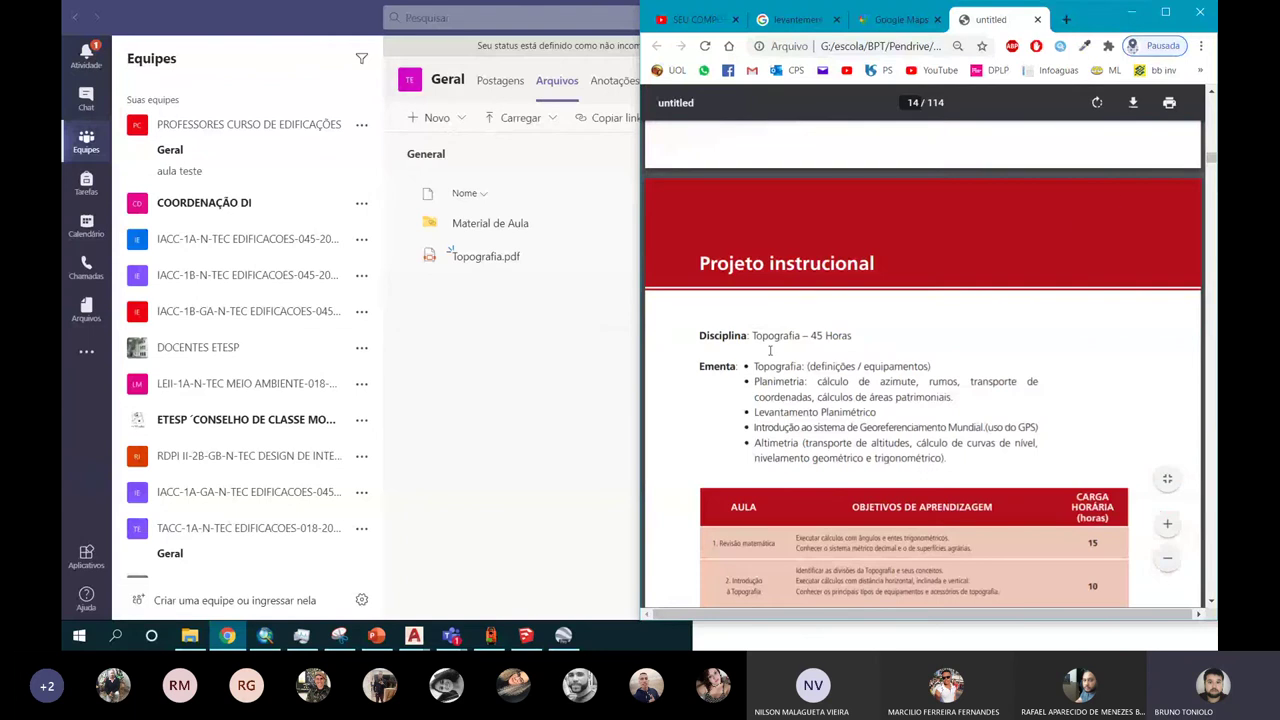
pyautogui.moveTo(1210, 160); pyautogui.dragTo(1211, 140)
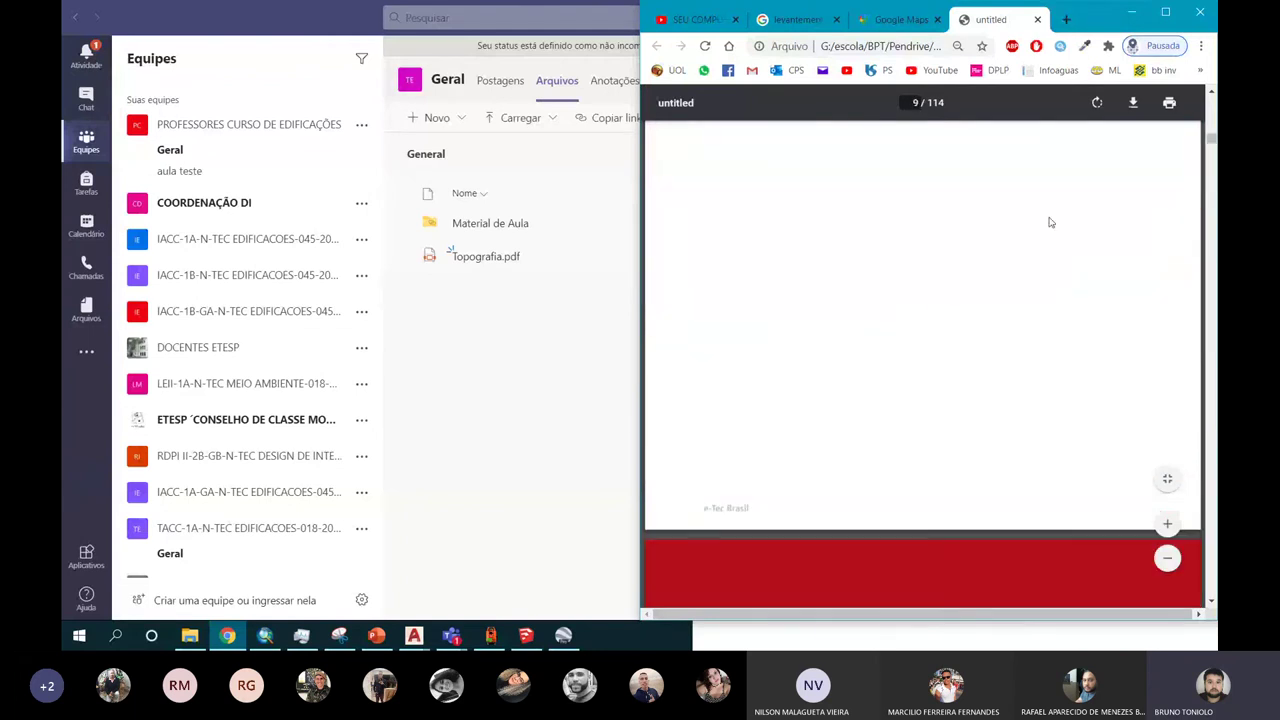
pyautogui.scroll(3, 1192, 146)
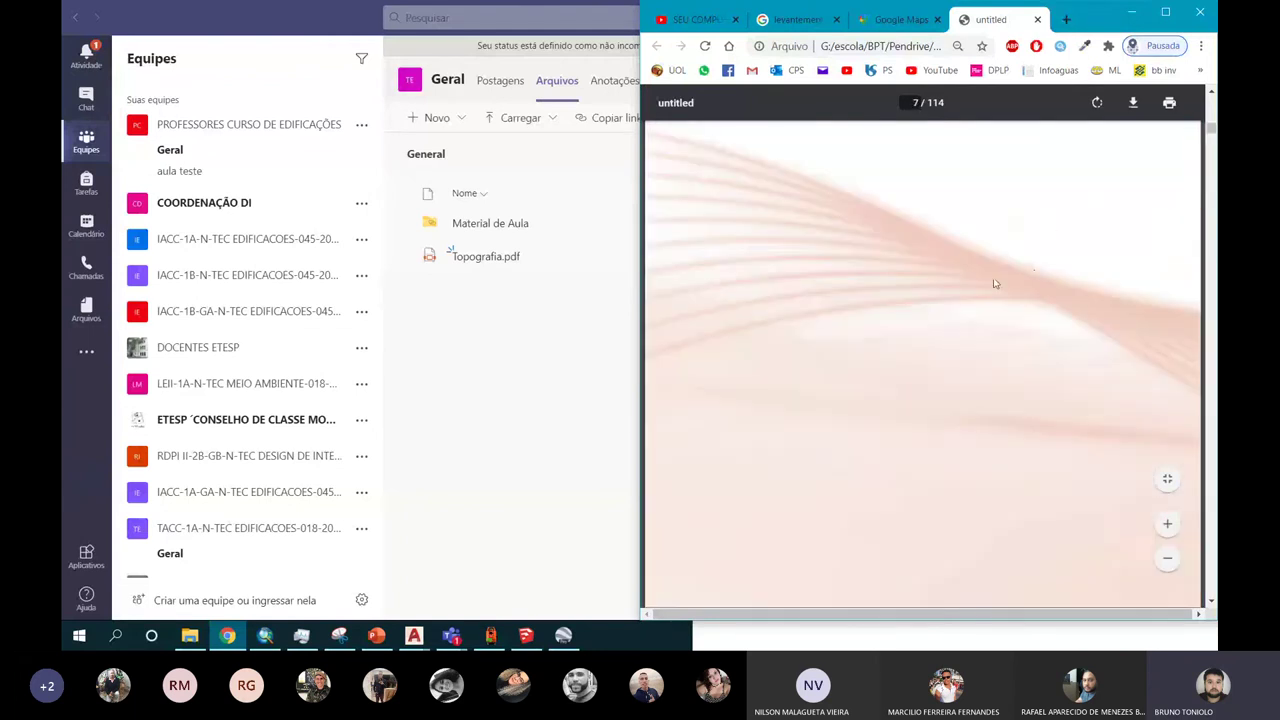
pyautogui.scroll(-1, 925, 308)
pyautogui.scroll(-1, 880, 320)
pyautogui.scroll(-2, 830, 335)
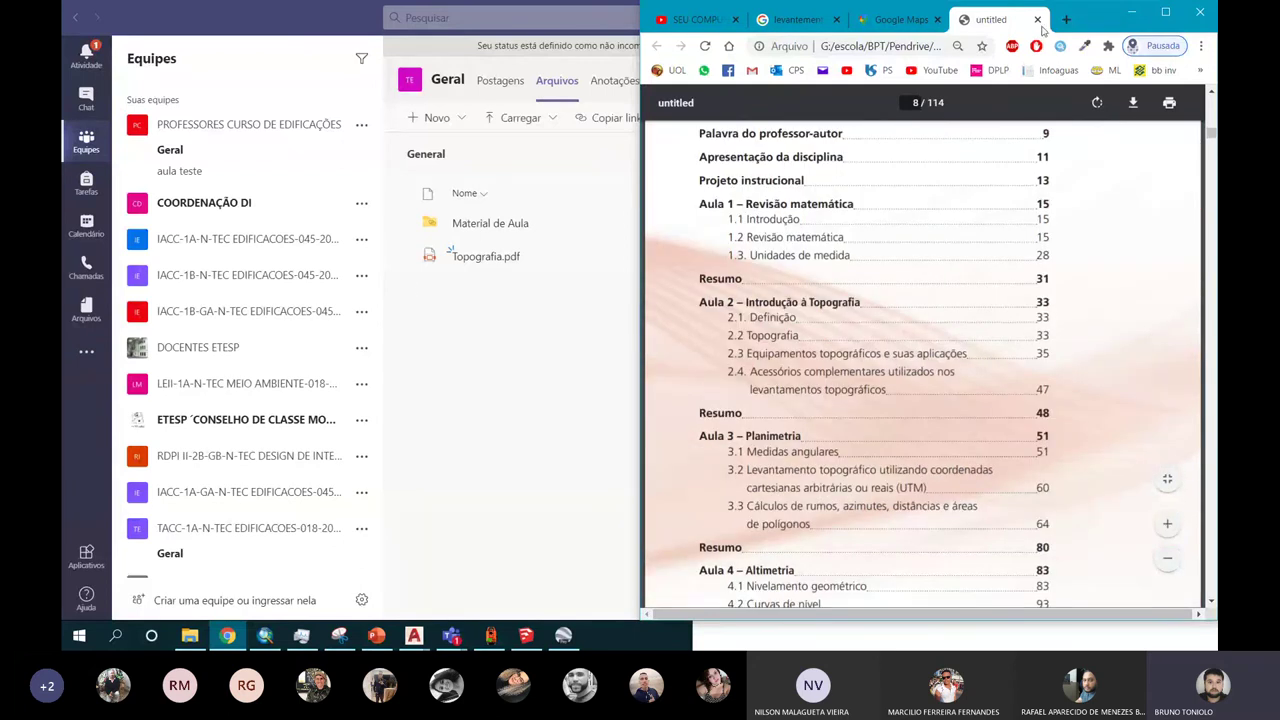
pyautogui.click(797, 20)
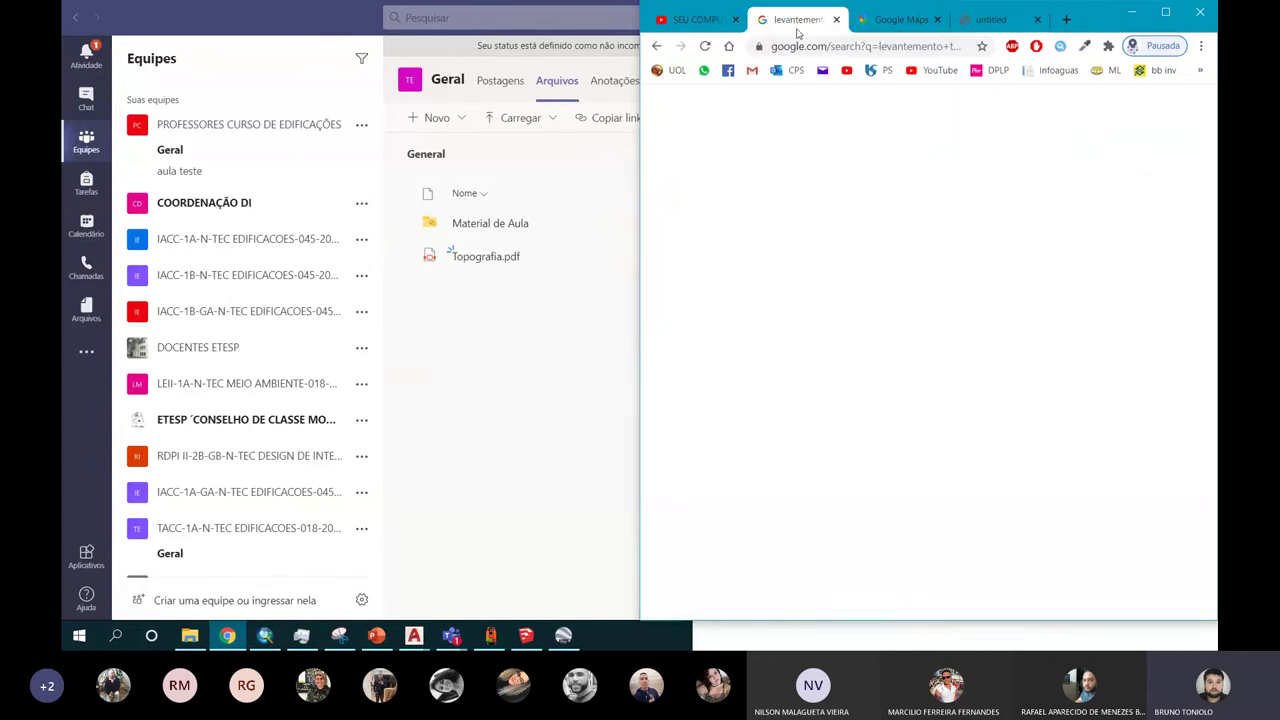
# Step: Load youtube.com in the current tab and maximize the Chrome window
pyautogui.click(837, 46)
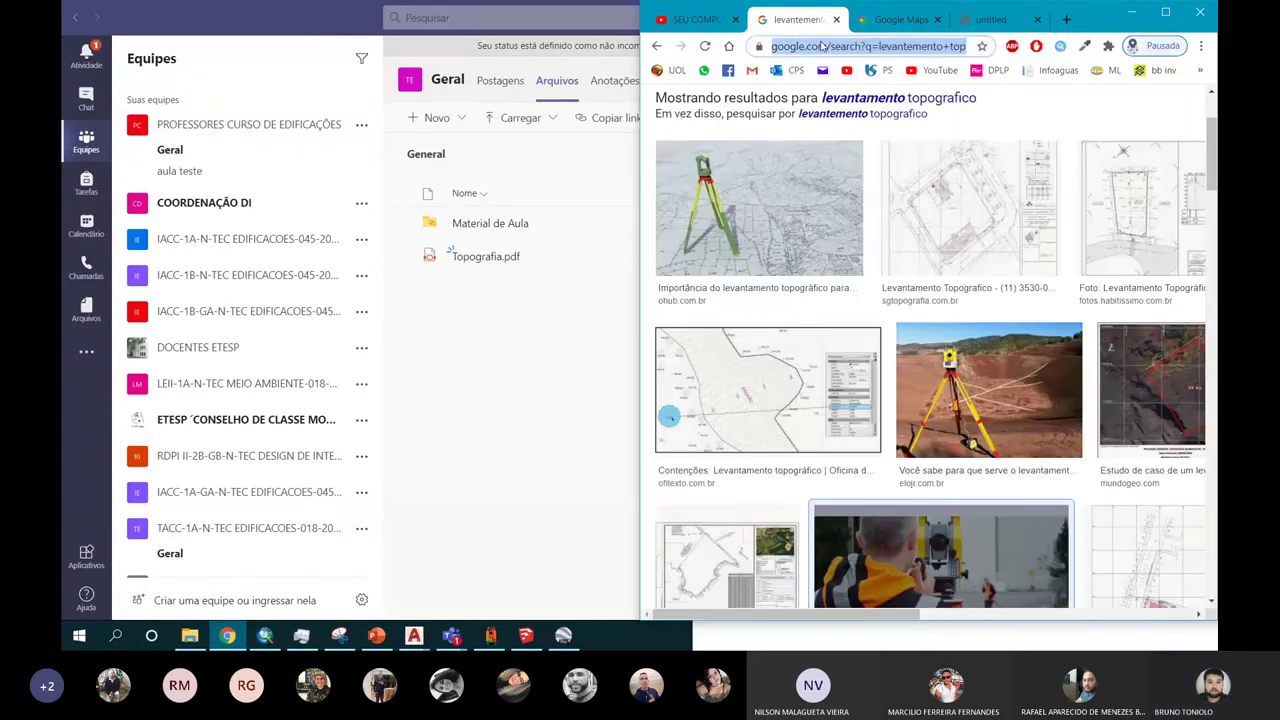
pyautogui.write('yOUTU')
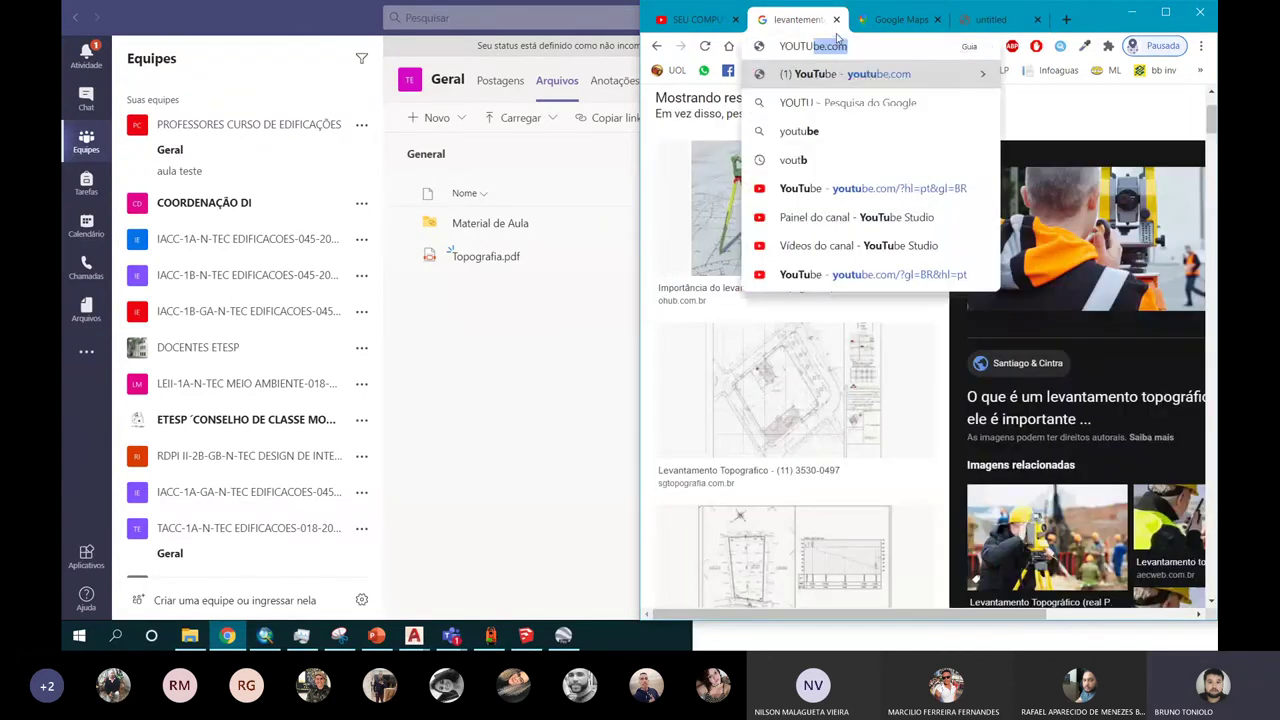
pyautogui.press('Return')
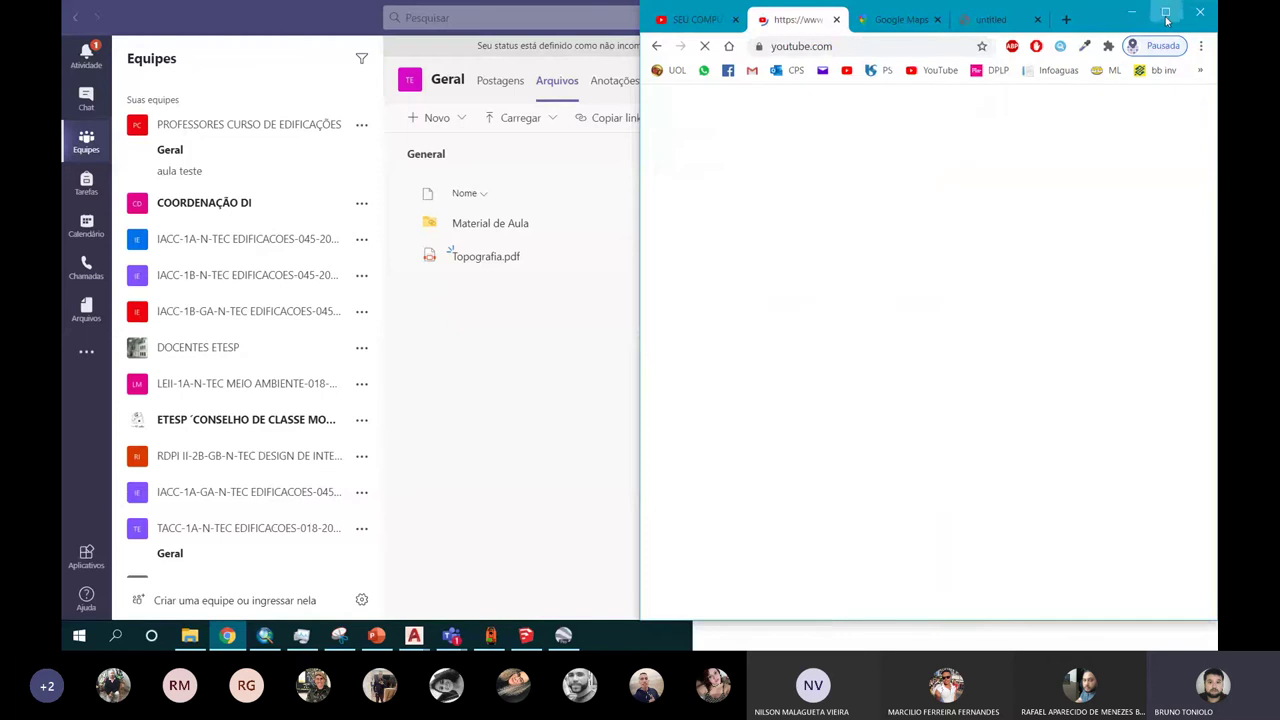
pyautogui.click(1166, 20)
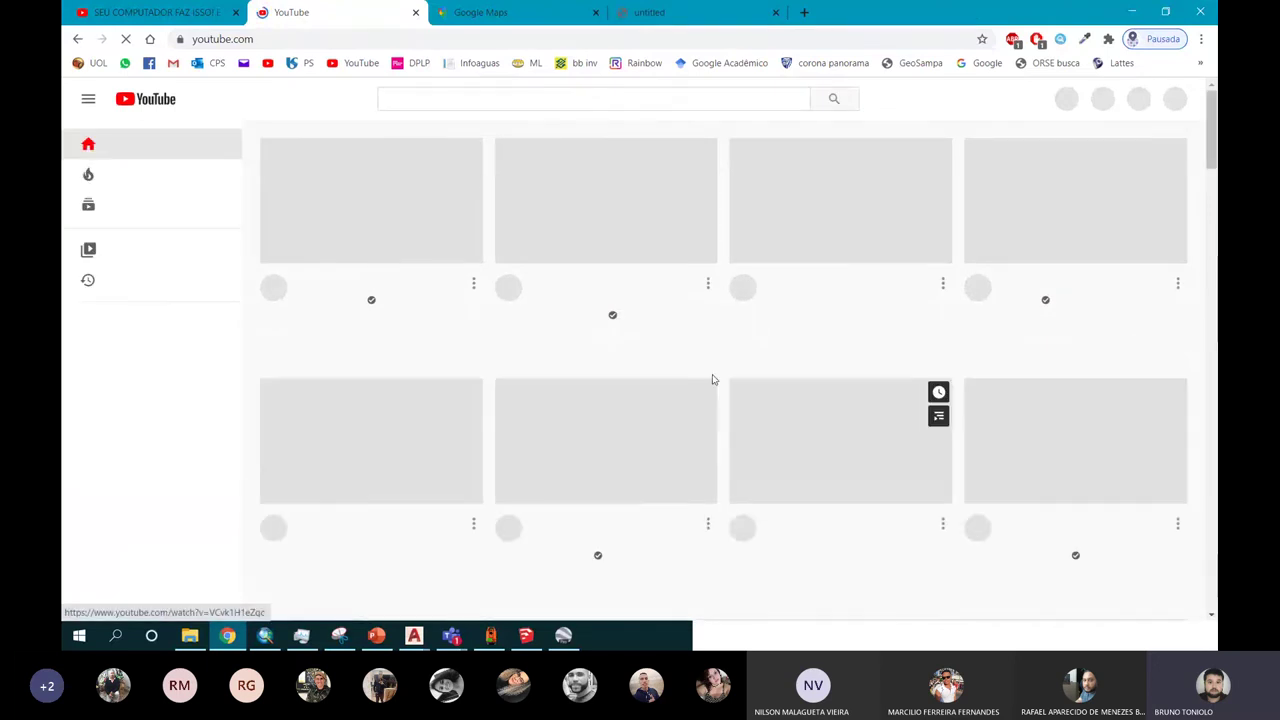
# Step: Search YouTube for 'RB CADI' and open the RB Cadi Edição de Projetos channel
pyautogui.click(392, 99)
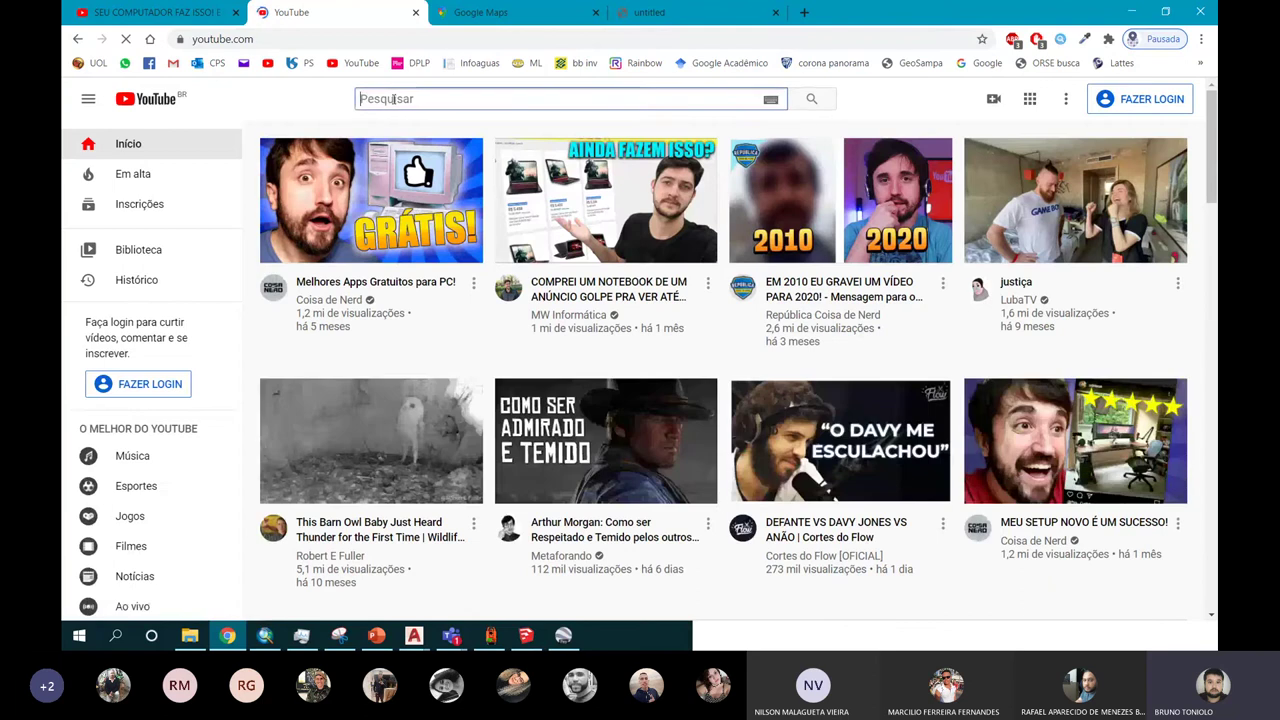
pyautogui.write('RB')
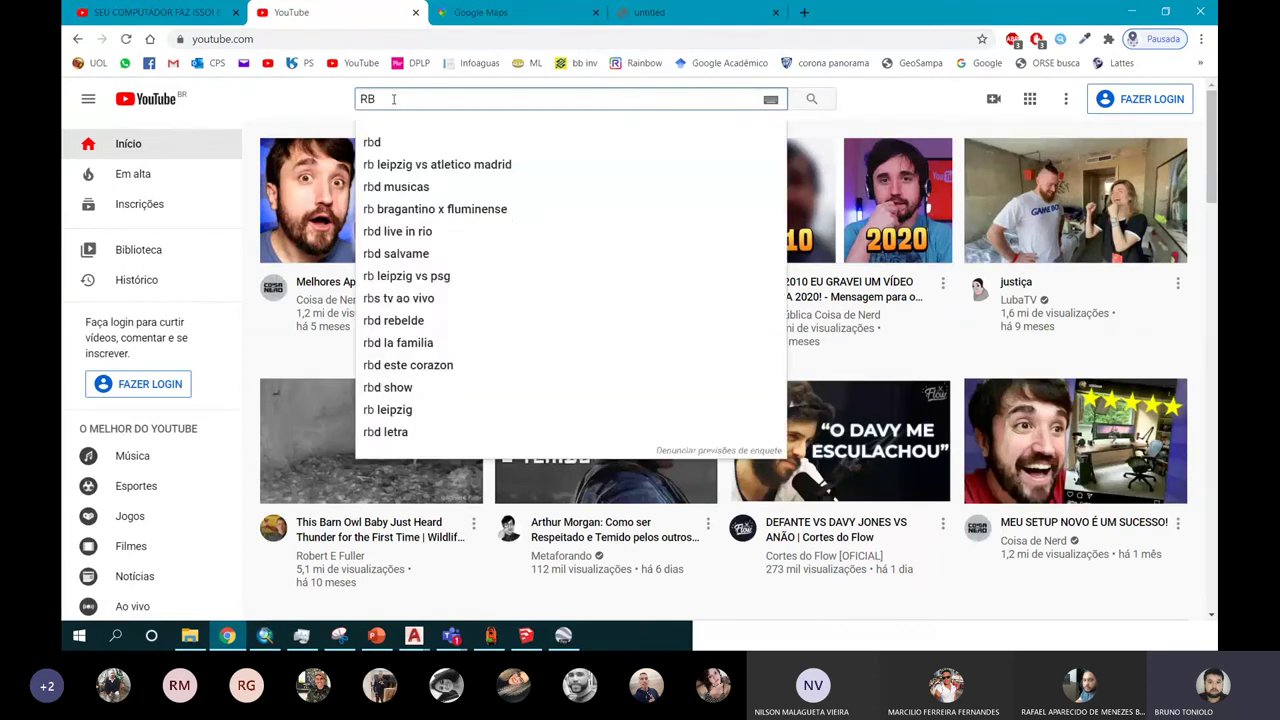
pyautogui.write(' C')
pyautogui.write('ADI')
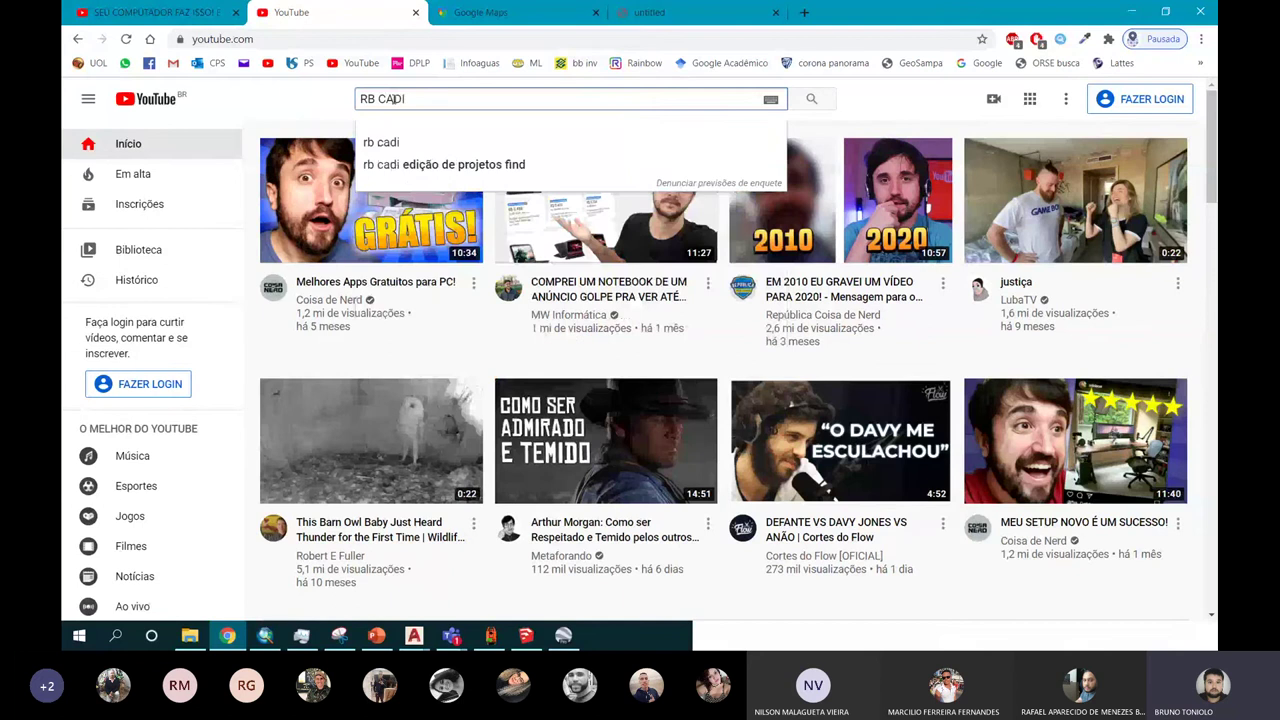
pyautogui.press('Return')
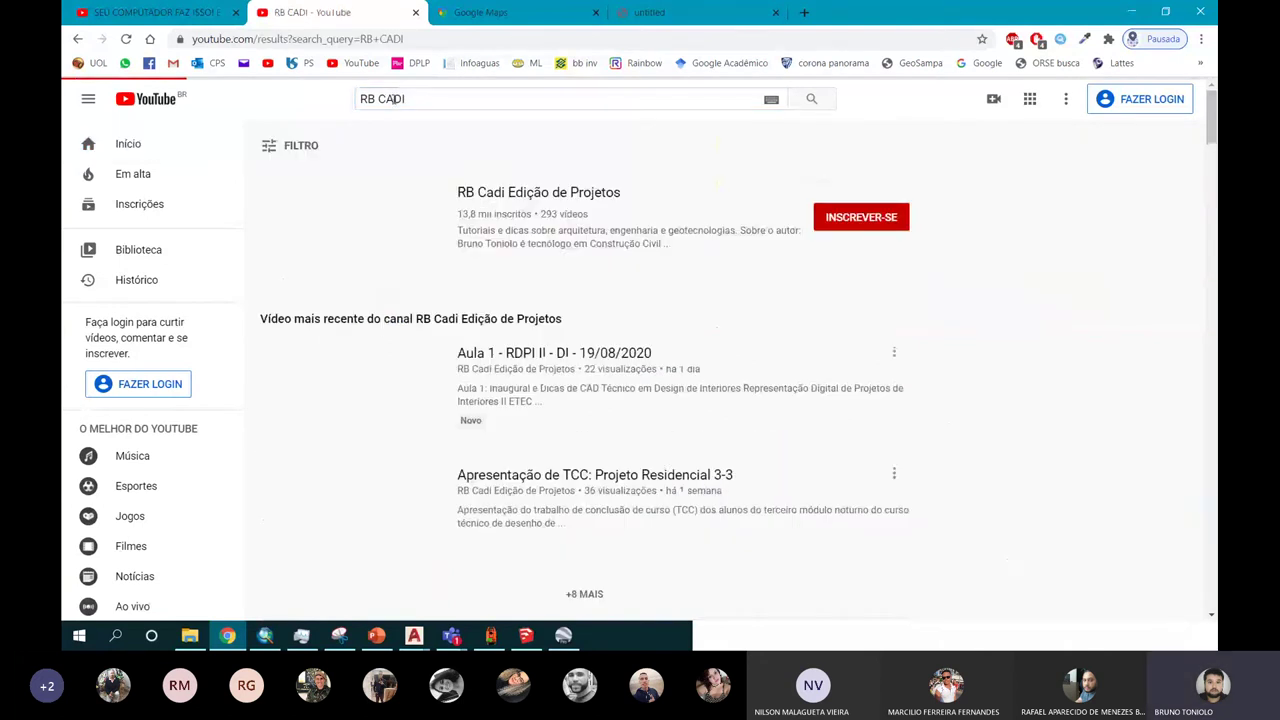
pyautogui.click(505, 203)
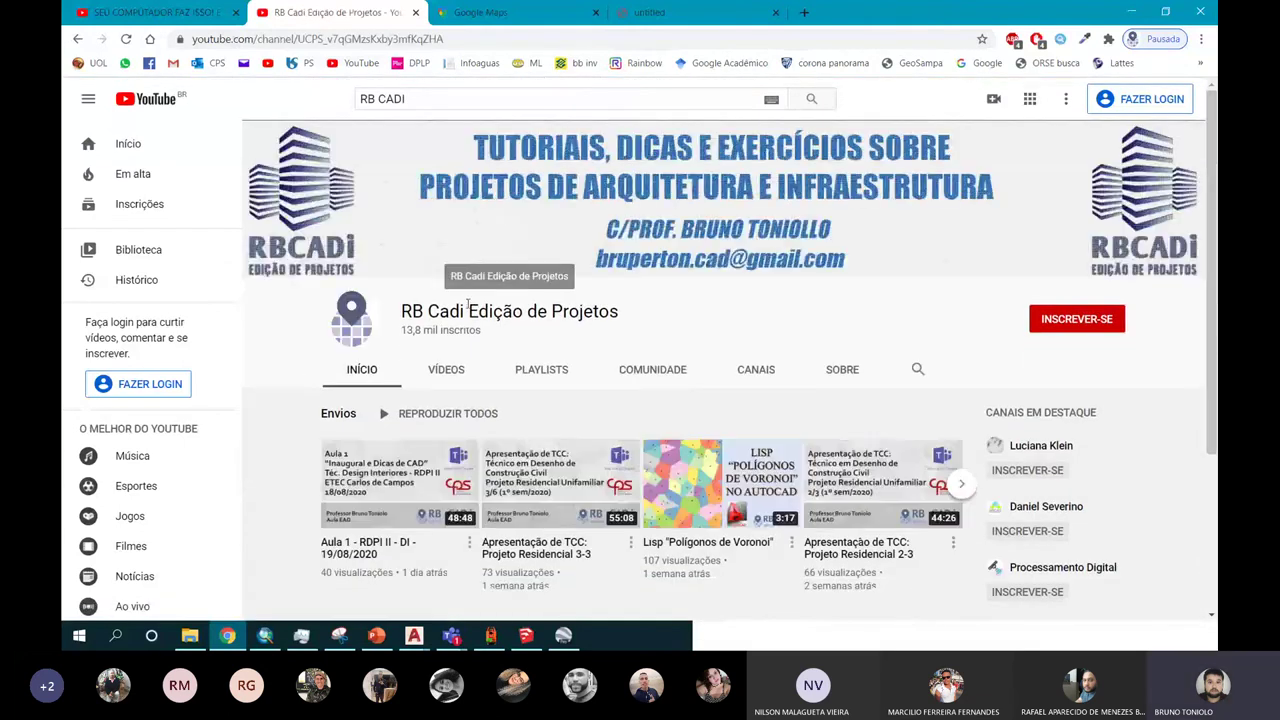
pyautogui.scroll(-1, 467, 304)
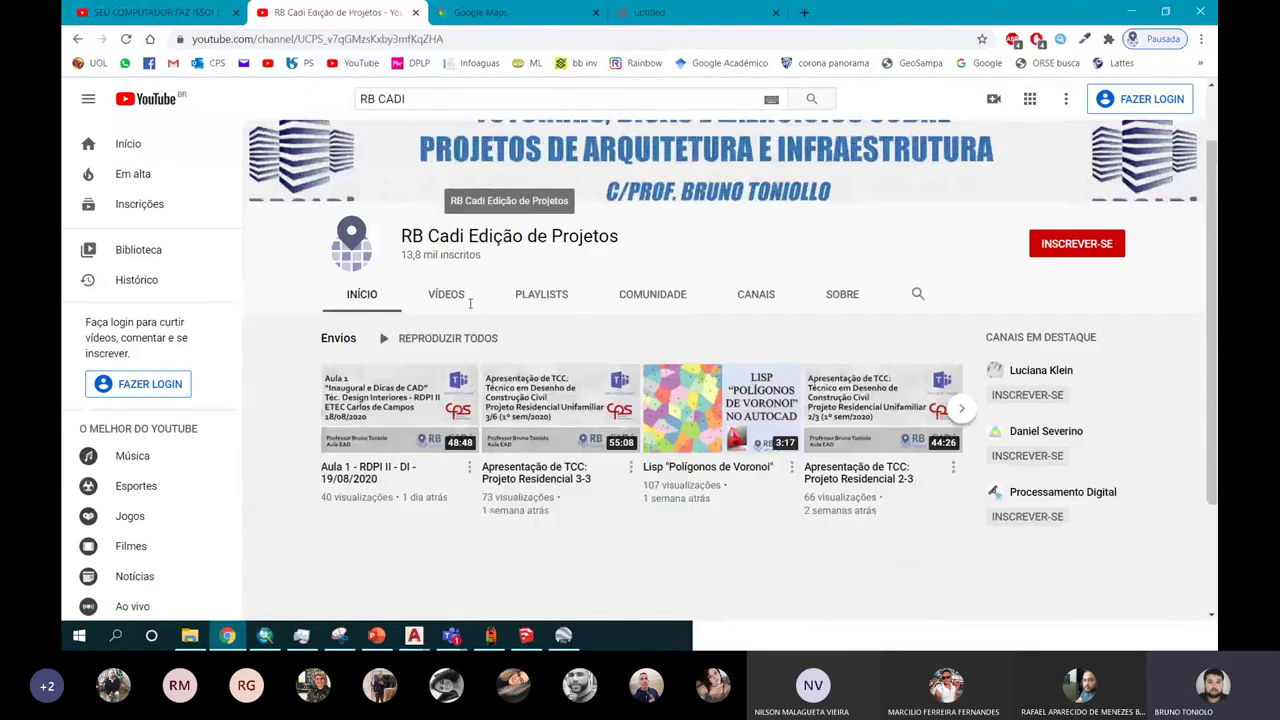
pyautogui.scroll(-1, 470, 270)
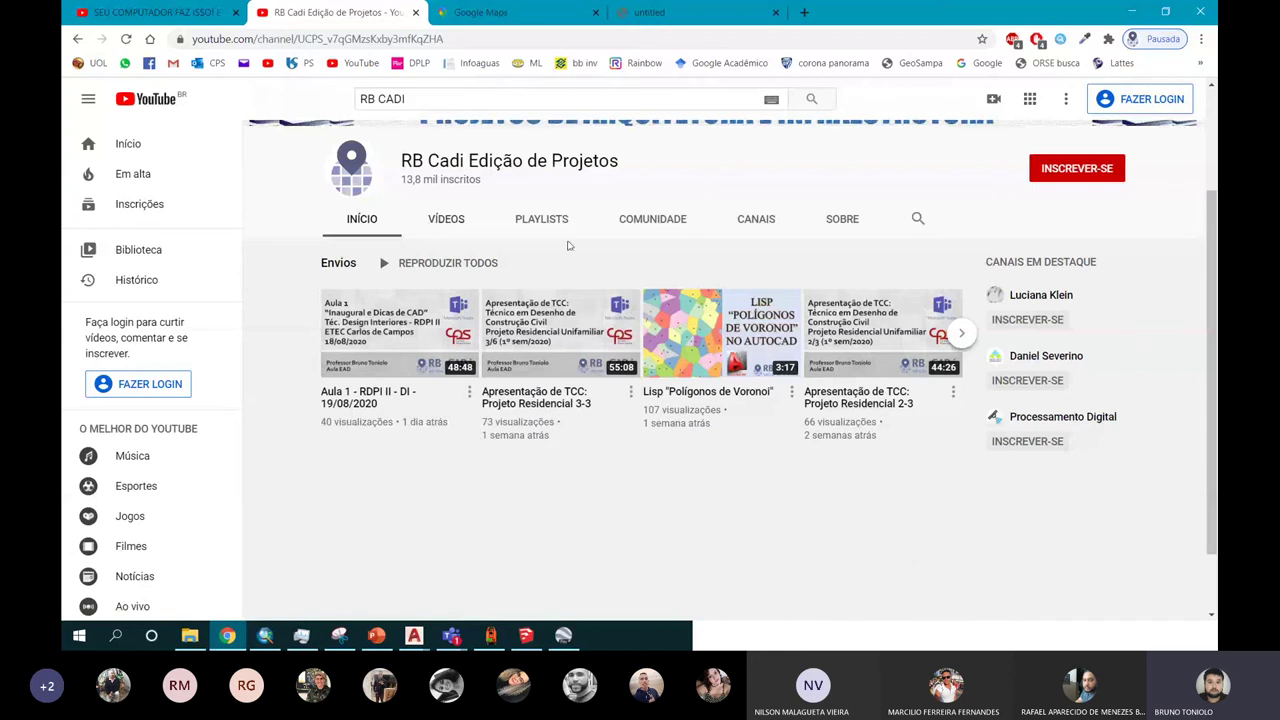
# Step: Browse the channel's playlists and start the Exercícios Propostos AutoCad 2D playlist
pyautogui.click(545, 220)
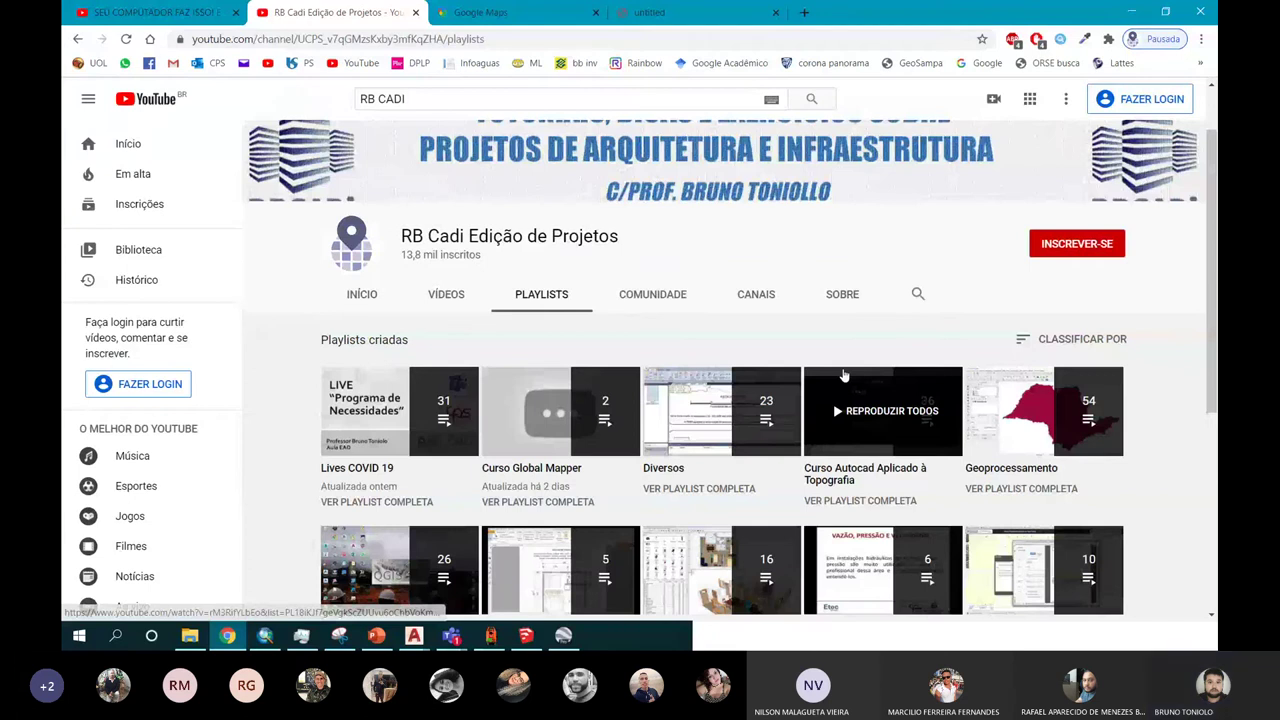
pyautogui.scroll(-2, 843, 375)
pyautogui.scroll(-2, 638, 353)
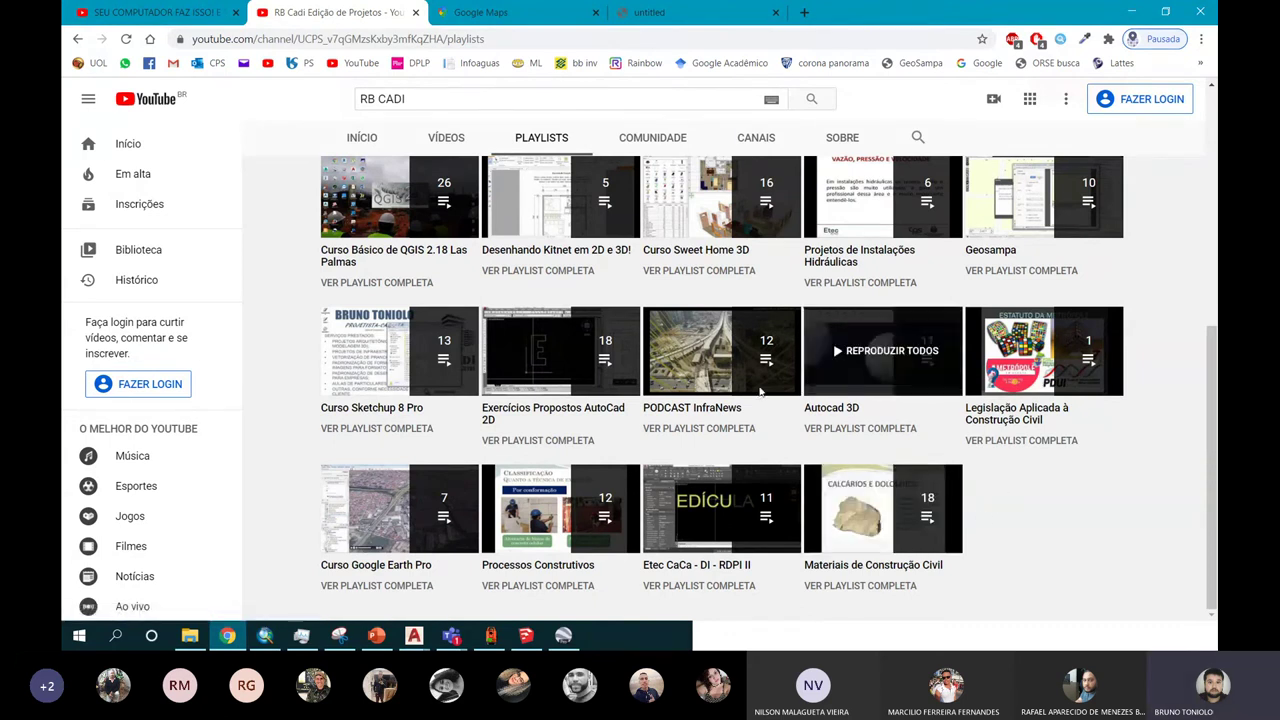
pyautogui.moveTo(560, 352)
pyautogui.click(565, 406)
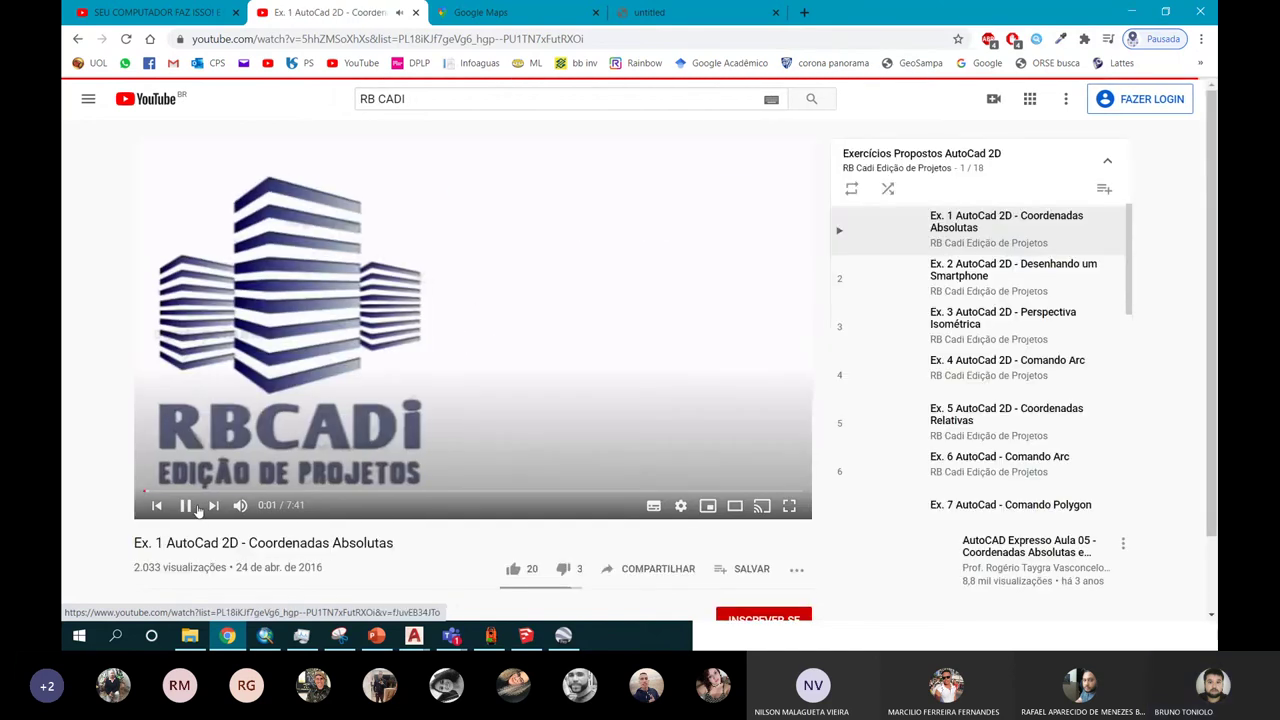
# Step: Shrink the playing 'Ex. 1' video to the miniplayer and return to the channel's playlists
pyautogui.scroll(-3, 970, 350)
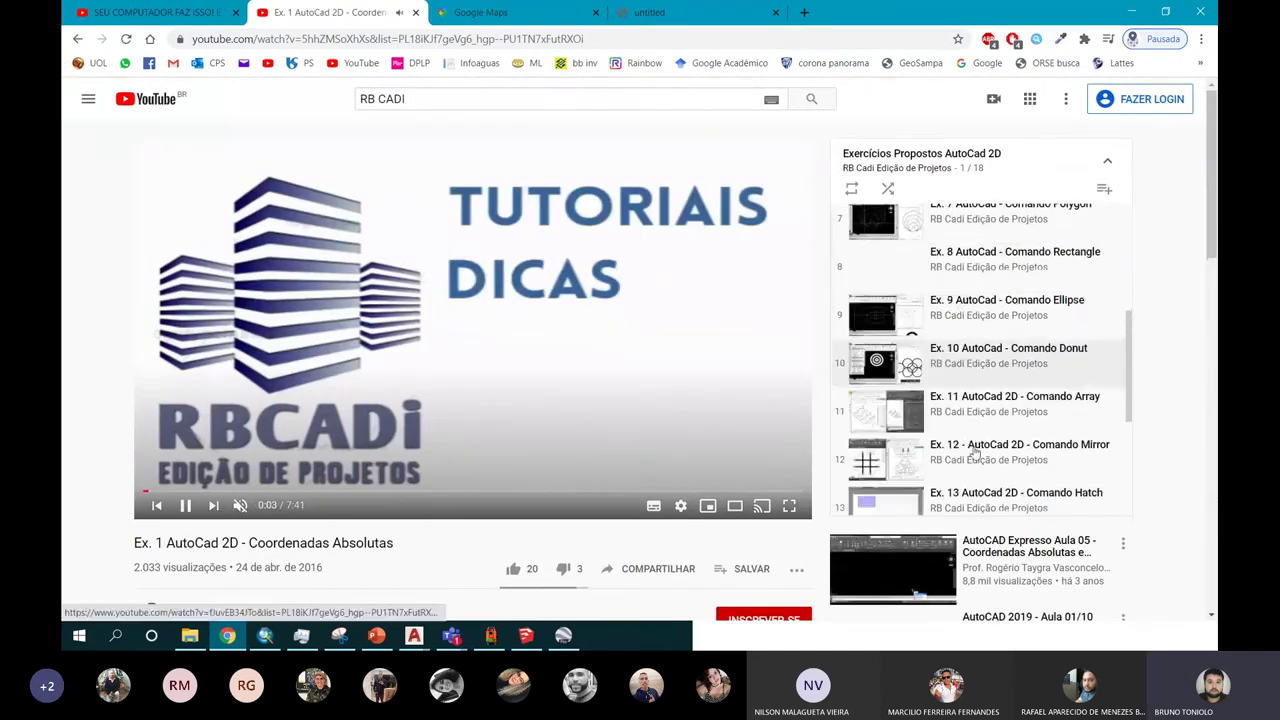
pyautogui.scroll(-3, 975, 440)
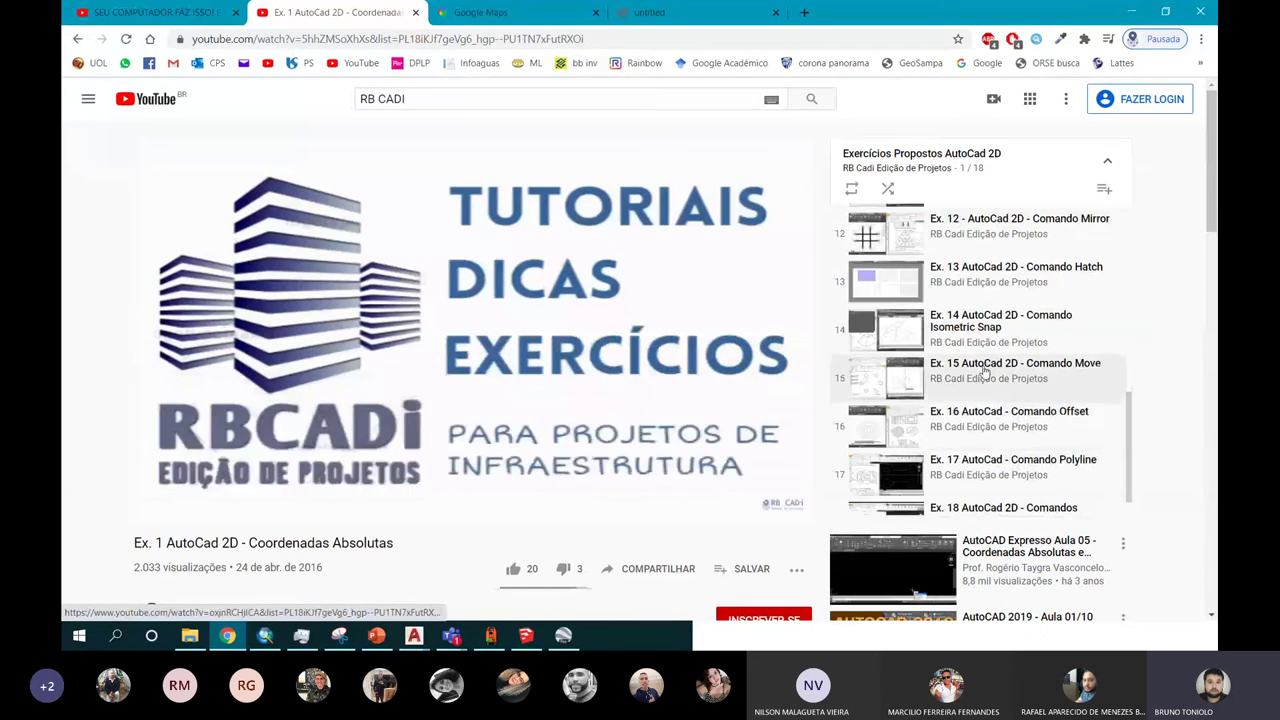
pyautogui.scroll(4, 988, 330)
pyautogui.click(78, 39)
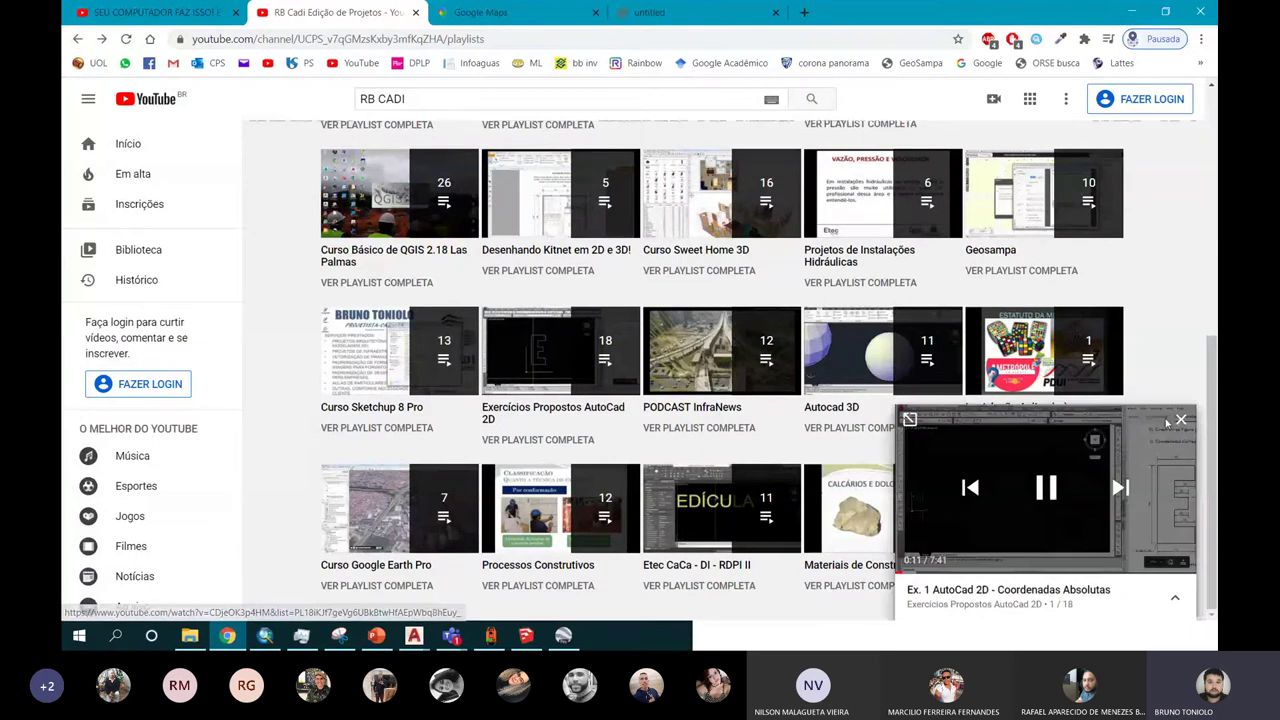
# Step: Close the miniplayer and scroll through the RB Cadi playlist grid
pyautogui.click(1180, 420)
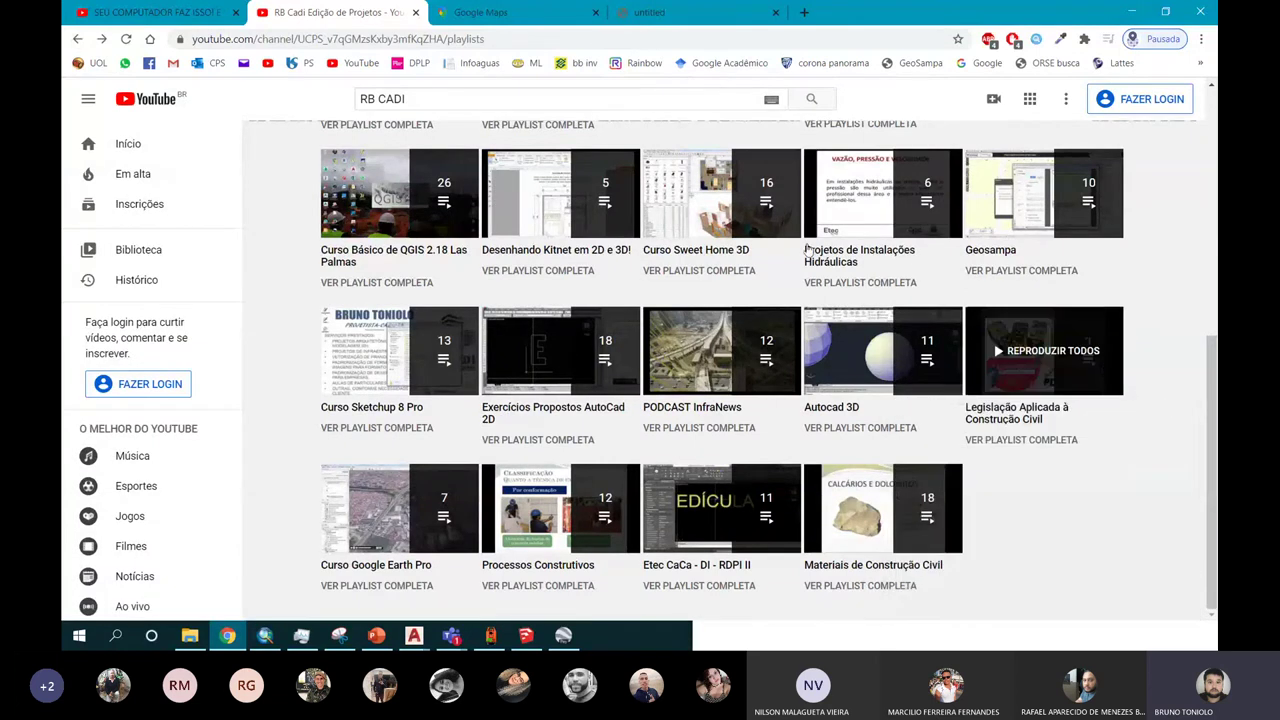
pyautogui.scroll(2, 808, 250)
pyautogui.scroll(-2, 812, 278)
pyautogui.moveTo(883, 193)
pyautogui.scroll(1, 566, 317)
pyautogui.scroll(1, 700, 310)
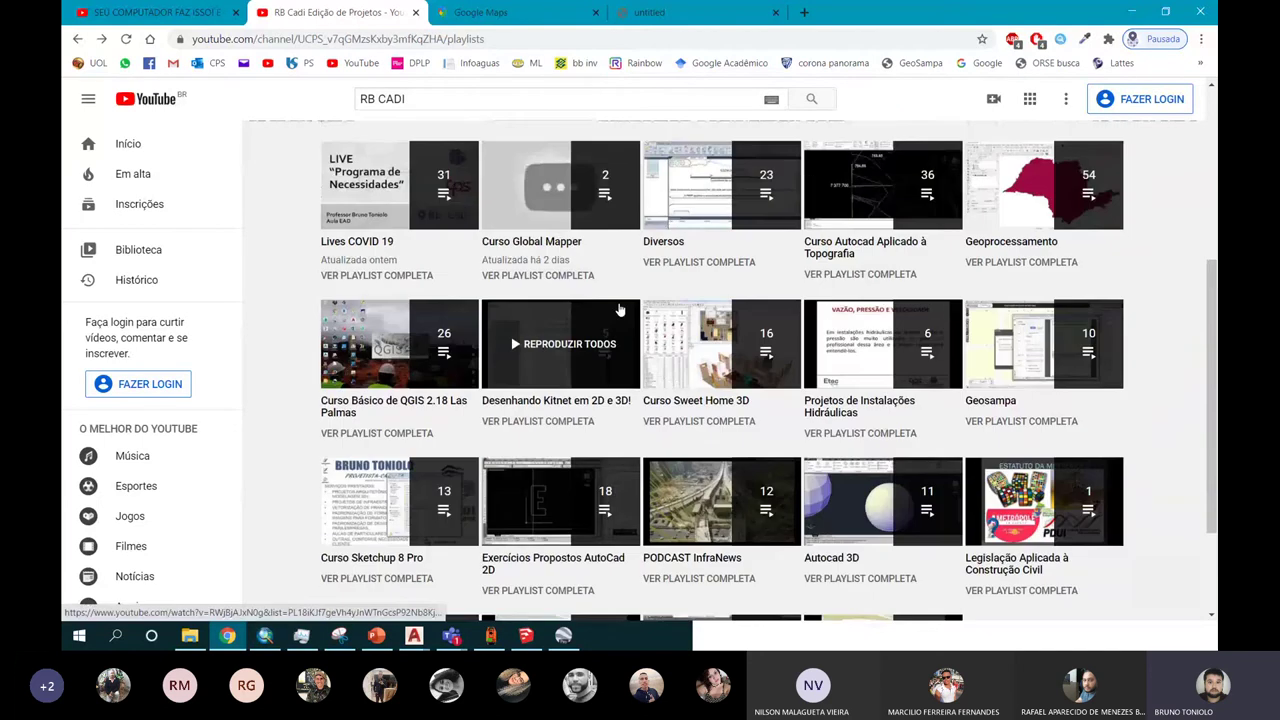
pyautogui.scroll(1, 852, 300)
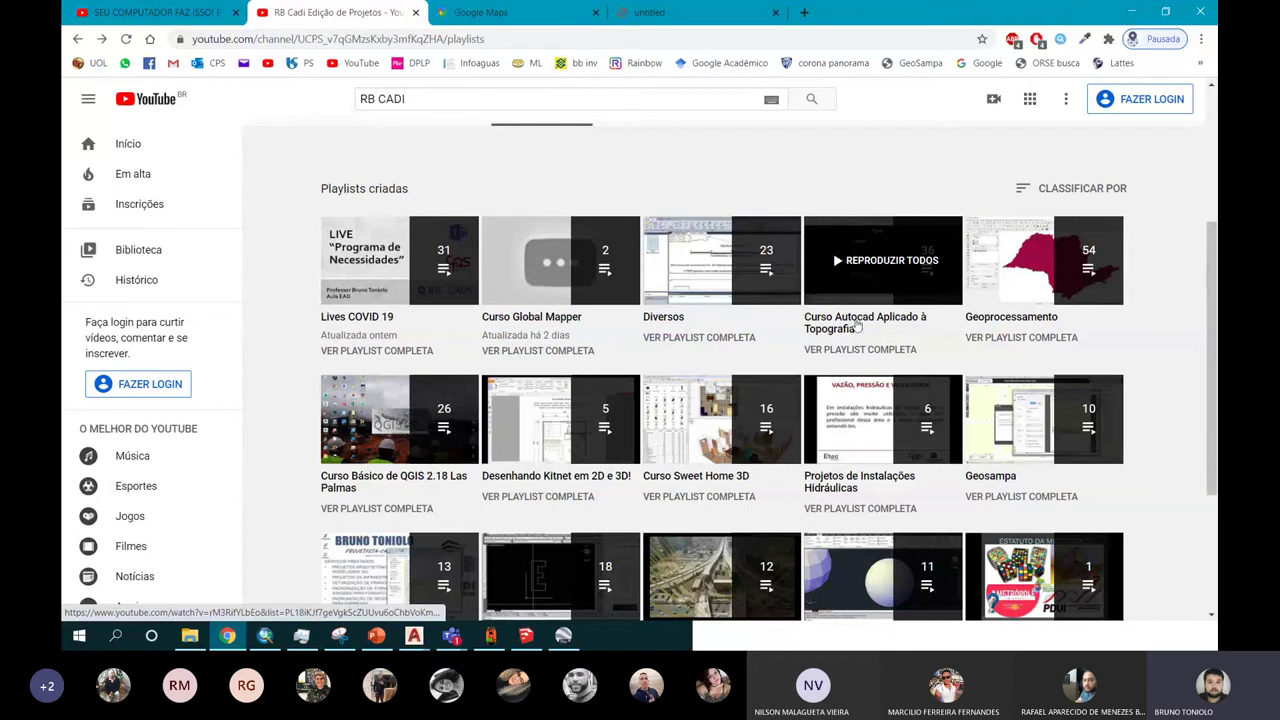
# Step: Finish browsing the playlists and bring up the TACC folder over Google Earth Pro
pyautogui.scroll(-2, 866, 310)
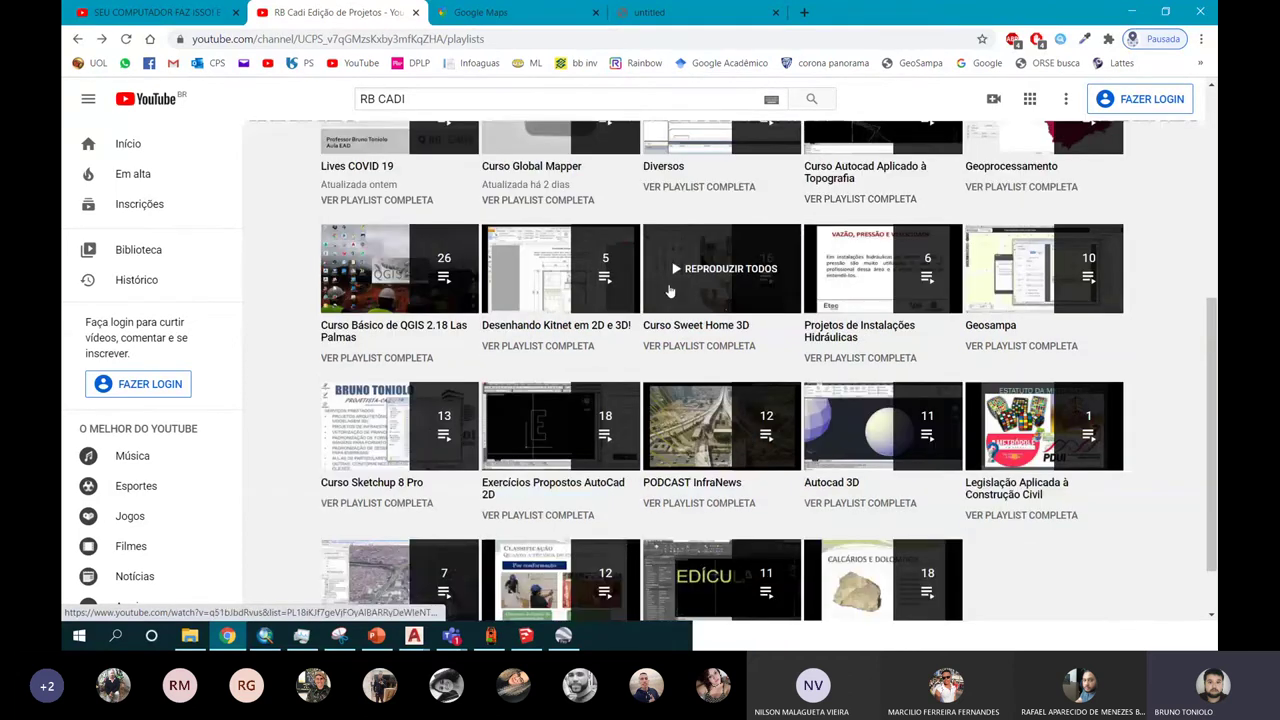
pyautogui.scroll(1, 935, 350)
pyautogui.scroll(-1, 938, 352)
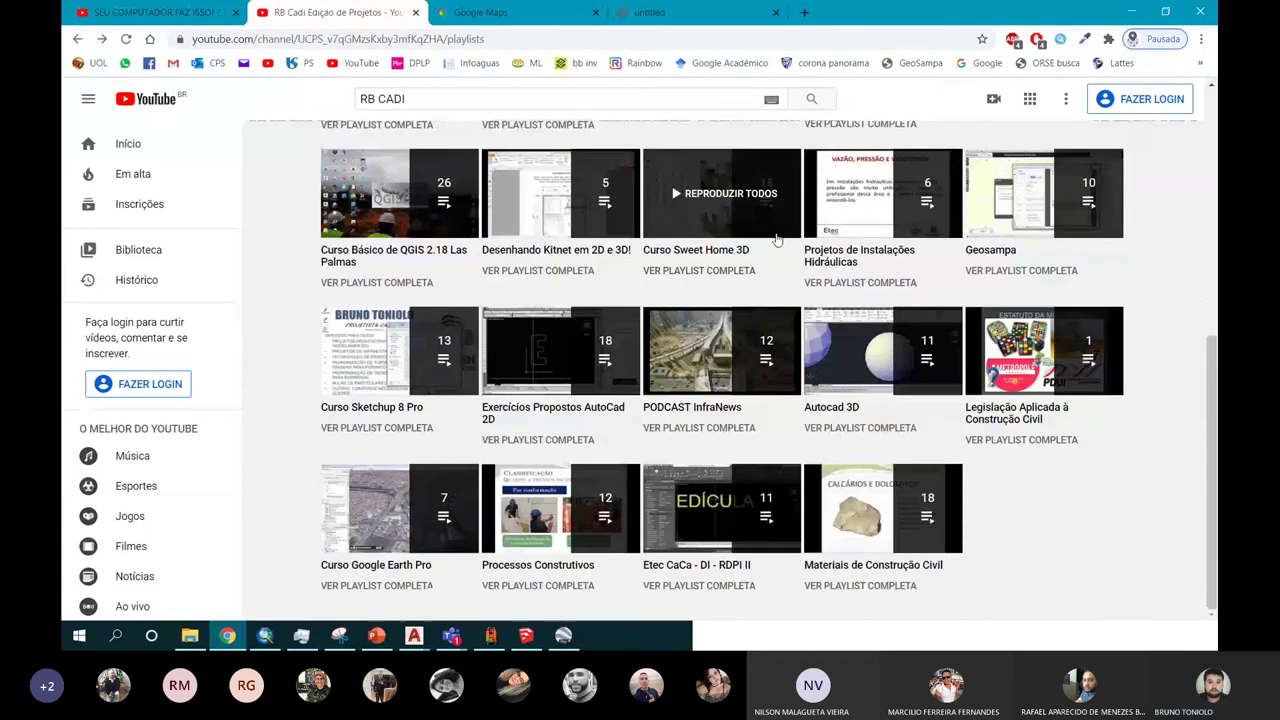
pyautogui.scroll(2, 811, 286)
pyautogui.scroll(-2, 811, 286)
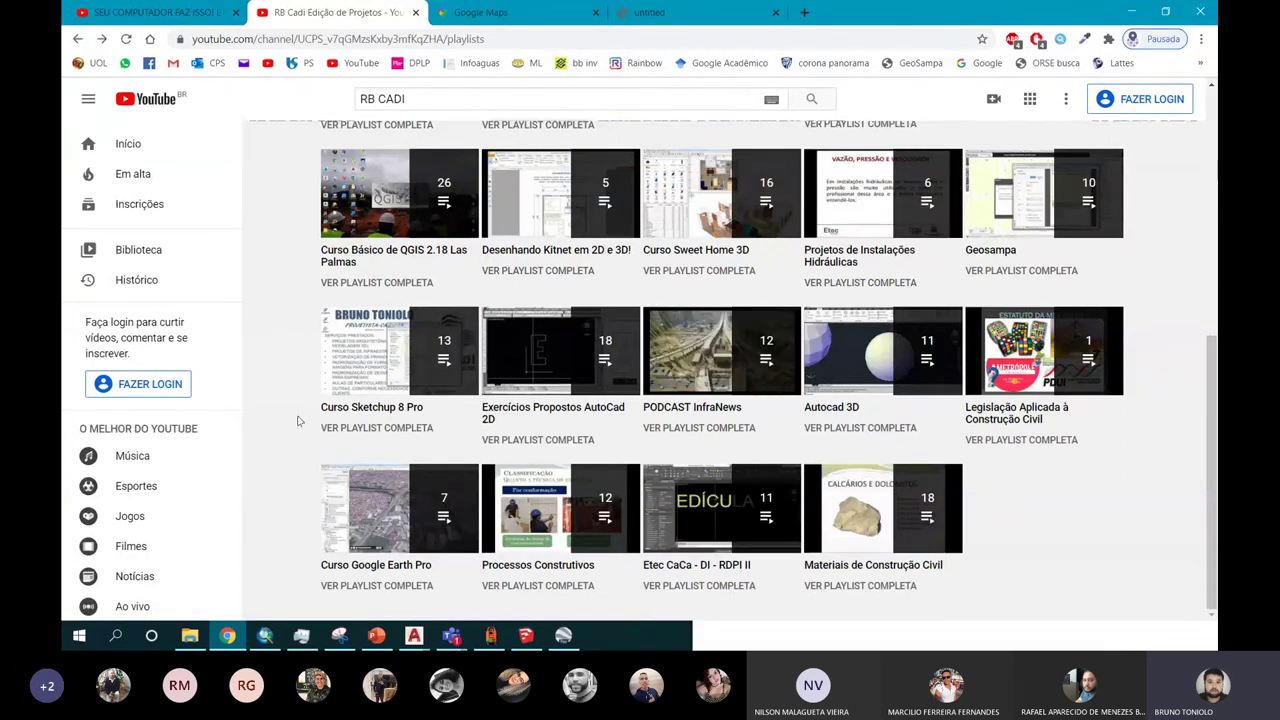
pyautogui.click(572, 642)
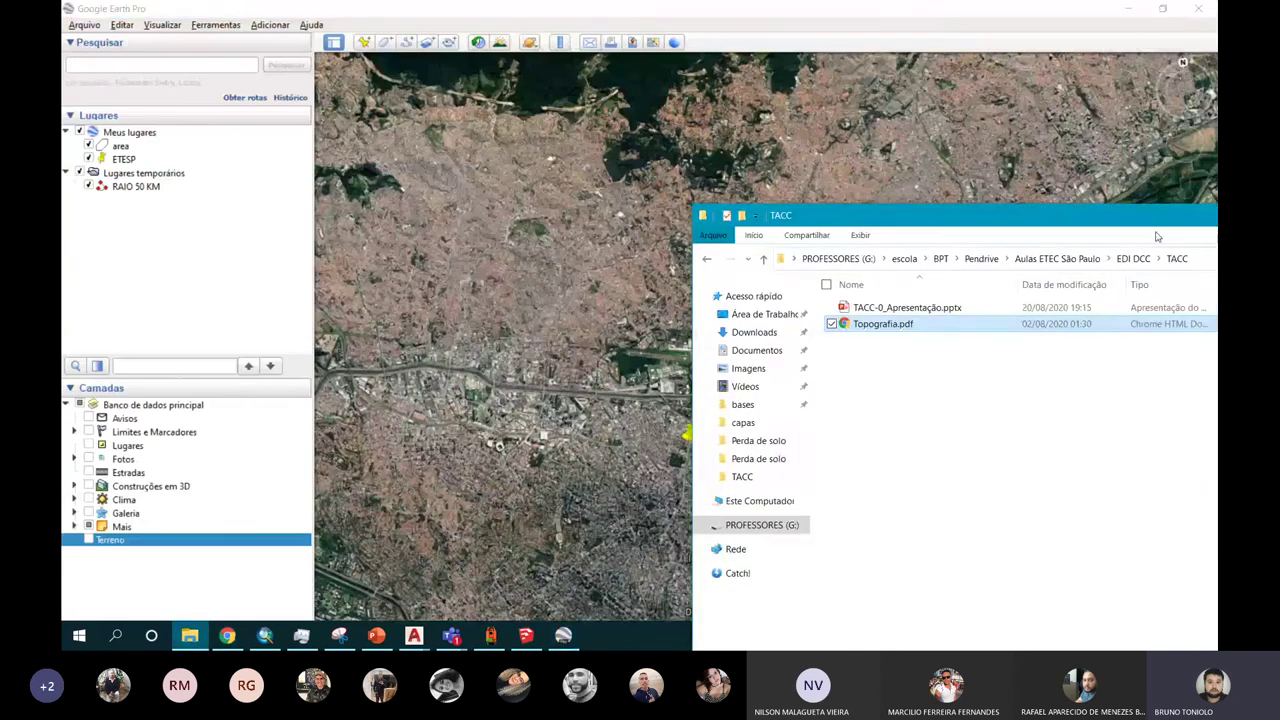
# Step: Move the TACC folder aside, then view the AutoCAD TERRENO.dwg and SketchUp Pro 2020 windows
pyautogui.moveTo(1157, 236); pyautogui.dragTo(826, 207)
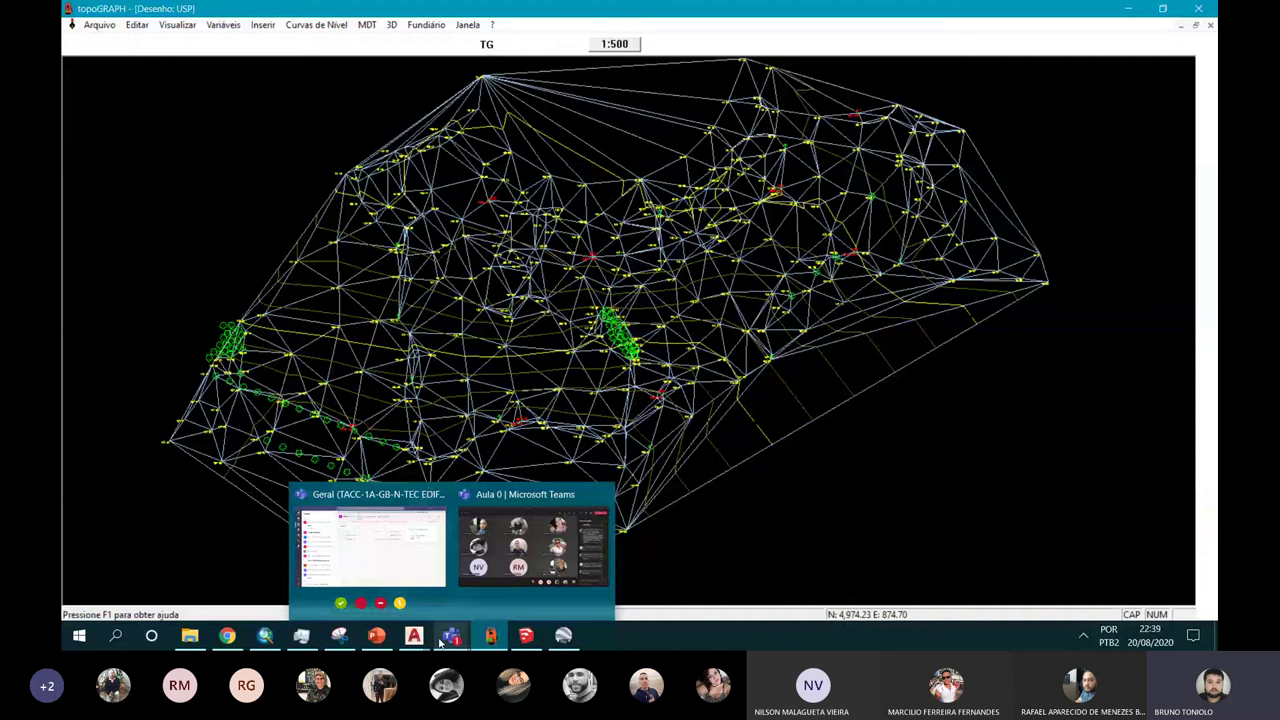
pyautogui.click(414, 636)
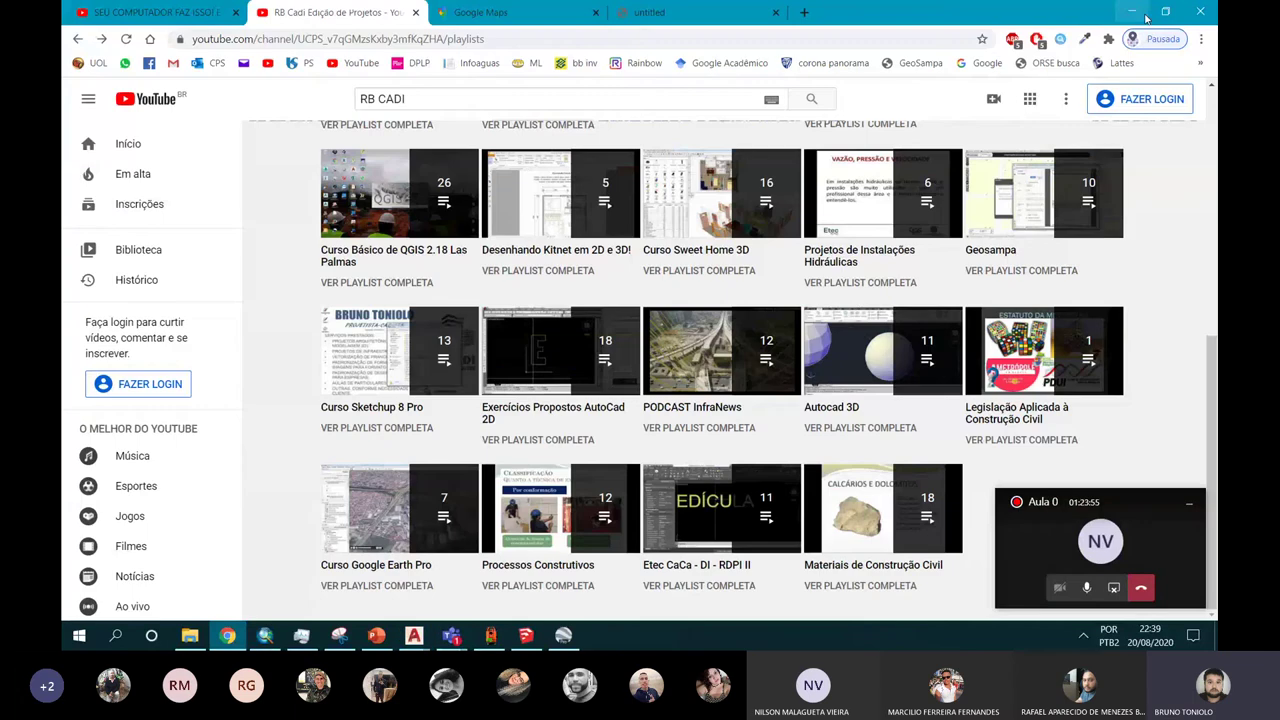
pyautogui.click(1146, 17)
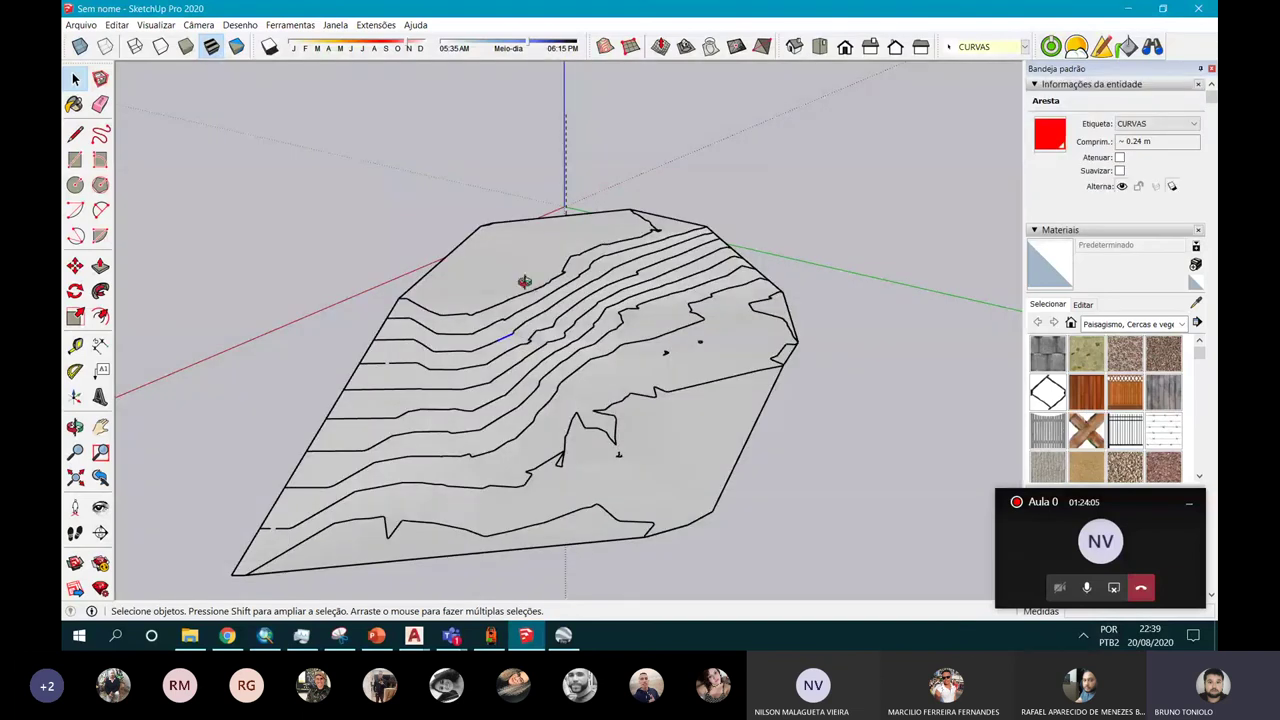
pyautogui.moveTo(523, 280)
pyautogui.mouseDown(button='middle')
pyautogui.moveTo(742, 163)
pyautogui.moveTo(840, 292)
pyautogui.mouseUp(button='middle')
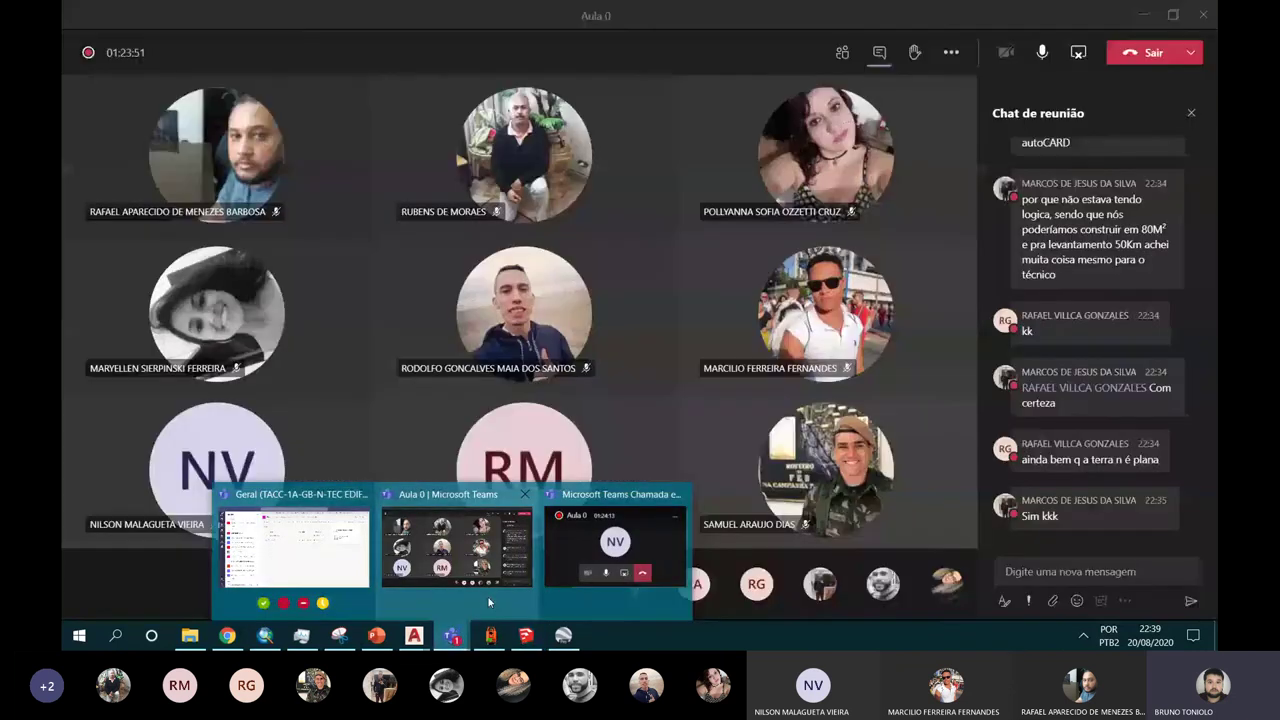
# Step: Check Topografia.pdf in the Geral Files window, then switch back to the Aula 0 meeting
pyautogui.click(460, 530)
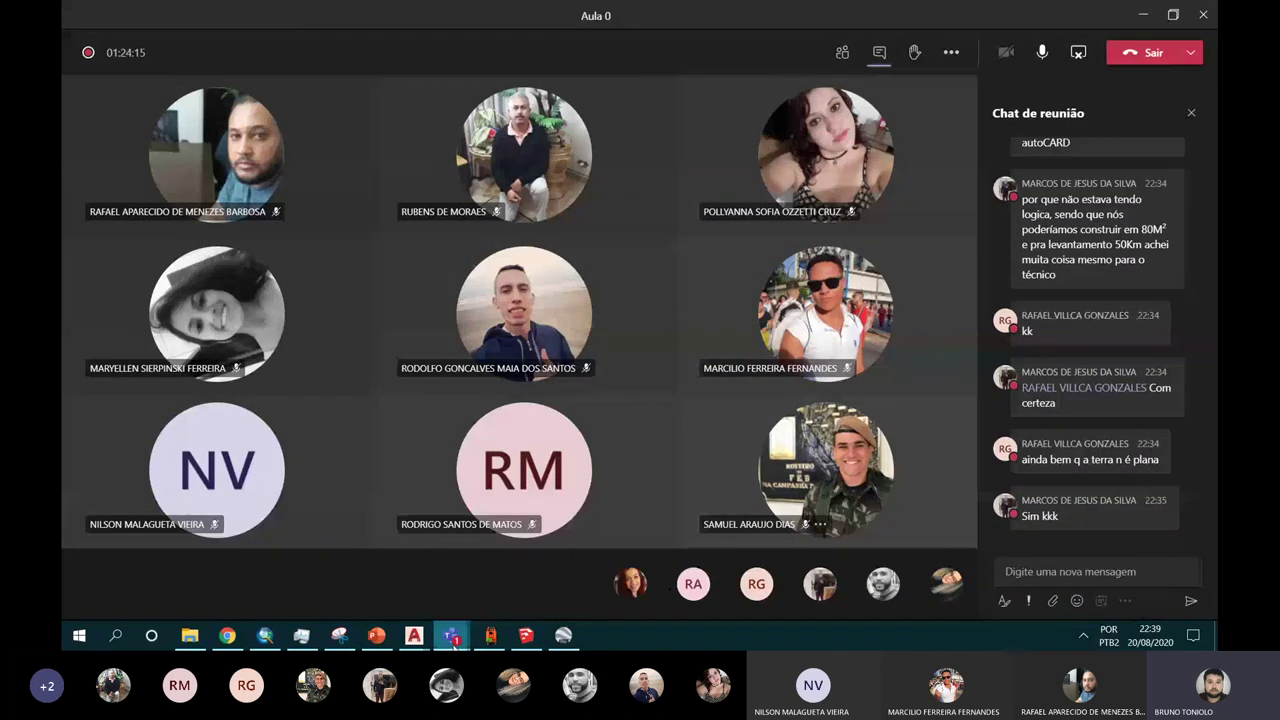
pyautogui.click(380, 547)
pyautogui.moveTo(452, 635)
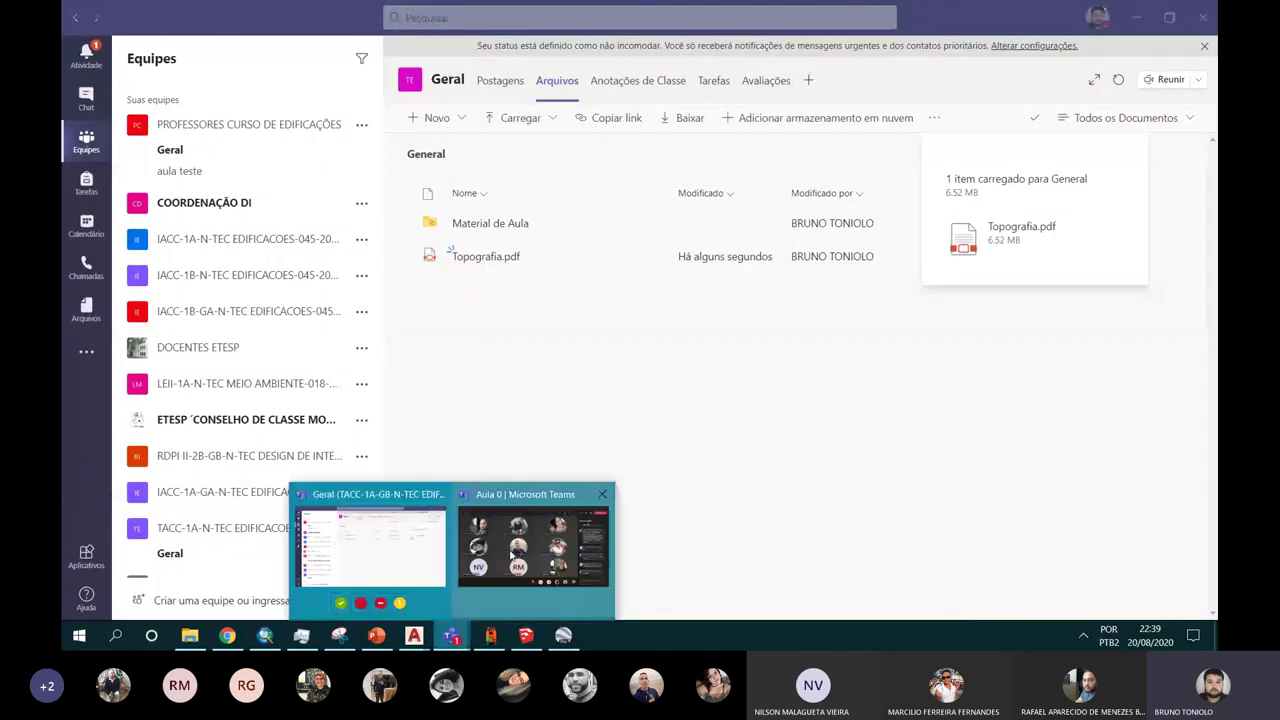
pyautogui.click(512, 554)
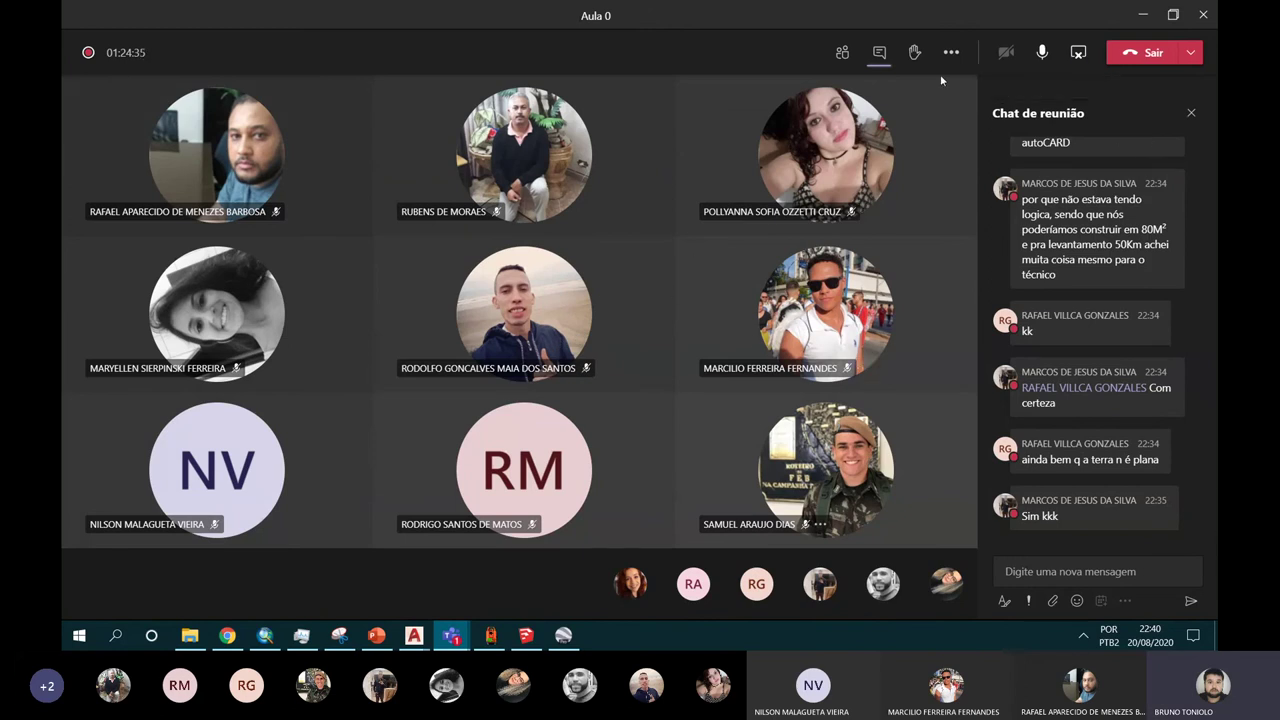
pyautogui.scroll(3, 1066, 184)
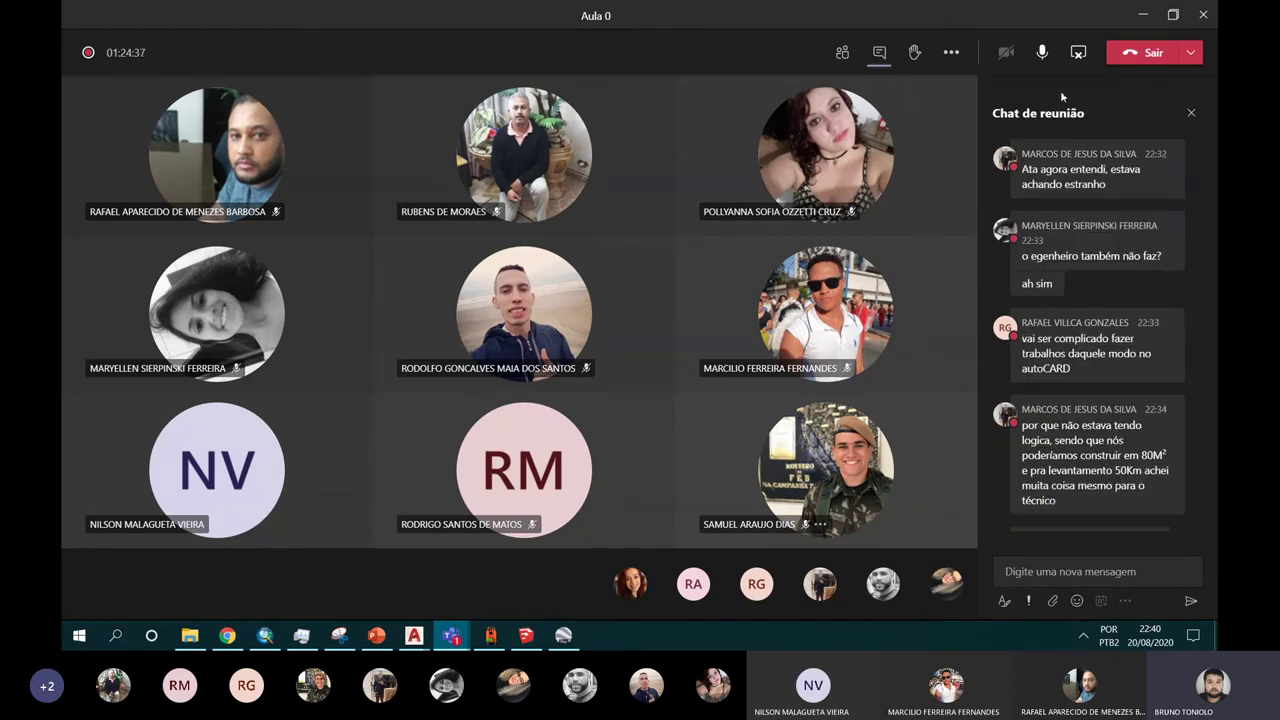
pyautogui.scroll(3, 1066, 184)
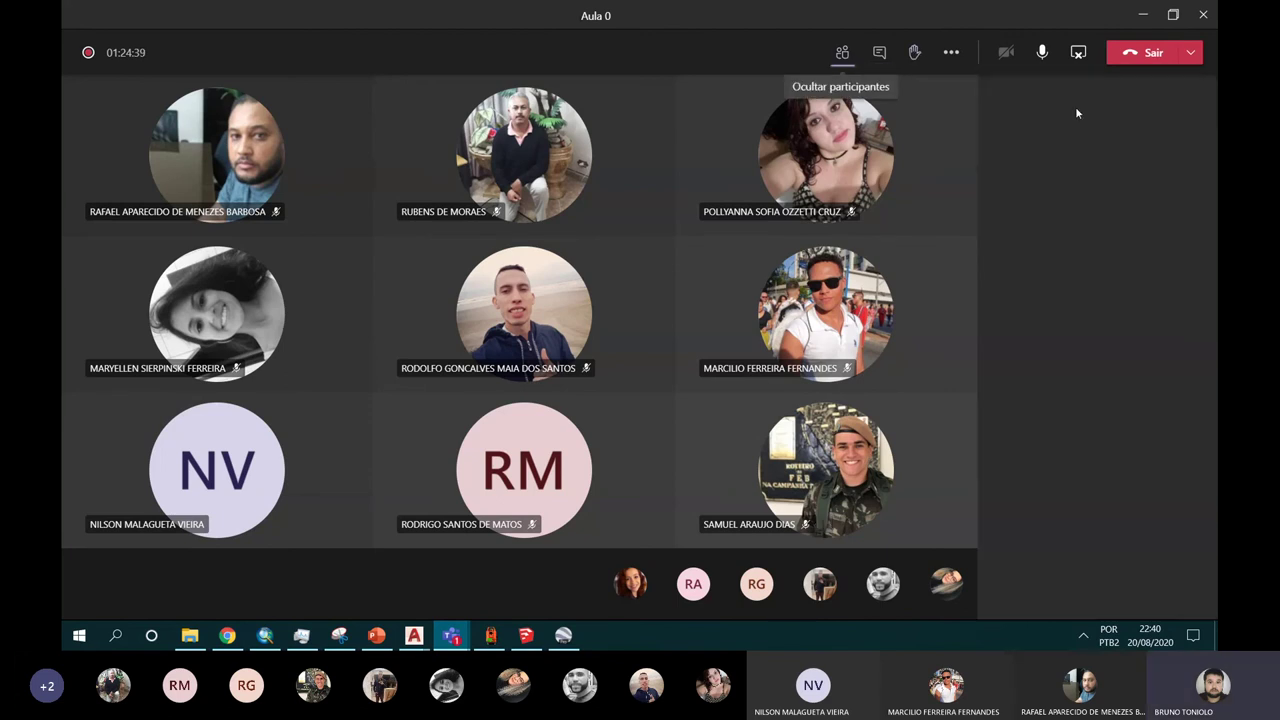
# Step: Download the attendance list, reopen the meeting chat, and choose Parar gravação from More actions
pyautogui.click(1167, 113)
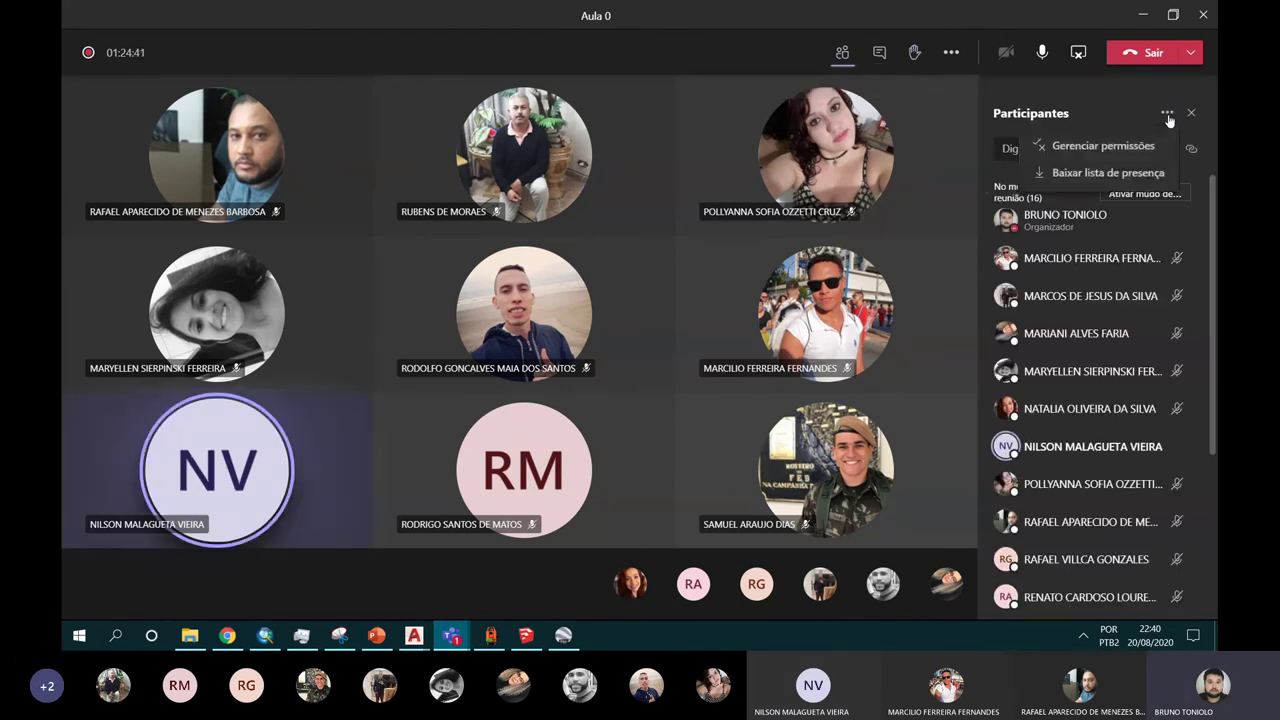
pyautogui.click(1106, 172)
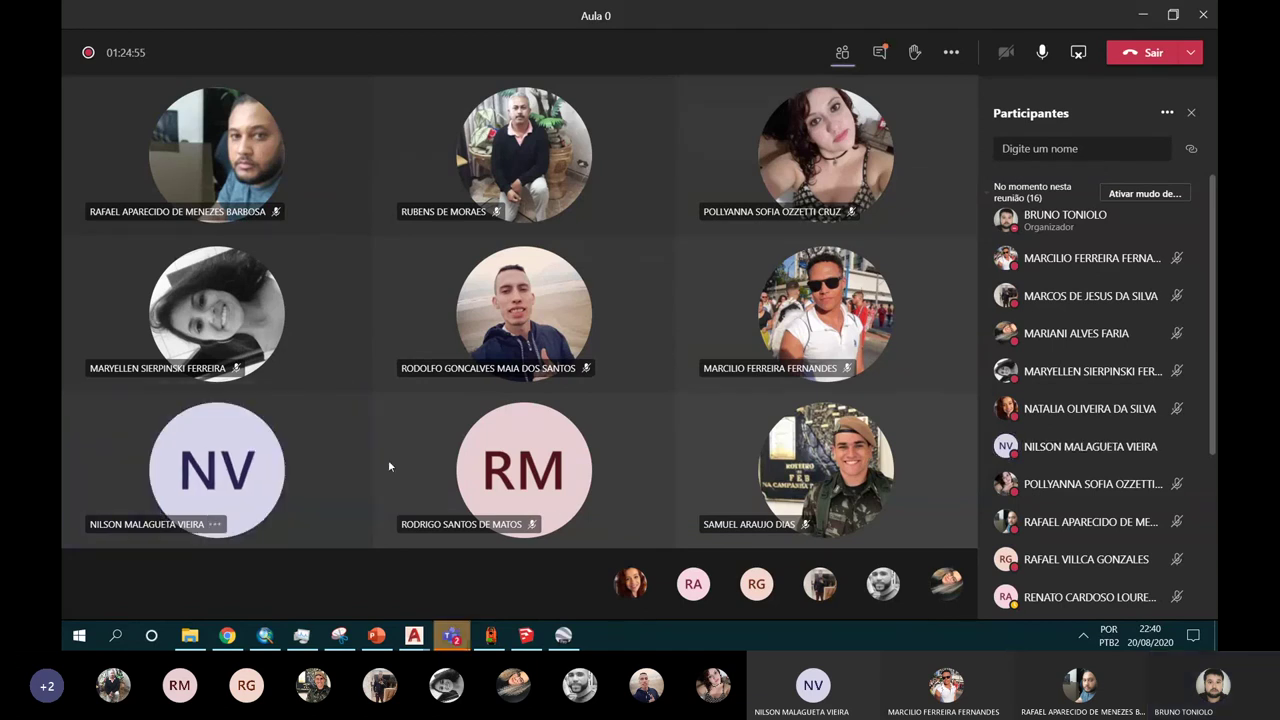
pyautogui.moveTo(452, 635)
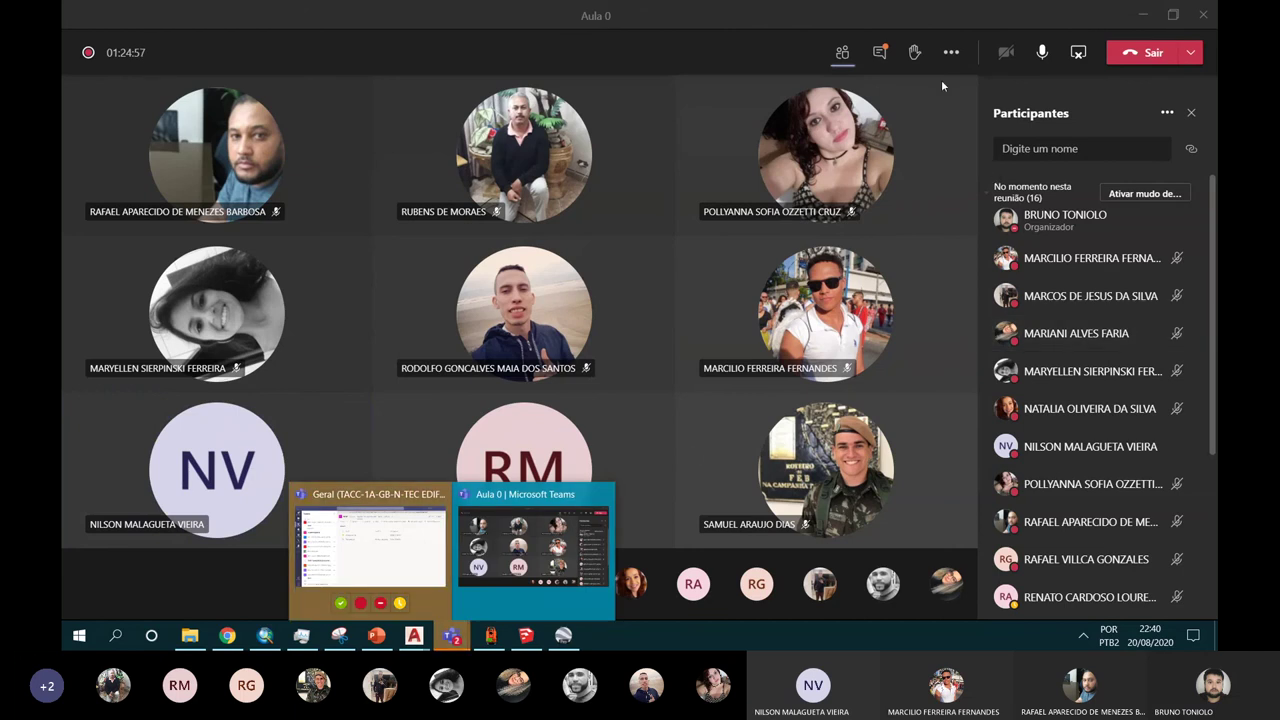
pyautogui.click(884, 58)
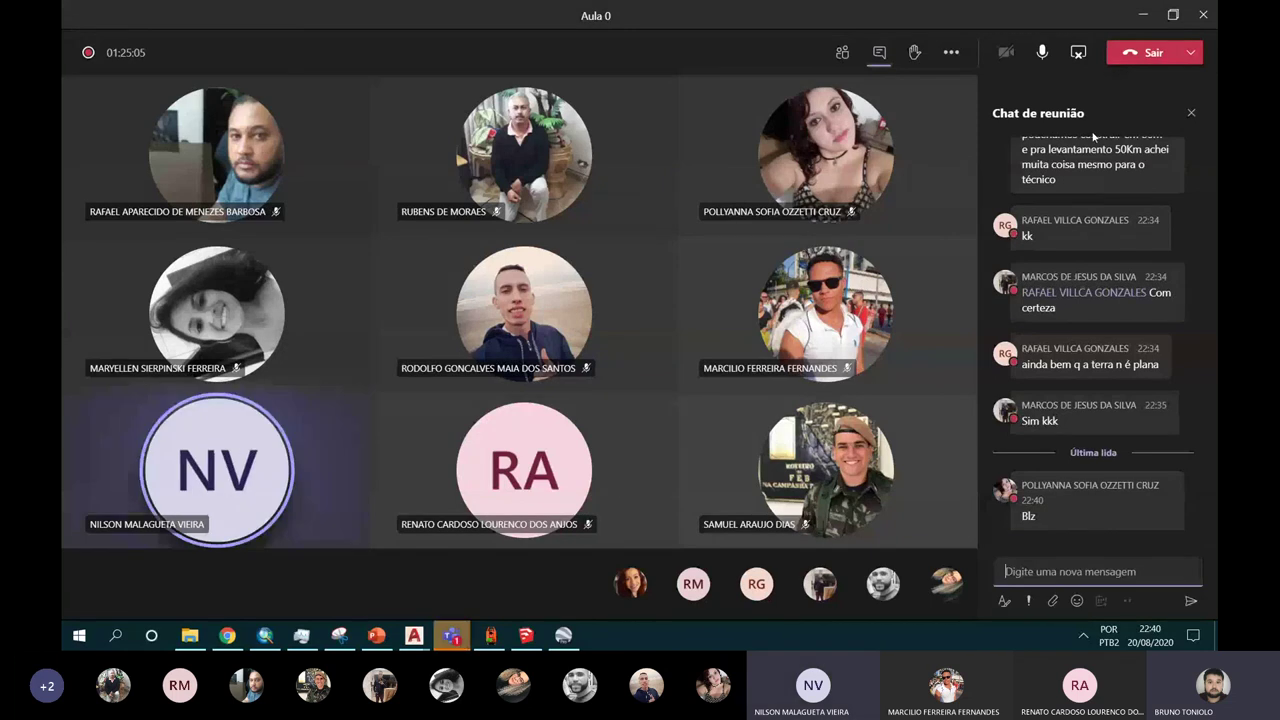
pyautogui.click(951, 52)
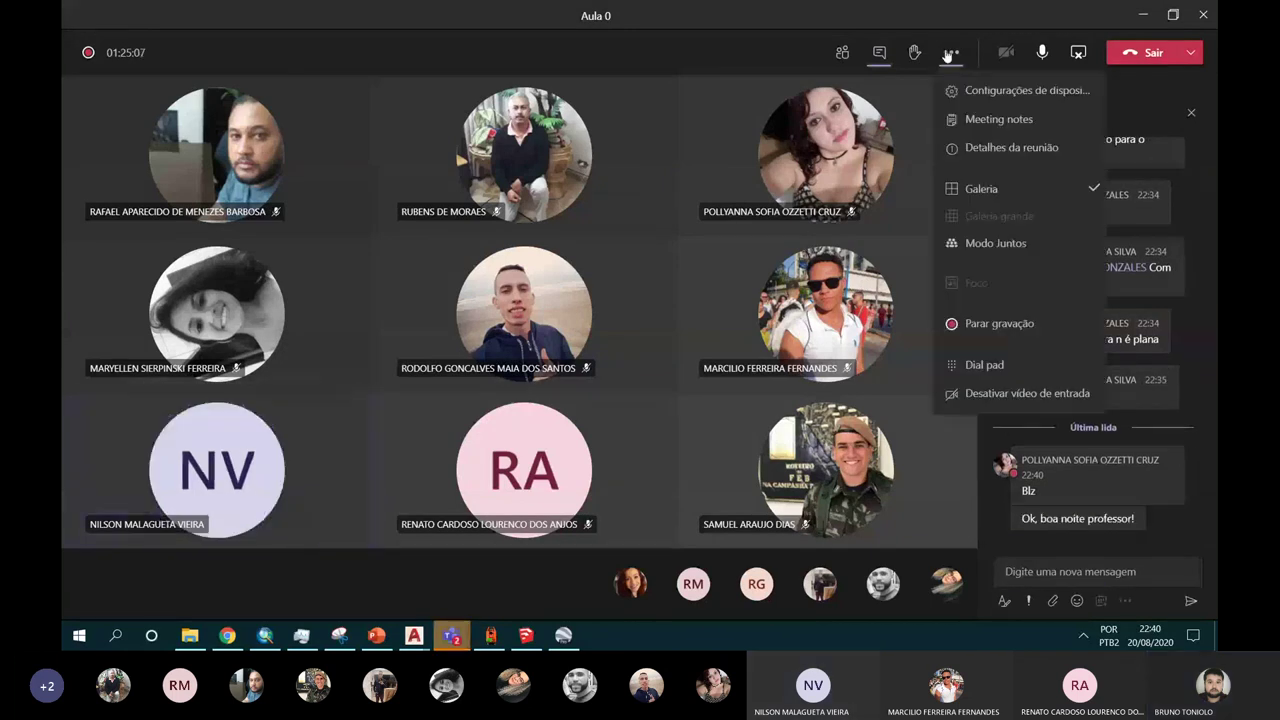
pyautogui.click(986, 323)
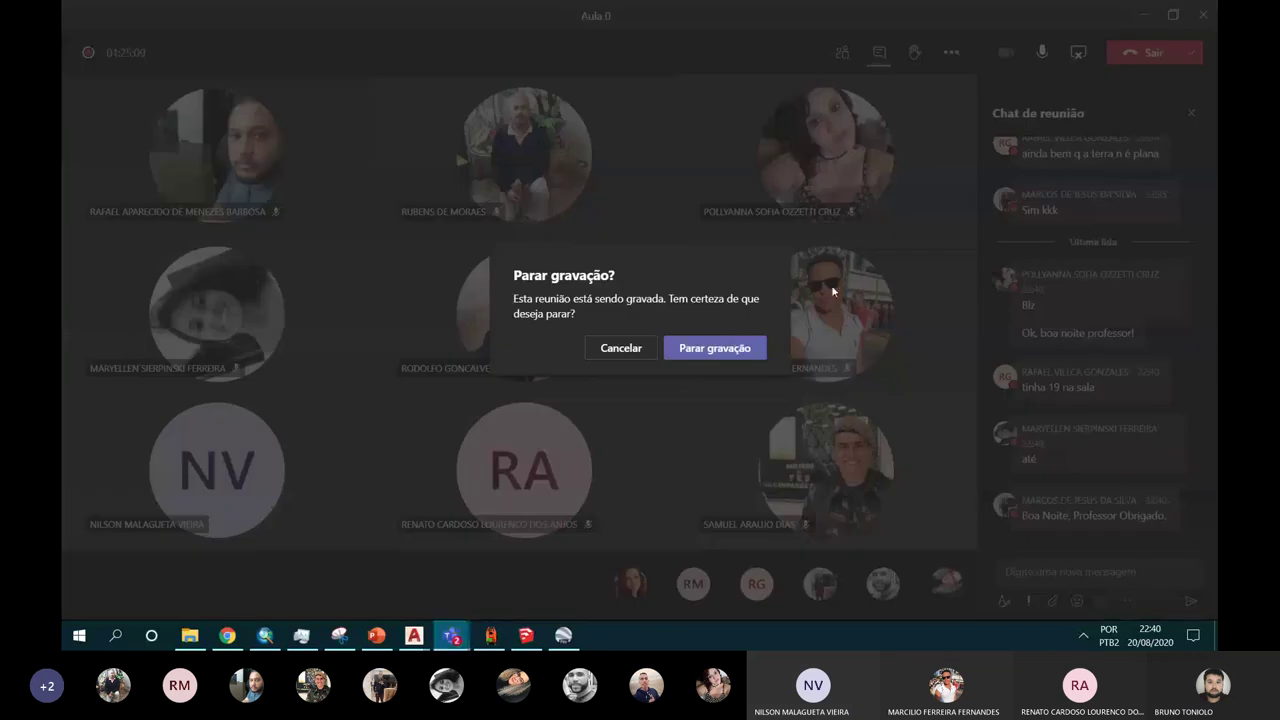